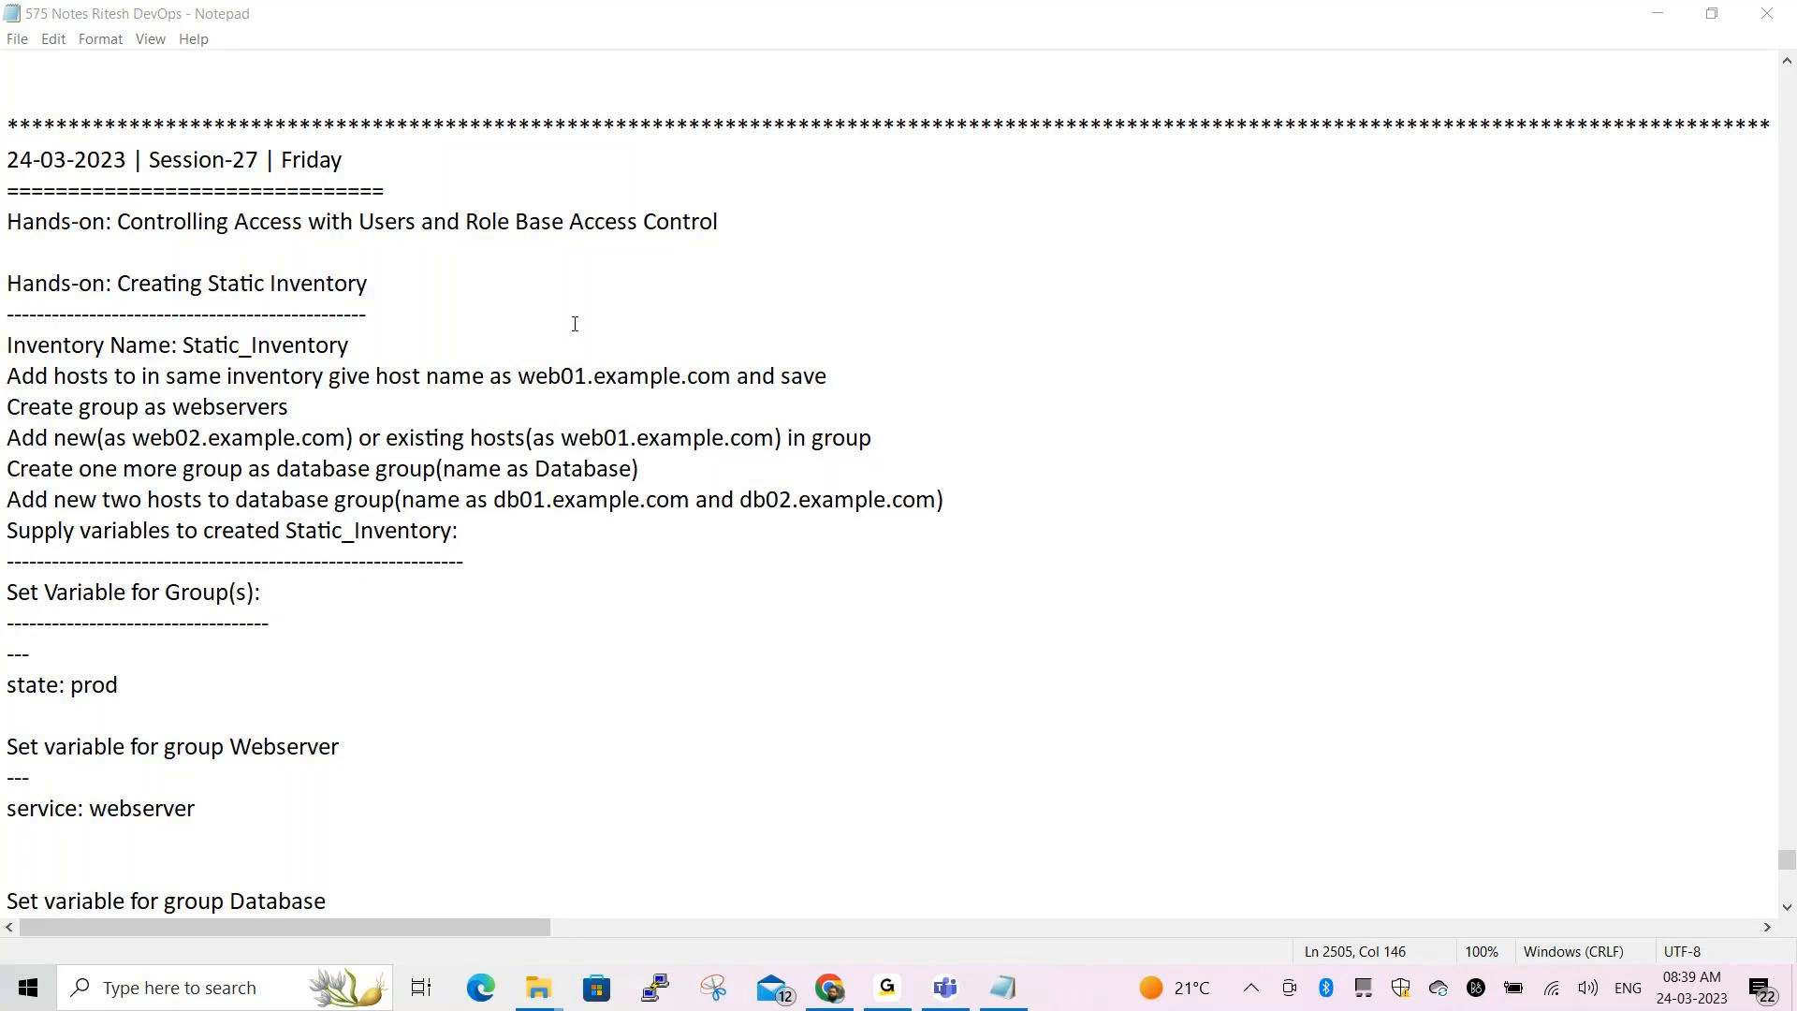
Add '* Go ahead with your Red Hat Credentials' below the licence instructions and save the notes
scroll(575, 323, up, 1)
scroll(575, 323, up, 3)
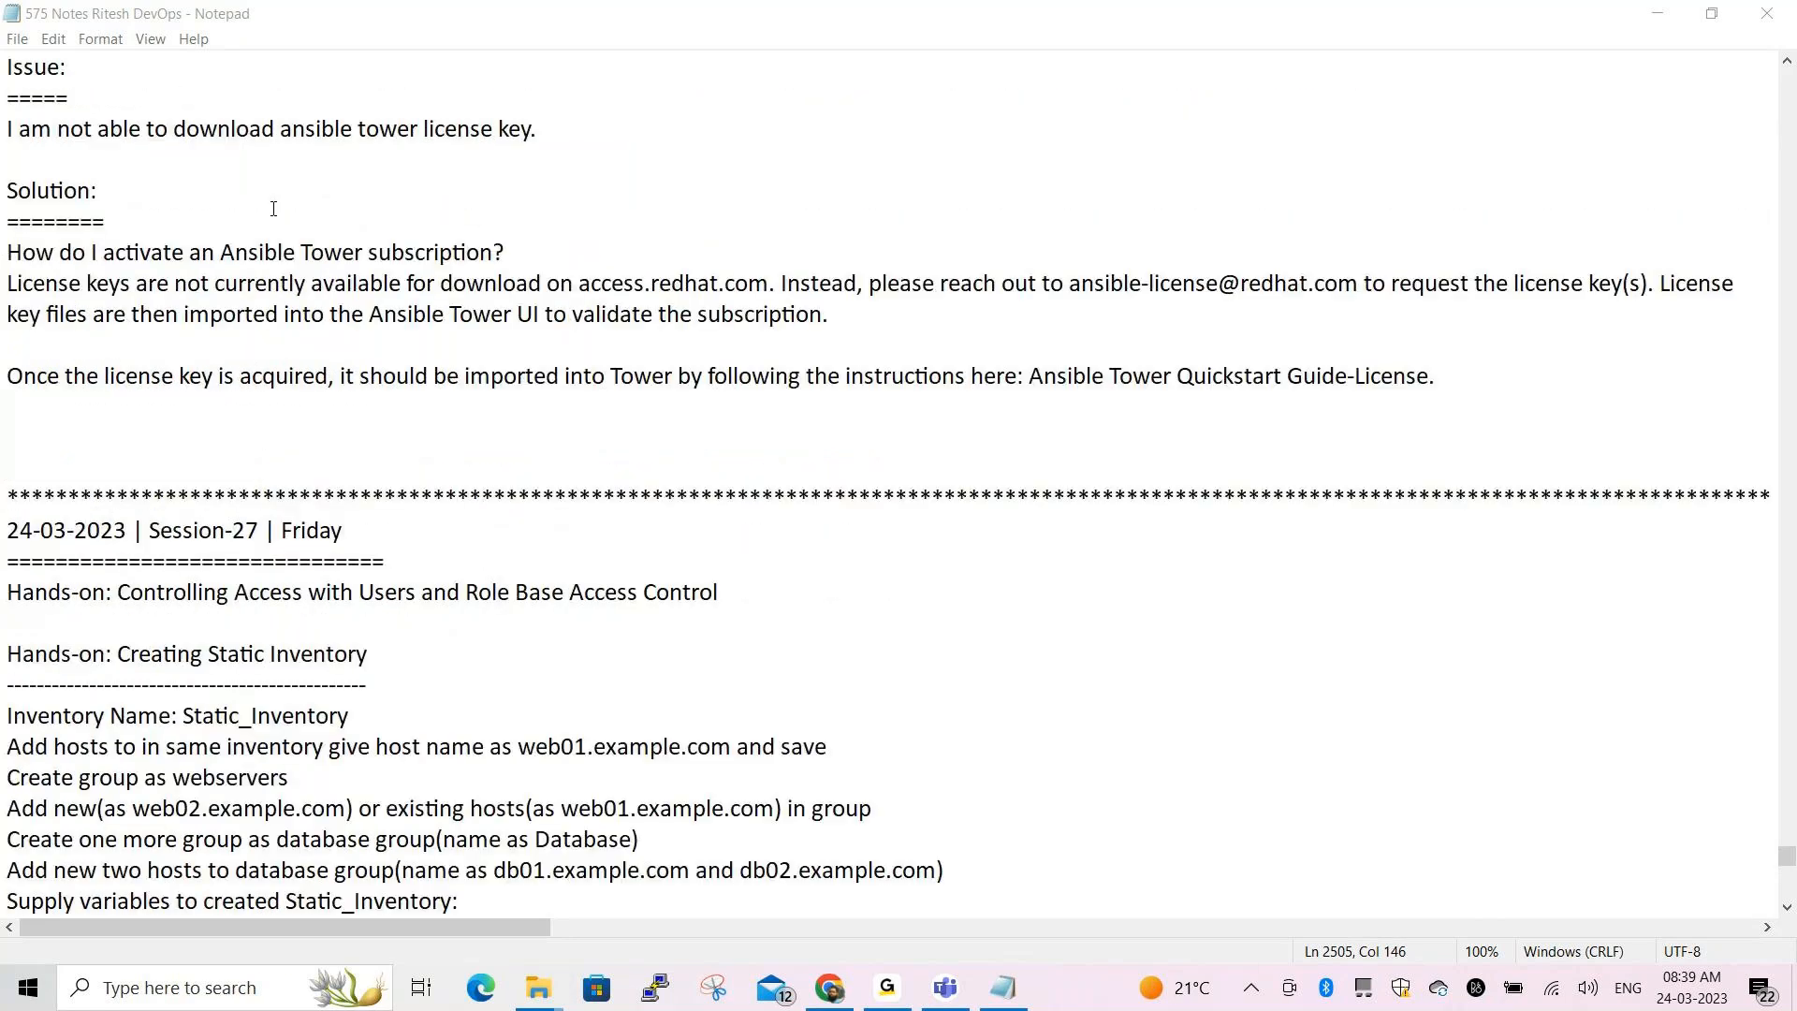
scroll(176, 191, up, 1)
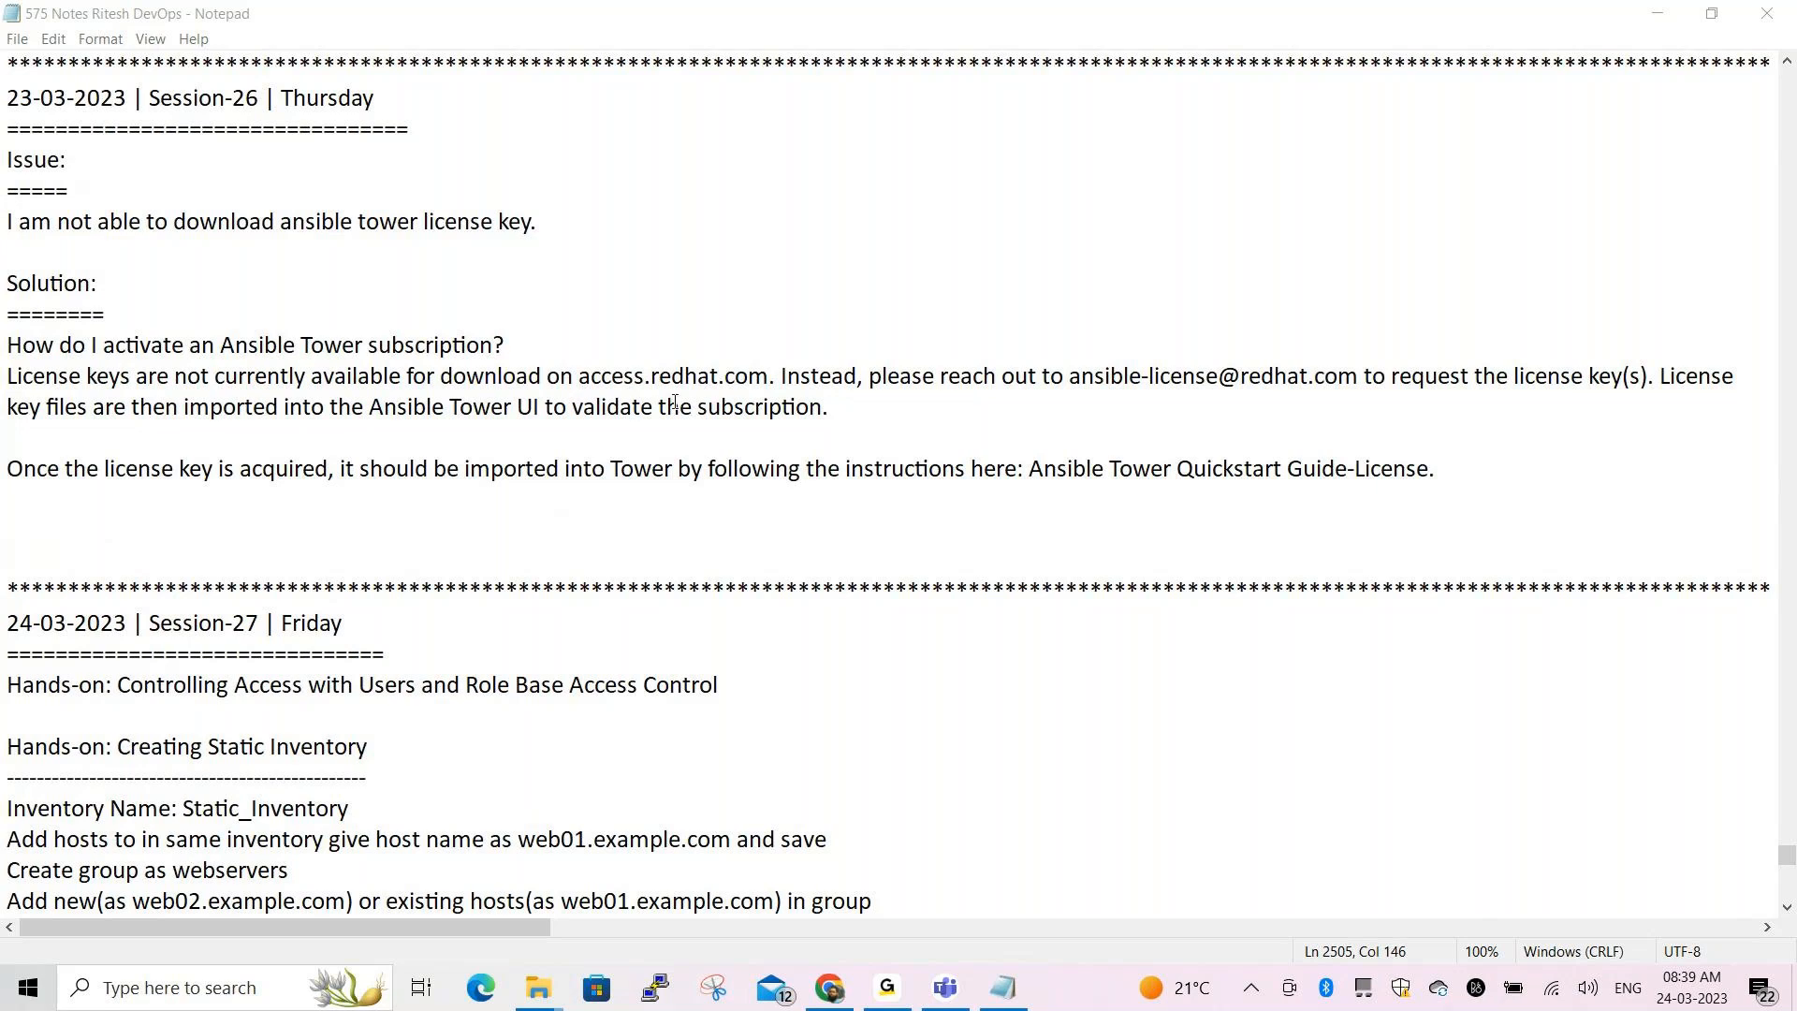
scroll(674, 403, down, 2)
scroll(757, 393, down, 2)
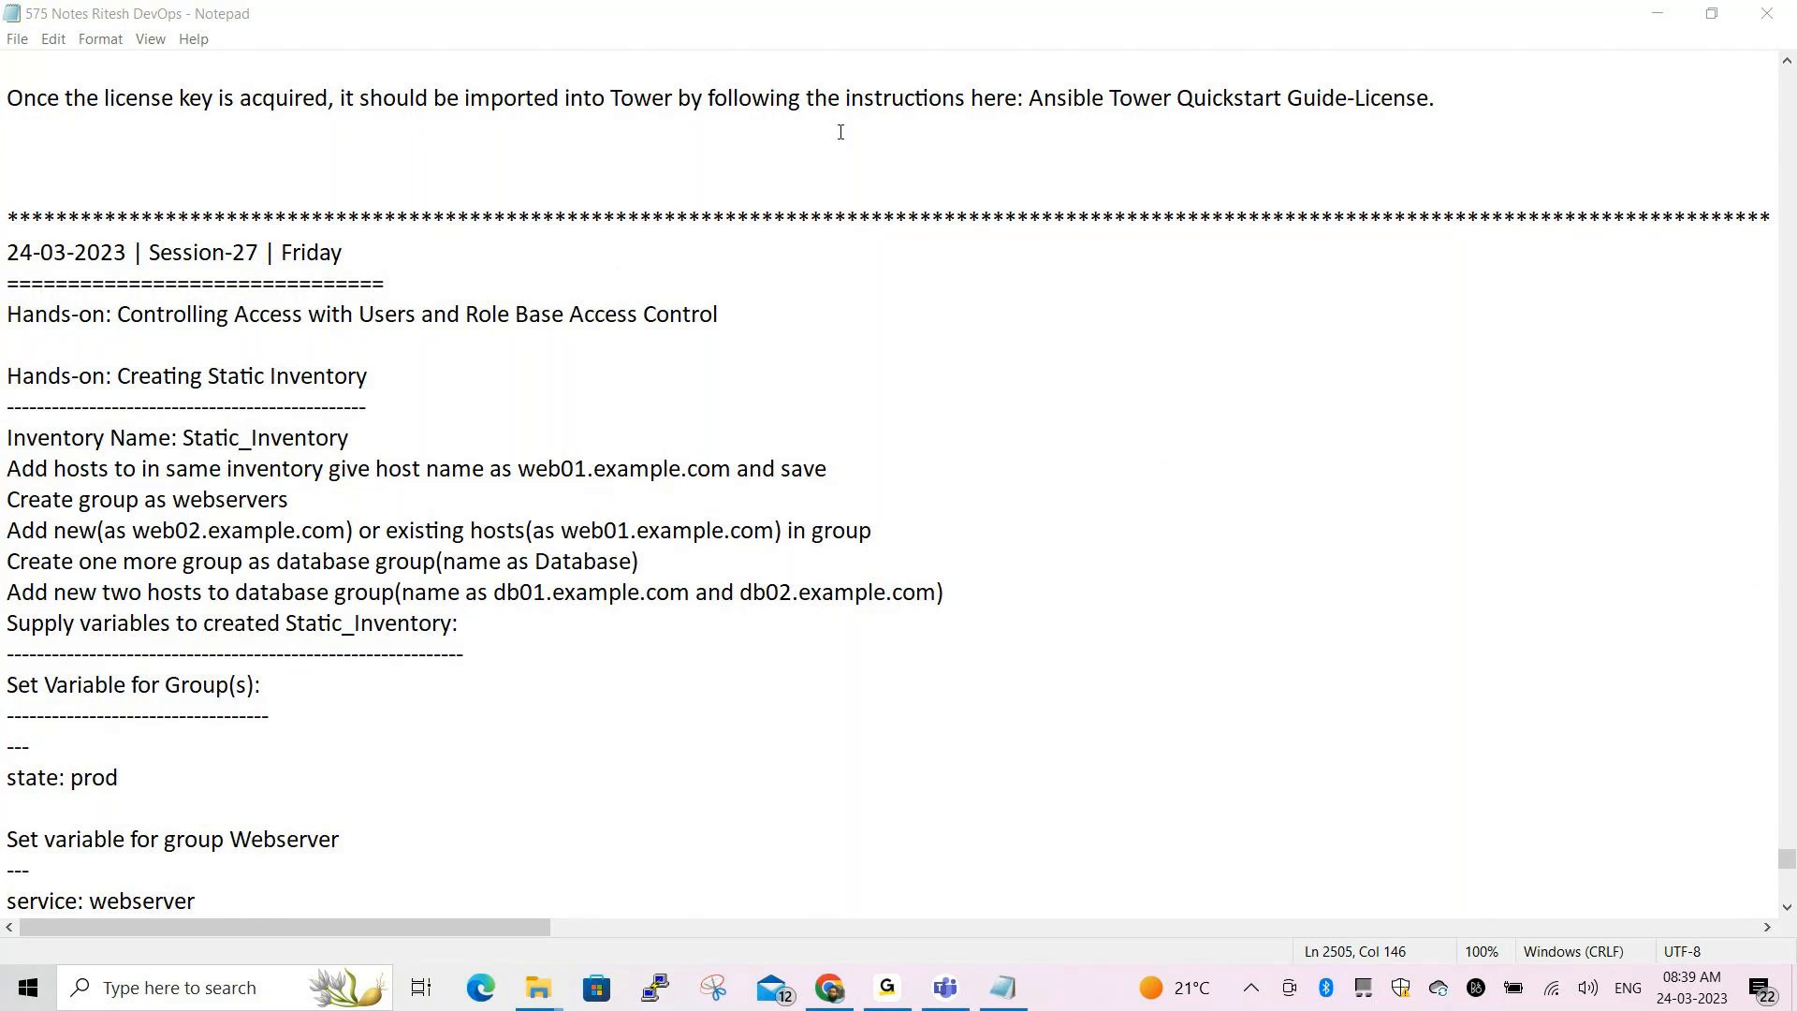
scroll(1409, 149, up, 2)
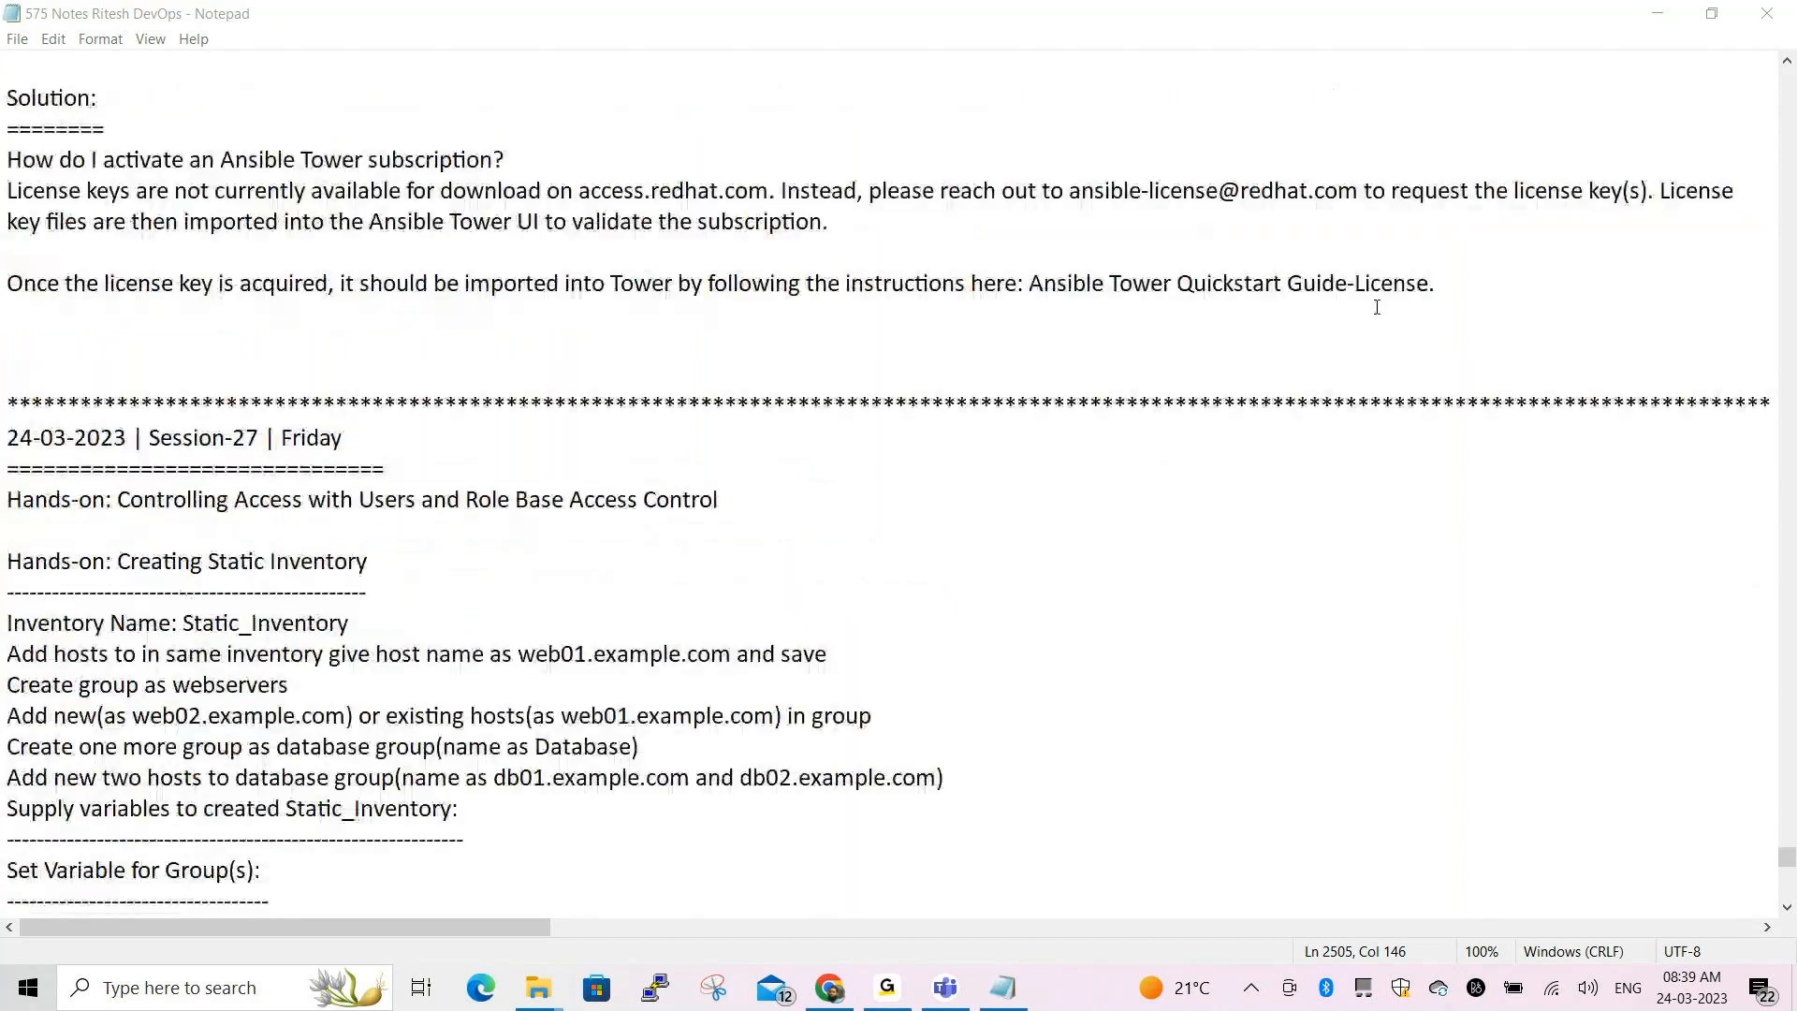
click(1441, 283)
key(Return)
key(Return)
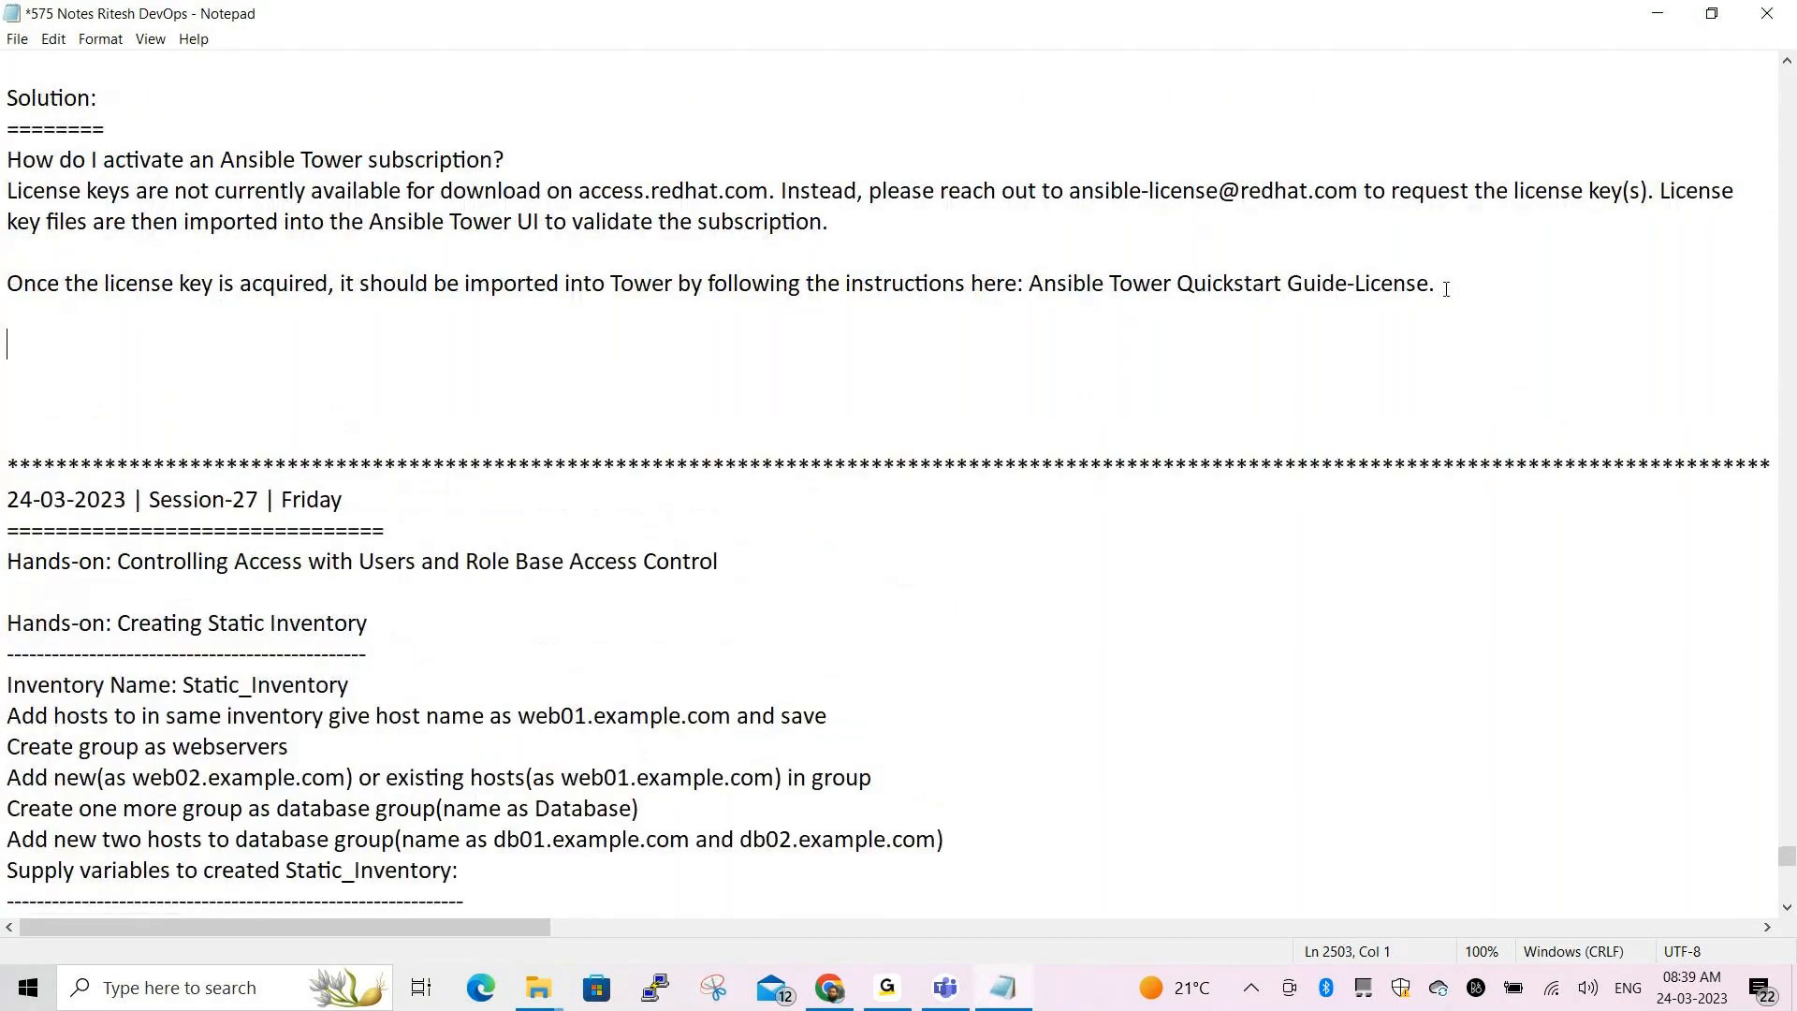
text(* Go ahead with y)
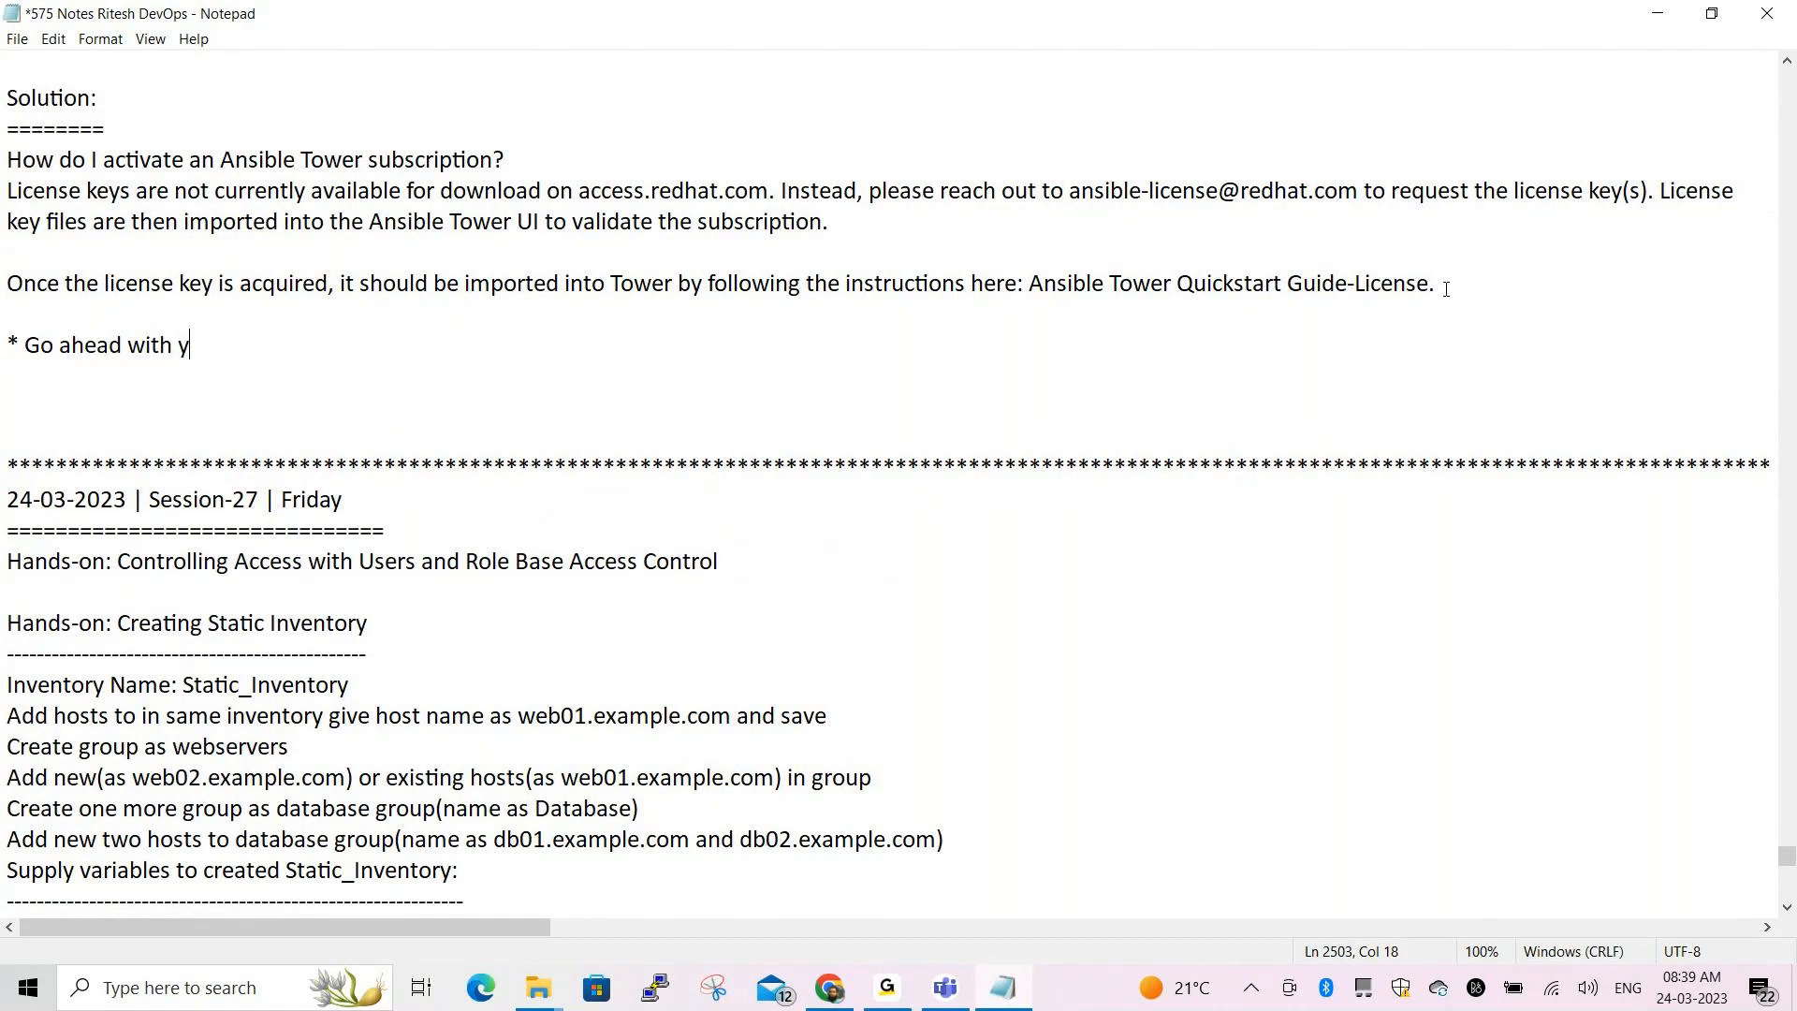
text(our Red Hat C)
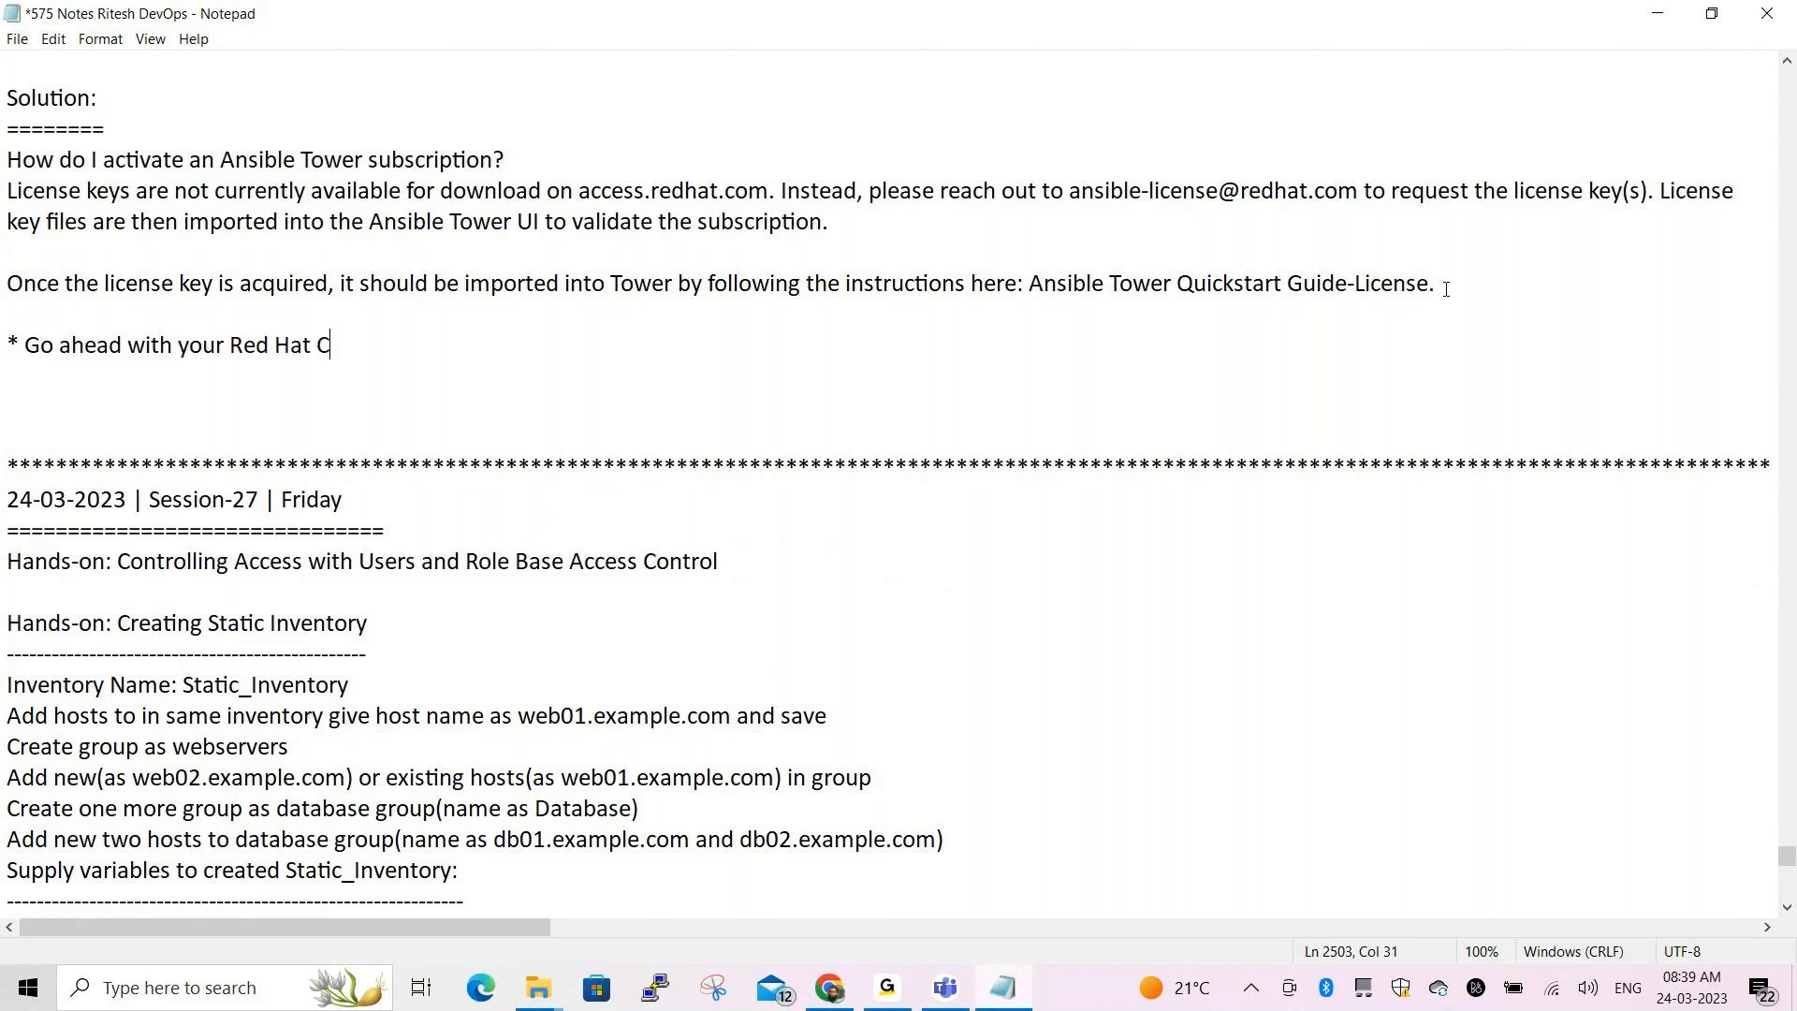
text(redentials)
key(ctrl+s)
scroll(1545, 342, down, 3)
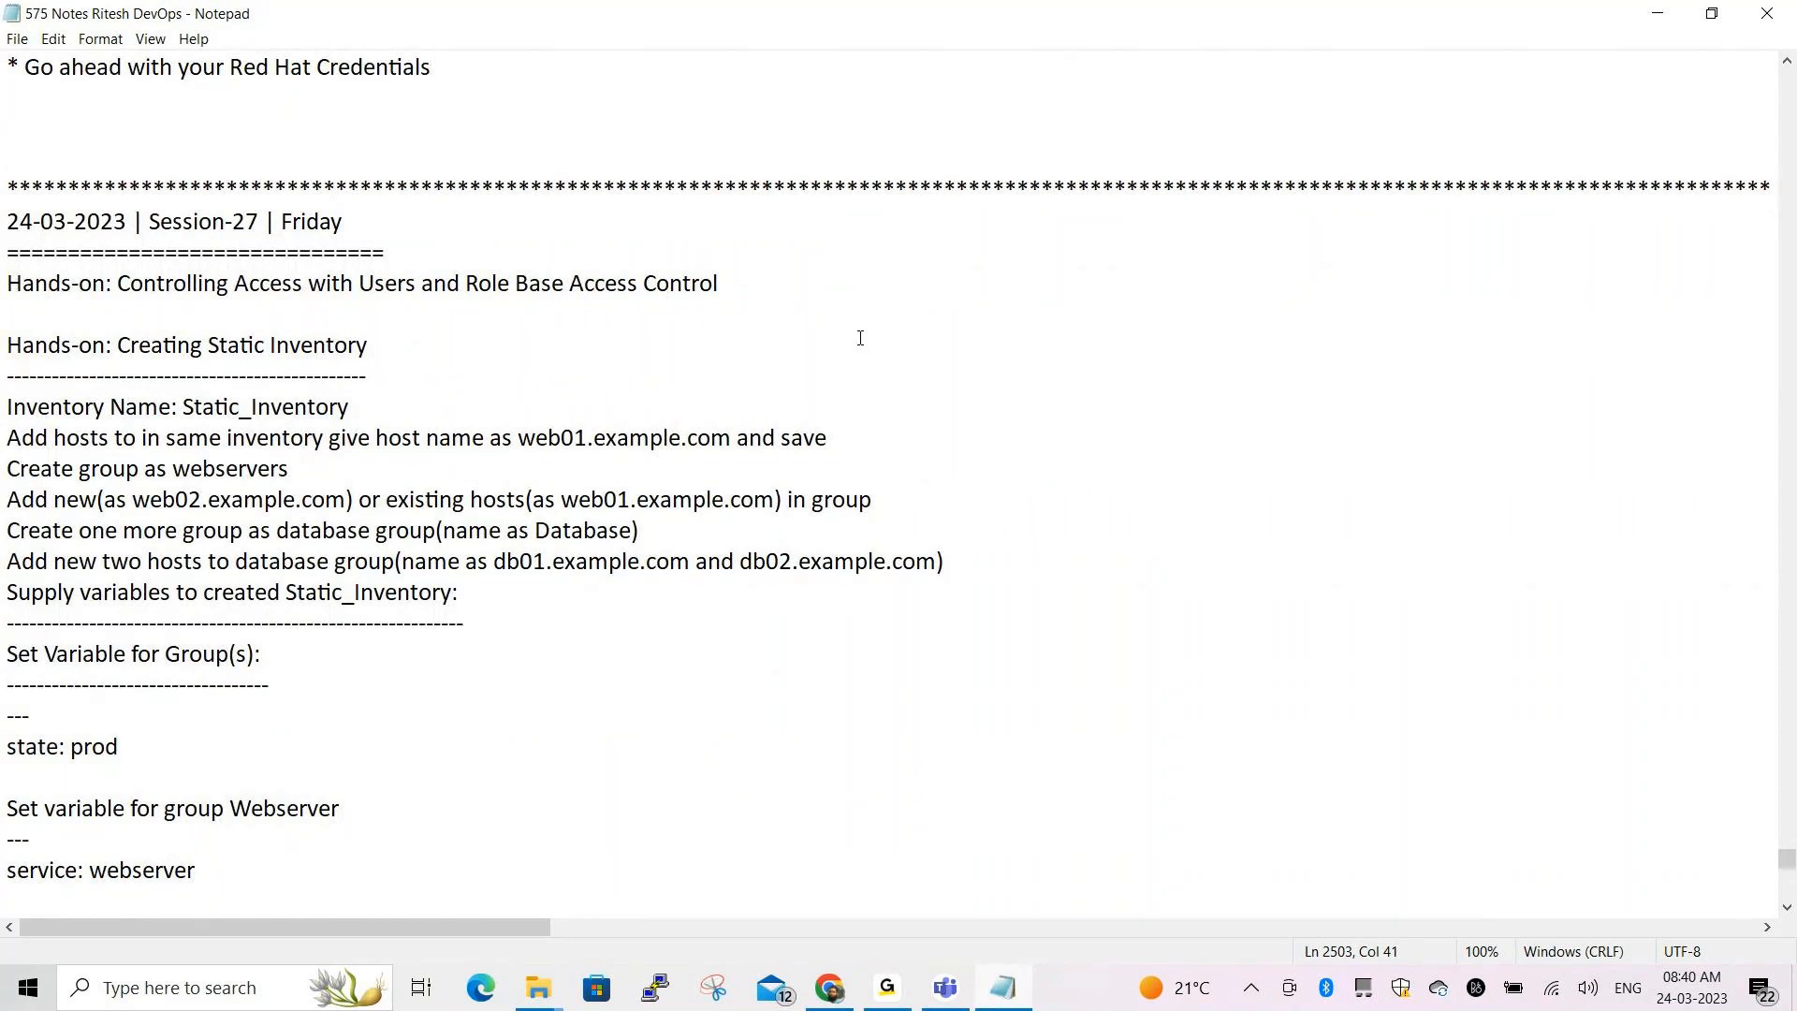
Highlight the Controlling Access and Creating Static Inventory headings and the Static_Inventory step list
scroll(860, 338, down, 1)
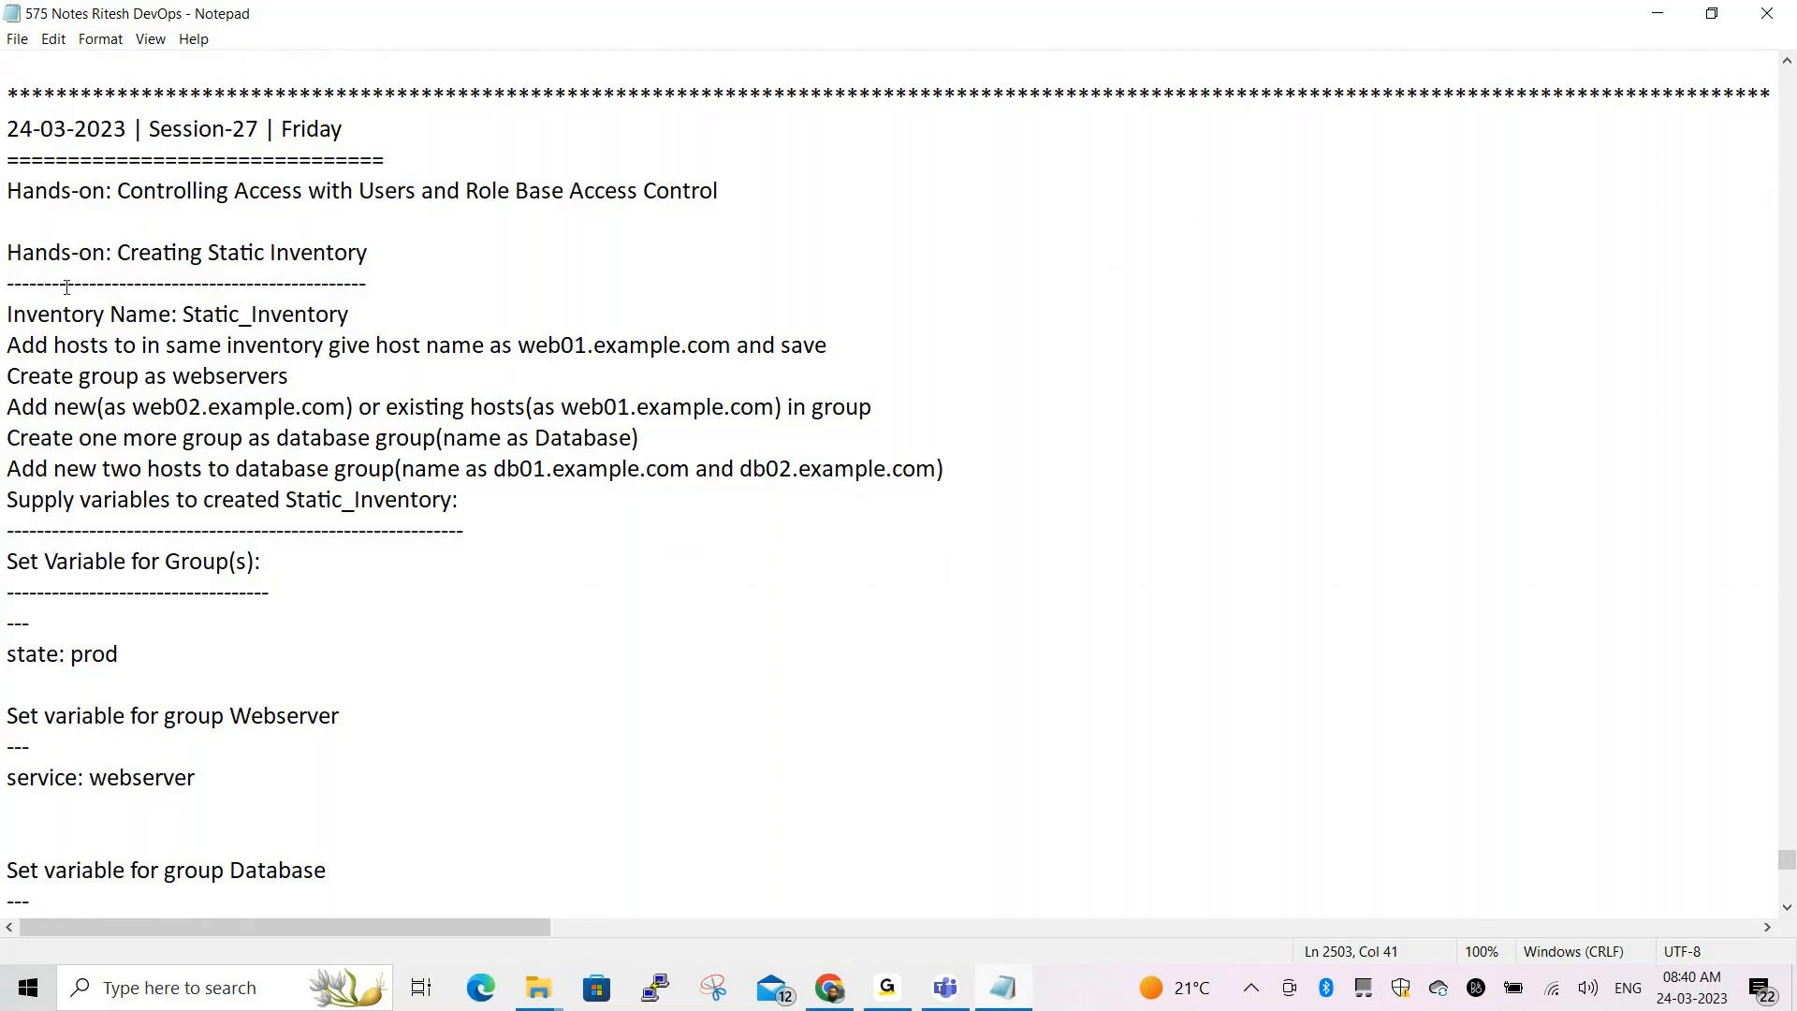
drag(11, 194, 726, 190)
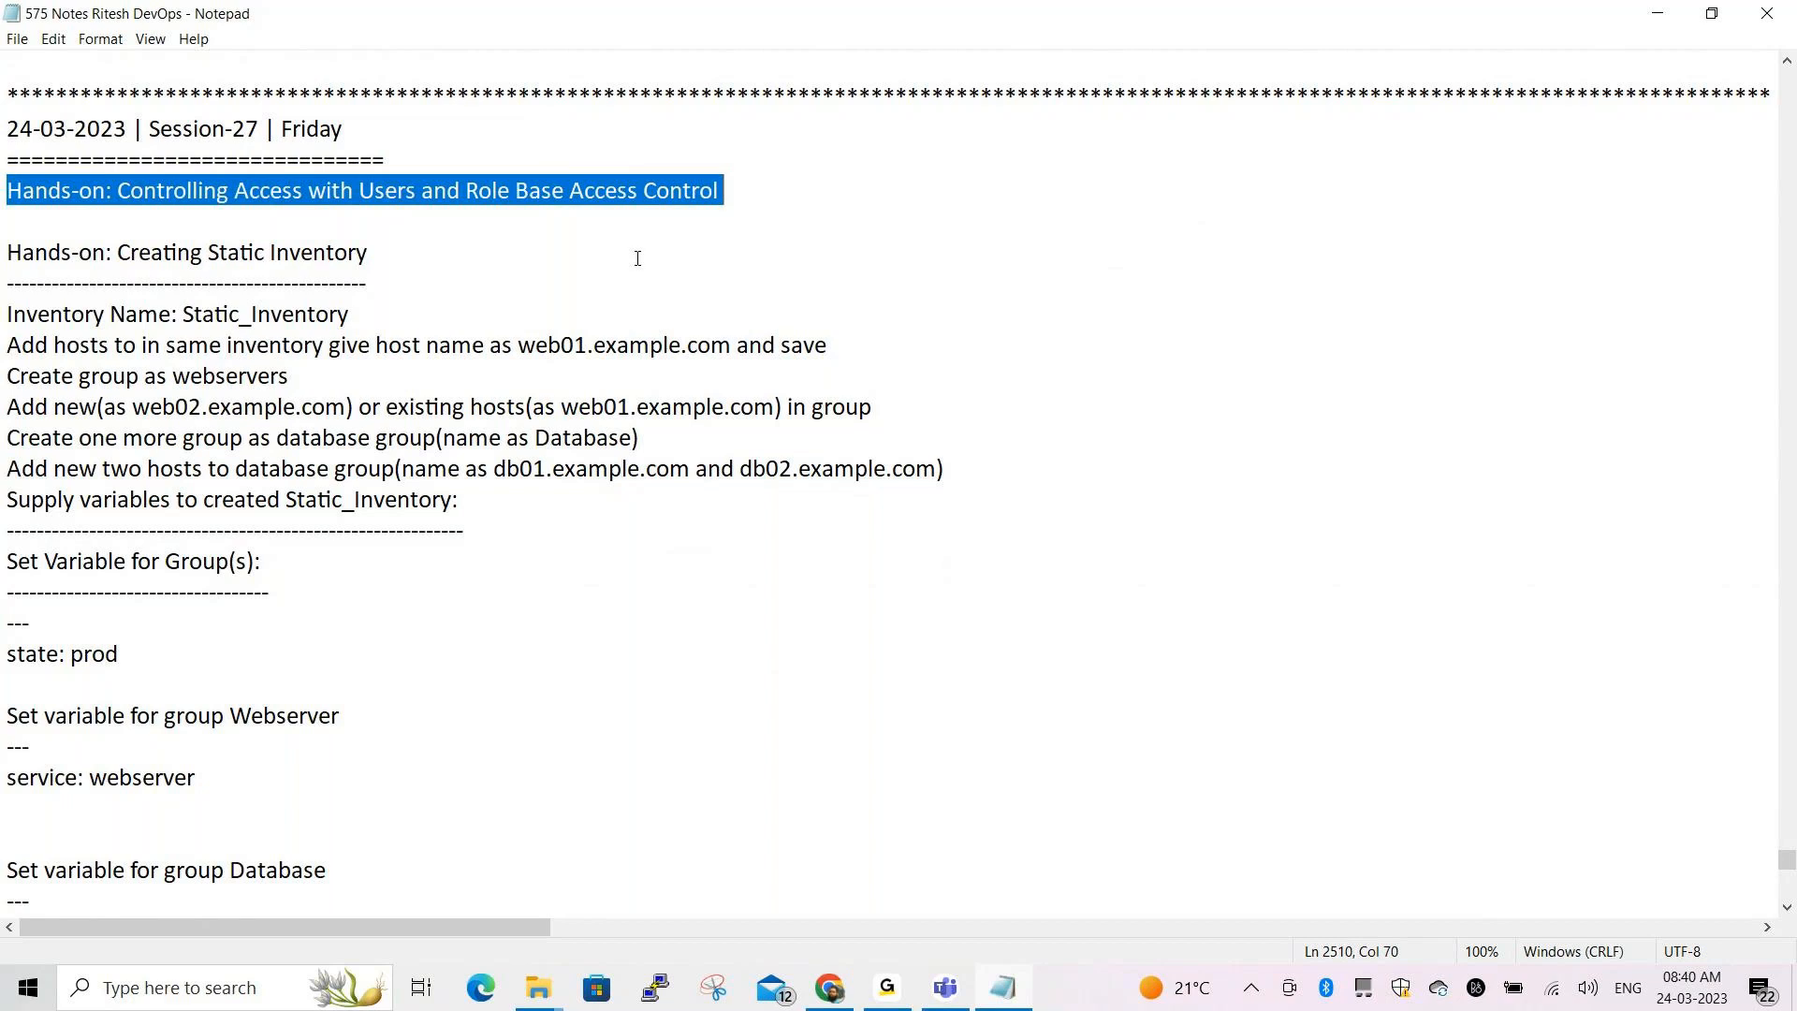
drag(3, 250, 388, 256)
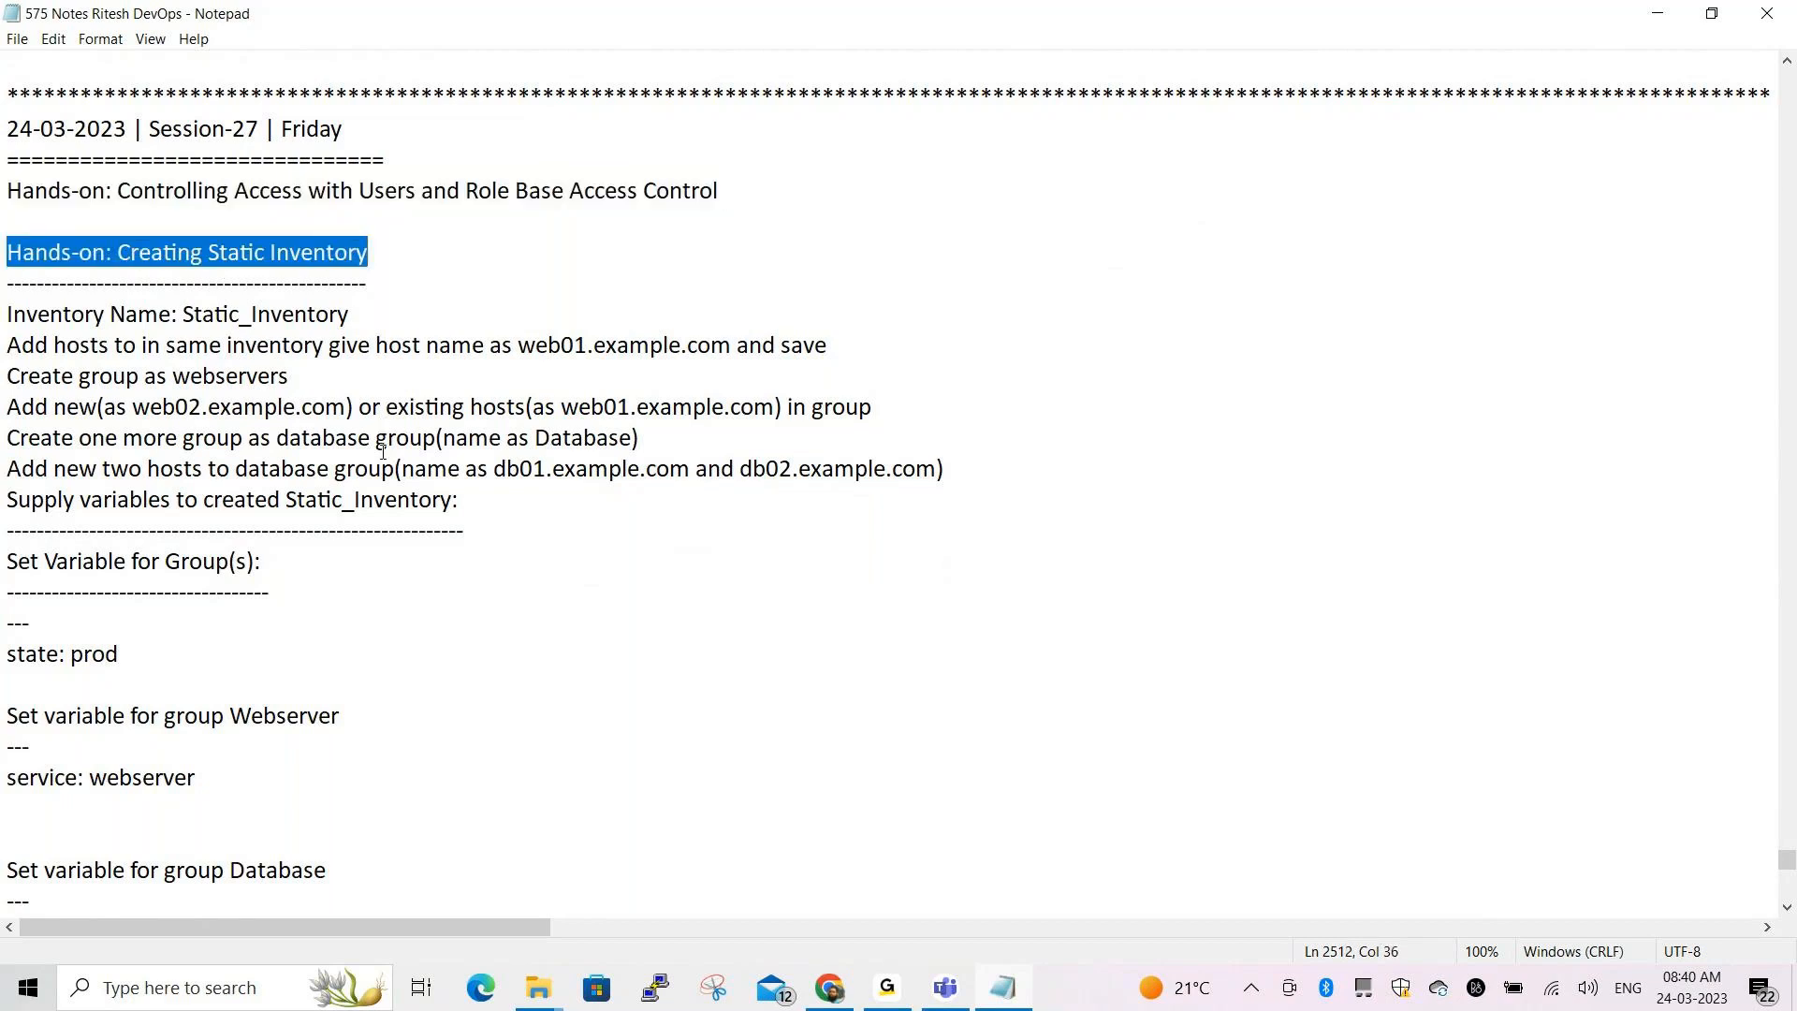
drag(17, 317, 585, 494)
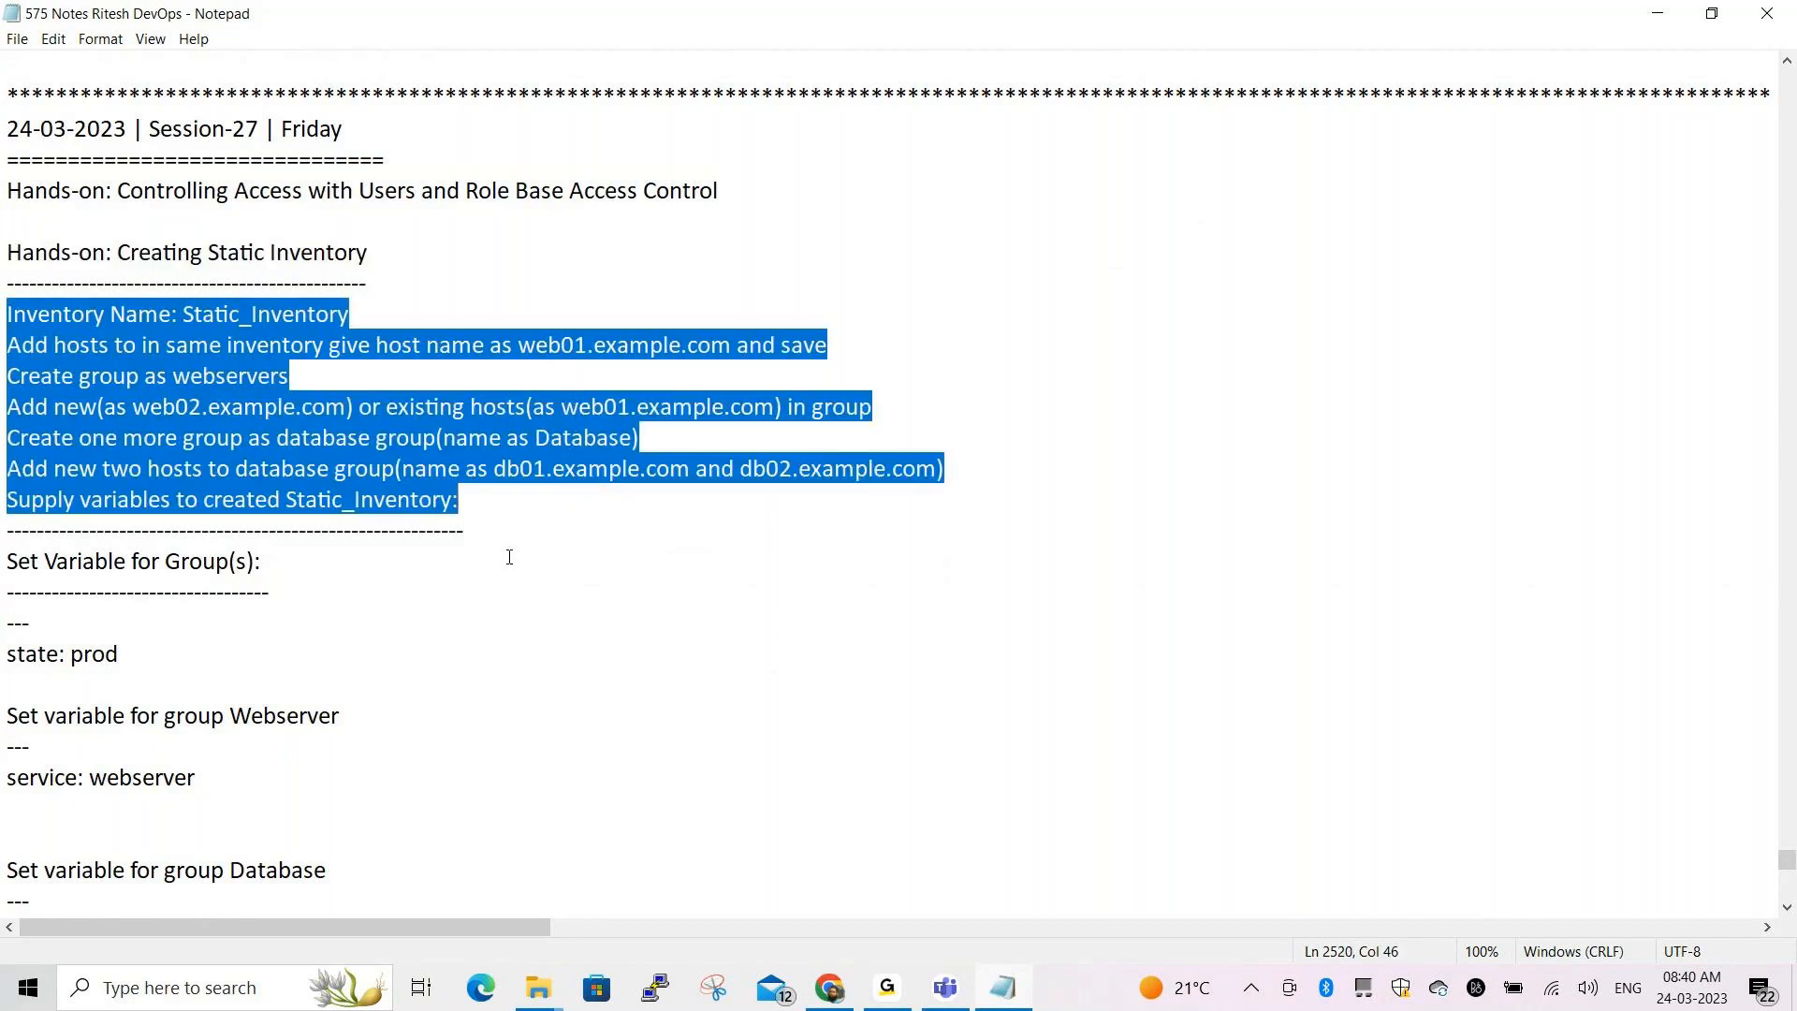
Review the rest of the notes, clear the selection, and switch to Chrome
scroll(509, 557, down, 8)
scroll(490, 488, down, 6)
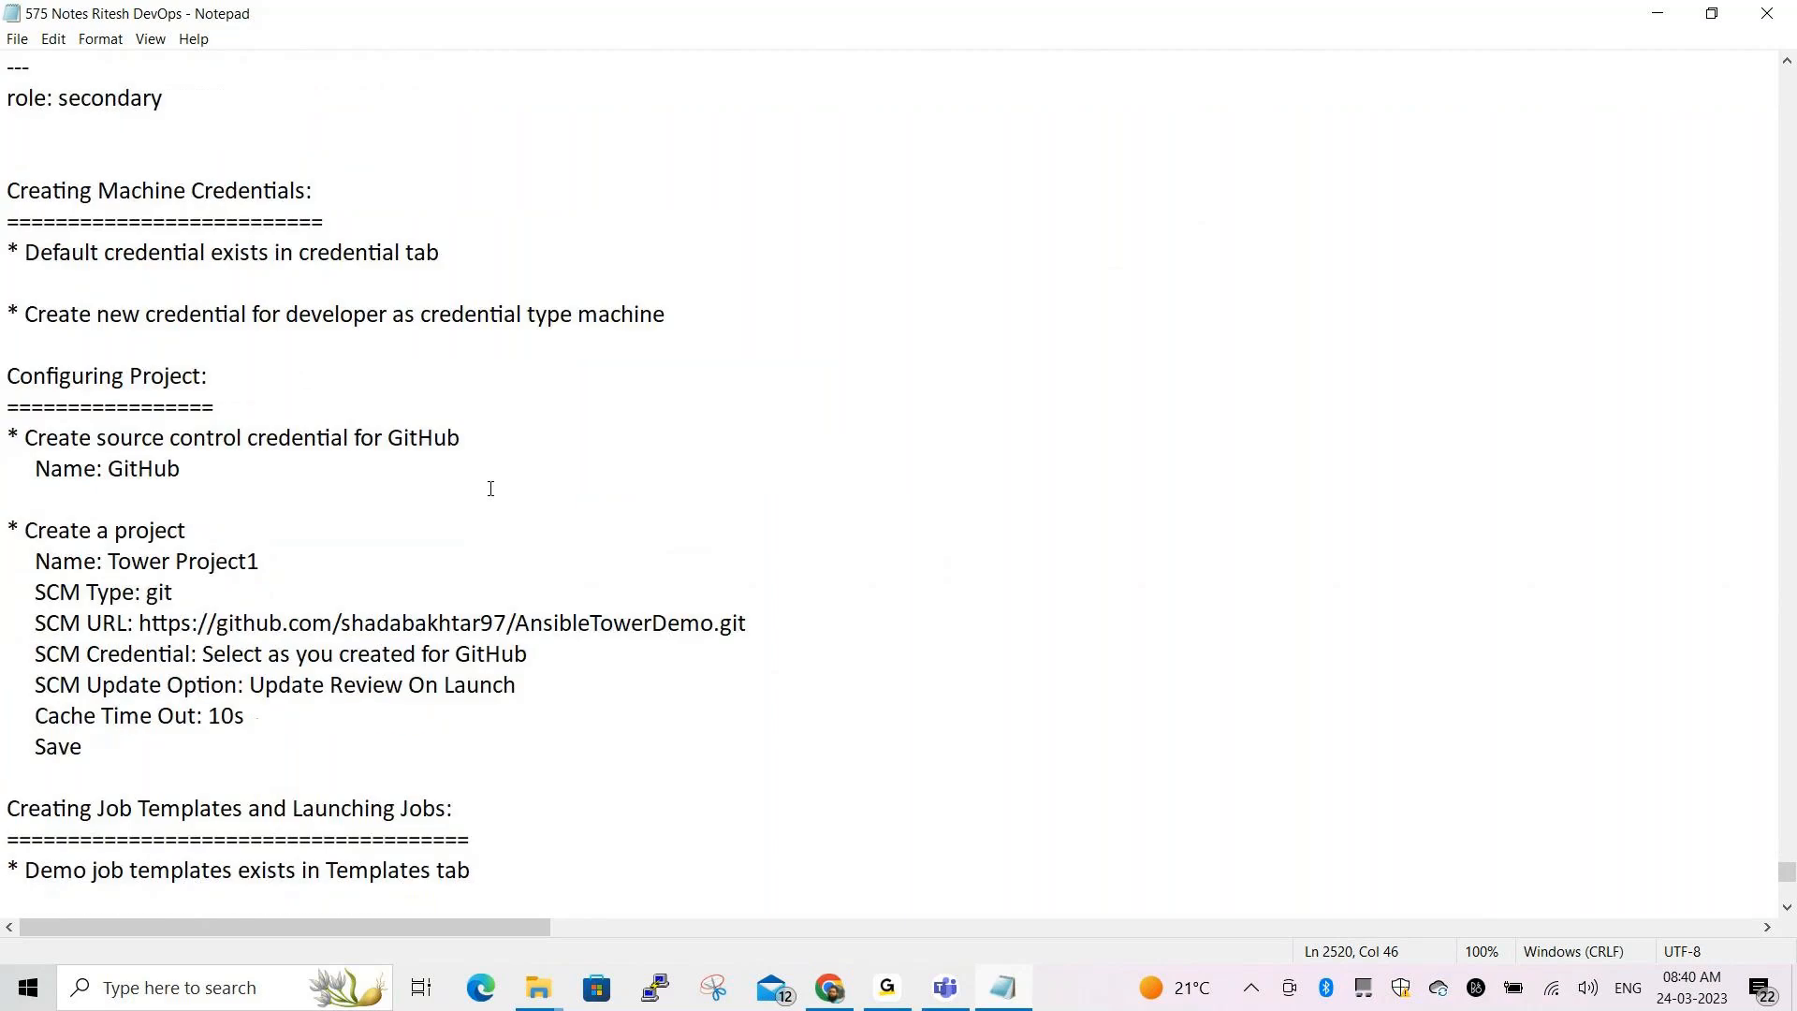
scroll(491, 477, down, 8)
scroll(1023, 293, up, 8)
scroll(1024, 296, up, 13)
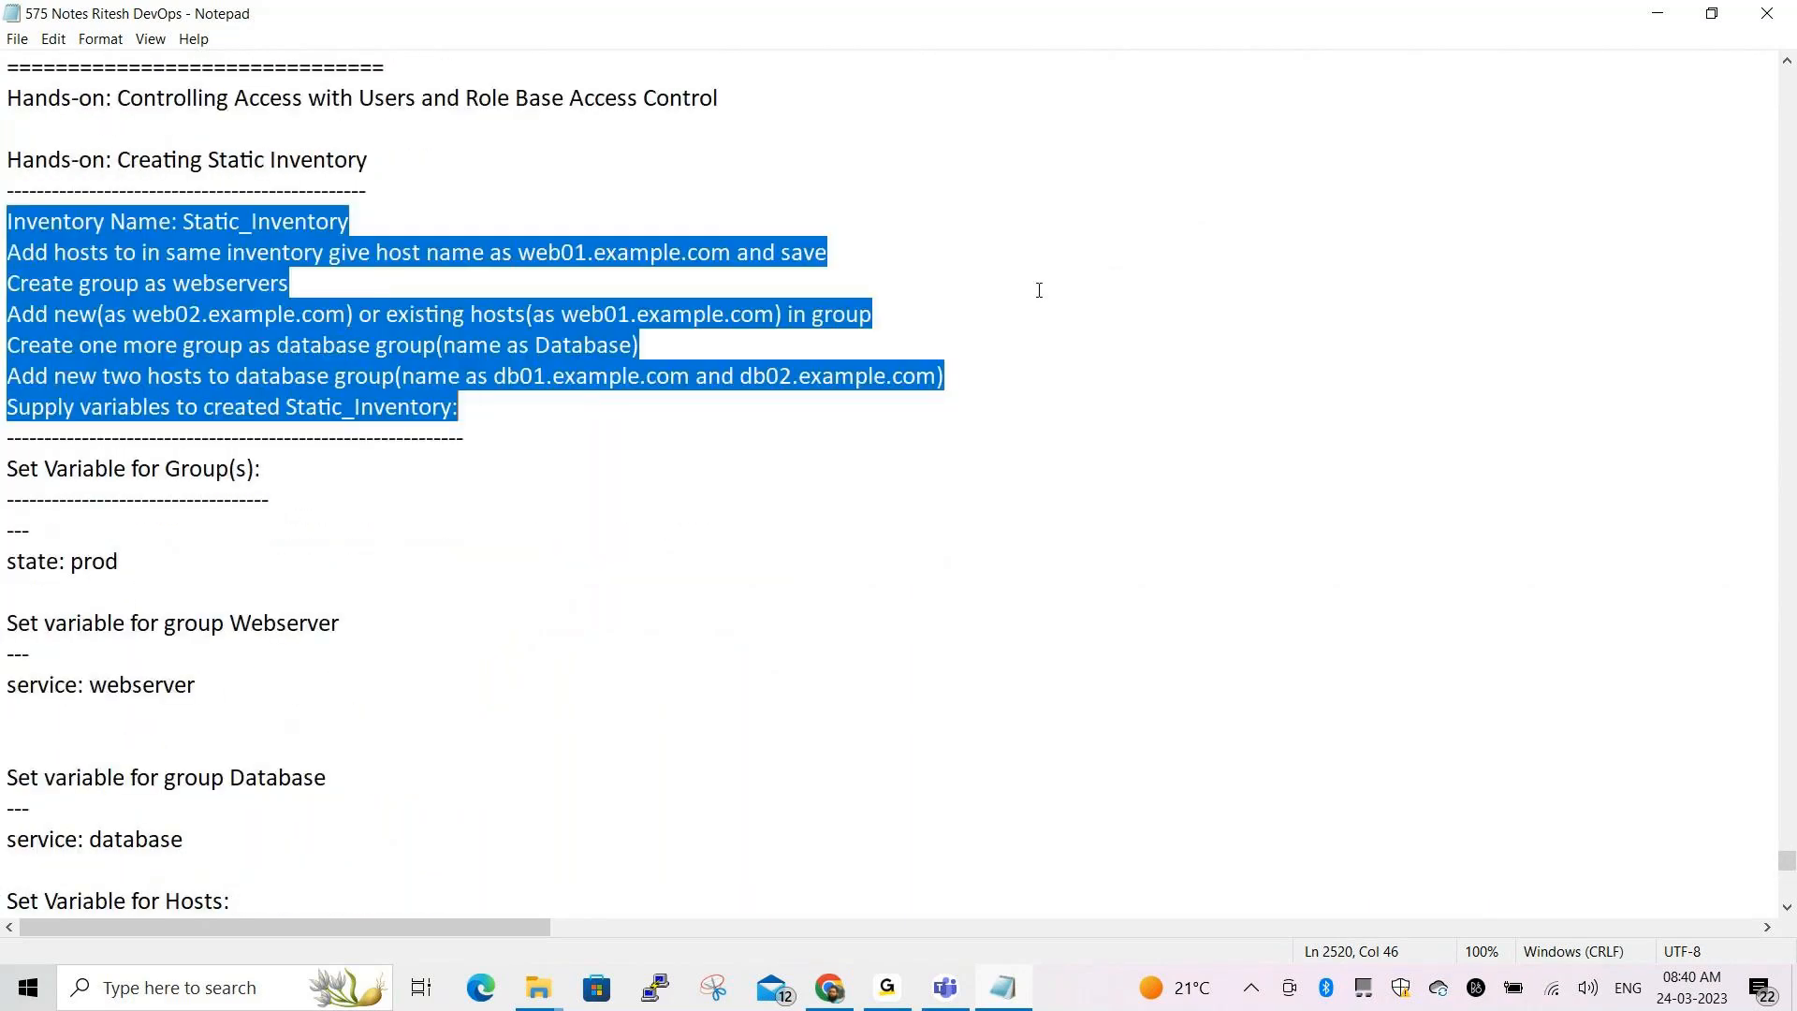
scroll(1041, 288, up, 3)
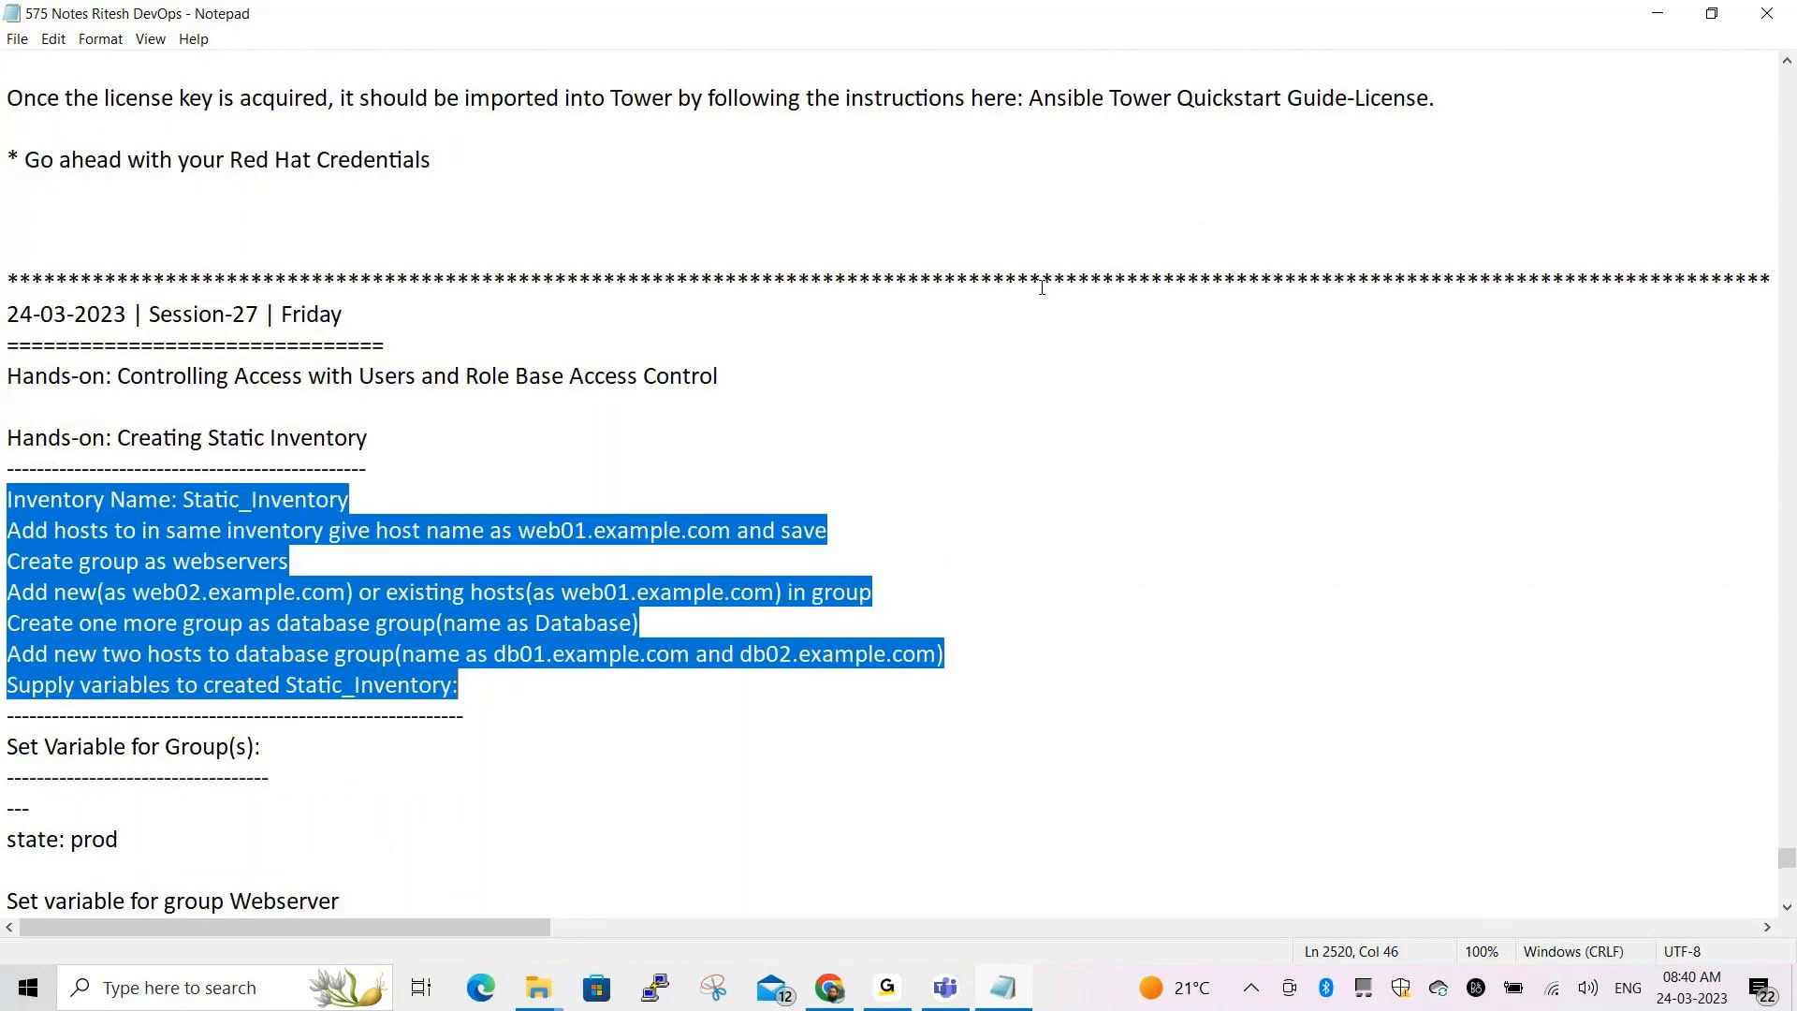
click(941, 326)
key(alt+Tab)
key(alt+Tab)
key(alt+Tab)
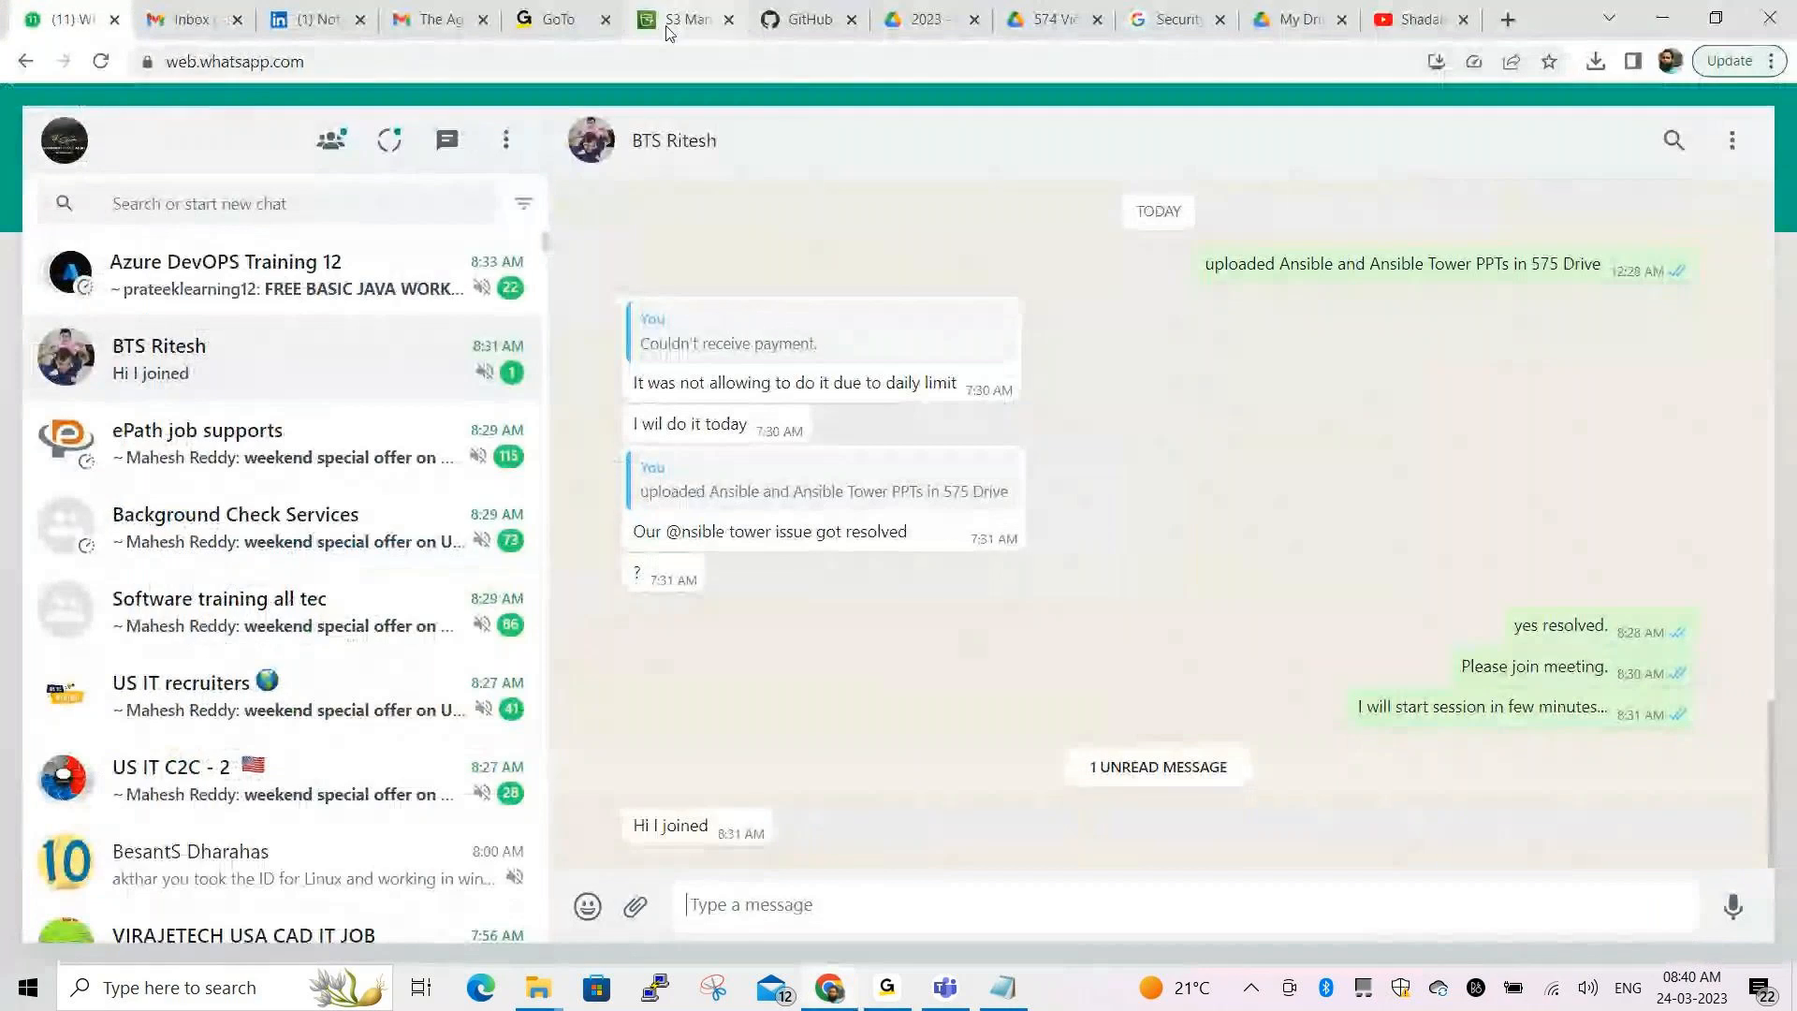
Go from the S3 console tab to the EC2 service's Instances list
click(665, 25)
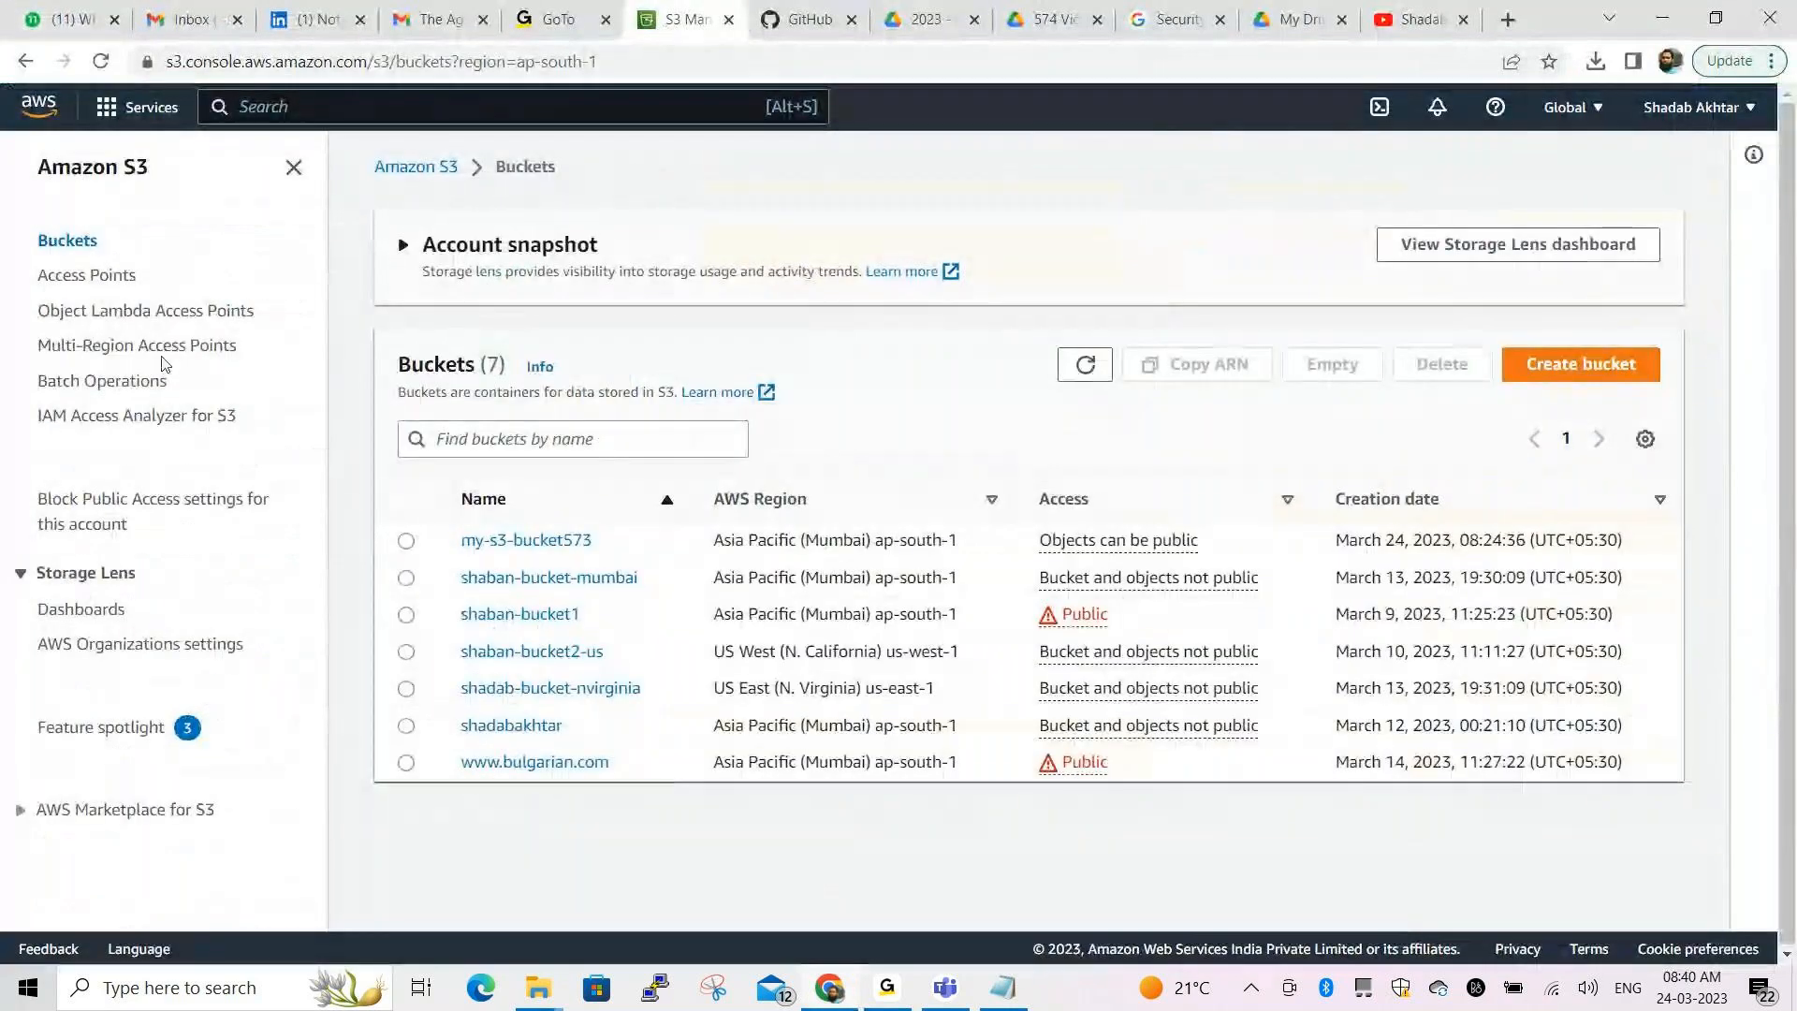
click(127, 110)
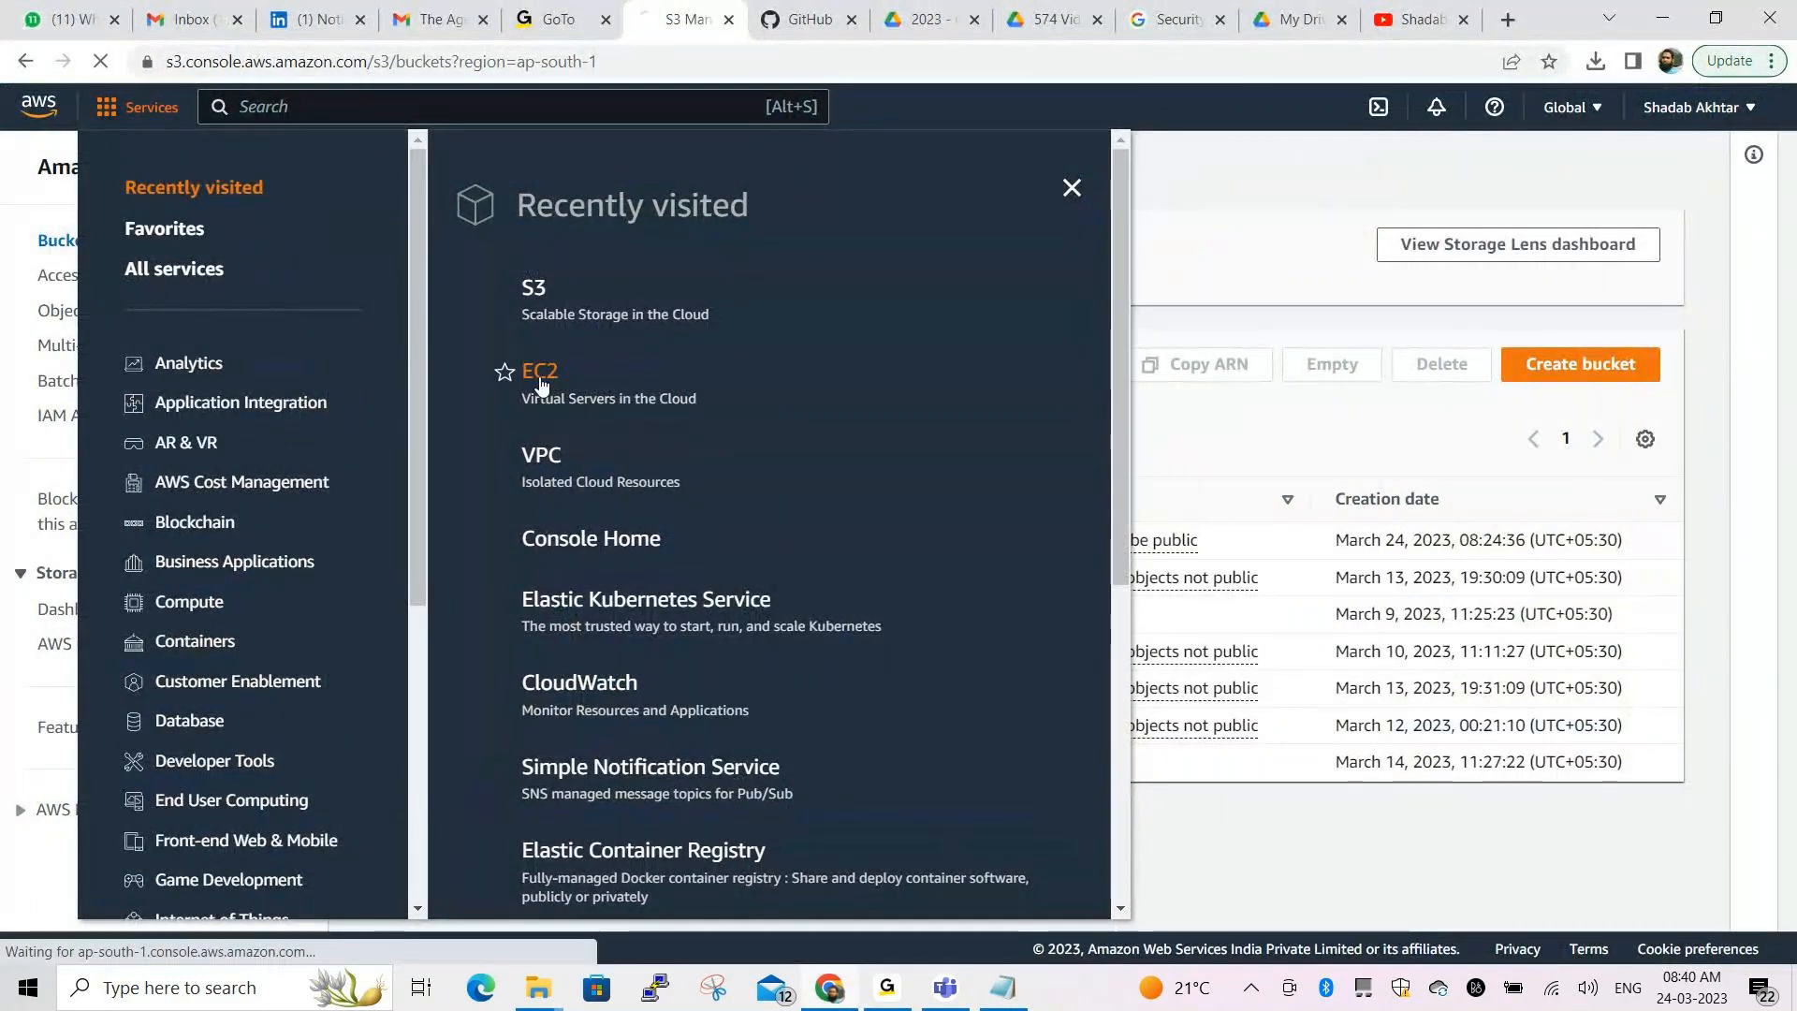
click(540, 372)
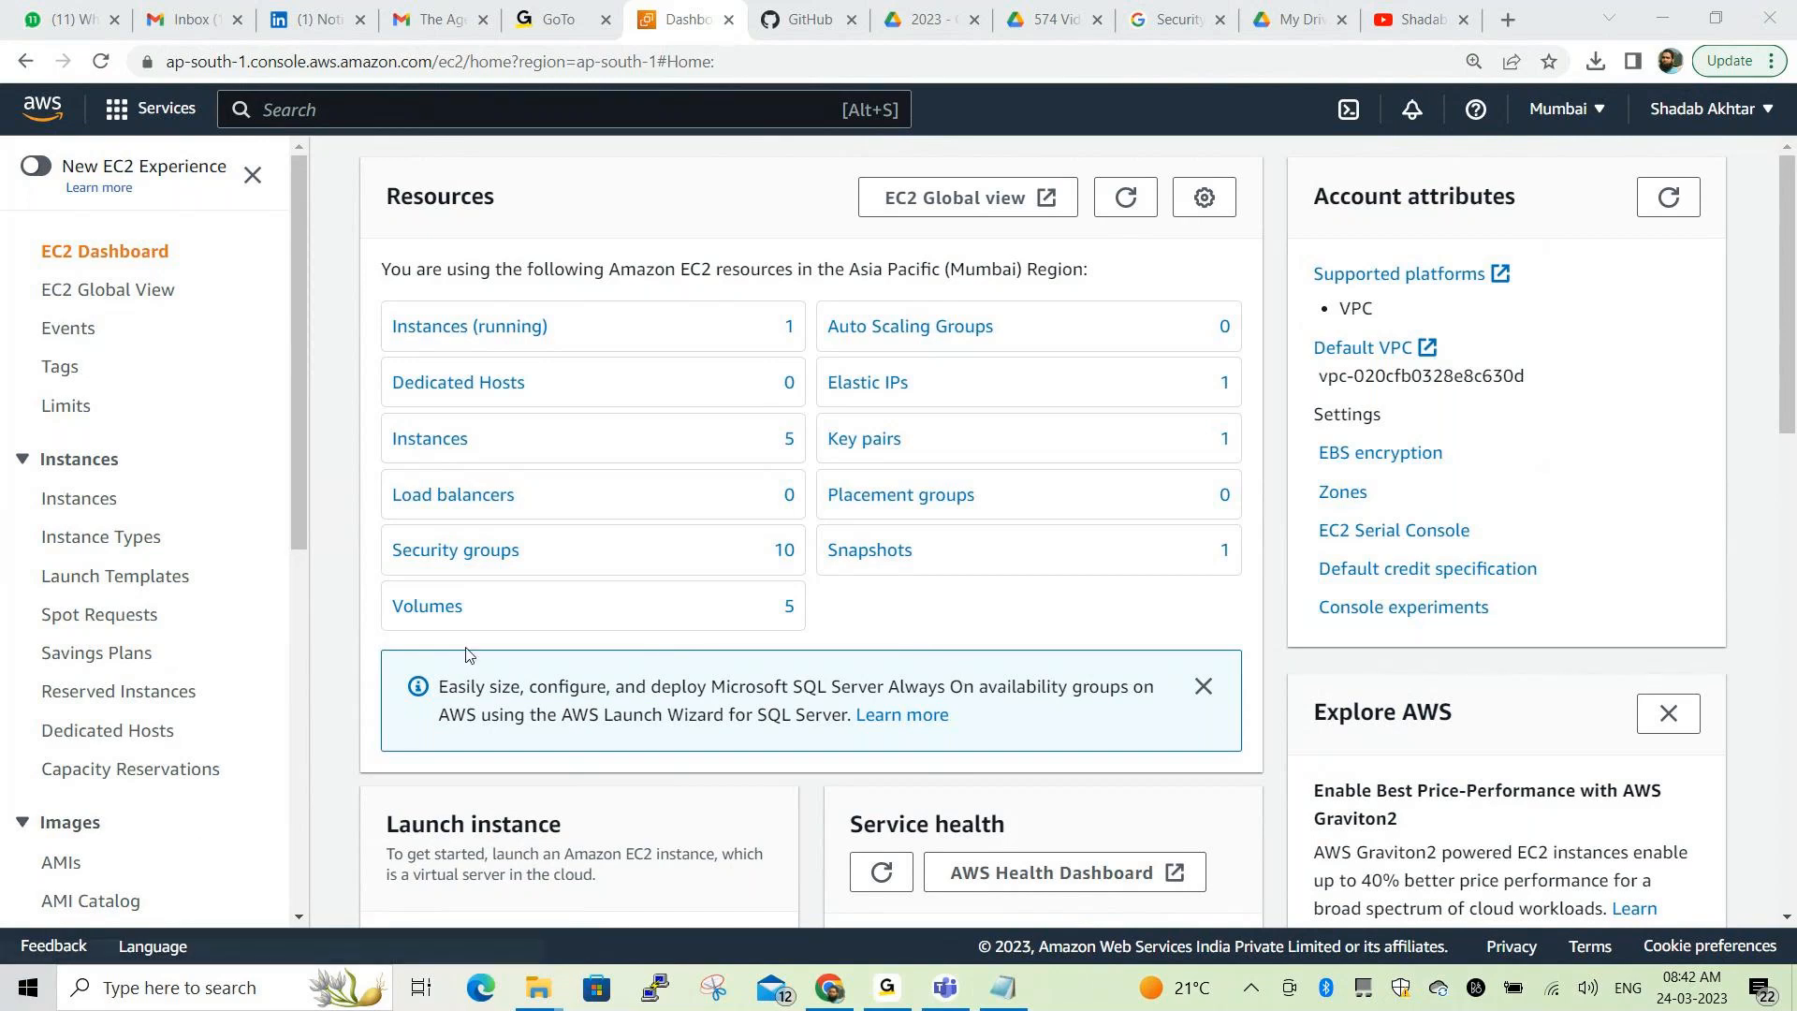
click(445, 440)
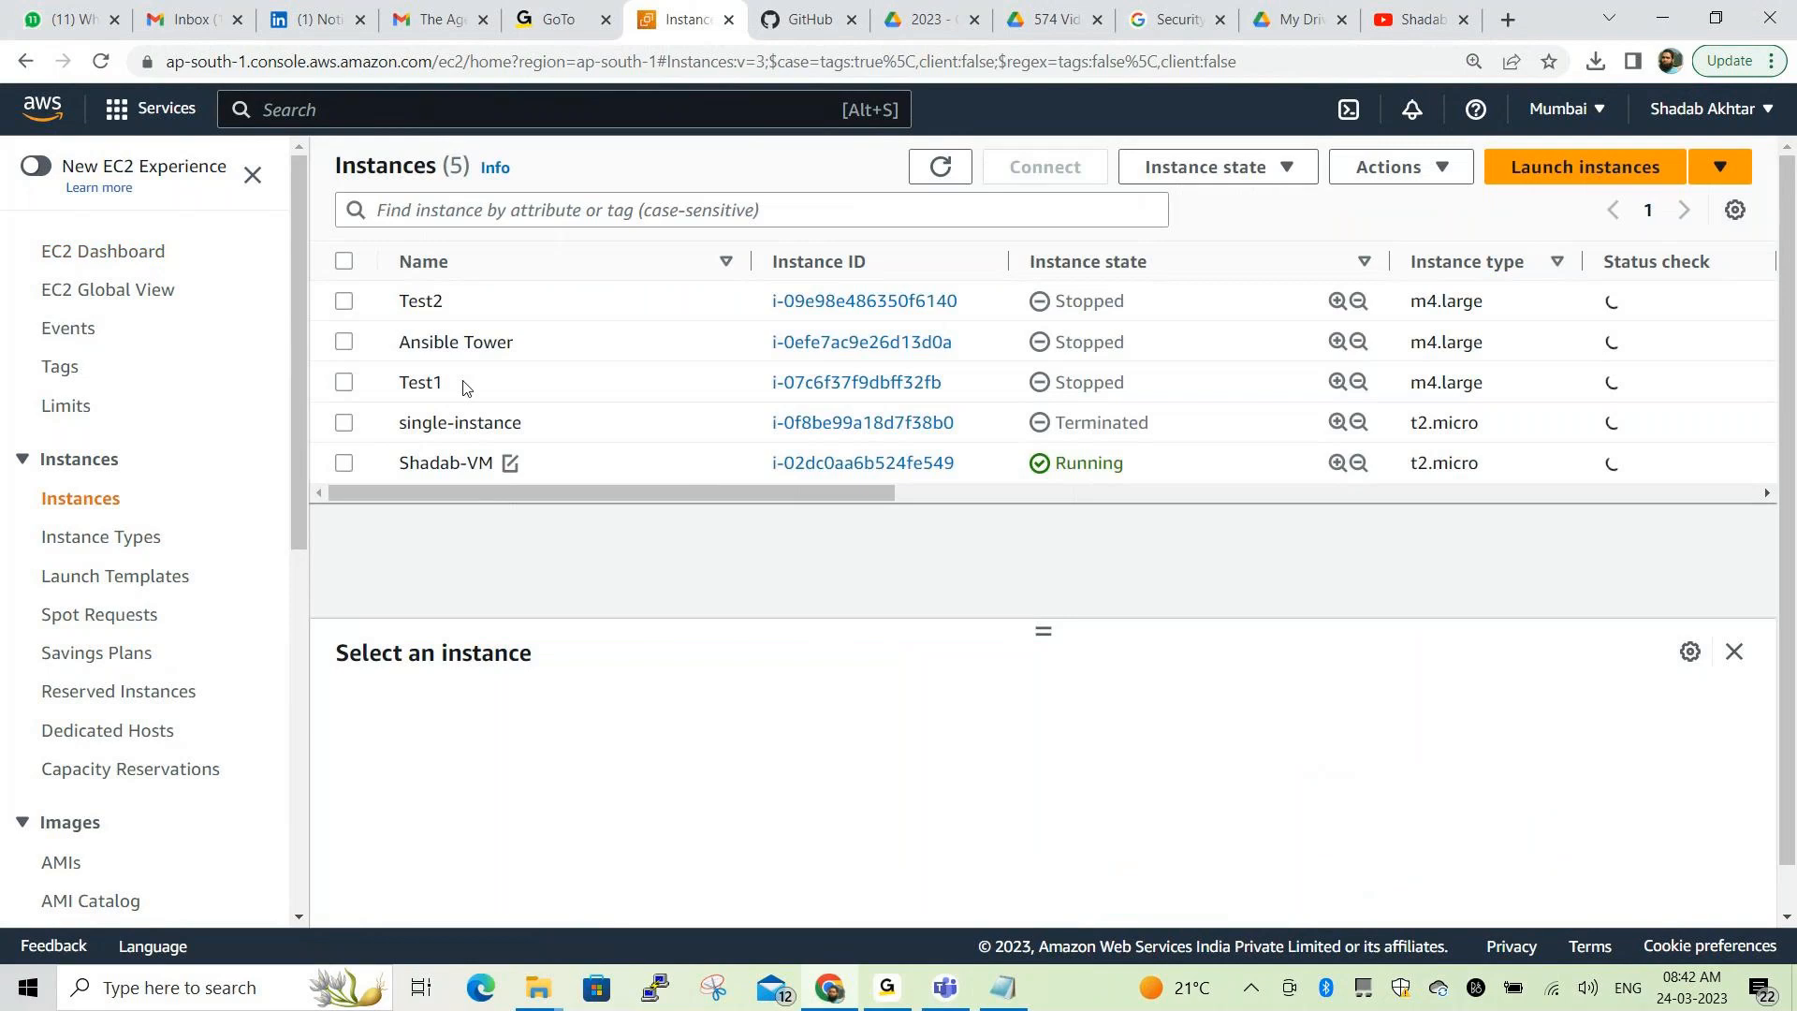
Start the Ansible Tower EC2 instance and refresh the list to confirm it is Running
click(344, 343)
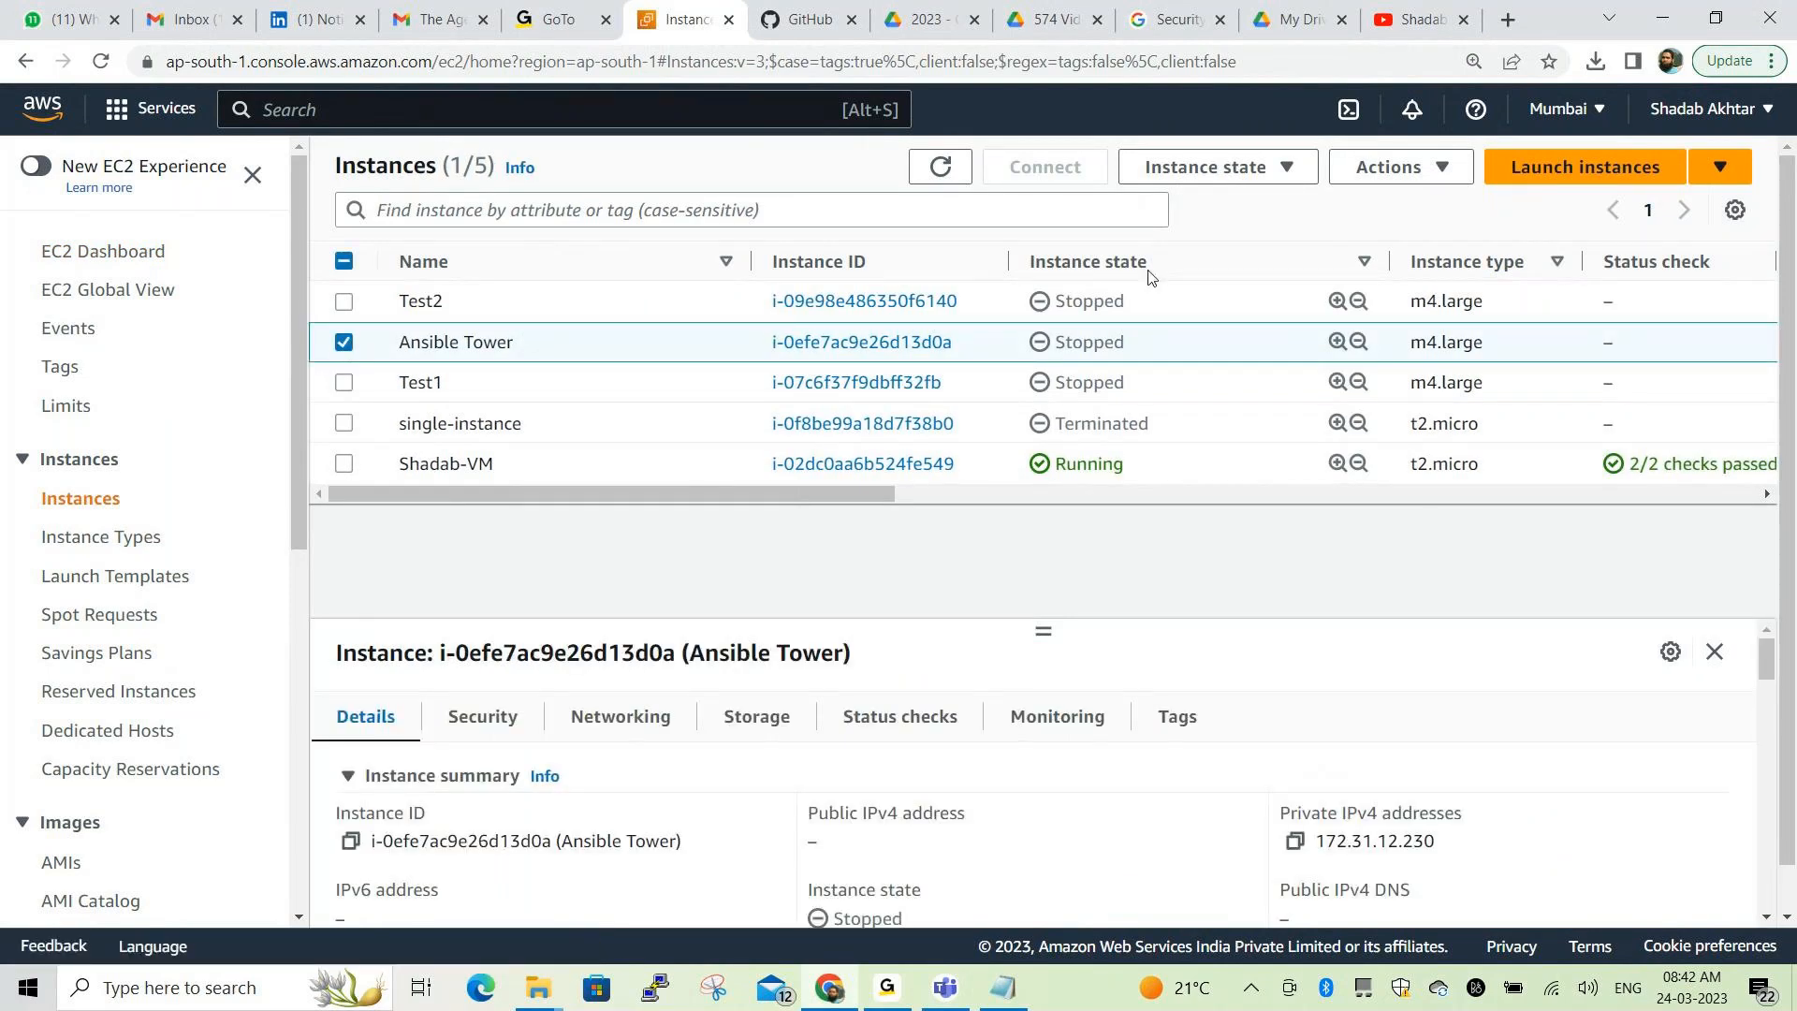
click(1214, 178)
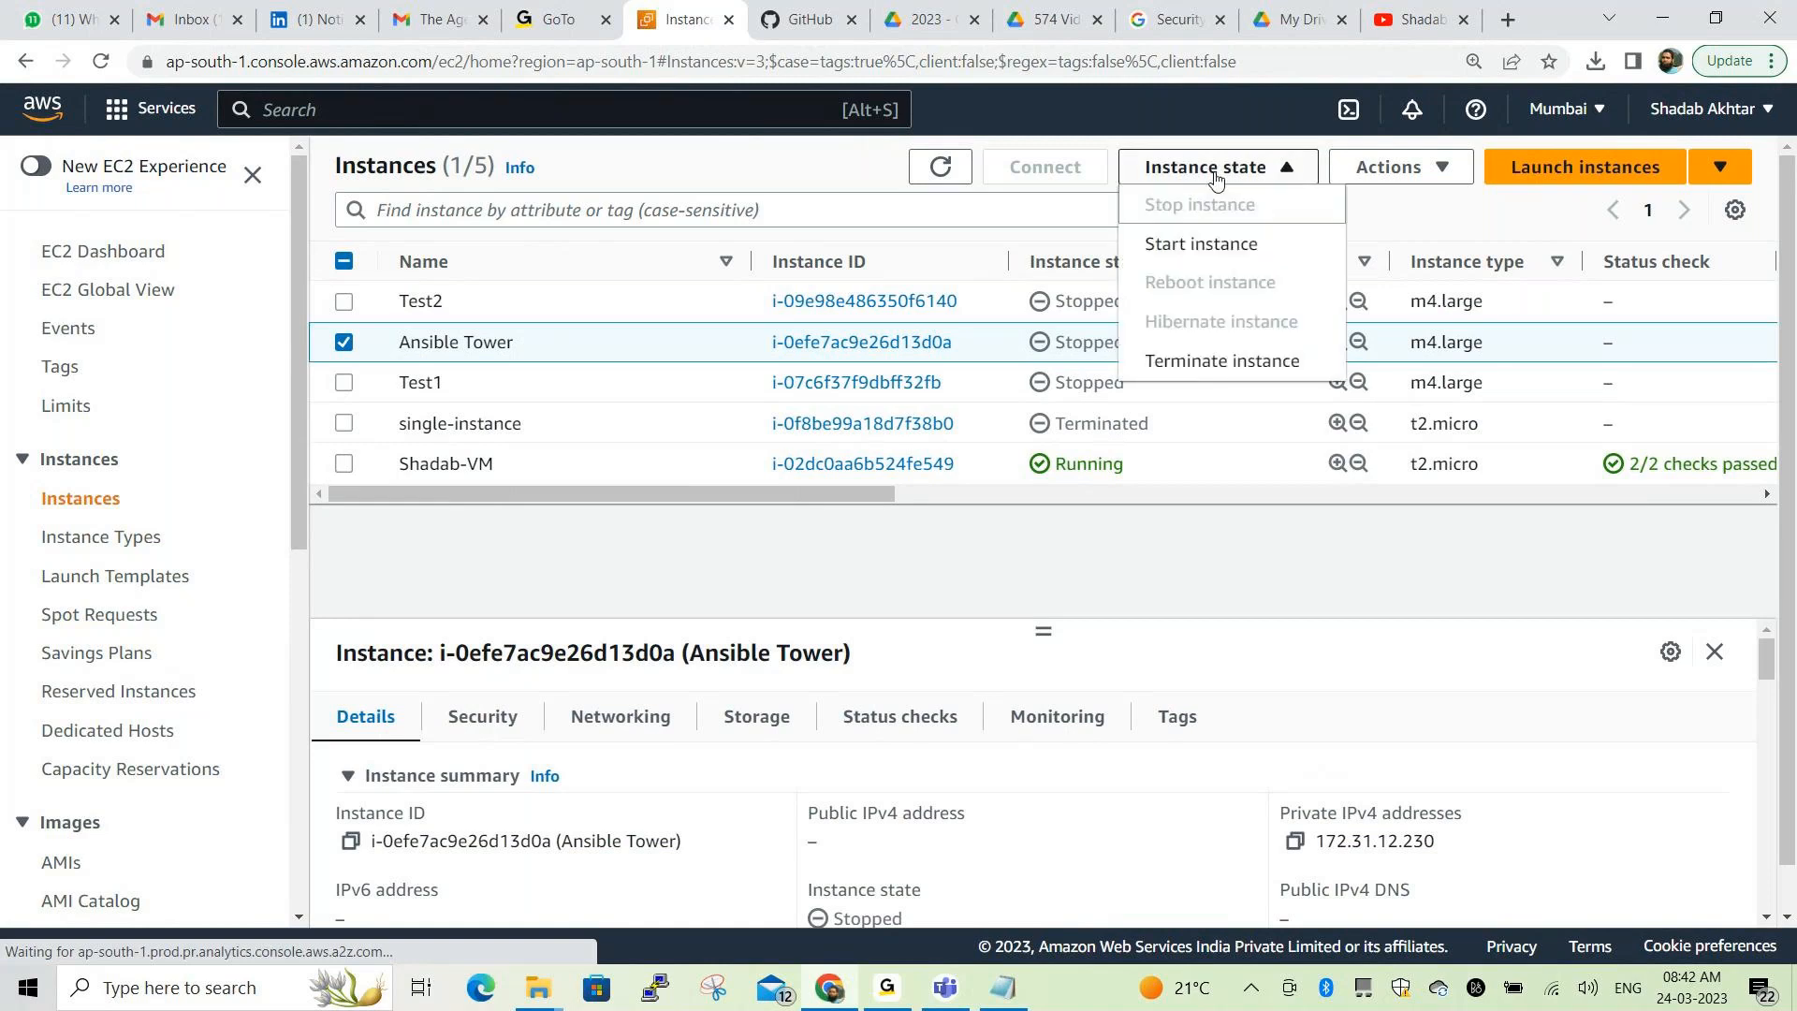
click(1208, 245)
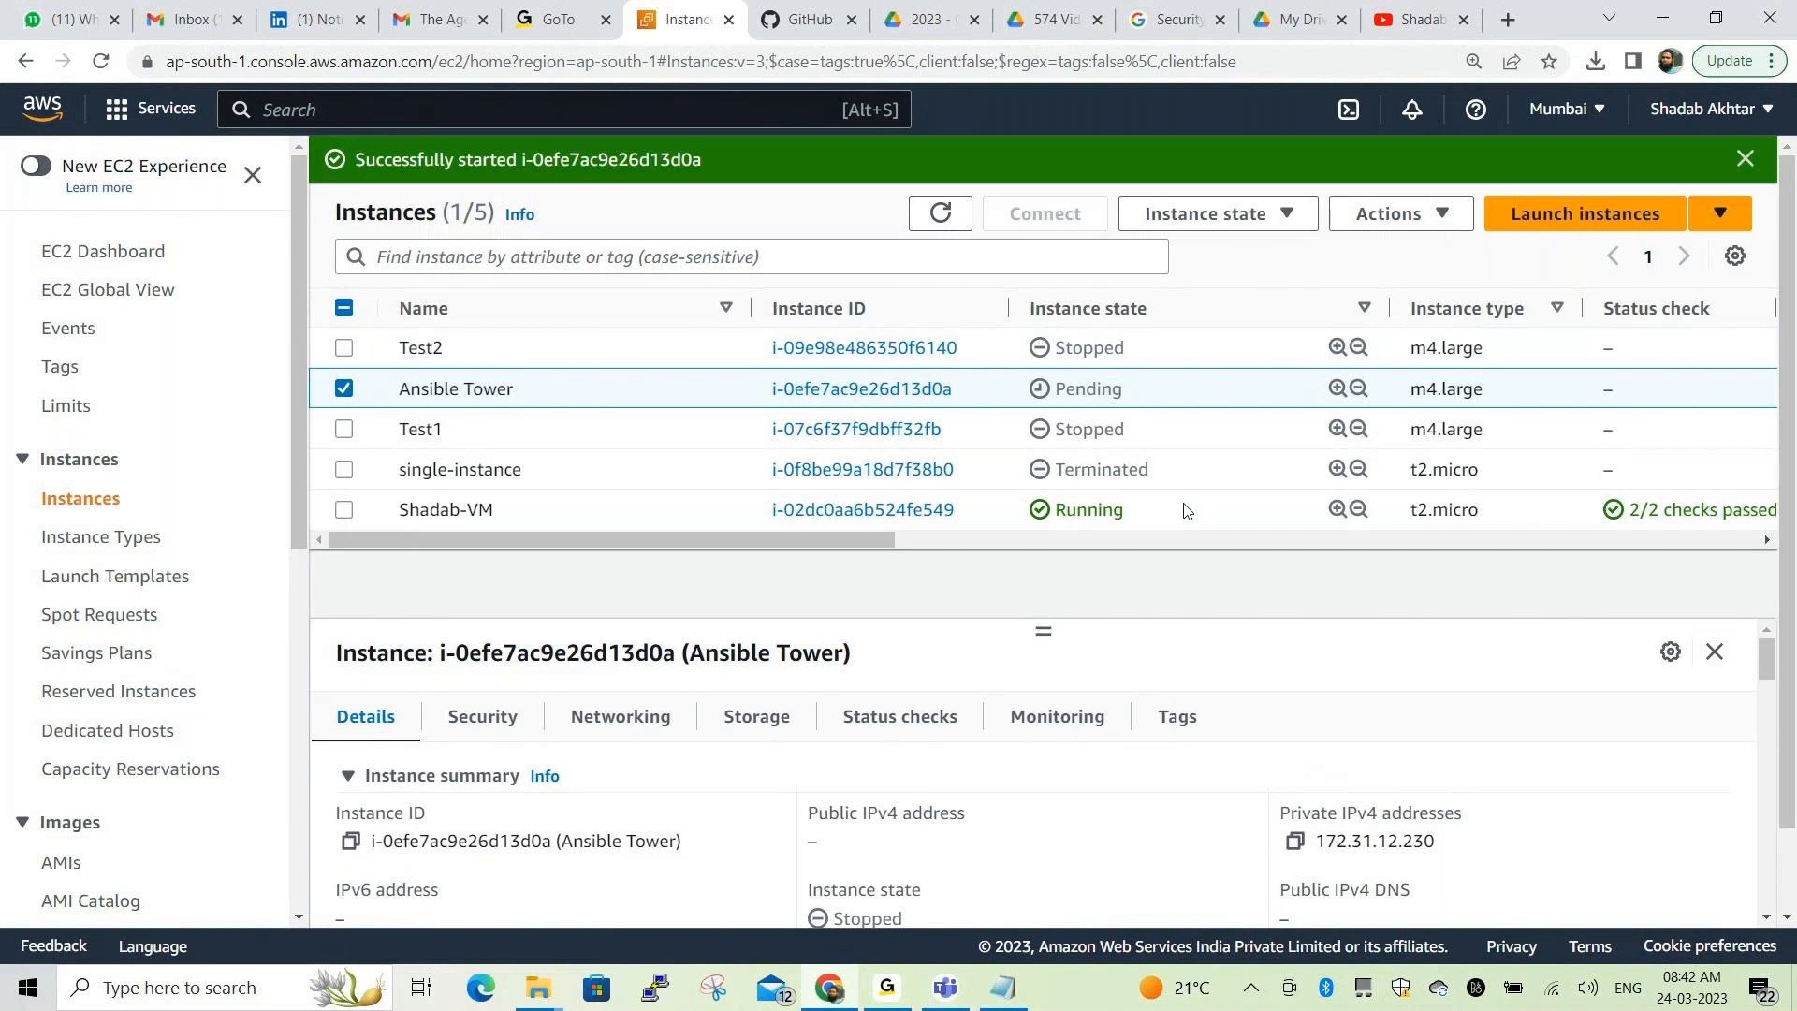
click(1743, 159)
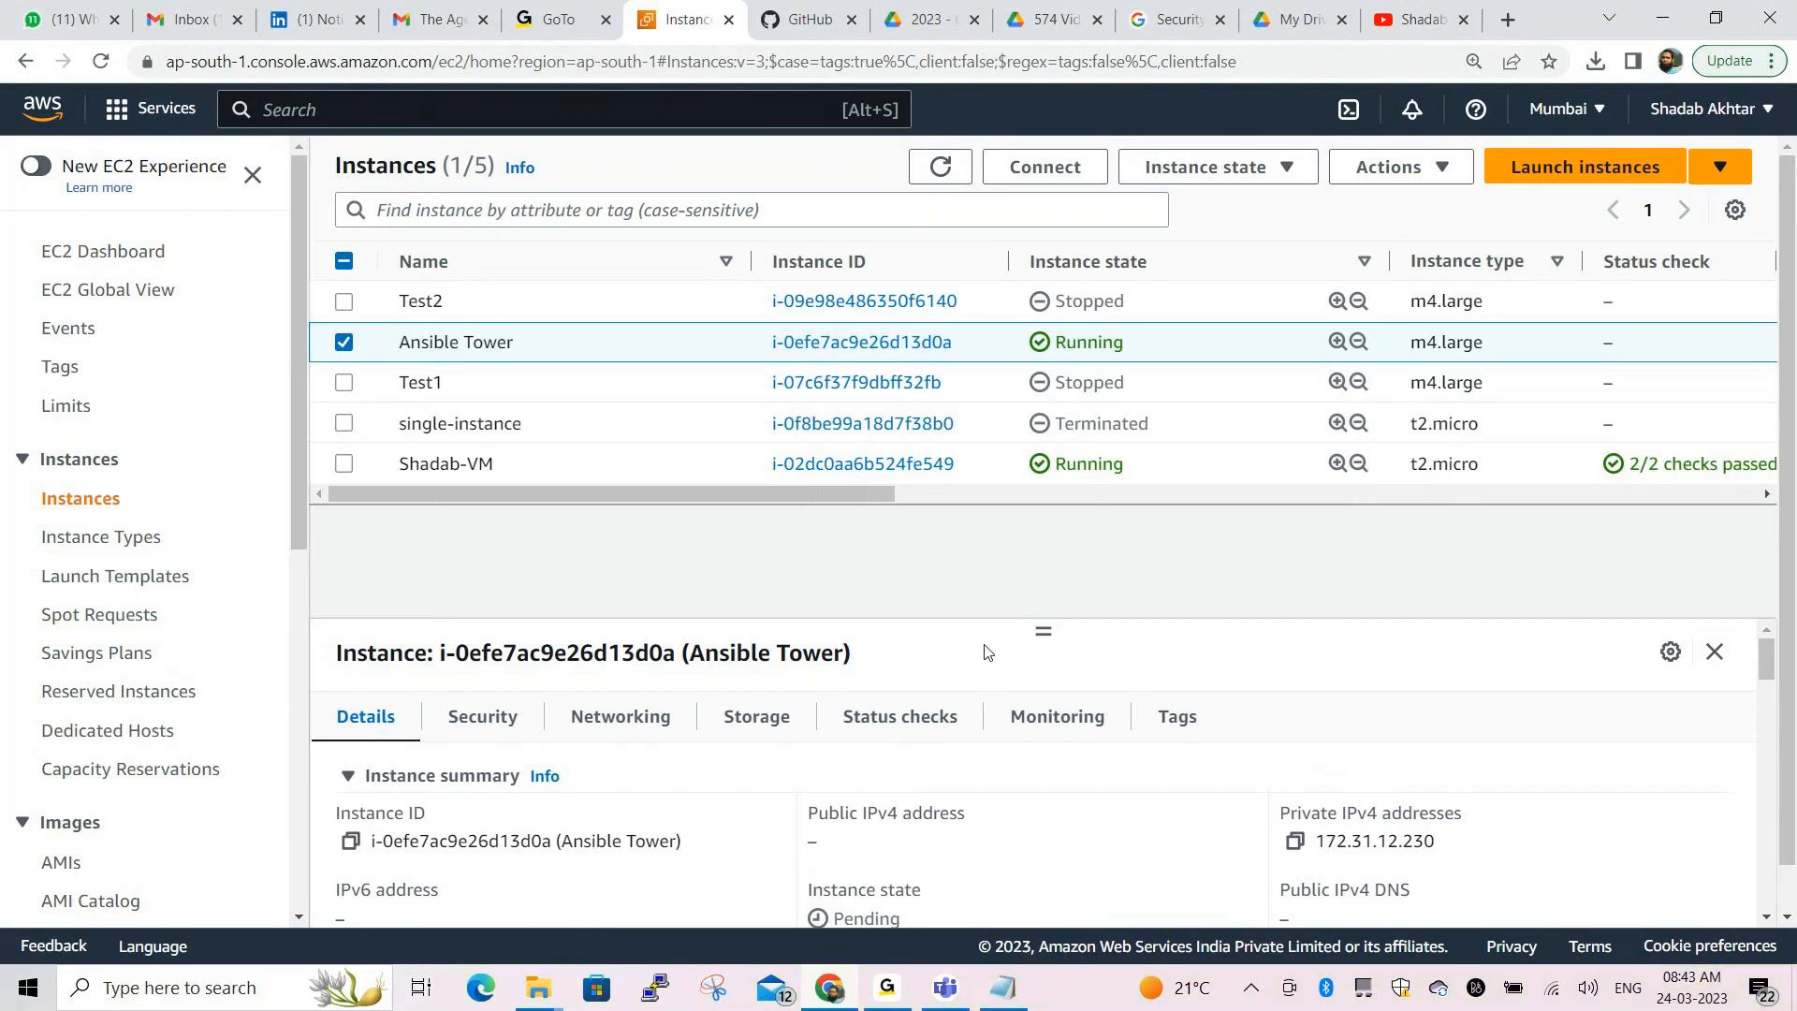
drag(1044, 630, 1047, 520)
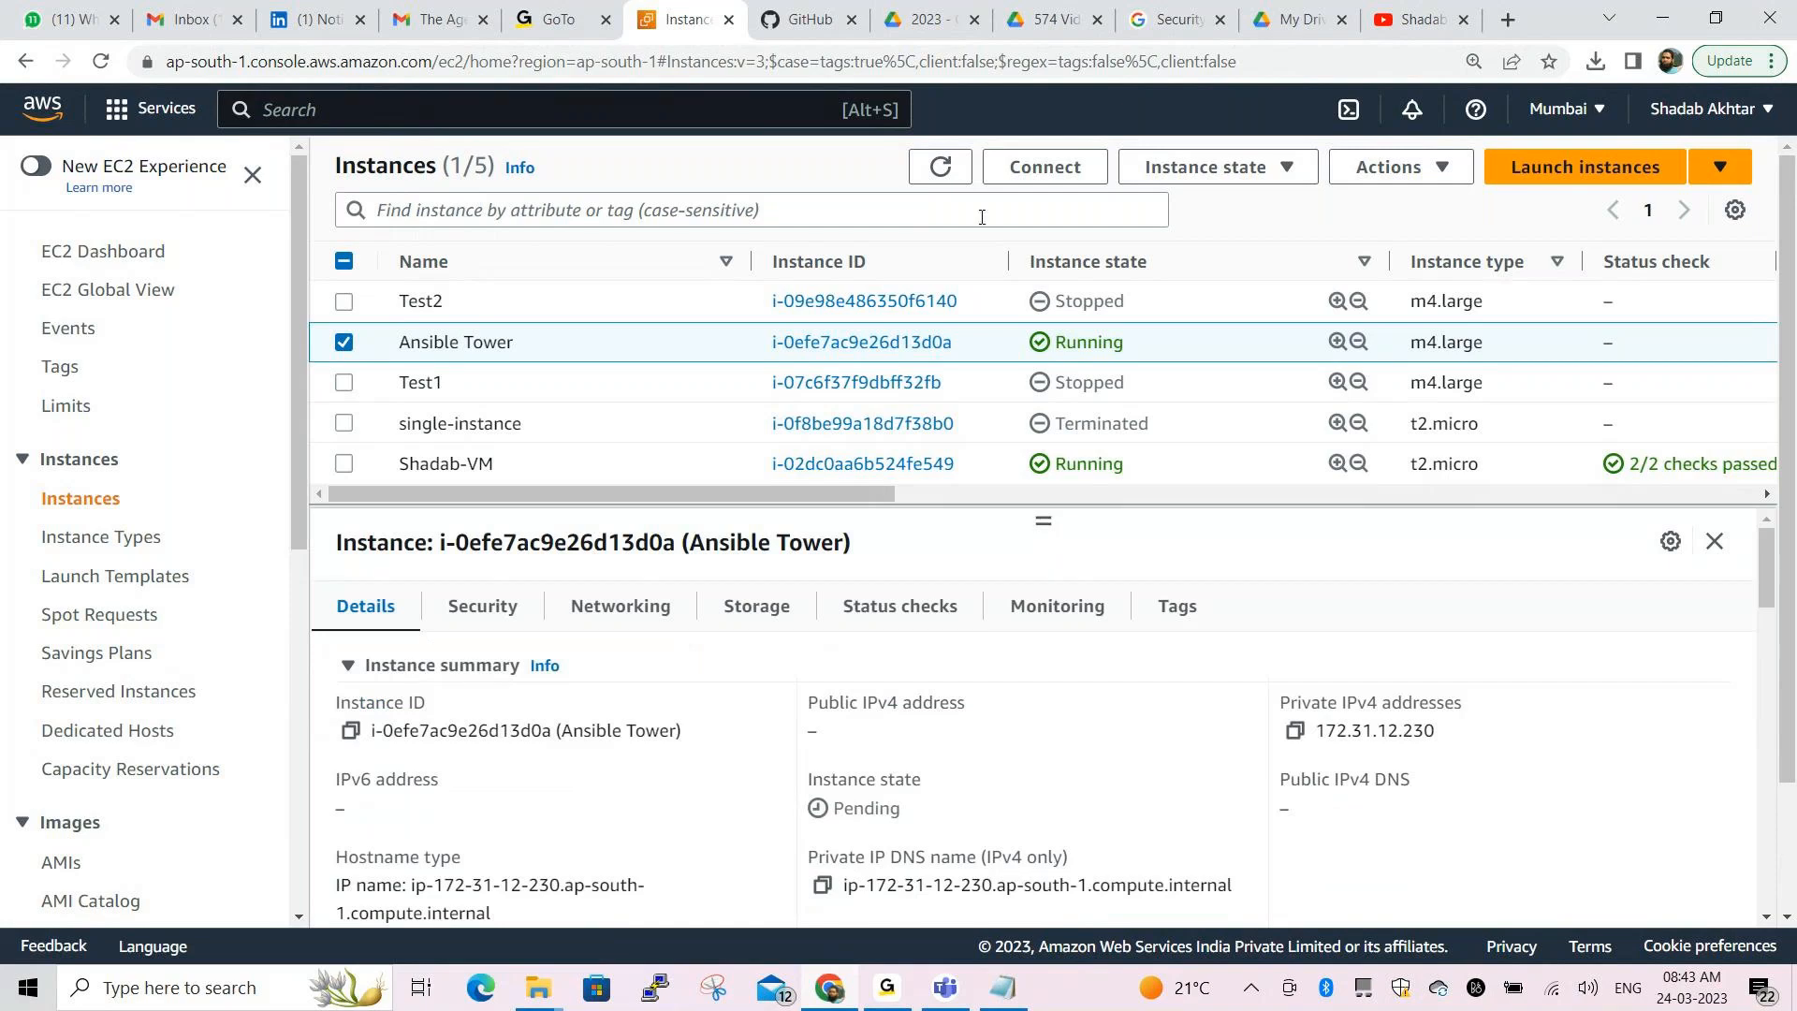
click(960, 184)
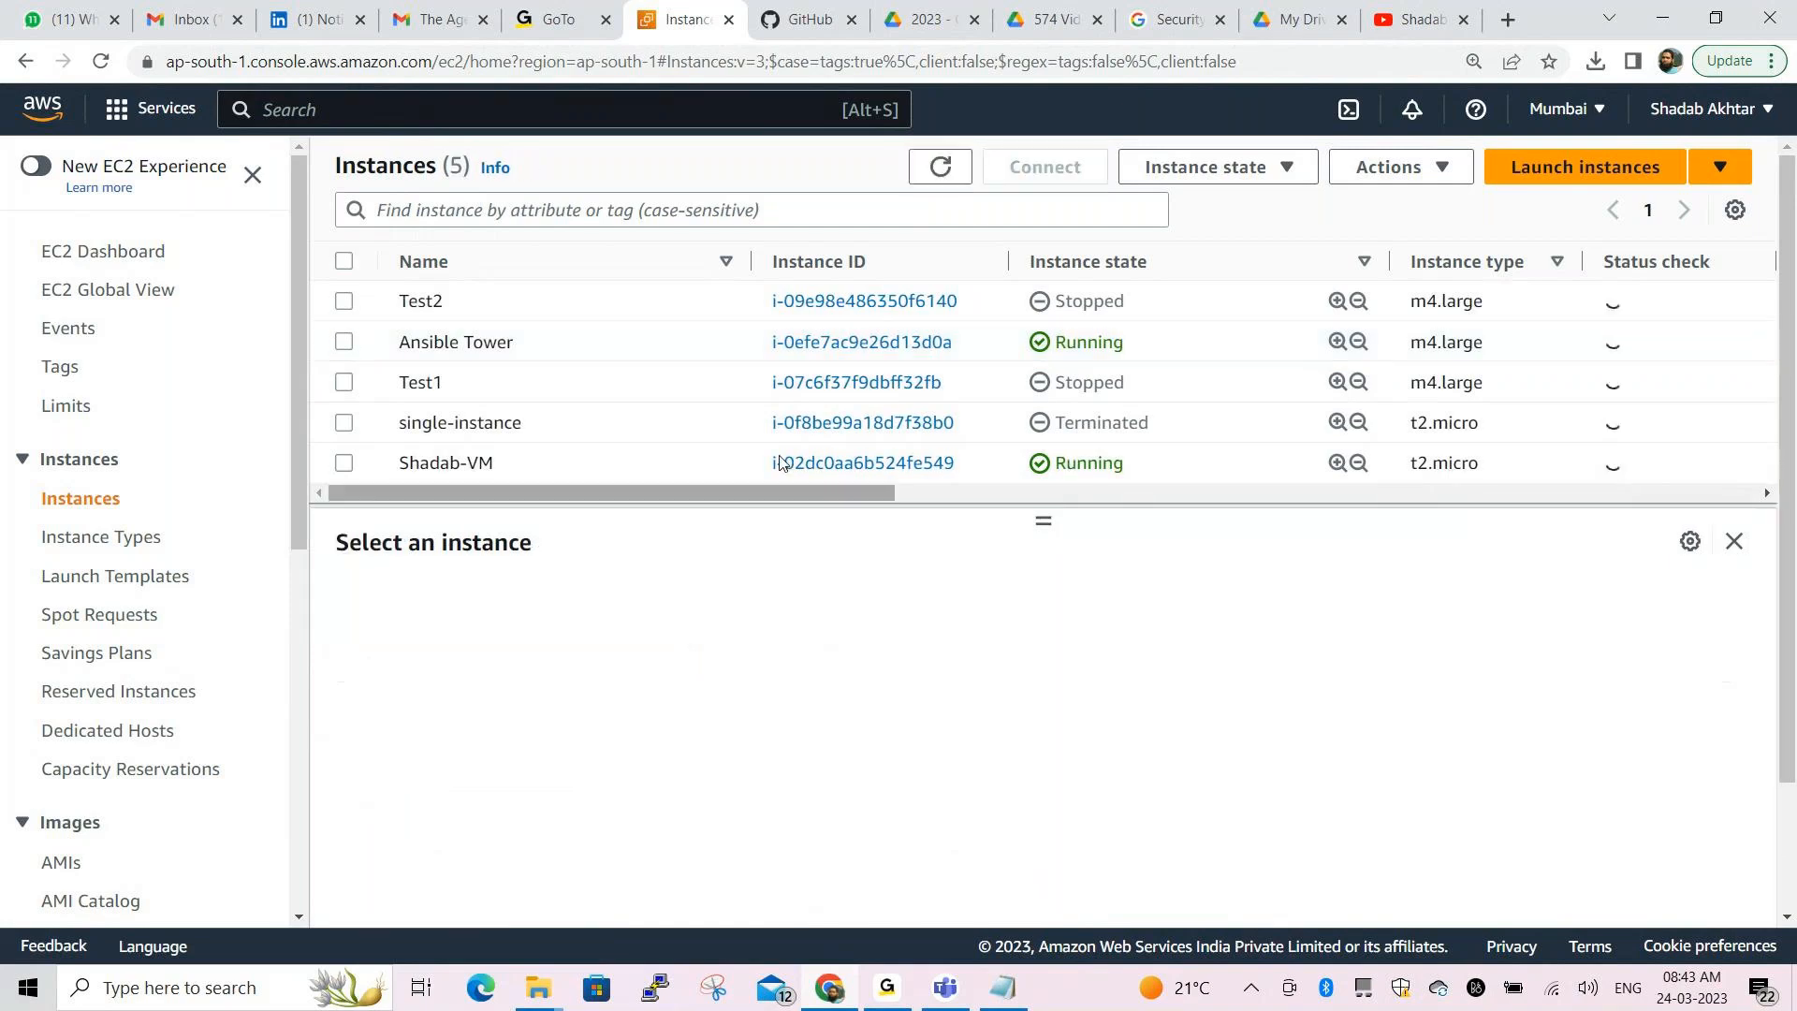
click(344, 342)
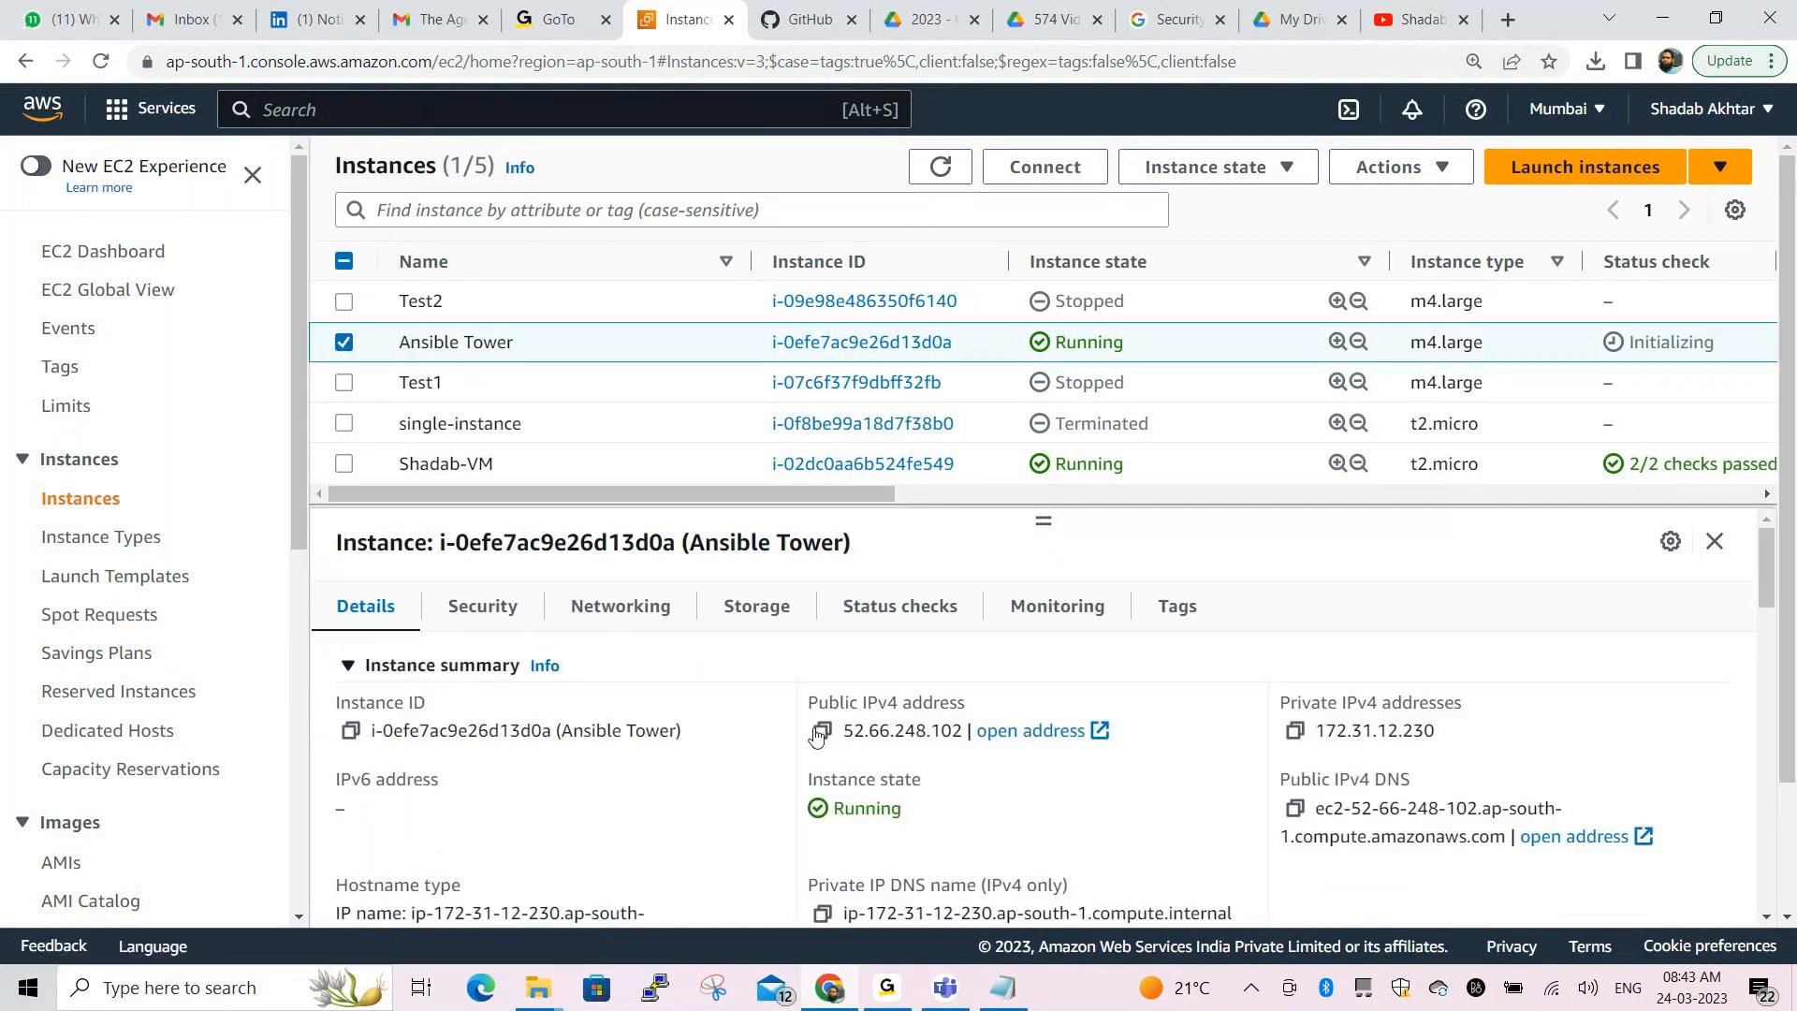
click(821, 731)
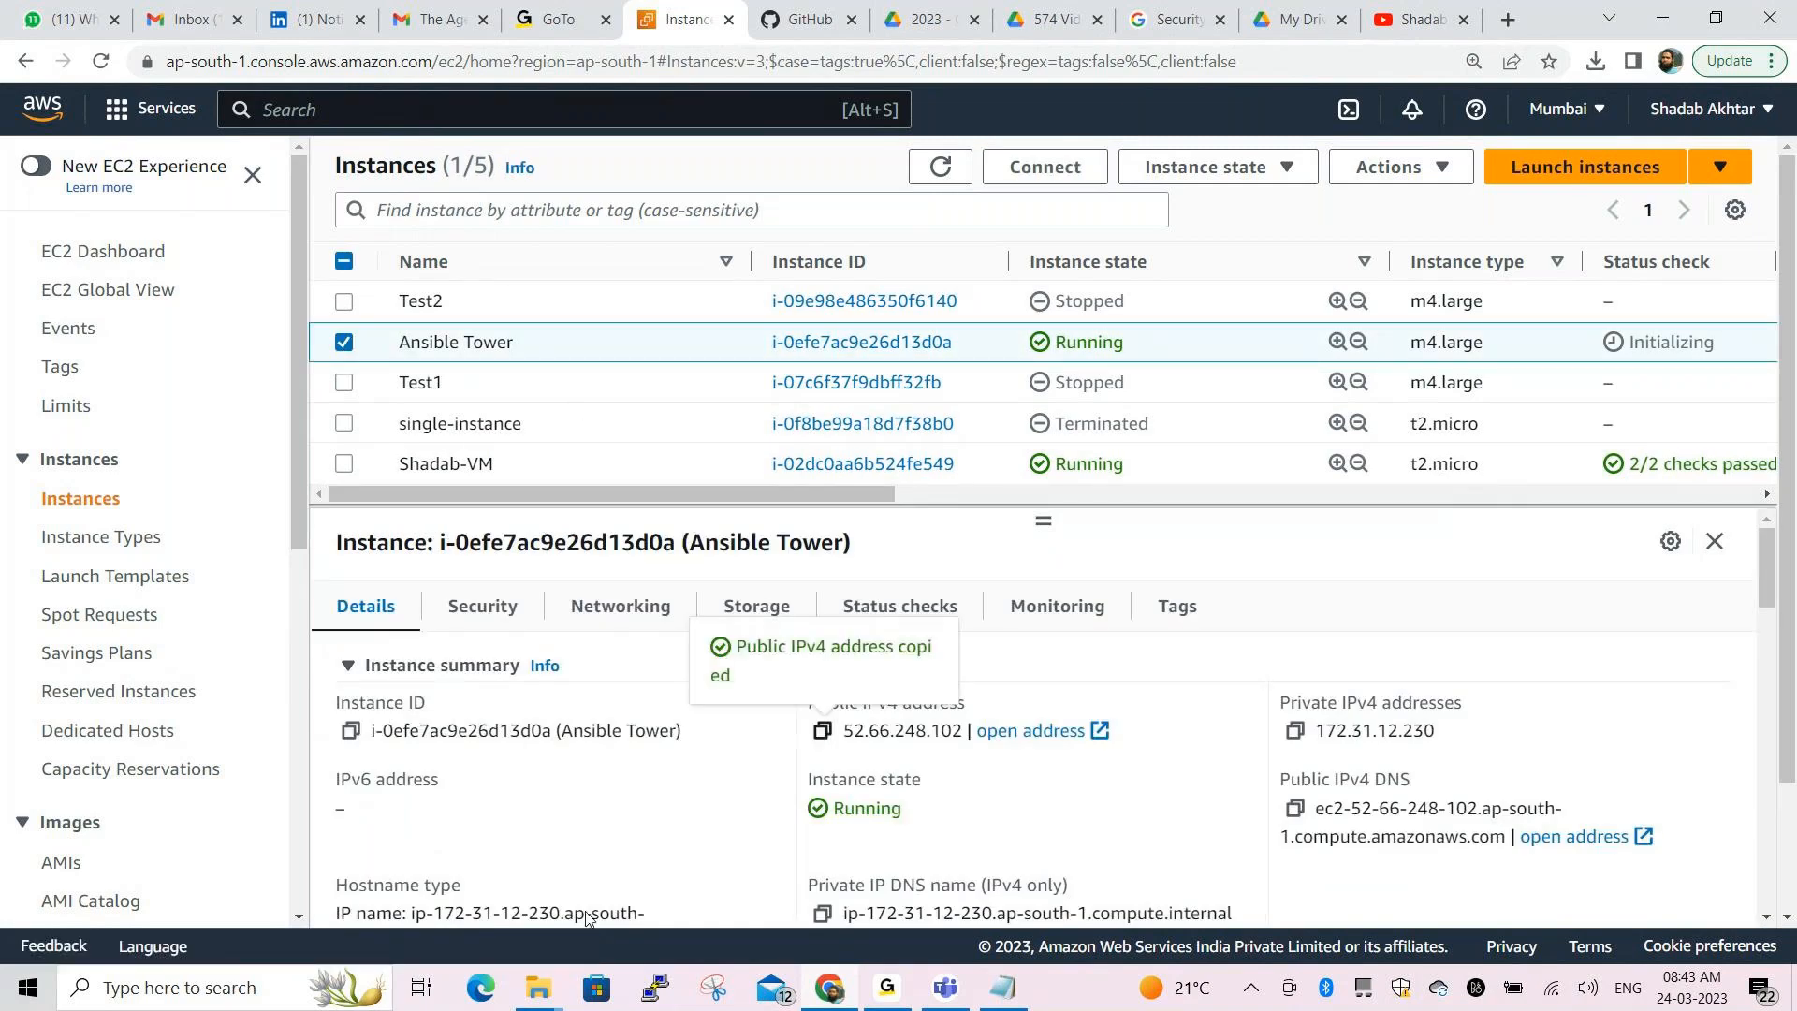
click(653, 990)
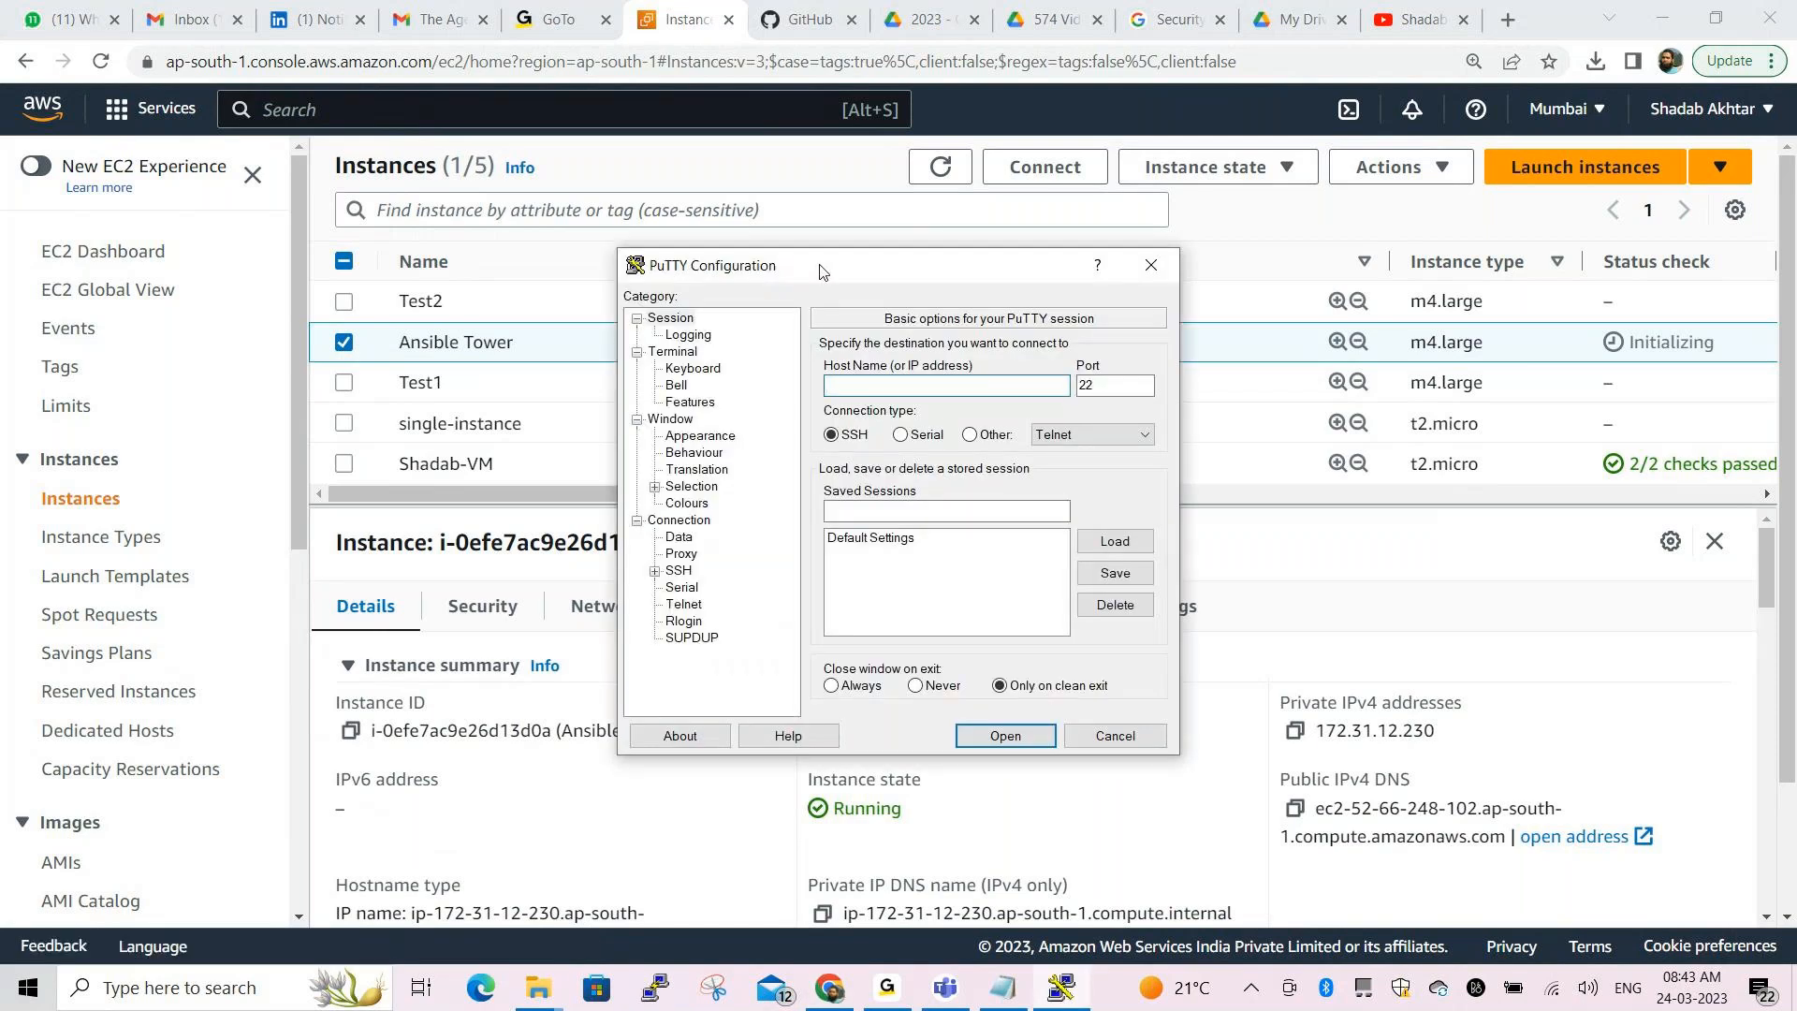
drag(796, 266, 699, 102)
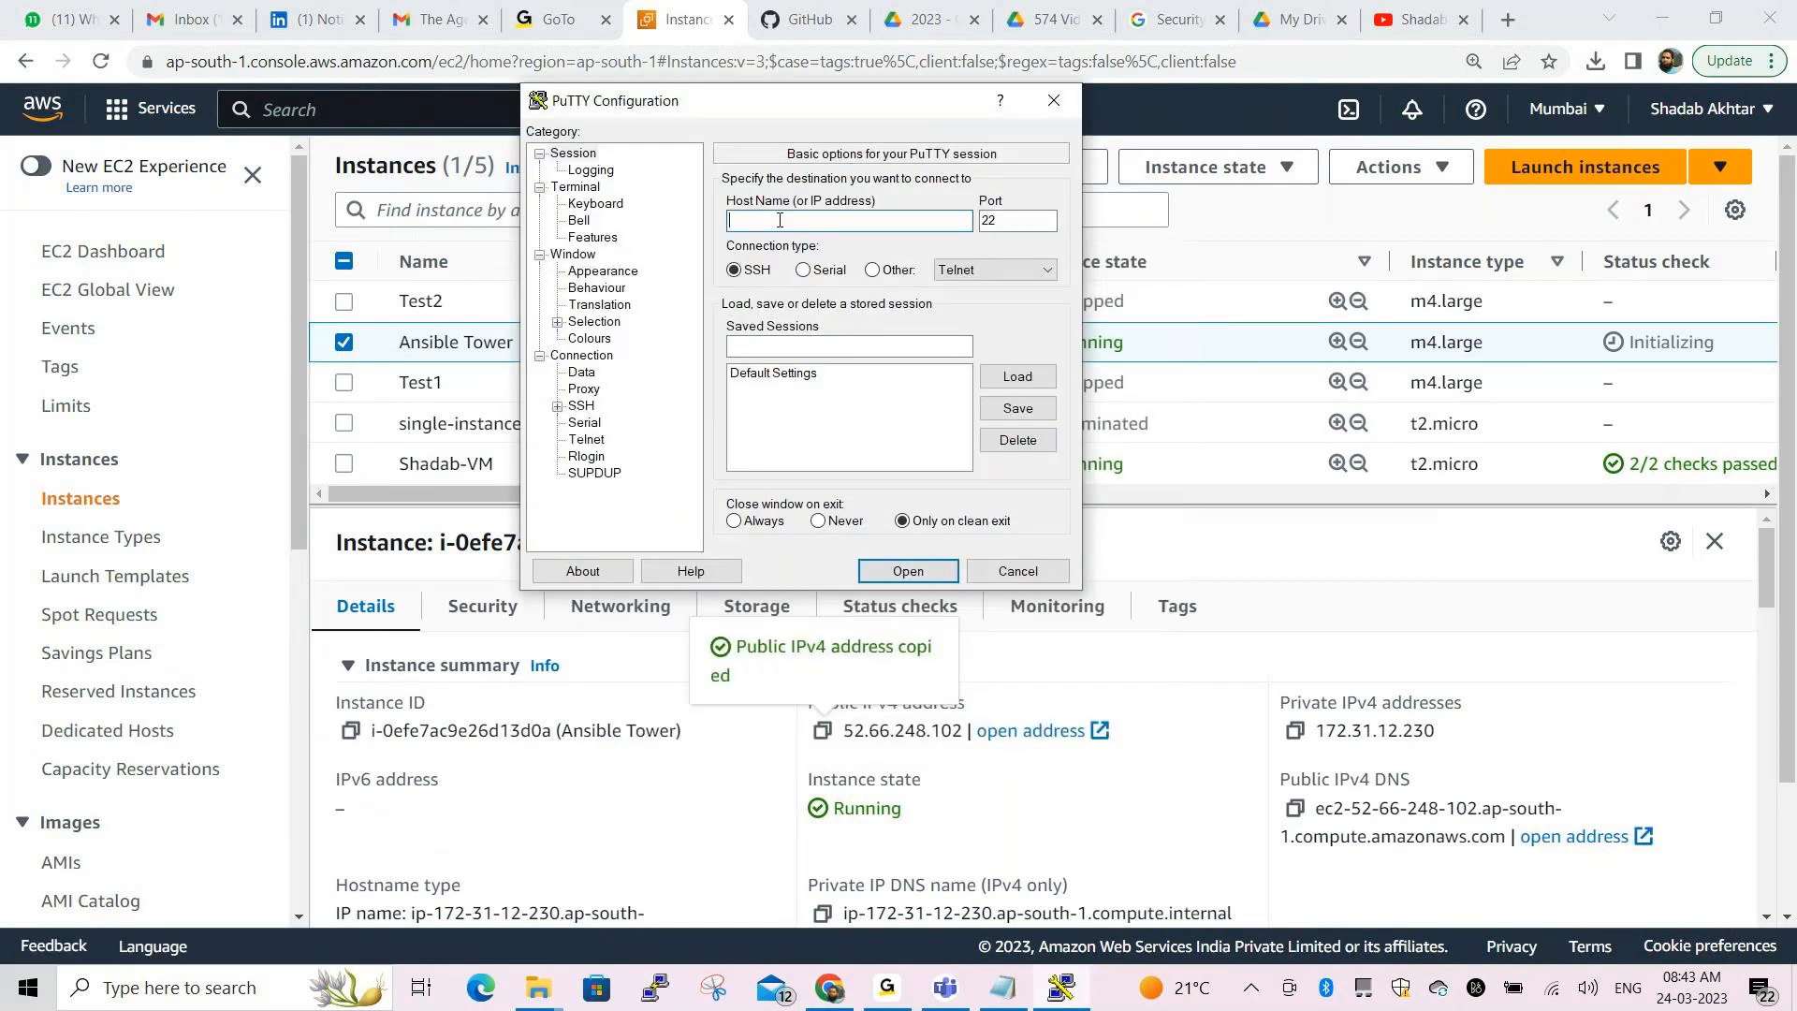
text(ec2-user@)
key(ctrl+v)
Check SSH Auth, set the terminal font to 12-point Courier New, and open the session
click(559, 405)
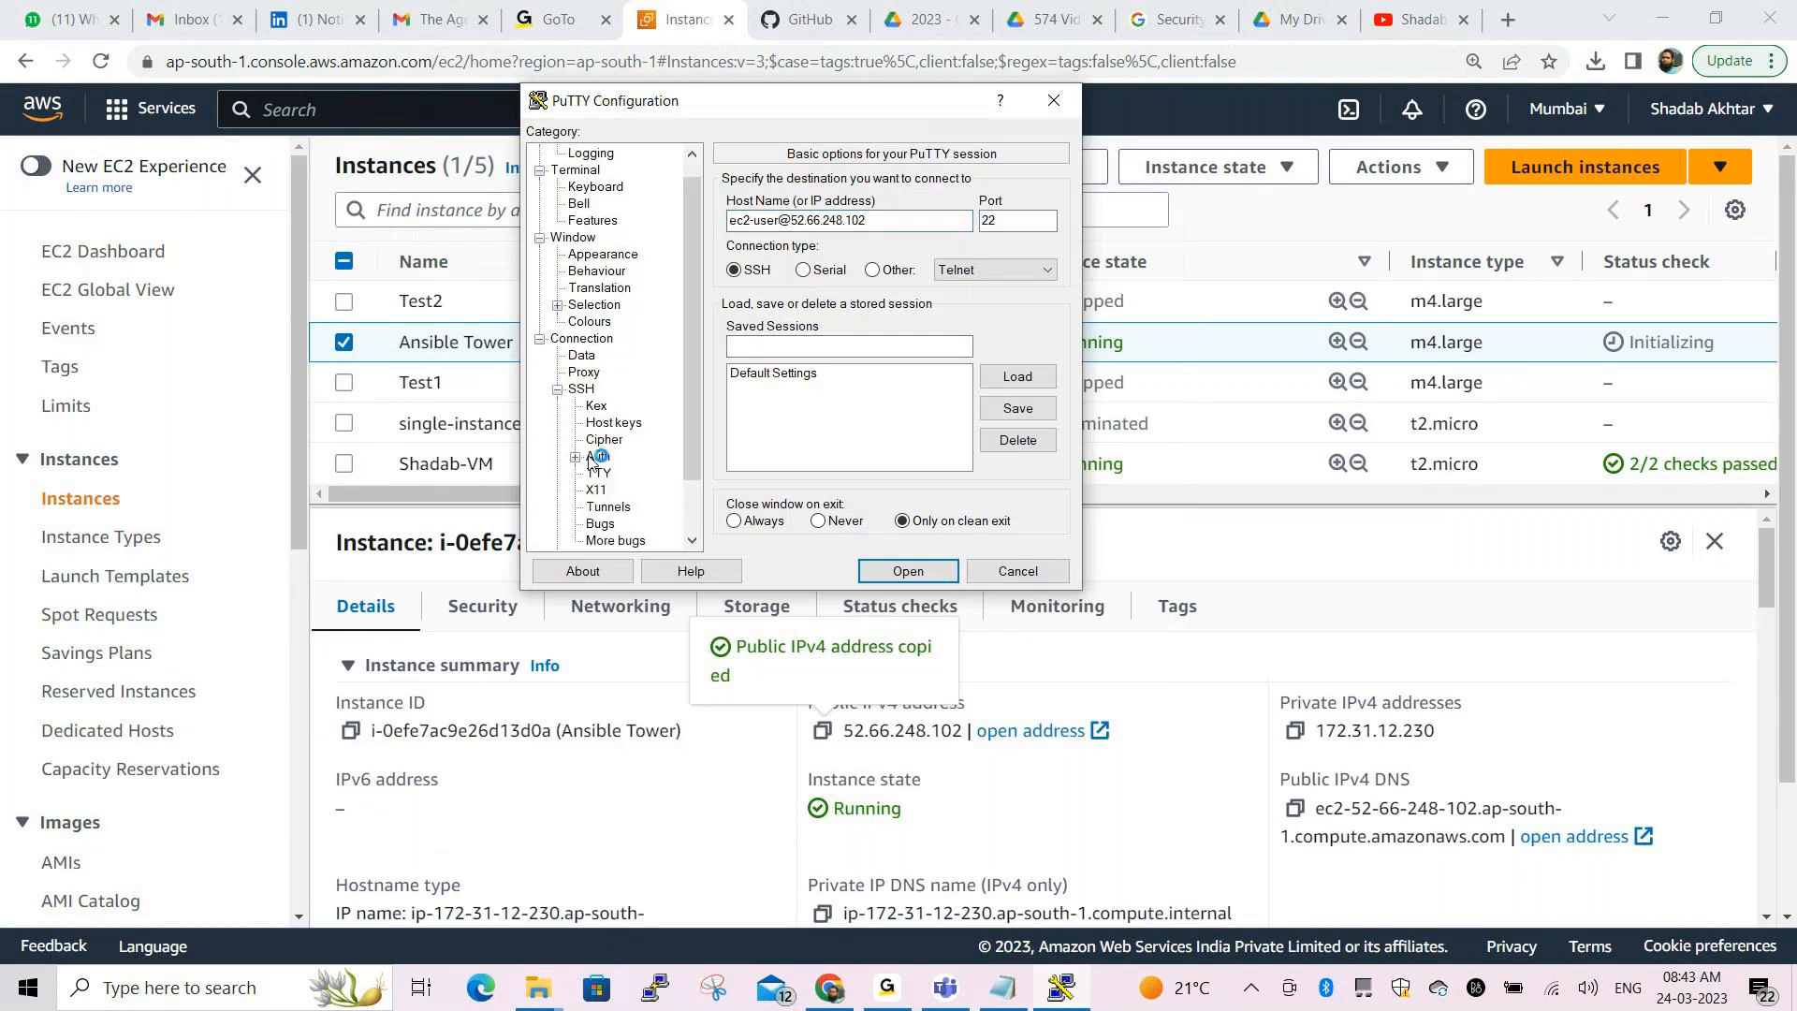
click(596, 457)
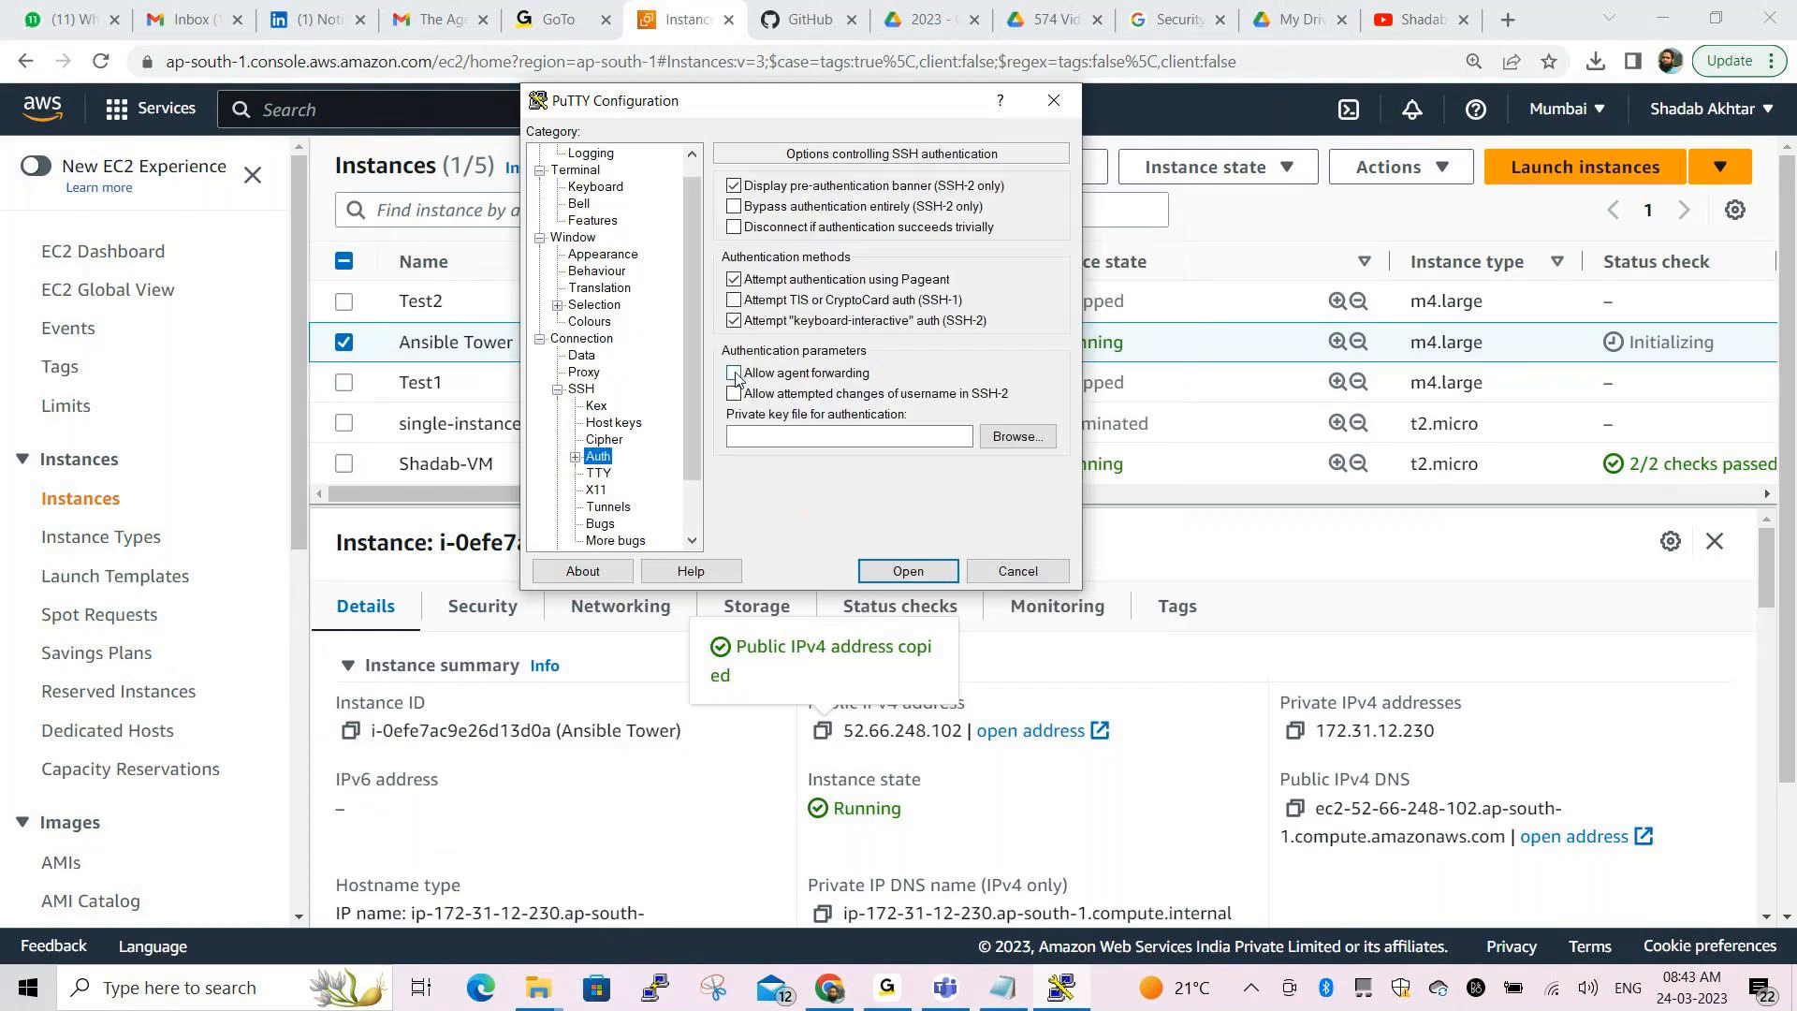
click(632, 255)
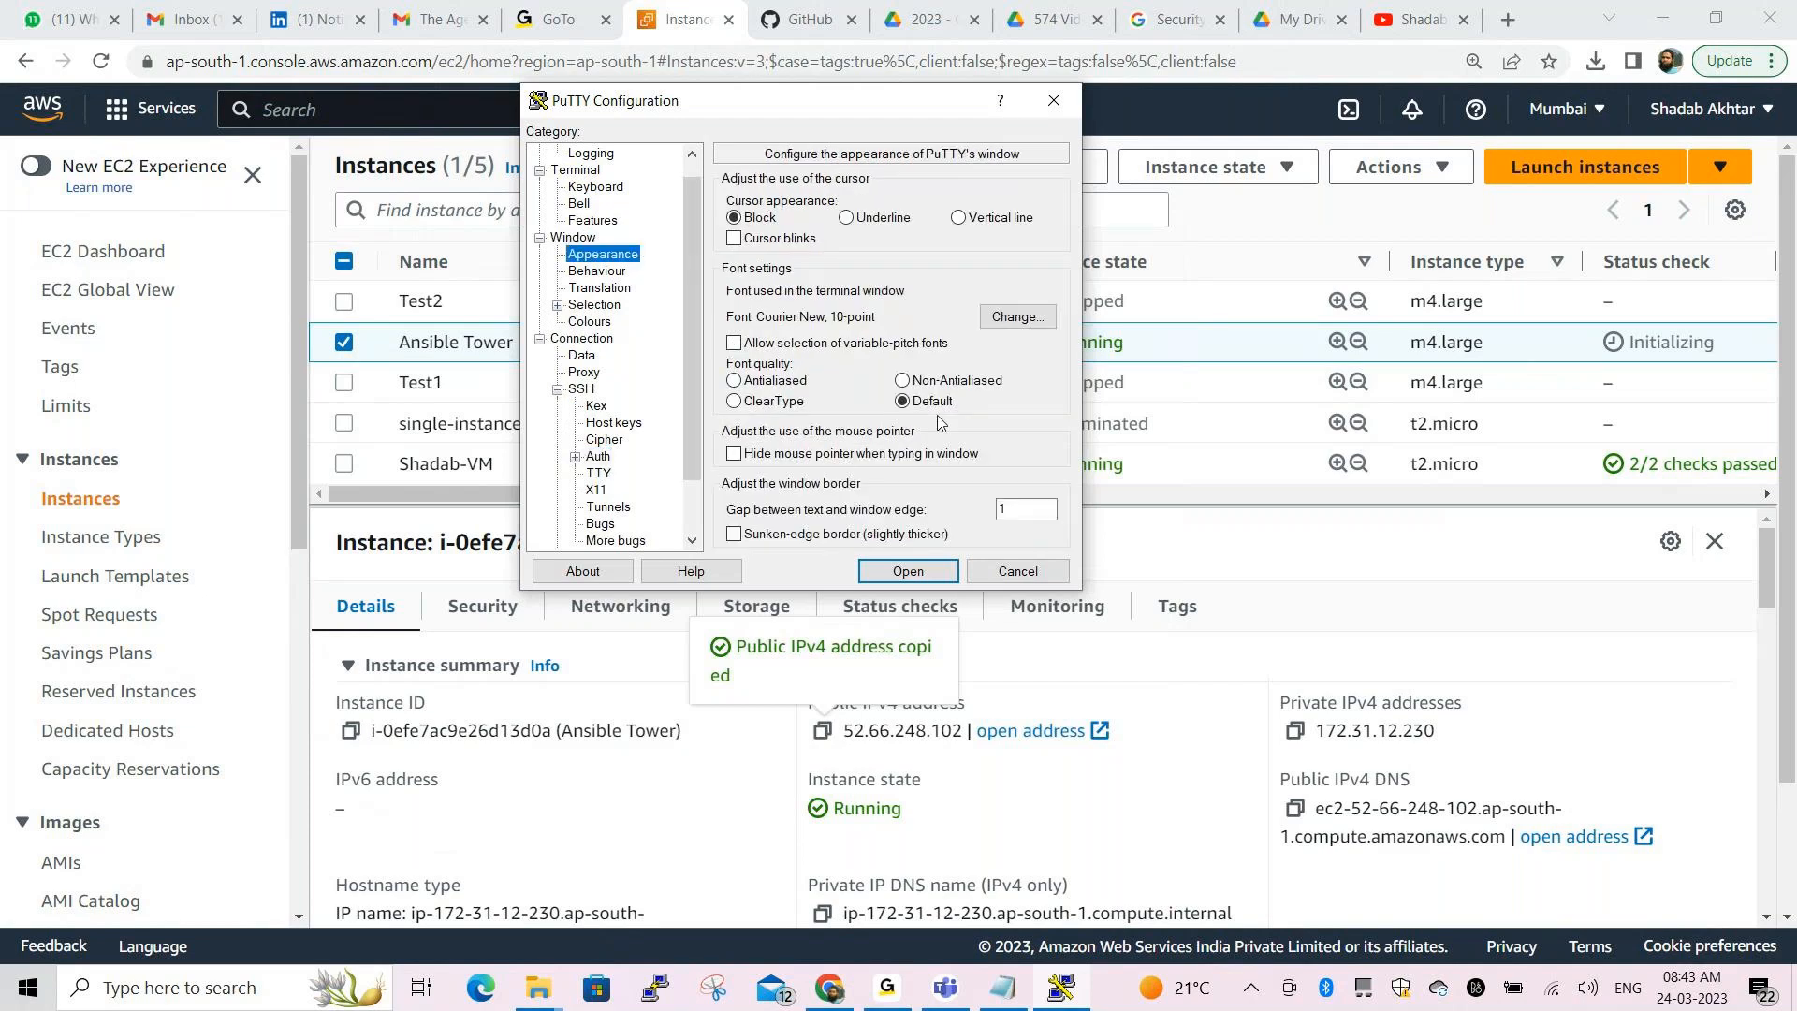
click(1001, 316)
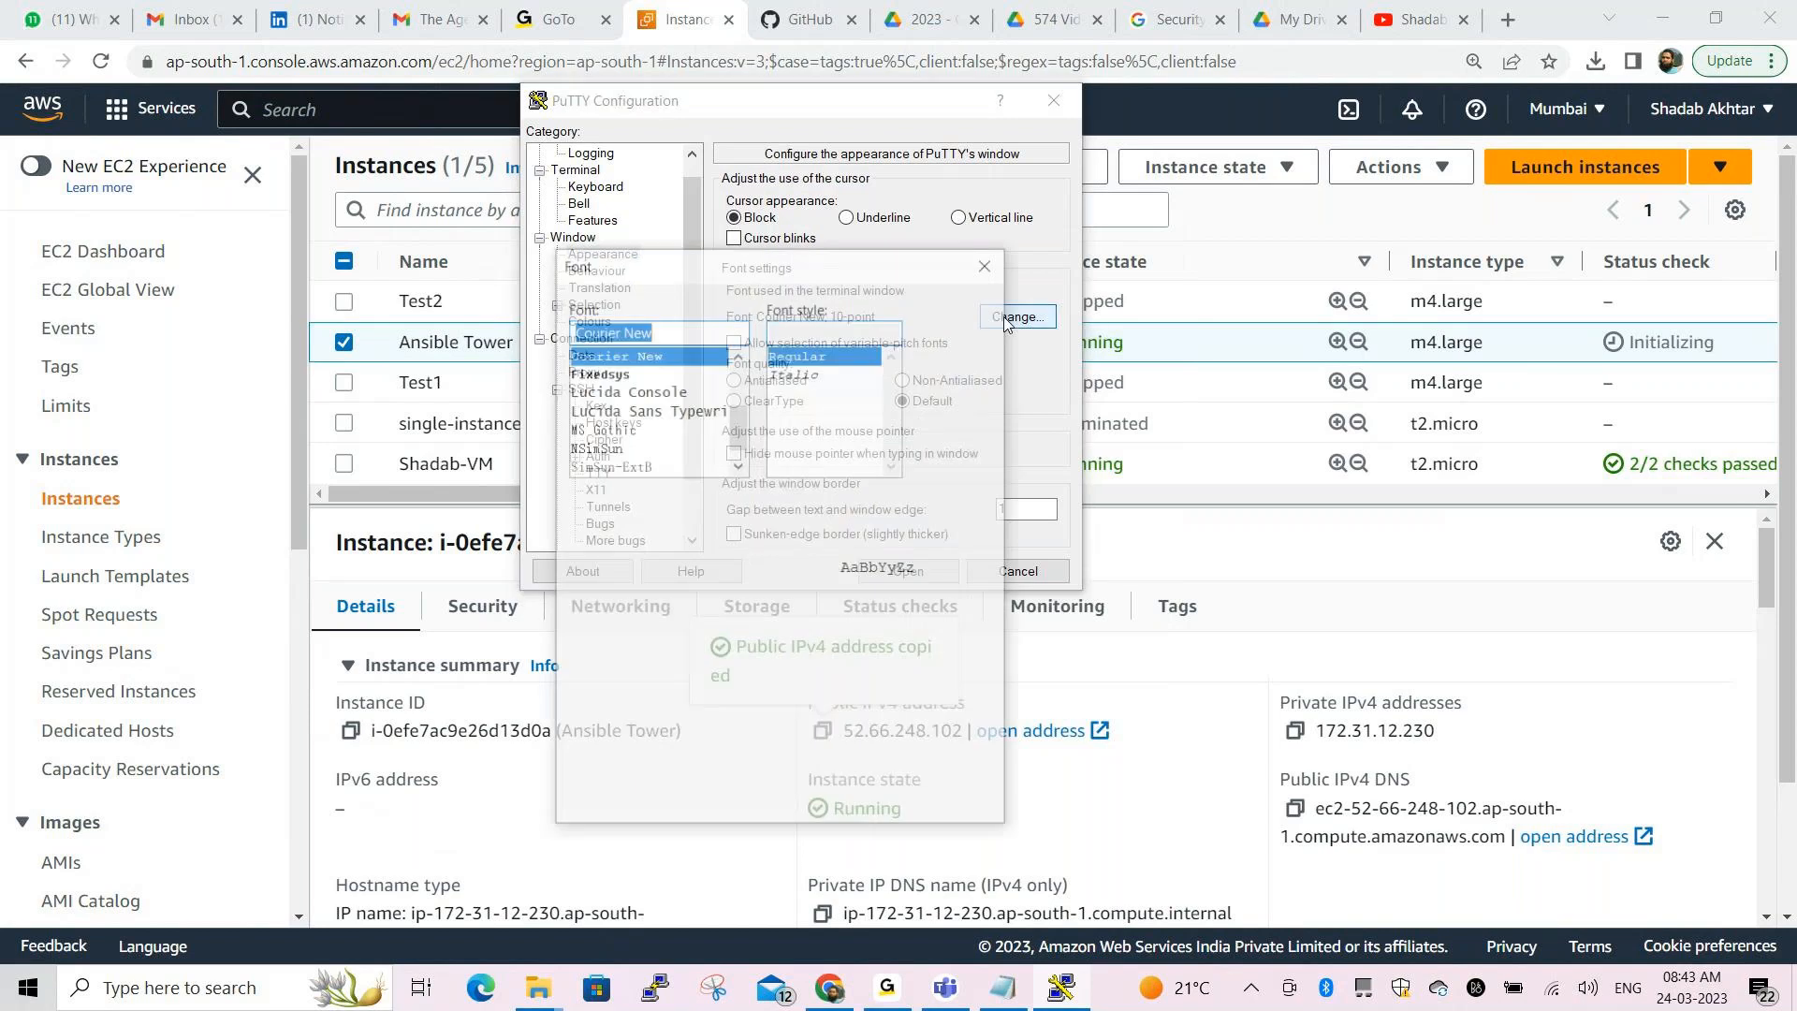
click(936, 392)
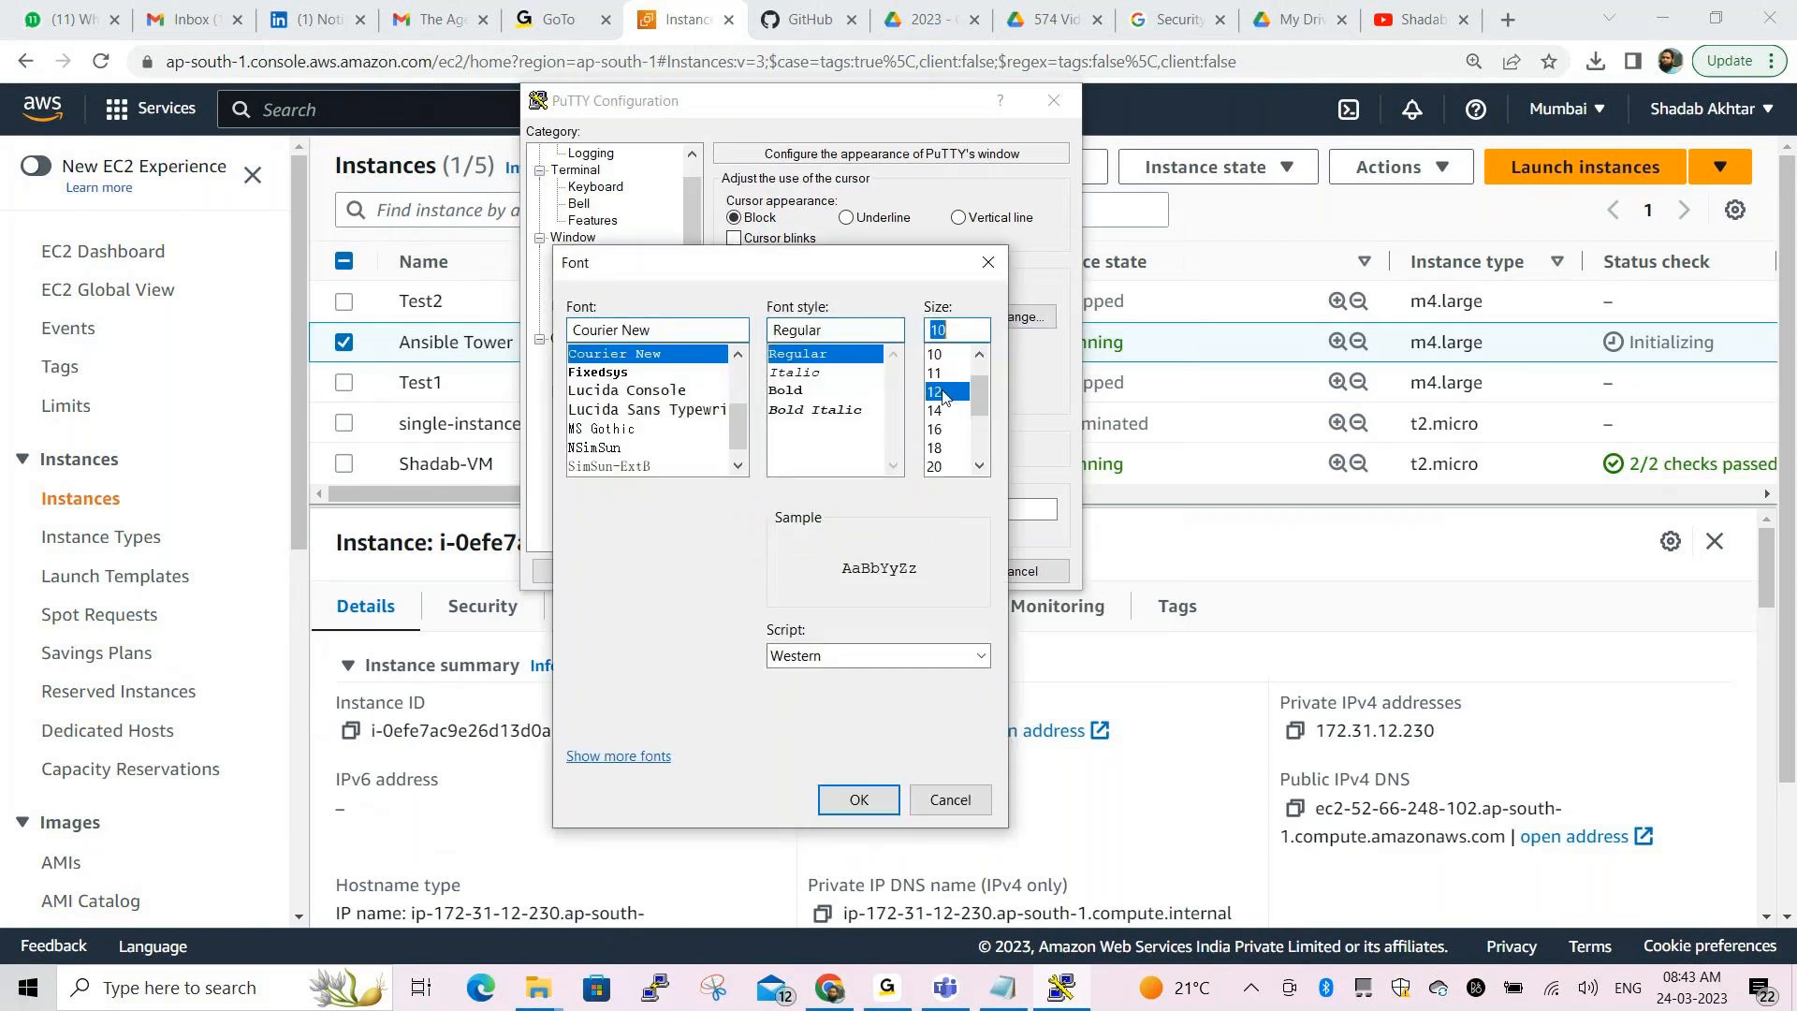
drag(886, 268, 933, 123)
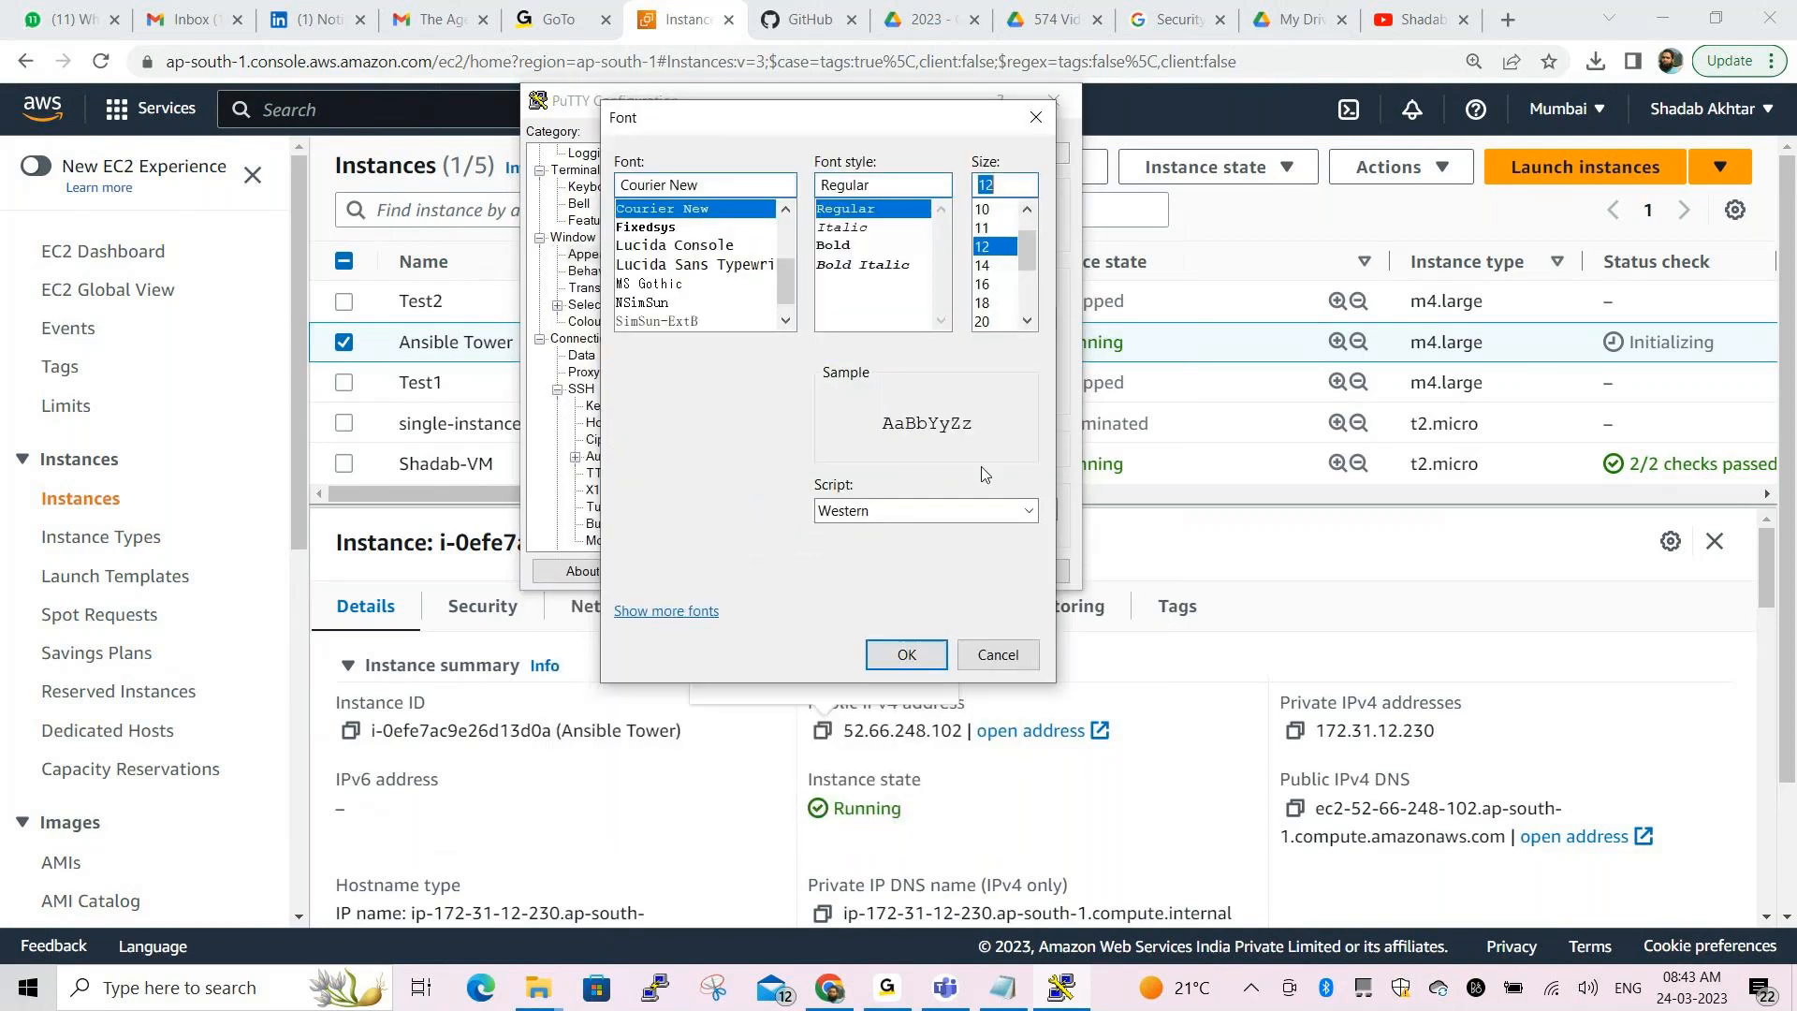
click(921, 649)
click(921, 572)
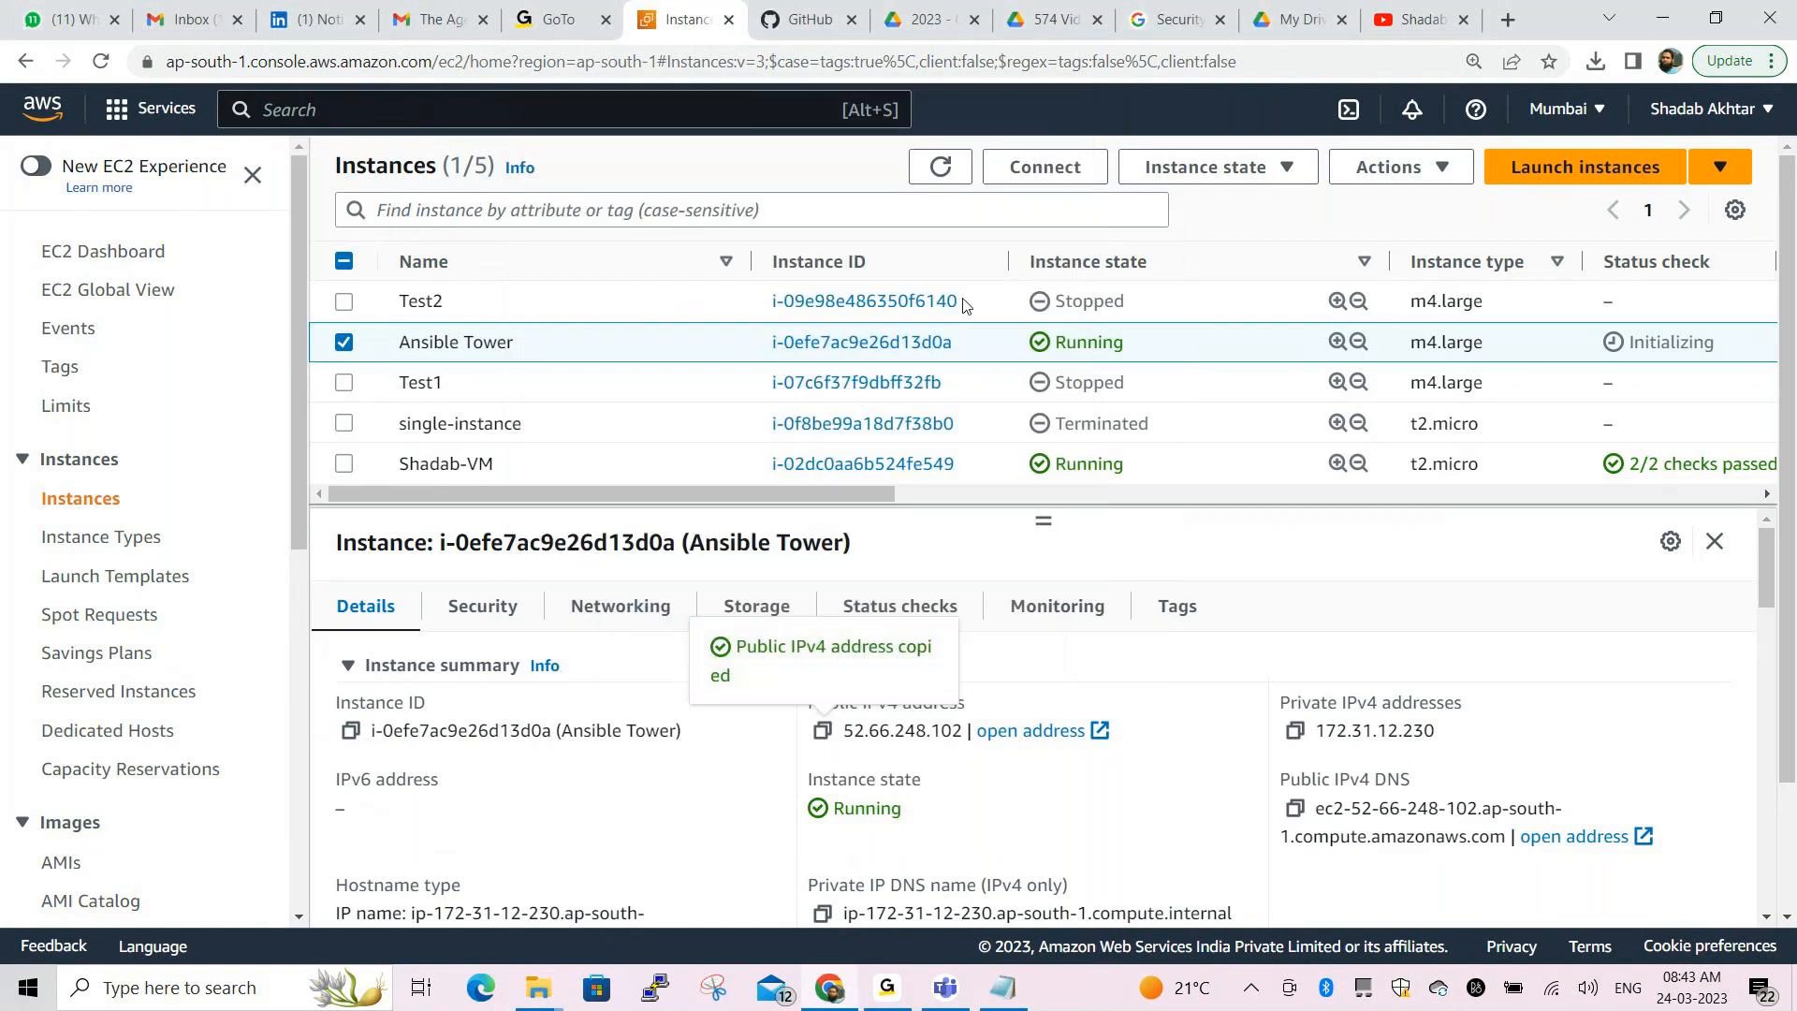
Accept the host key, maximize the terminal, and run 'ps -ef|grep sh'
click(688, 649)
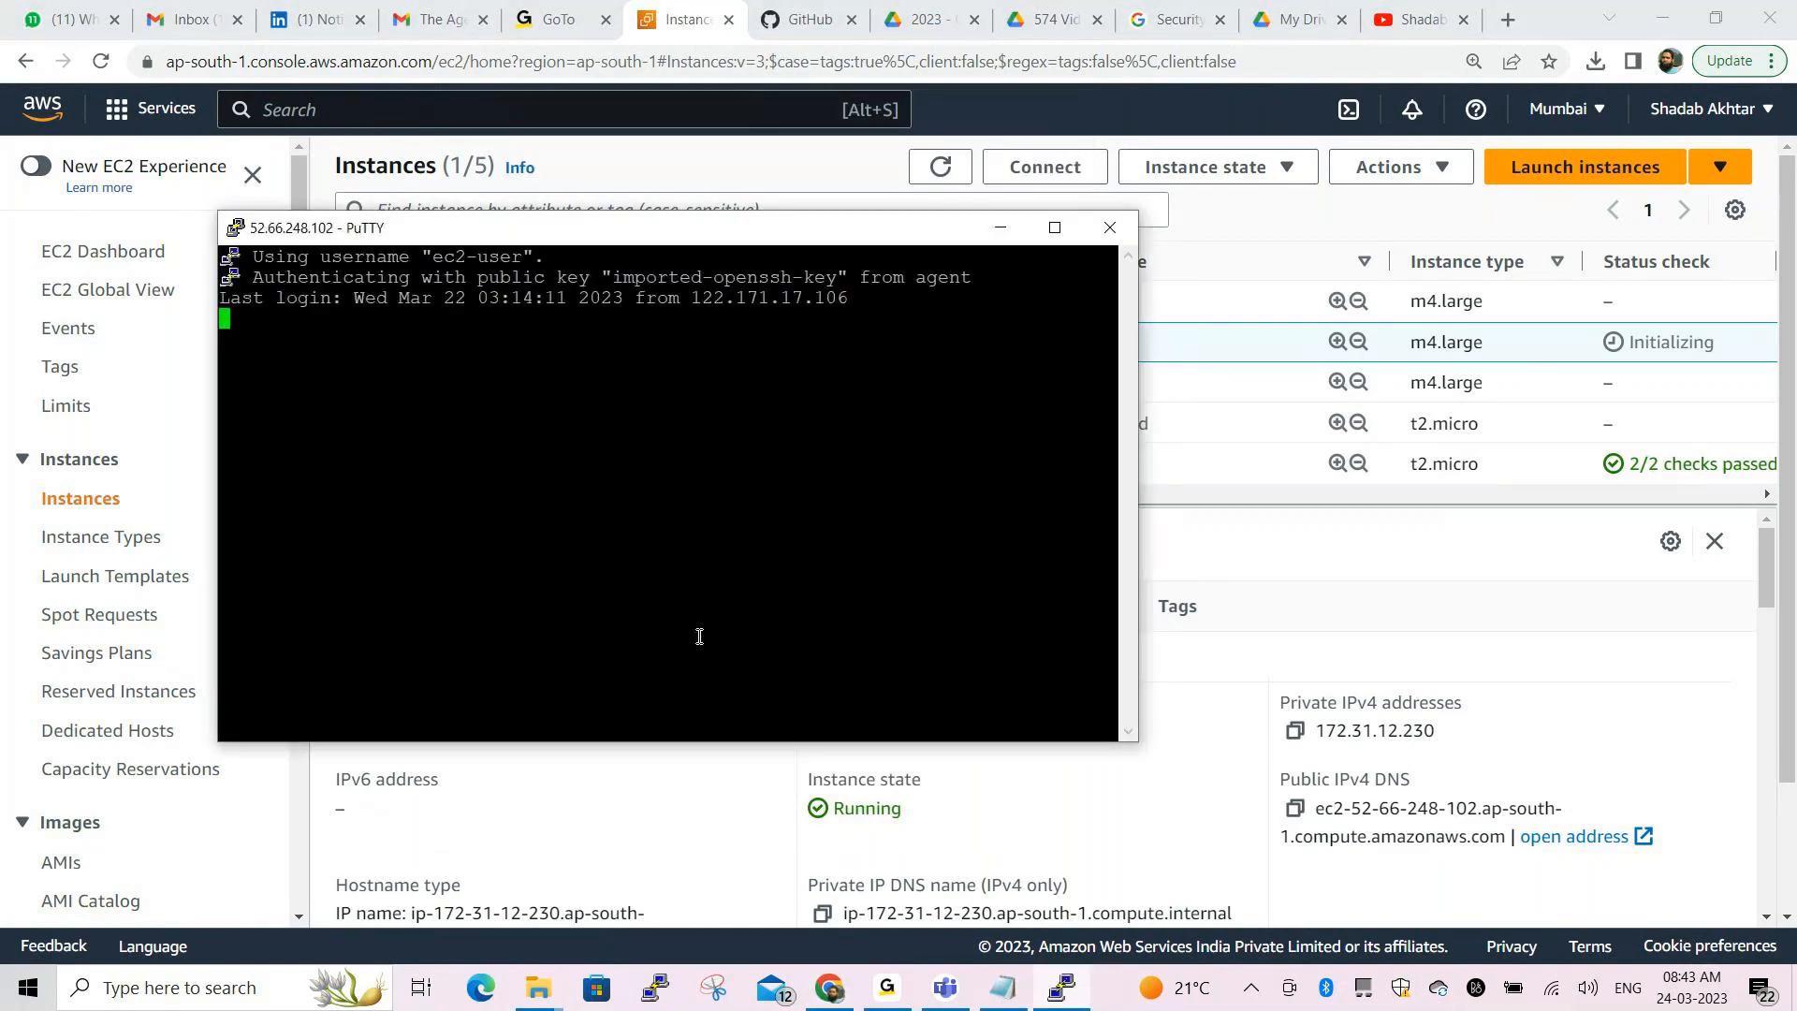
click(1055, 228)
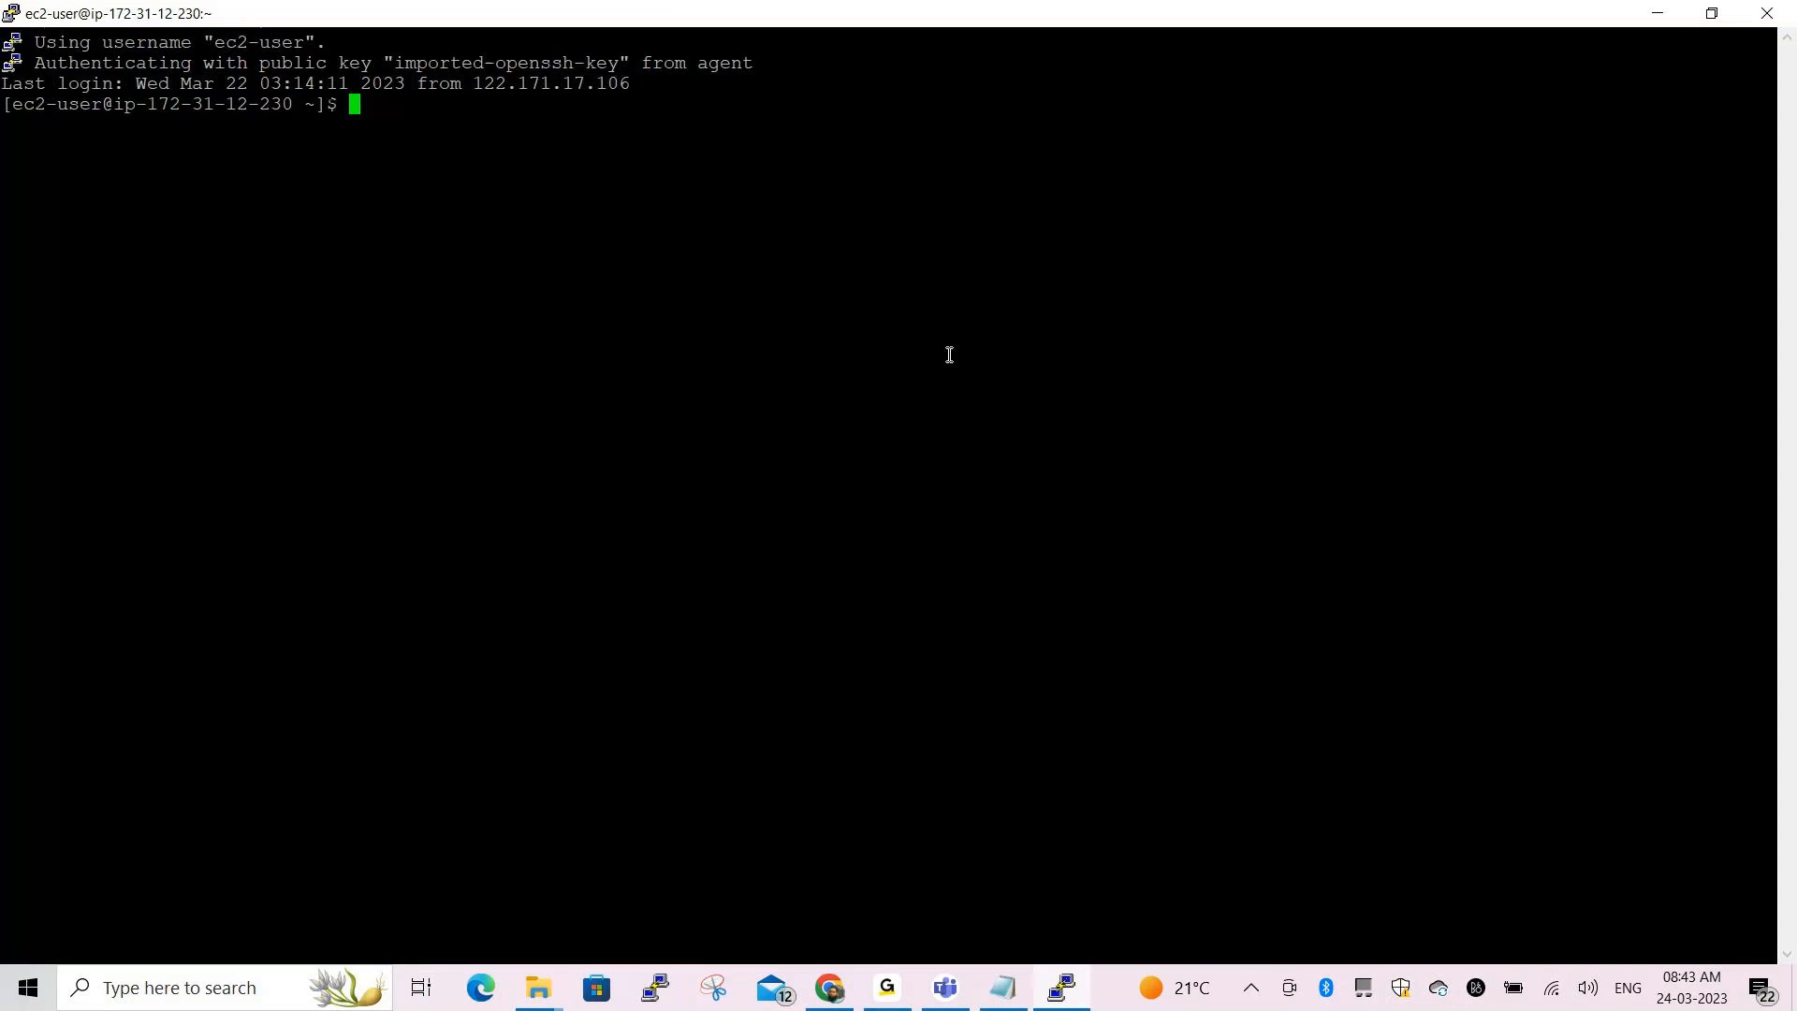
text(cd)
key(BackSpace)
key(BackSpace)
text(ps -ef|grep sh)
key(Return)
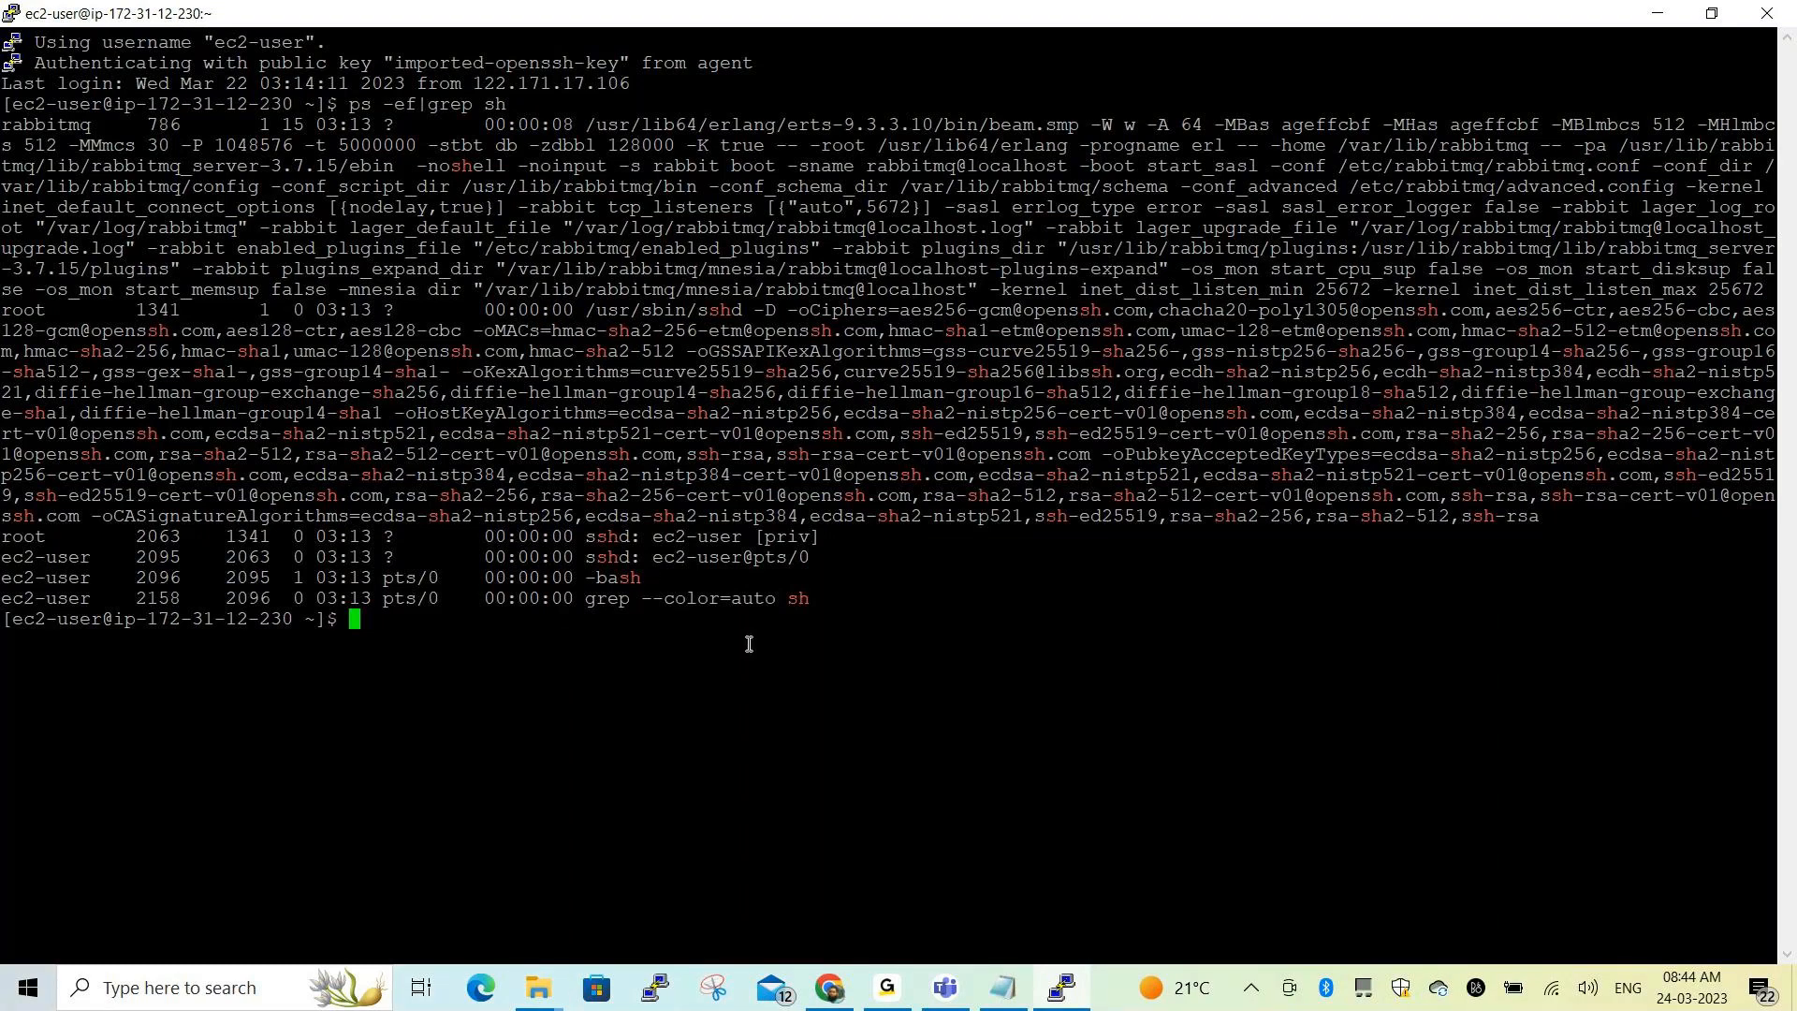
Clear the terminal screen and switch back to the browser
text(clear)
key(Return)
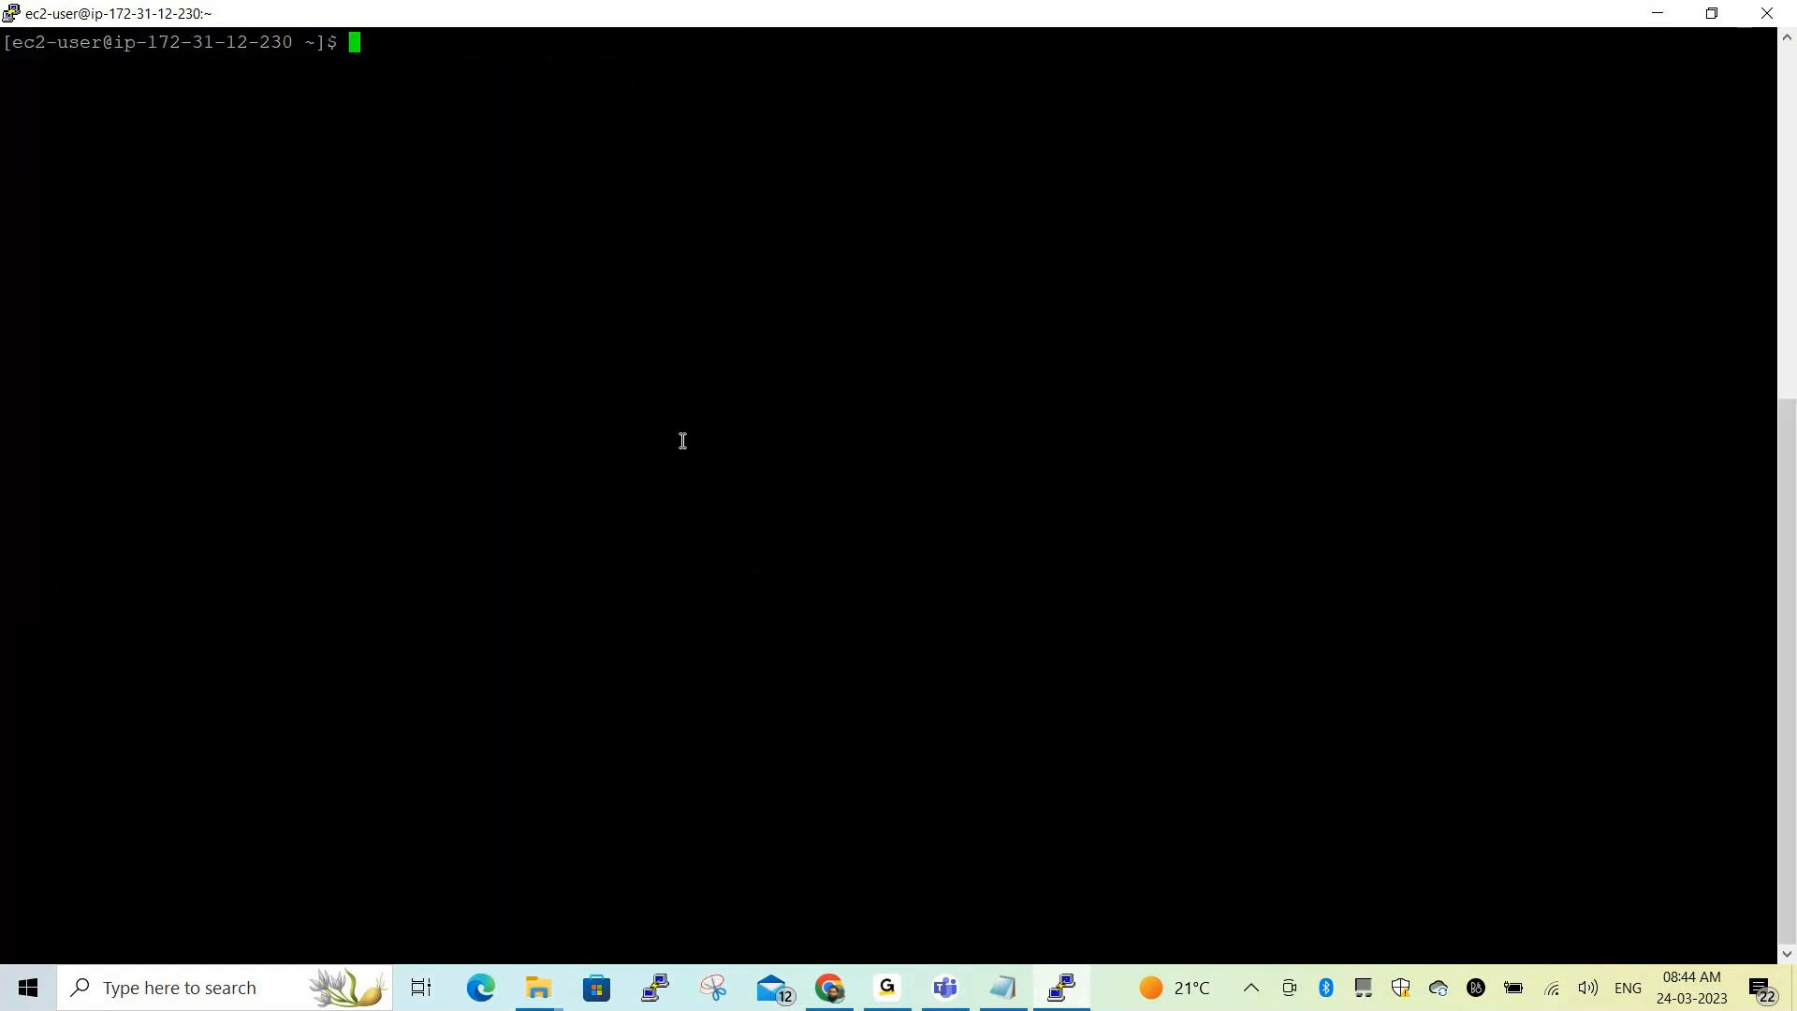
key(alt+Tab)
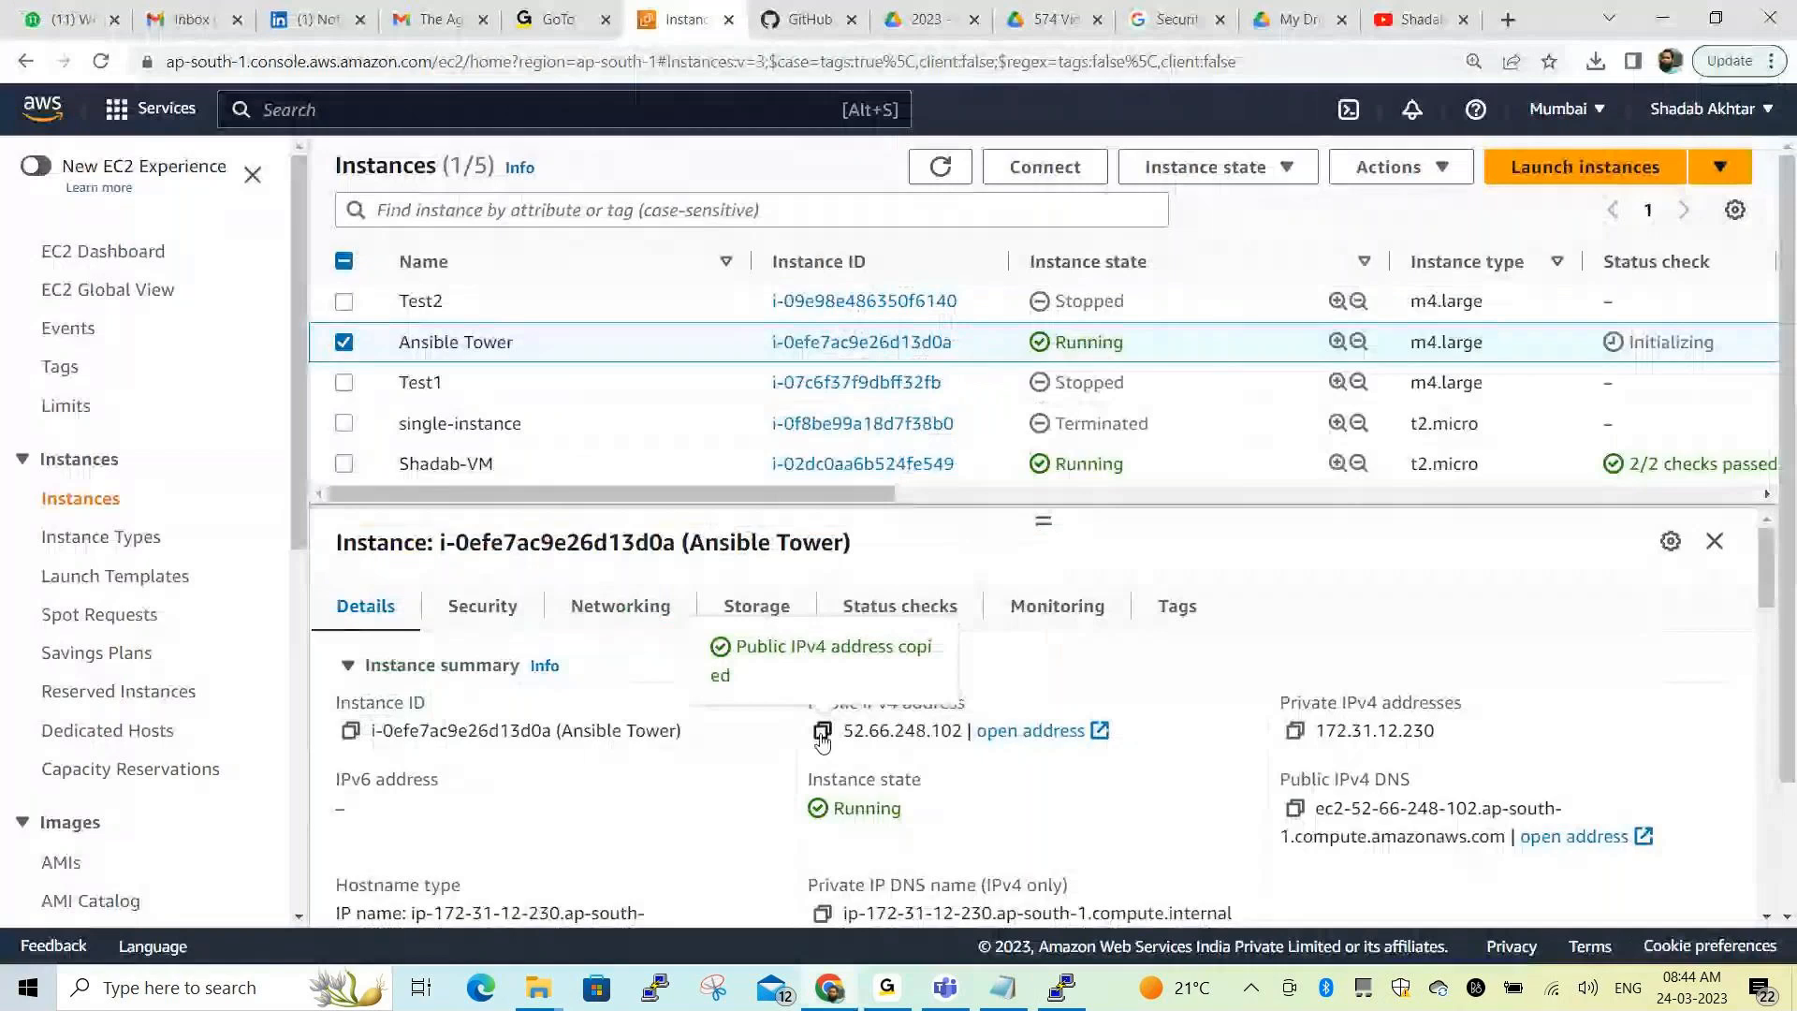
key(ctrl+t)
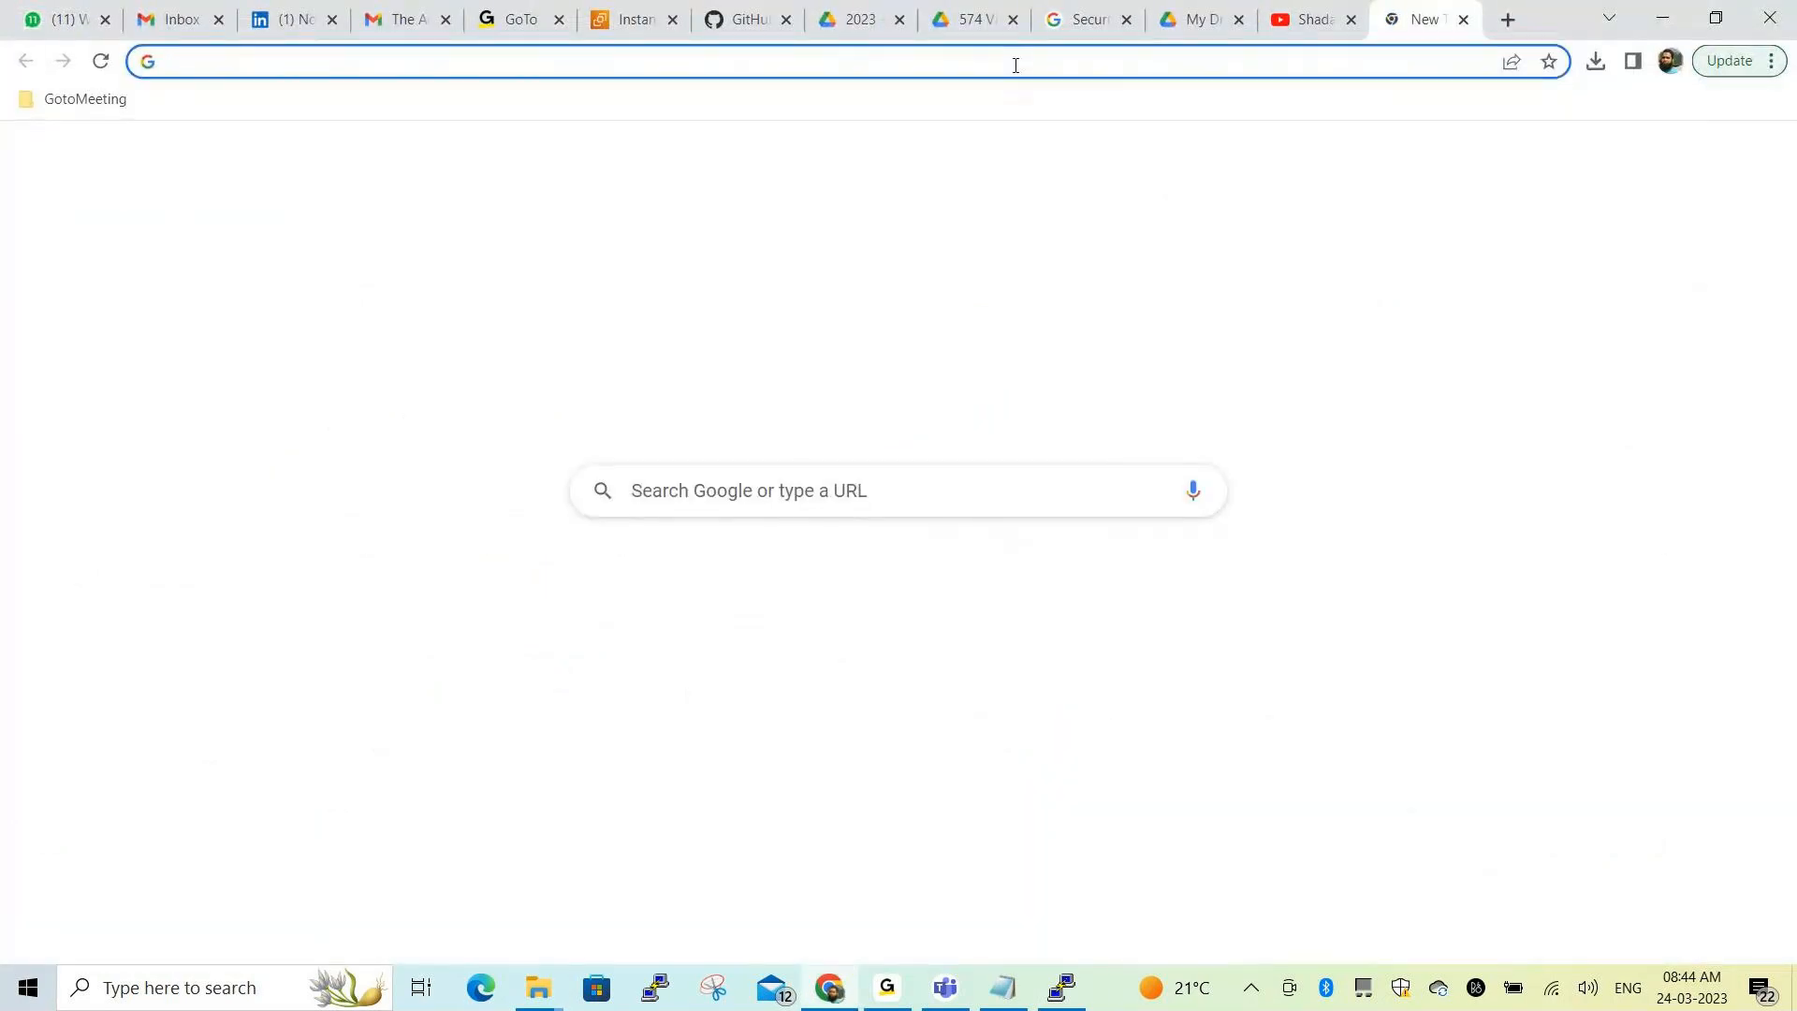
key(ctrl+v)
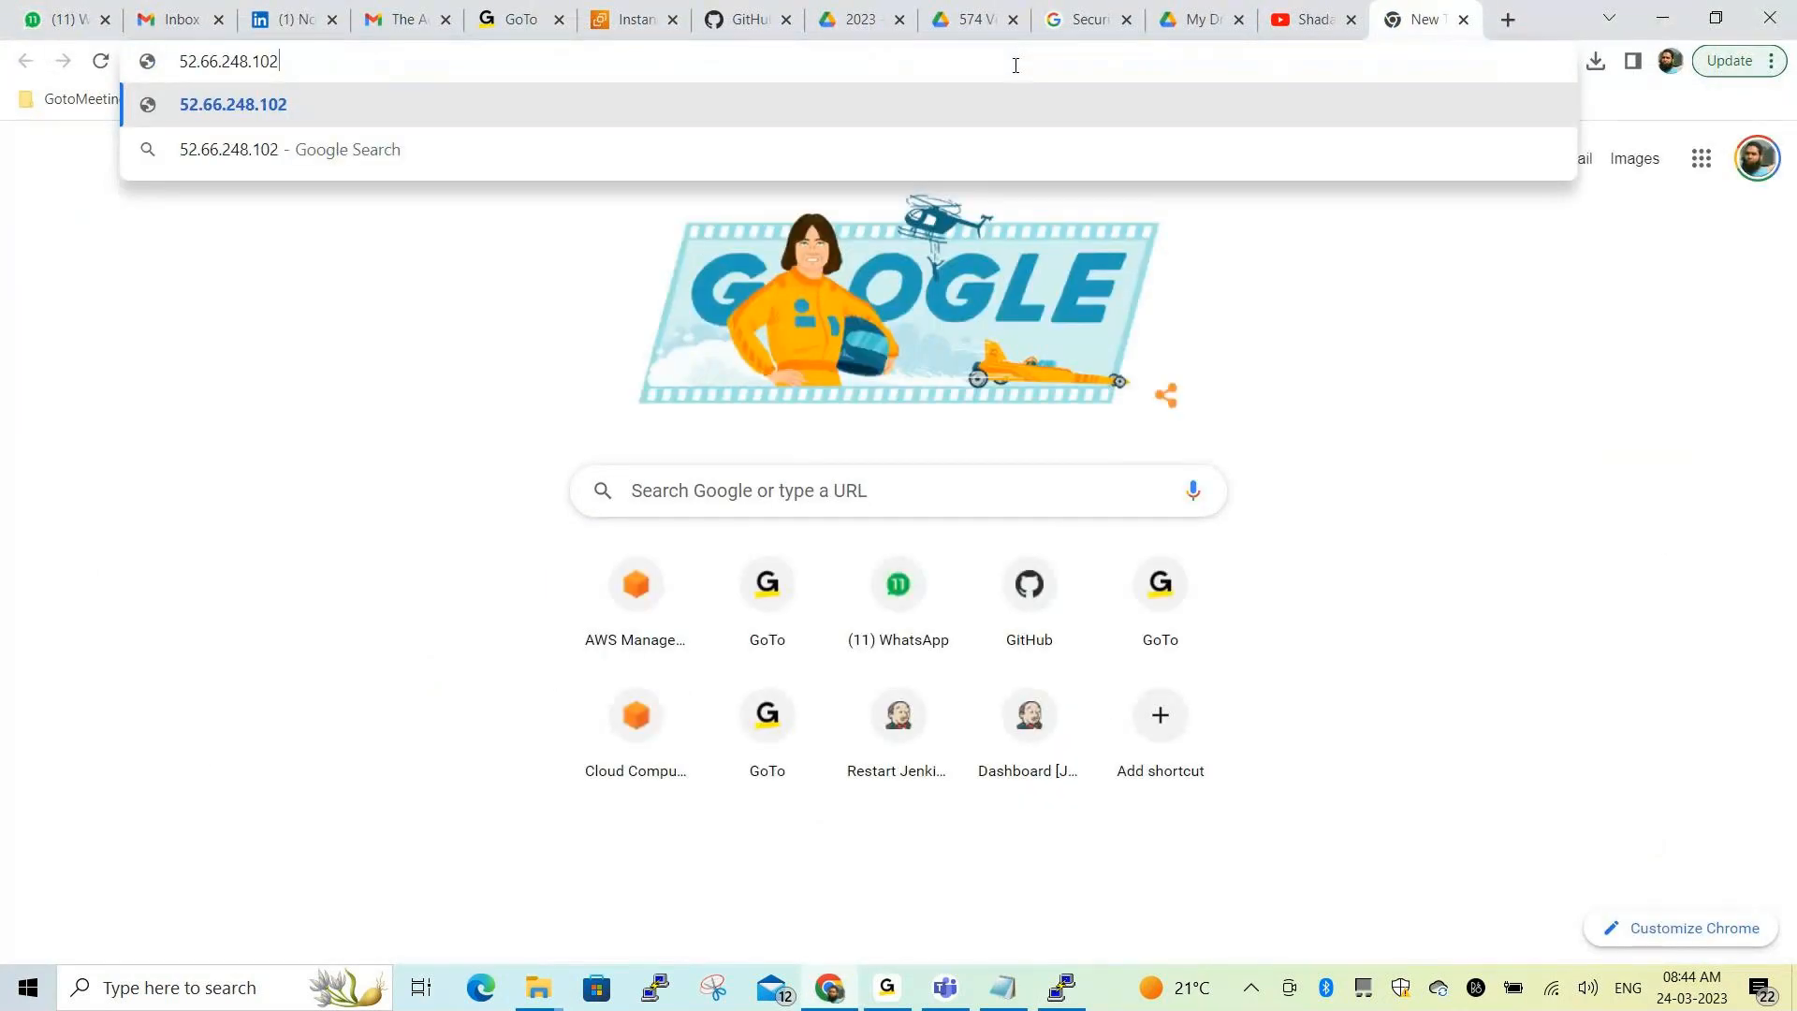
text(/log)
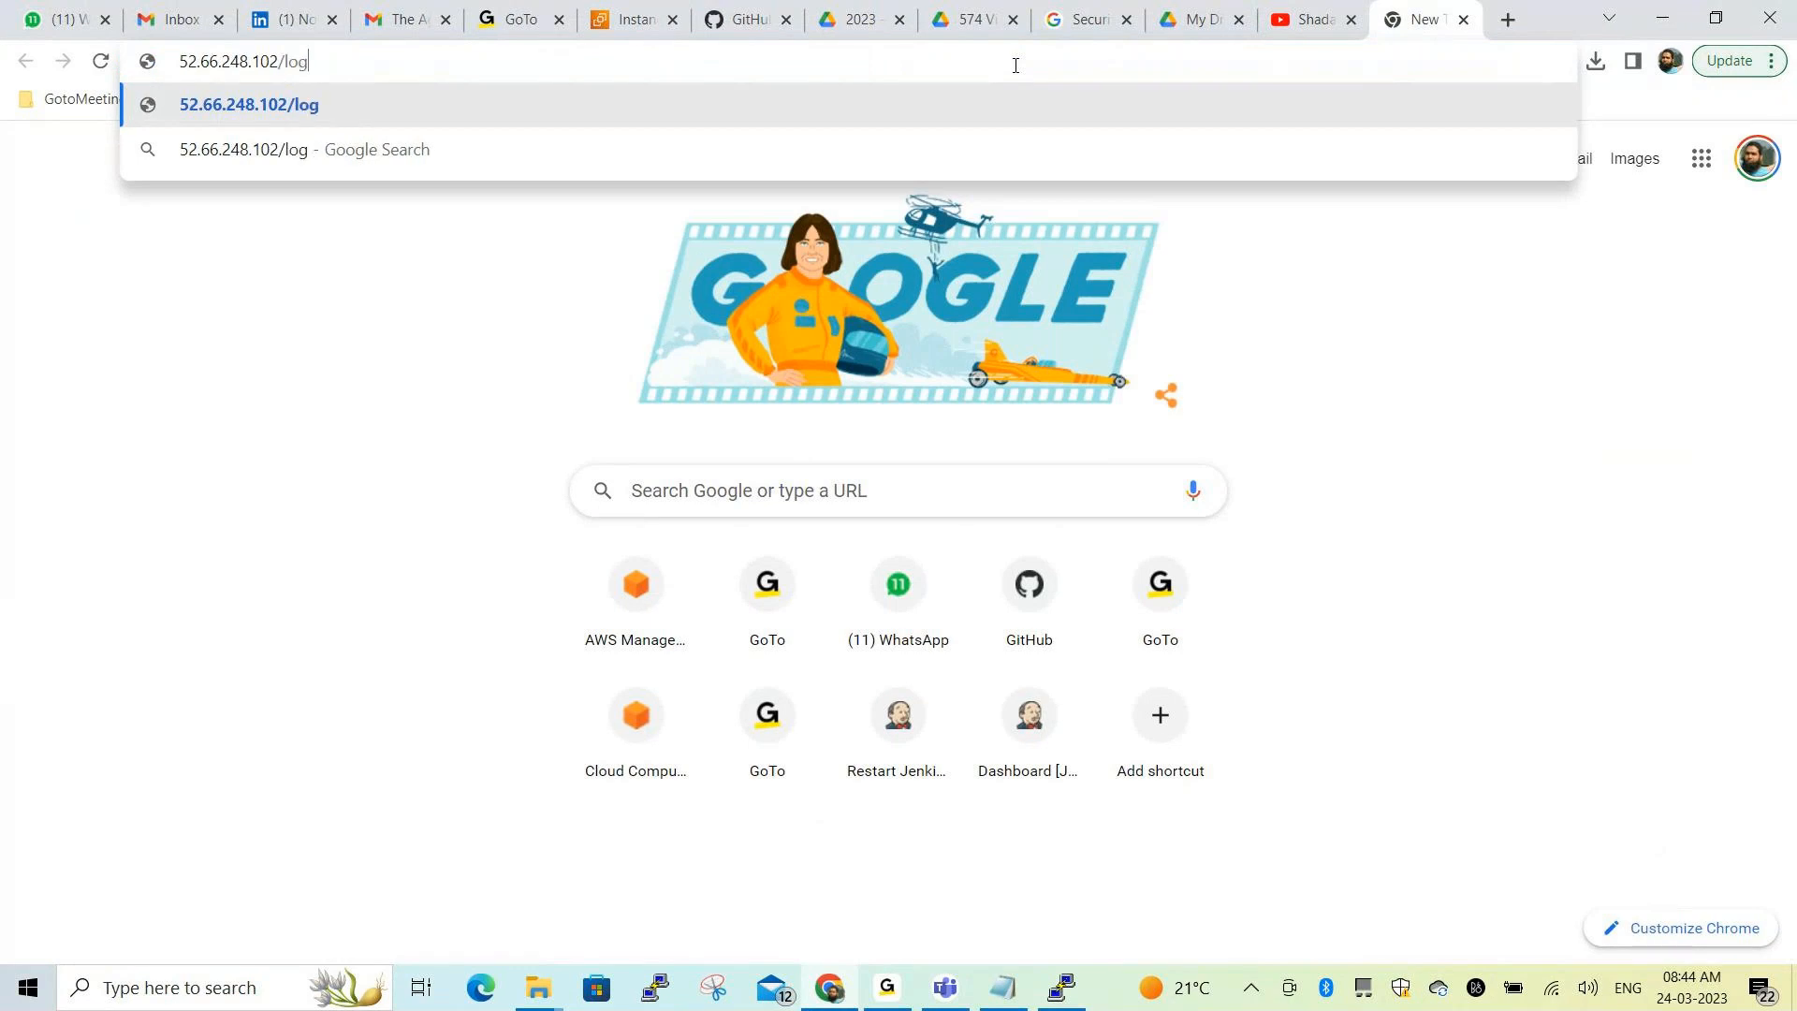
text(in)
key(Return)
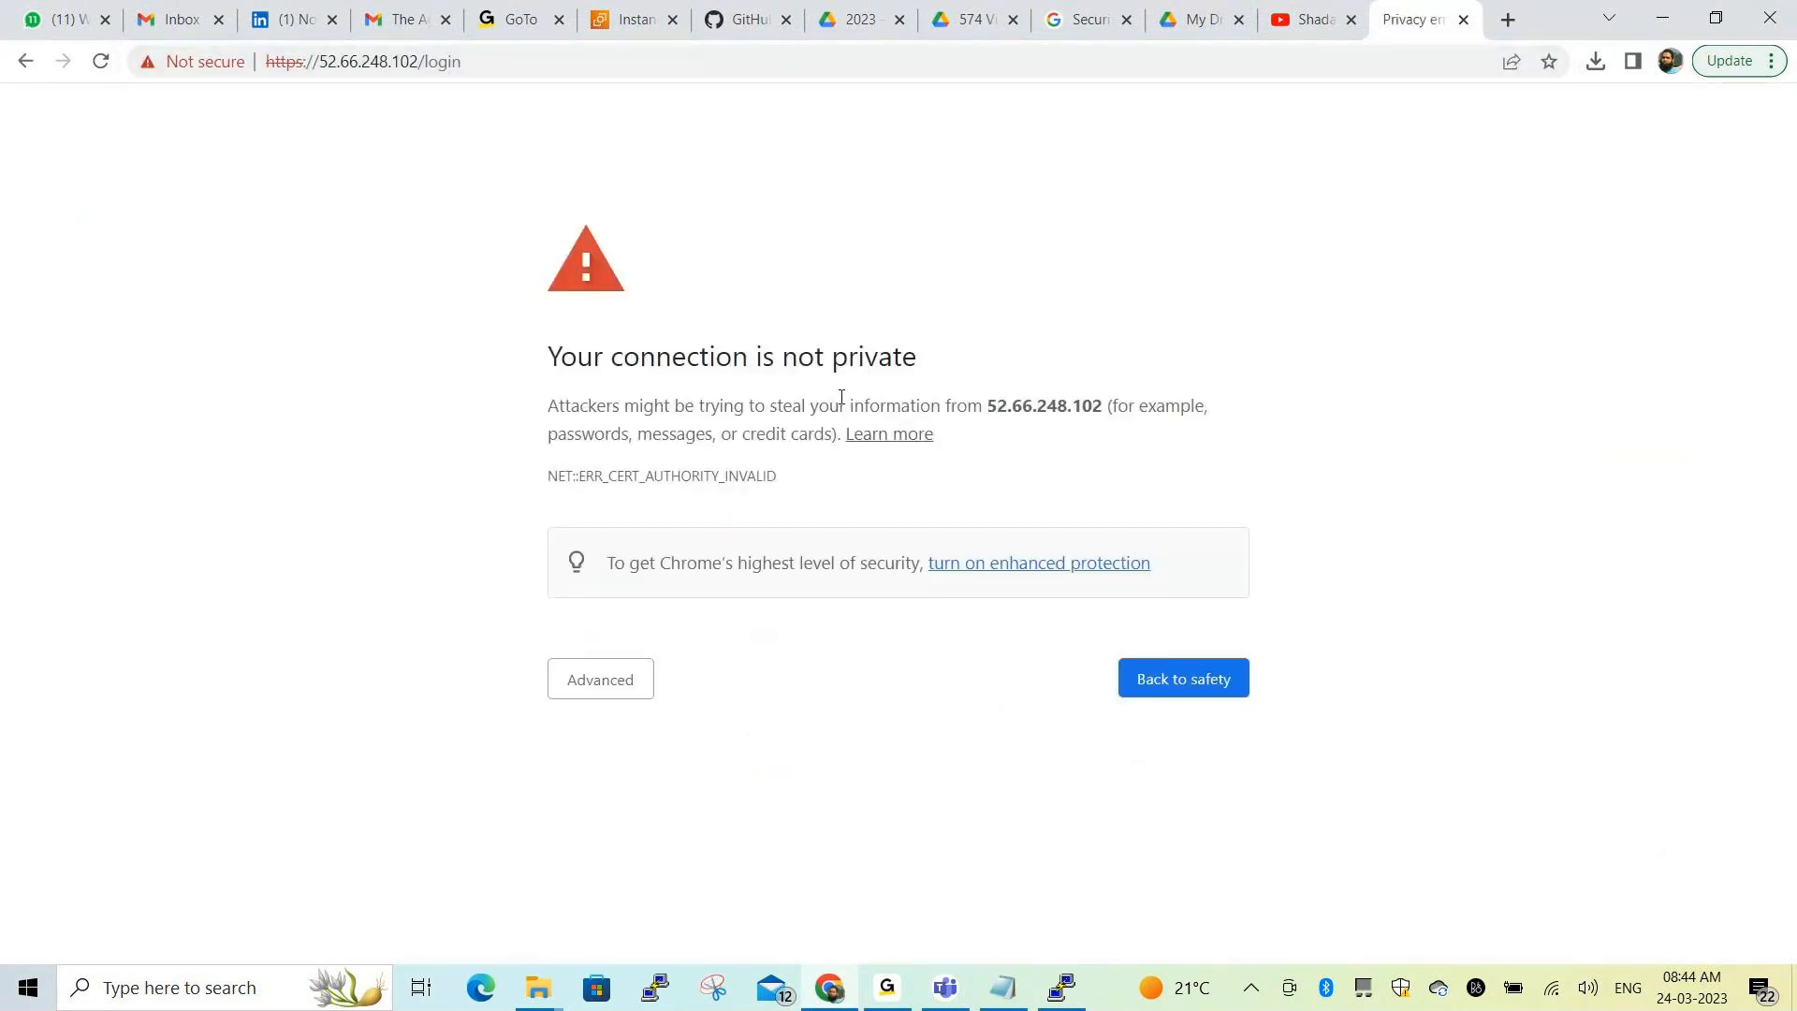
click(624, 702)
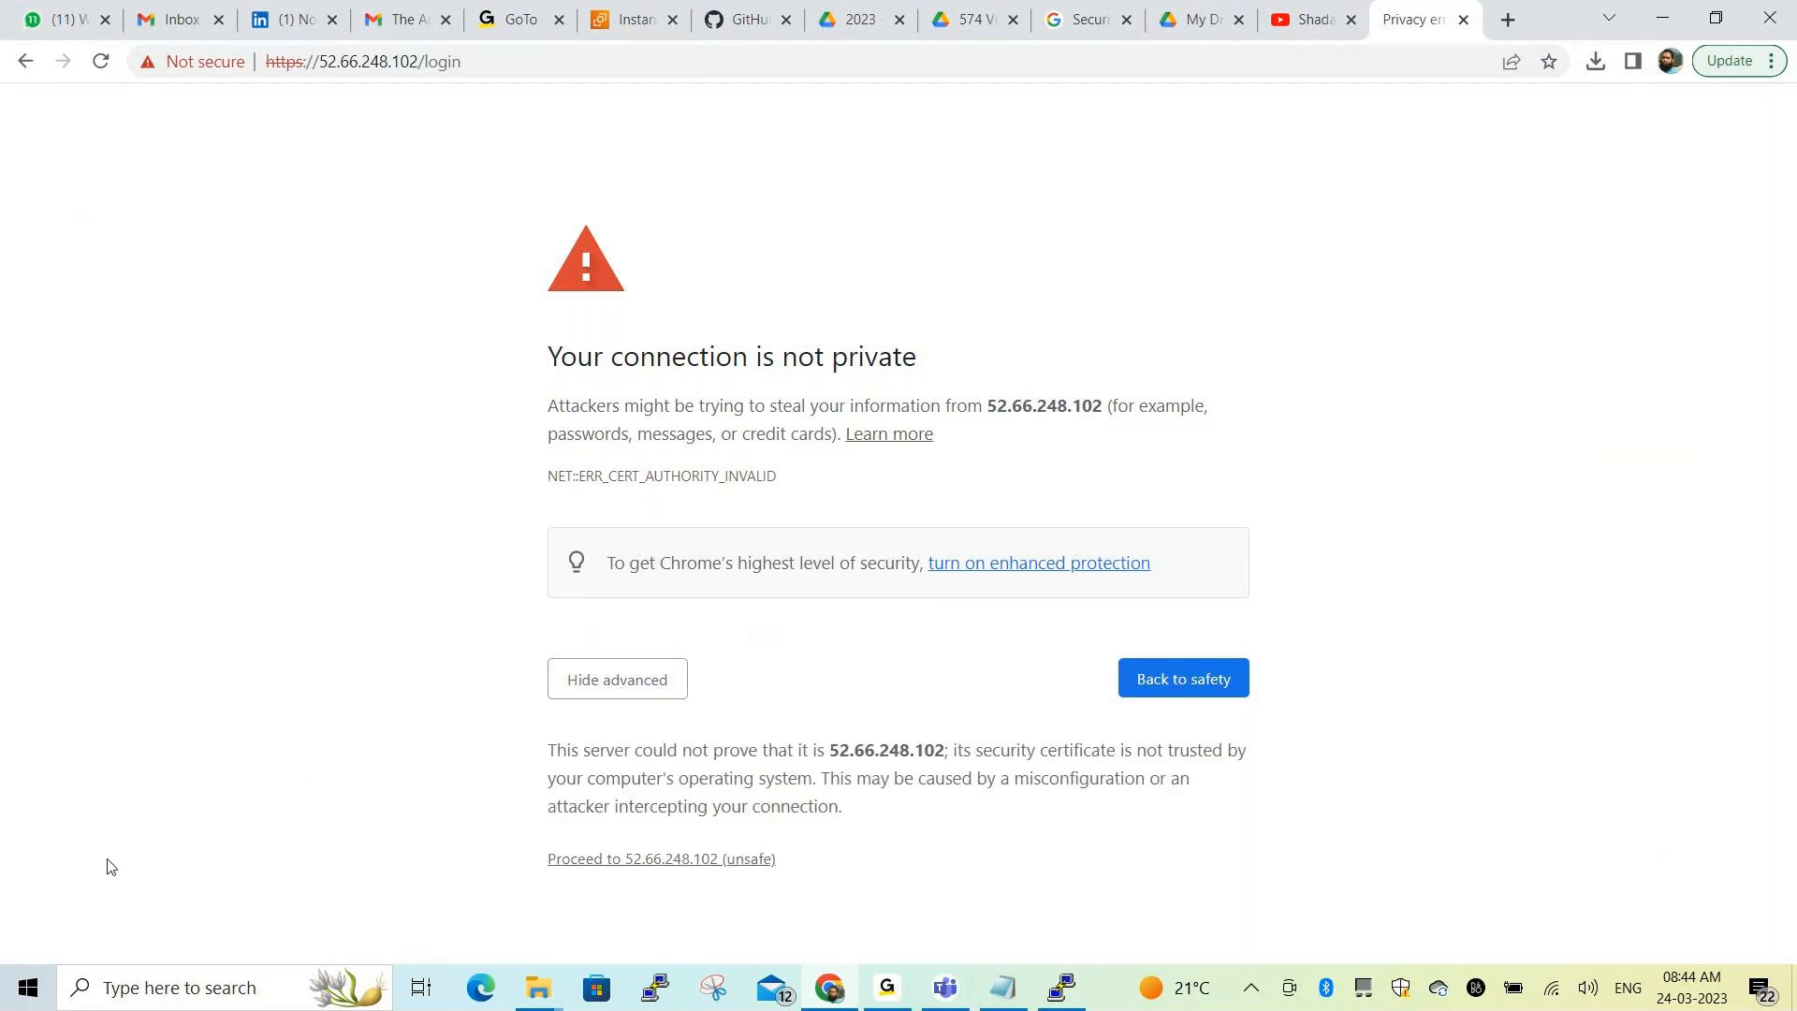
click(661, 859)
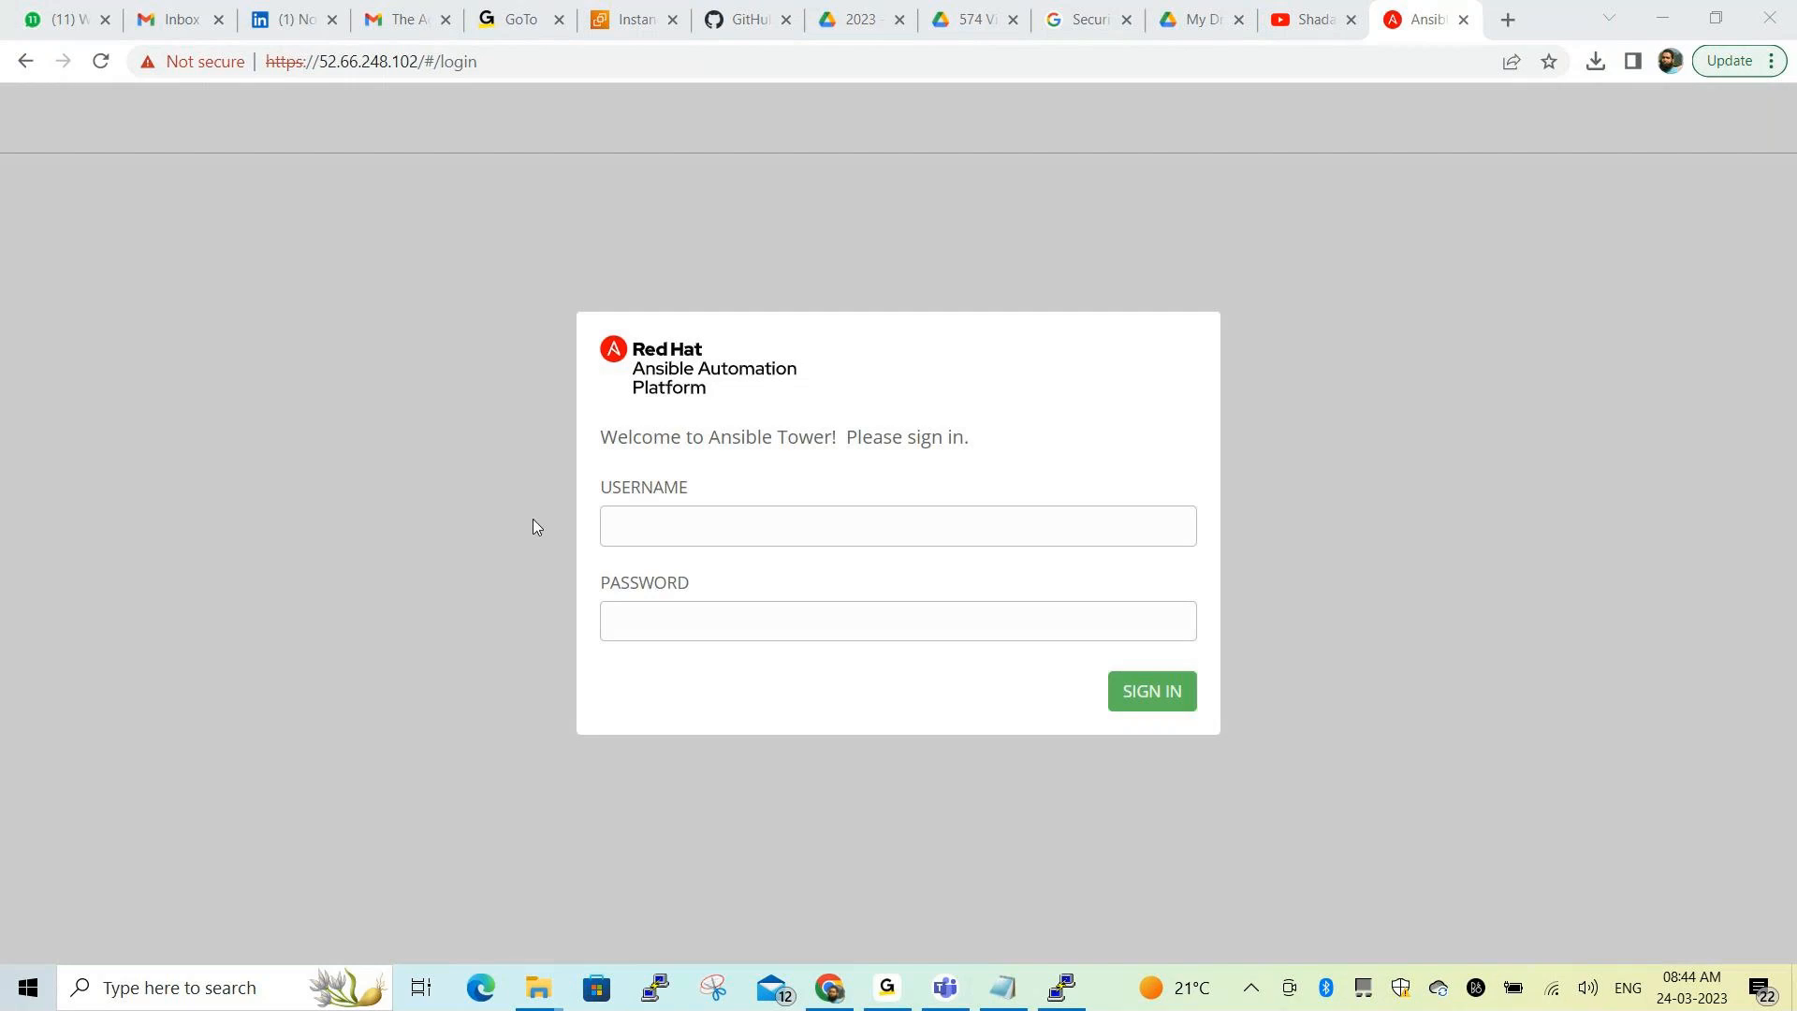
Sign in to Ansible Tower as admin with the administrator password
click(696, 528)
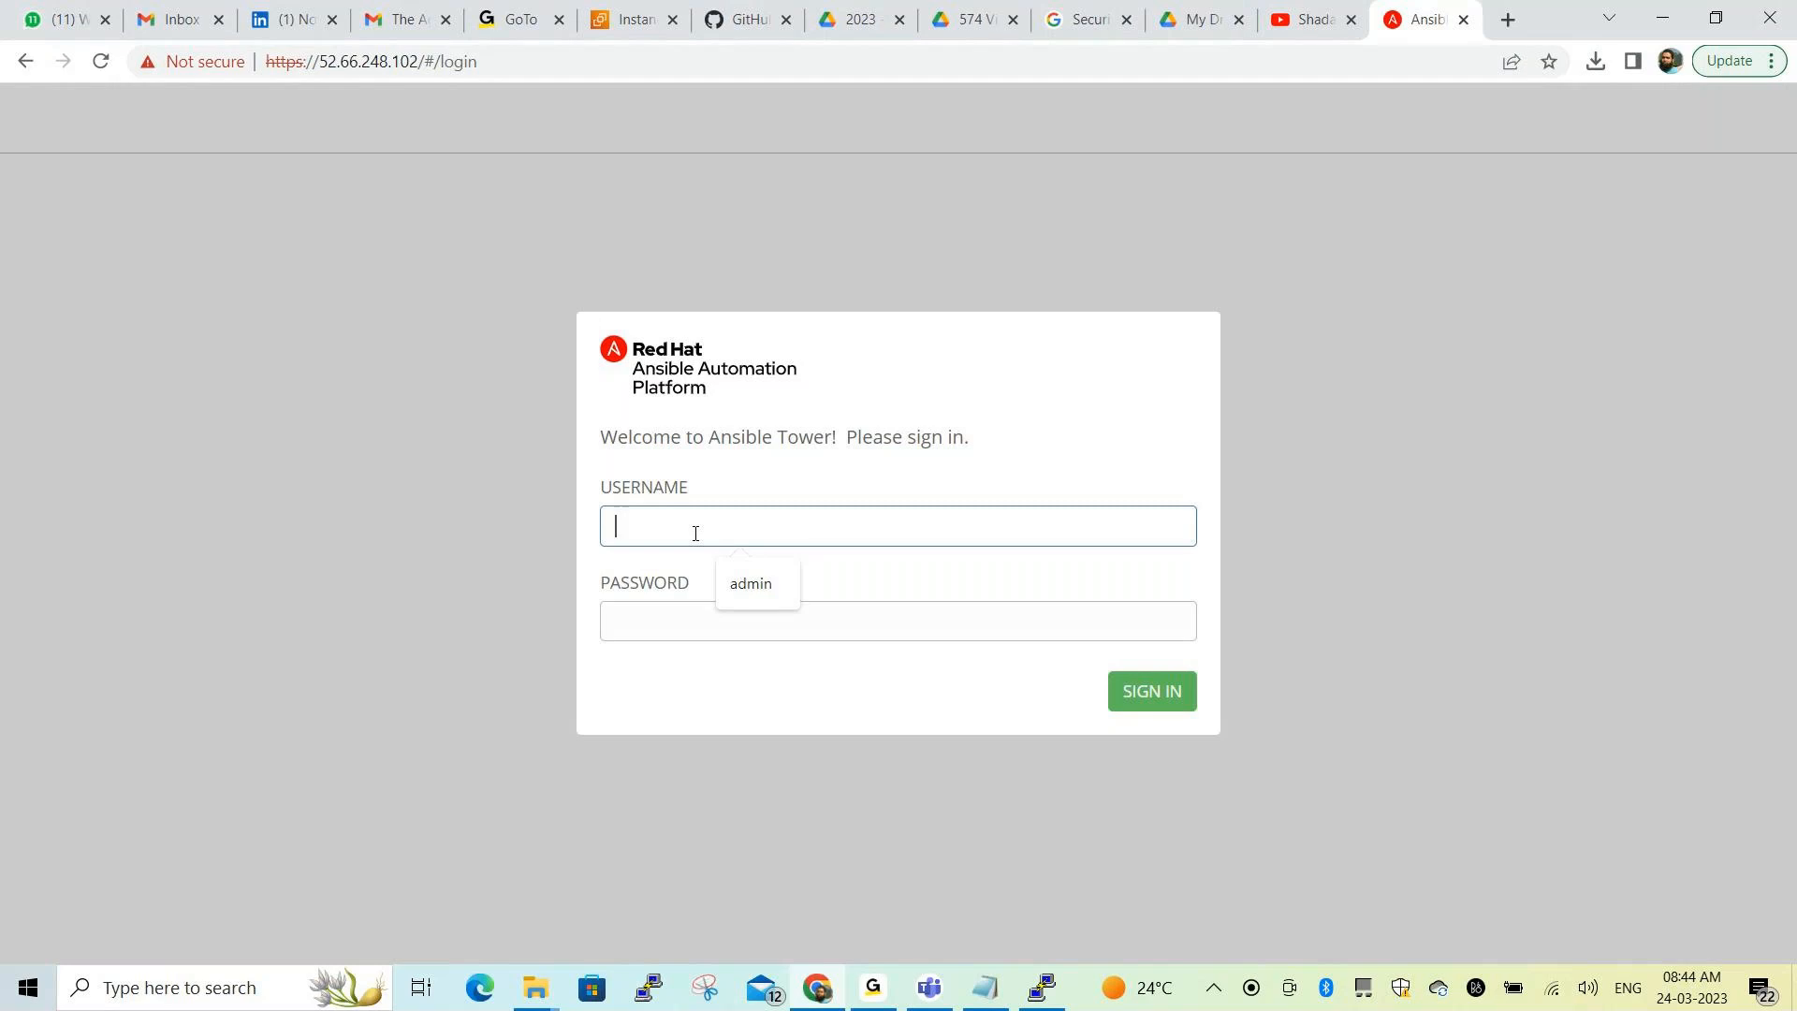
text(admin)
key(Tab)
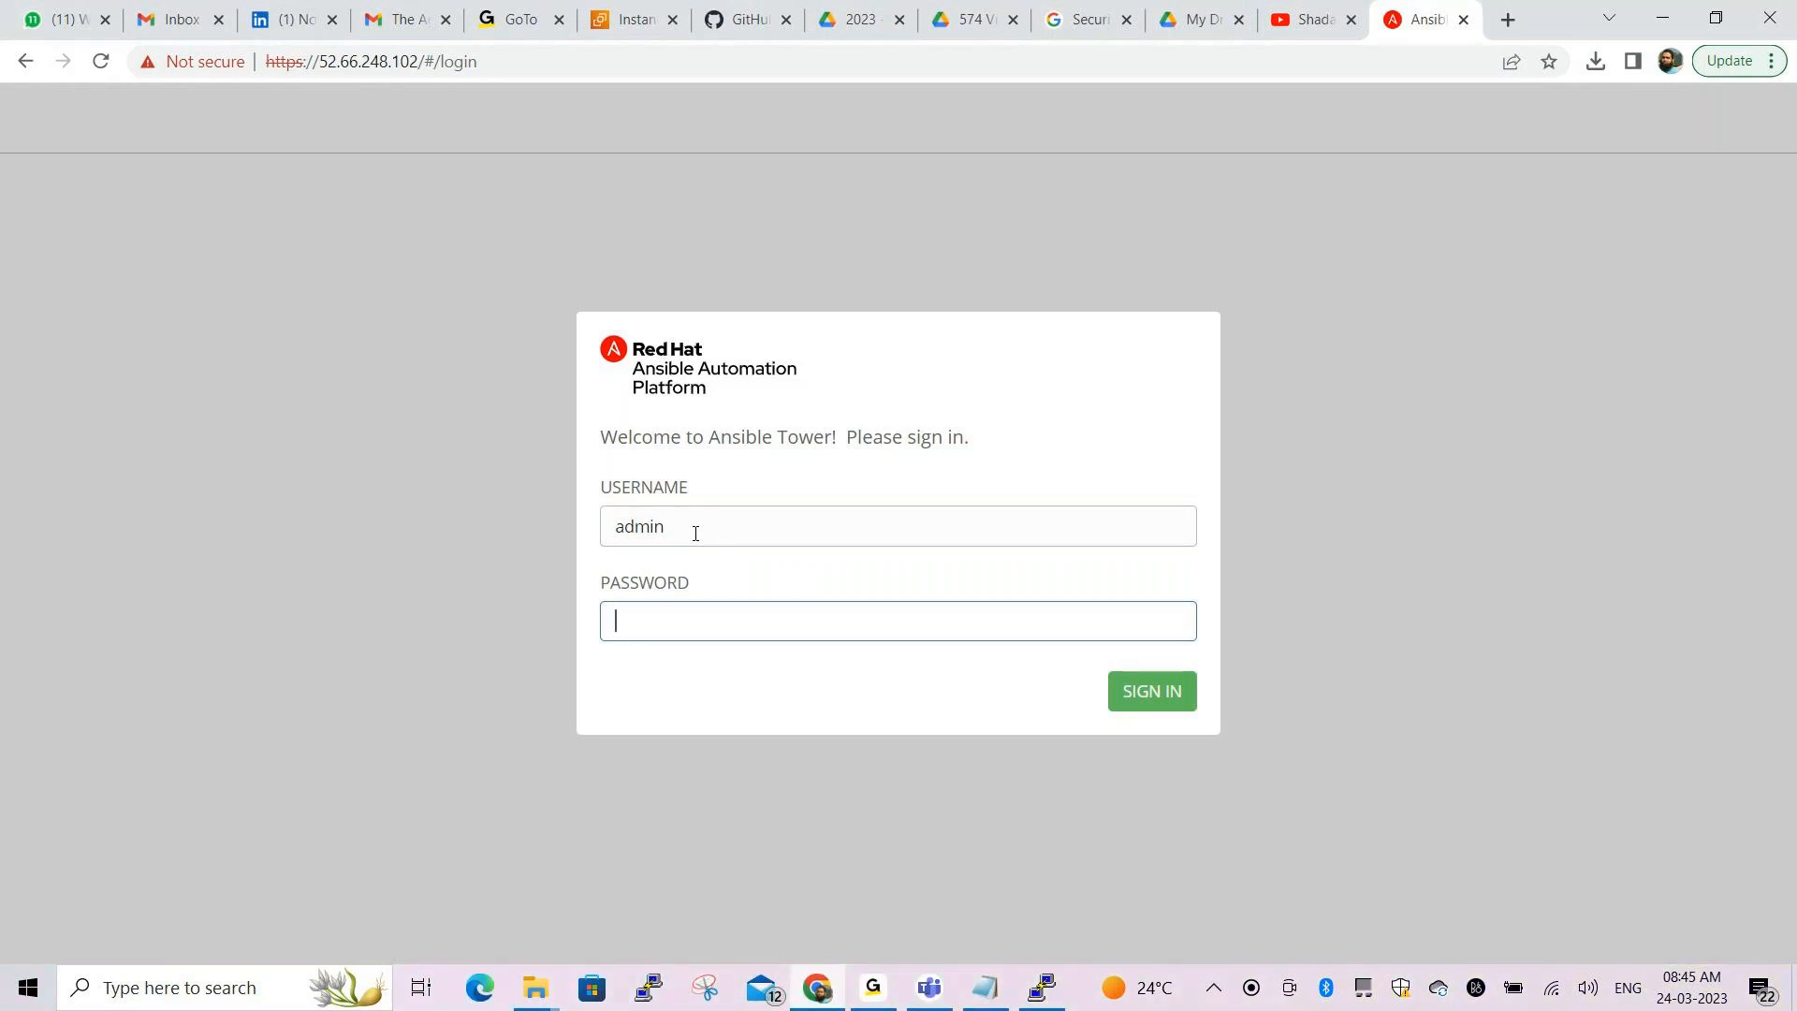
text(••••)
key(BackSpace)
key(BackSpace)
key(BackSpace)
key(BackSpace)
text(•••••••••••••)
click(1139, 693)
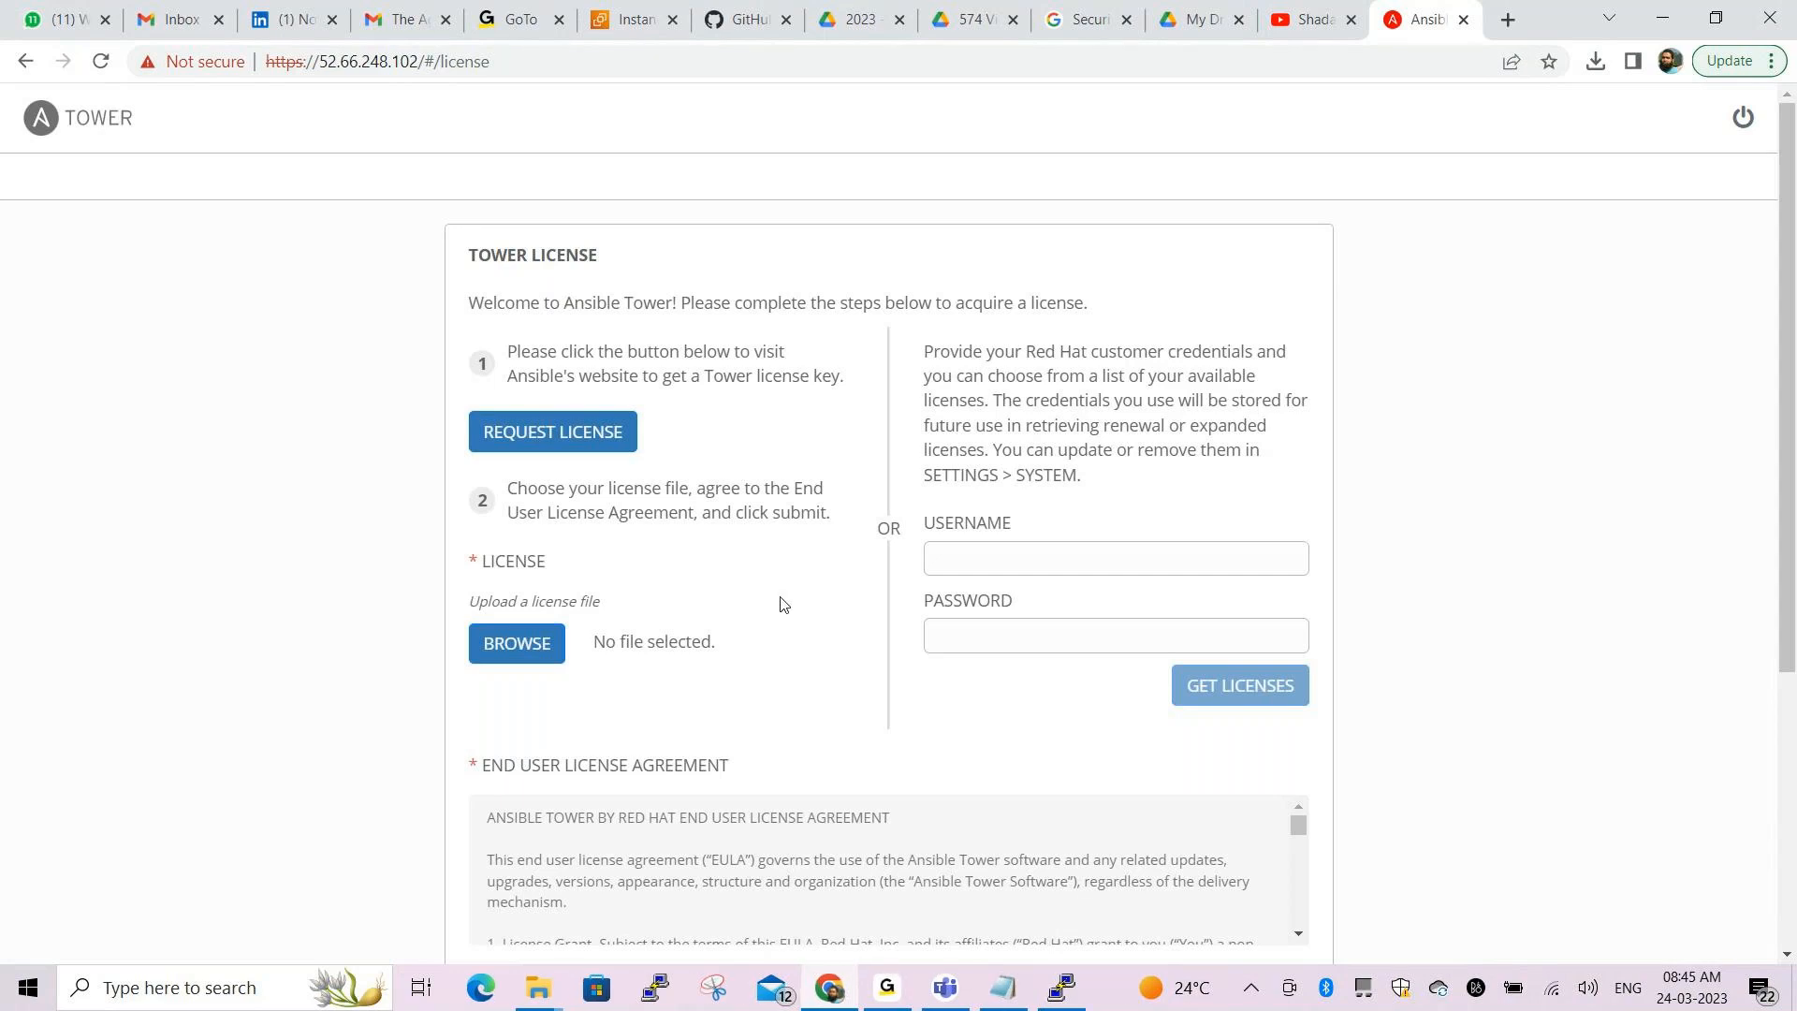
Enter the Red Hat account e-mail and password and fetch the available licences
click(951, 567)
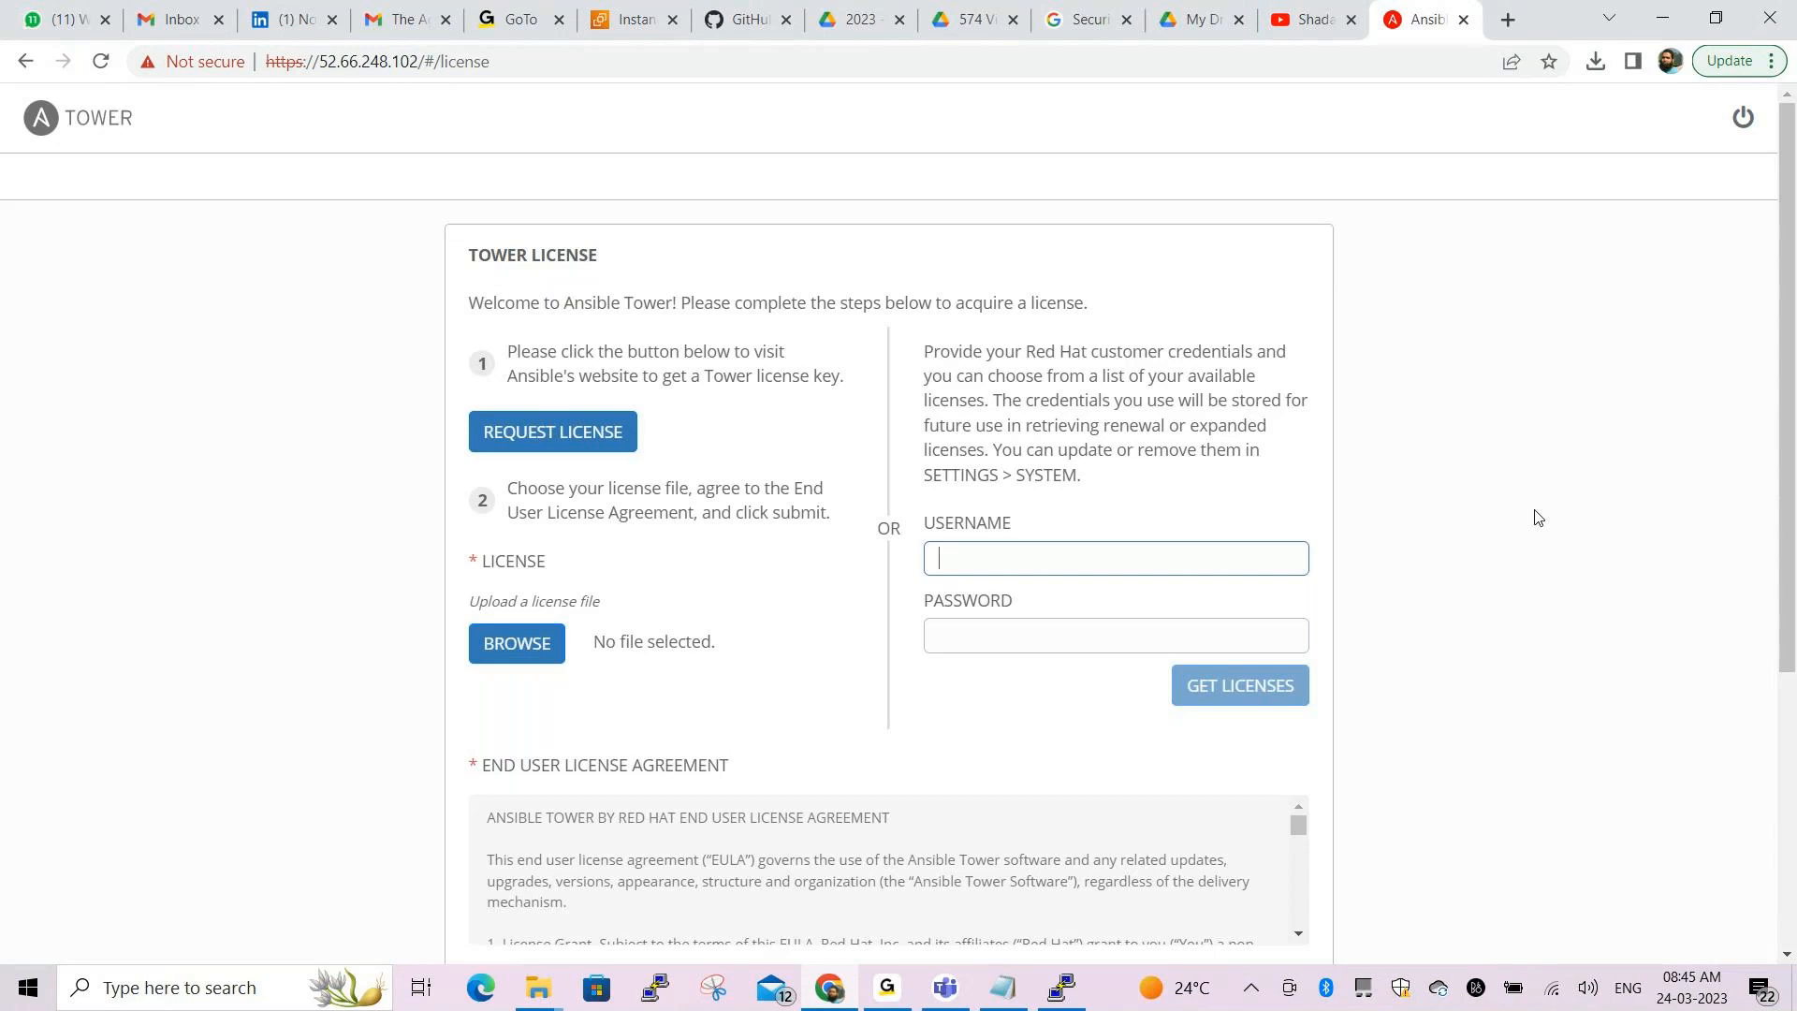
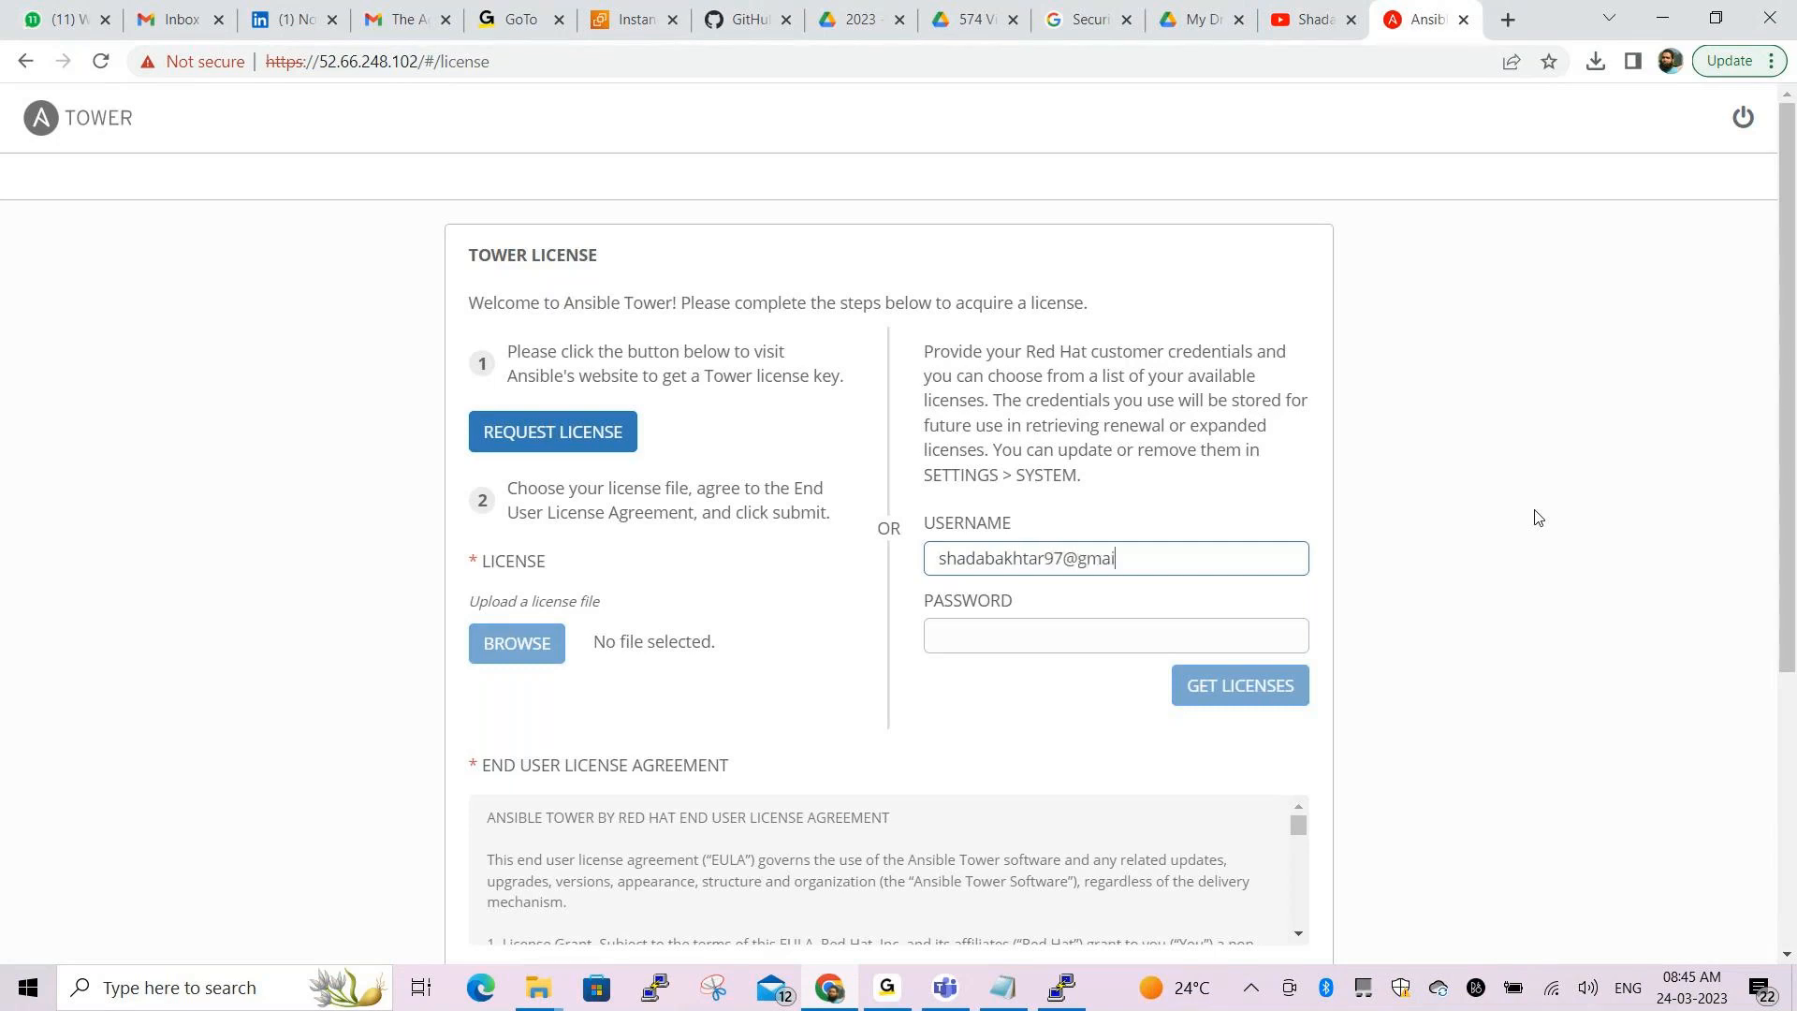
click(1049, 637)
text(***)
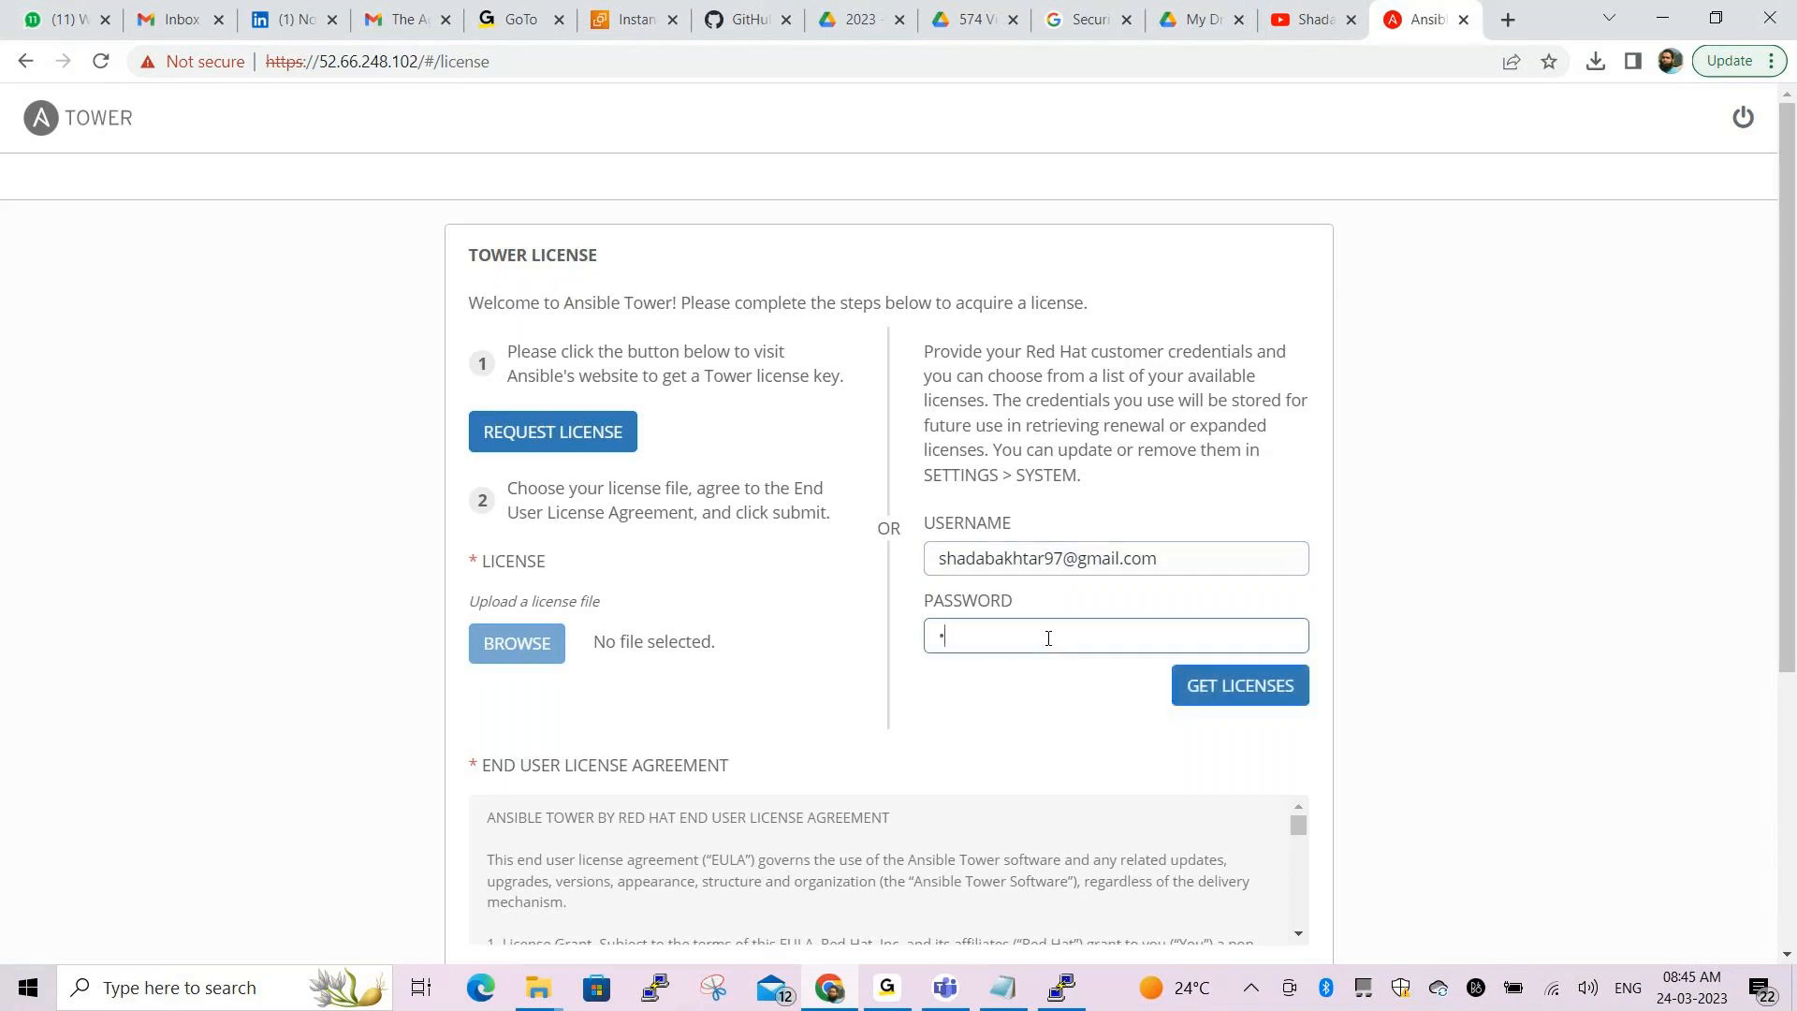
text(*******)
click(1263, 686)
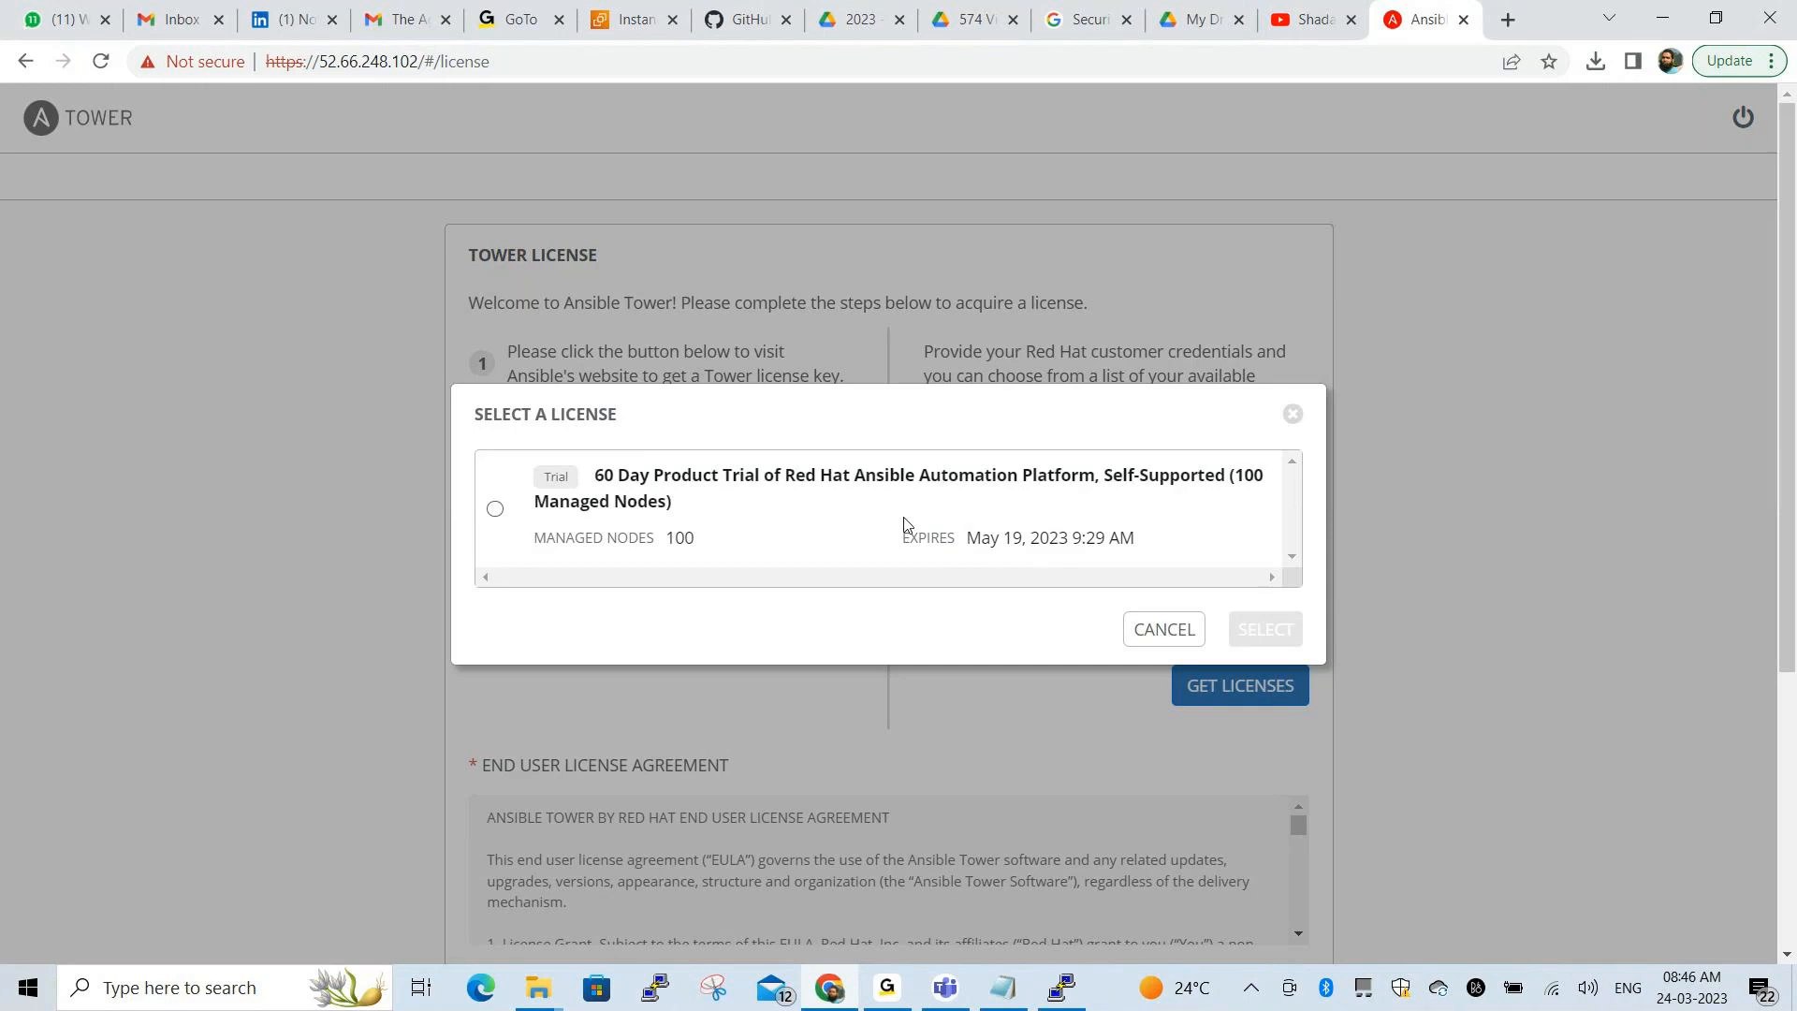
Select the 60 Day Product Trial licence for 100 Managed Nodes, then return to the terminal
click(496, 513)
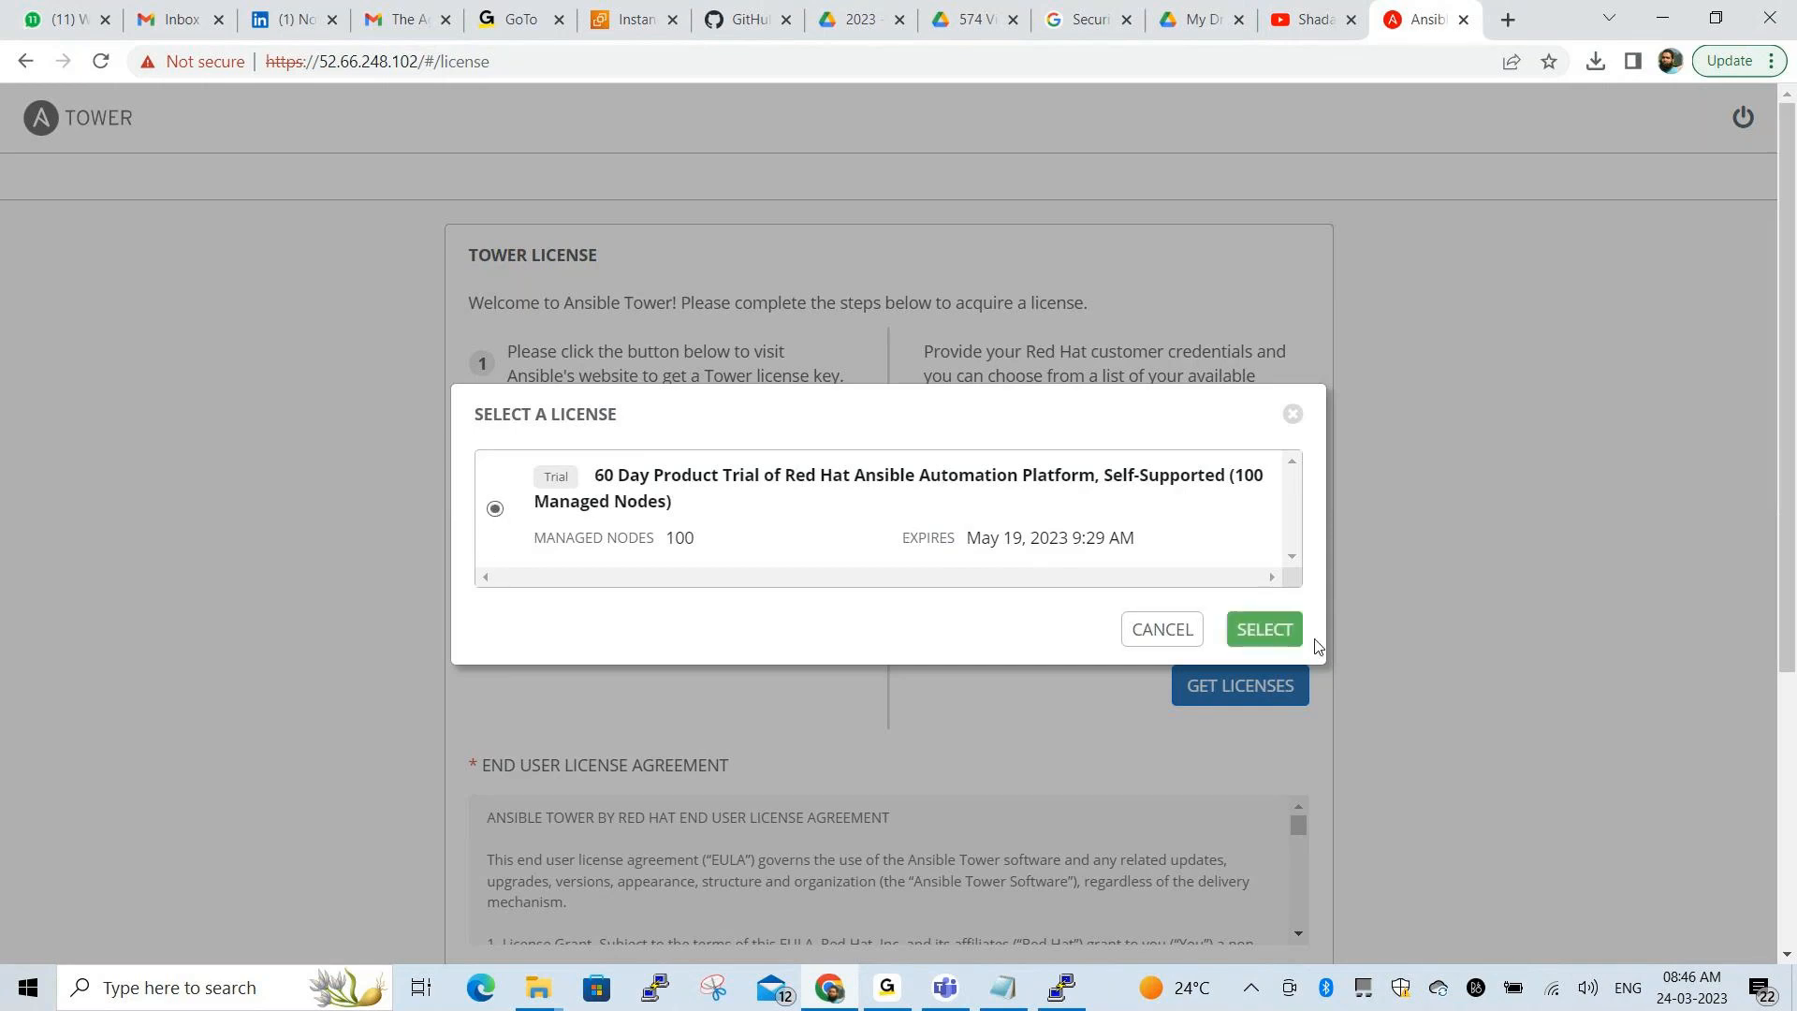
click(1276, 626)
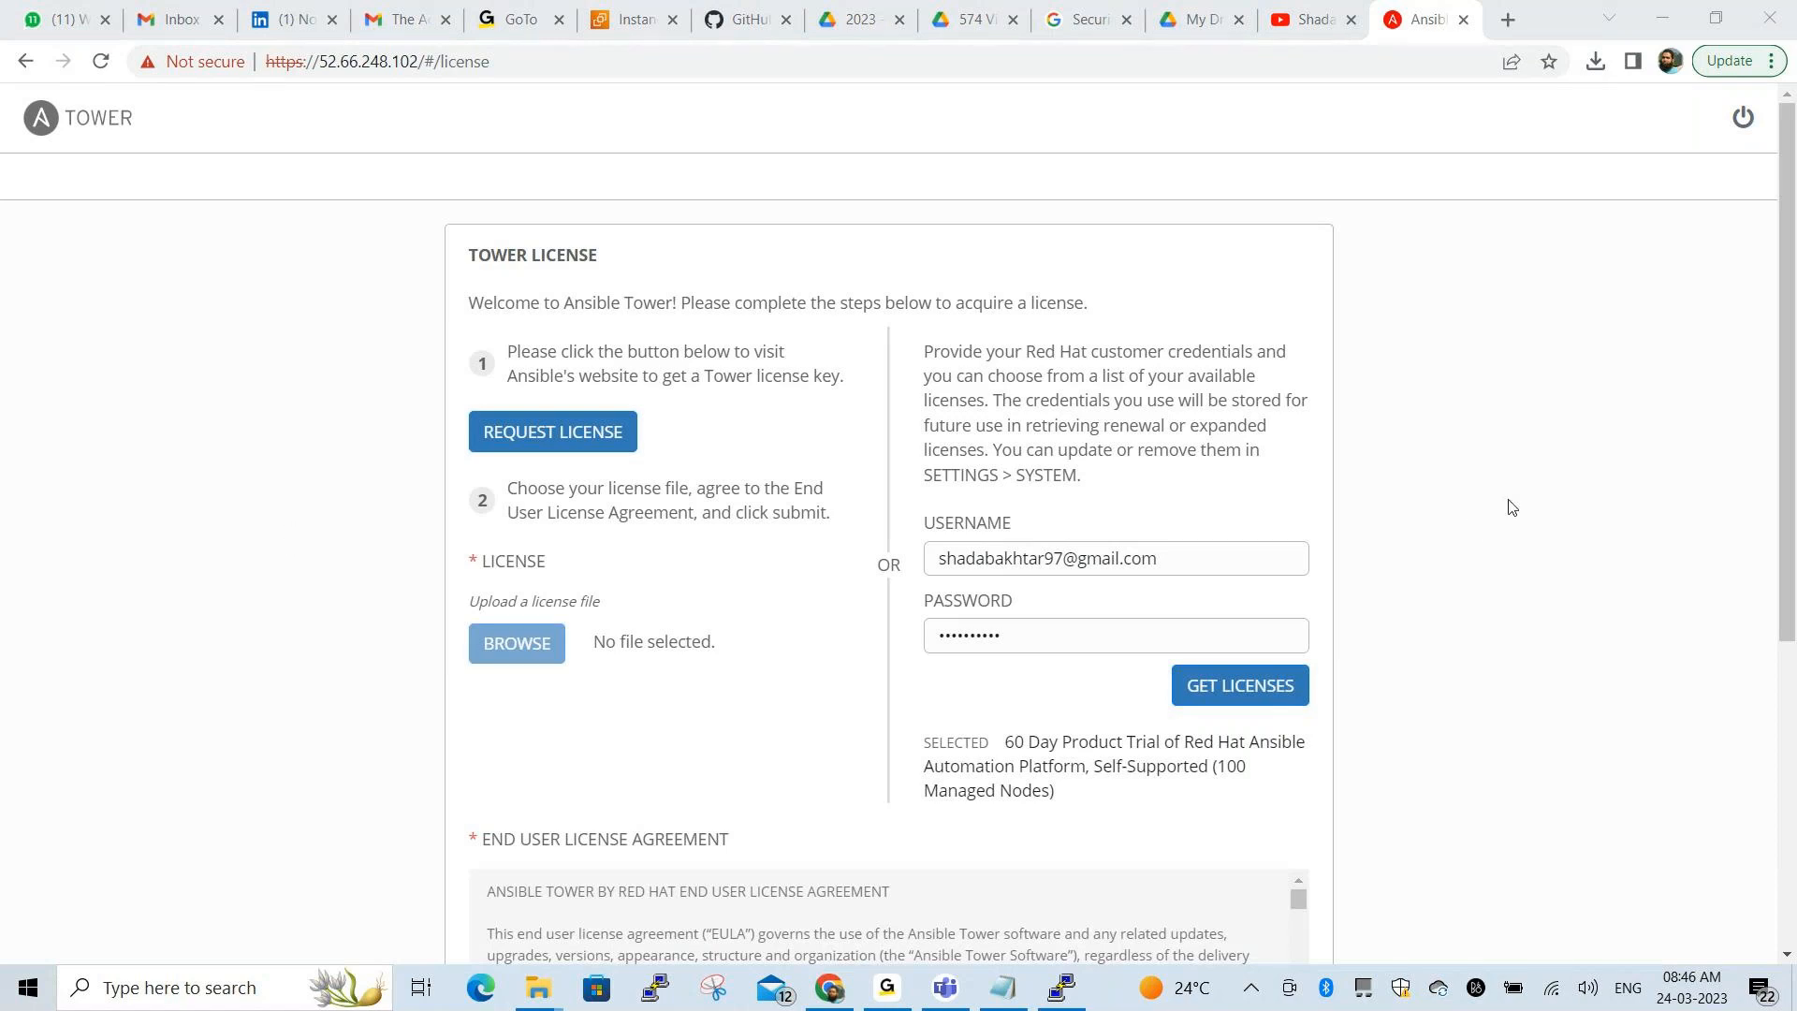
scroll(1511, 506, down, 2)
scroll(1512, 506, up, 1)
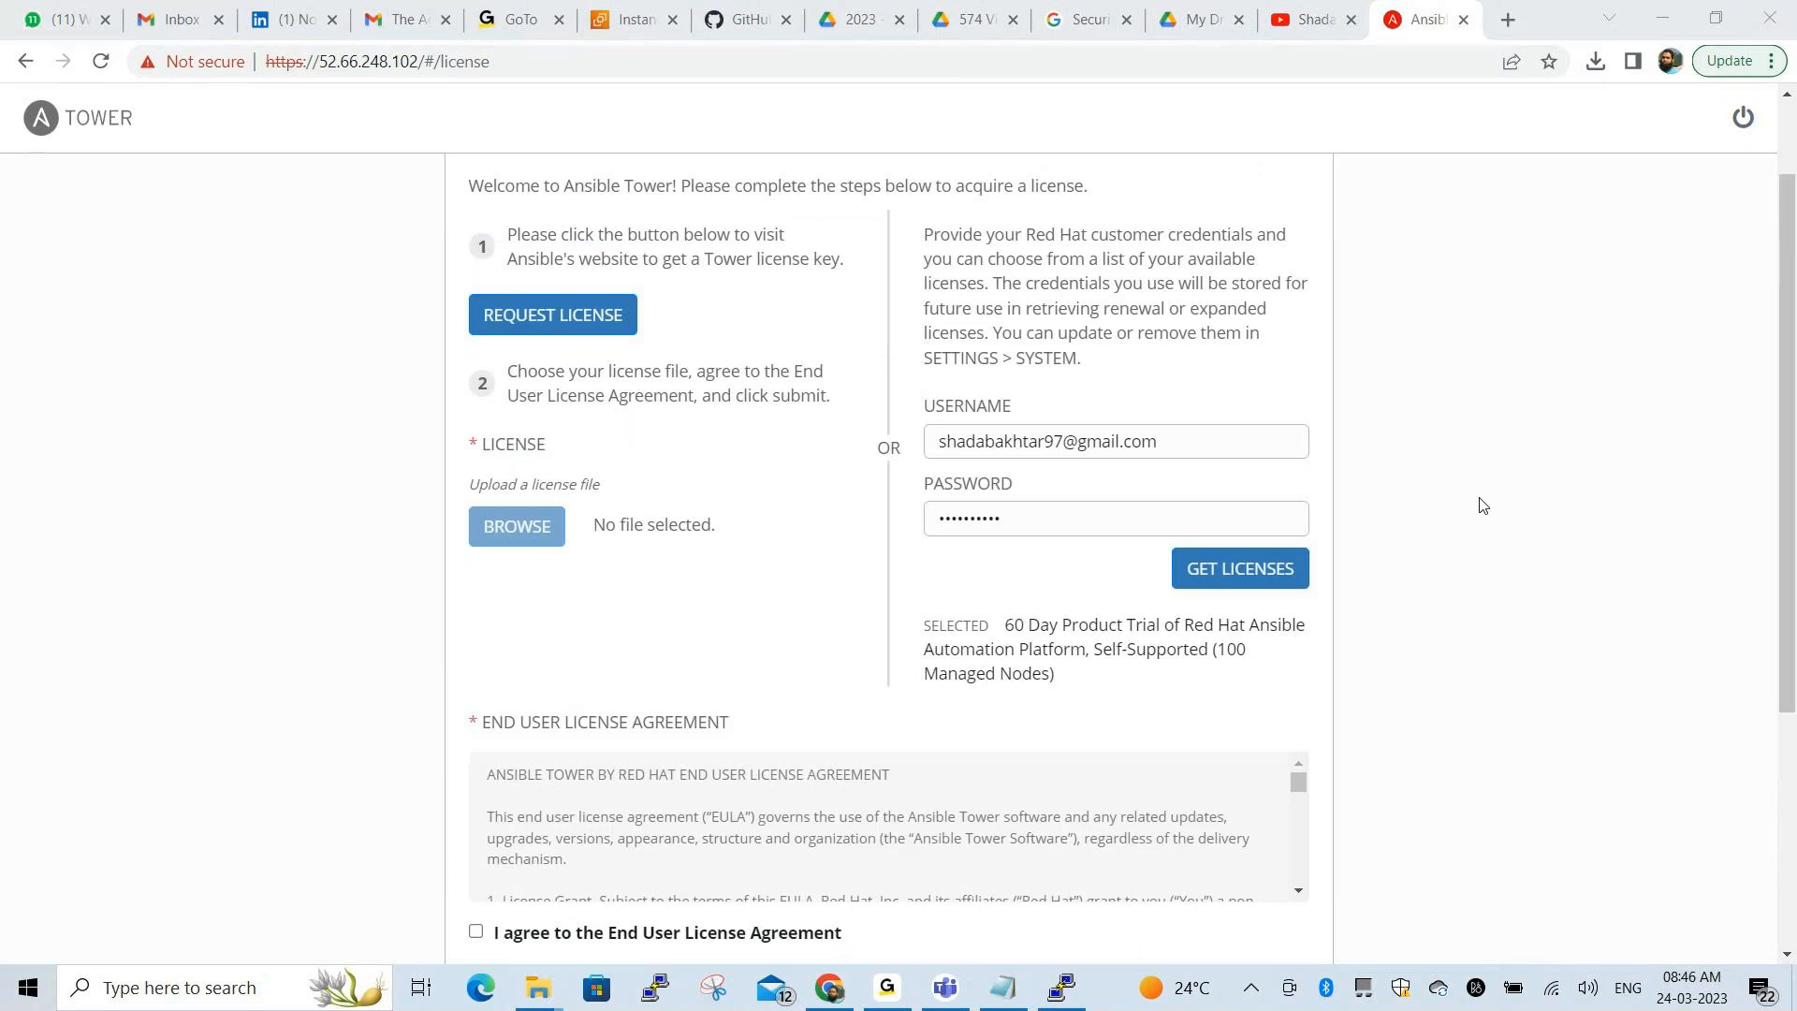
key(alt+Tab)
Change into ansible-tower-setup-bundle-3.6.2-1 and list its files
text(cd a)
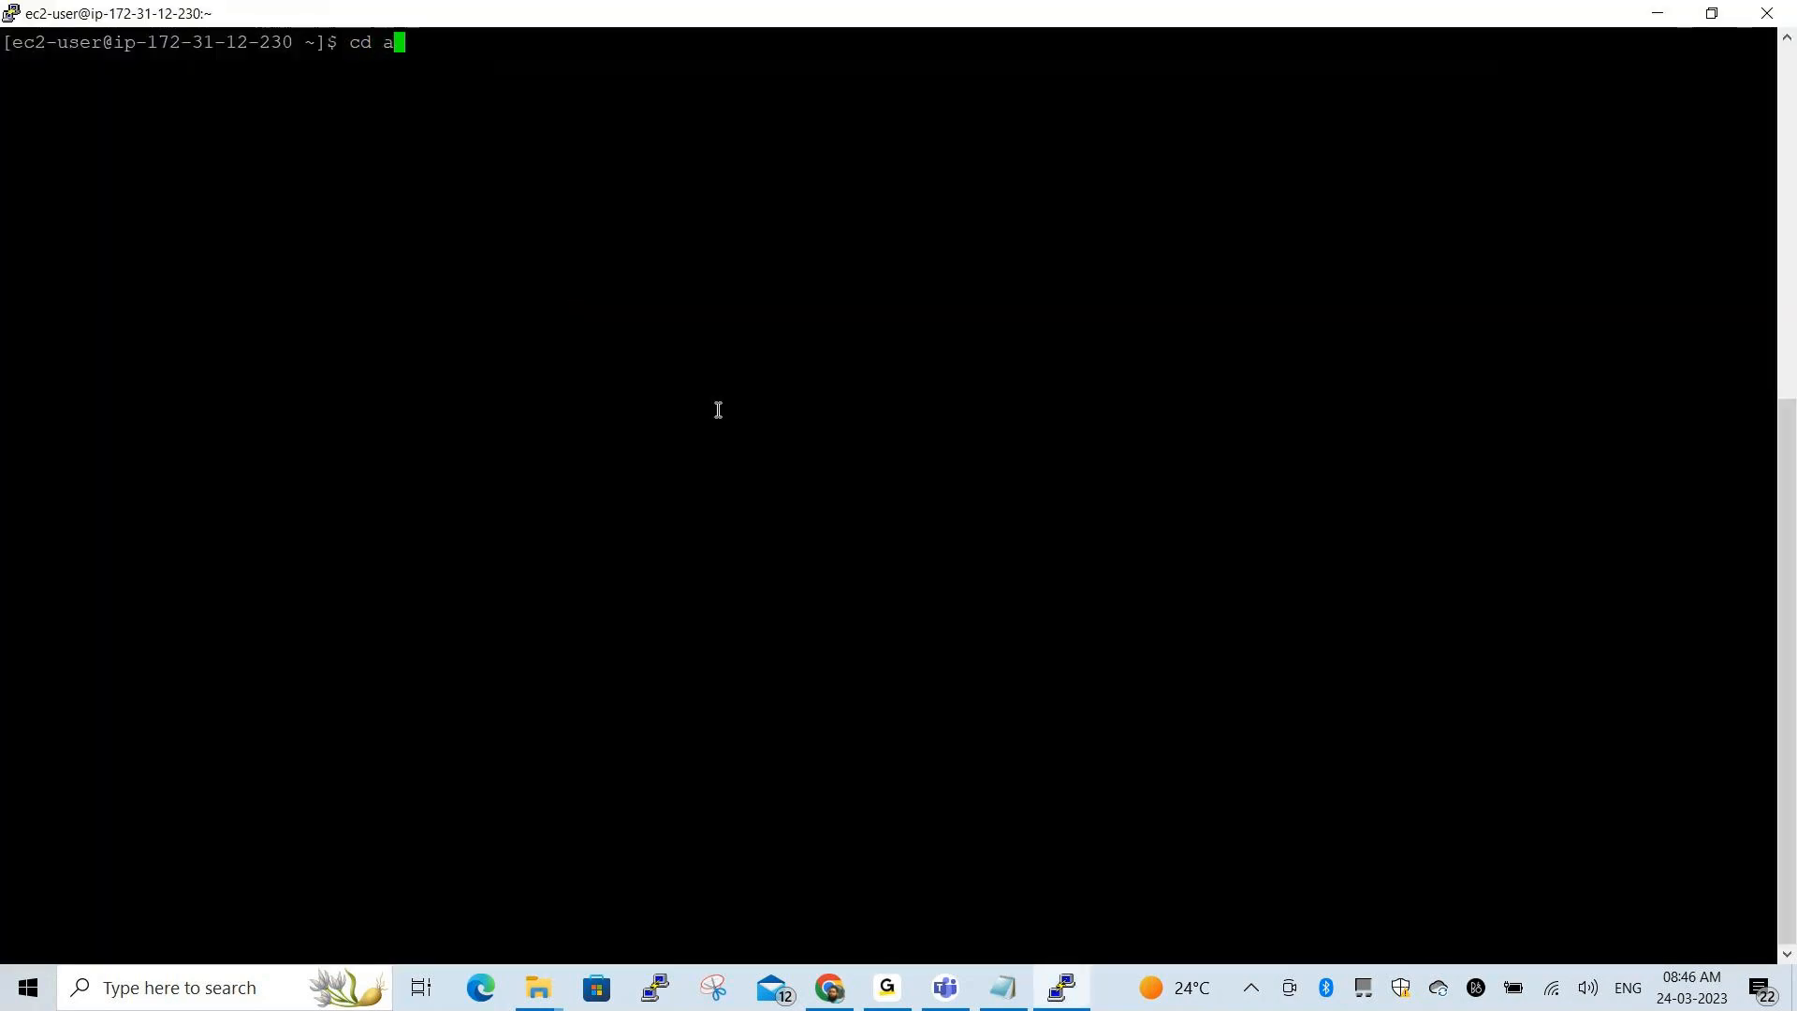
key(Tab)
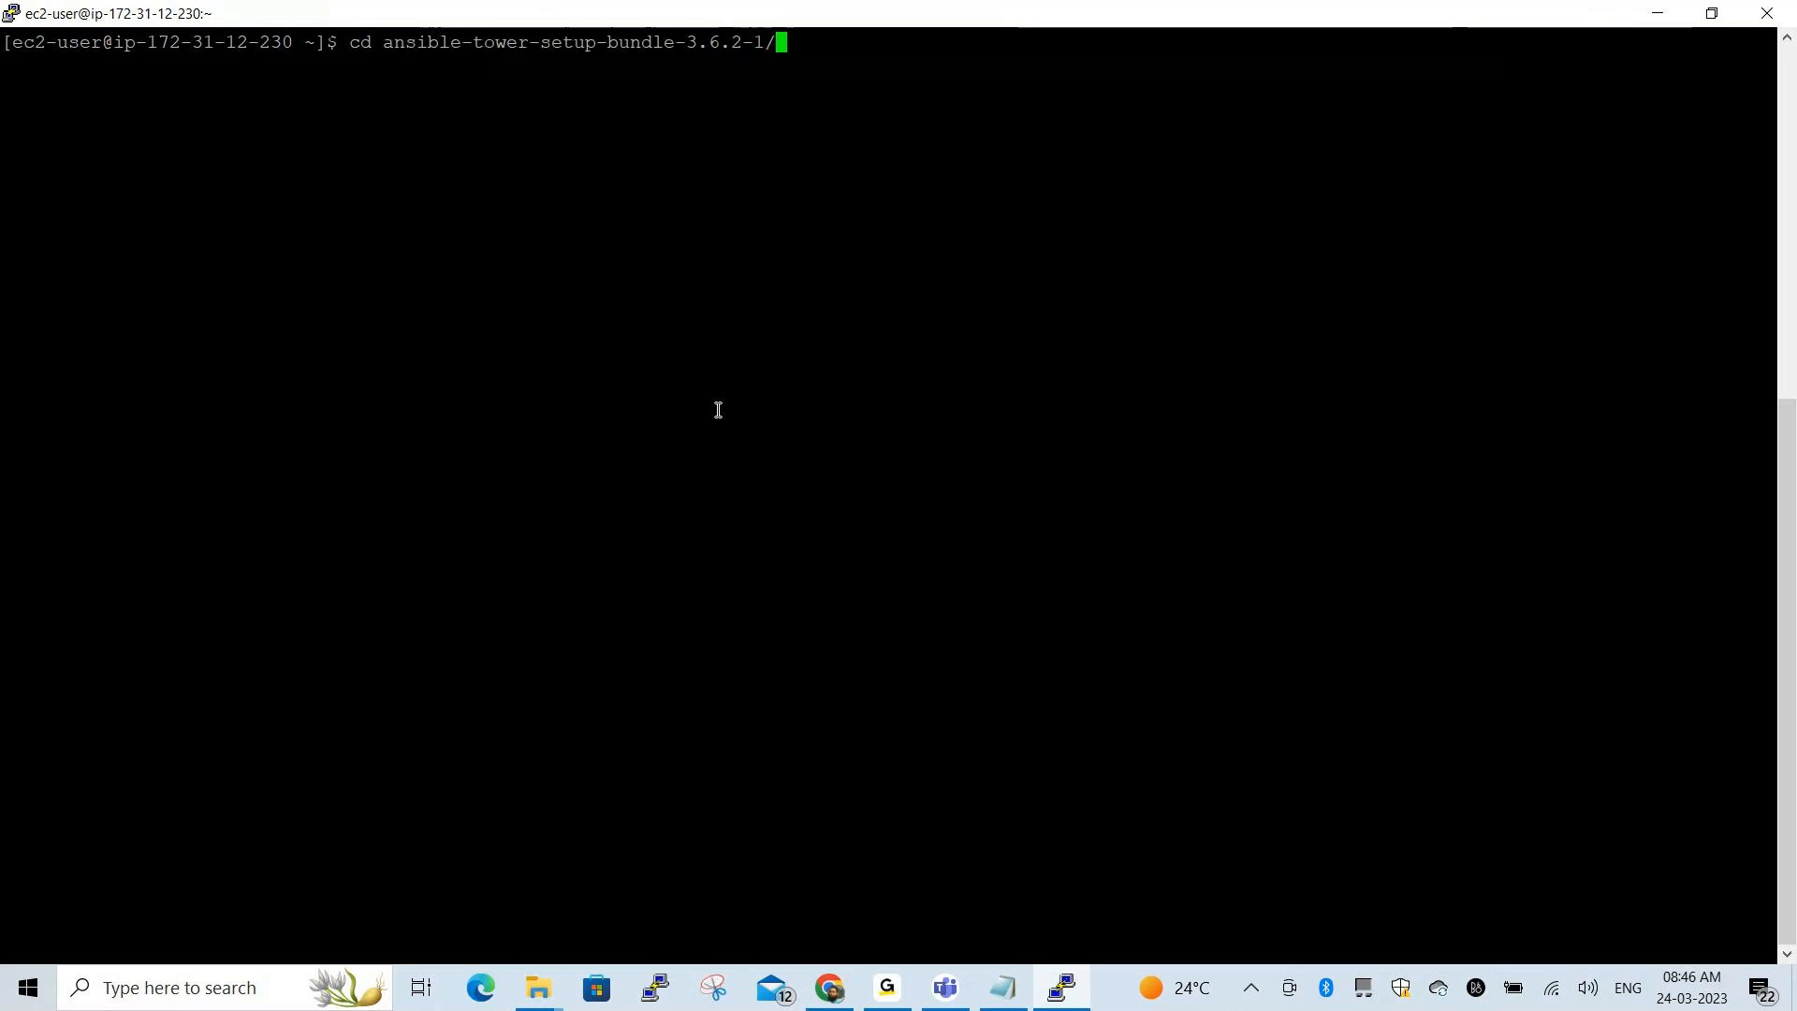
key(Return)
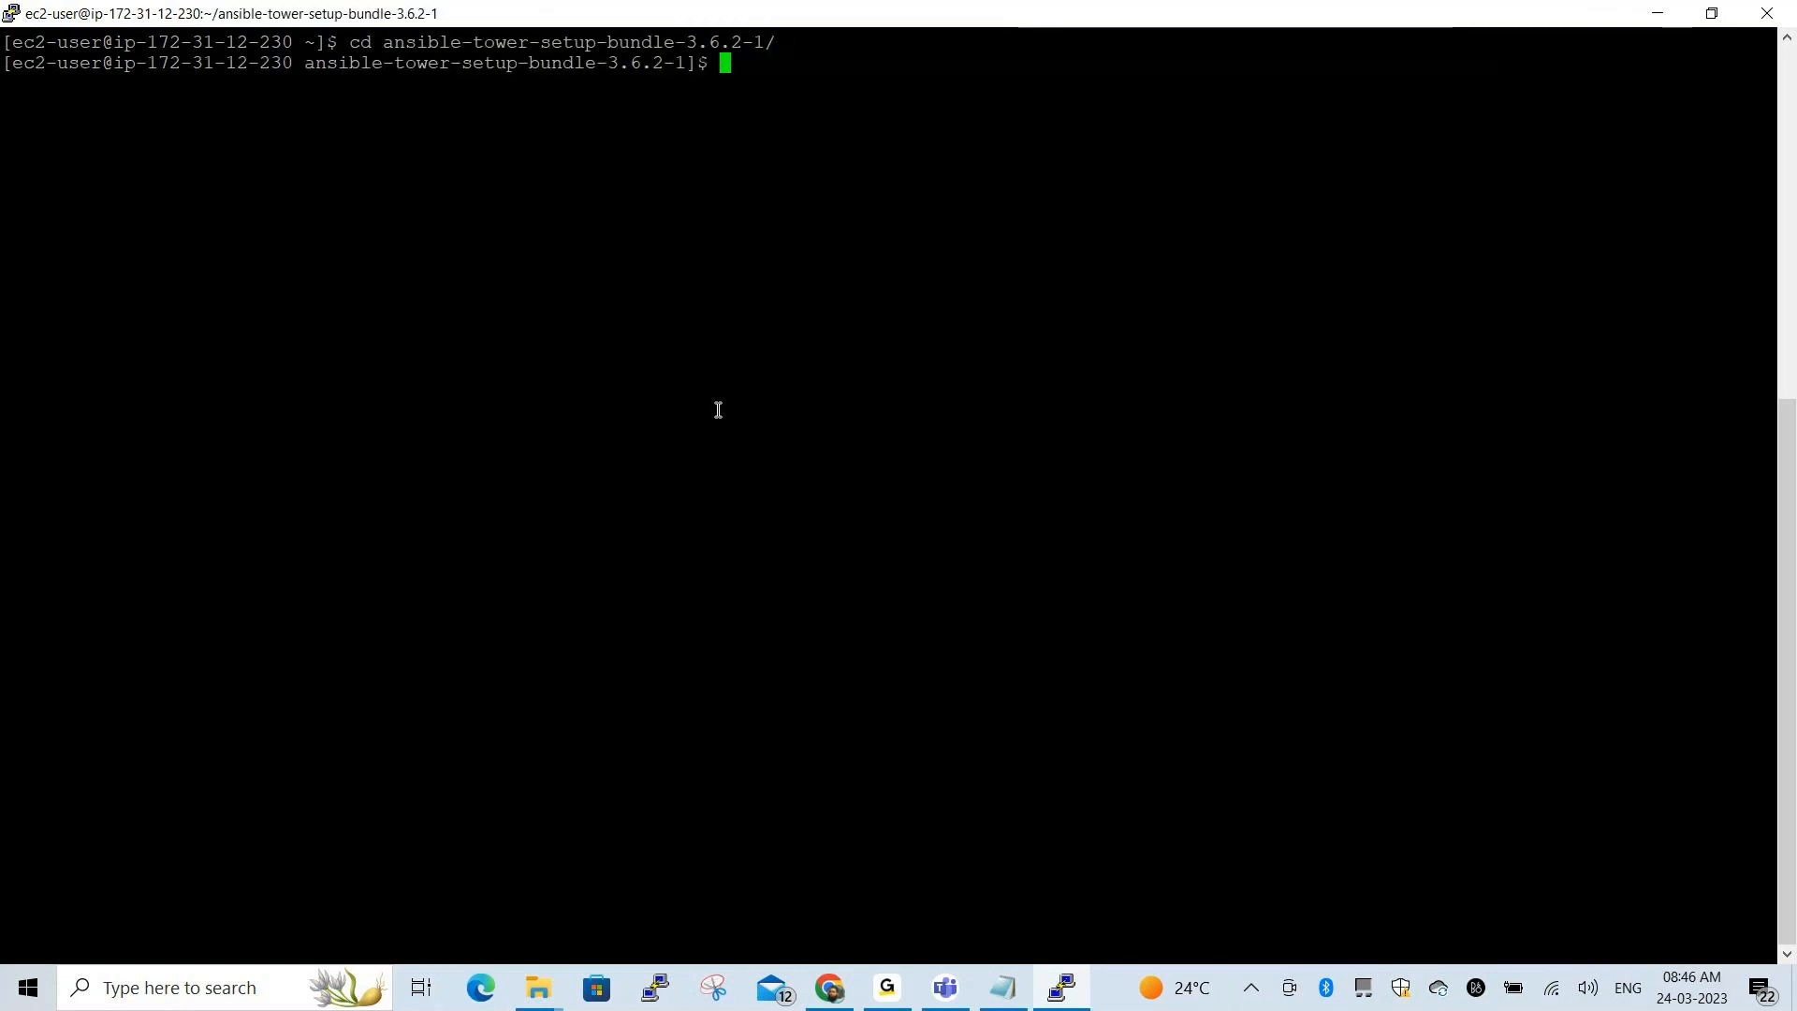
text(ls)
key(Return)
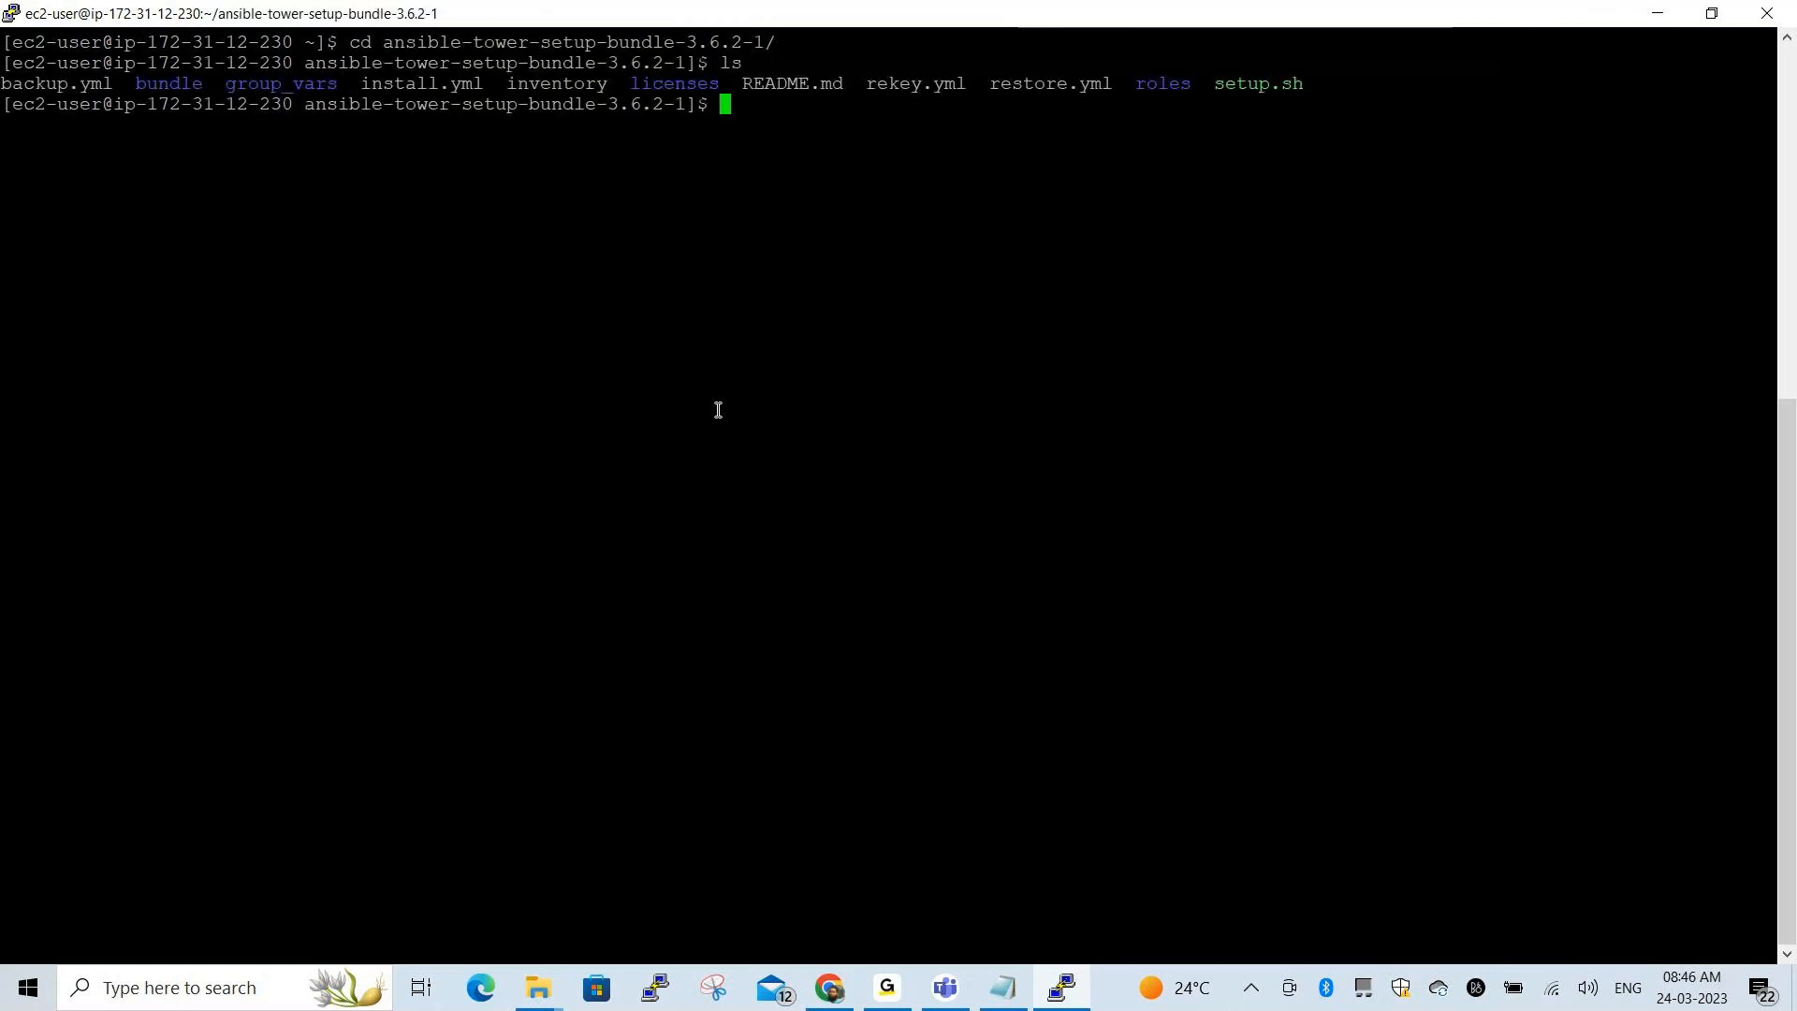
Highlight the inventory file in the listing and return to the Tower page in Chrome
click(482, 823)
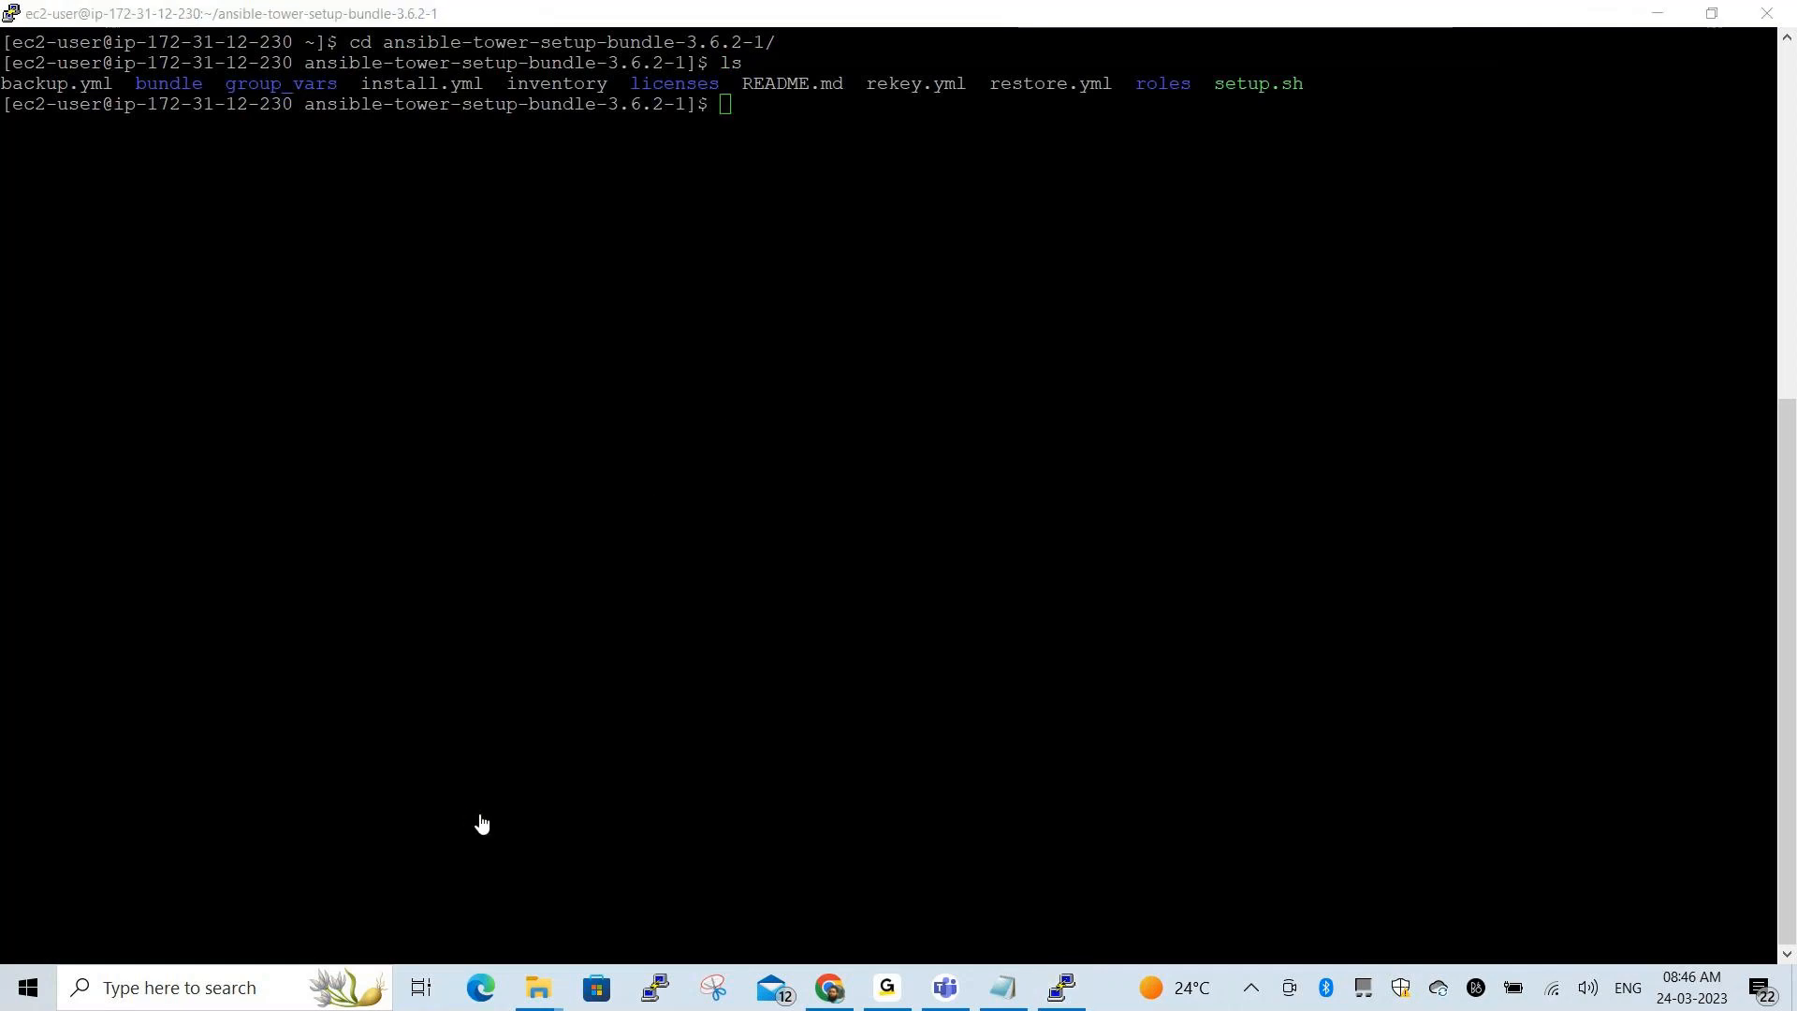
mouse_move(488, 58)
mouse_down()
mouse_move(491, 100)
mouse_move(600, 111)
mouse_move(616, 60)
mouse_move(492, 60)
mouse_up()
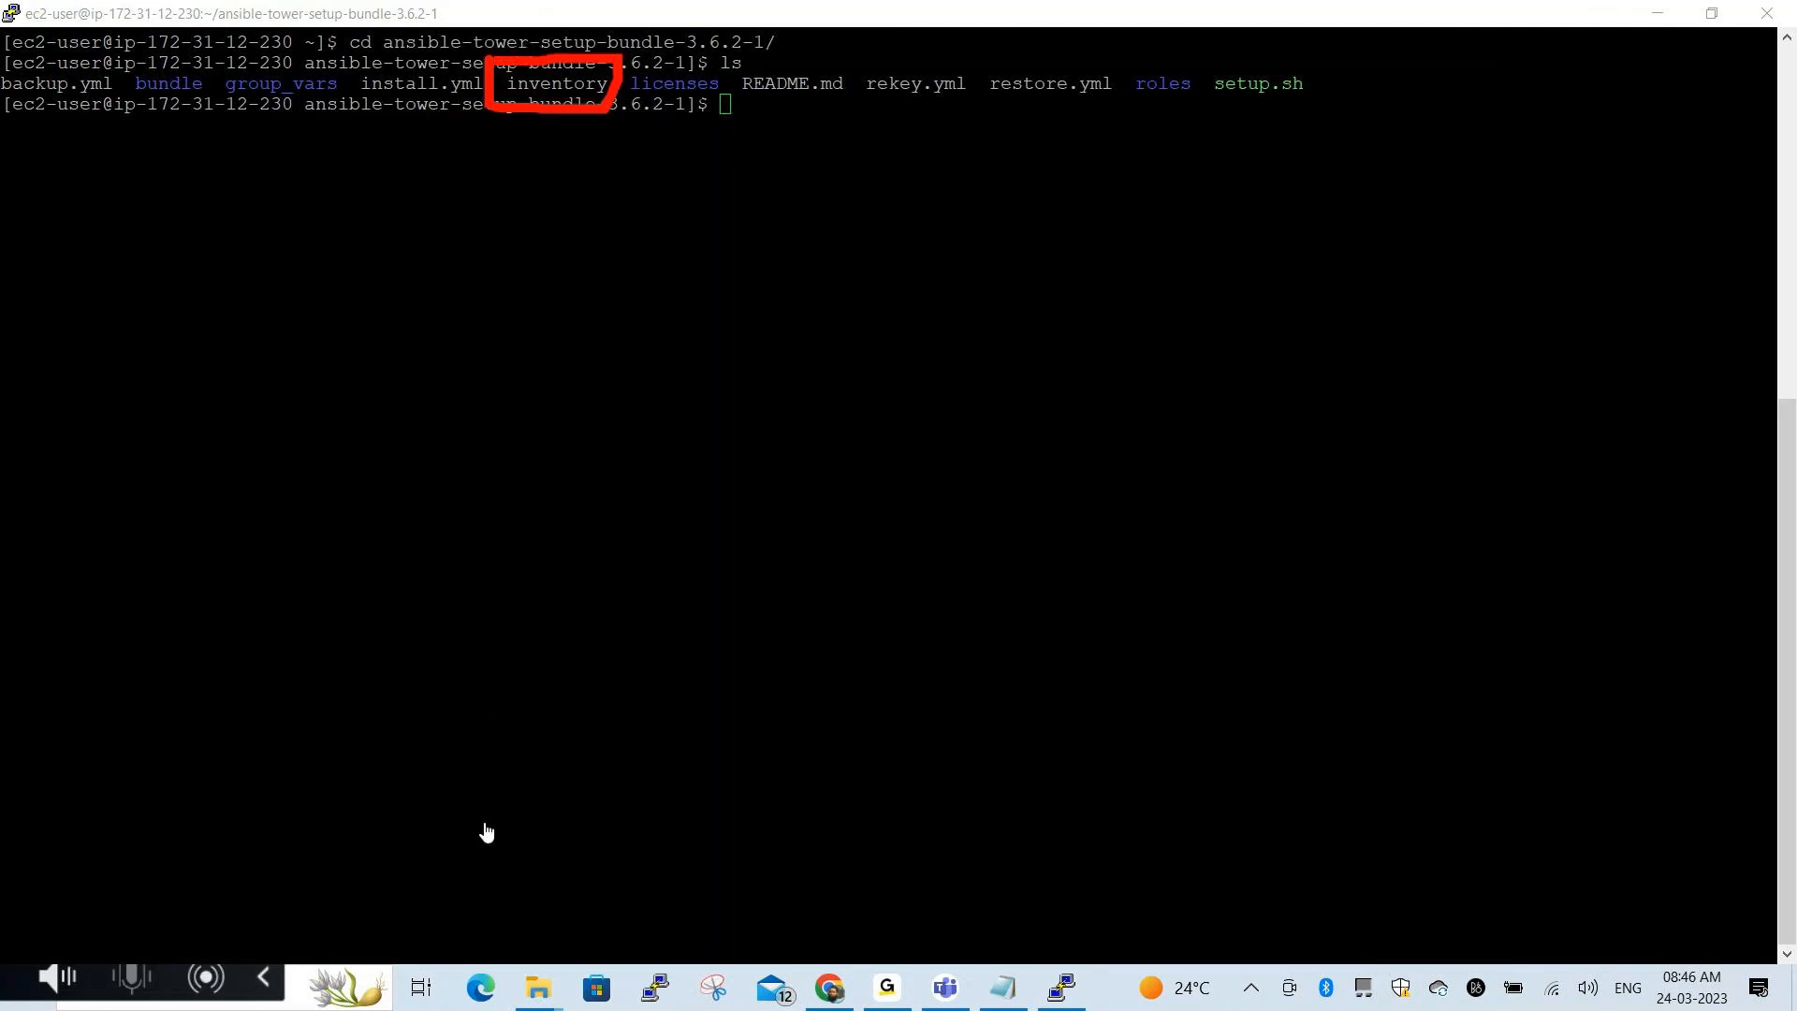
key(Escape)
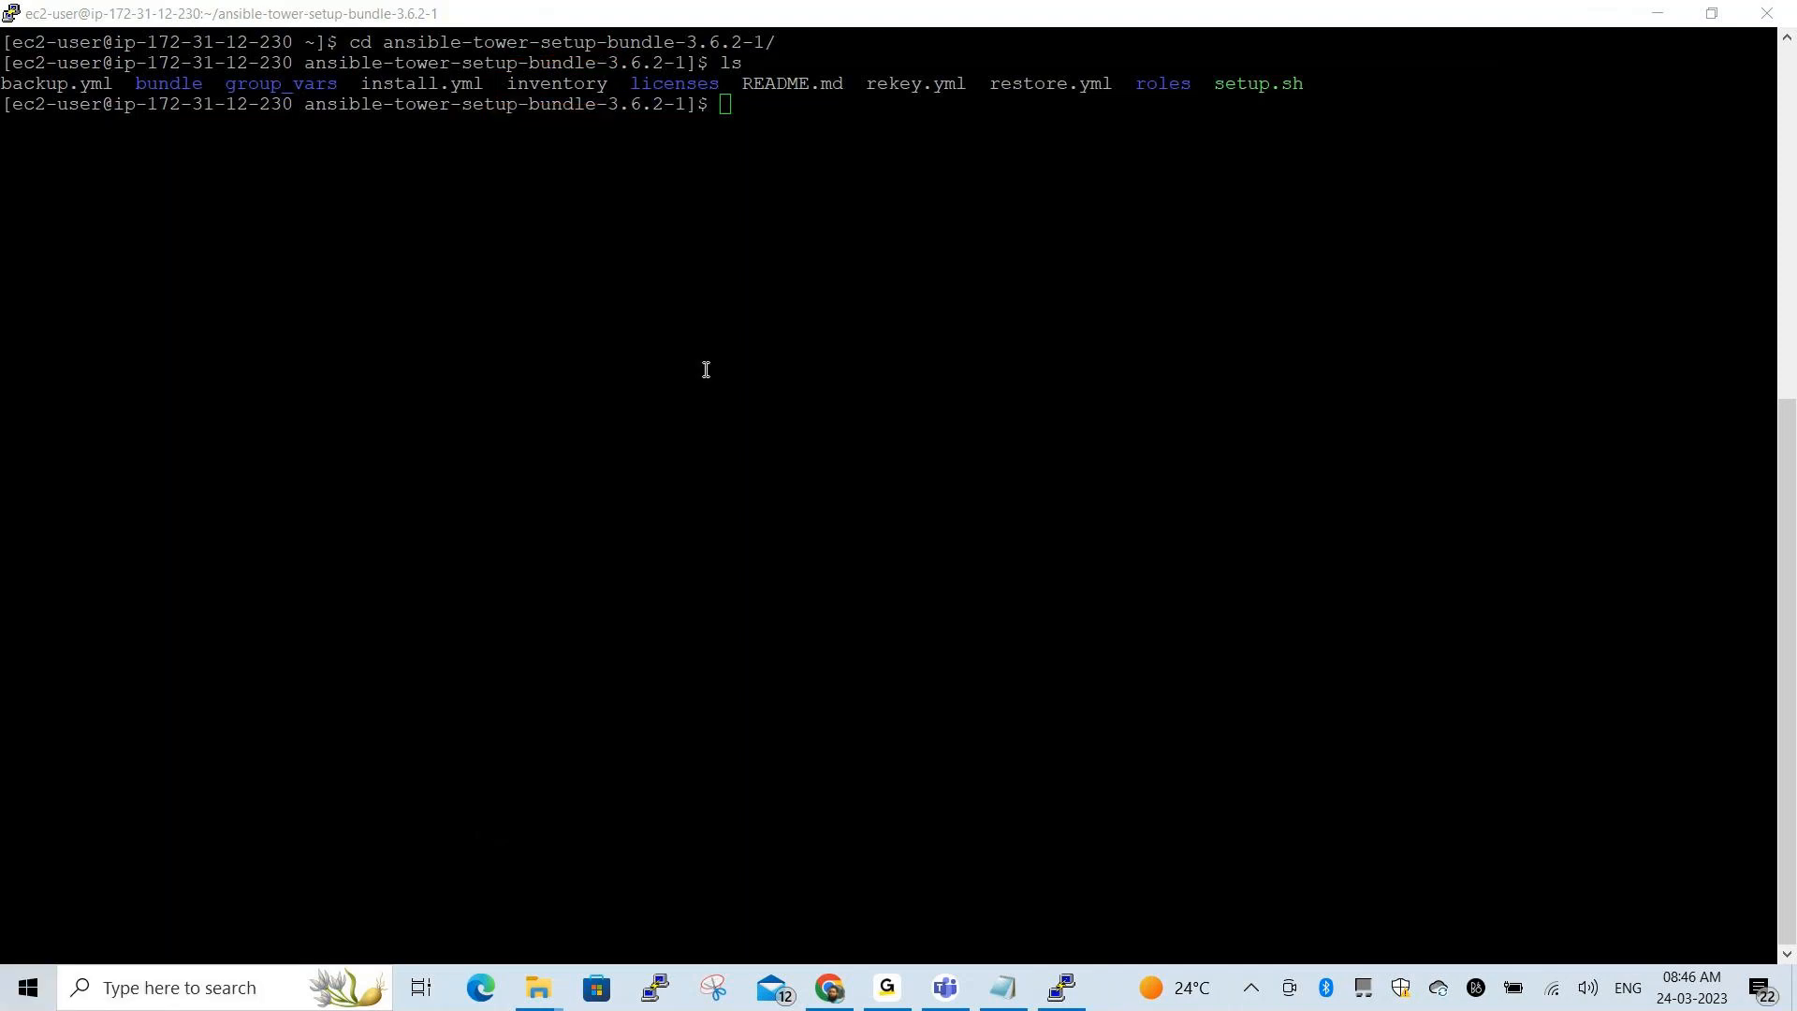
double_click(603, 84)
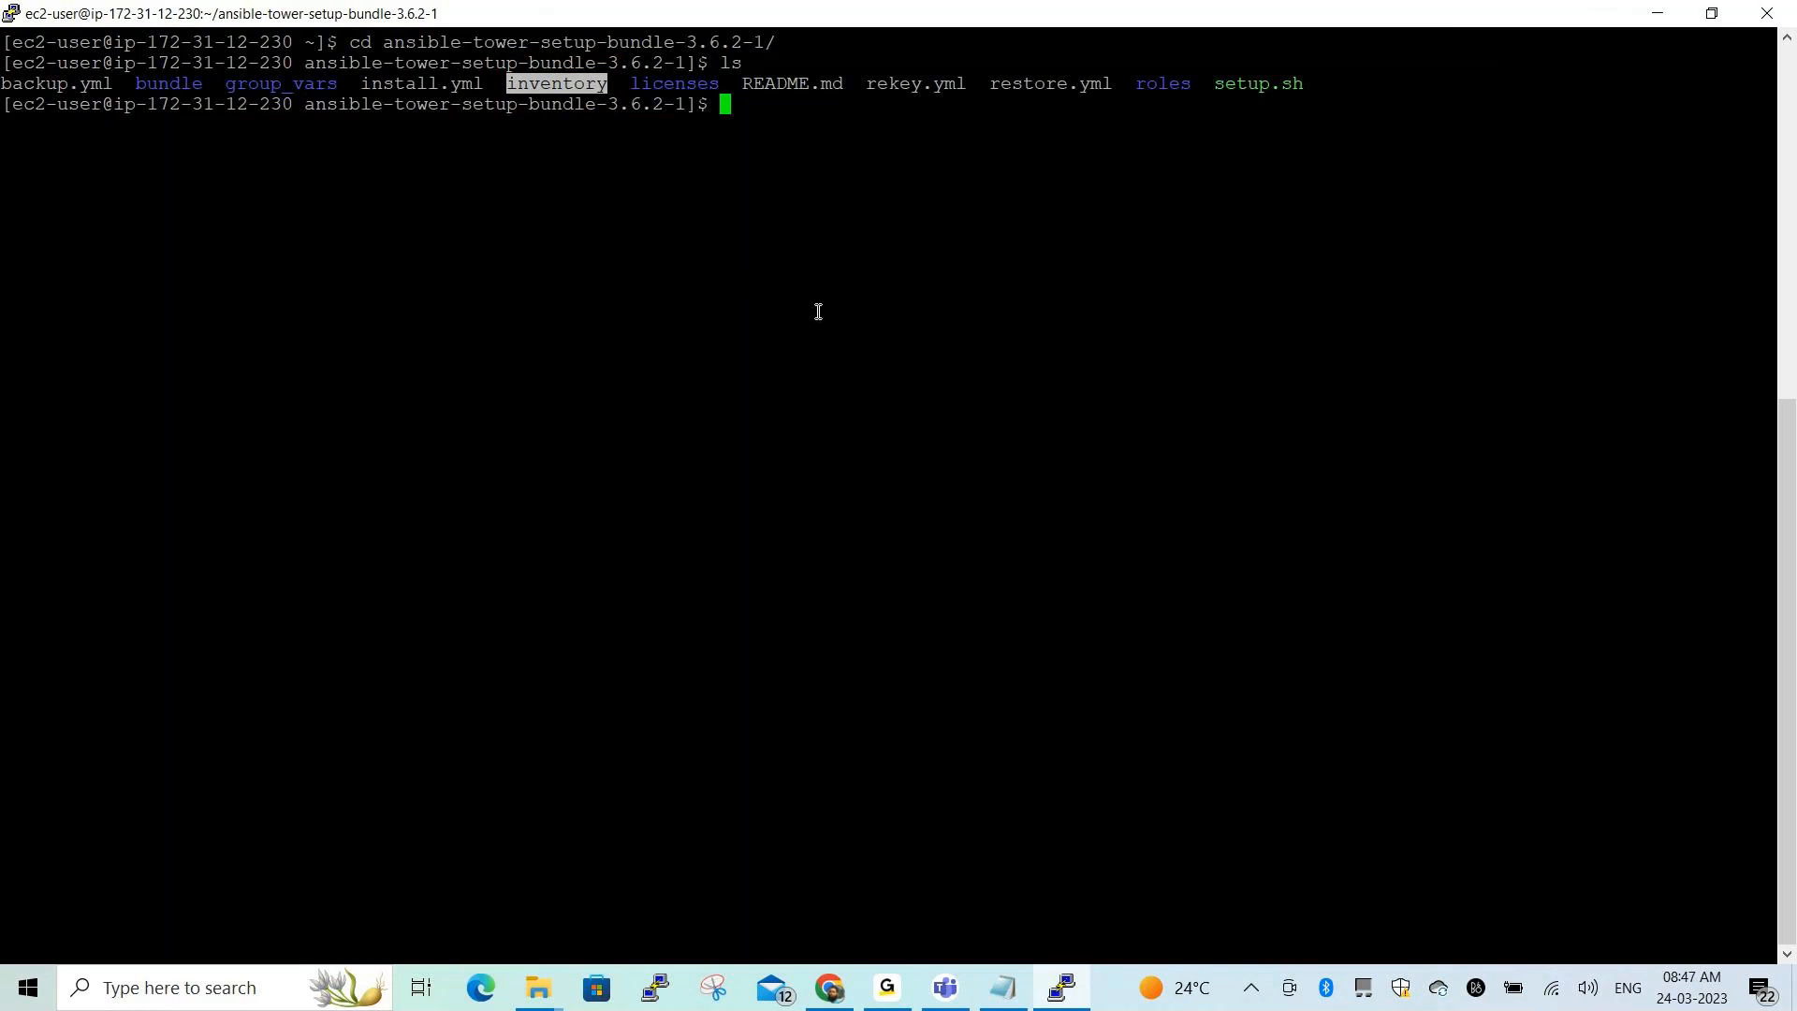
key(alt+Tab)
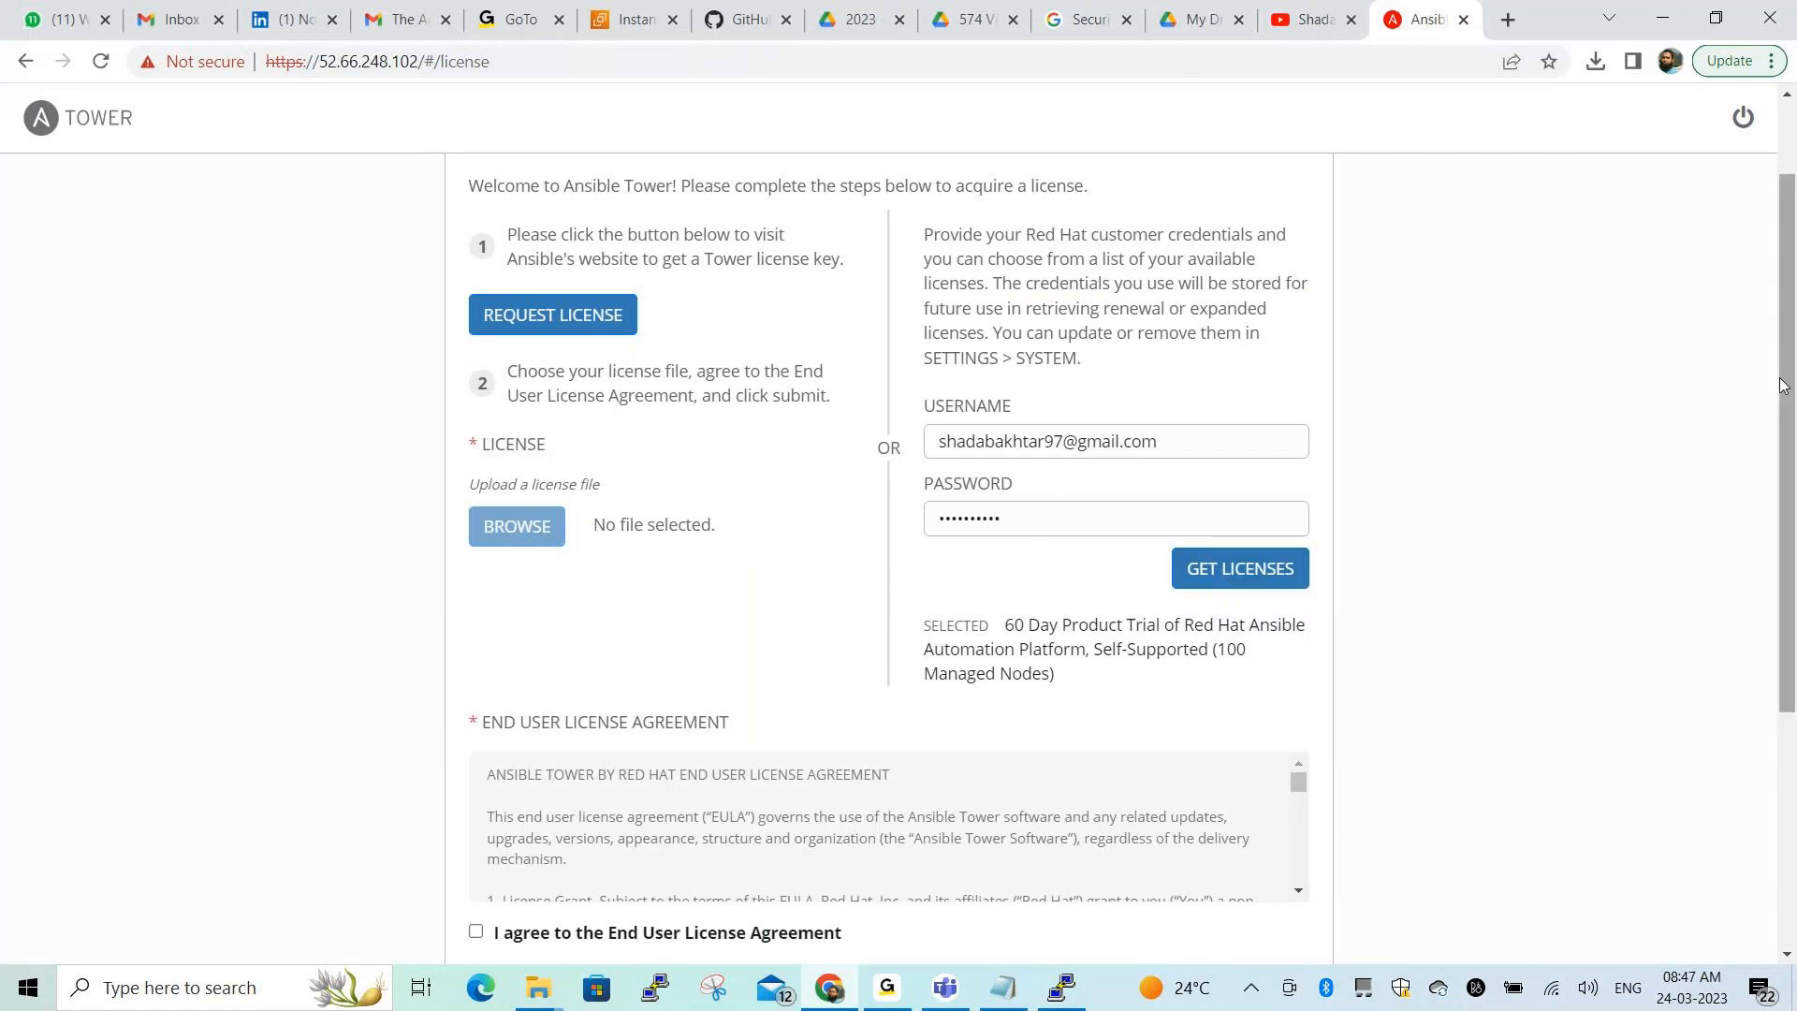
Accept the end user license agreement and turn off User and Automation analytics
scroll(507, 588, down, 4)
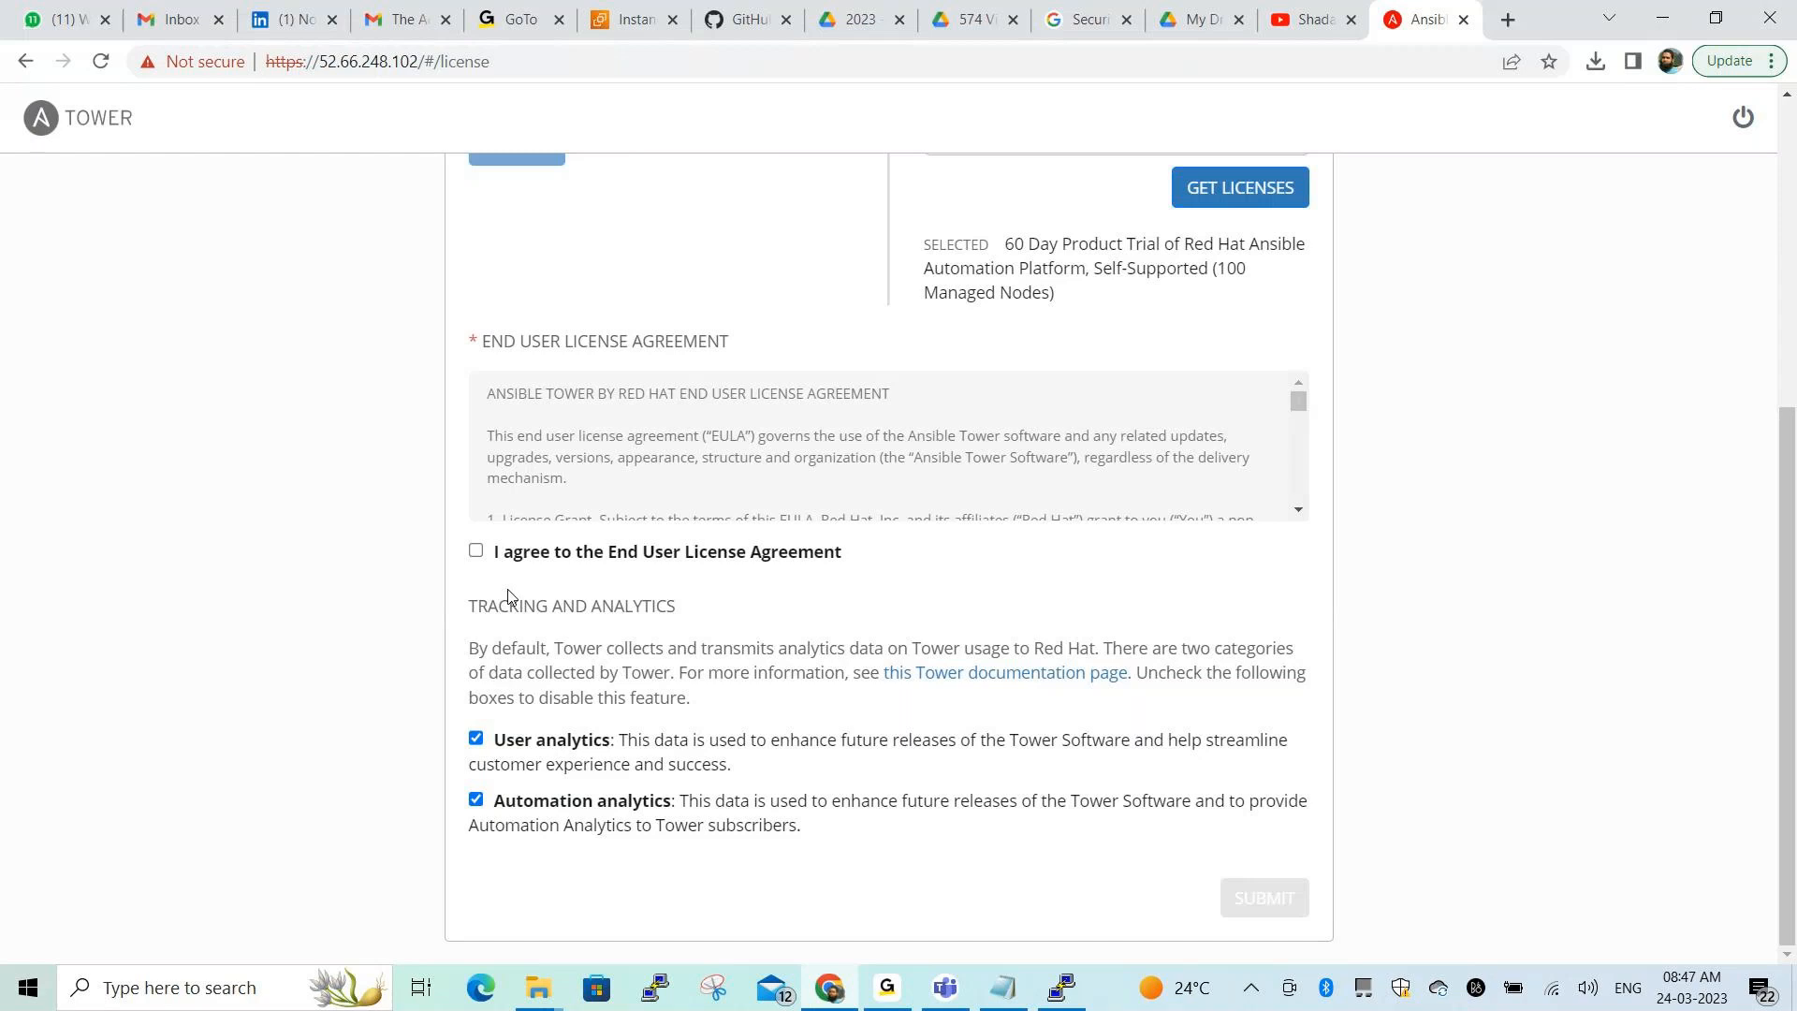
click(477, 550)
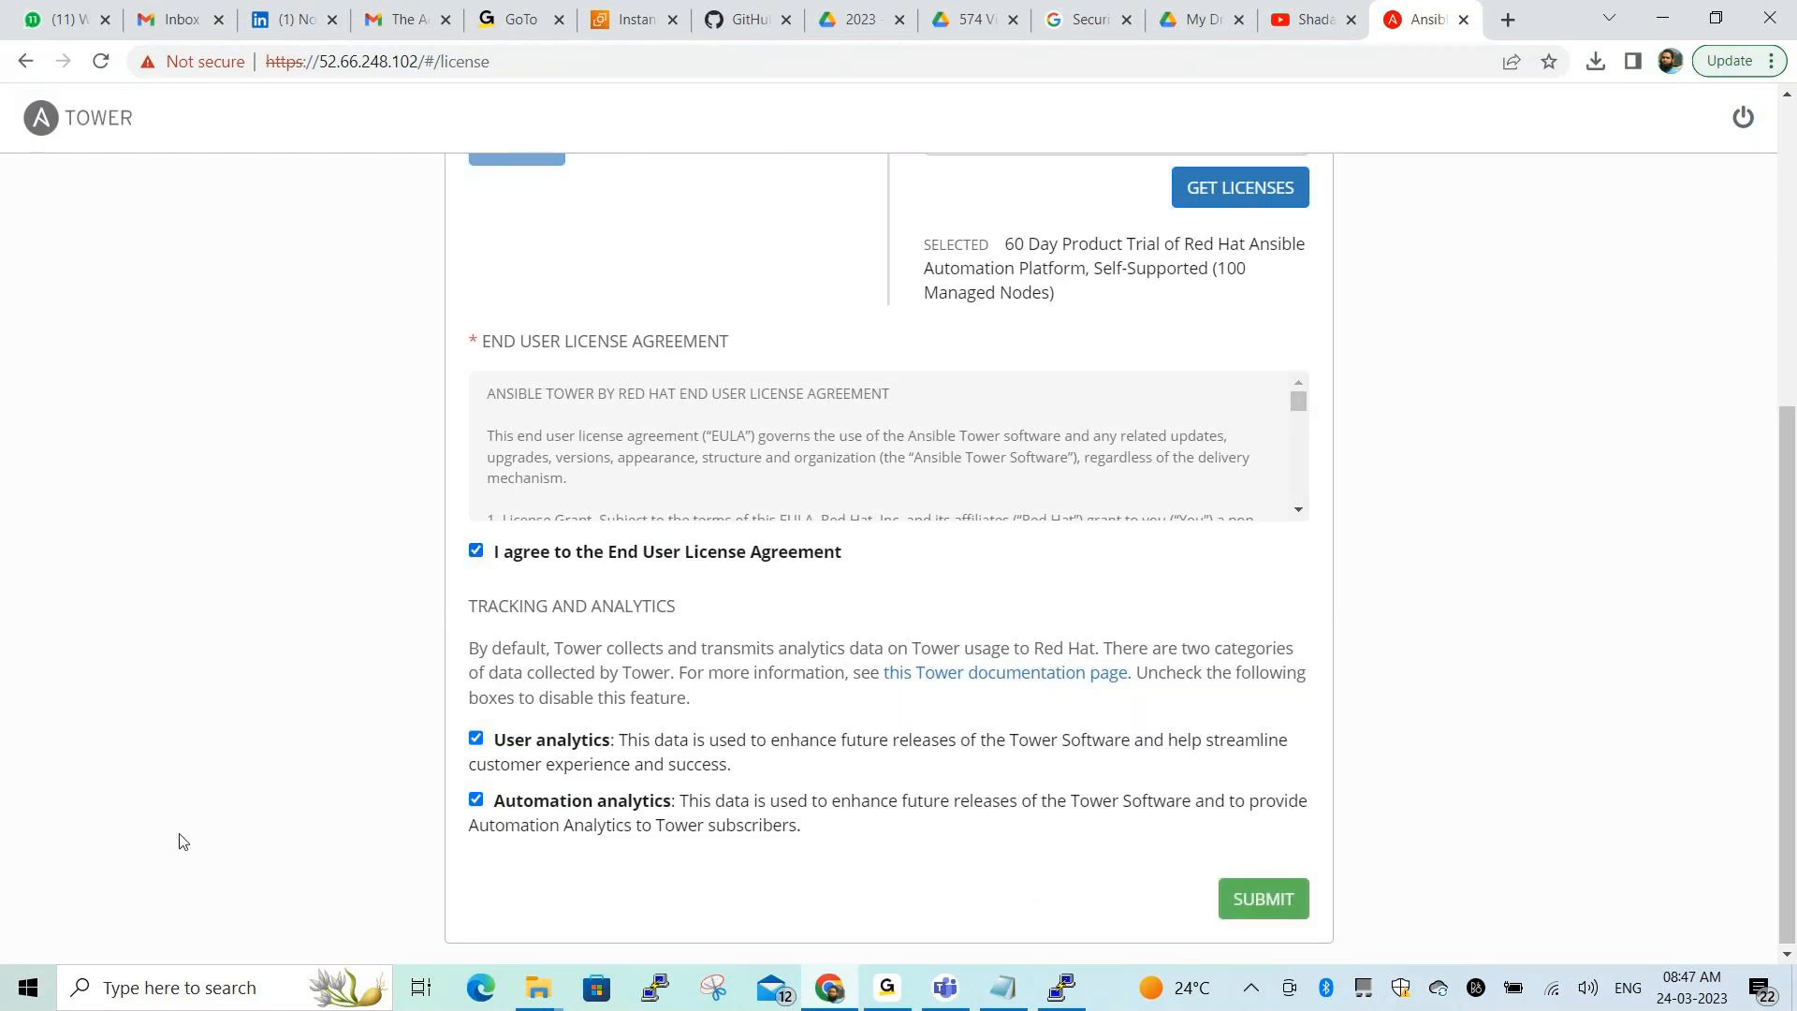
click(475, 738)
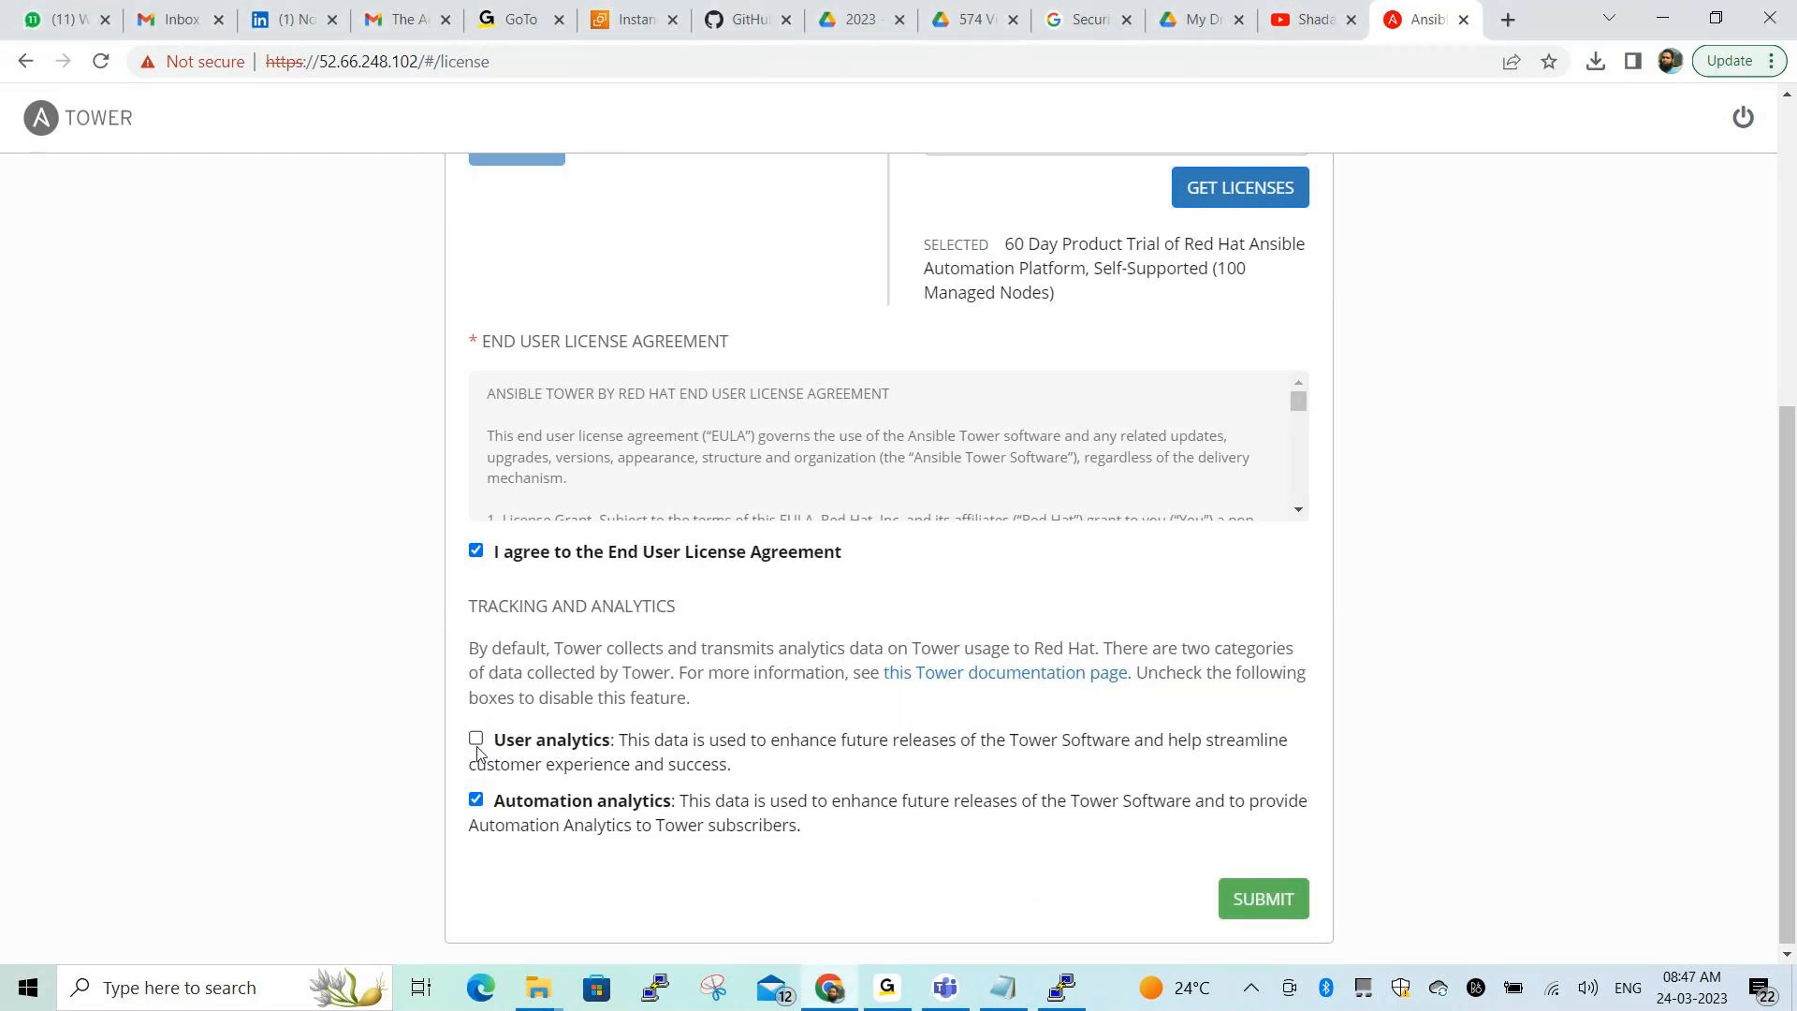
click(475, 797)
Fetch the available licenses, choose the 60-day trial, and submit it
click(1240, 187)
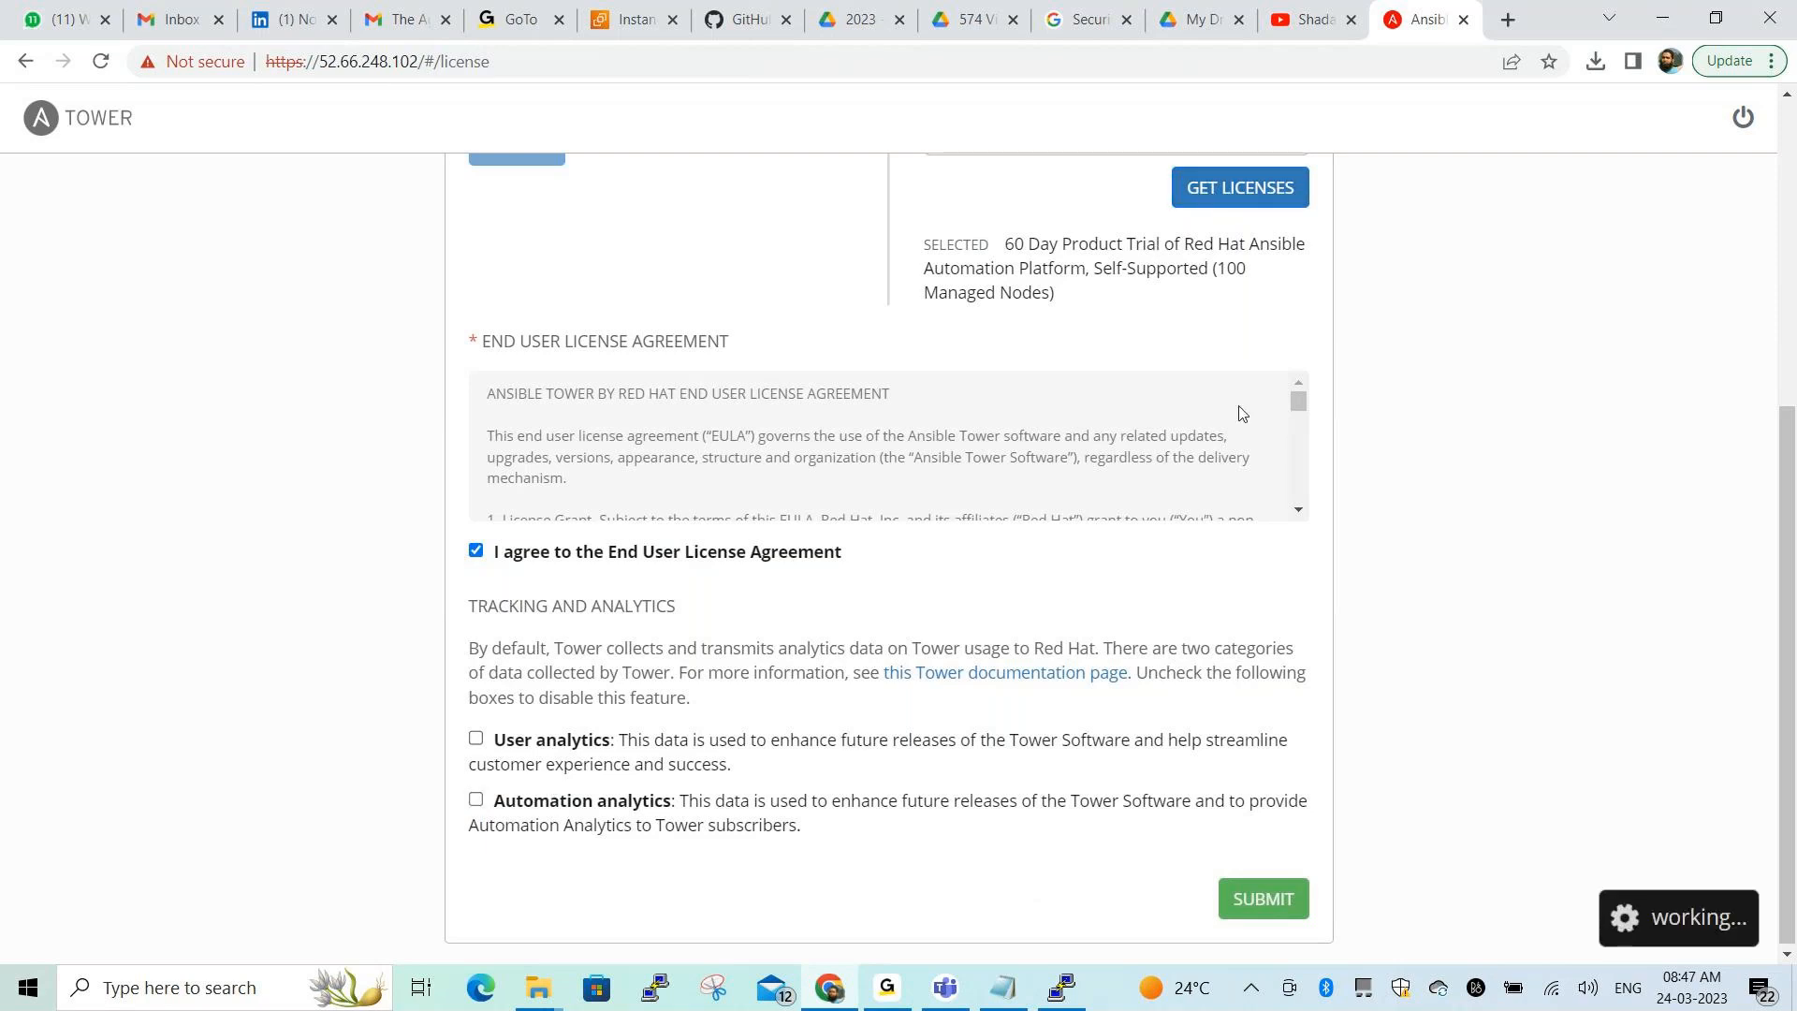
scroll(1079, 416, up, 3)
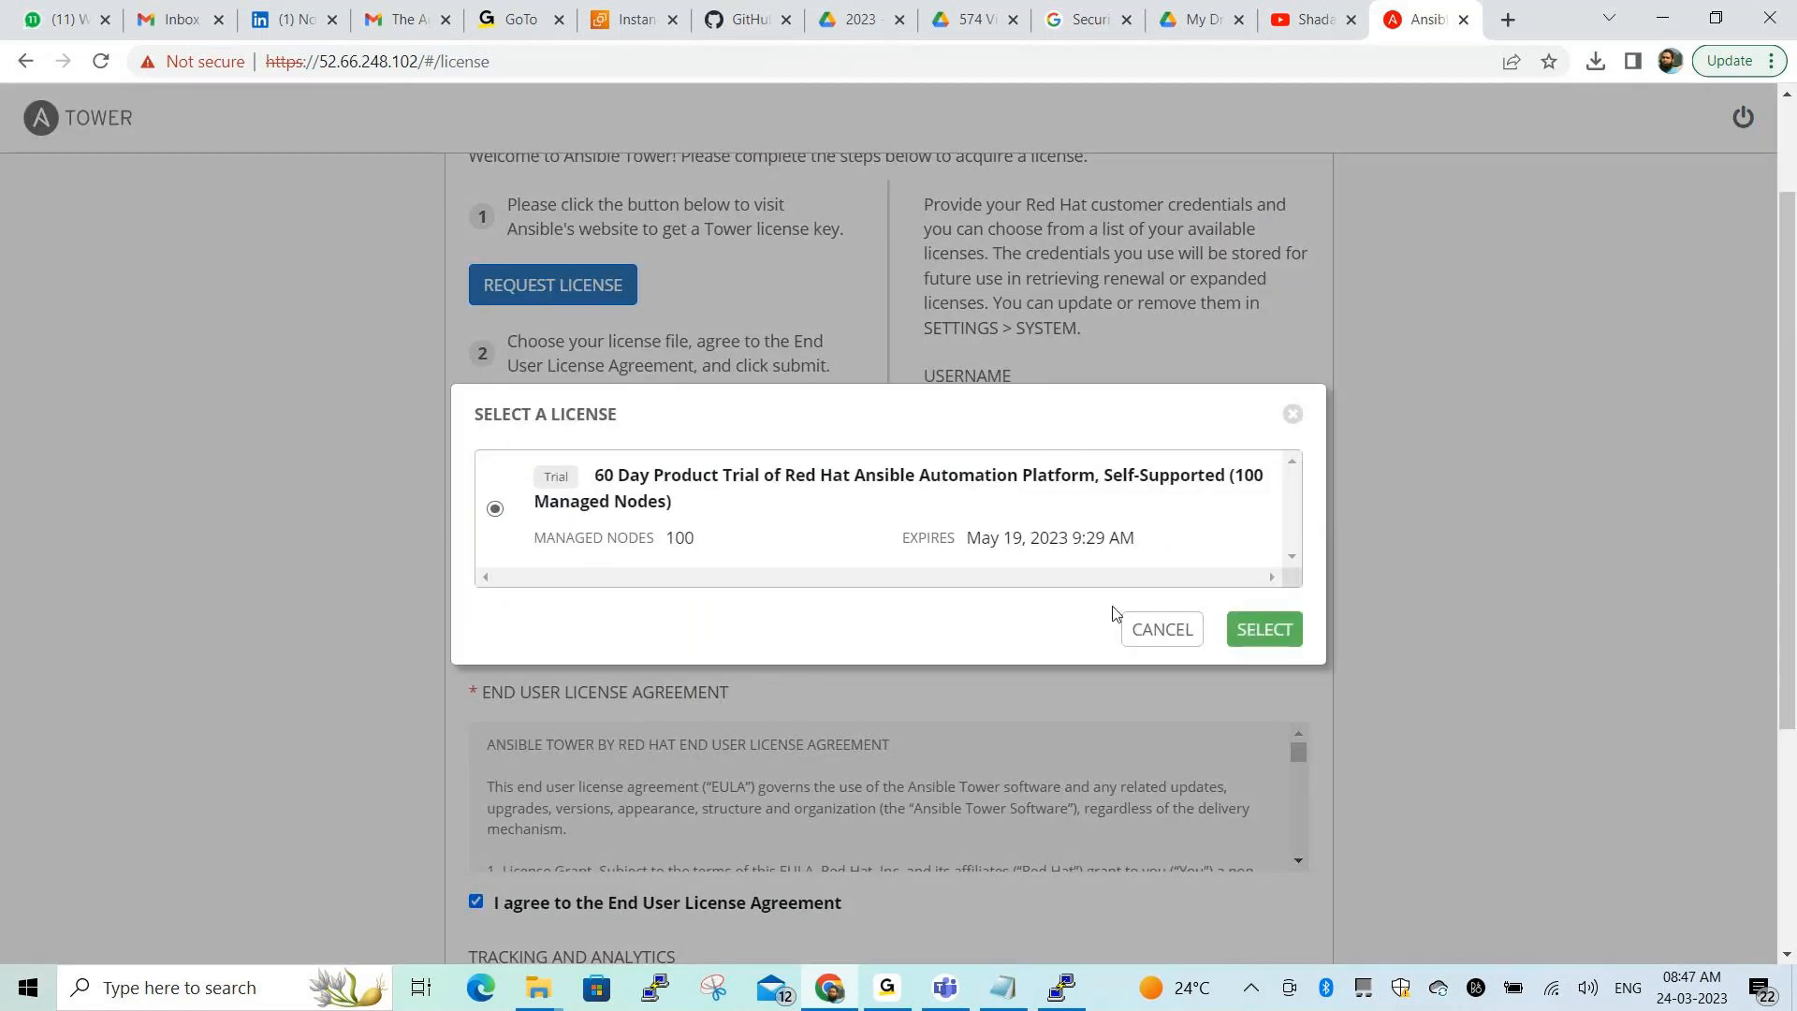
click(1253, 632)
scroll(1110, 477, down, 3)
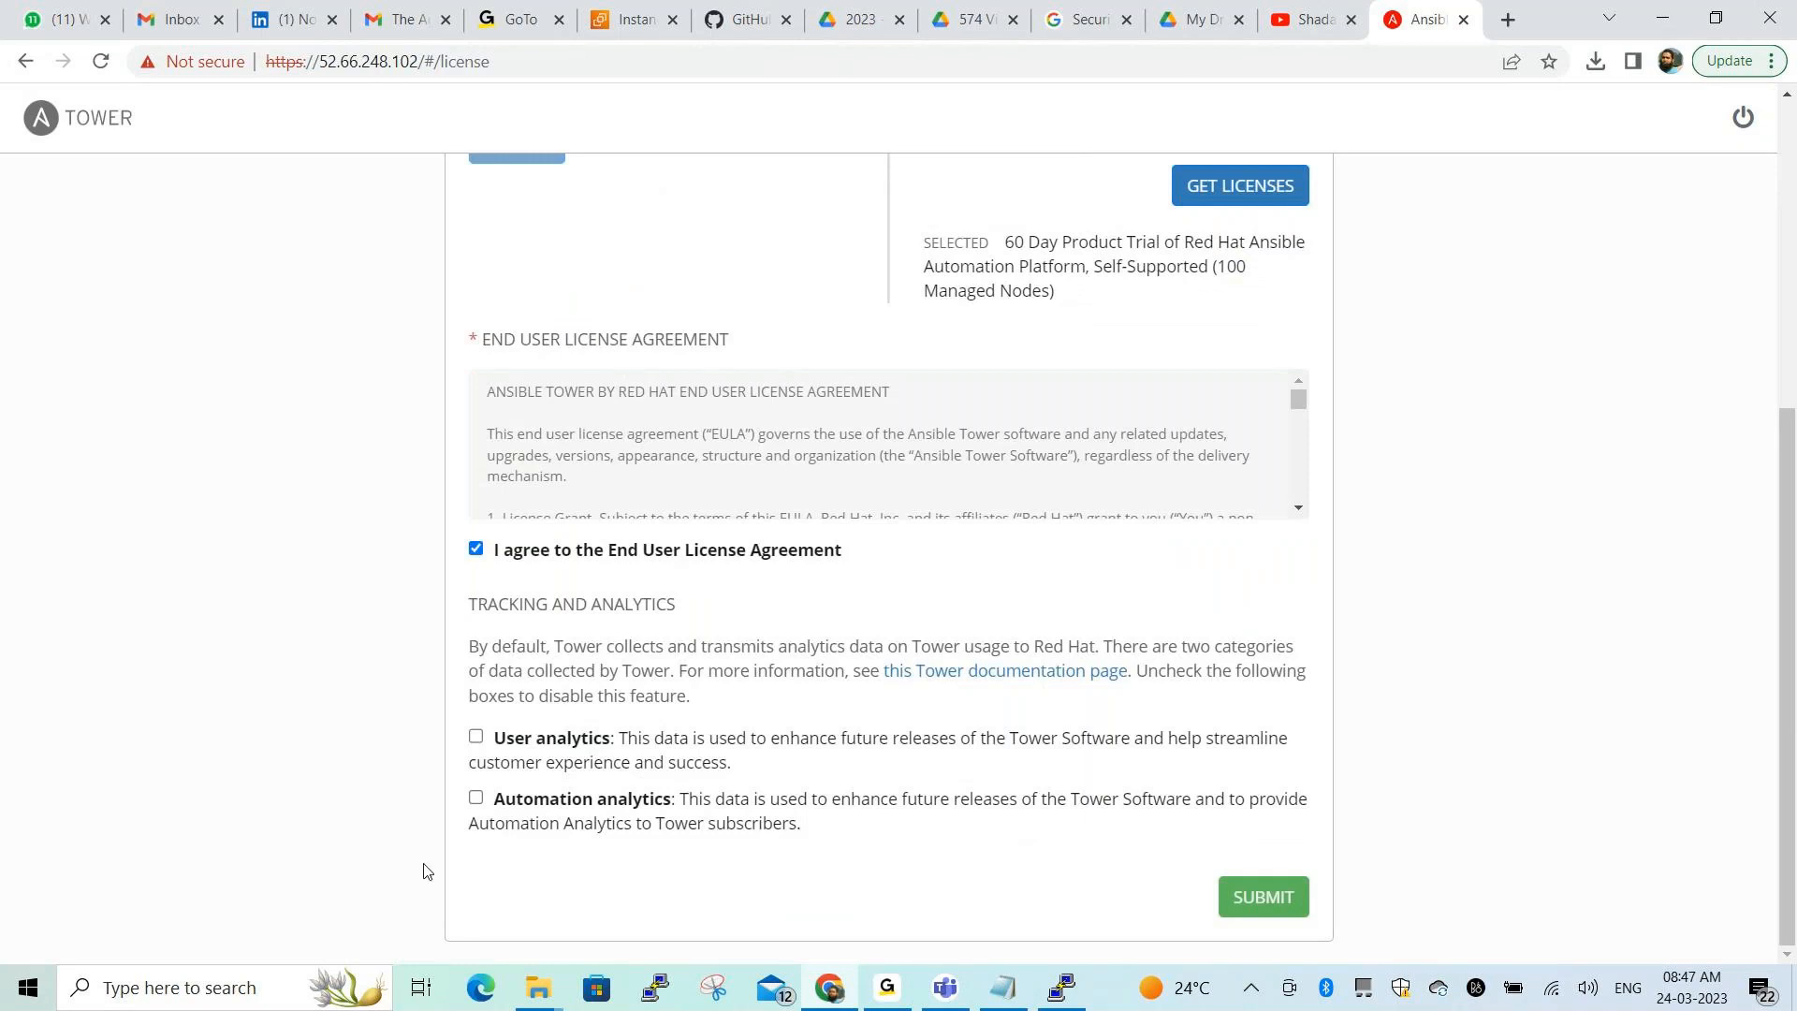
click(1255, 898)
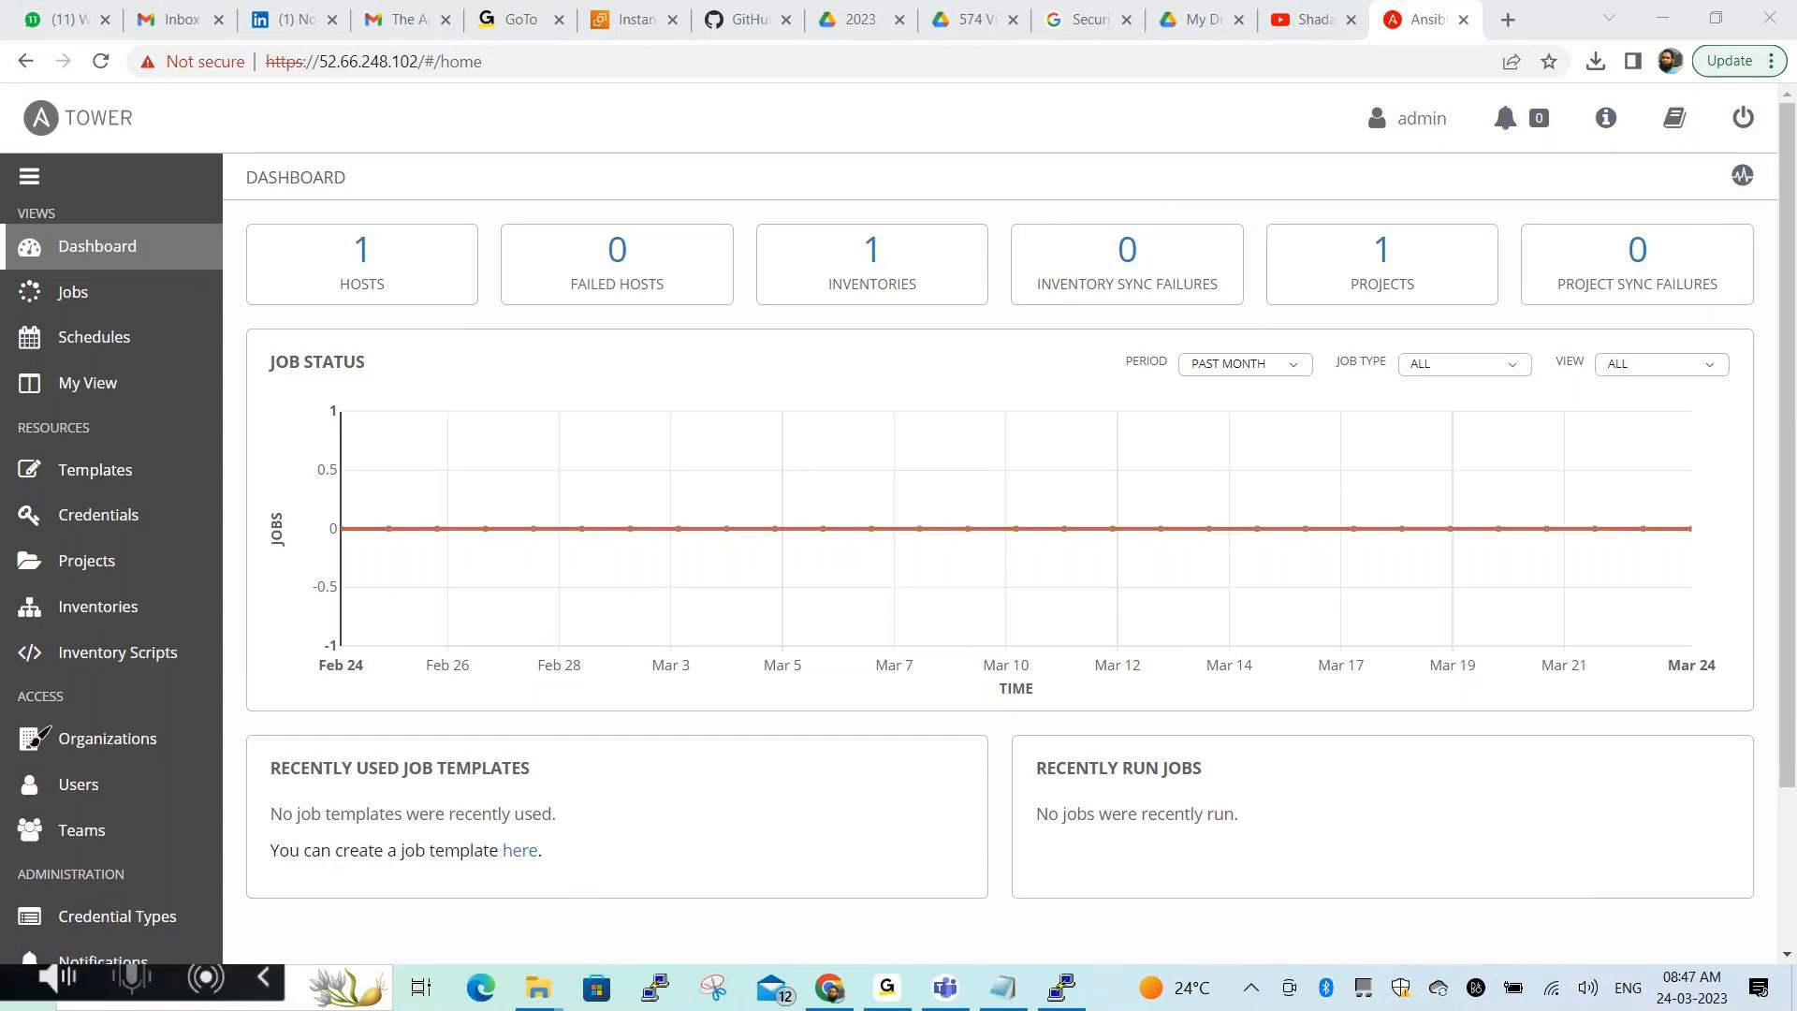
Mark the dashboard counts of 1 host, 1 inventory and 1 project, then go to Organizations
mouse_move(17, 712)
mouse_down()
mouse_move(33, 765)
mouse_move(184, 763)
mouse_move(94, 704)
mouse_move(28, 710)
mouse_up()
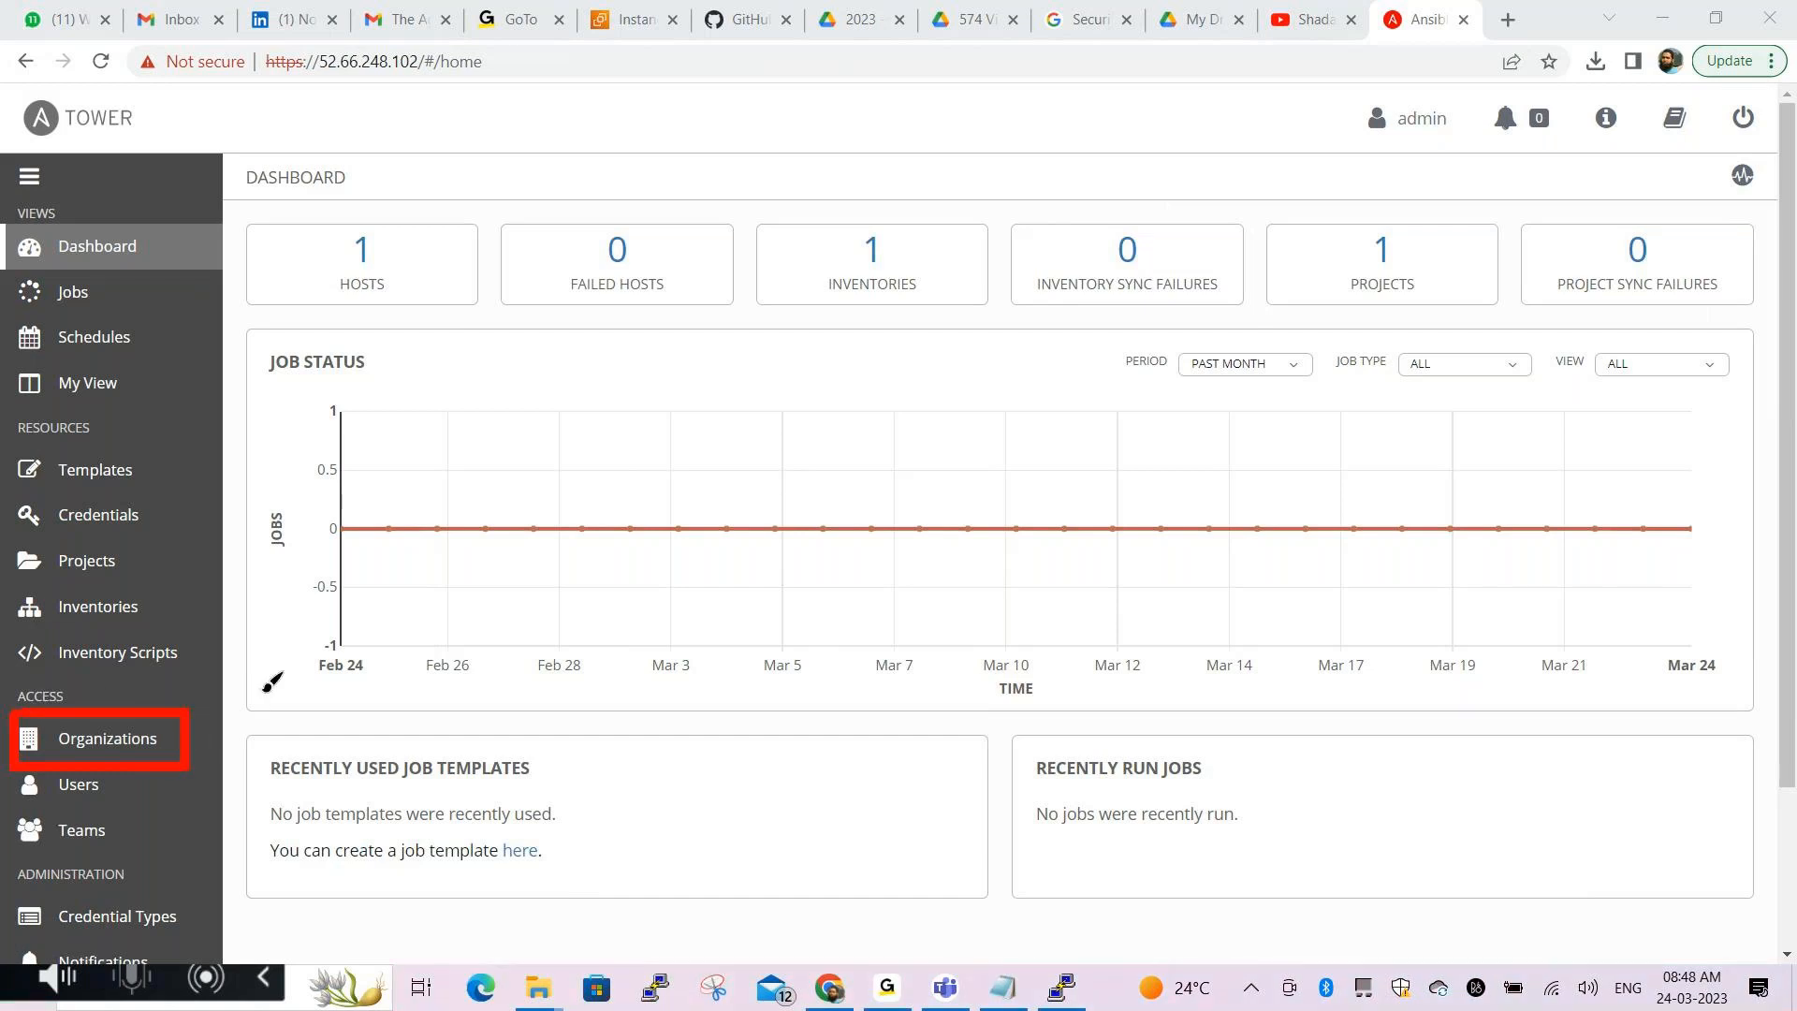
mouse_move(328, 219)
mouse_down()
mouse_move(330, 309)
mouse_move(410, 307)
mouse_move(408, 200)
mouse_move(331, 213)
mouse_up()
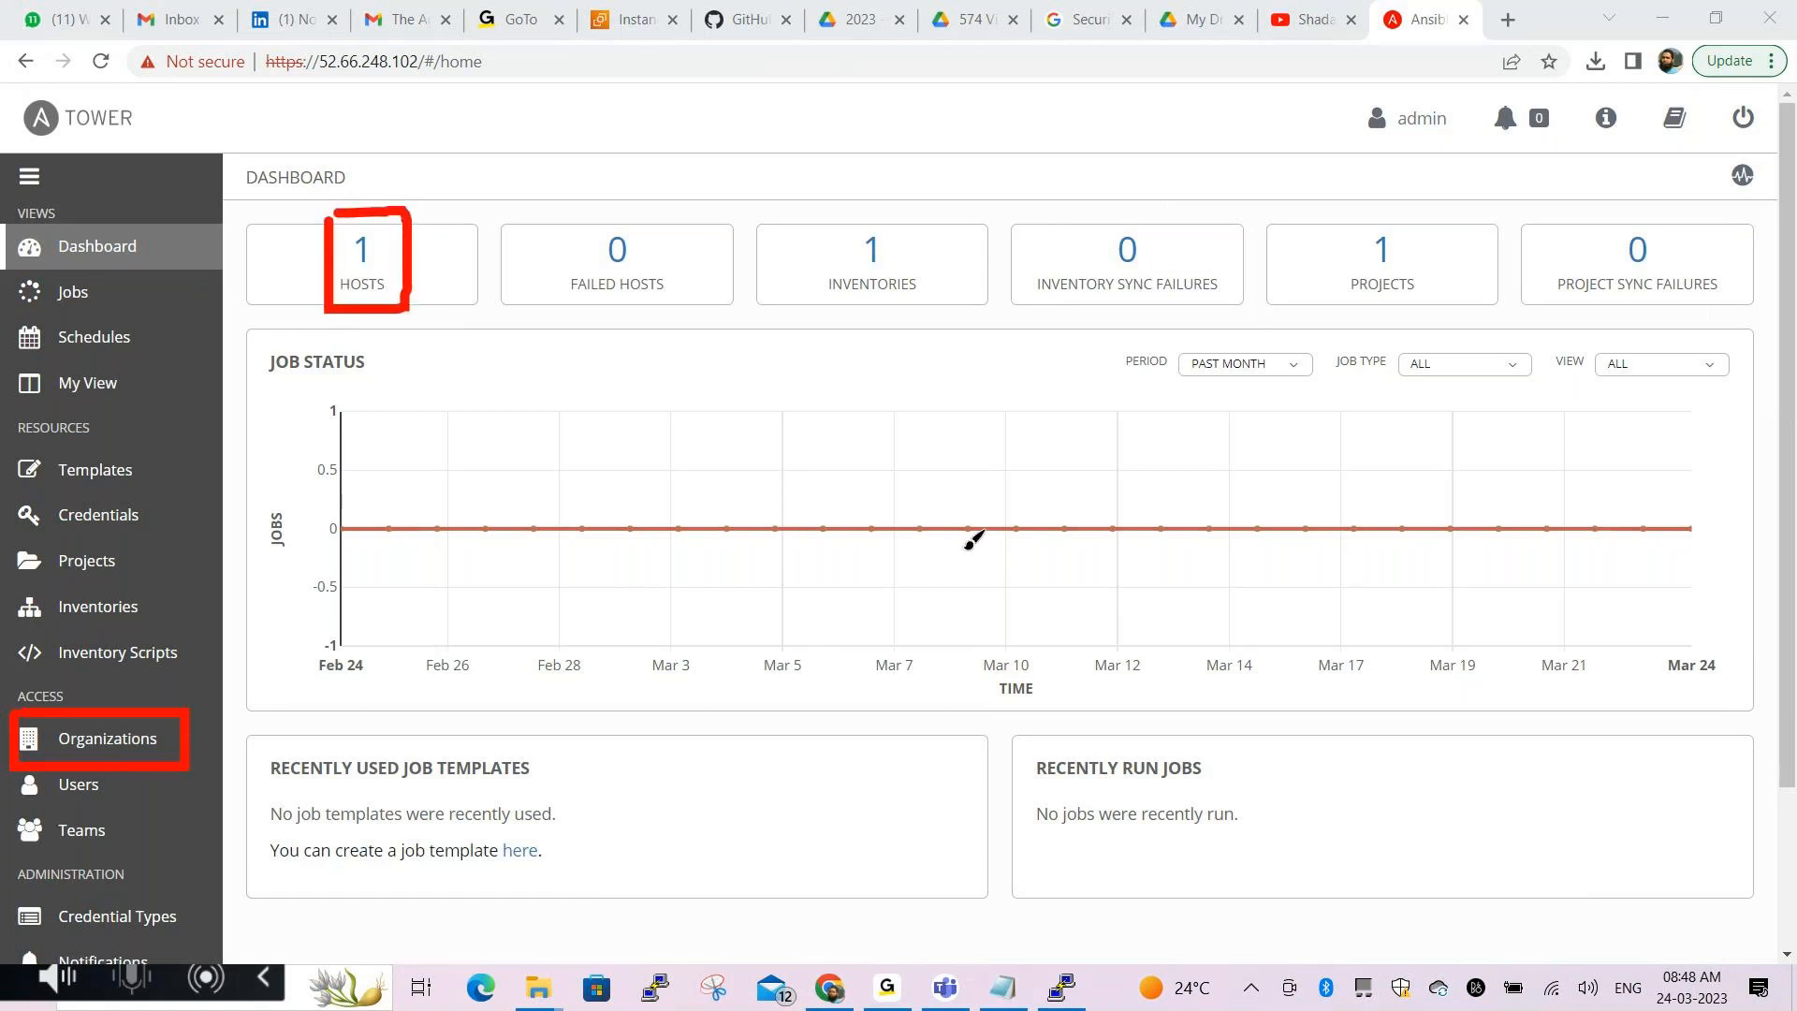
mouse_move(812, 213)
mouse_down()
mouse_move(913, 313)
mouse_move(945, 300)
mouse_move(941, 229)
mouse_move(842, 229)
mouse_up()
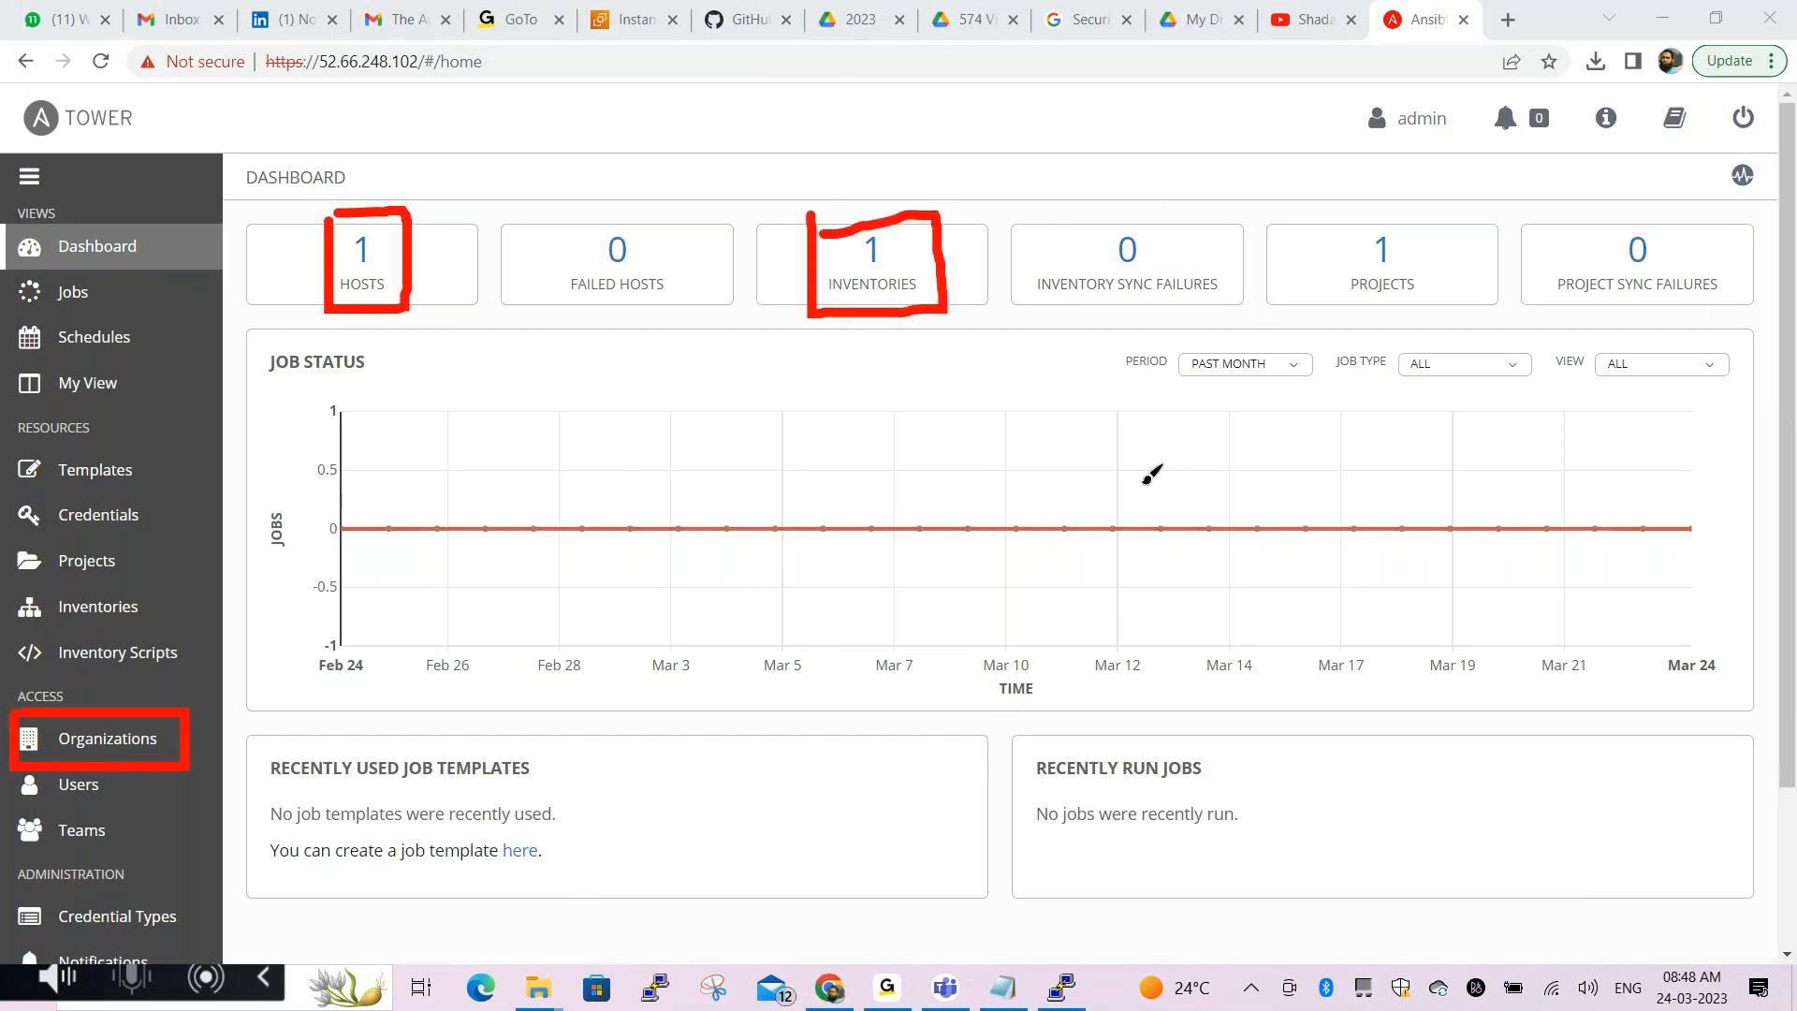
mouse_move(1339, 222)
mouse_down()
mouse_move(1433, 304)
mouse_move(1441, 225)
mouse_move(1348, 224)
mouse_up()
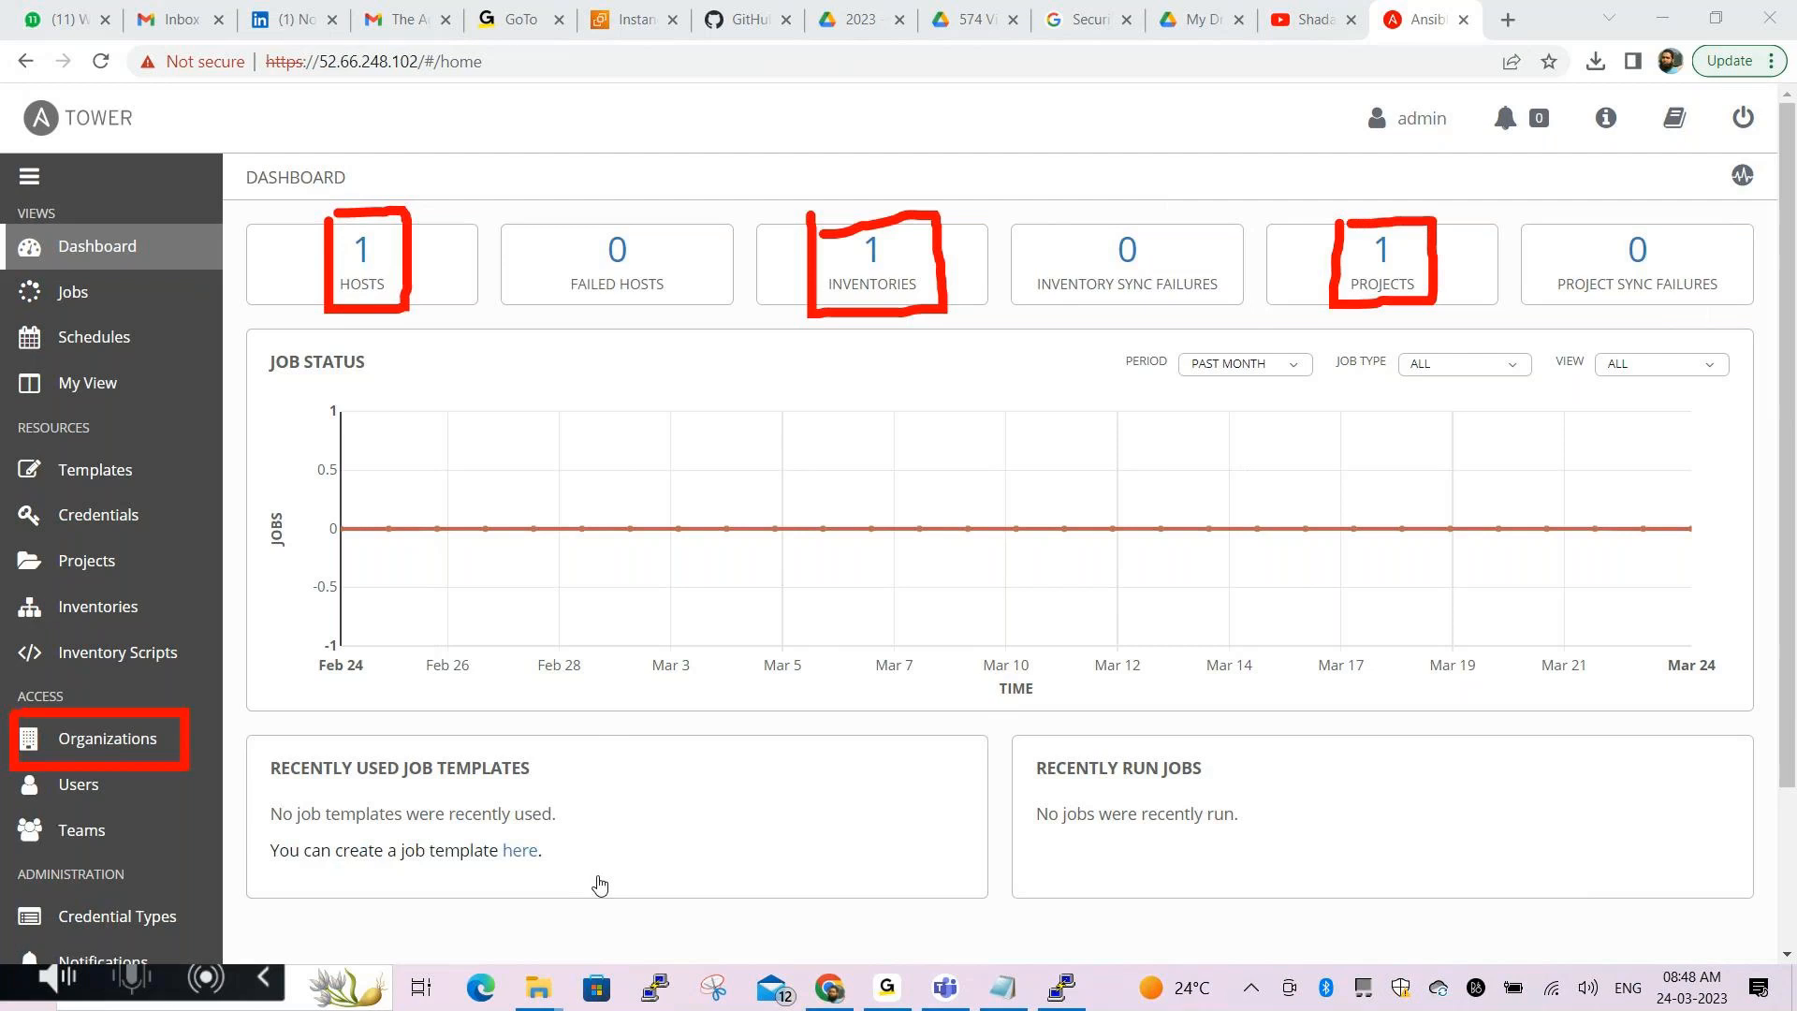
key(Escape)
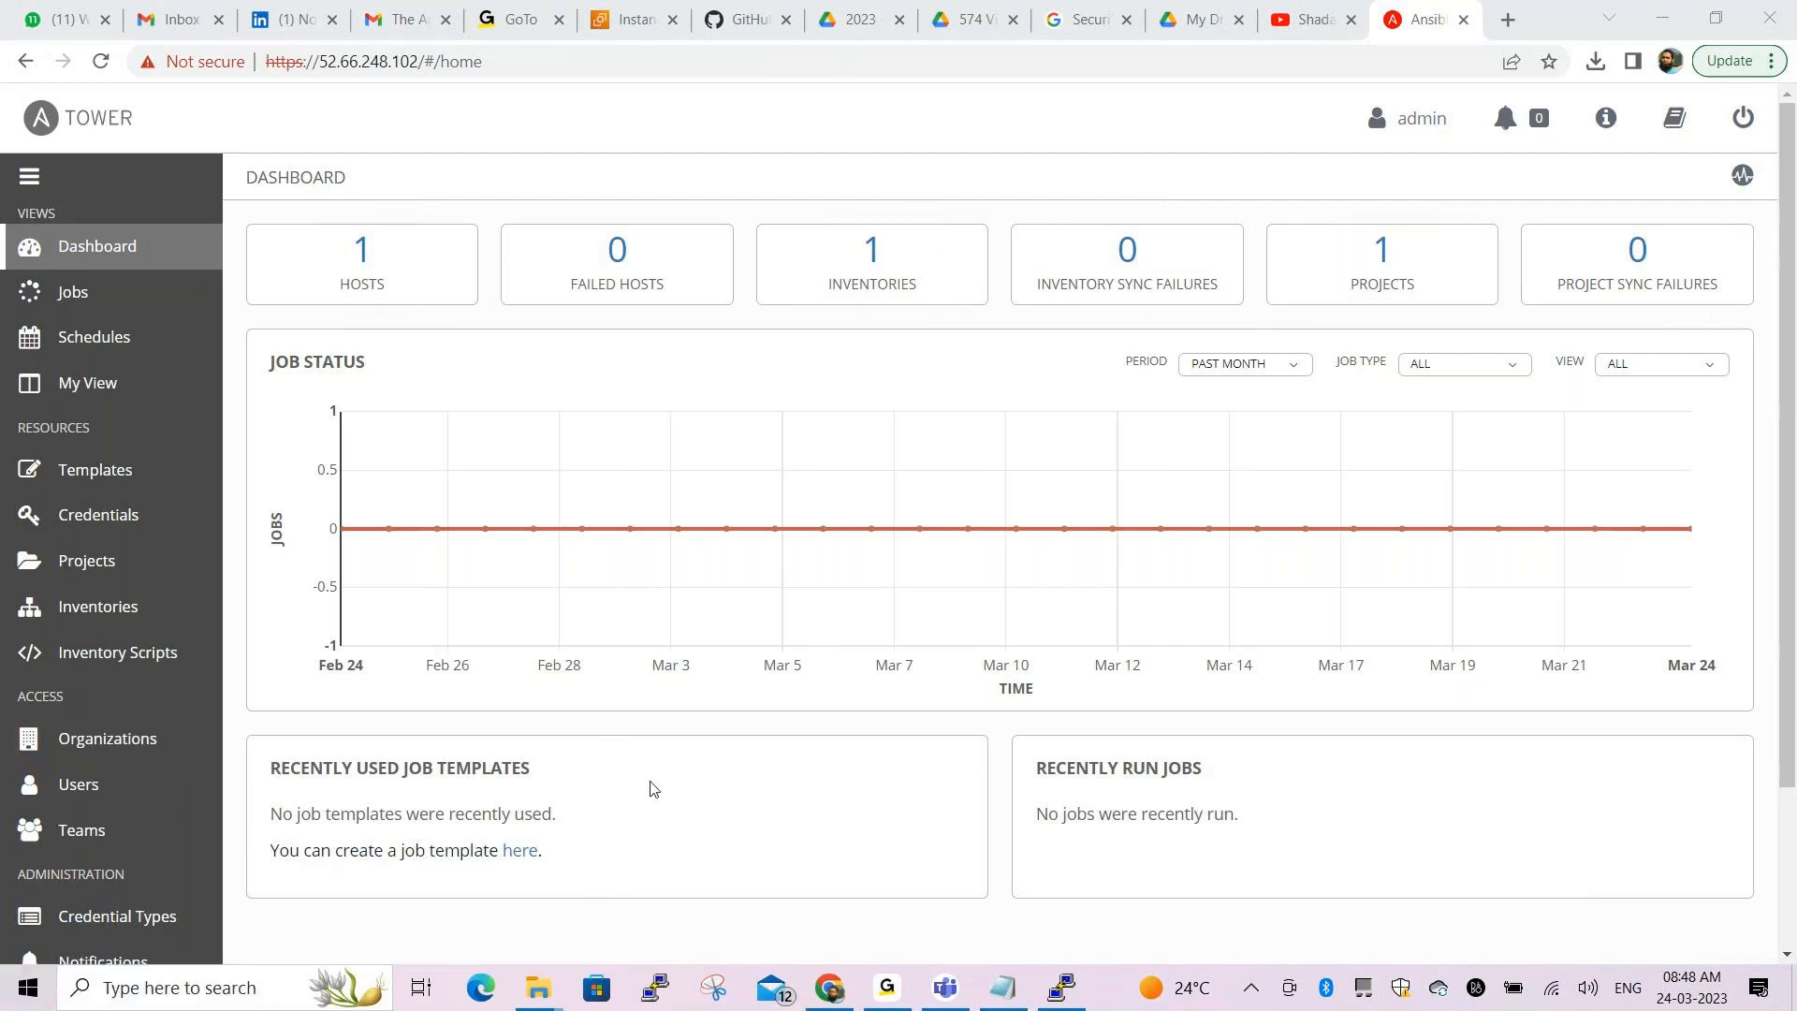
scroll(187, 711, down, 3)
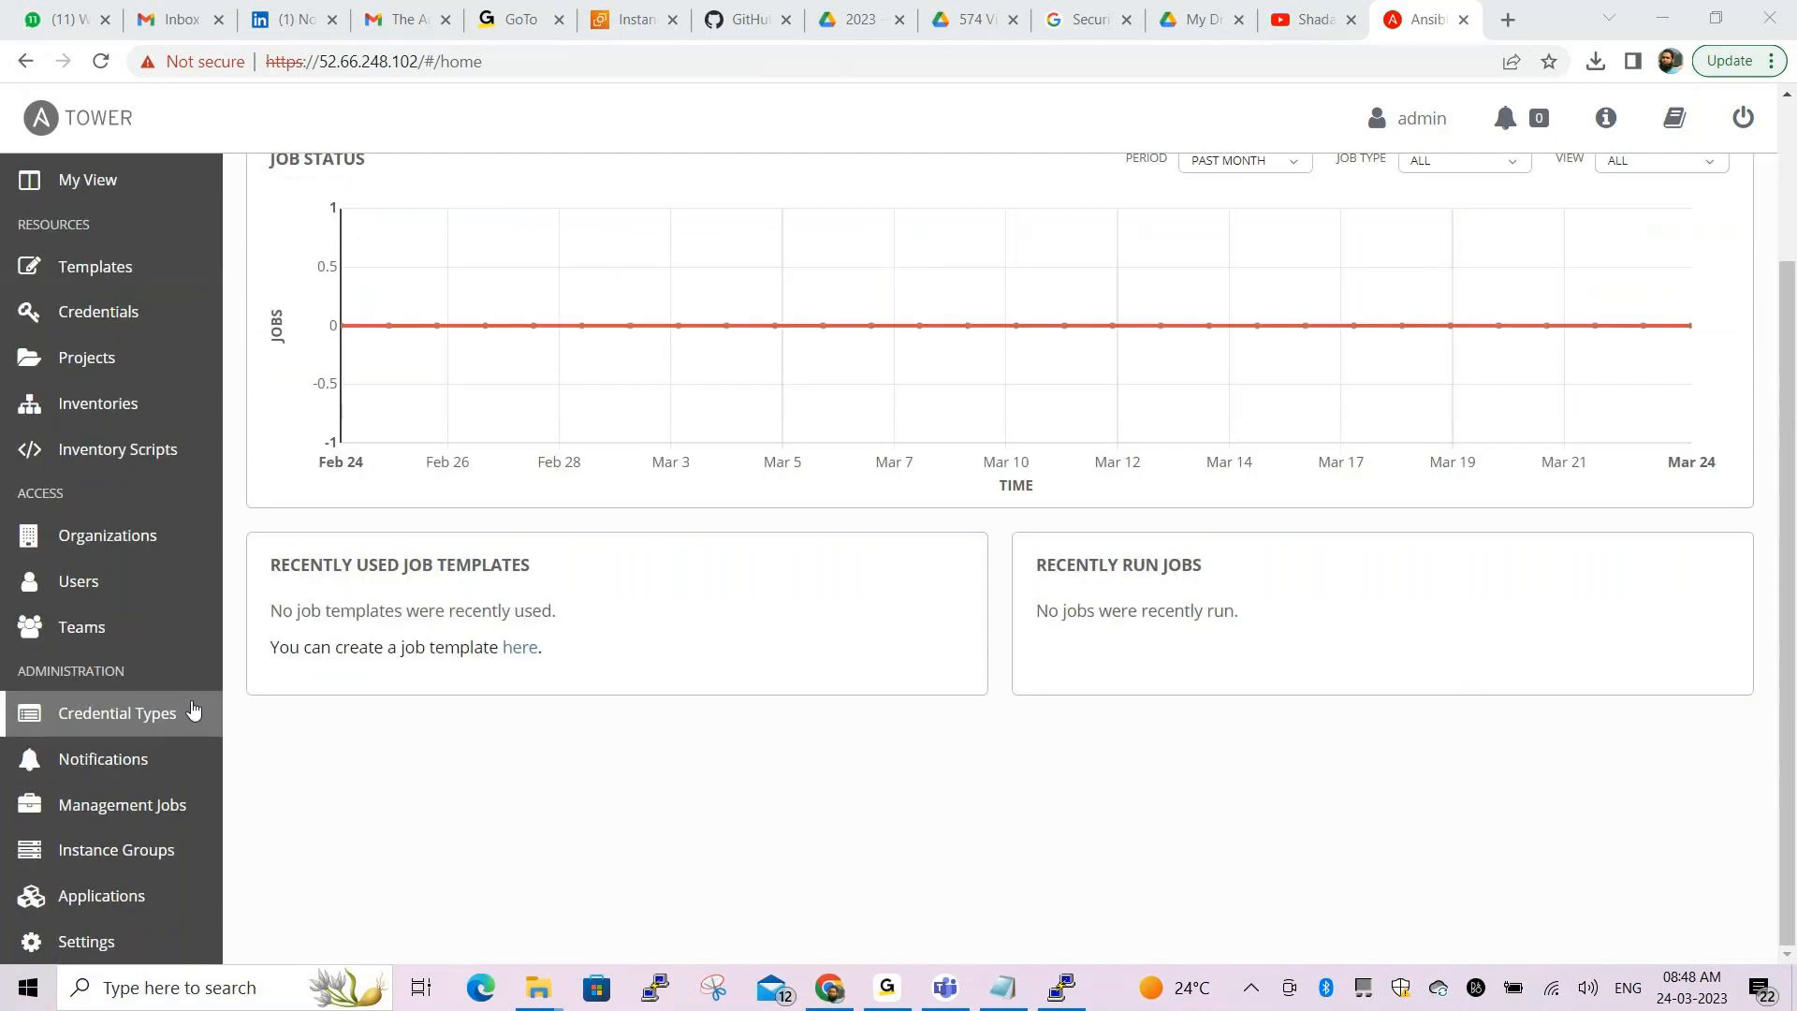
click(123, 556)
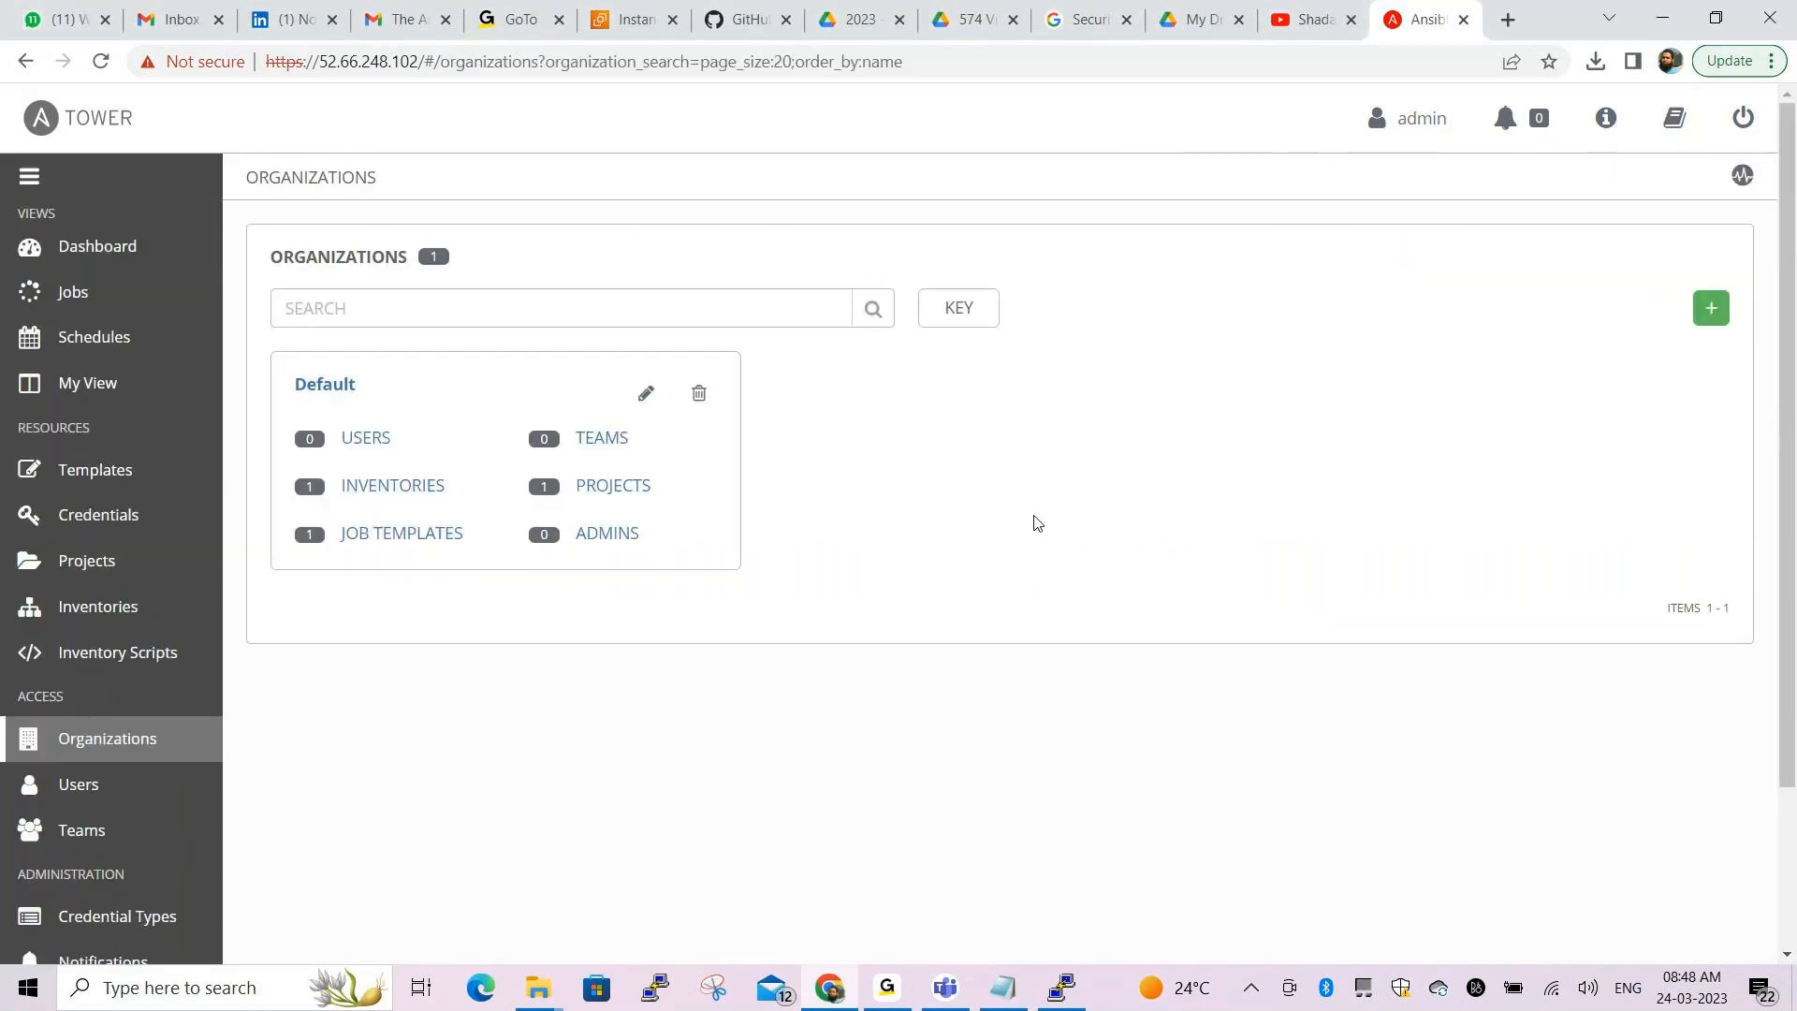
click(589, 883)
click(605, 790)
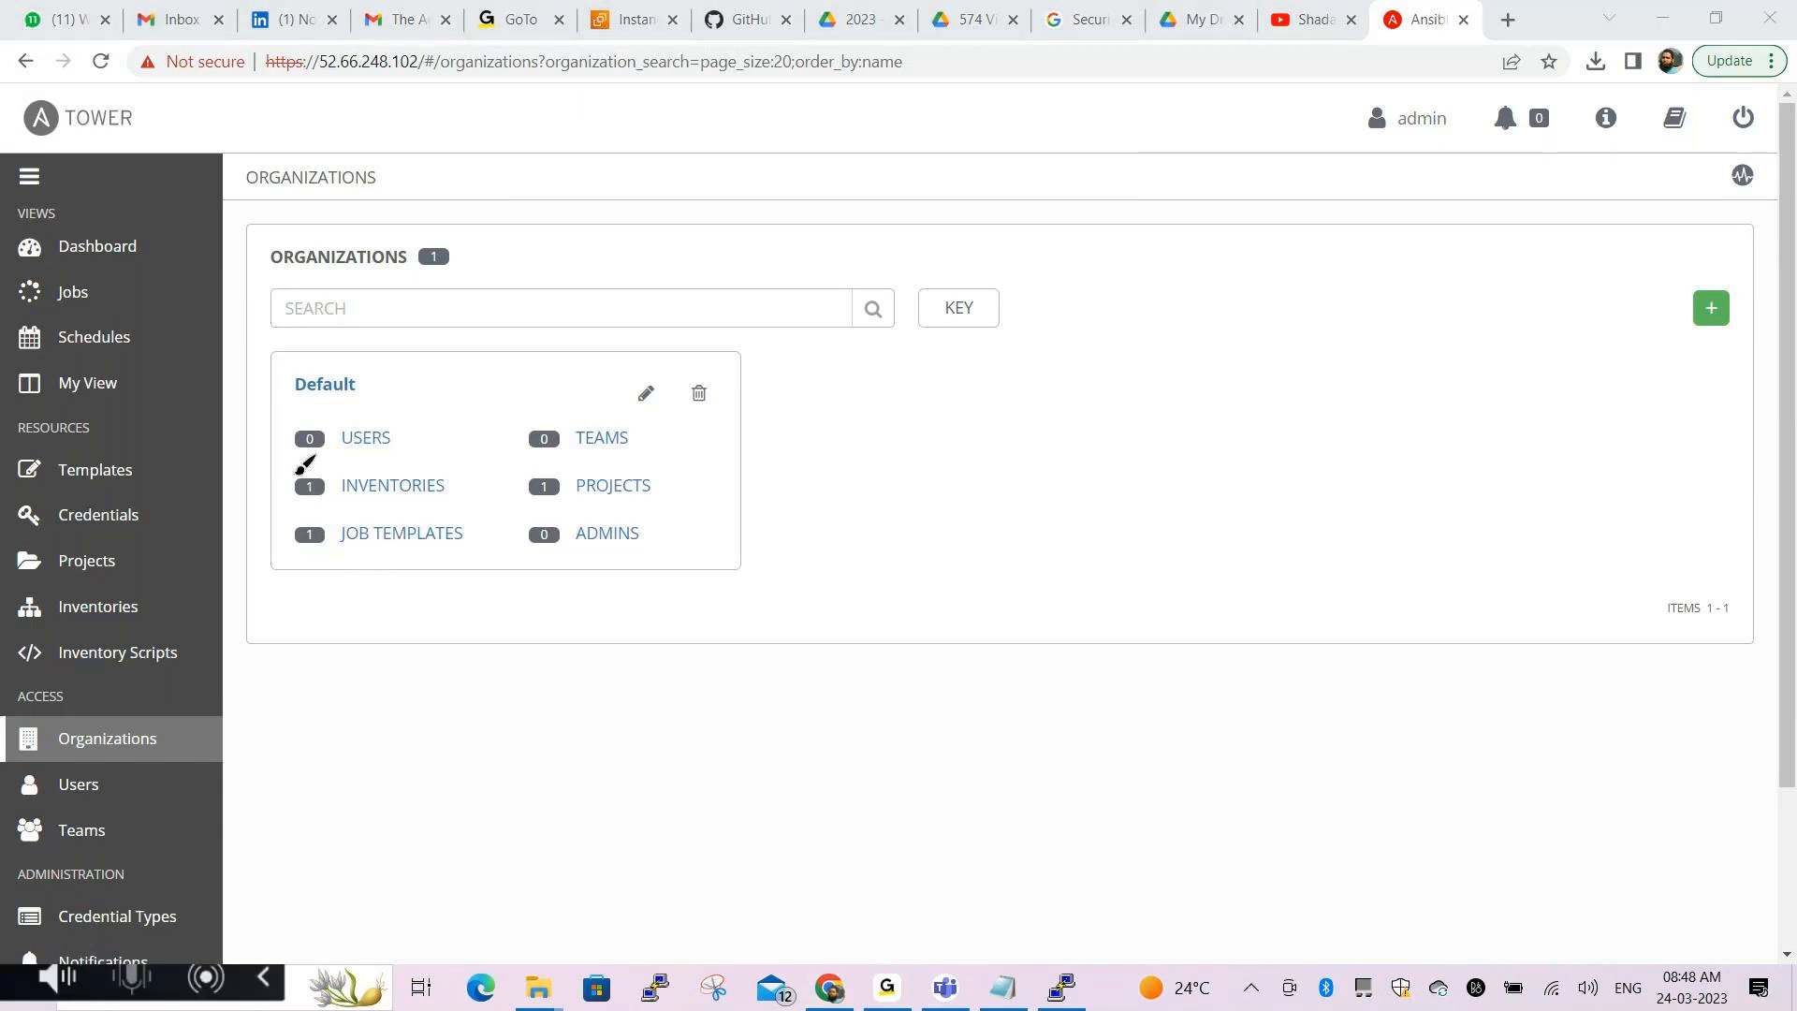
mouse_move(347, 457)
mouse_down()
mouse_move(398, 458)
mouse_move(412, 565)
mouse_up()
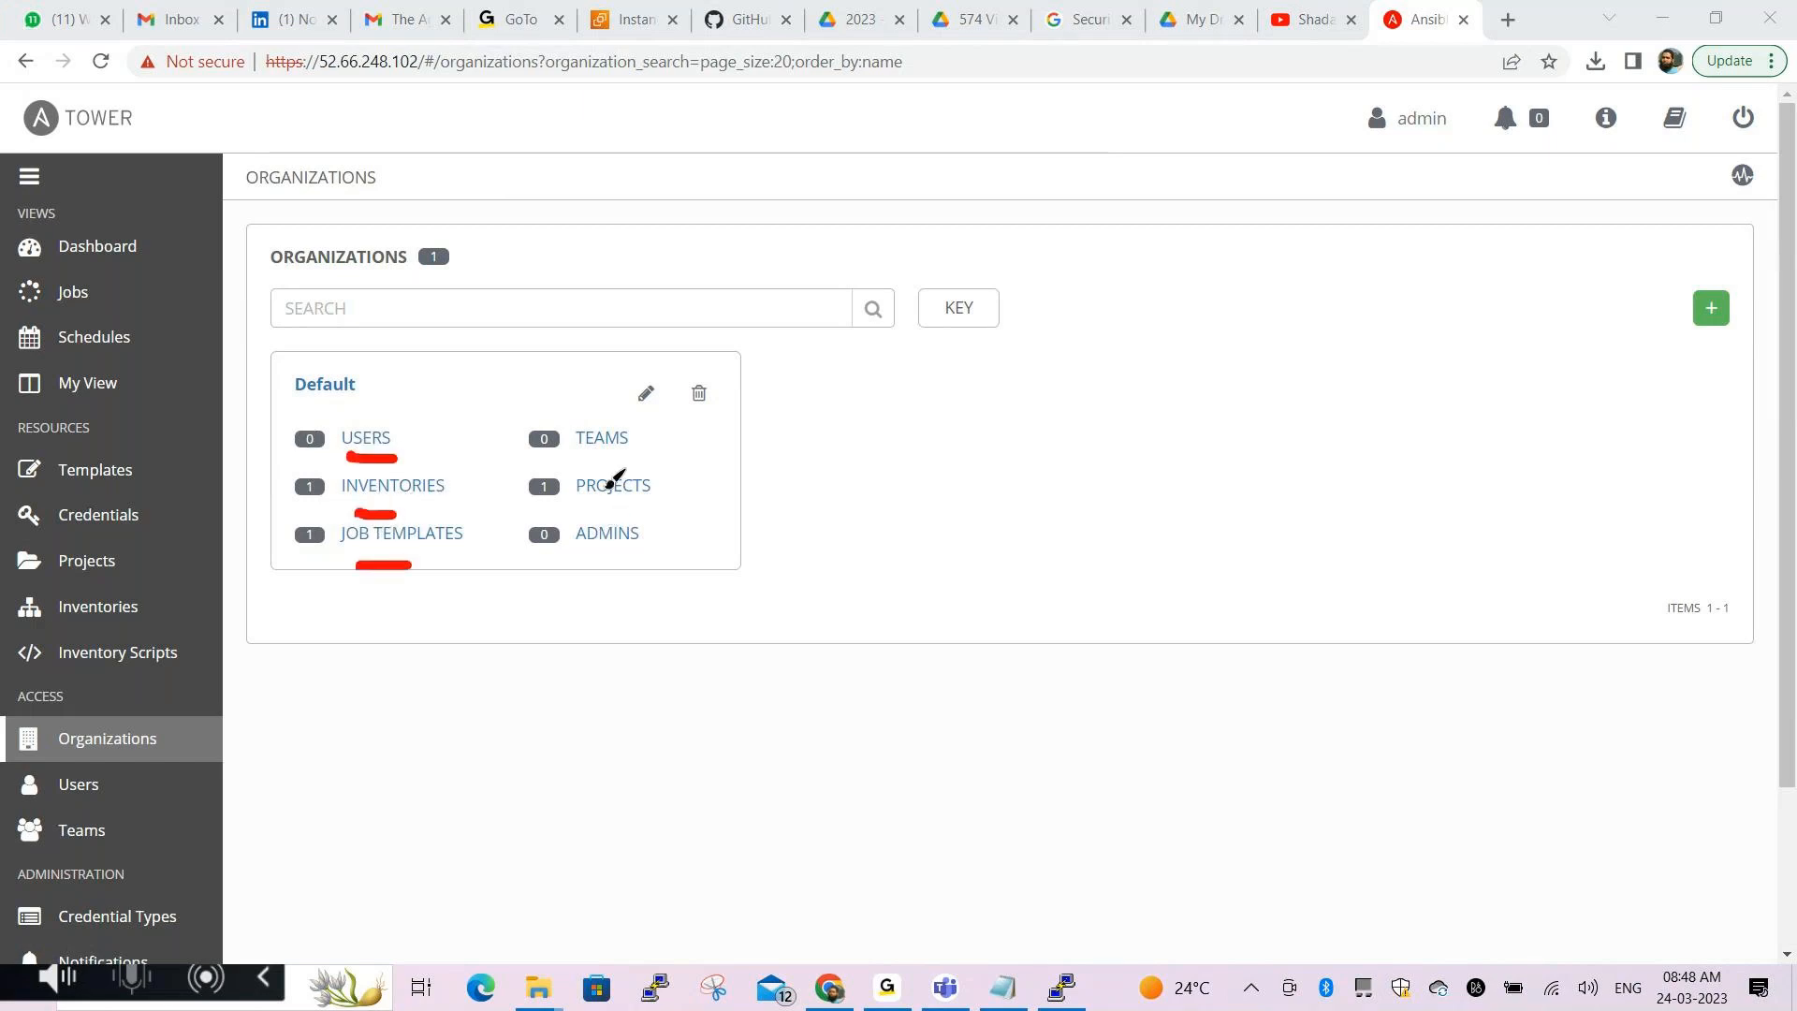
mouse_move(590, 462)
mouse_down()
mouse_move(638, 462)
mouse_move(629, 564)
mouse_up()
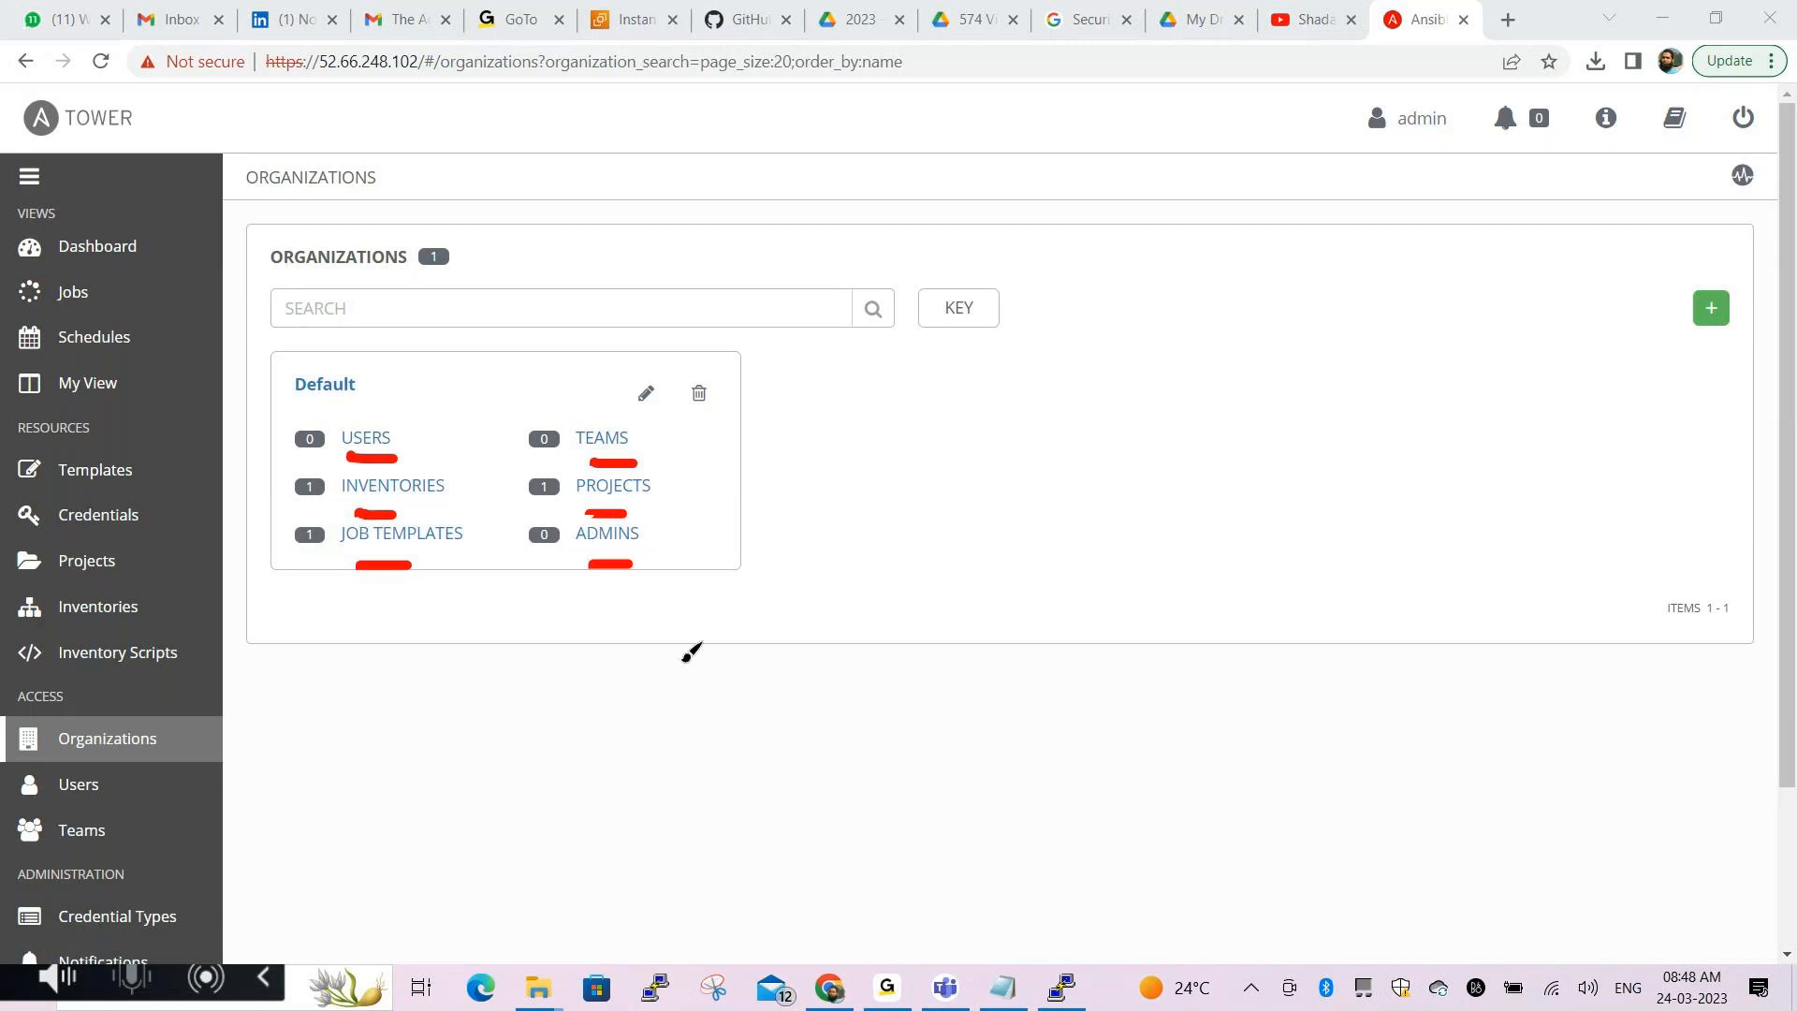
click(591, 878)
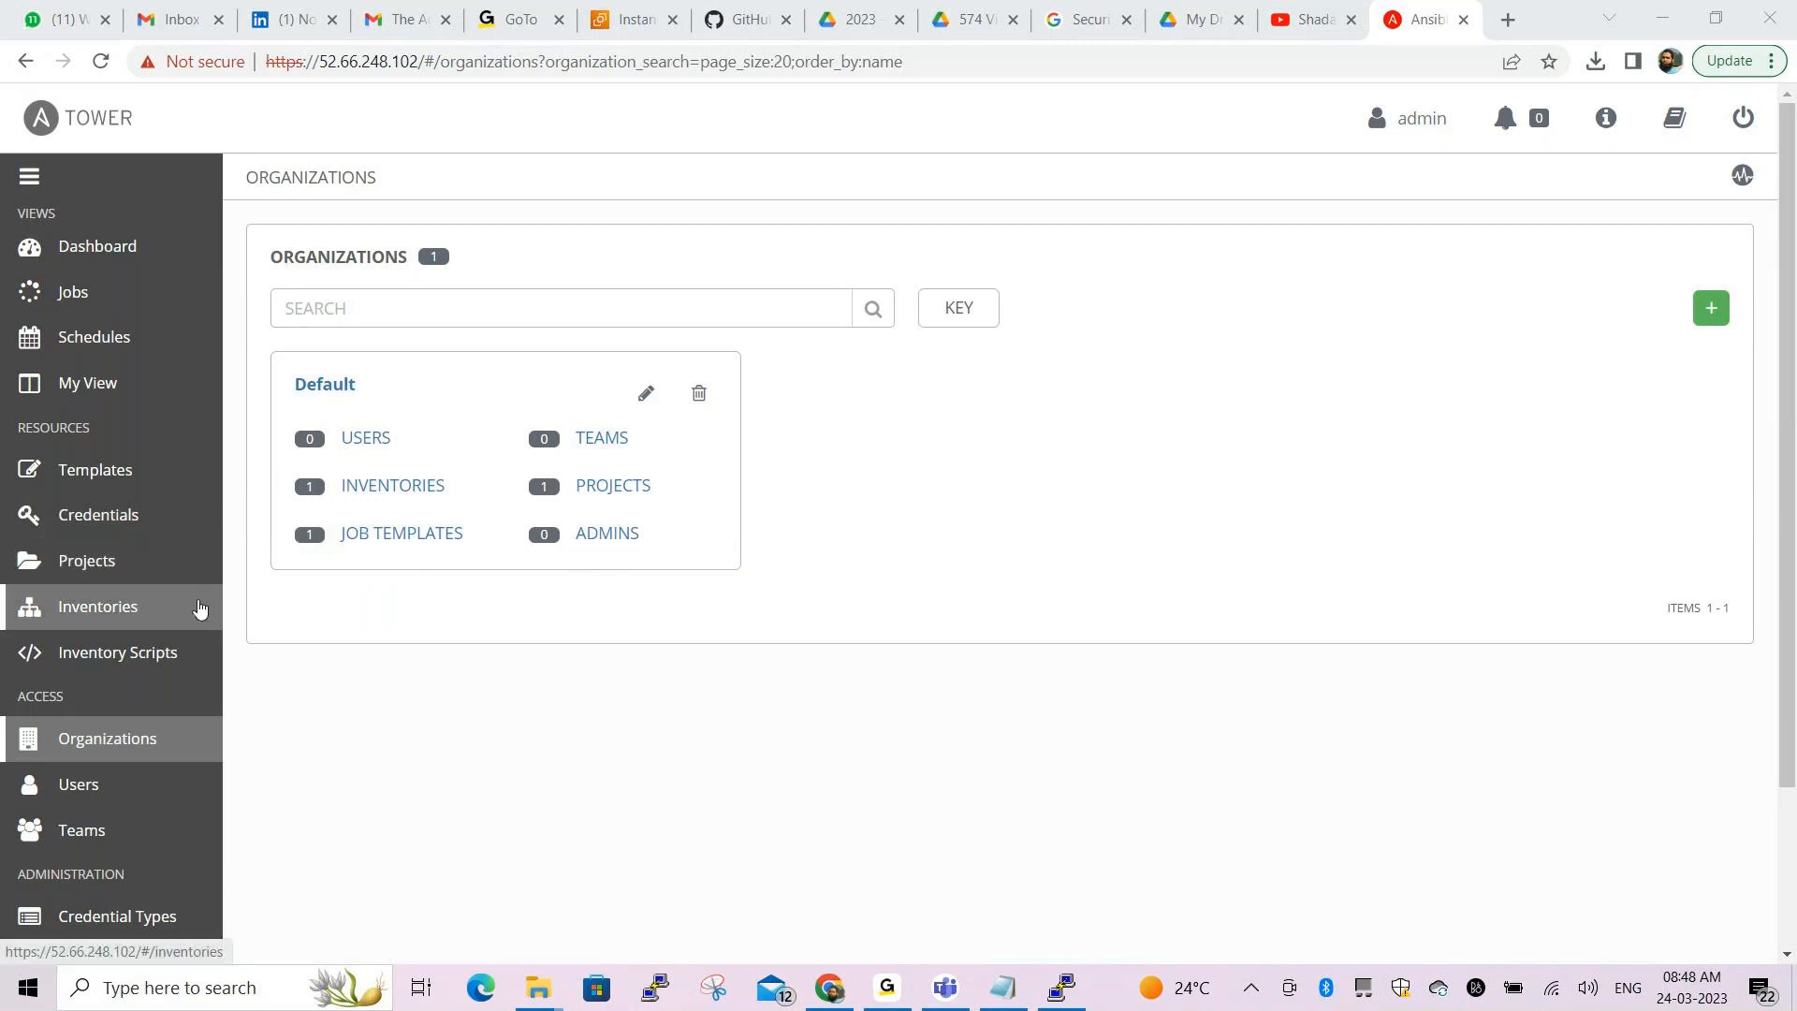
Review Demo Inventory in the Inventories list, then move on to the empty Jobs list
click(106, 610)
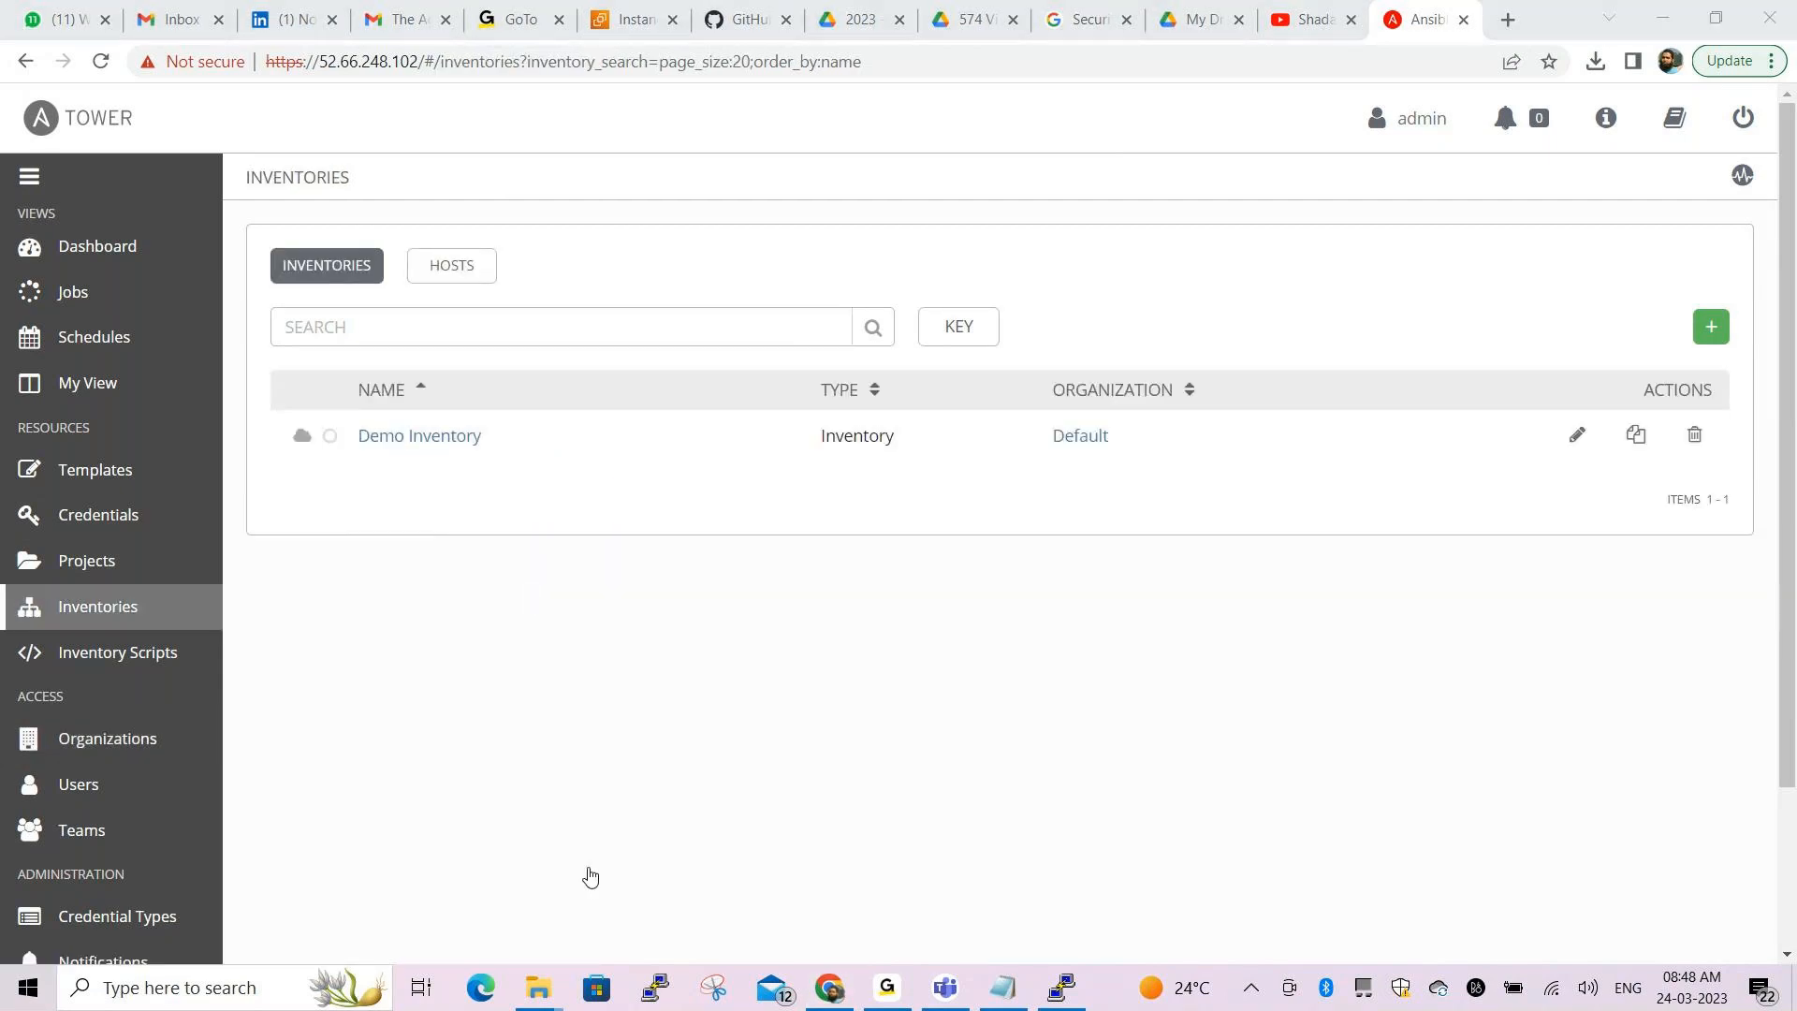
mouse_move(288, 371)
mouse_down()
mouse_move(289, 393)
mouse_move(495, 472)
mouse_up()
mouse_move(506, 409)
mouse_down()
mouse_move(497, 369)
mouse_move(450, 353)
mouse_move(292, 371)
mouse_up()
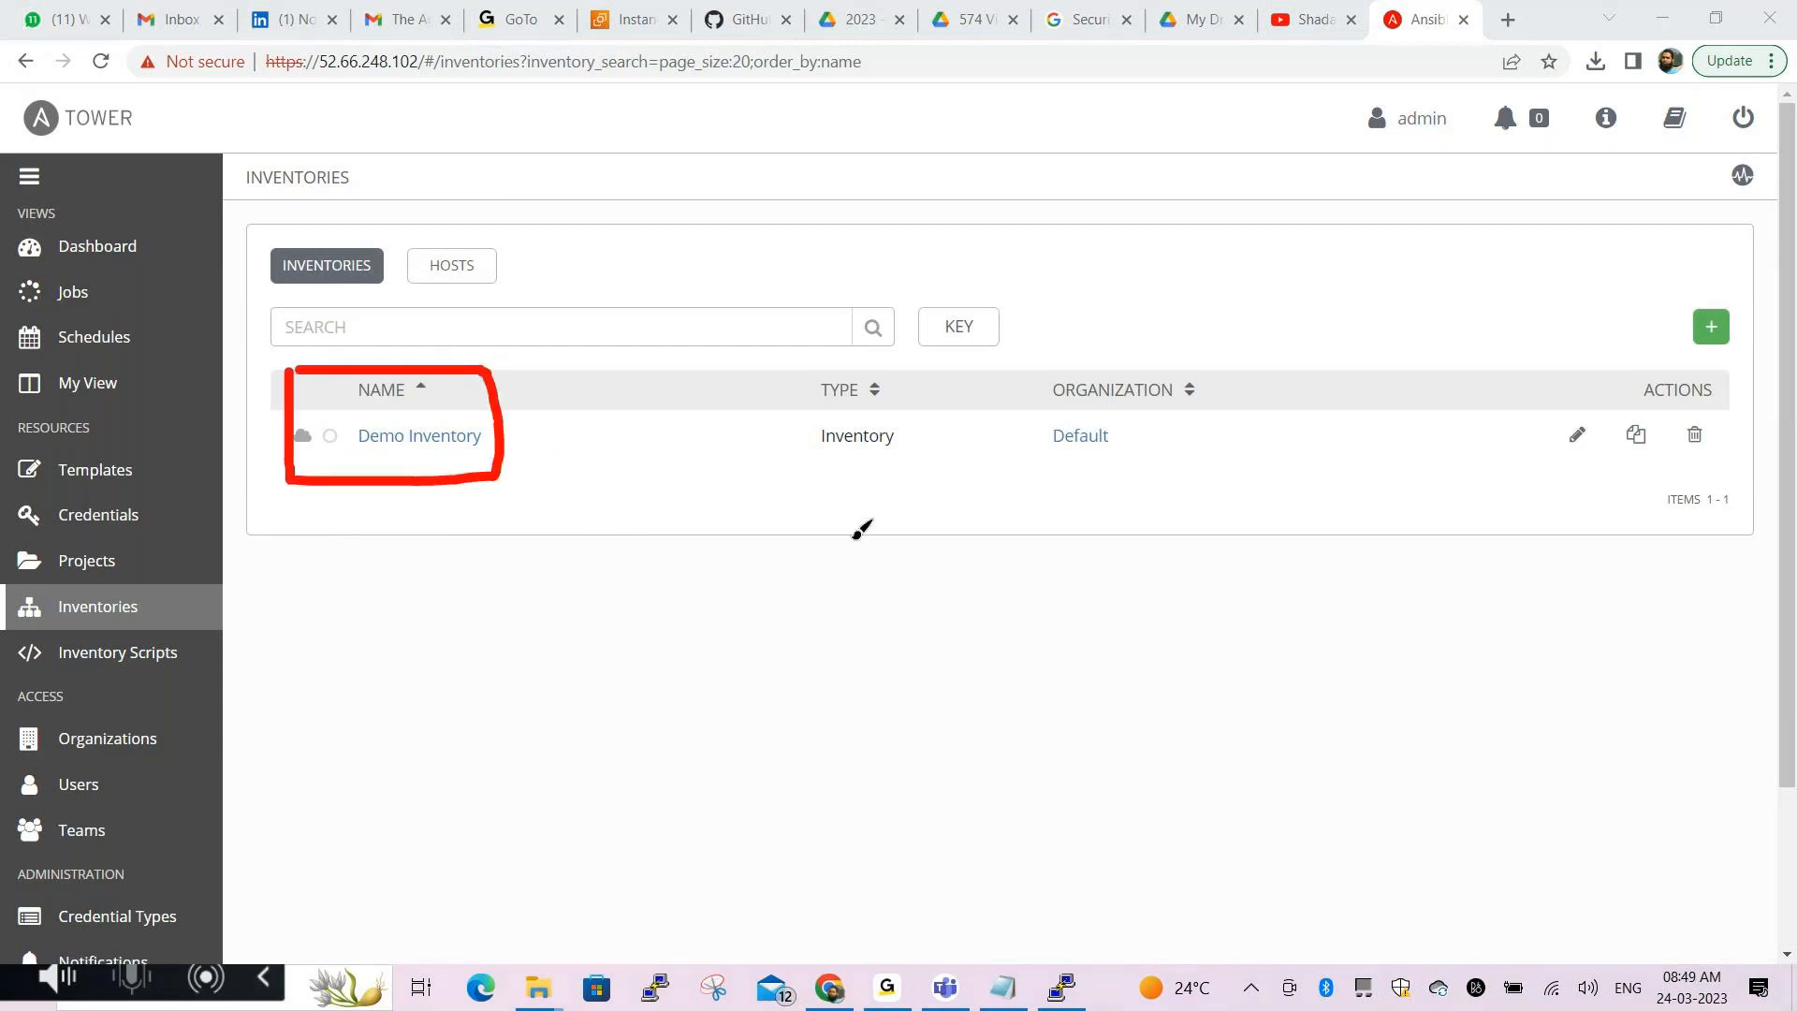
mouse_move(1032, 357)
mouse_down()
mouse_move(1029, 460)
mouse_move(1136, 357)
mouse_move(1031, 357)
mouse_up()
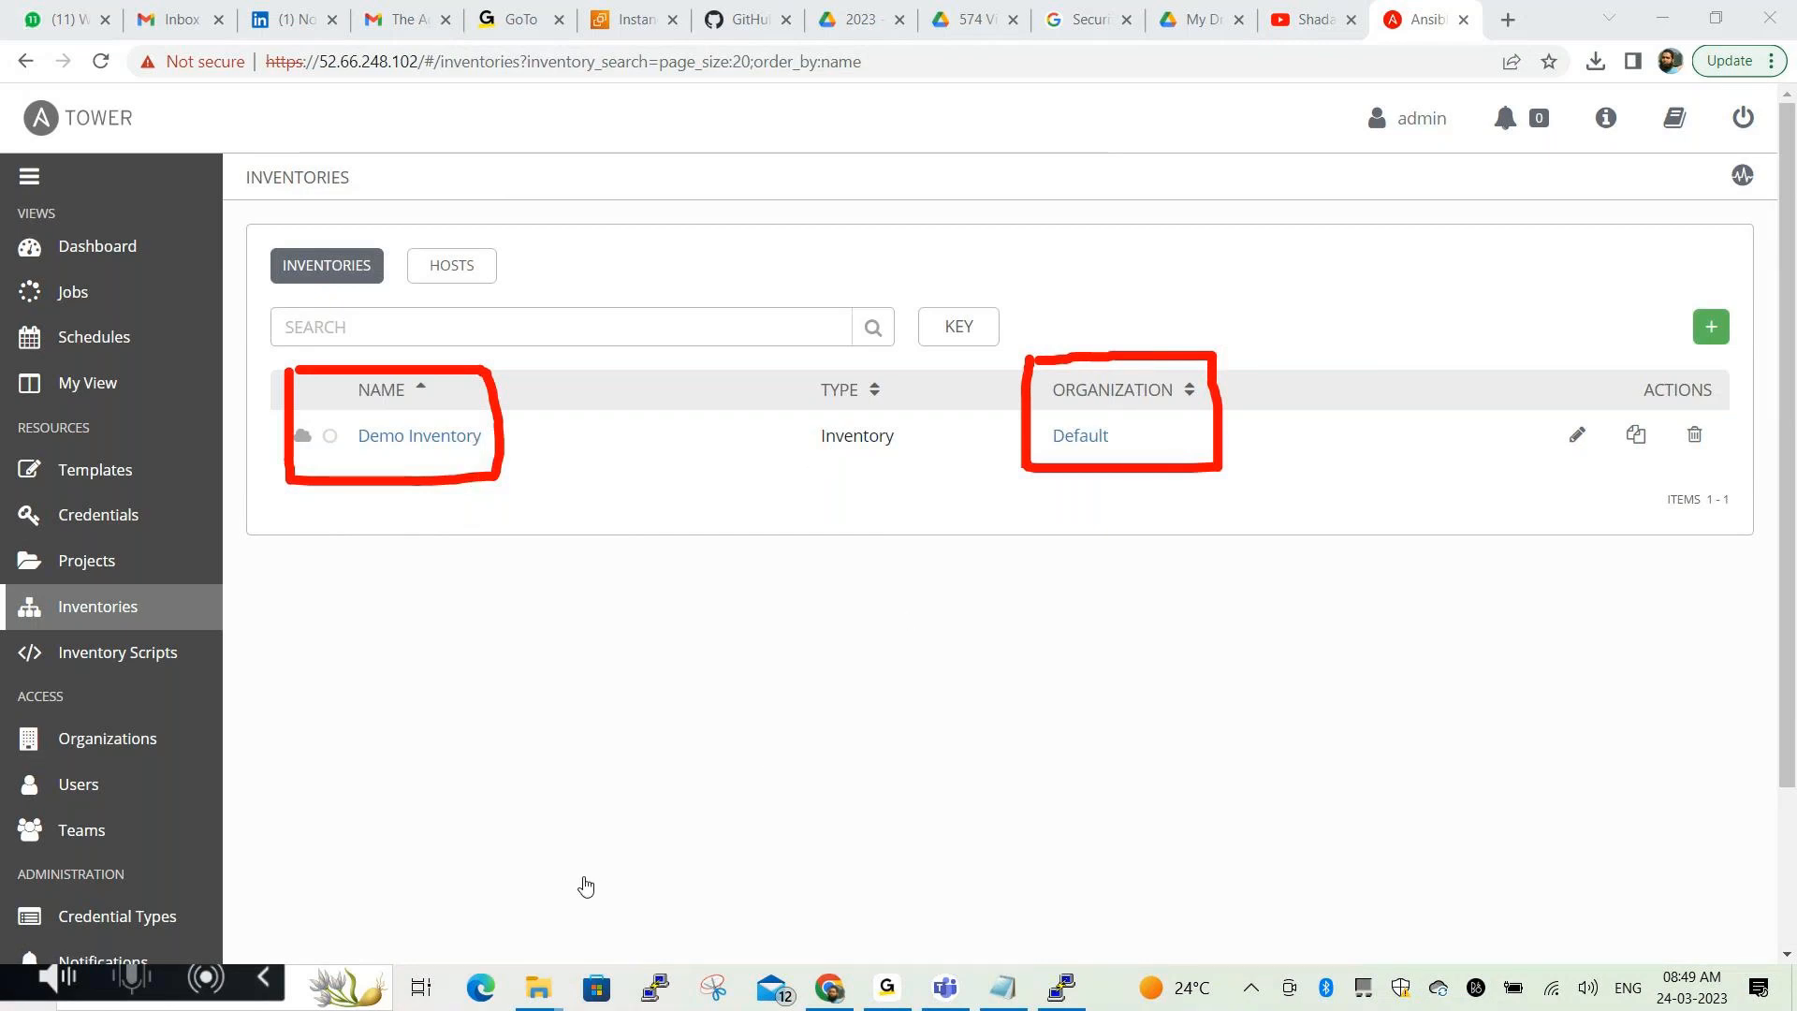
key(Escape)
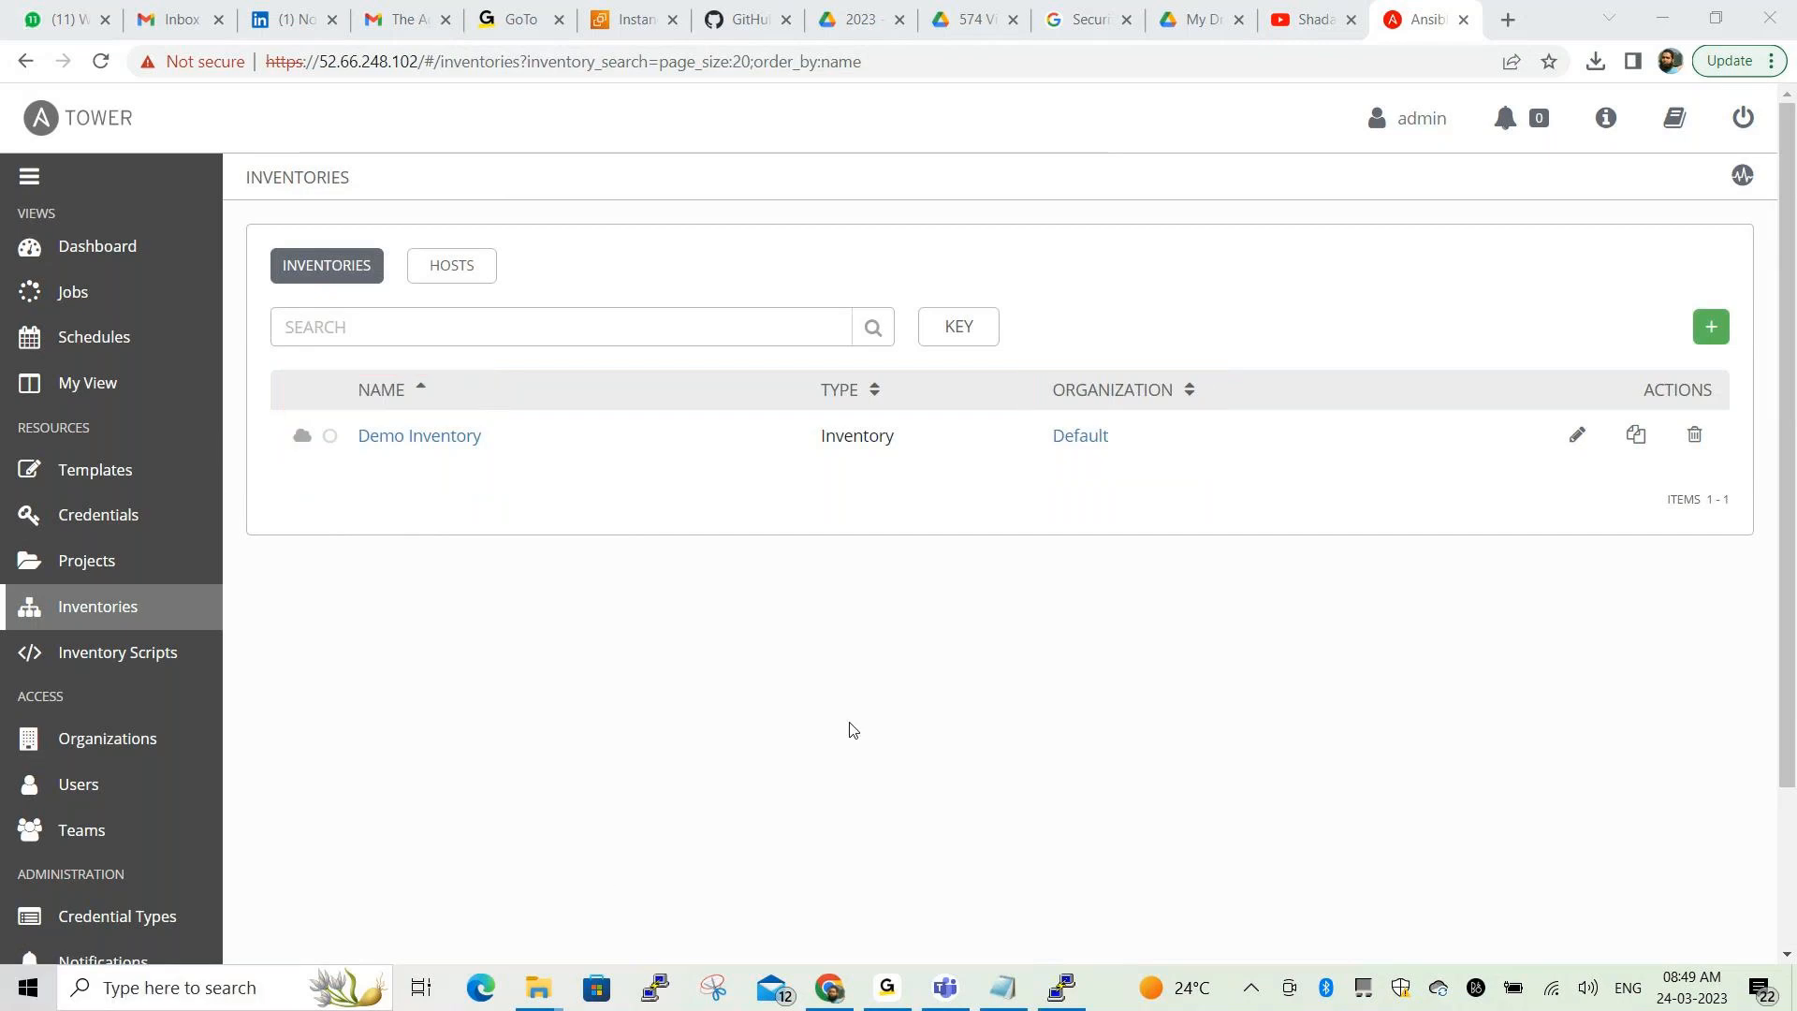
click(103, 297)
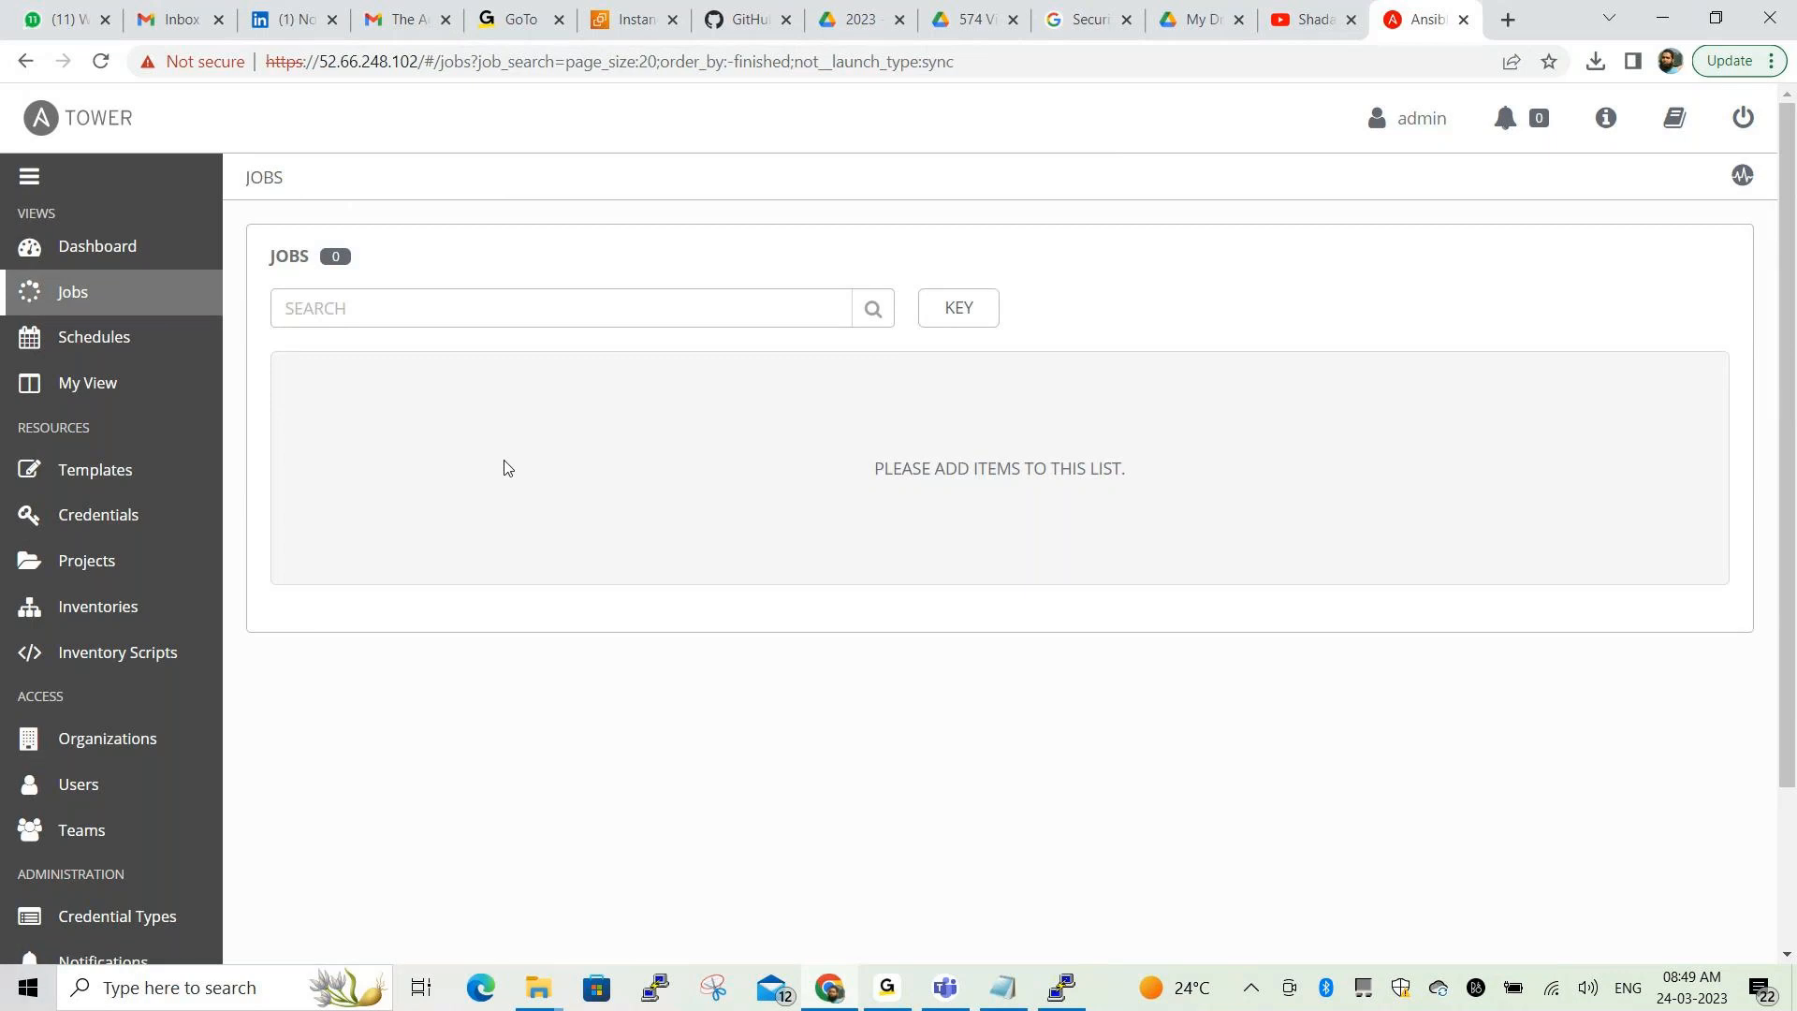
Open Templates and mark the single Demo Job Template entry
click(122, 479)
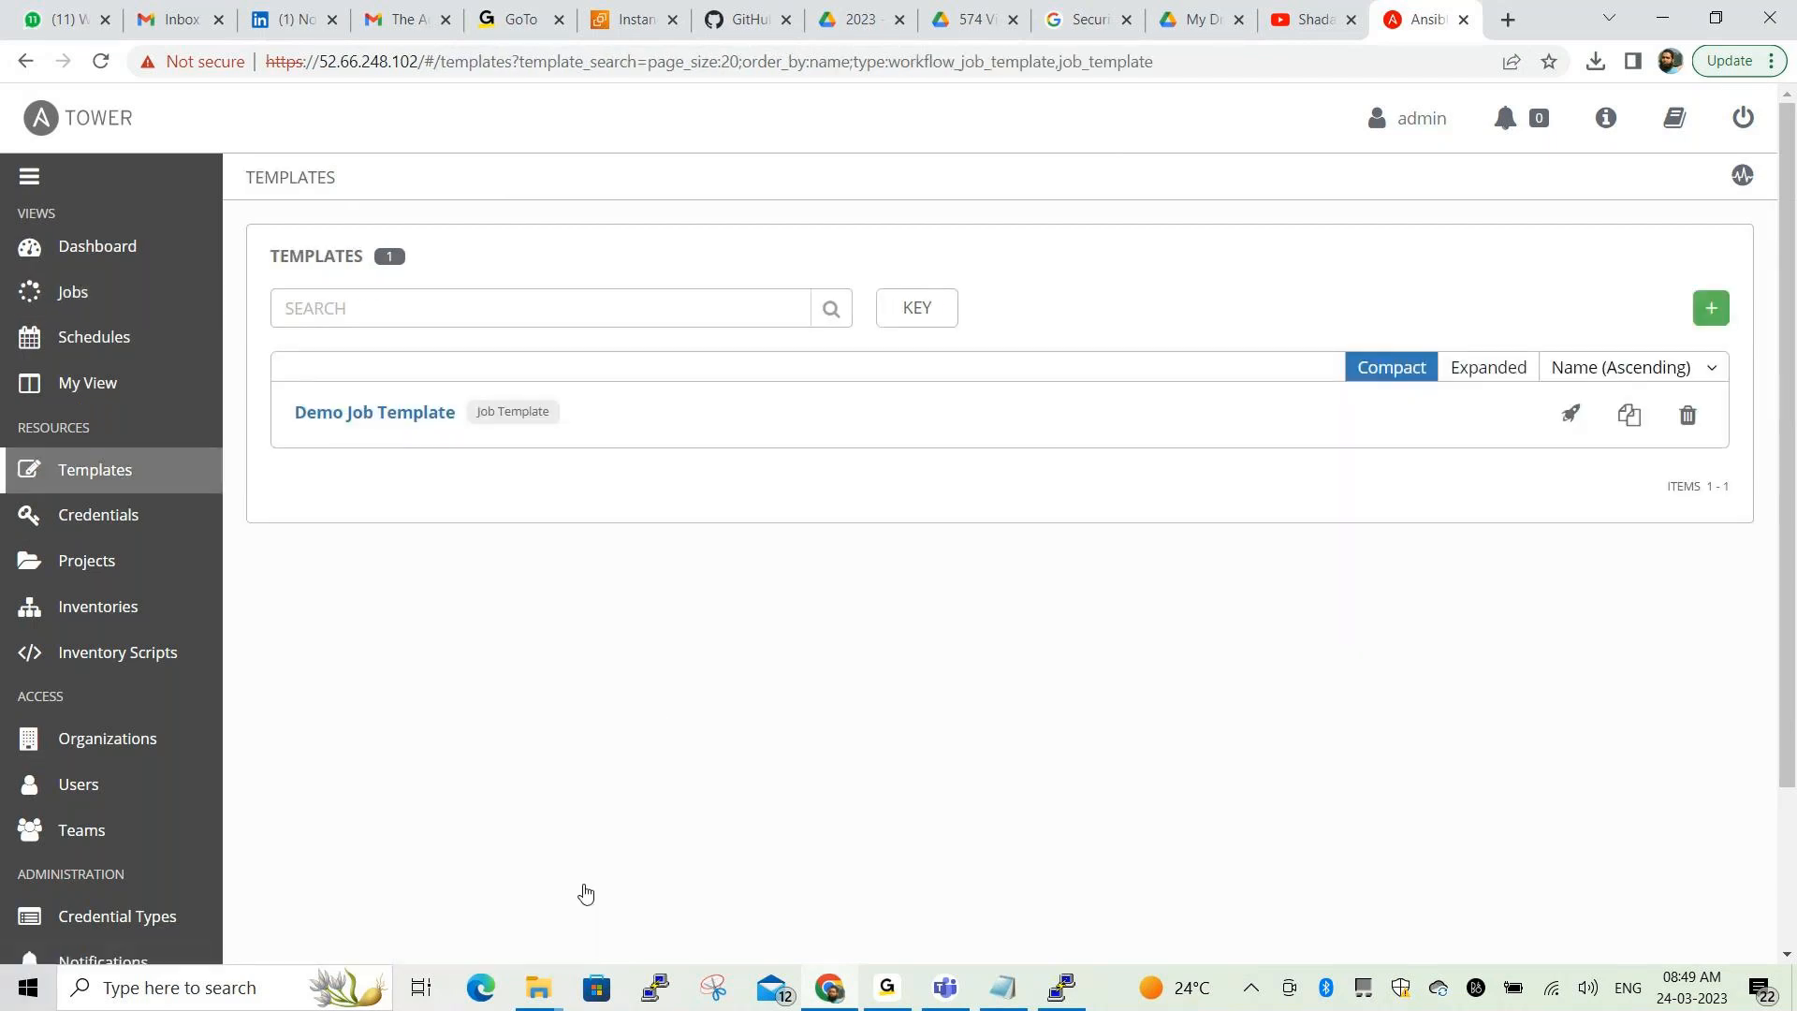
mouse_move(279, 370)
mouse_down()
mouse_move(284, 455)
mouse_move(560, 447)
mouse_move(571, 360)
mouse_move(293, 371)
mouse_up()
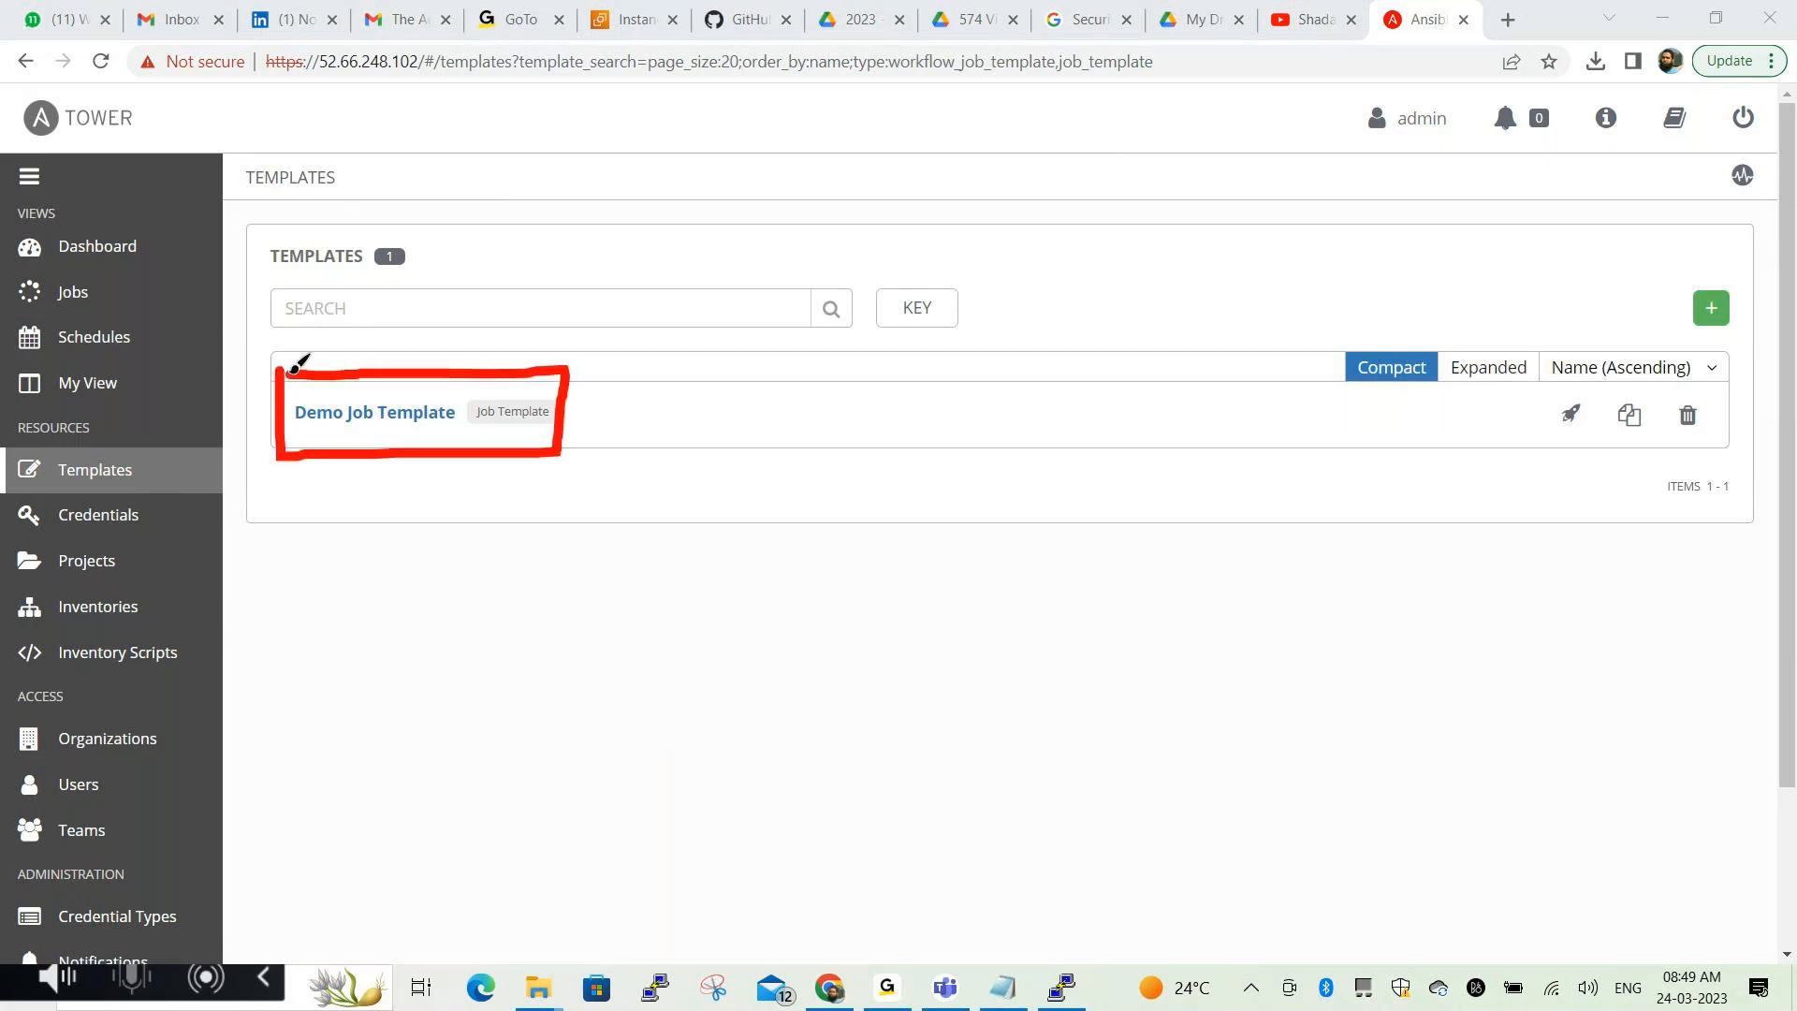
click(589, 883)
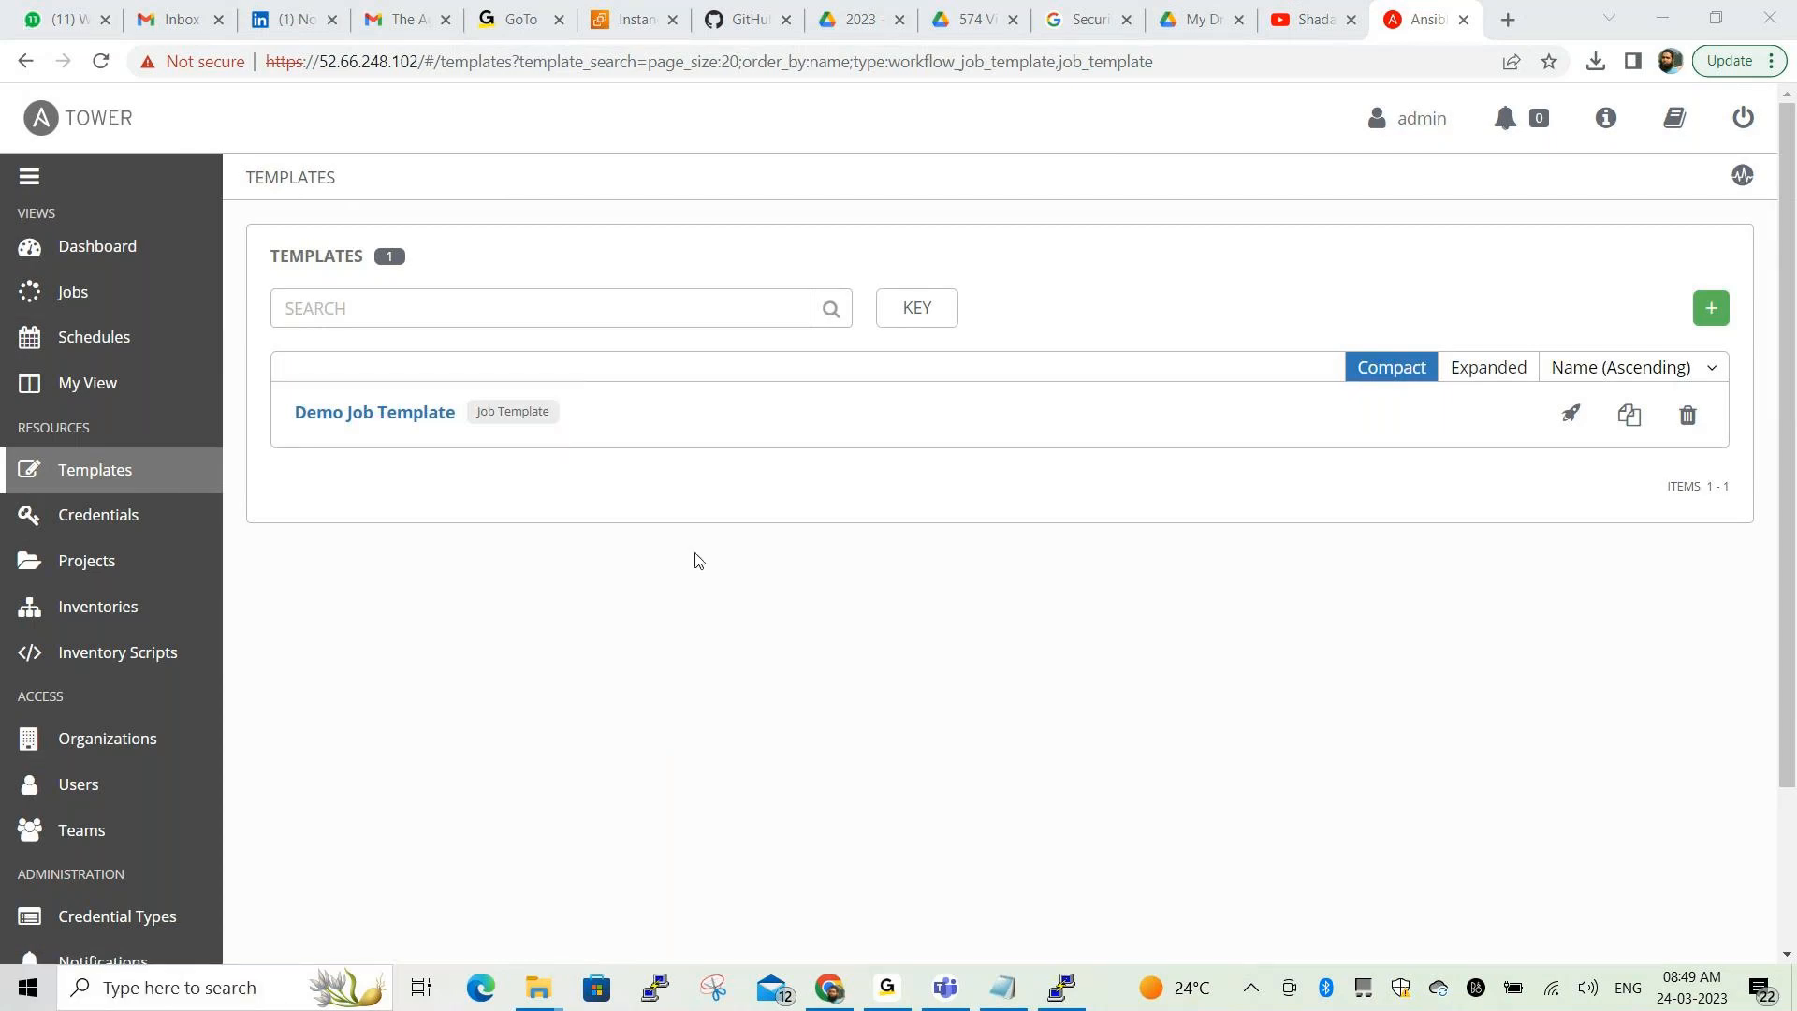
In Credentials, circle Demo Credential's name, Machine kind and admin owner, clear the marks, then go to Projects
click(128, 525)
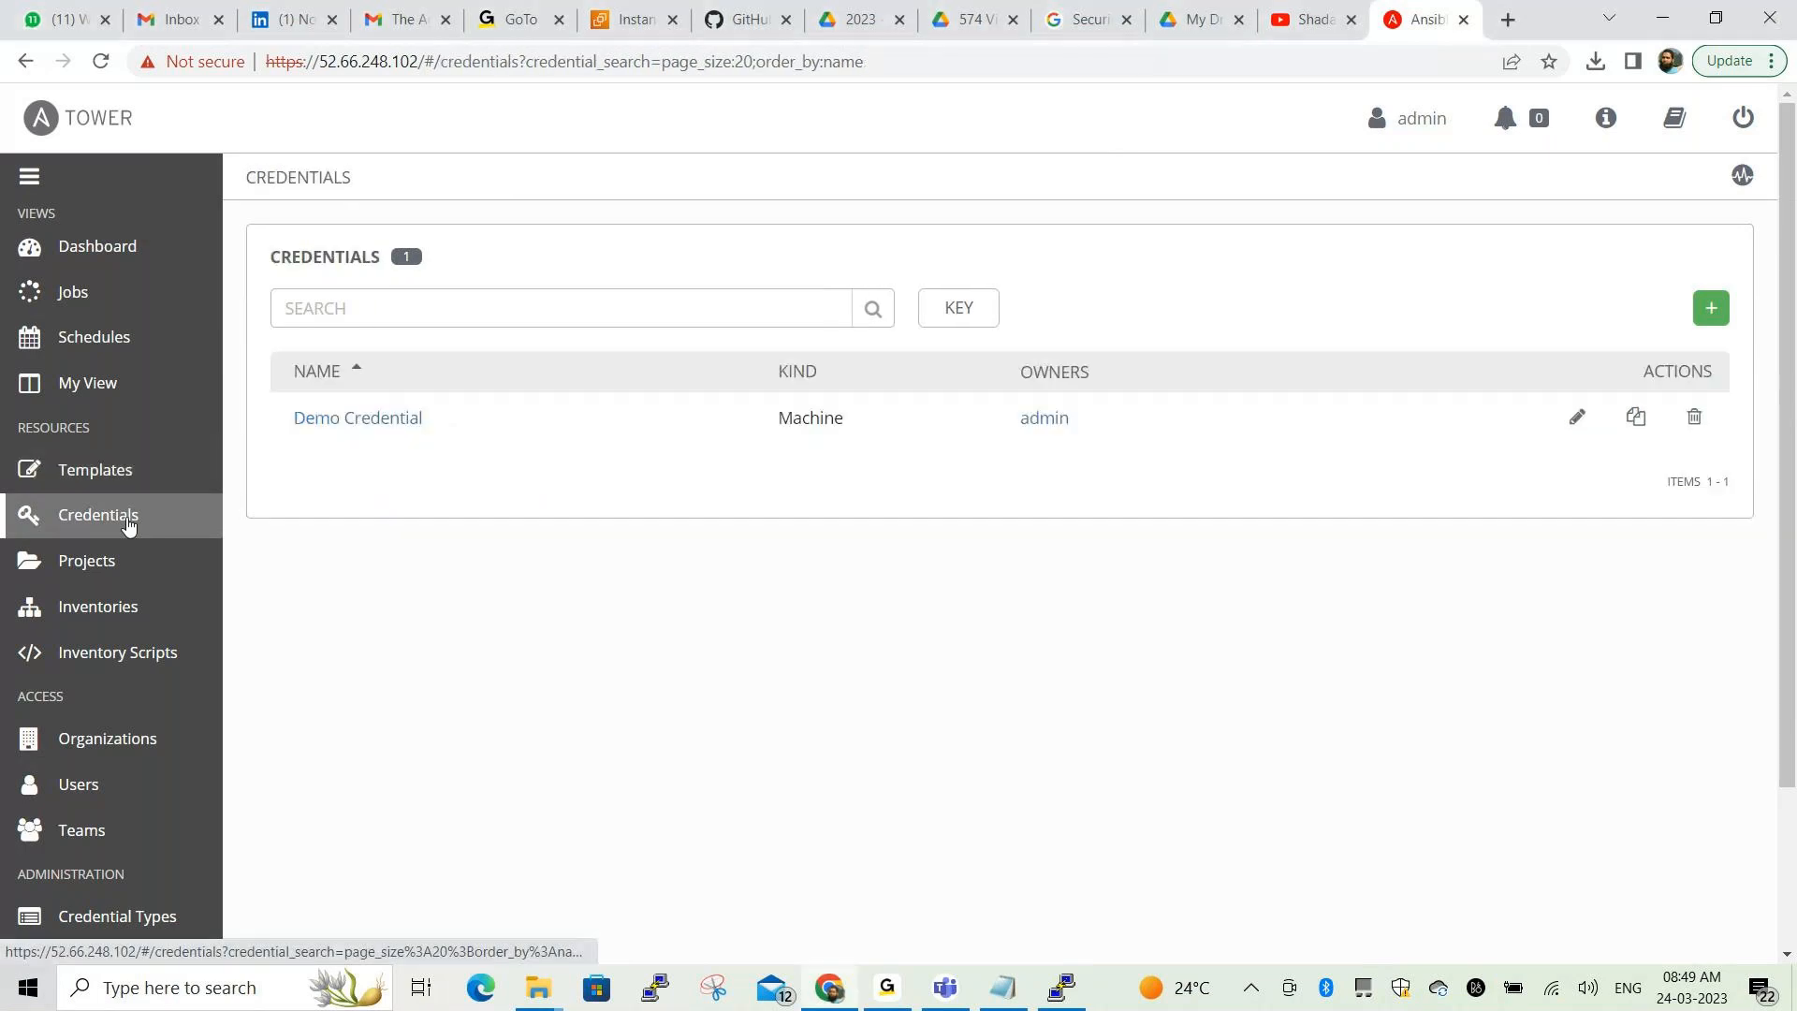
click(589, 878)
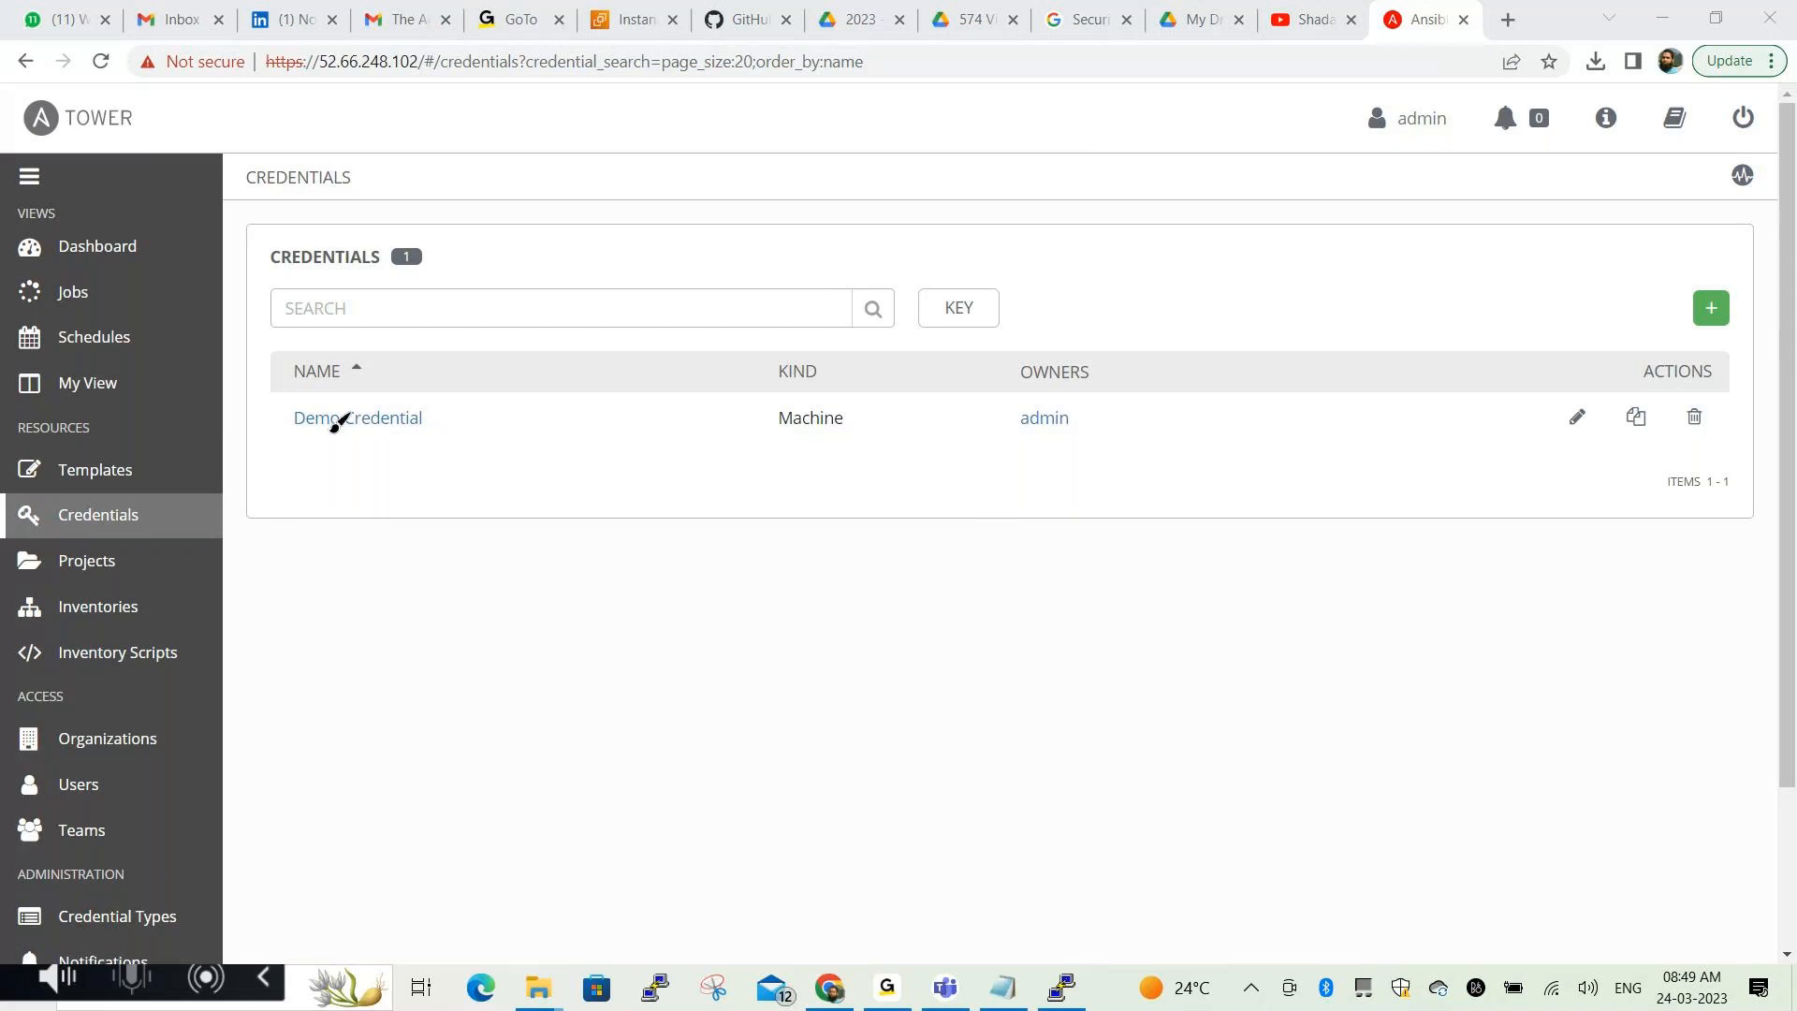
mouse_move(280, 354)
mouse_down()
mouse_move(279, 447)
mouse_move(412, 451)
mouse_move(439, 353)
mouse_move(279, 351)
mouse_up()
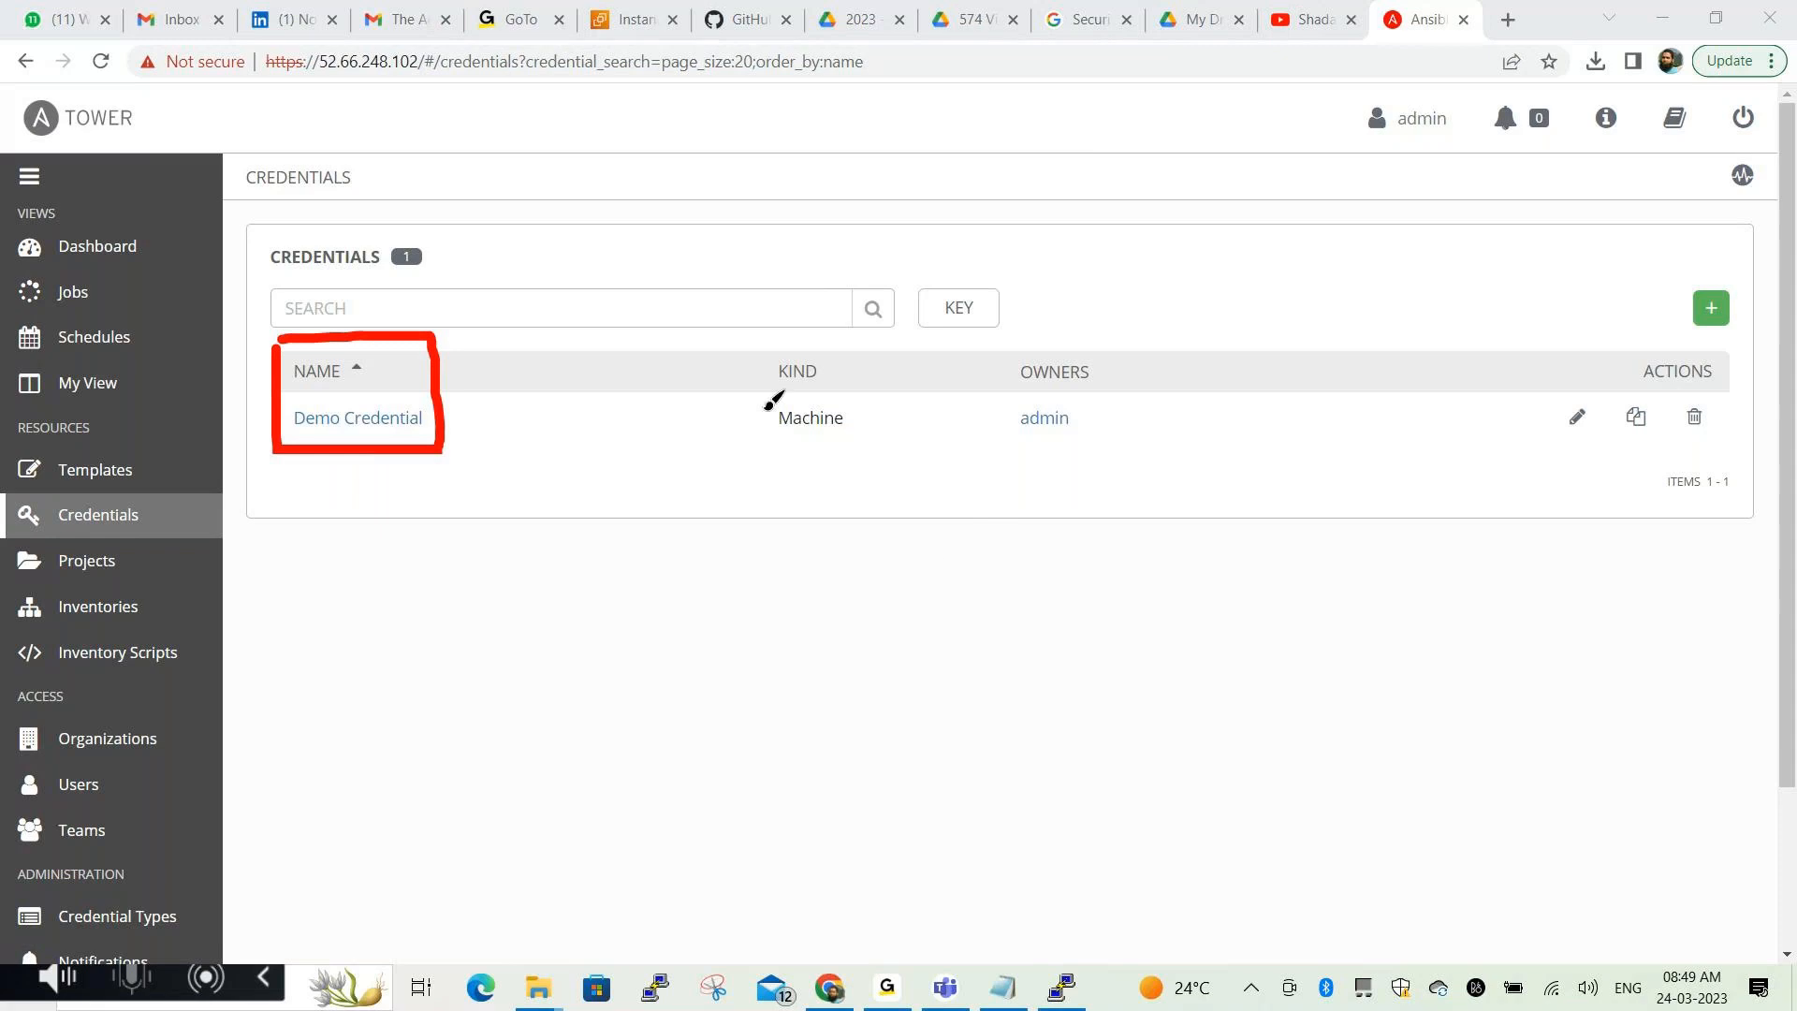
mouse_move(762, 352)
mouse_down()
mouse_move(763, 449)
mouse_move(867, 412)
mouse_move(871, 334)
mouse_move(766, 340)
mouse_up()
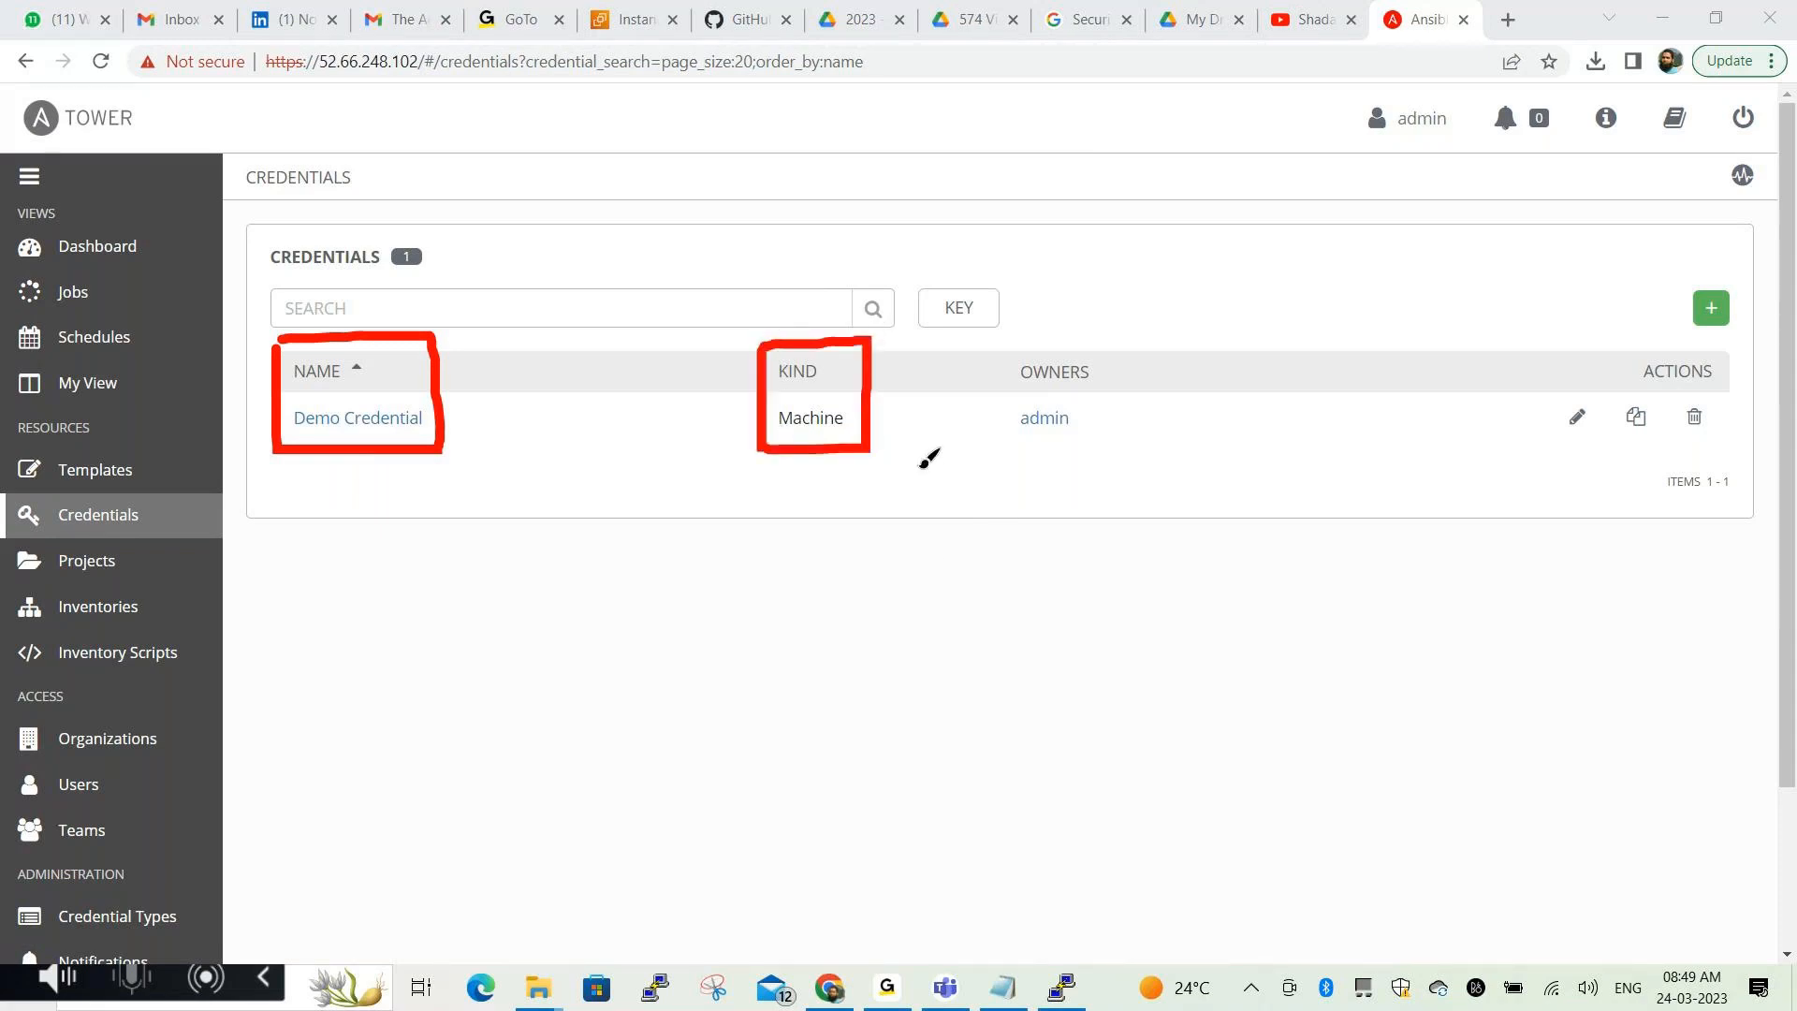
mouse_move(997, 344)
mouse_down()
mouse_move(996, 454)
mouse_move(1080, 435)
mouse_move(987, 339)
mouse_up()
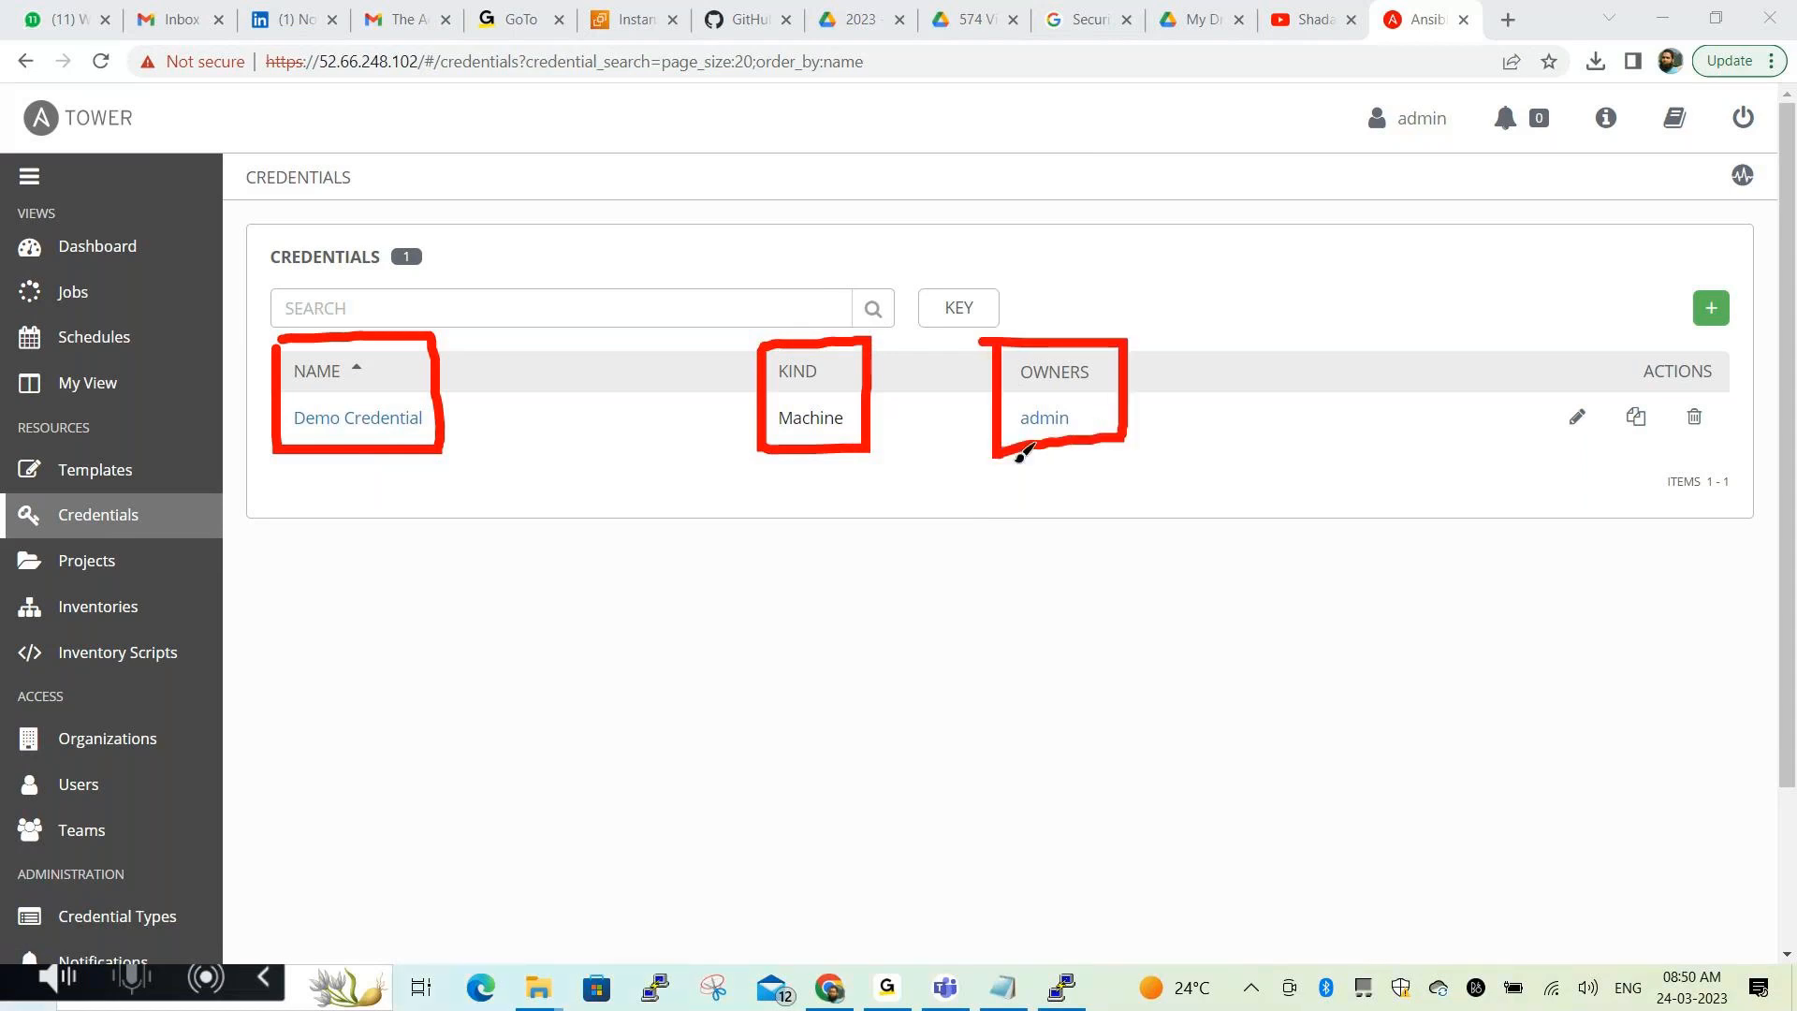
click(601, 884)
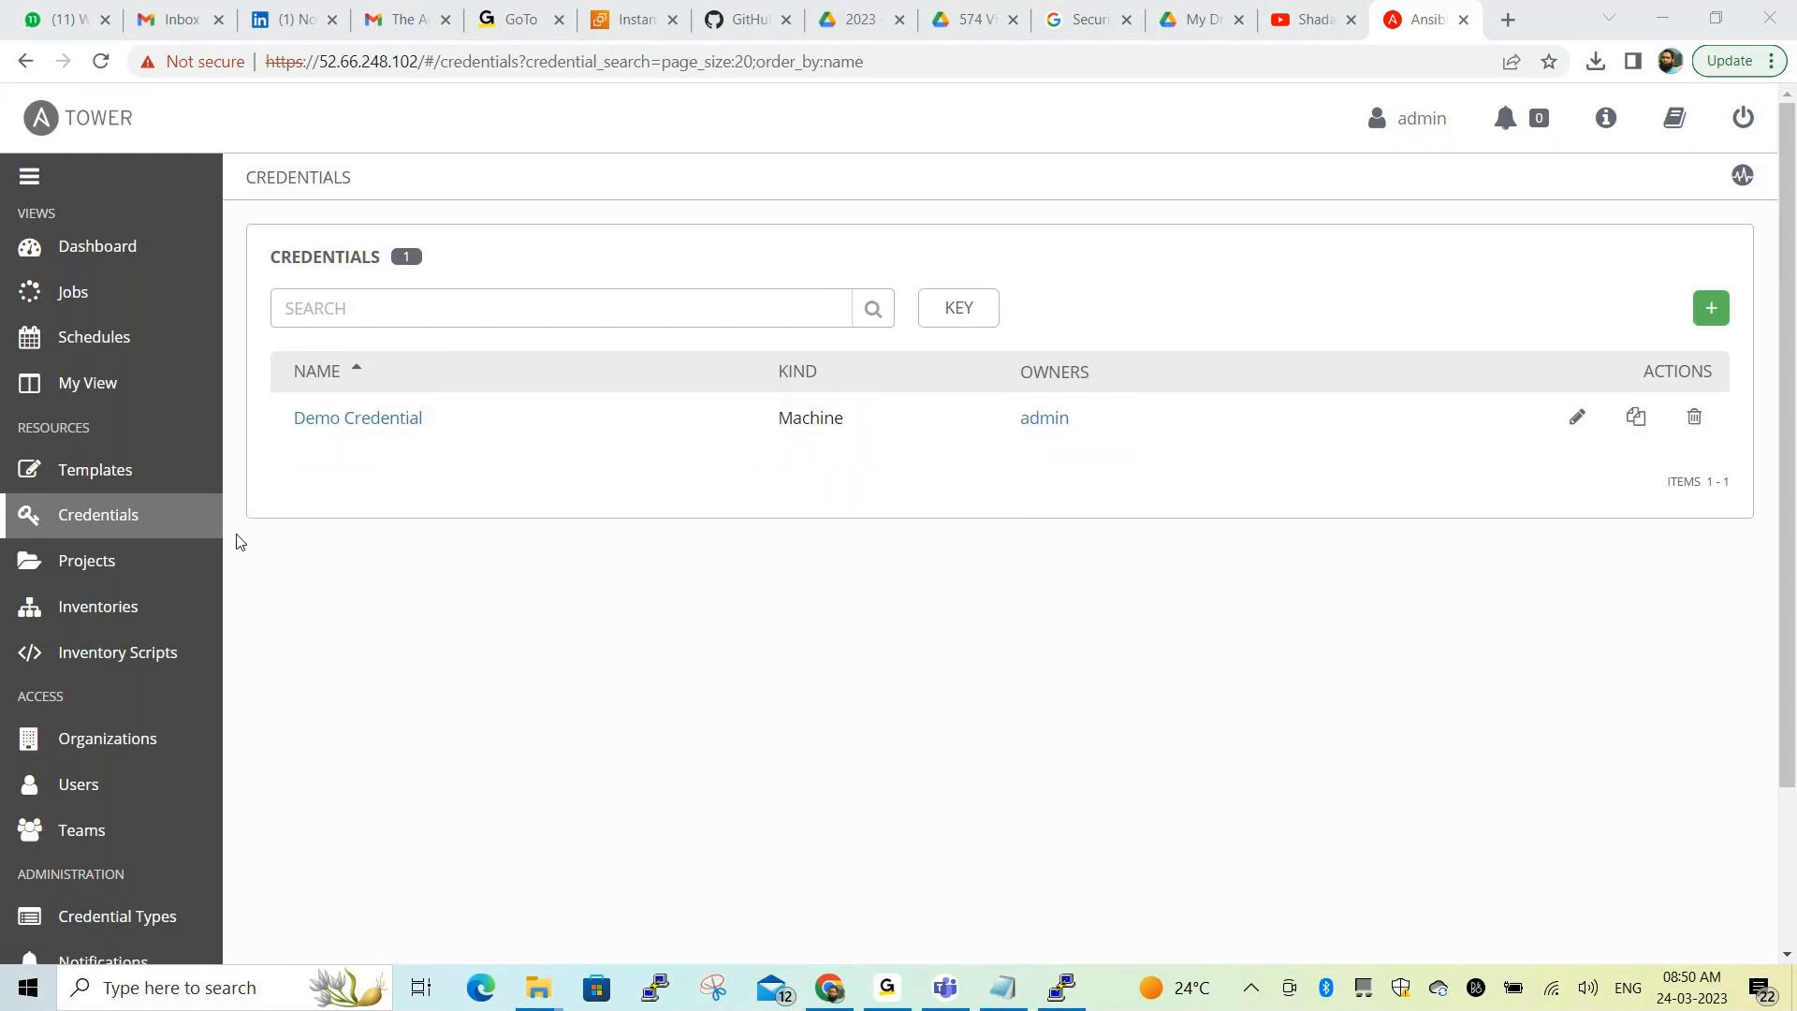
click(103, 574)
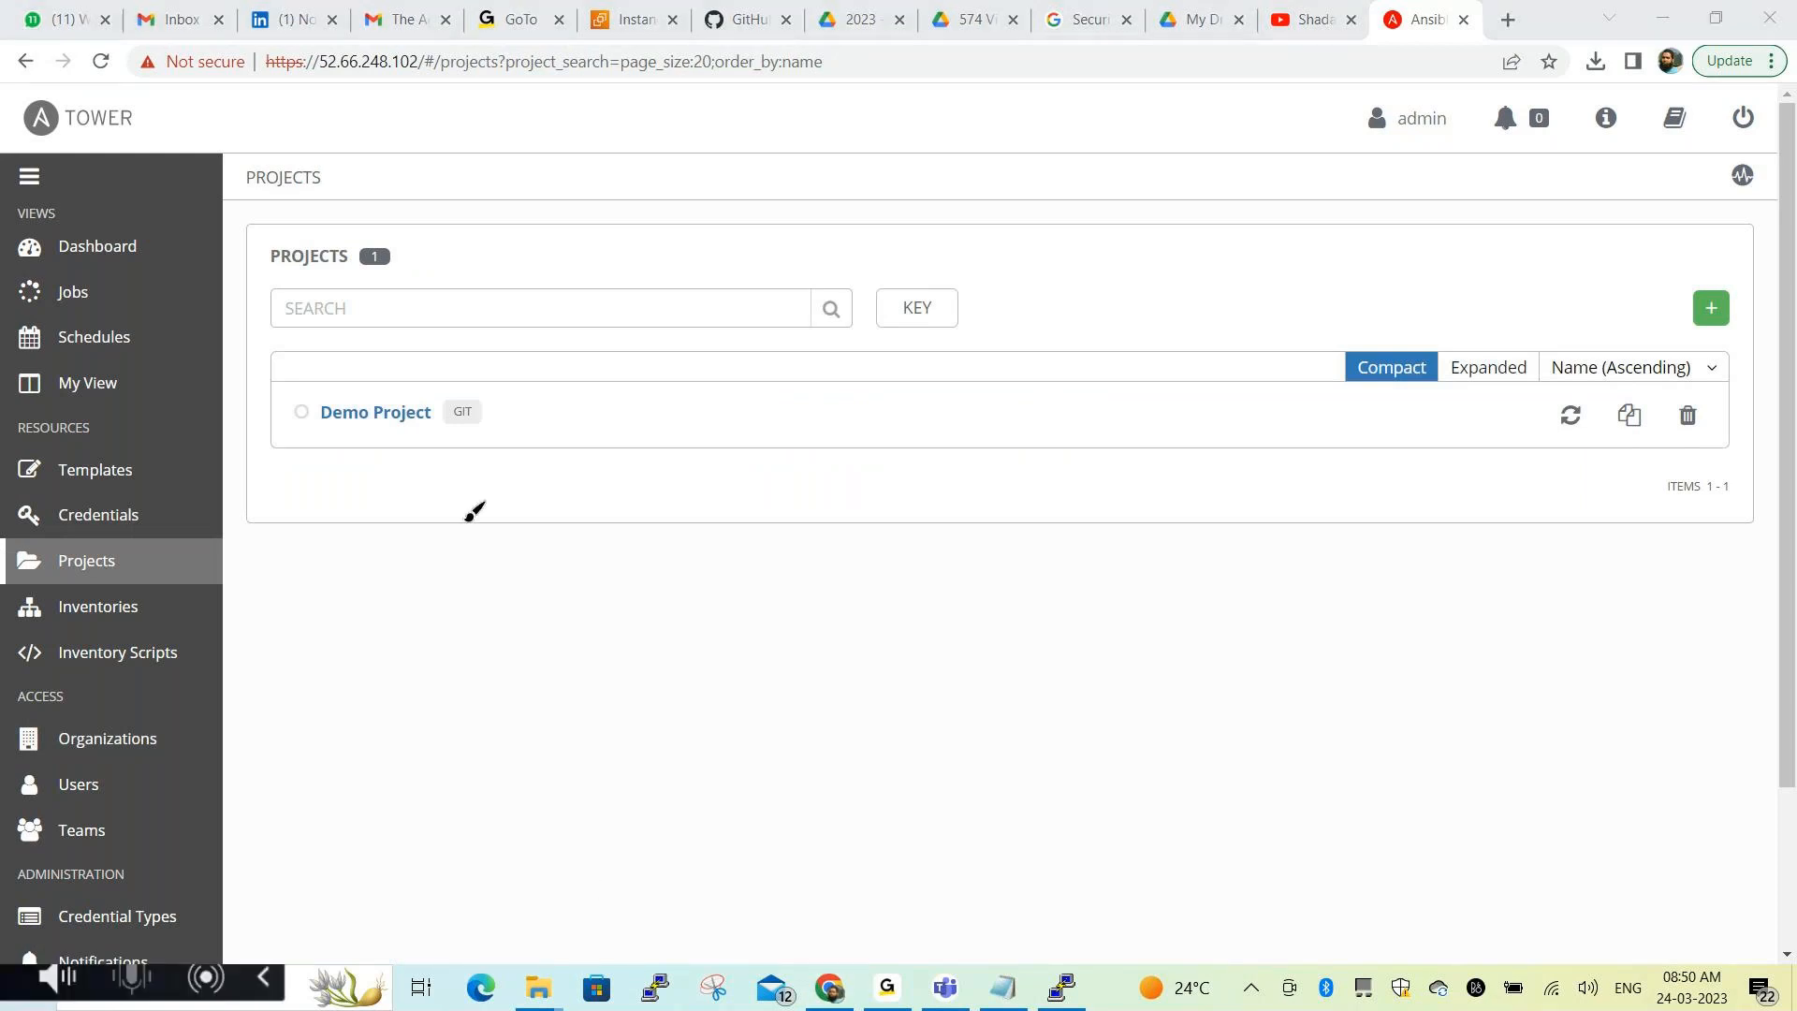
Box Demo Project and point an arrow at its GIT badge, then clear the annotations
mouse_move(288, 367)
mouse_down()
mouse_move(296, 439)
mouse_move(522, 439)
mouse_move(515, 396)
mouse_move(294, 356)
mouse_move(293, 378)
mouse_up()
mouse_move(468, 510)
mouse_down()
mouse_move(468, 418)
mouse_move(510, 443)
mouse_up()
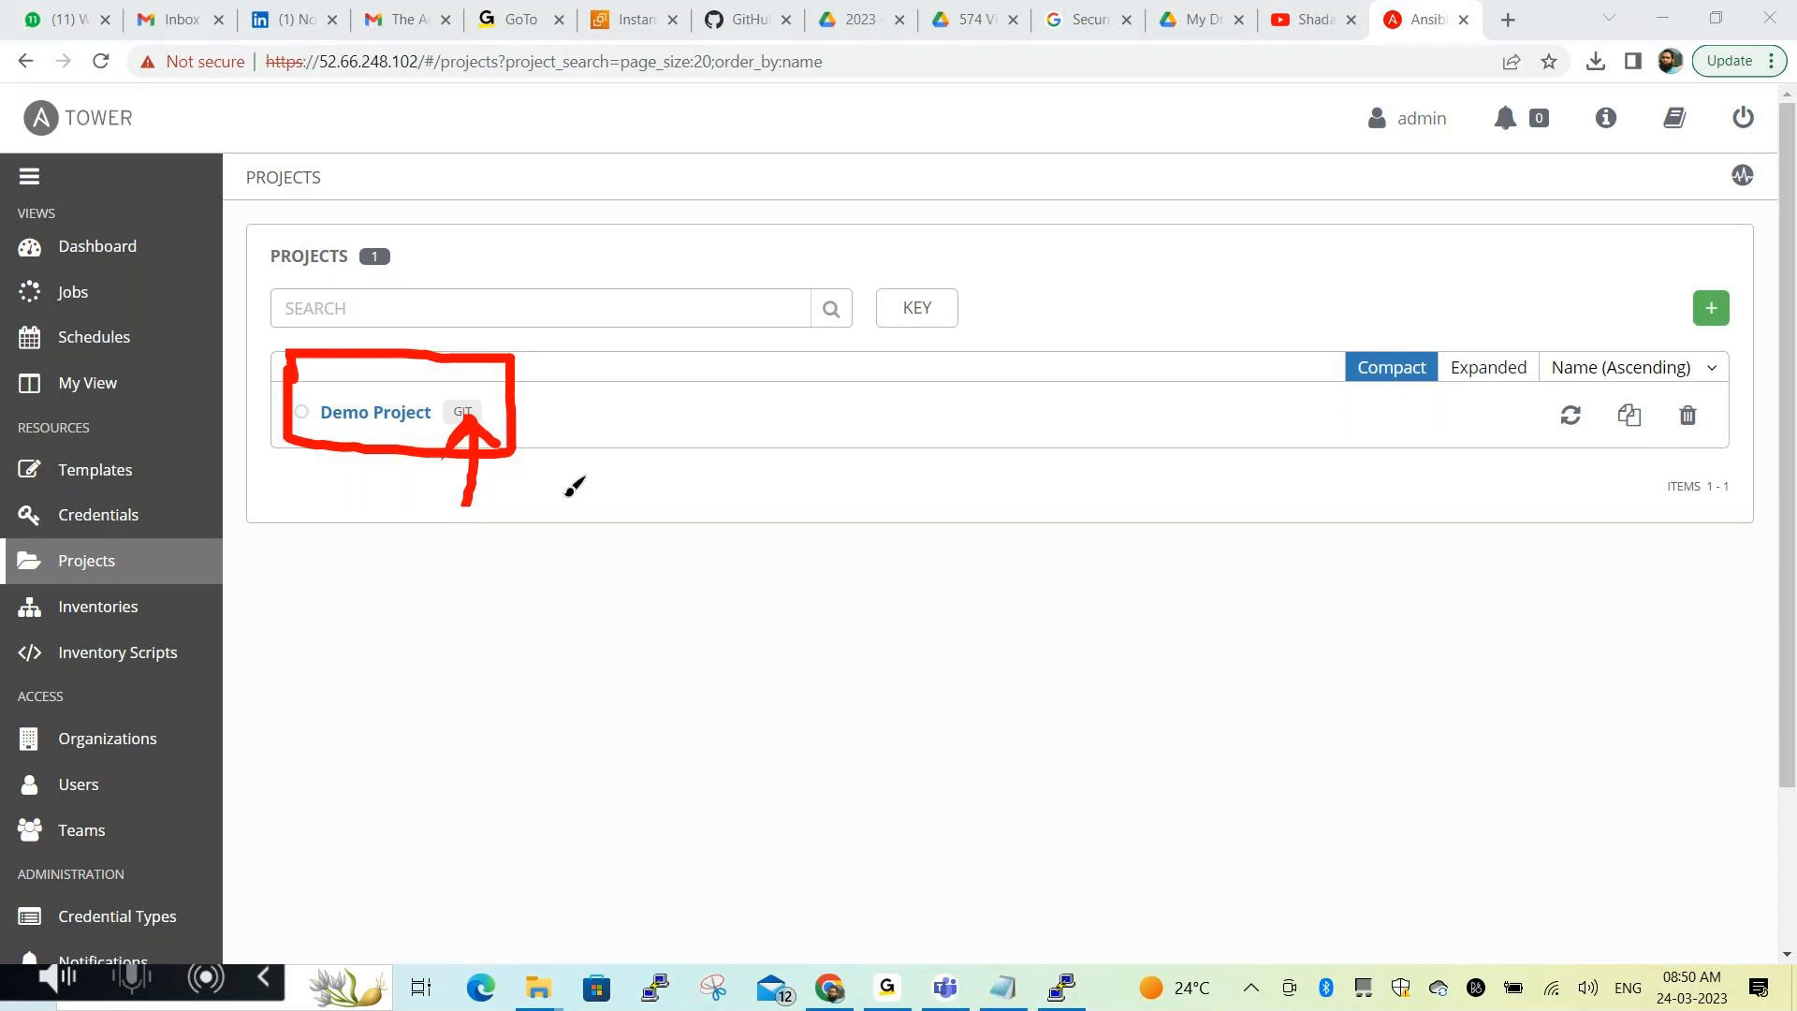
click(584, 874)
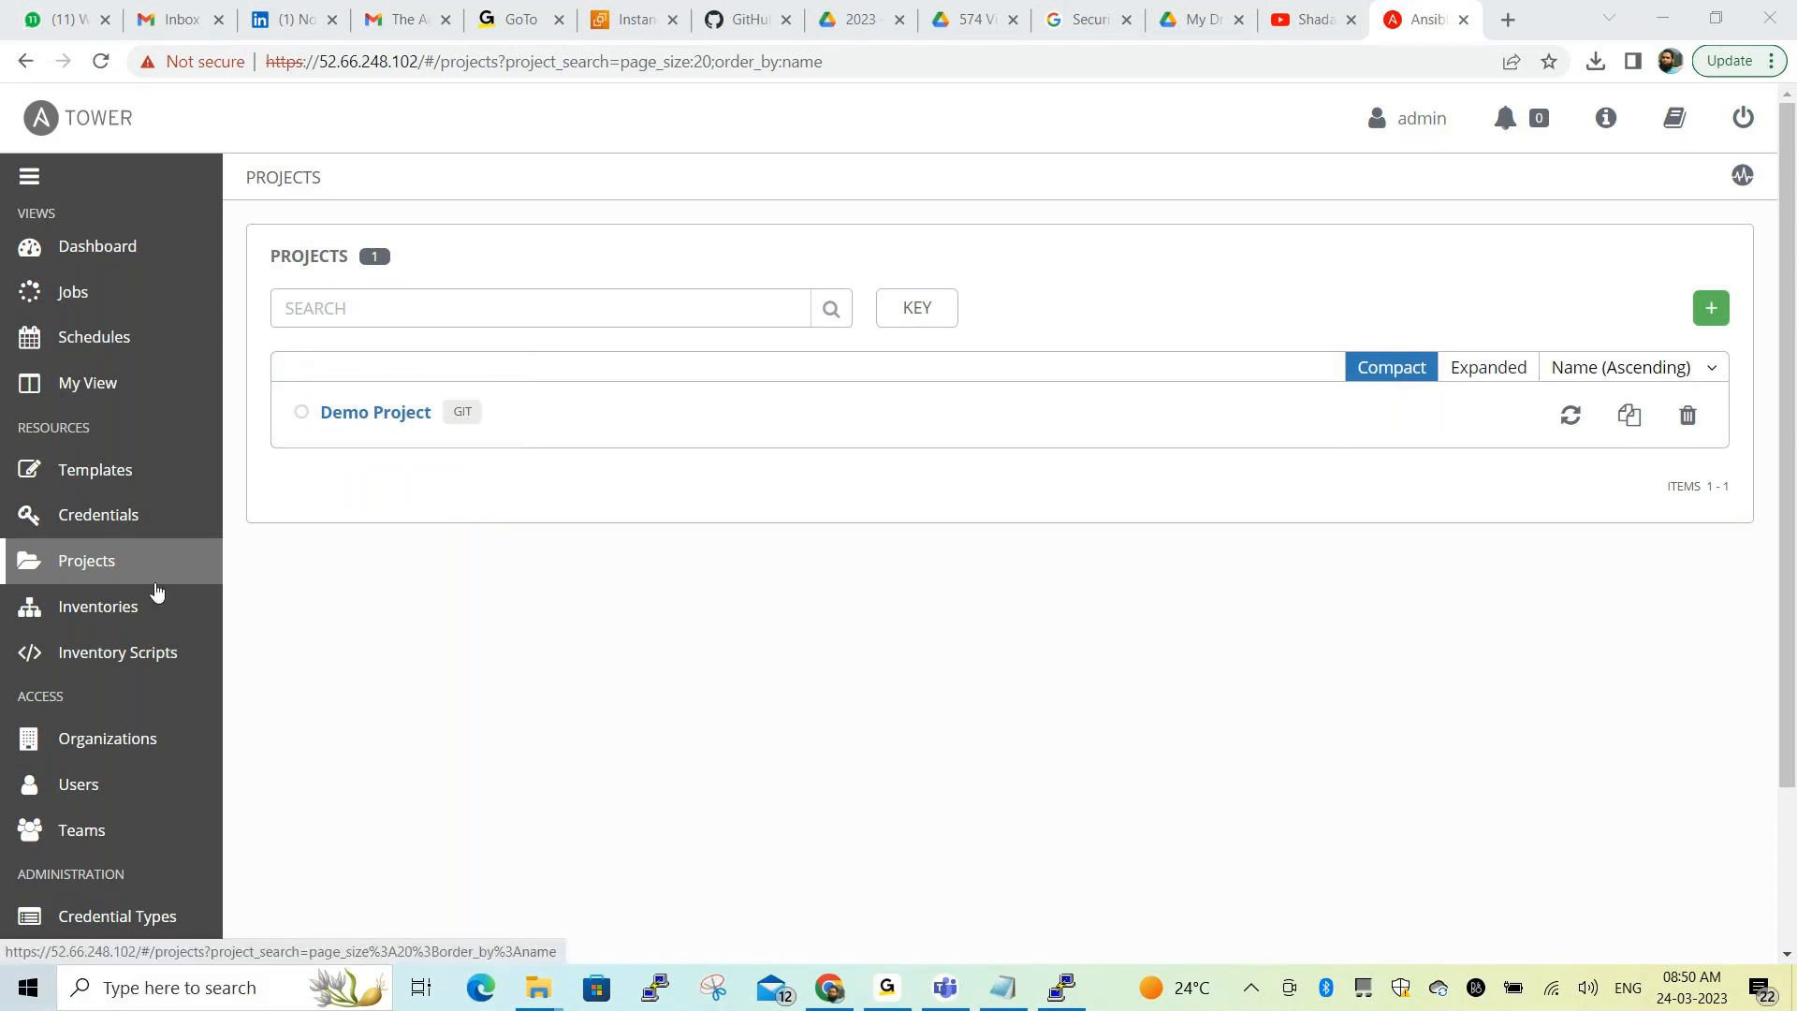
scroll(155, 597, down, 2)
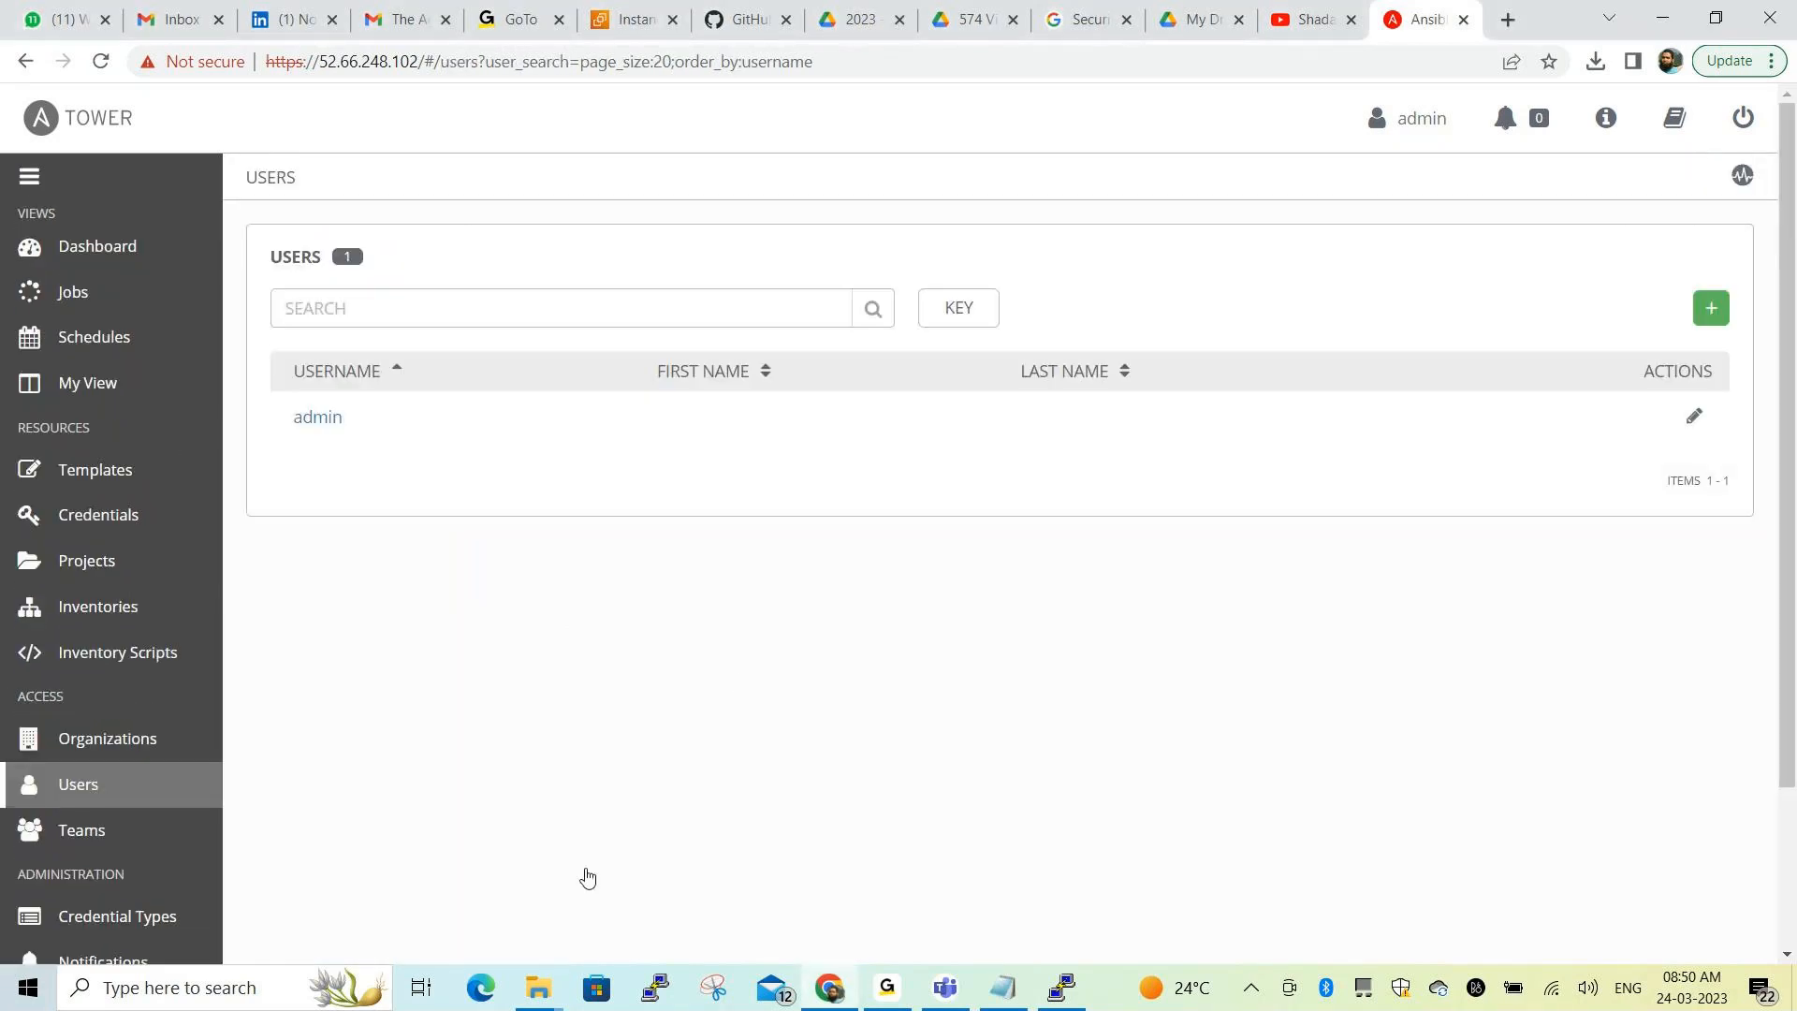
click(587, 882)
mouse_move(271, 333)
mouse_down()
mouse_move(361, 448)
mouse_move(406, 419)
mouse_move(318, 339)
mouse_up()
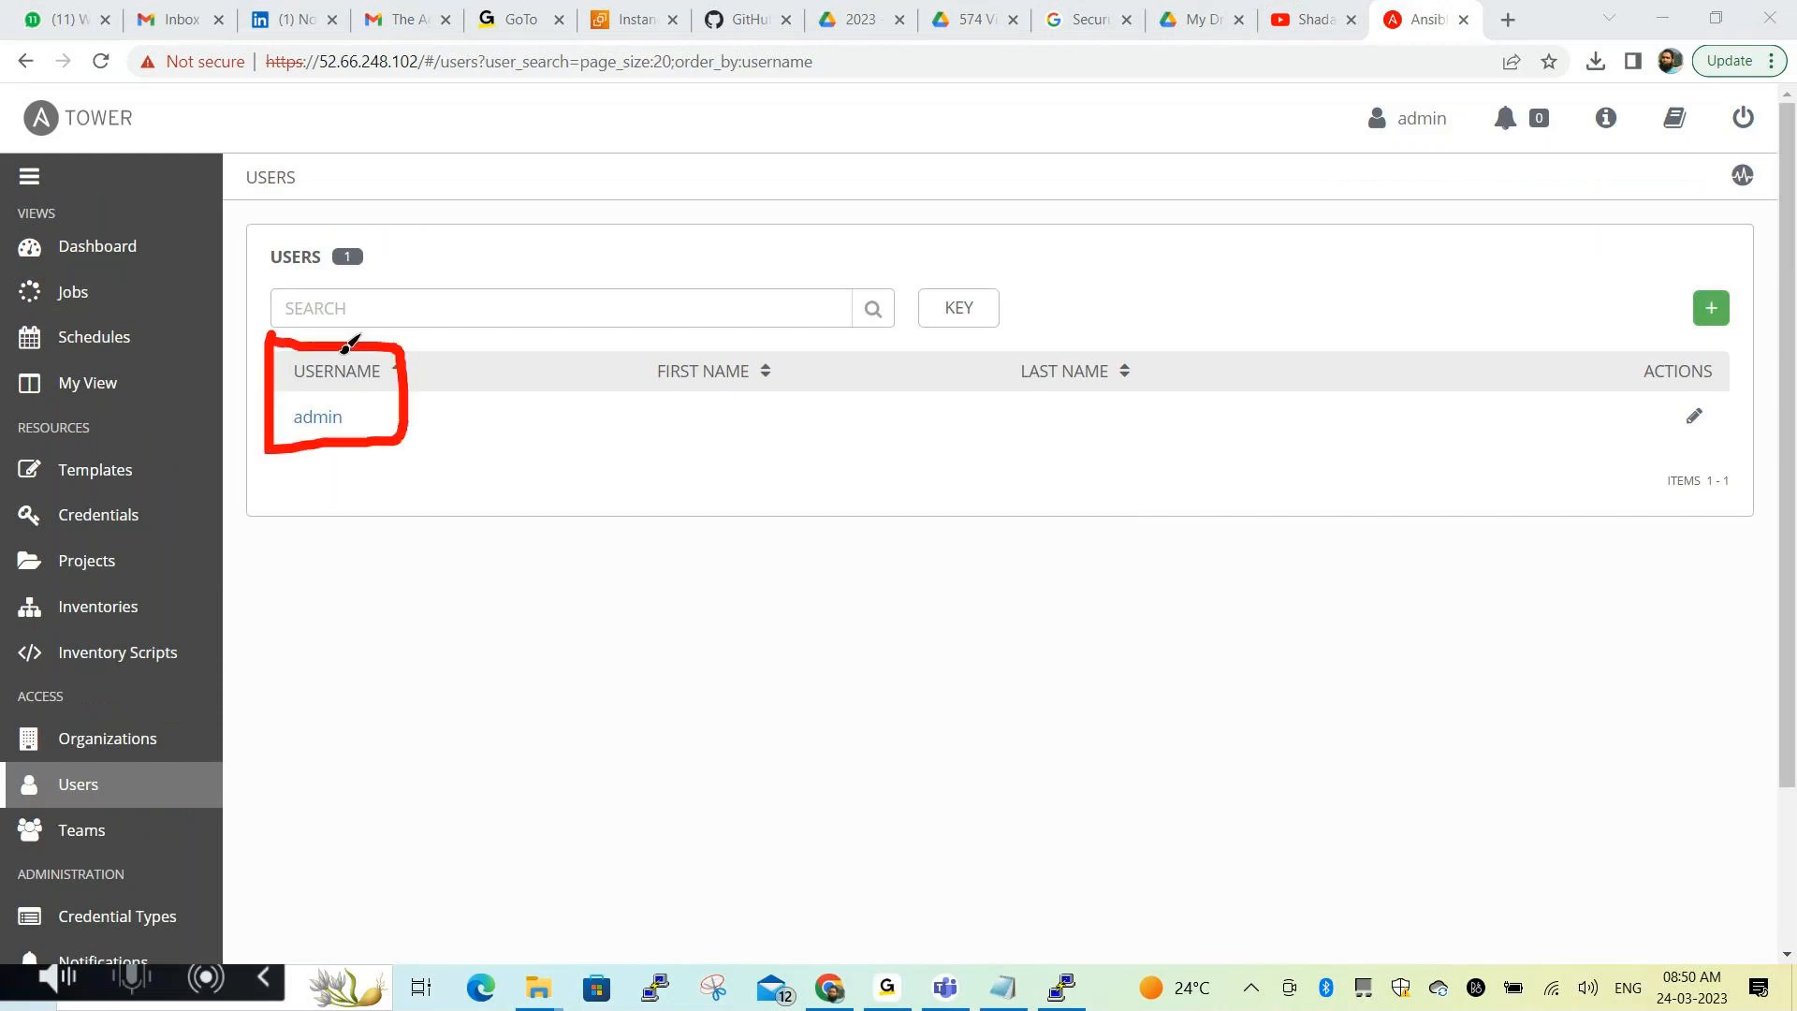
click(586, 876)
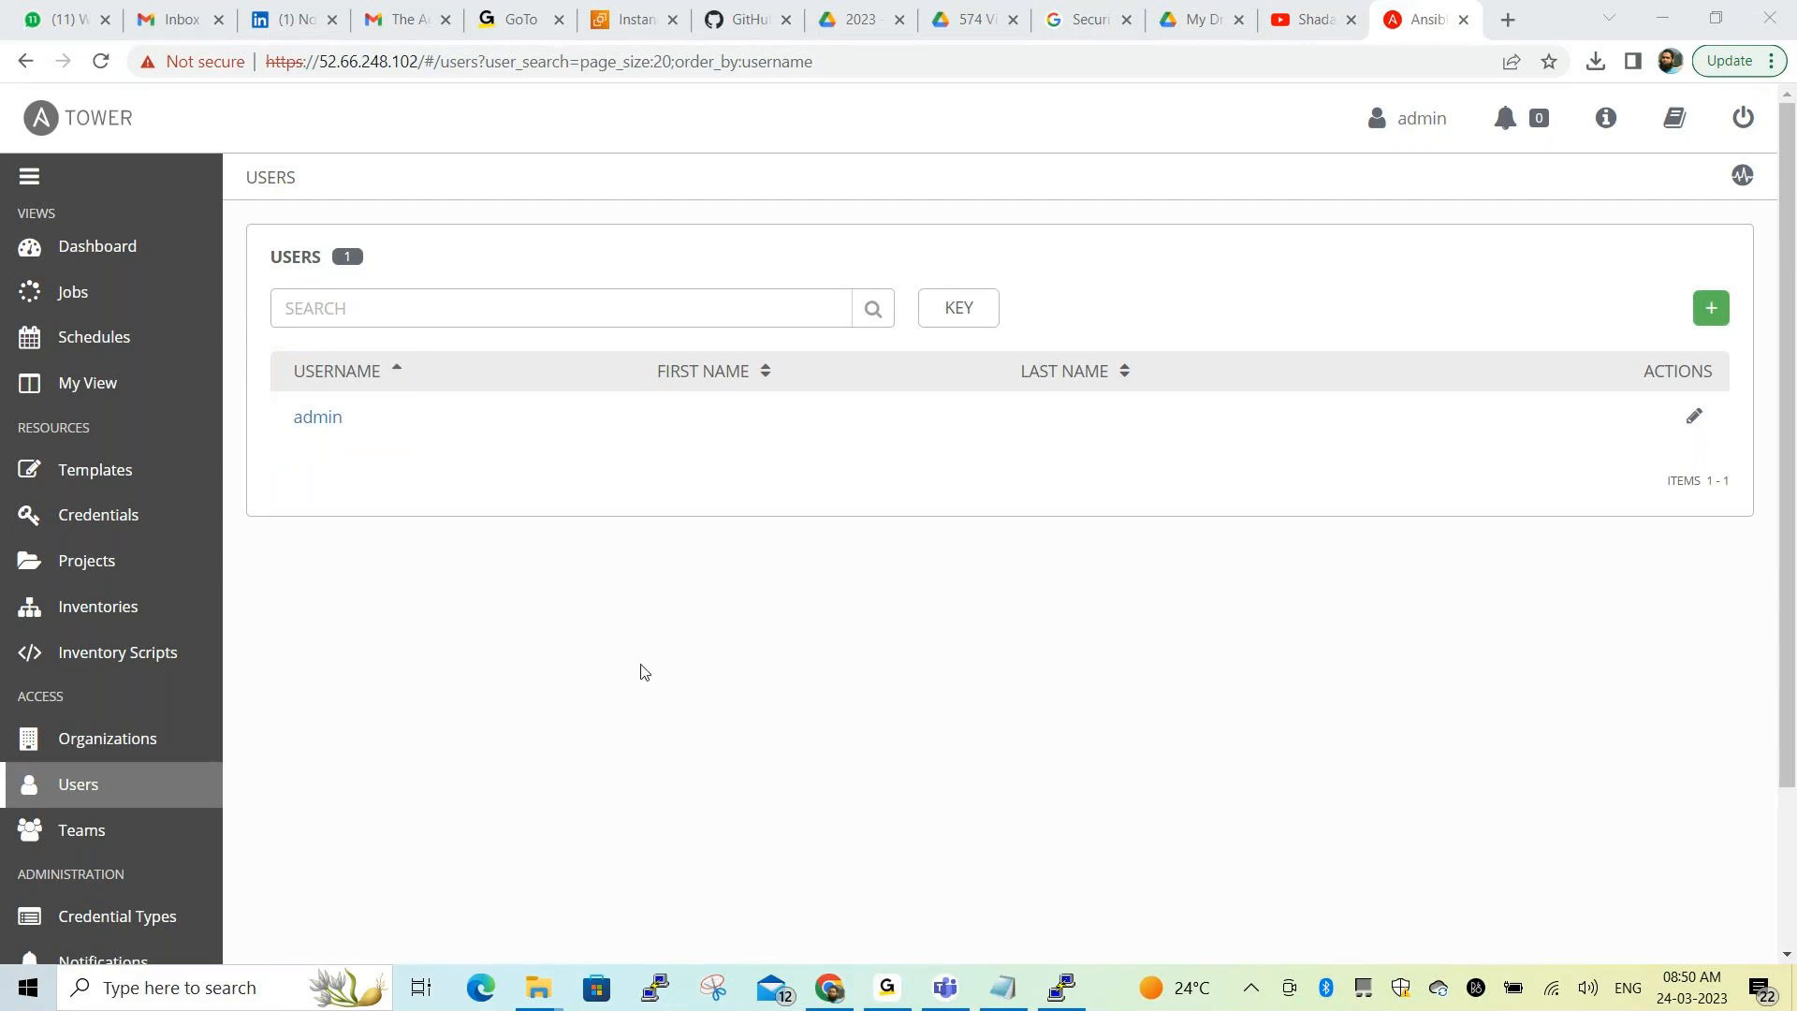
key(alt+Tab)
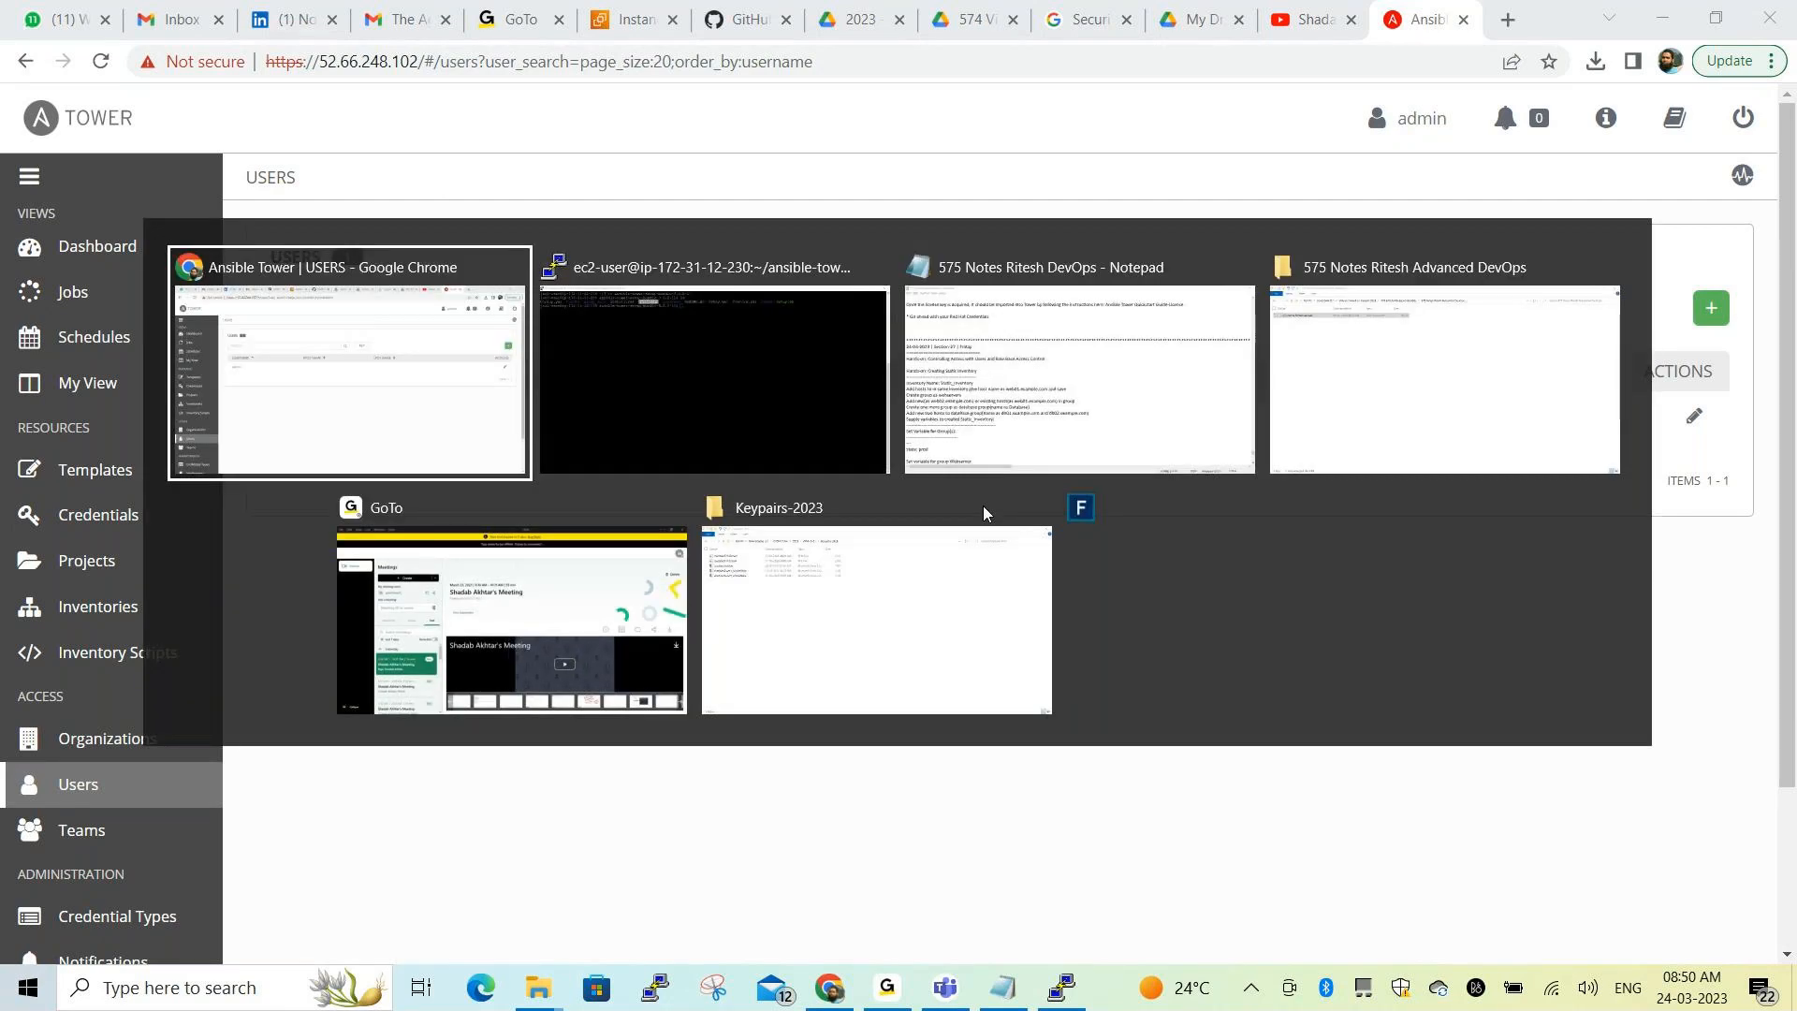
Glance at the Notepad notes, then bring up File Explorer and go up to the course folder
key(Tab)
key(Tab)
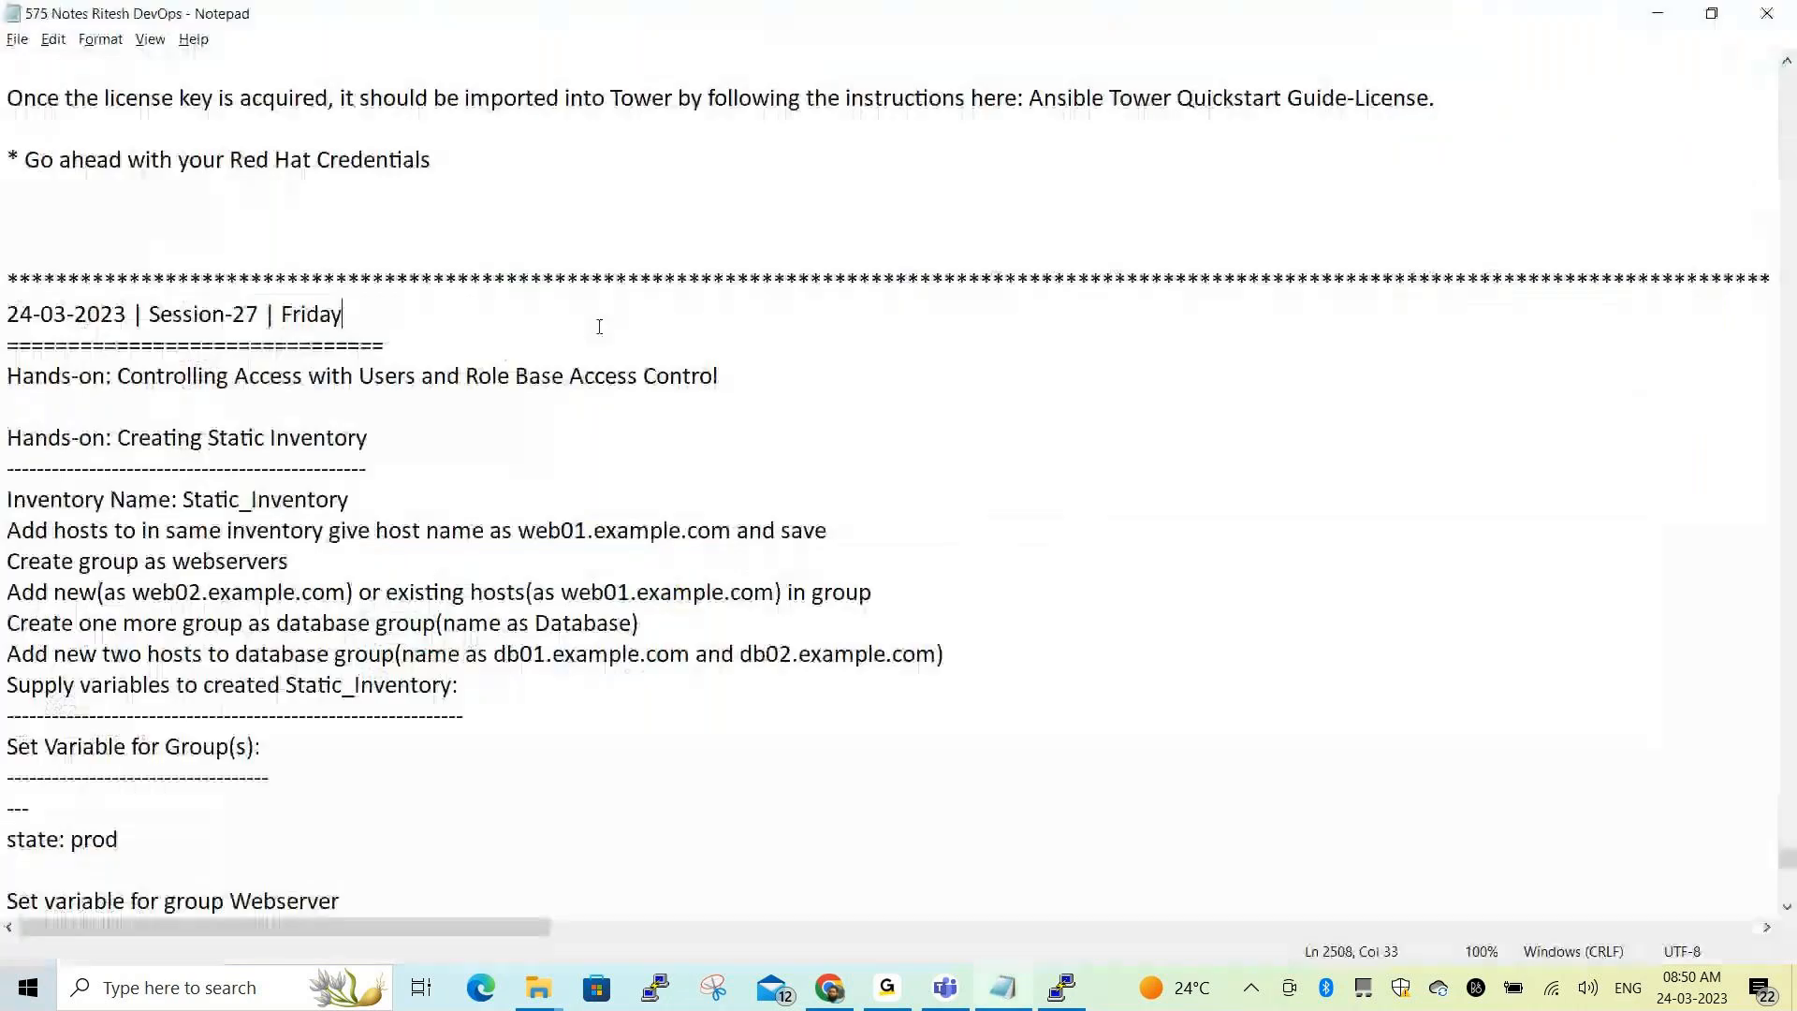
key(alt+Tab)
key(Tab)
key(Tab)
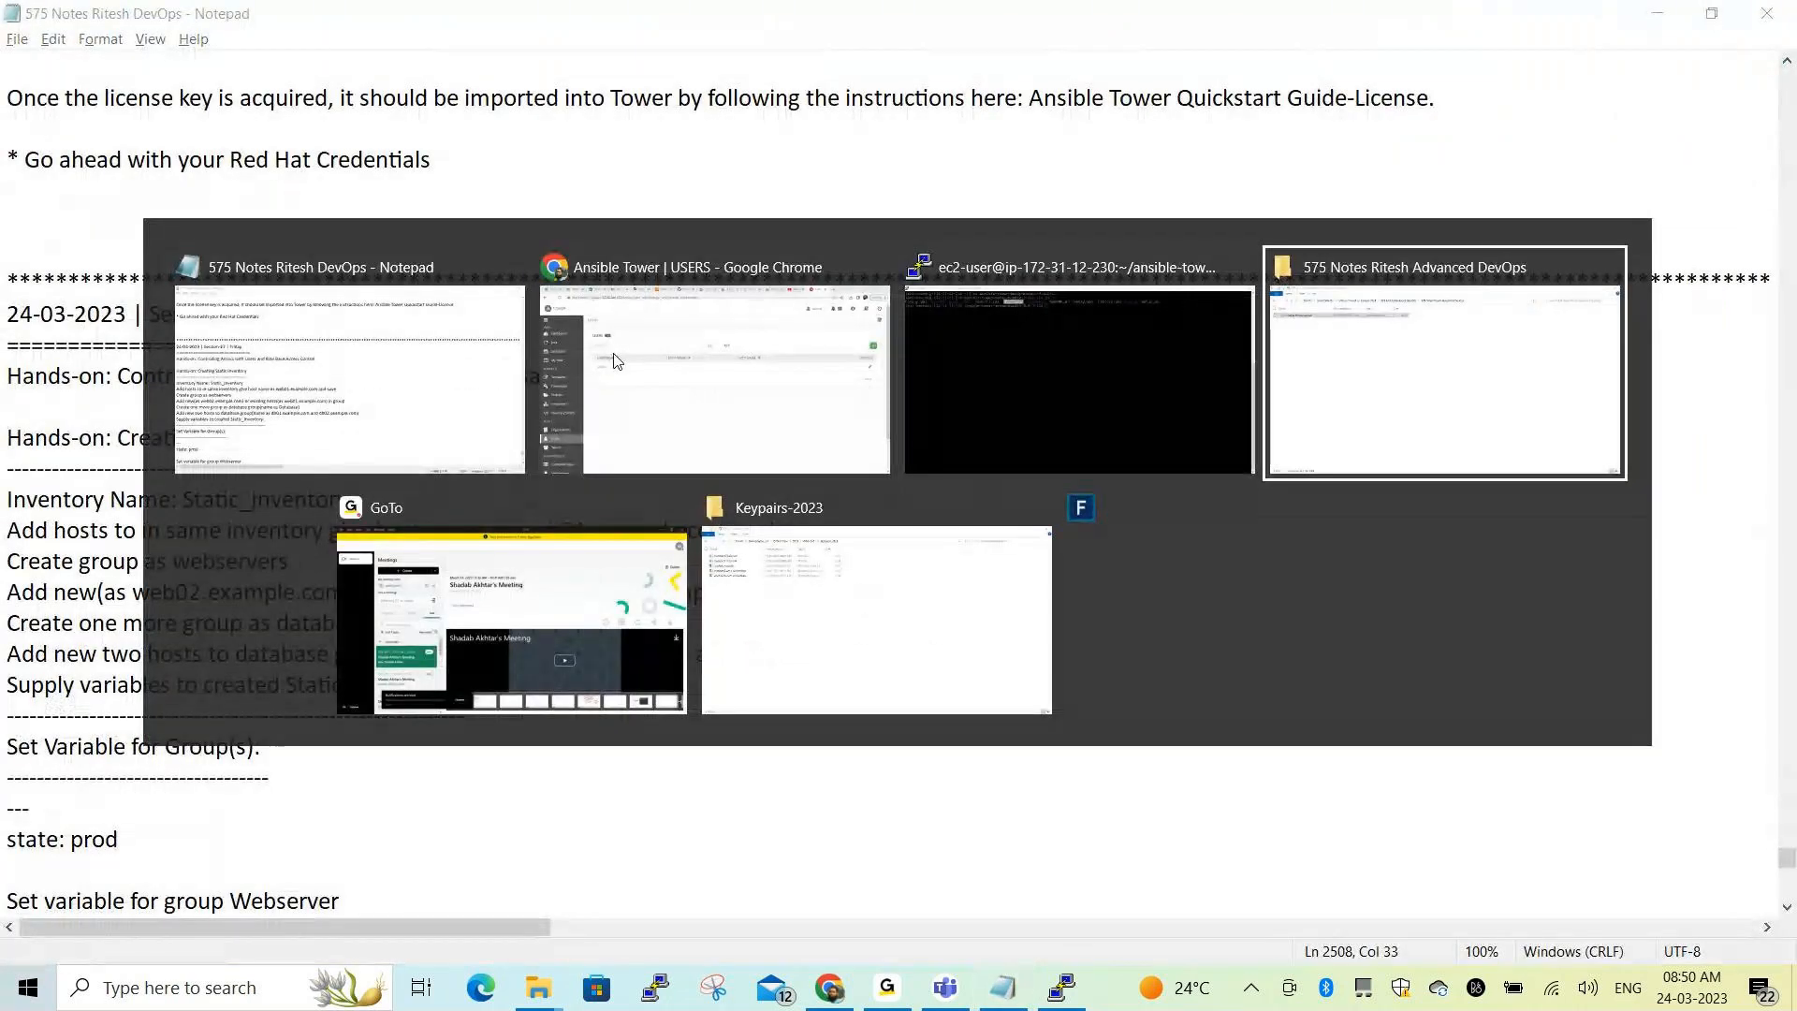
click(666, 77)
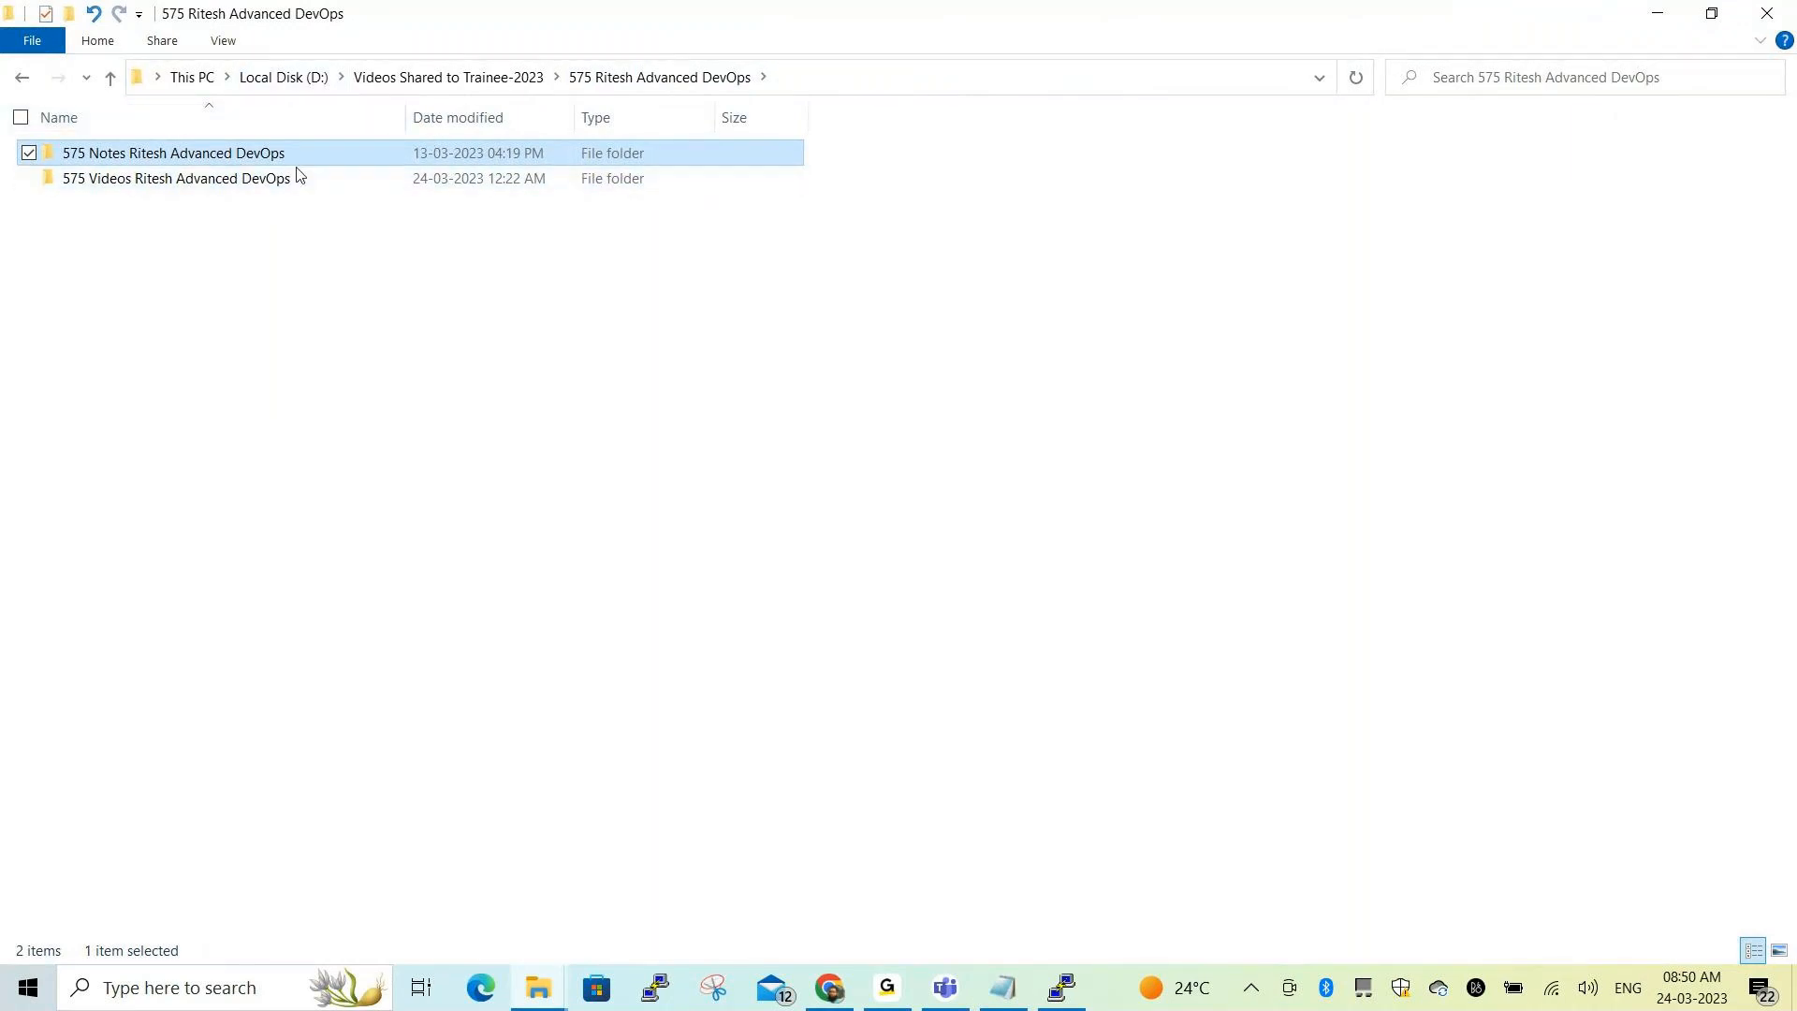
Navigate to E: > D Old Drive > 2023 > DevOps-2023 > Ansible-2023 and open Ansible-Session-8
click(292, 80)
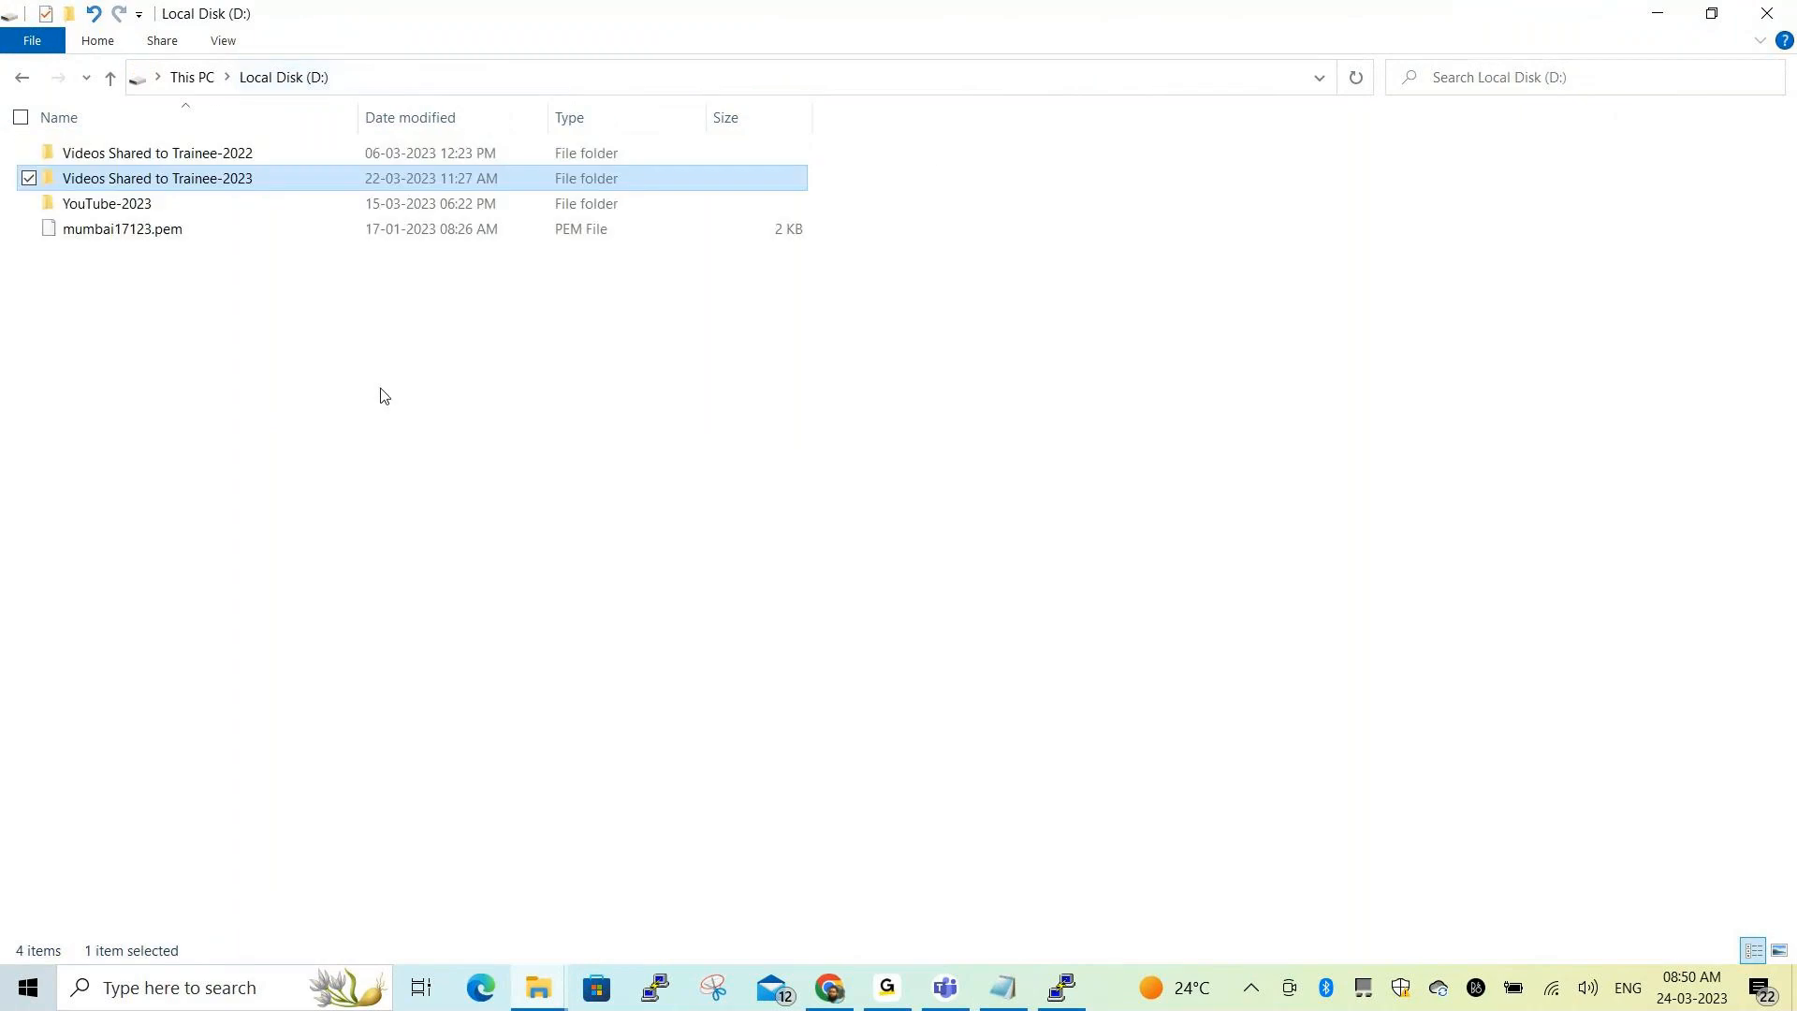
click(193, 77)
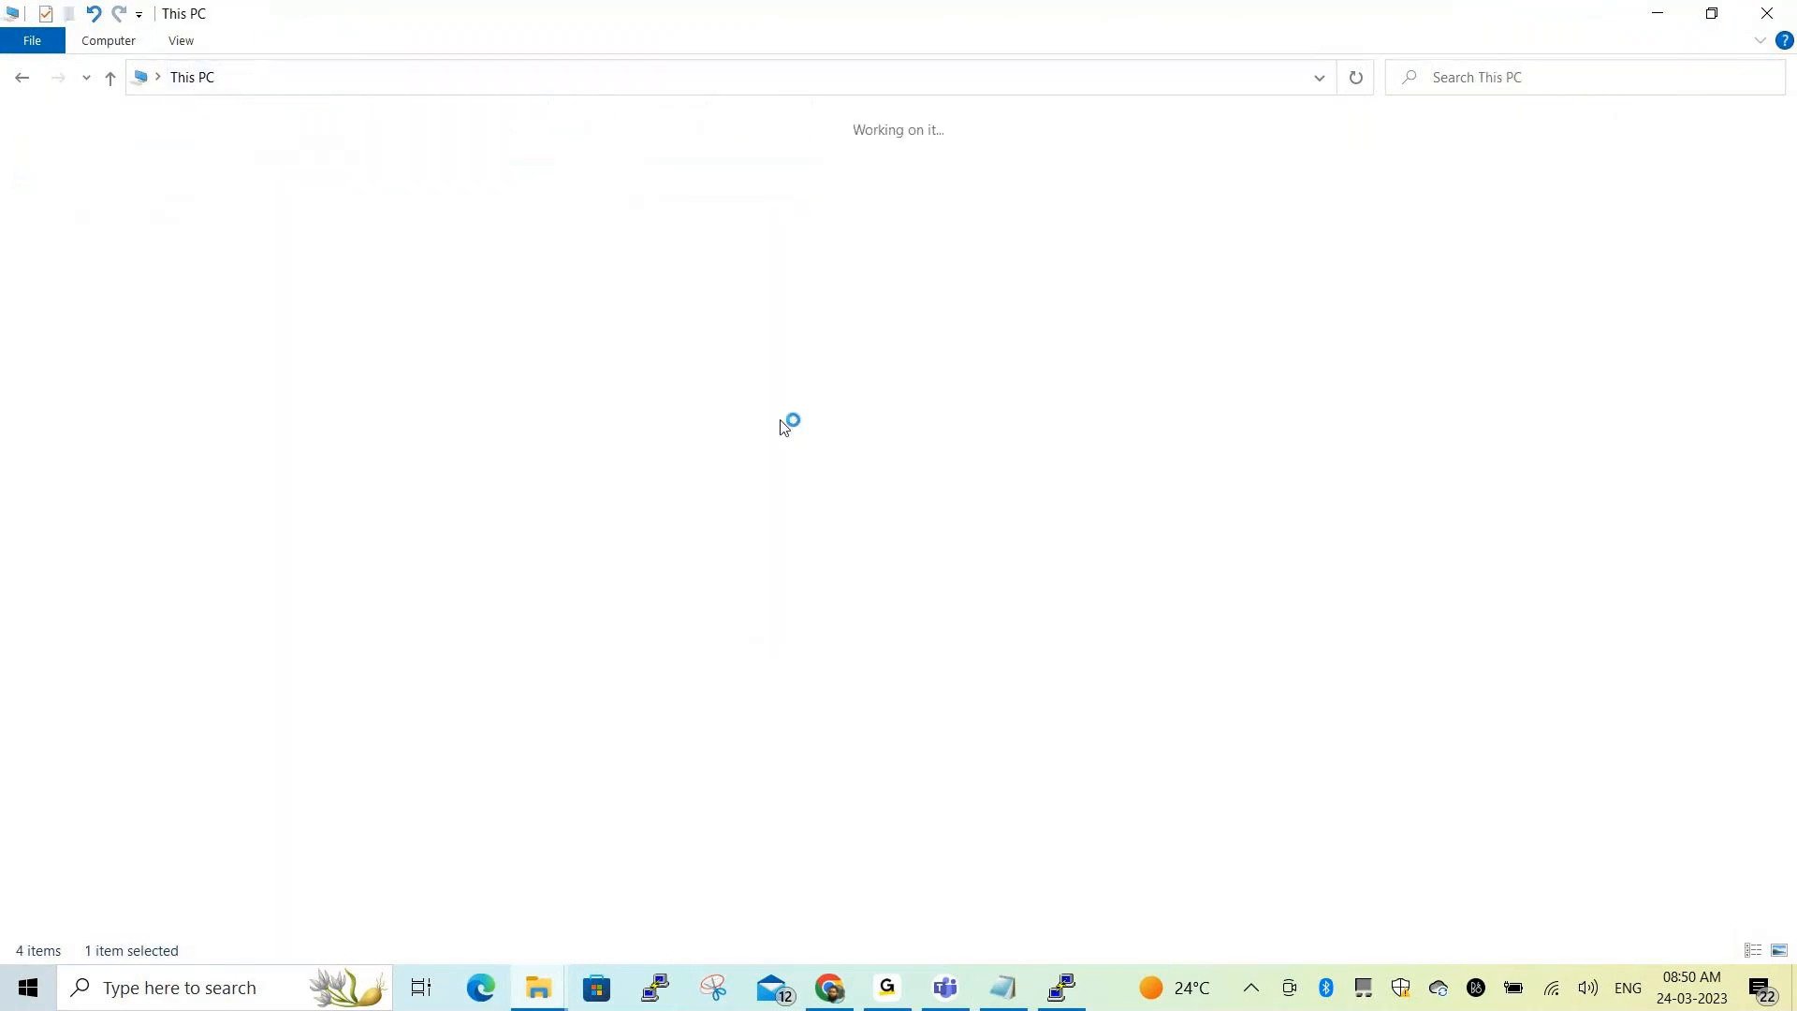
double_click(883, 330)
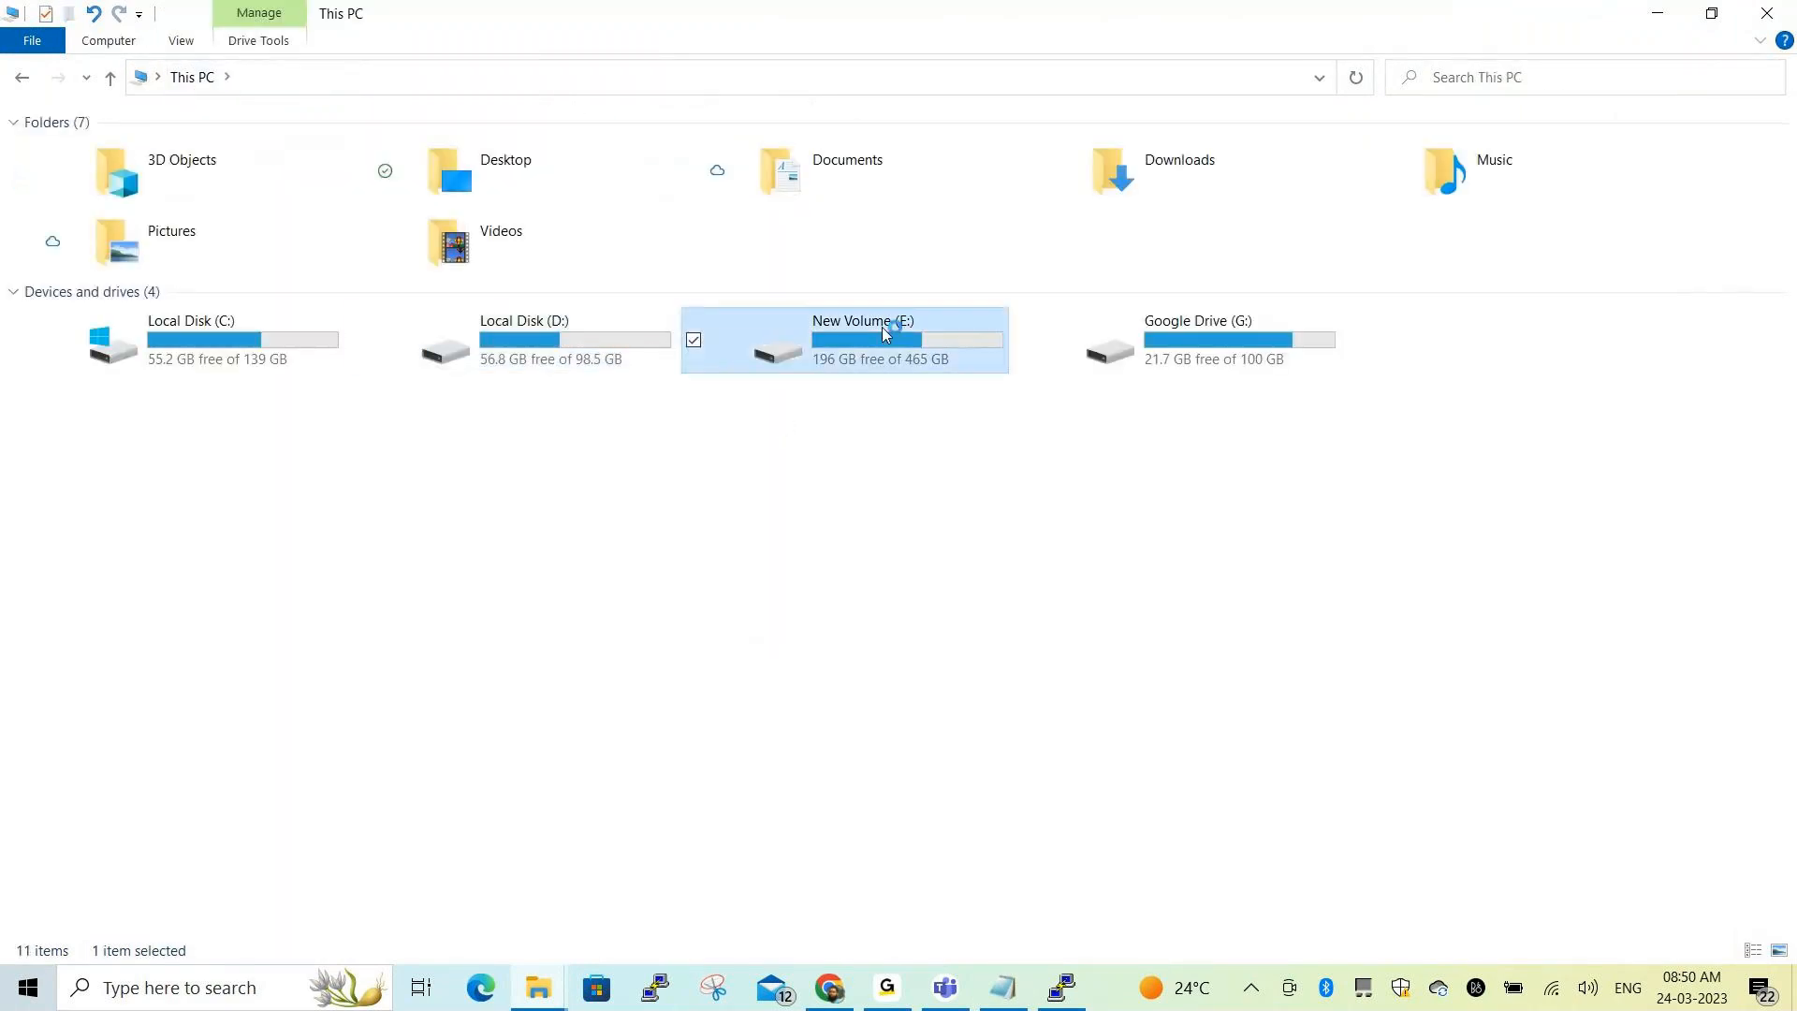
double_click(185, 179)
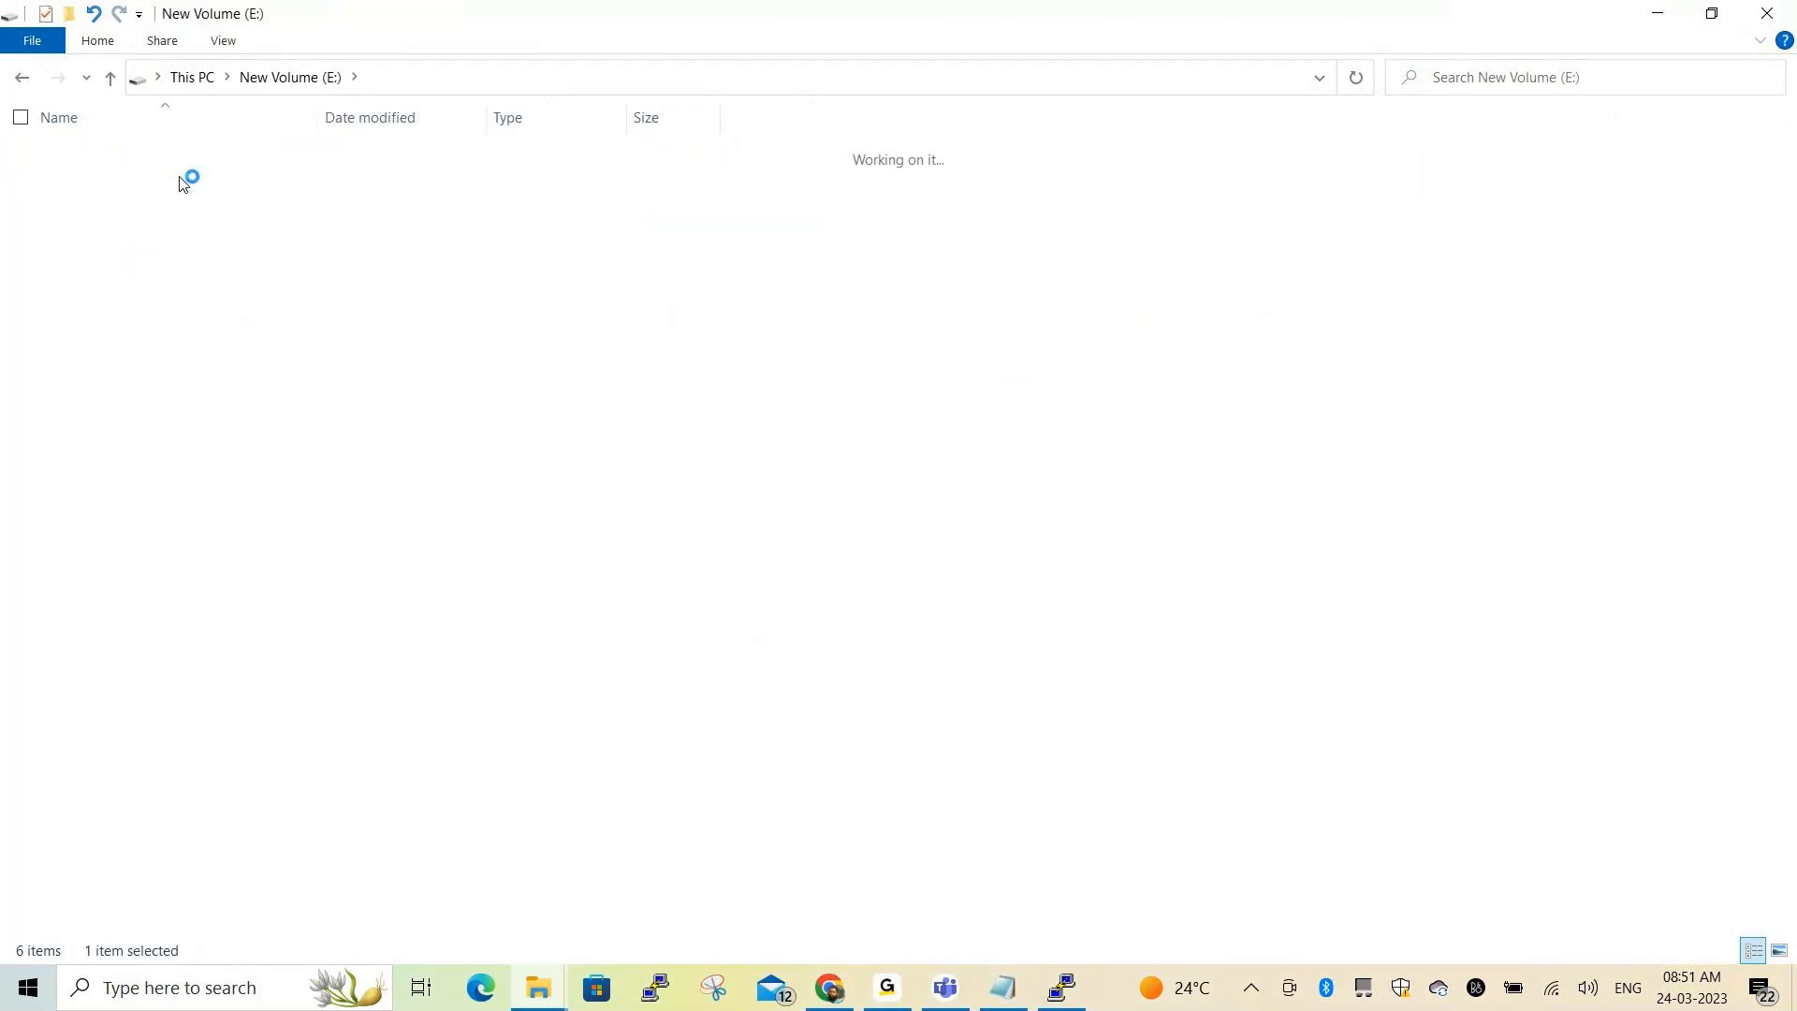
click(110, 307)
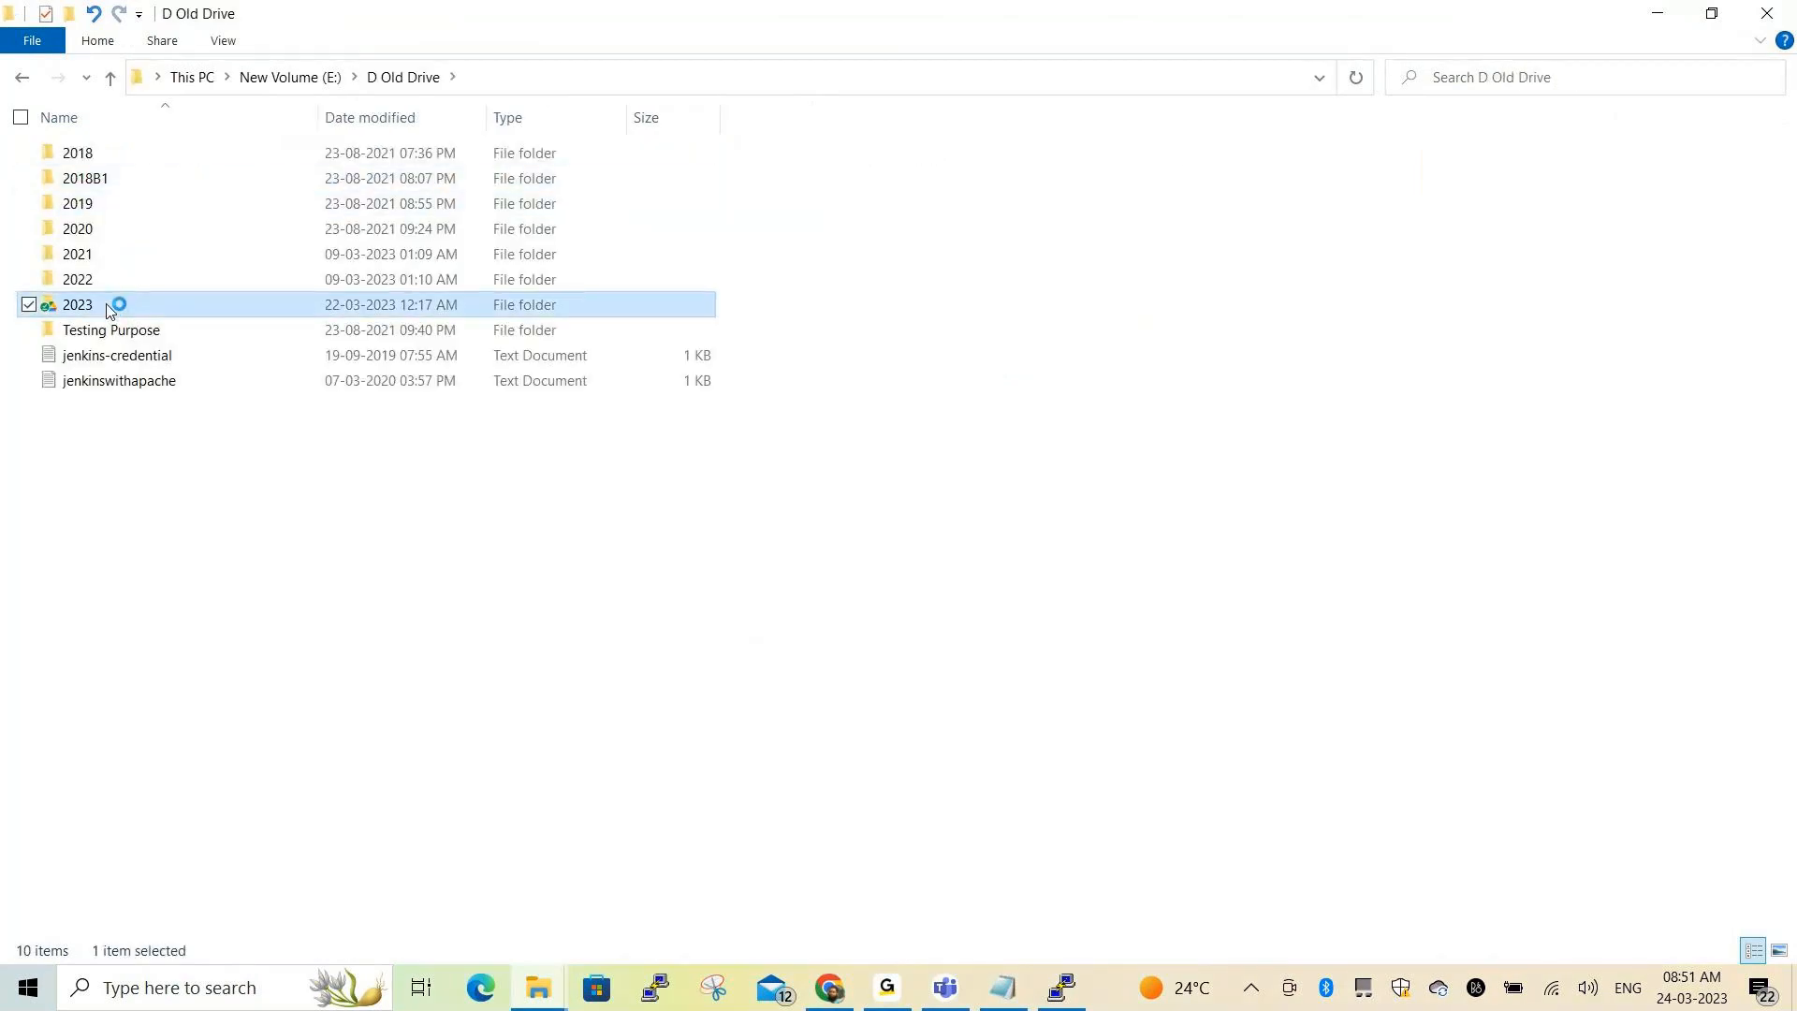
double_click(104, 355)
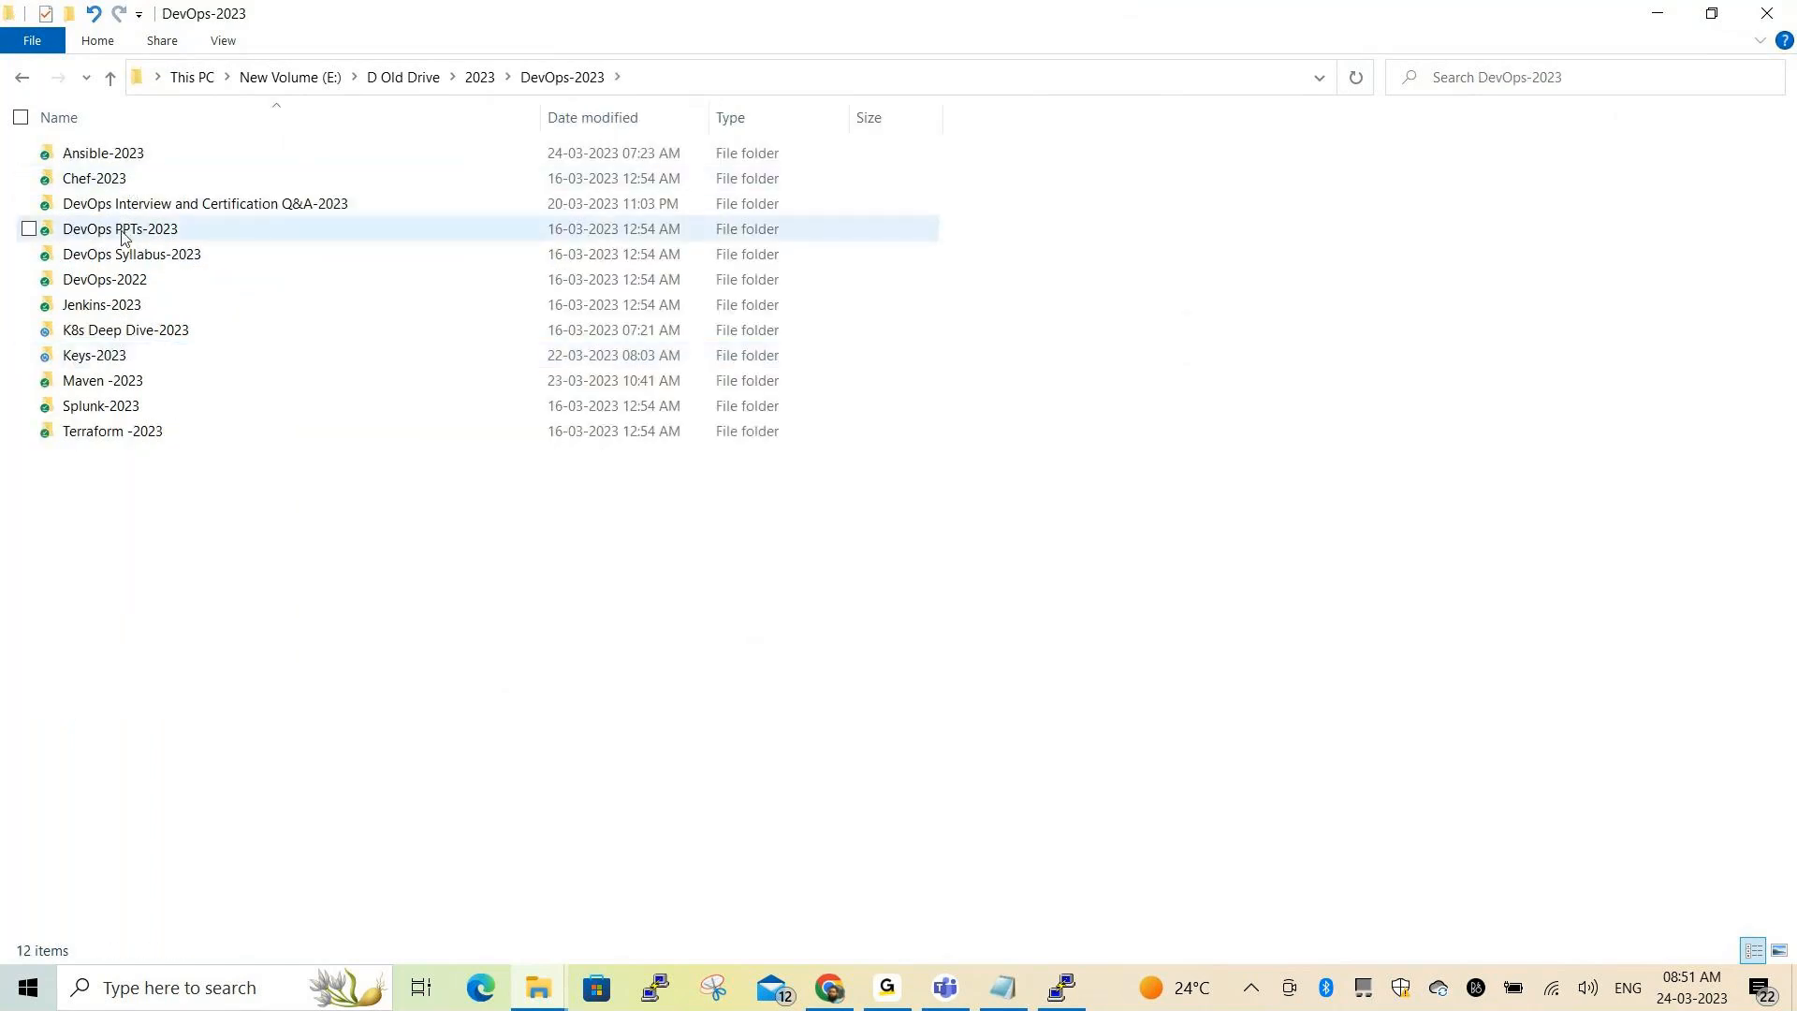
double_click(112, 155)
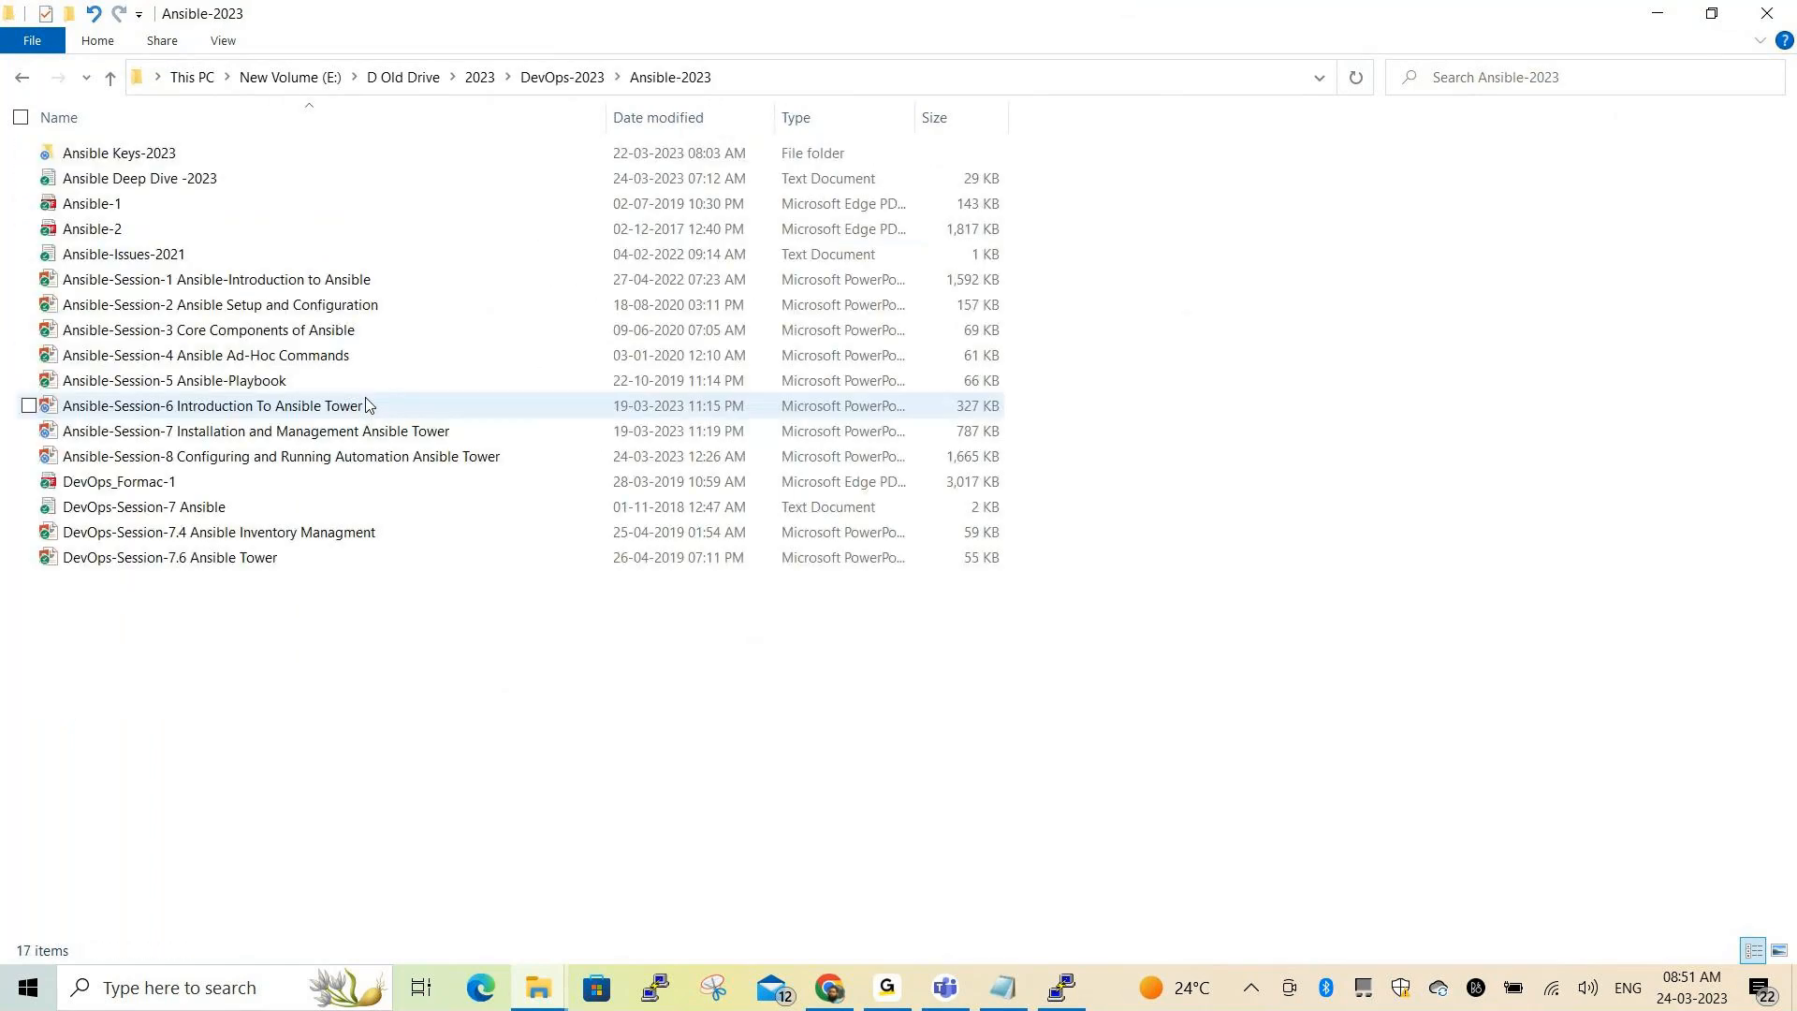
click(306, 466)
double_click(306, 461)
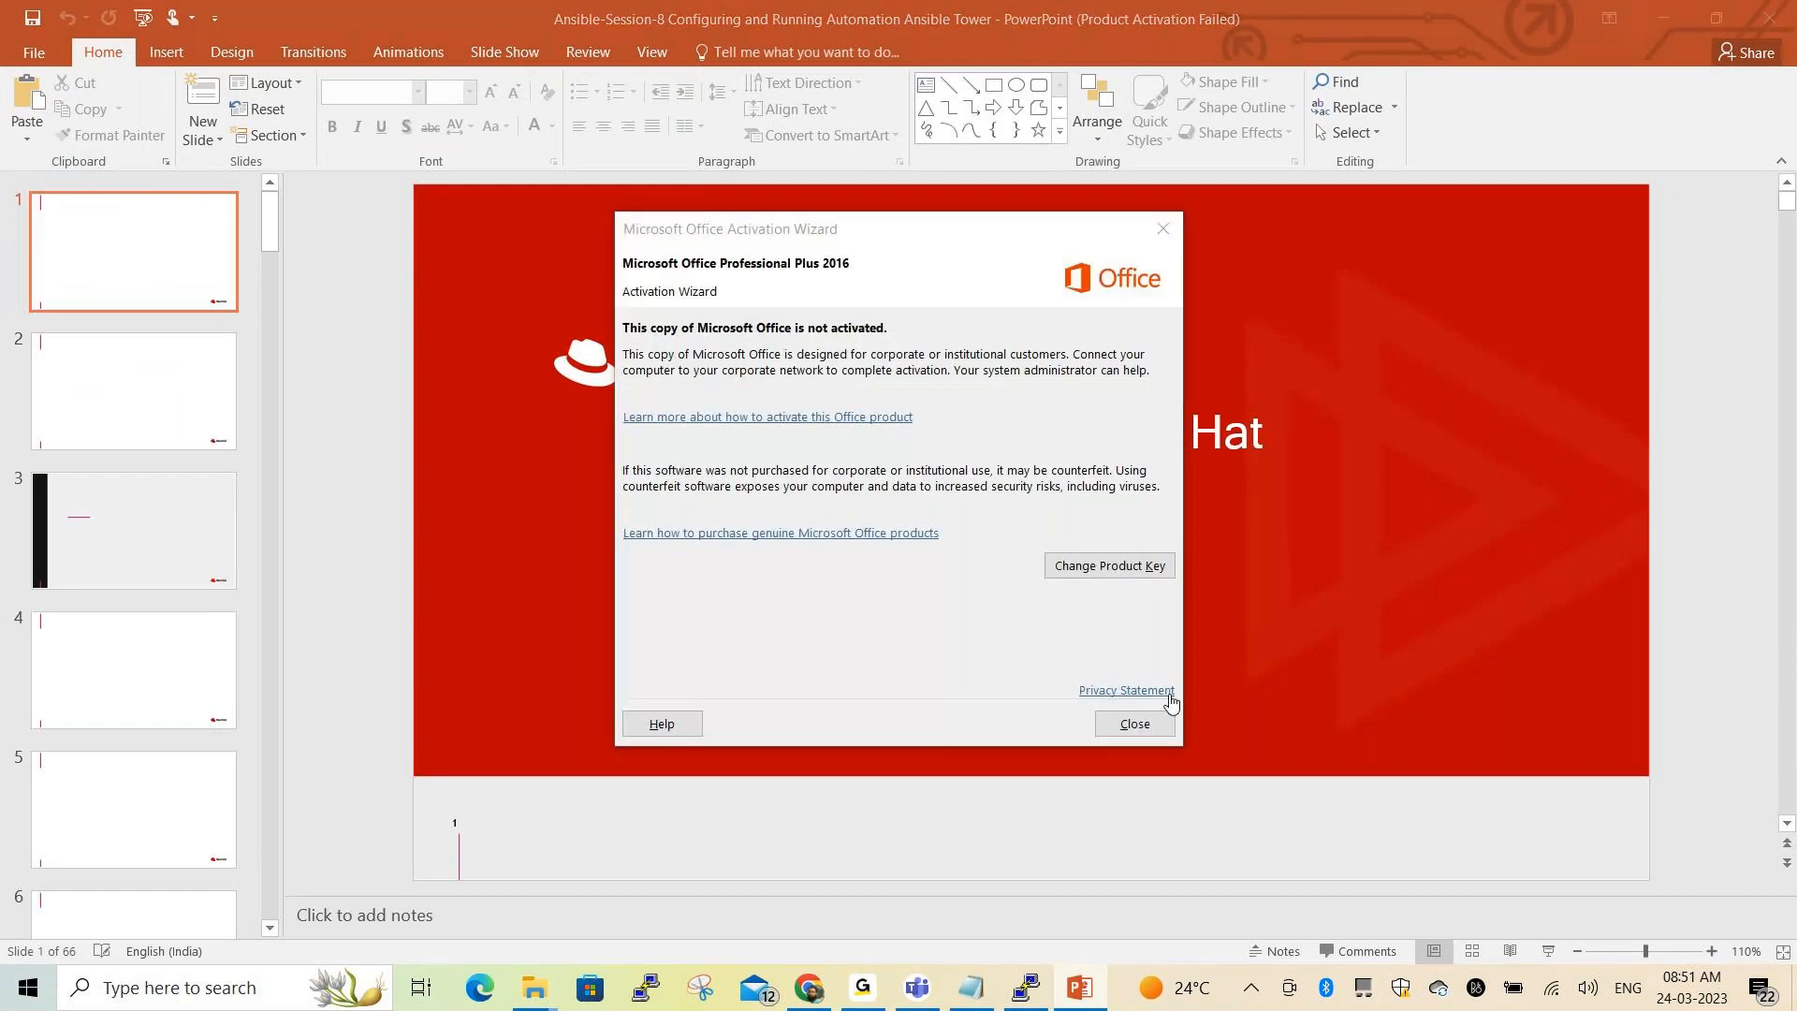
Dismiss the Office activation notice and scroll the thumbnails down to slide 64, Conclusion
click(1132, 727)
scroll(197, 553, down, 15)
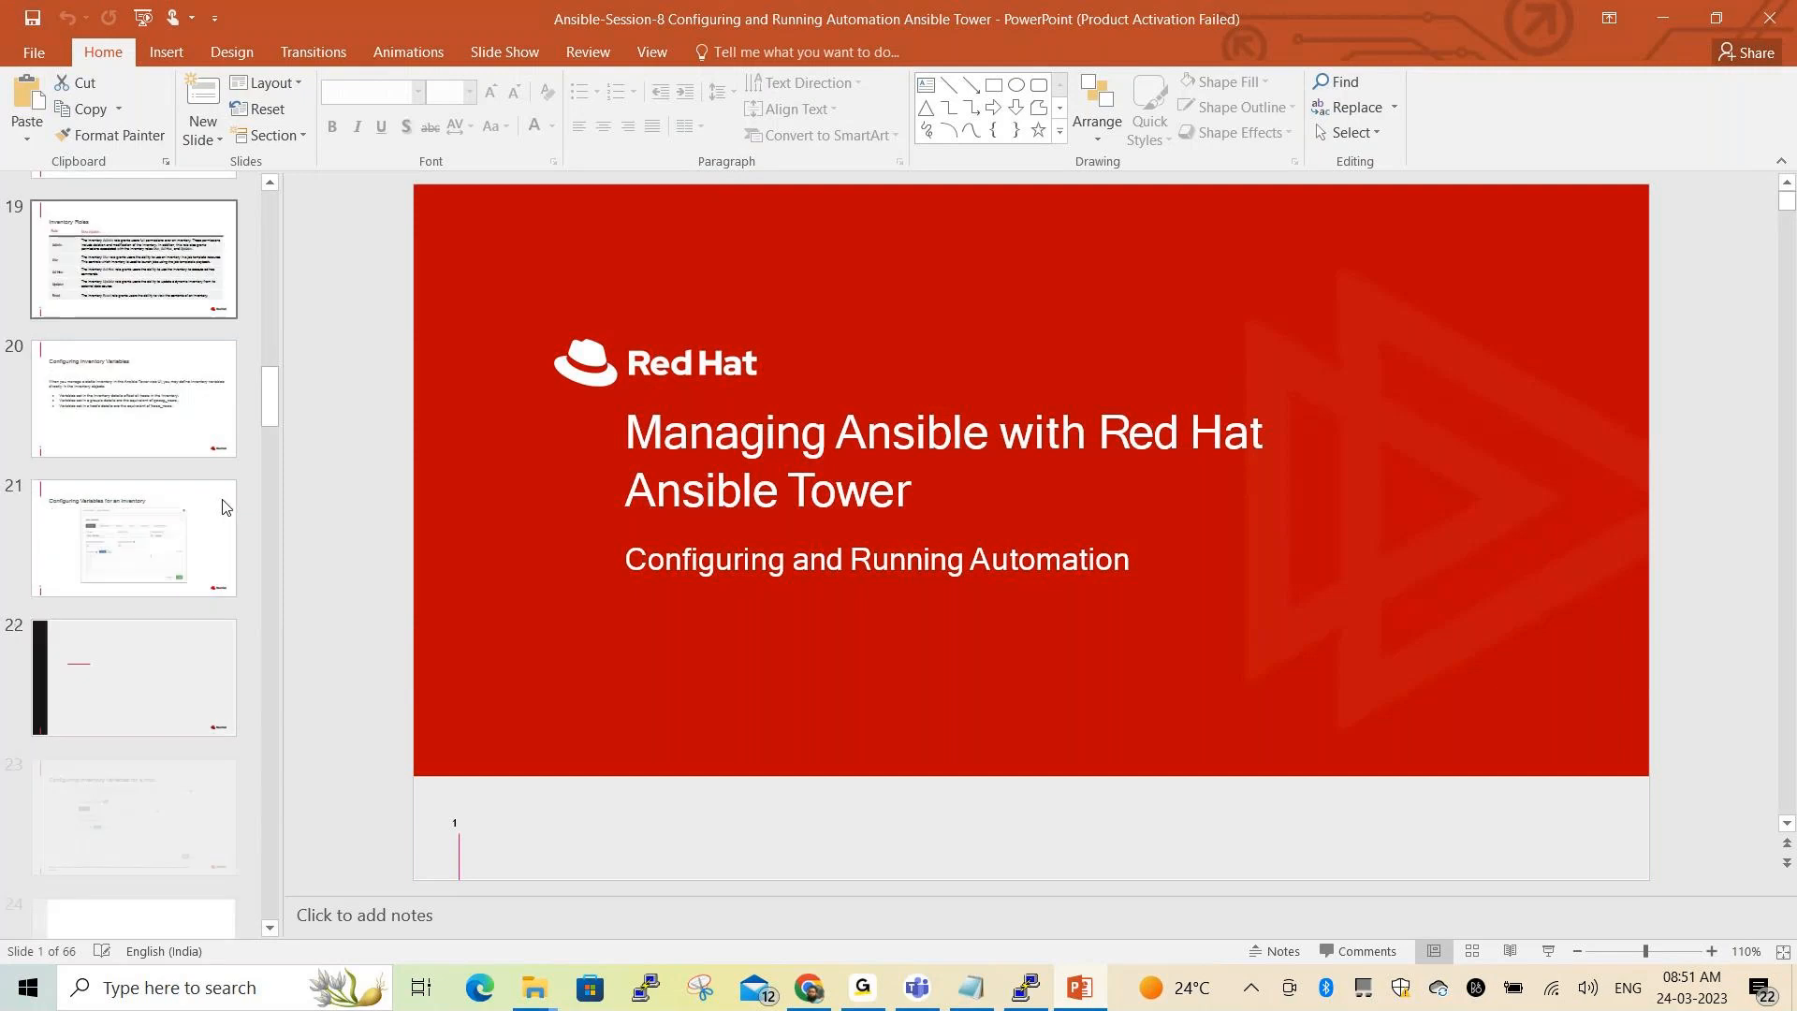
scroll(168, 547, down, 3)
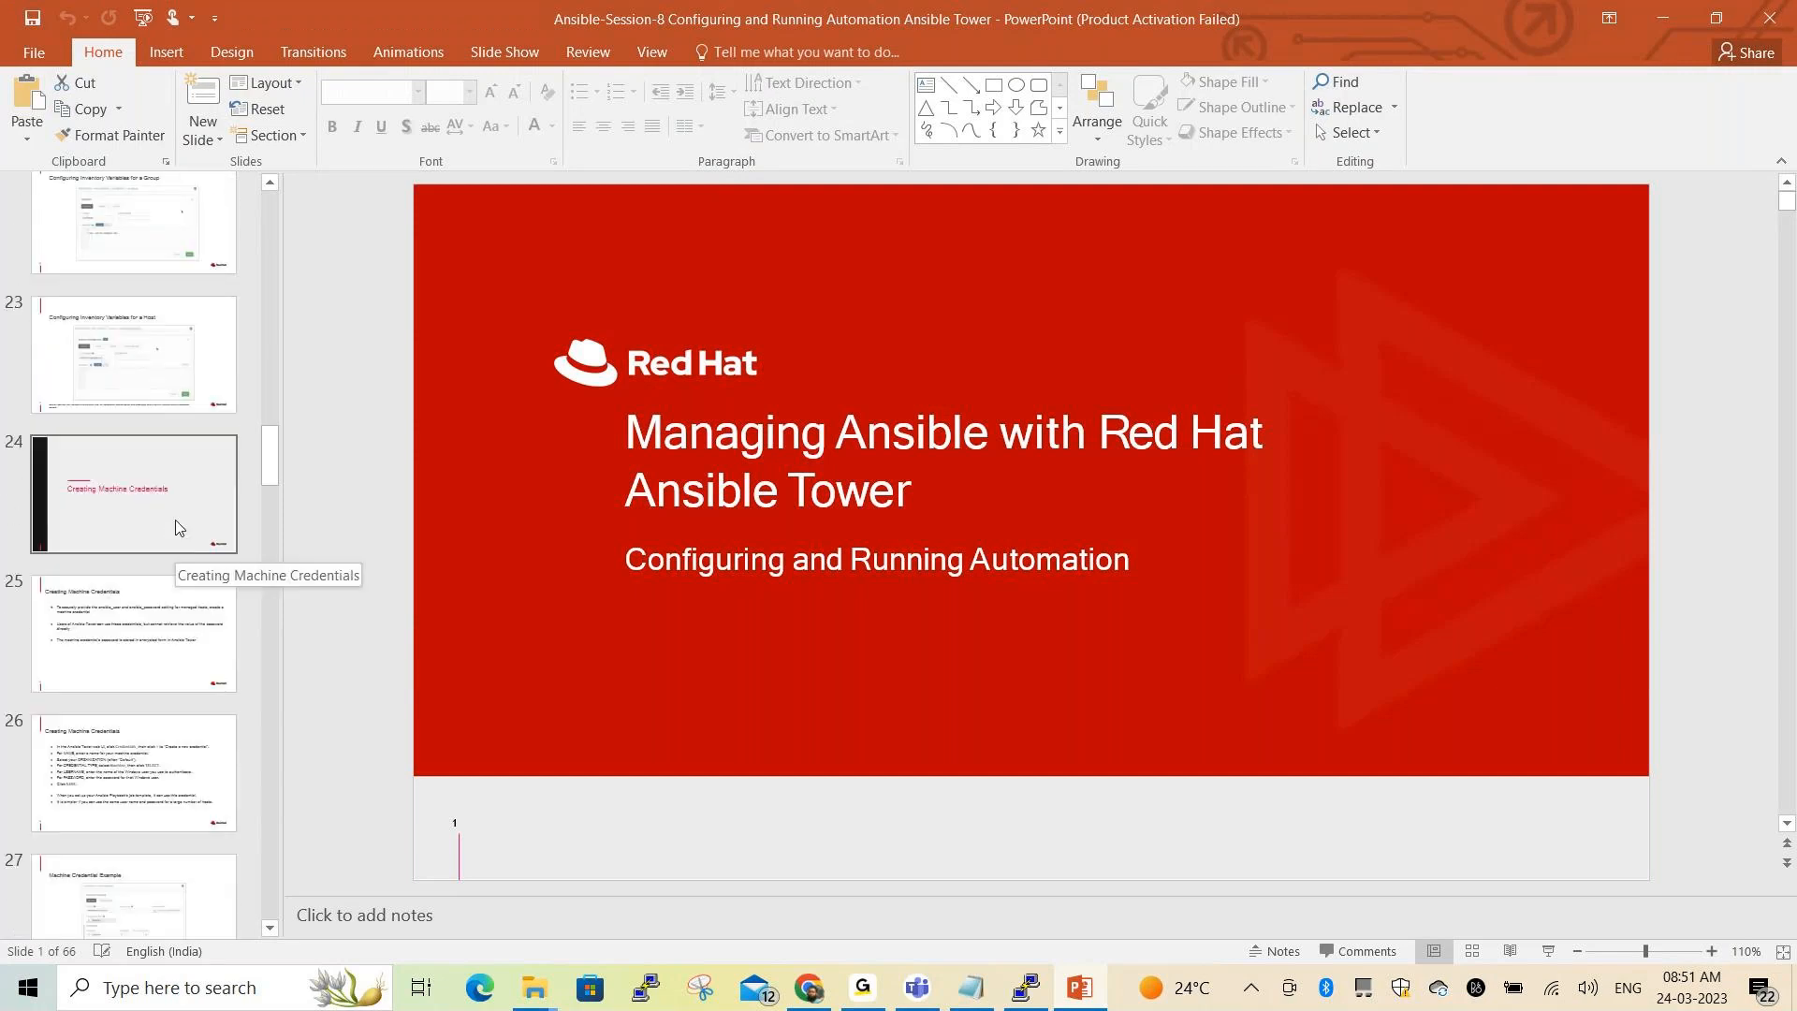
scroll(176, 519, down, 12)
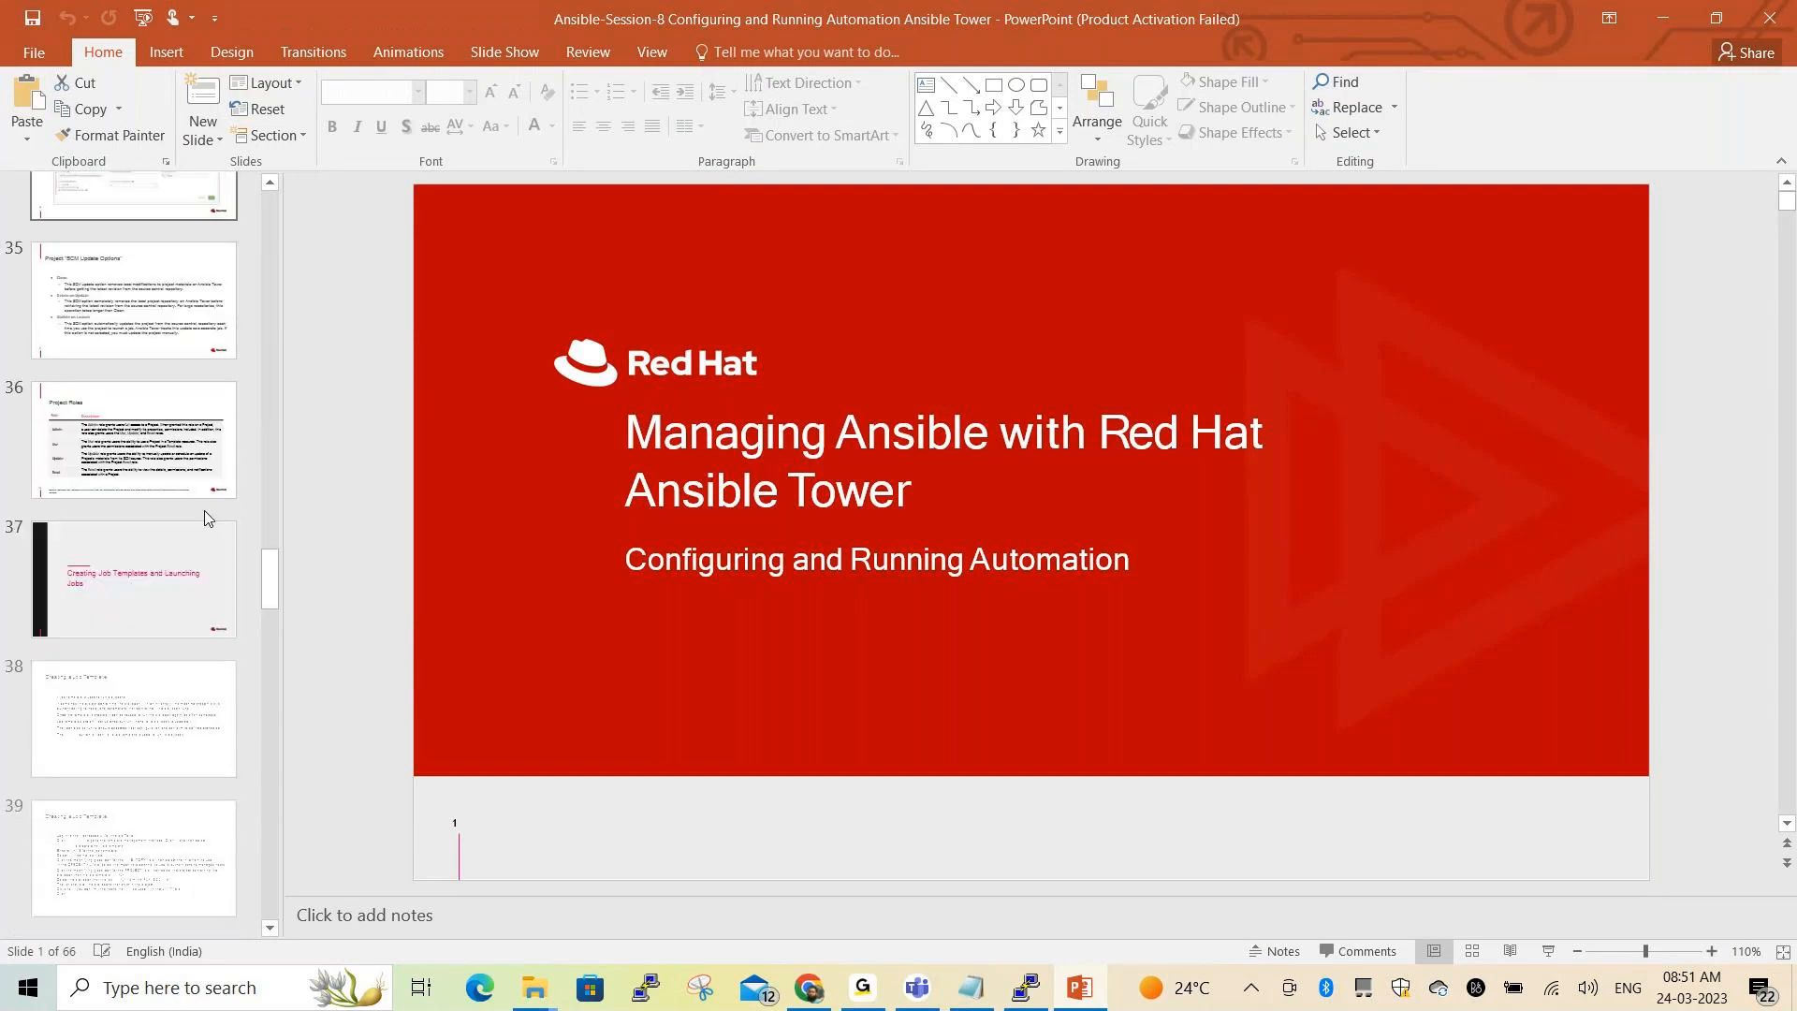
scroll(207, 524, down, 9)
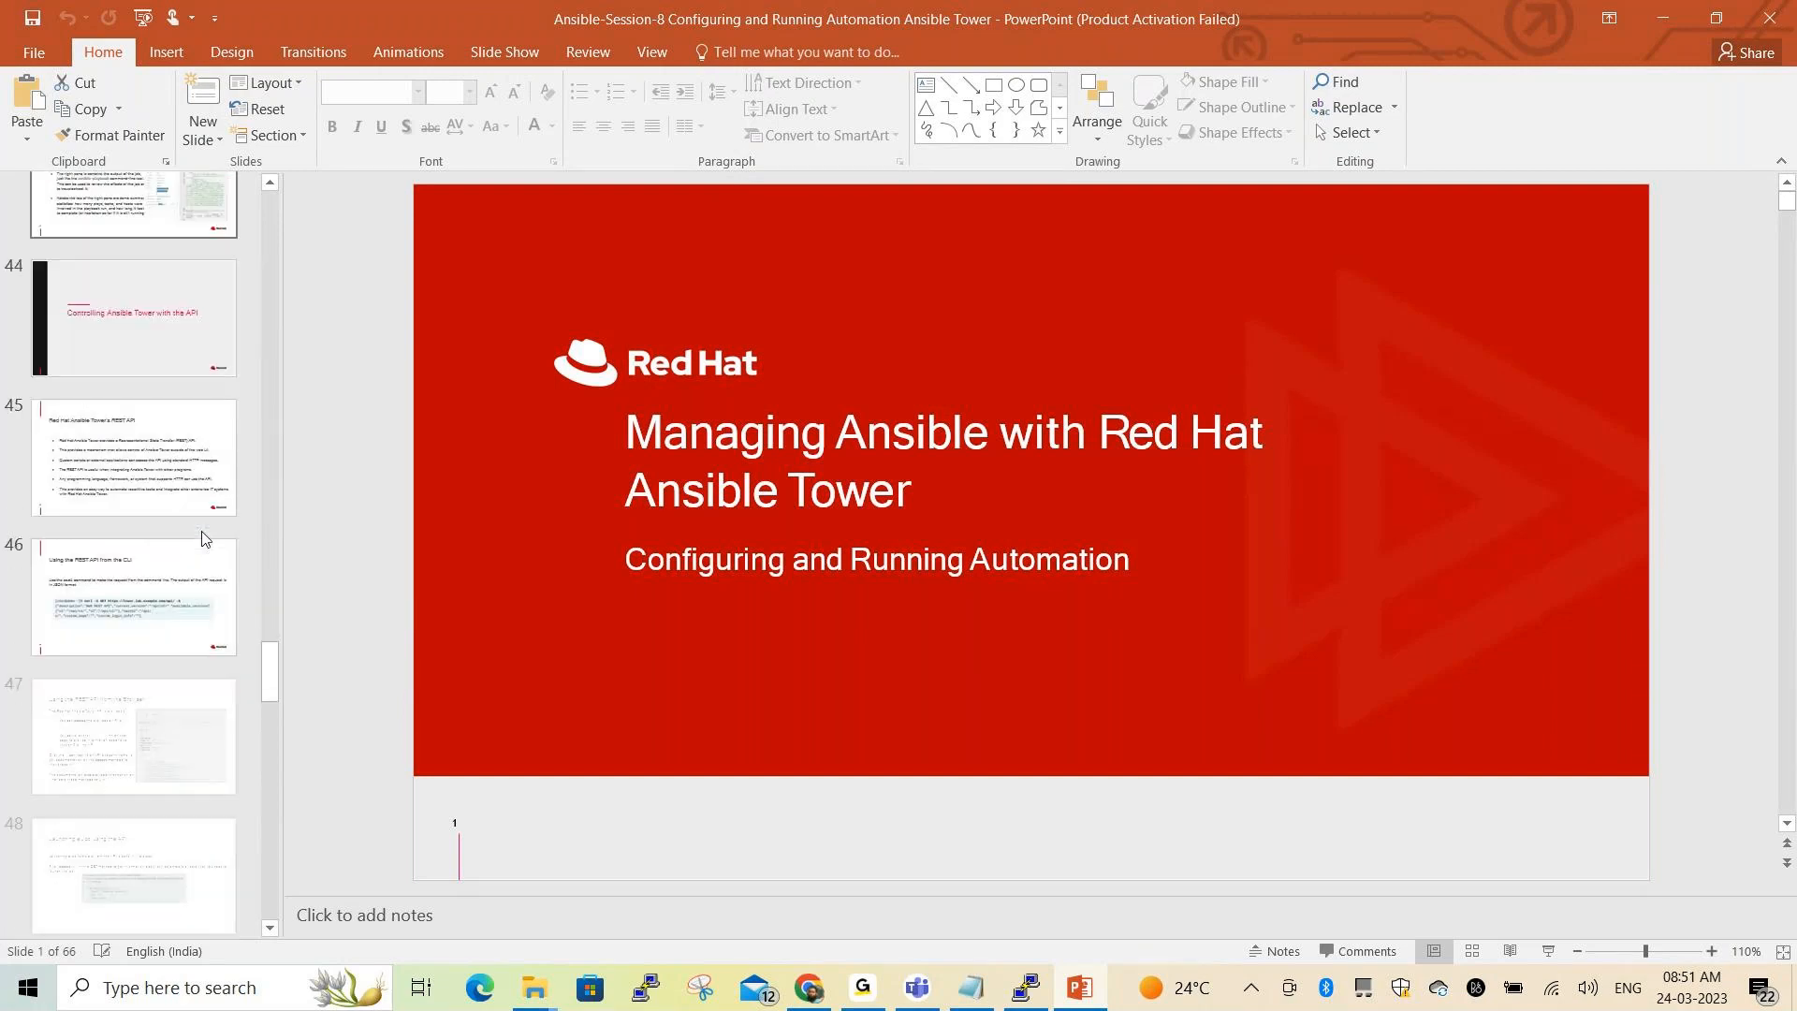
scroll(205, 539, down, 9)
scroll(208, 432, down, 8)
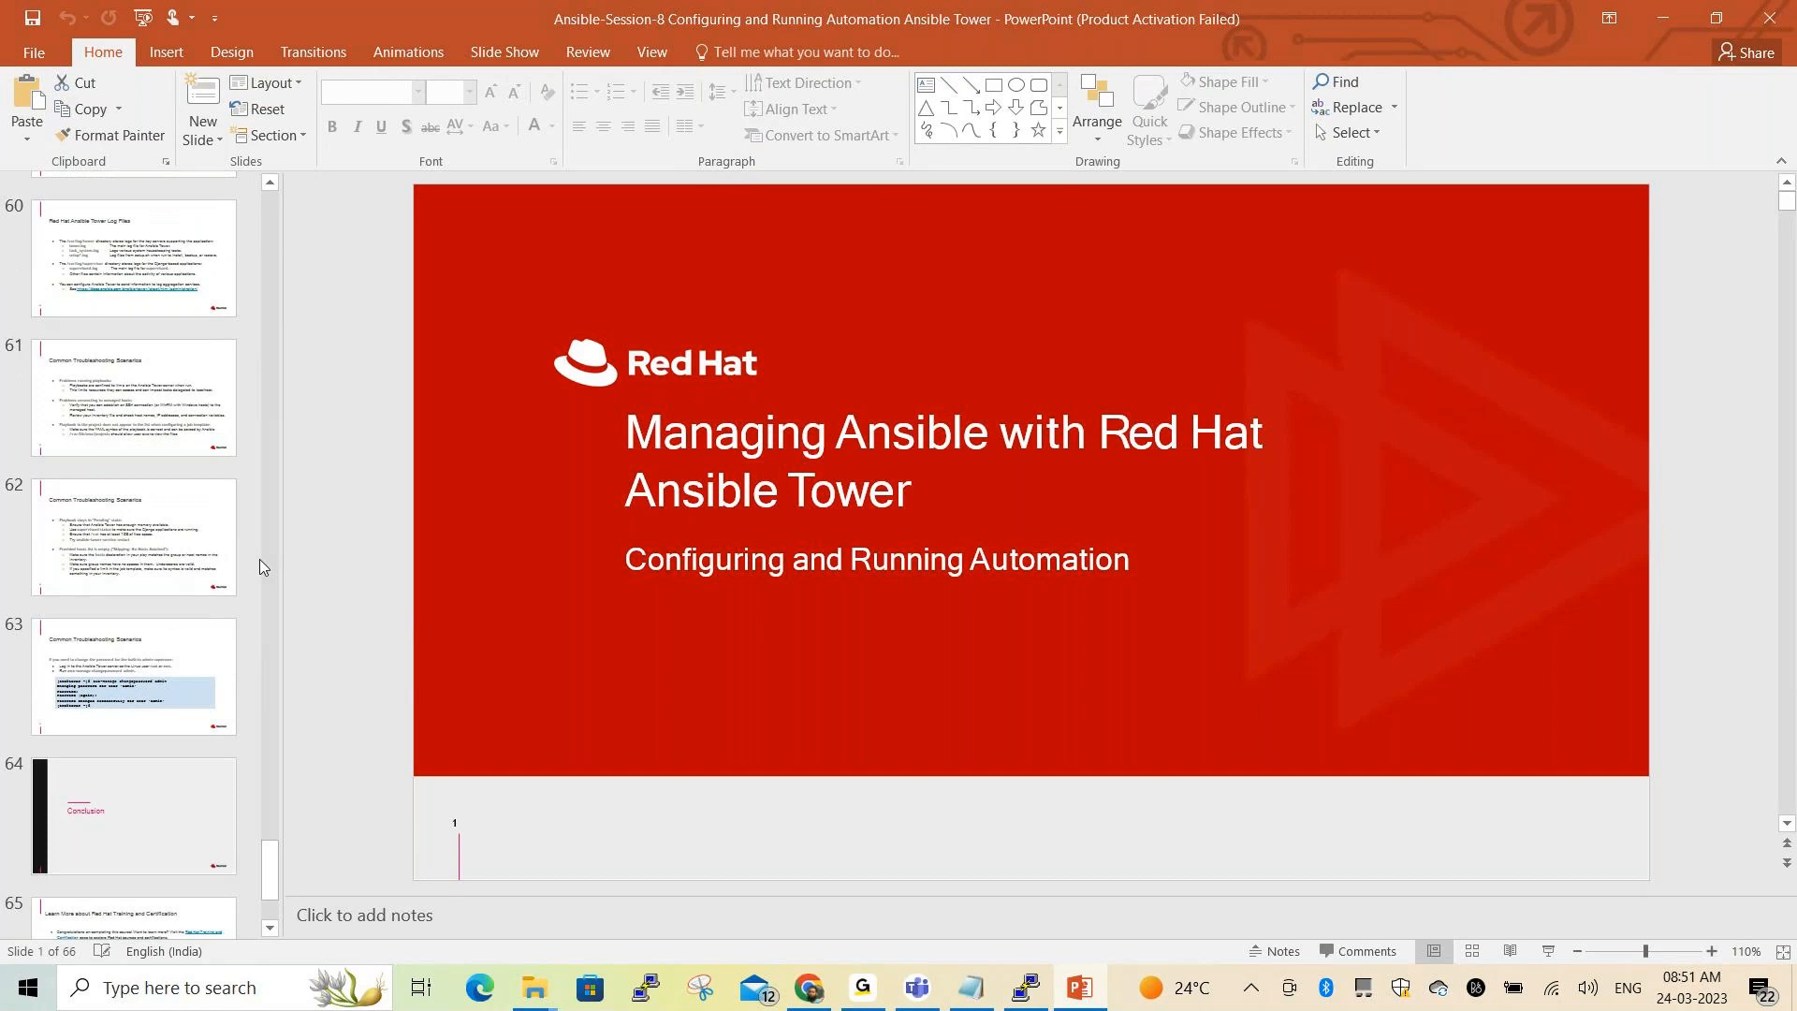
scroll(260, 566, down, 2)
click(160, 604)
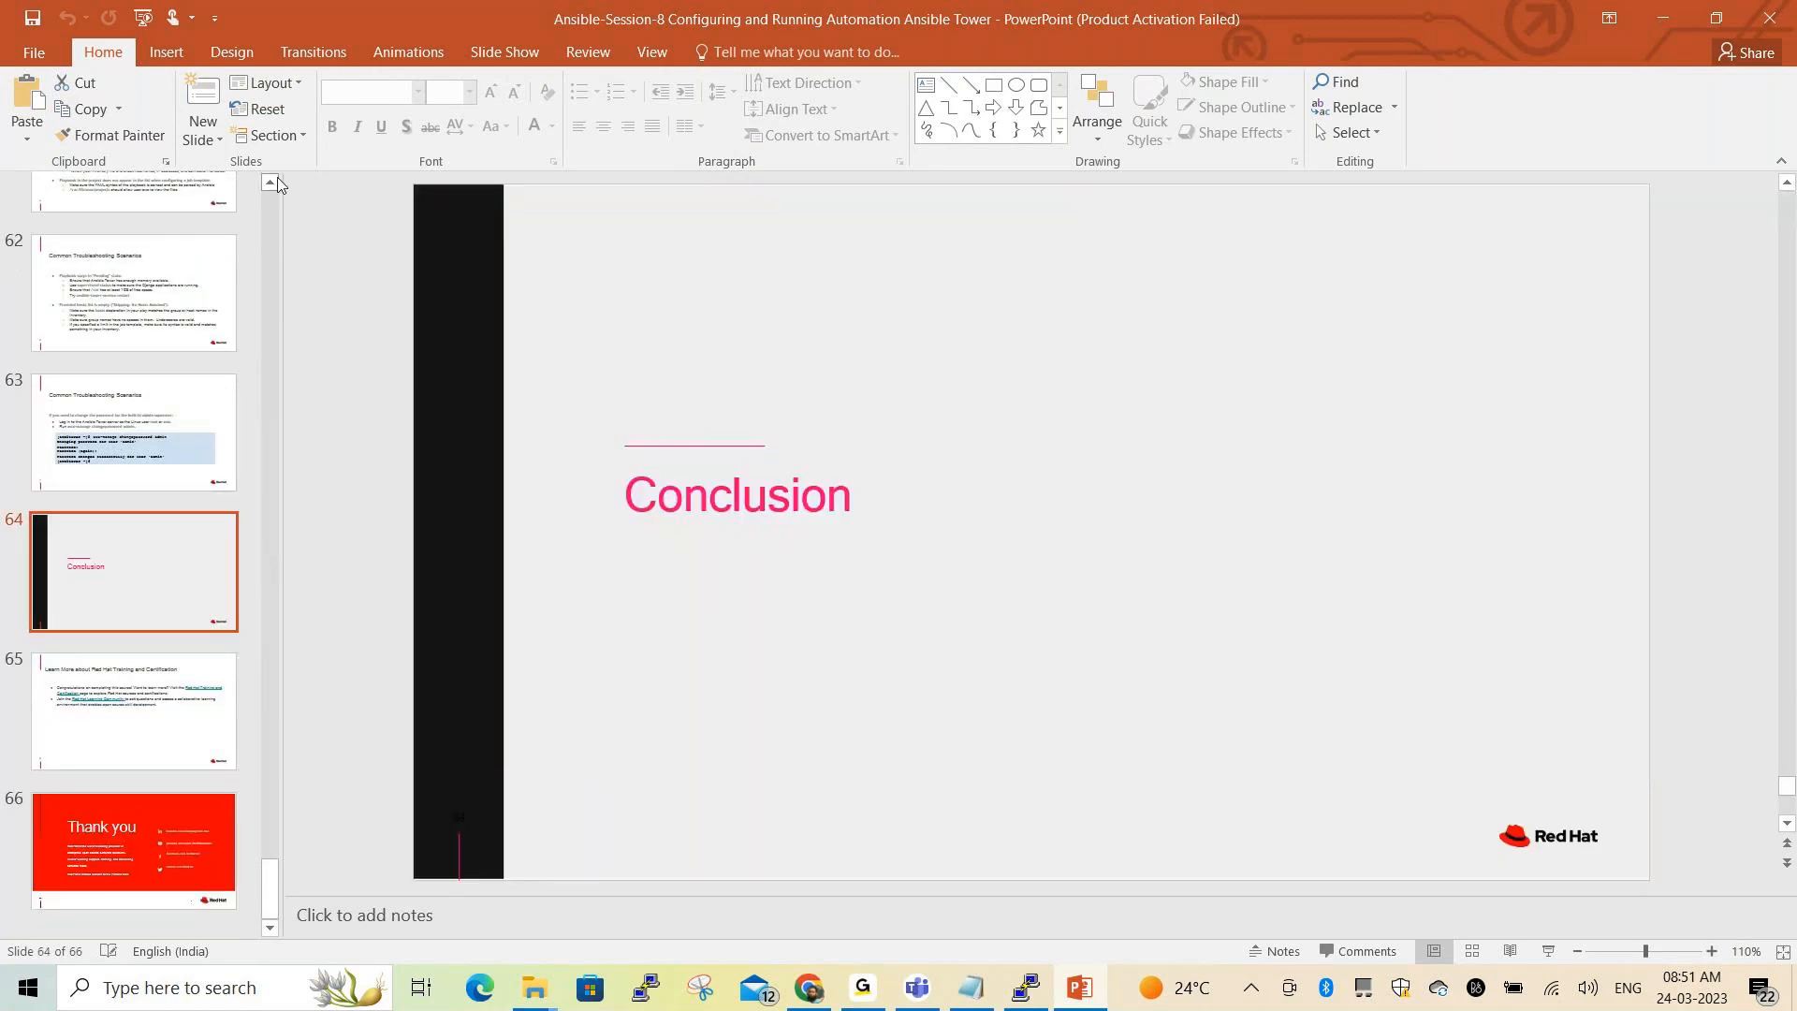
Show slide 60 about Ansible Tower log files
click(270, 184)
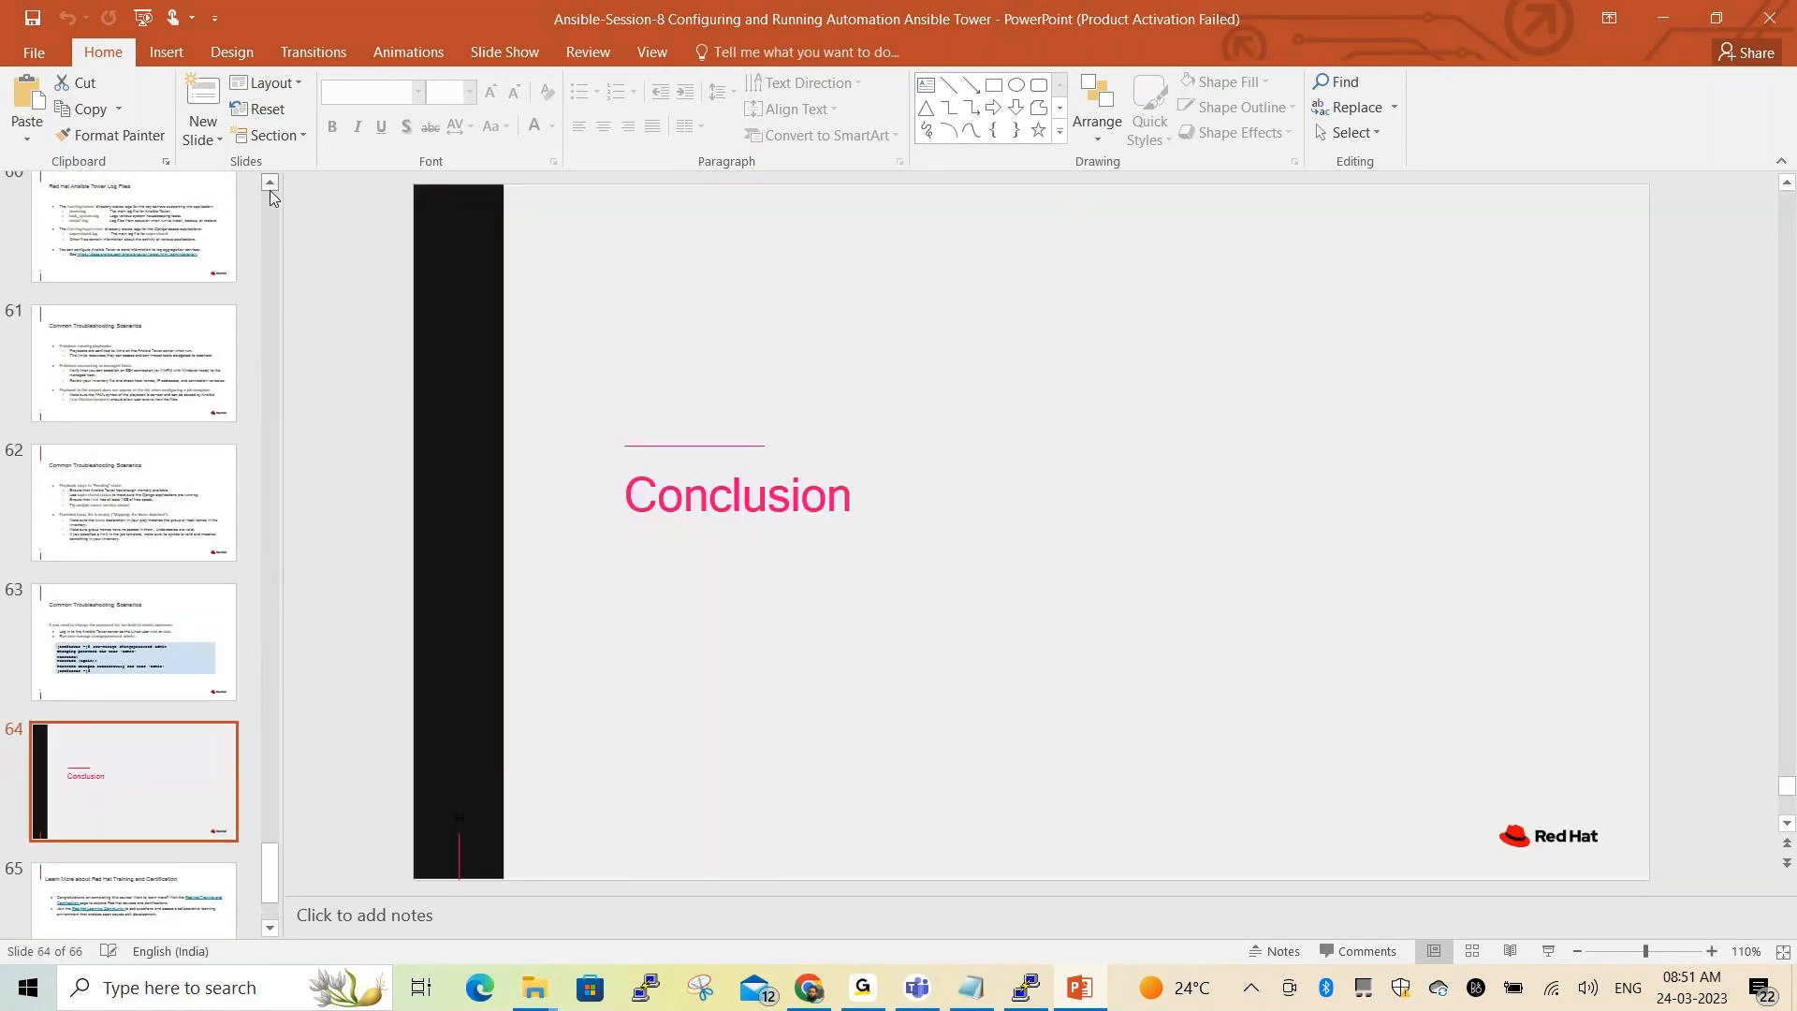
click(269, 188)
click(269, 187)
click(169, 543)
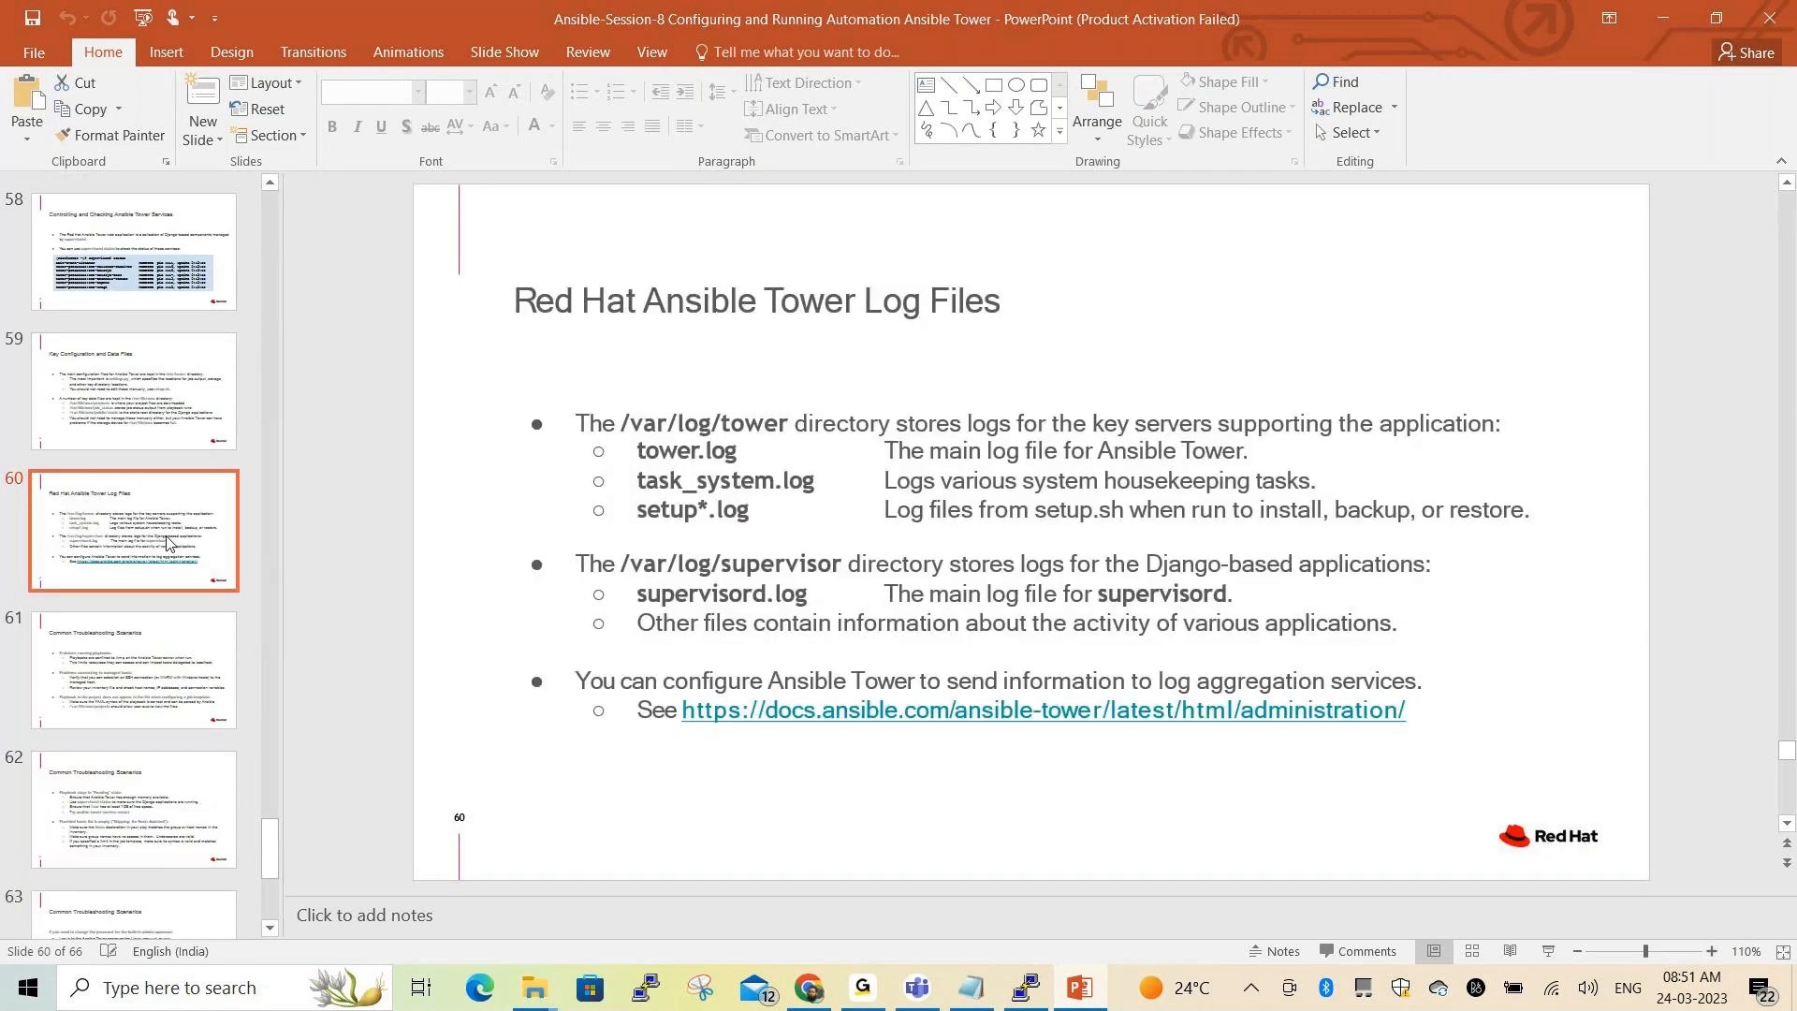
Go back to slide 52 on troubleshooting Ansible Tower, then minimize PowerPoint
click(272, 183)
click(271, 183)
click(270, 183)
click(268, 187)
click(269, 186)
click(269, 187)
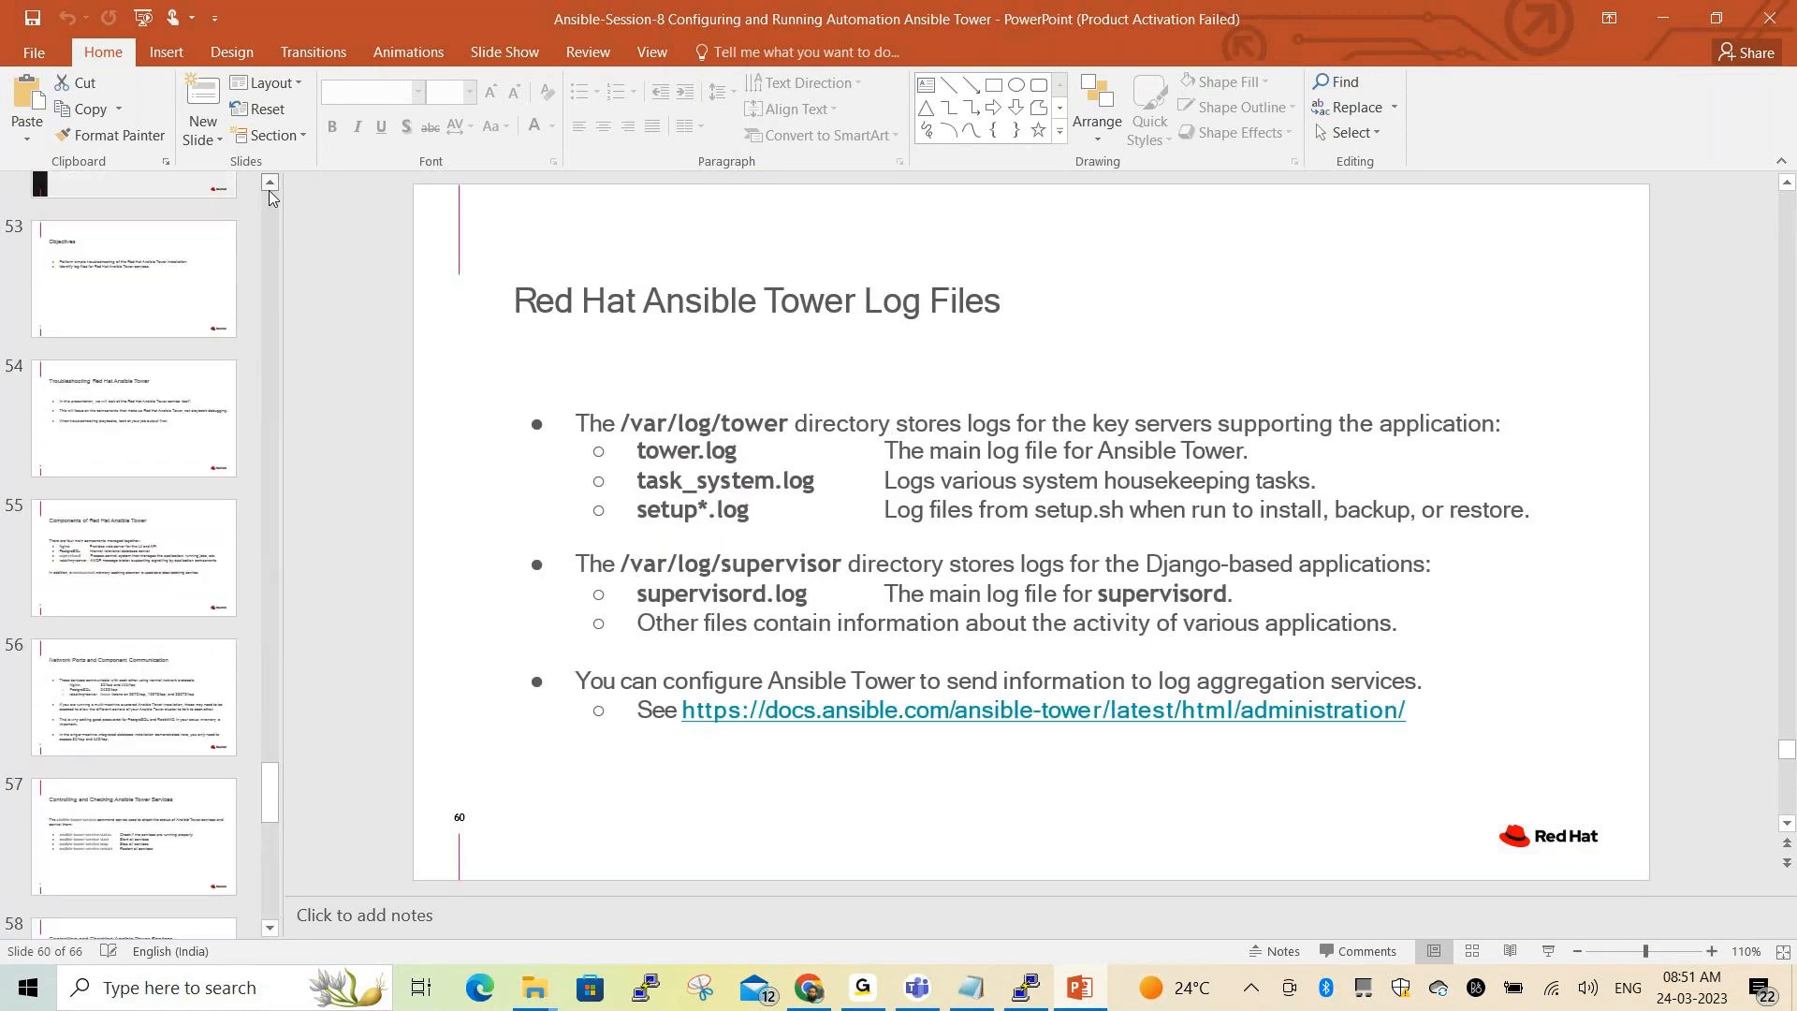
click(269, 187)
click(268, 186)
click(152, 426)
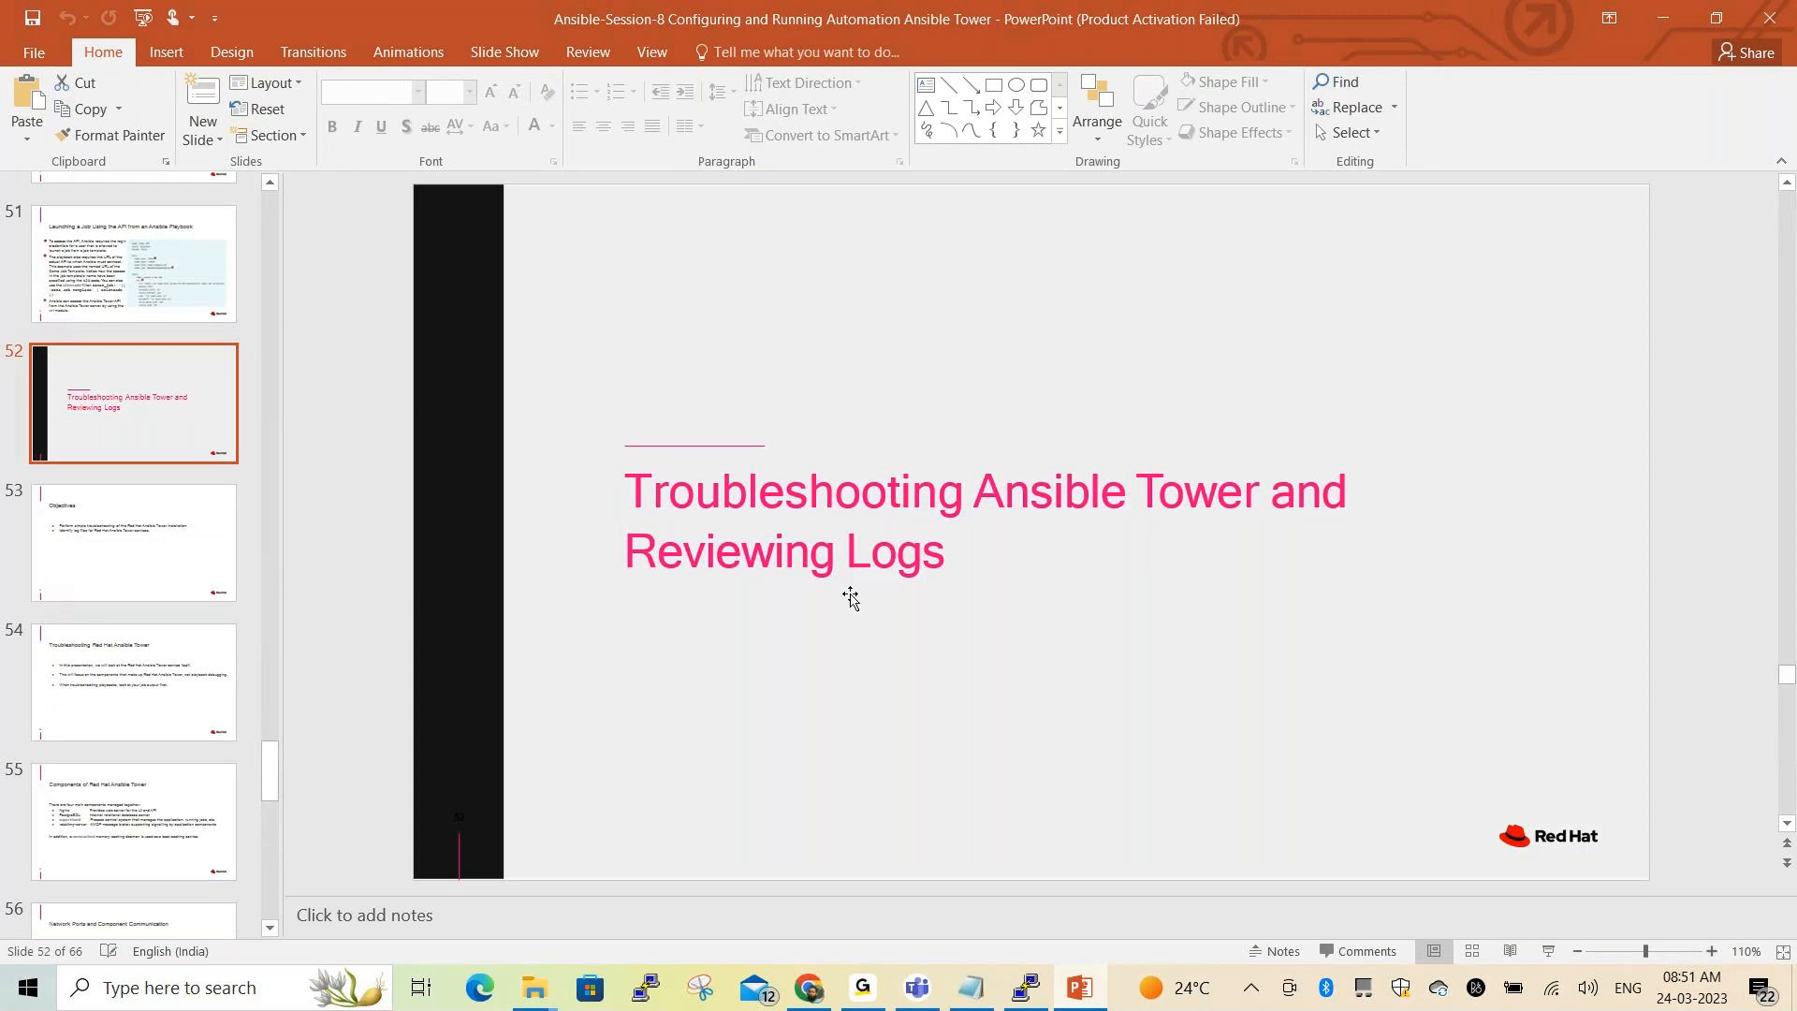
scroll(189, 473, down, 5)
scroll(194, 480, down, 8)
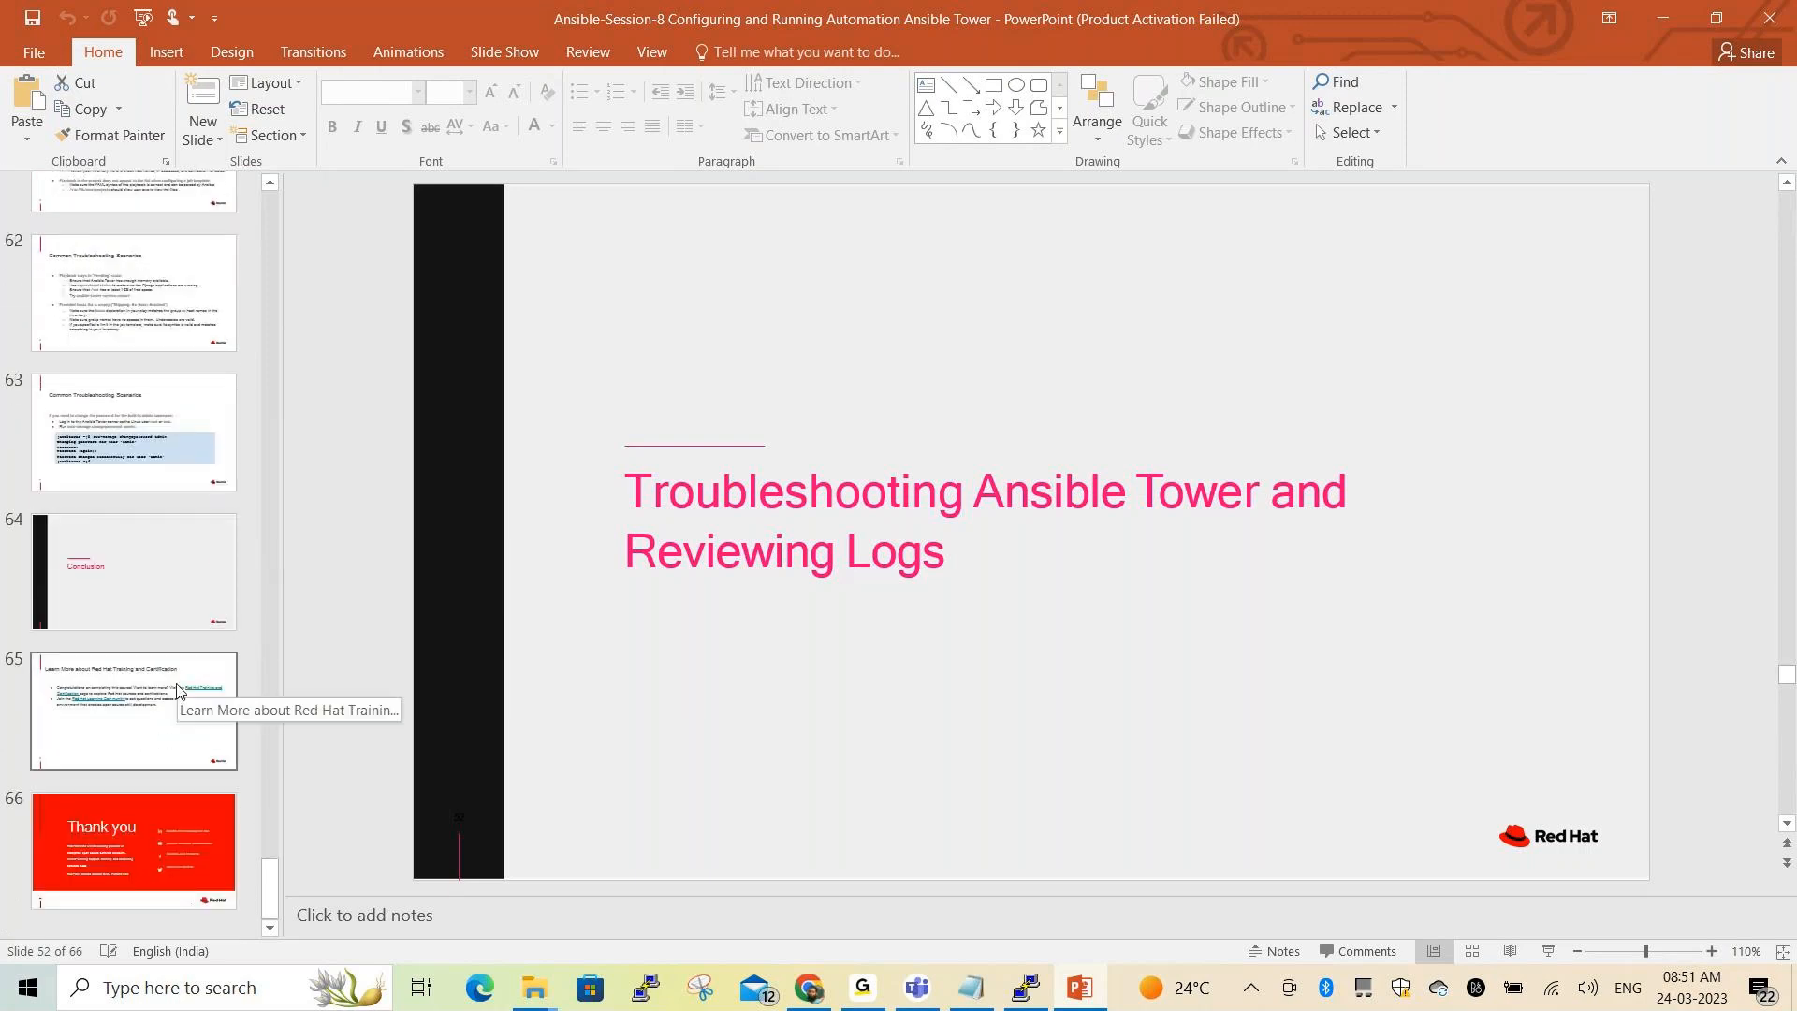
click(1660, 20)
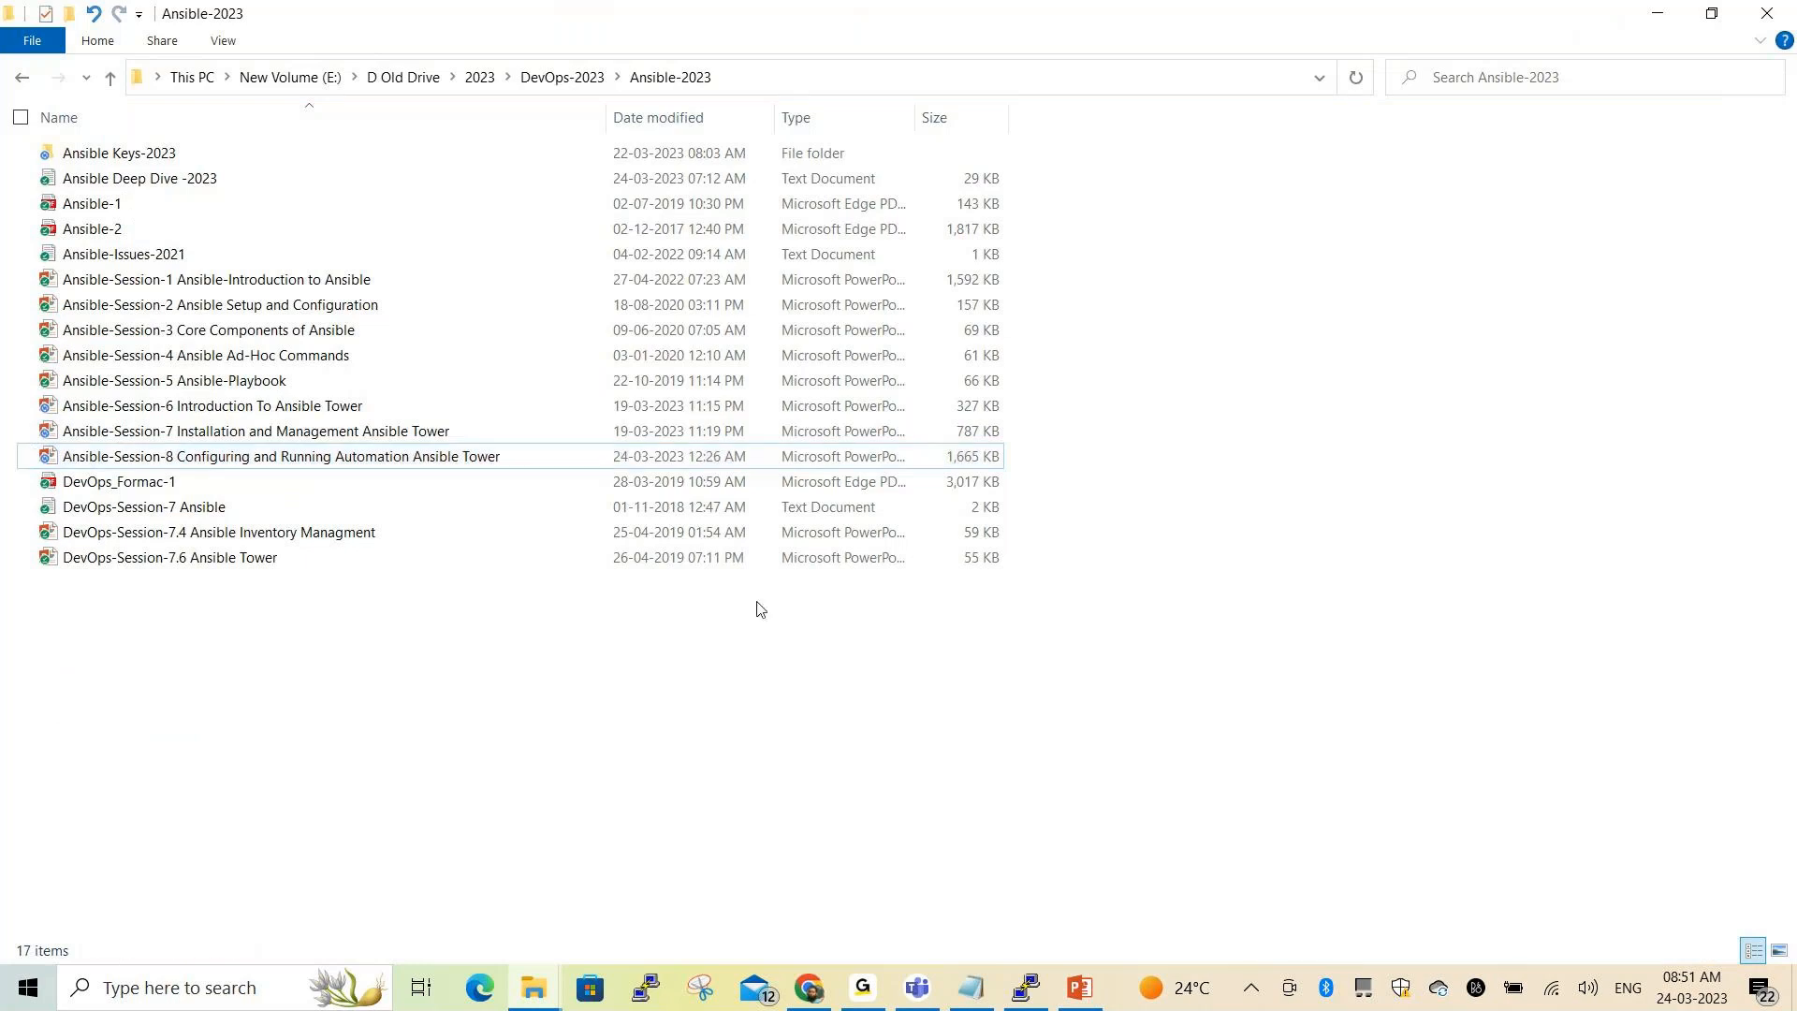
In Notepad, highlight the access control topic and the Creating Static Inventory heading, then return to Chrome
key(alt+Tab)
key(alt+Tab)
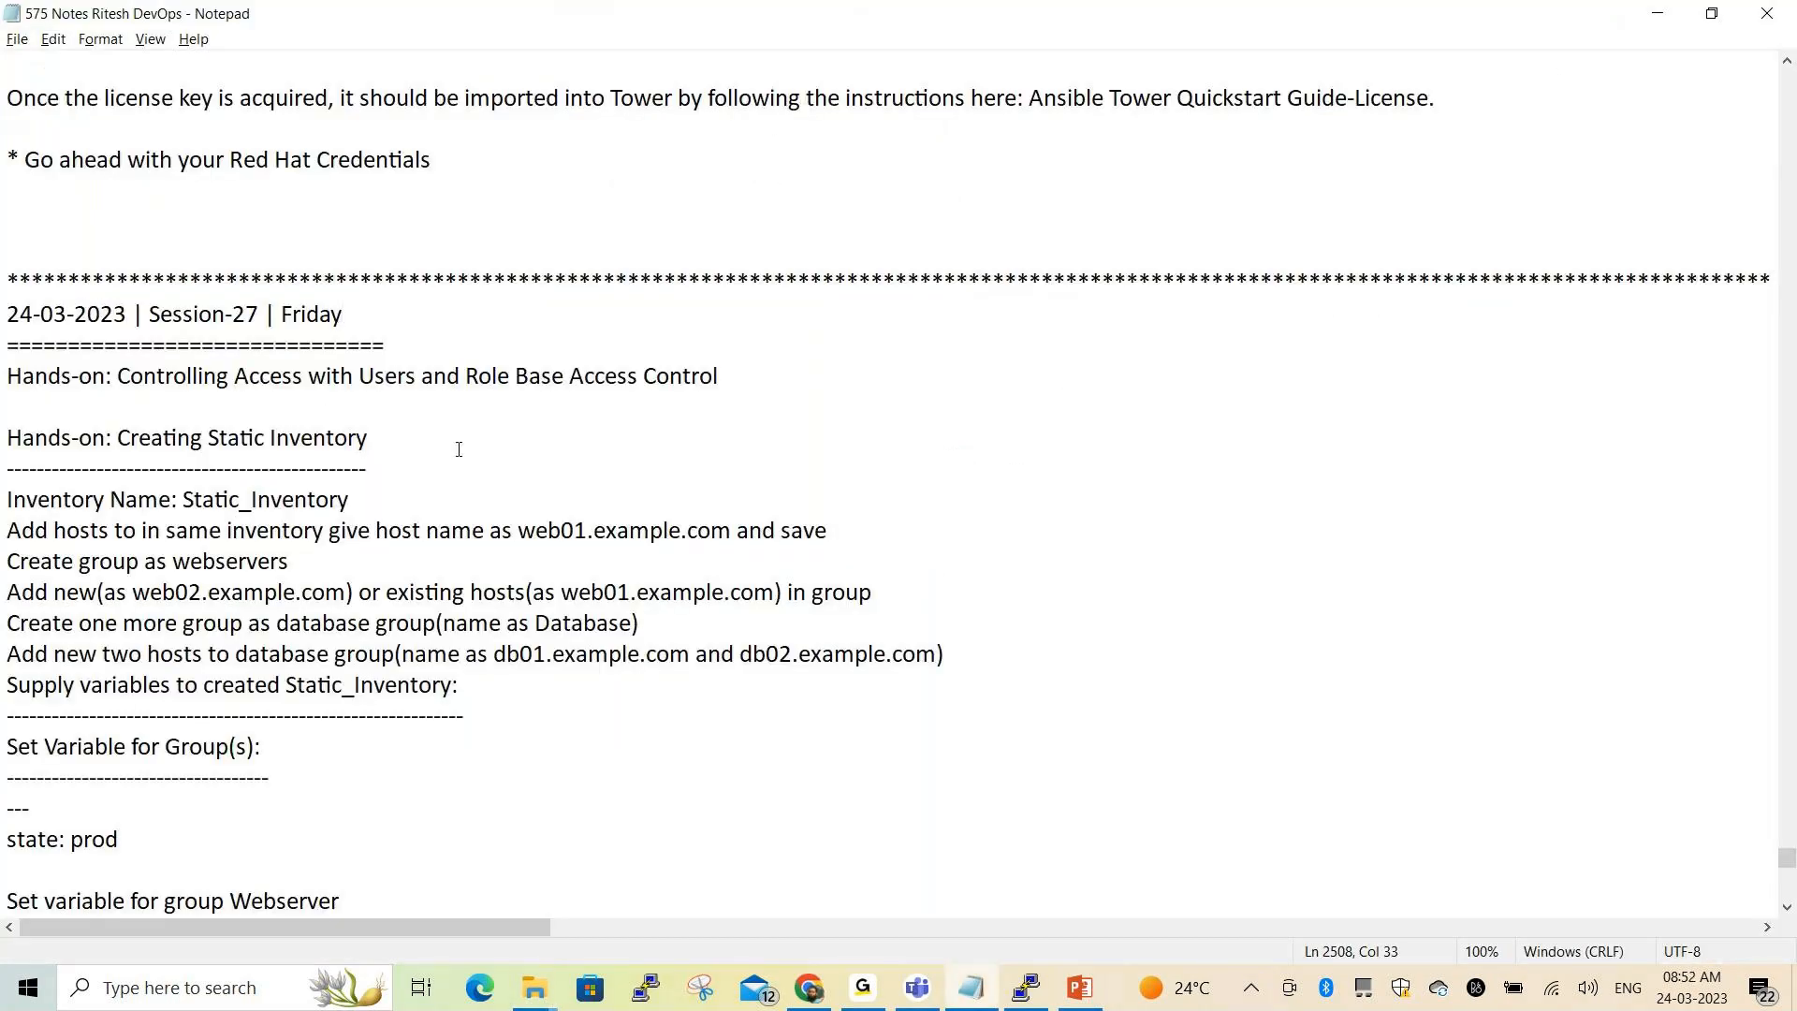
scroll(458, 450, down, 2)
drag(117, 190, 857, 227)
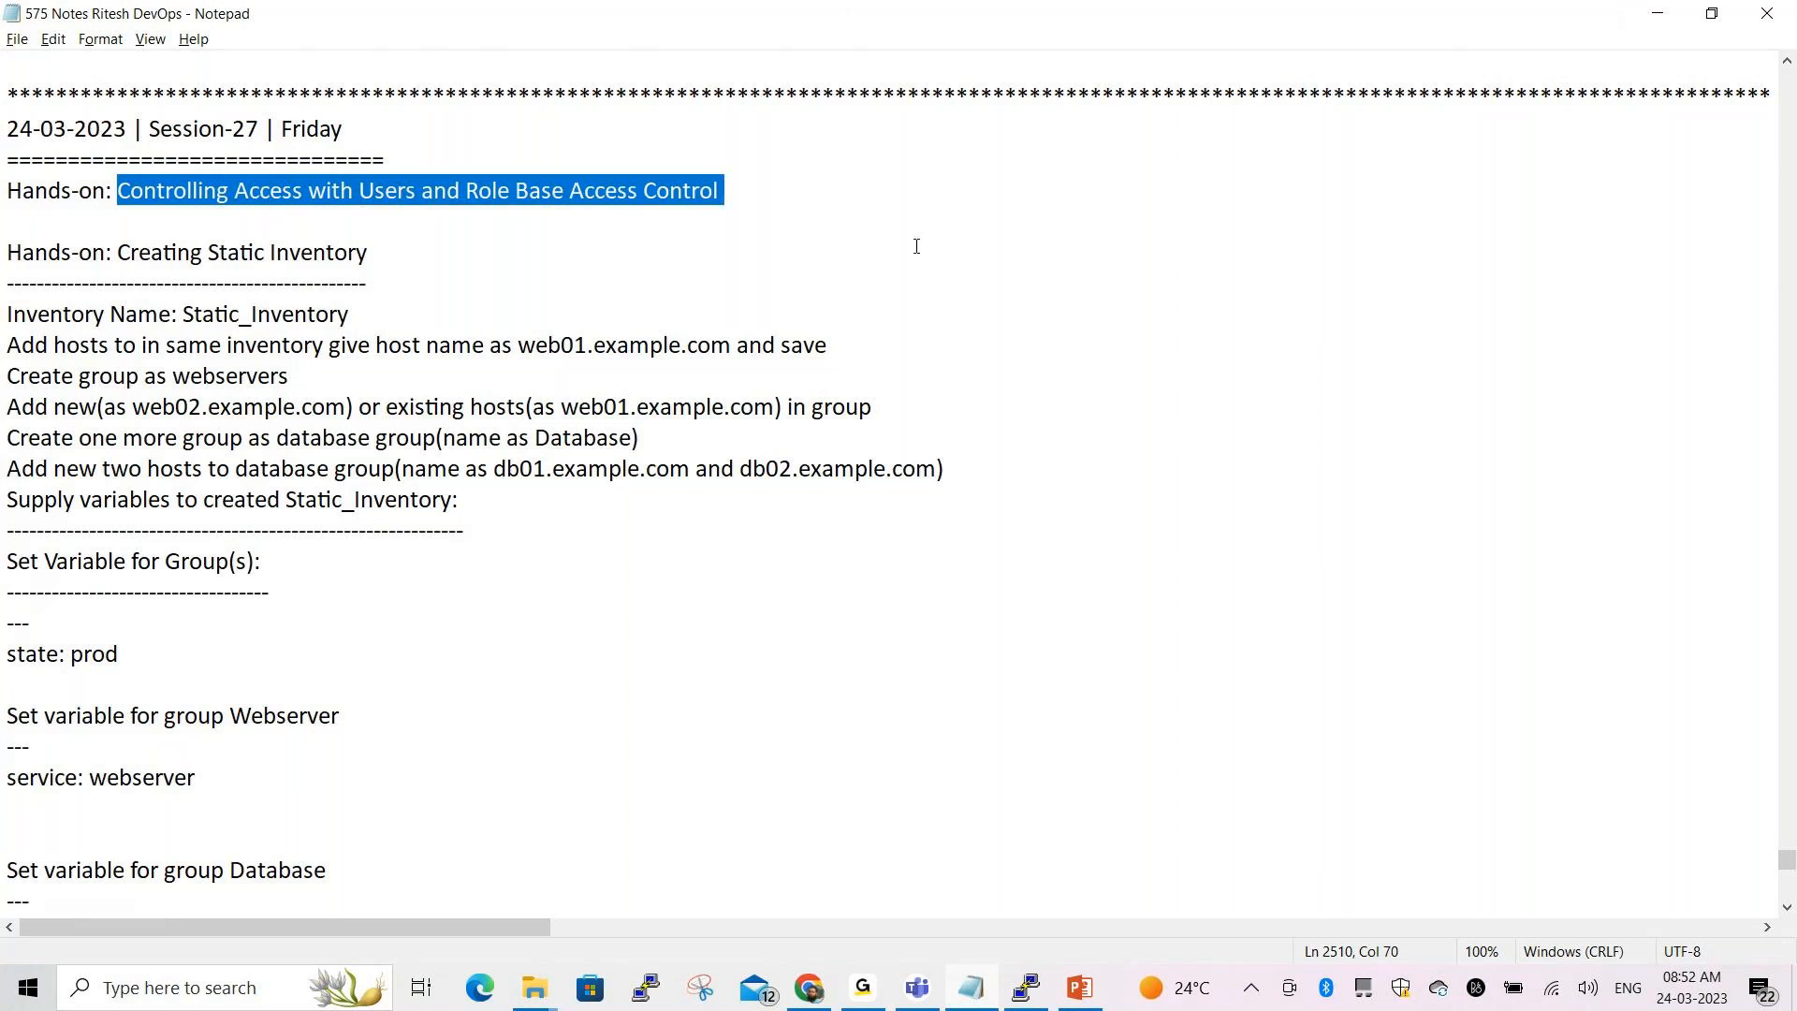
click(595, 231)
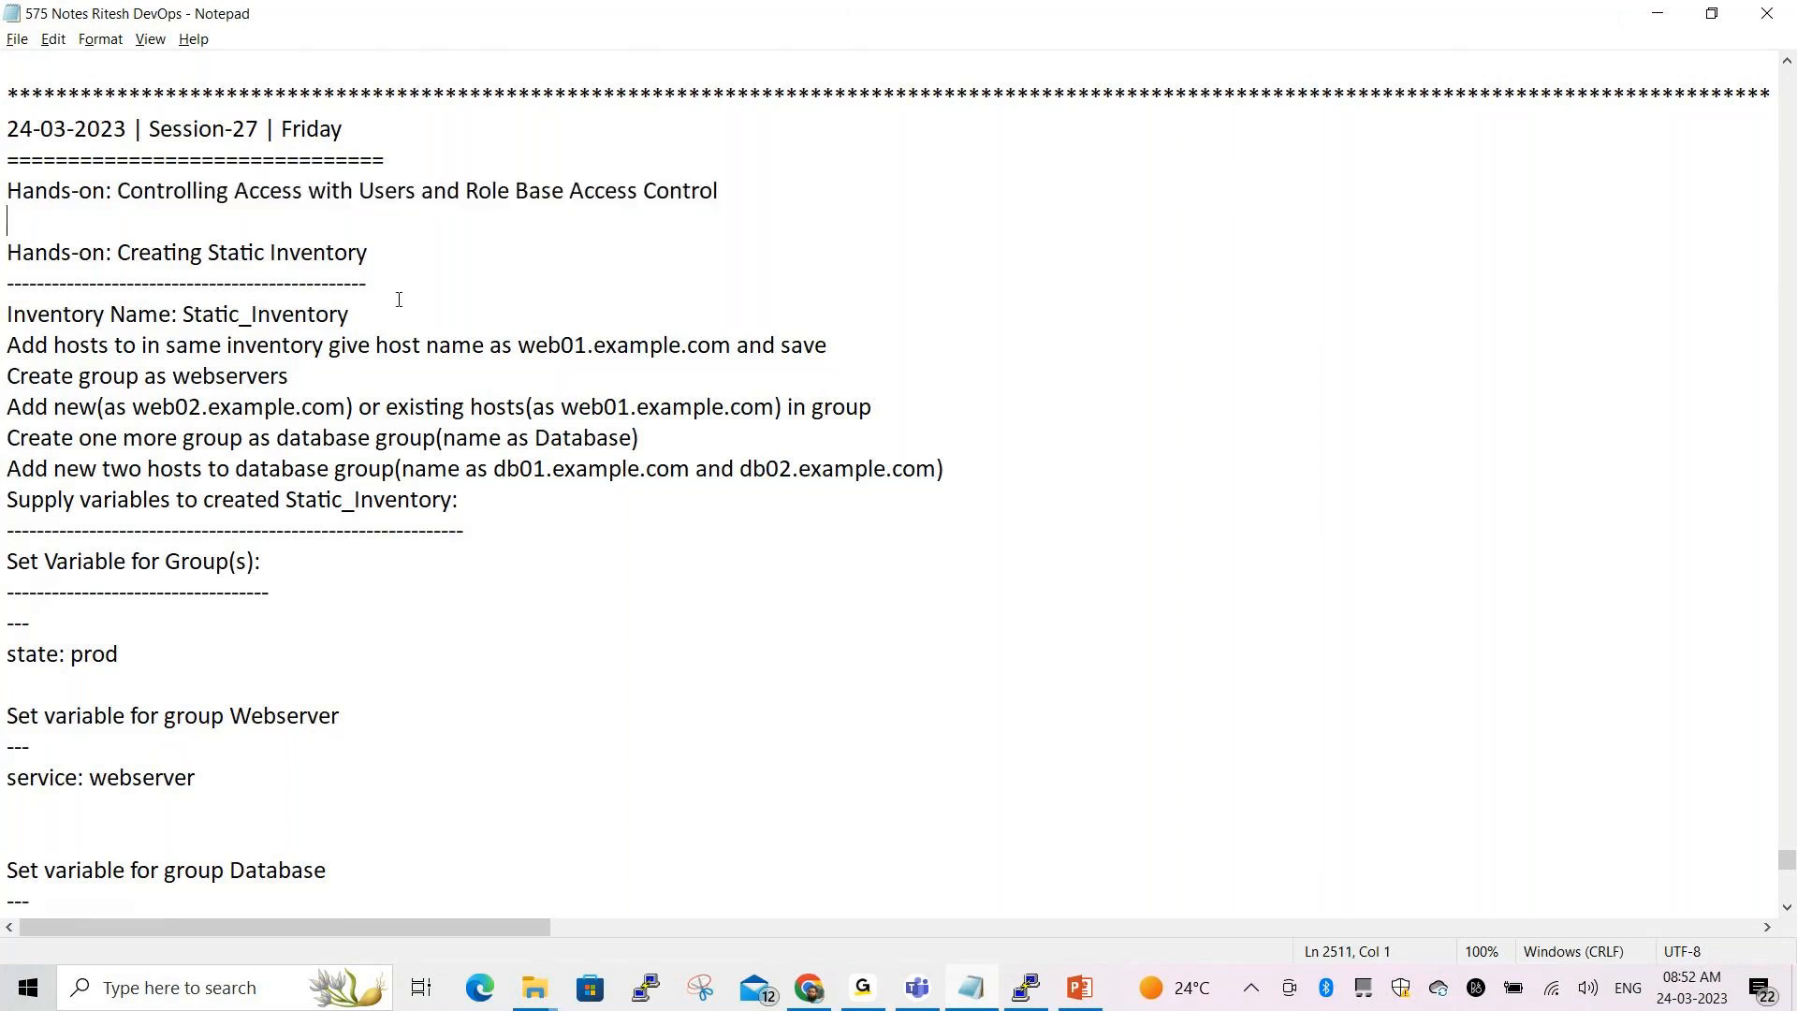
drag(270, 251, 391, 268)
click(434, 271)
drag(127, 253, 363, 256)
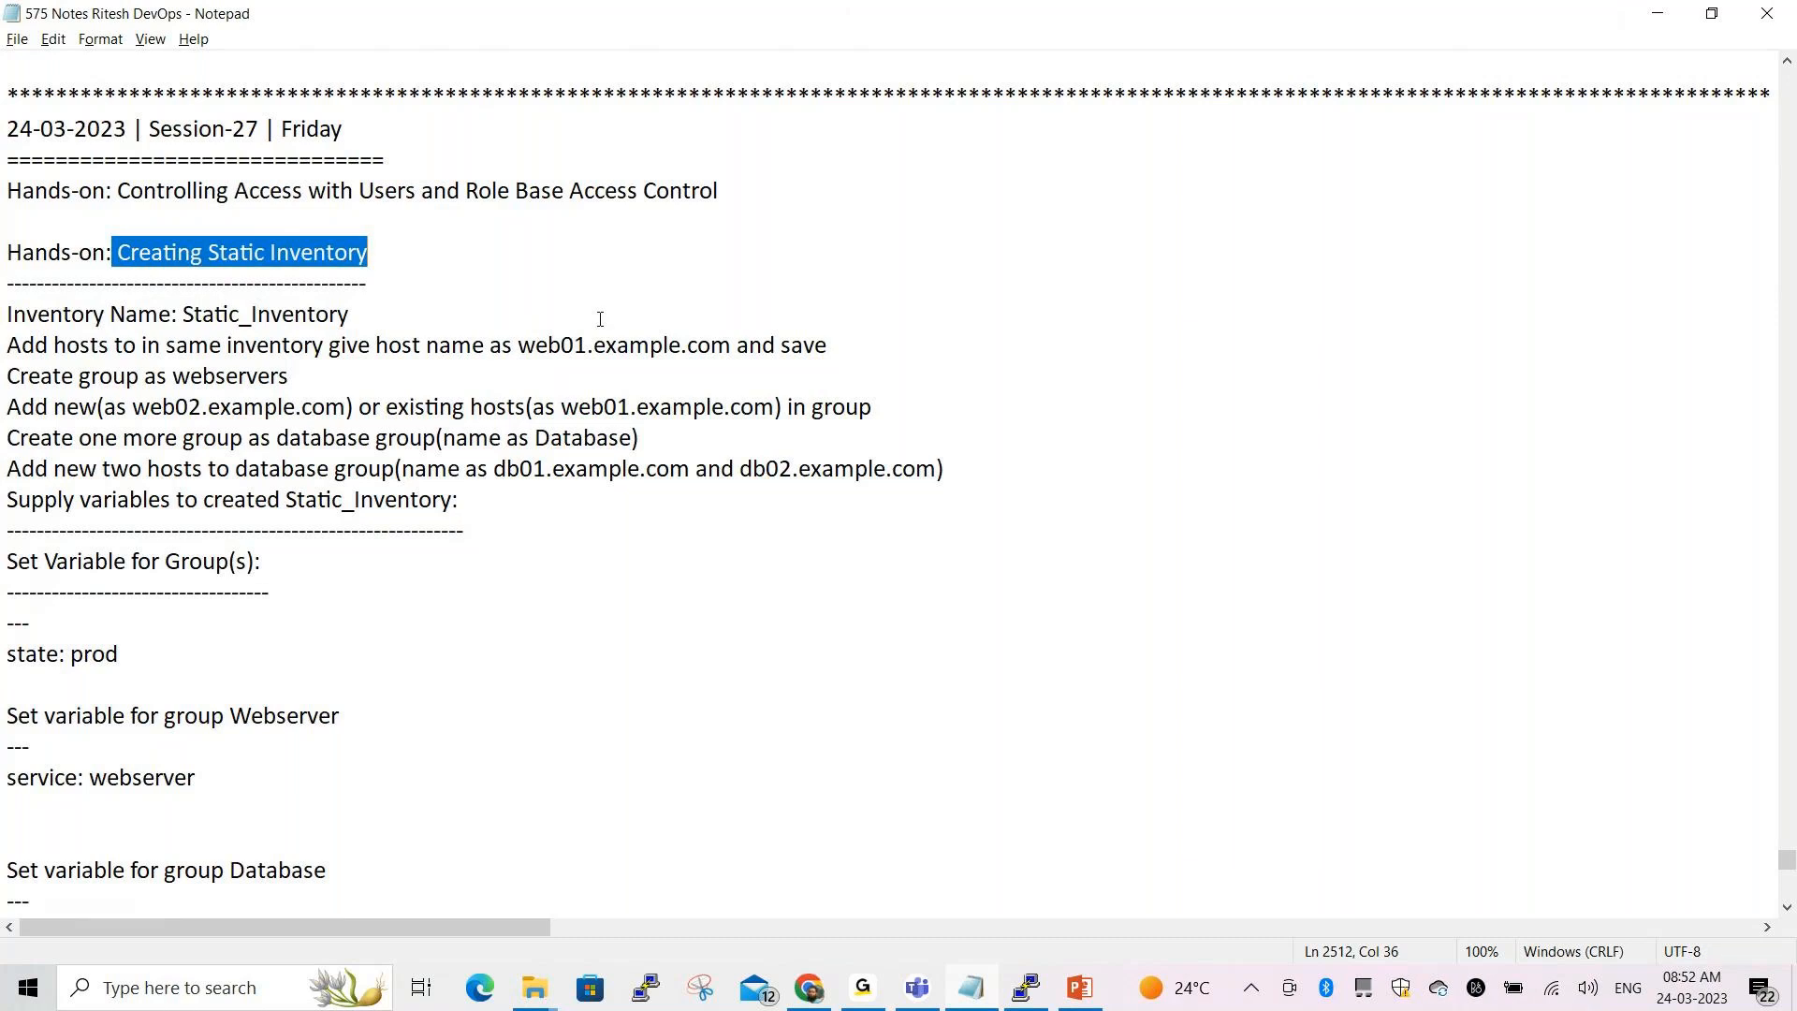
key(alt+Tab)
key(alt+Tab)
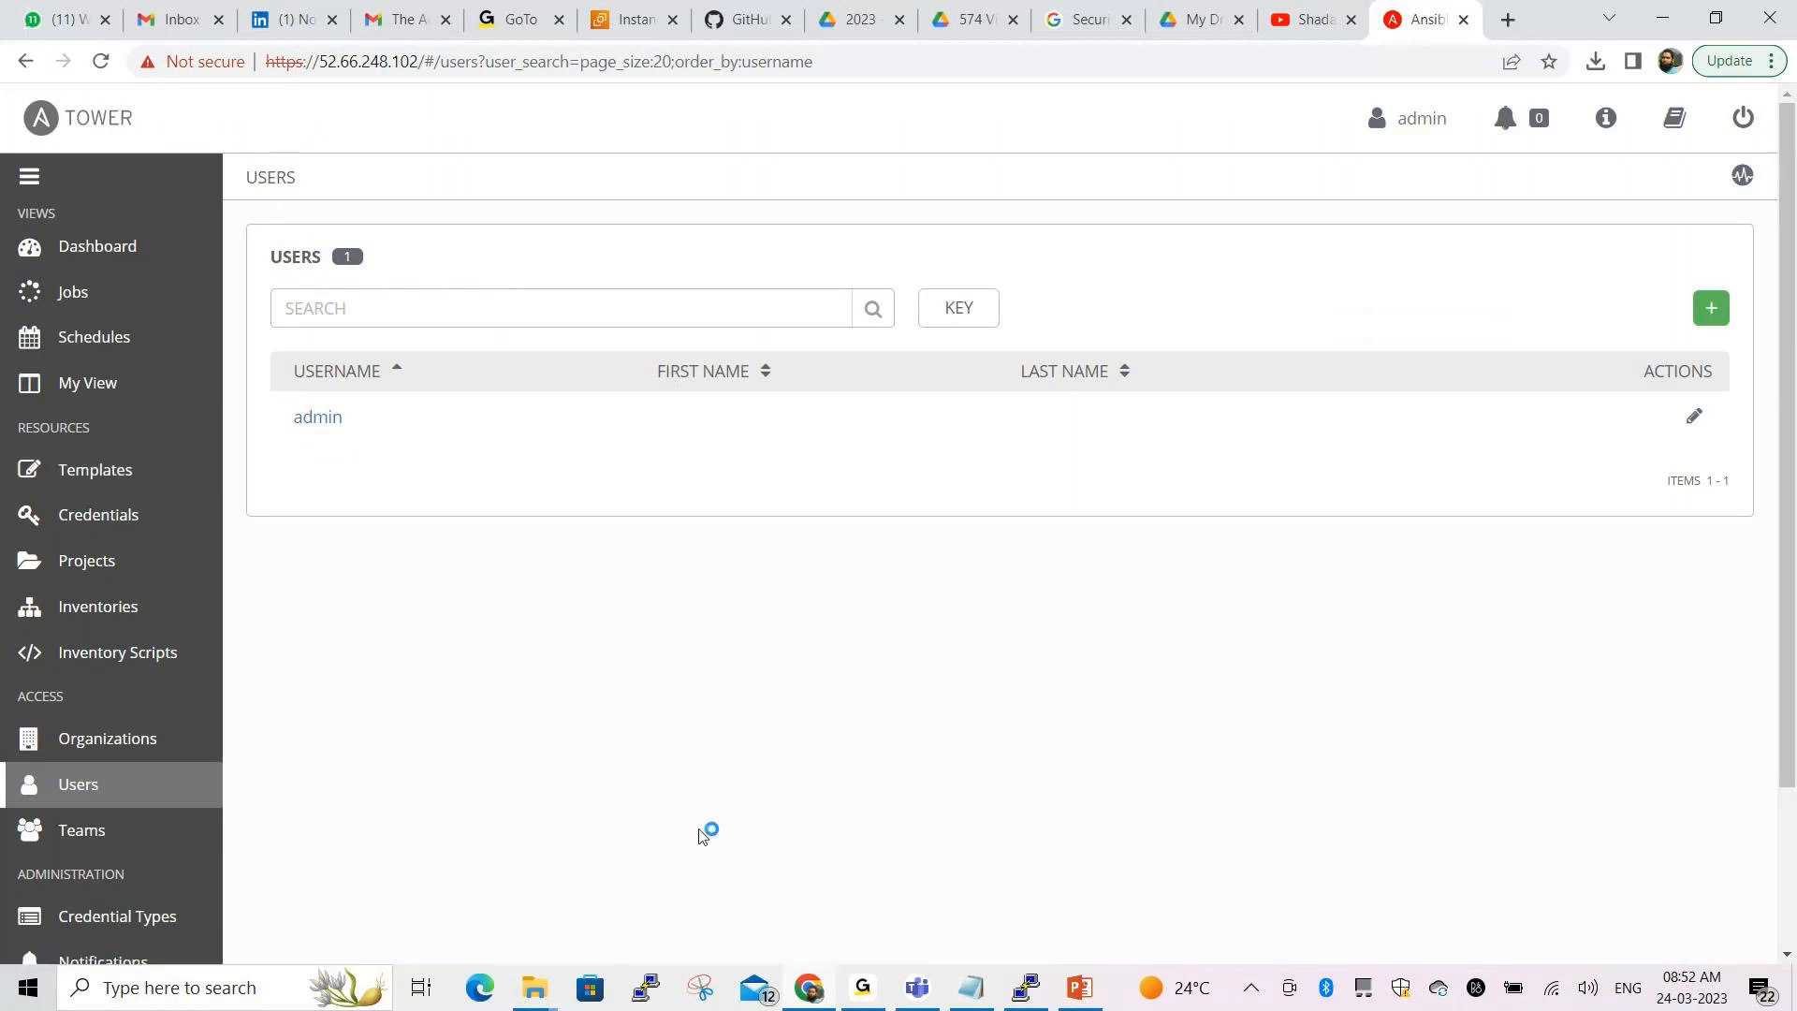
Point out the Inventories entry in the sidebar and open the inventories list
click(588, 872)
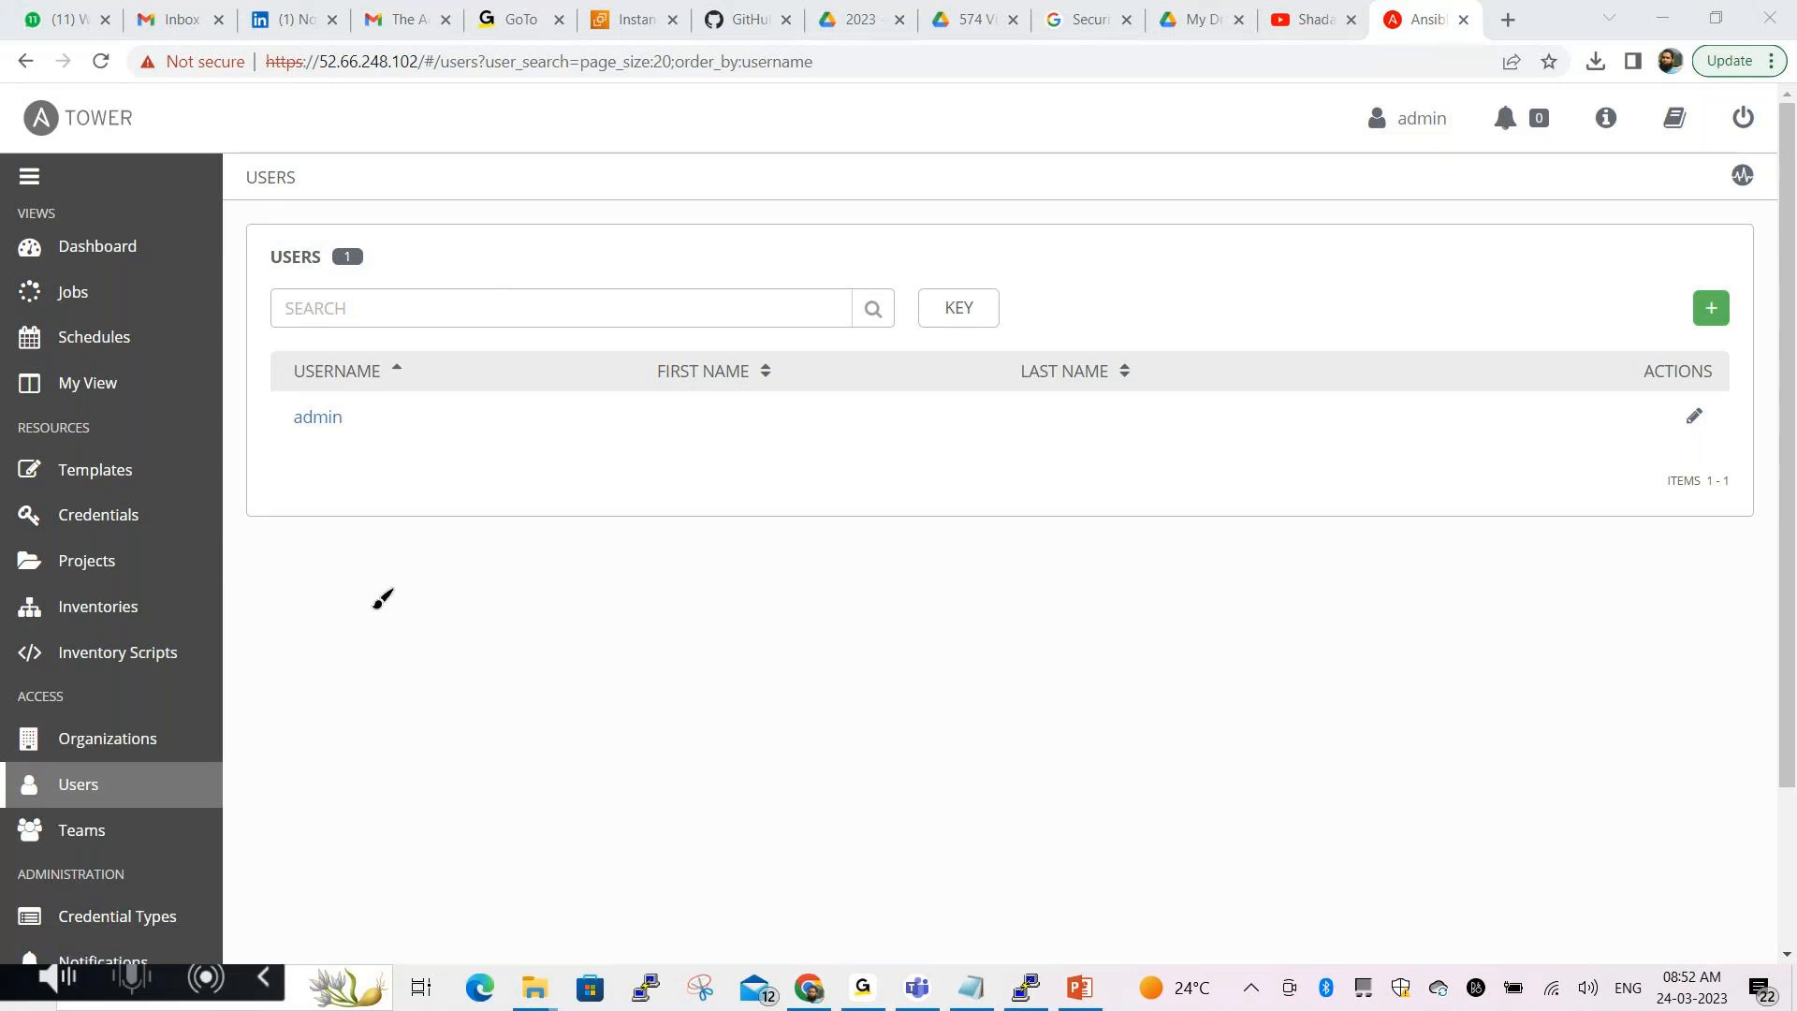
mouse_move(11, 588)
mouse_down()
mouse_move(163, 584)
mouse_move(120, 634)
mouse_move(54, 629)
mouse_move(13, 588)
mouse_up()
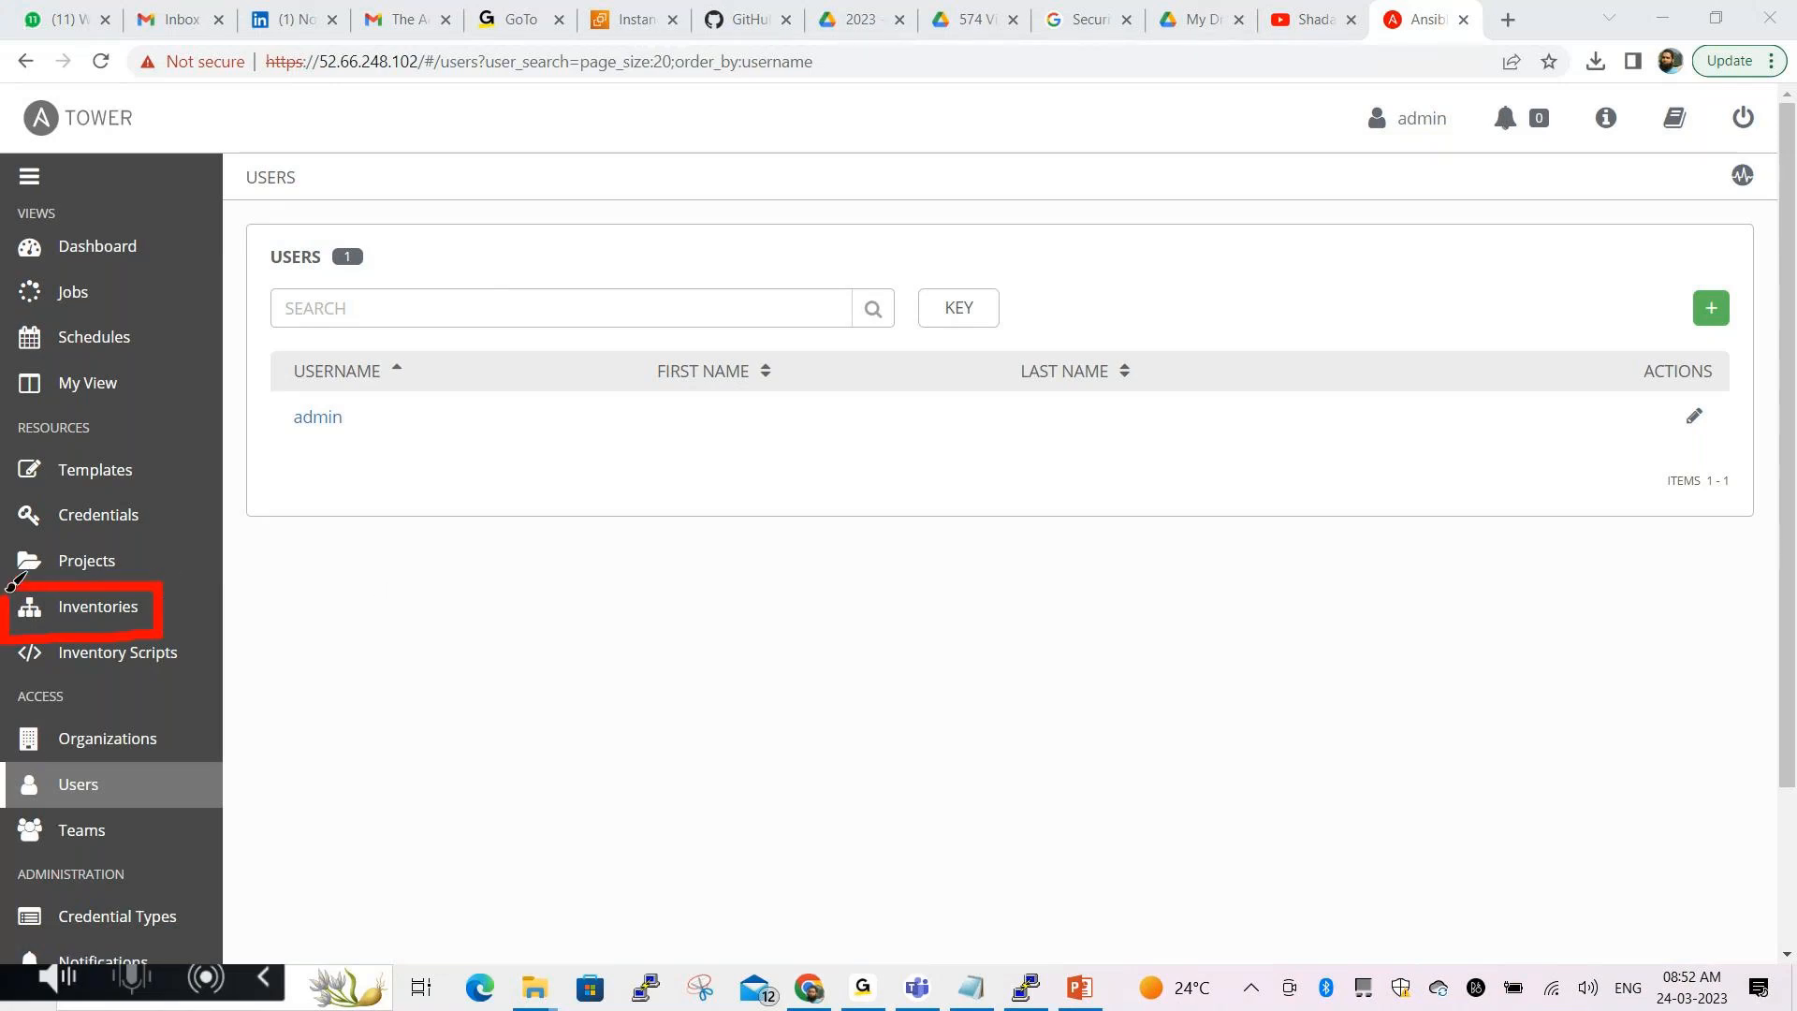
click(588, 881)
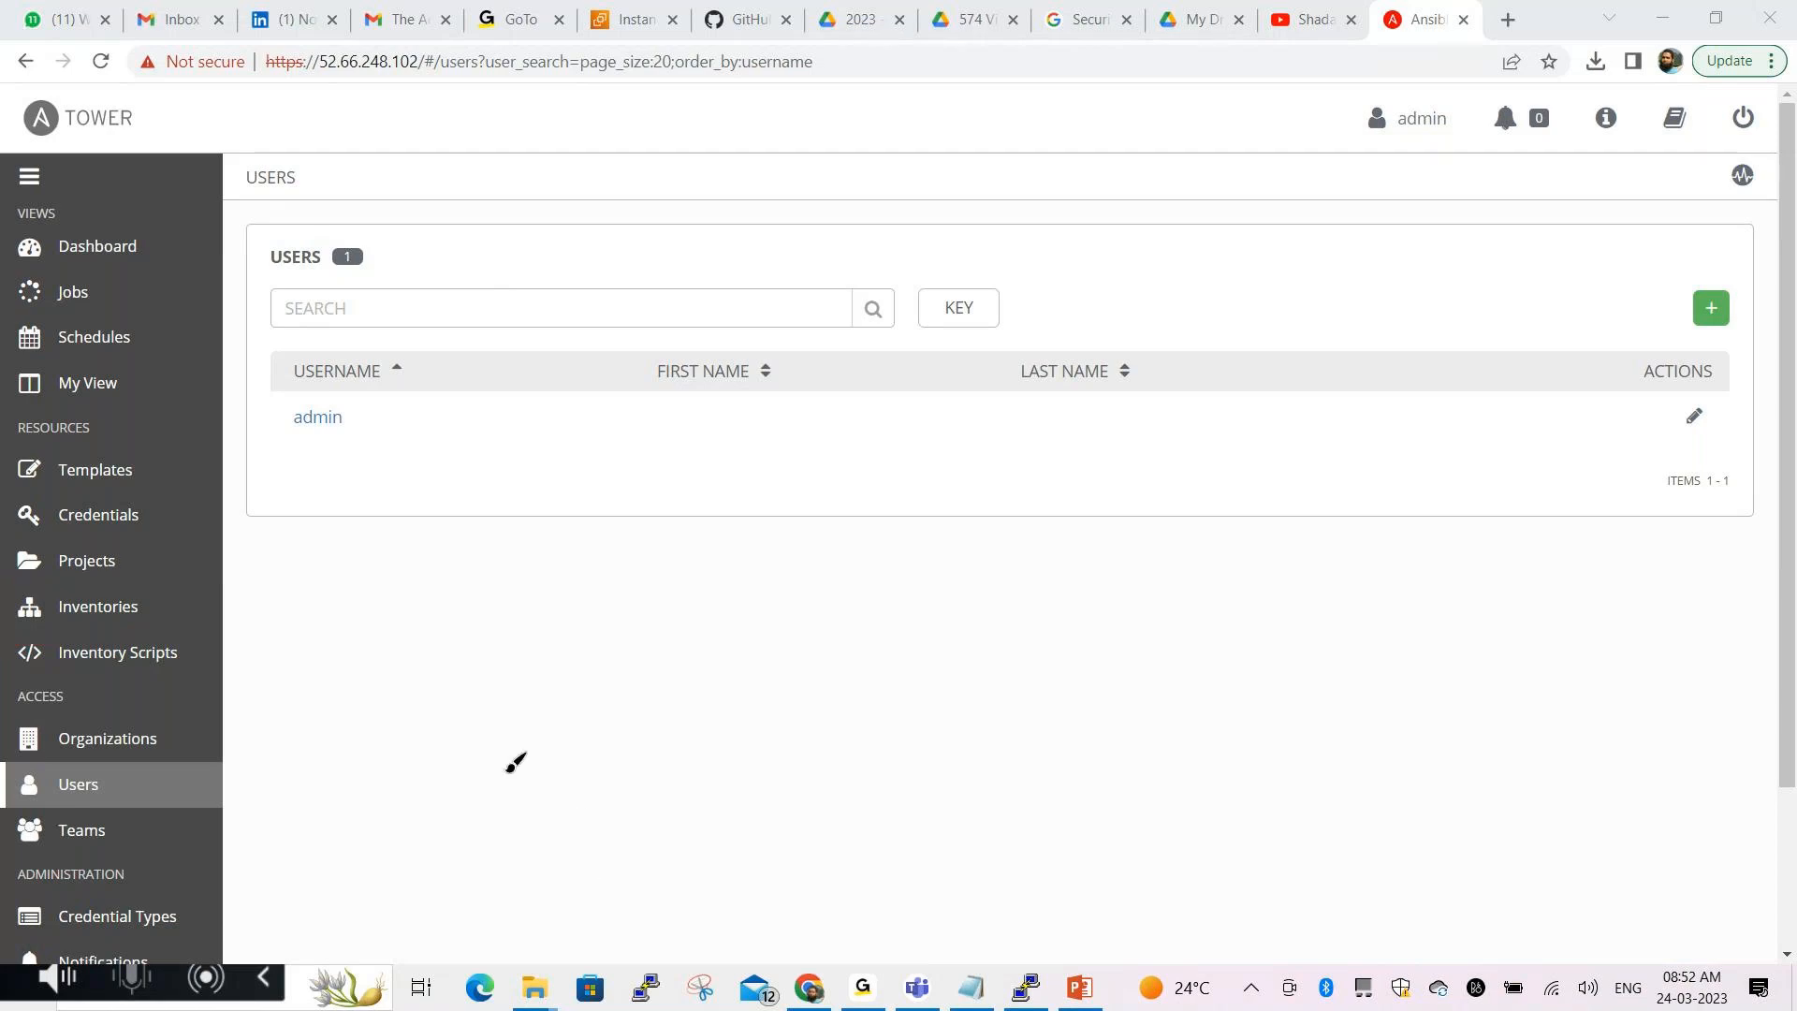
click(112, 606)
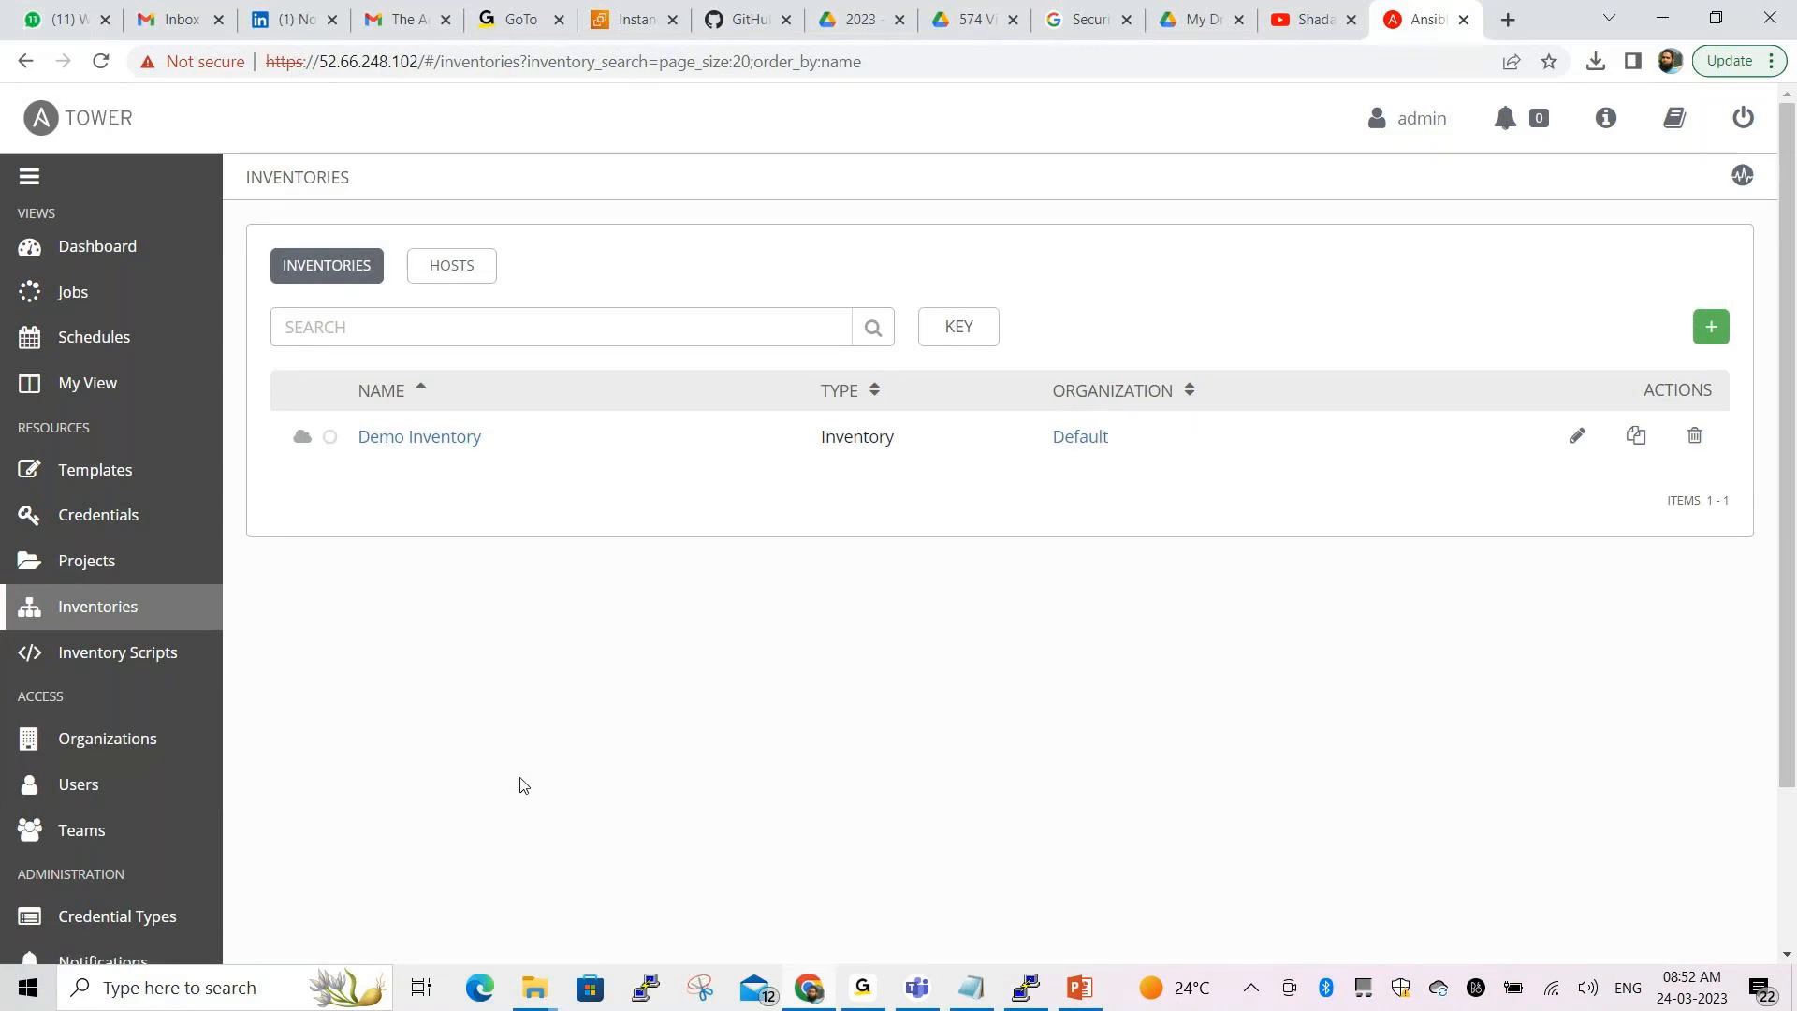
Highlight Demo Inventory and its Default organization, then start a new inventory
click(590, 869)
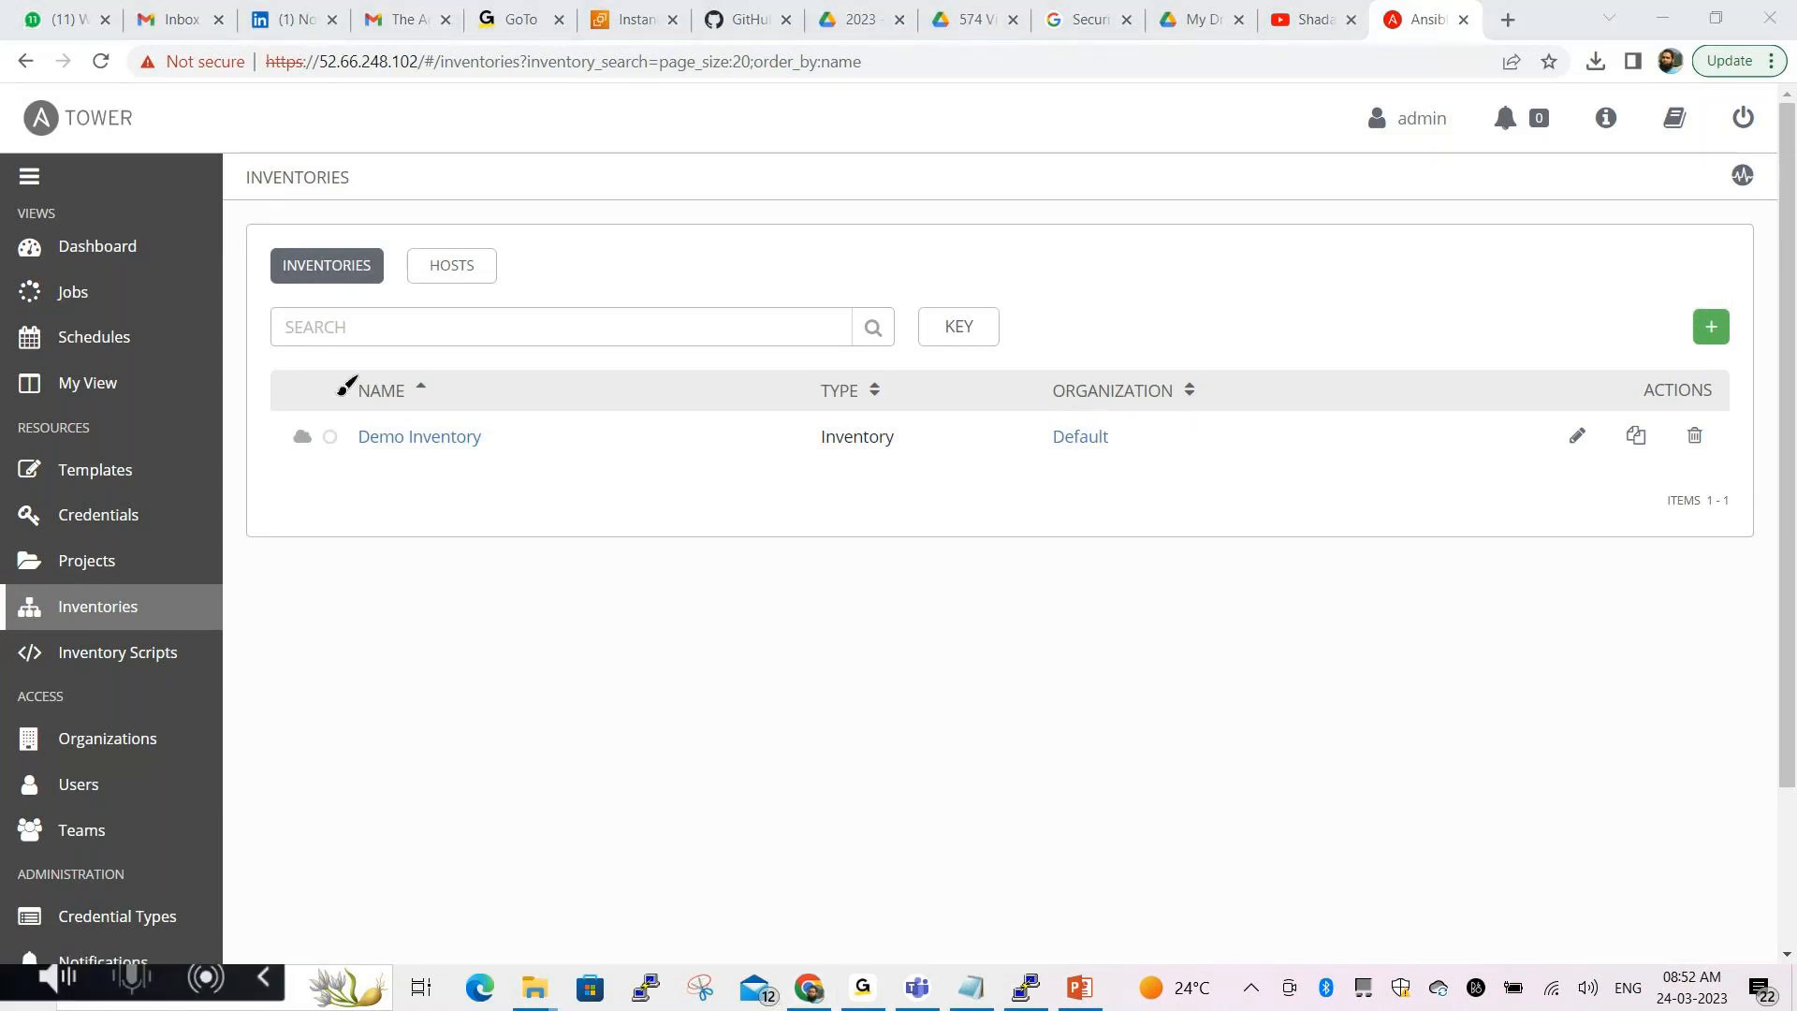
mouse_move(339, 377)
mouse_down()
mouse_move(508, 431)
mouse_move(350, 365)
mouse_up()
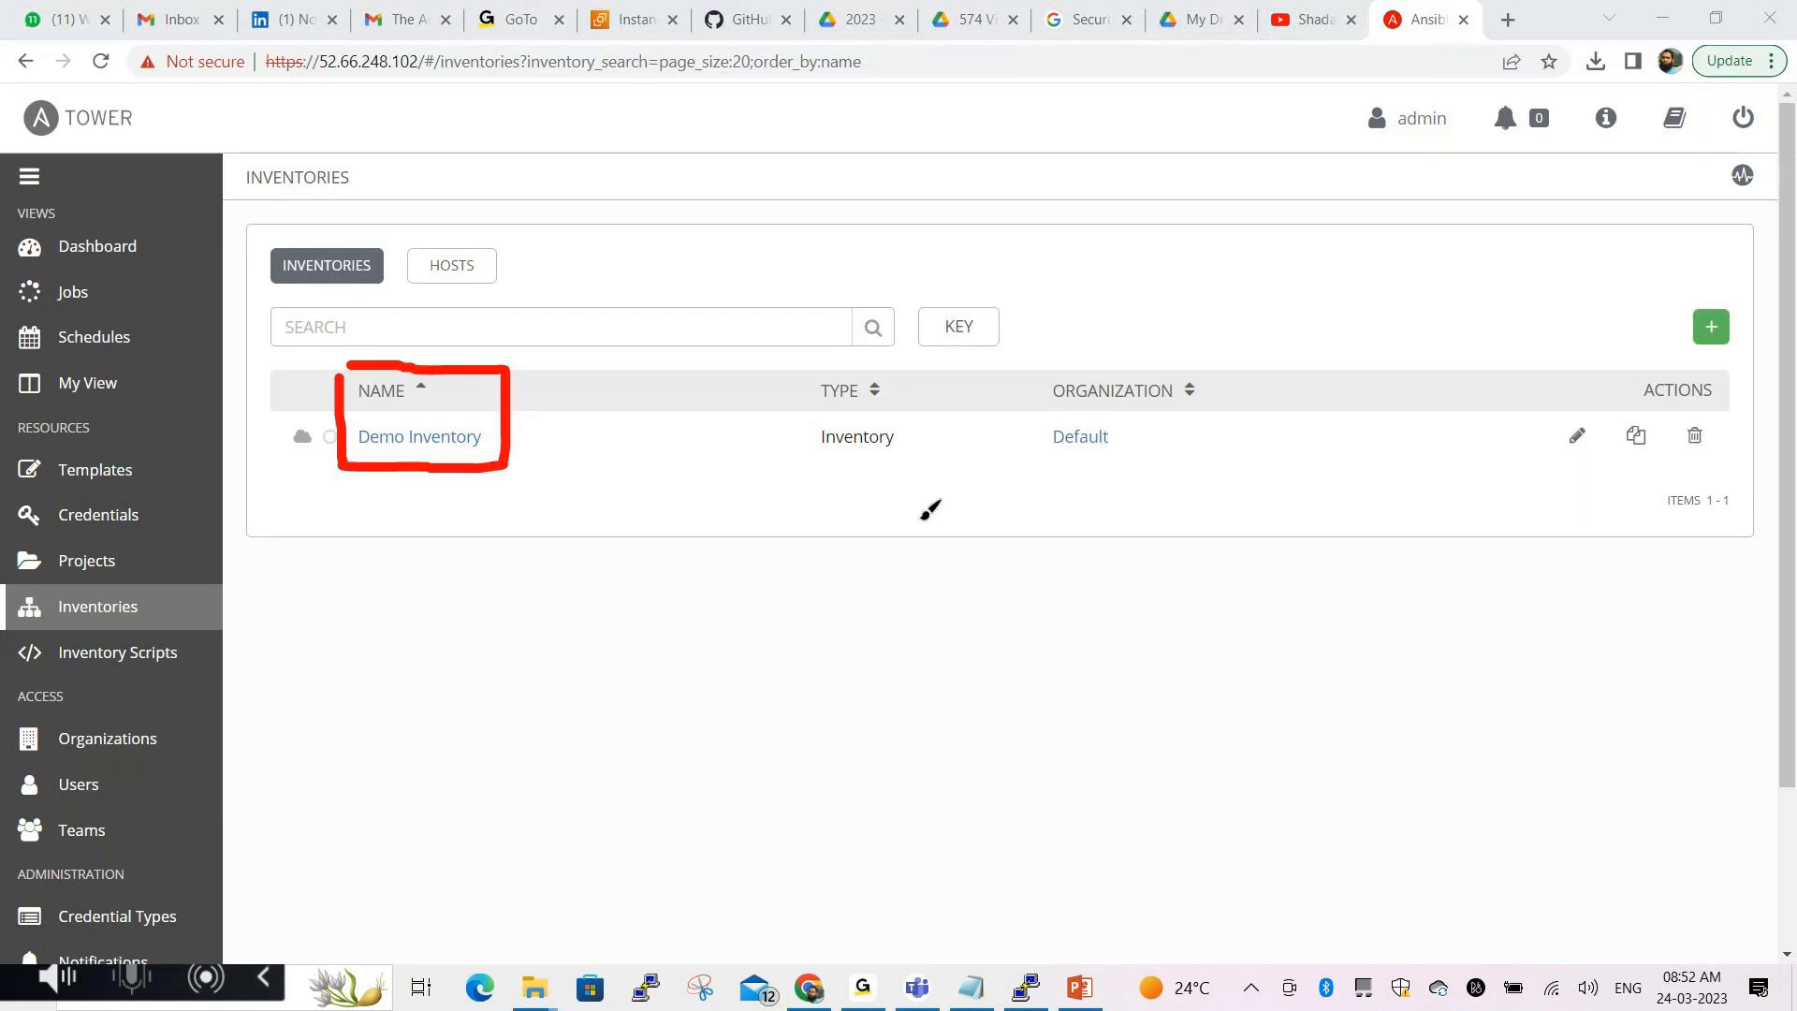
mouse_move(1034, 365)
mouse_down()
mouse_move(1034, 465)
mouse_move(1217, 454)
mouse_move(1037, 367)
mouse_up()
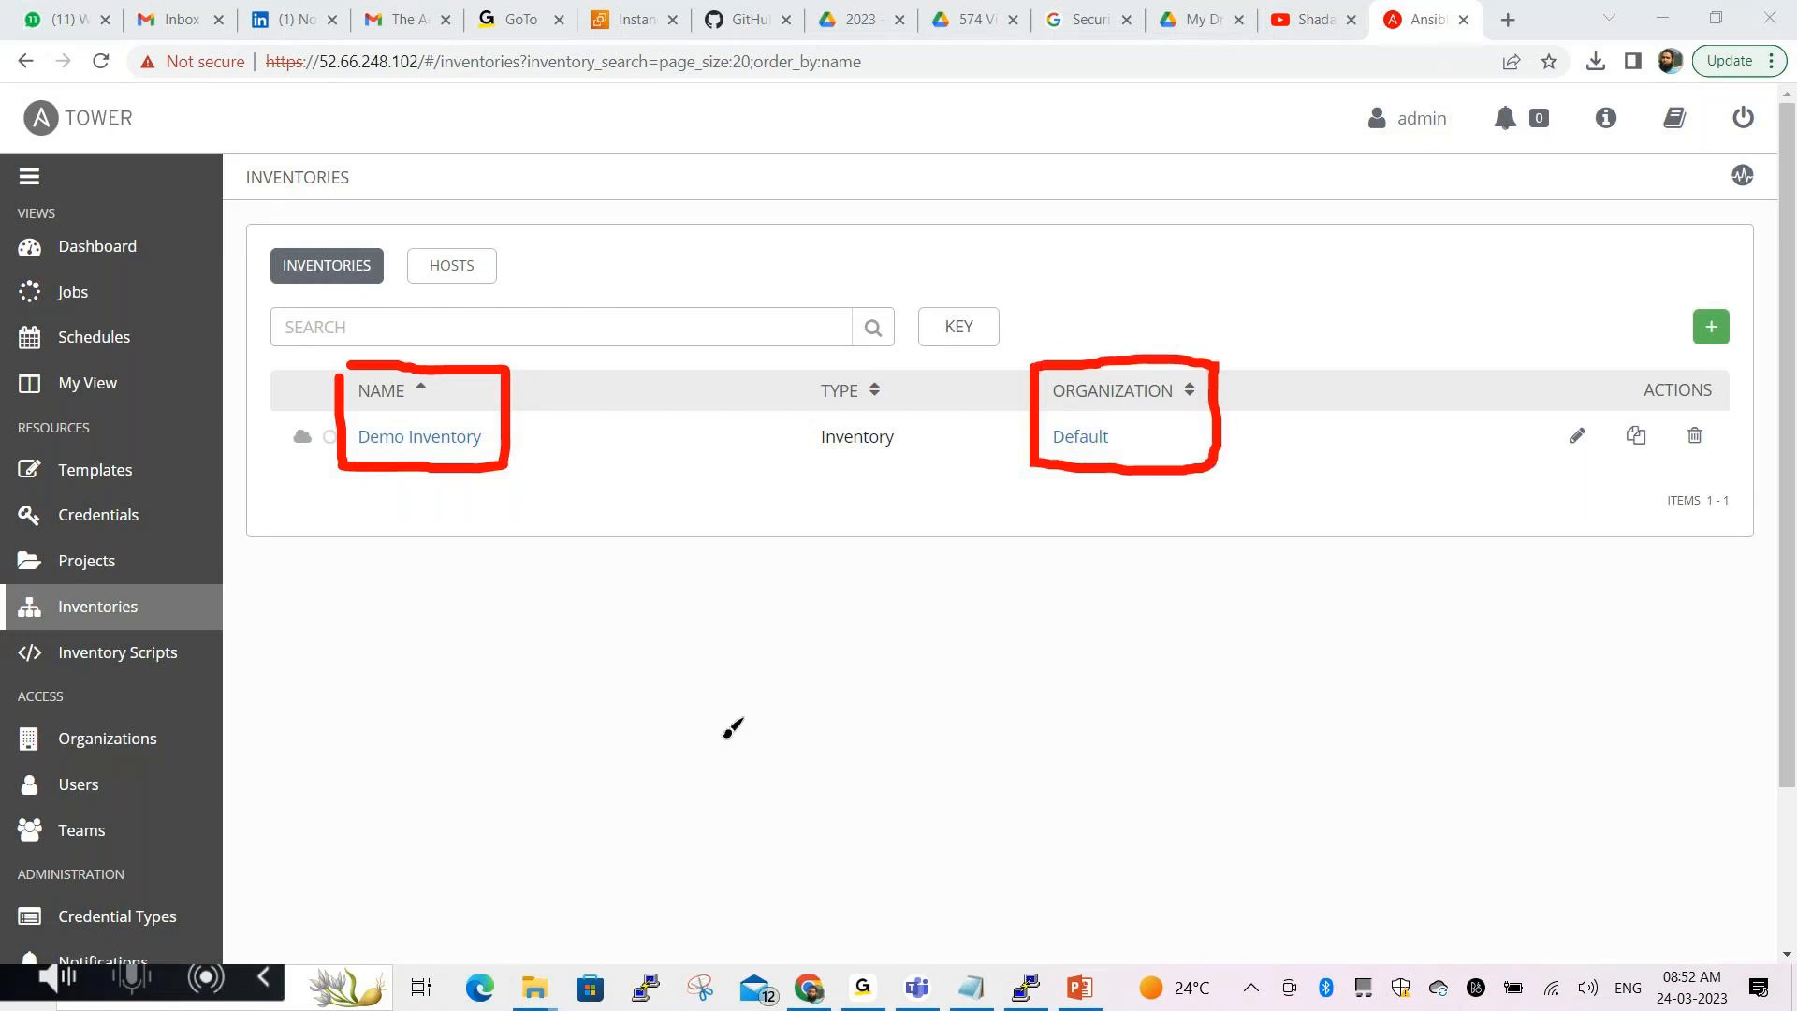
key(Escape)
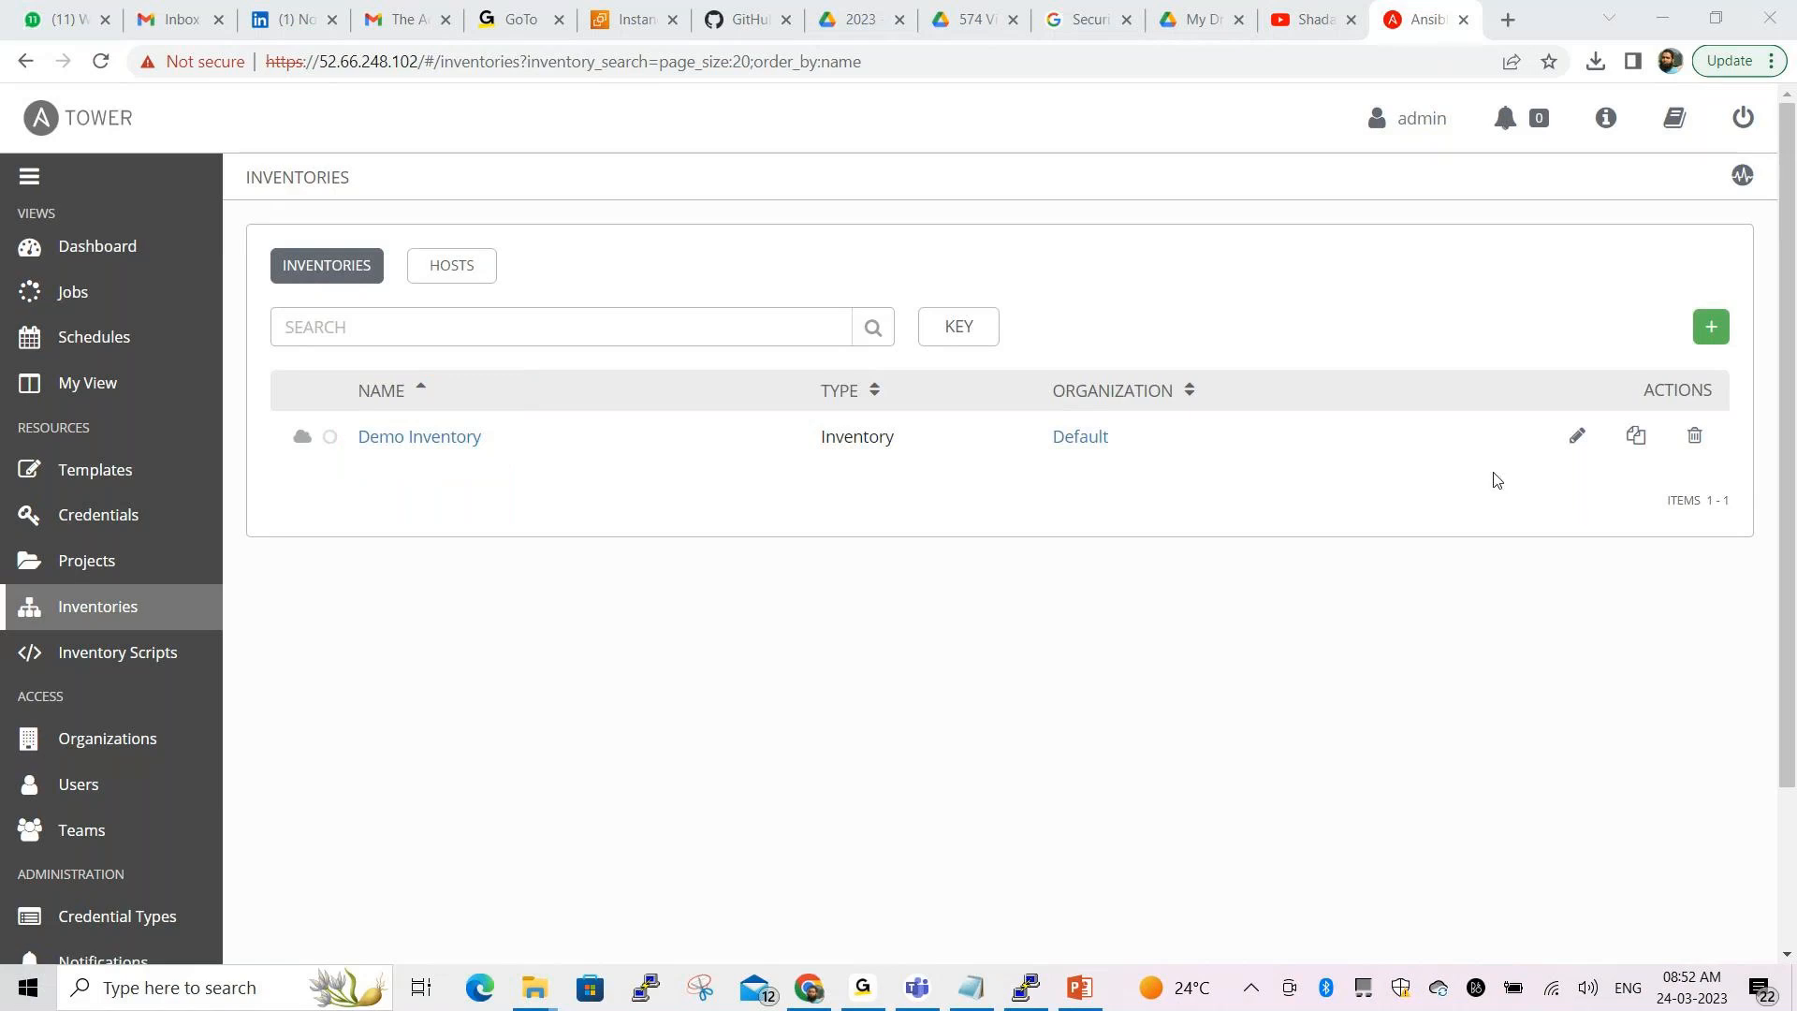
click(1713, 335)
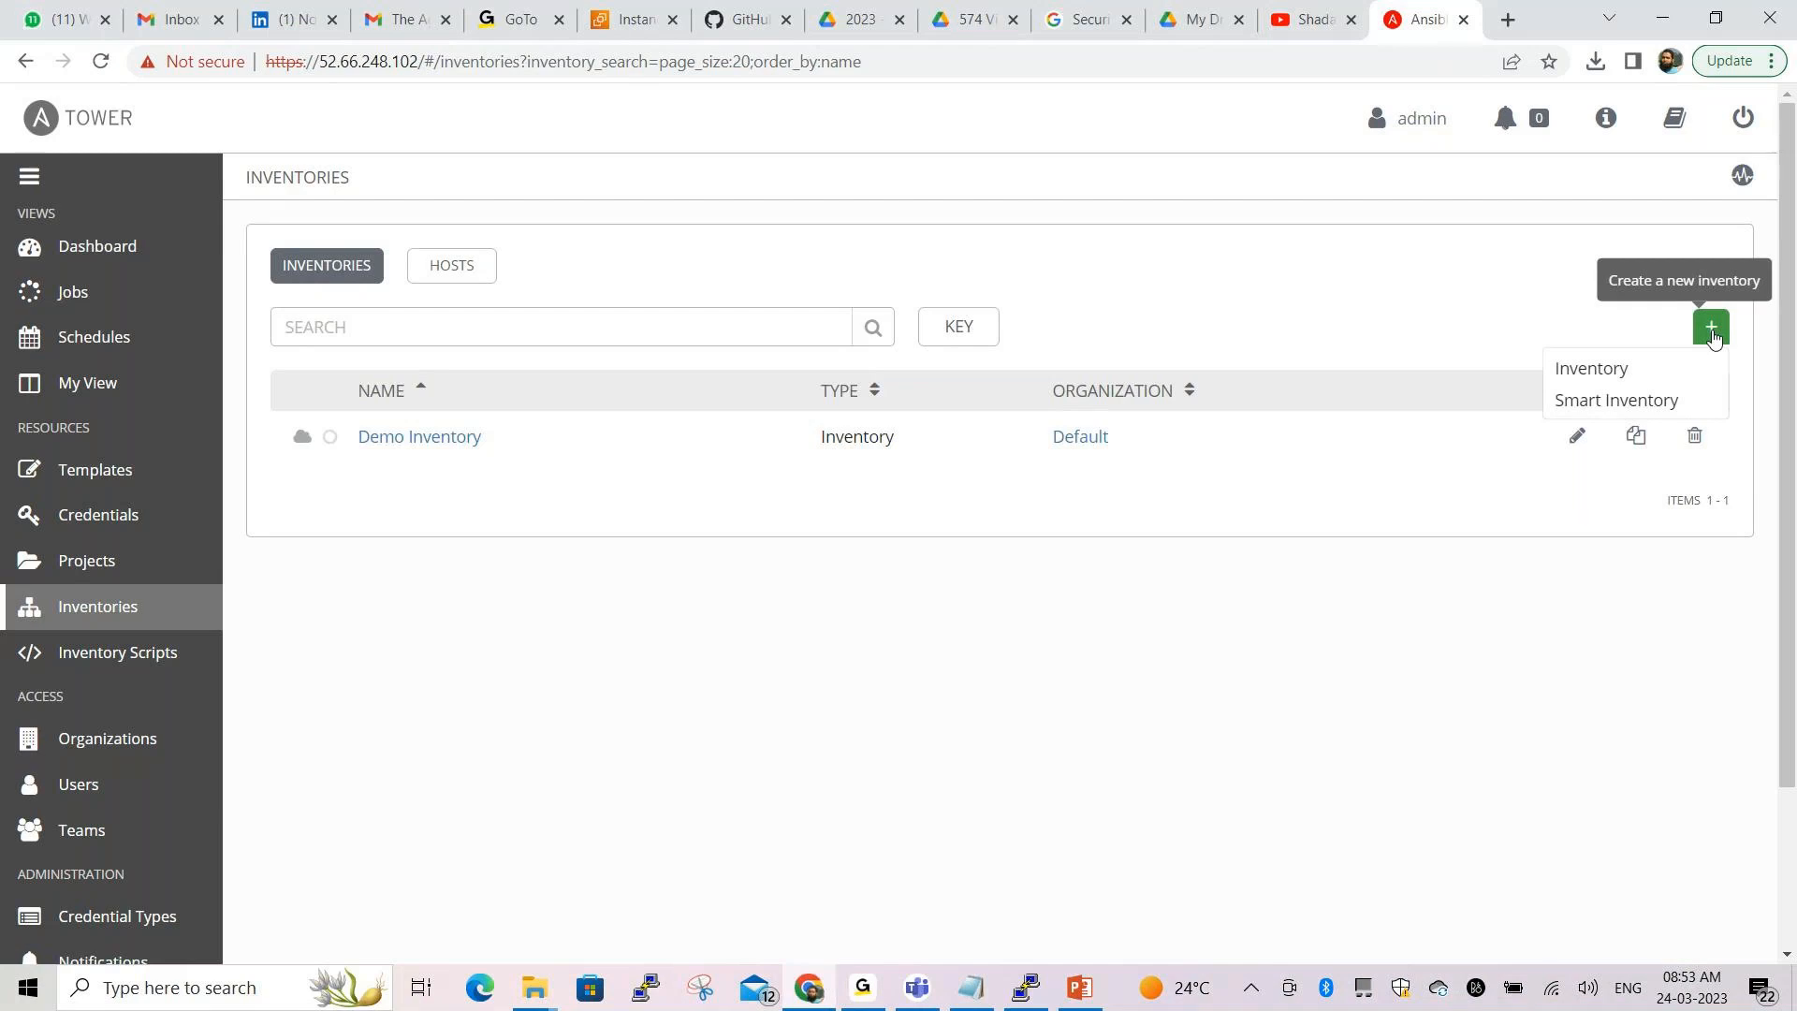
Choose a regular Inventory and copy the name Static_Inventory from the Notepad notes
click(1623, 382)
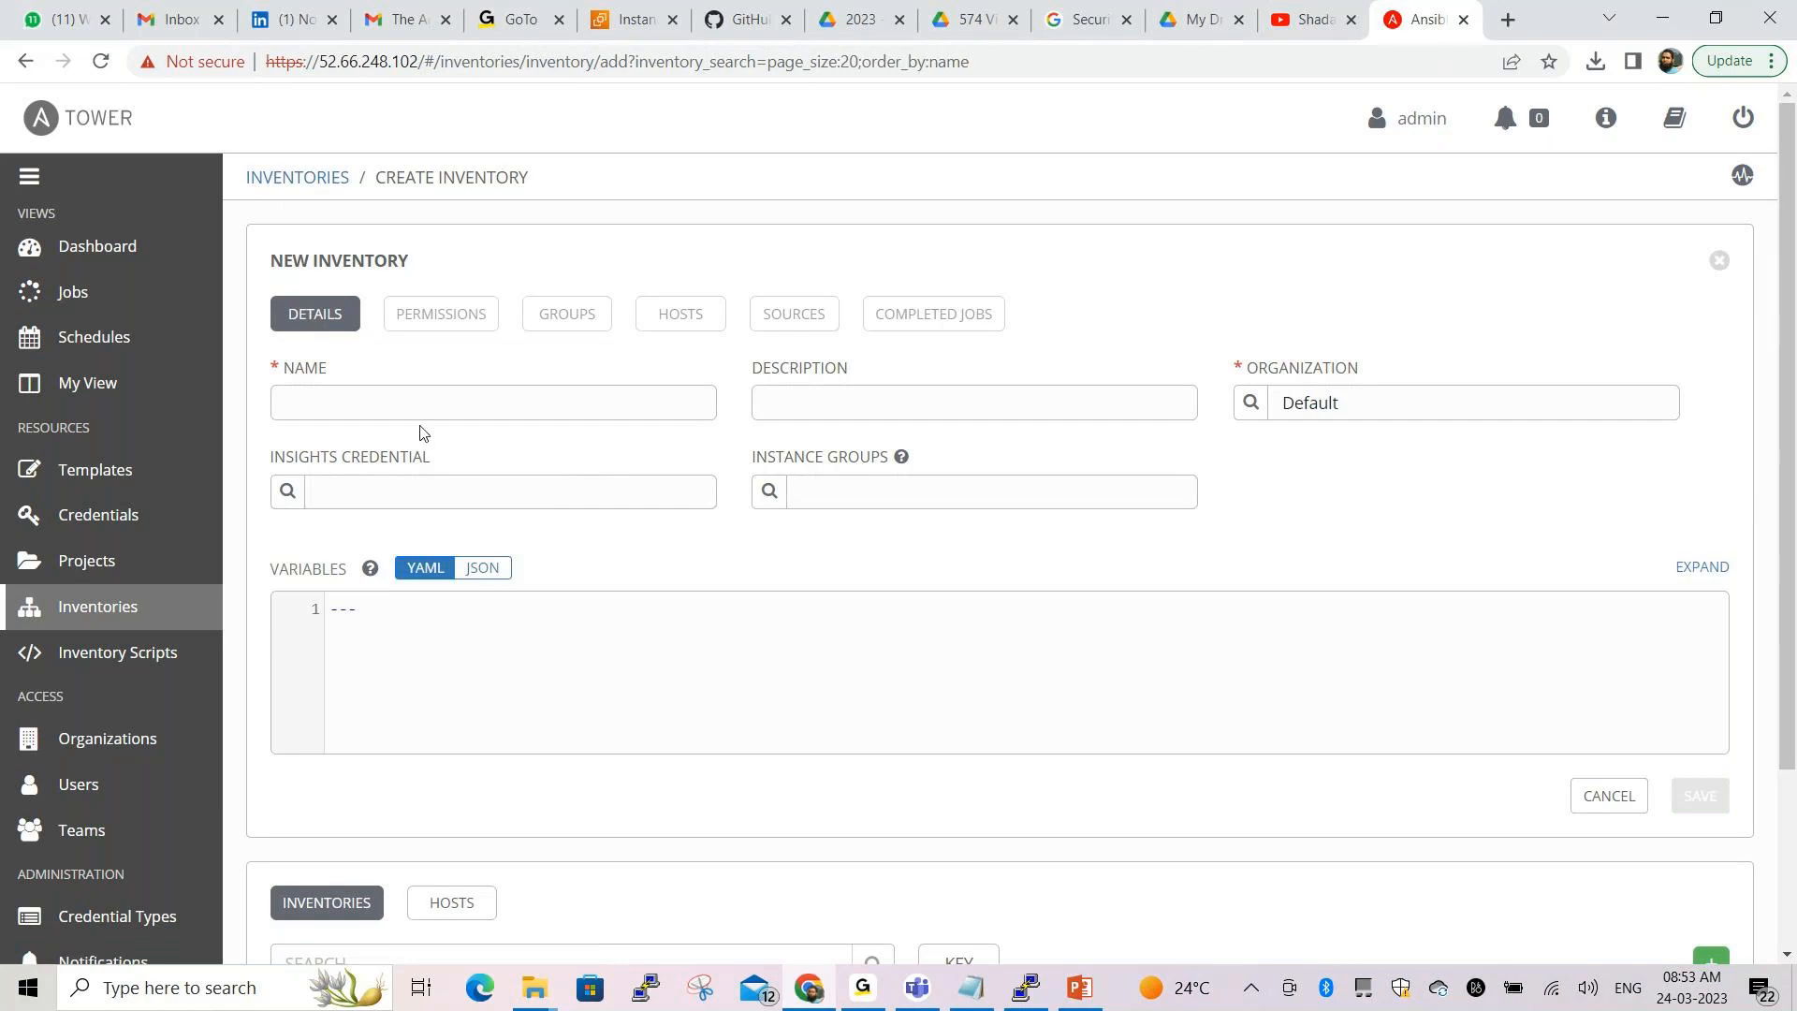
key(alt+Tab)
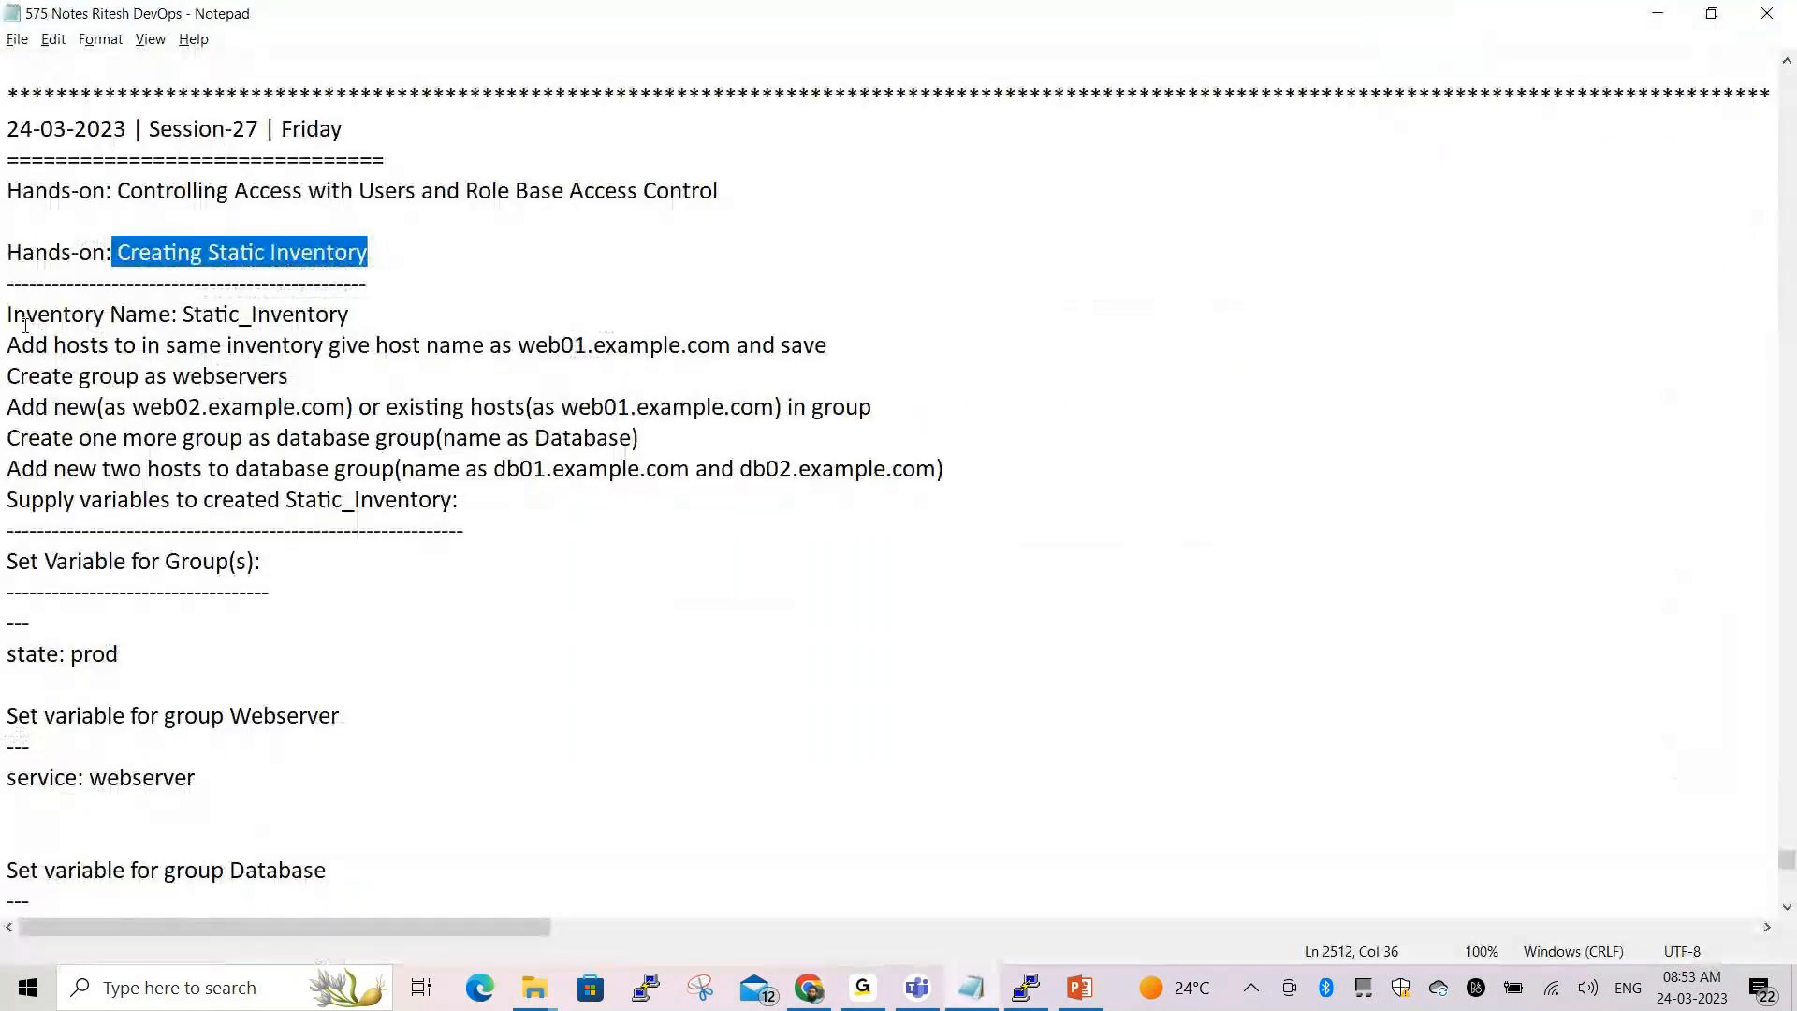
drag(7, 315, 351, 316)
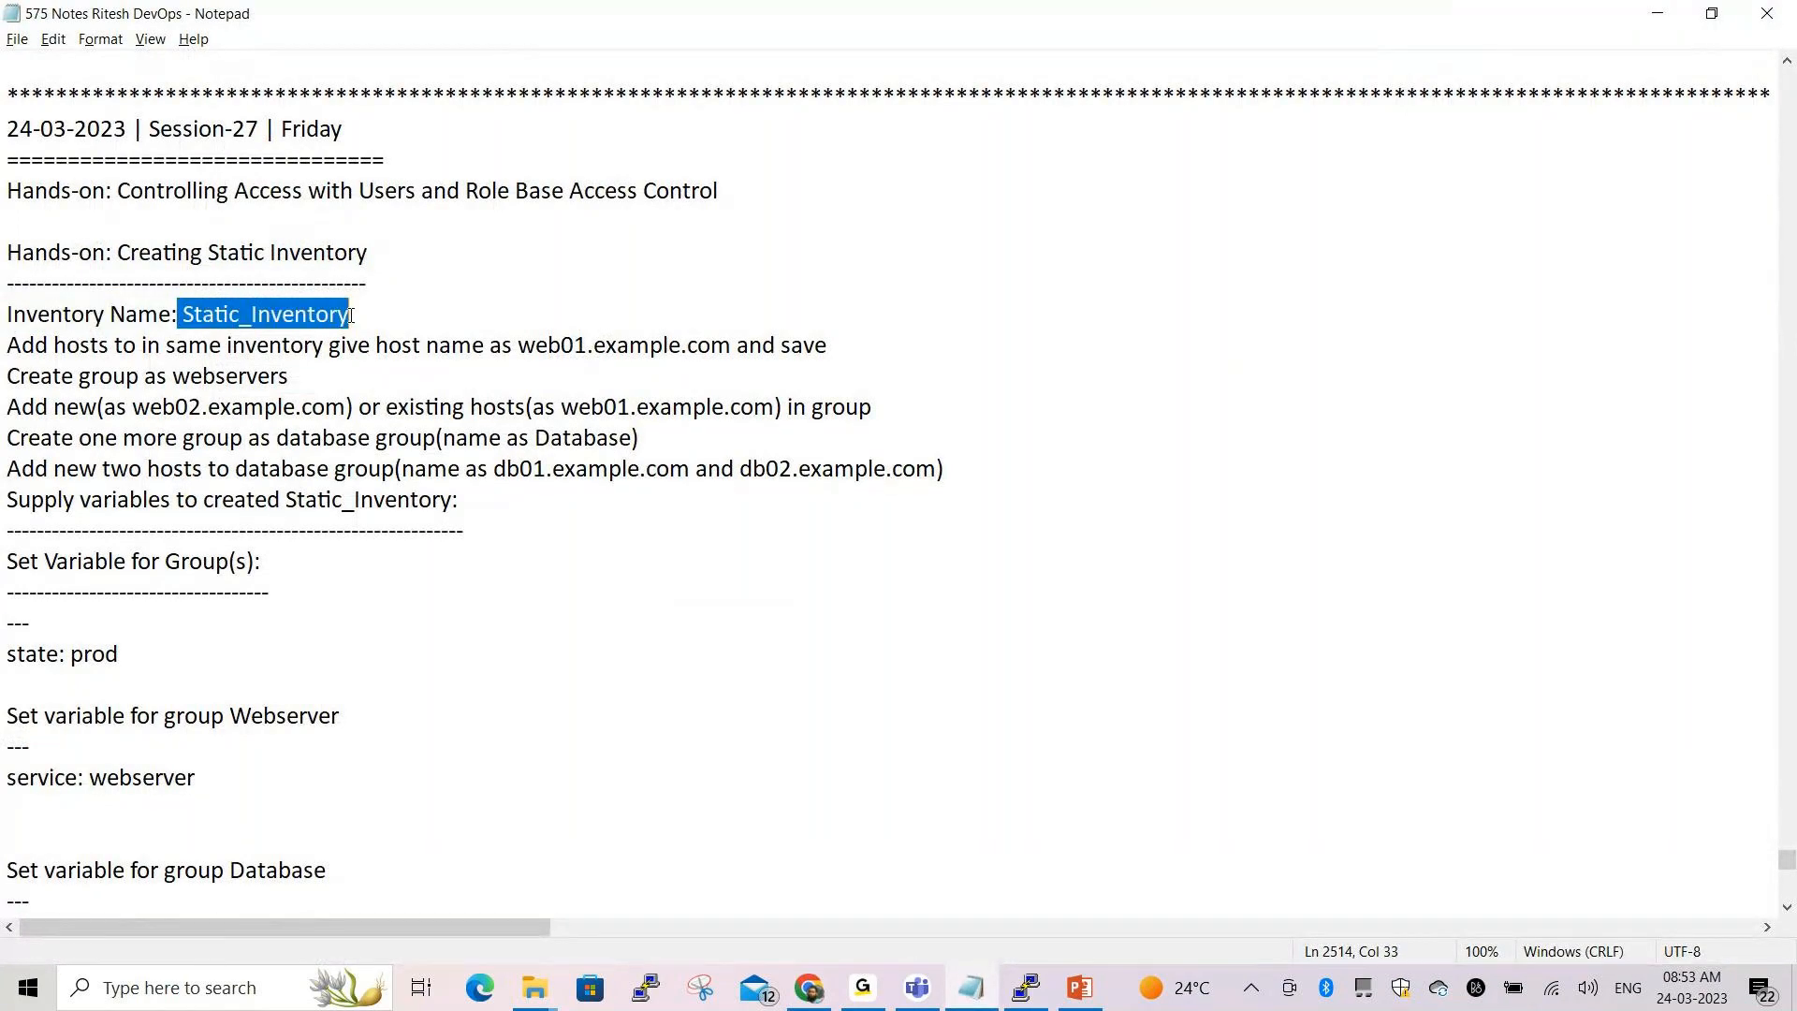
click(364, 314)
drag(349, 315, 183, 316)
key(ctrl+c)
key(alt+Tab)
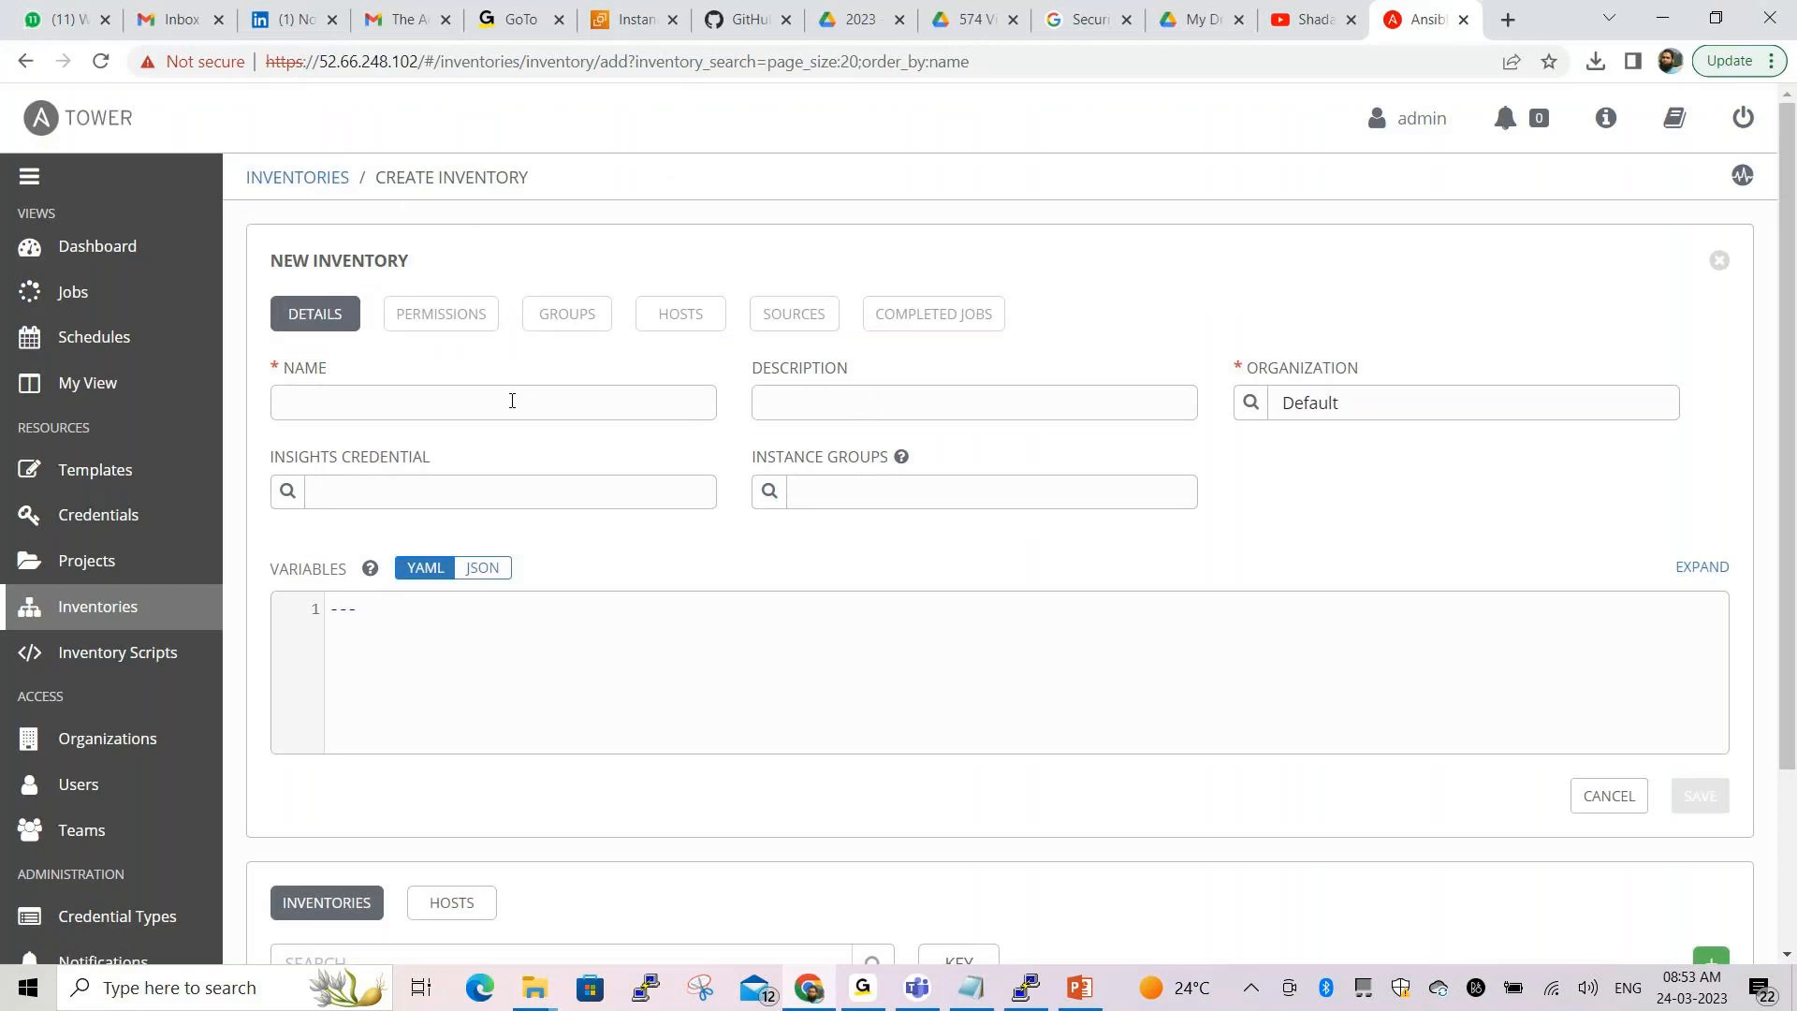
Name the inventory Static_Inventory with description 'First Inventory' and save it
click(512, 400)
key(ctrl+v)
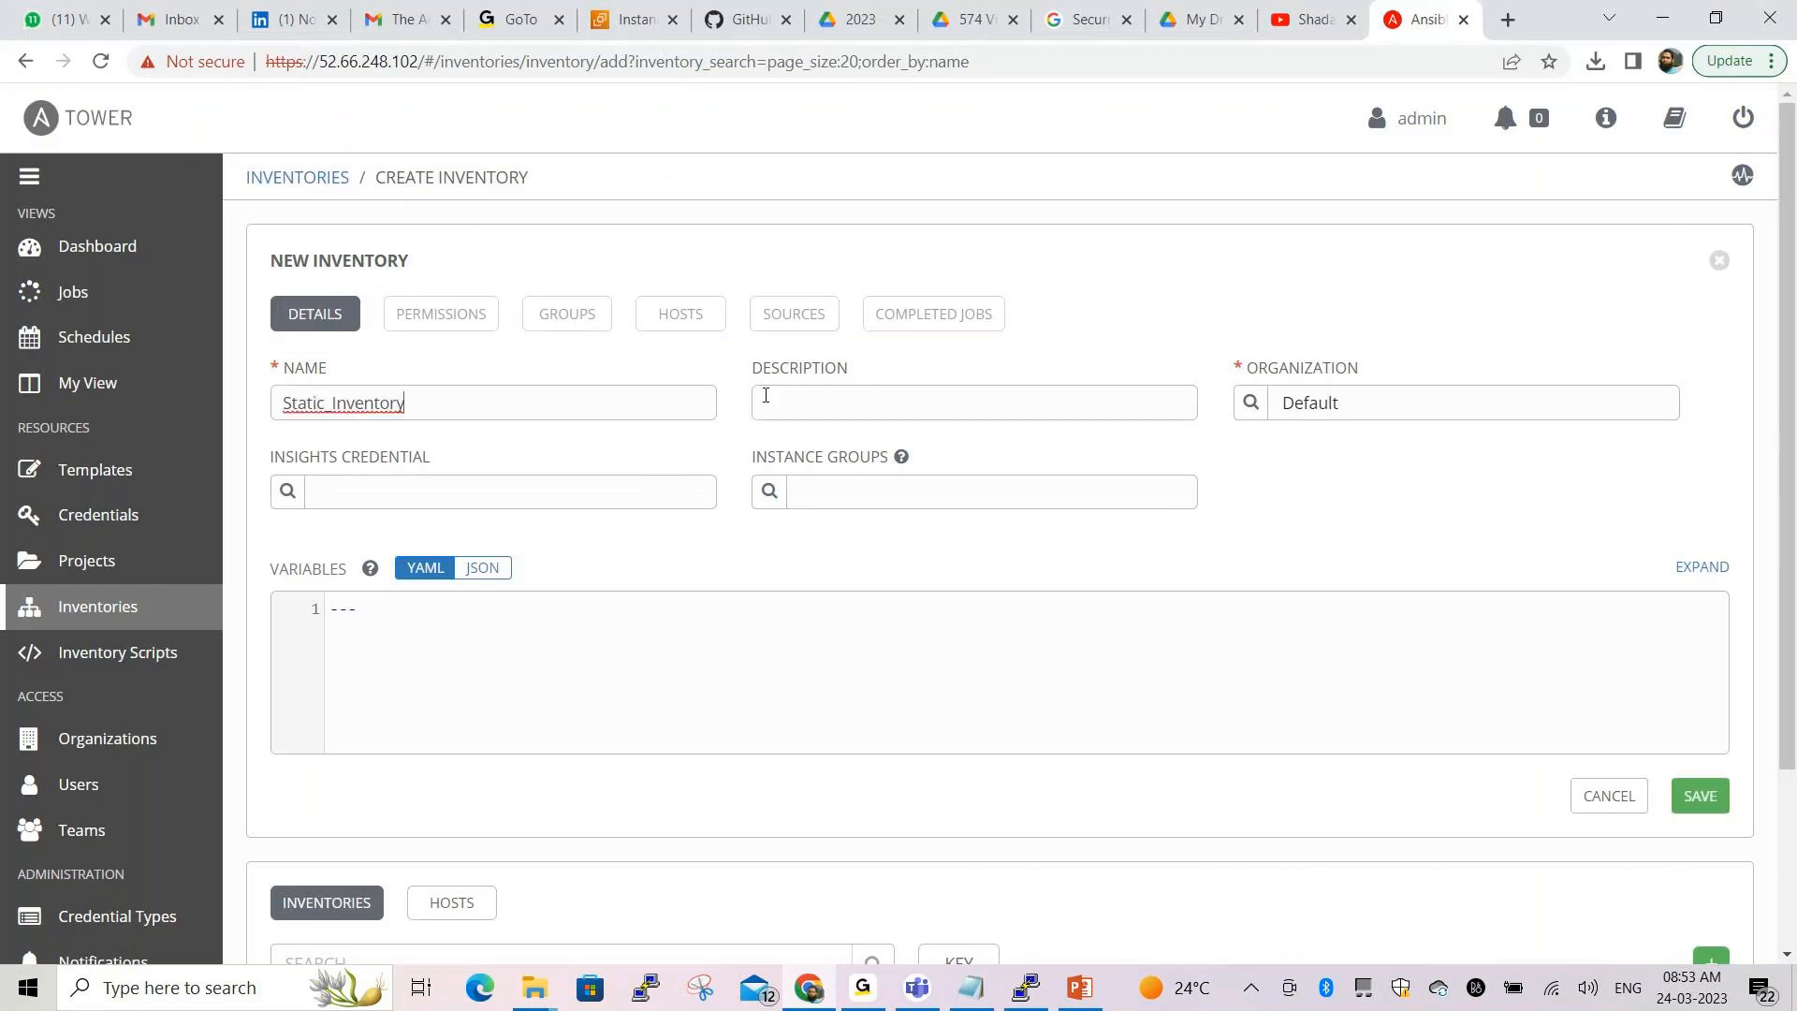
click(777, 399)
text(FirstInvent)
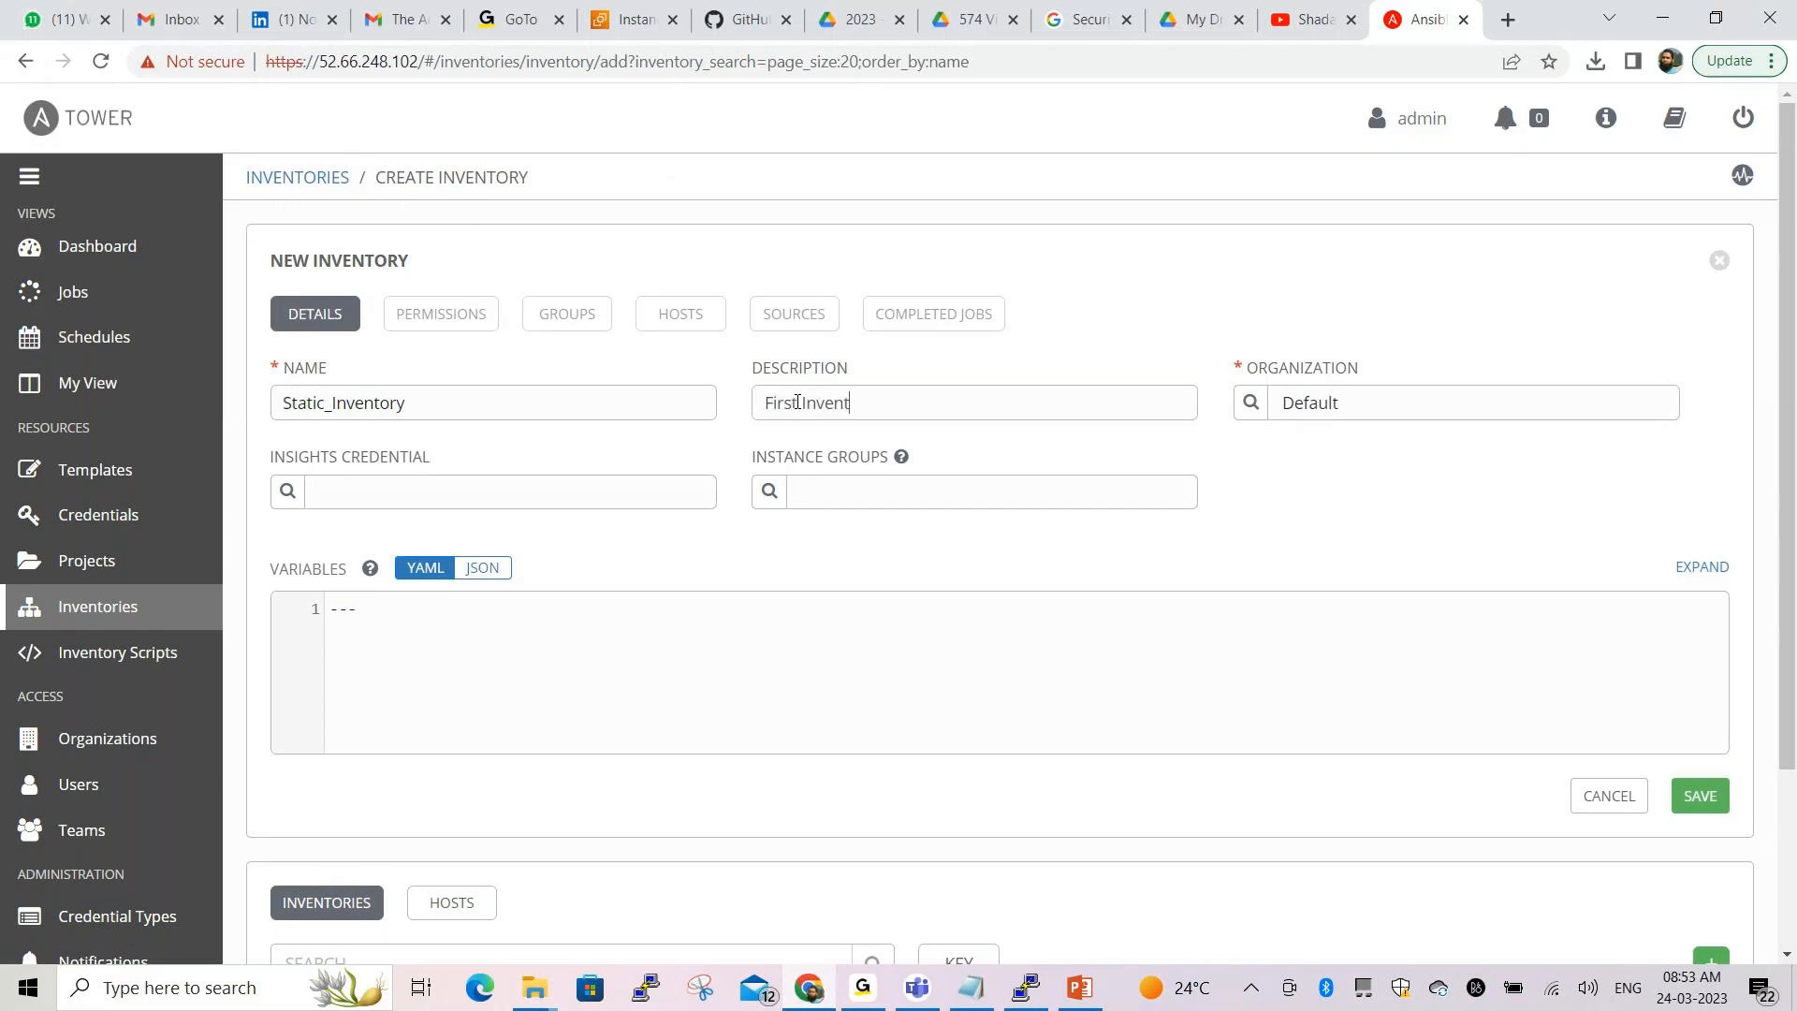
text(ory)
scroll(842, 549, down, 2)
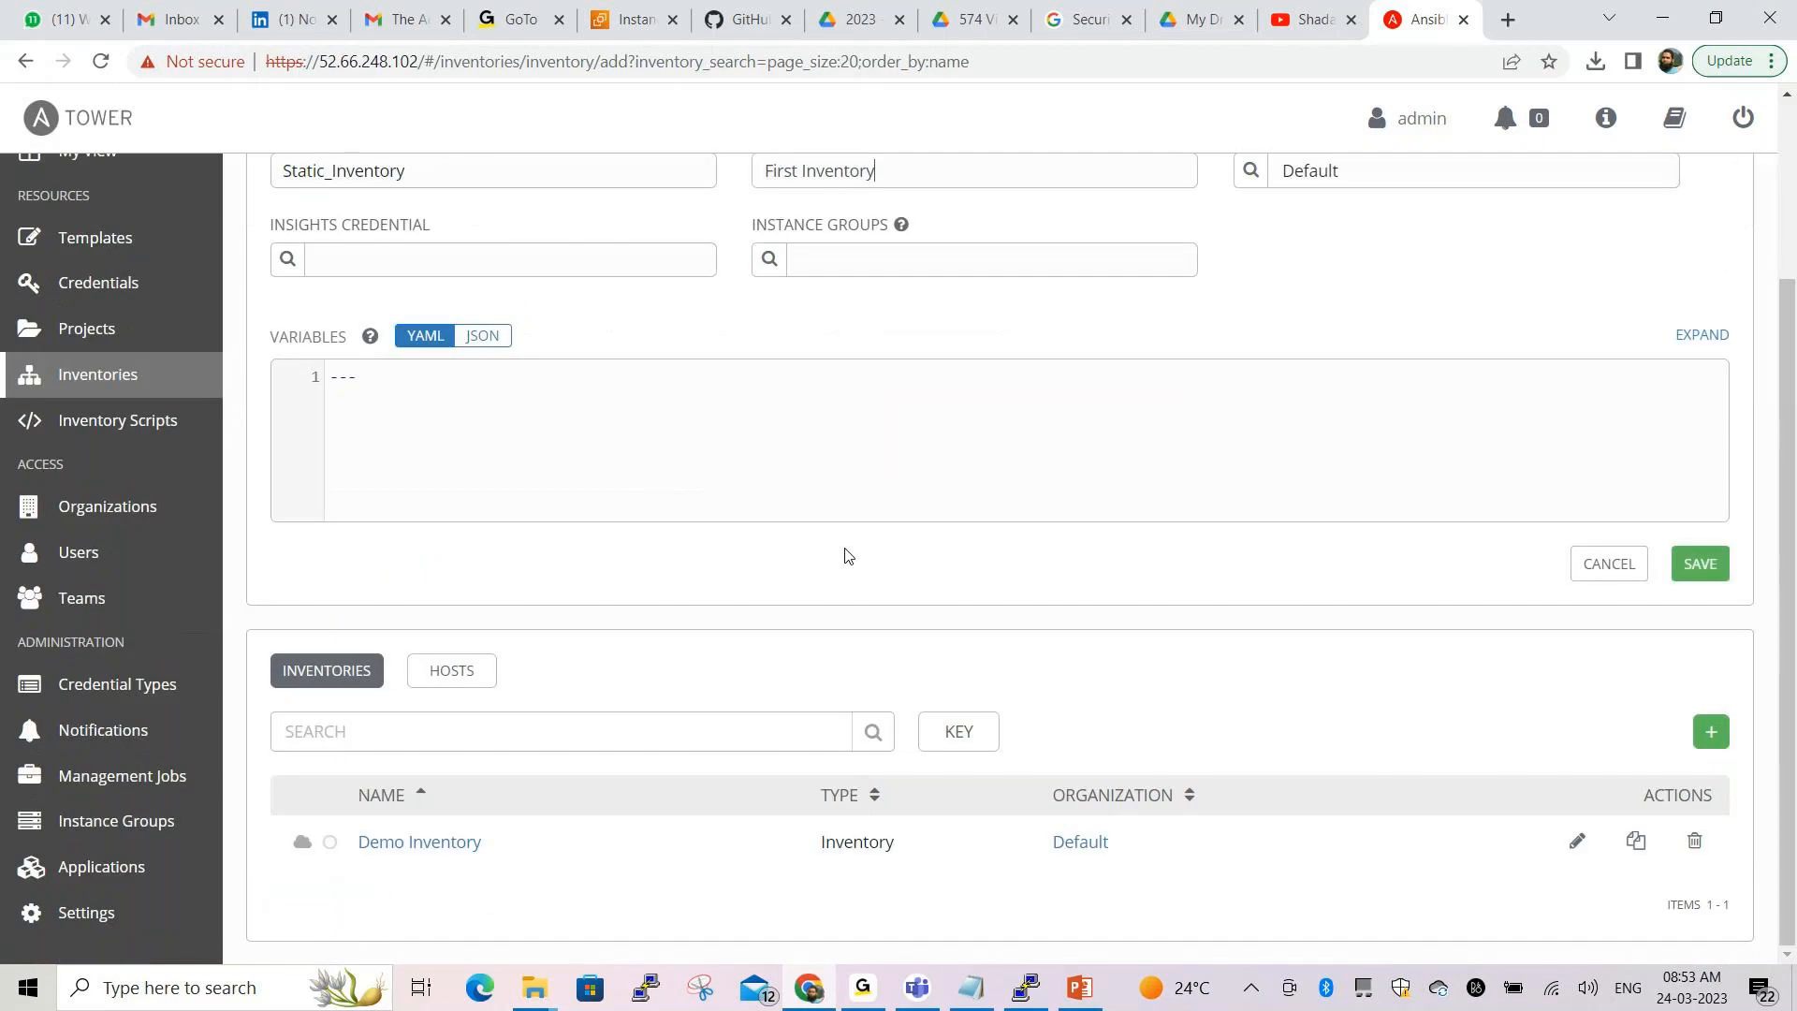
scroll(842, 552, up, 2)
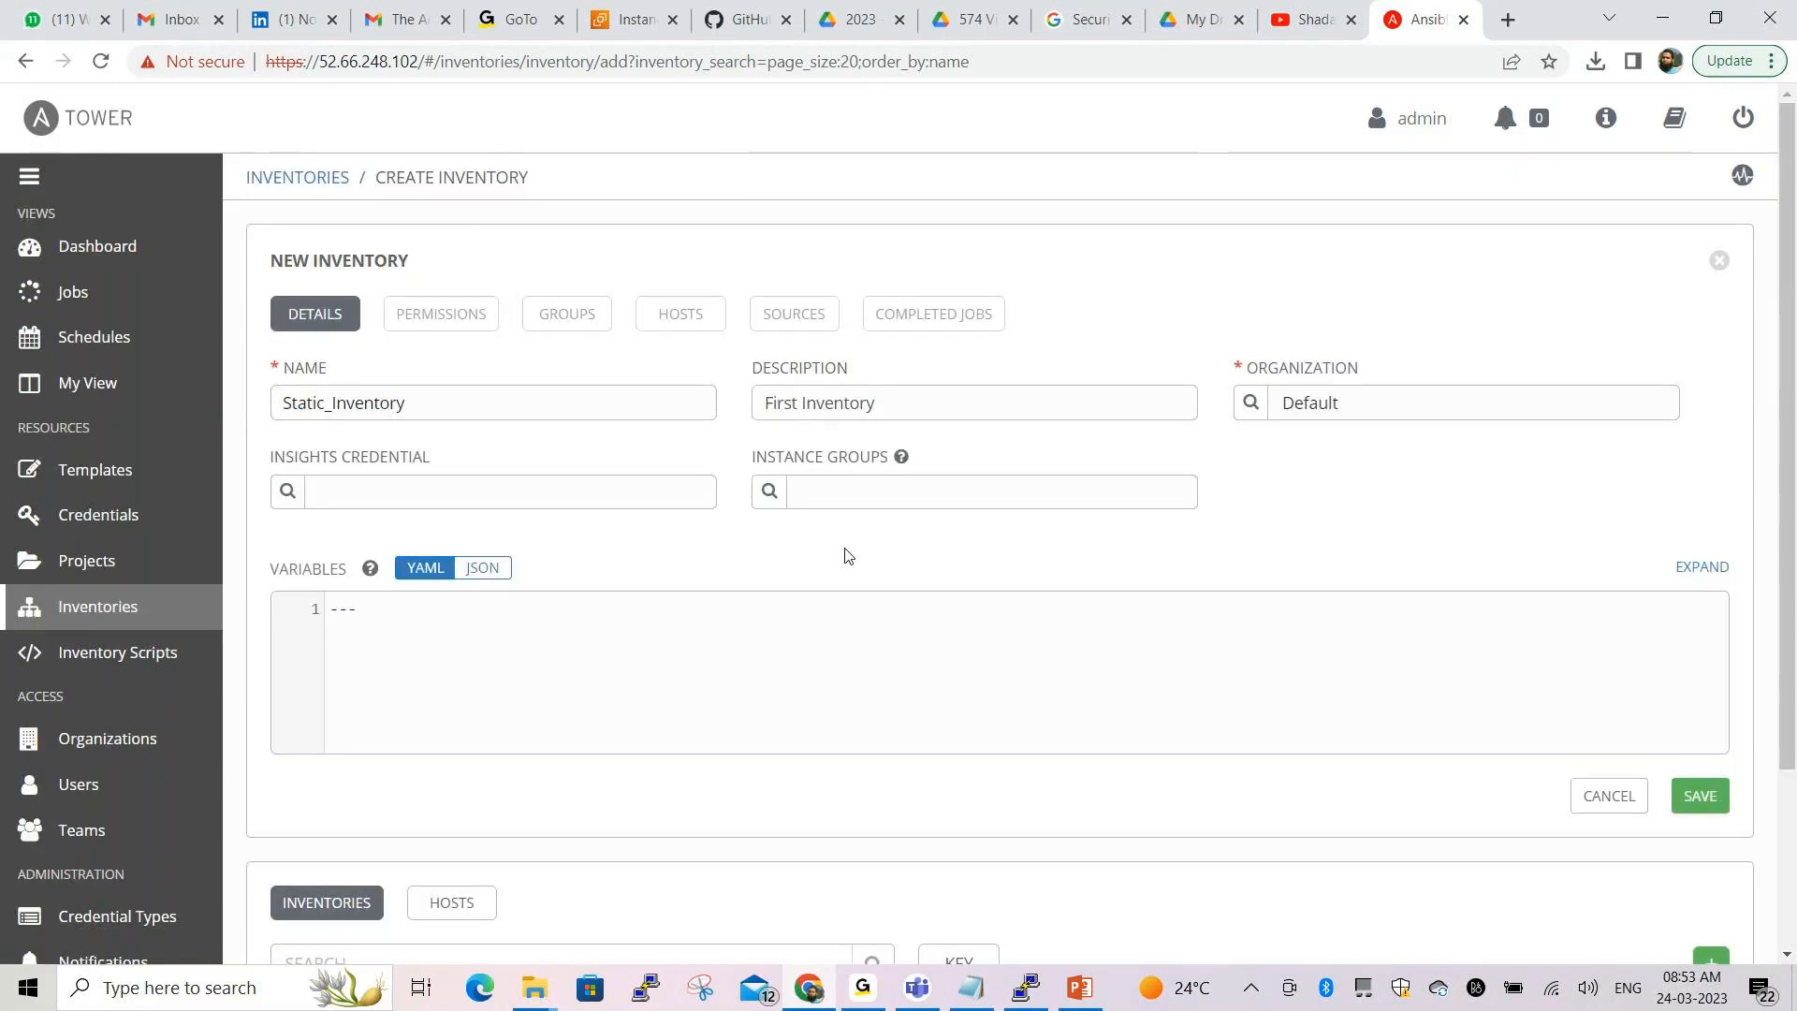
click(1693, 805)
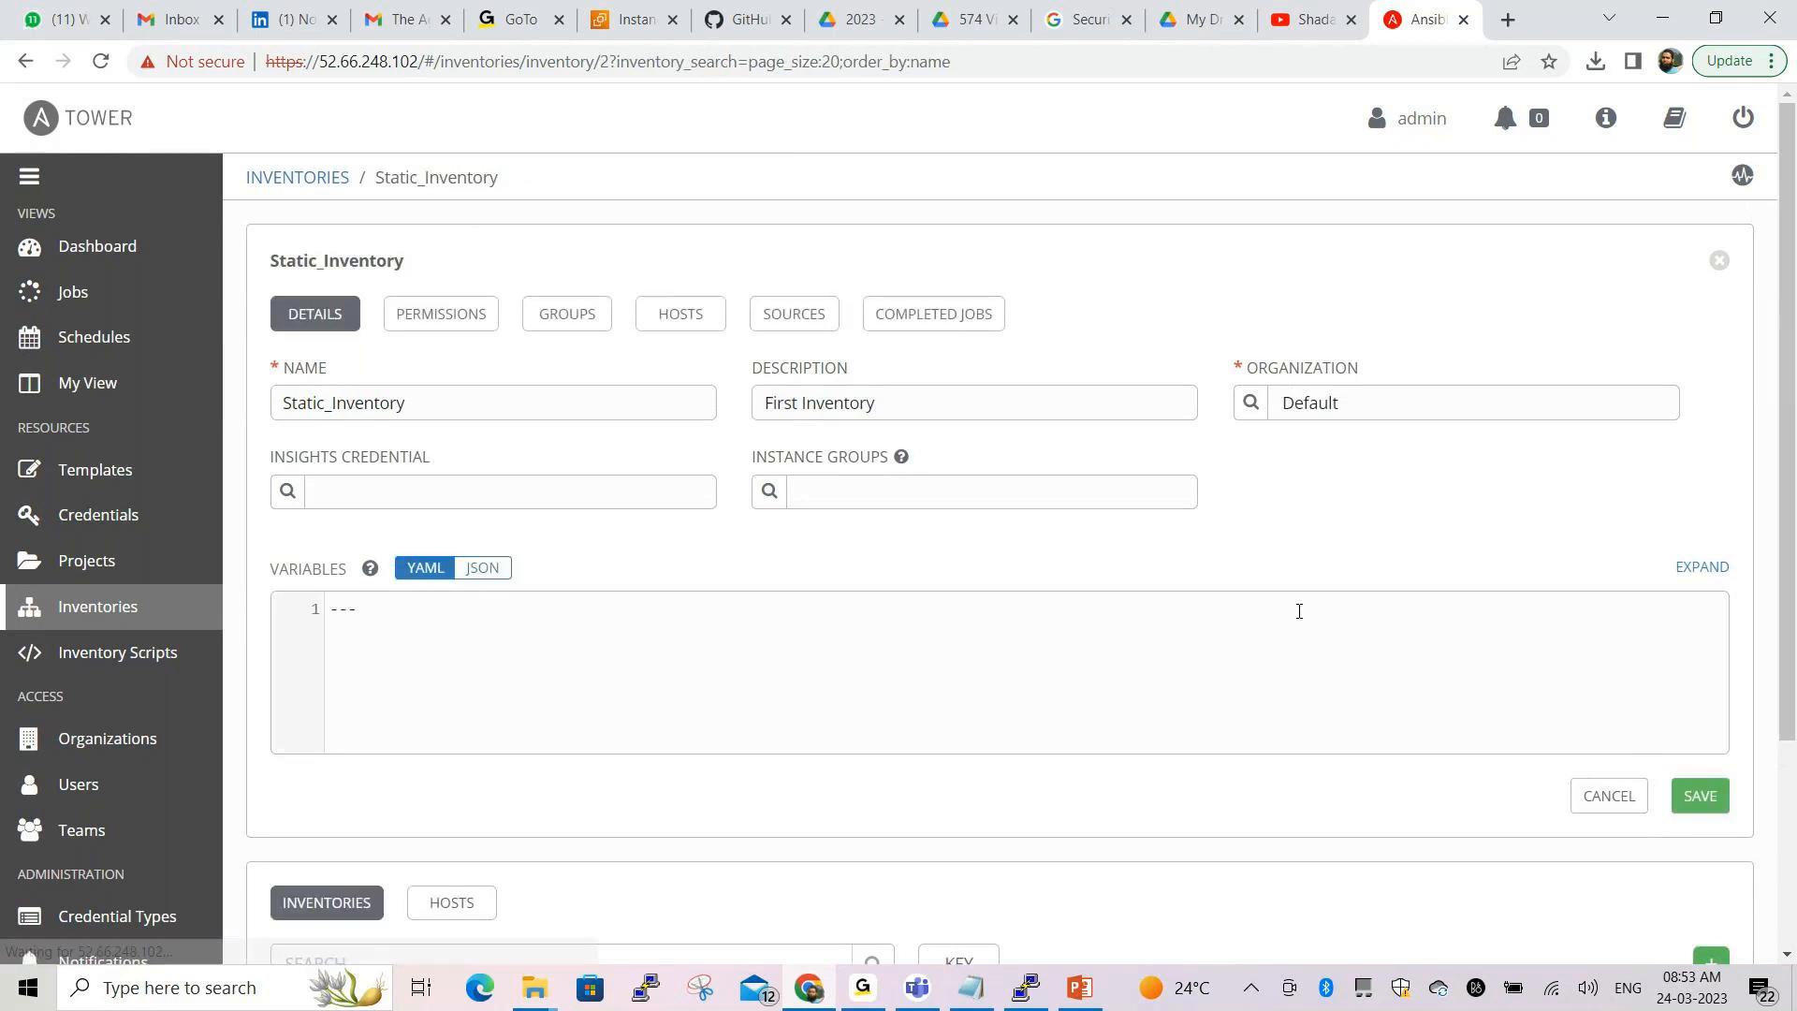
Highlight the new Static_Inventory and its Default organization, then return to the inventories list
scroll(1049, 545, down, 3)
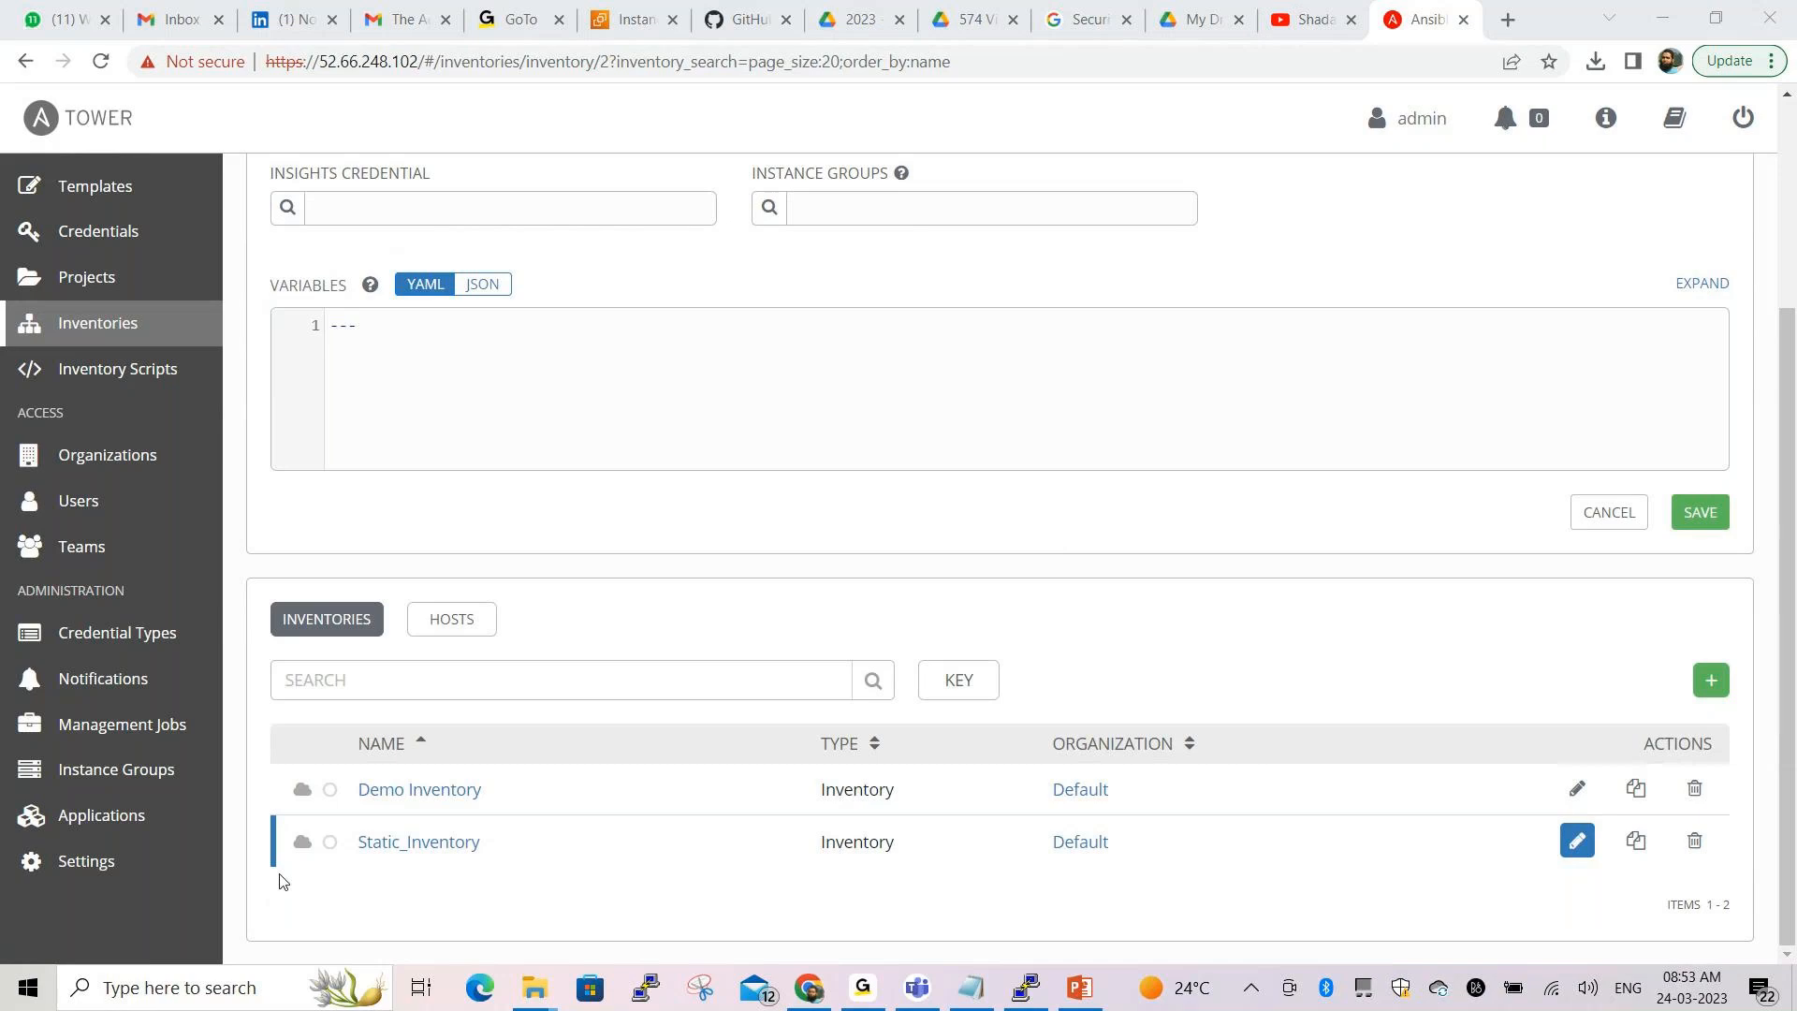
click(768, 292)
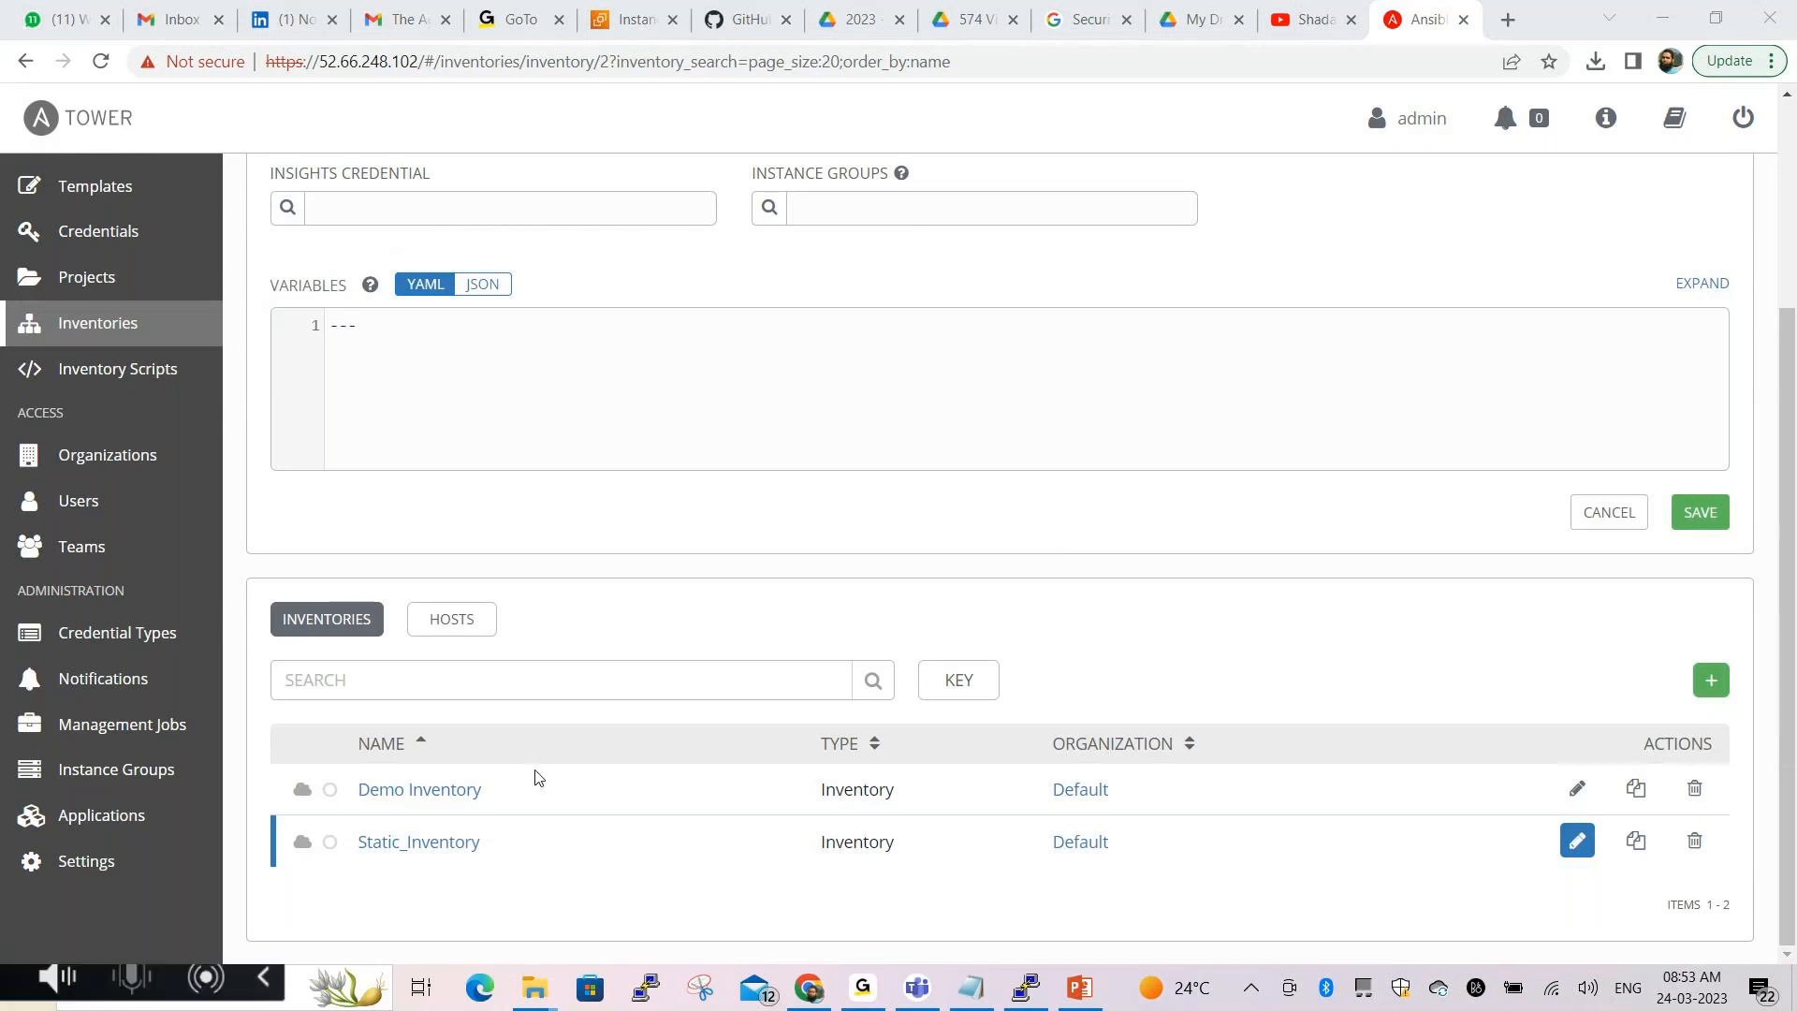
mouse_move(342, 811)
mouse_down()
mouse_move(471, 880)
mouse_move(510, 842)
mouse_move(395, 810)
mouse_up()
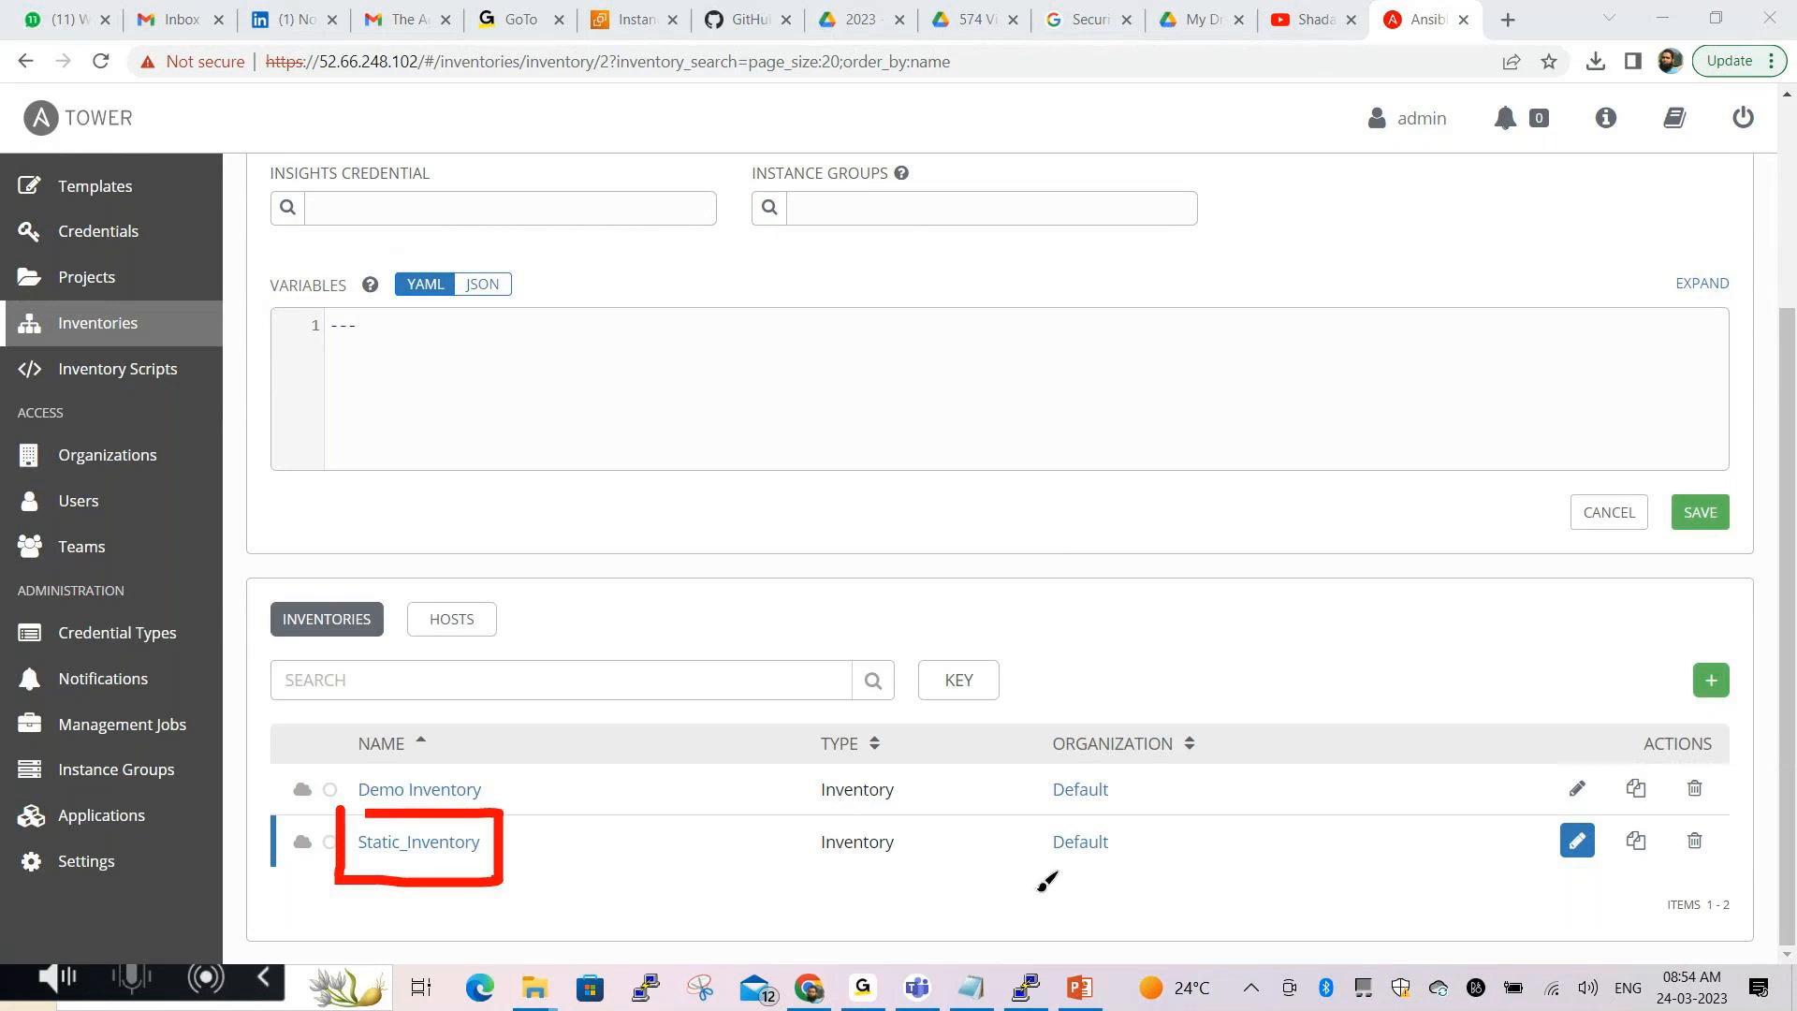
mouse_move(1039, 818)
mouse_down()
mouse_move(1142, 869)
mouse_move(1043, 814)
mouse_up()
key(Escape)
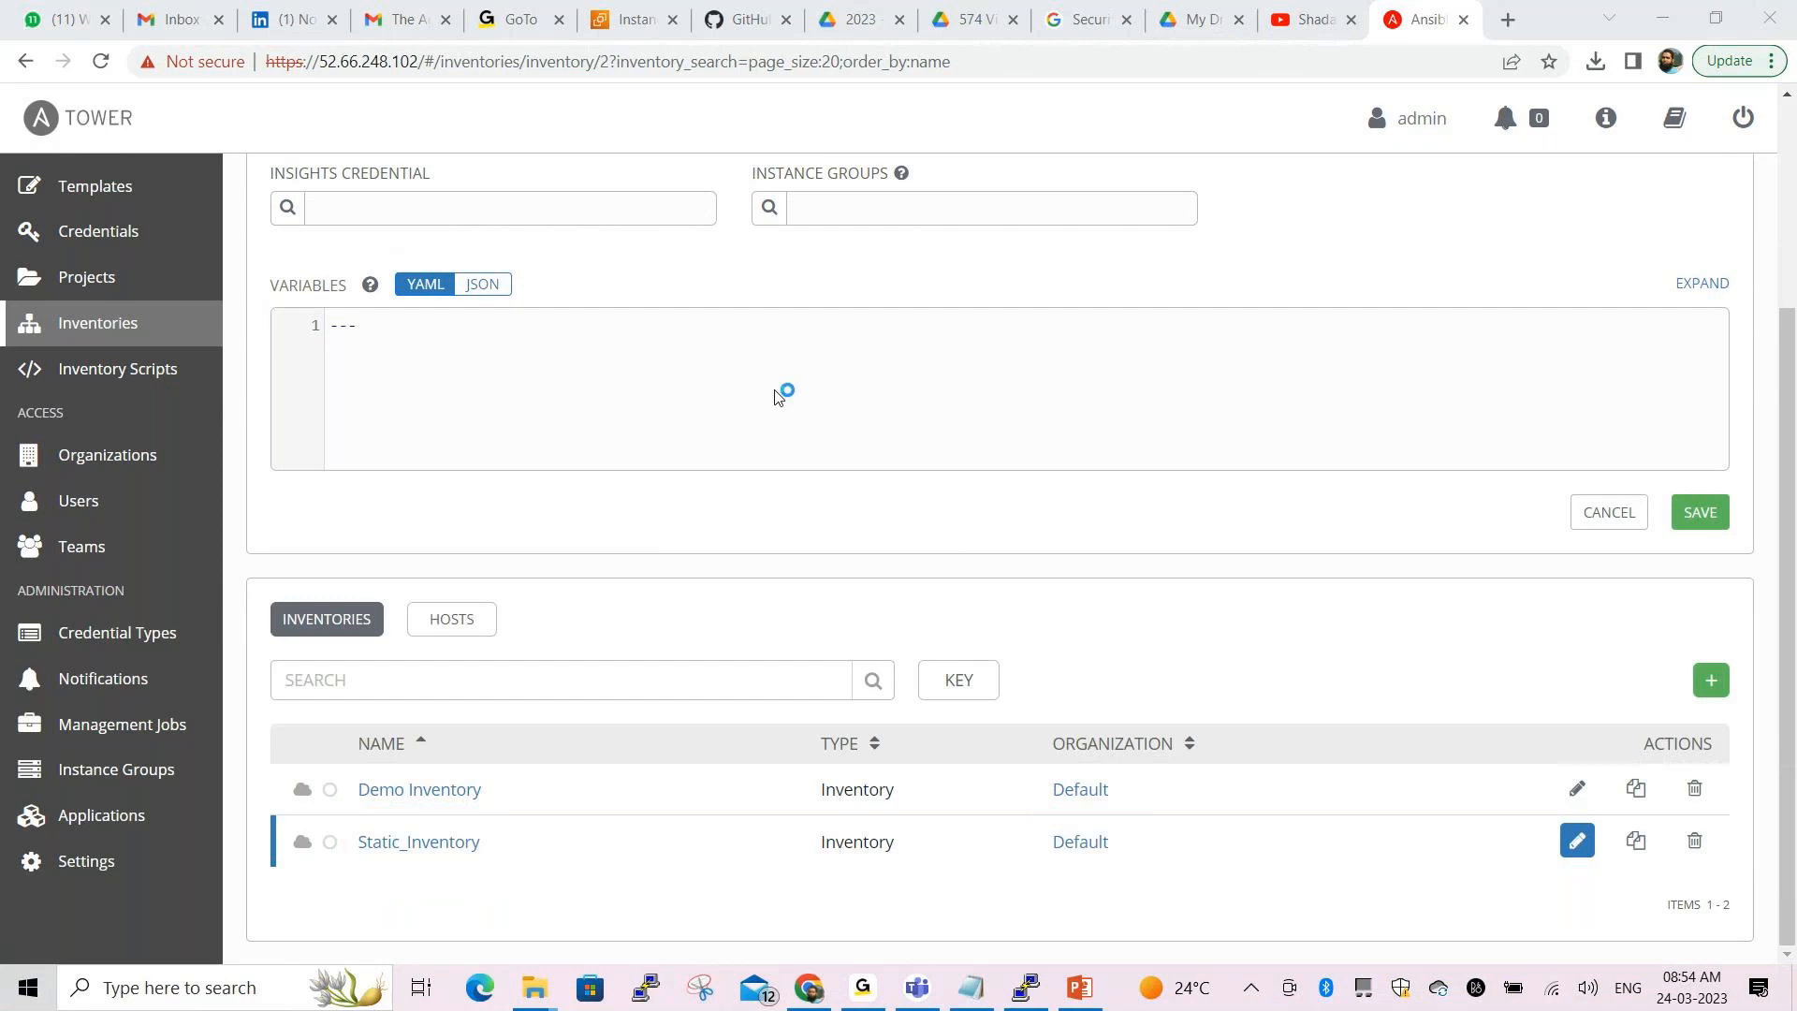
click(86, 337)
Mark Static_Inventory and its Default organization in the list, then switch to the notes
key(ctrl+2)
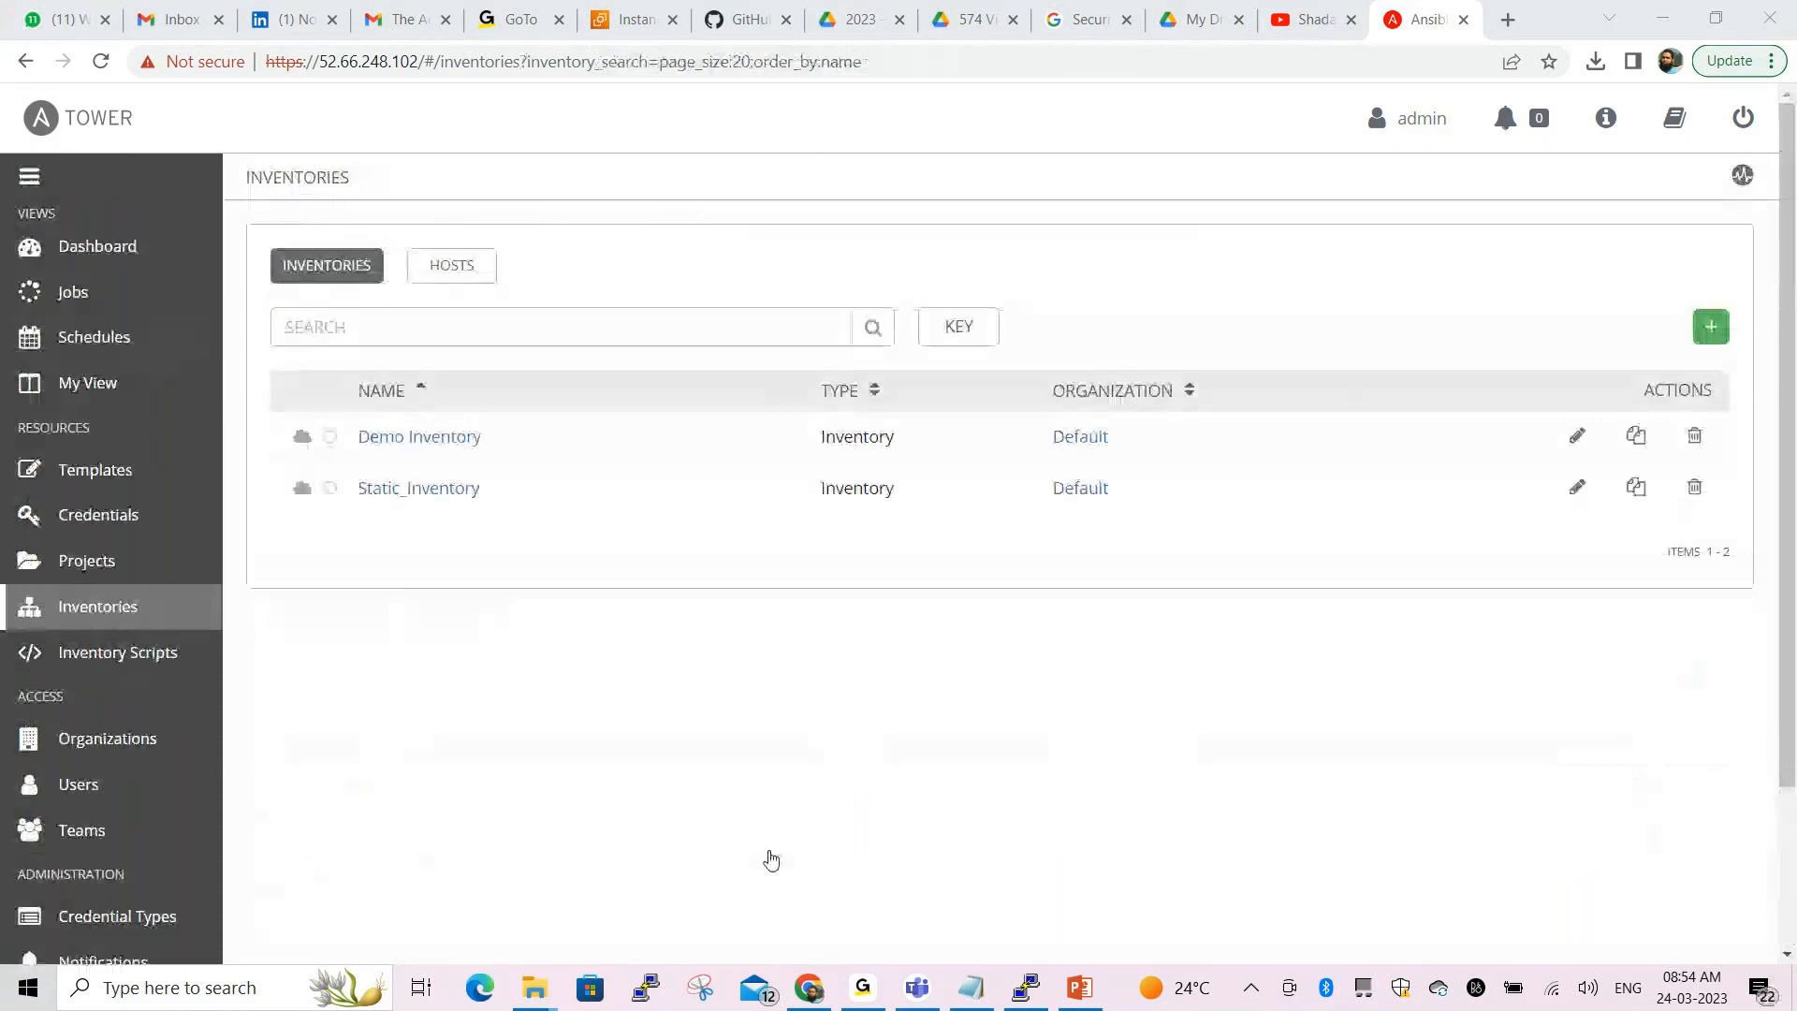
mouse_move(347, 461)
mouse_down()
mouse_move(346, 486)
mouse_move(417, 513)
mouse_move(459, 513)
mouse_move(494, 465)
mouse_move(346, 461)
mouse_up()
mouse_move(1034, 460)
mouse_down()
mouse_move(1128, 516)
mouse_move(1131, 461)
mouse_move(1037, 459)
mouse_up()
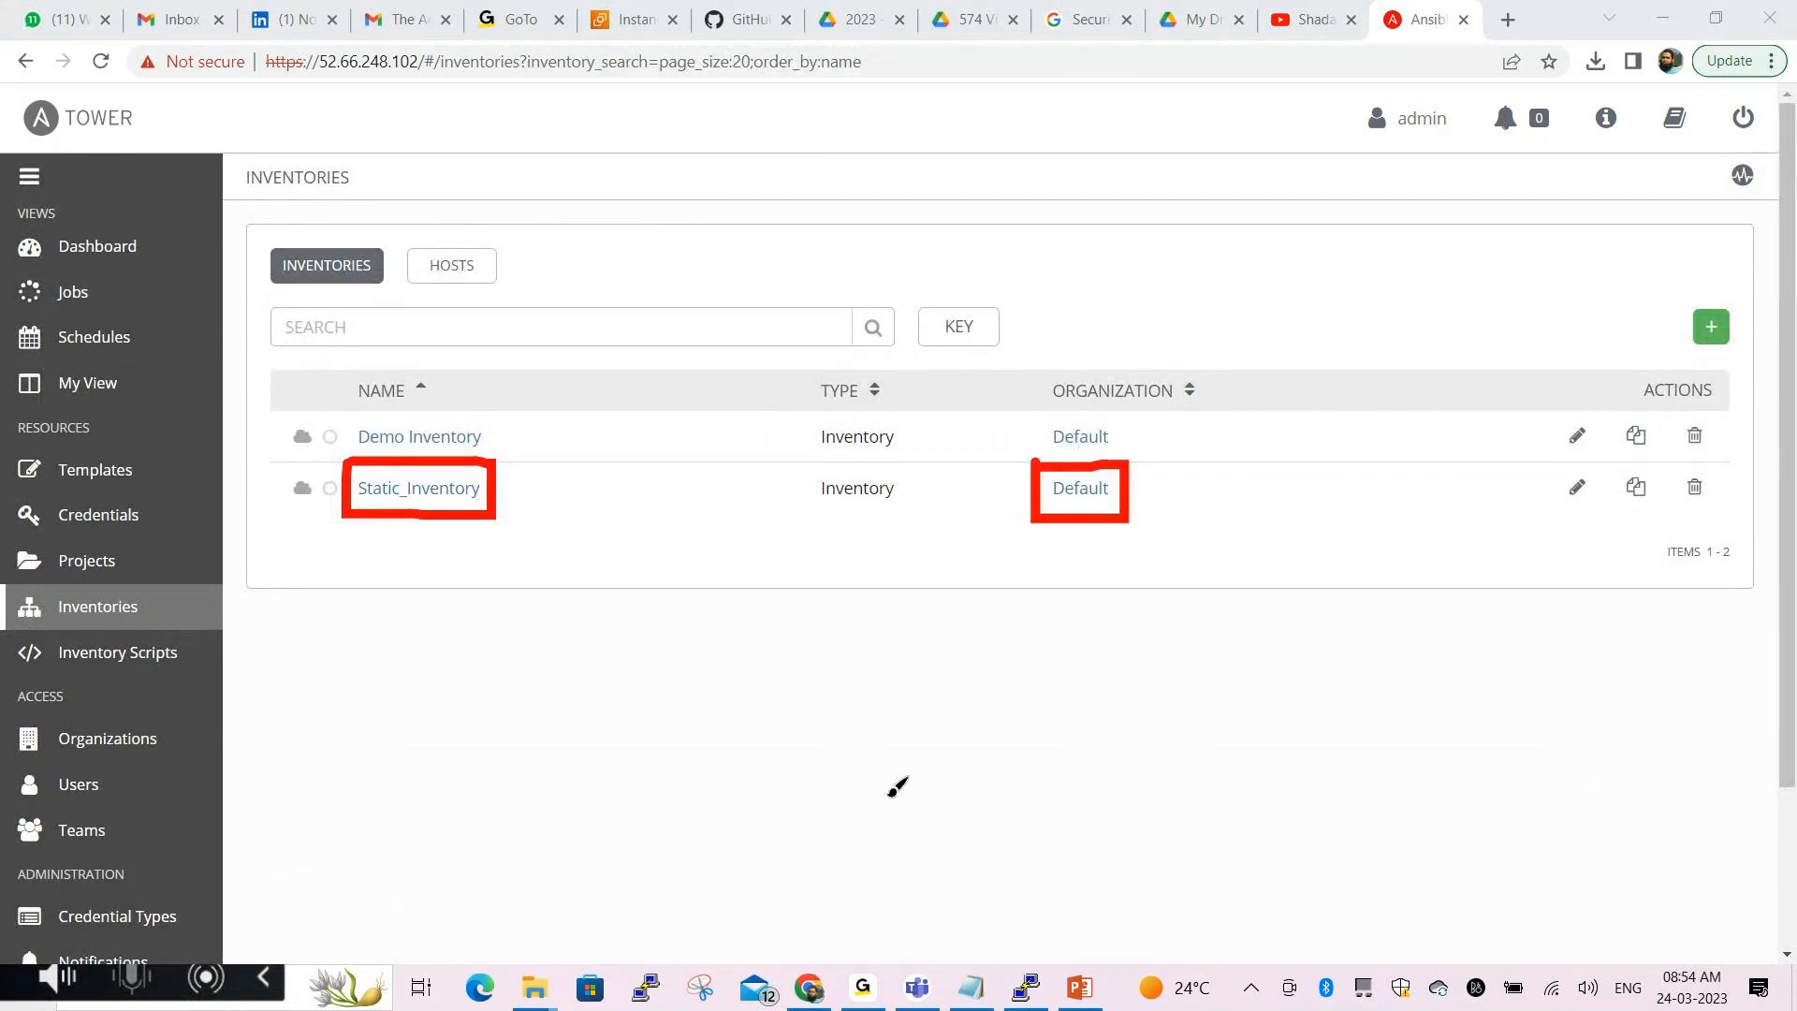
key(Escape)
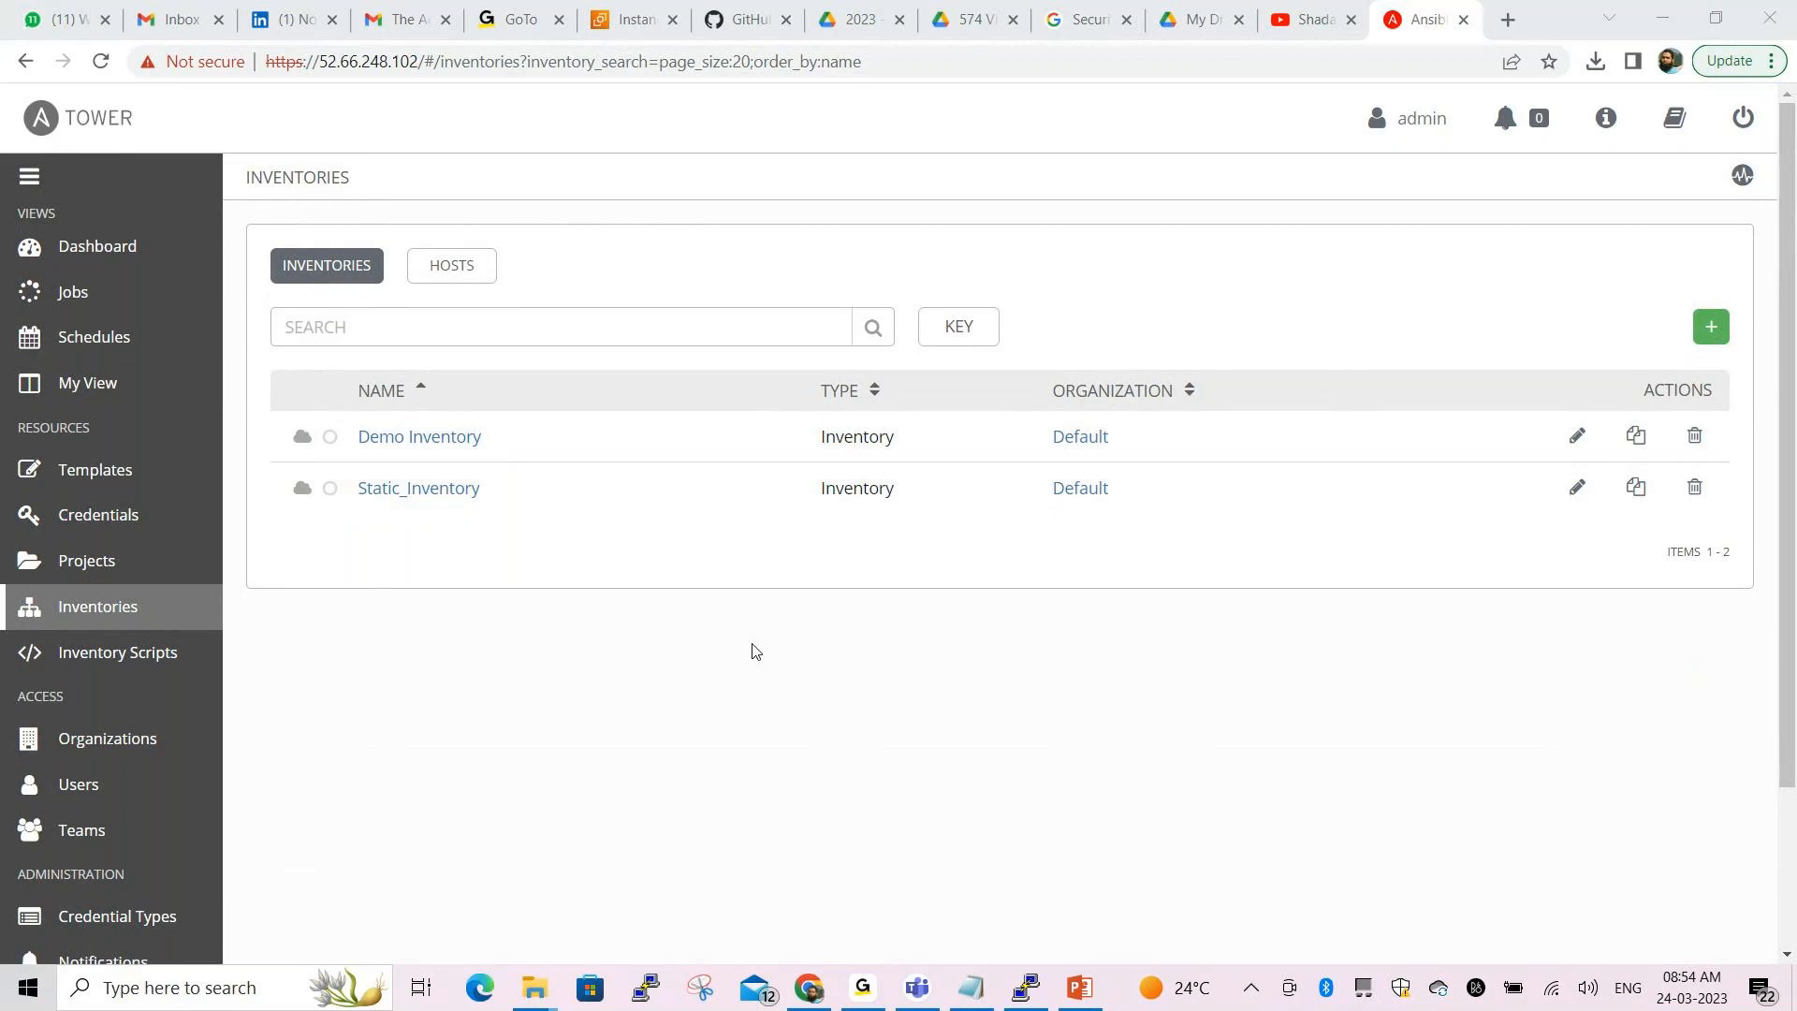
key(alt+Tab)
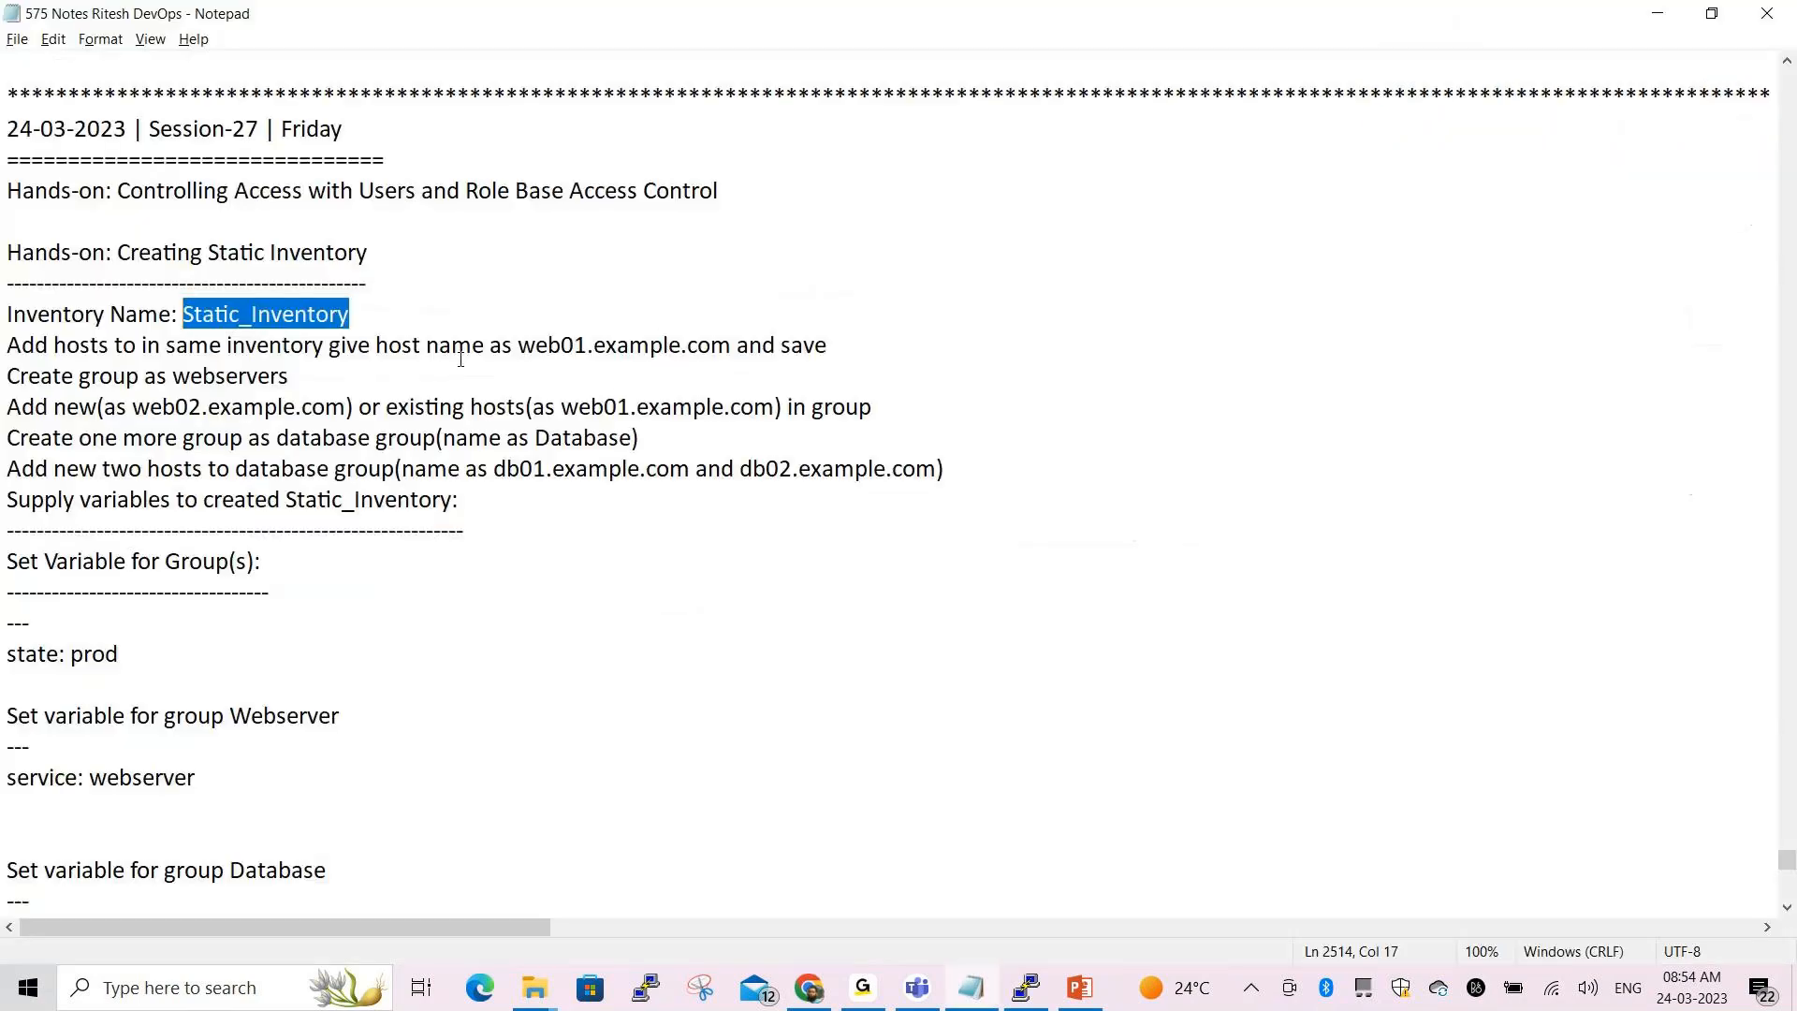
Add a blank line after the inventory name and sketch a hosts diagram beside the notes
click(375, 315)
key(Return)
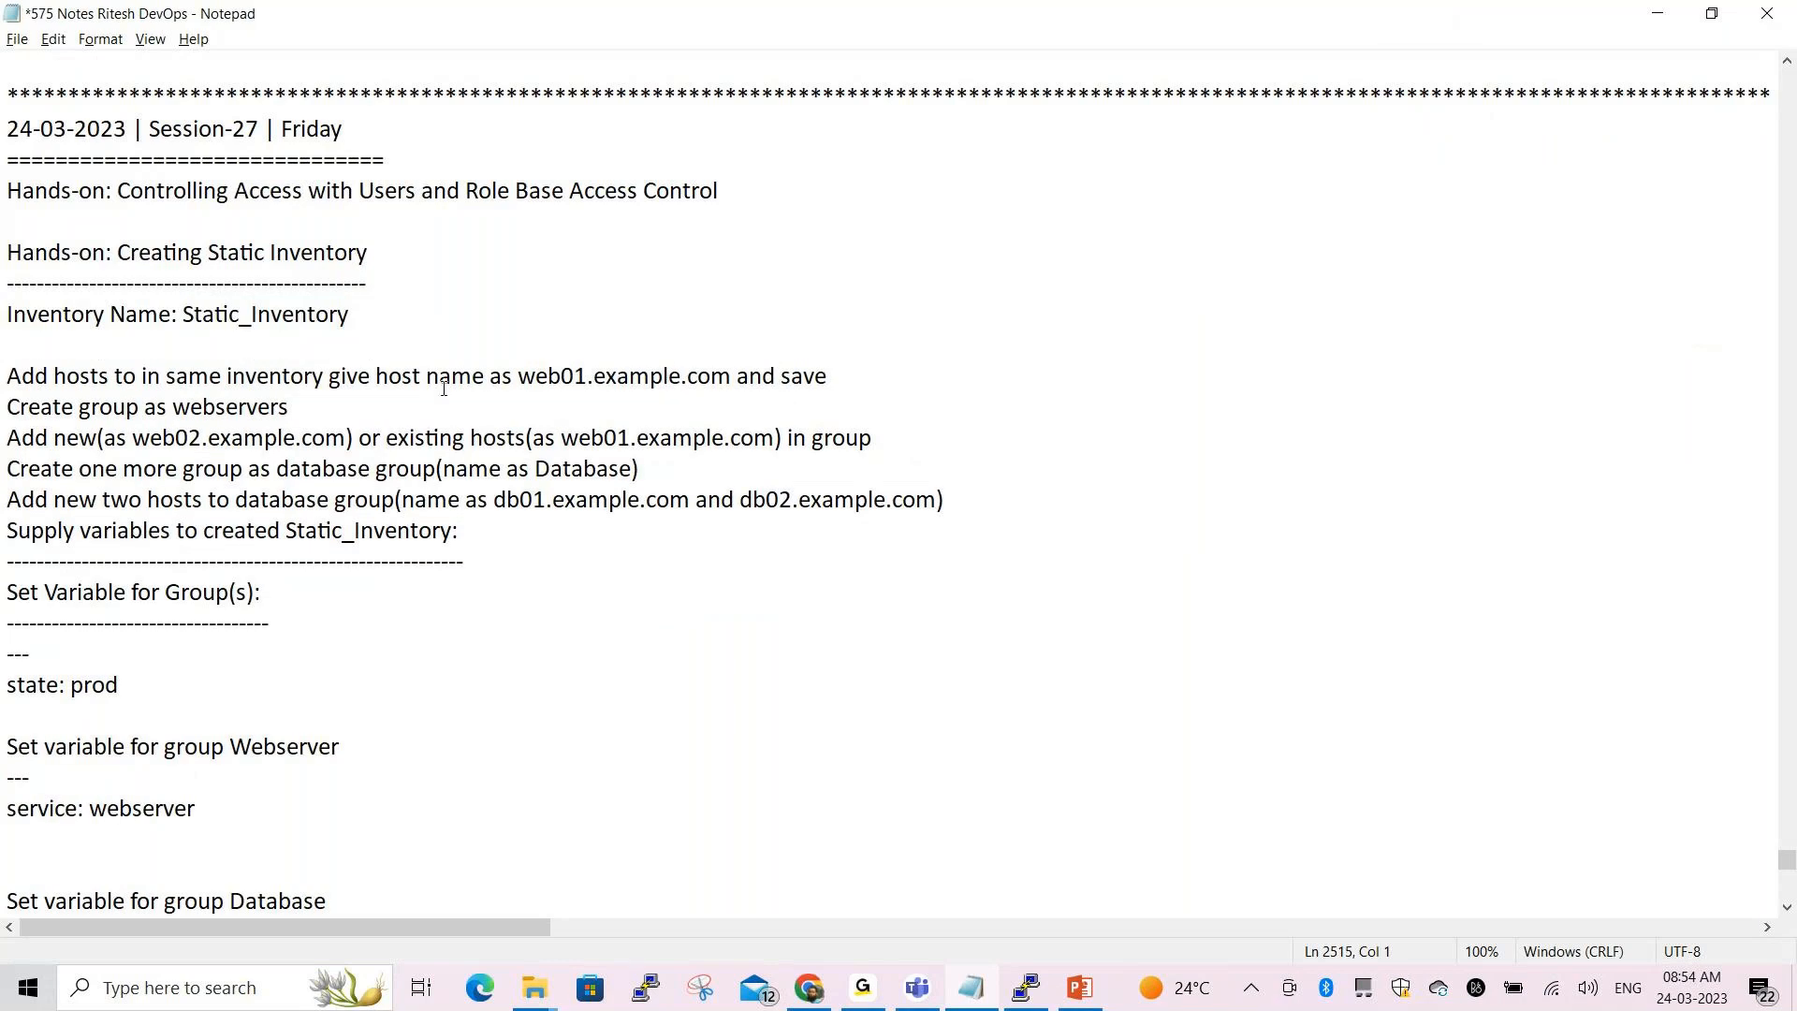
click(726, 878)
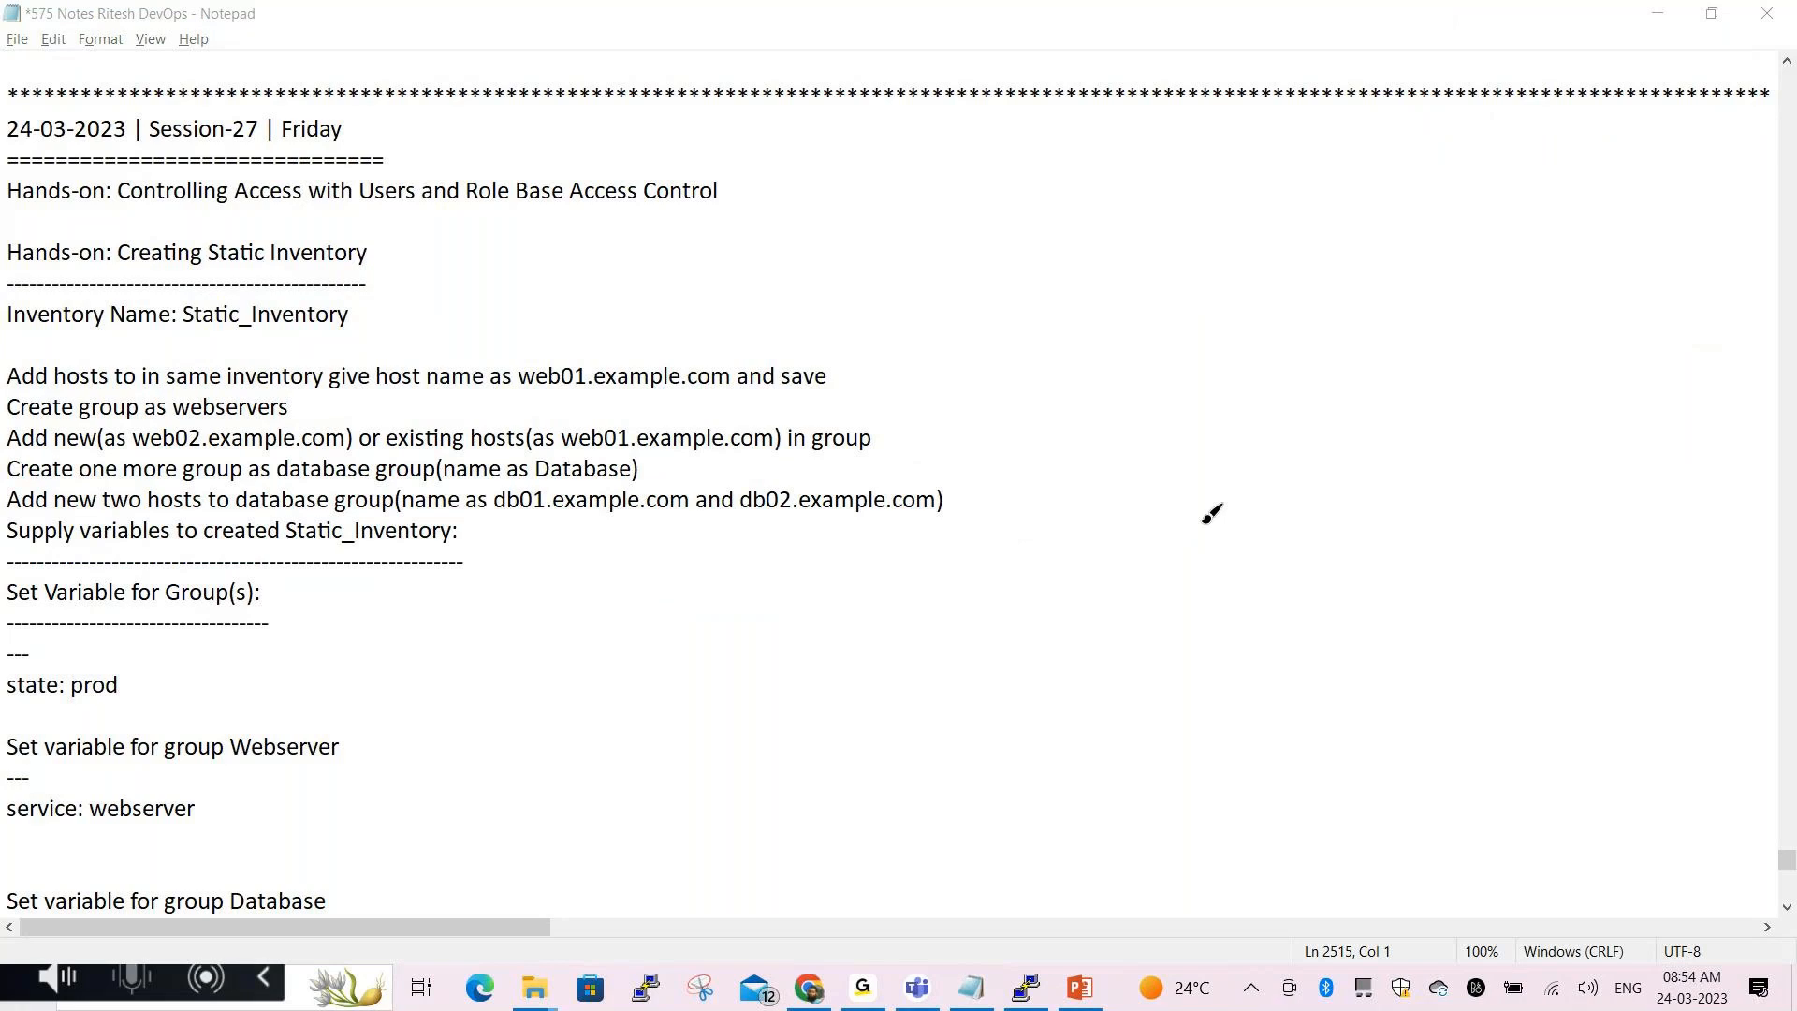
mouse_move(1020, 209)
mouse_down()
mouse_move(1039, 256)
mouse_move(1061, 205)
mouse_move(1132, 168)
mouse_move(1127, 144)
mouse_move(1184, 152)
mouse_move(1161, 174)
mouse_move(1189, 276)
mouse_move(1217, 251)
mouse_move(1208, 210)
mouse_move(1215, 240)
mouse_up()
drag(1241, 165, 1251, 201)
mouse_move(1133, 255)
mouse_down()
mouse_move(1144, 282)
mouse_move(1213, 292)
mouse_move(1224, 273)
mouse_move(1280, 289)
mouse_move(1303, 249)
mouse_move(1346, 270)
mouse_up()
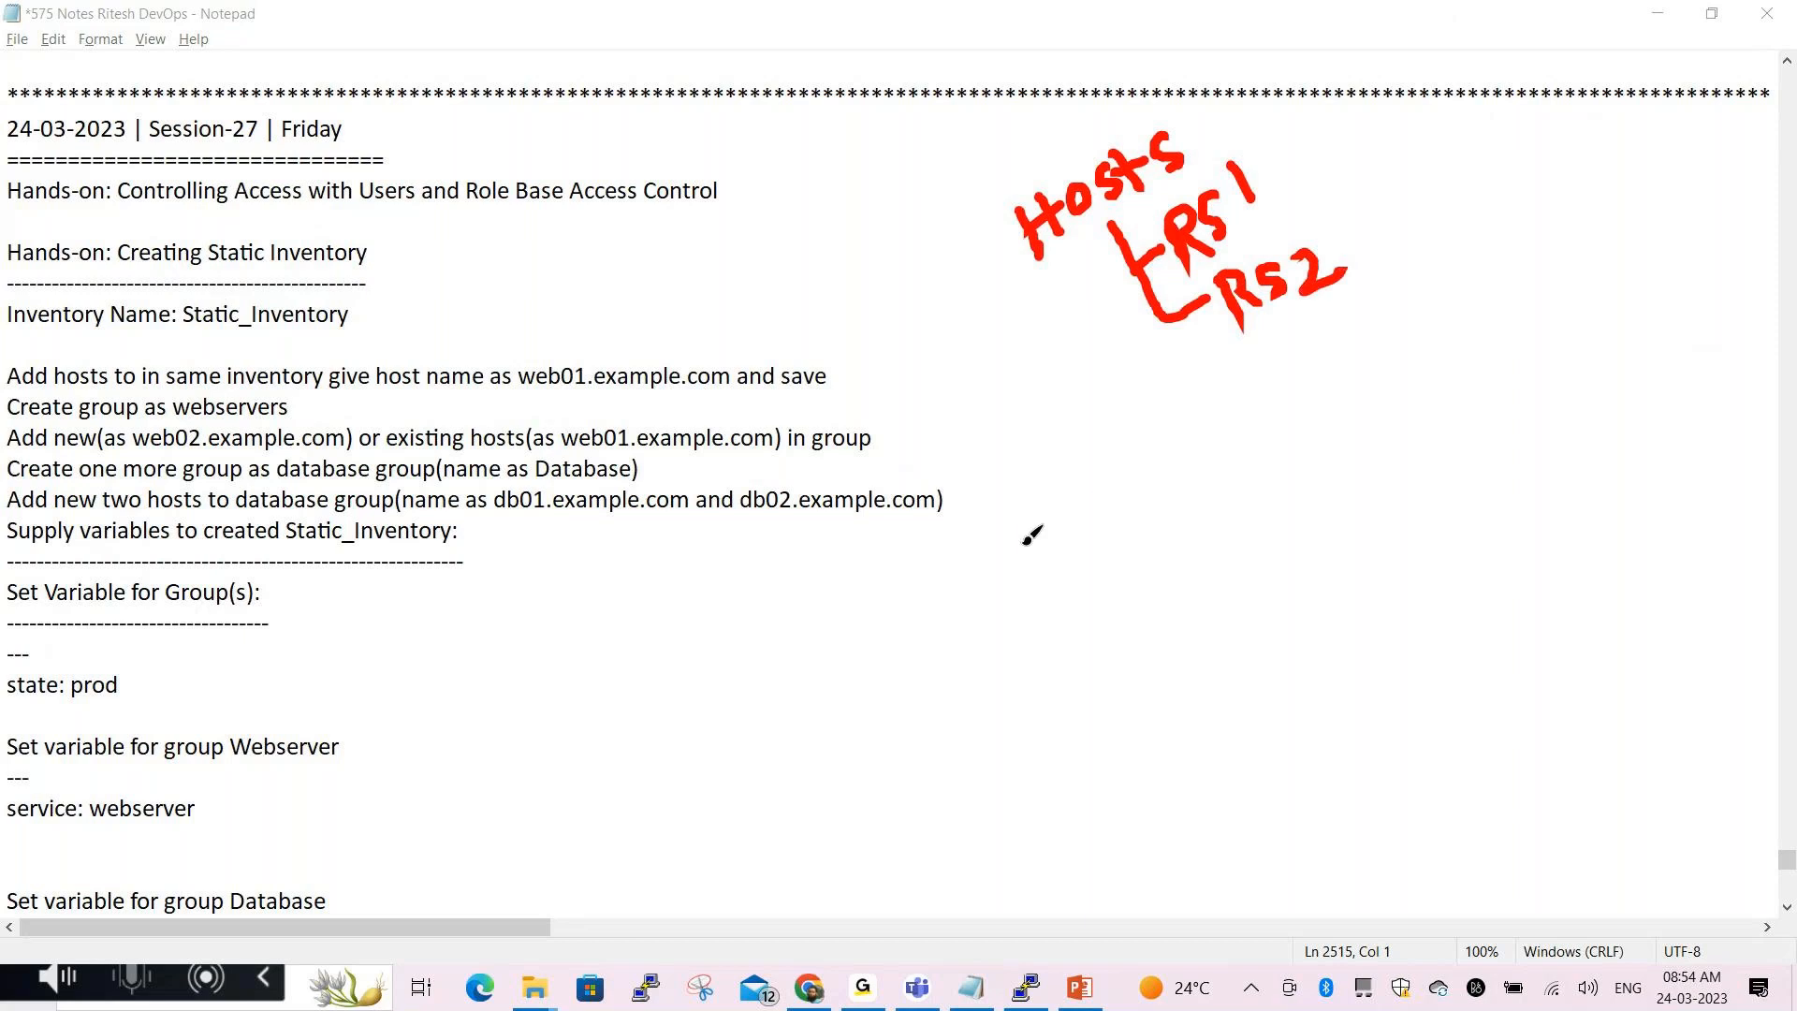
mouse_move(1201, 405)
mouse_down()
mouse_move(1264, 401)
mouse_move(1306, 429)
mouse_up()
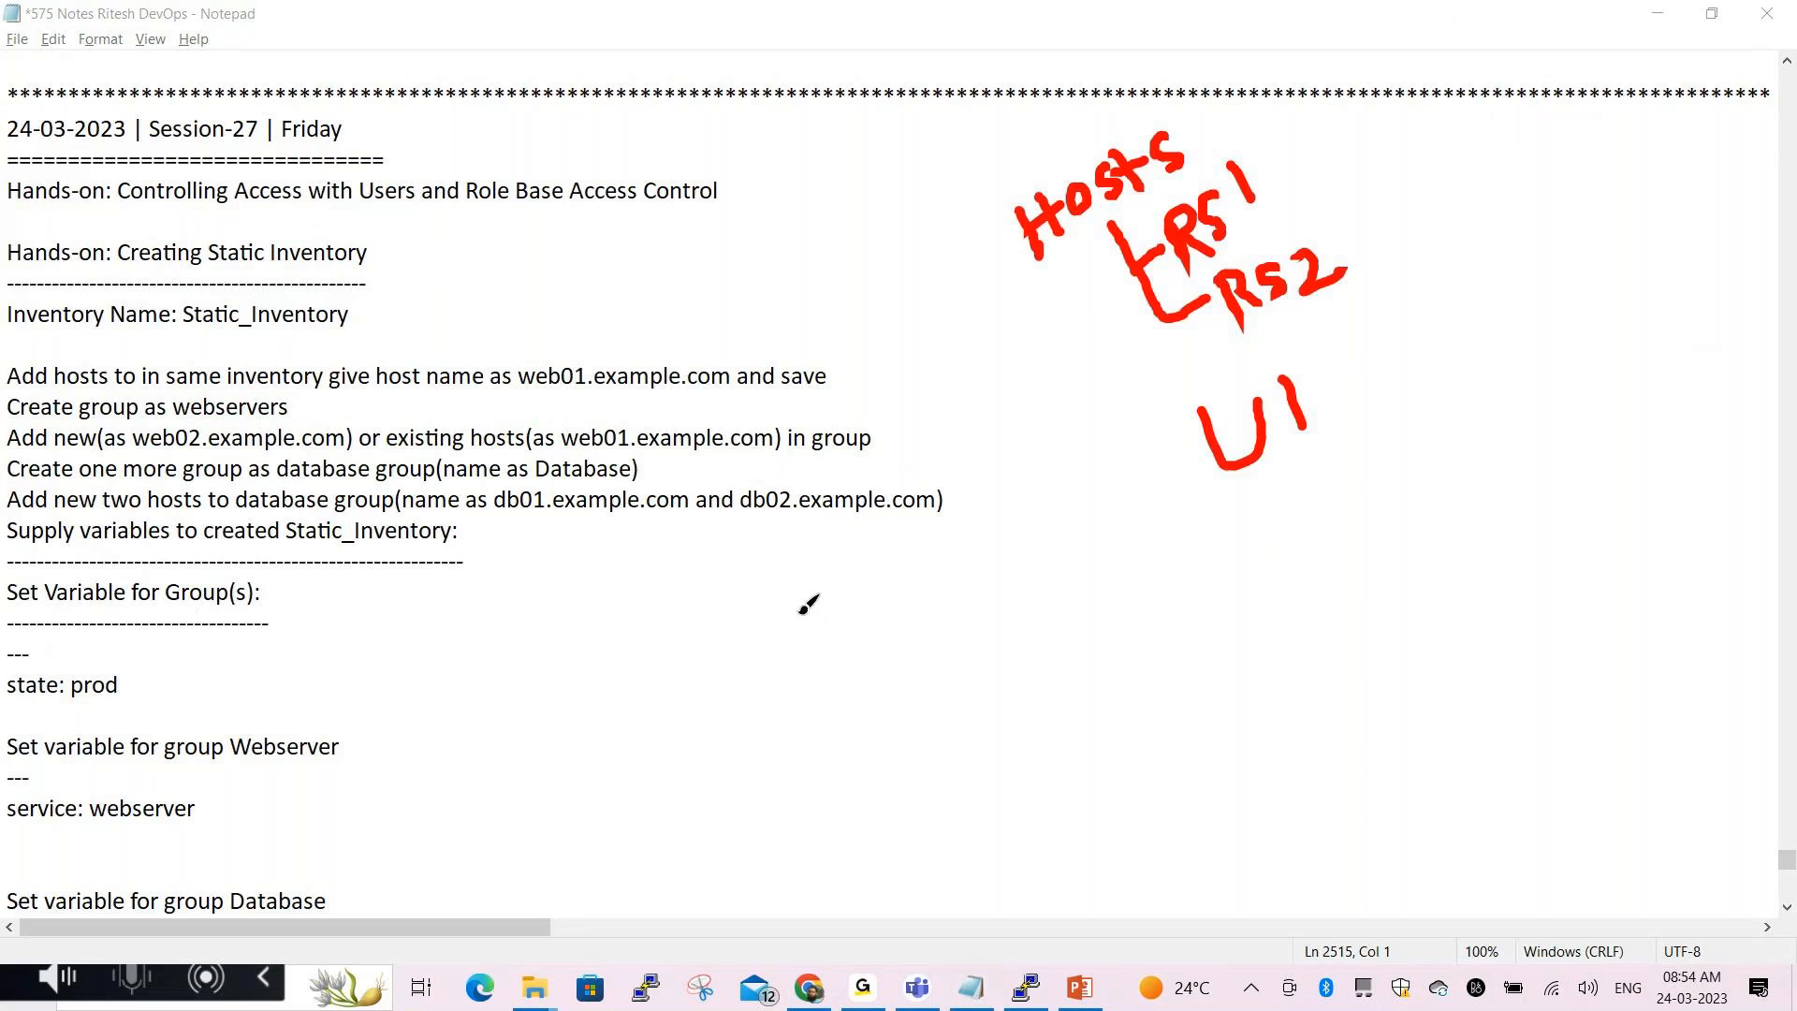
click(735, 866)
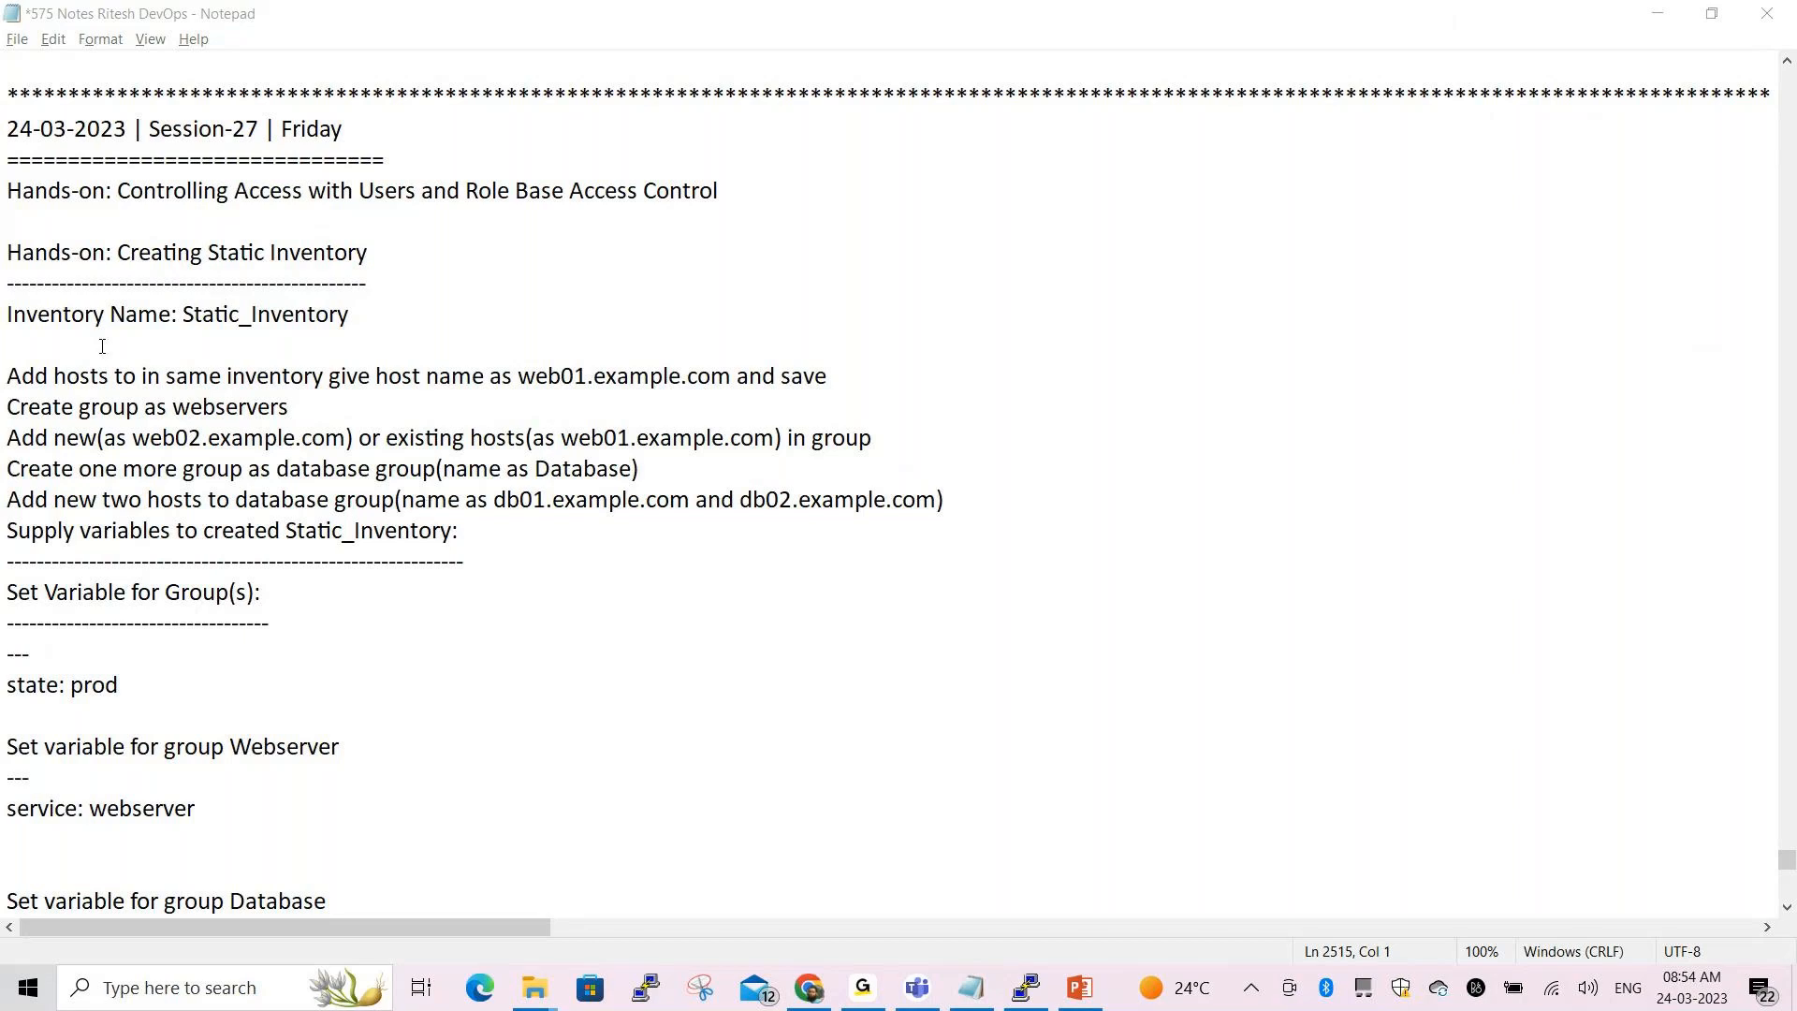
Highlight the web01.example.com add-hosts step, add a blank line after it, and return to Tower
drag(7, 375, 732, 376)
click(509, 402)
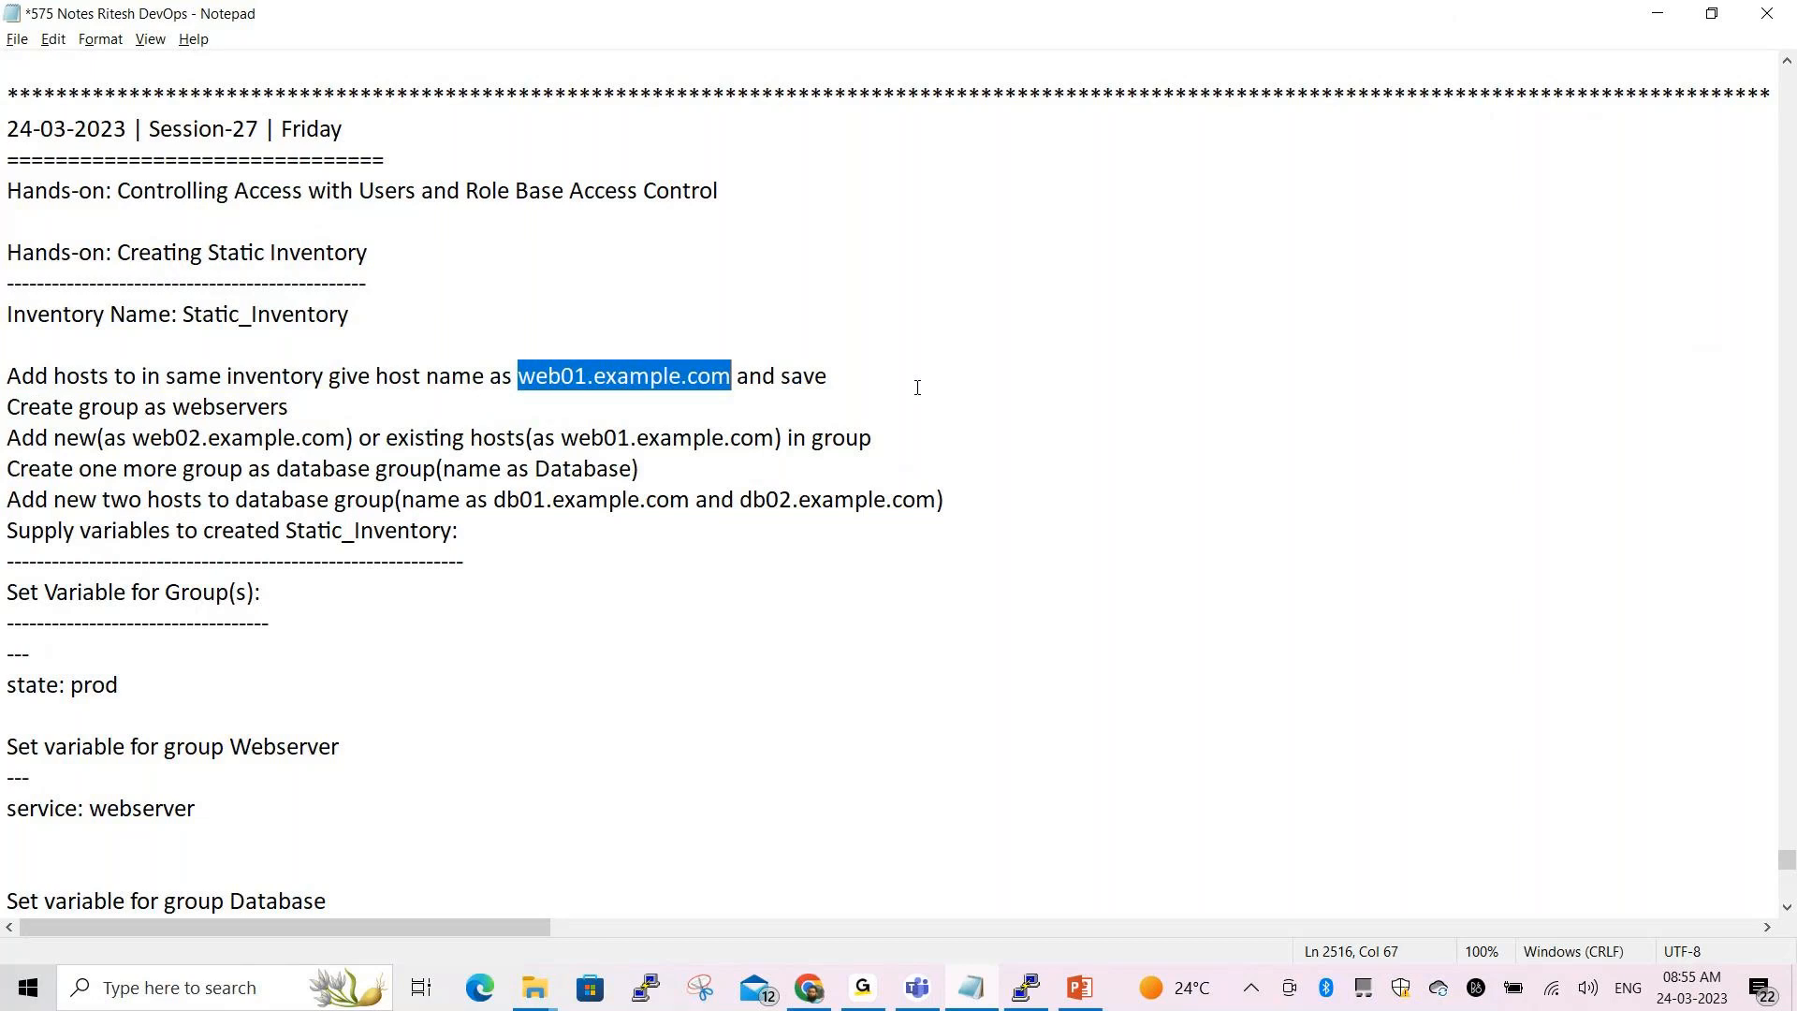
click(874, 377)
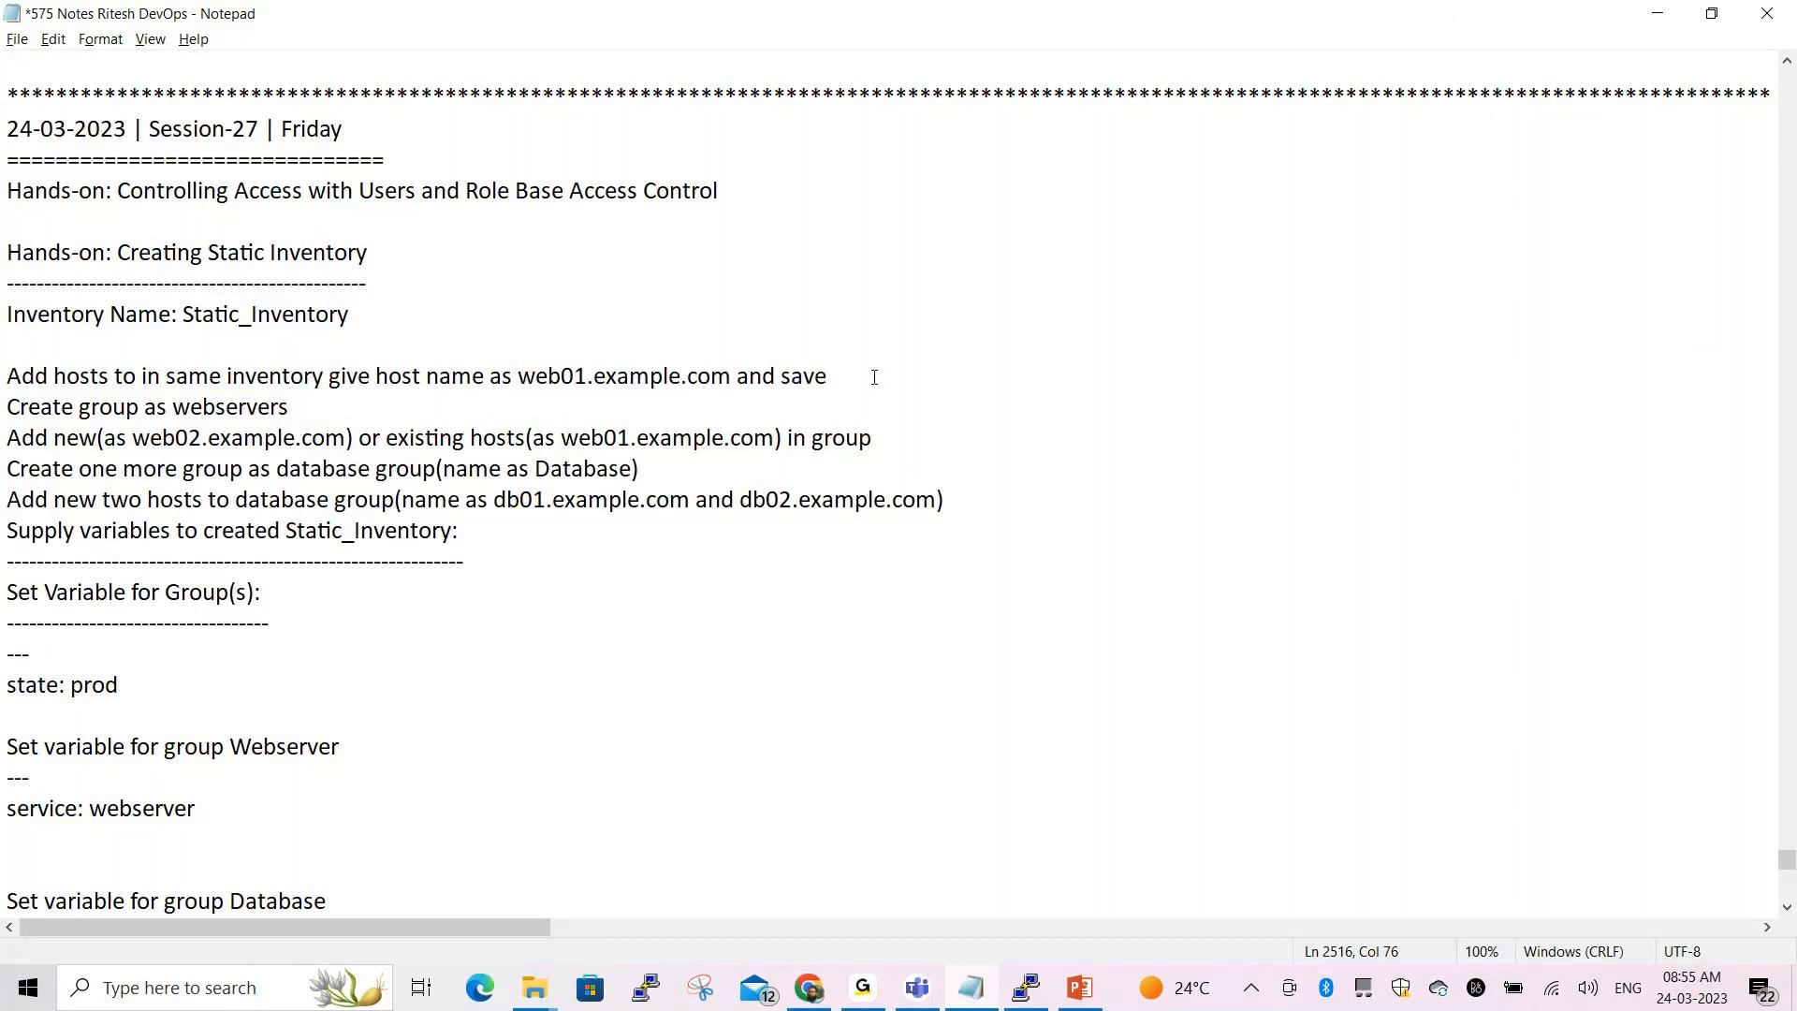
key(Return)
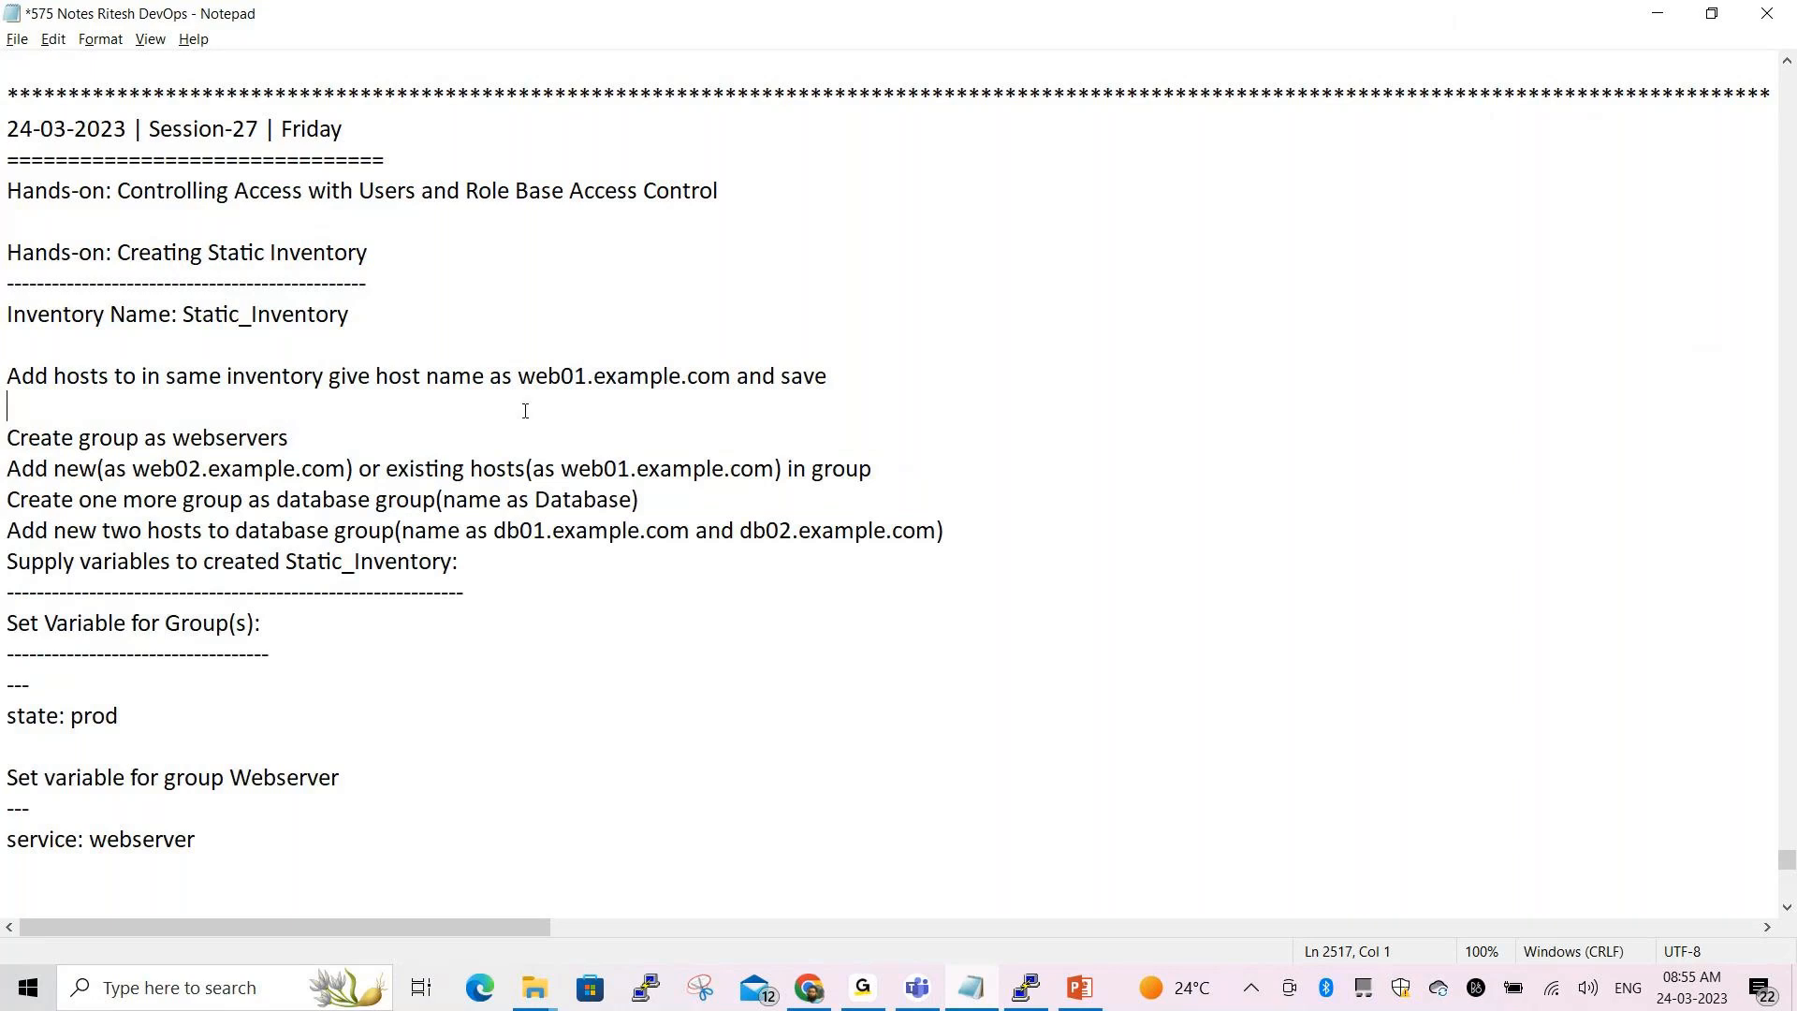
drag(526, 379, 732, 376)
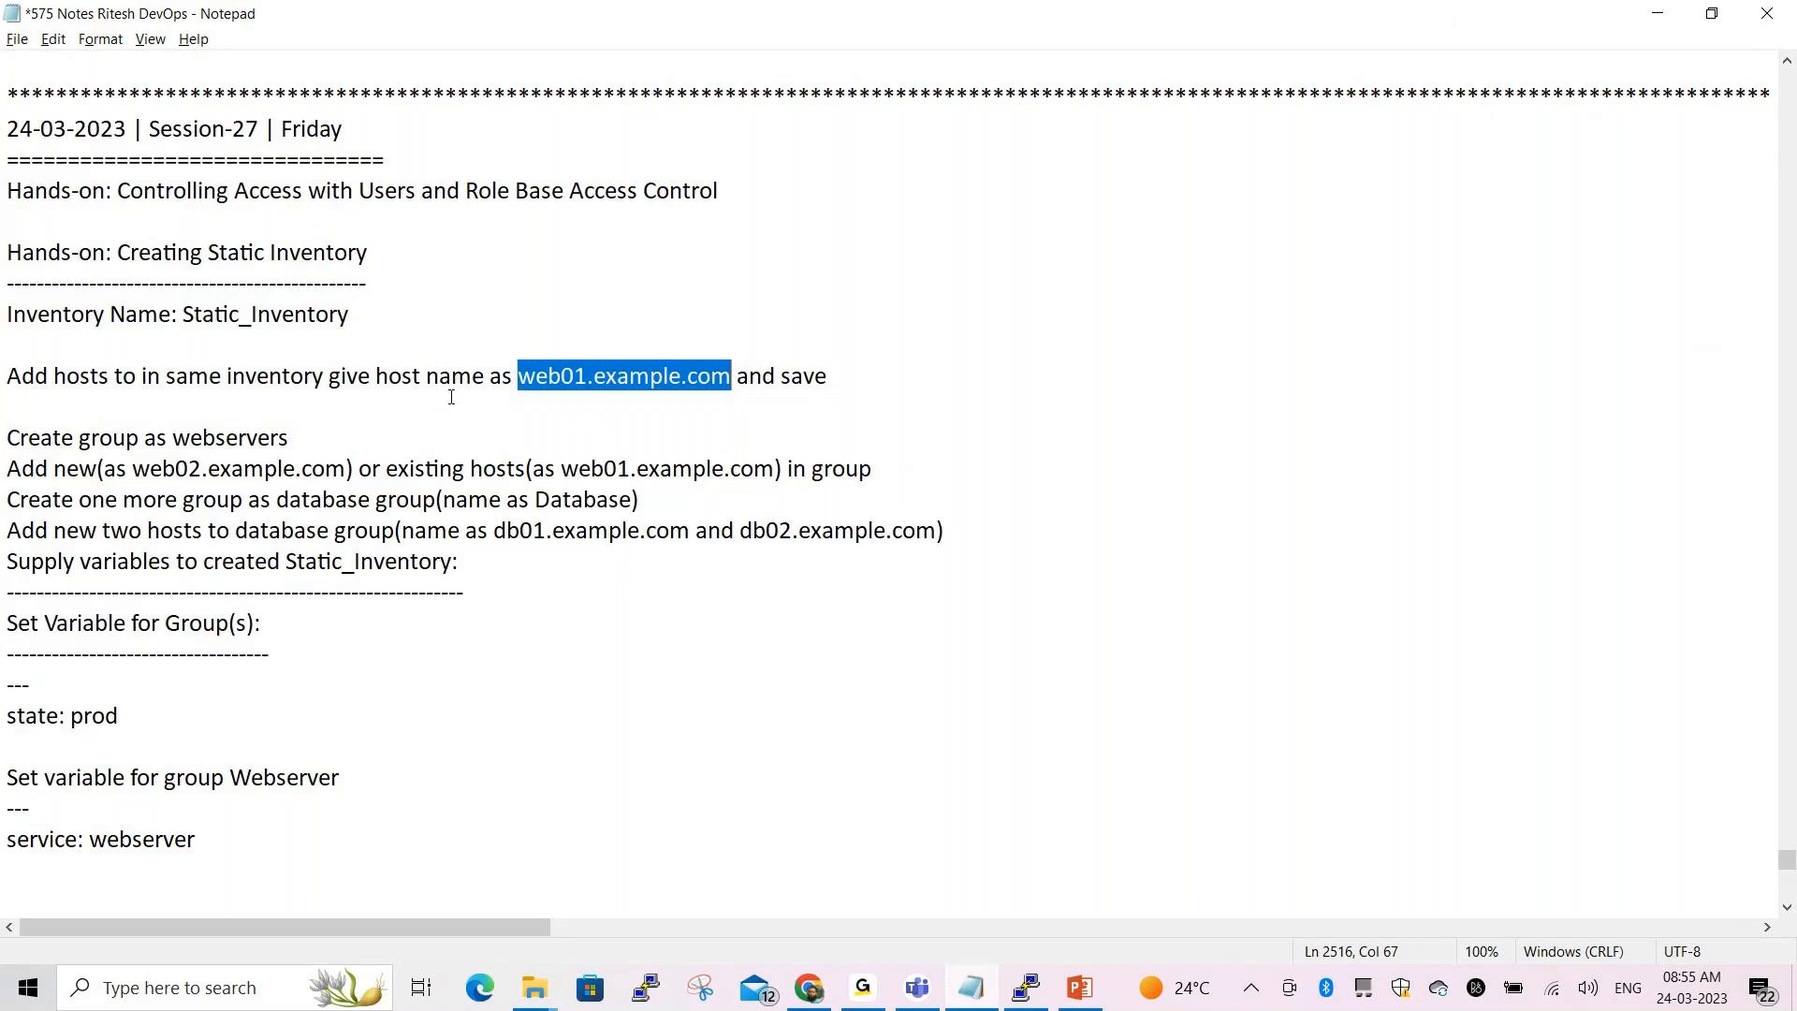
key(alt+Tab)
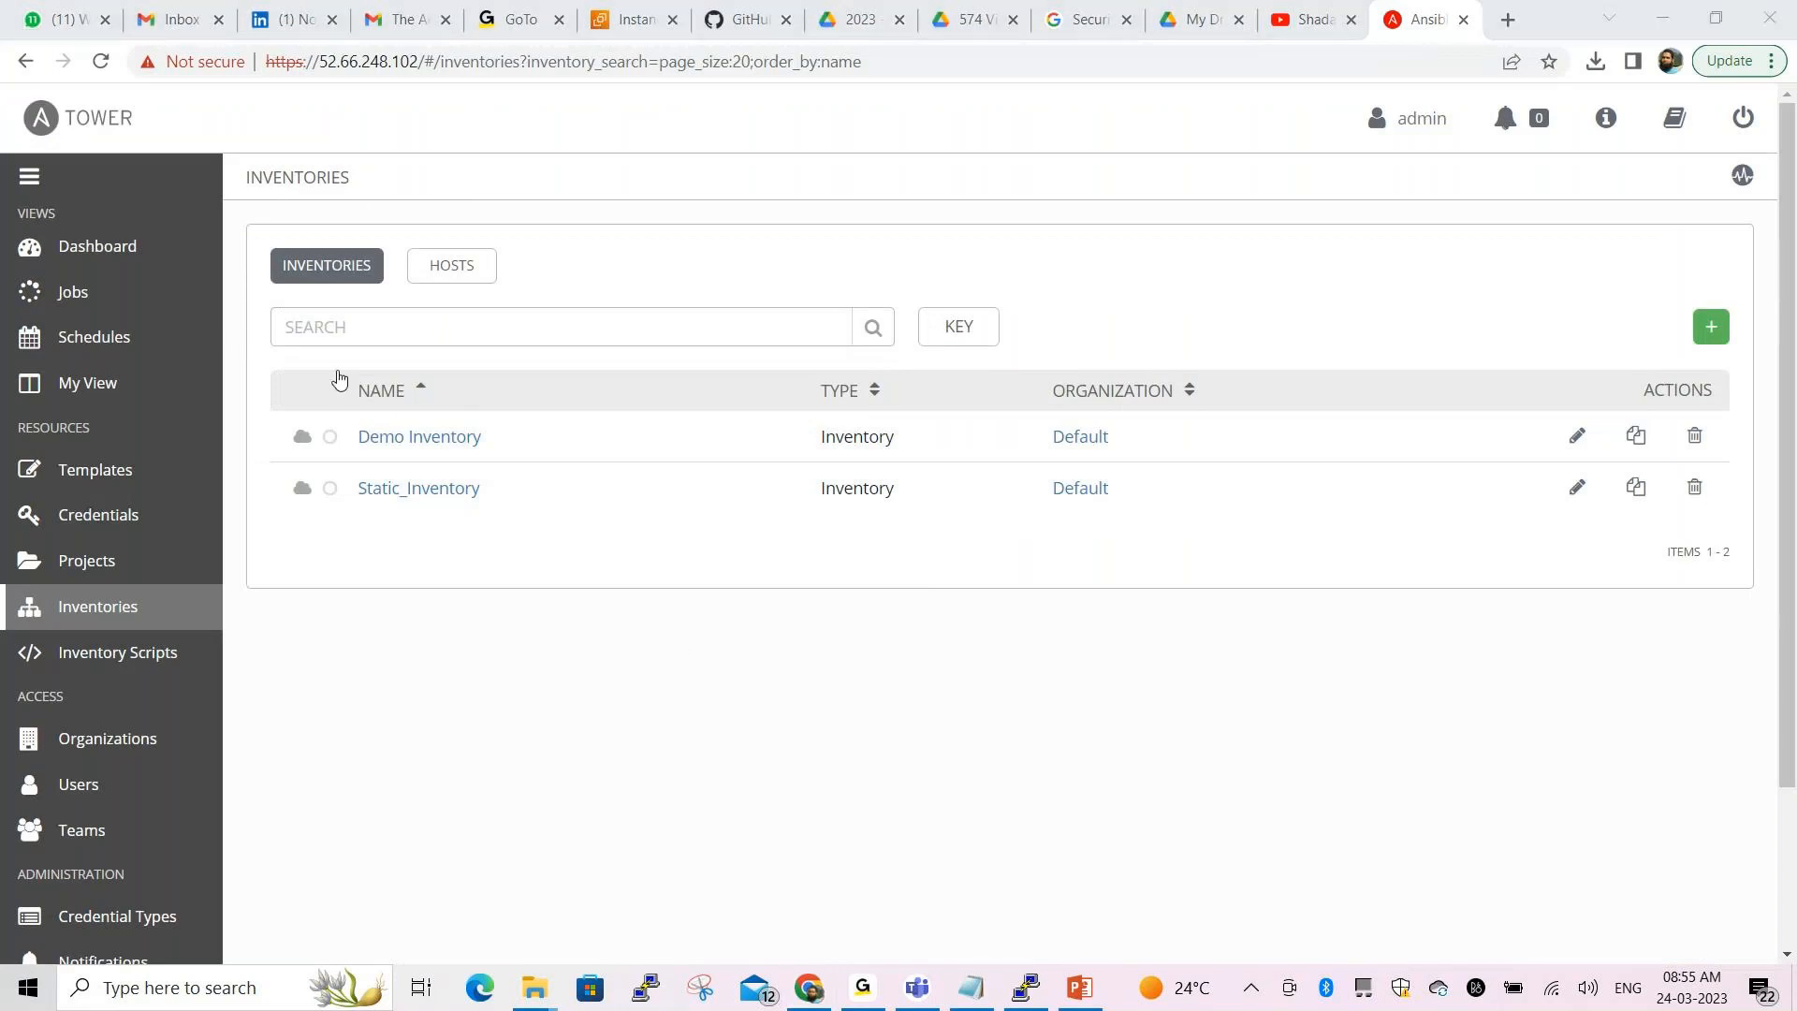
Mark the Inventories heading and open the list of all hosts
key(ctrl+shift+d)
mouse_move(238, 155)
mouse_down()
mouse_move(241, 185)
mouse_move(378, 174)
mouse_move(341, 150)
mouse_move(238, 152)
mouse_up()
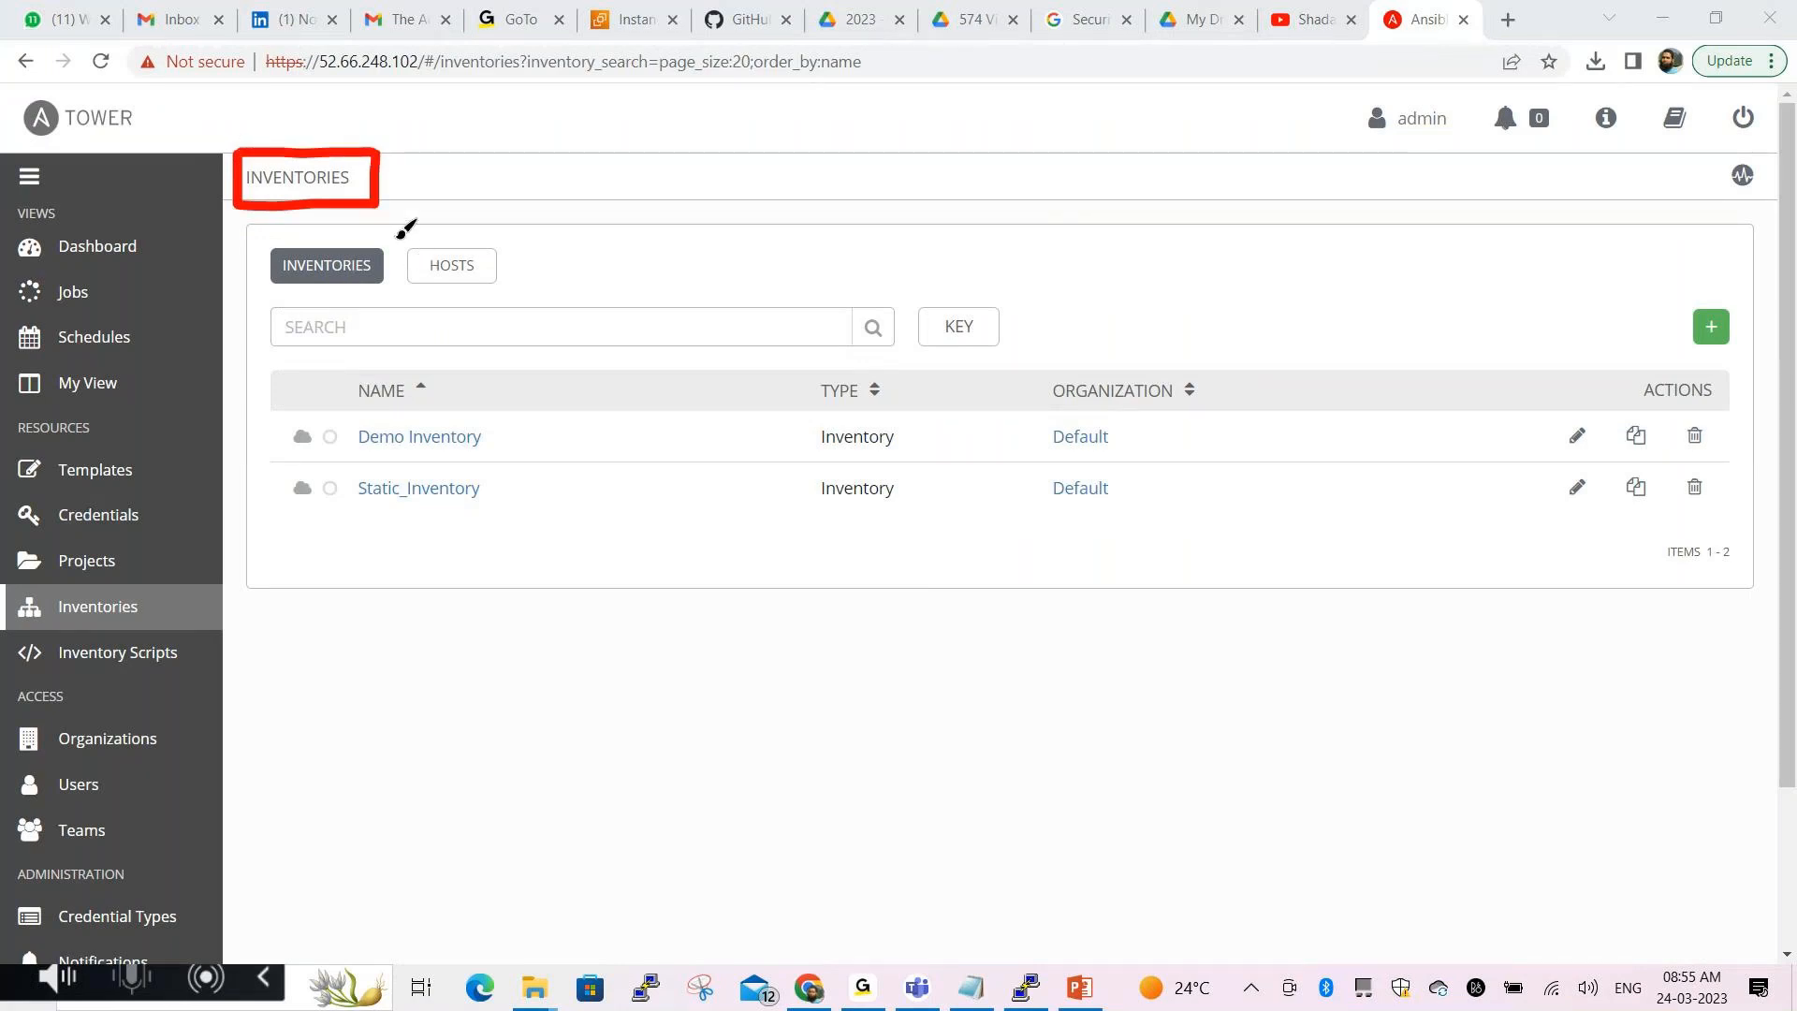
mouse_move(406, 229)
mouse_down()
mouse_move(514, 281)
mouse_move(522, 234)
mouse_move(400, 236)
mouse_up()
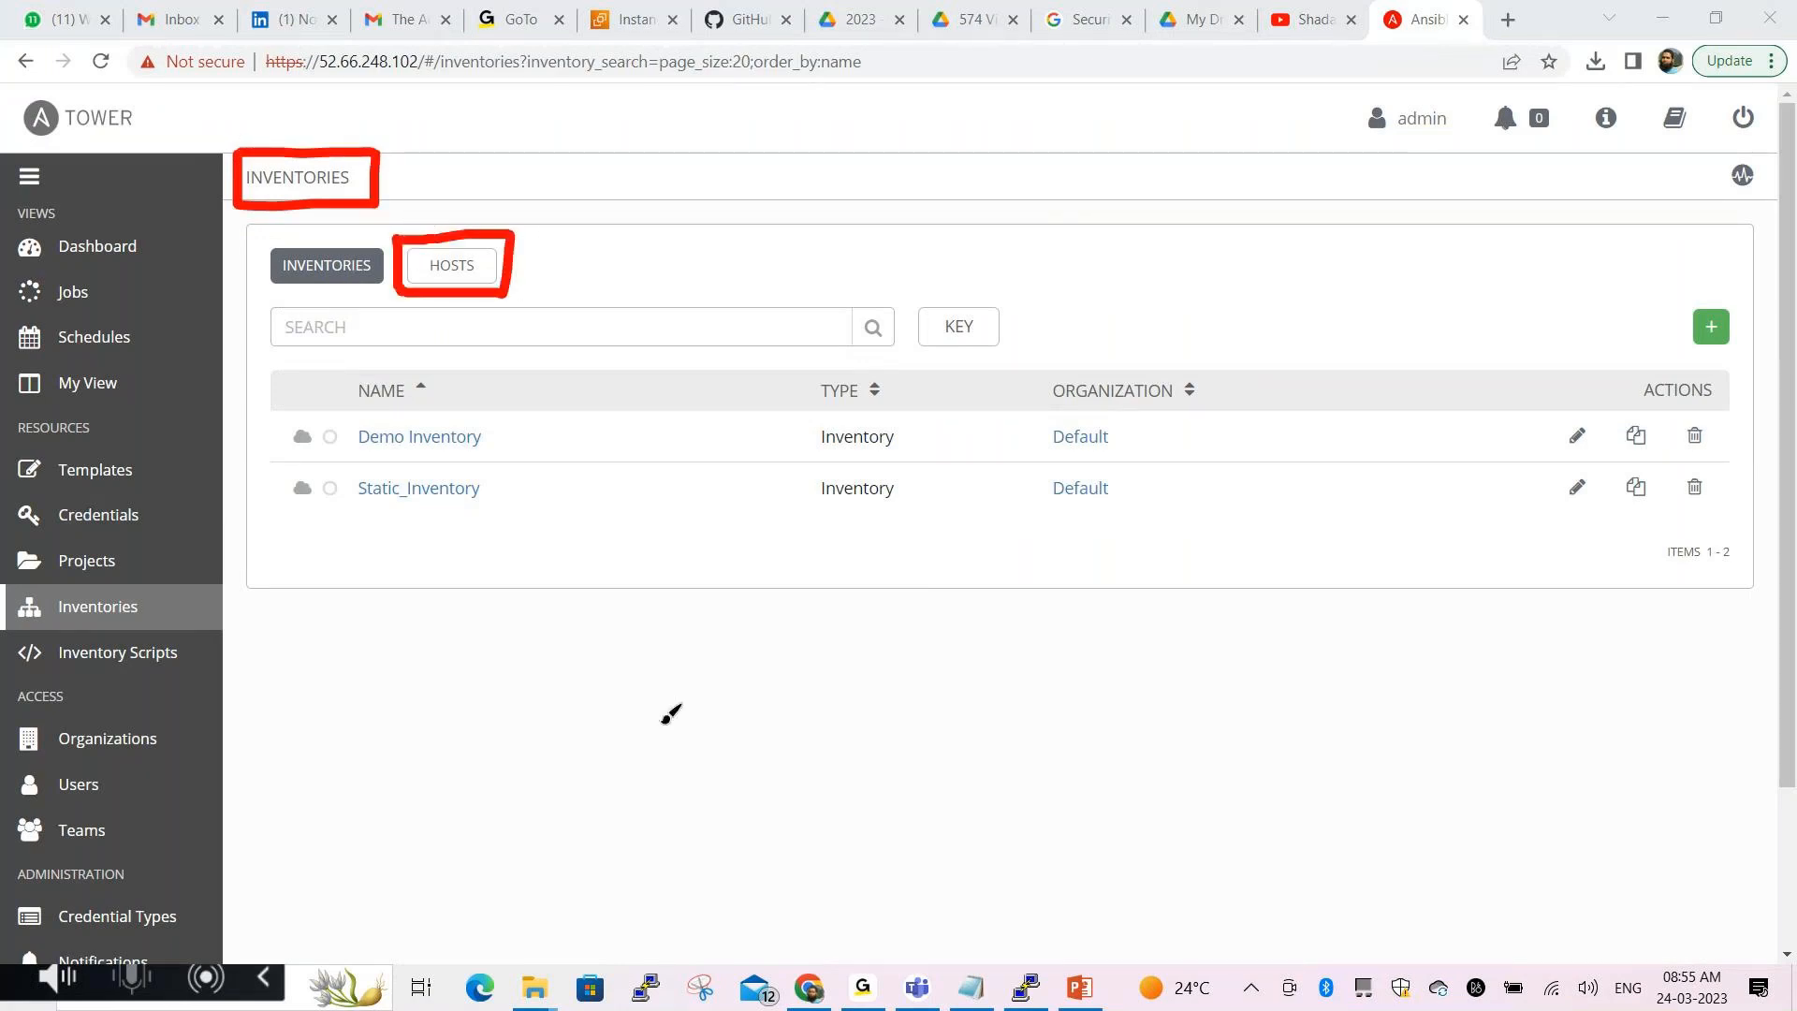
click(721, 873)
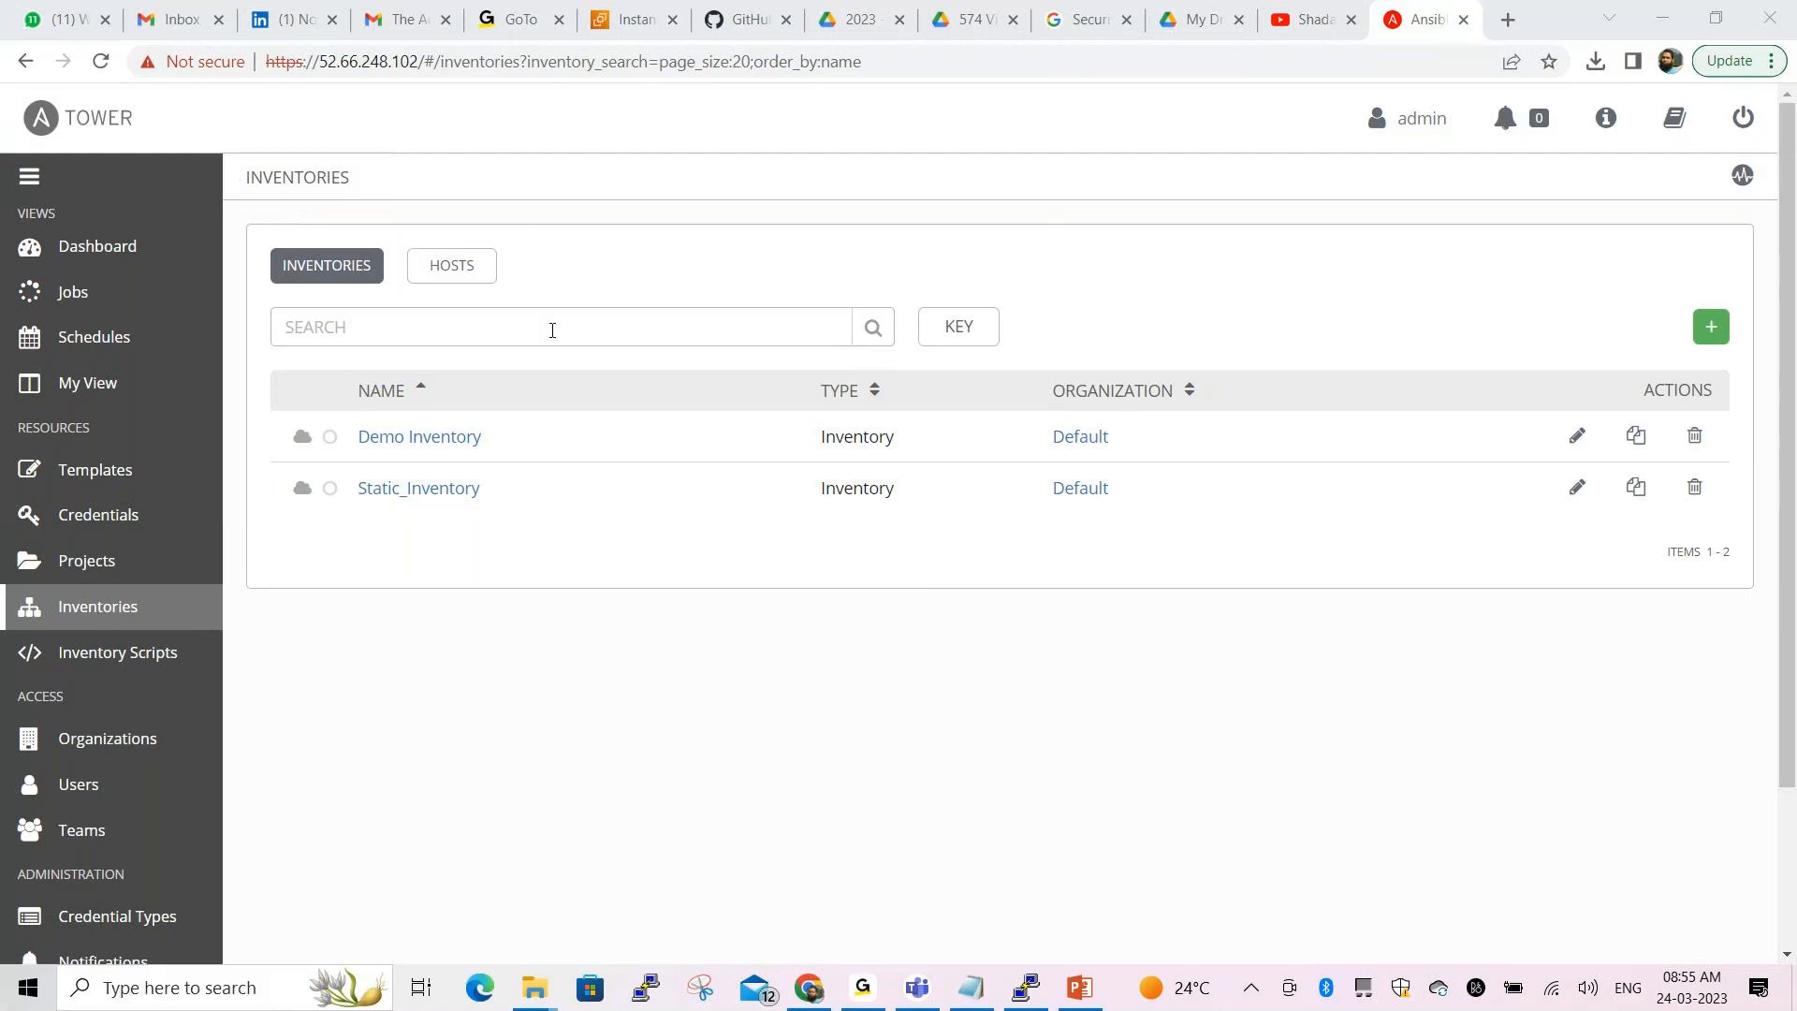
click(452, 266)
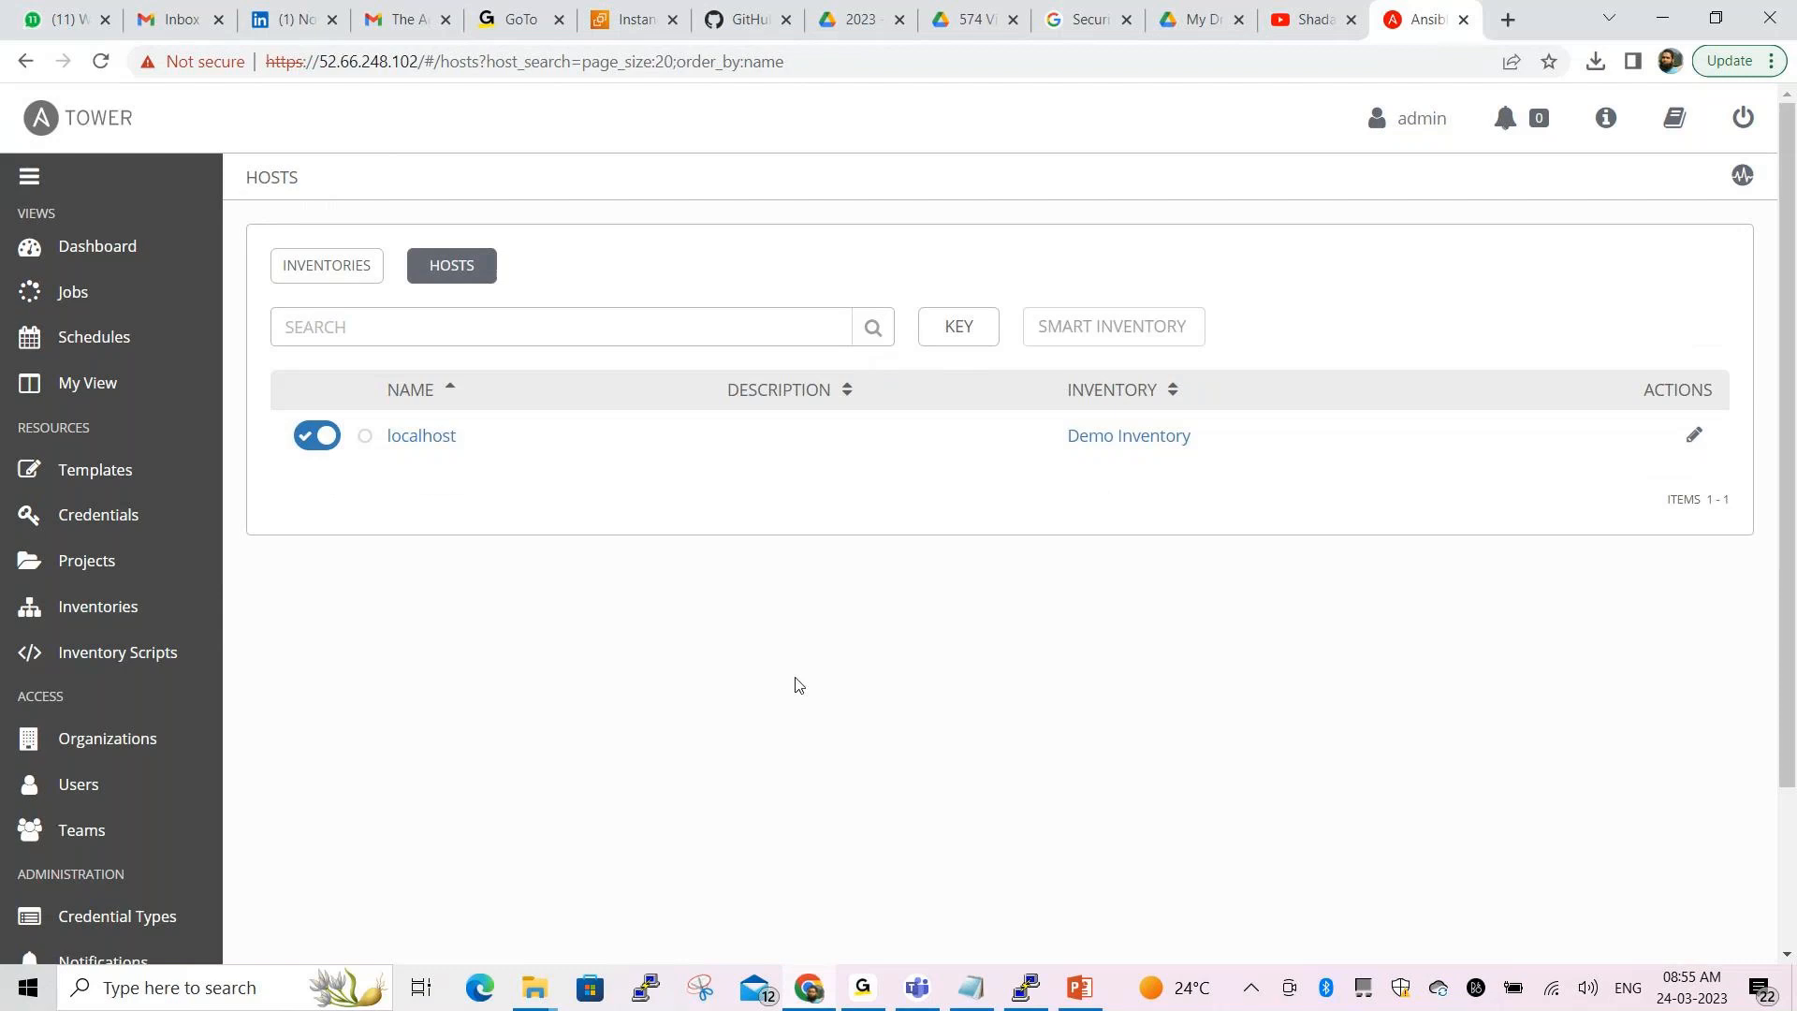
Point out localhost in Demo Inventory and open that host for editing
click(730, 870)
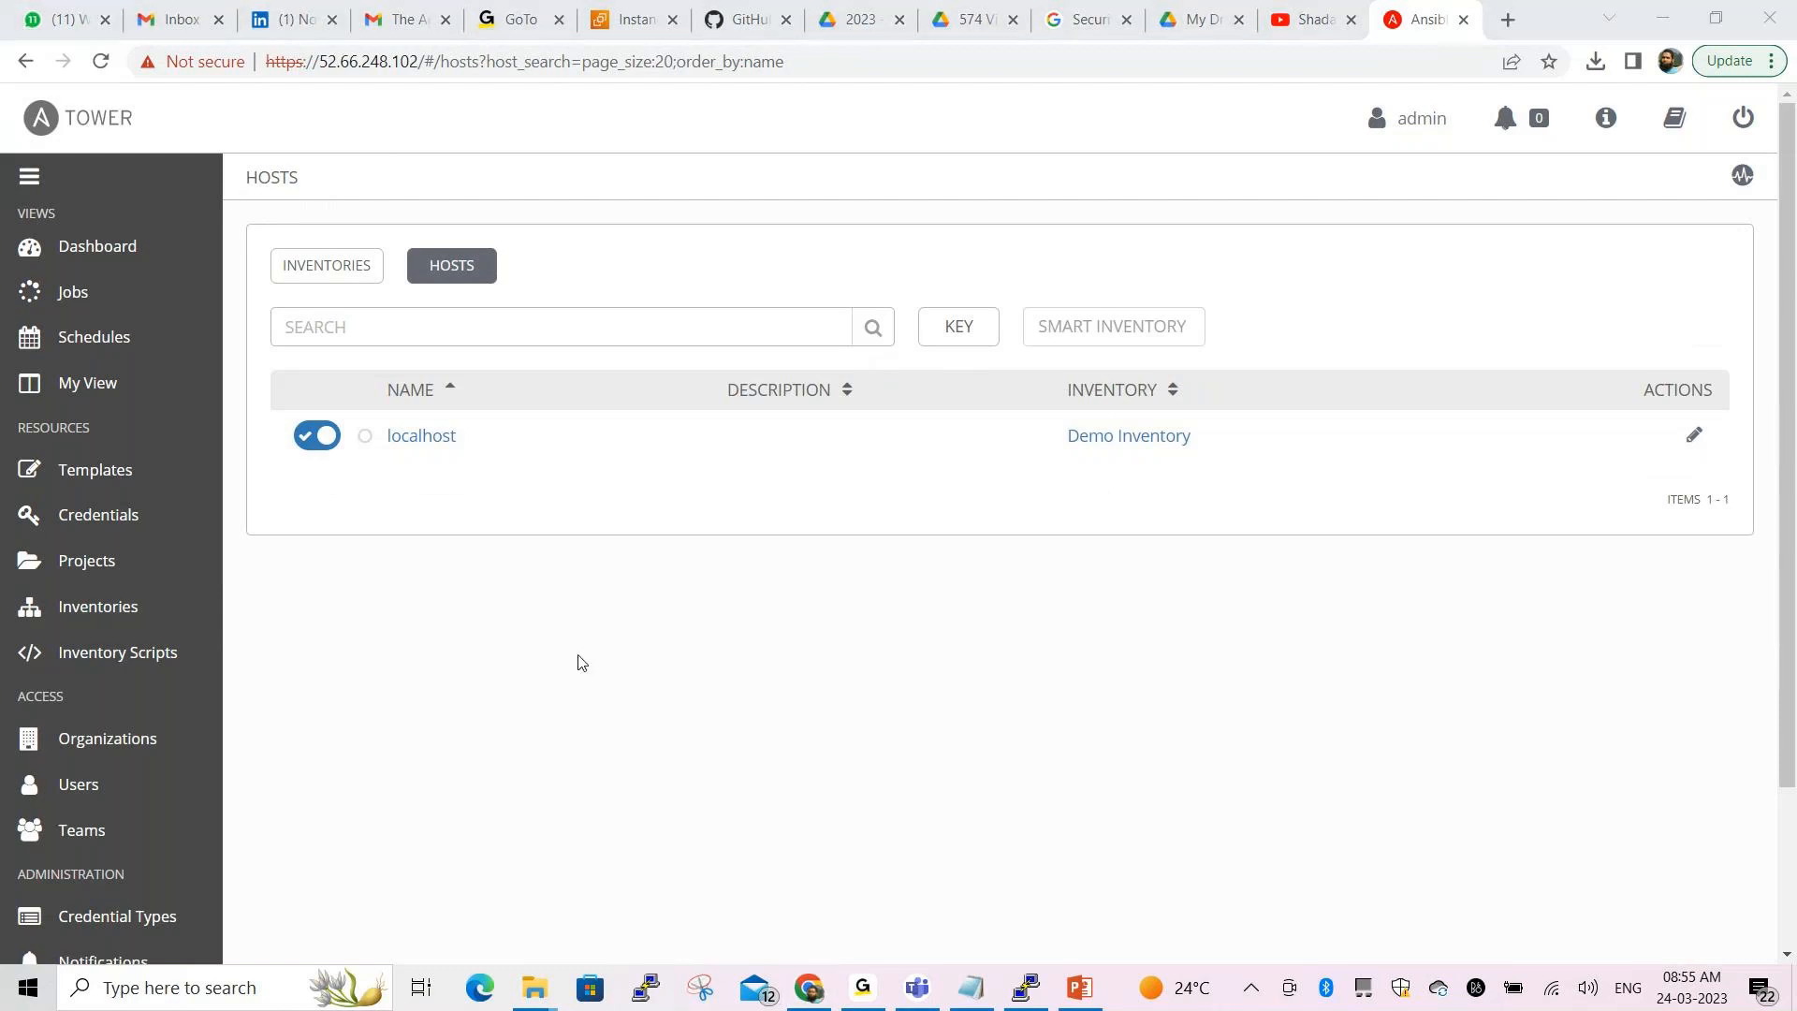
mouse_move(378, 363)
mouse_down()
mouse_move(372, 463)
mouse_move(471, 461)
mouse_move(475, 371)
mouse_move(389, 365)
mouse_up()
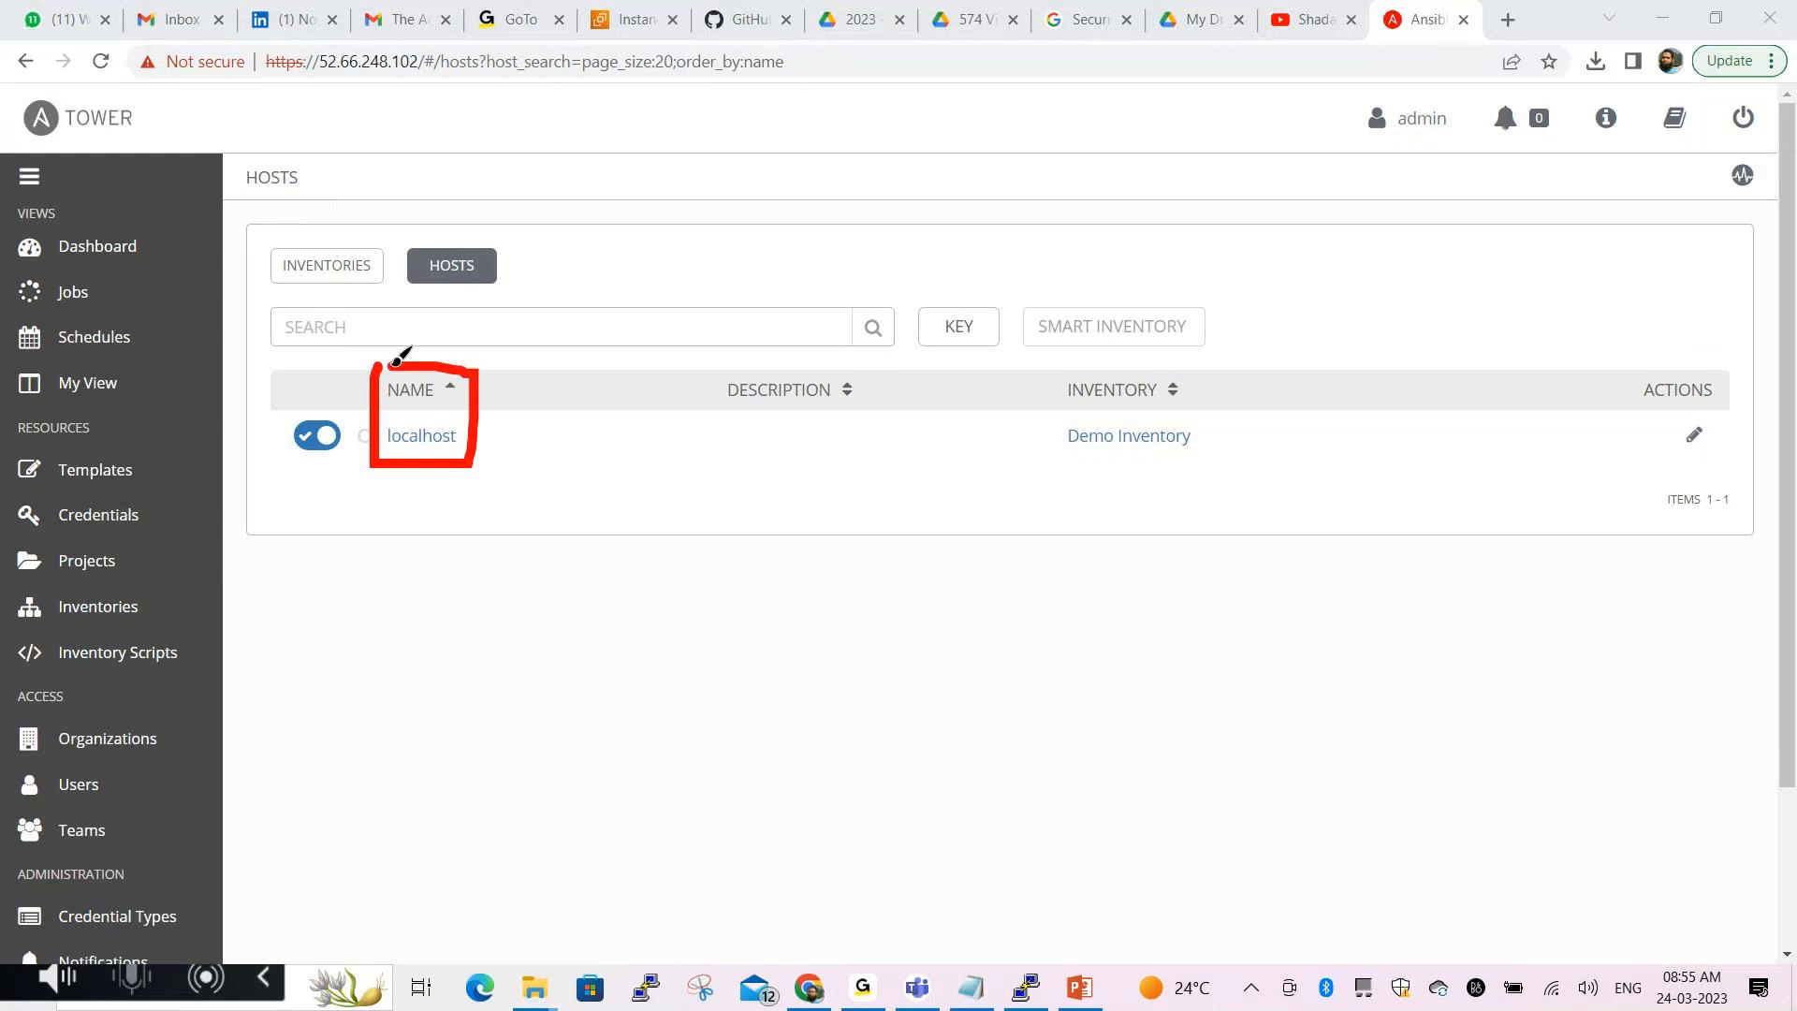
mouse_move(1052, 368)
mouse_down()
mouse_move(1094, 459)
mouse_move(1228, 429)
mouse_move(1229, 356)
mouse_move(1056, 369)
mouse_up()
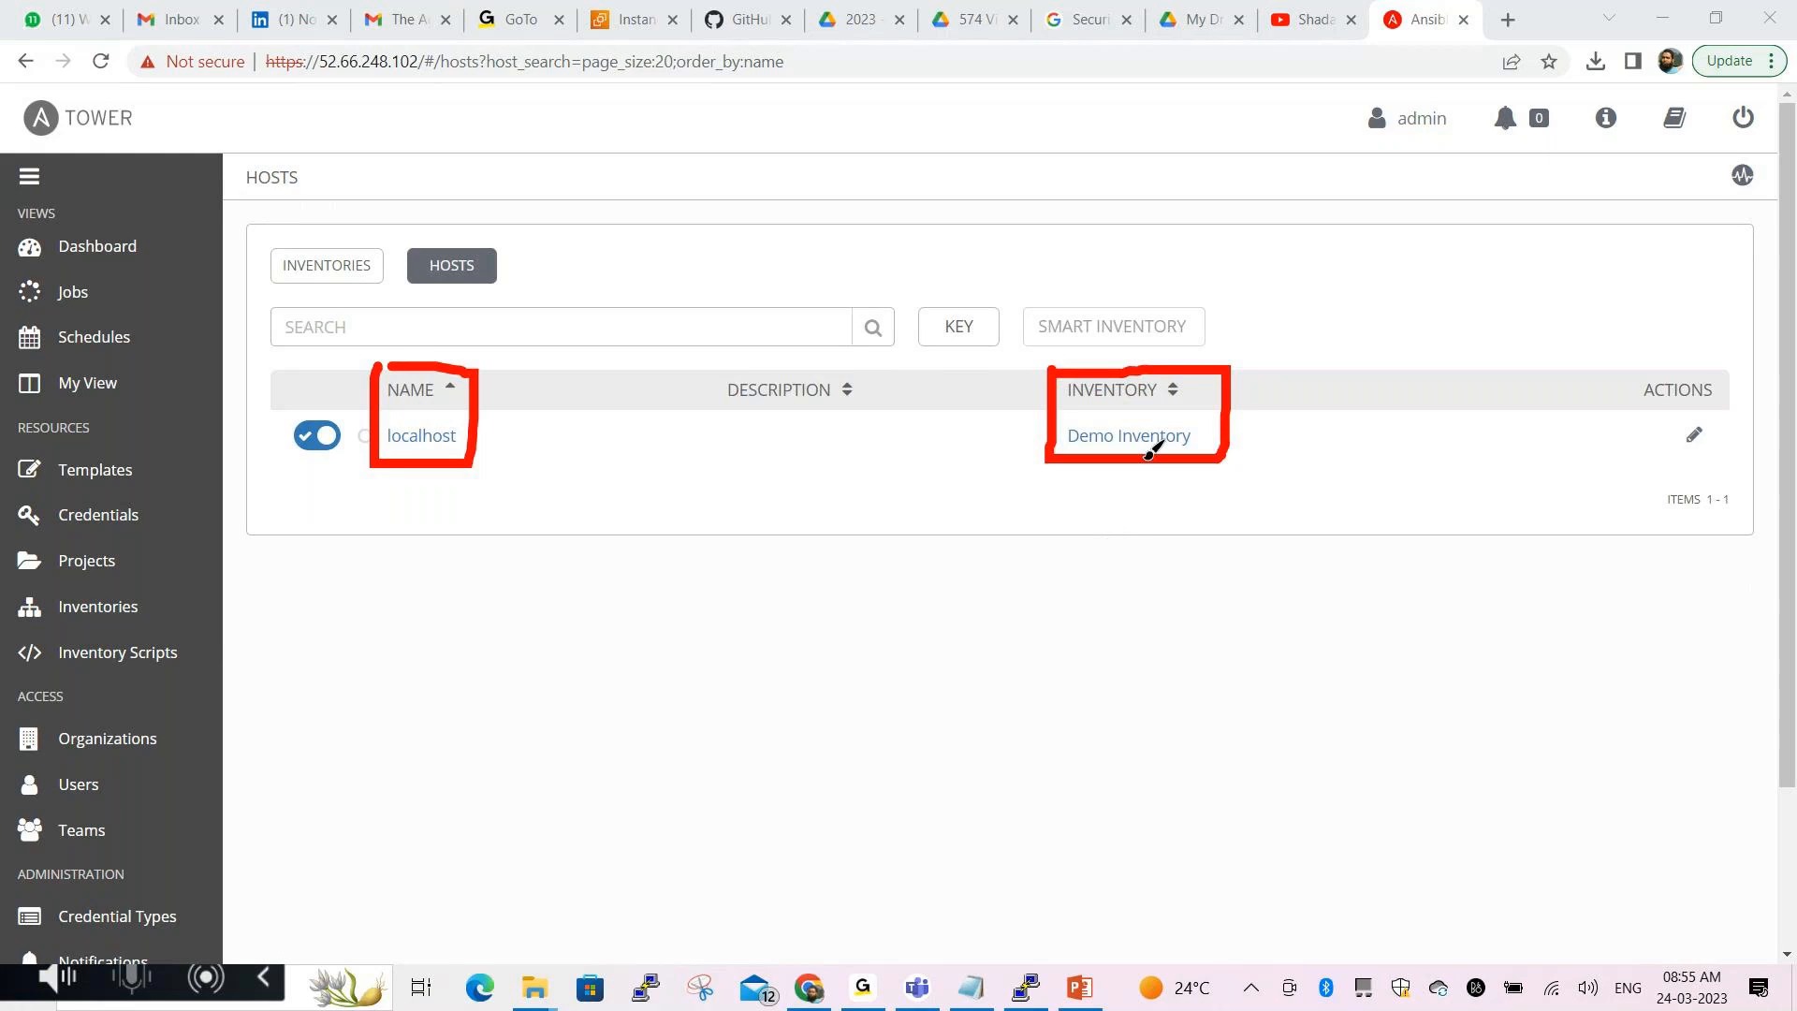
click(727, 861)
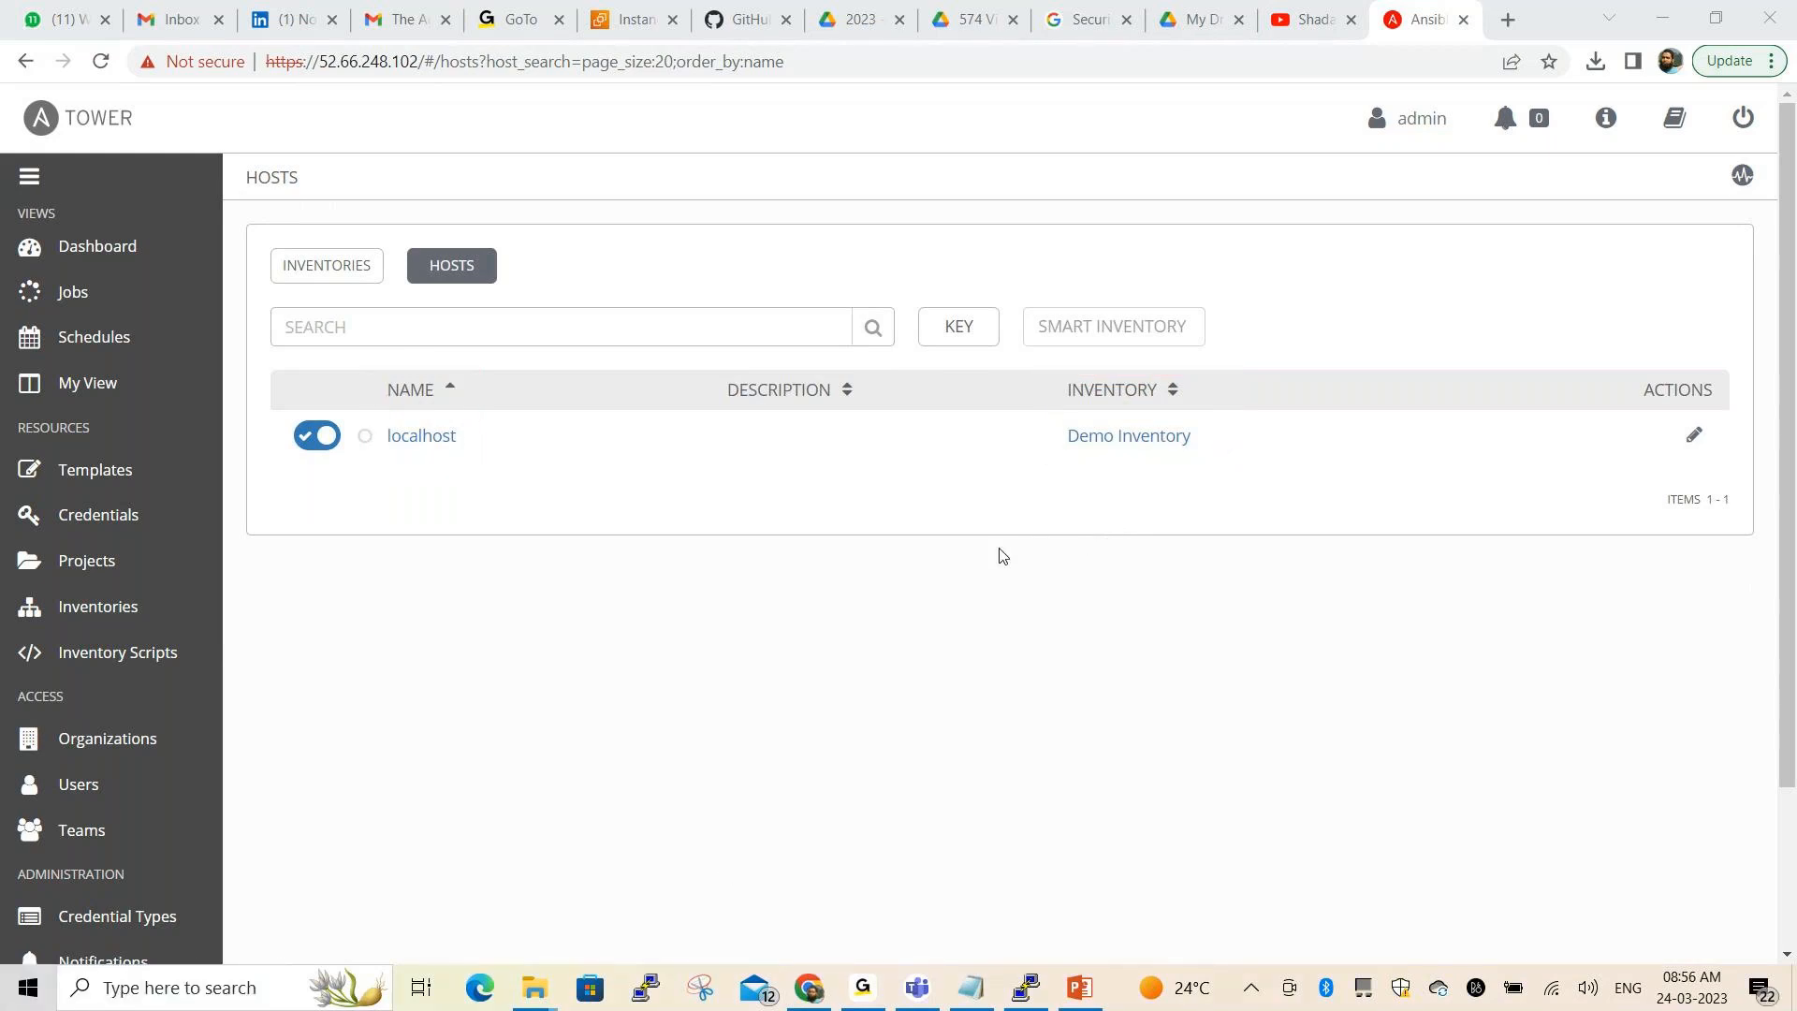
scroll(1326, 573, down, 1)
scroll(1326, 573, up, 1)
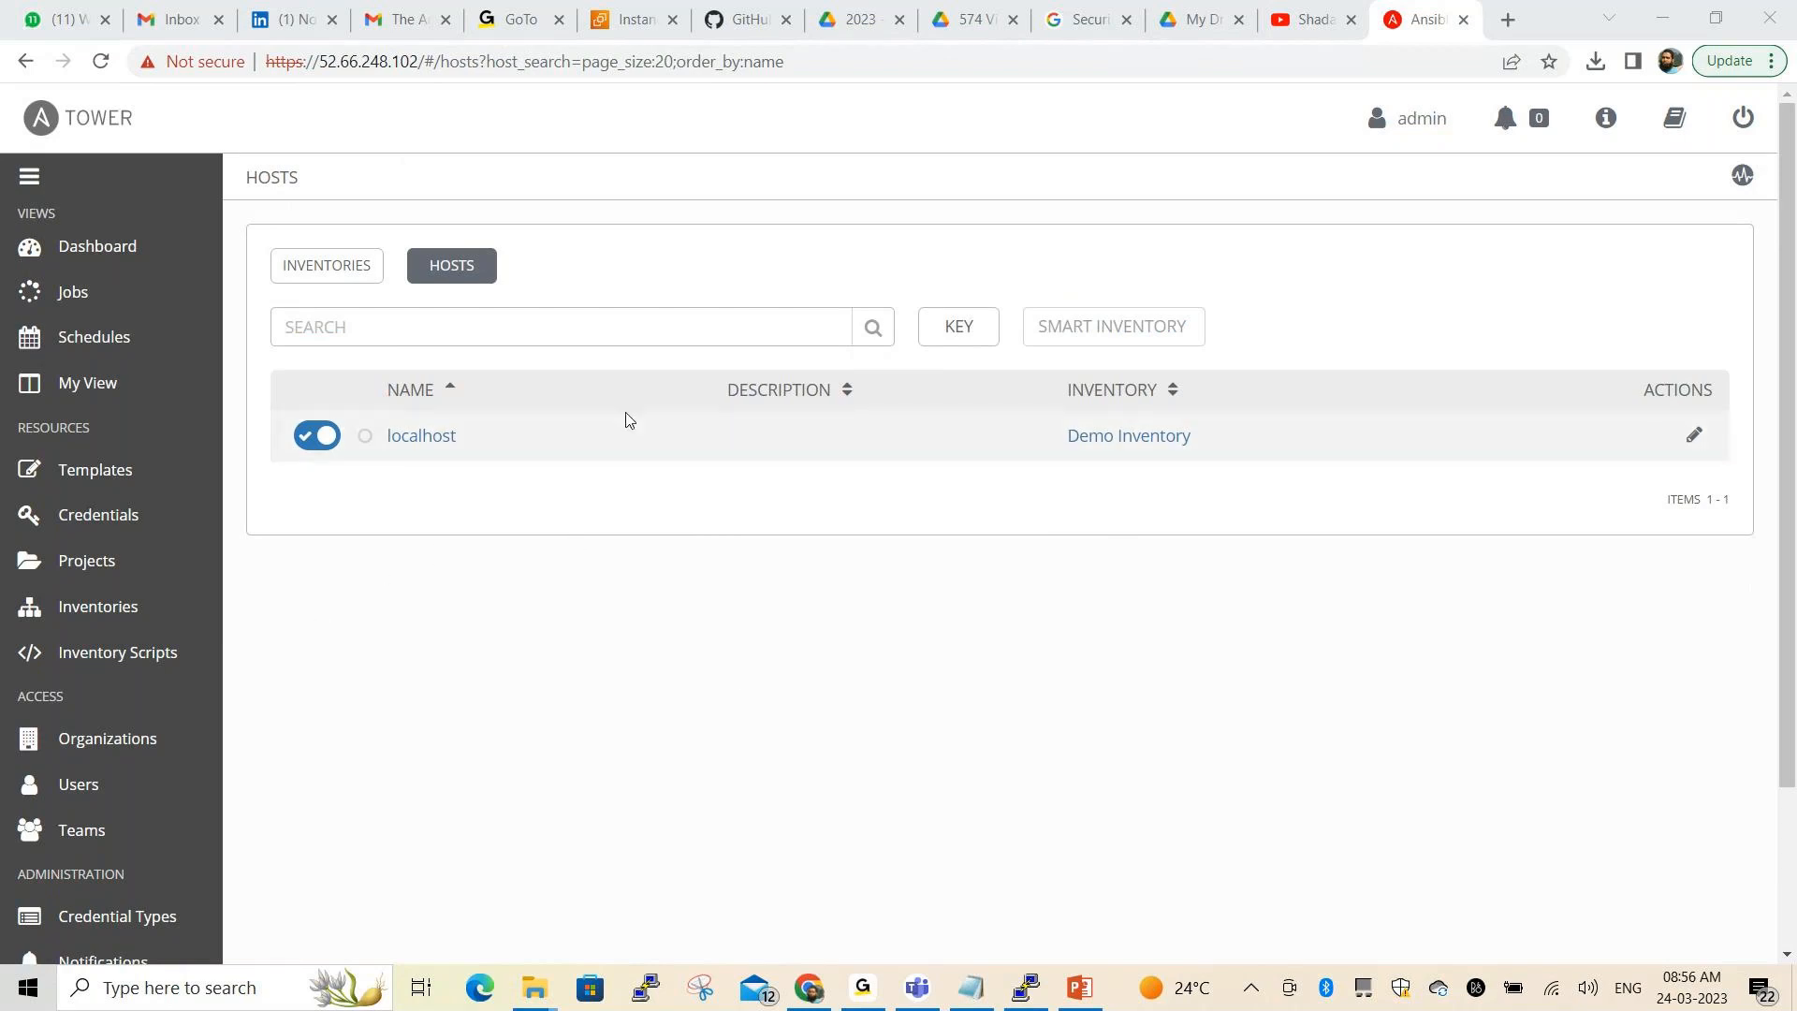
scroll(1217, 571, down, 2)
scroll(1239, 574, up, 2)
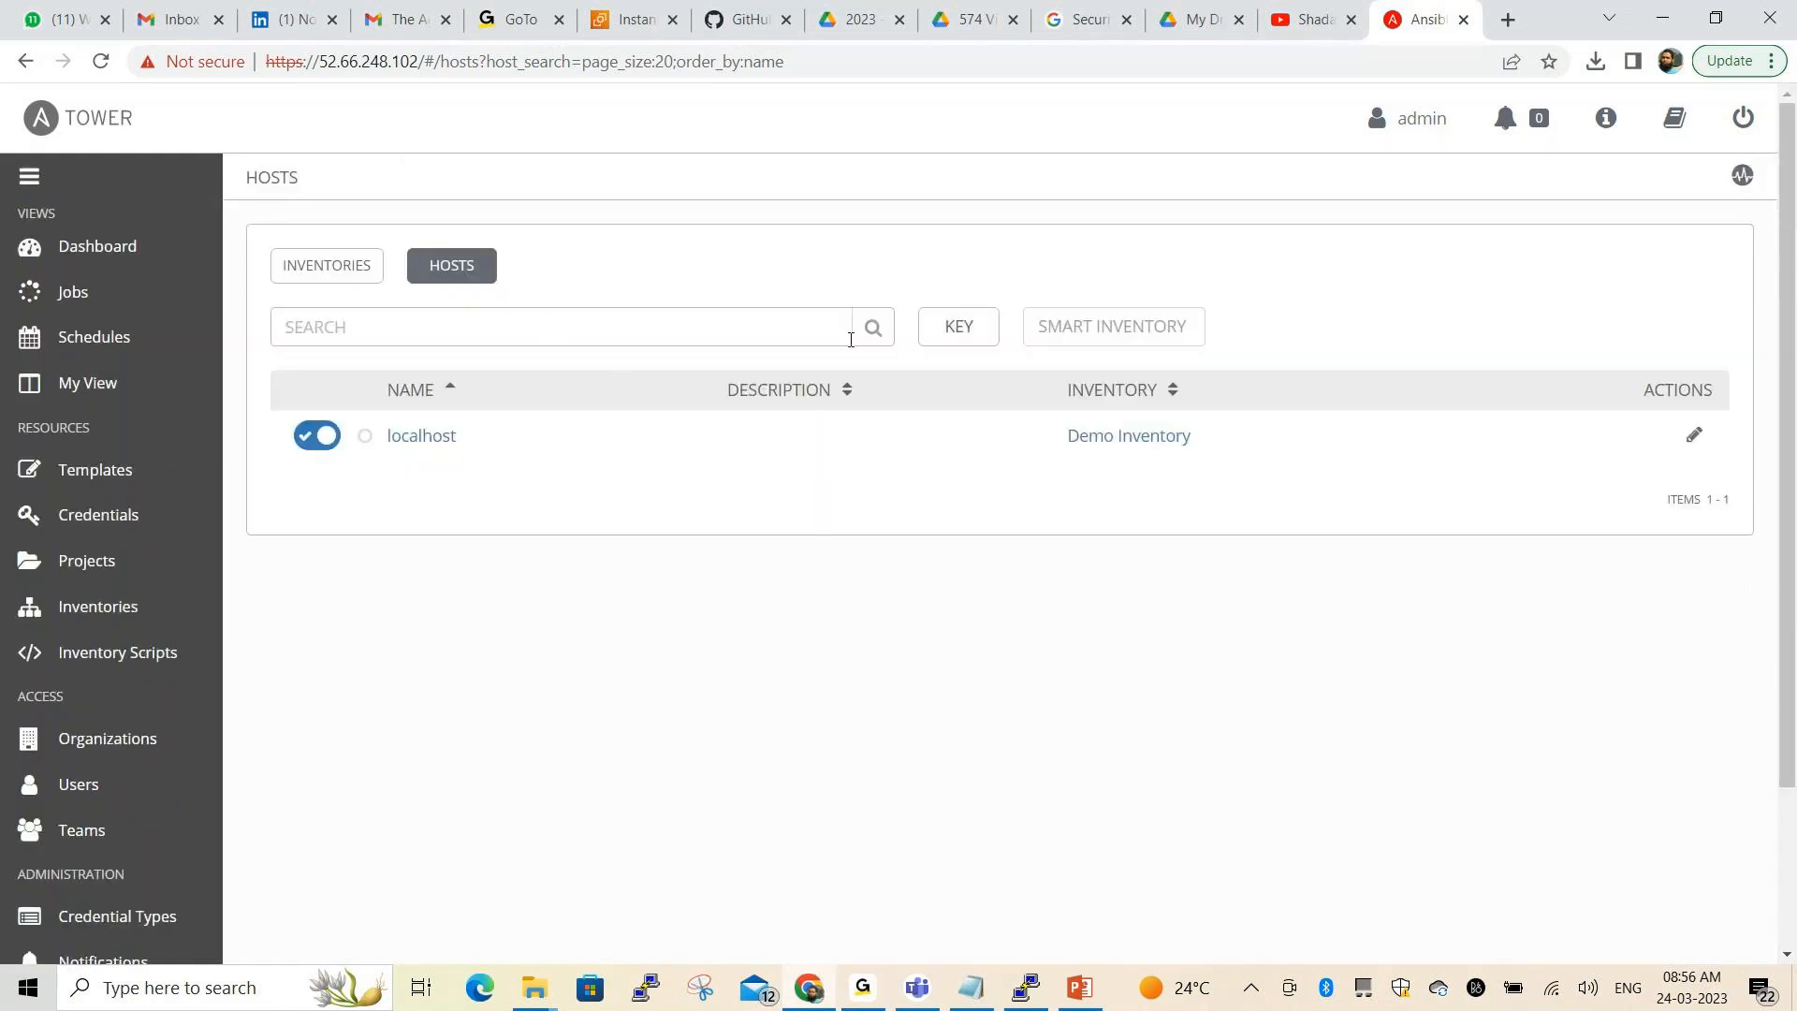
click(530, 325)
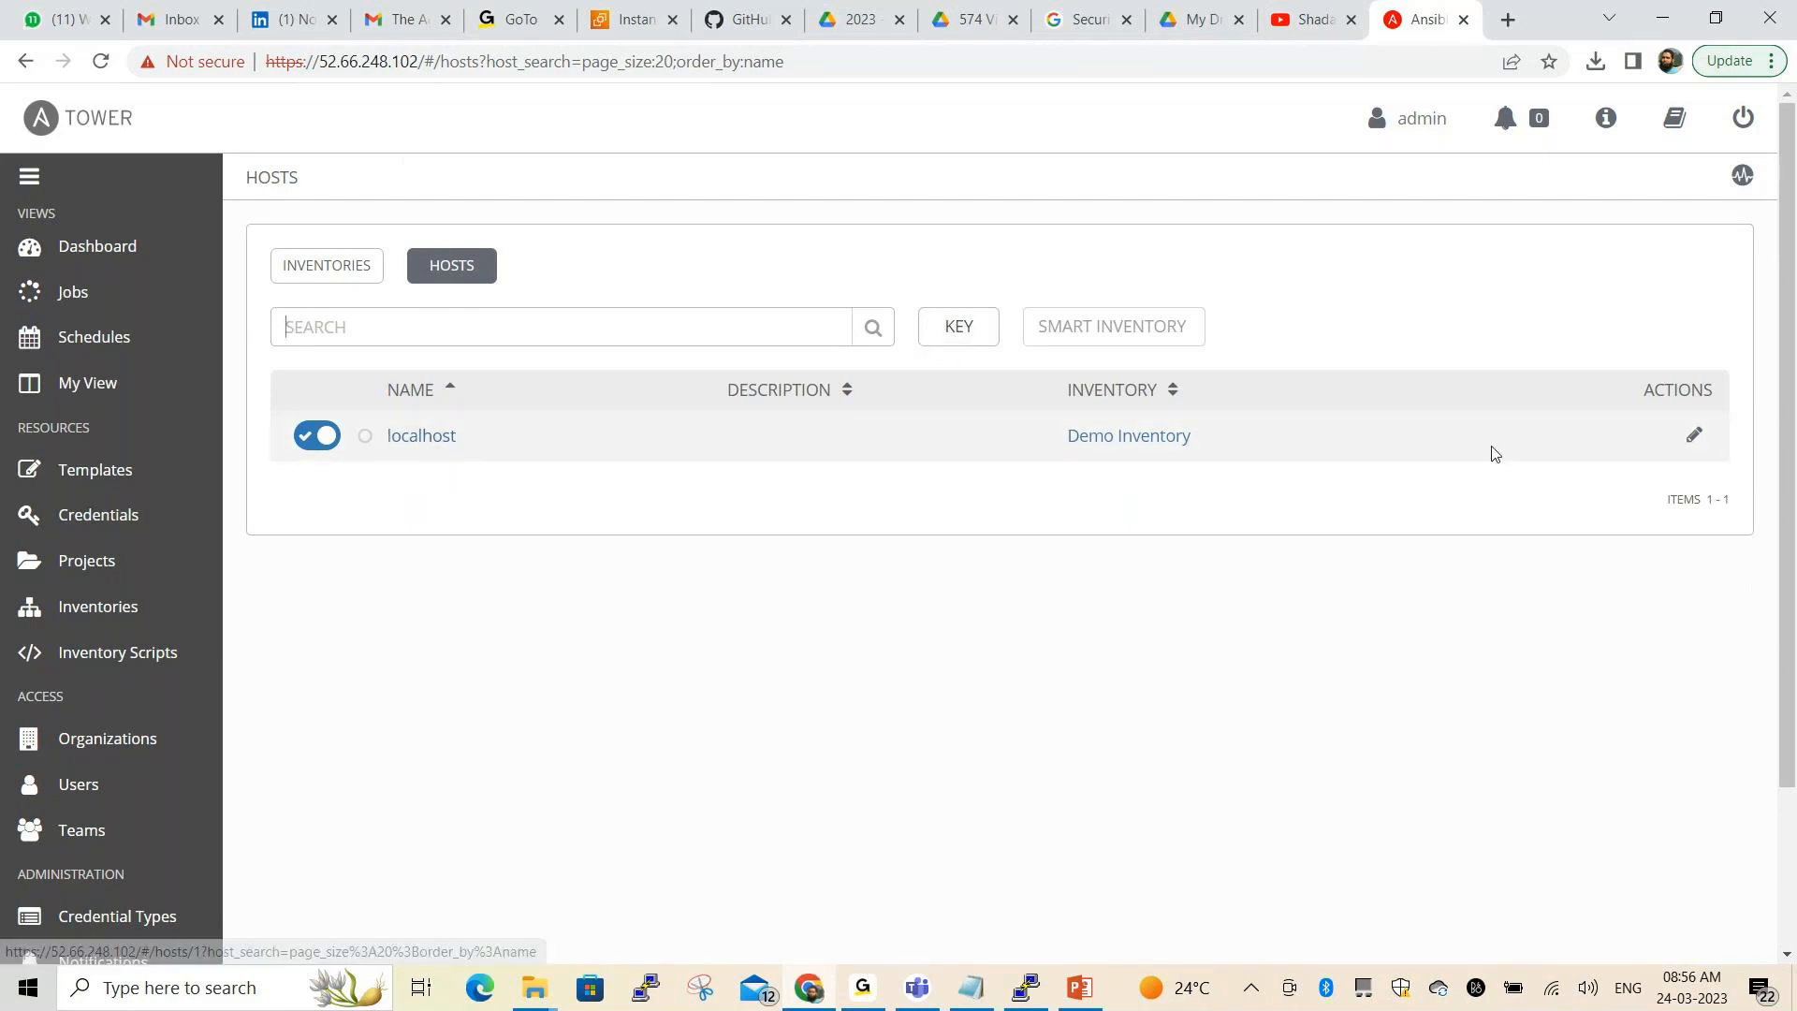
scroll(145, 590, down, 2)
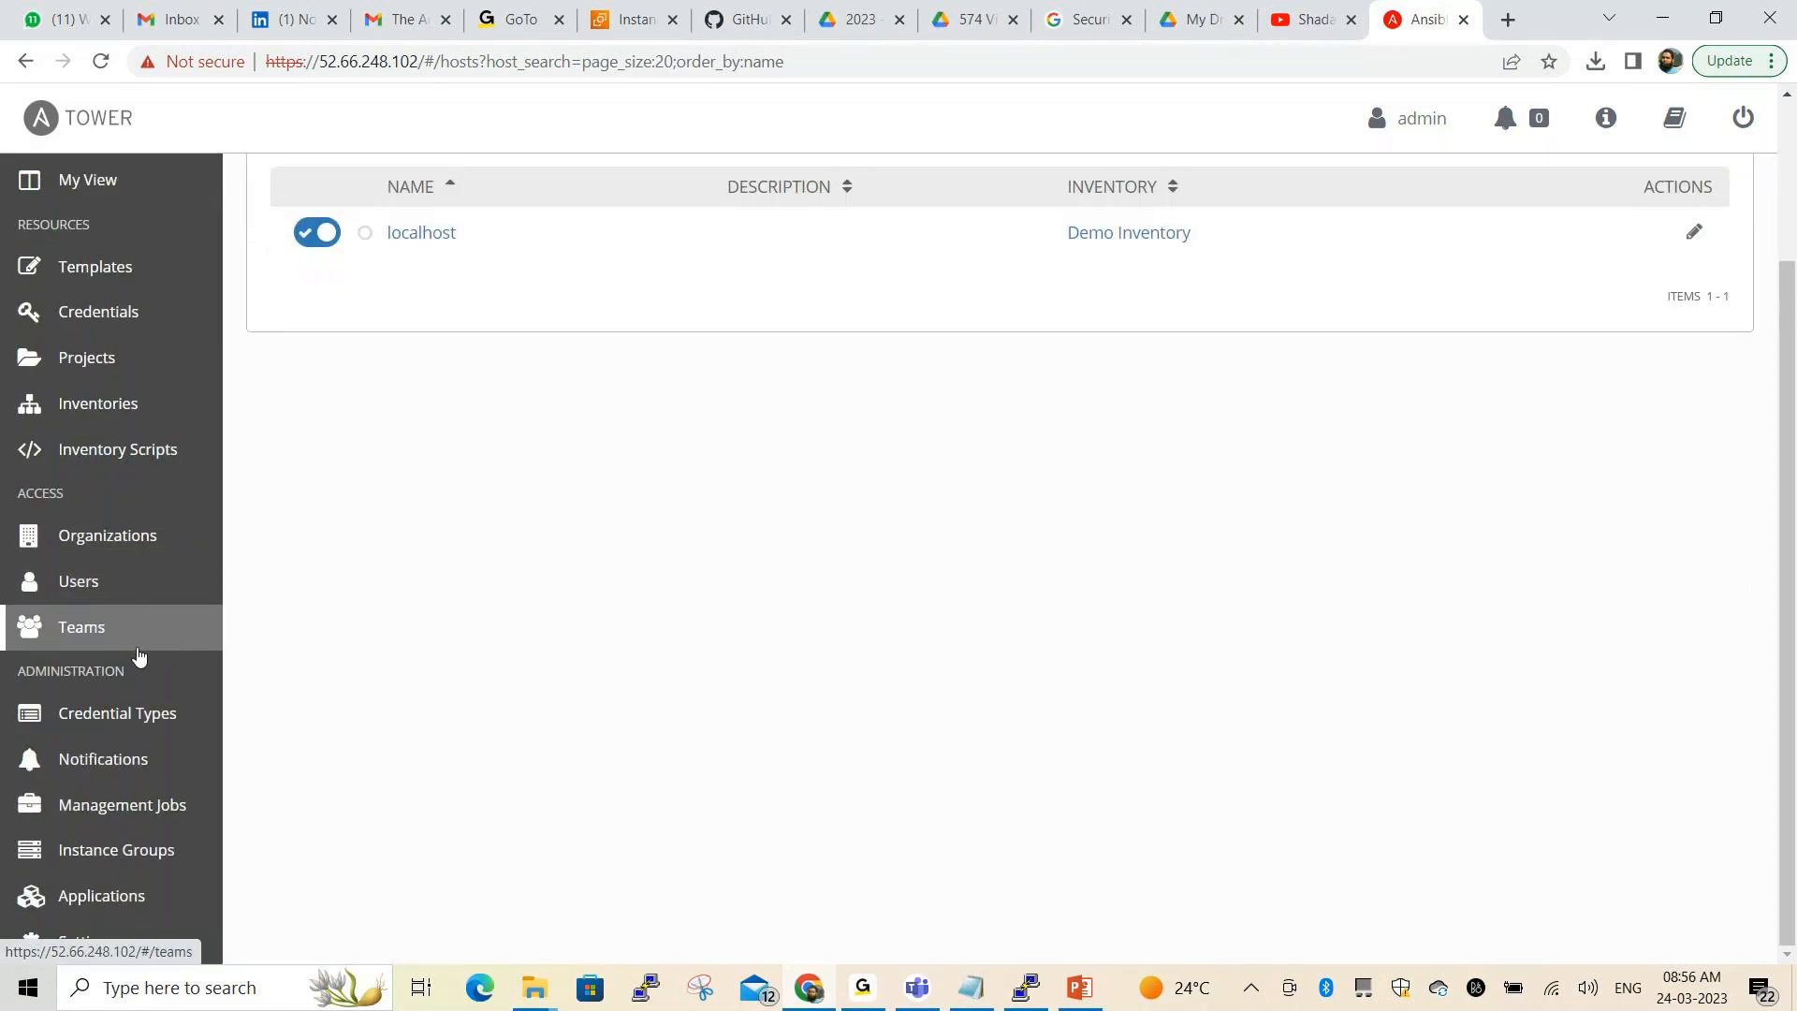
scroll(138, 655, up, 2)
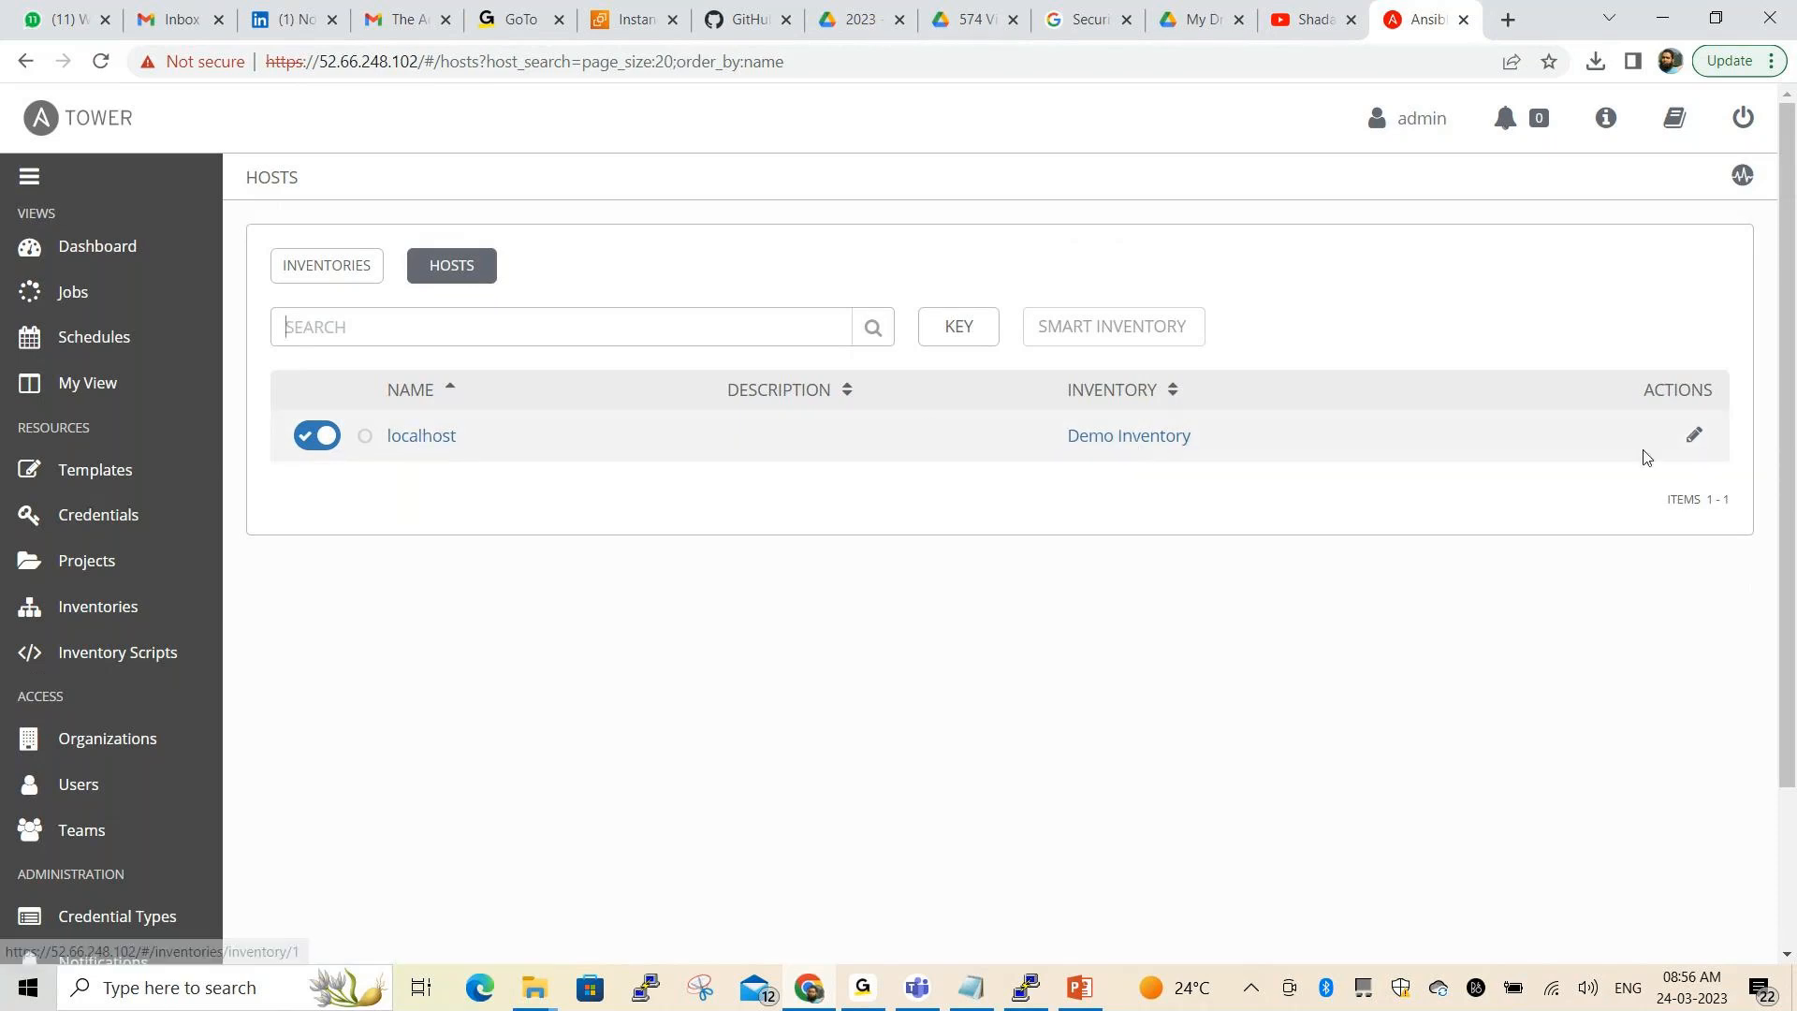
click(1694, 434)
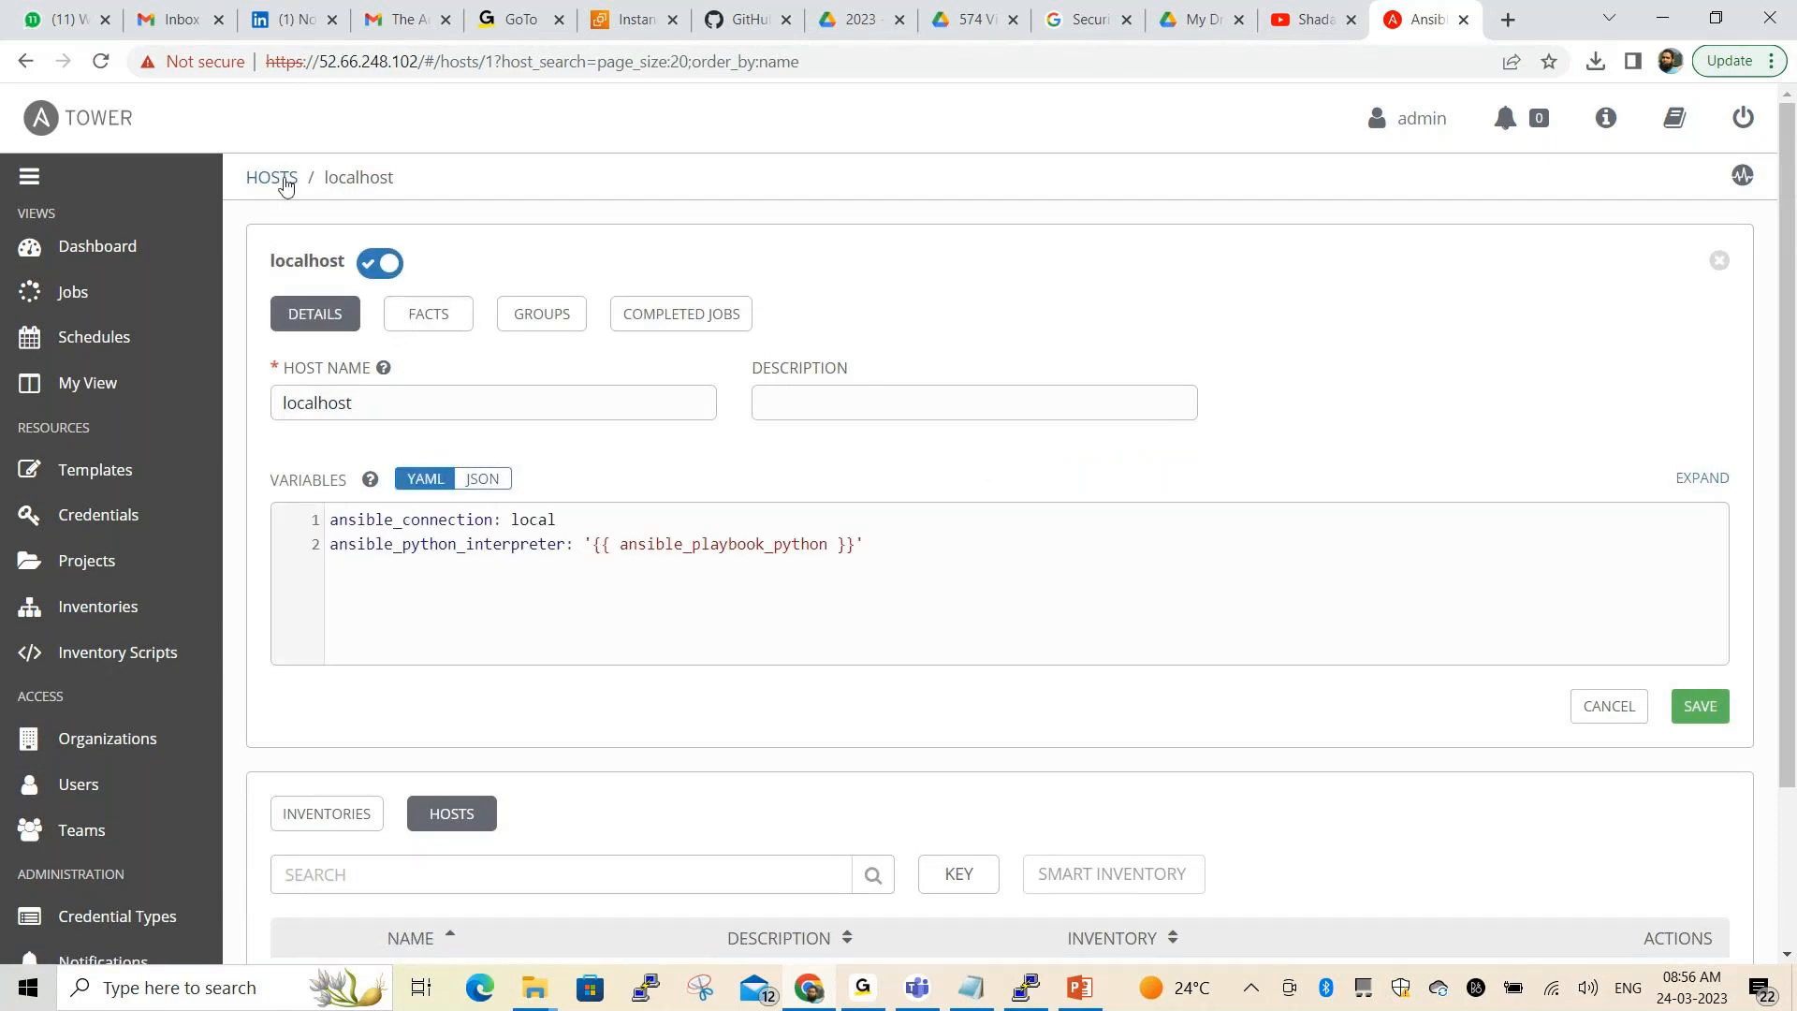
Go back through the hosts and inventories lists to open Static_Inventory's details
click(274, 179)
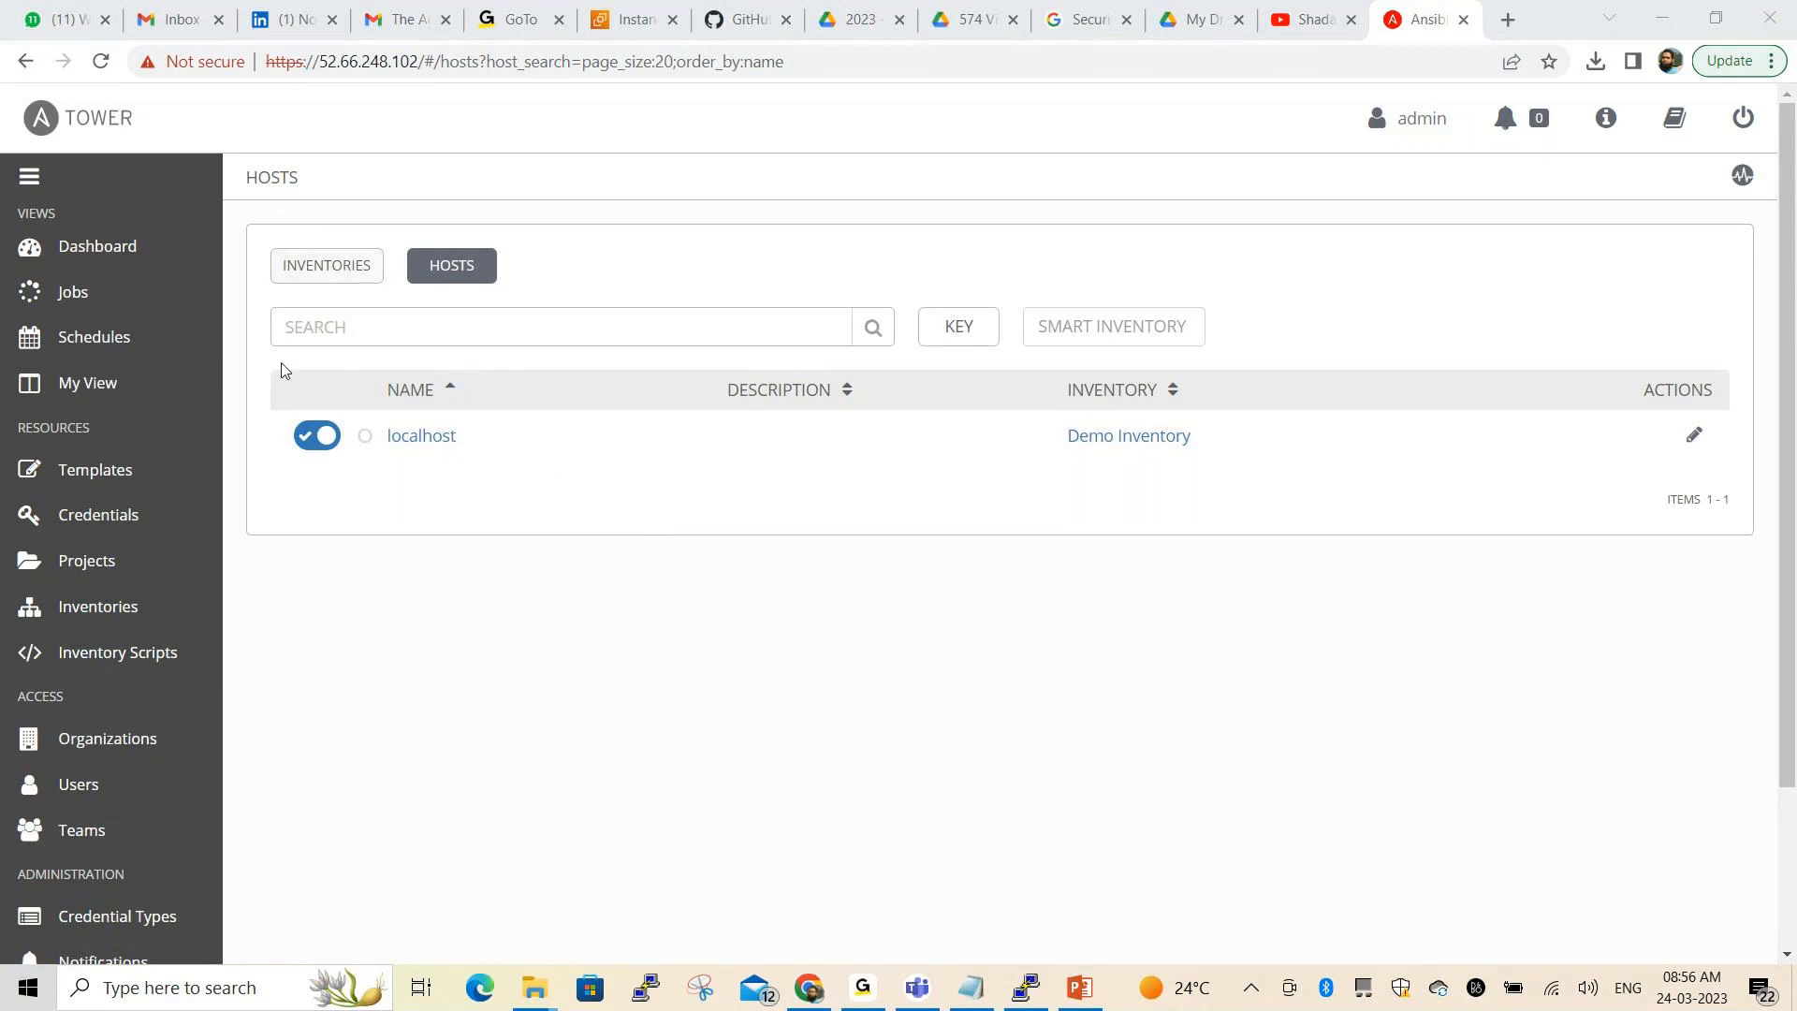
click(112, 608)
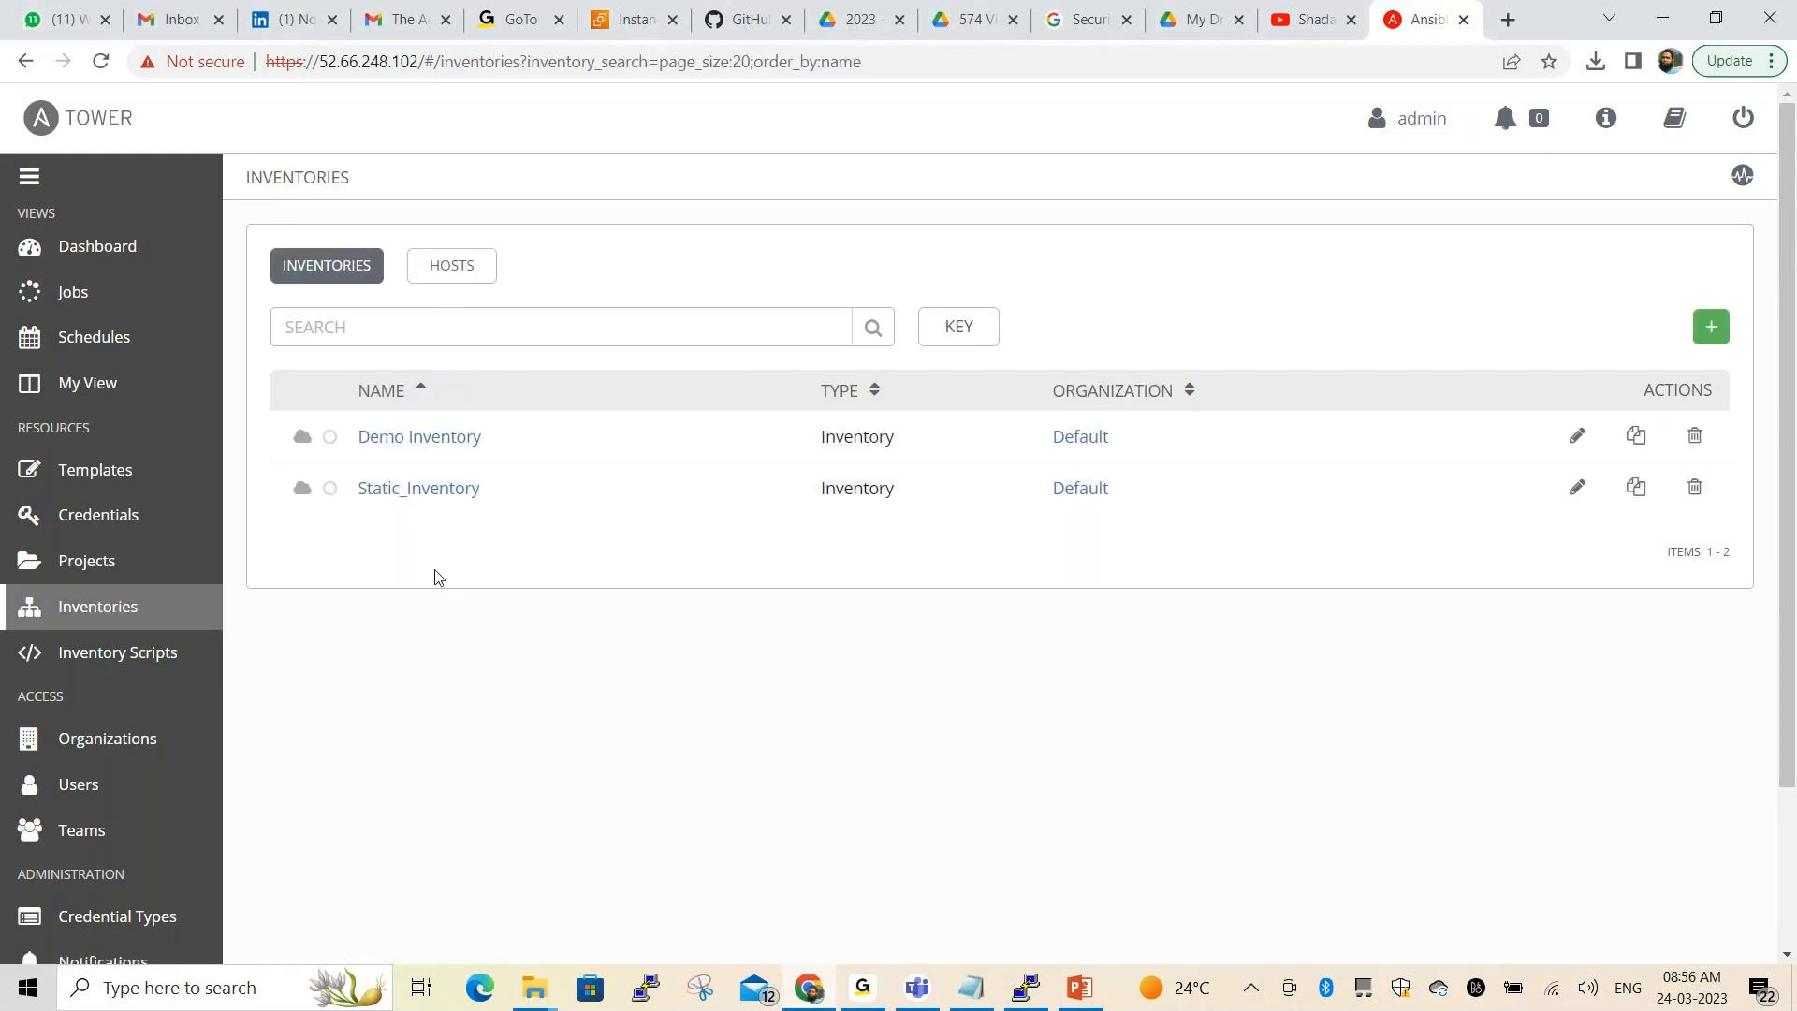
click(425, 490)
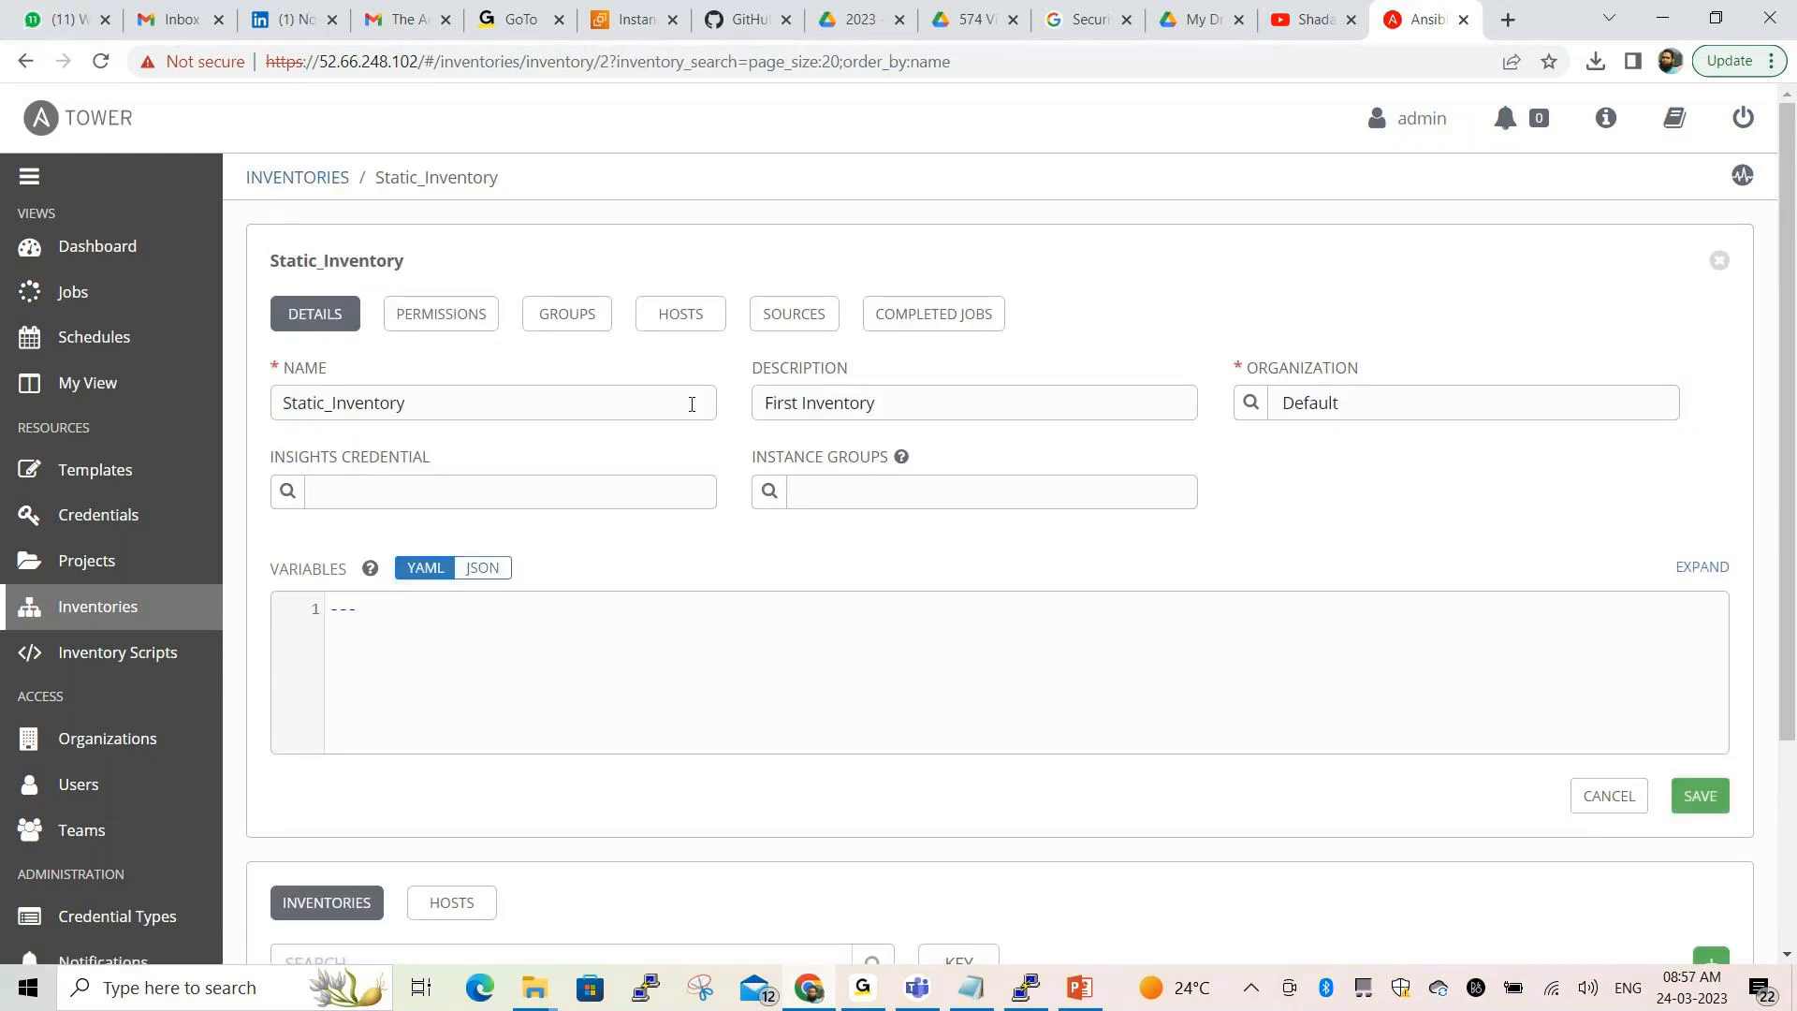
From Static_Inventory's HOSTS tab, open a new host form and select the Host Name field
click(686, 323)
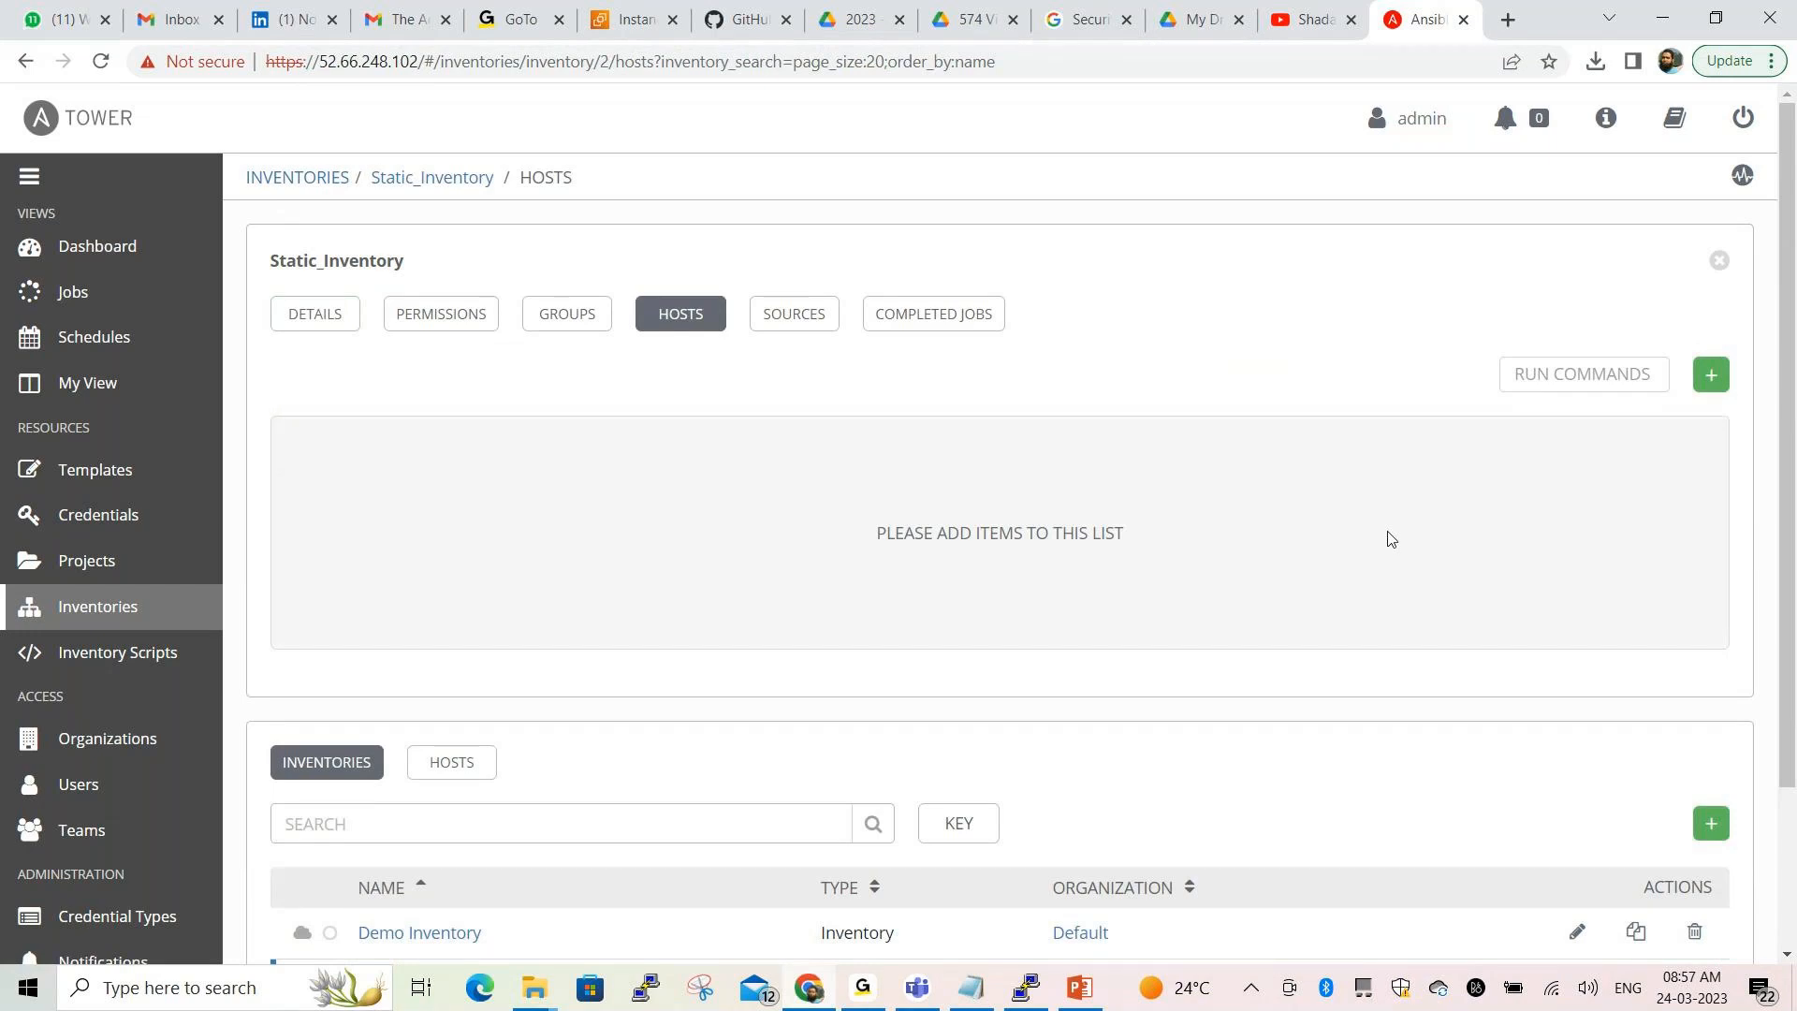
click(801, 904)
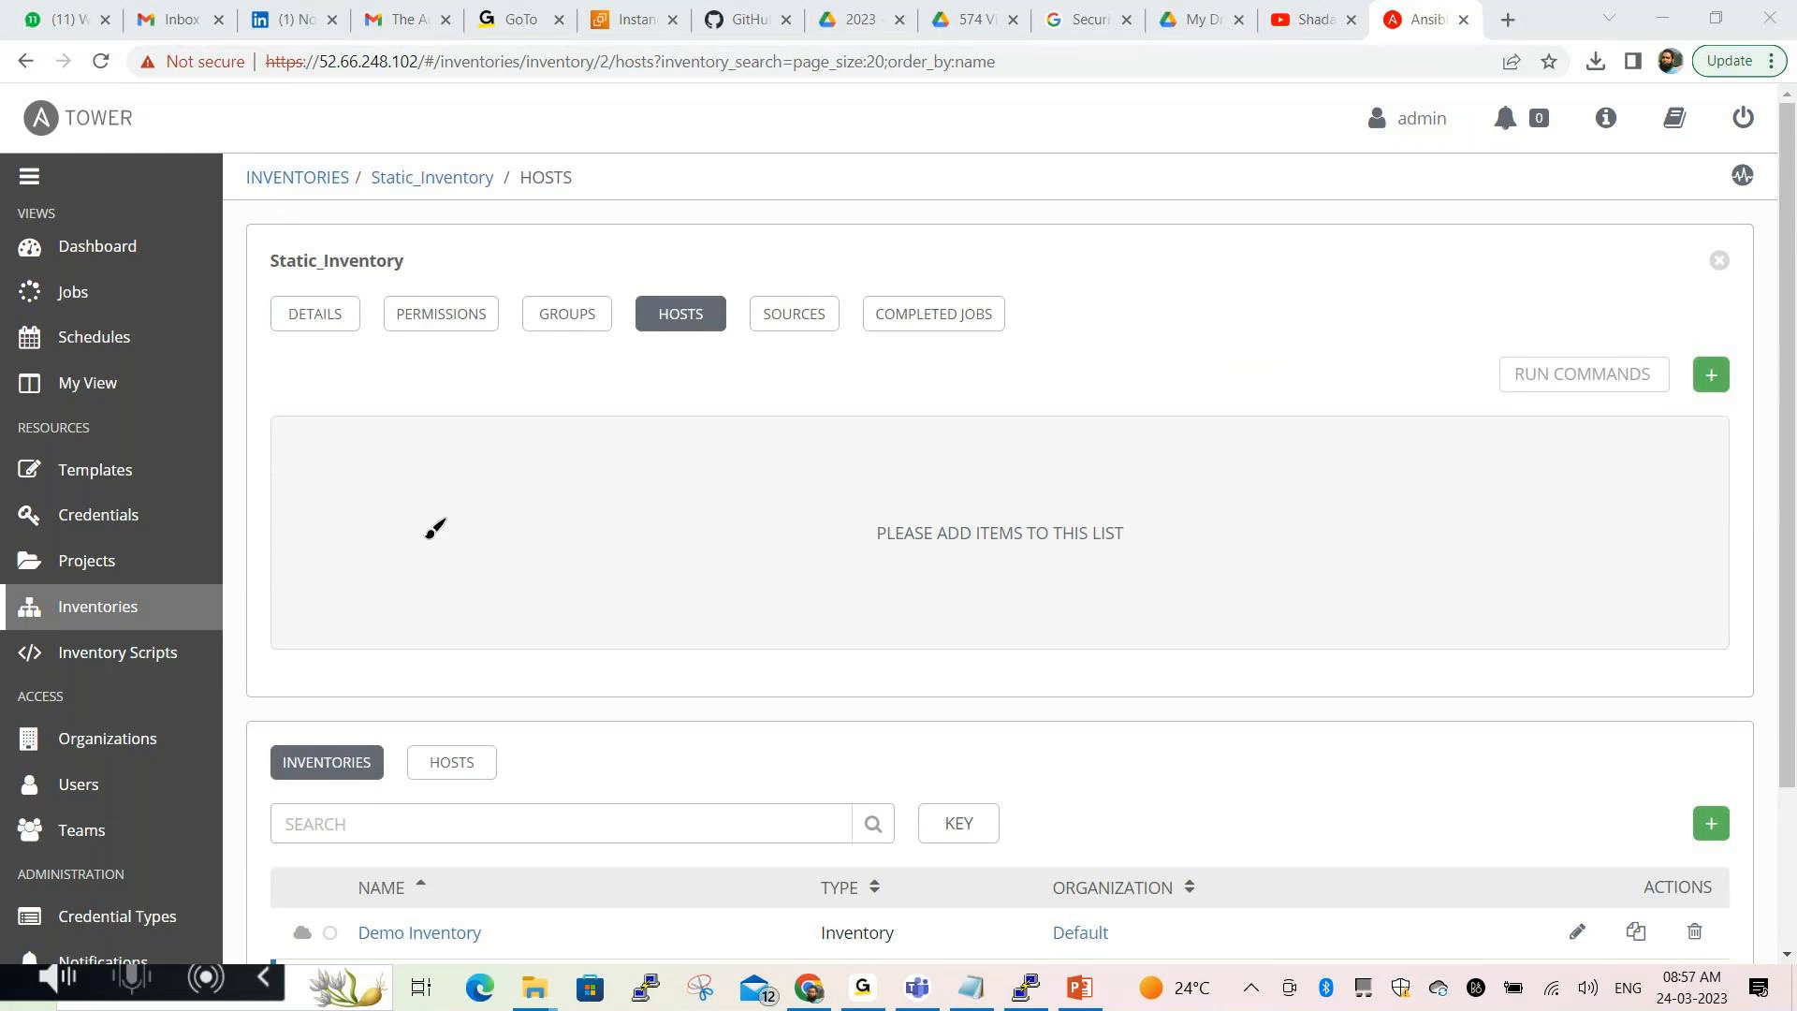
mouse_move(259, 236)
mouse_down()
mouse_move(256, 282)
mouse_move(410, 281)
mouse_move(419, 227)
mouse_move(251, 232)
mouse_up()
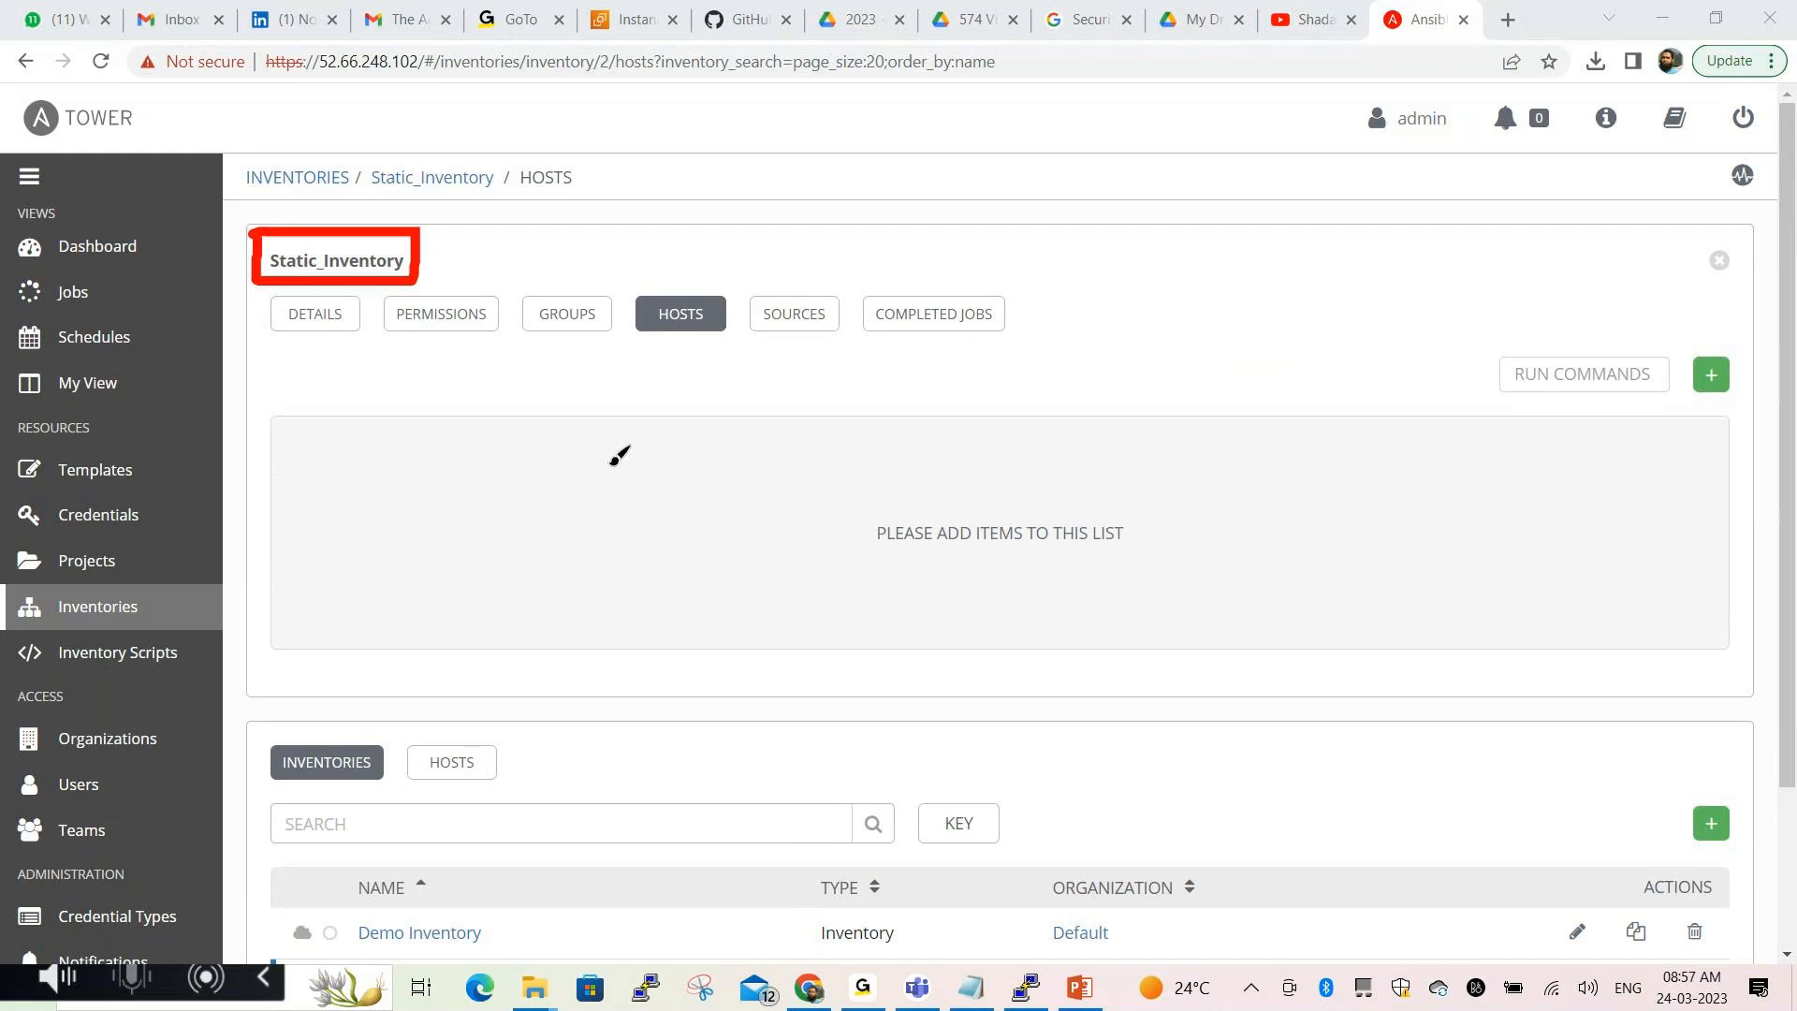
click(813, 914)
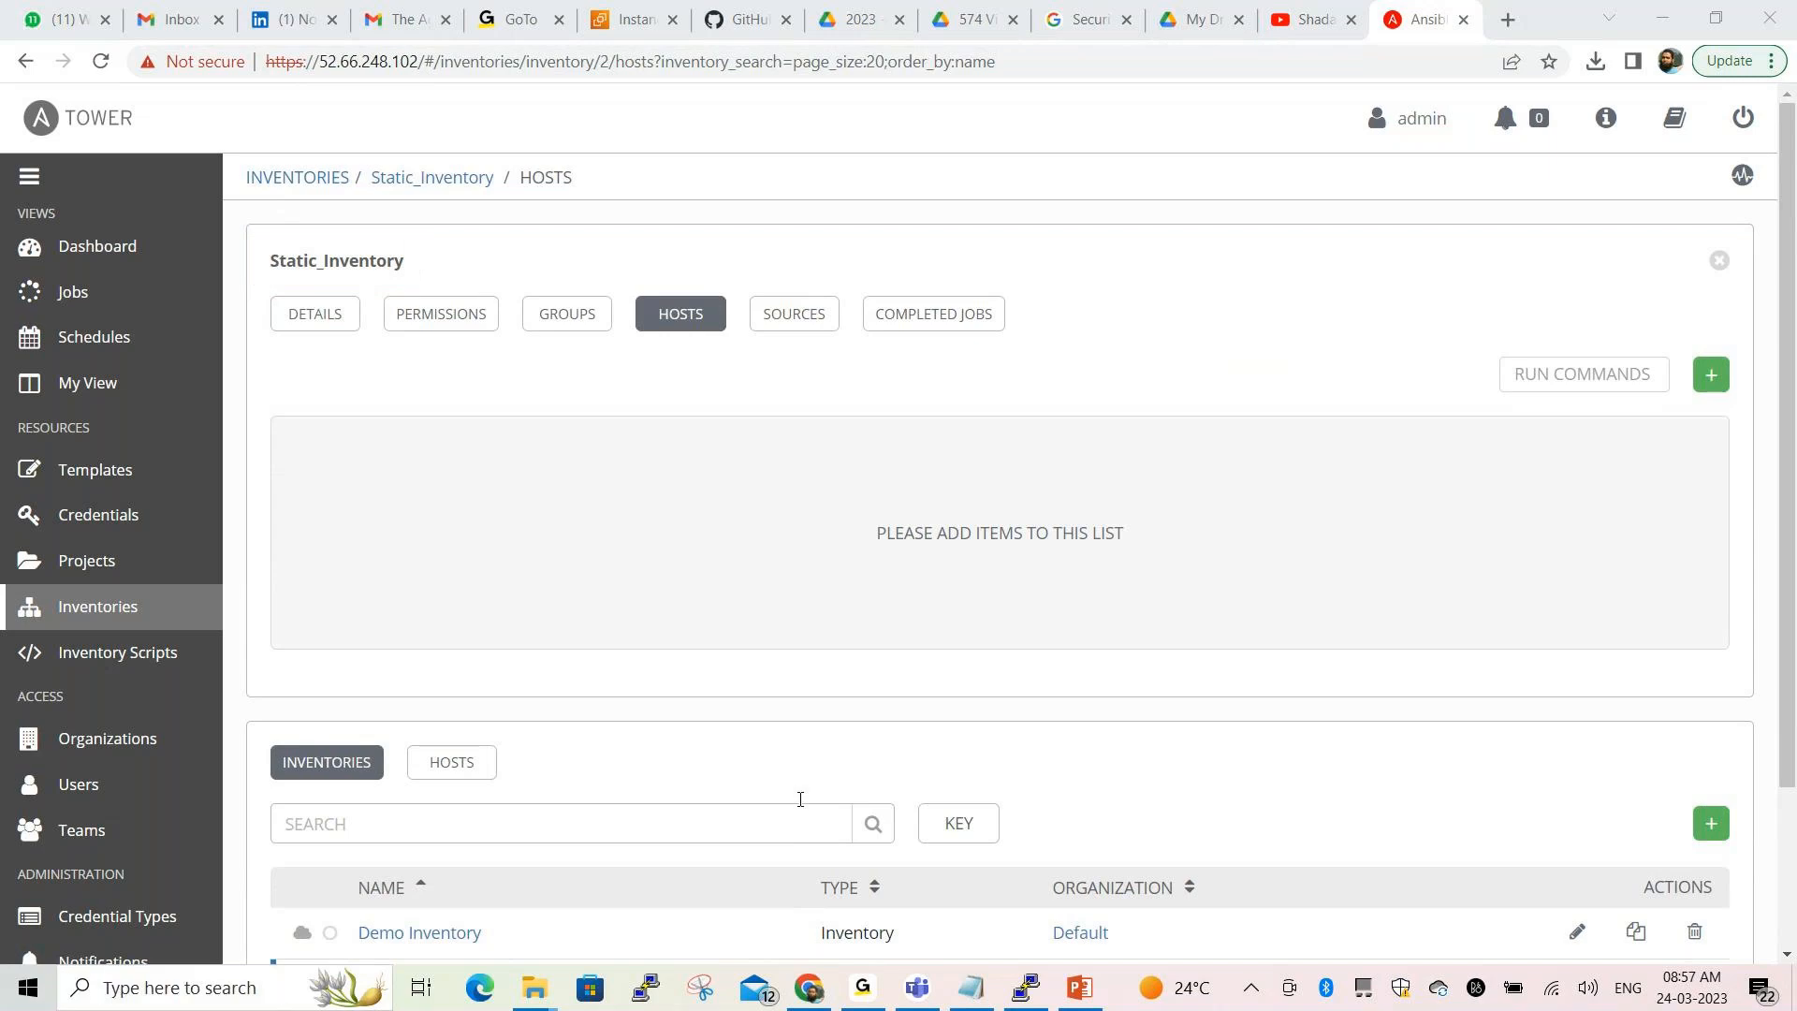
click(1711, 375)
click(464, 403)
Create host web01.example.com with description Webservers and save it
text(web01.example.com)
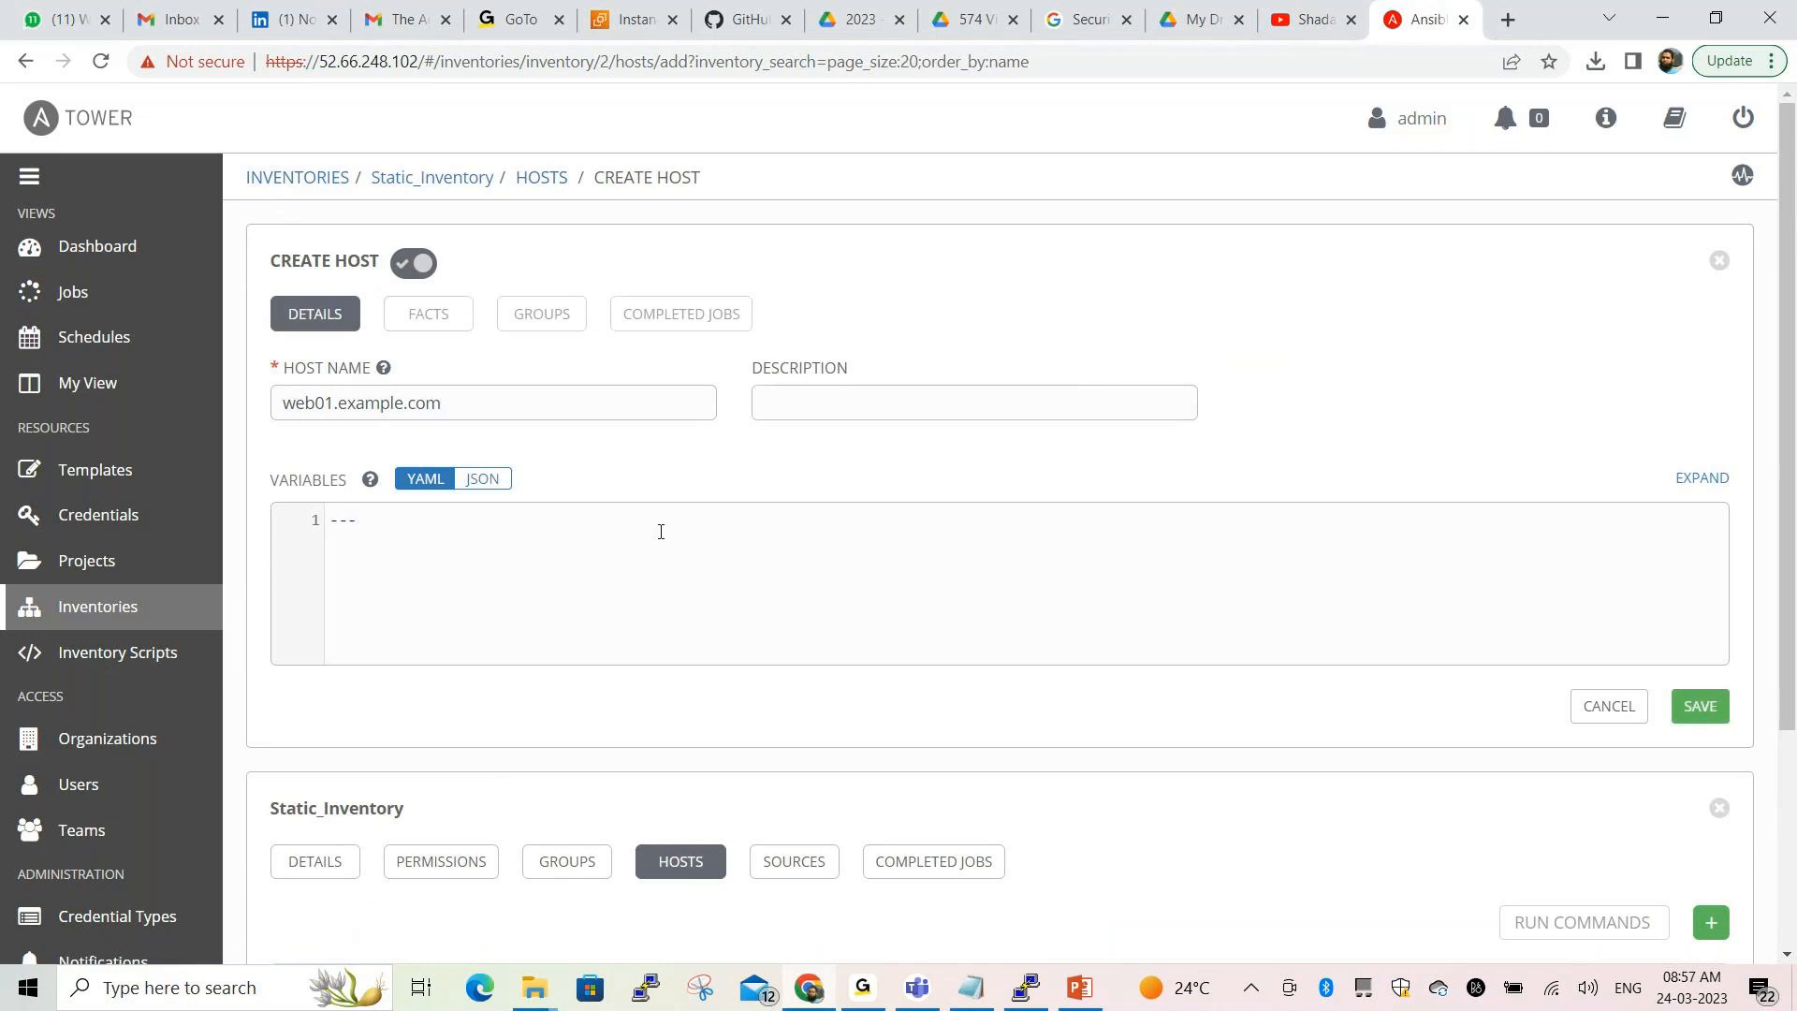
text(Webservers)
scroll(1345, 558, down, 3)
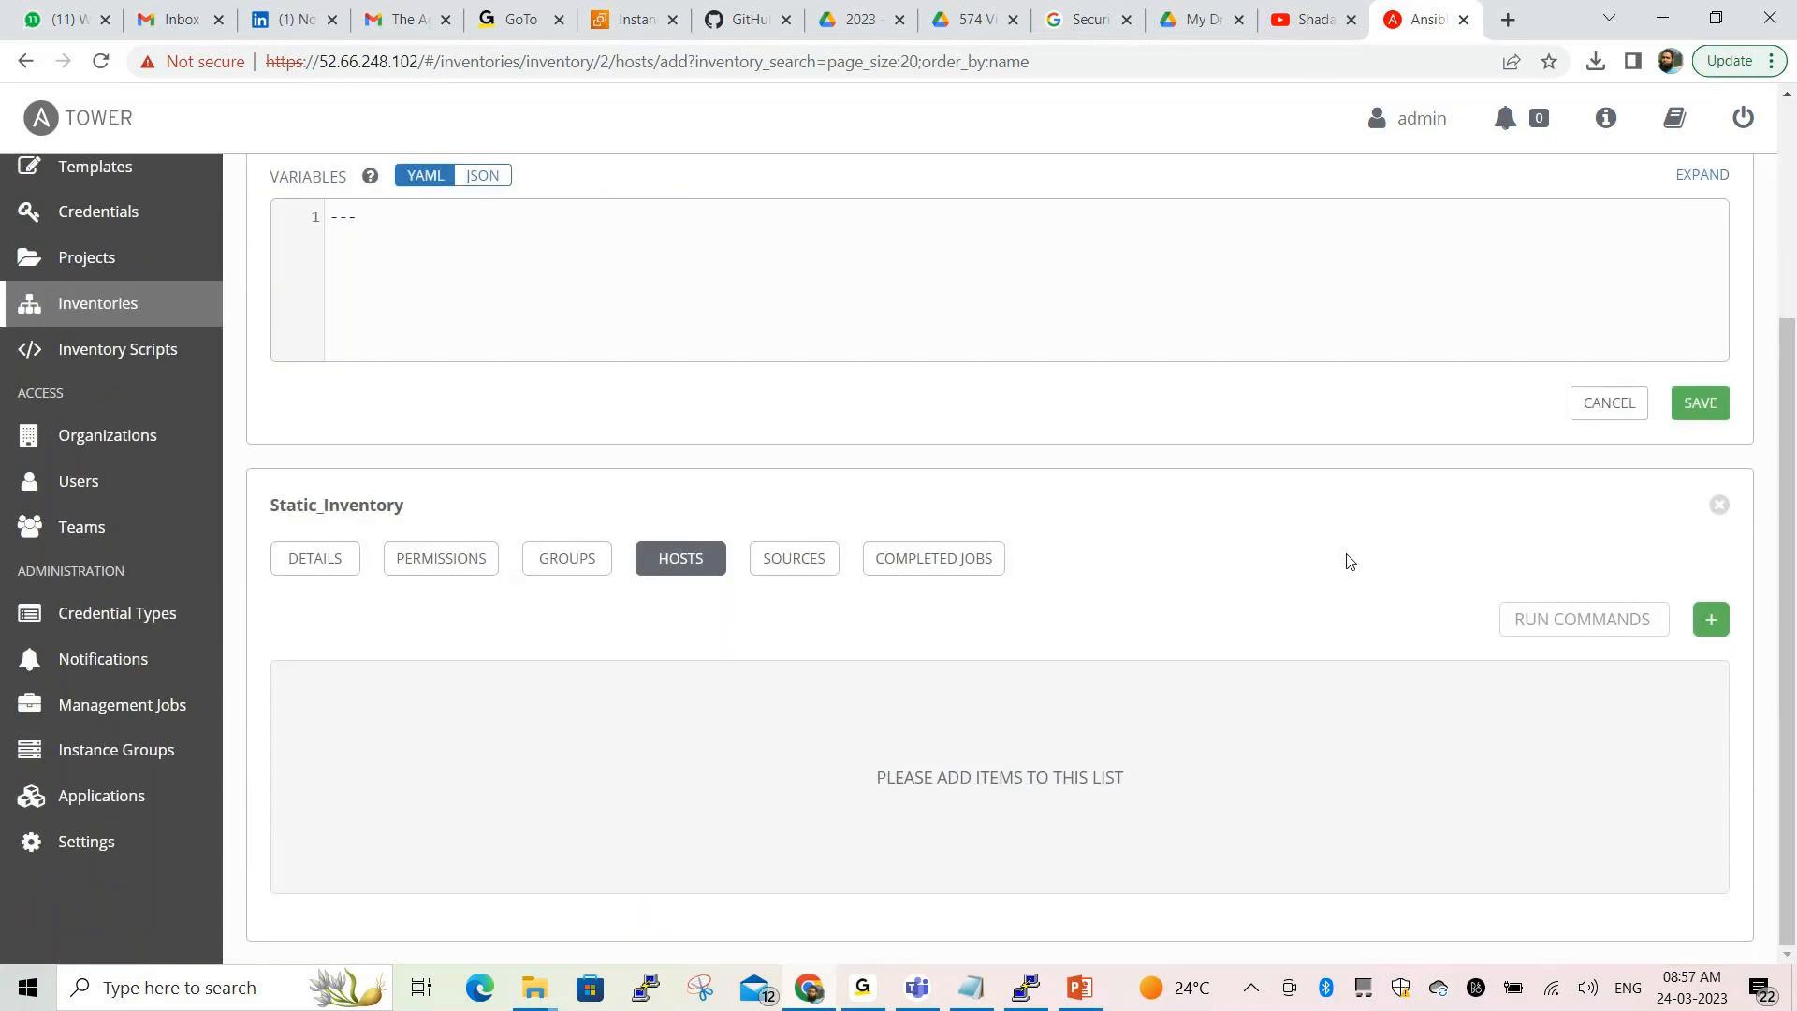
click(1698, 402)
Annotate the saved host's details, then return to Static_Inventory's hosts list
scroll(1076, 606, down, 2)
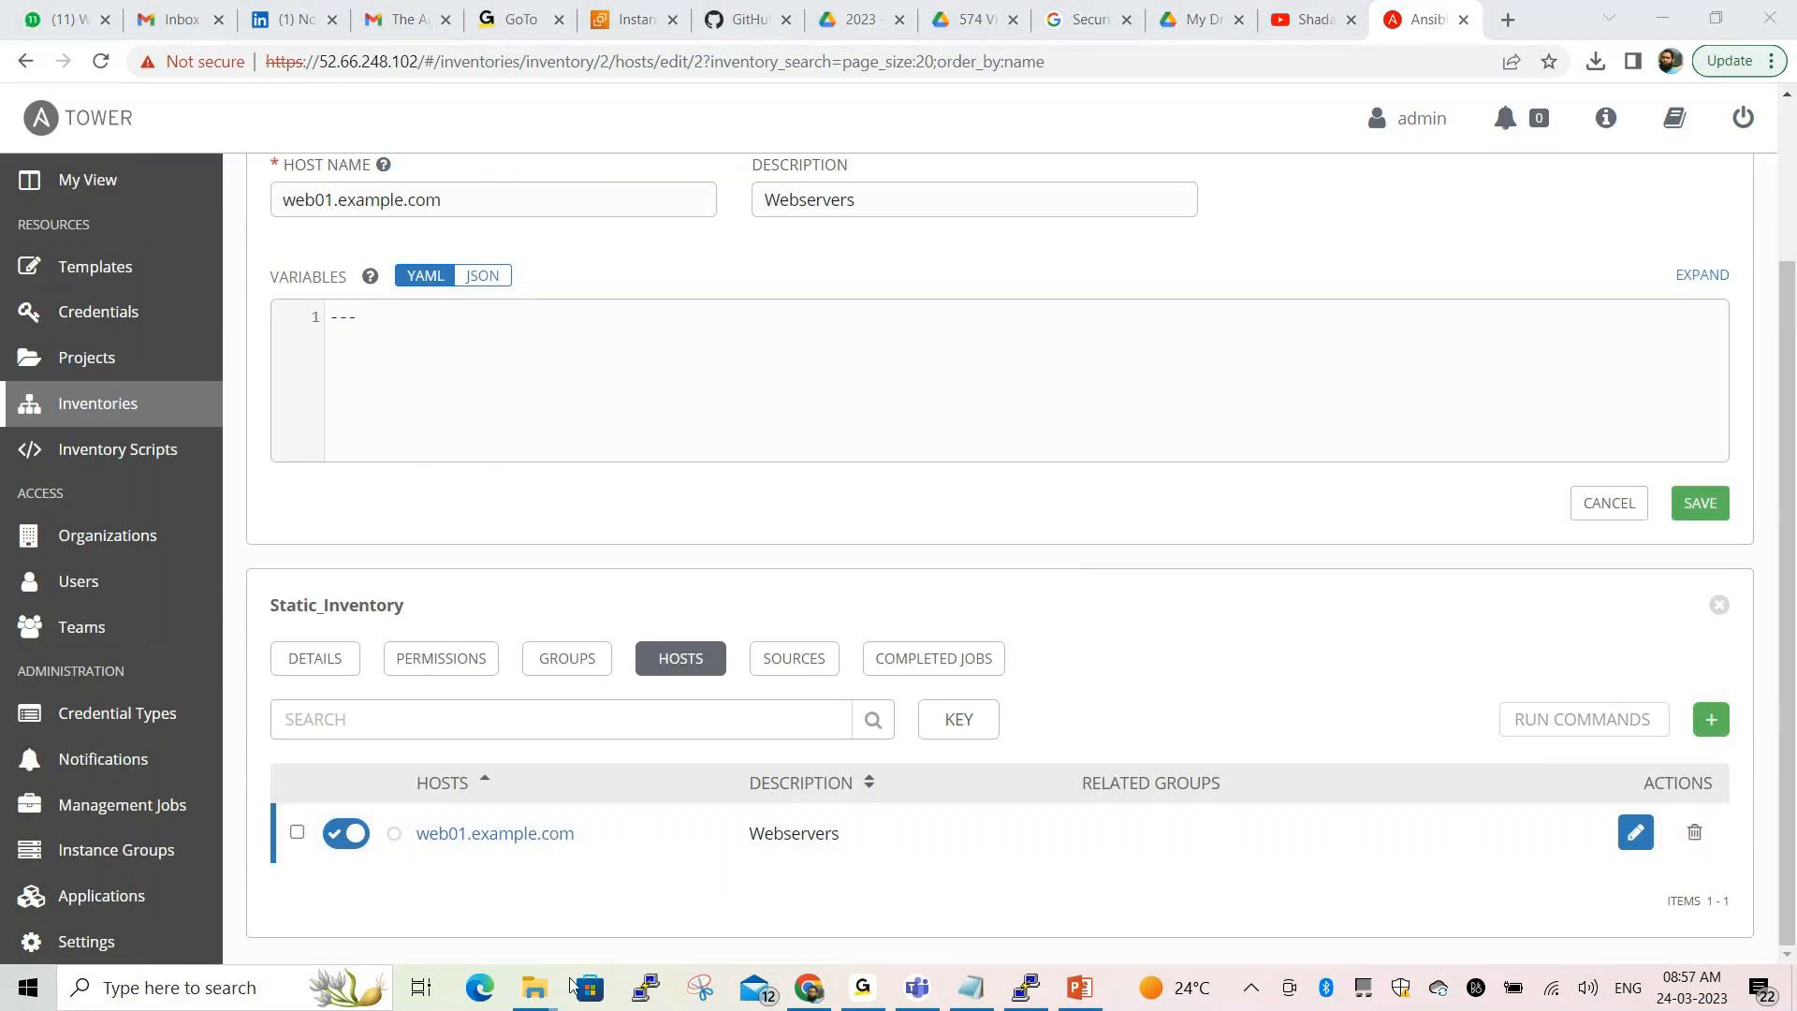
key(ctrl+2)
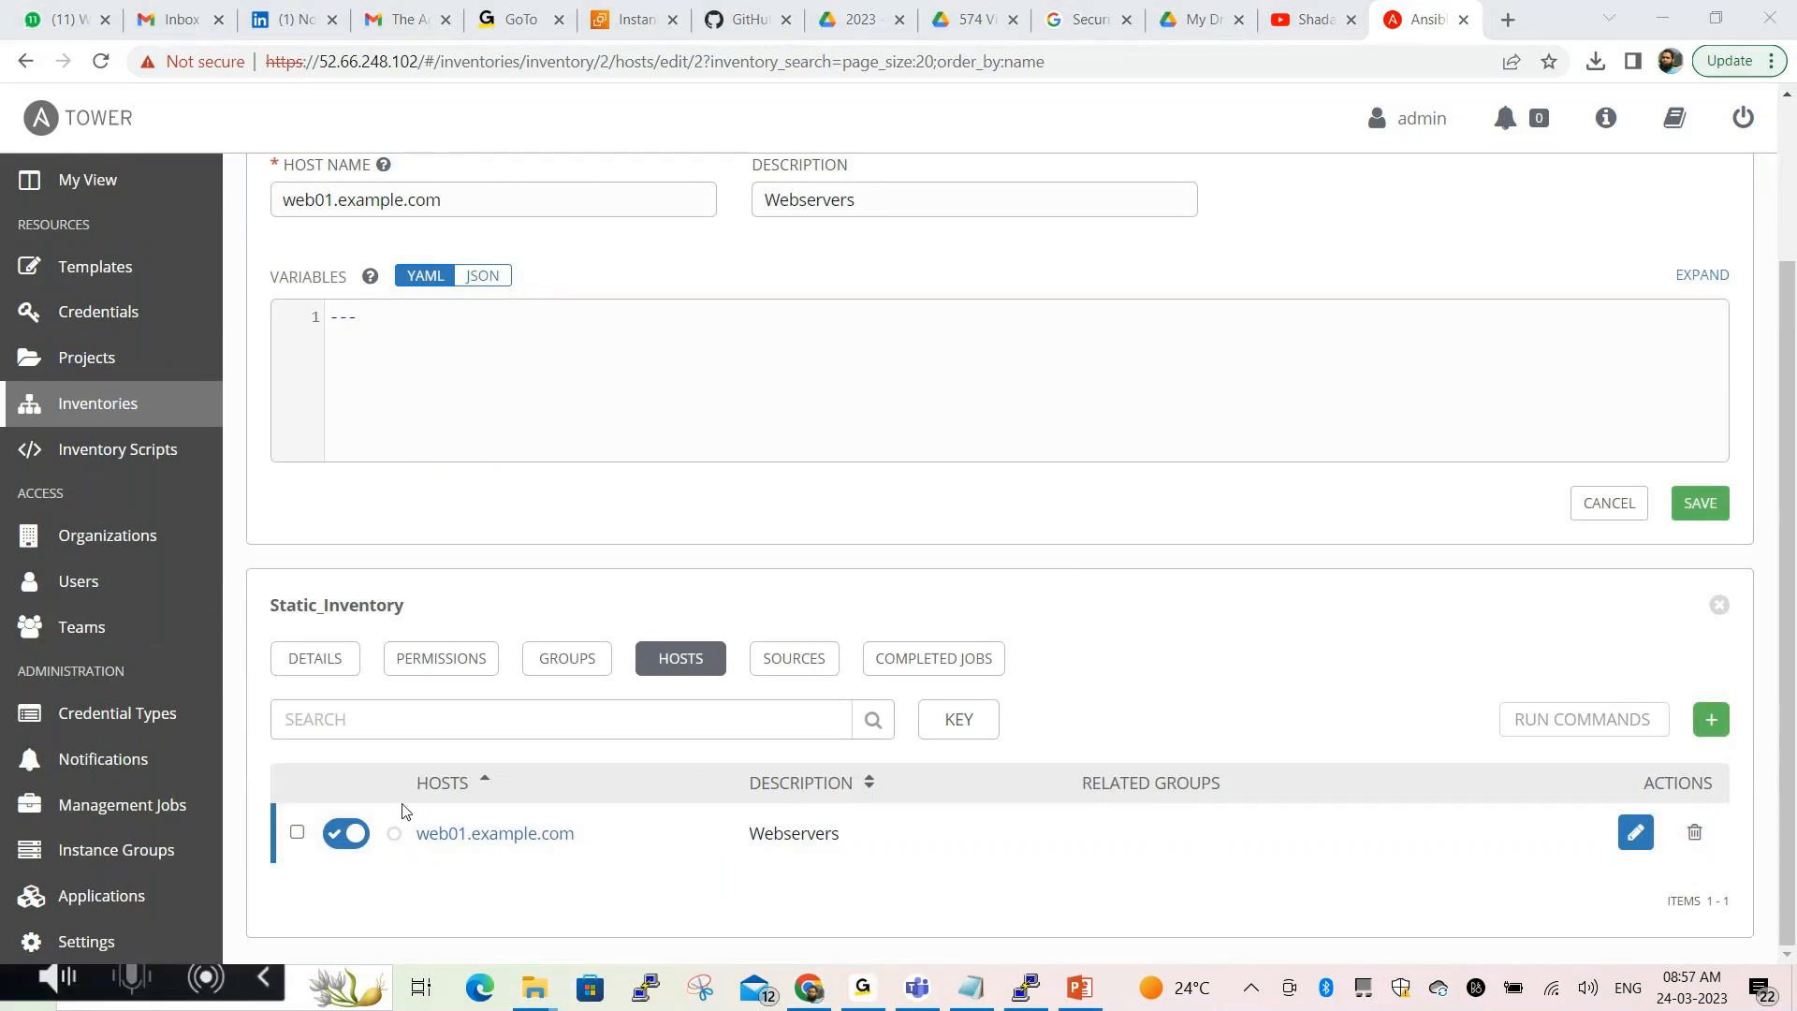
mouse_move(408, 810)
mouse_down()
mouse_move(515, 865)
mouse_move(616, 791)
mouse_move(433, 805)
mouse_up()
mouse_move(719, 757)
mouse_down()
mouse_move(716, 866)
mouse_move(903, 842)
mouse_move(884, 751)
mouse_move(719, 757)
mouse_up()
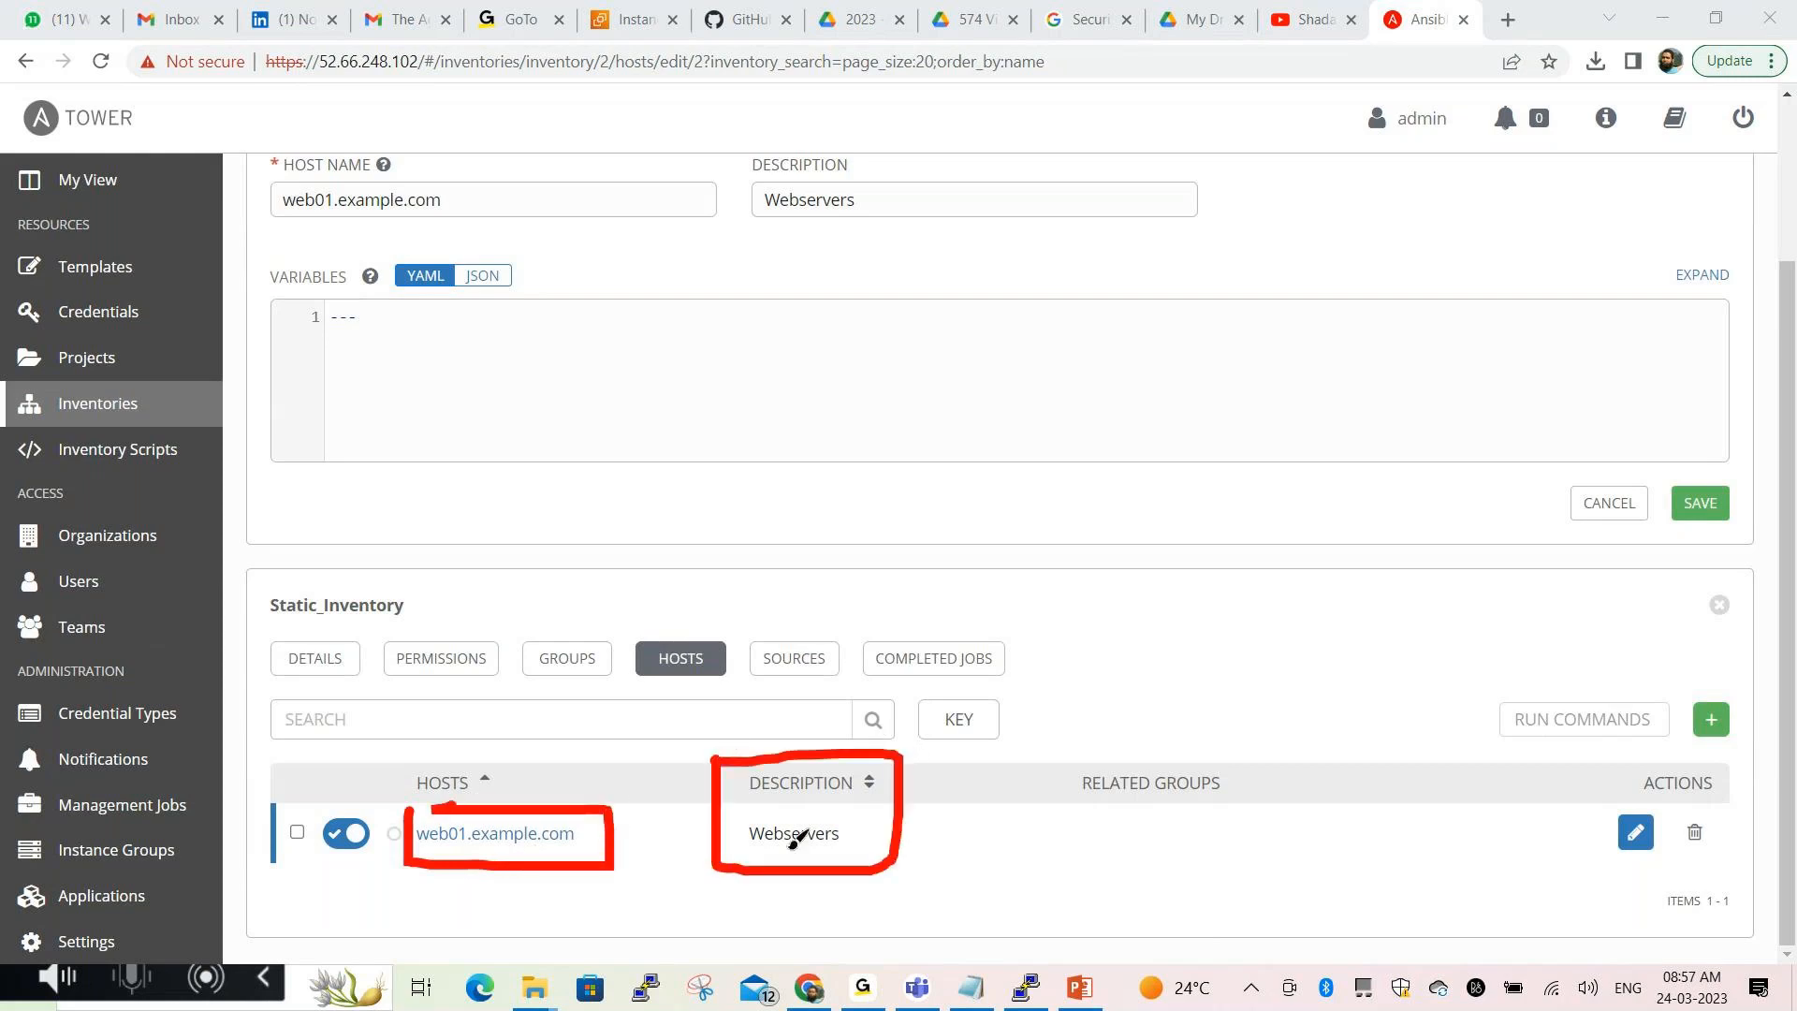
click(891, 985)
scroll(925, 604, up, 2)
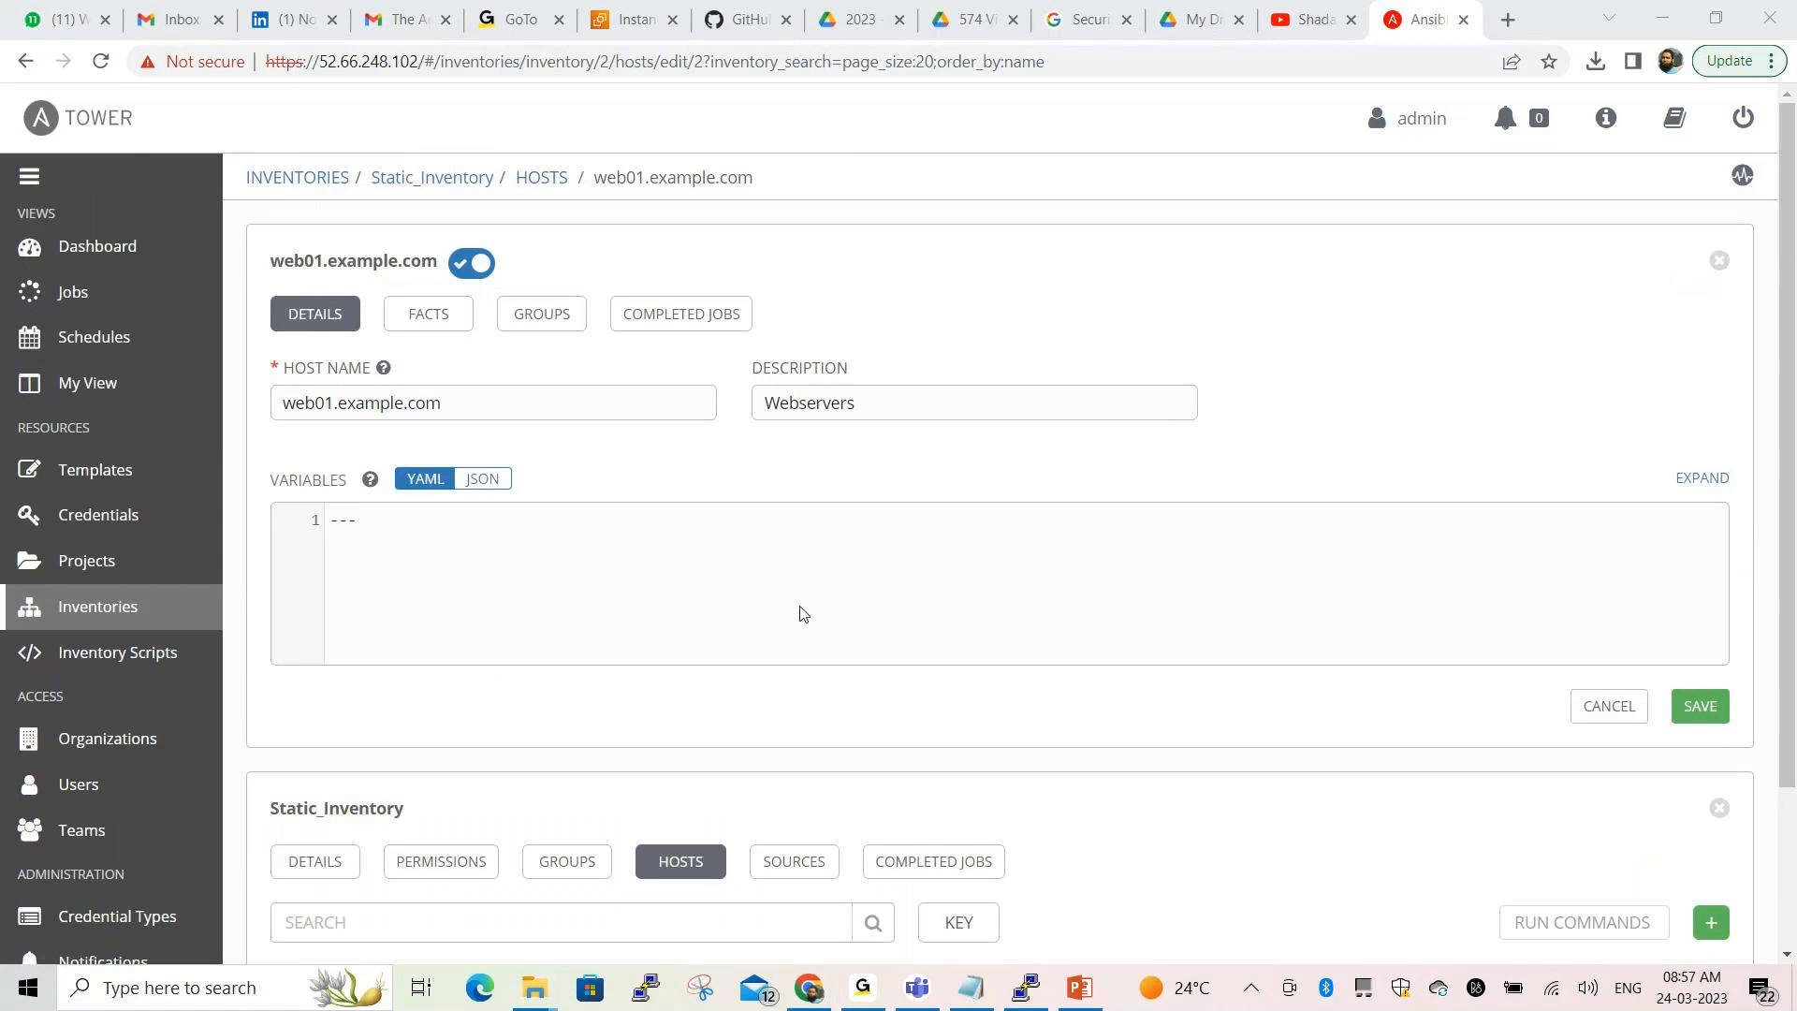
click(539, 179)
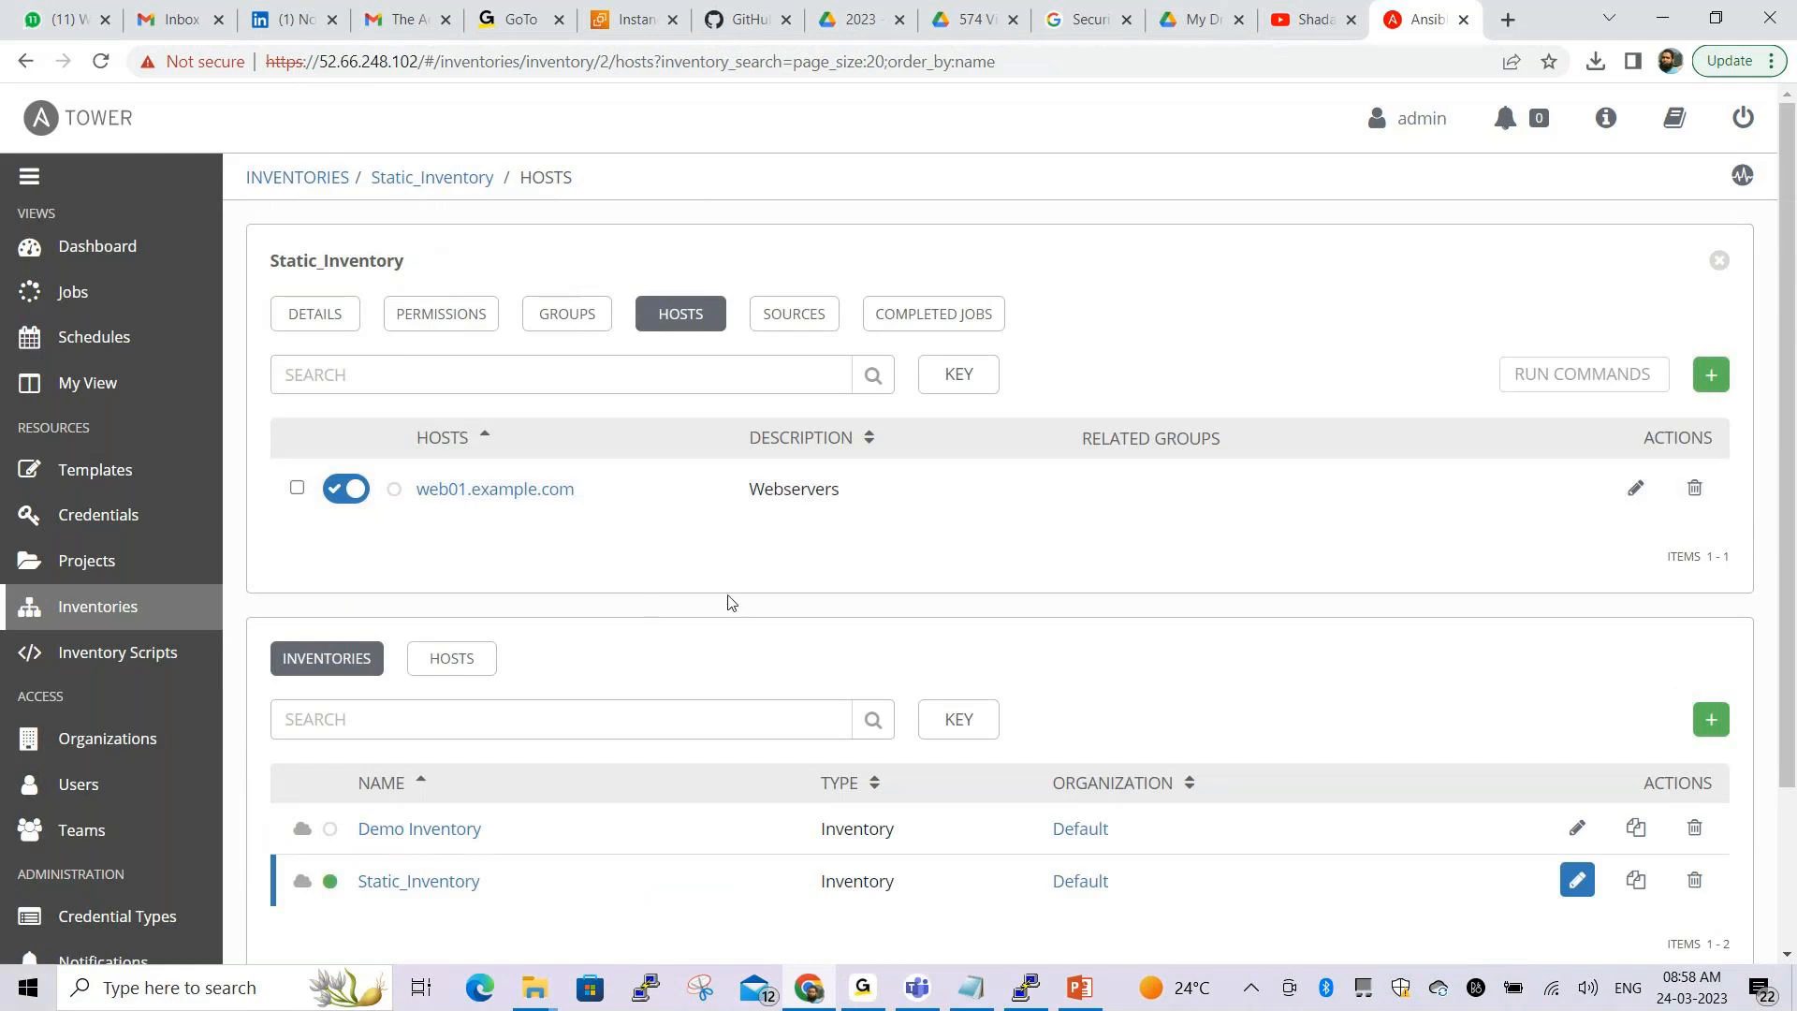
Add a second host web02.example.com with description Webservers and save it
click(1711, 374)
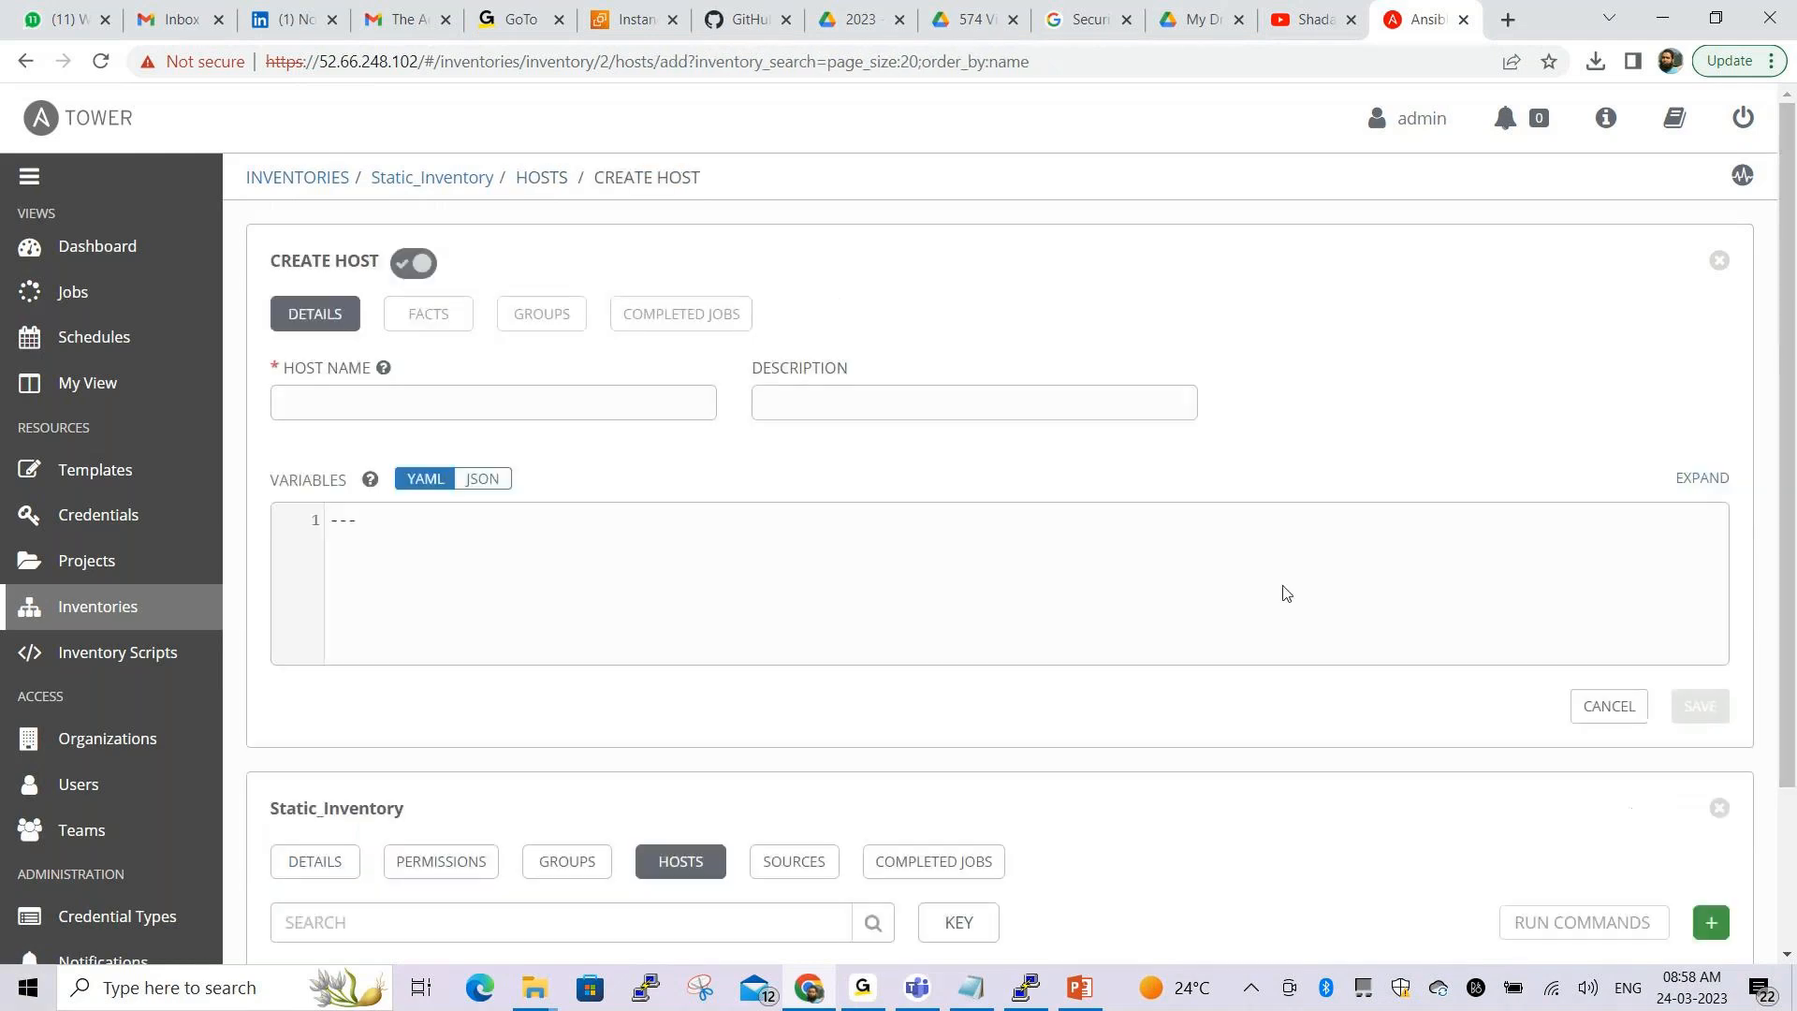
click(529, 405)
text(web01.example.com)
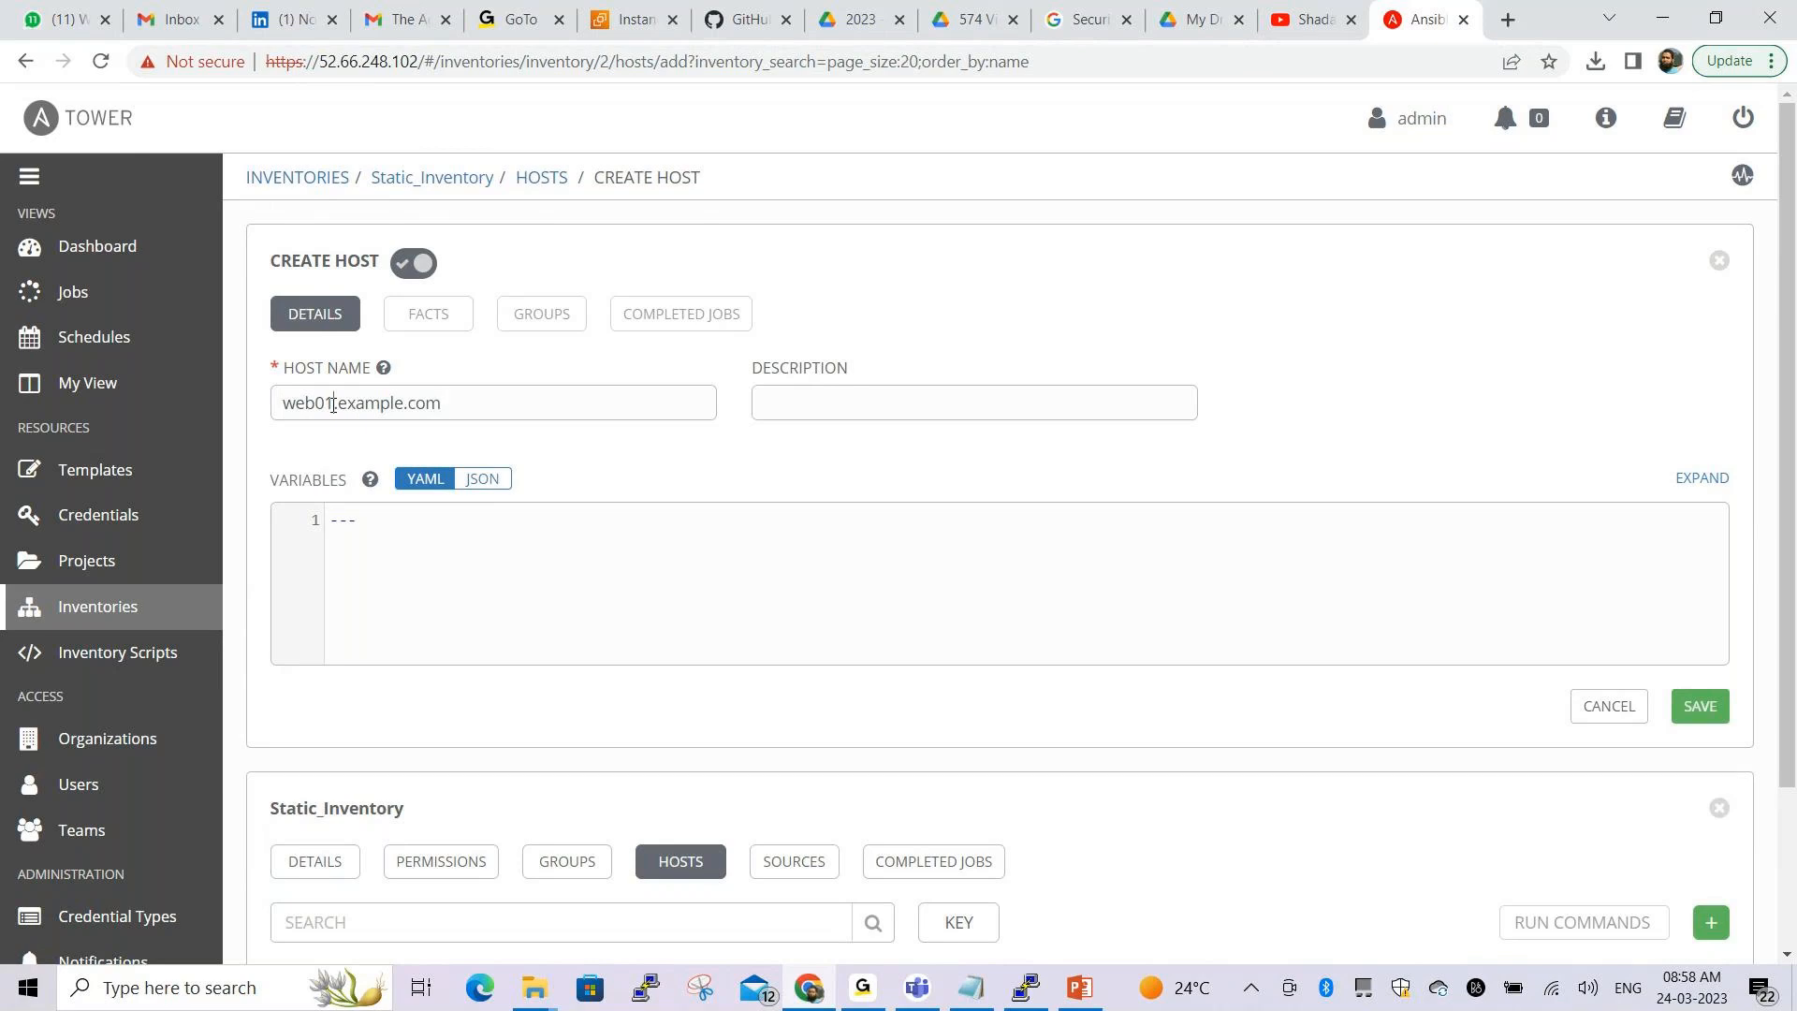
key(BackSpace)
text(2)
click(786, 415)
text(Webservs)
key(BackSpace)
text(ers)
scroll(1045, 537, down, 2)
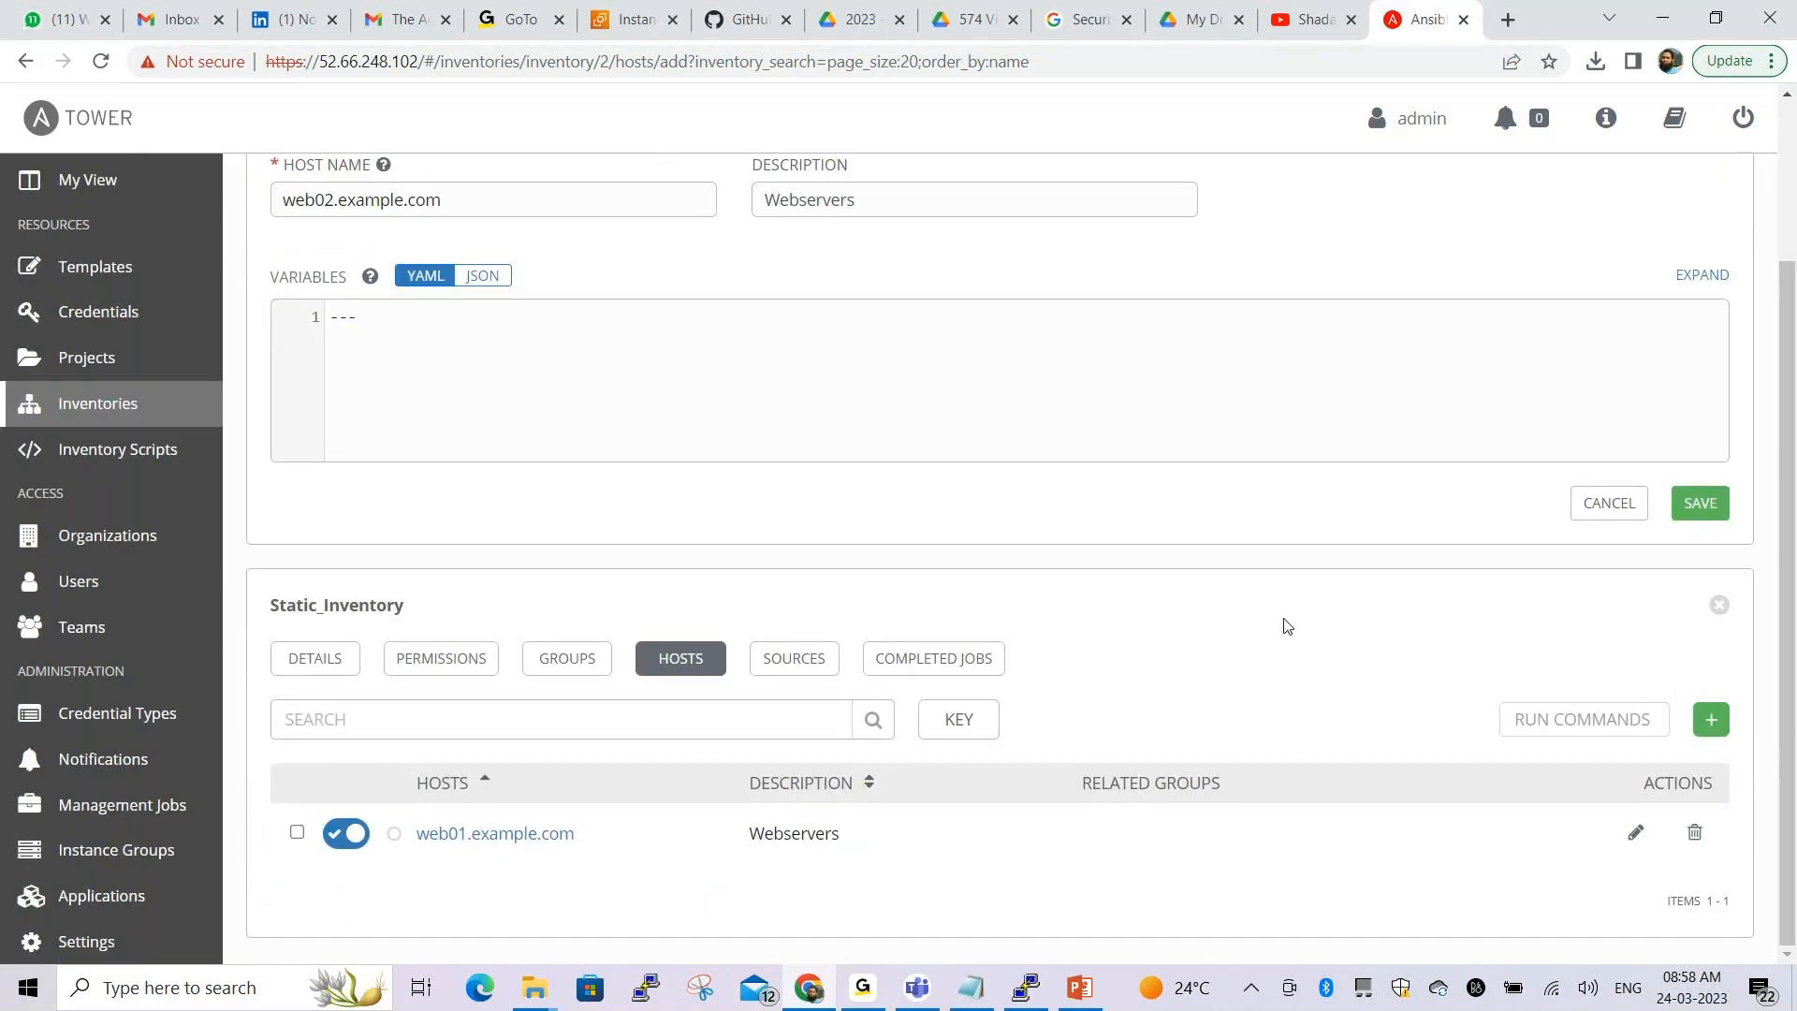
click(1700, 503)
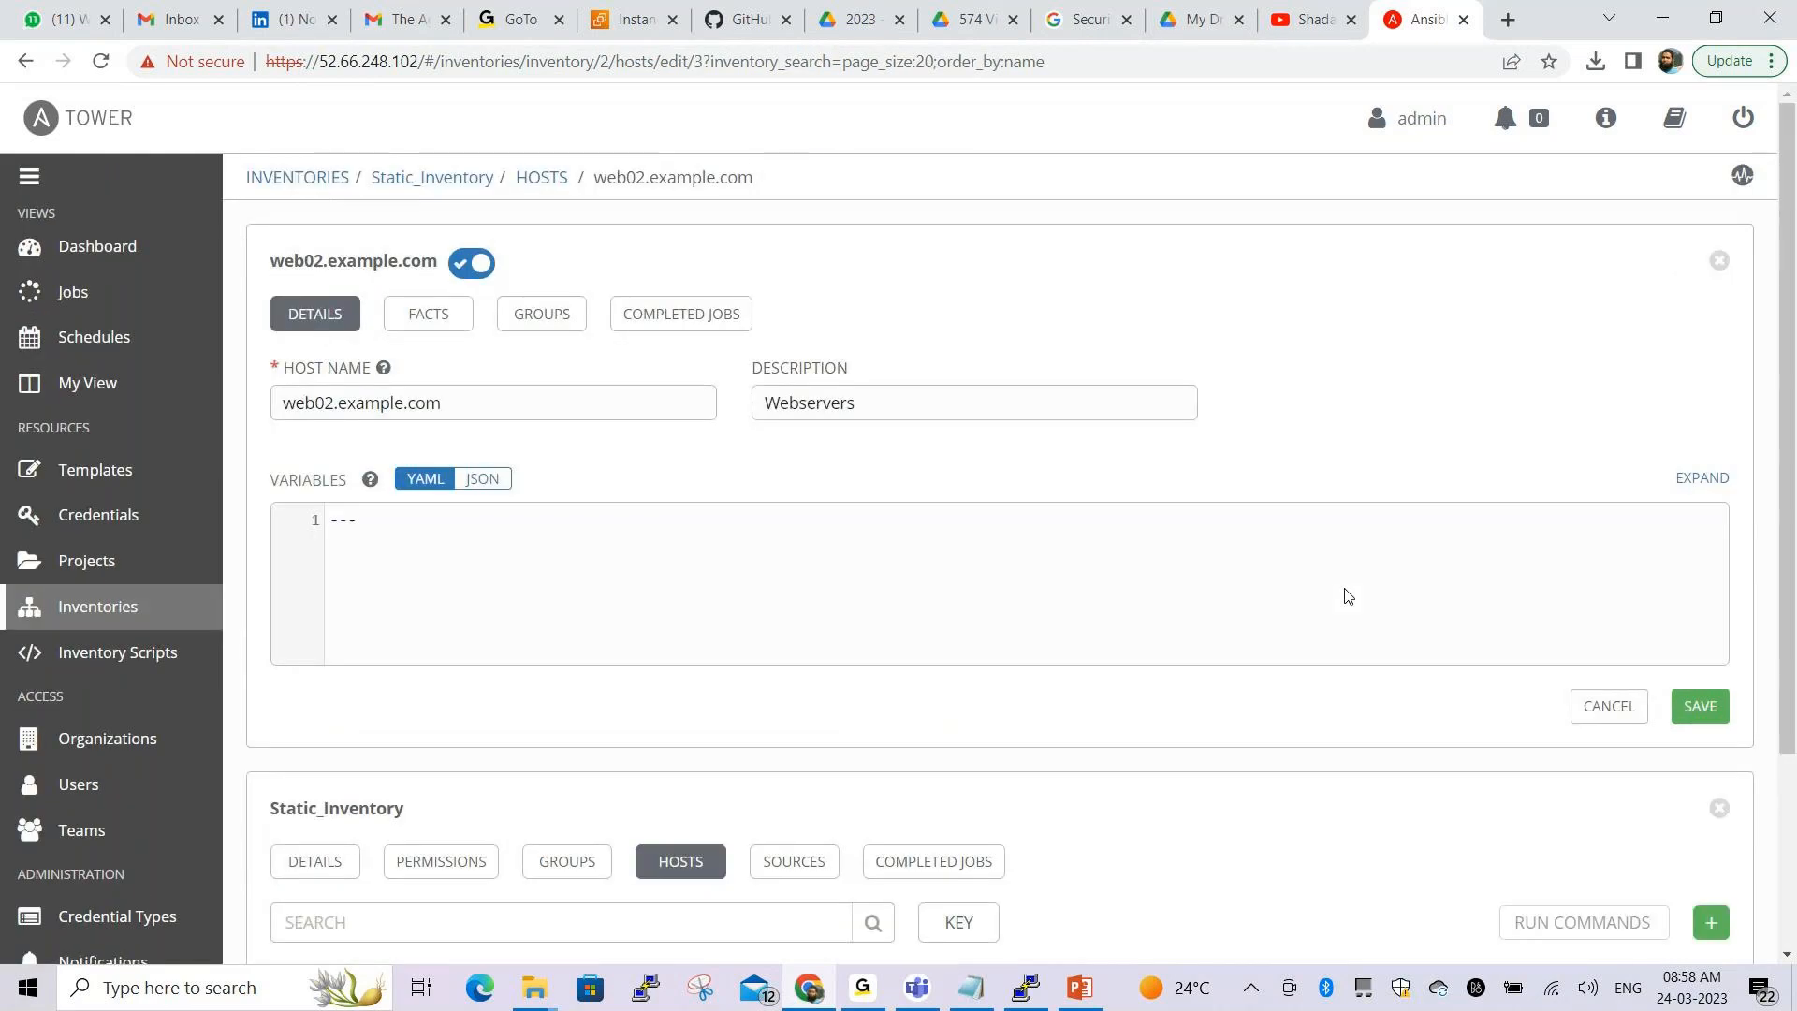
Review the saved host page and bring the Notepad notes to the front
scroll(1217, 595, down, 3)
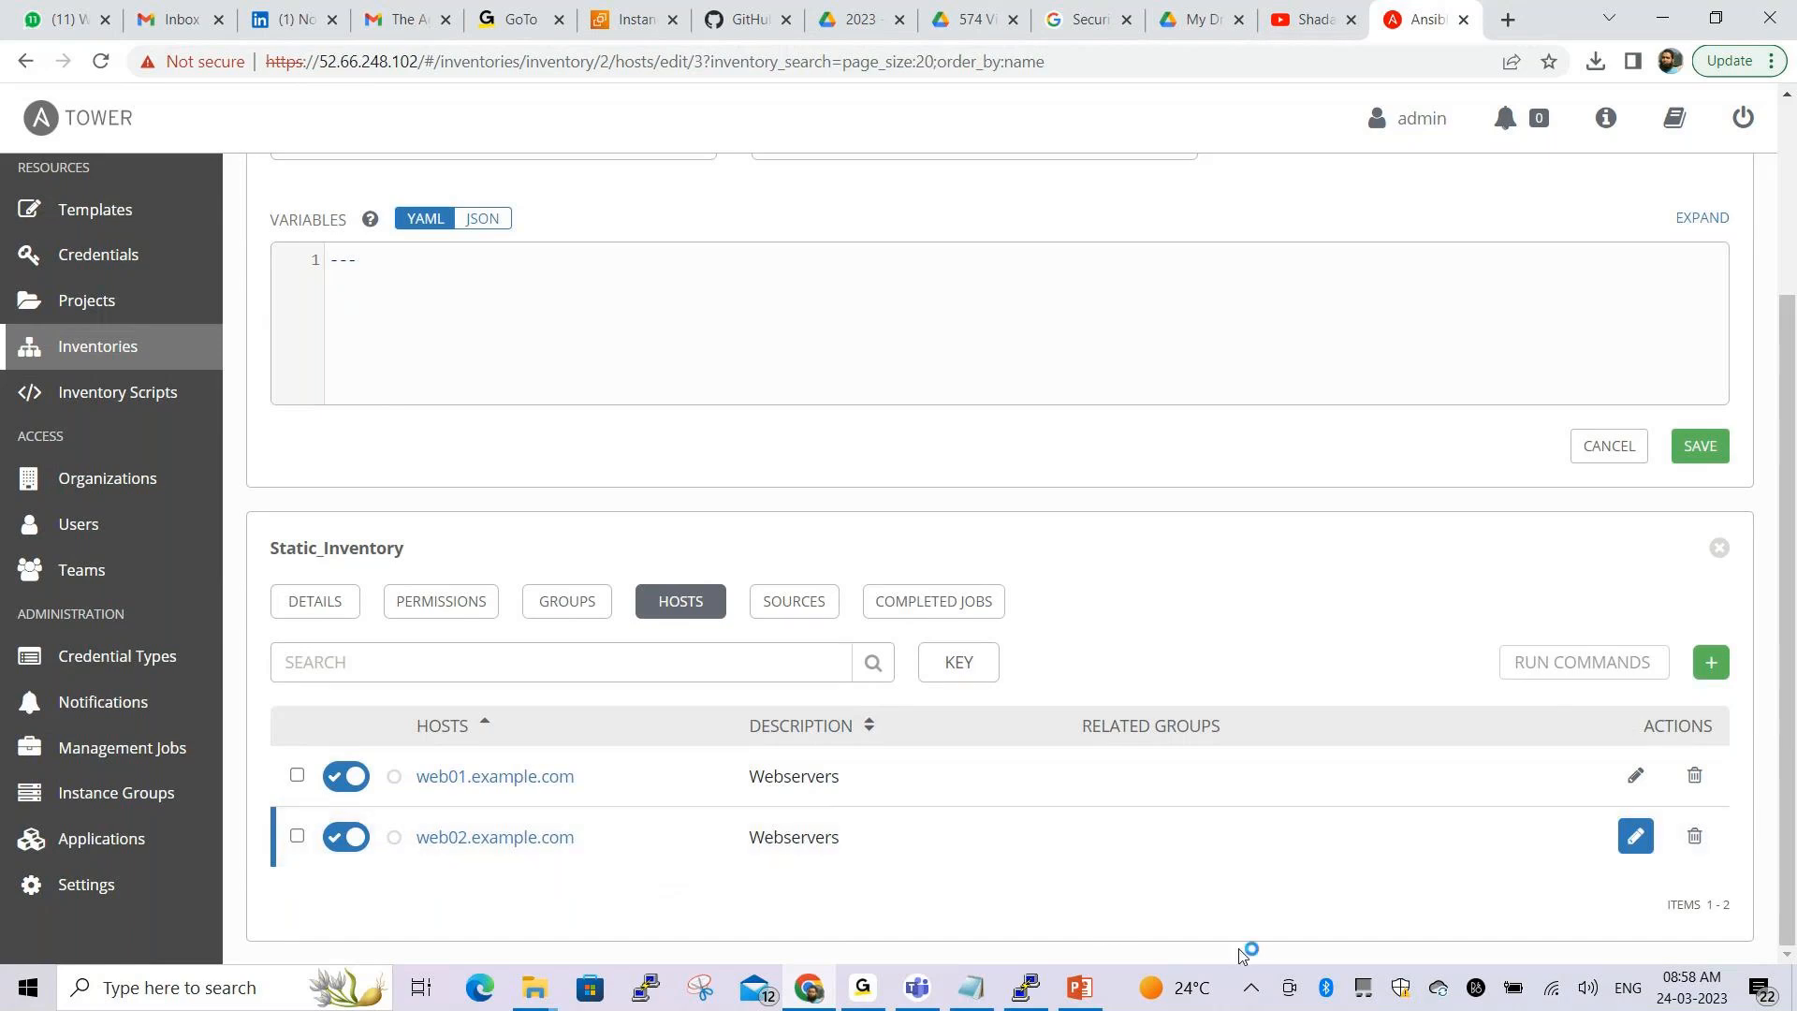
click(1648, 921)
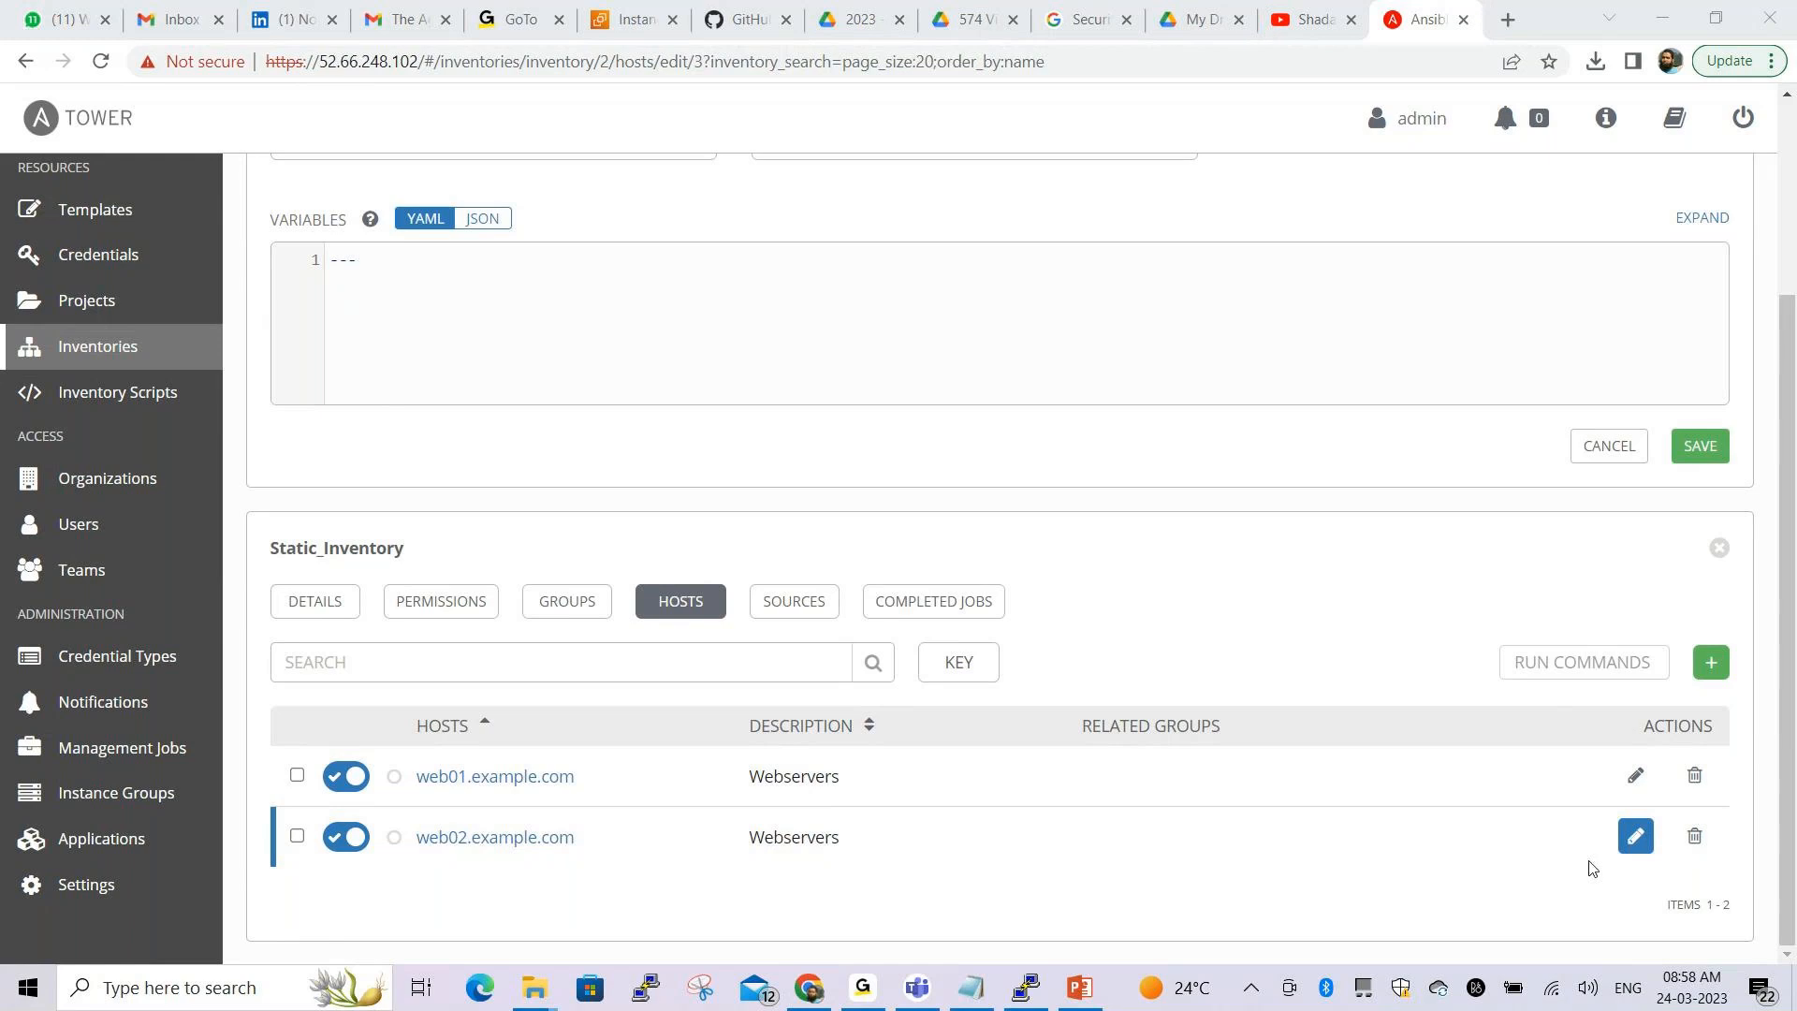
click(892, 942)
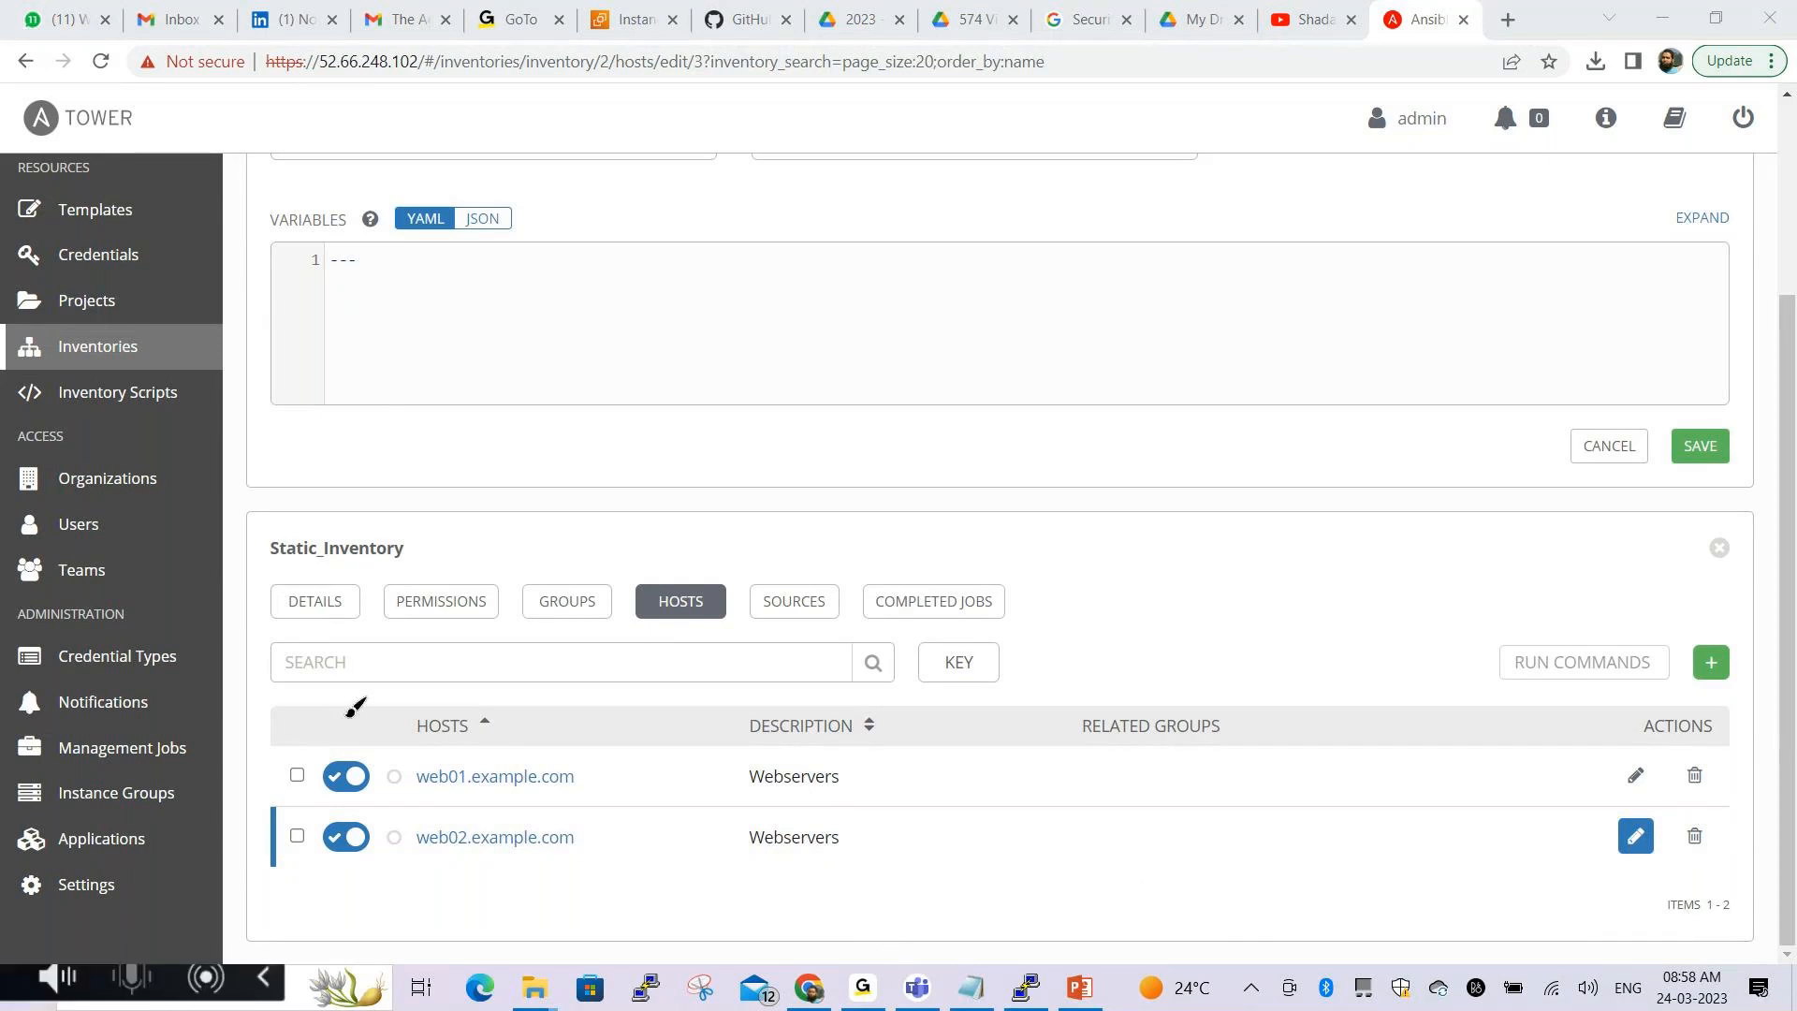
mouse_move(394, 700)
mouse_down()
mouse_move(401, 868)
mouse_move(570, 866)
mouse_move(604, 729)
mouse_move(586, 688)
mouse_move(397, 695)
mouse_up()
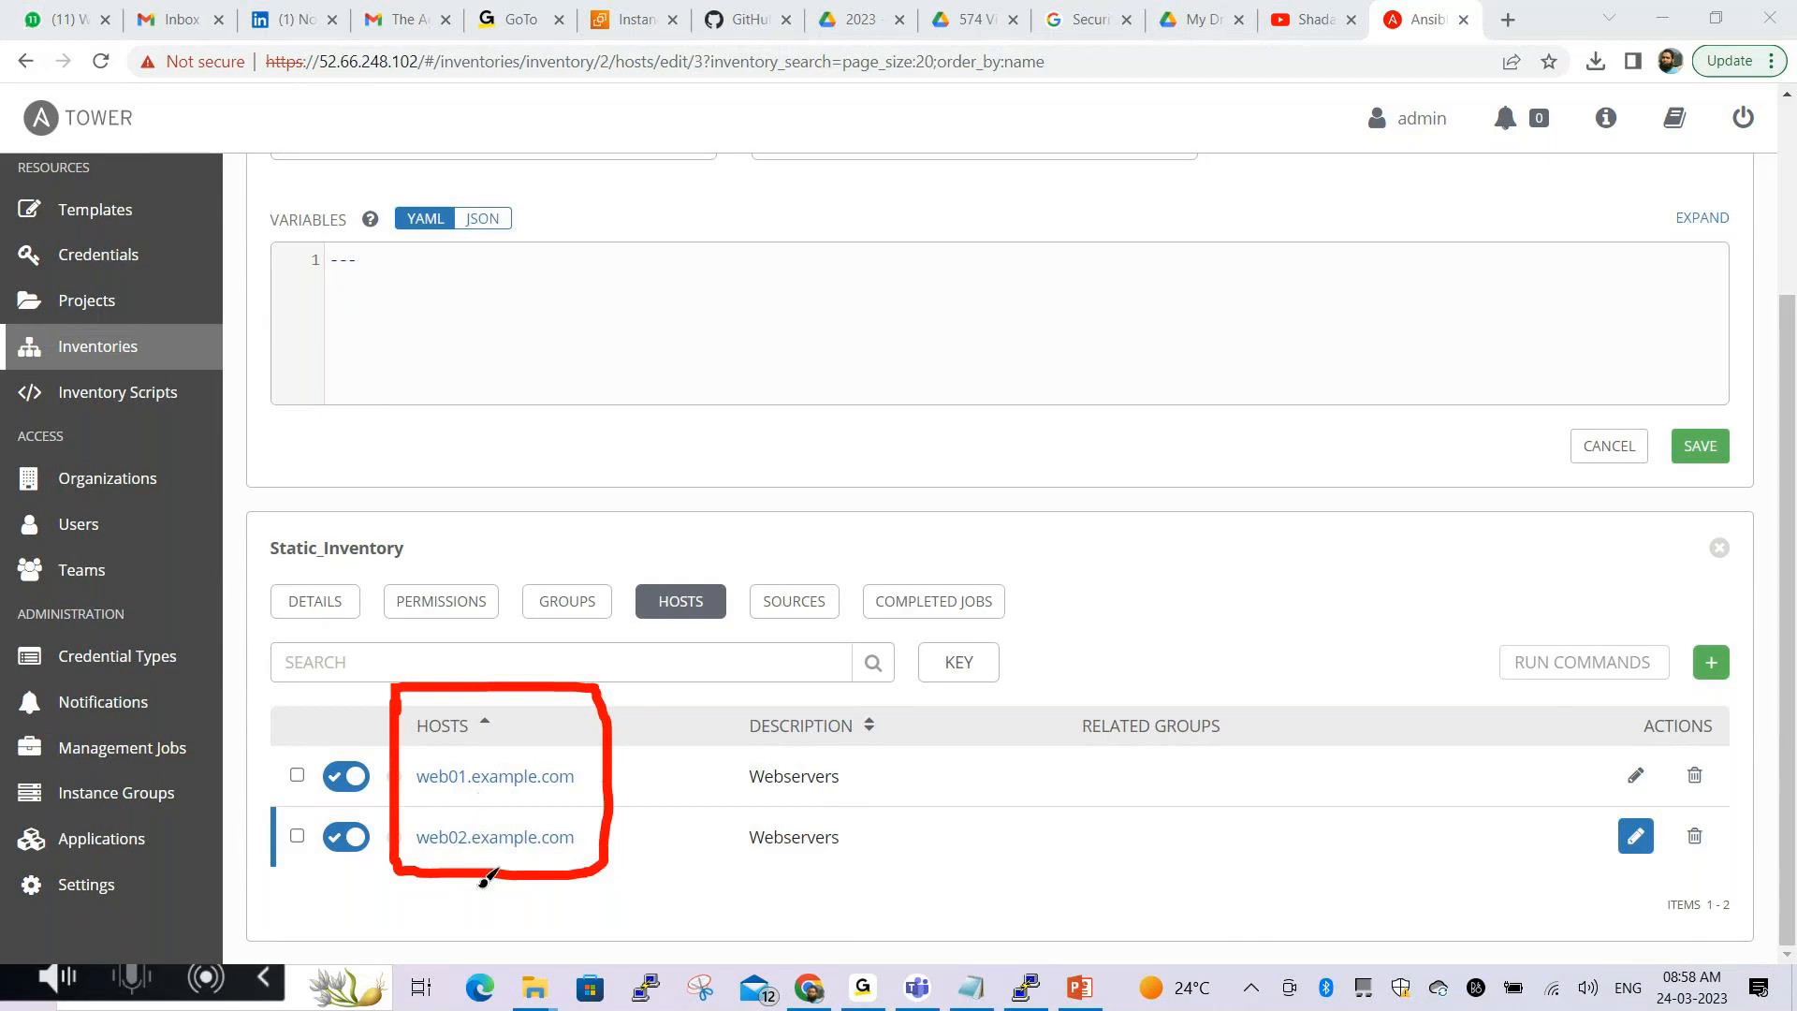
click(888, 946)
Add a blank line after the group step and mark the webservers and web01 lines
key(alt+Tab)
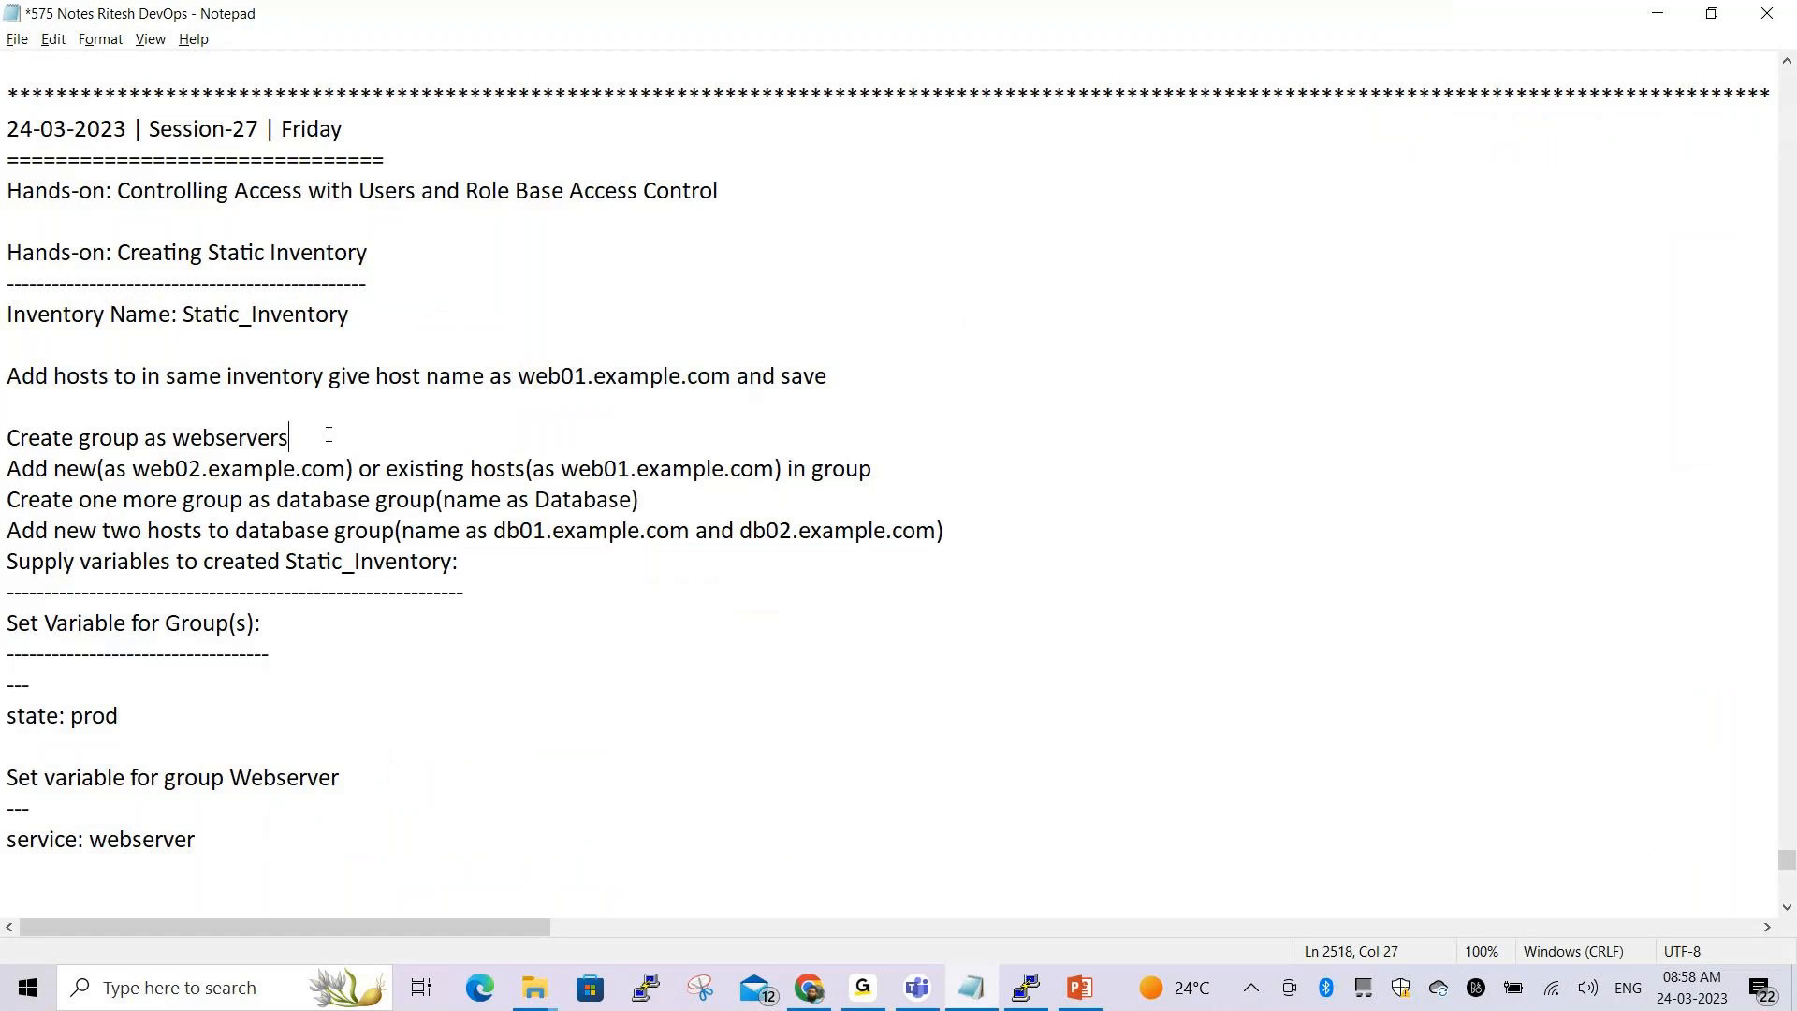
key(Return)
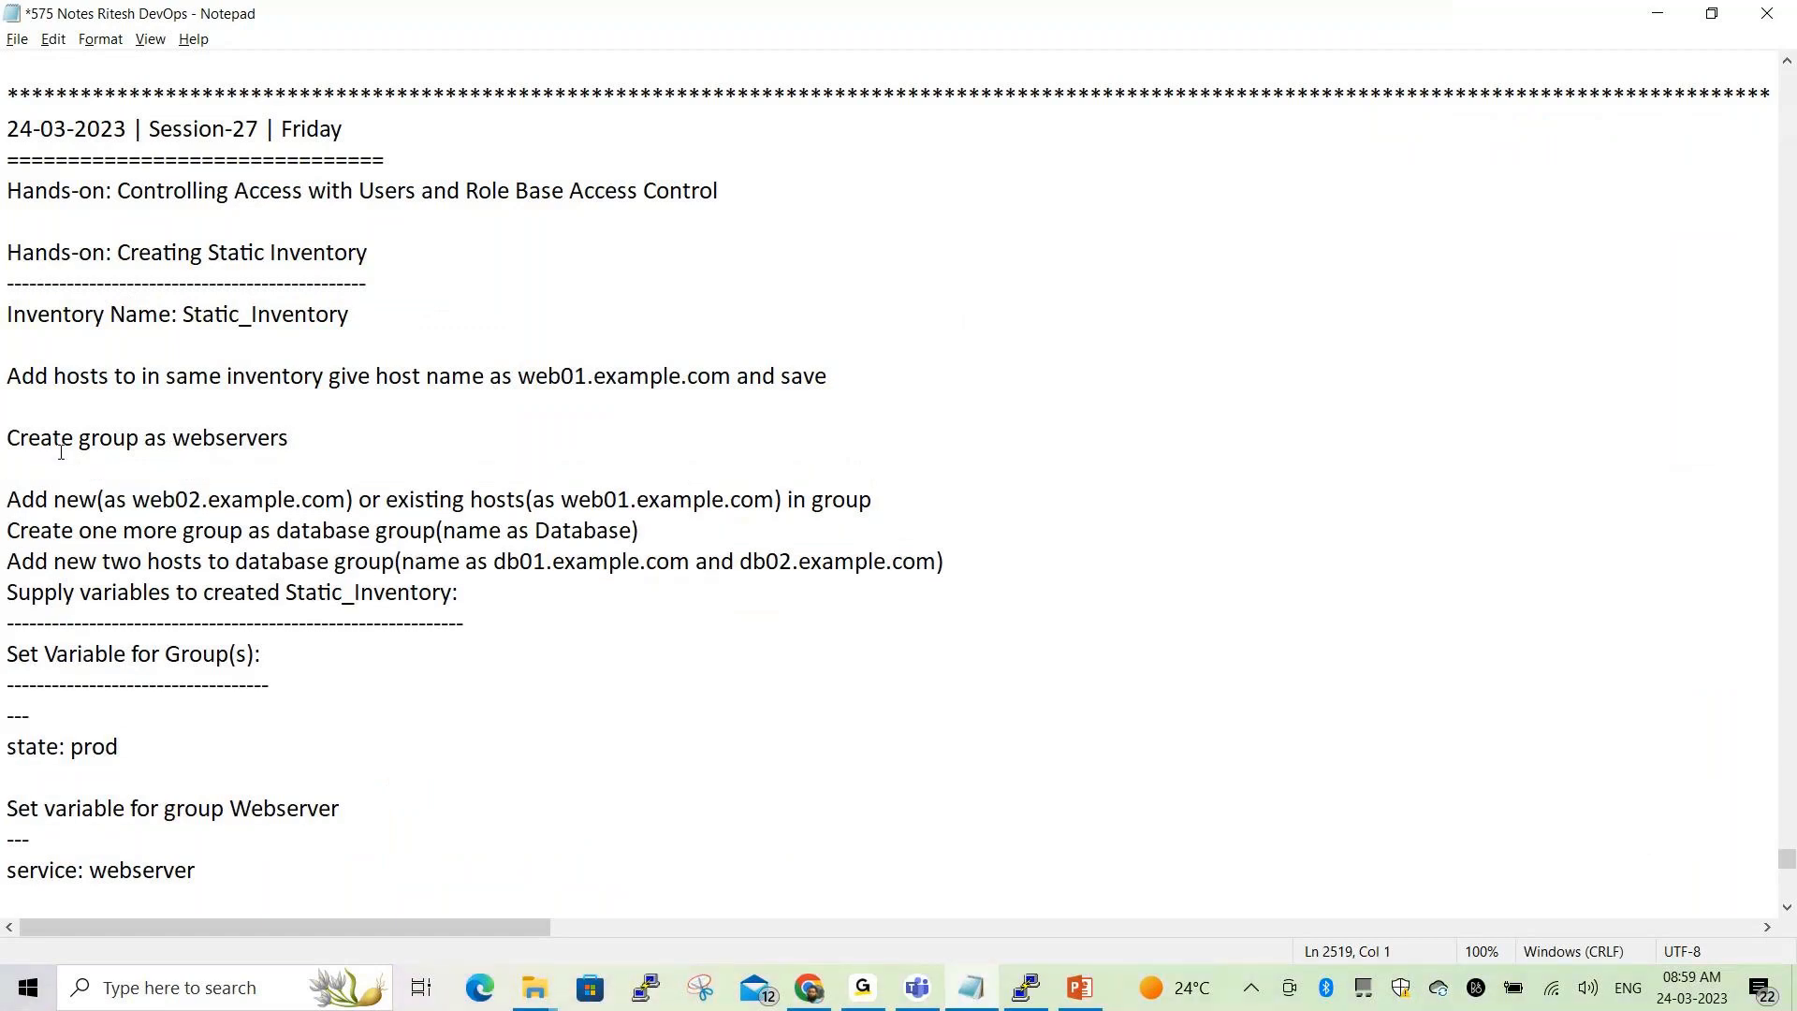
drag(7, 438, 340, 441)
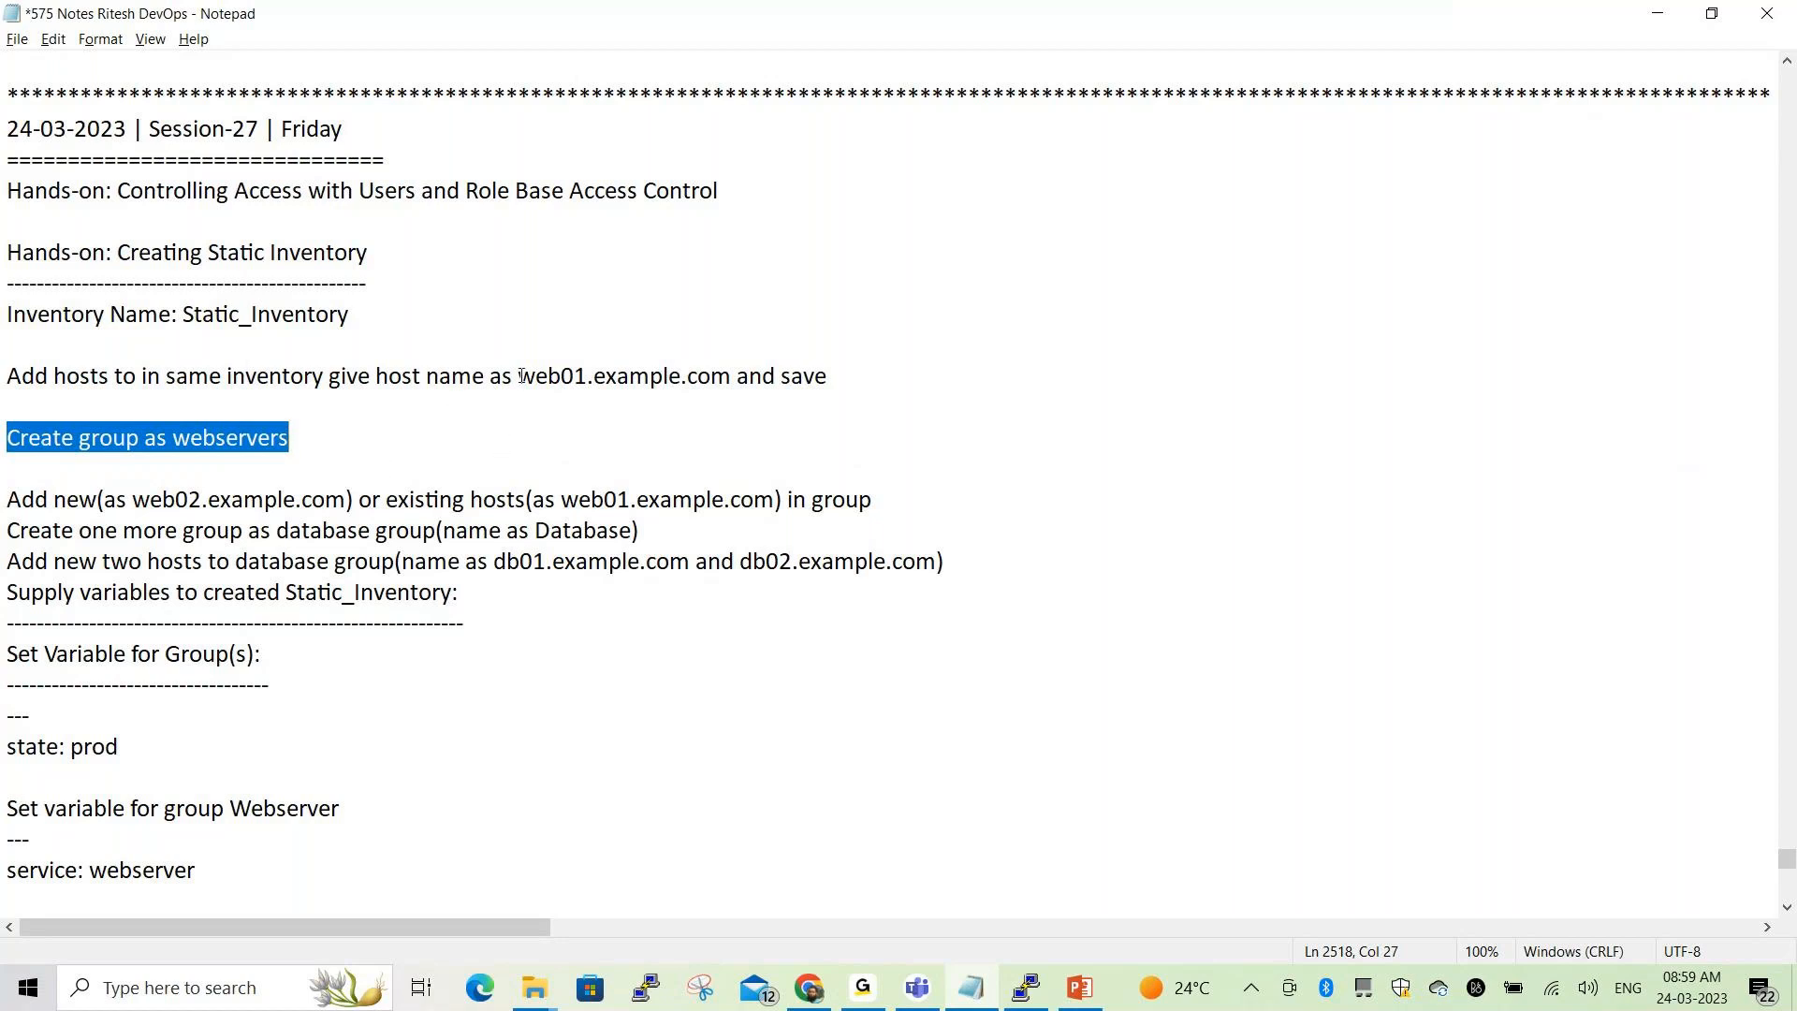
drag(519, 376, 738, 376)
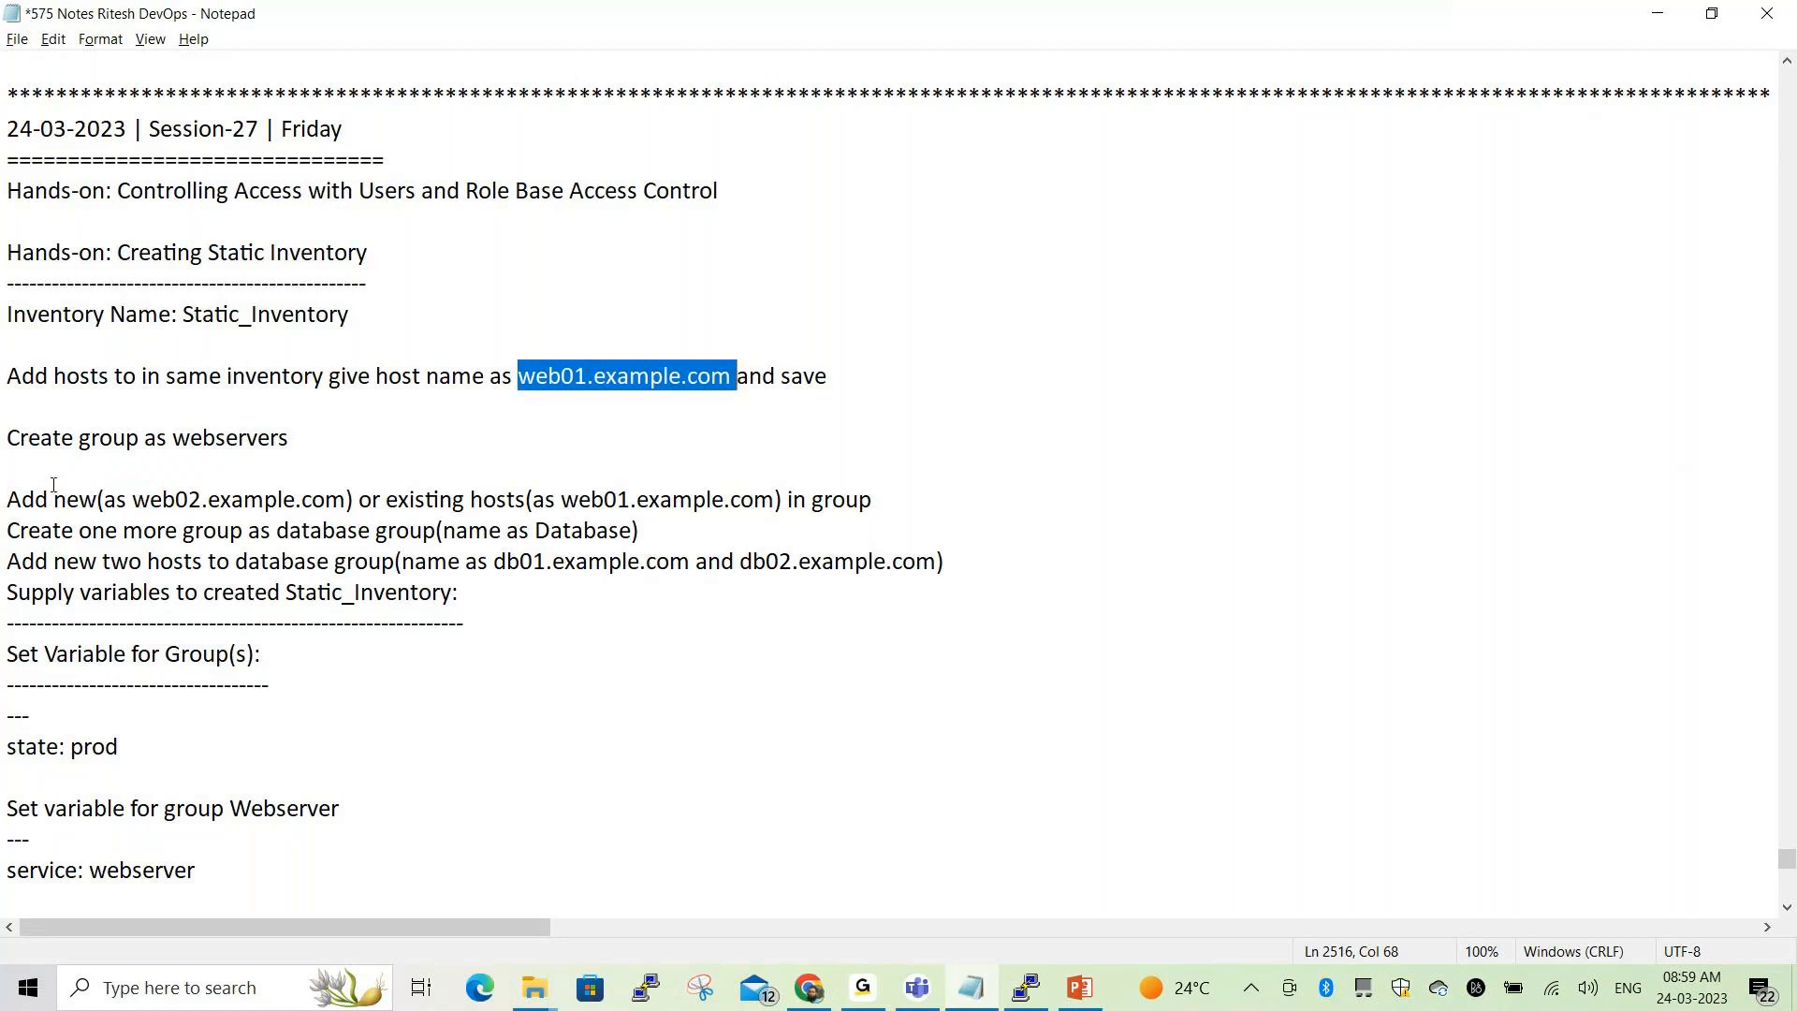
Add a blank line after the add-hosts-to-group step, save the notes, and return to Tower
click(912, 499)
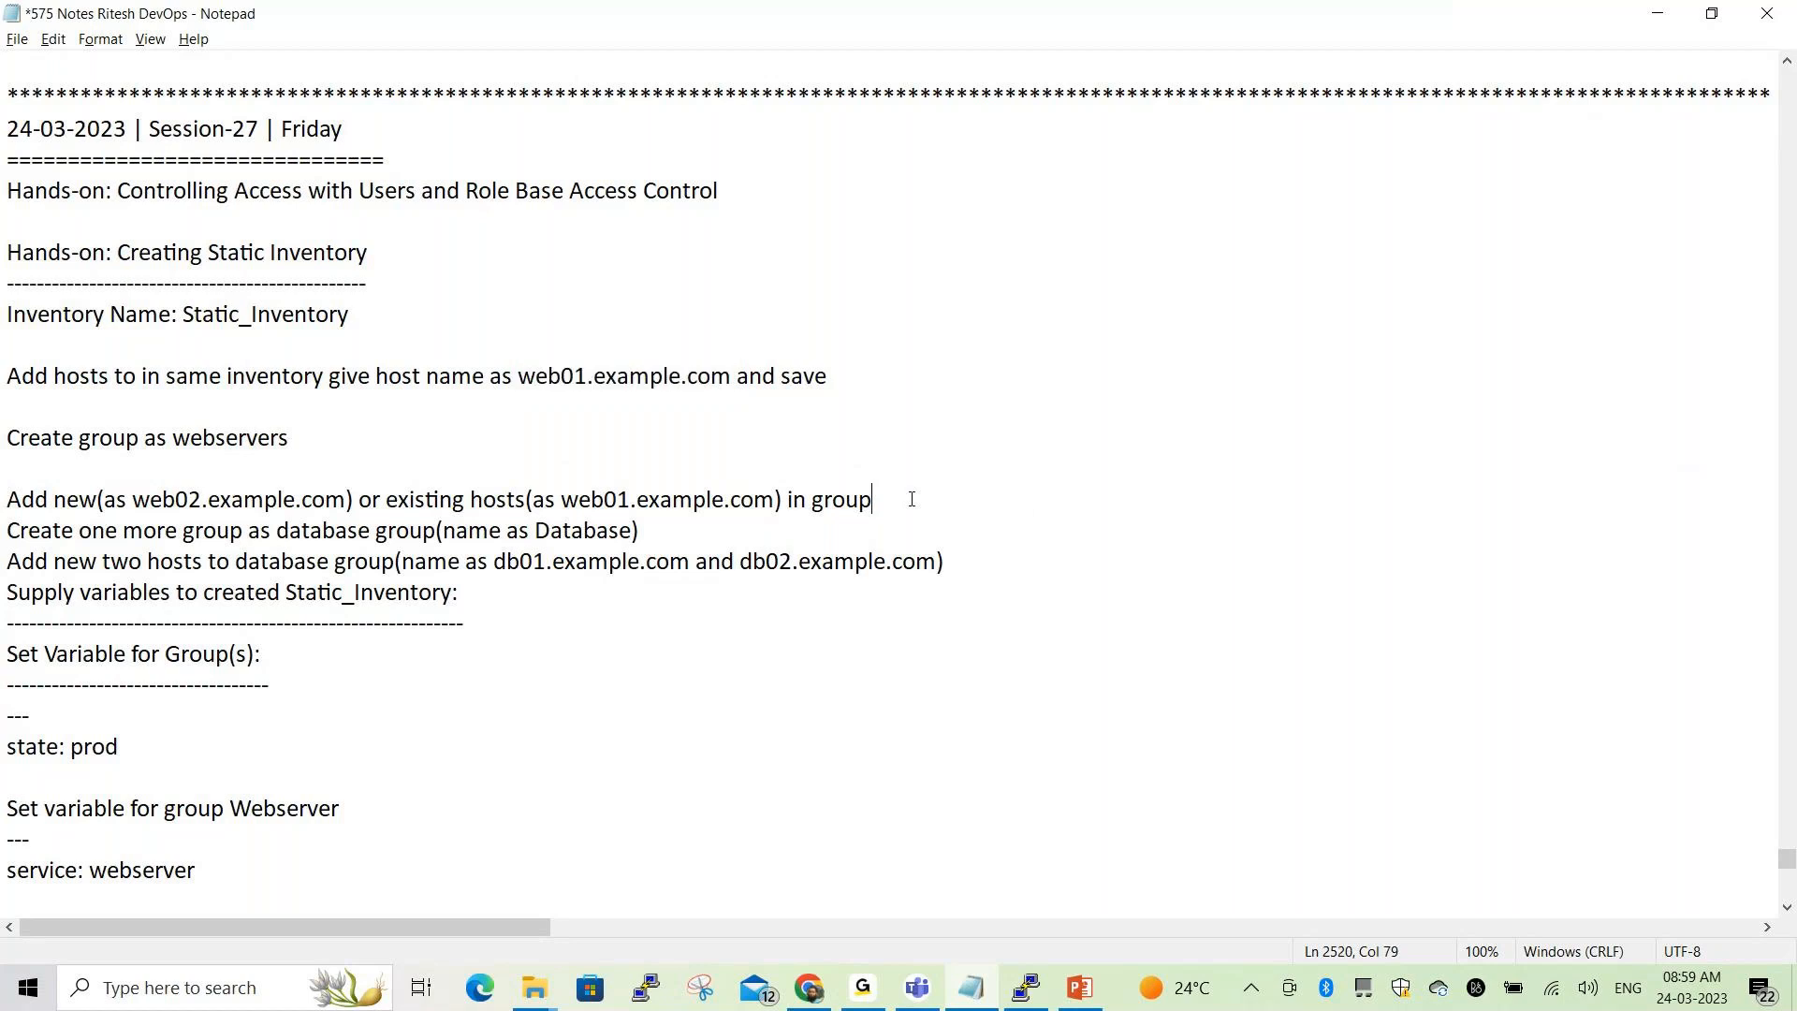
key(Return)
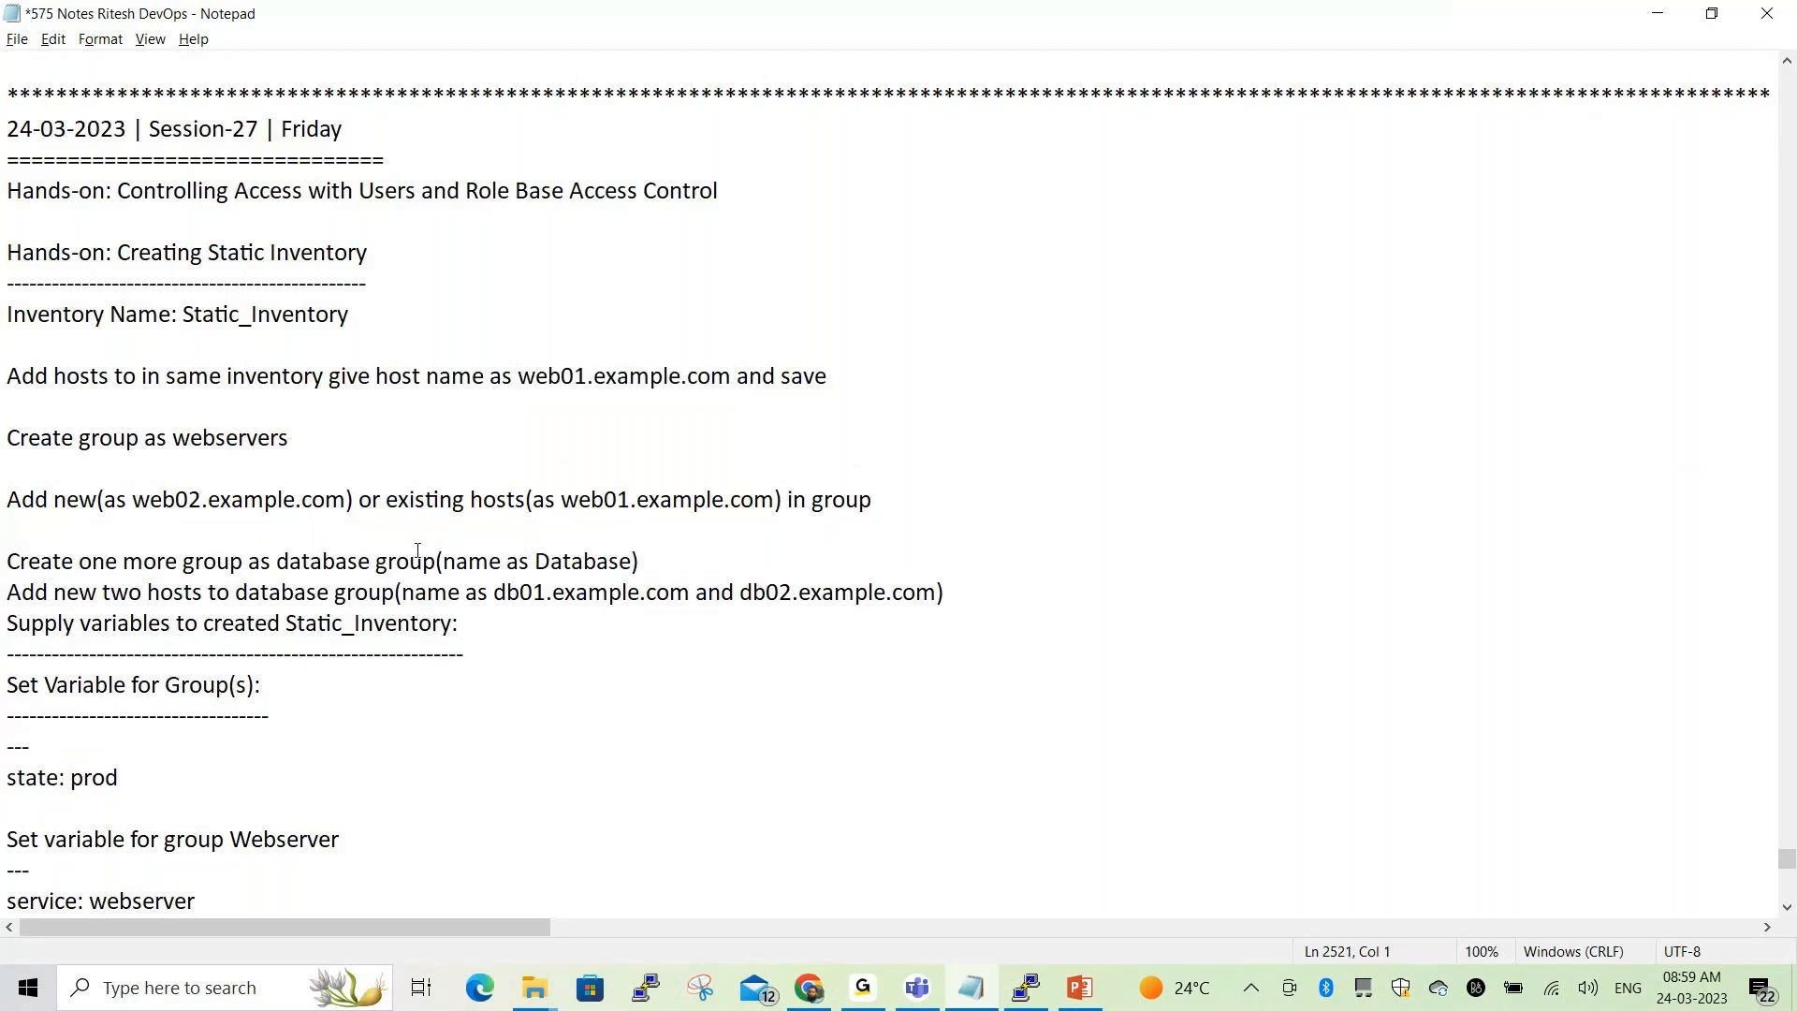
drag(3, 437, 305, 437)
click(344, 440)
key(ctrl+s)
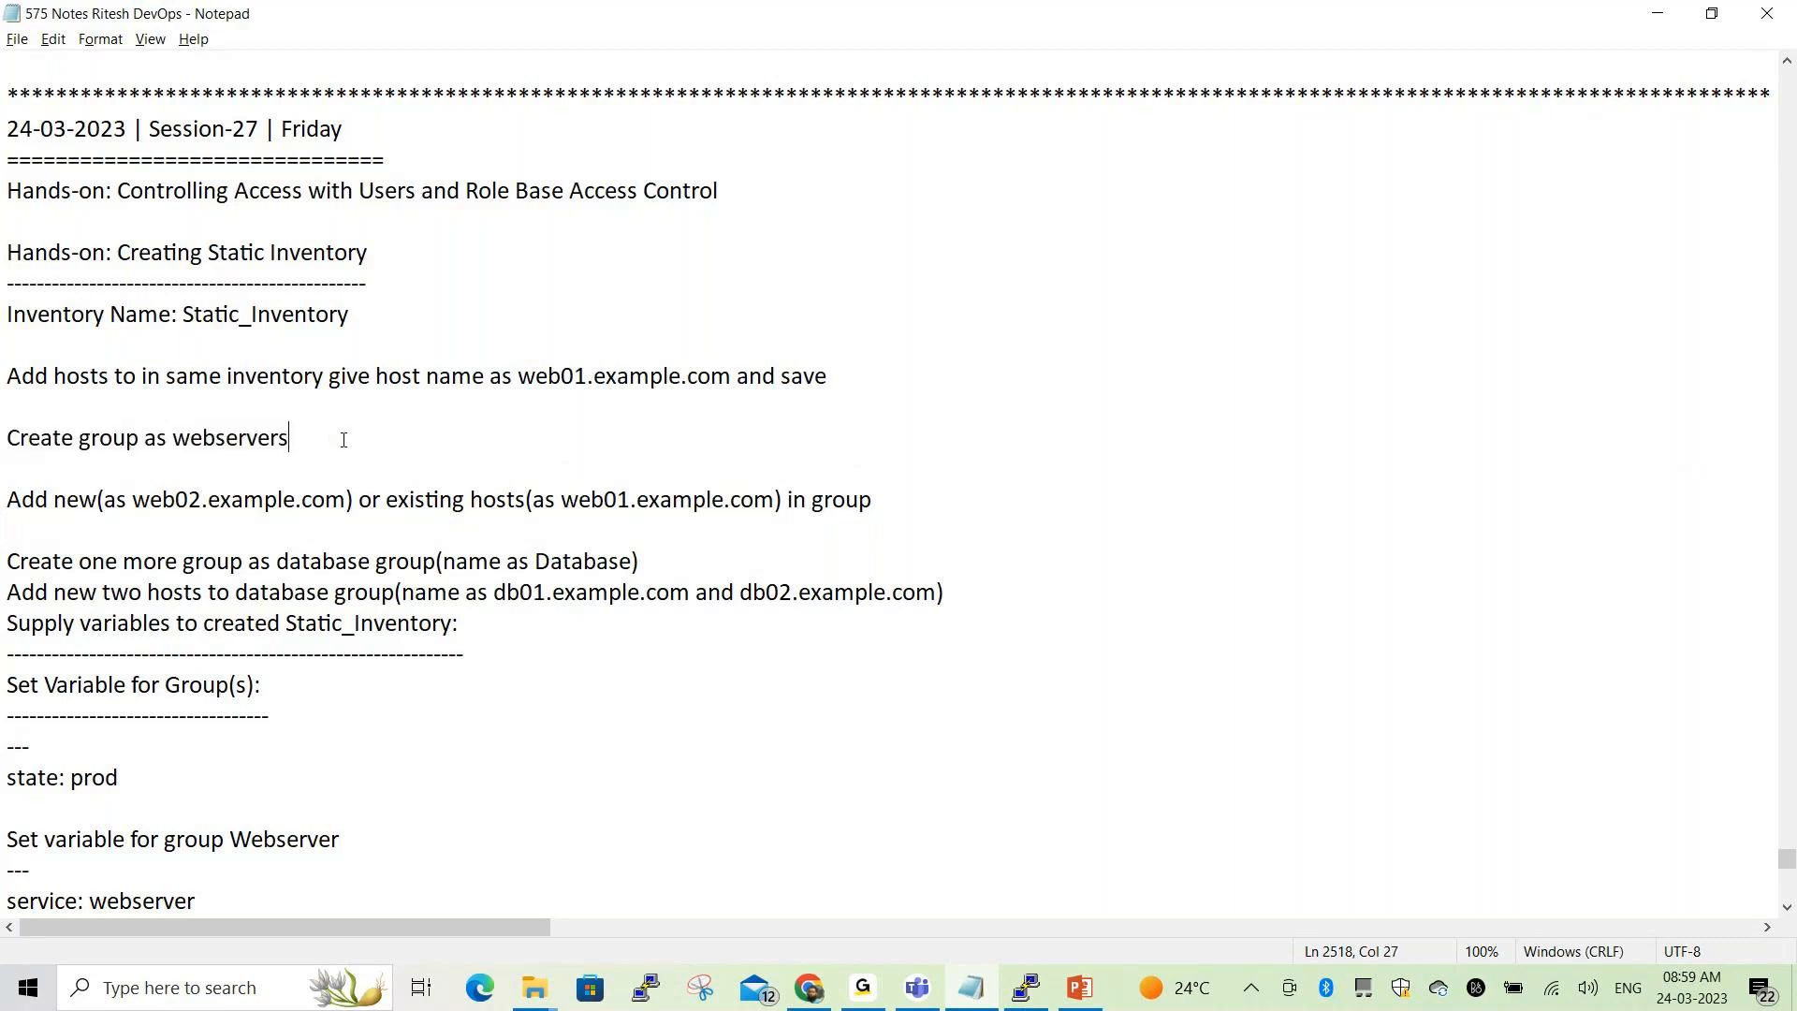
key(alt+Tab)
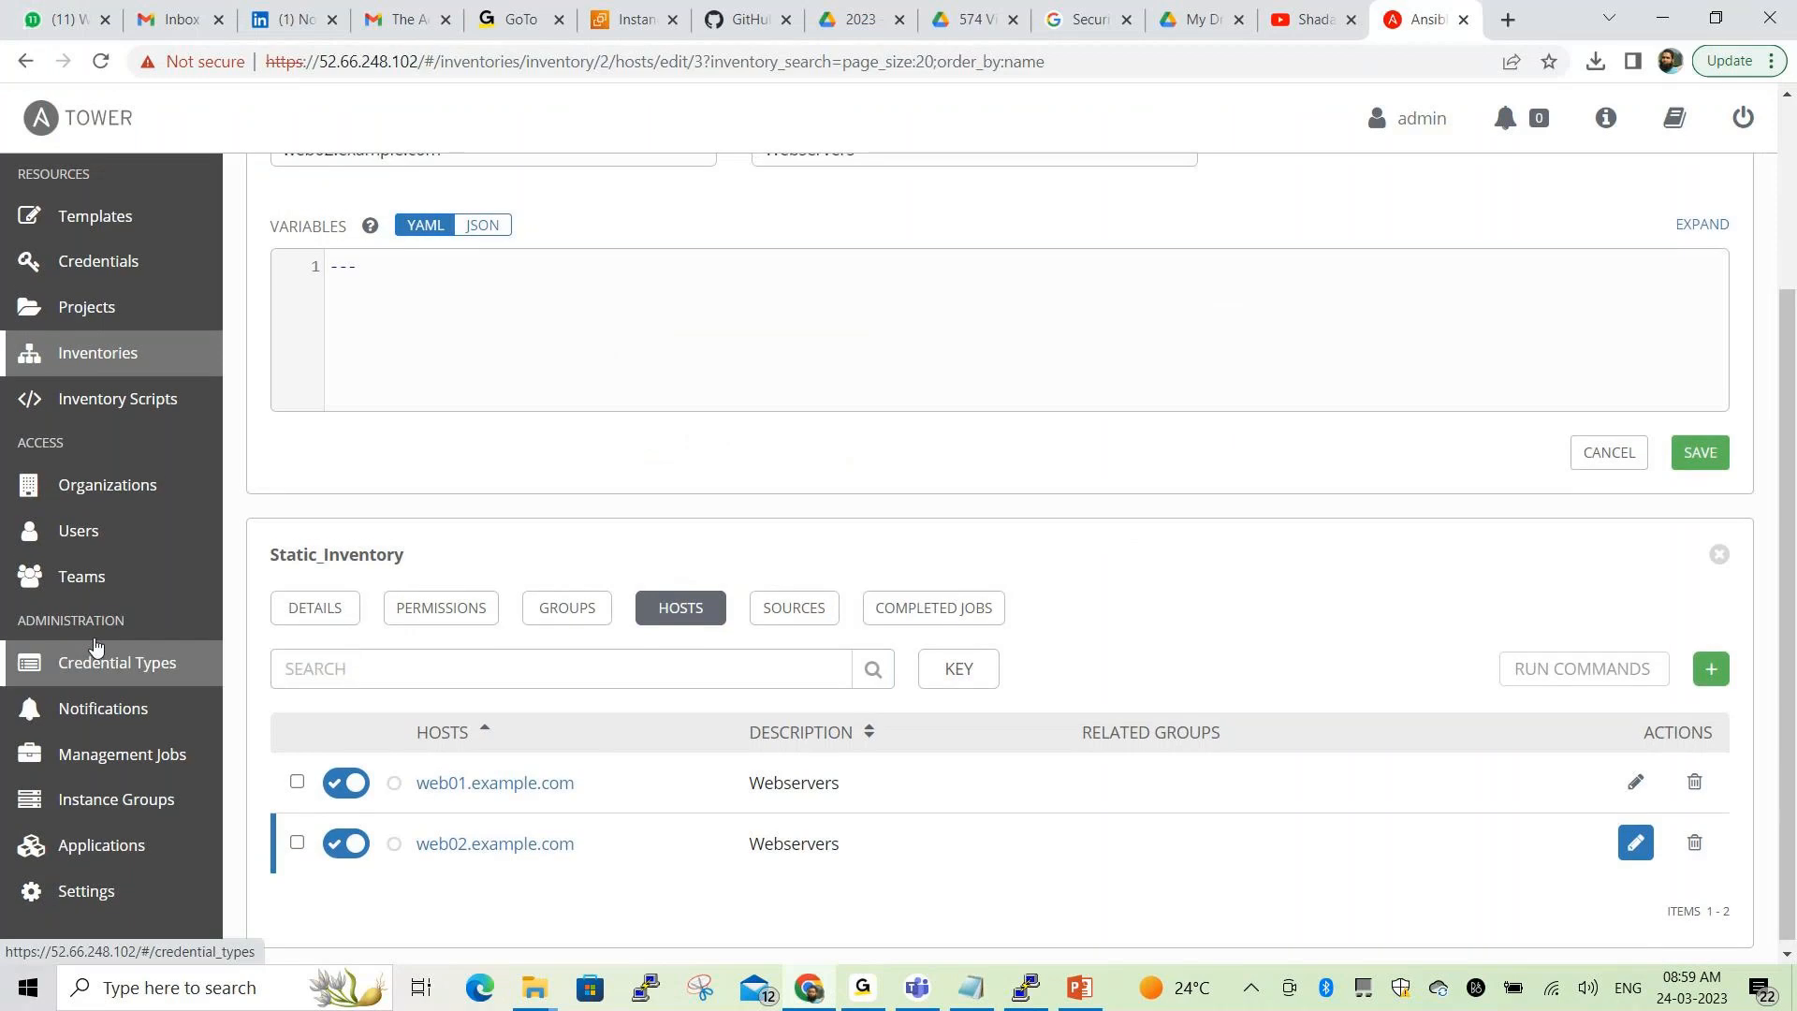
Show the Groups tab of host web02.example.com, which has no groups yet
scroll(97, 644, up, 3)
scroll(103, 642, up, 1)
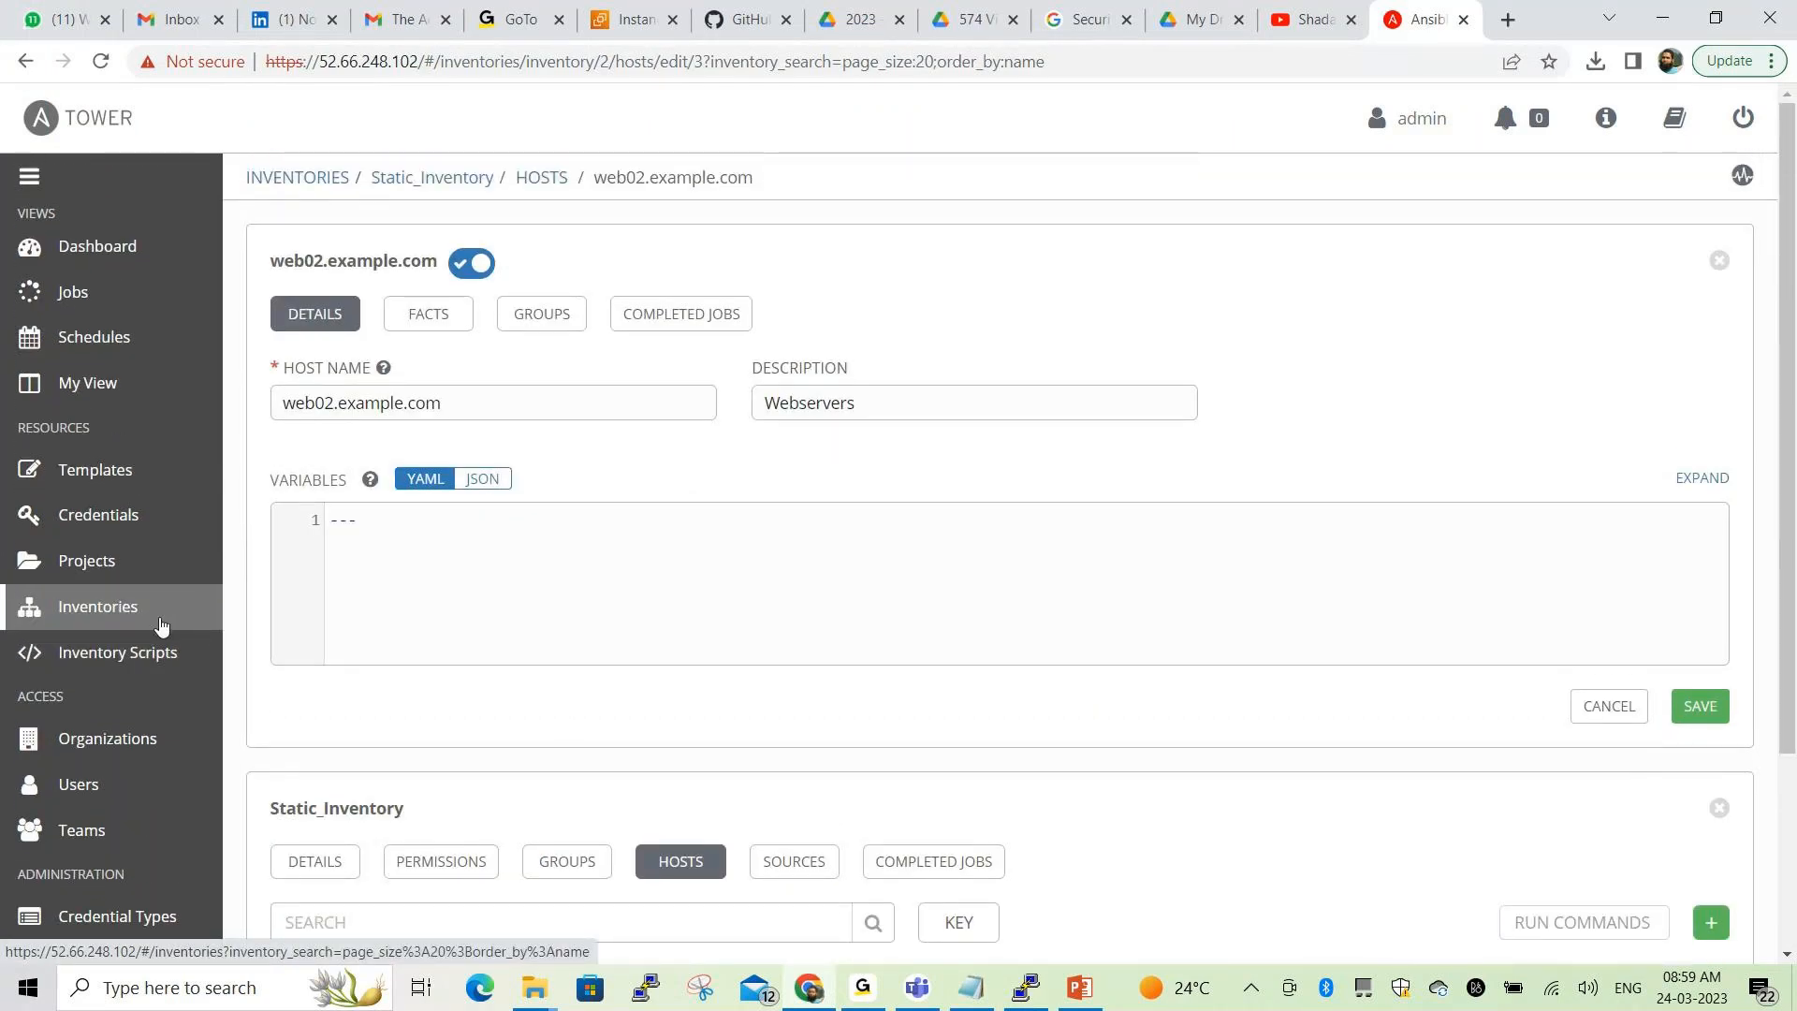
scroll(160, 626, down, 3)
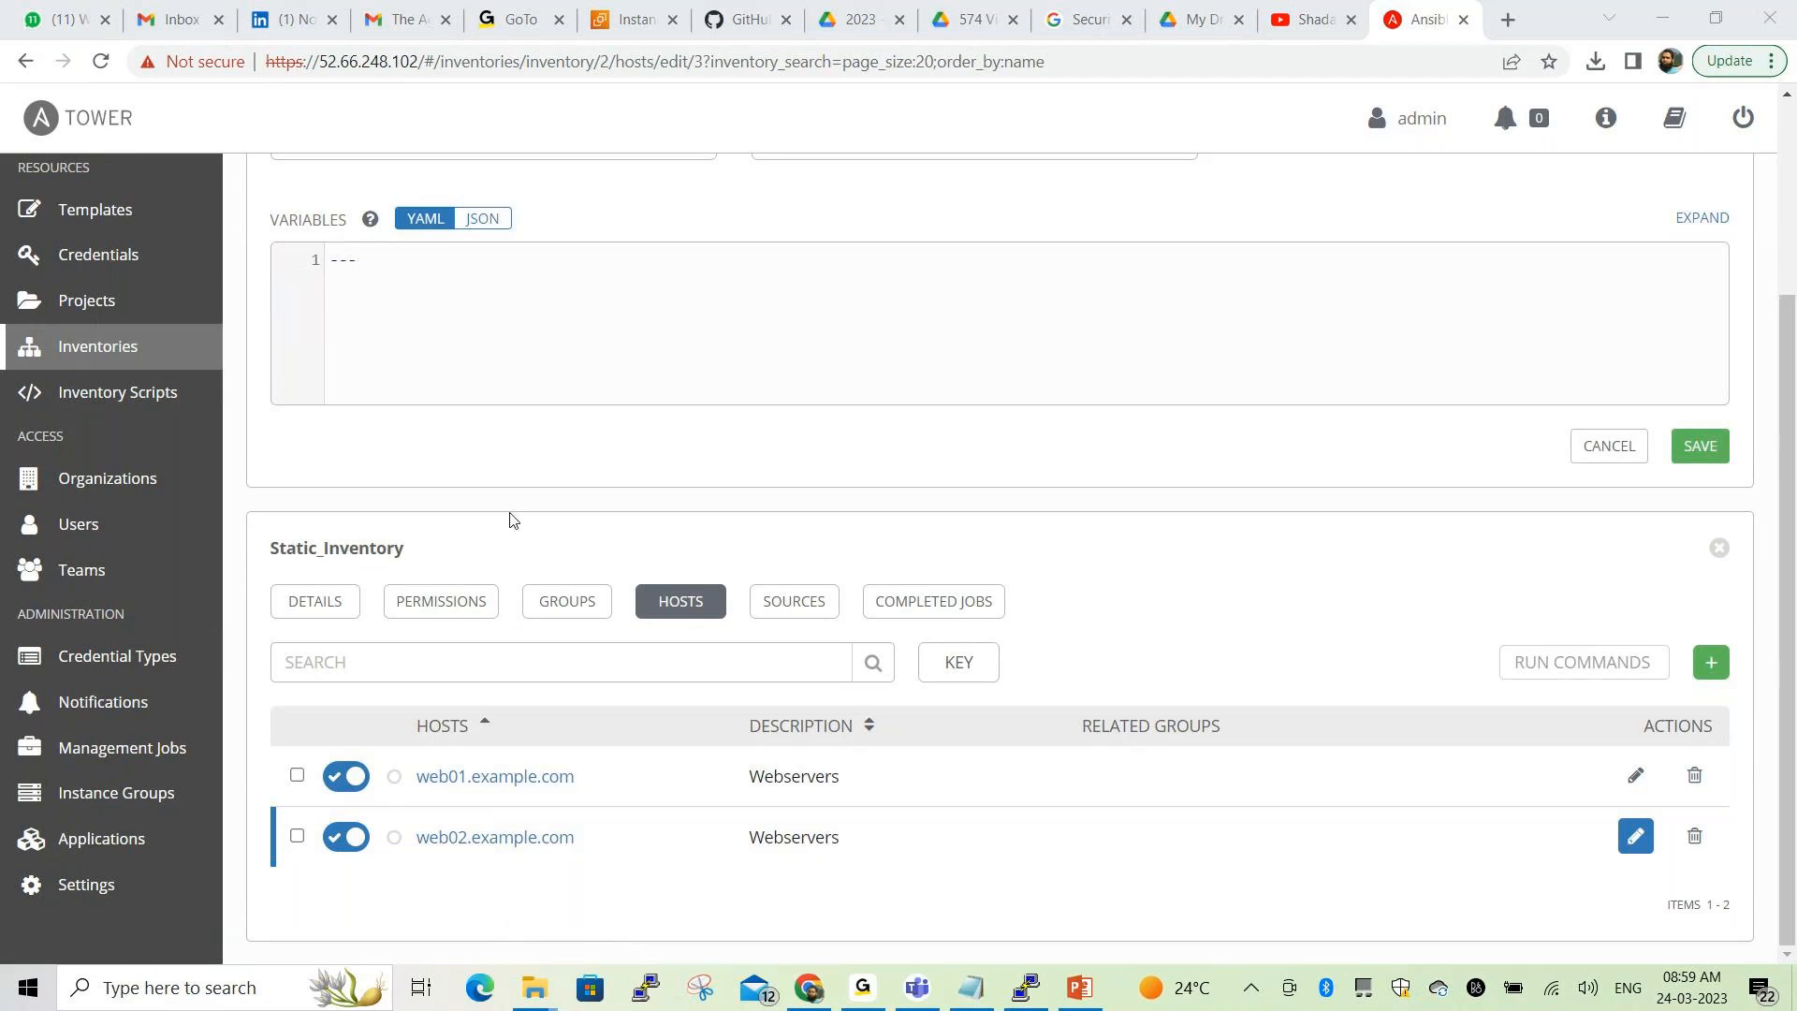
scroll(489, 435, up, 2)
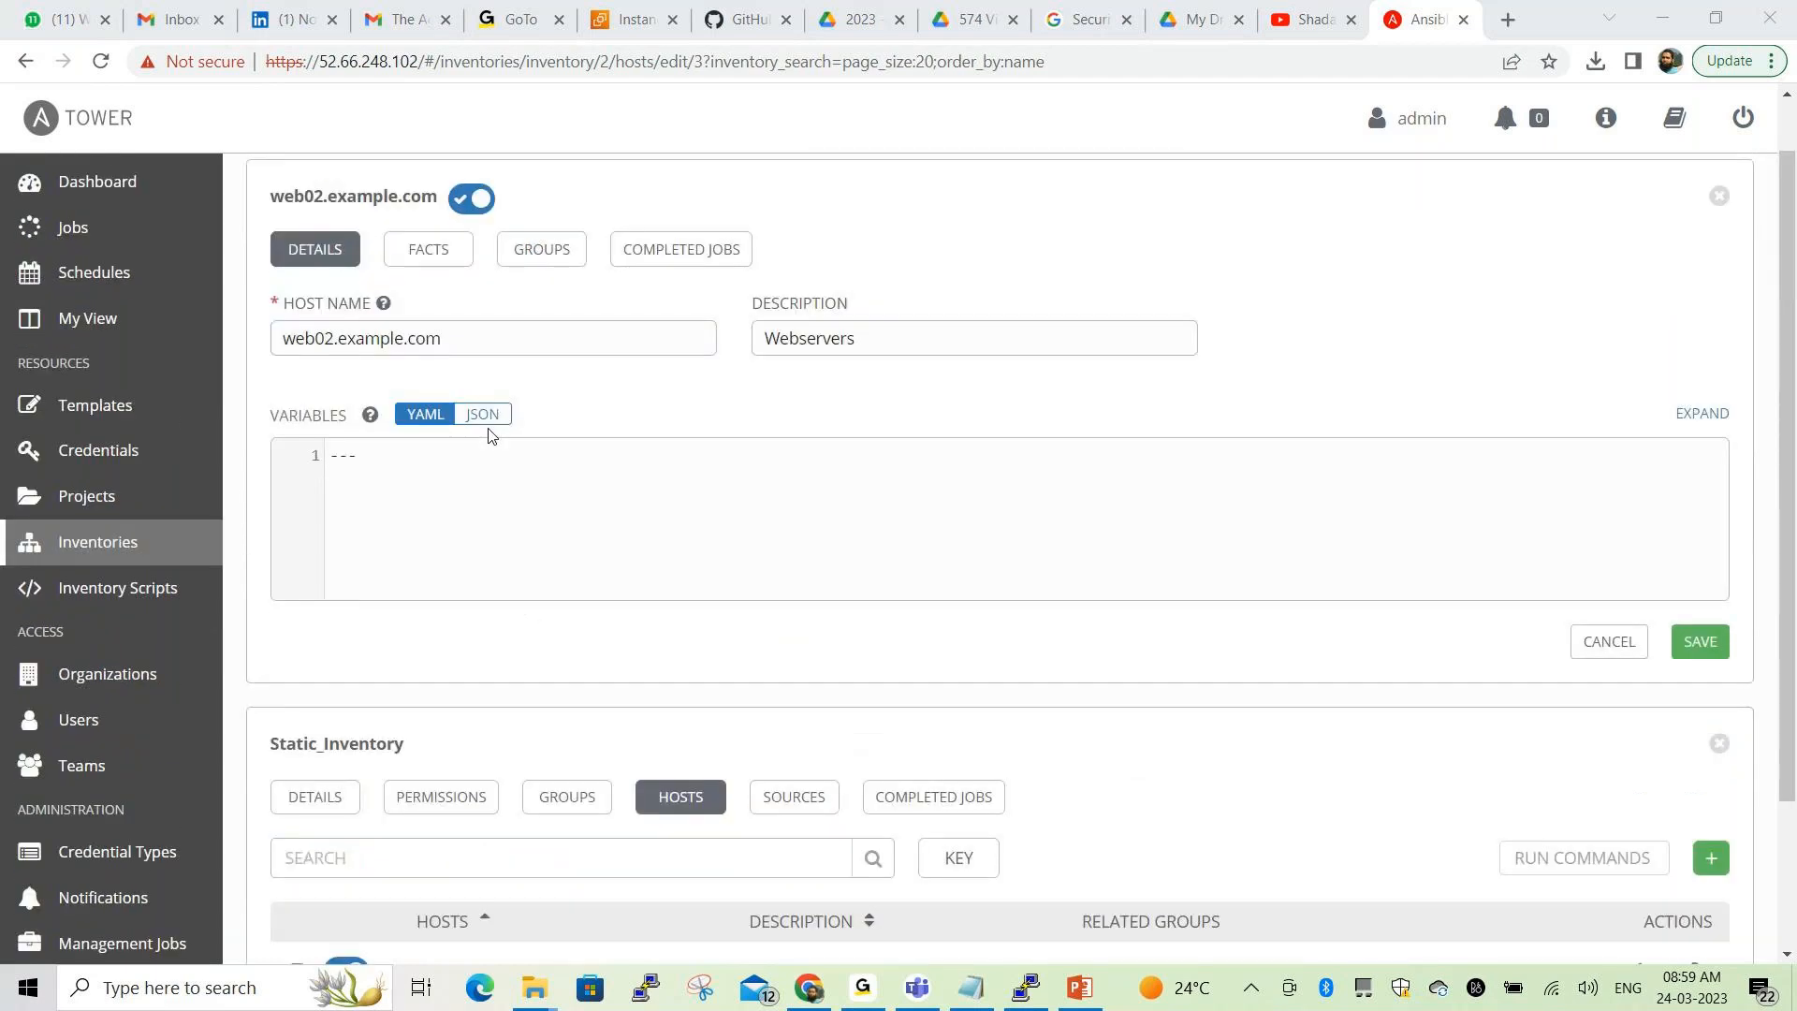
scroll(488, 435, up, 1)
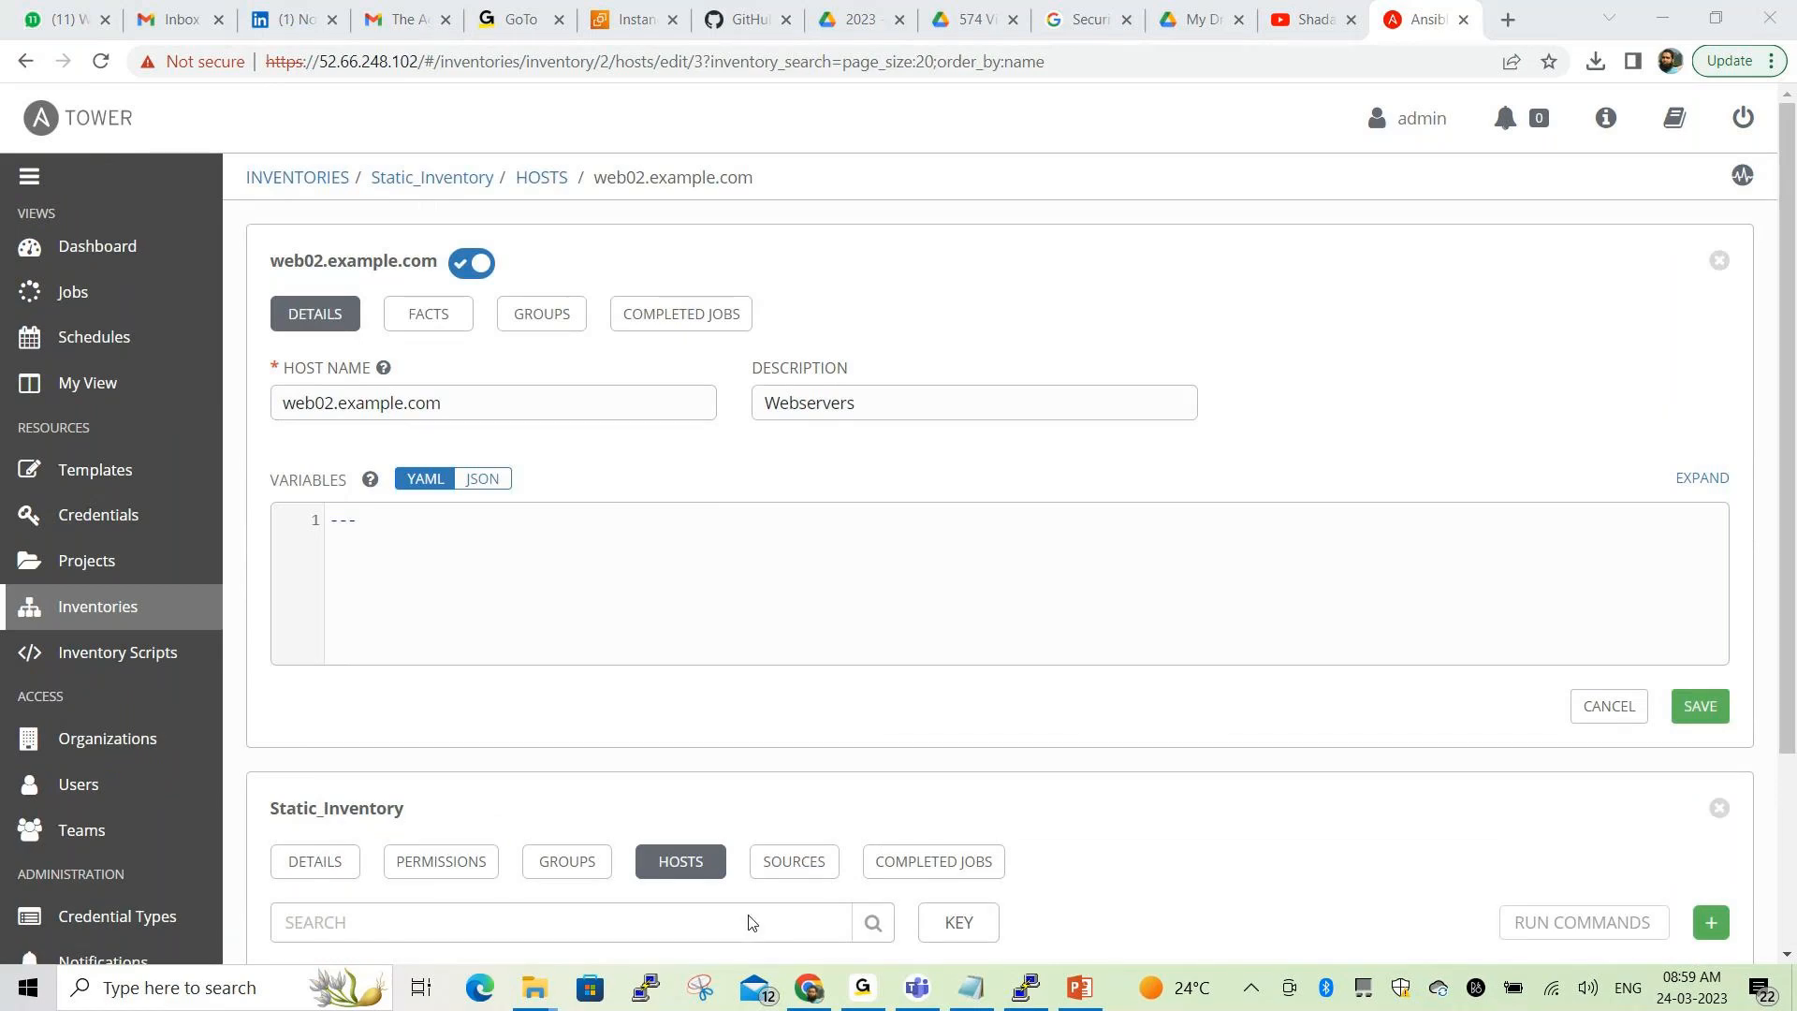
mouse_move(499, 289)
mouse_down()
mouse_move(502, 334)
mouse_move(597, 282)
mouse_move(515, 284)
mouse_up()
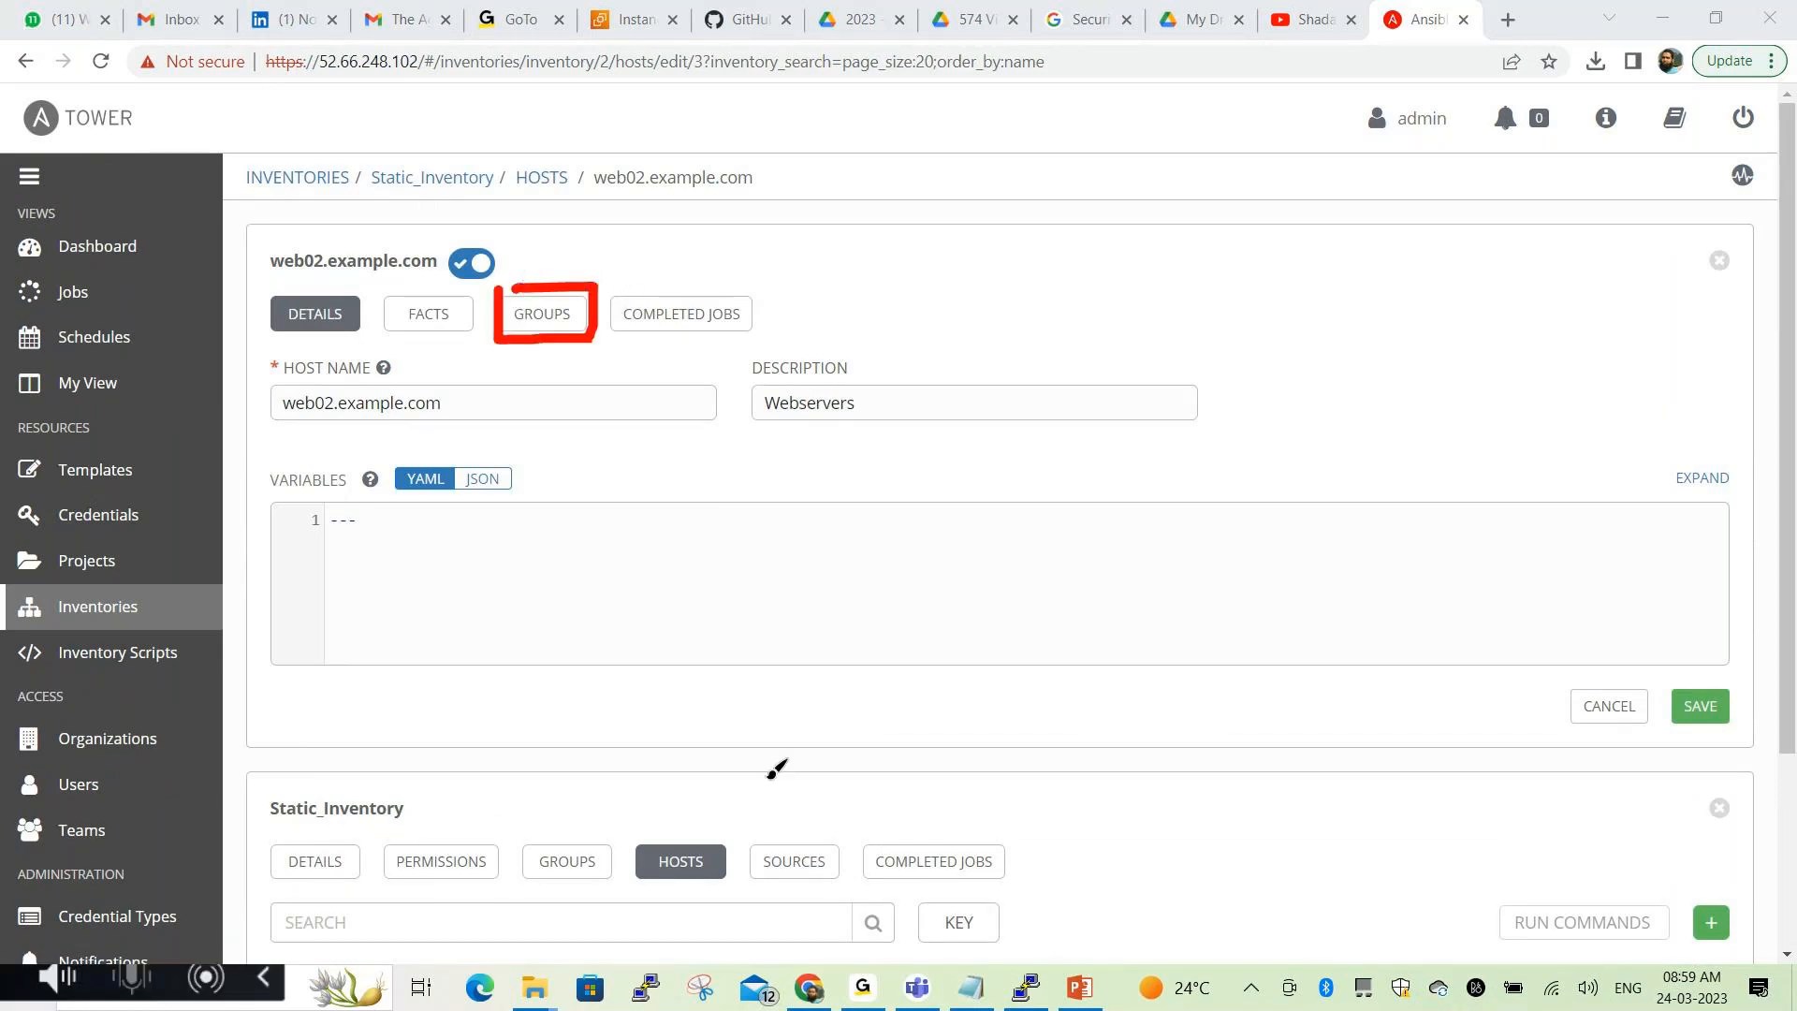
click(760, 927)
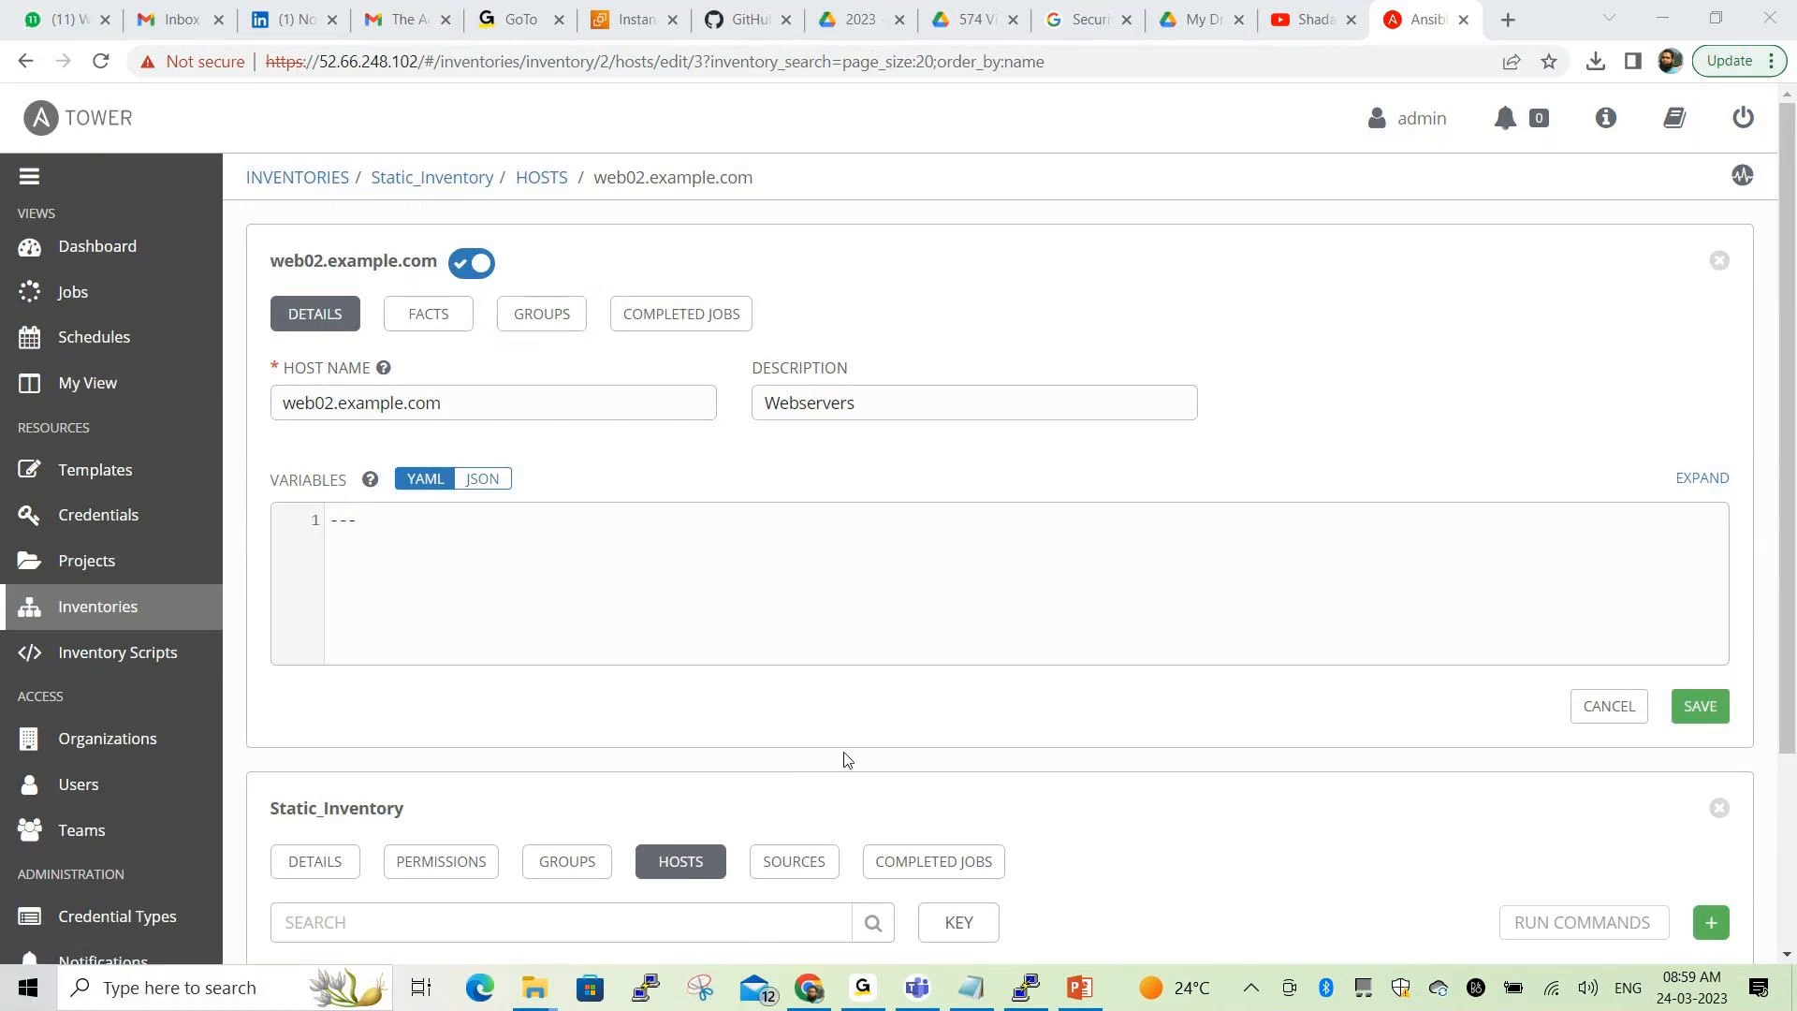
click(550, 313)
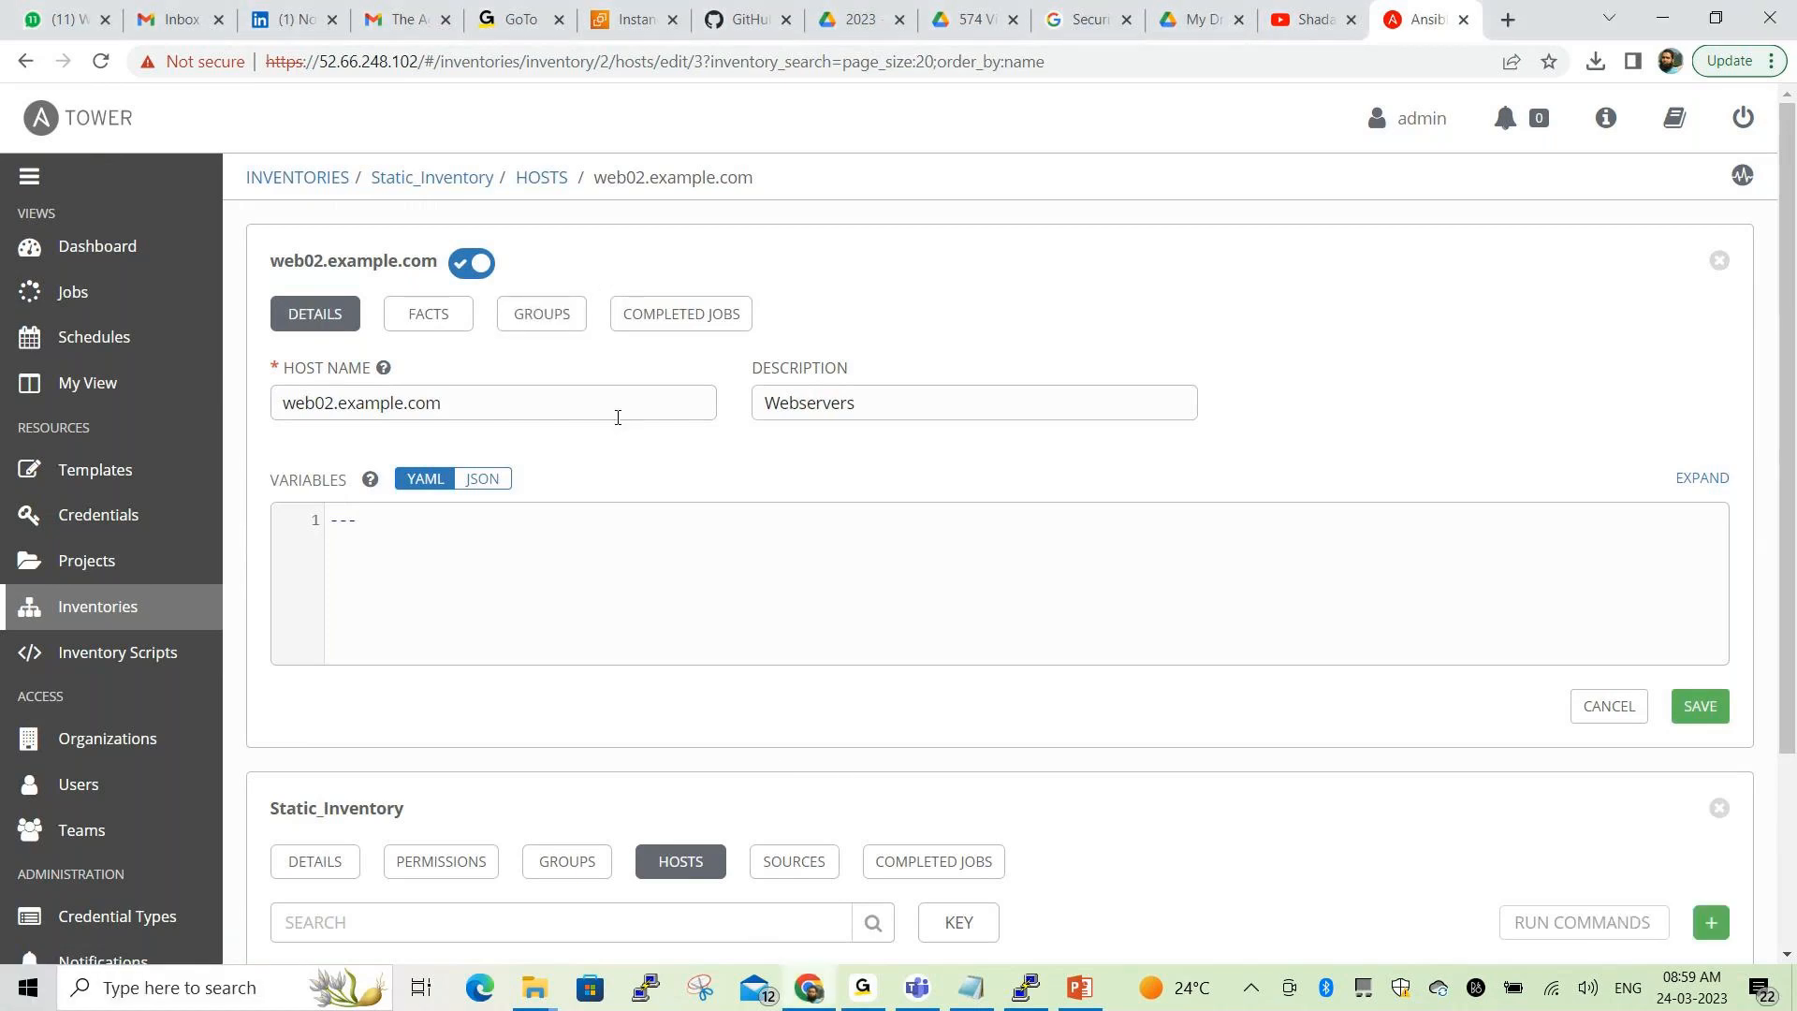
click(760, 946)
Find no groups available to add to web02.example.com, then return to Static_Inventory's details
click(784, 787)
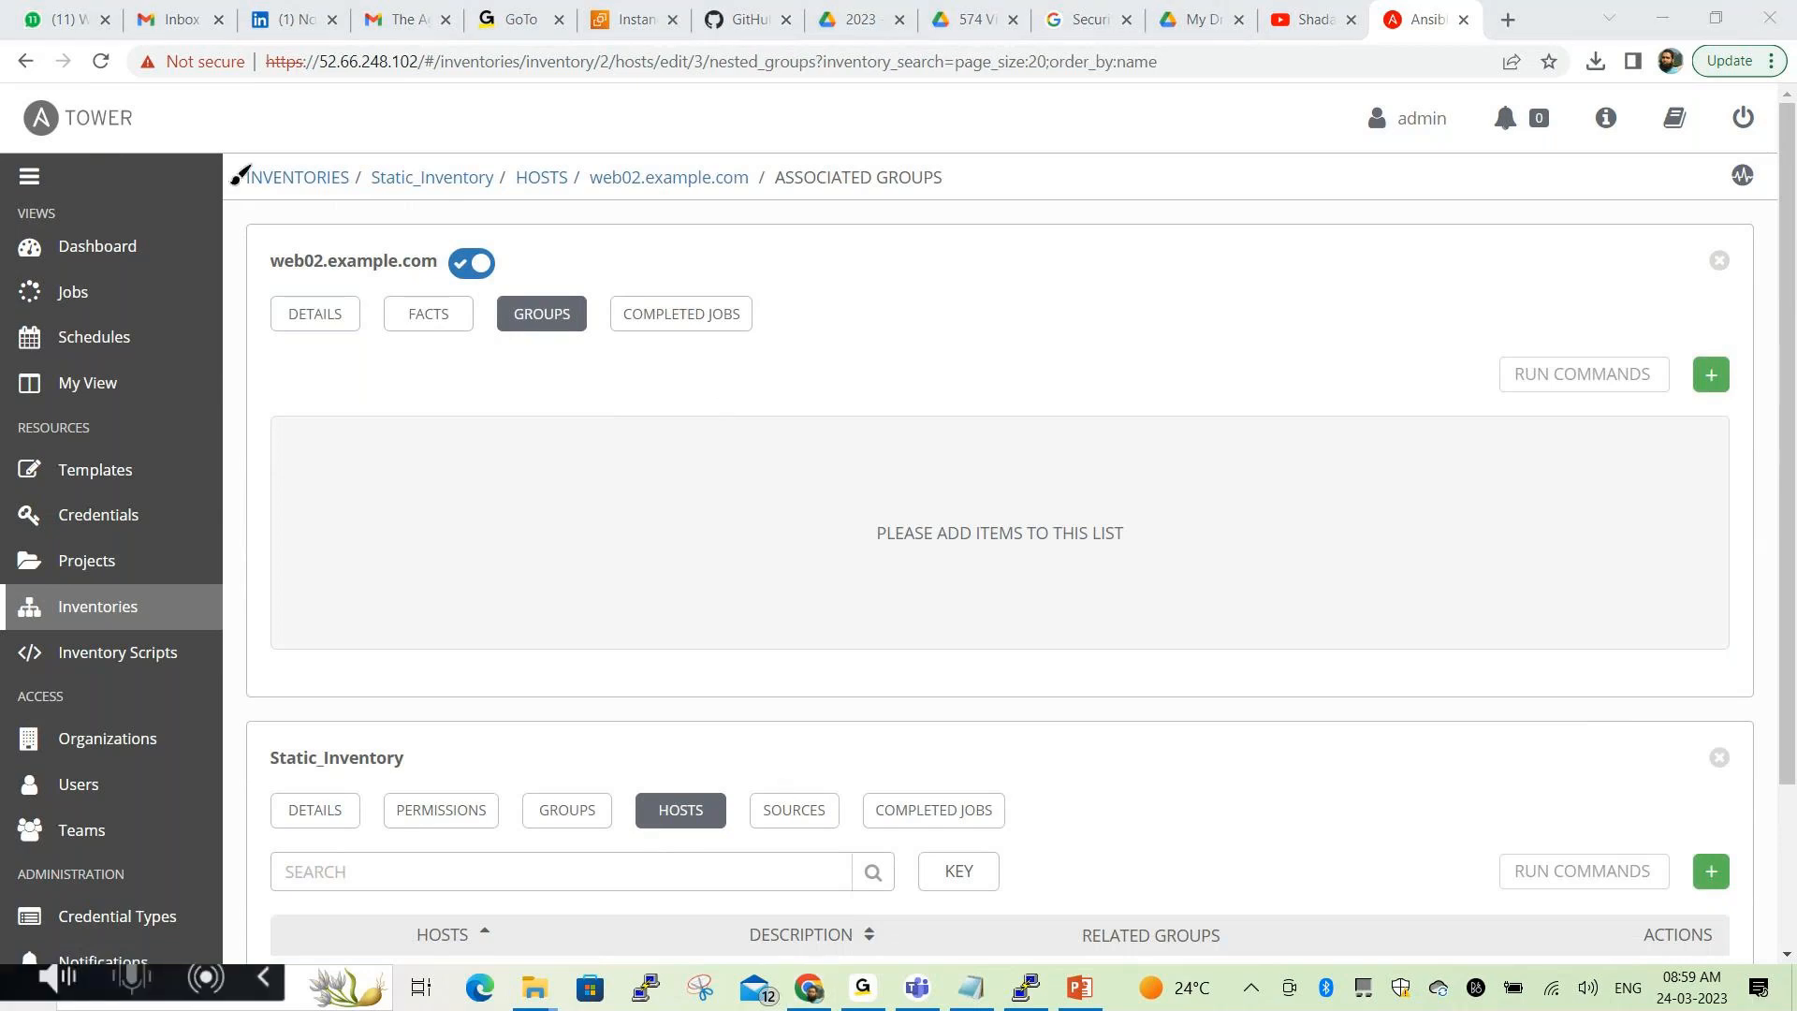
mouse_move(236, 152)
mouse_down()
mouse_move(238, 202)
mouse_move(353, 208)
mouse_move(880, 211)
mouse_move(969, 157)
mouse_move(852, 131)
mouse_move(245, 142)
mouse_up()
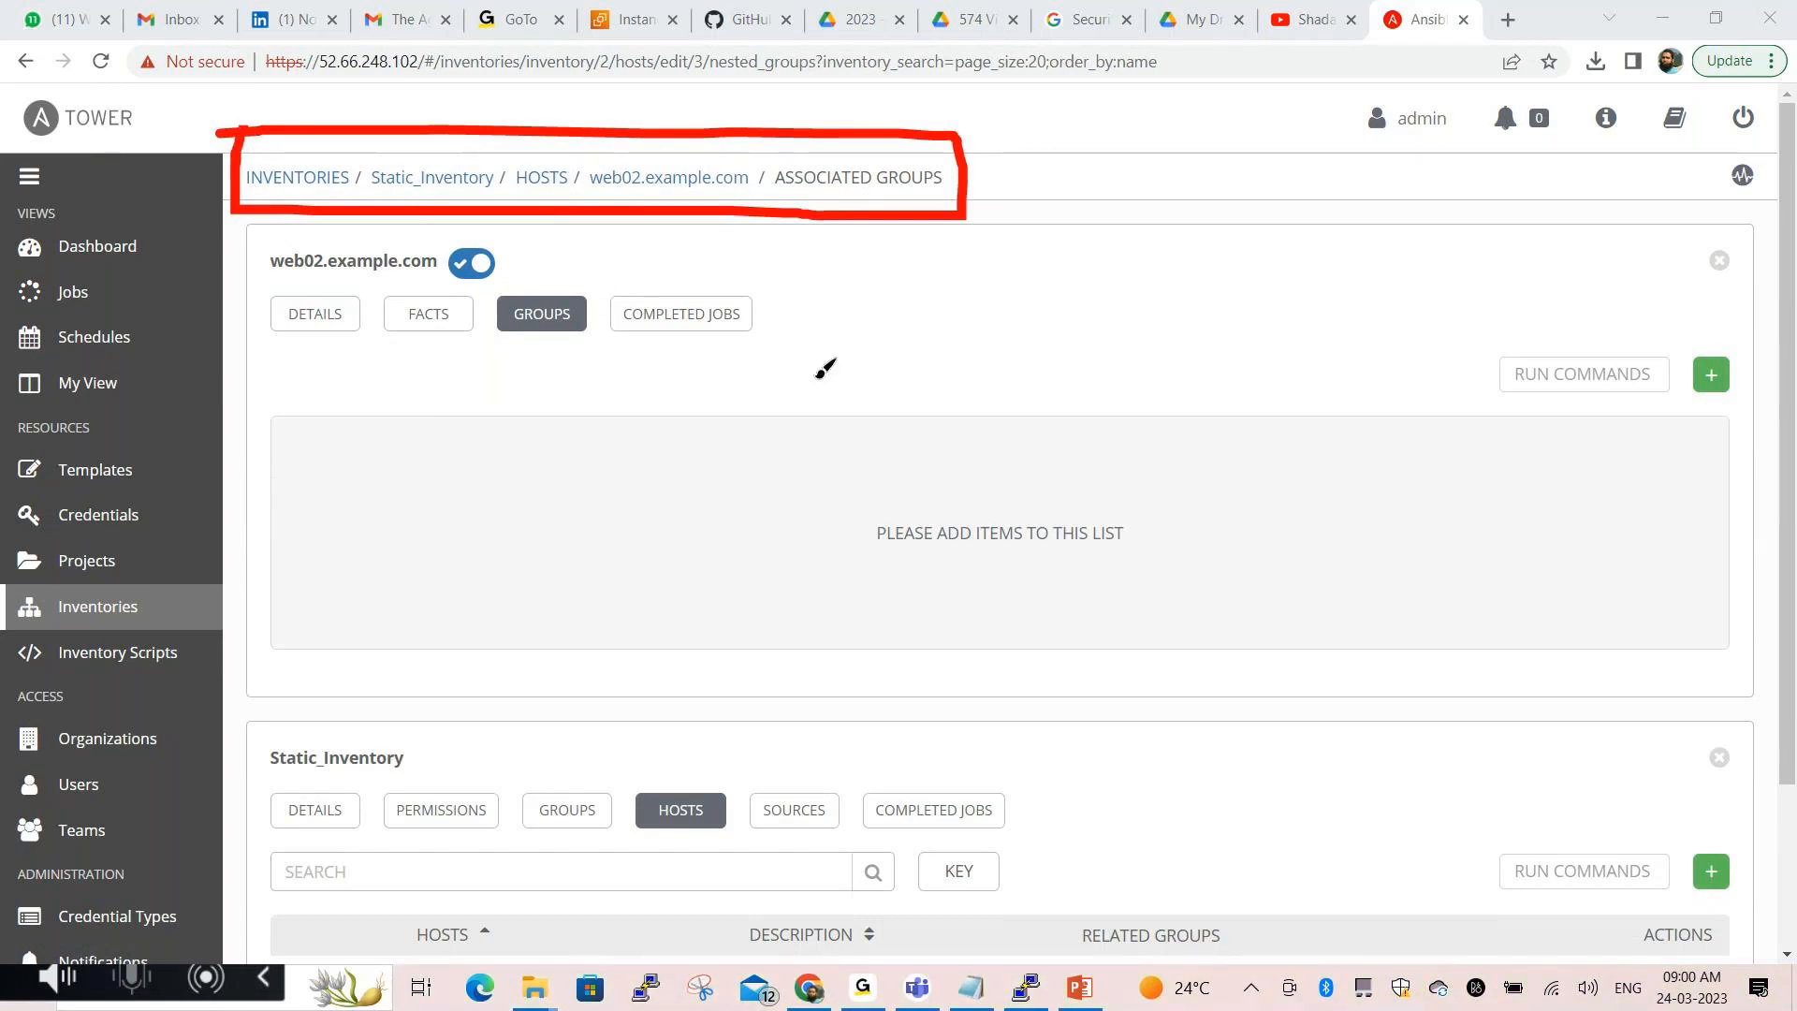
mouse_move(561, 276)
mouse_down()
mouse_move(541, 348)
mouse_move(560, 272)
mouse_up()
key(Escape)
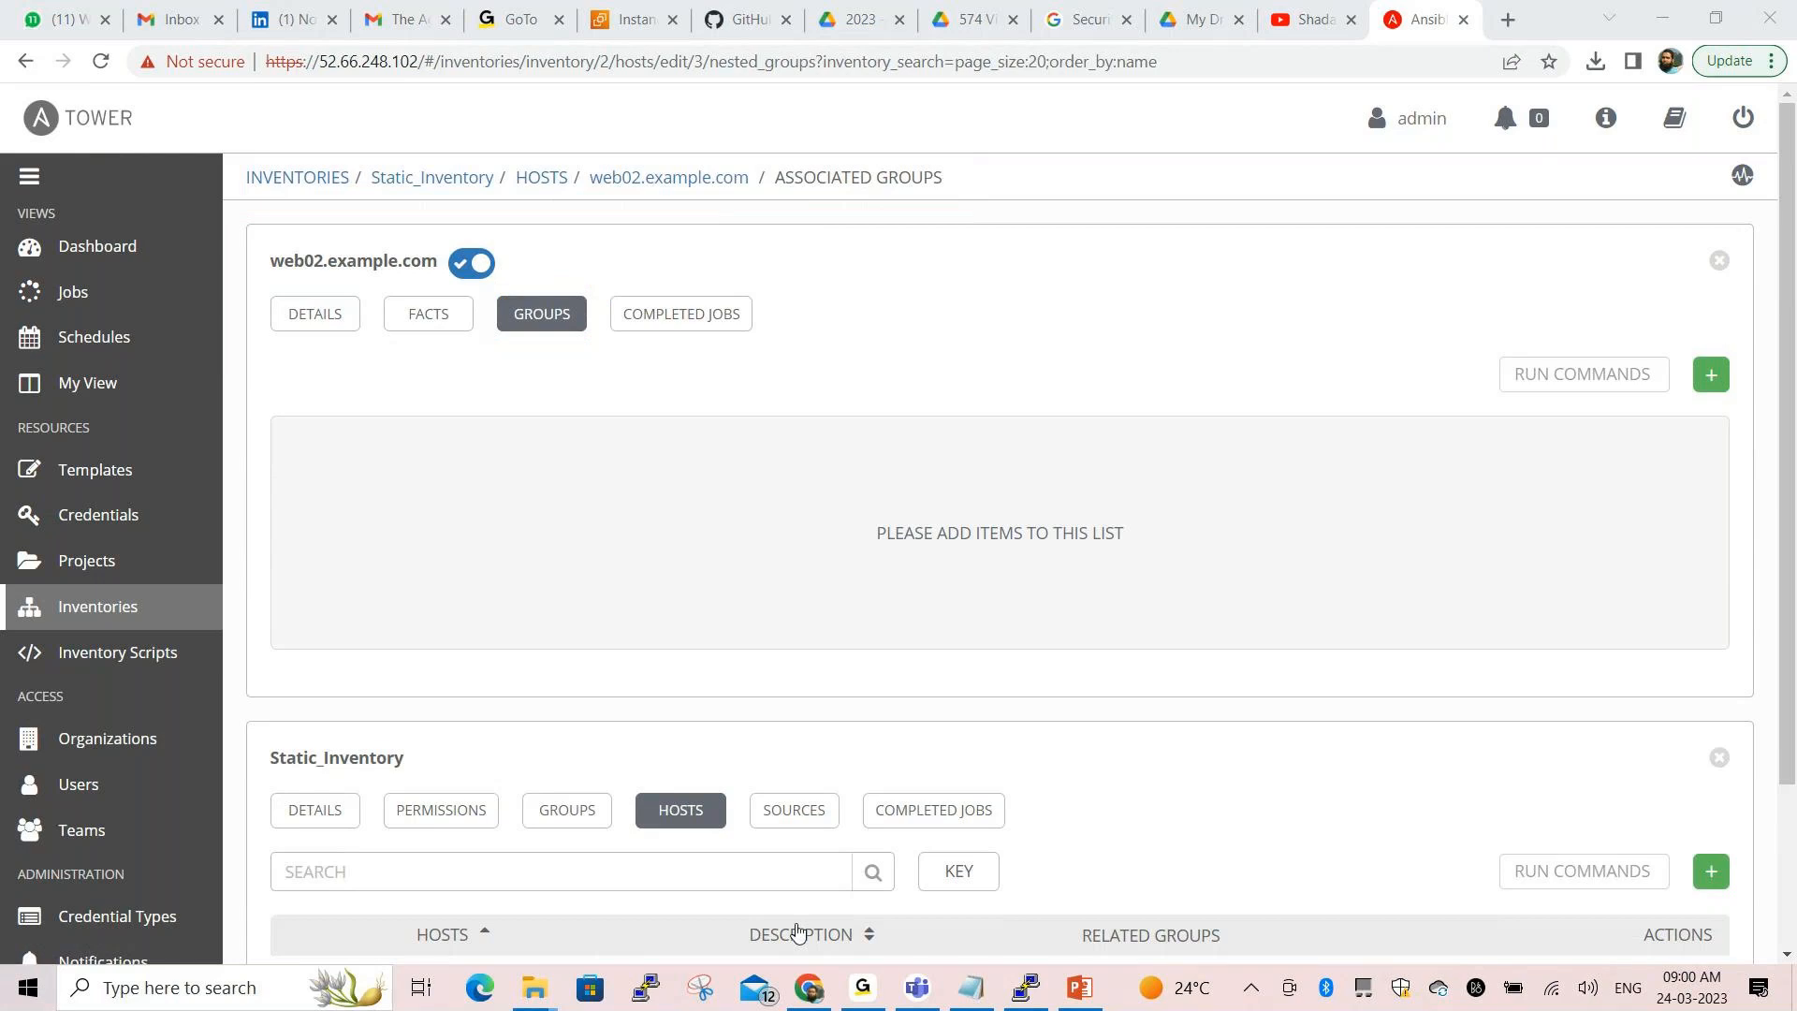
click(1712, 374)
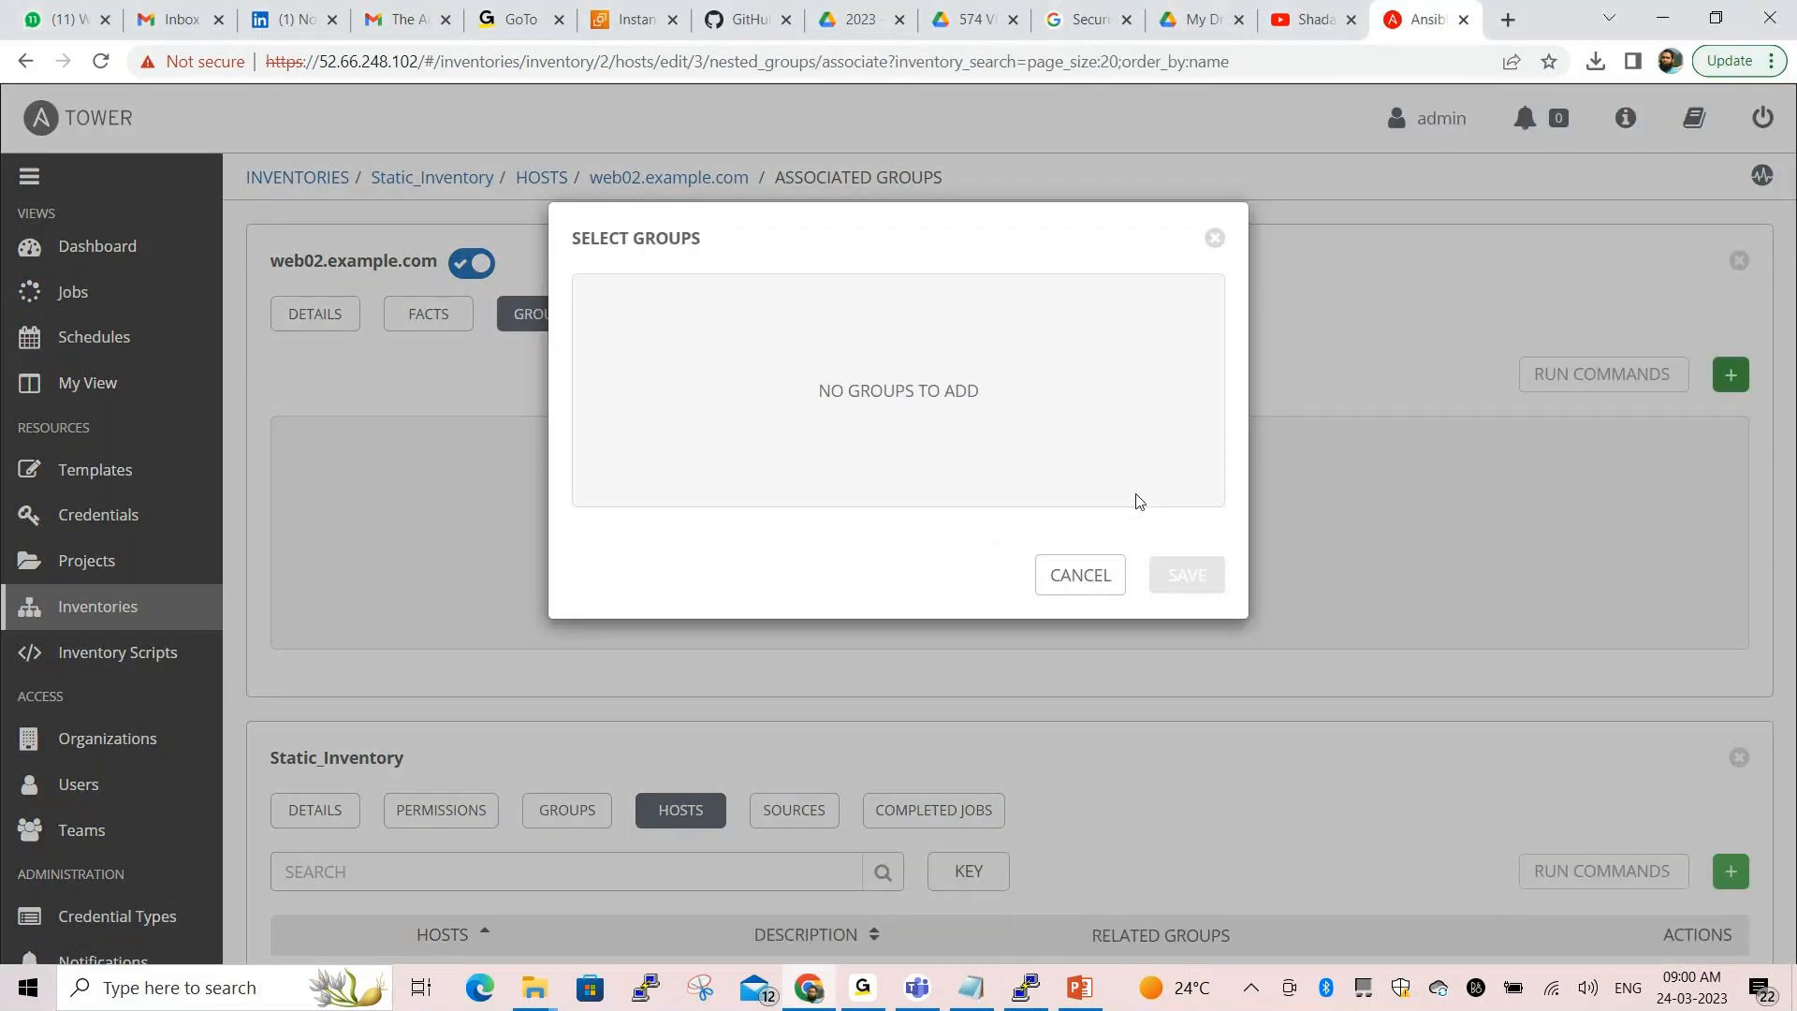
click(1215, 239)
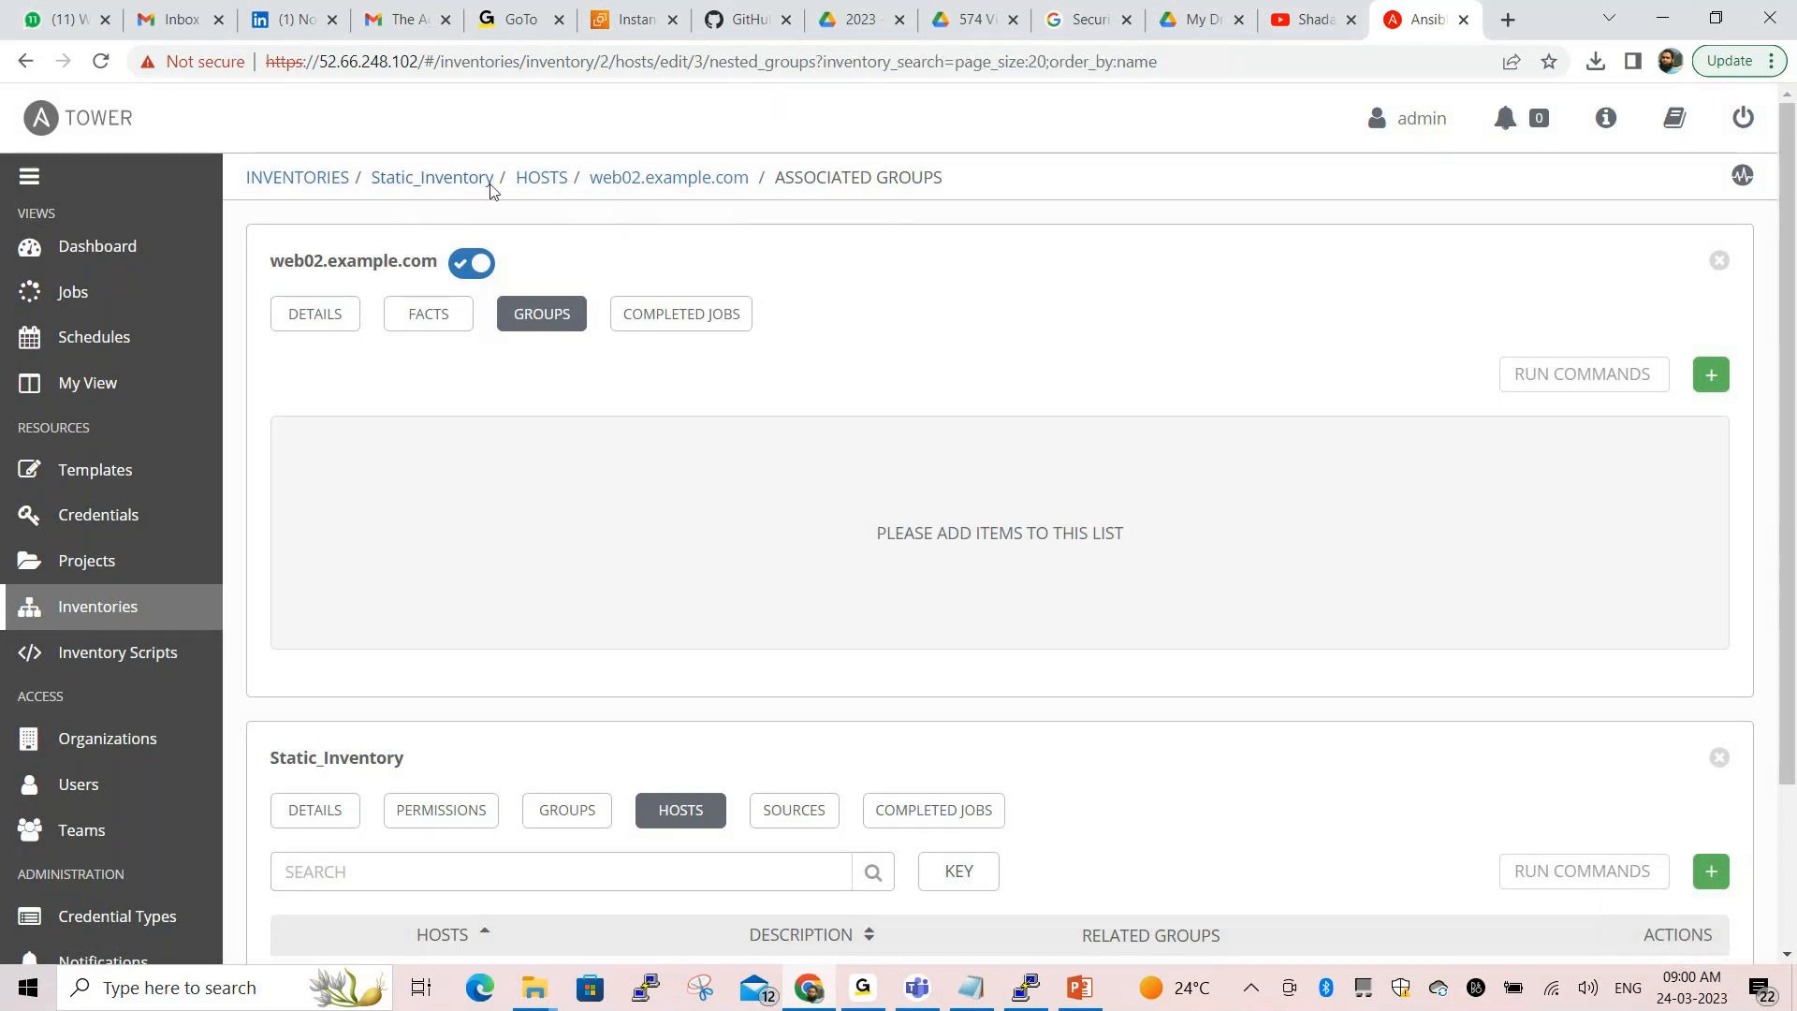
click(449, 183)
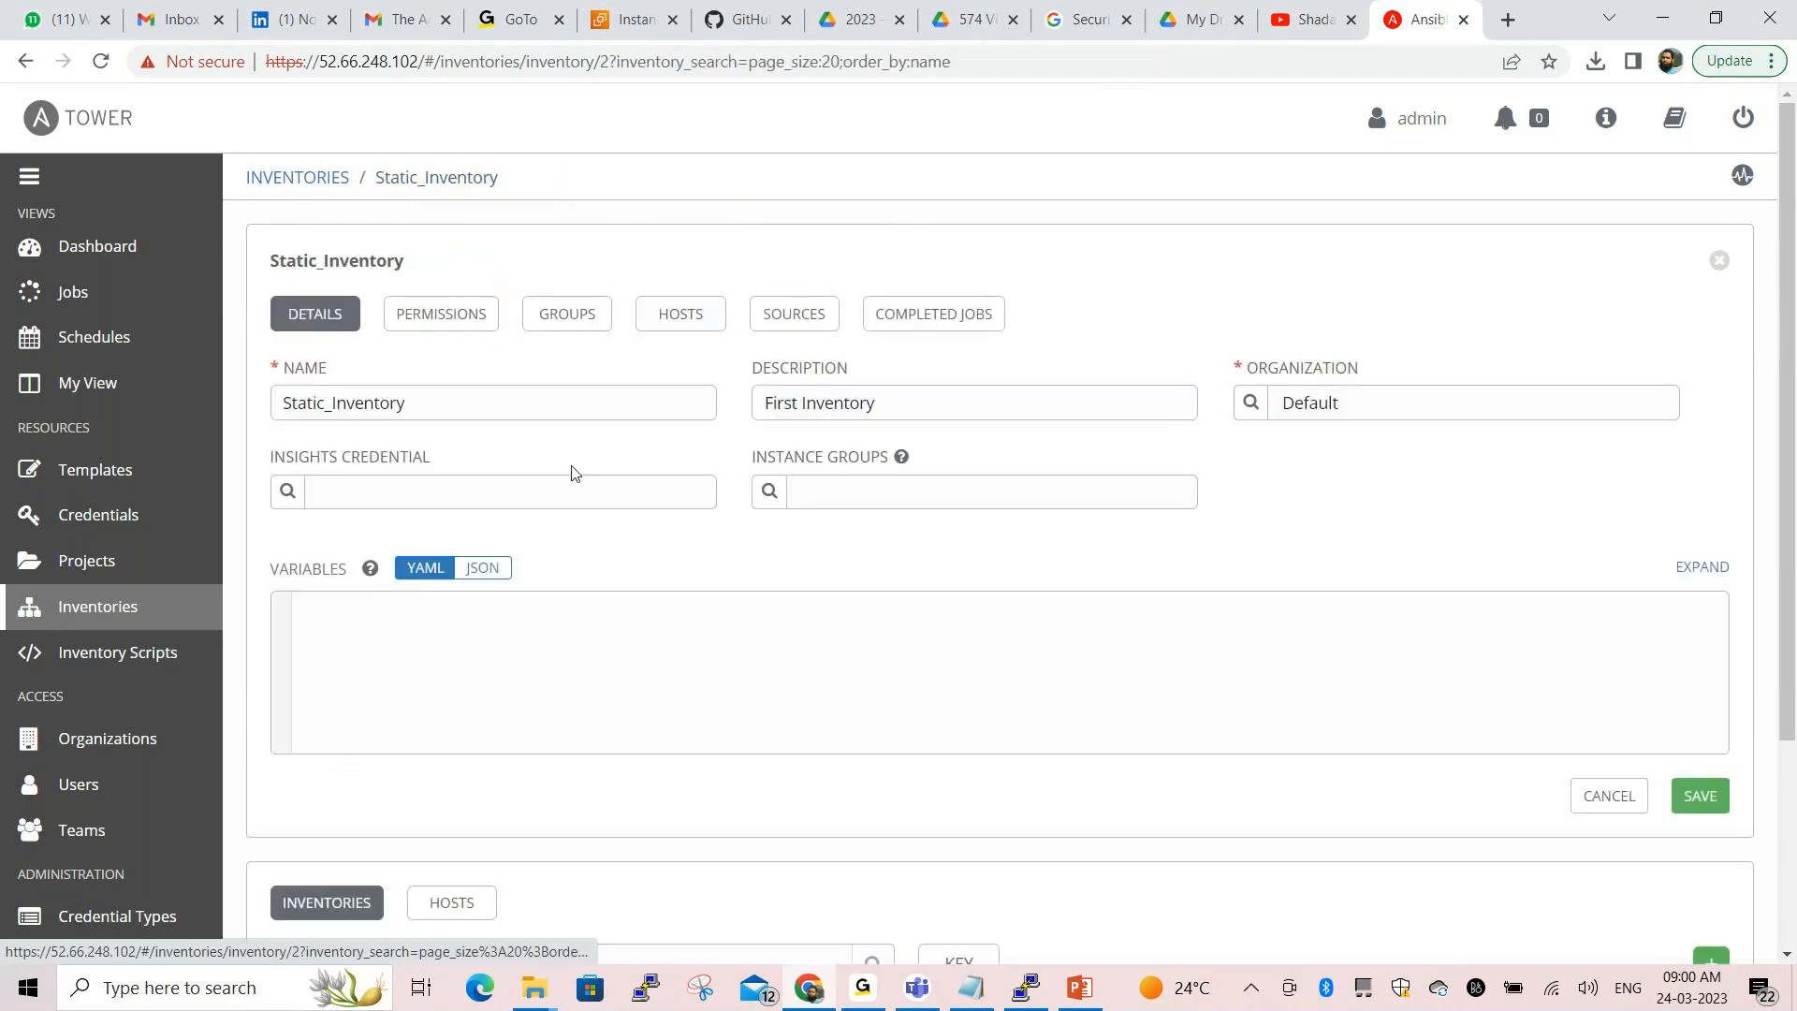
Start a new group under Static_Inventory and check the group name 'webservers' in the Notepad notes
click(566, 313)
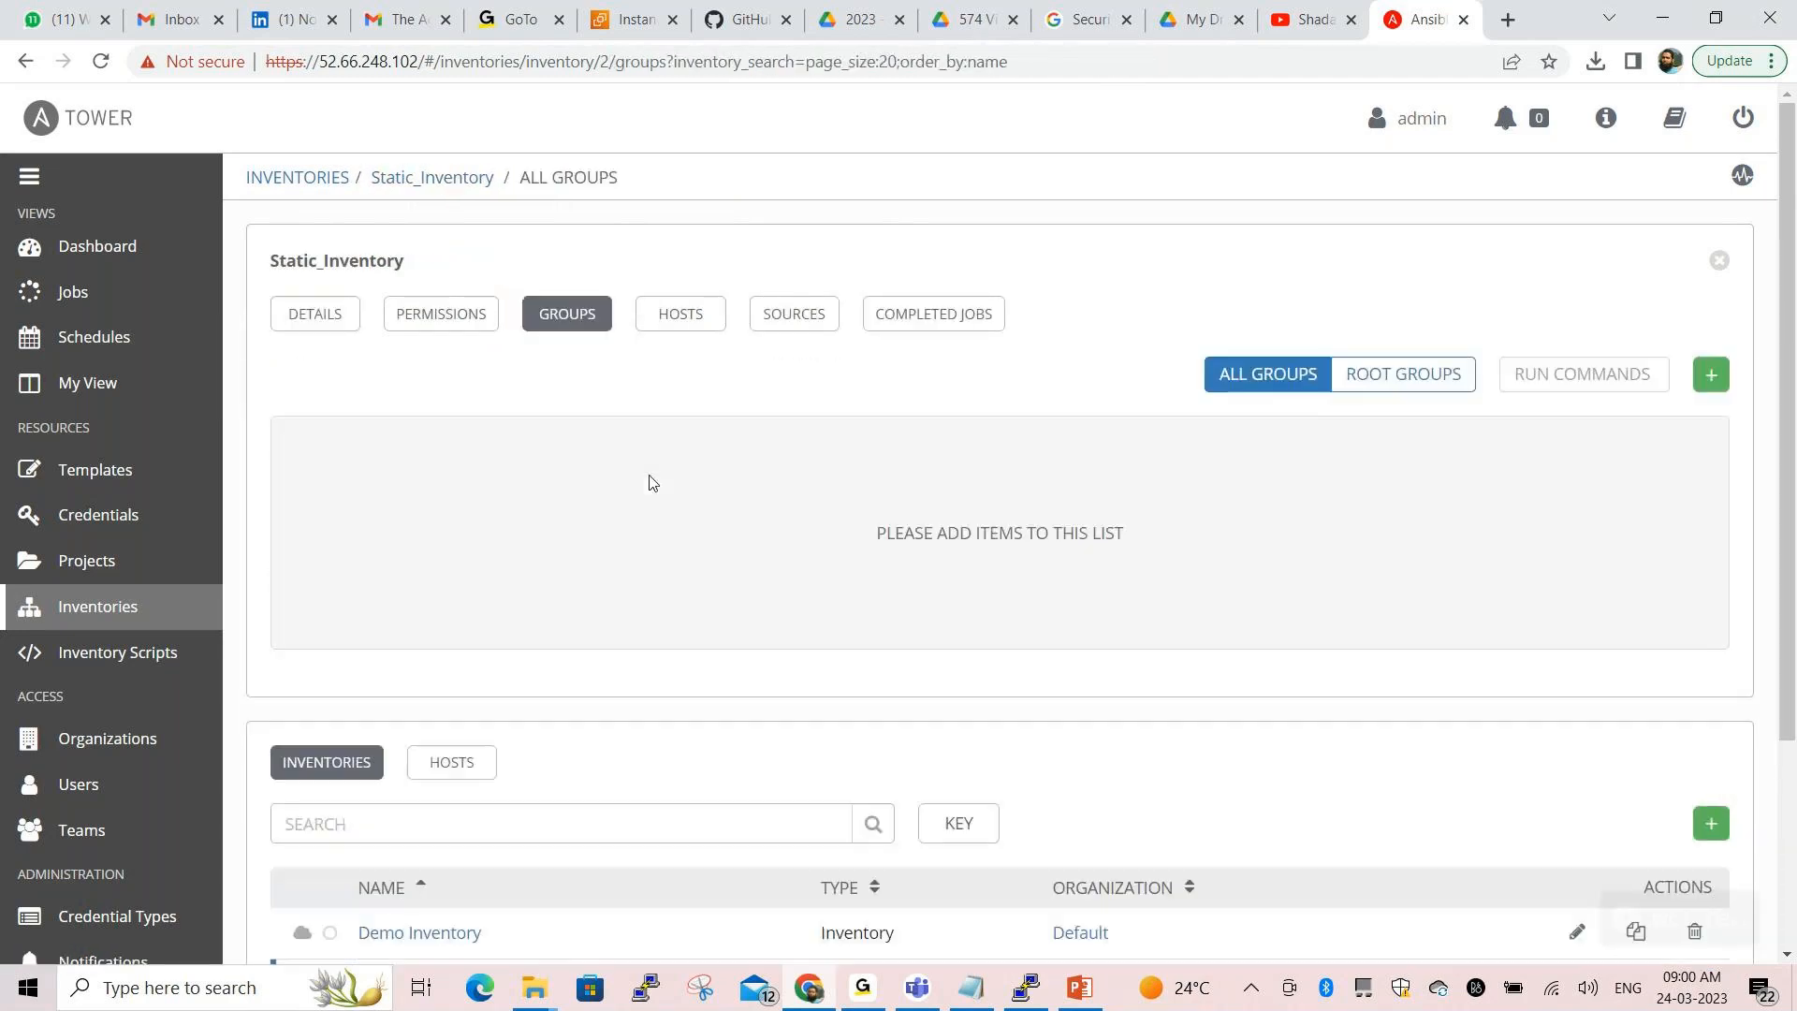
click(1710, 376)
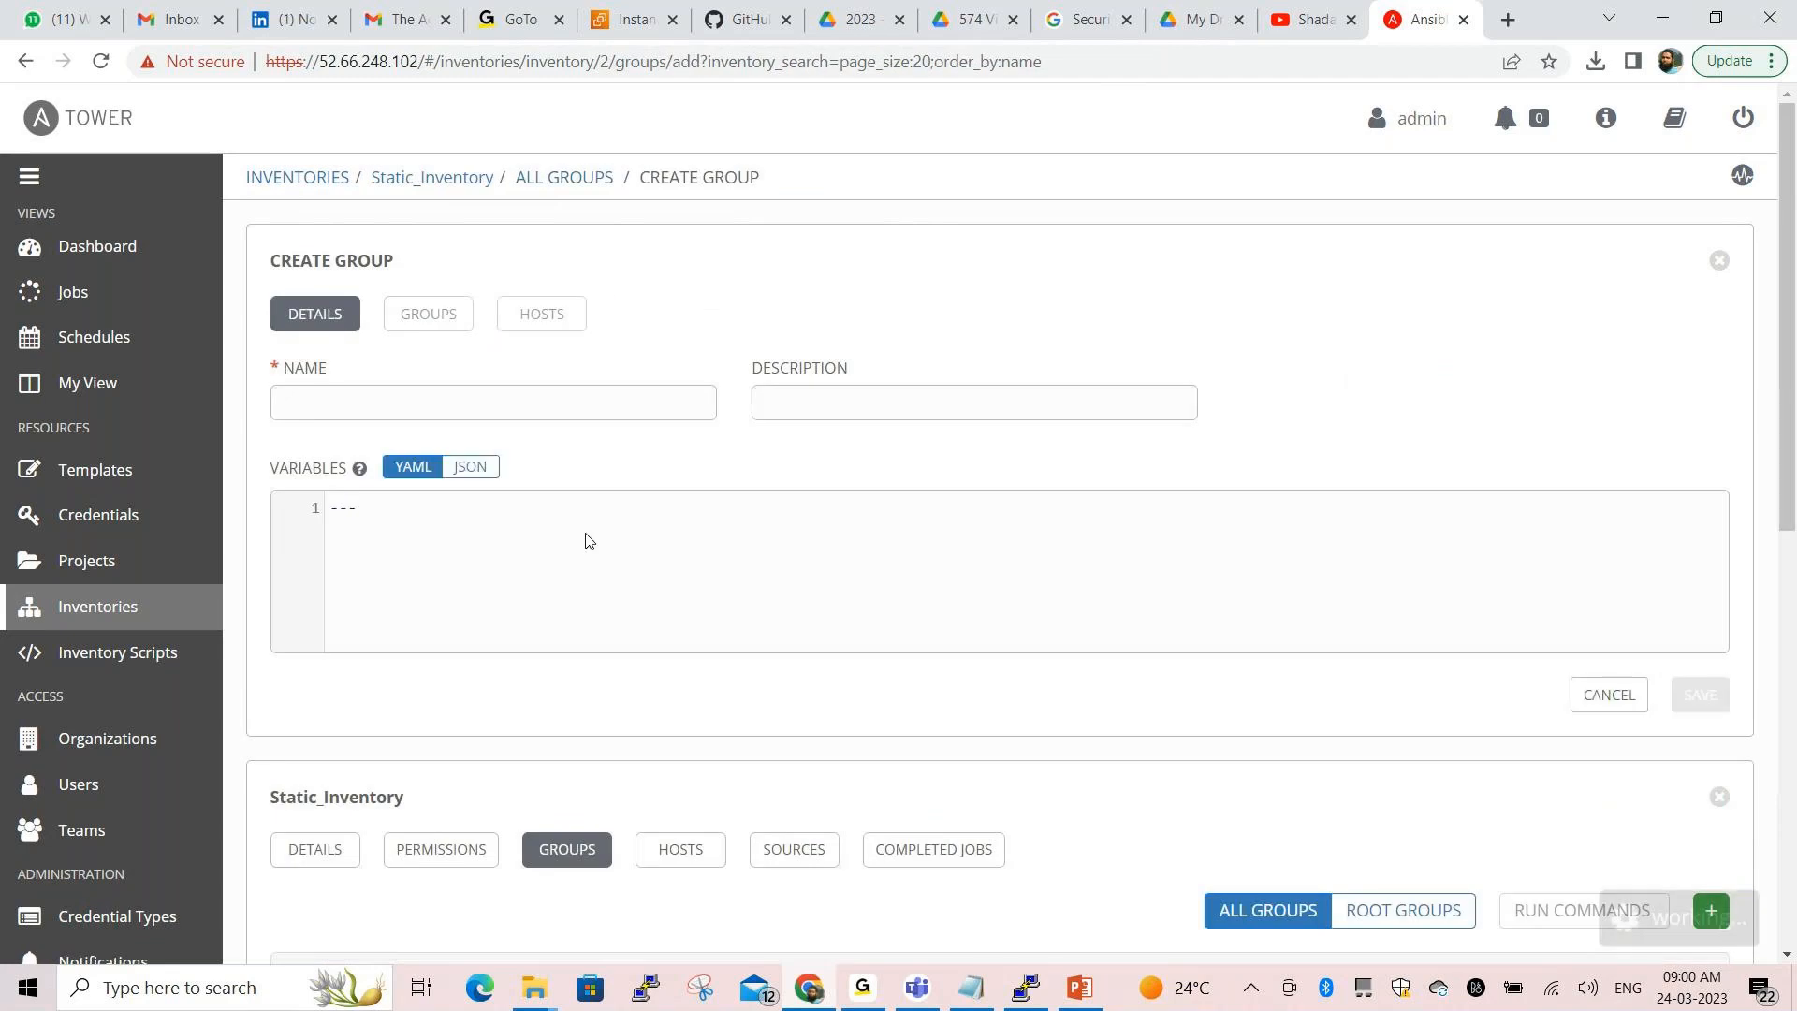
click(536, 400)
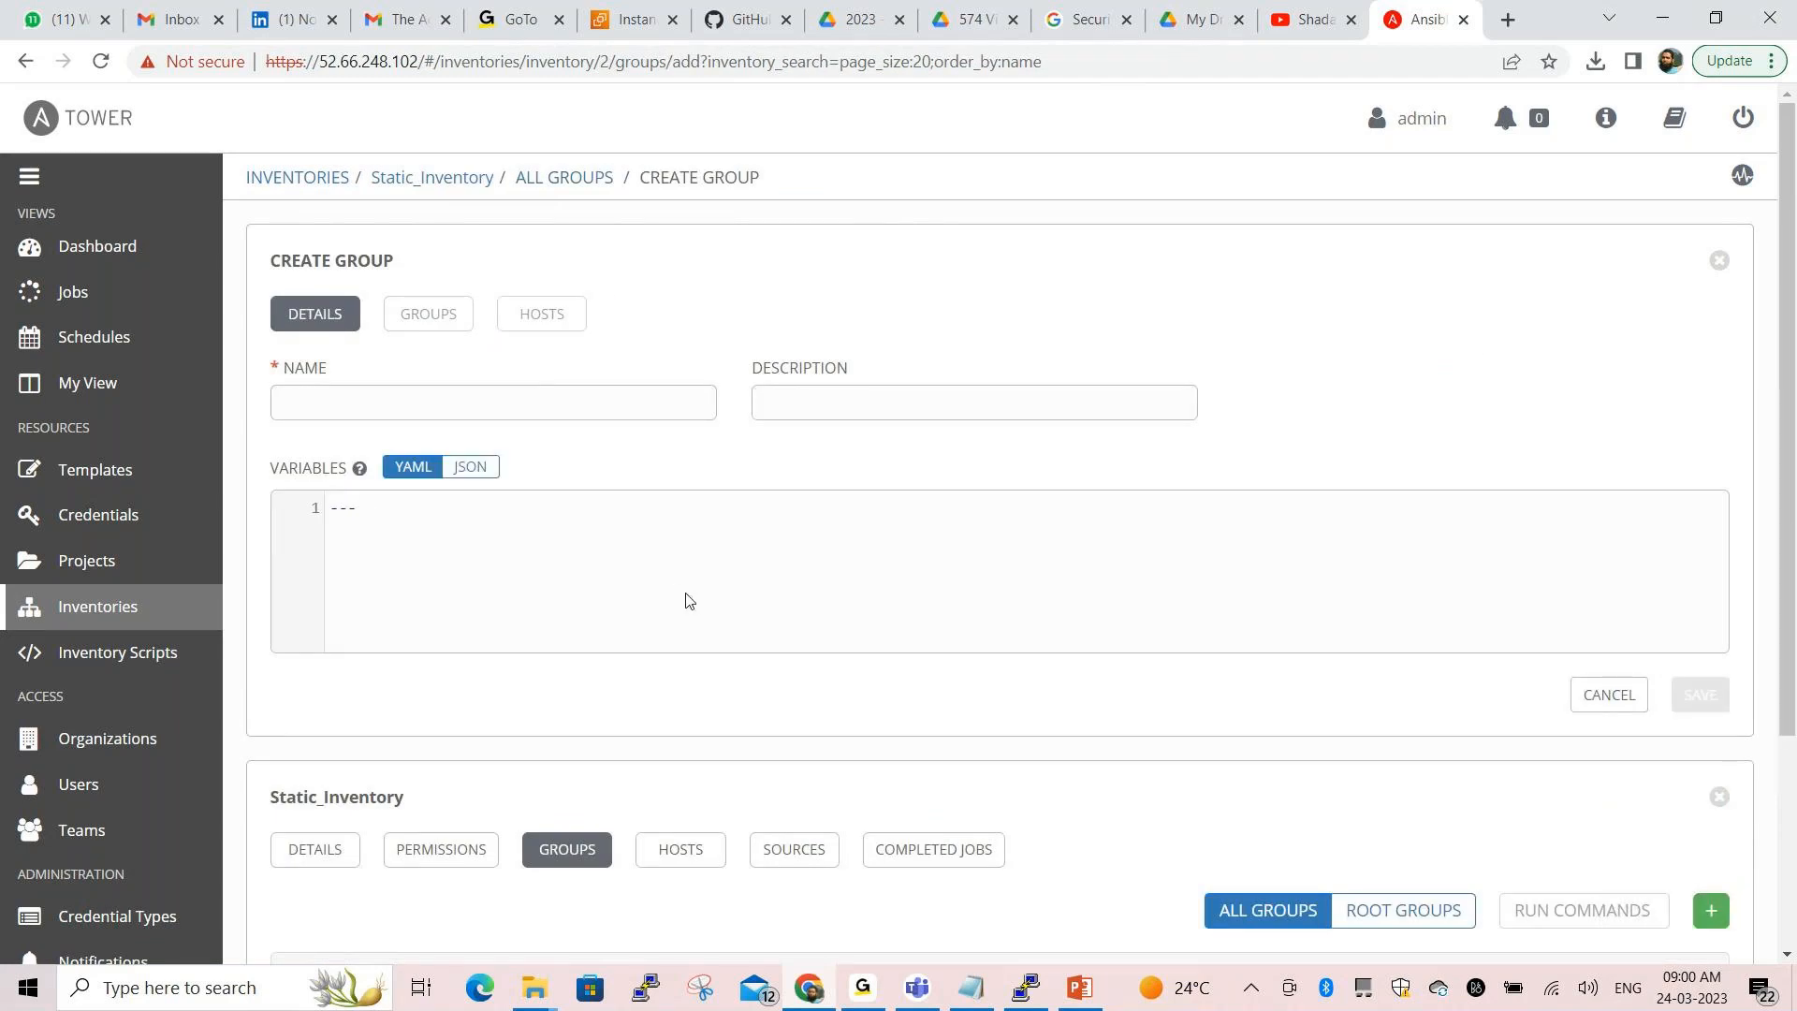
key(alt+Tab)
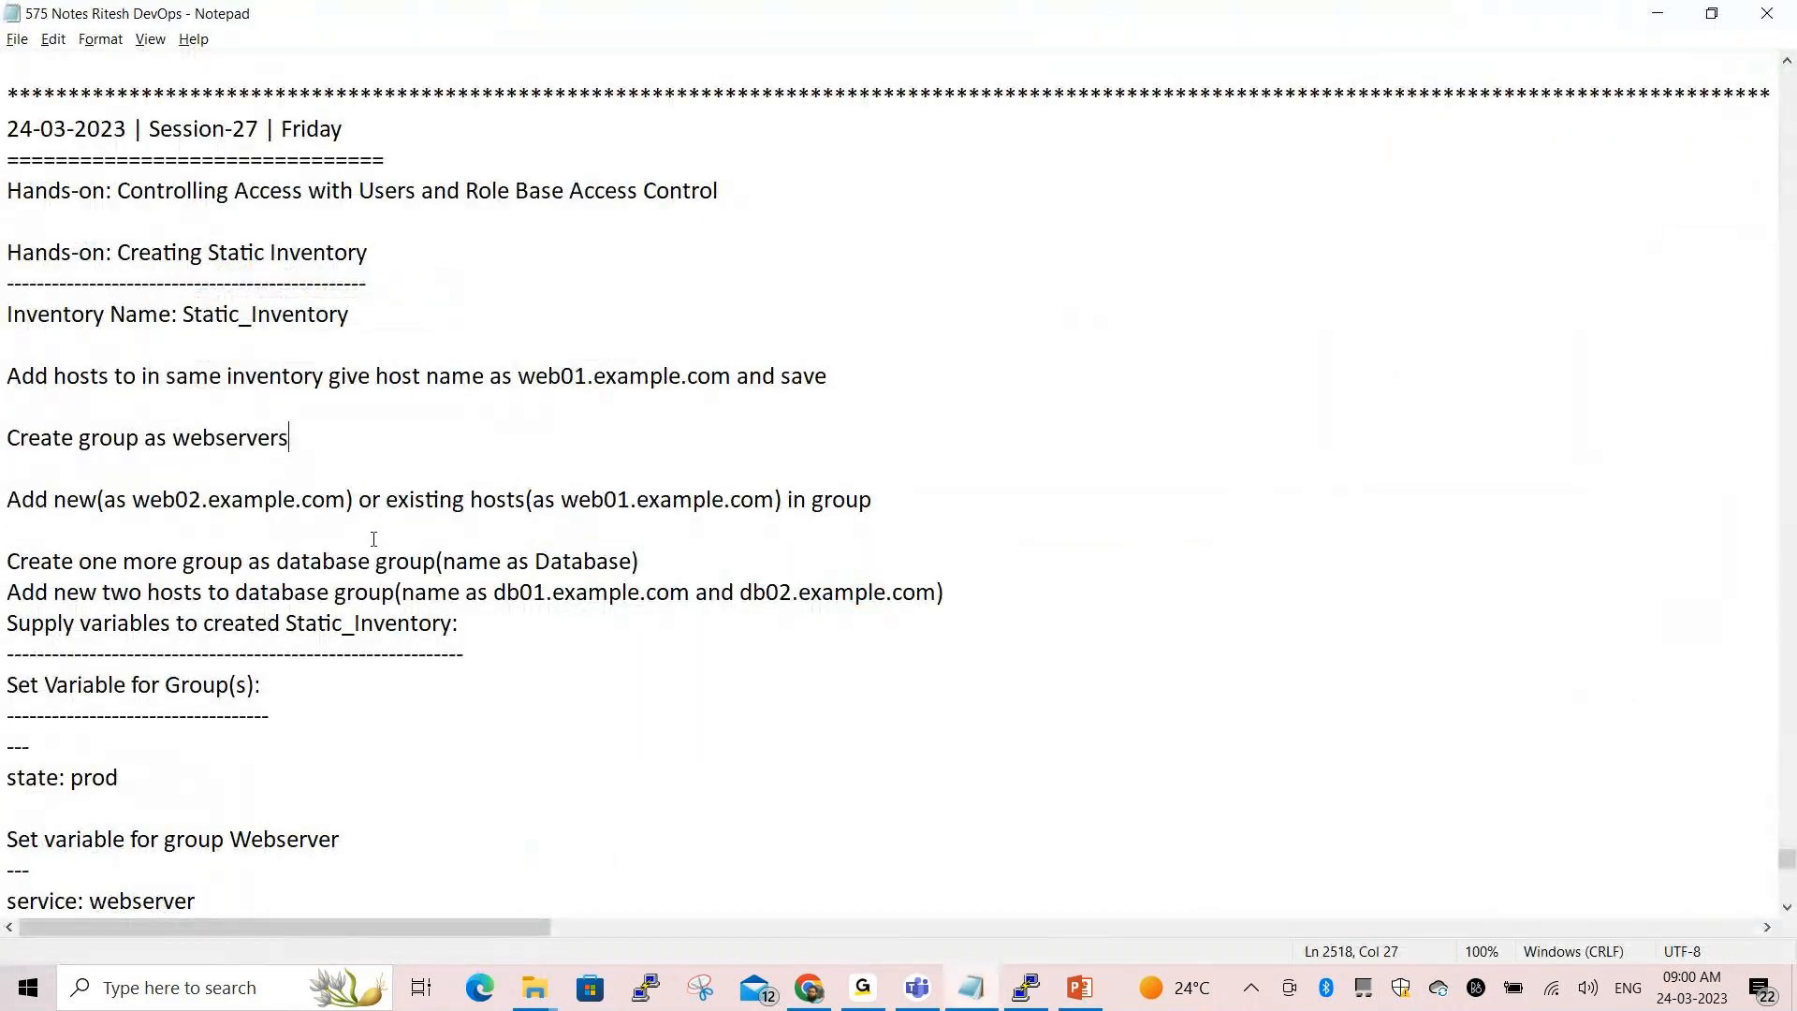
drag(181, 437, 296, 440)
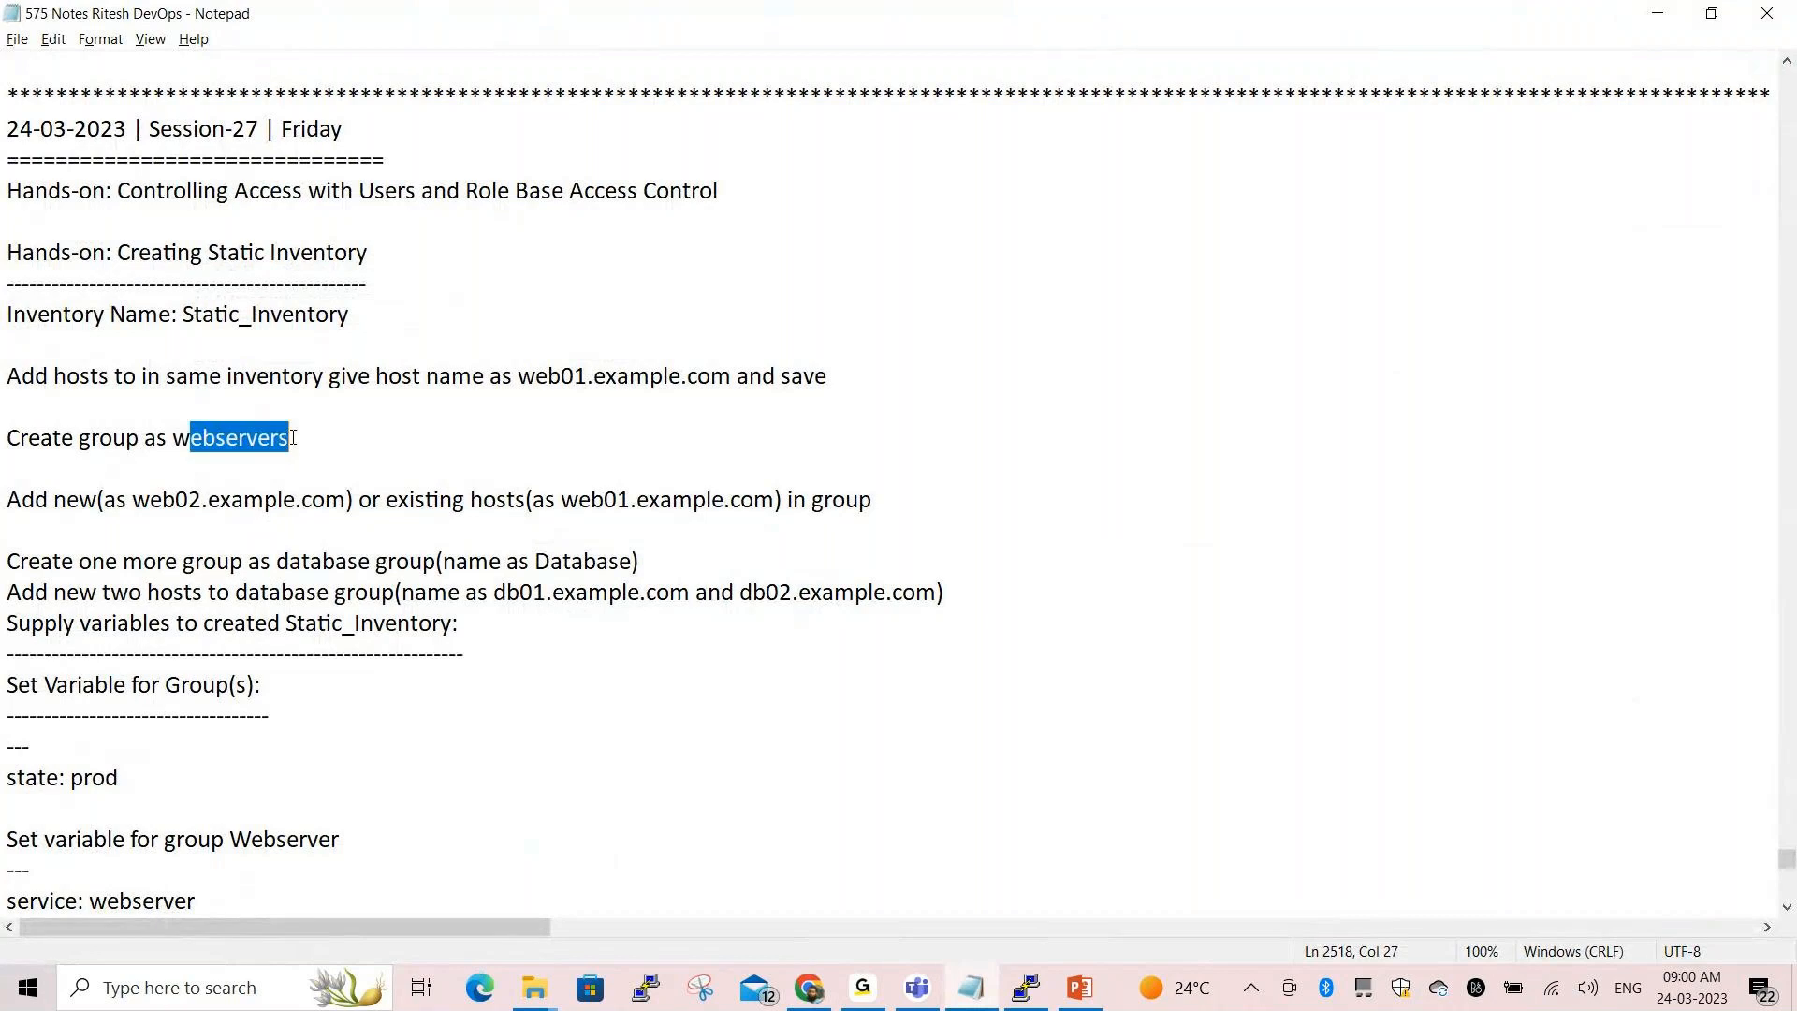
key(alt+Tab)
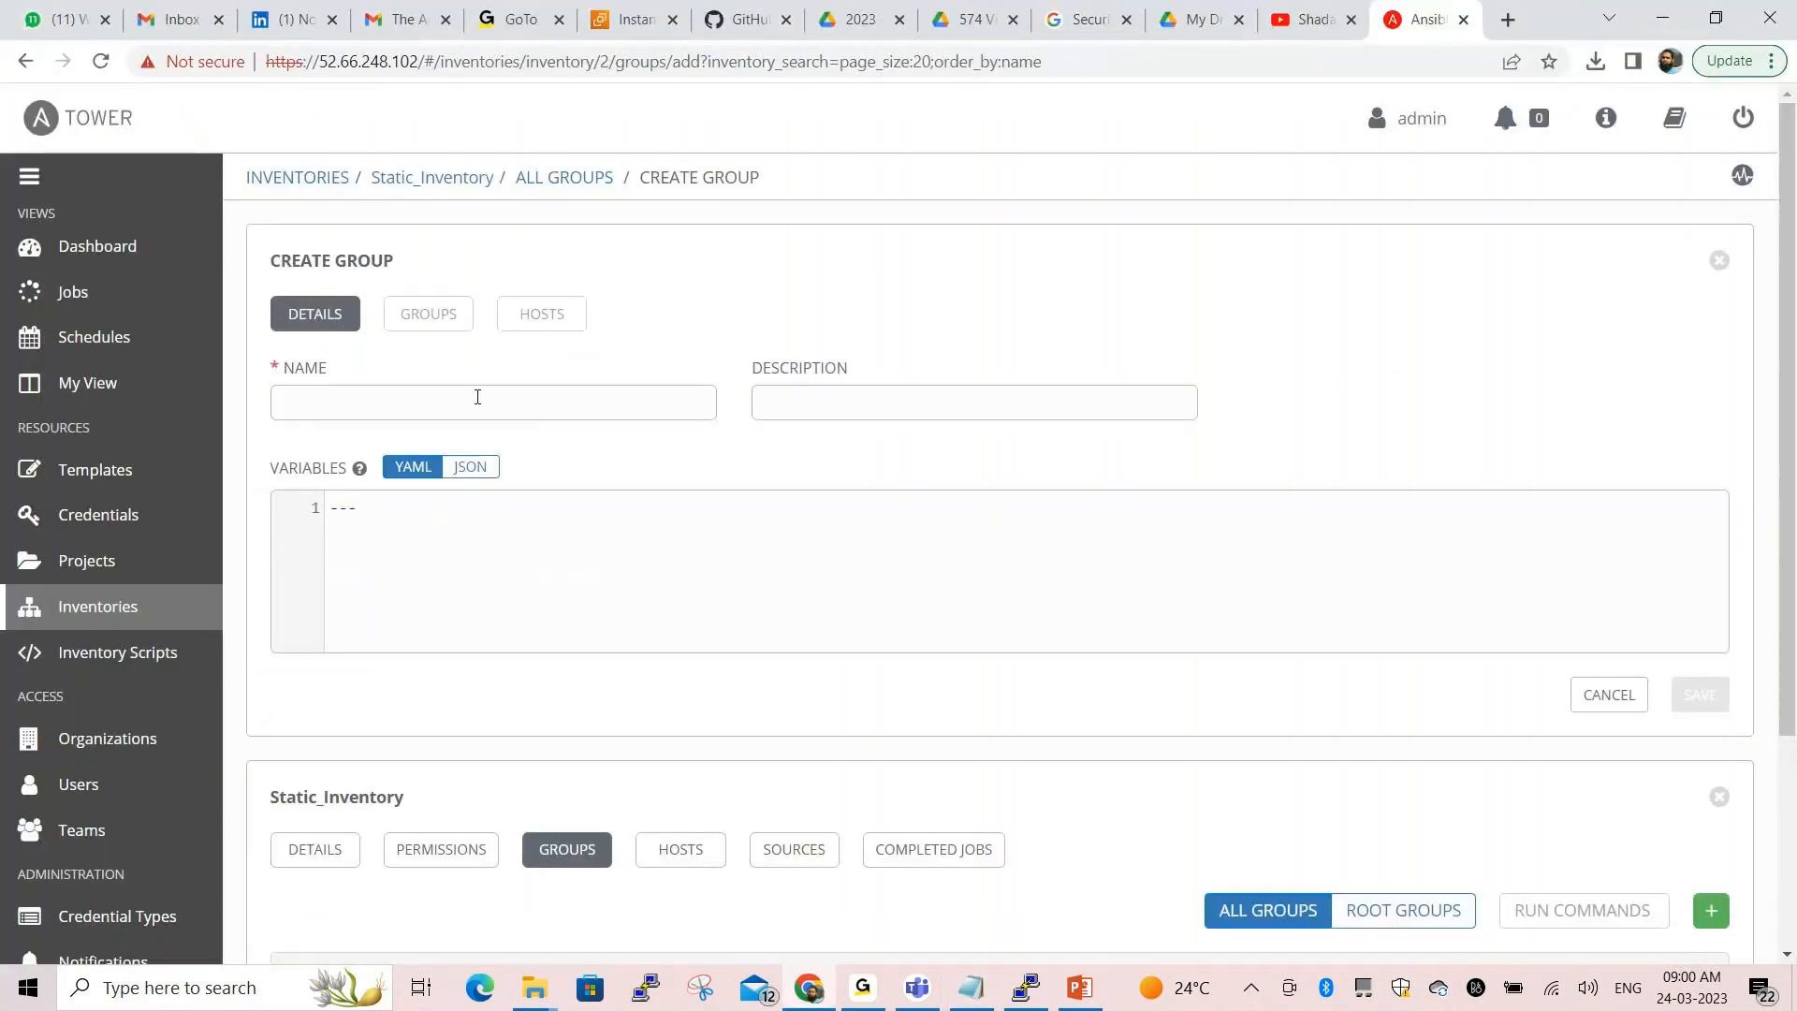
Name the group Webservers, describe it as 'This group is for all webservers', and save
text(We)
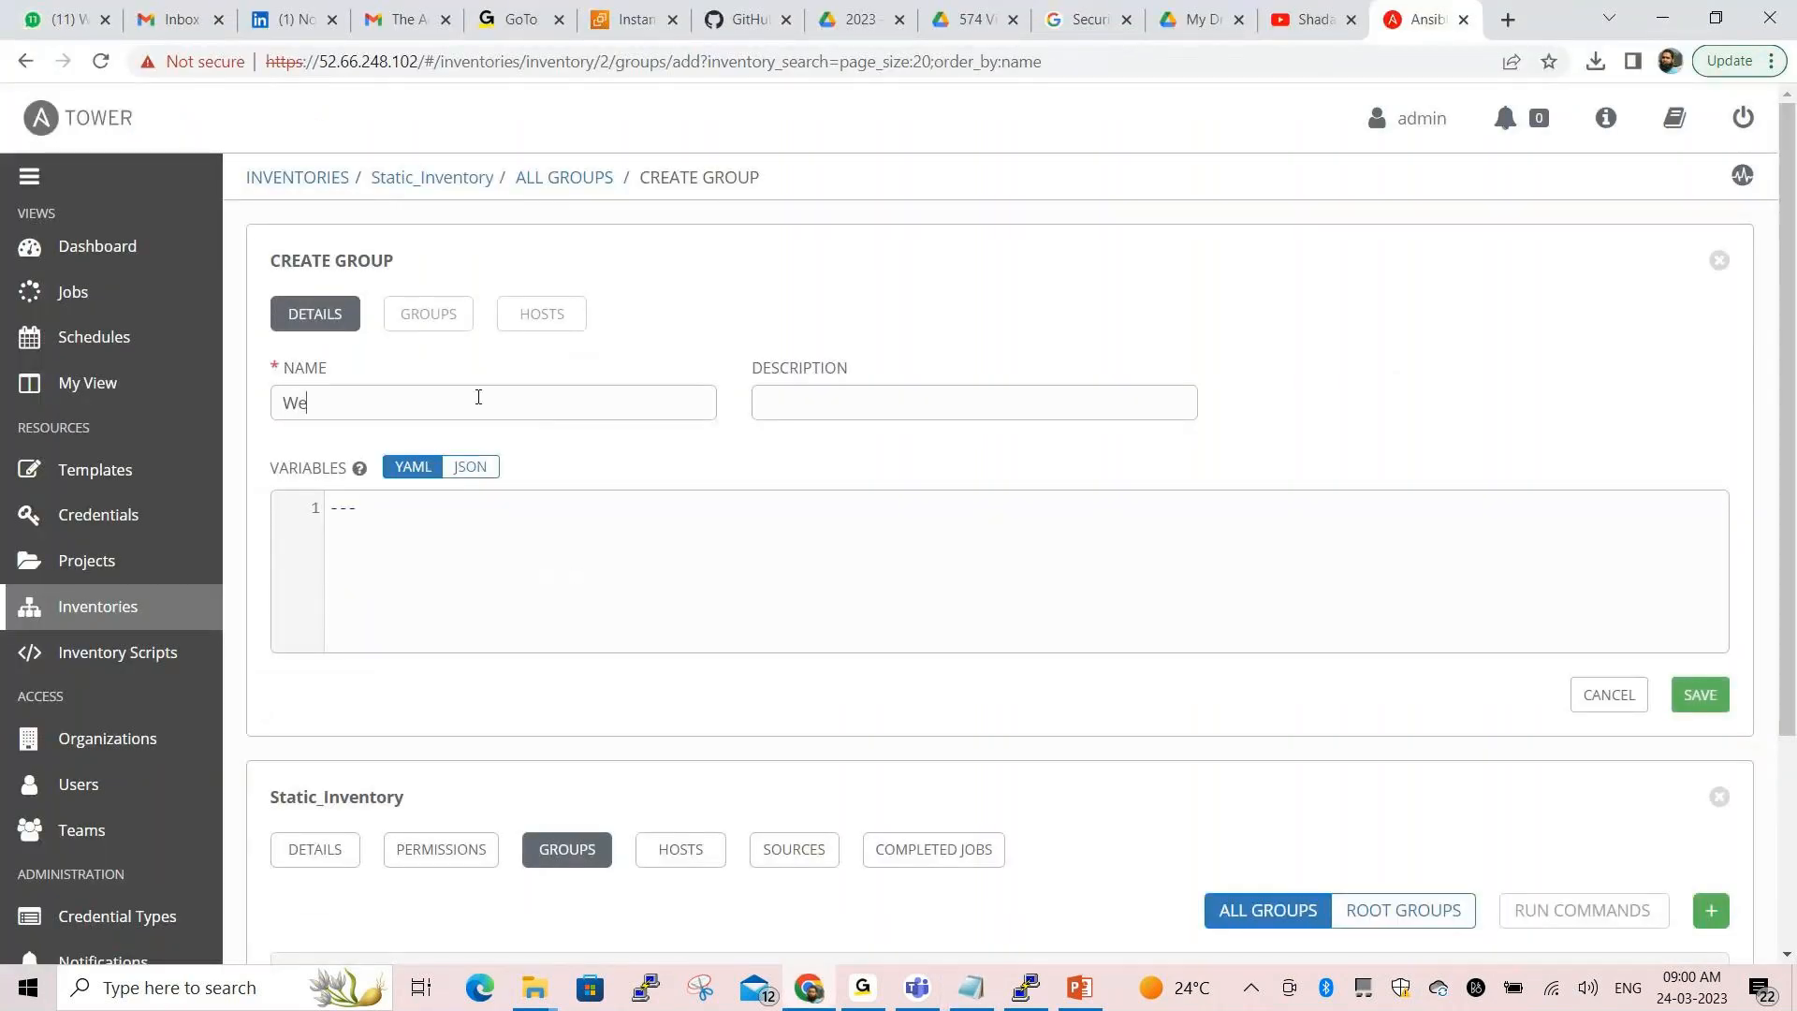
text(bservers)
click(817, 415)
text(This group is for all webs)
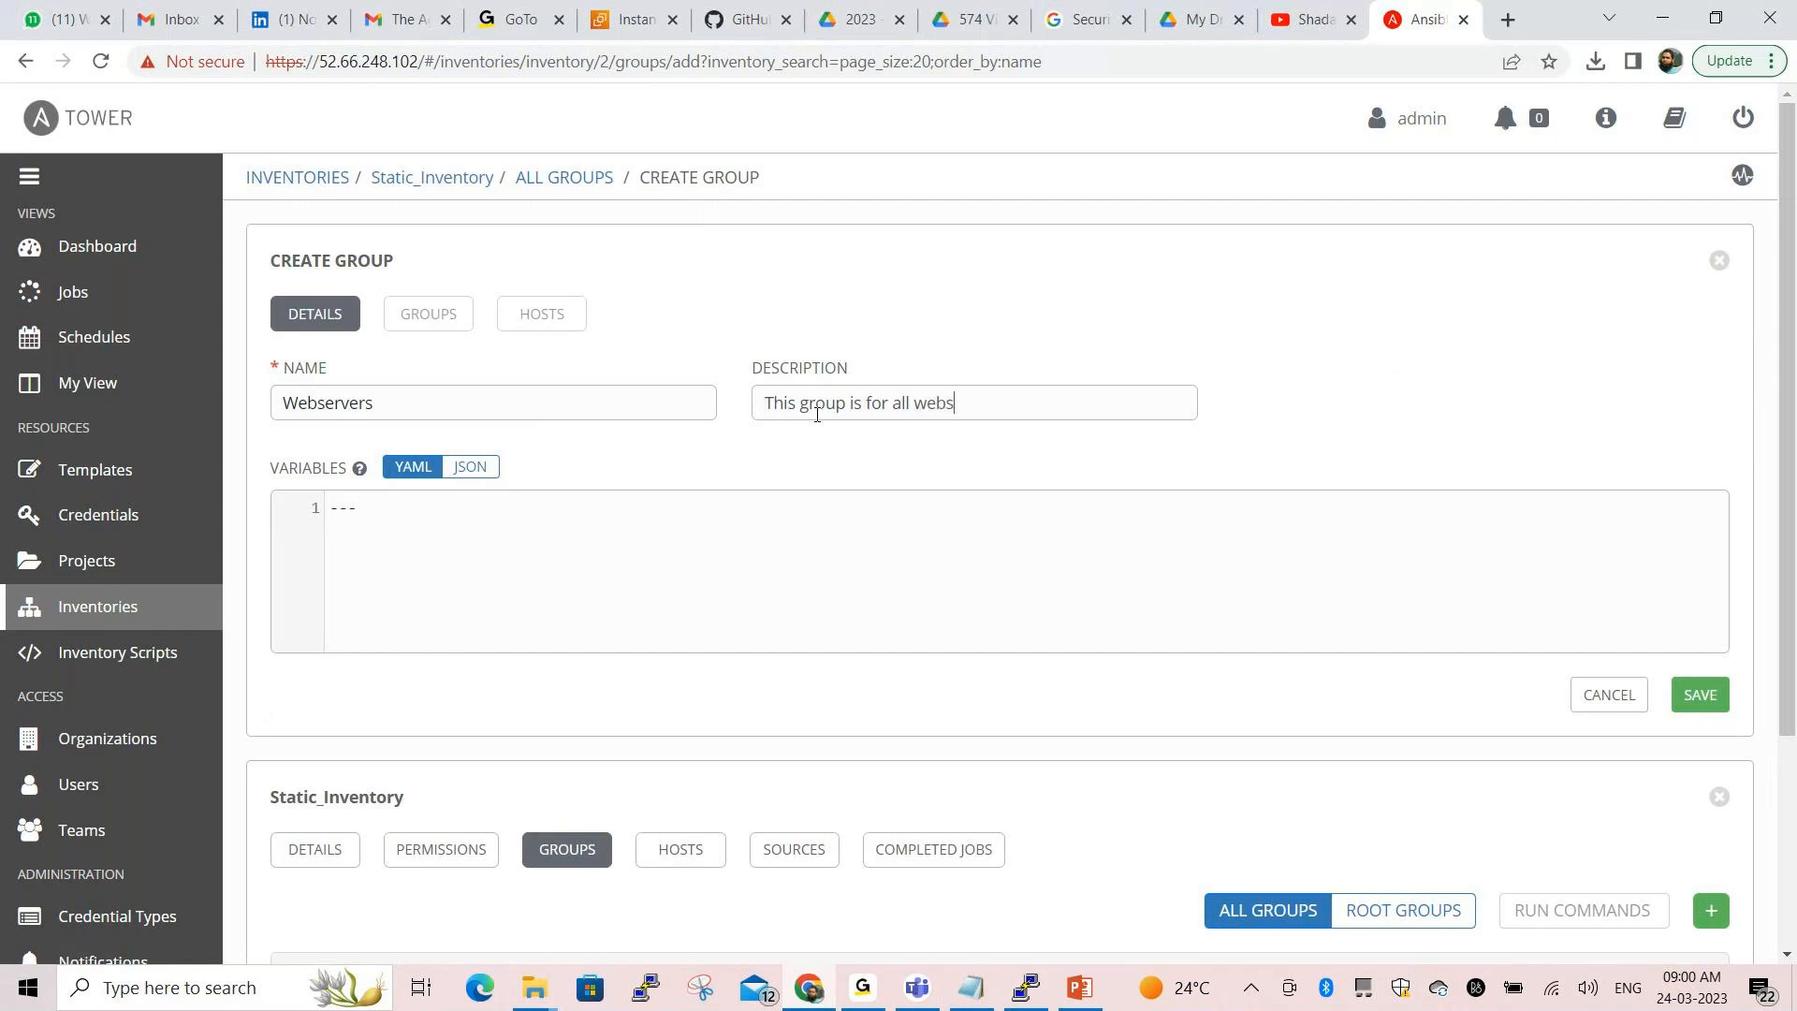
text(ervers)
scroll(1183, 602, down, 2)
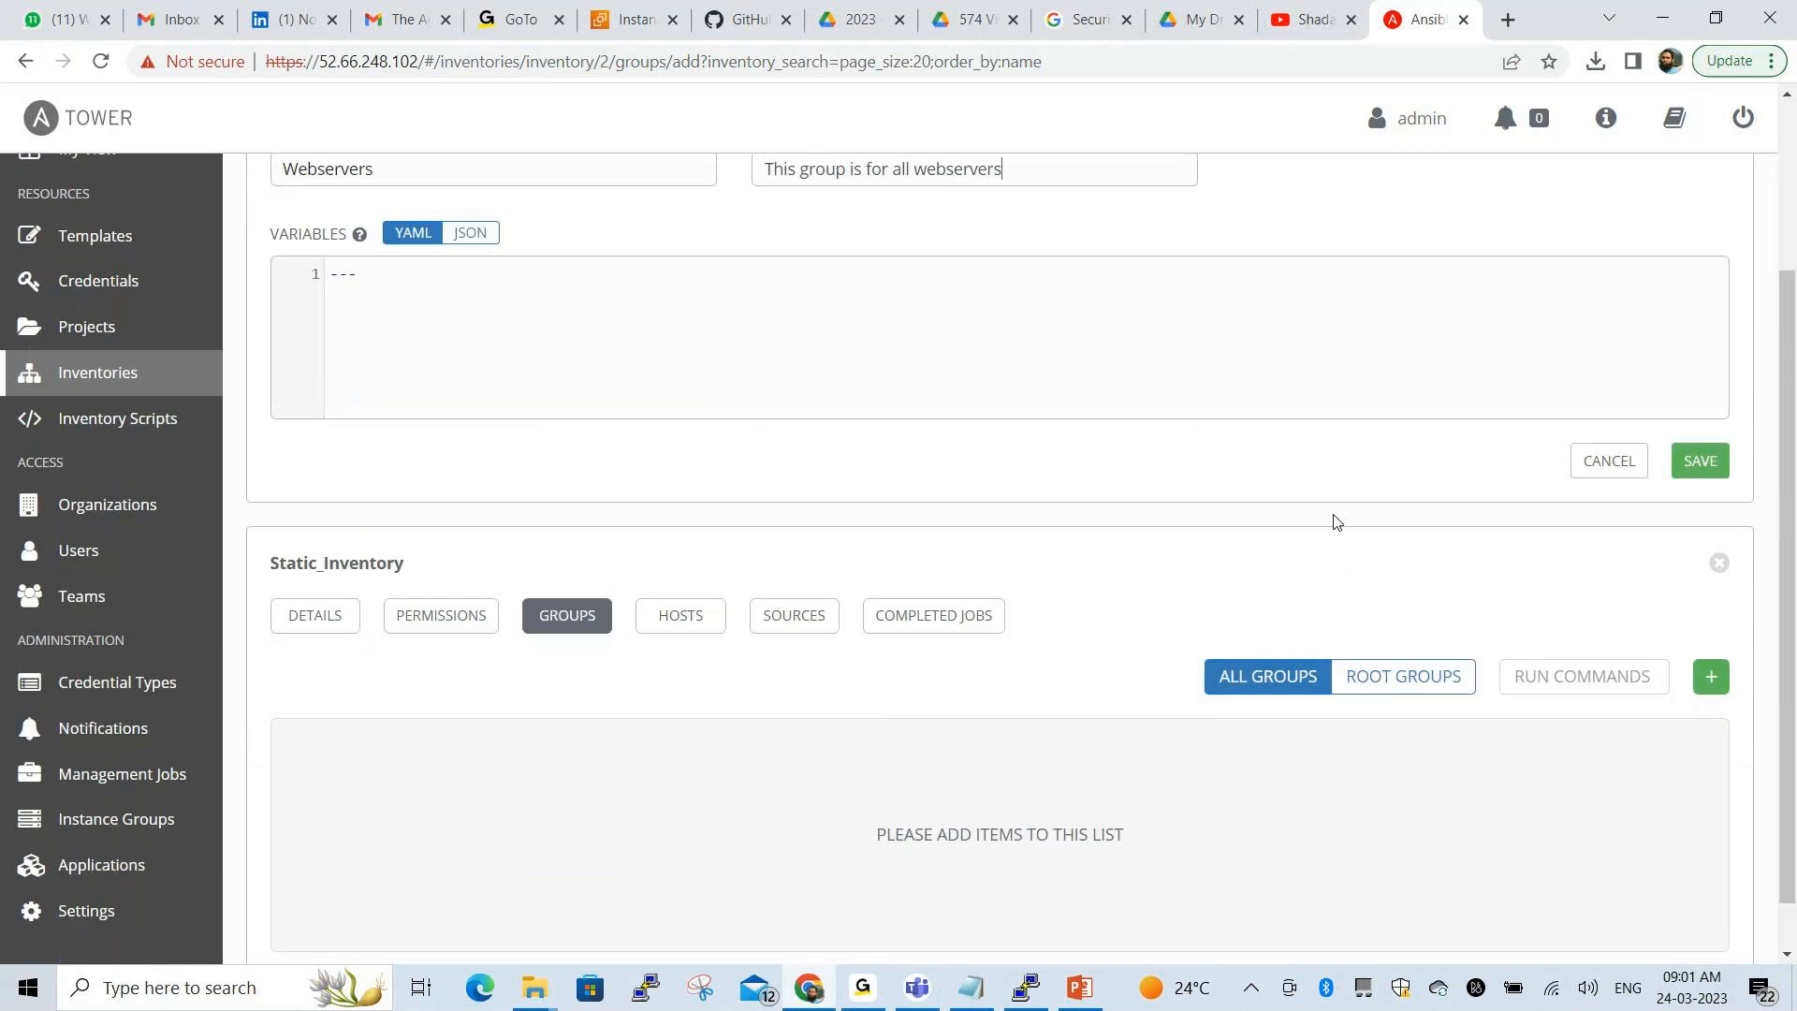
scroll(1336, 520, down, 1)
click(1701, 402)
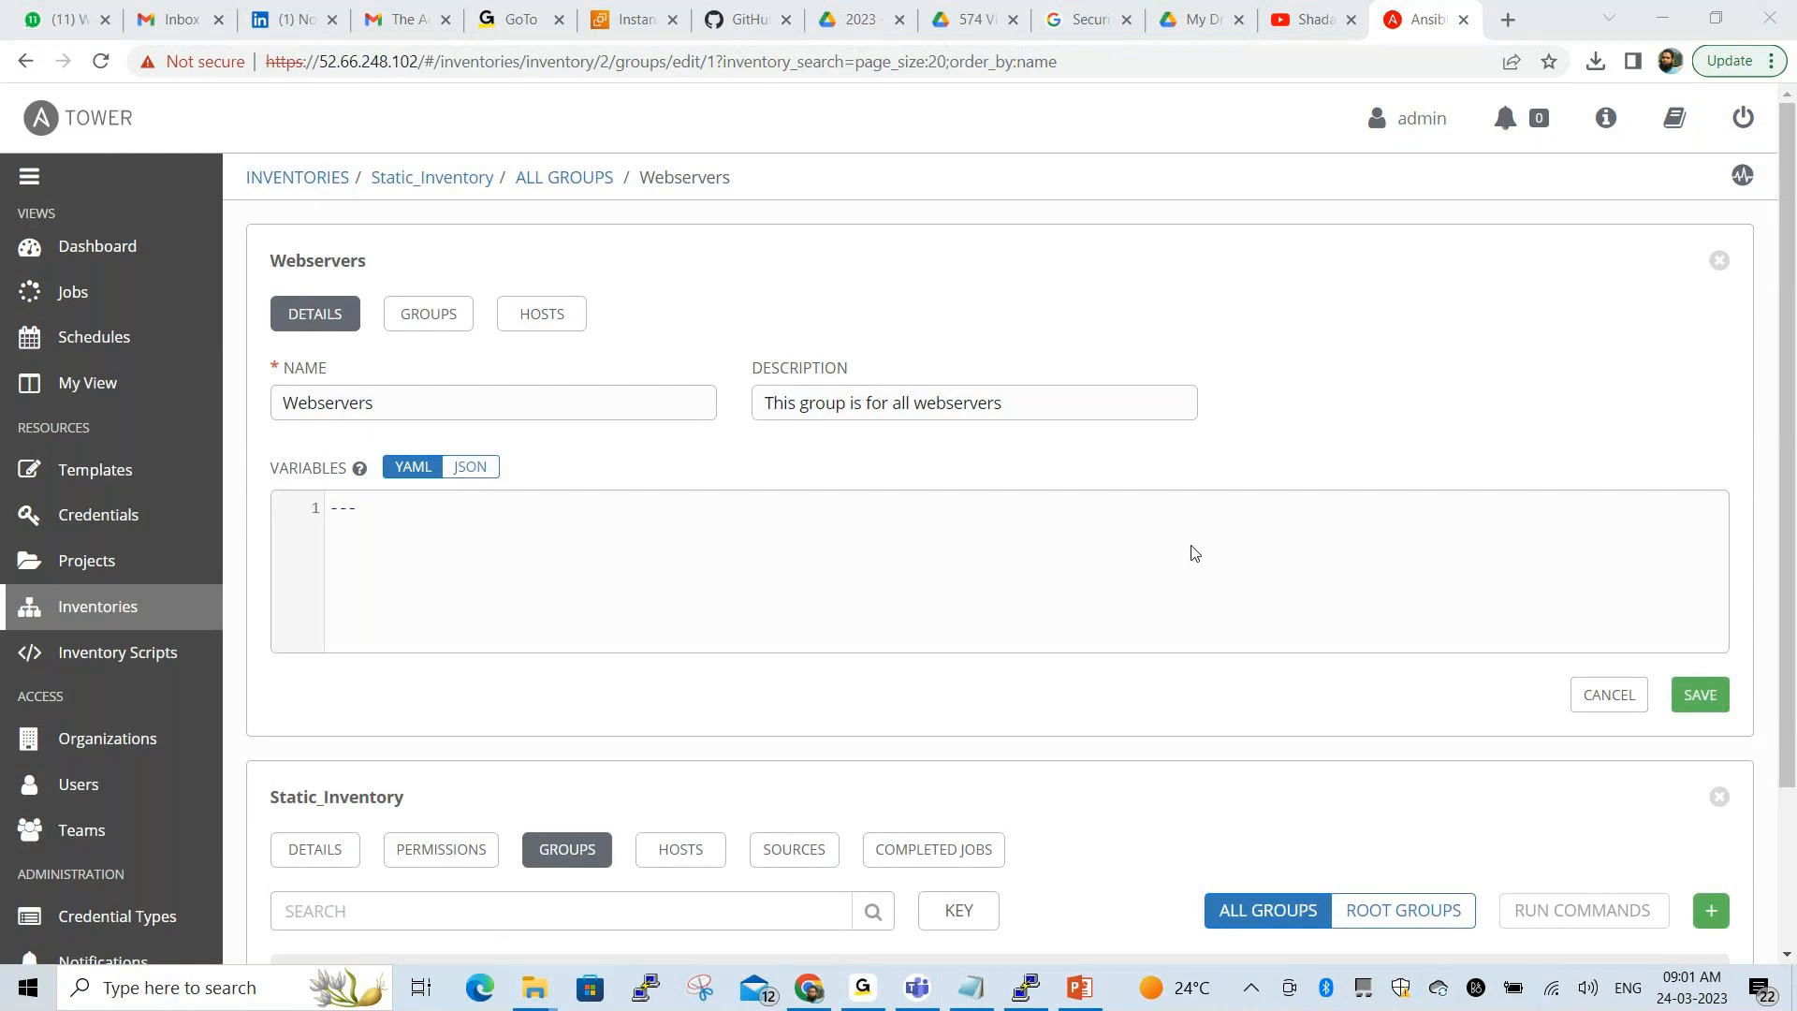
Save Webservers again, check its nested groups, and return to Static_Inventory's groups list
click(1695, 696)
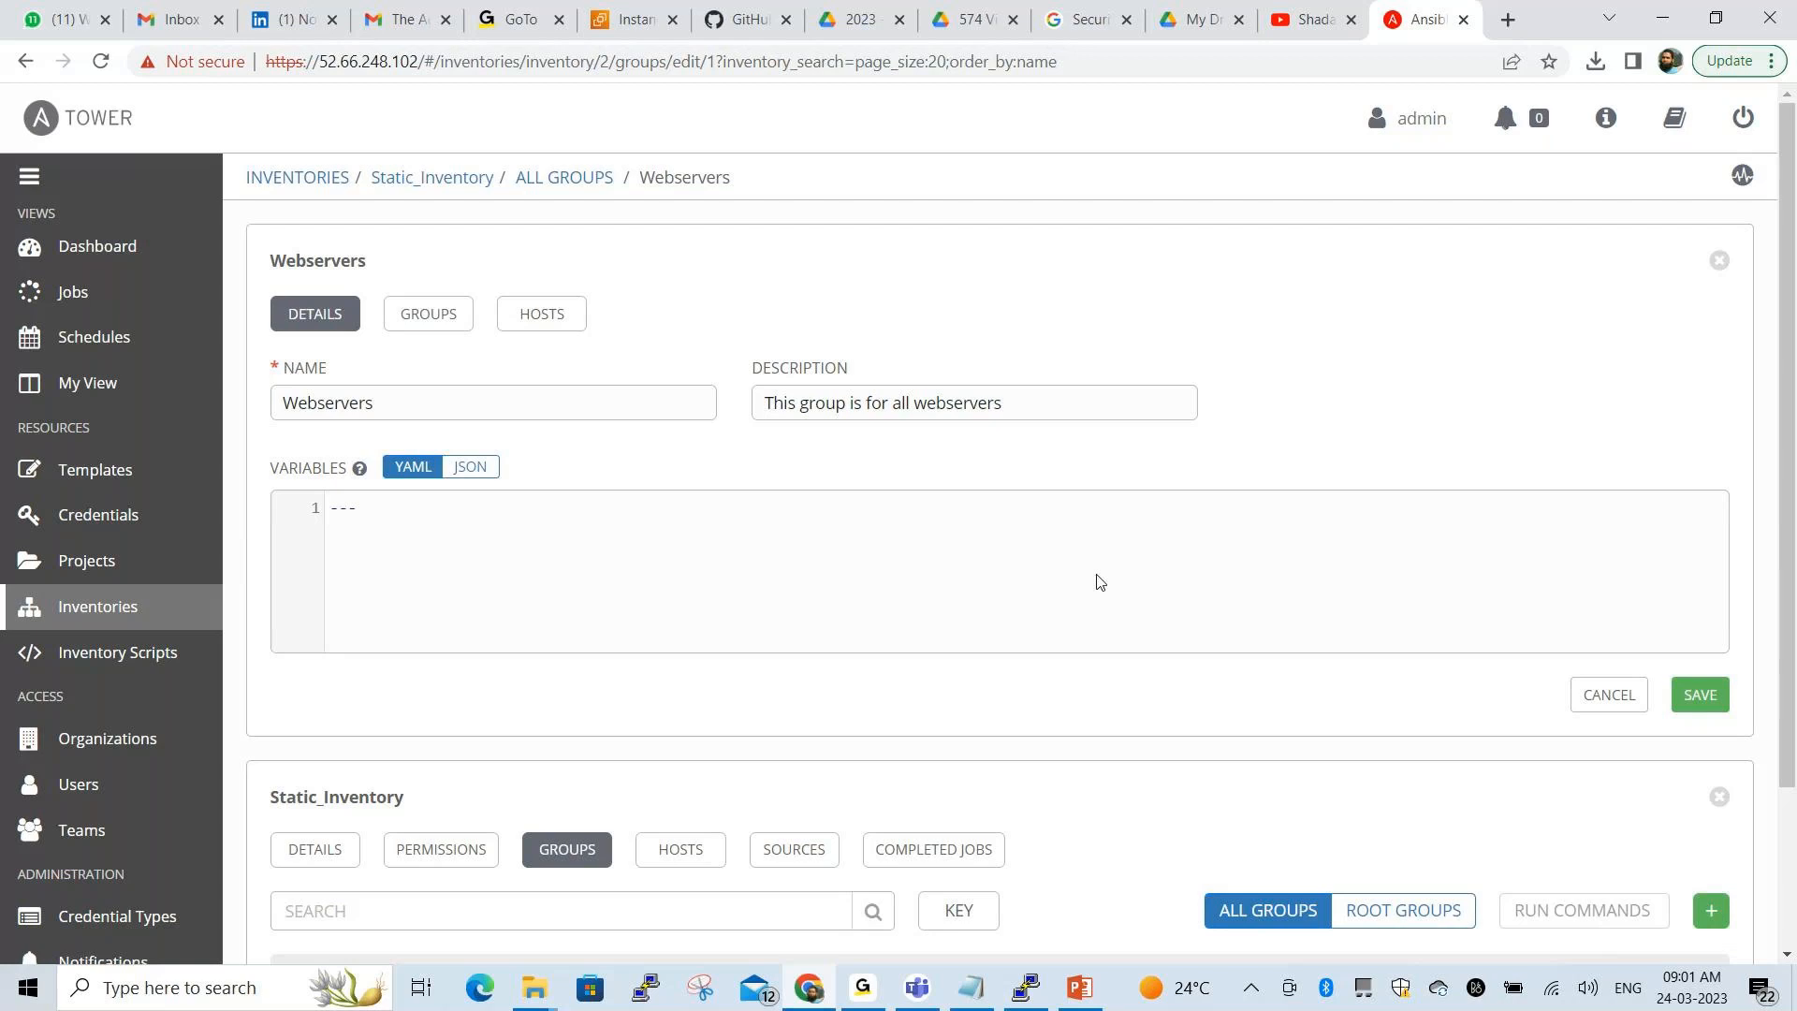
click(419, 335)
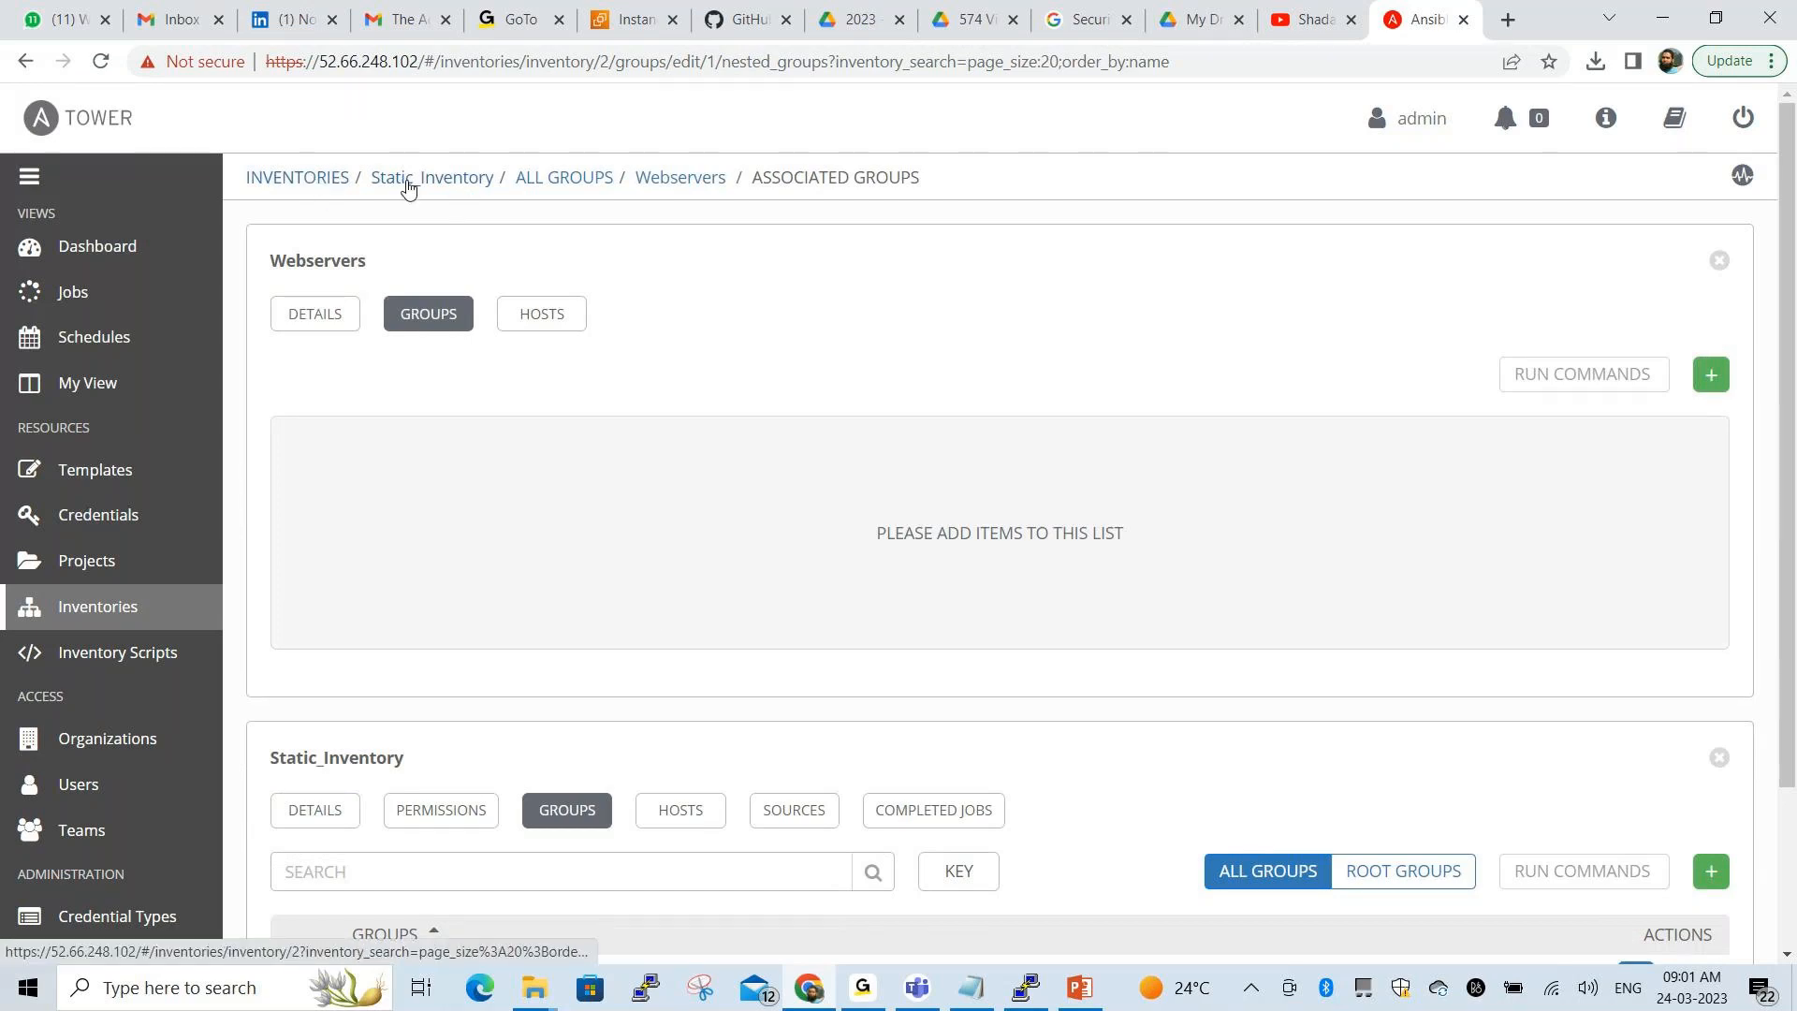
click(566, 187)
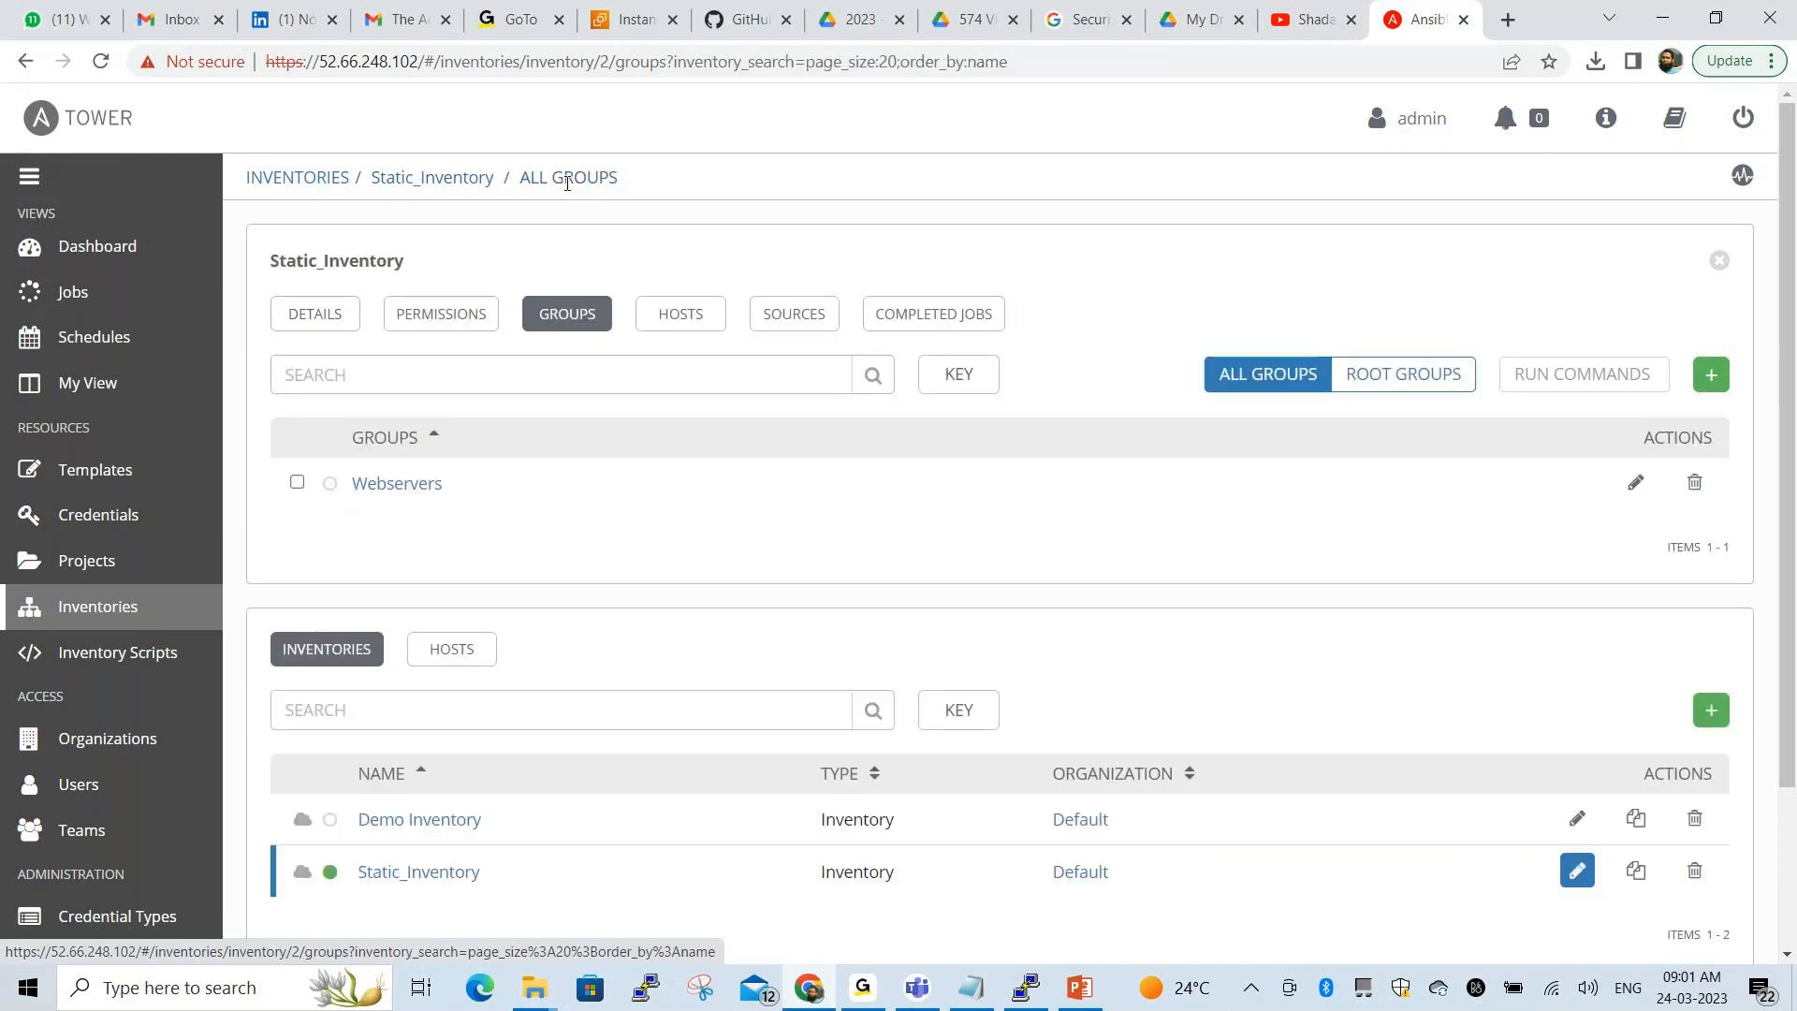
click(751, 932)
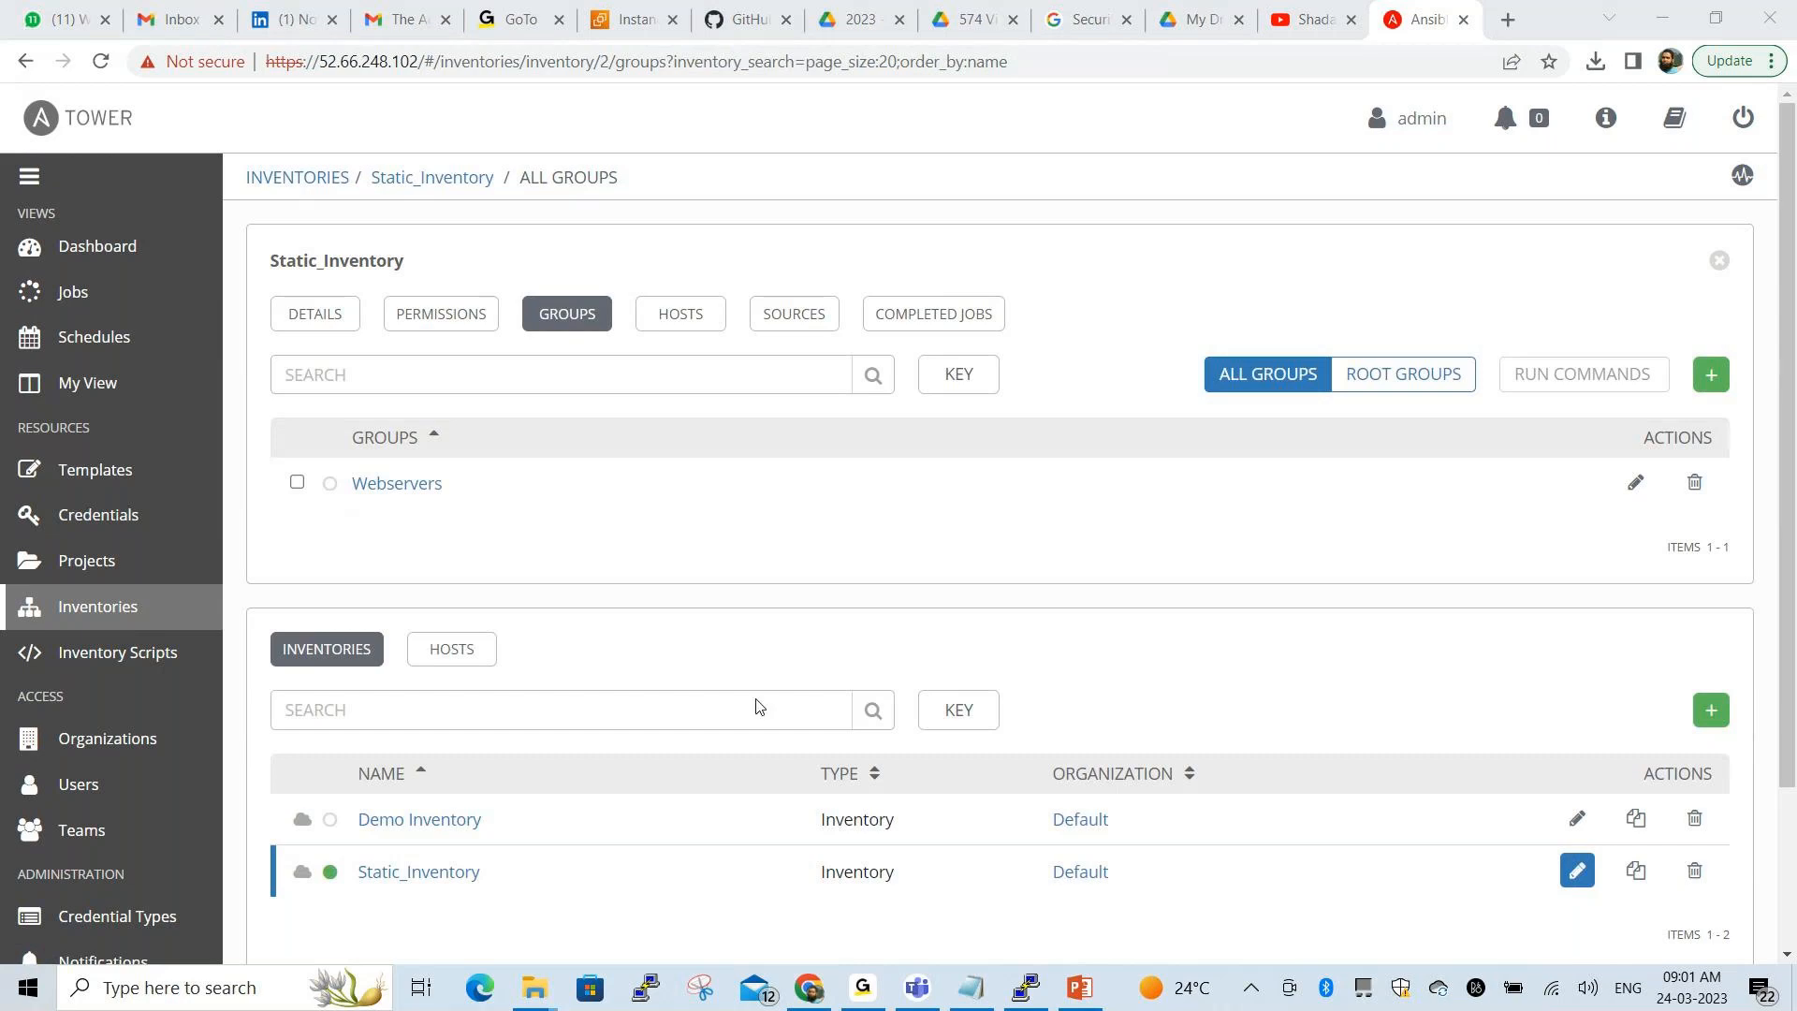
mouse_move(277, 409)
mouse_down()
mouse_move(274, 520)
mouse_move(466, 402)
mouse_move(272, 405)
mouse_up()
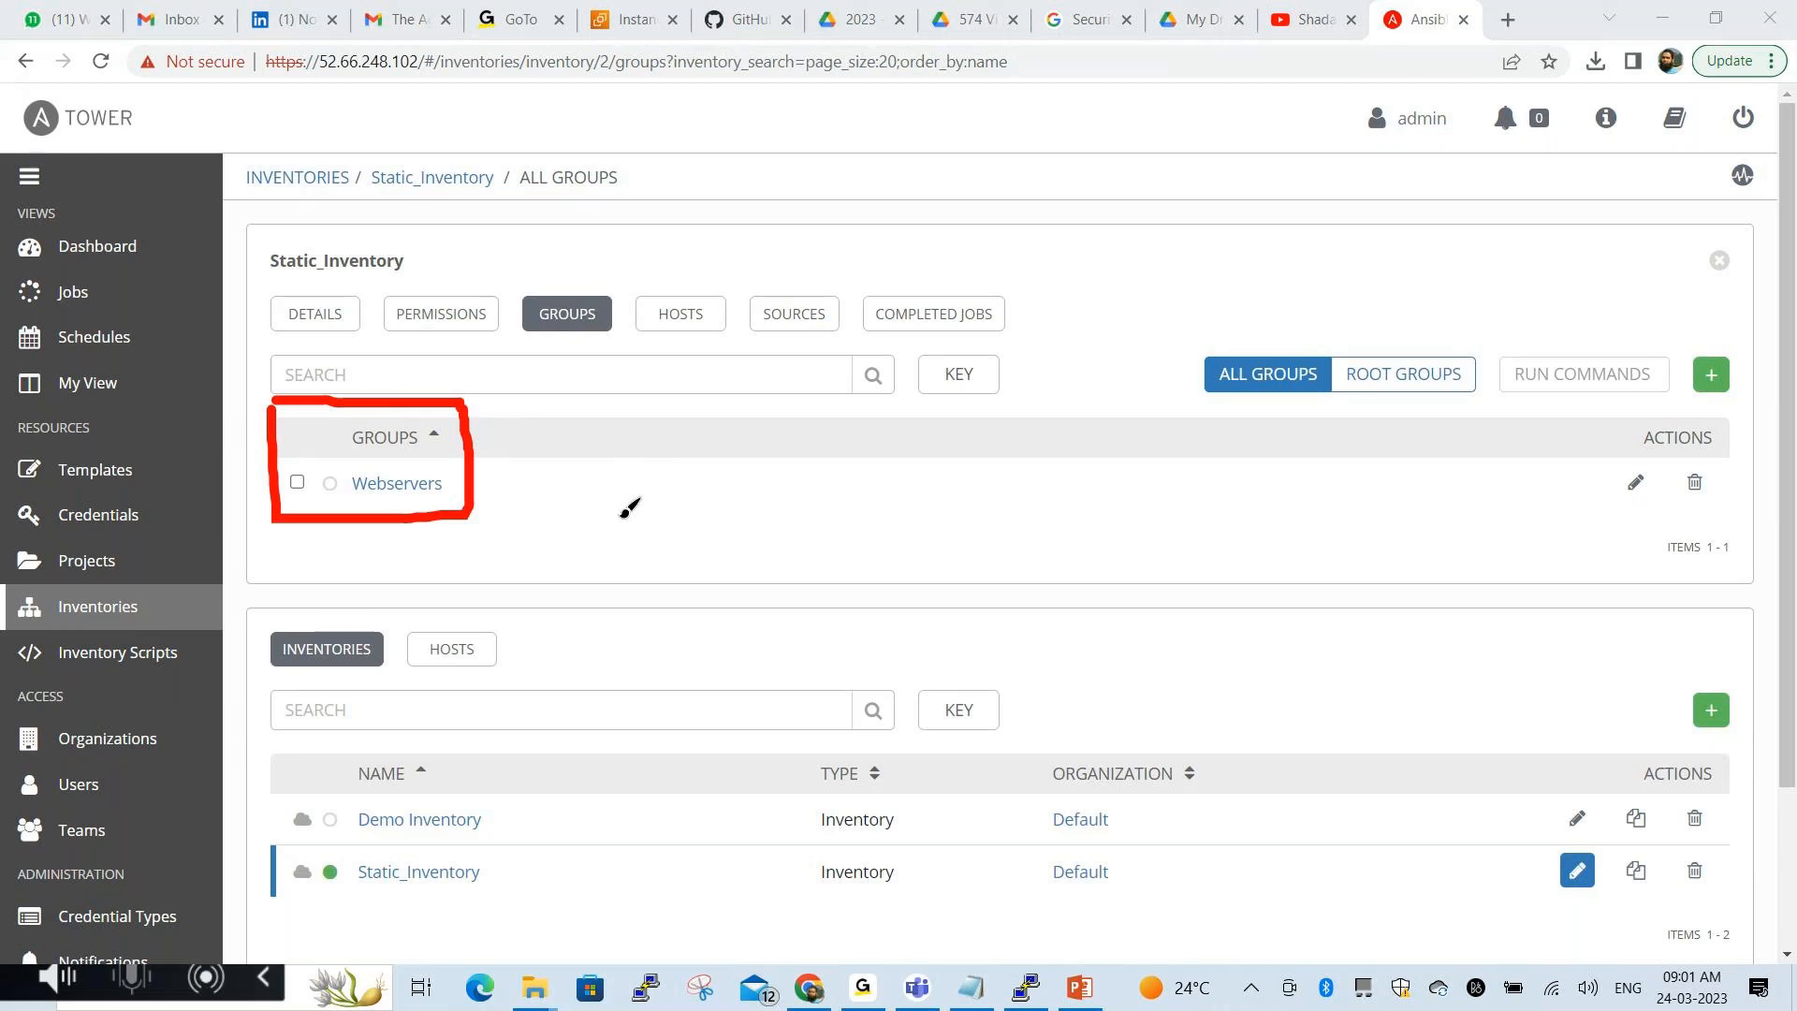
click(761, 939)
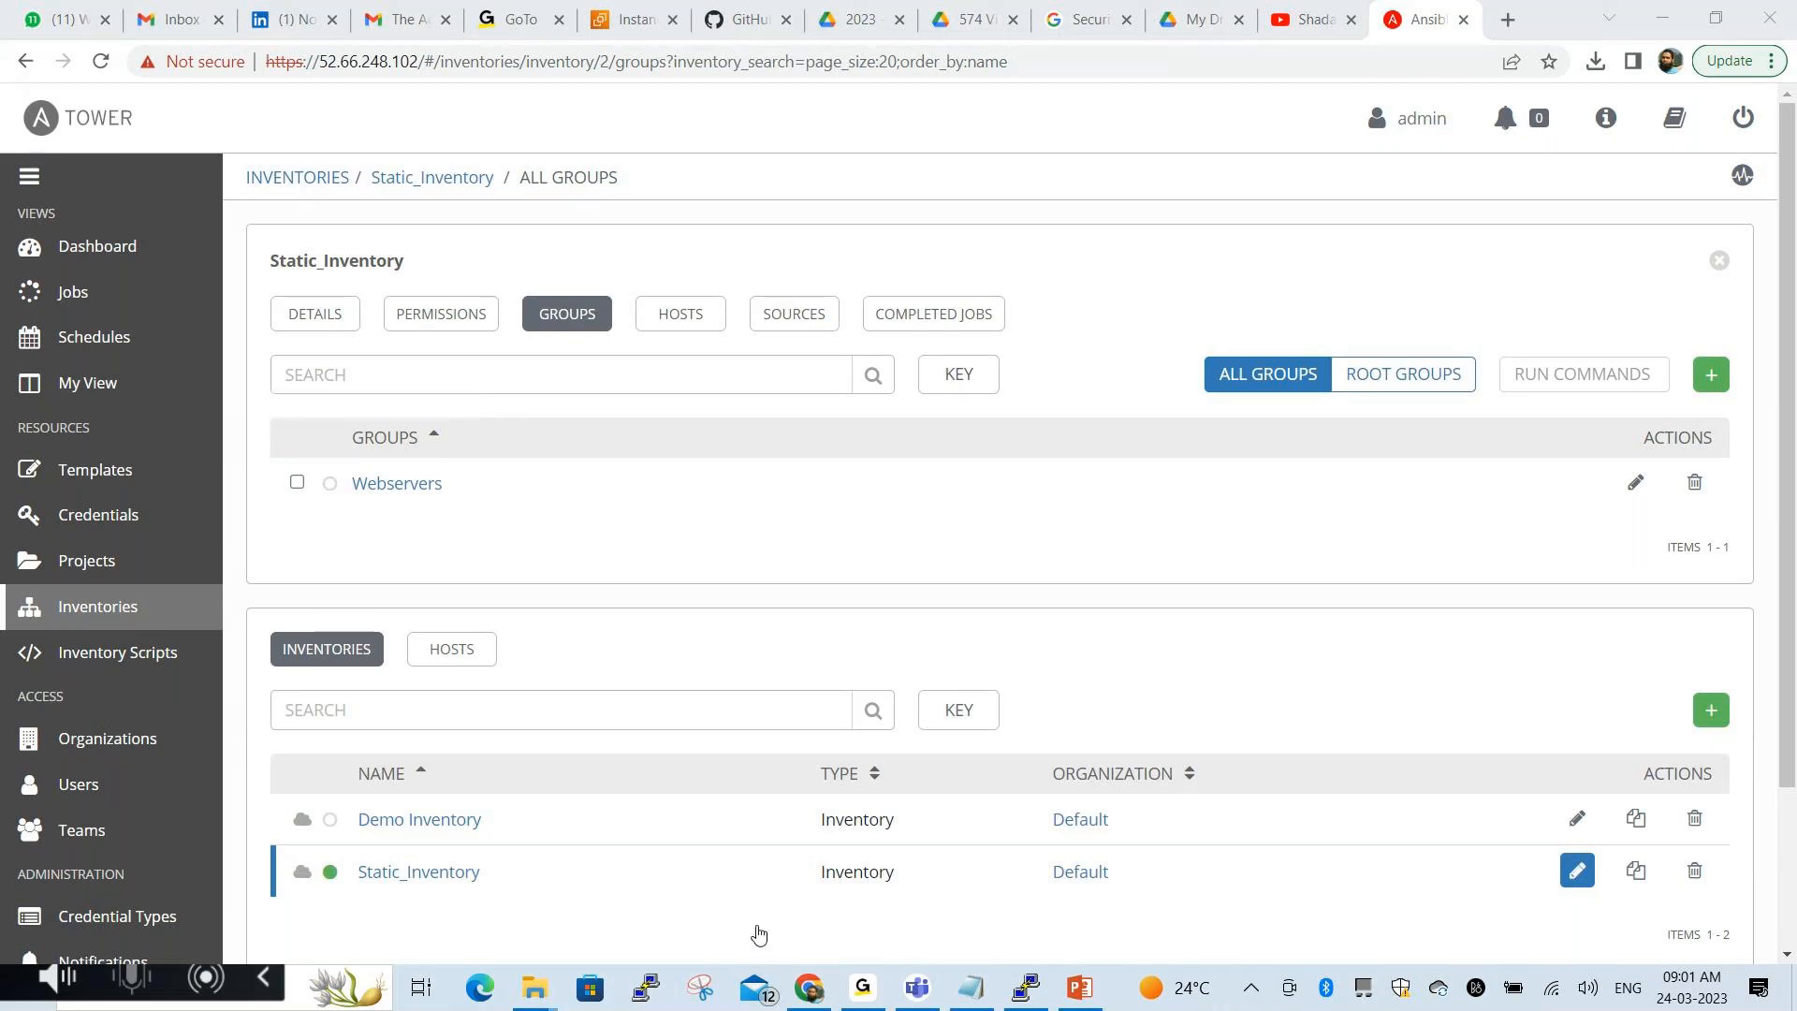
scroll(686, 514, down, 2)
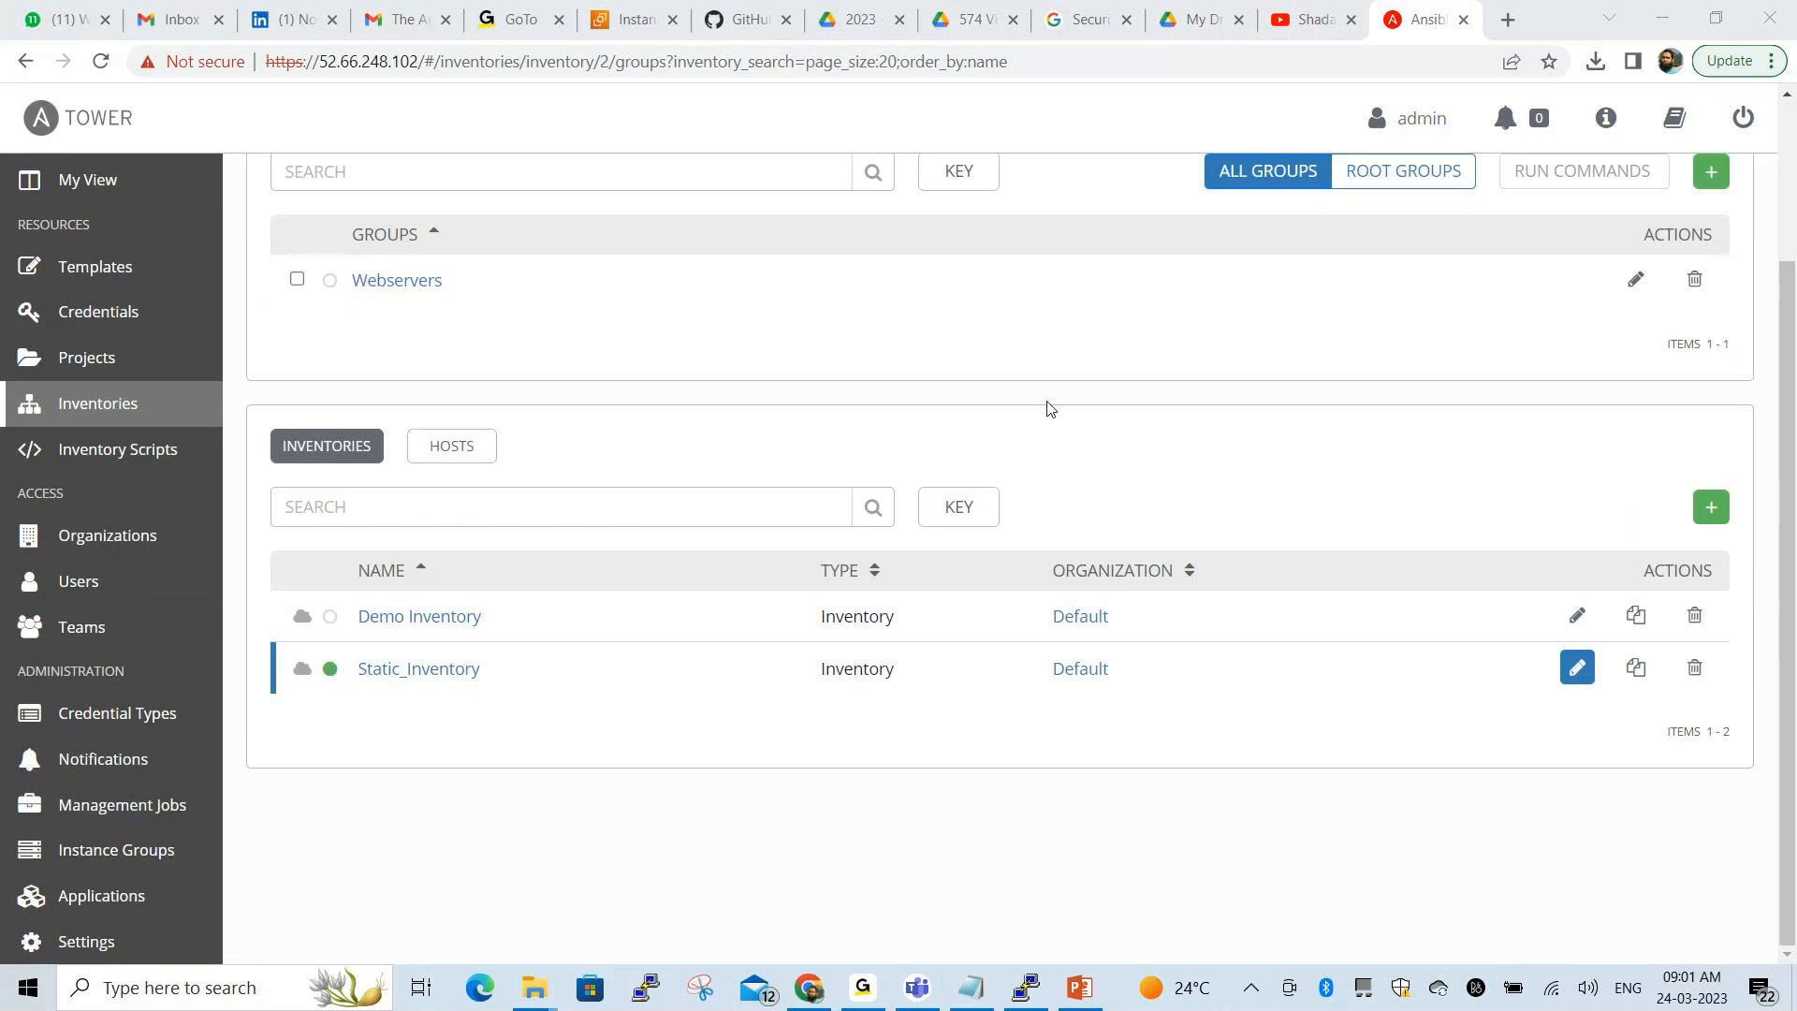
scroll(1048, 409, up, 2)
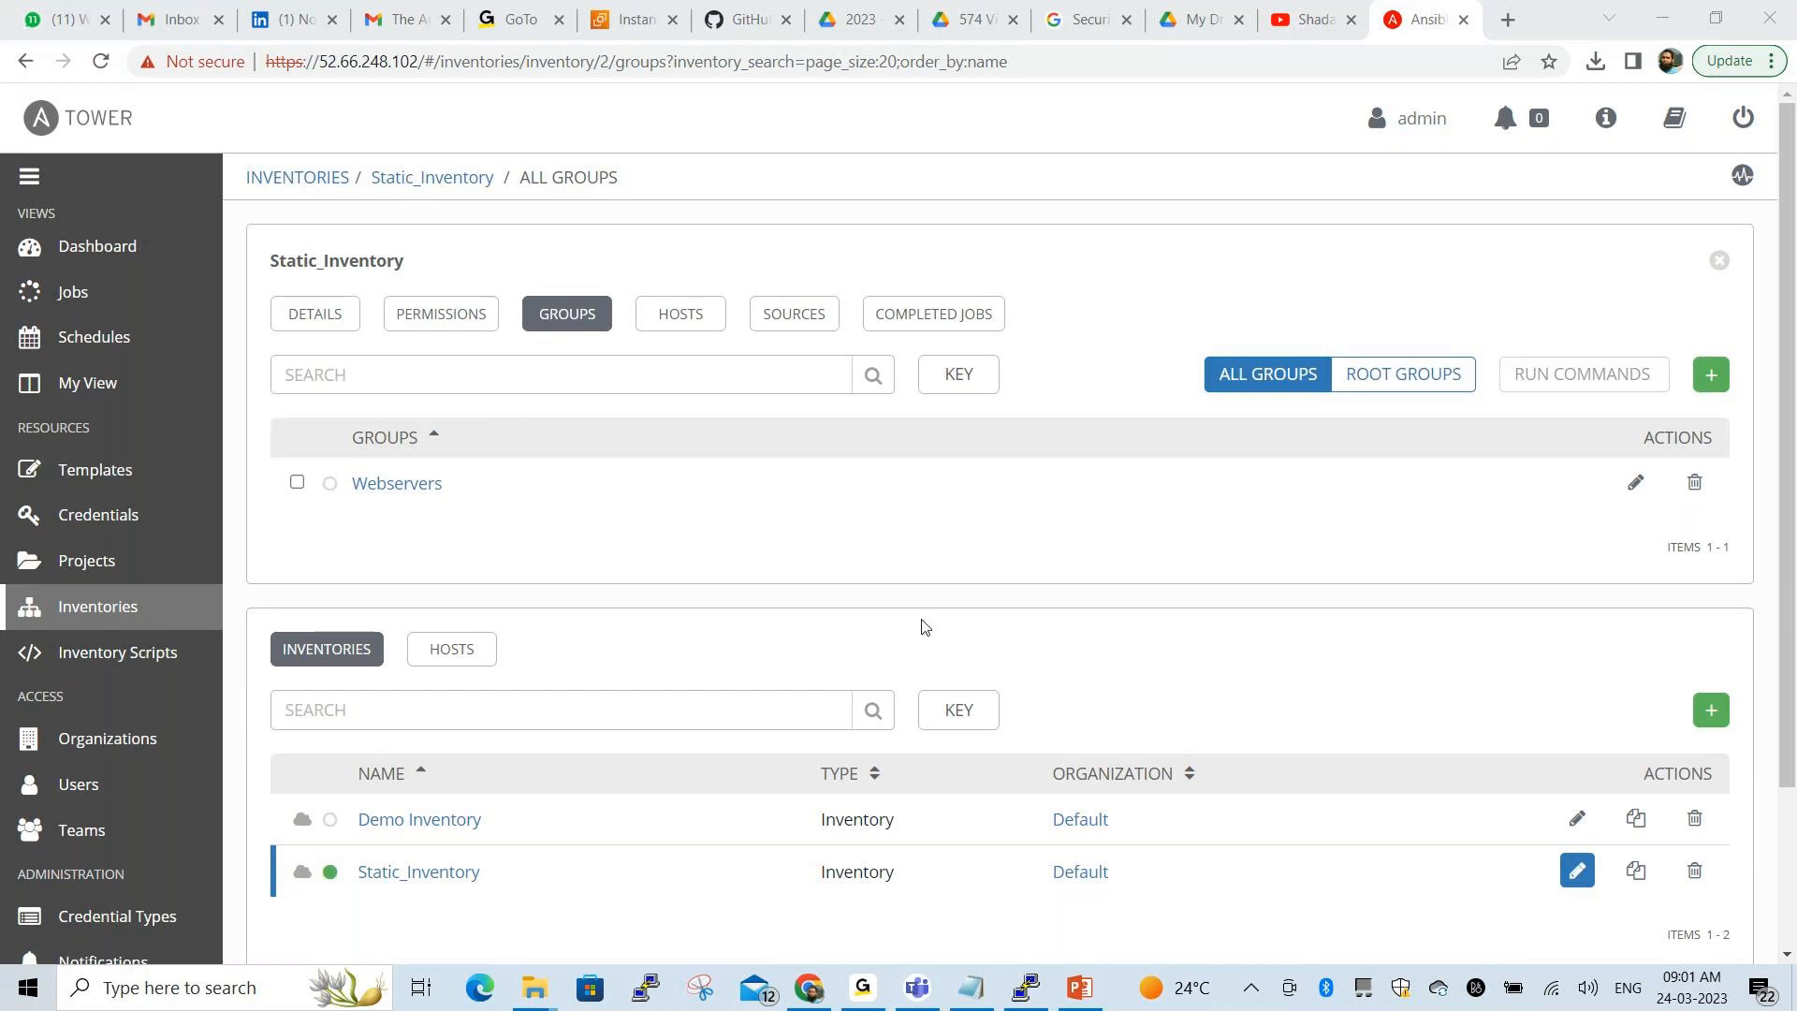
Open the Webservers group and view its Hosts list, which is still empty
click(396, 486)
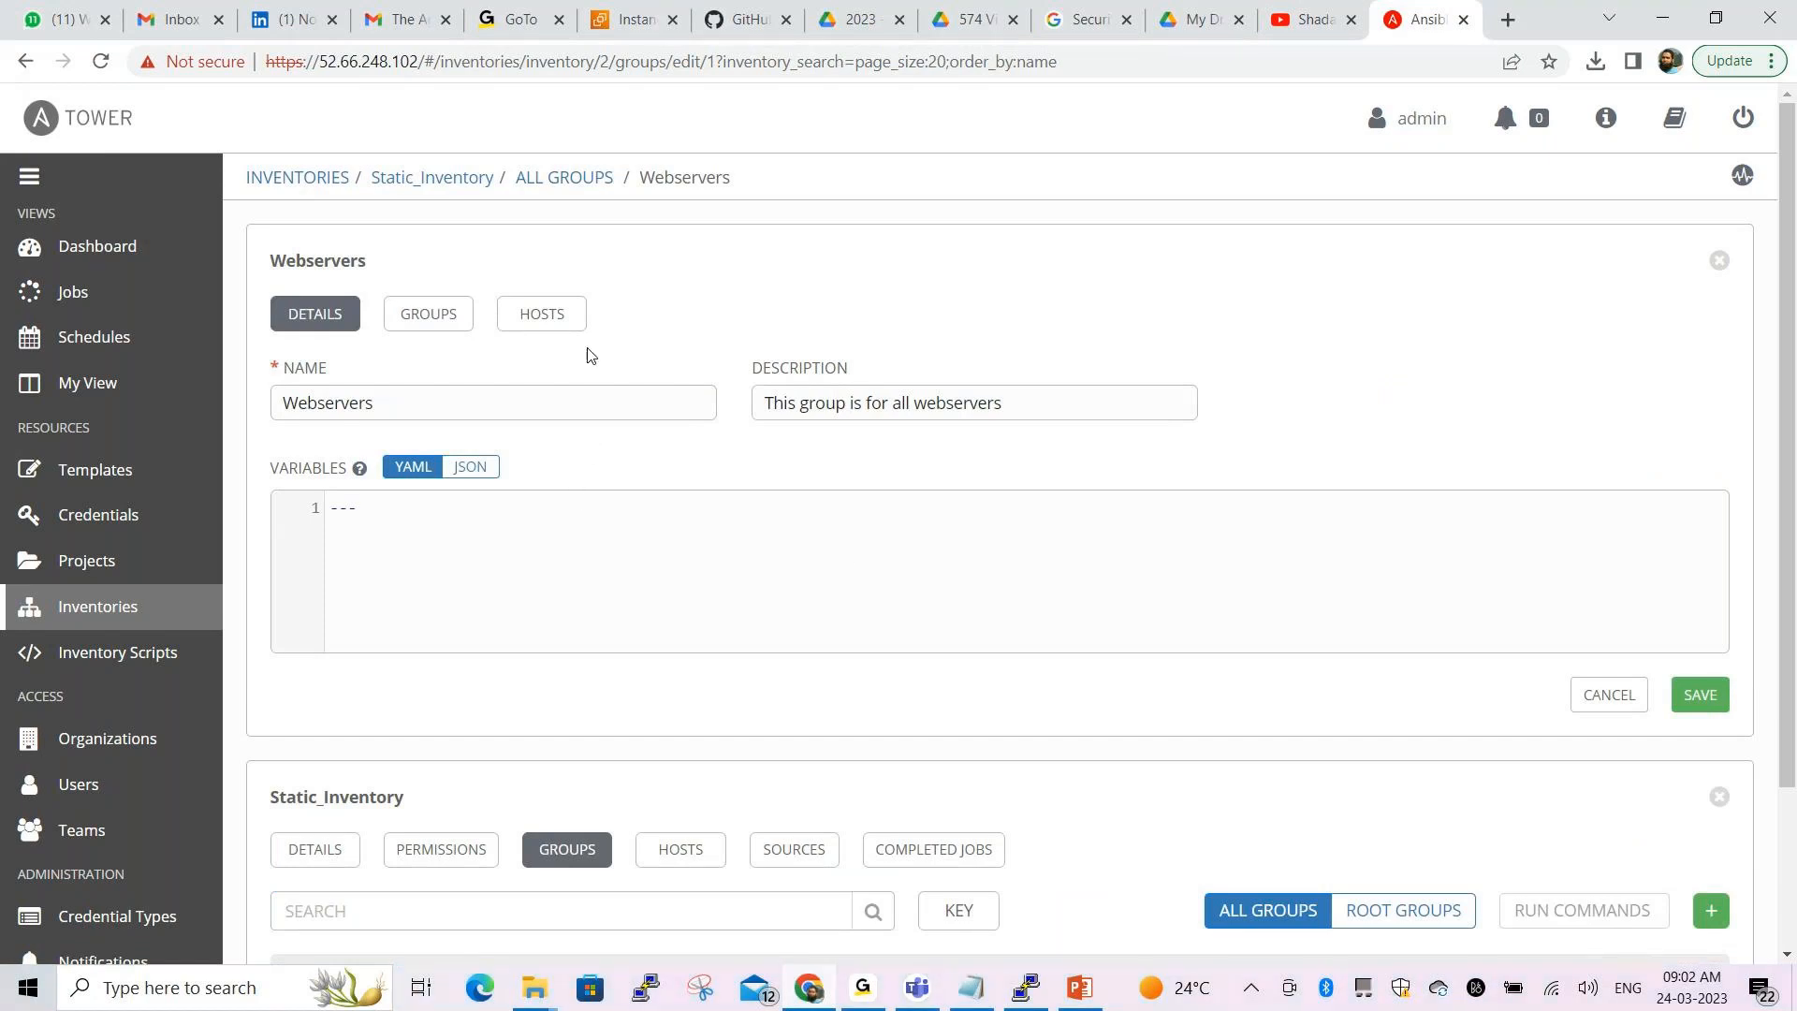
click(561, 318)
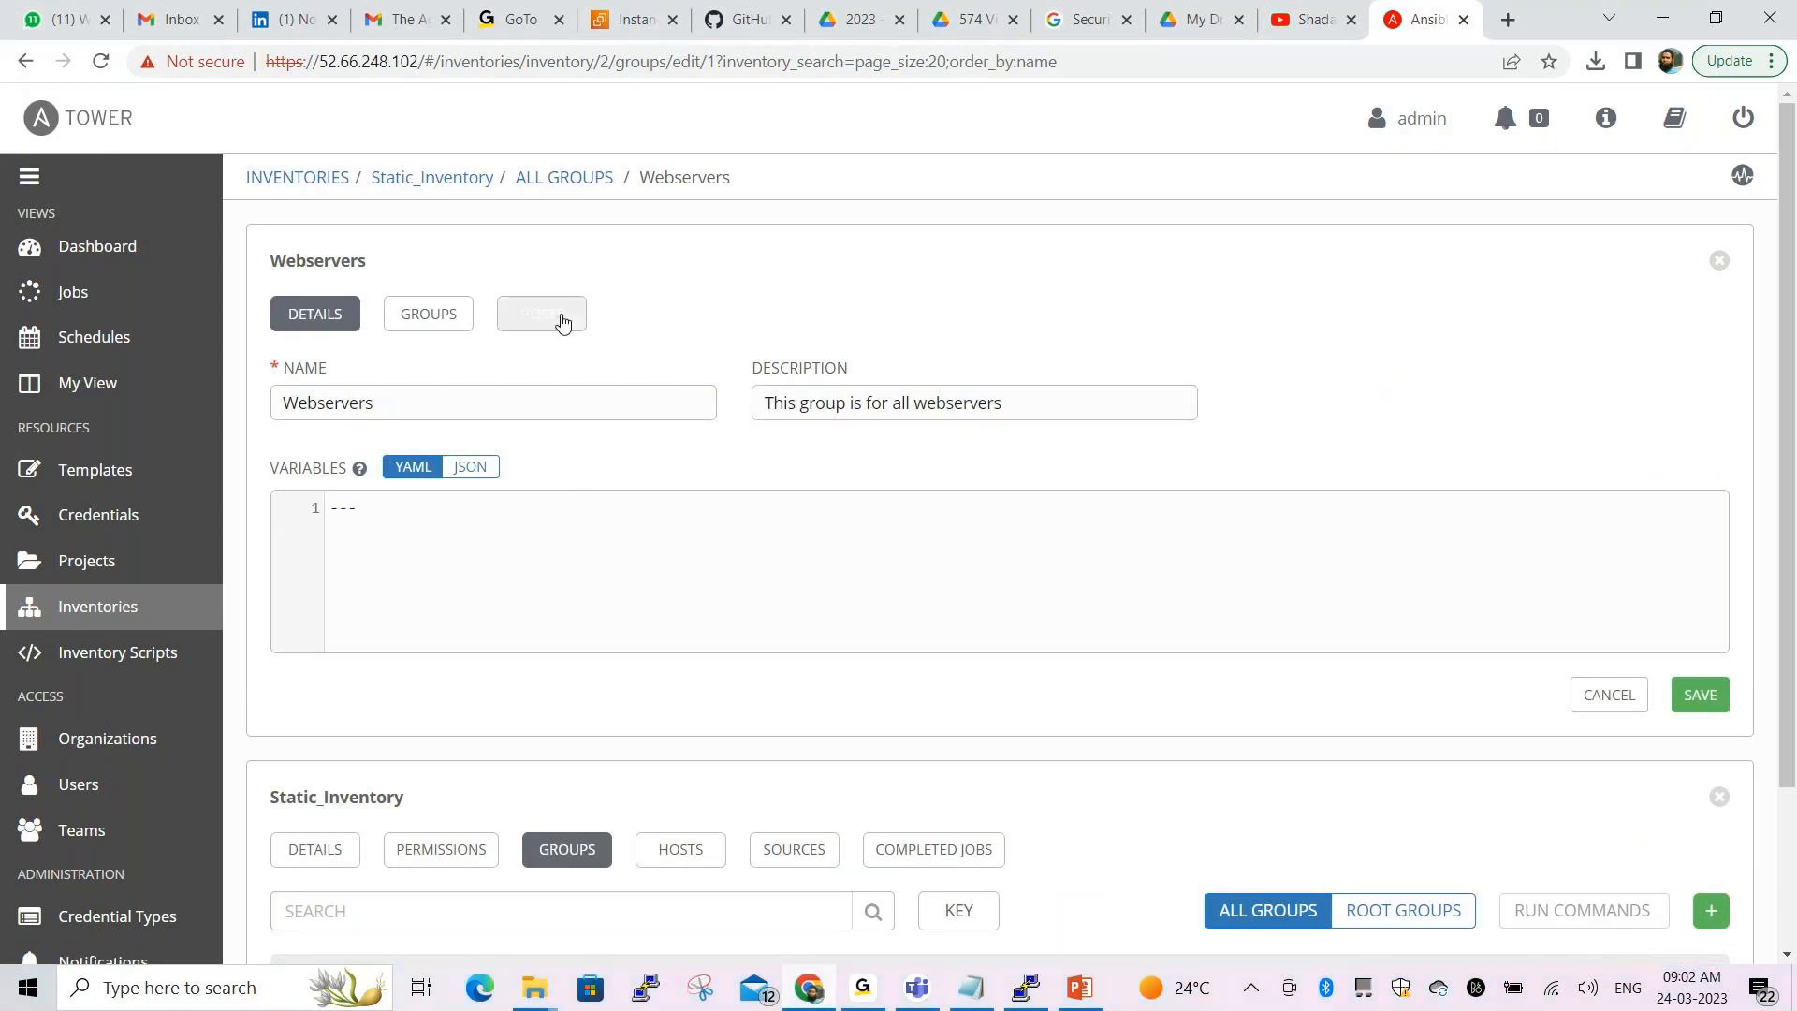
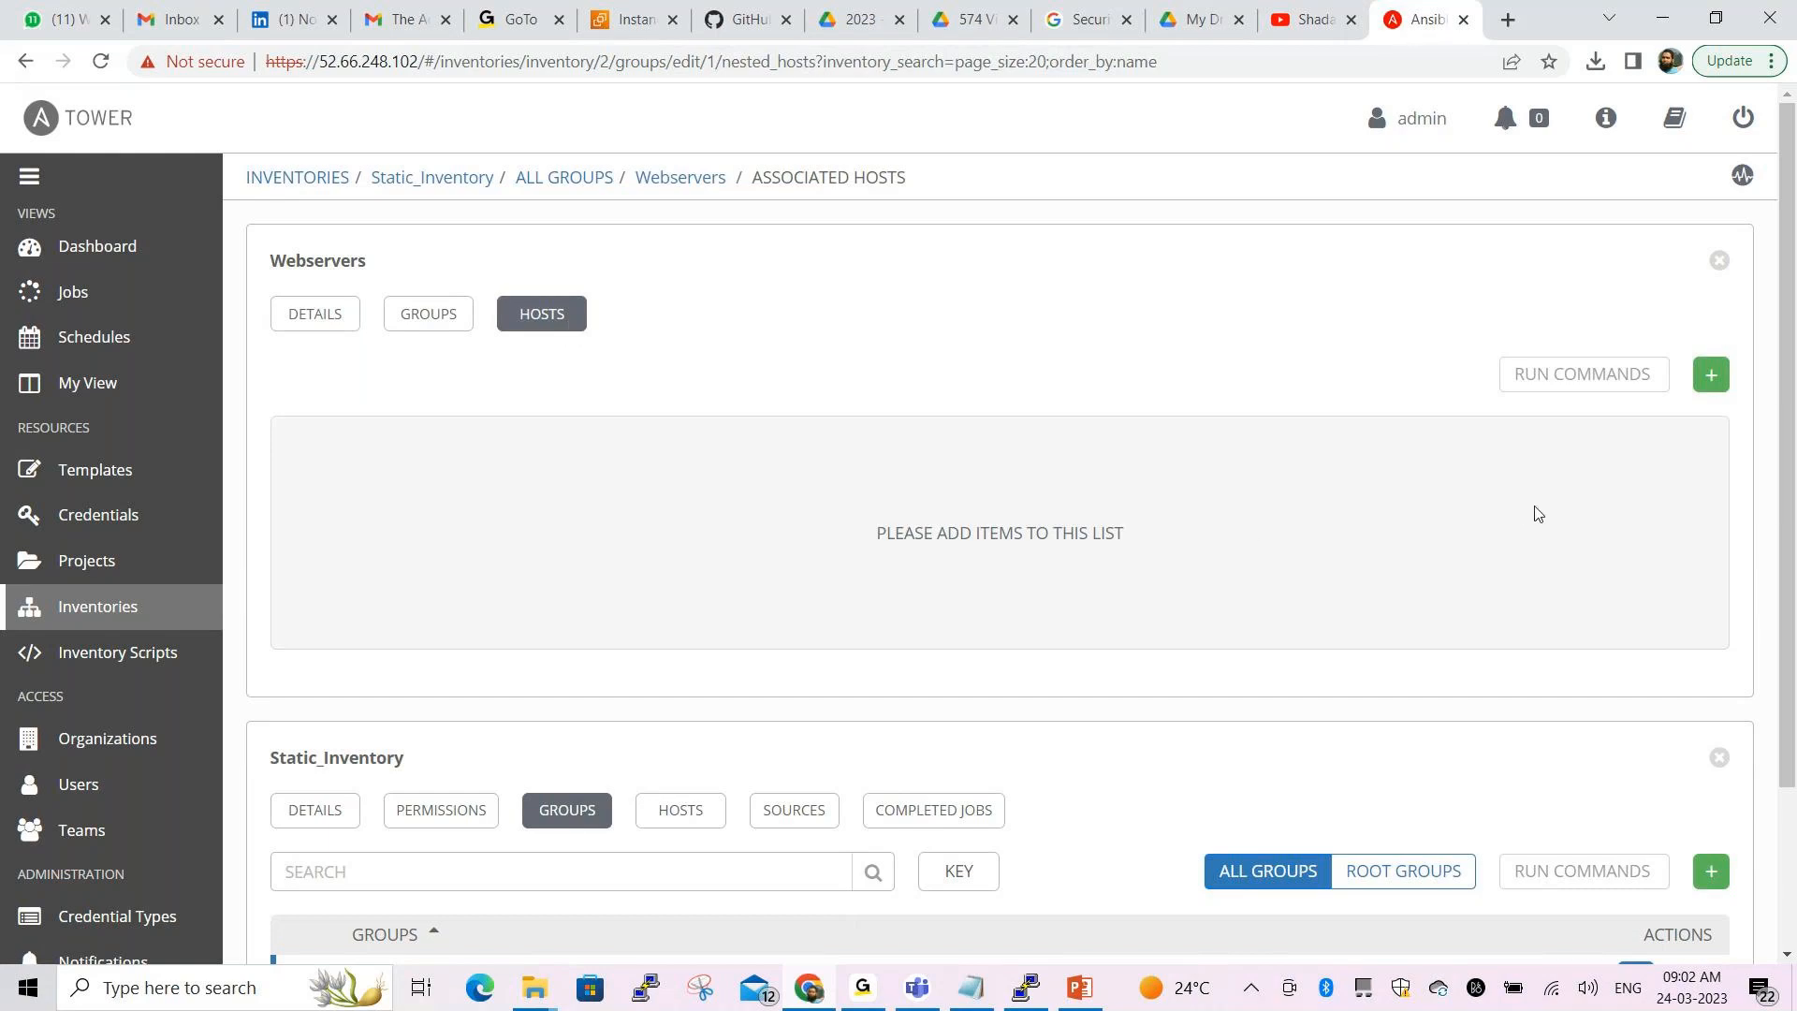
Add the existing hosts web01.example.com and web02.example.com to the Webservers group
click(1711, 377)
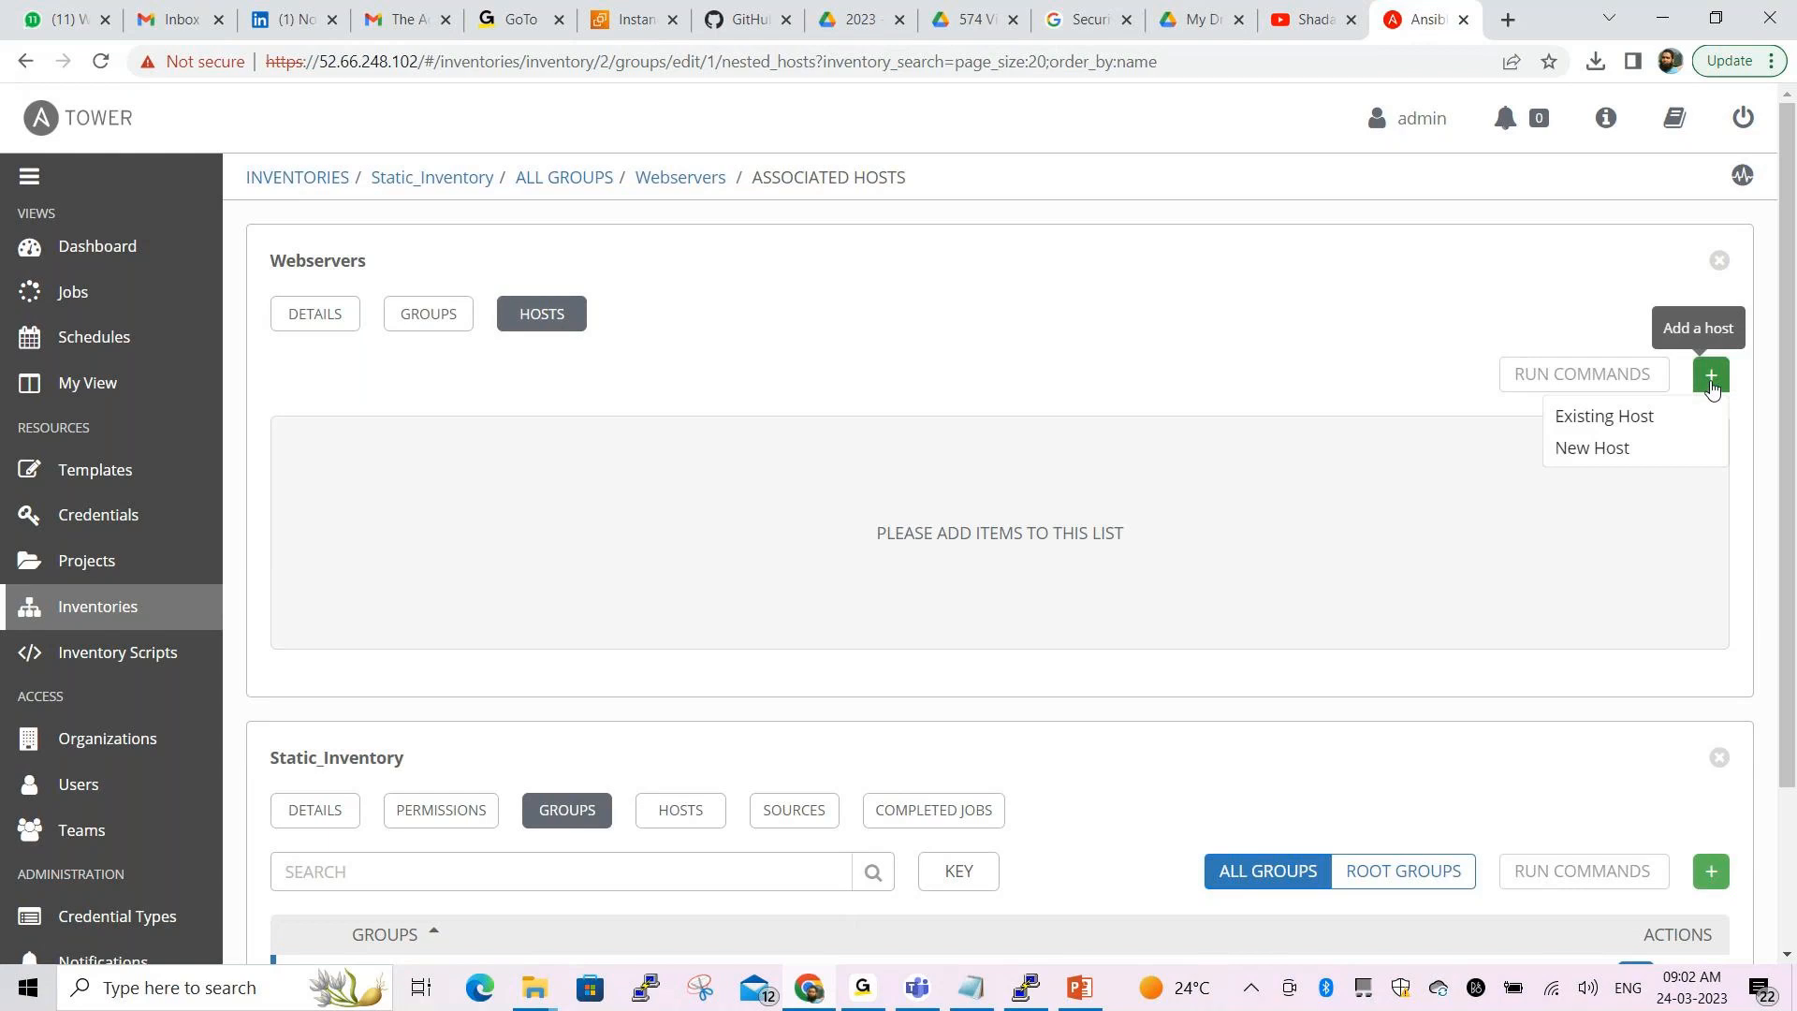
click(1613, 430)
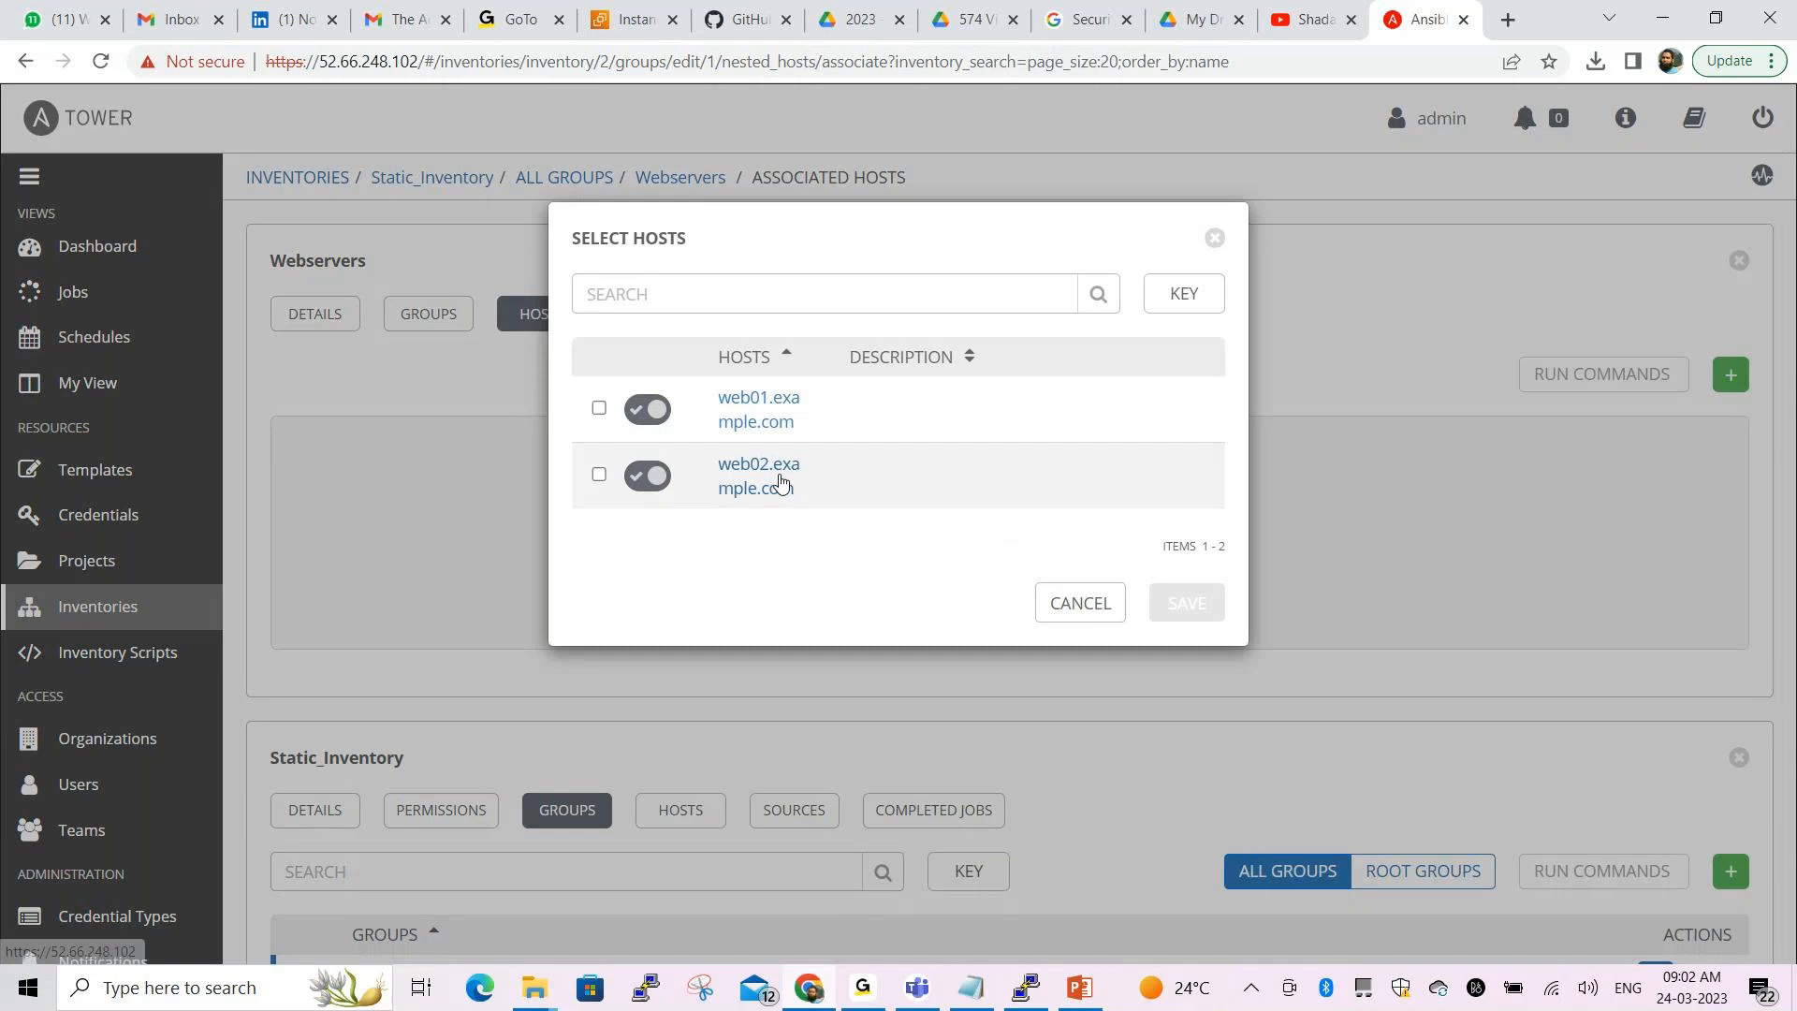
click(599, 408)
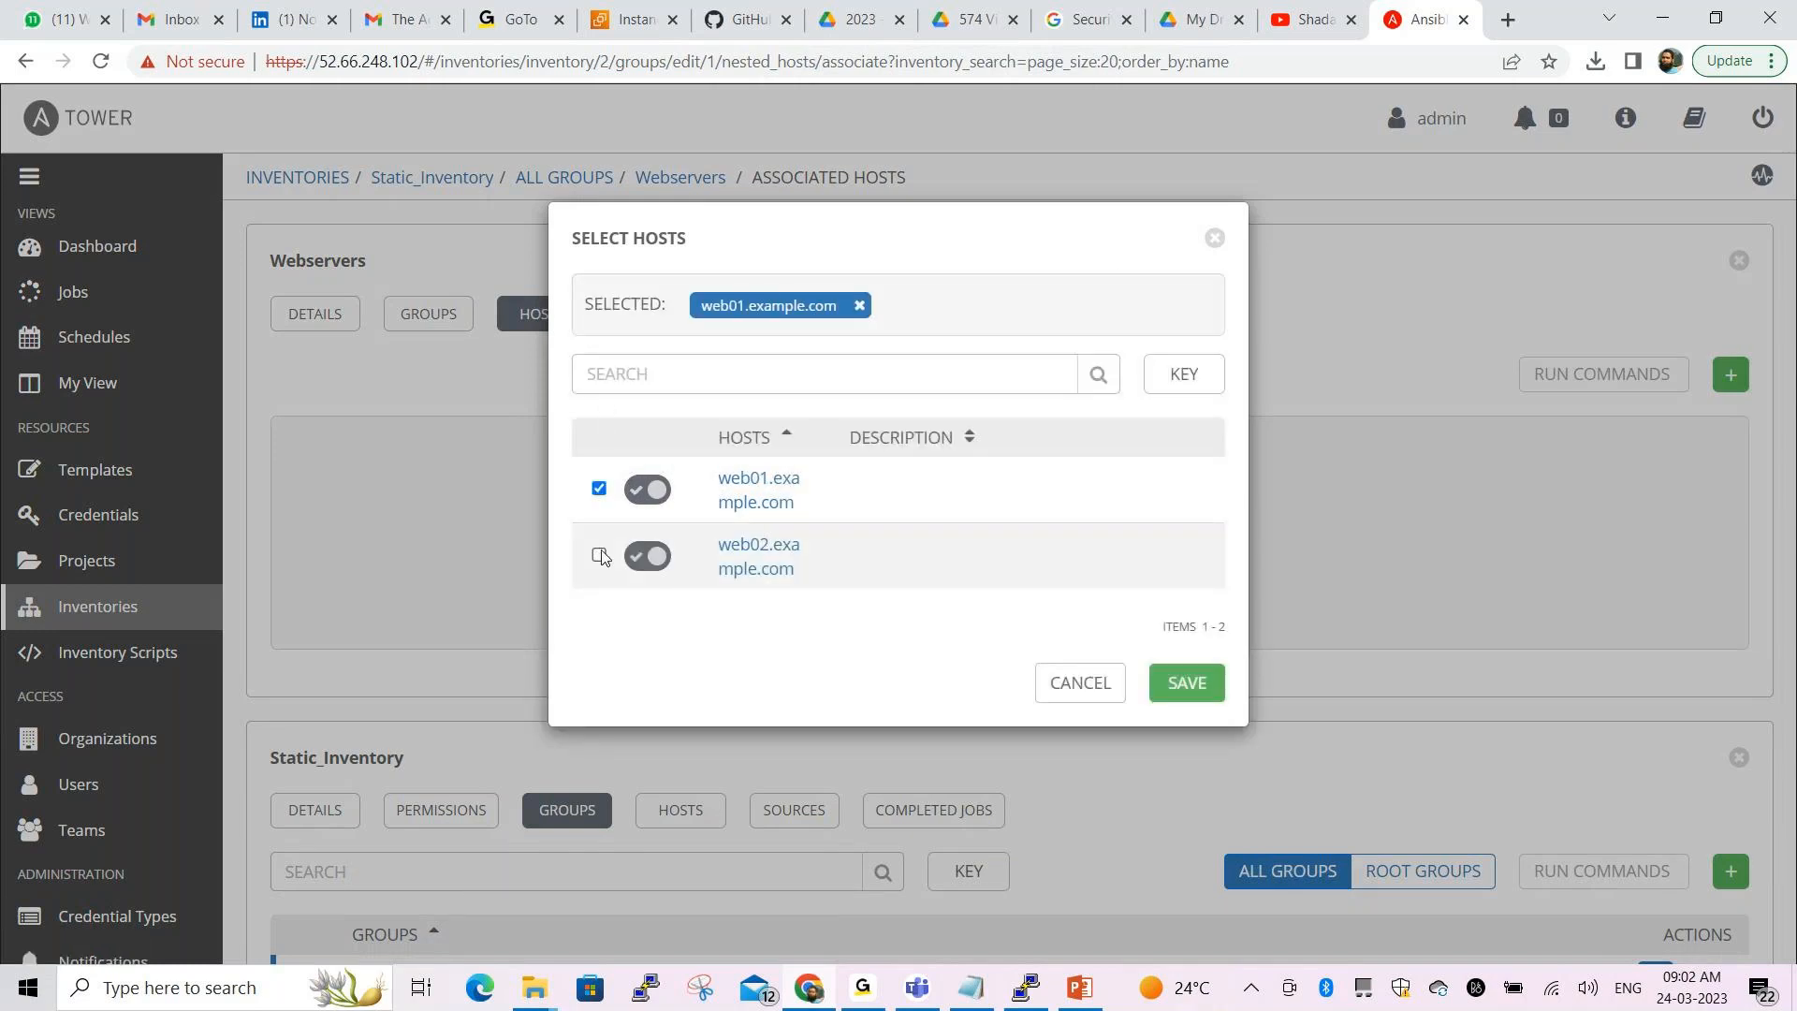
click(599, 556)
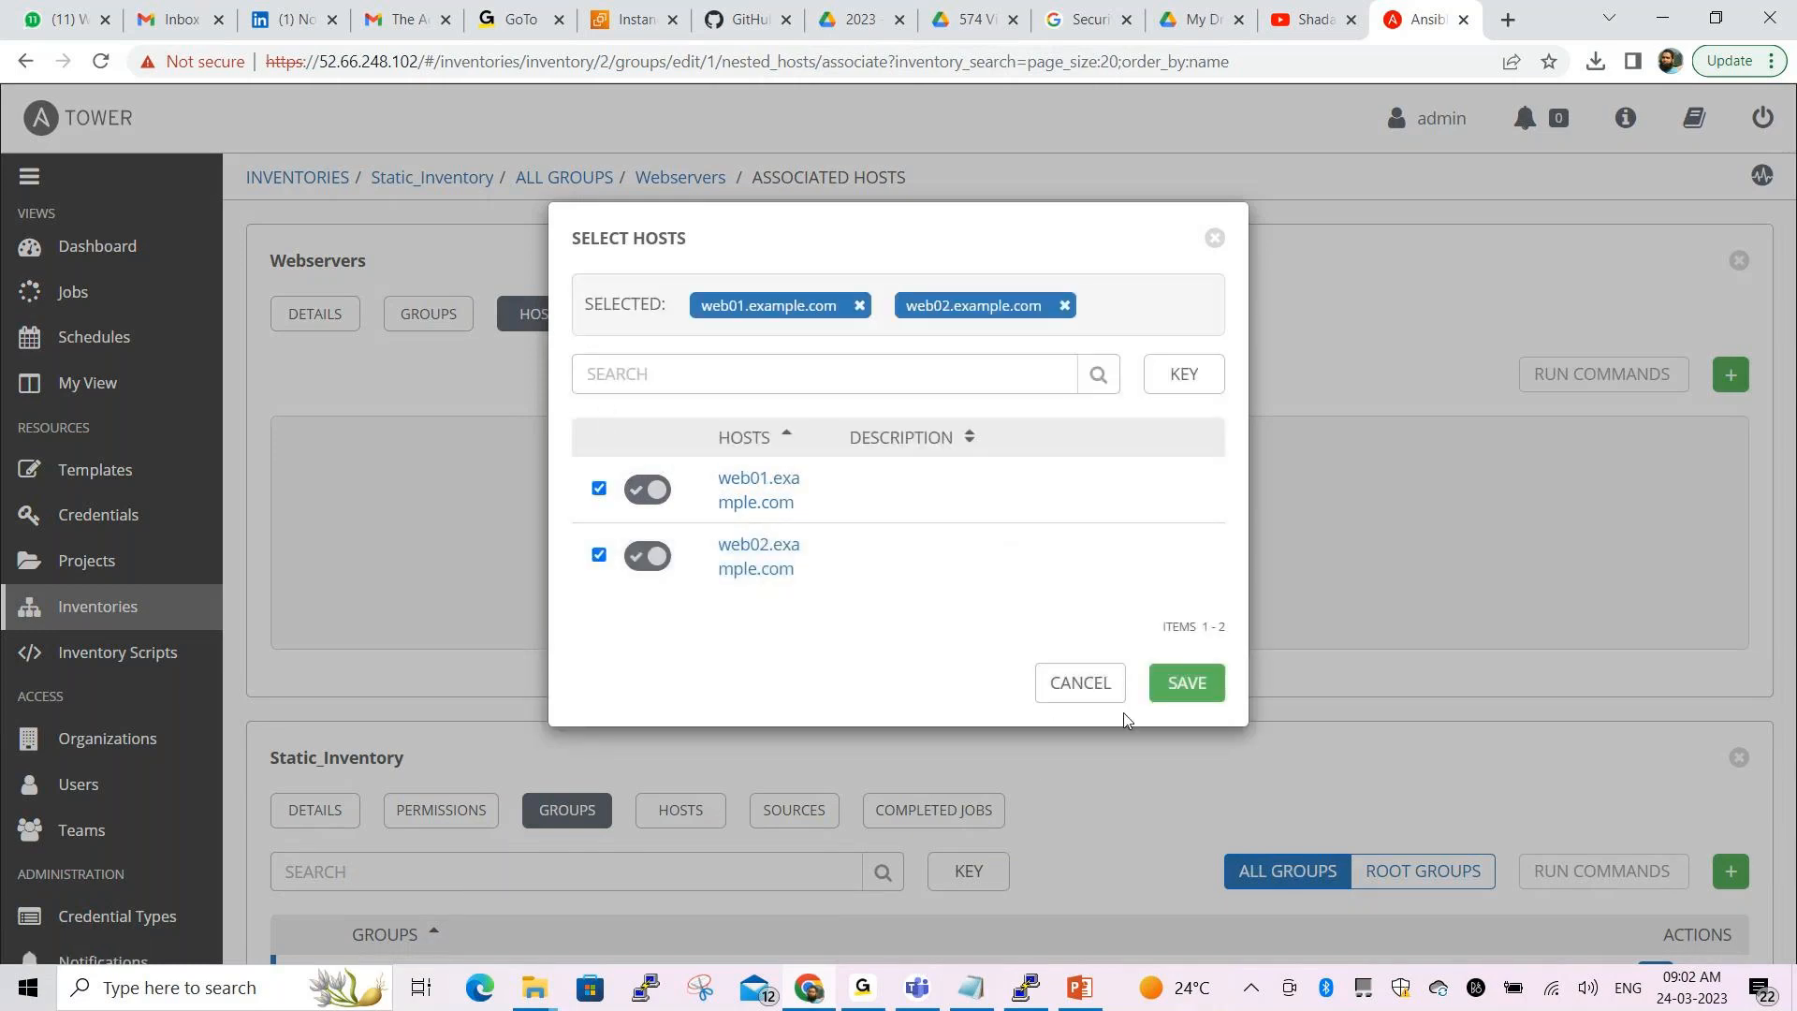
click(1187, 686)
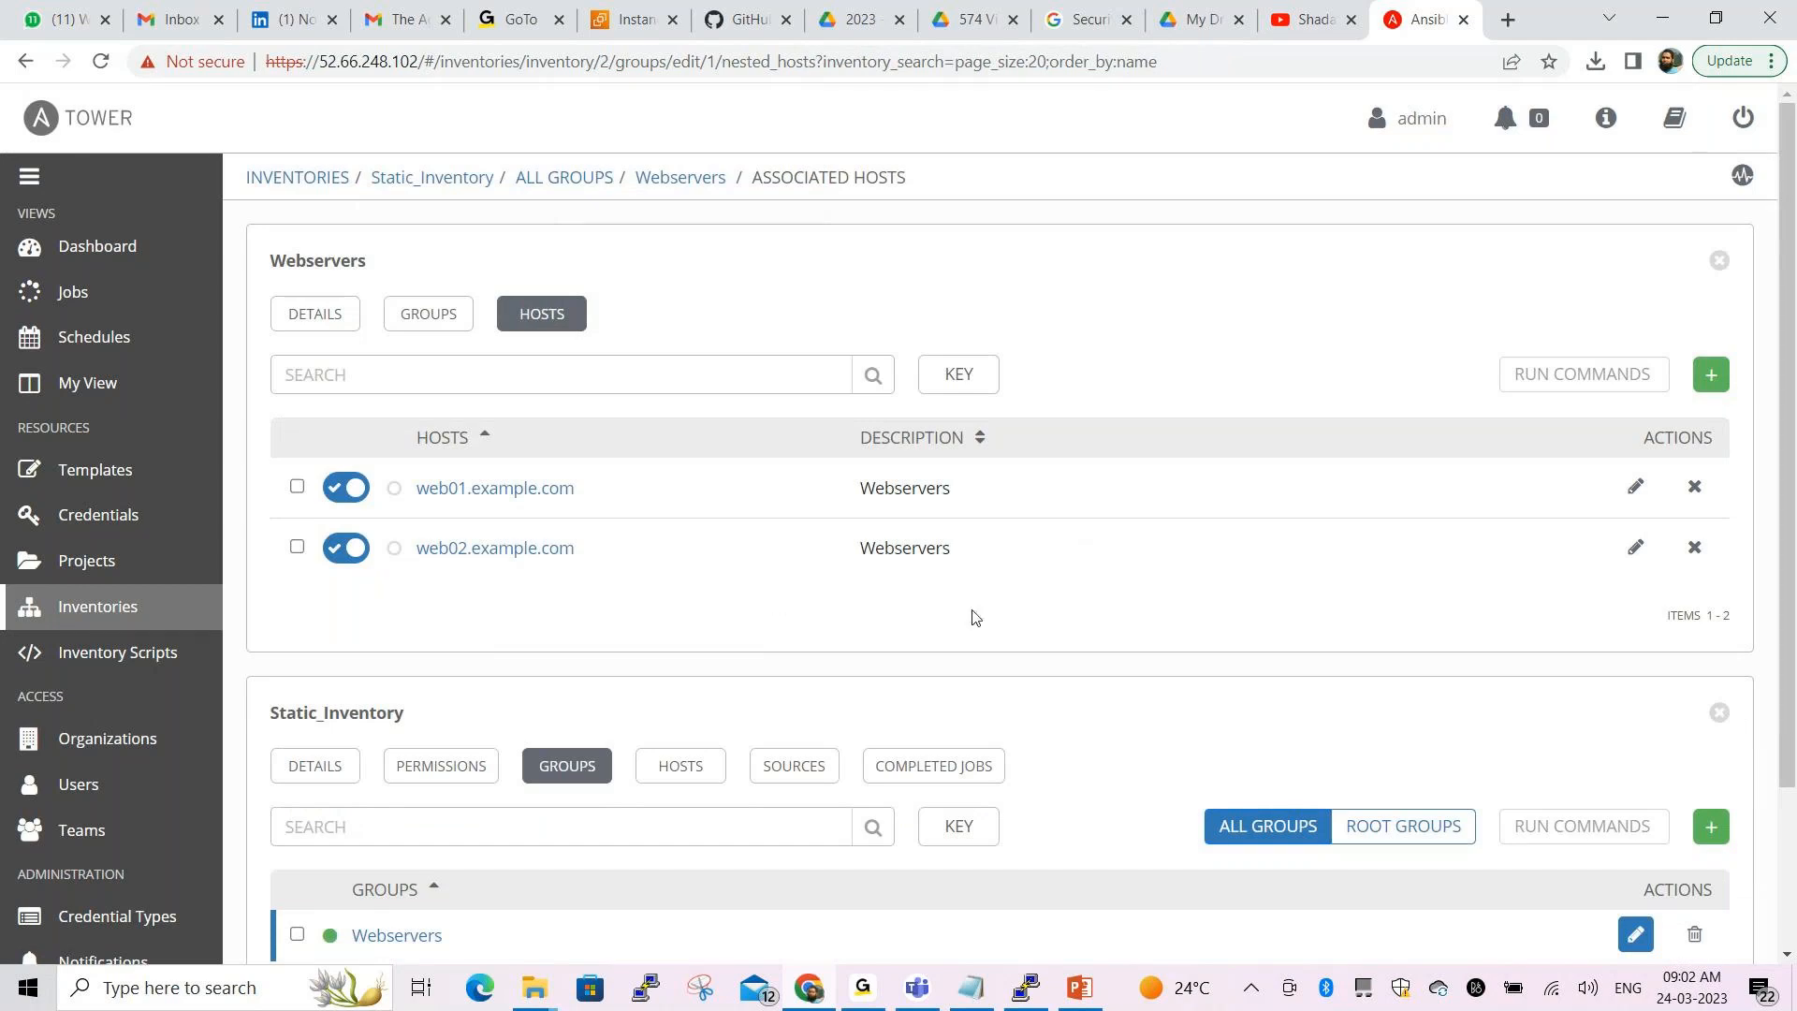
Create host web03.example.com in Webservers with description 'This is 3rd webserver'
click(1710, 381)
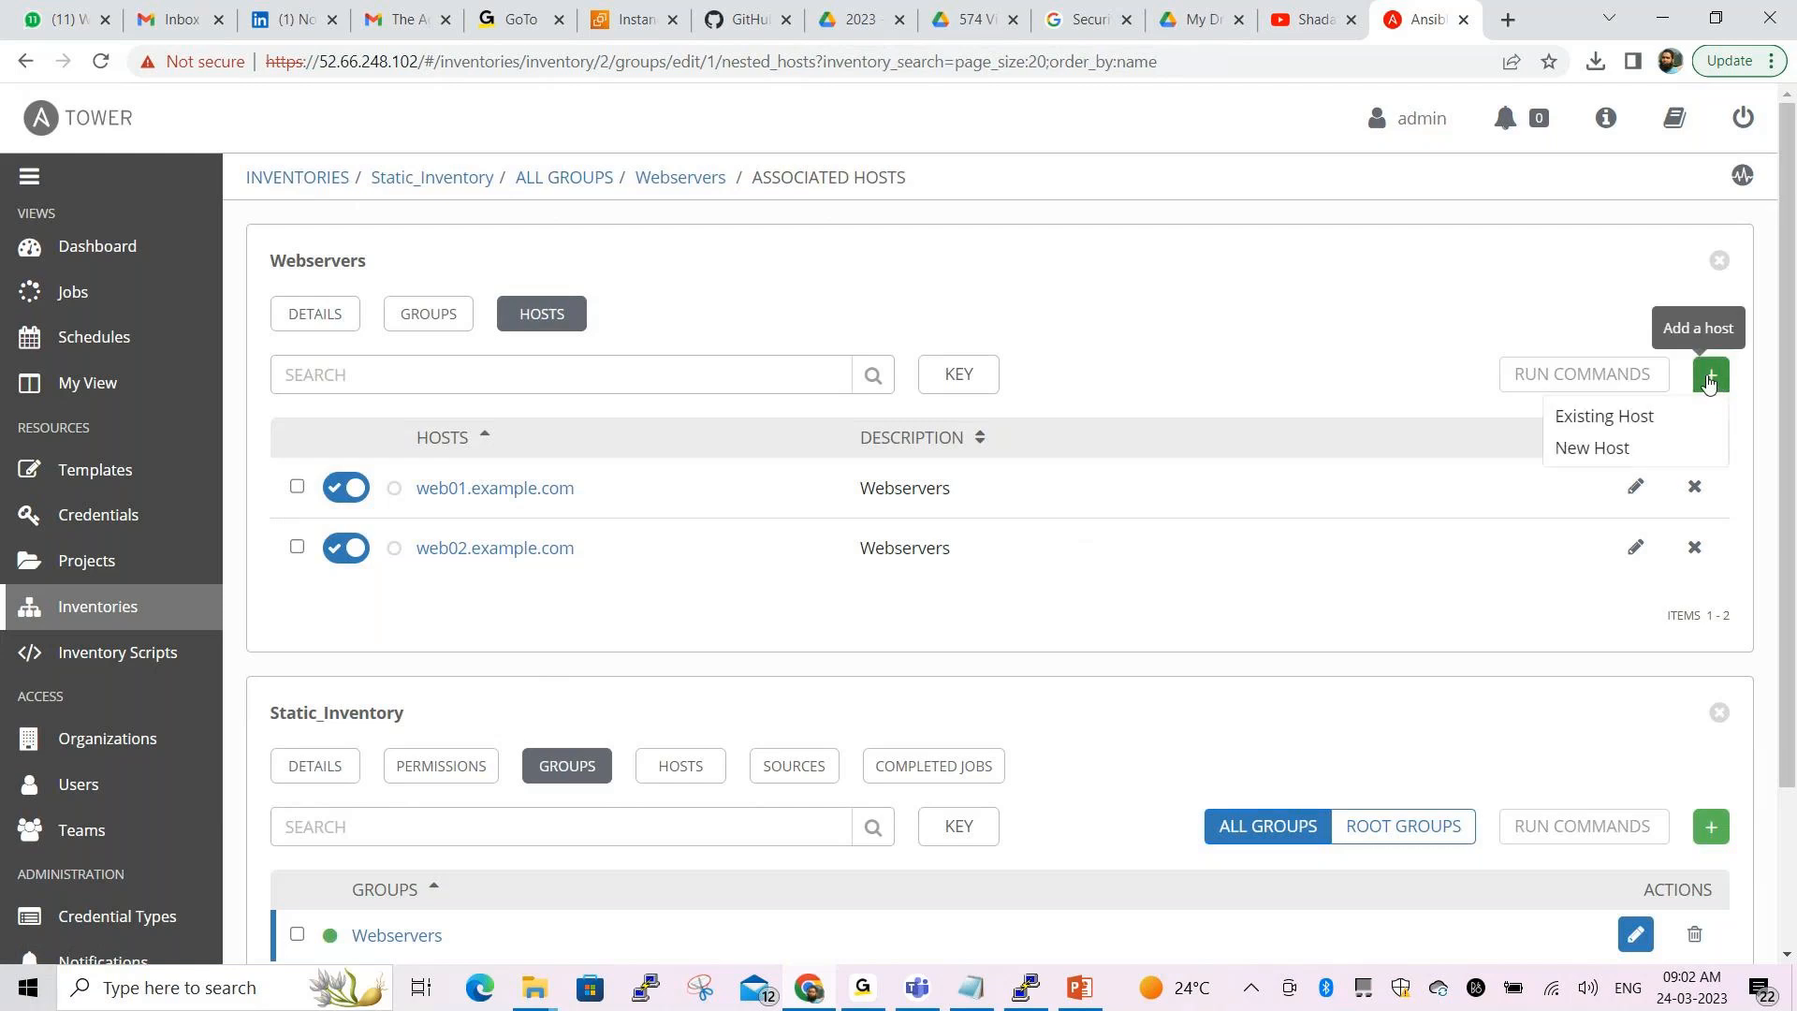
click(1592, 448)
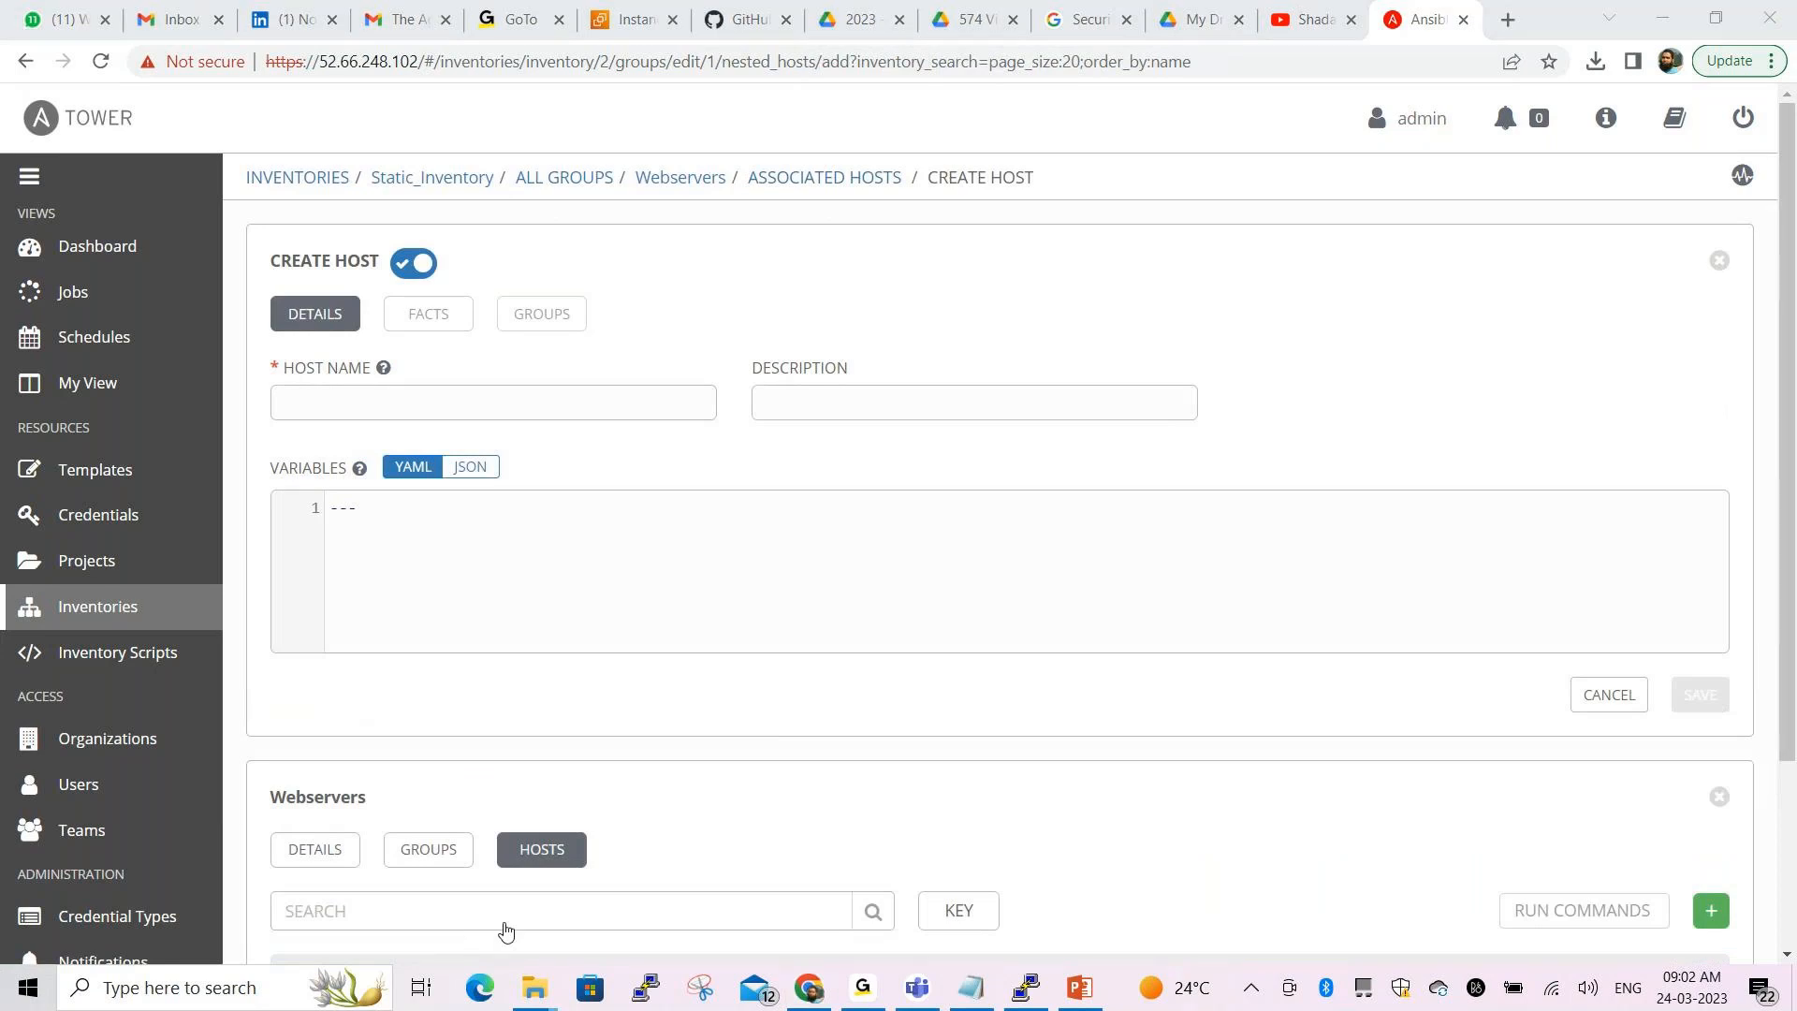
click(391, 394)
text(w)
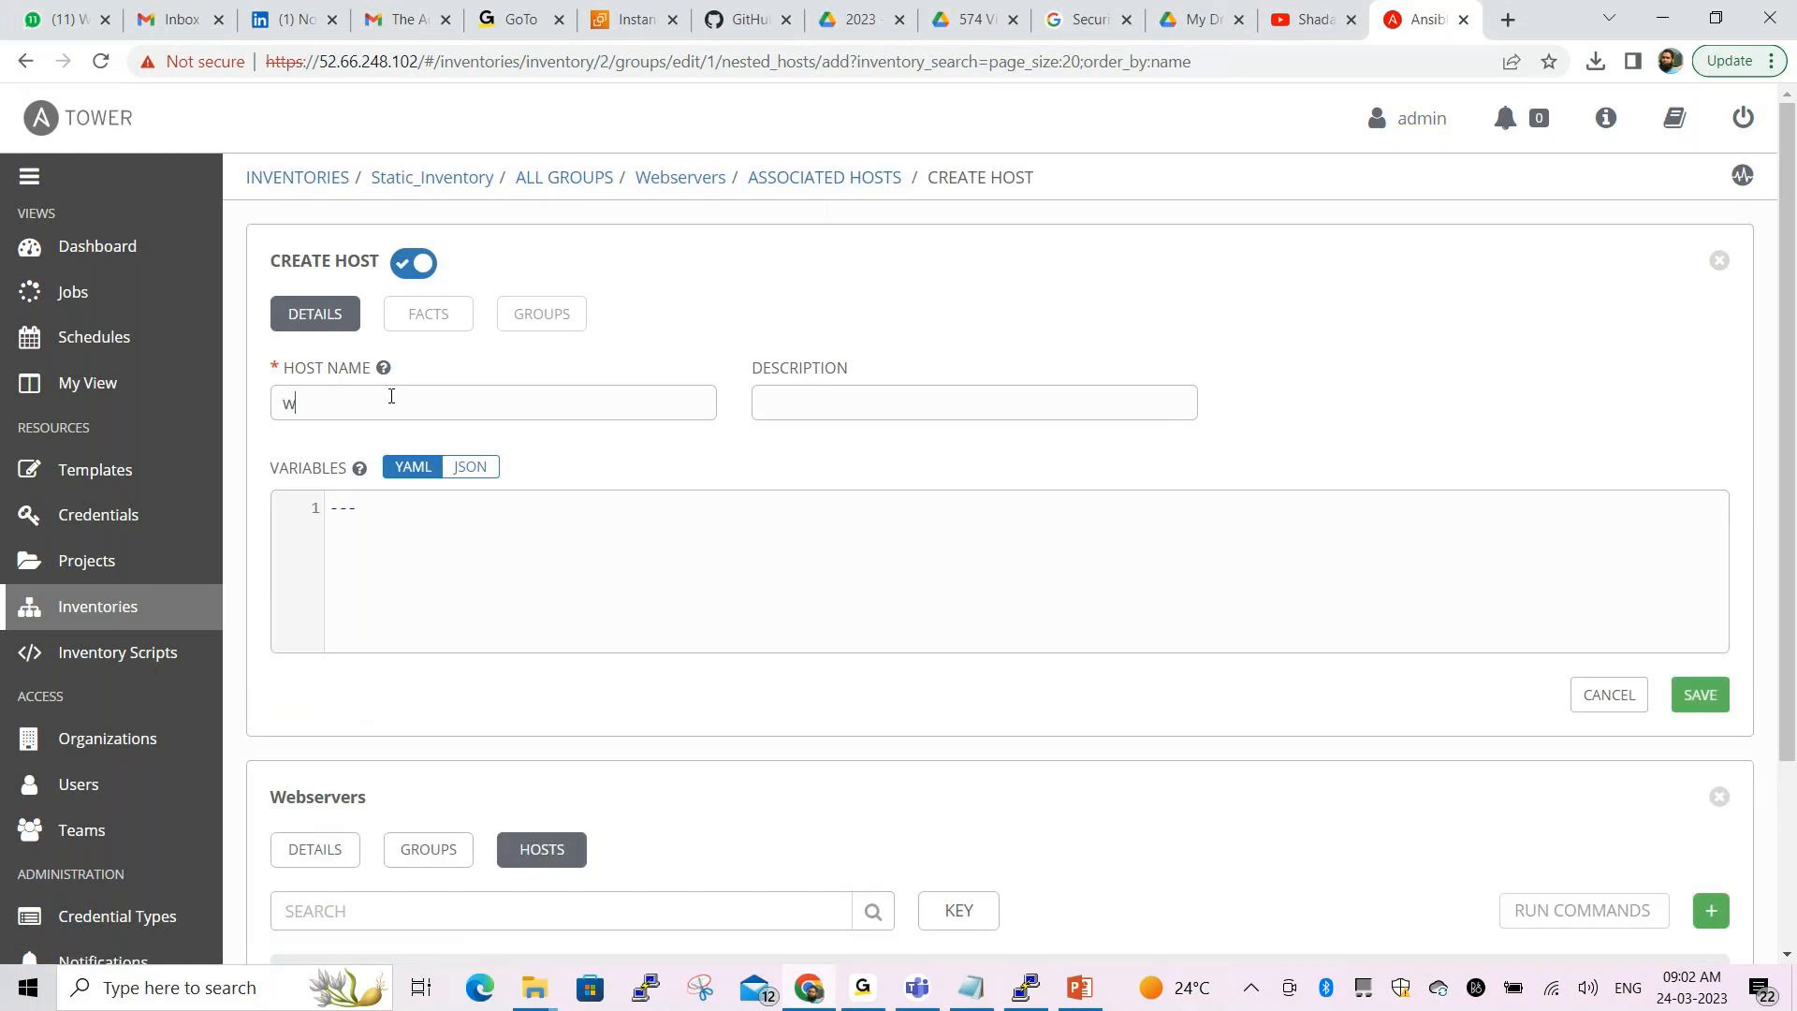
text(eb03.example.com)
click(780, 409)
text(This is 3rd webserv)
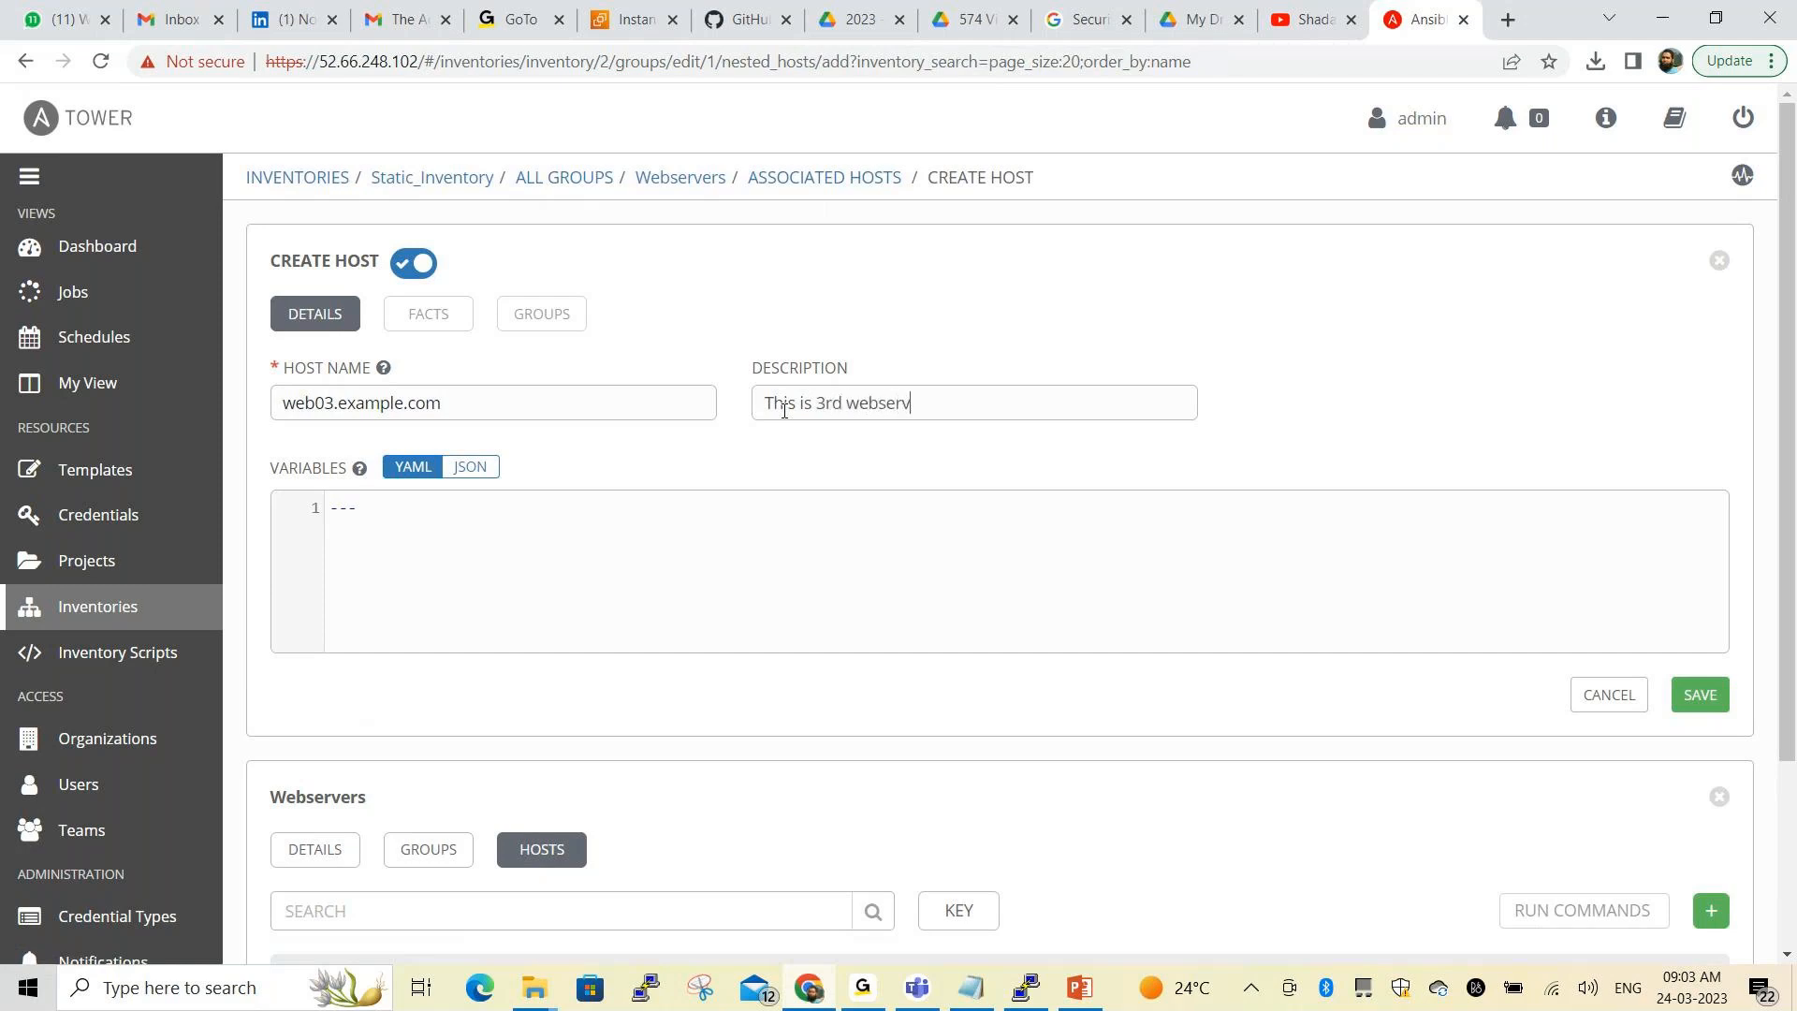
text(er)
click(1698, 700)
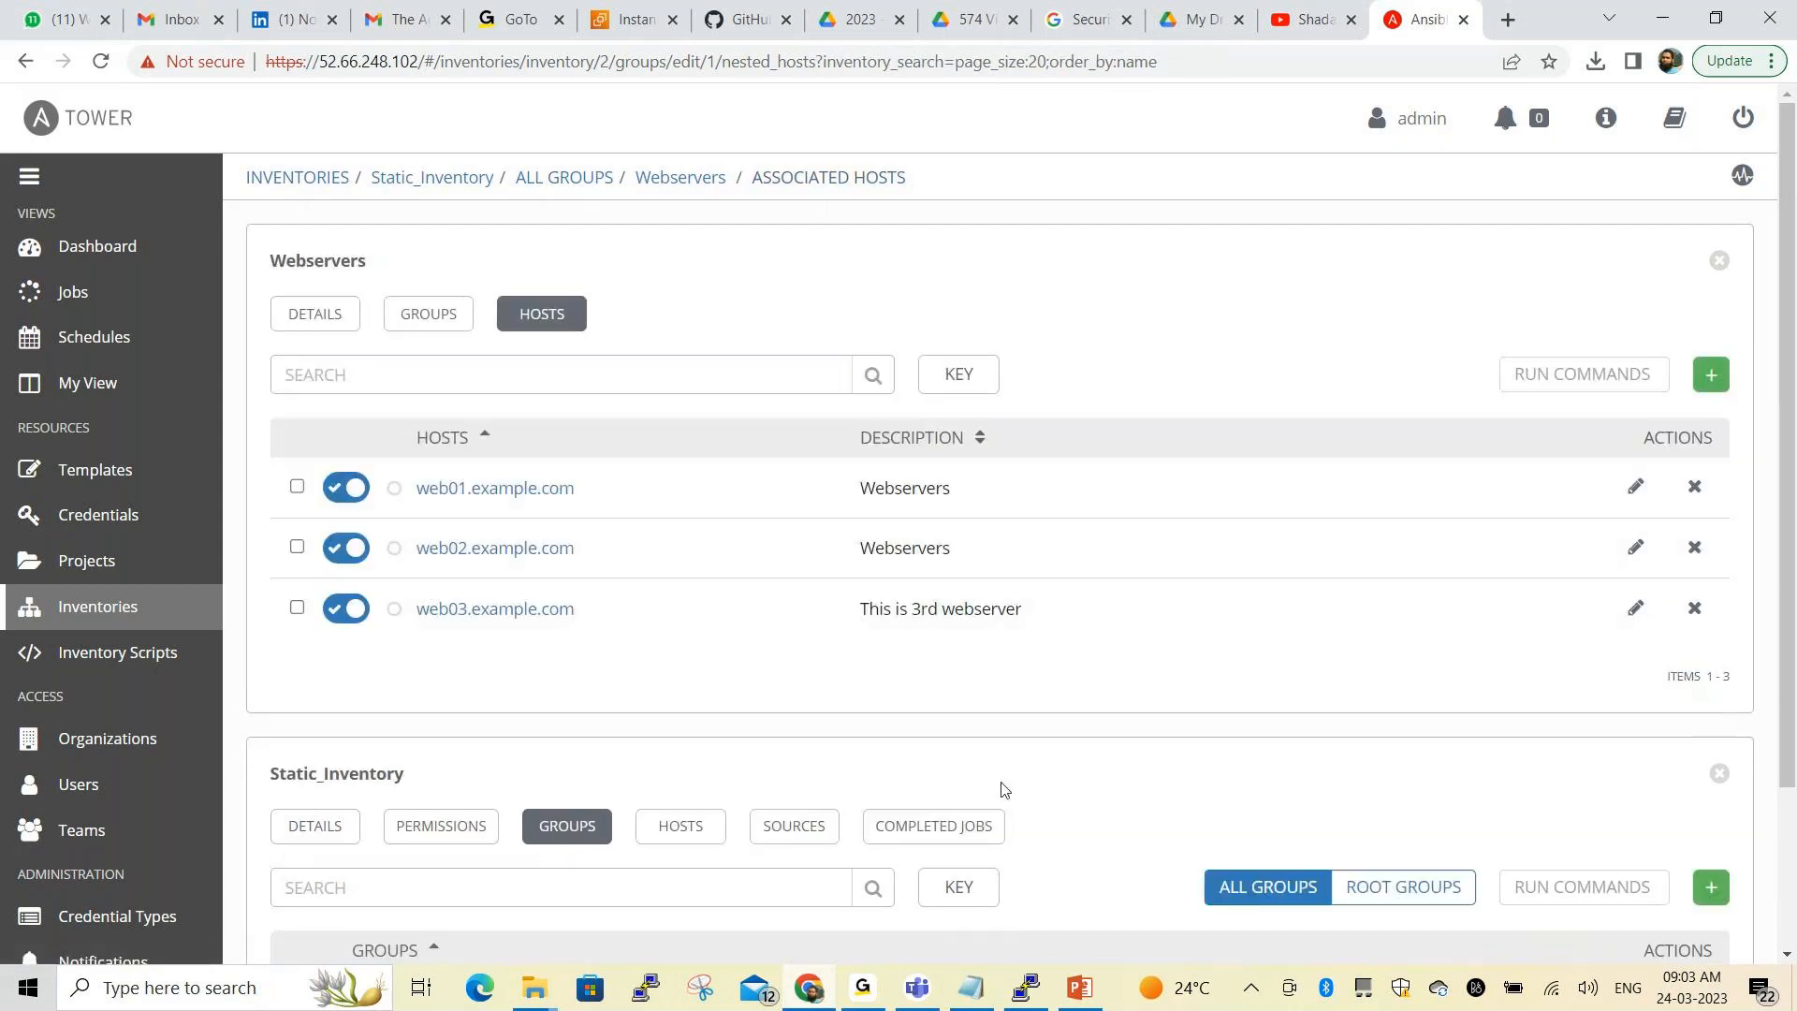
key(alt+Tab)
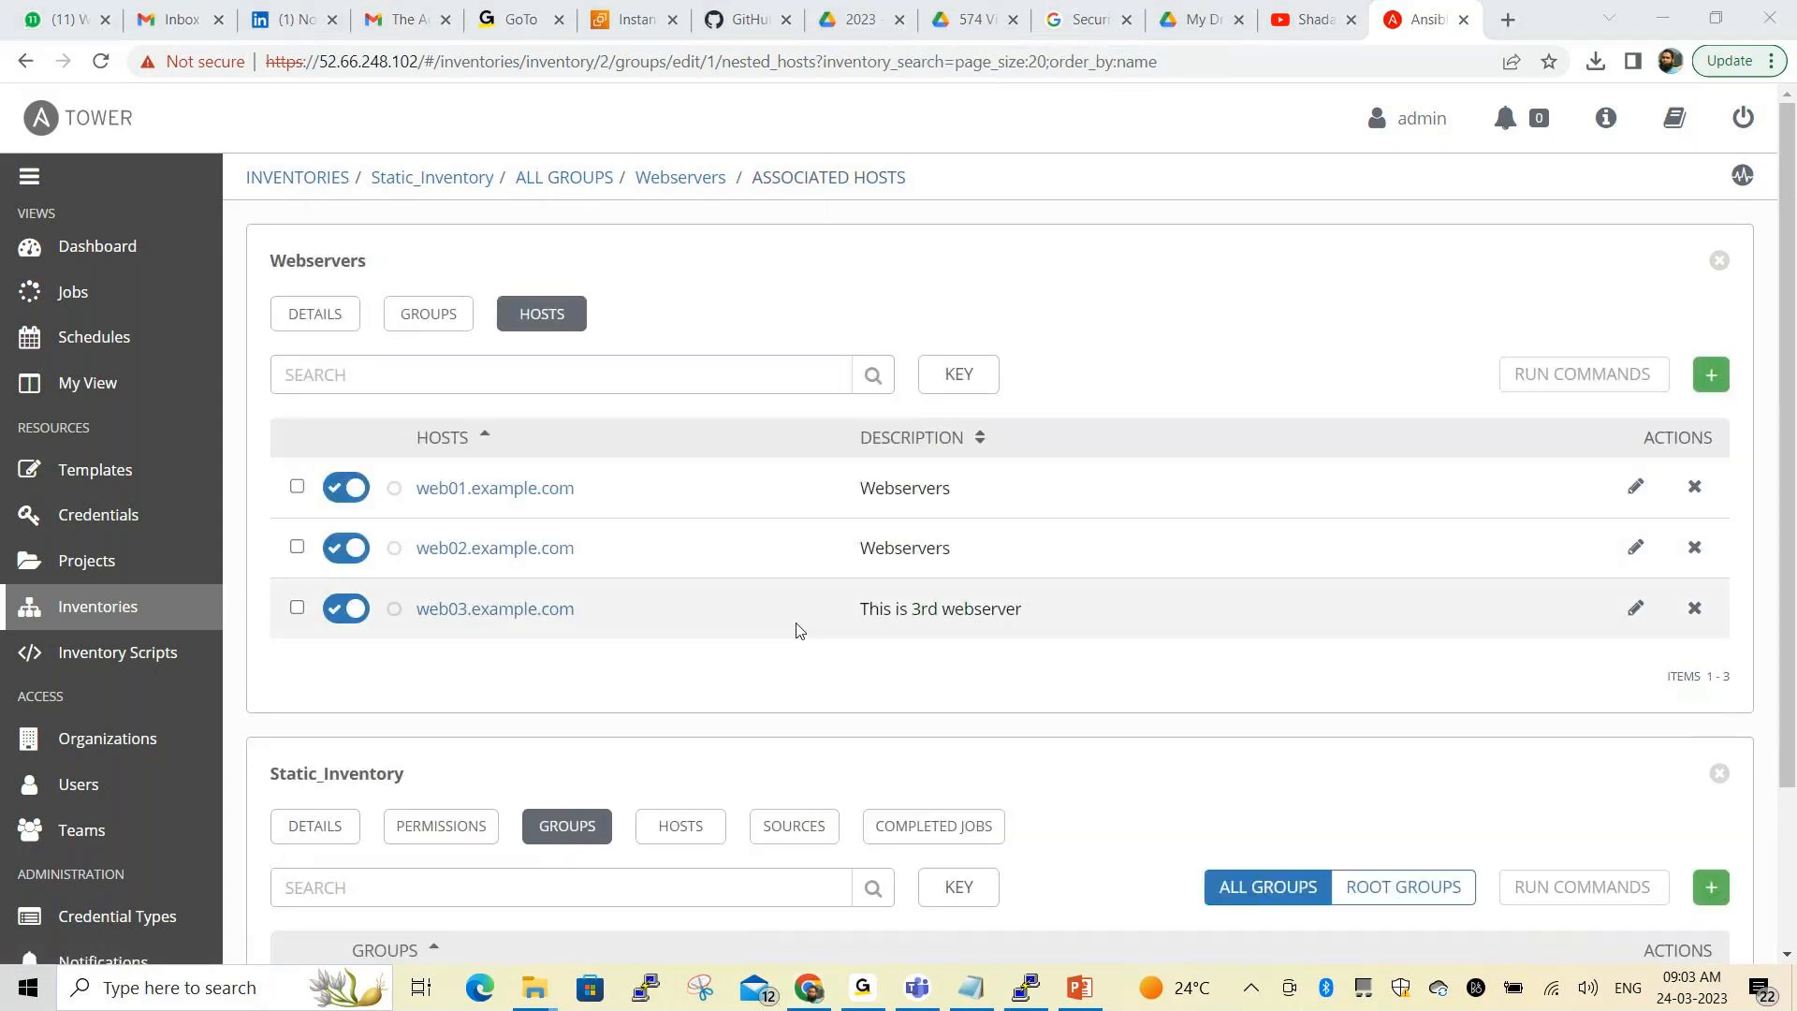
mouse_move(229, 145)
mouse_down()
mouse_move(232, 198)
mouse_move(281, 207)
mouse_move(760, 202)
mouse_move(588, 142)
mouse_move(251, 145)
mouse_up()
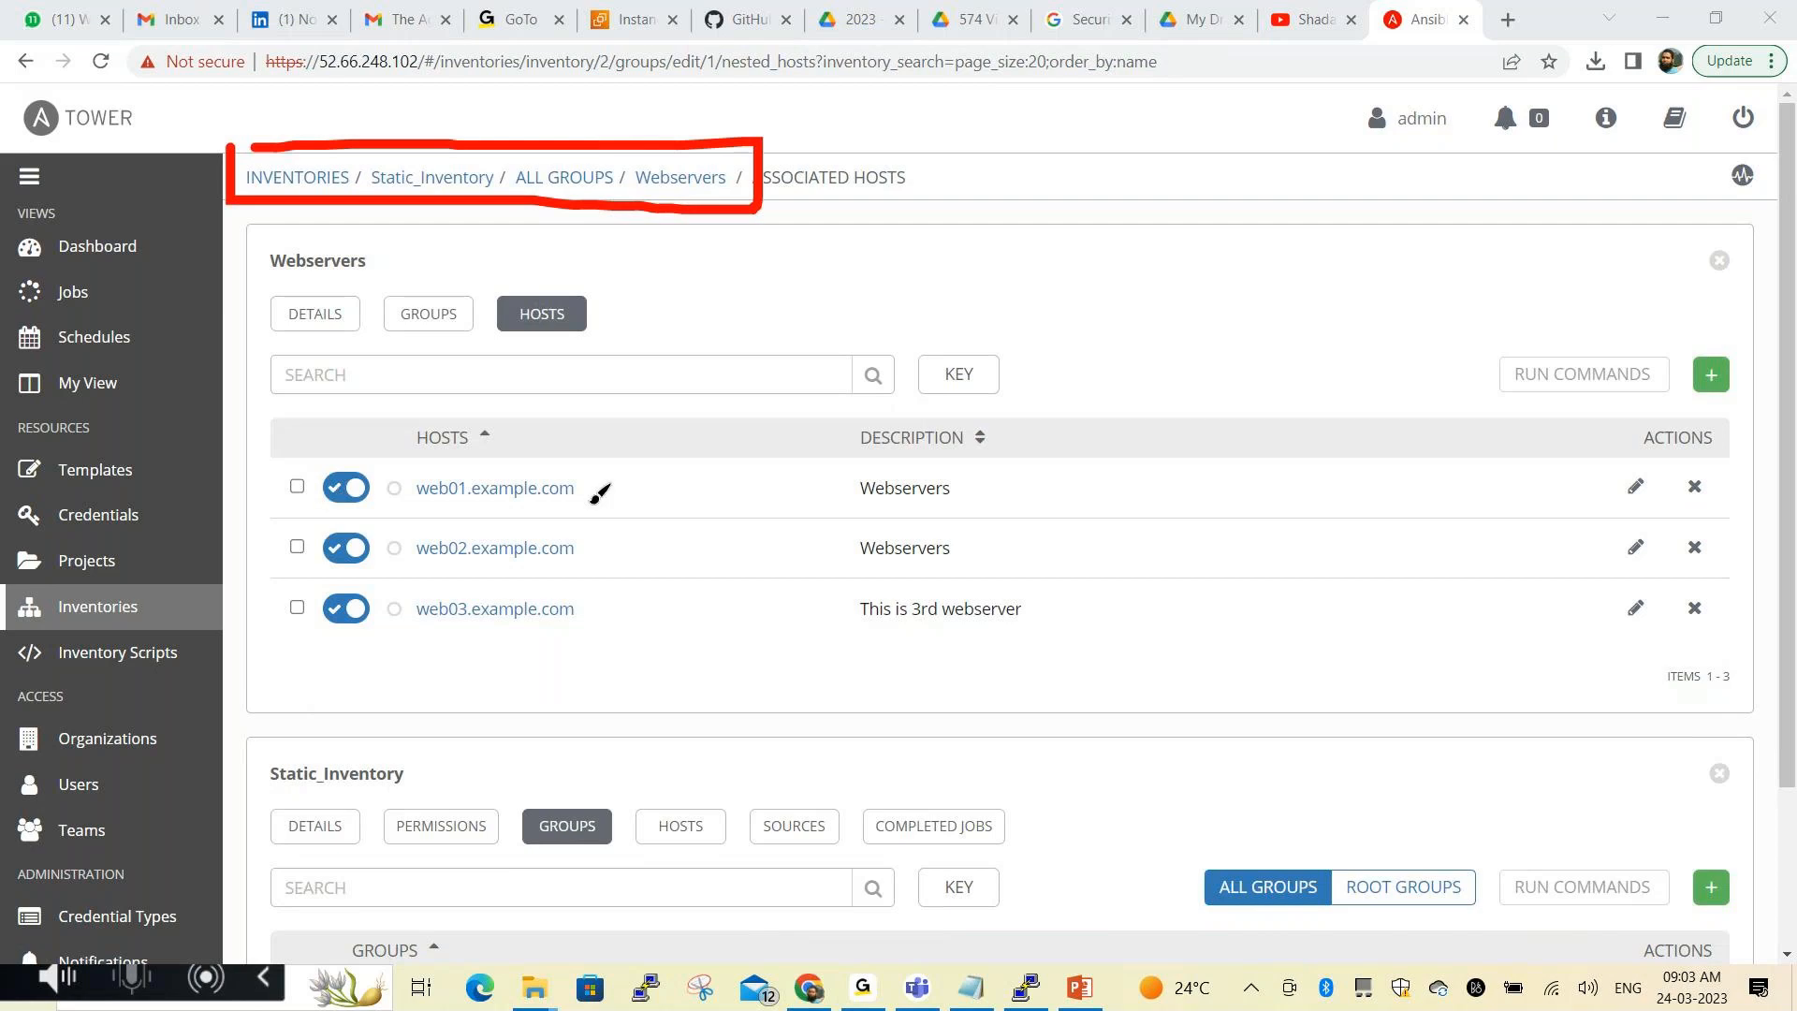
mouse_move(590, 446)
mouse_down()
mouse_move(613, 576)
mouse_move(601, 640)
mouse_up()
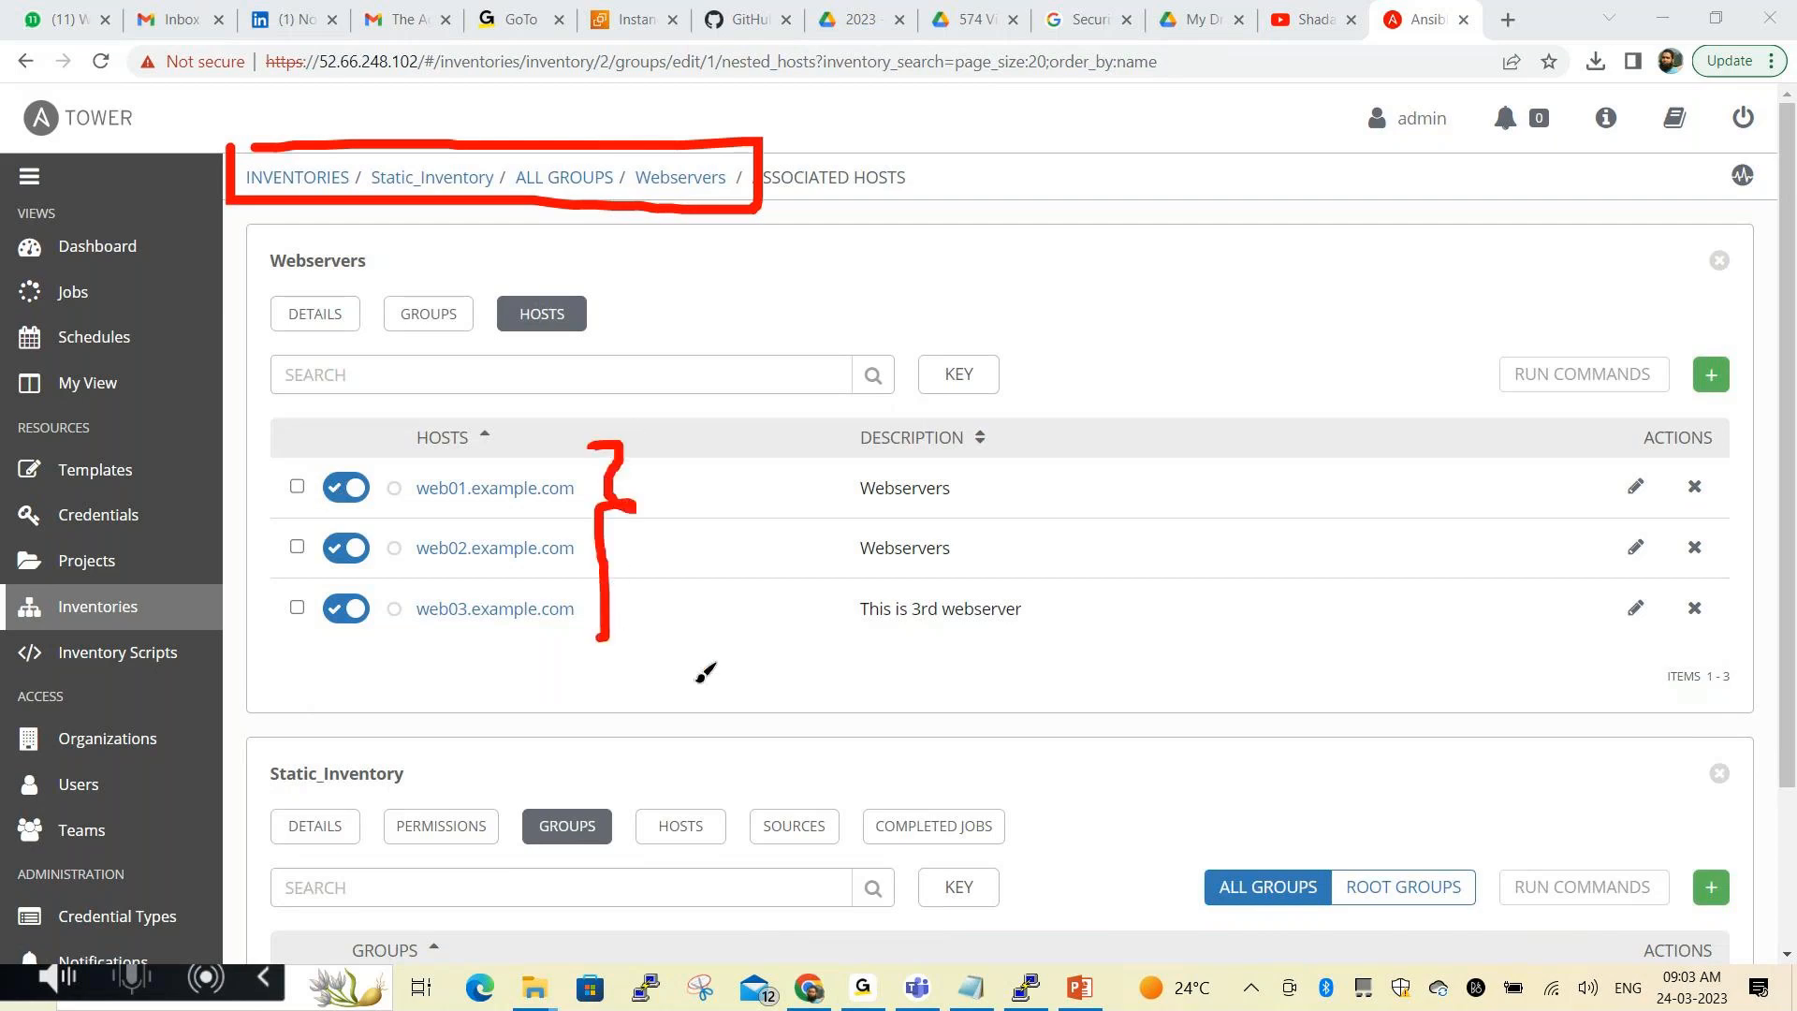
click(756, 936)
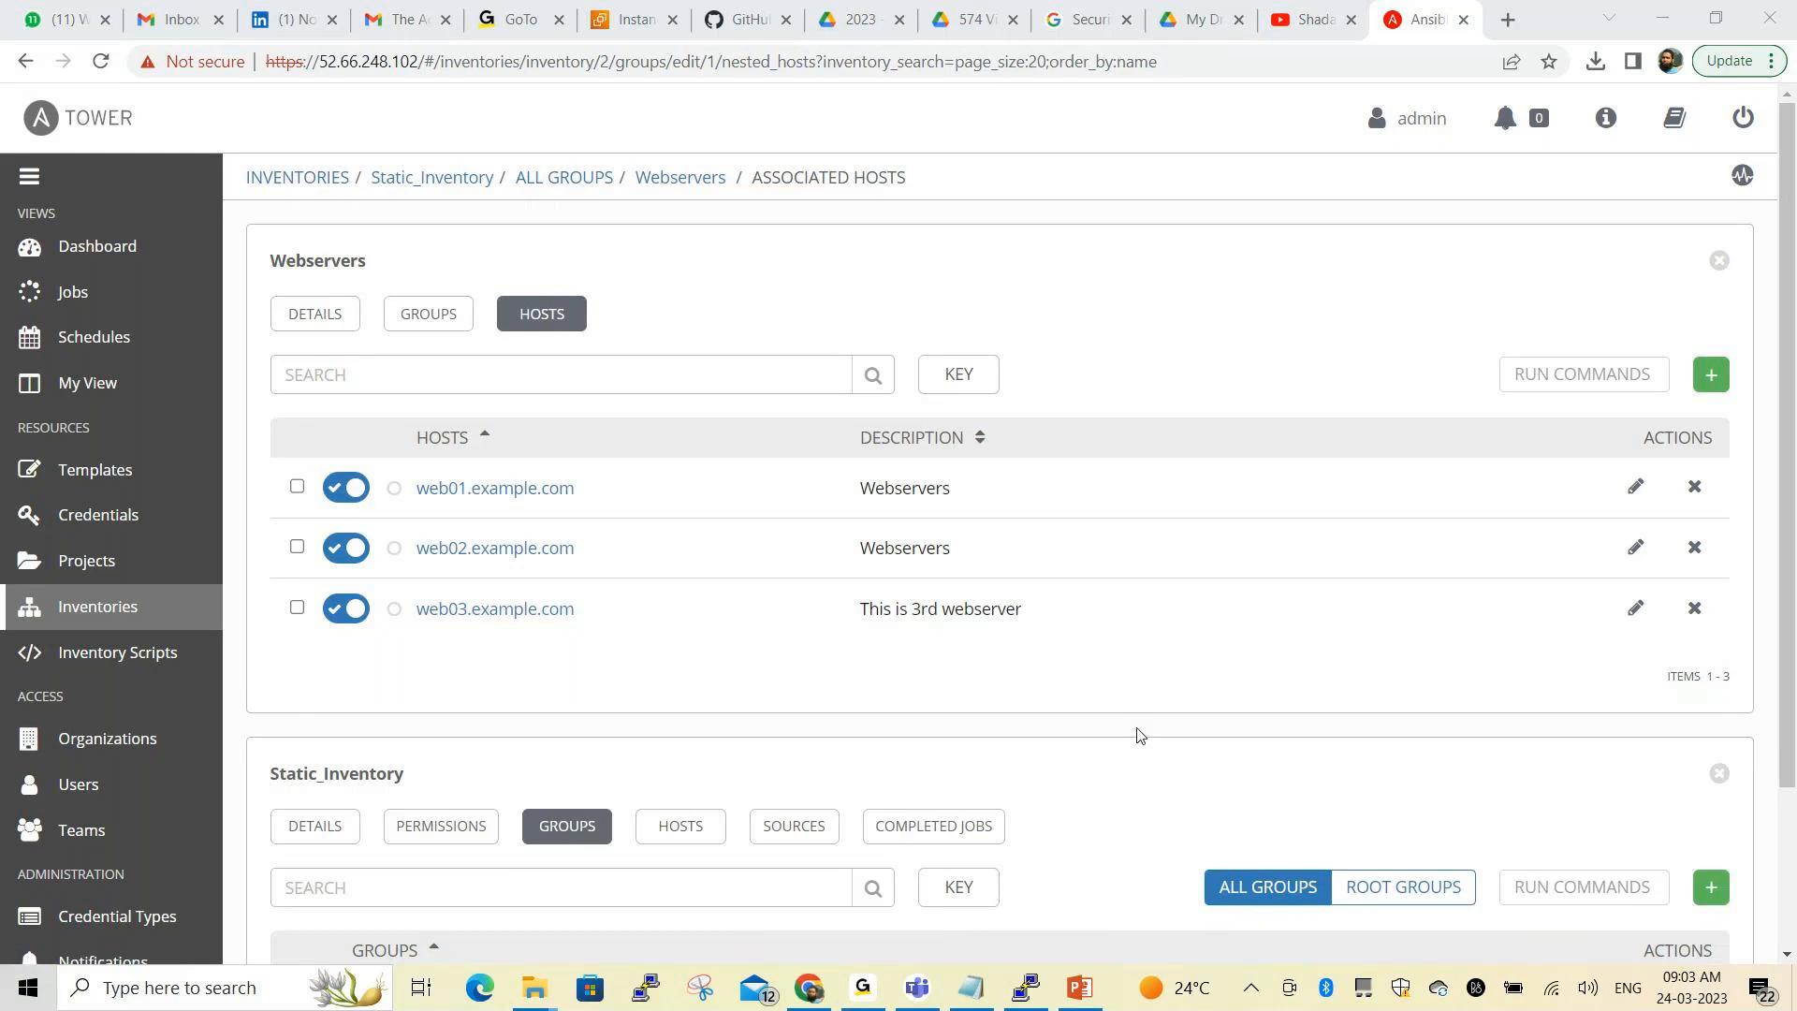
key(ctrl+2)
mouse_move(1103, 234)
mouse_down()
mouse_move(1122, 304)
mouse_move(1165, 210)
mouse_move(1203, 220)
mouse_move(1225, 185)
mouse_move(1237, 227)
mouse_move(1261, 184)
mouse_move(1267, 199)
mouse_up()
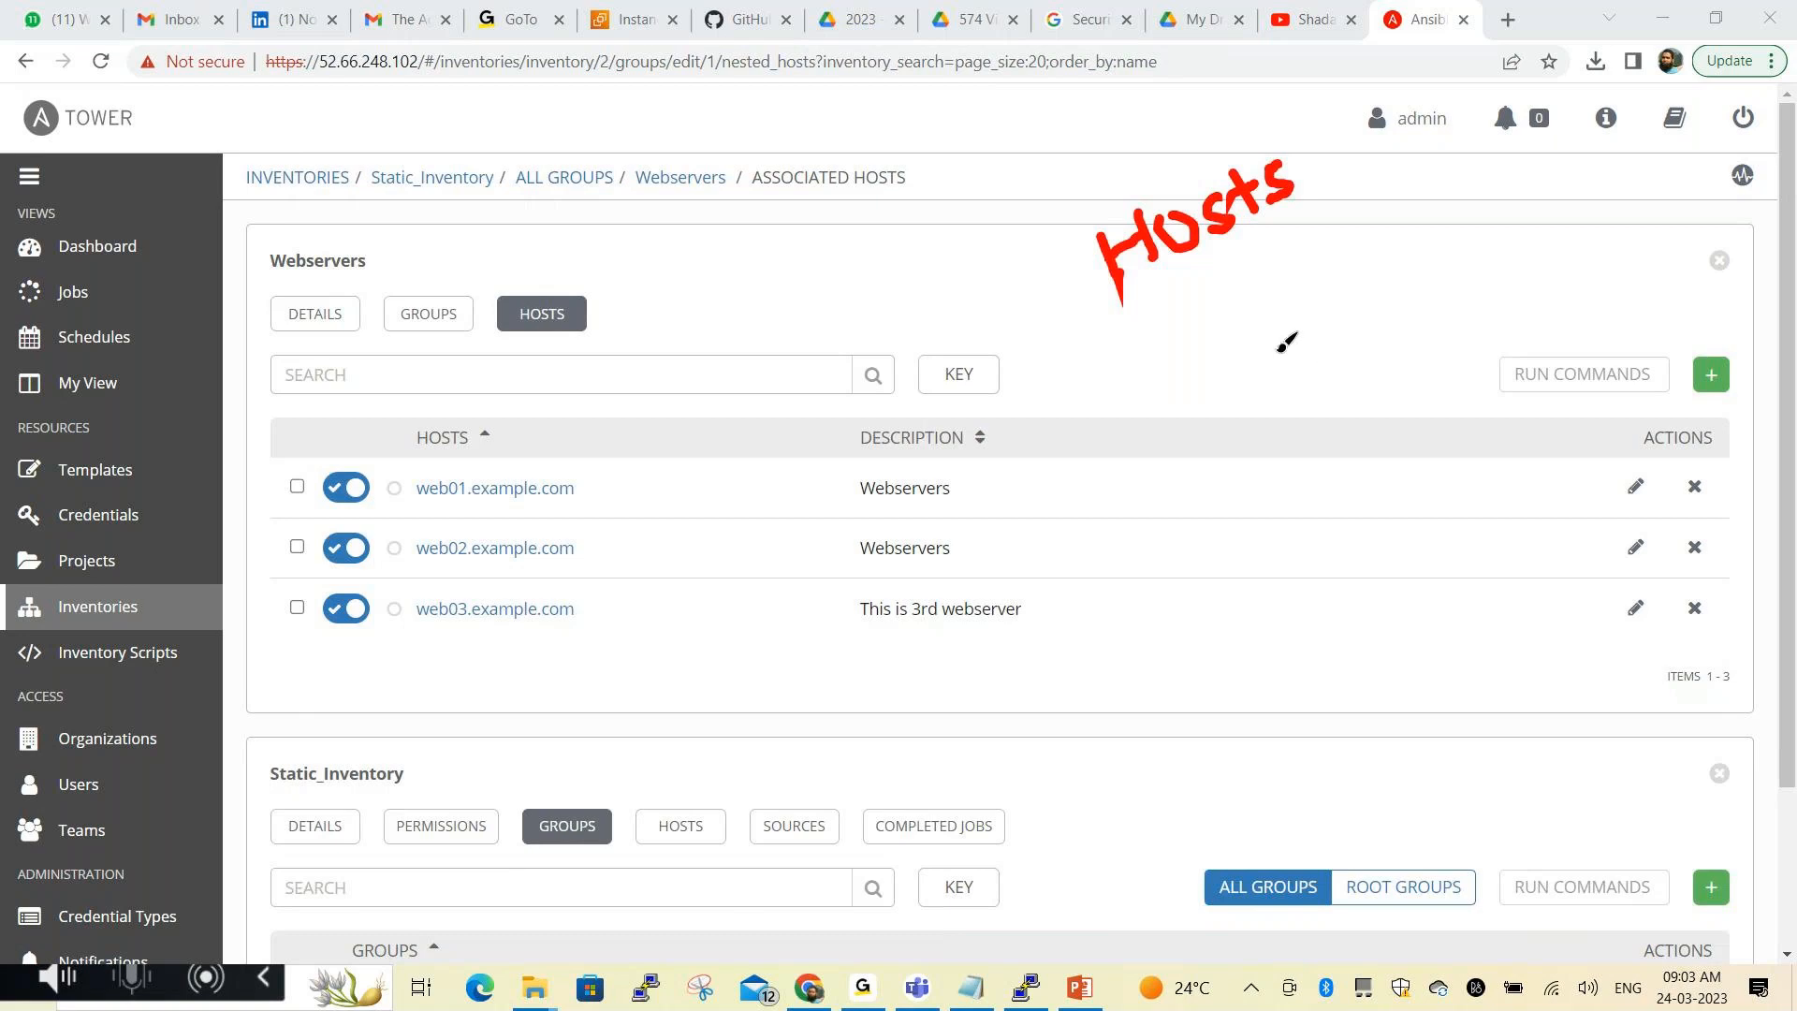
mouse_move(1232, 272)
mouse_down()
mouse_move(1259, 302)
mouse_move(1292, 294)
mouse_move(1303, 250)
mouse_move(1334, 274)
mouse_move(1356, 249)
mouse_move(1353, 273)
mouse_up()
mouse_move(1398, 210)
mouse_down()
mouse_move(1390, 255)
mouse_move(1573, 146)
mouse_up()
drag(1290, 321, 1311, 419)
mouse_move(1373, 318)
mouse_down()
mouse_move(1366, 333)
mouse_move(1377, 281)
mouse_move(1439, 314)
mouse_move(1459, 246)
mouse_move(1480, 292)
mouse_move(1545, 236)
mouse_move(1556, 275)
mouse_move(1582, 229)
mouse_move(1592, 264)
mouse_up()
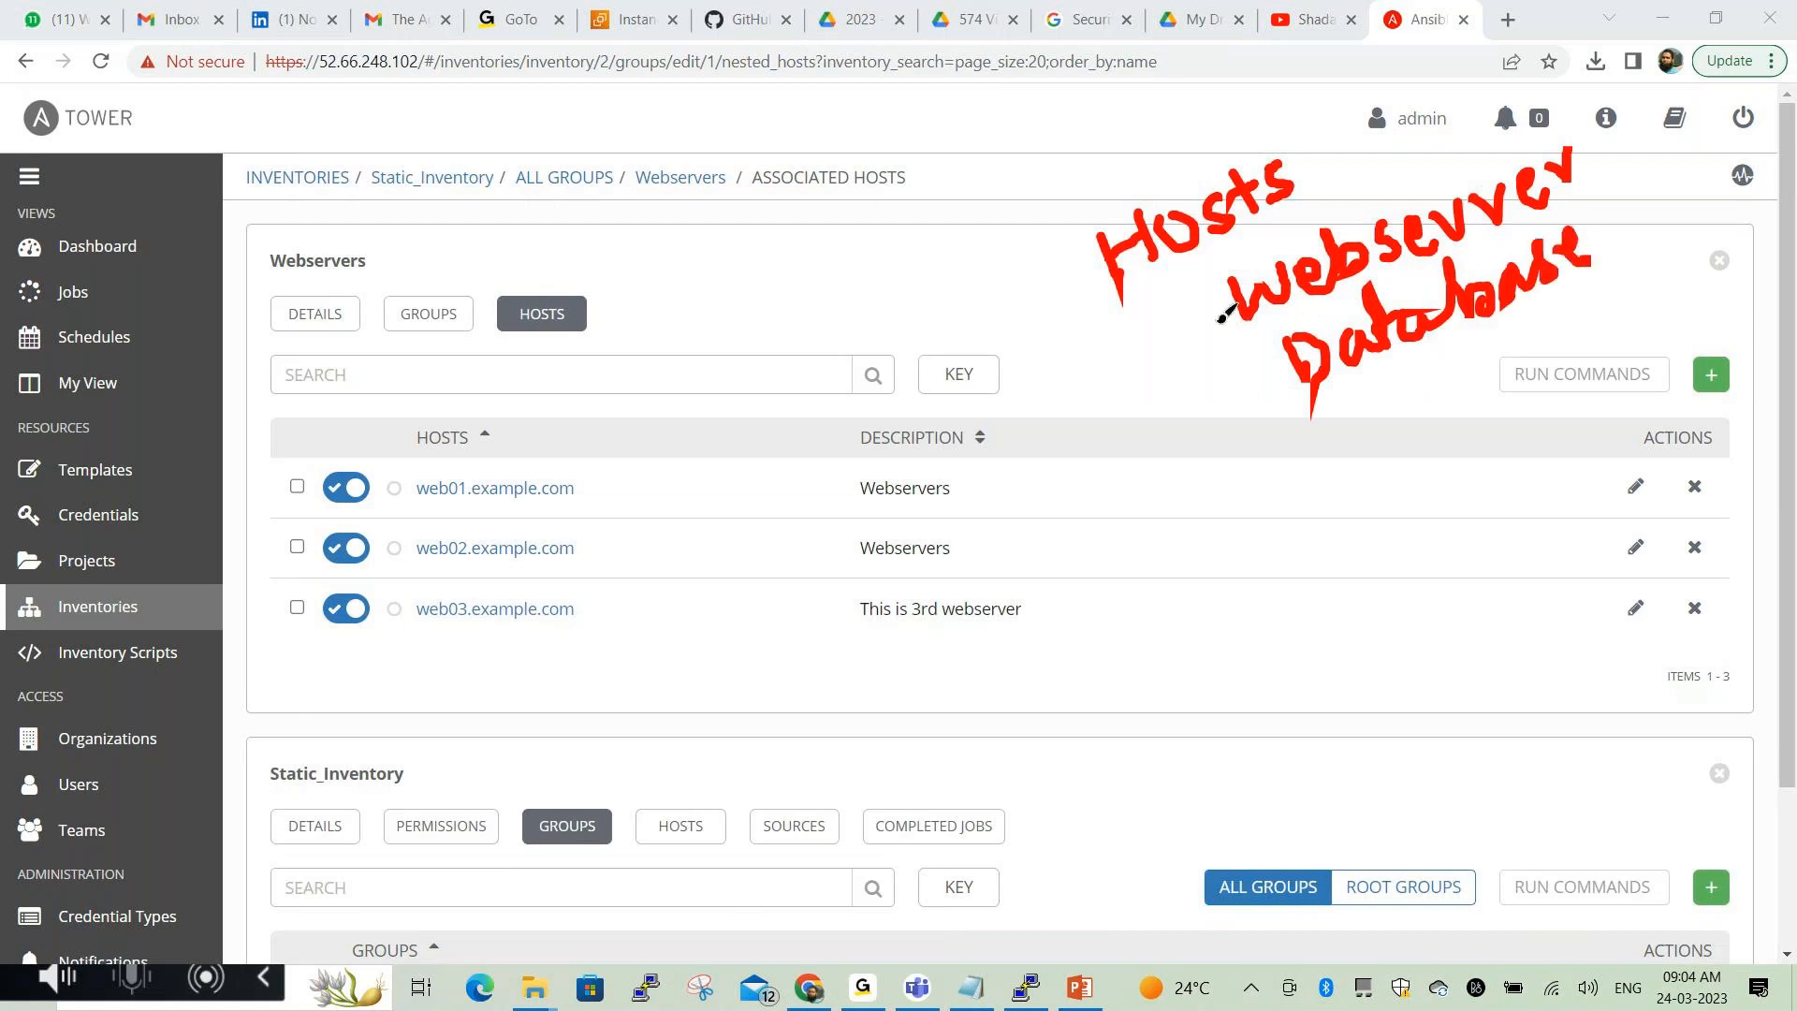
mouse_move(1225, 323)
mouse_down()
mouse_move(1172, 270)
mouse_move(1209, 278)
mouse_up()
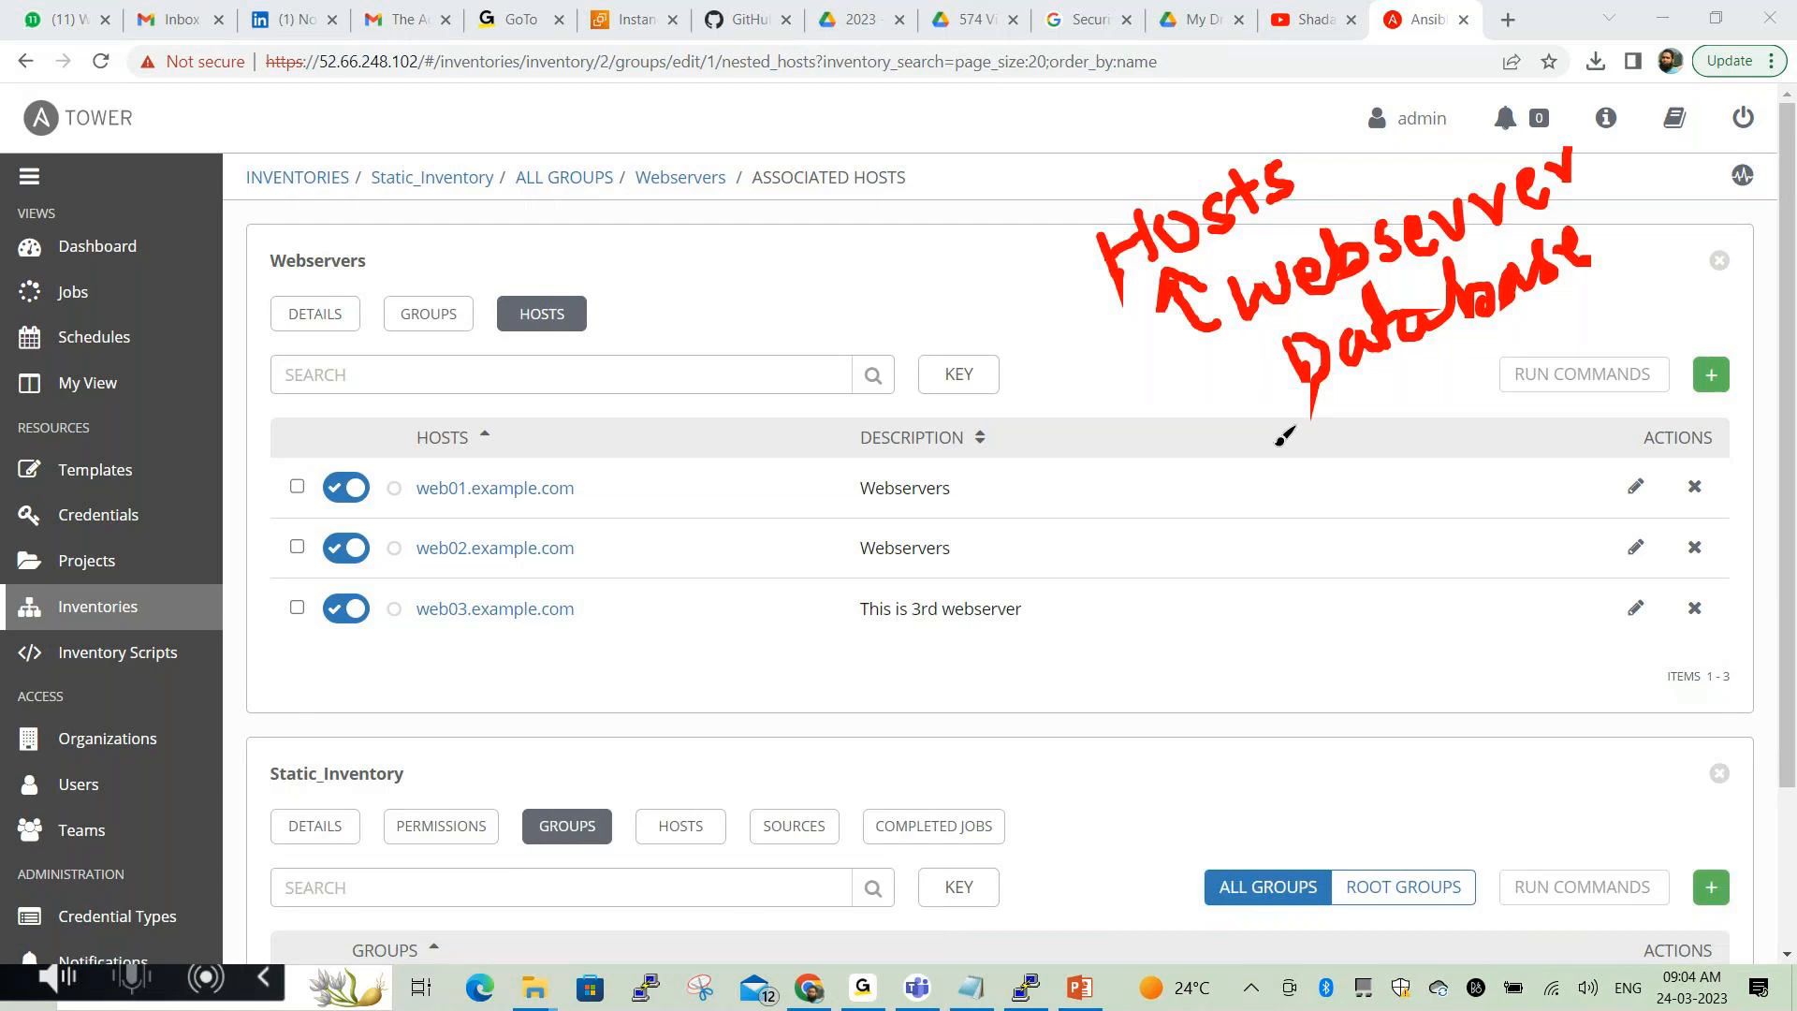
mouse_move(1582, 157)
mouse_down()
mouse_move(1615, 139)
mouse_move(1641, 199)
mouse_up()
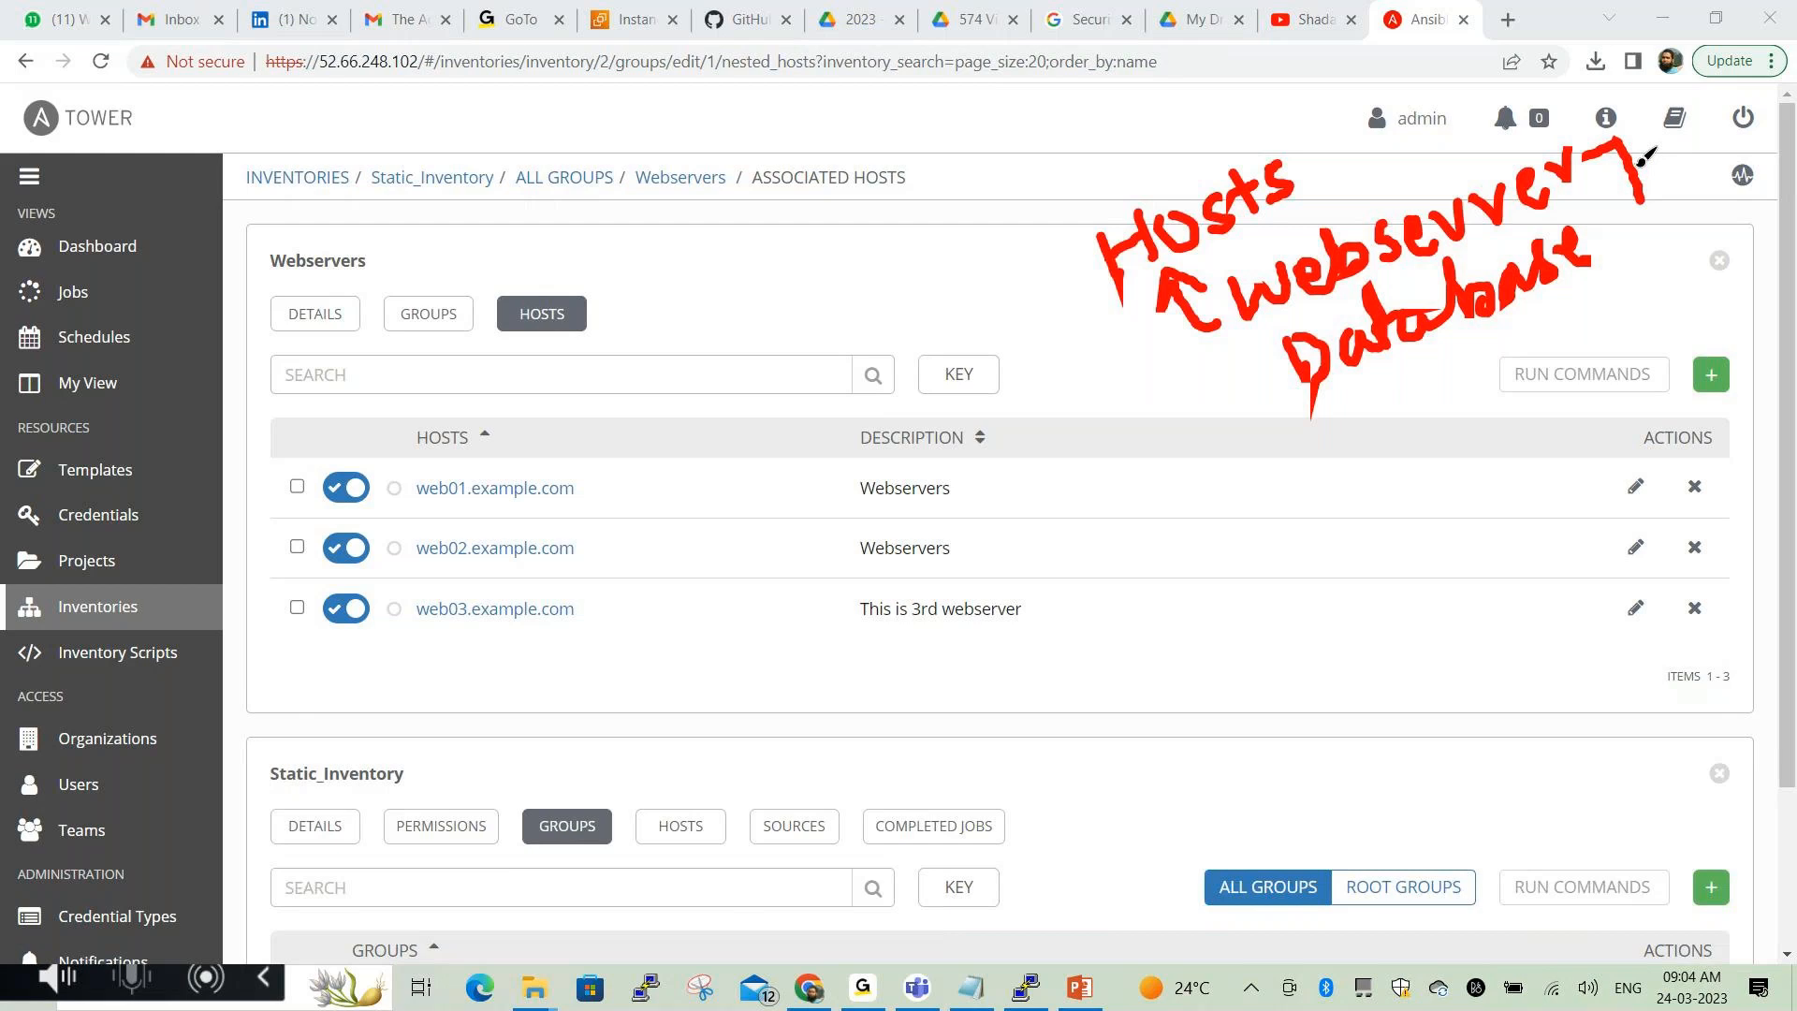
mouse_move(1468, 148)
mouse_down()
mouse_move(1492, 172)
mouse_move(1517, 127)
mouse_up()
click(755, 933)
In the Notepad notes, highlight the create-Webservers-group and add-web01/web02 steps
key(alt+Tab)
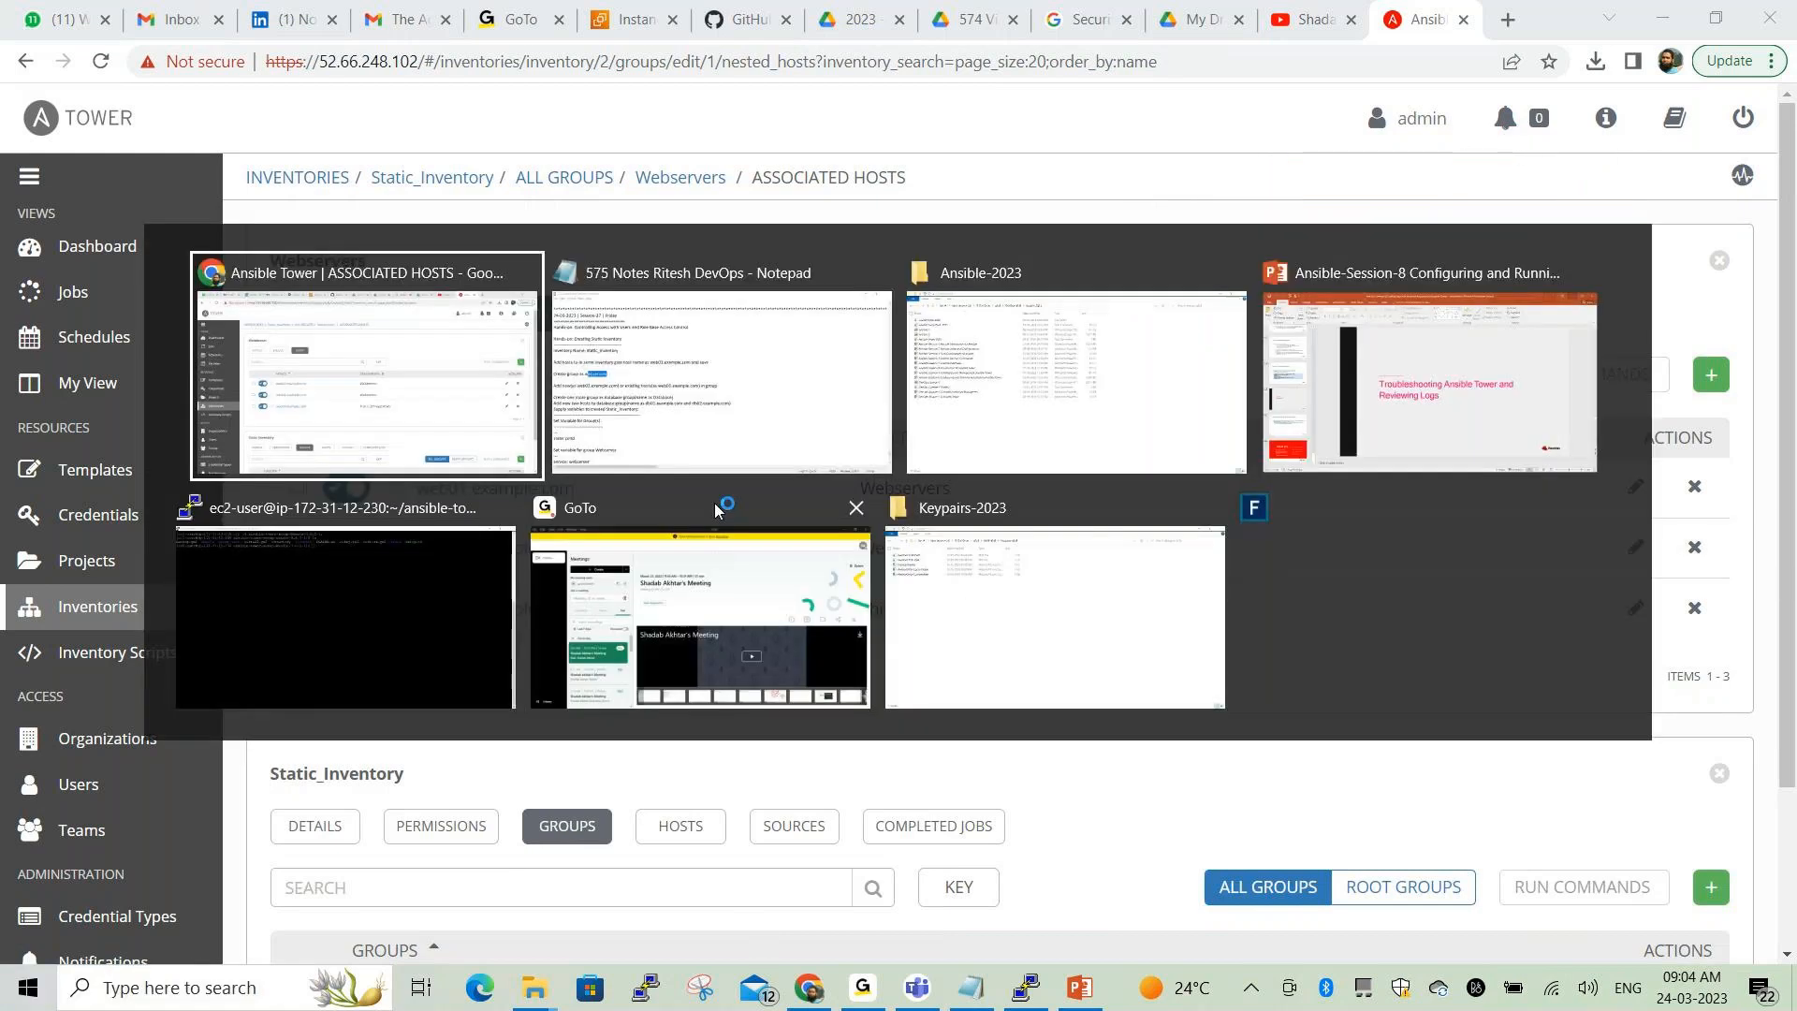
click(67, 476)
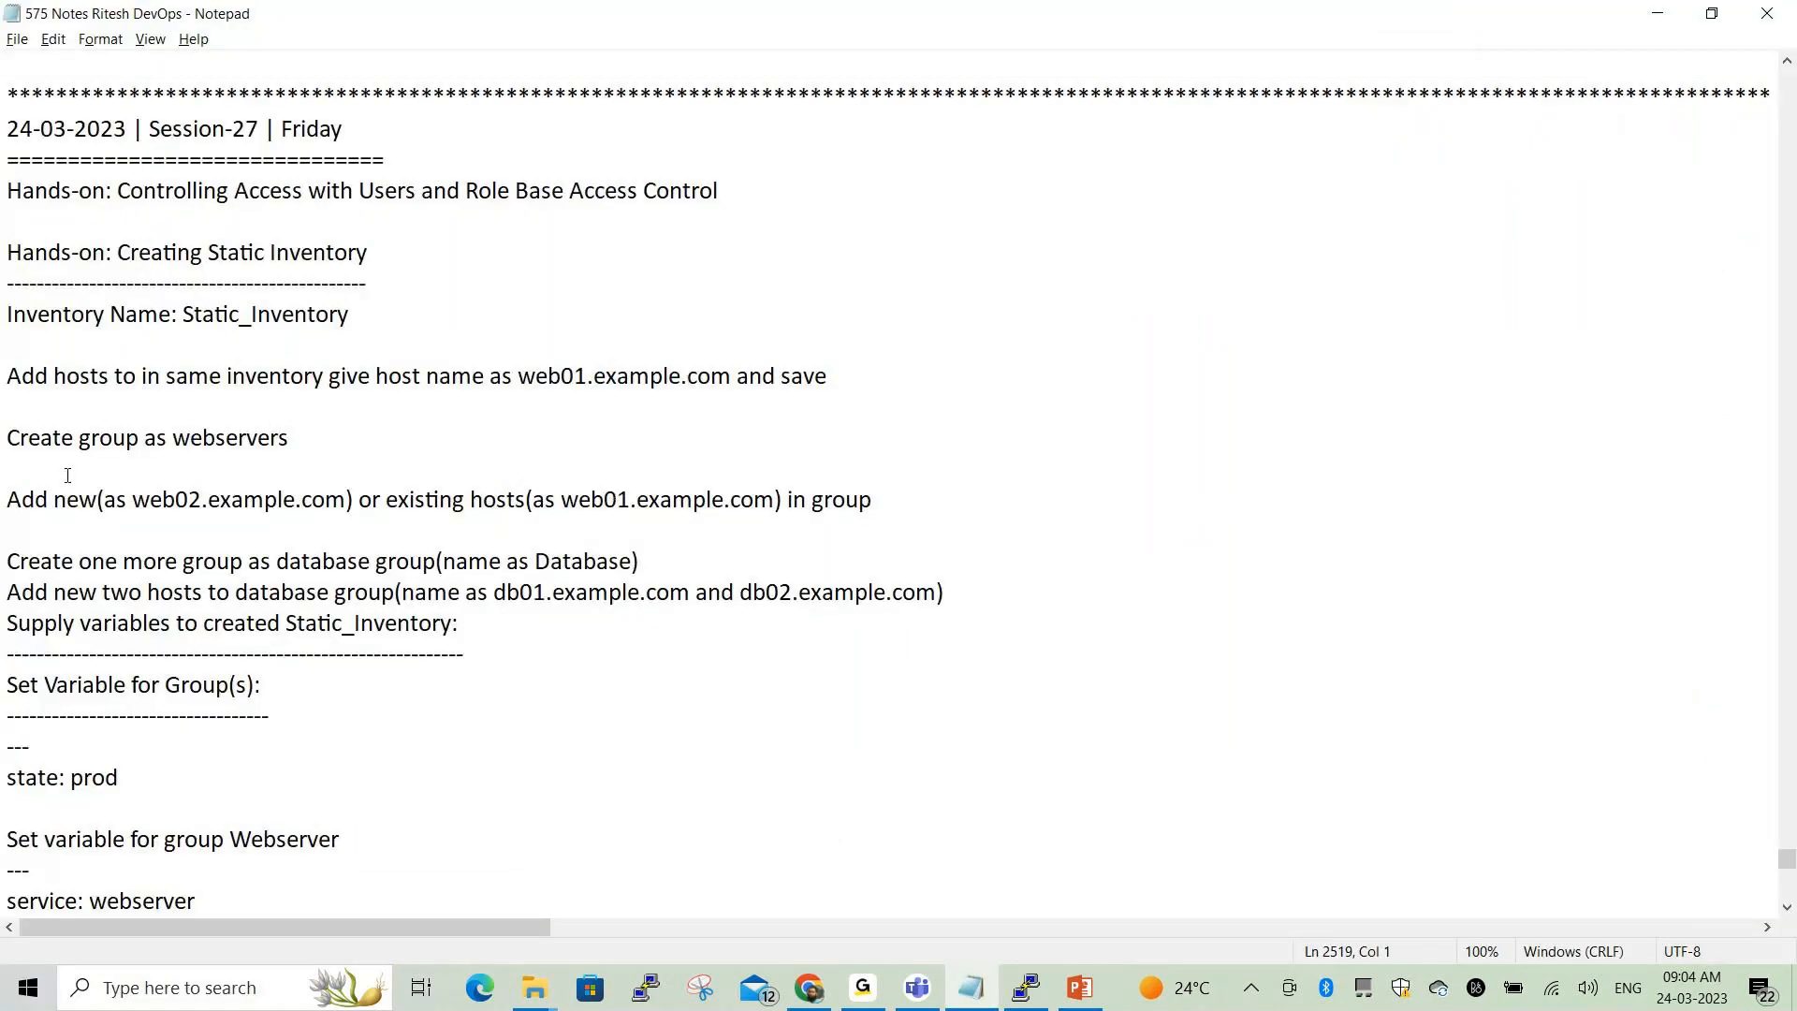
scroll(238, 467, down, 1)
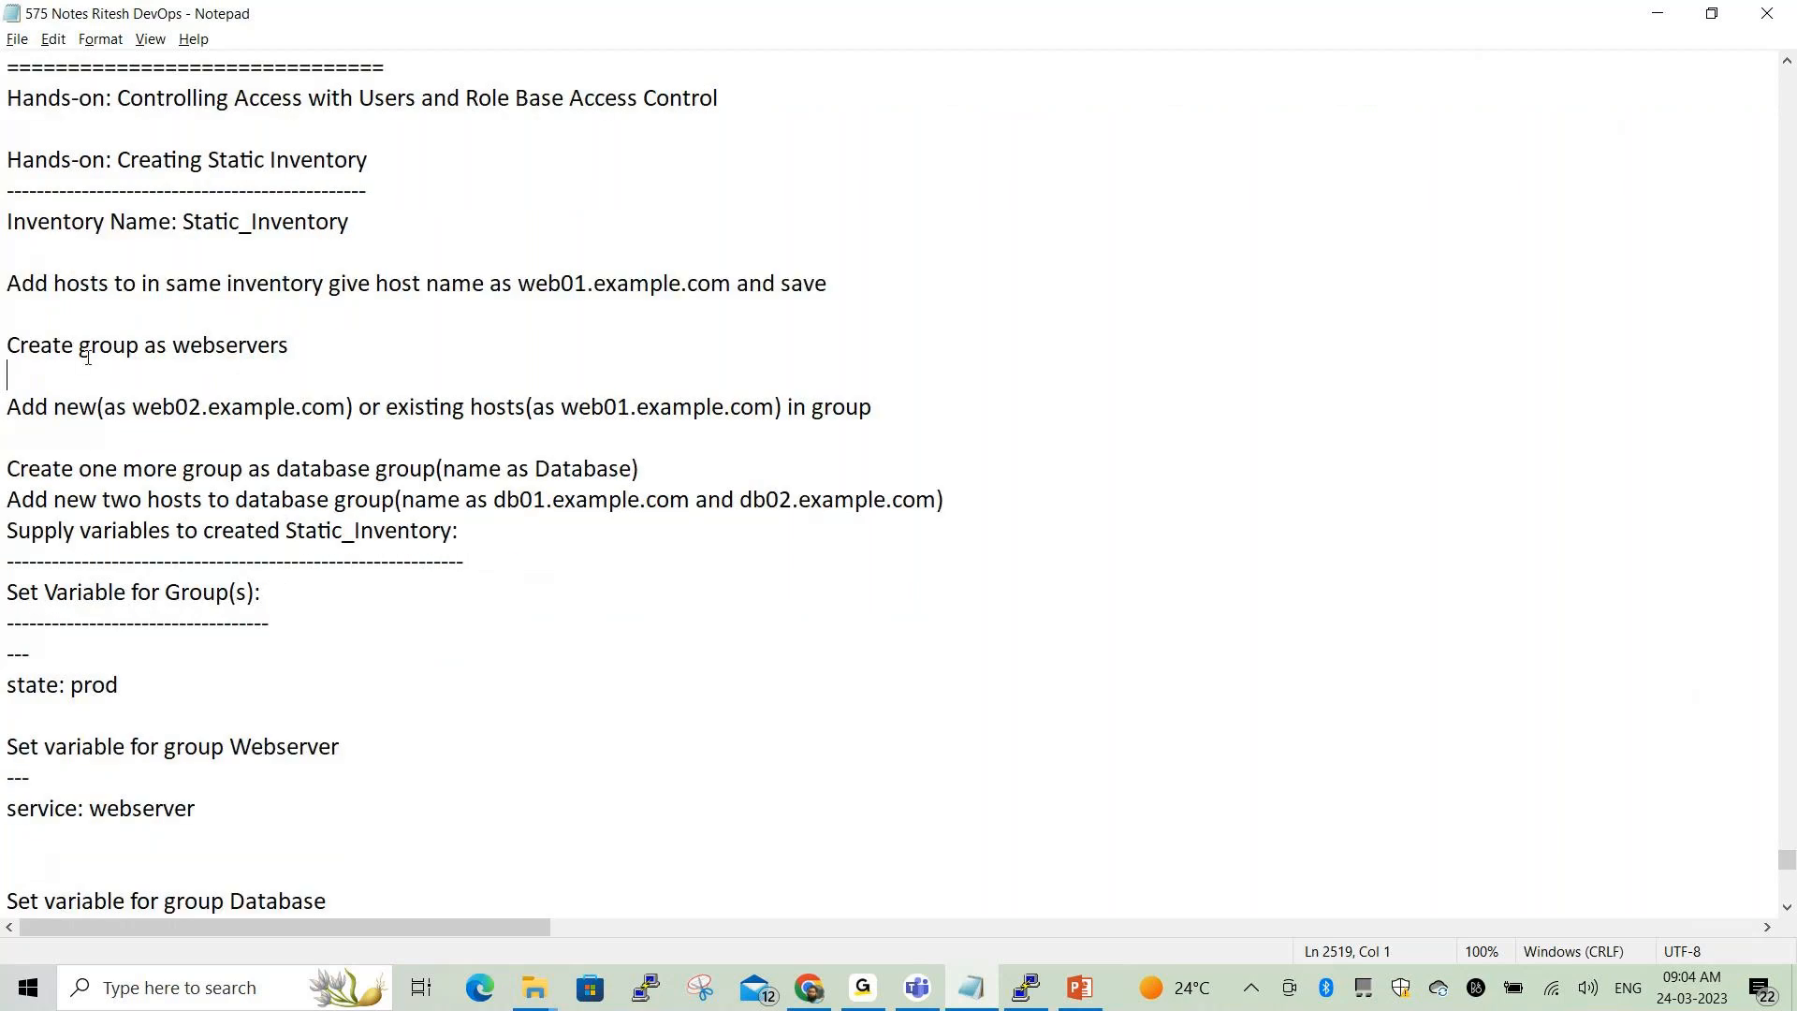
drag(4, 345, 290, 347)
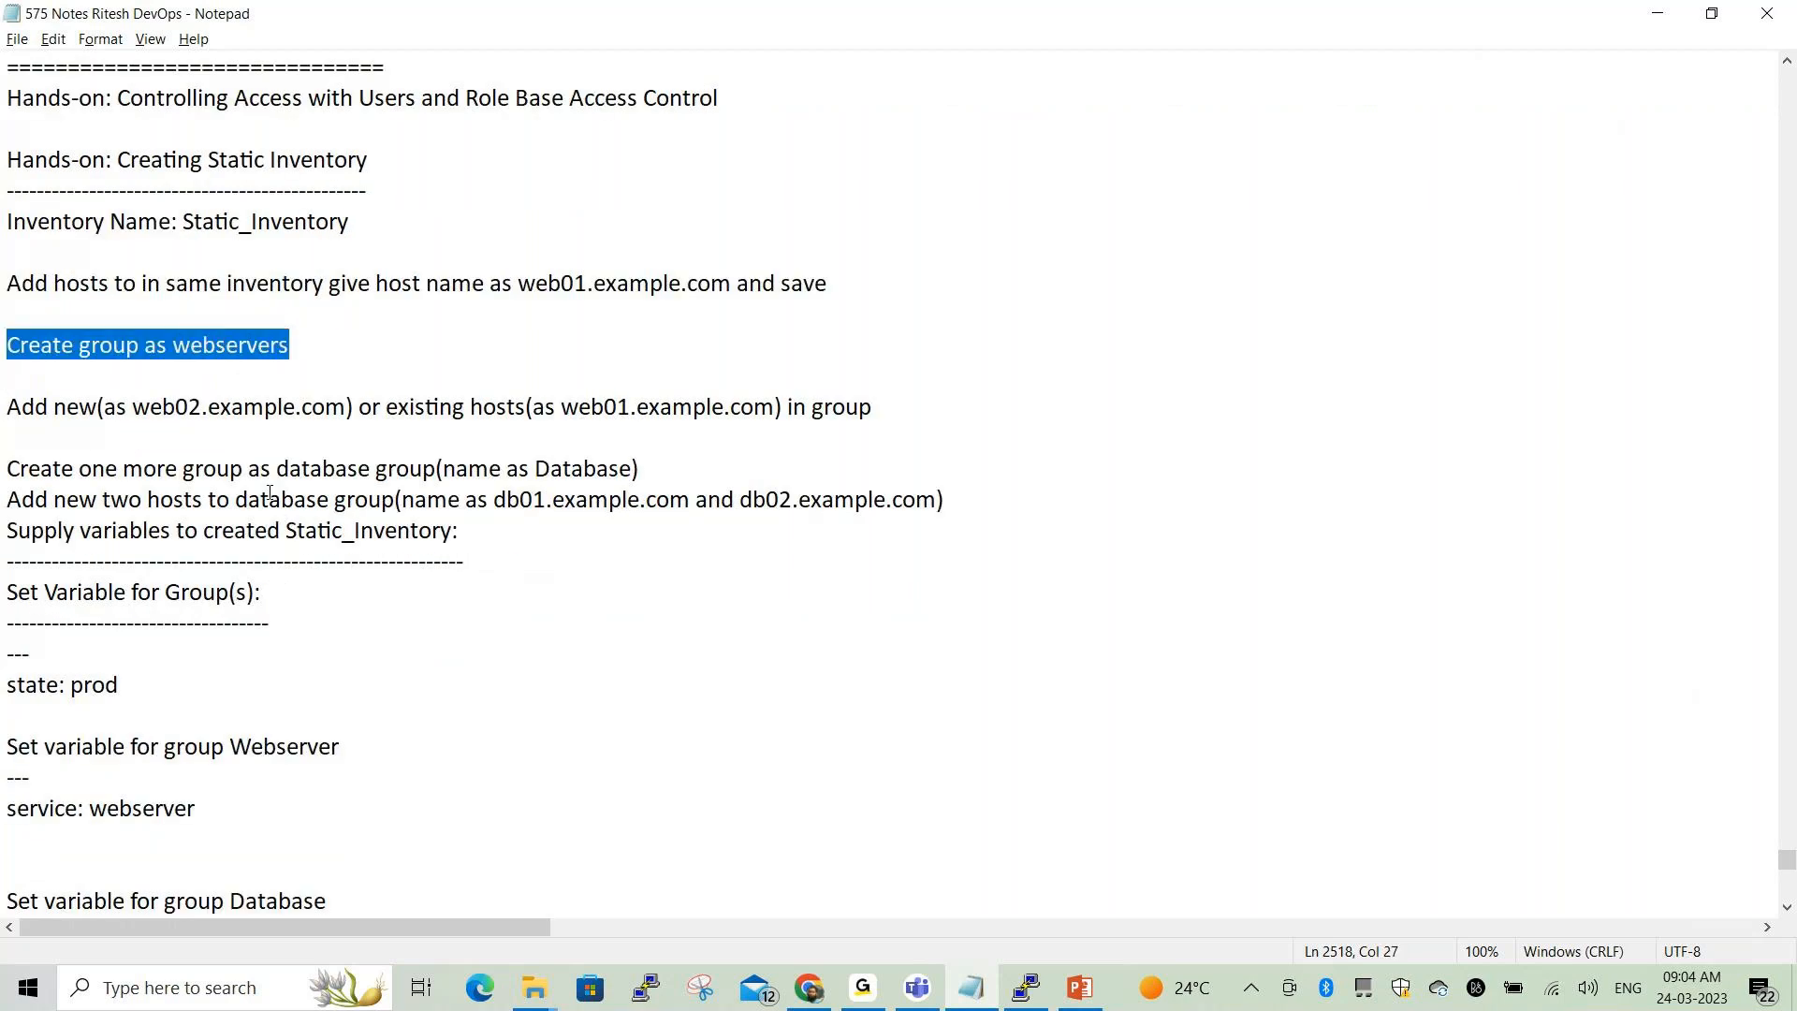
drag(3, 409, 133, 408)
click(631, 386)
drag(665, 386, 876, 408)
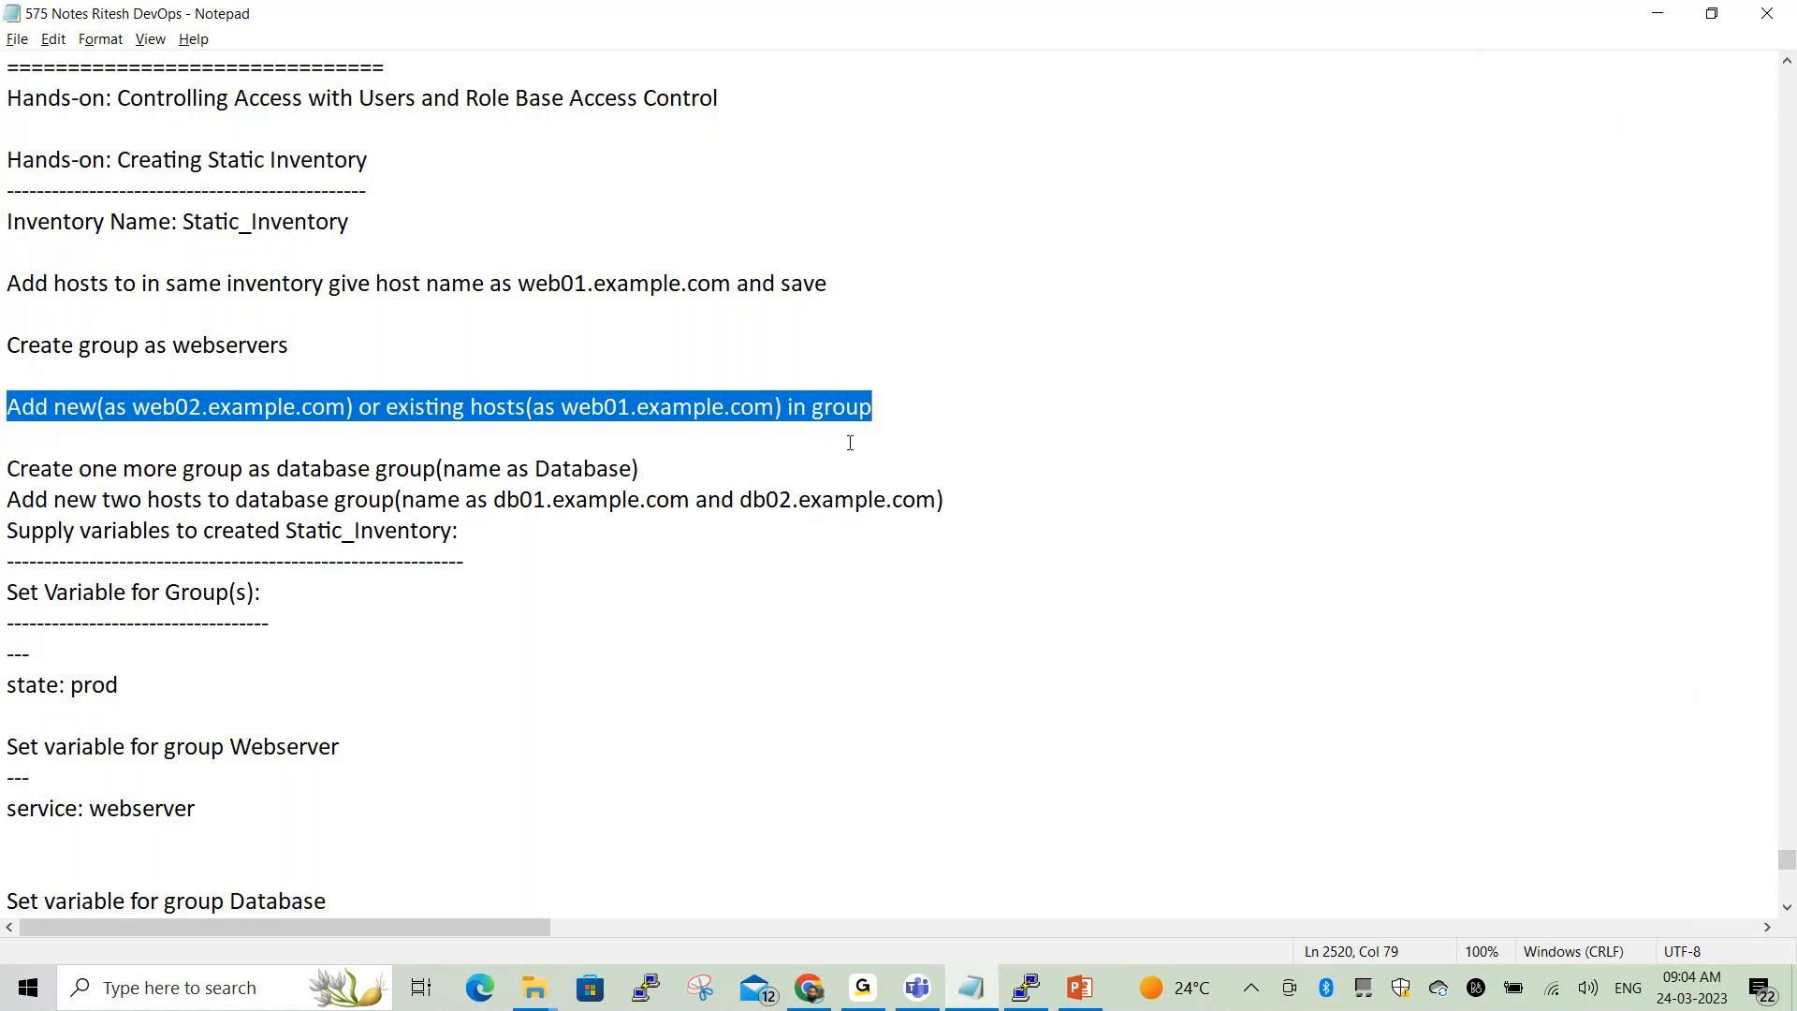
Space out the Database group and database hosts steps in the notes, highlighting 'Database'
scroll(705, 607, down, 3)
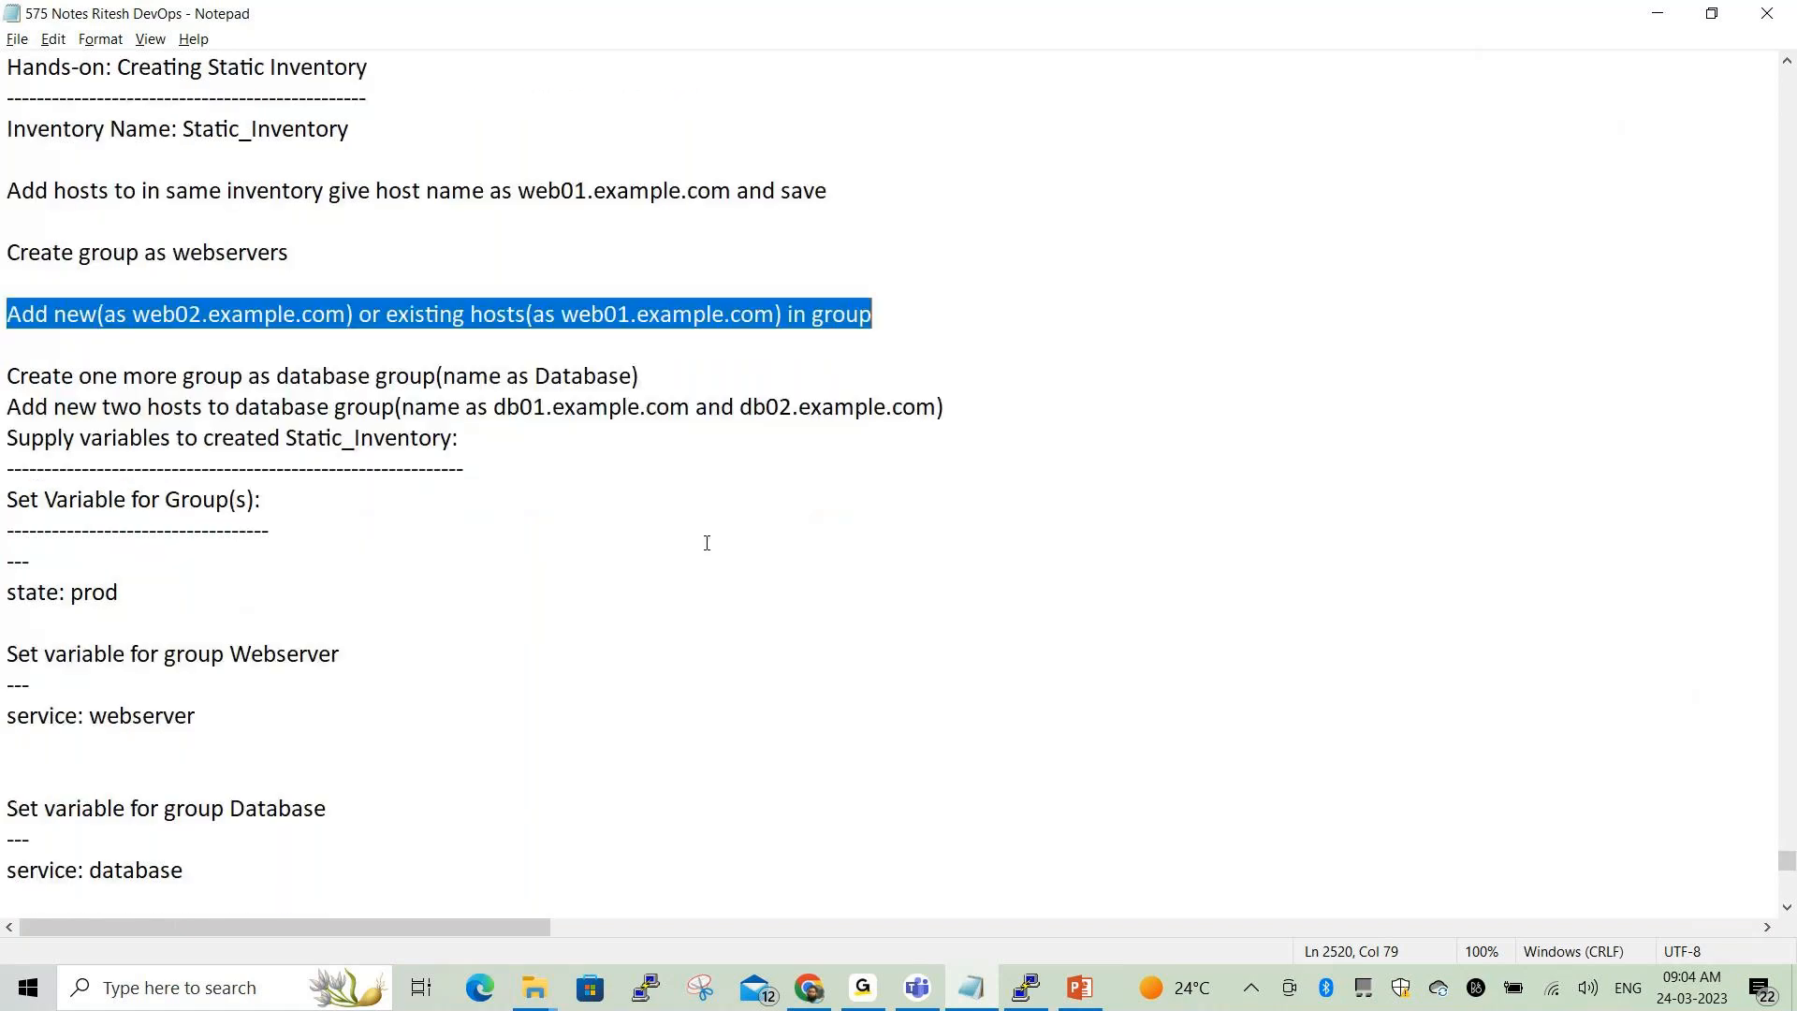
click(655, 193)
key(Return)
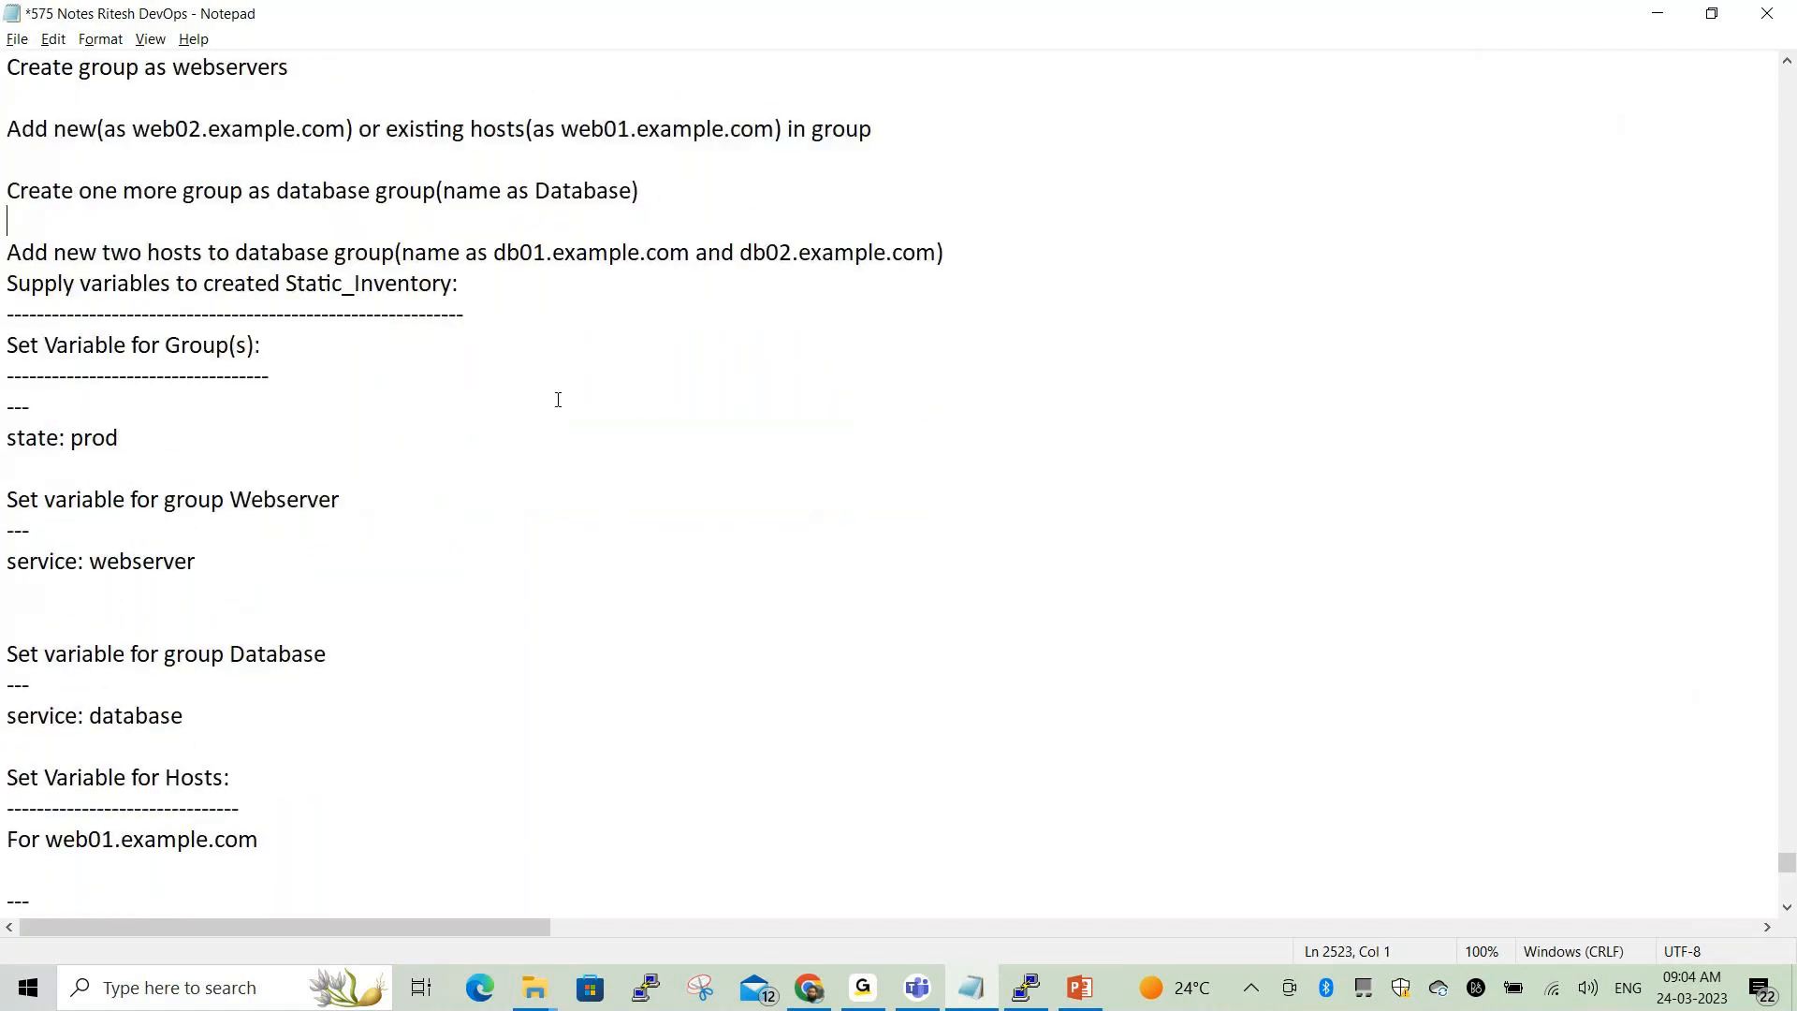
drag(533, 190, 640, 185)
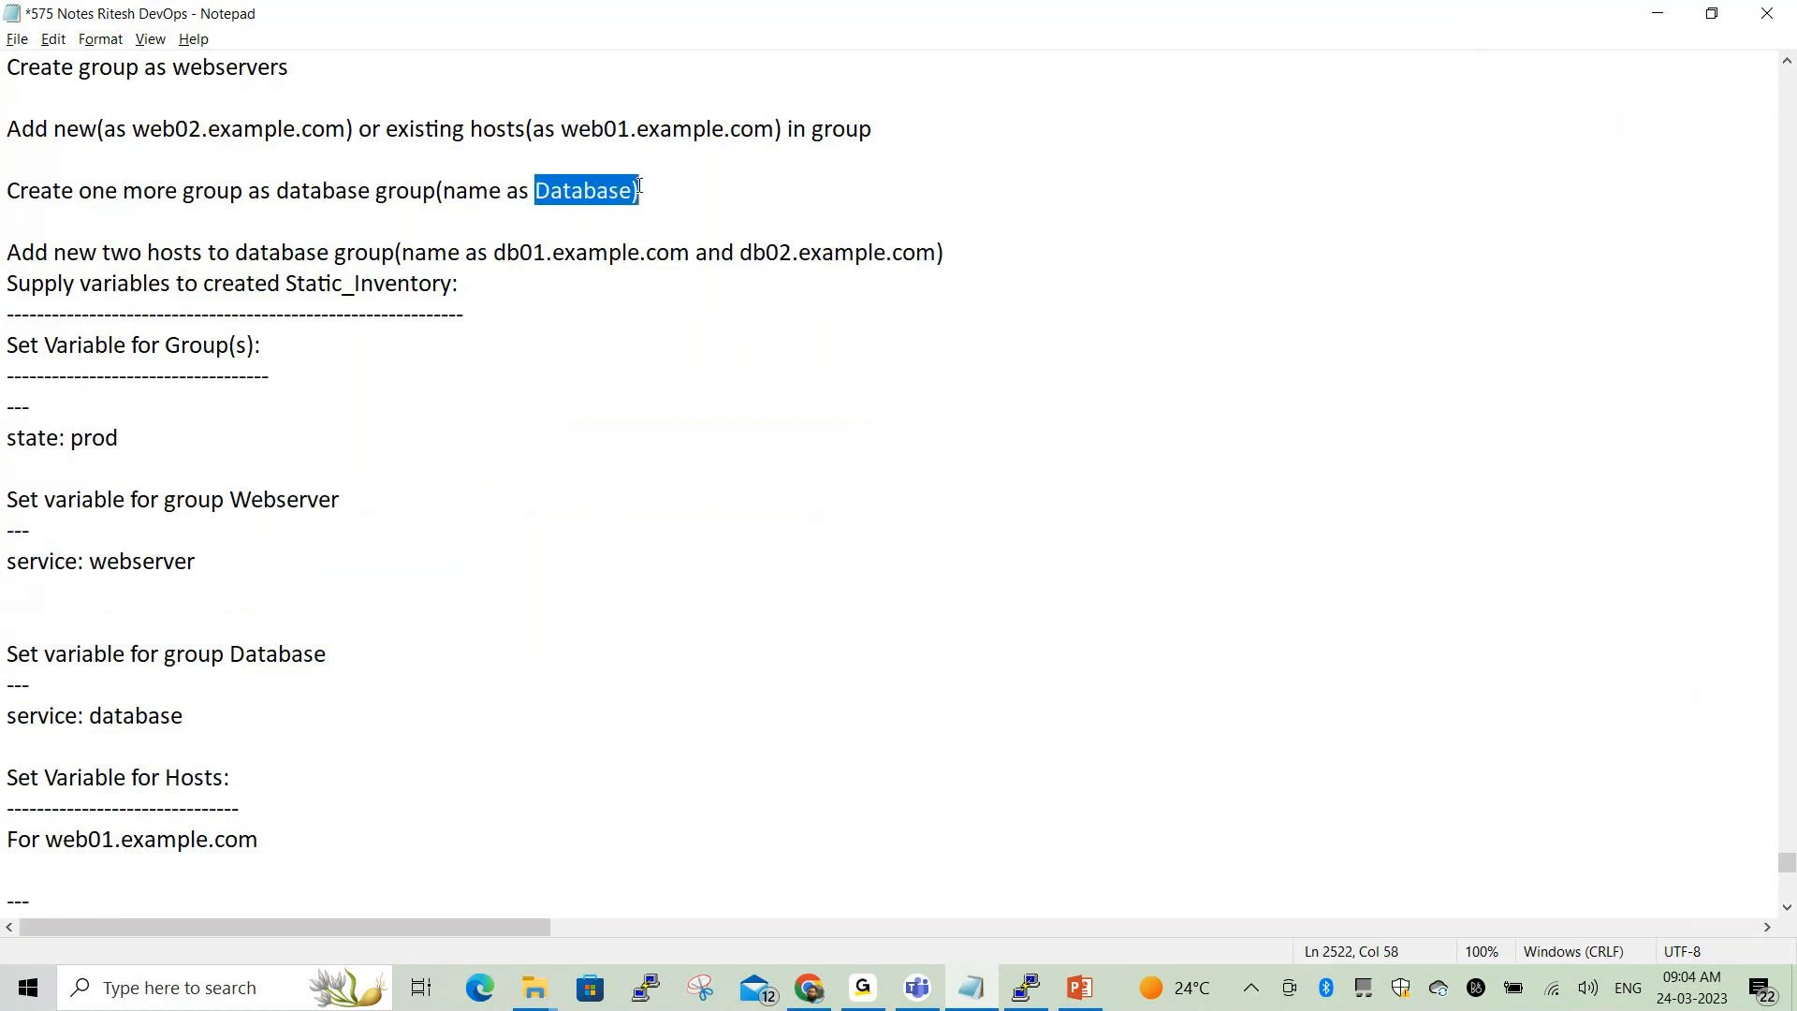
click(962, 256)
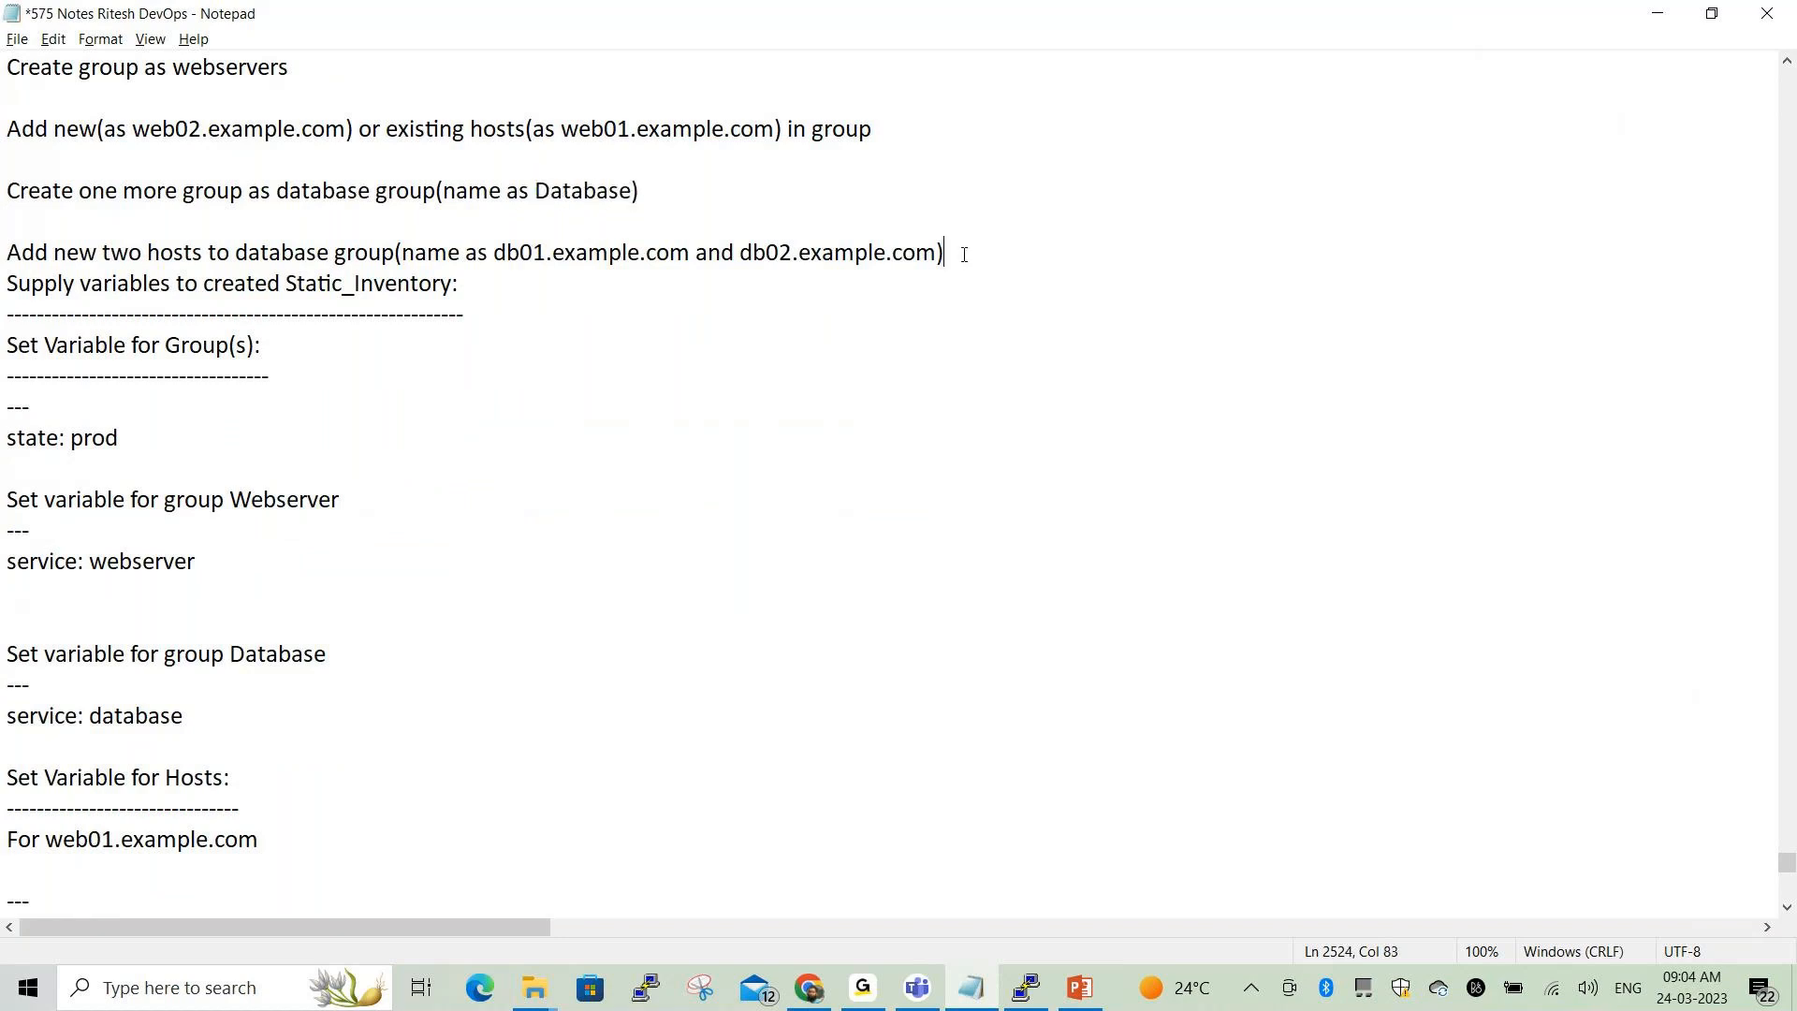
key(Return)
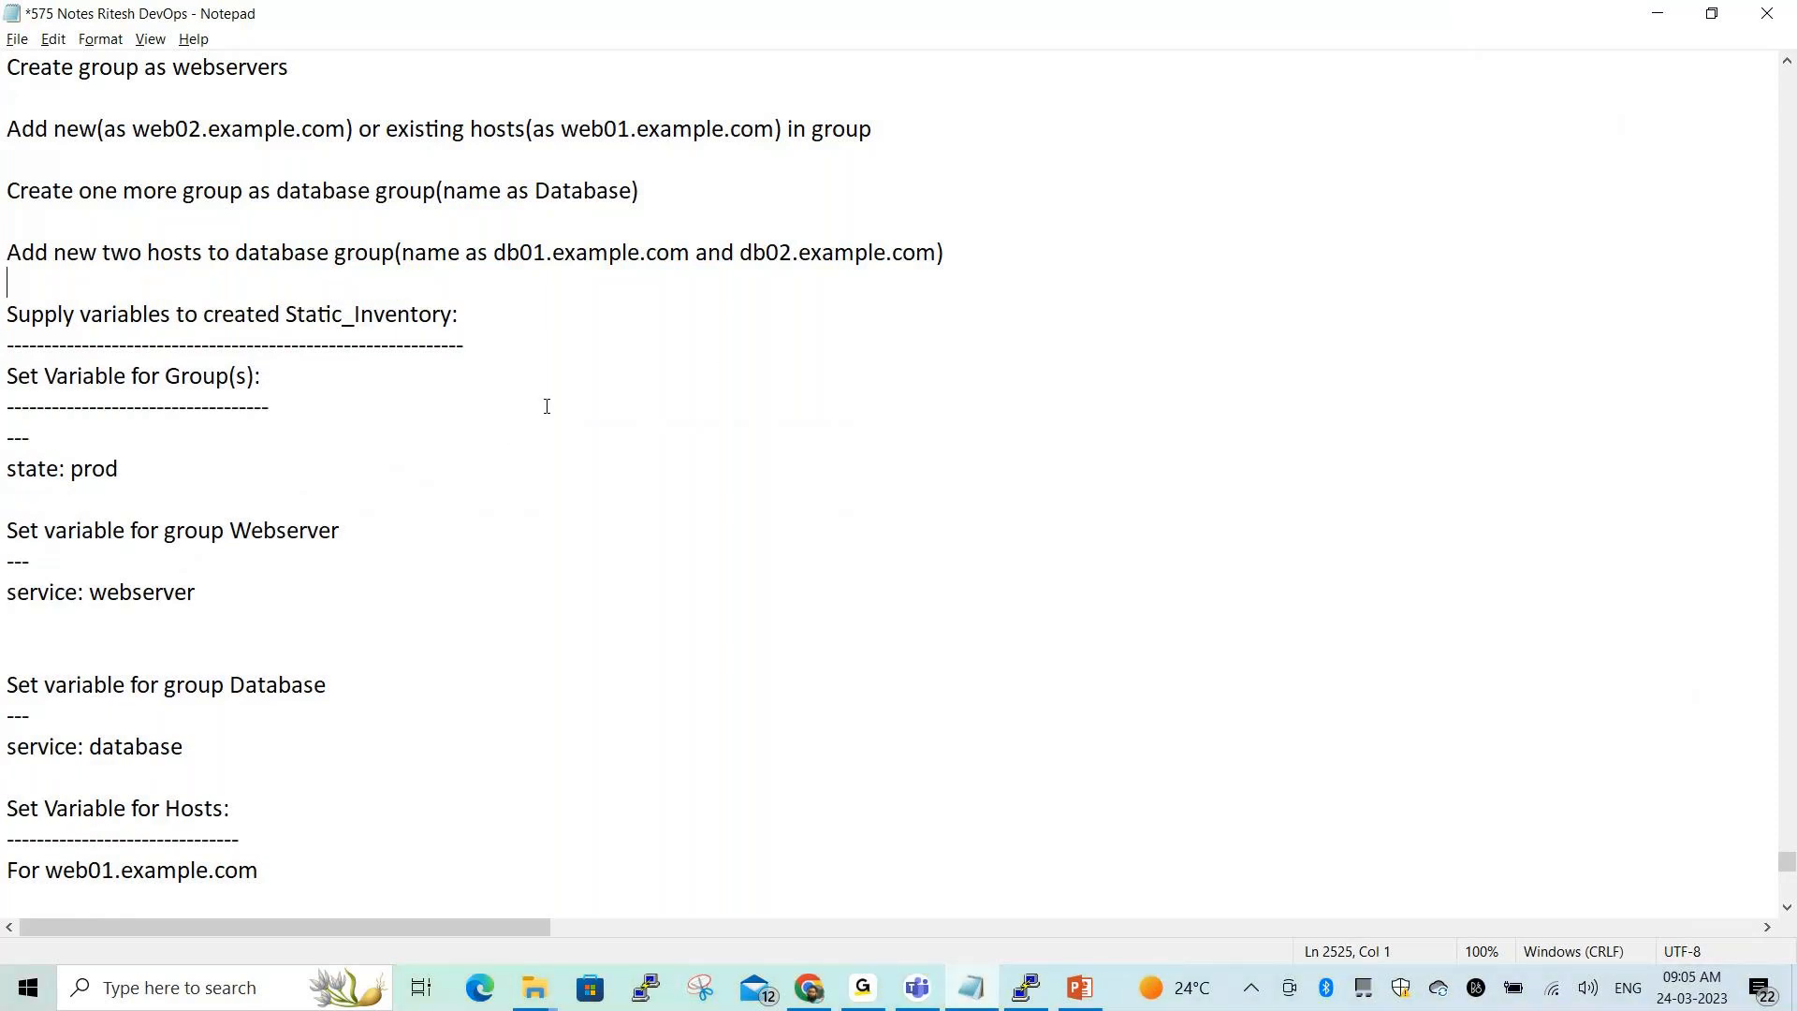
drag(3, 190, 633, 191)
key(ctrl+c)
click(548, 217)
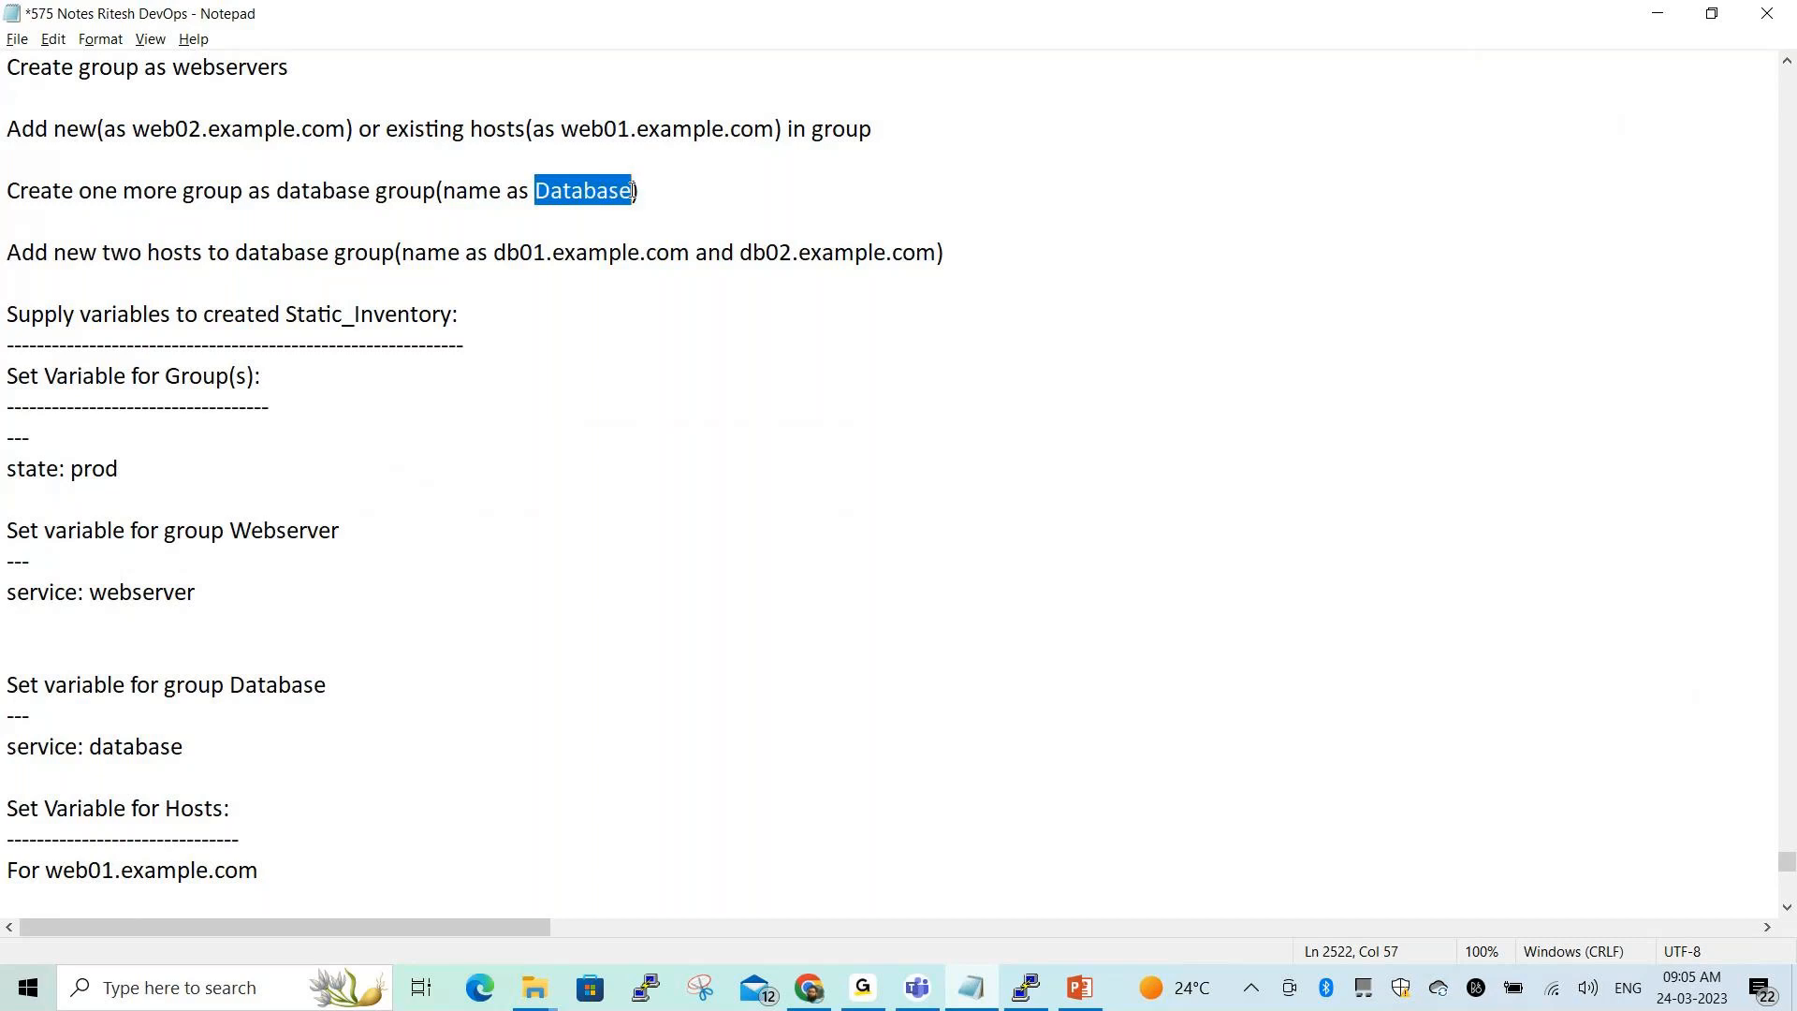
key(alt+Tab)
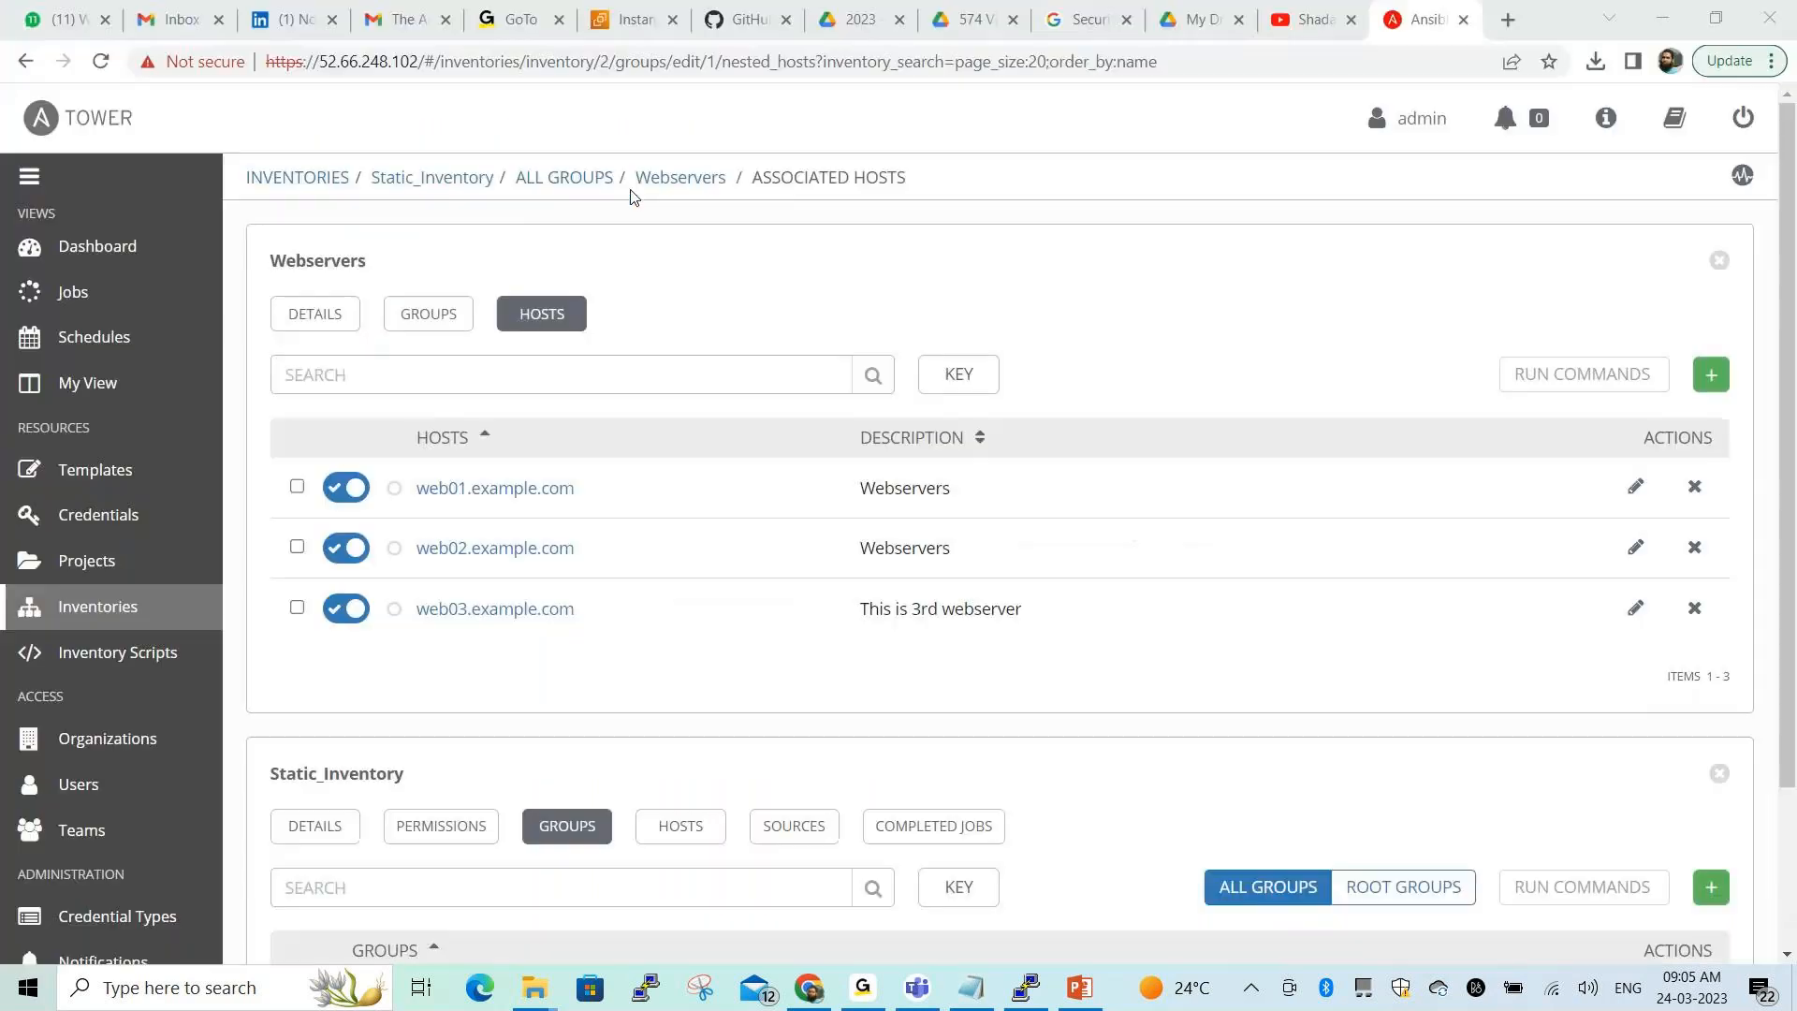
On the Static_Inventory groups list, mark the Webservers group with a red annotation
click(560, 178)
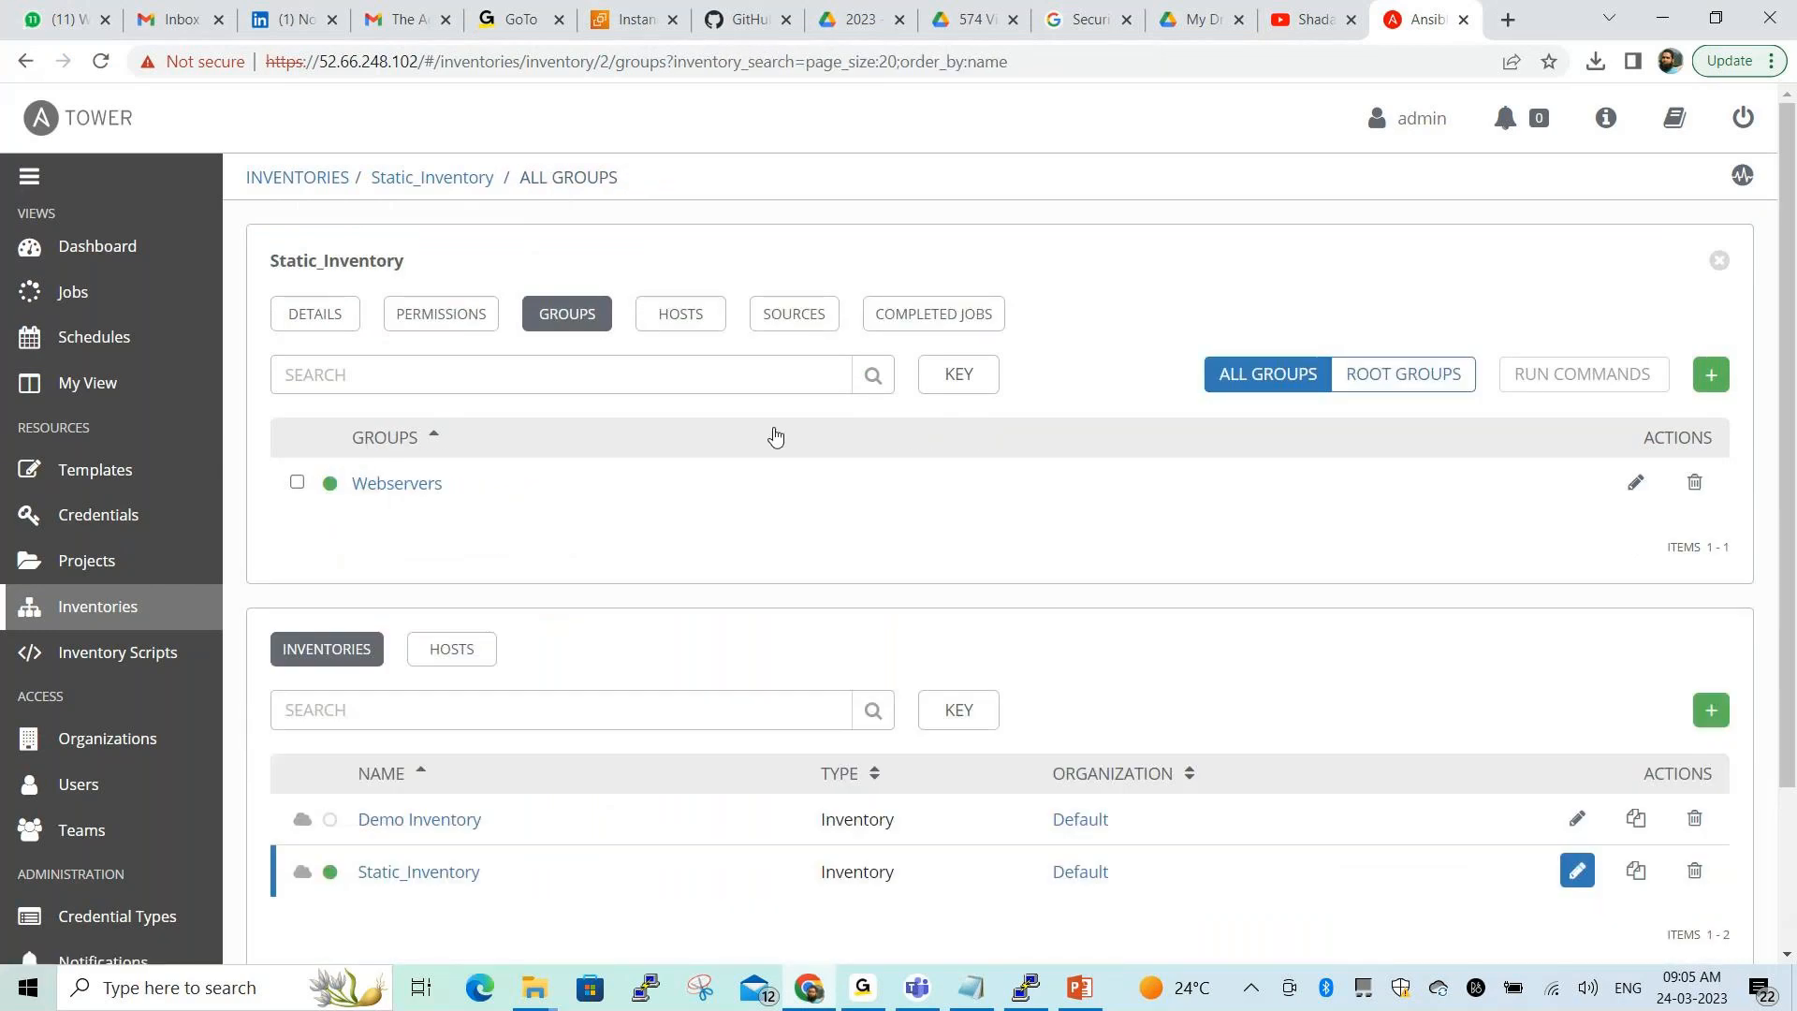
click(746, 928)
mouse_move(315, 413)
mouse_down()
mouse_move(318, 516)
mouse_move(461, 504)
mouse_move(486, 403)
mouse_move(318, 414)
mouse_up()
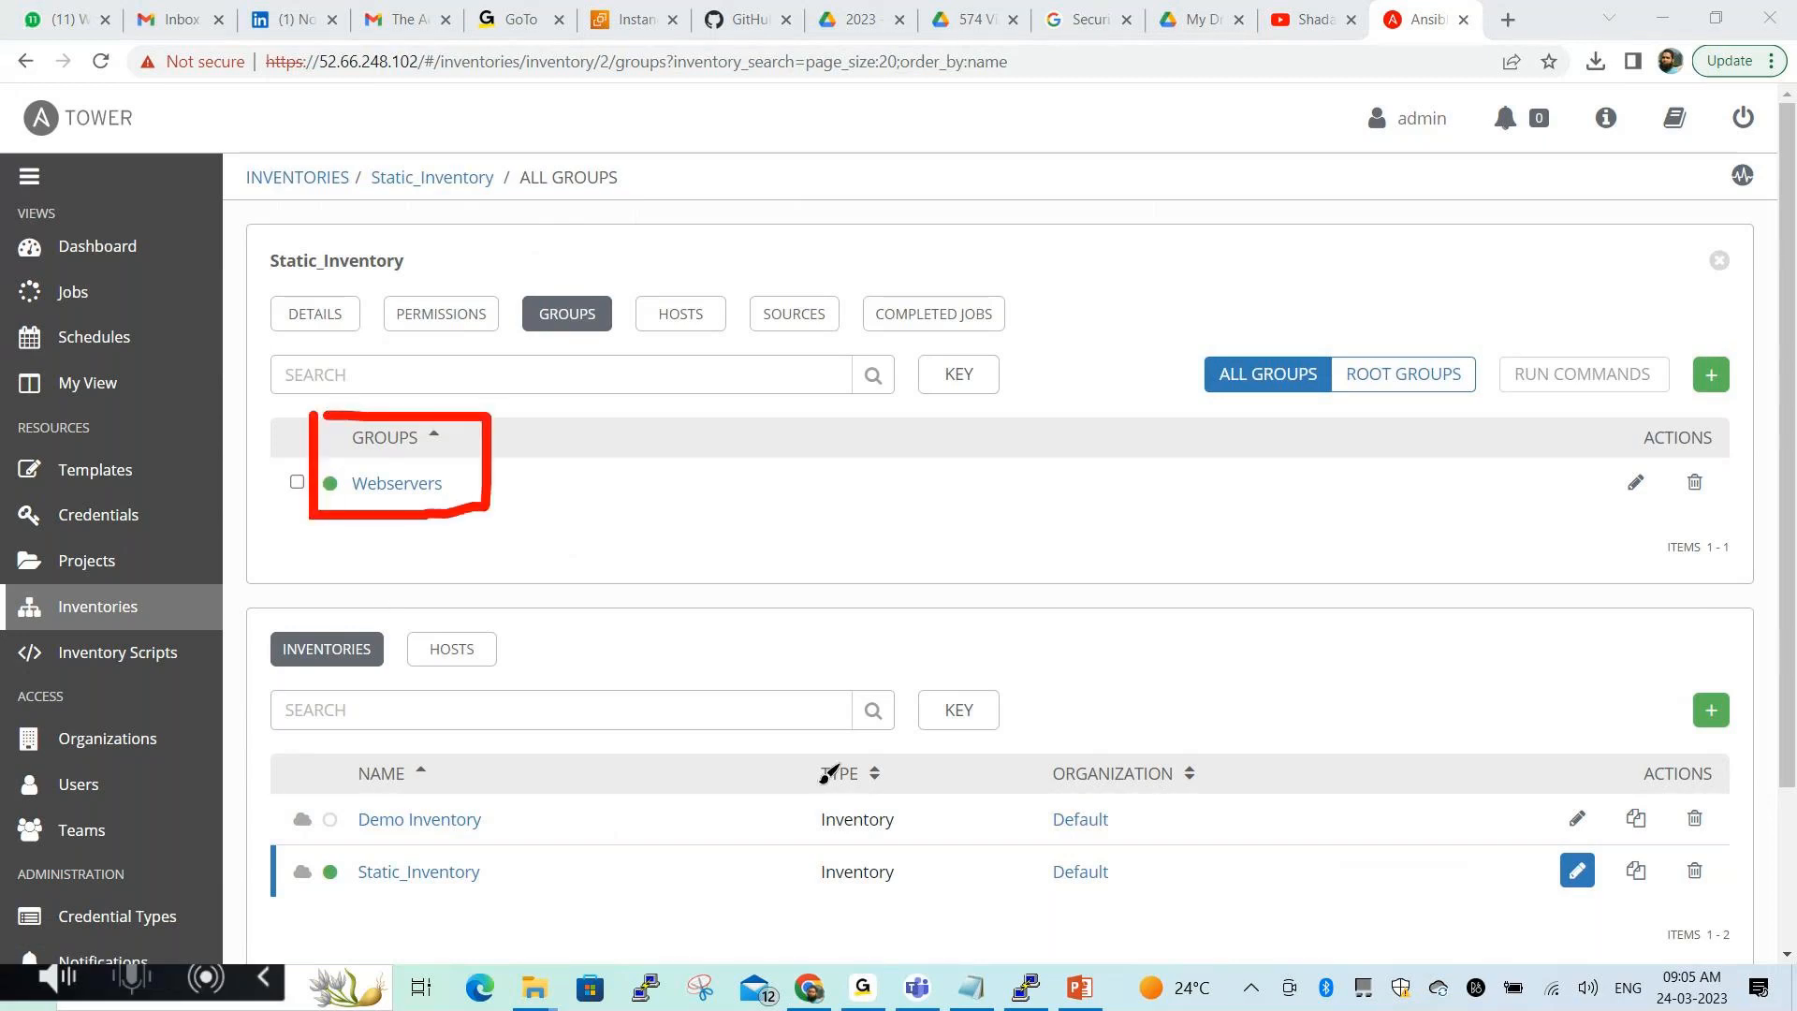
click(752, 916)
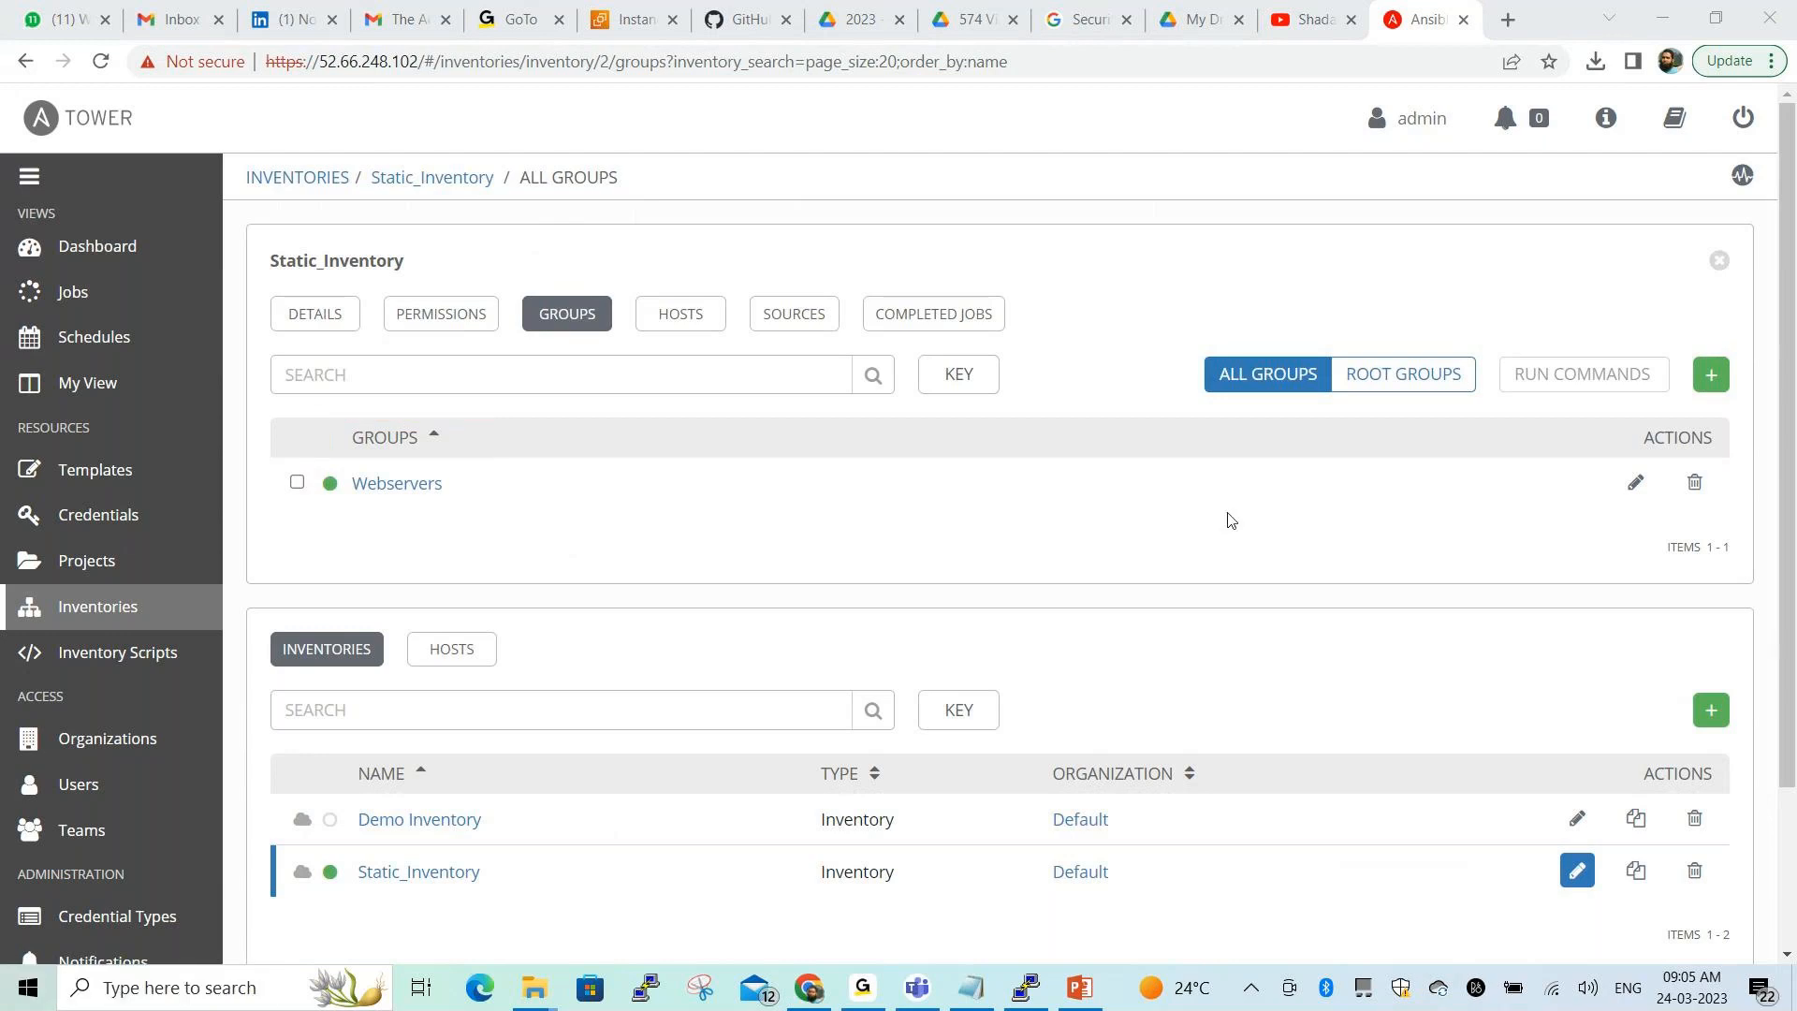
Create a group named Database with description 'database group'
click(1712, 377)
click(425, 412)
key(ctrl+v)
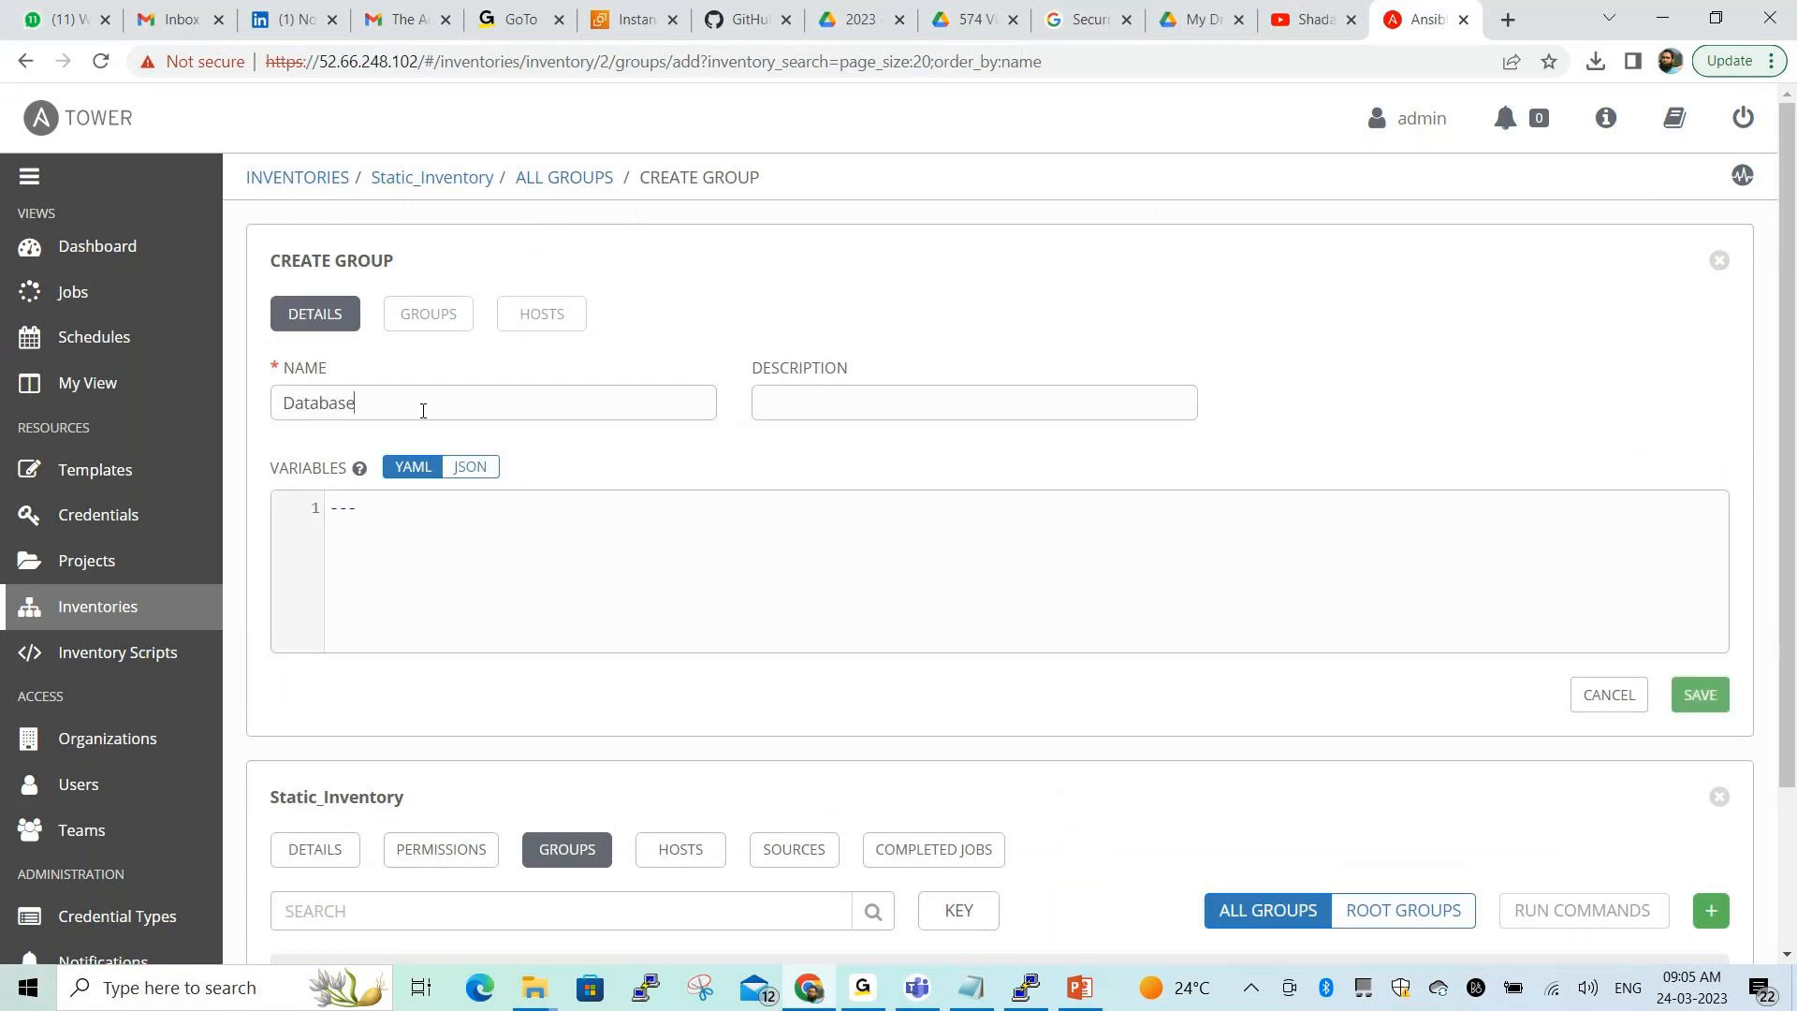
click(839, 412)
text(d)
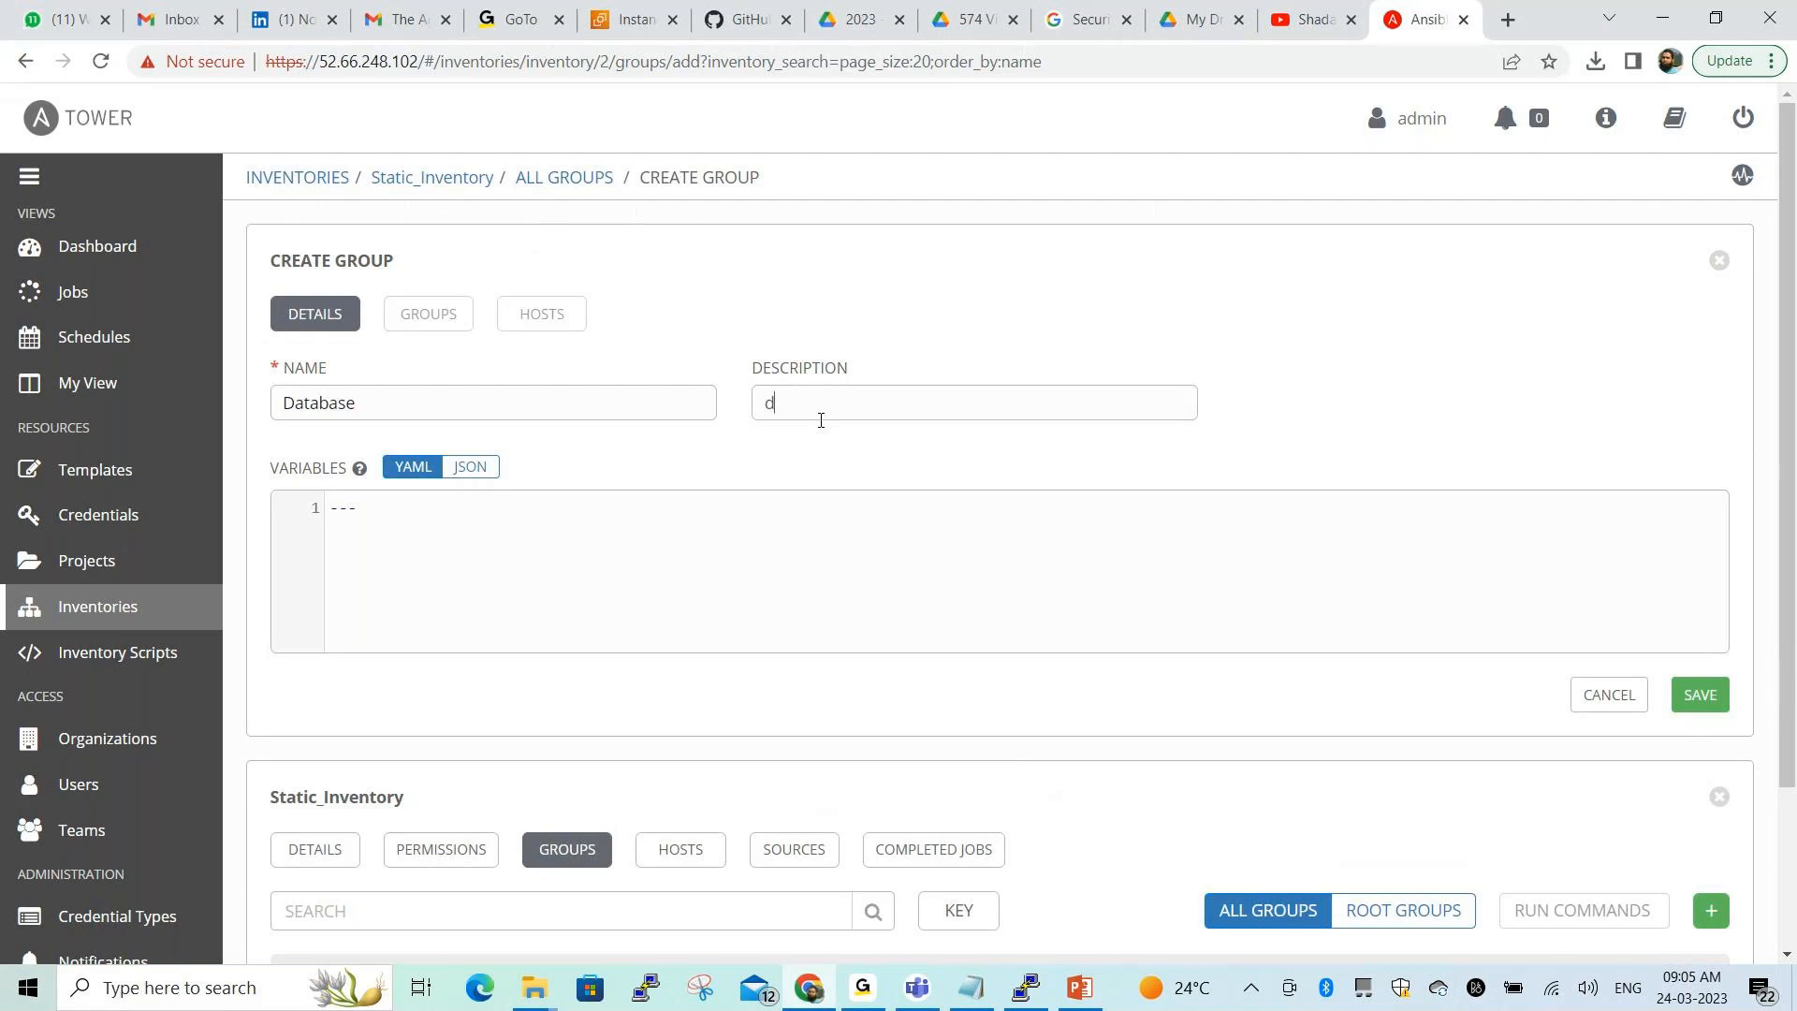
text(tabase group)
click(1701, 695)
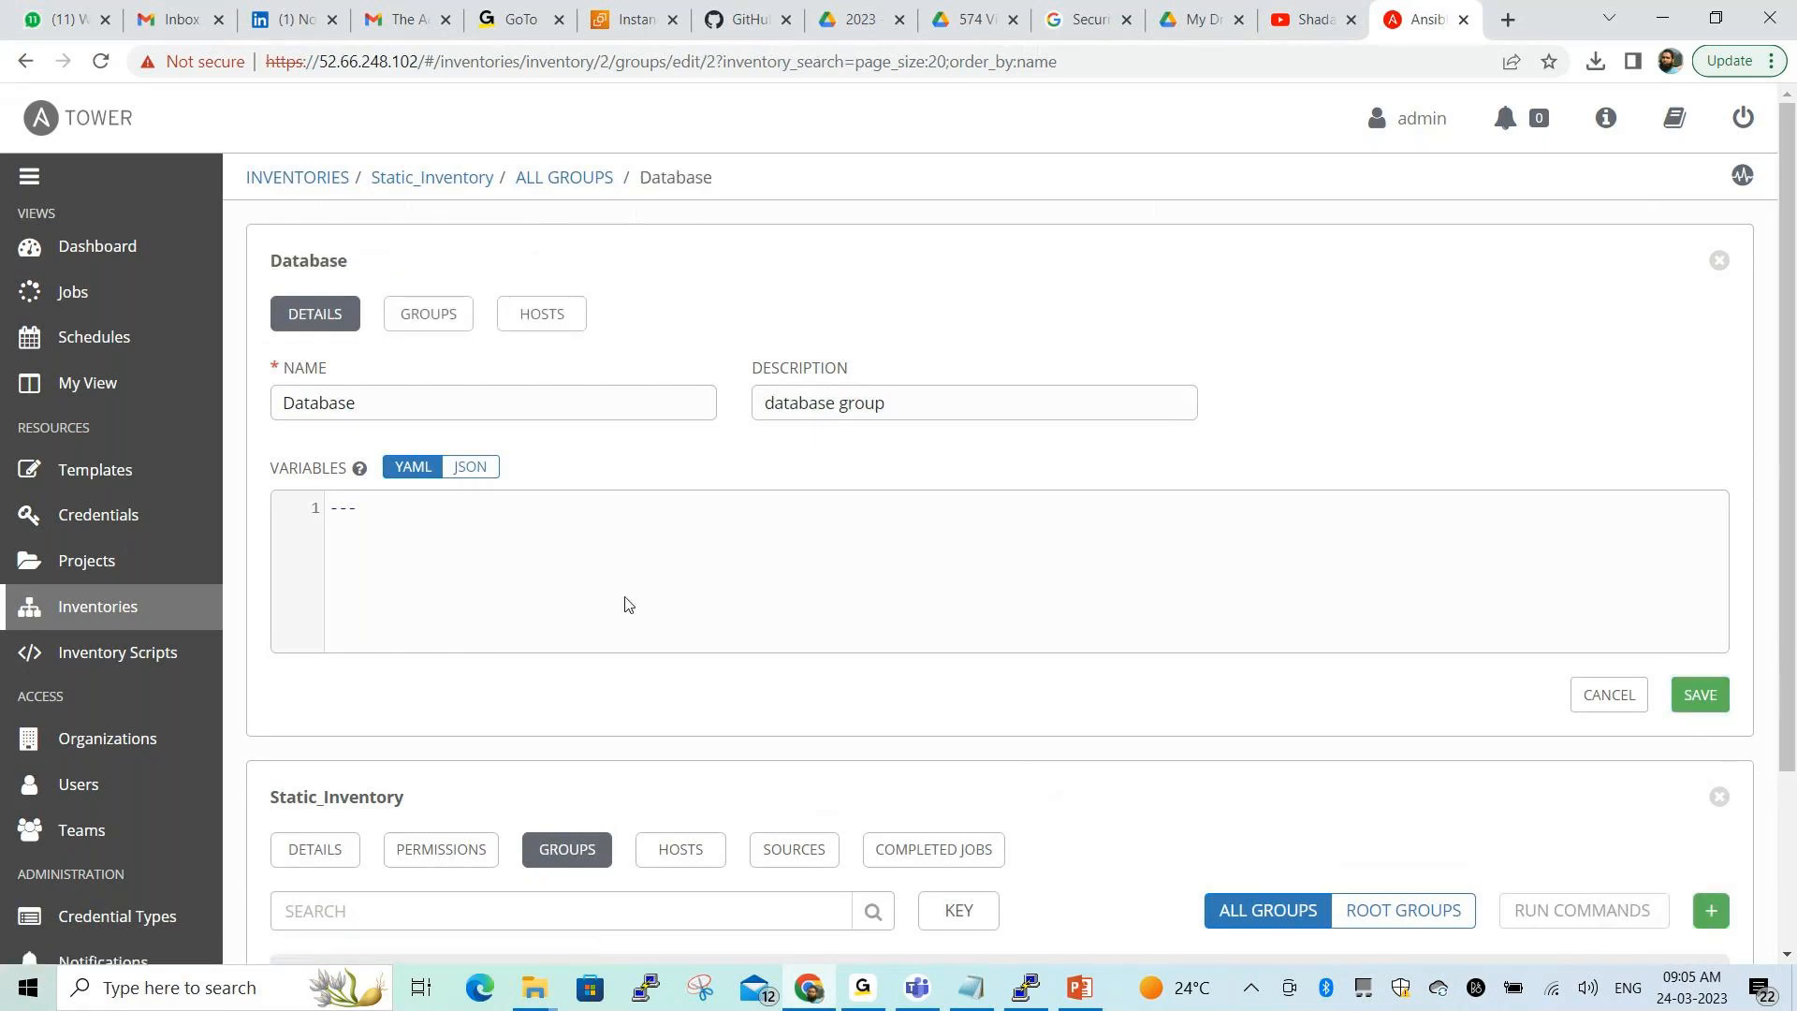
Circle the Database and Webservers groups in red, then open Database's details
scroll(682, 589, down, 2)
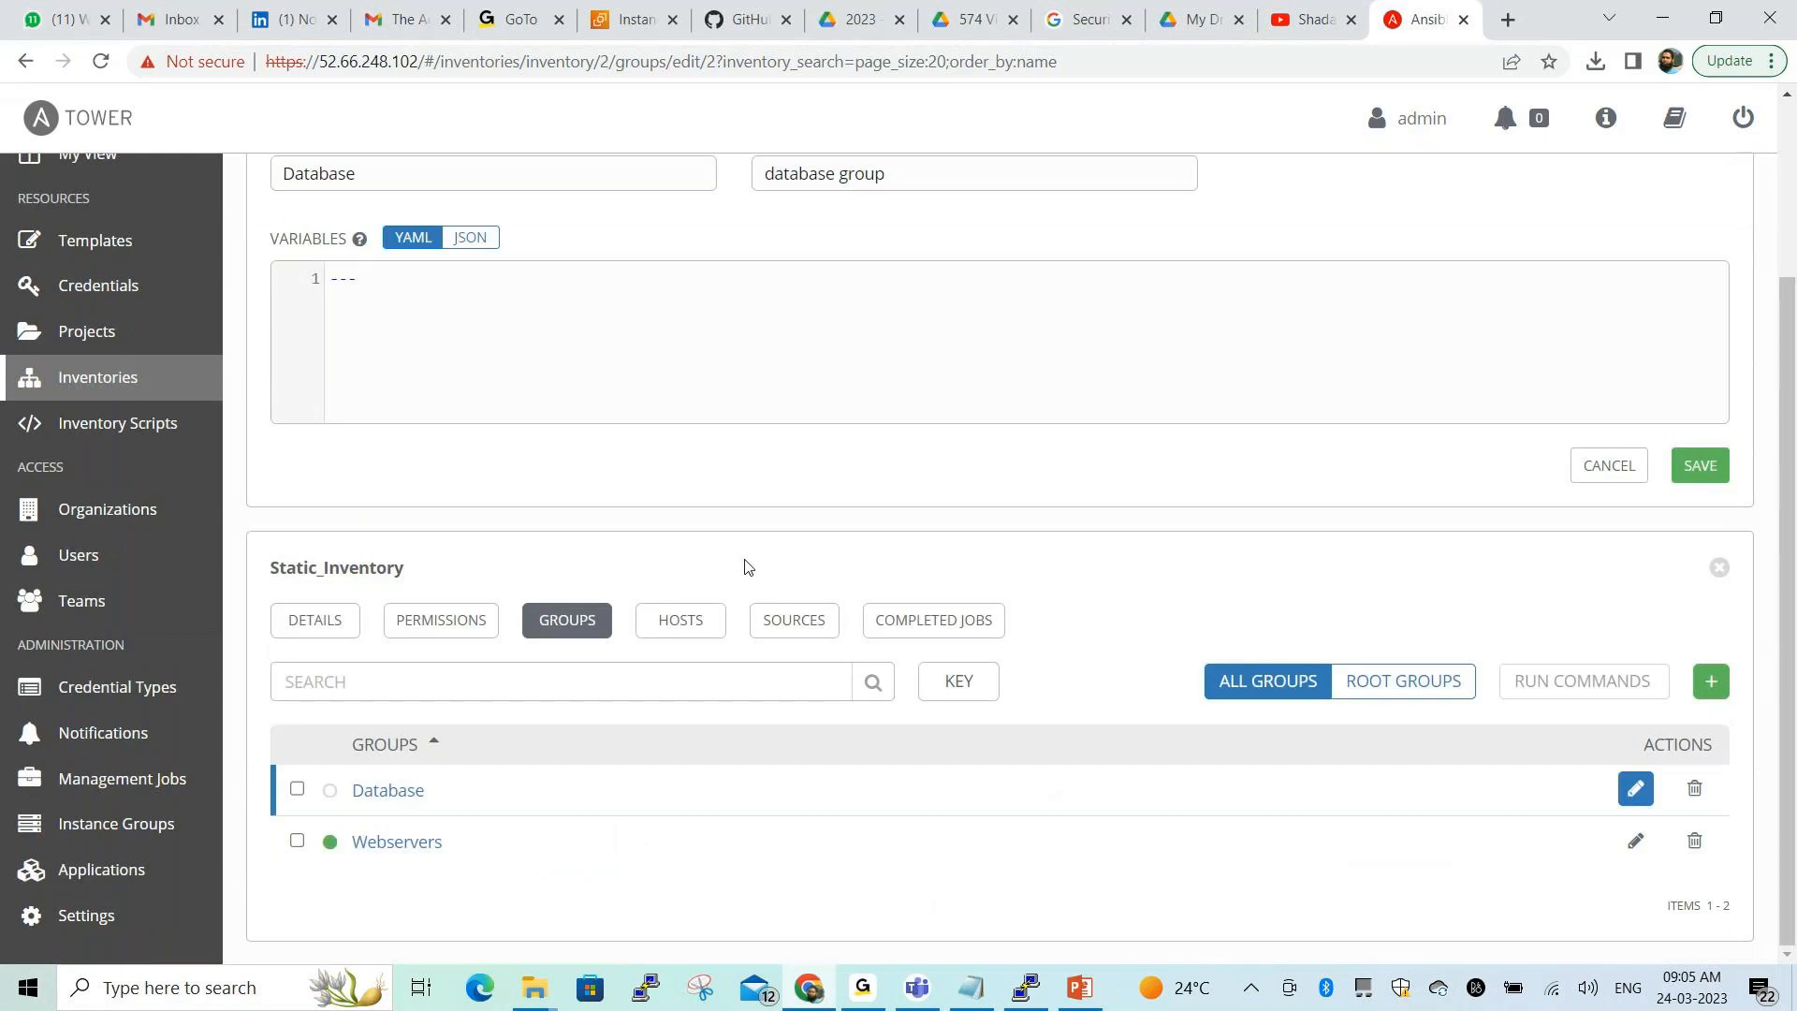
scroll(746, 567, up, 2)
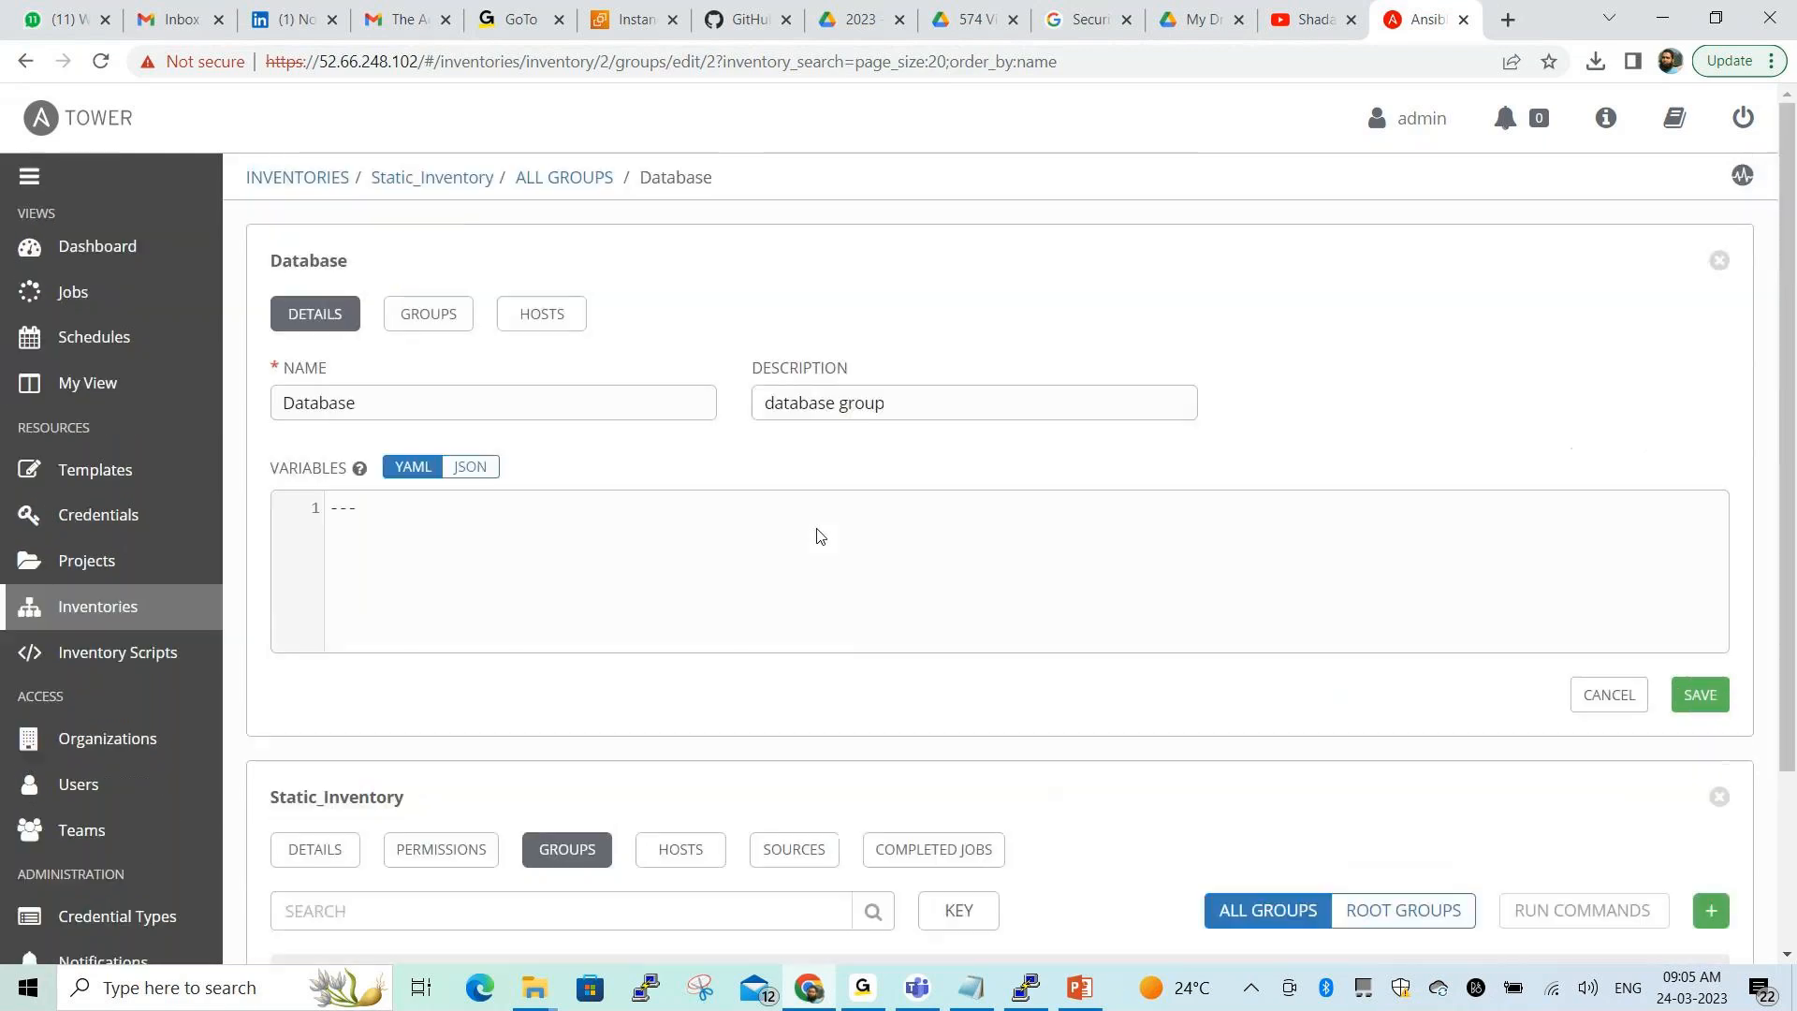
click(541, 177)
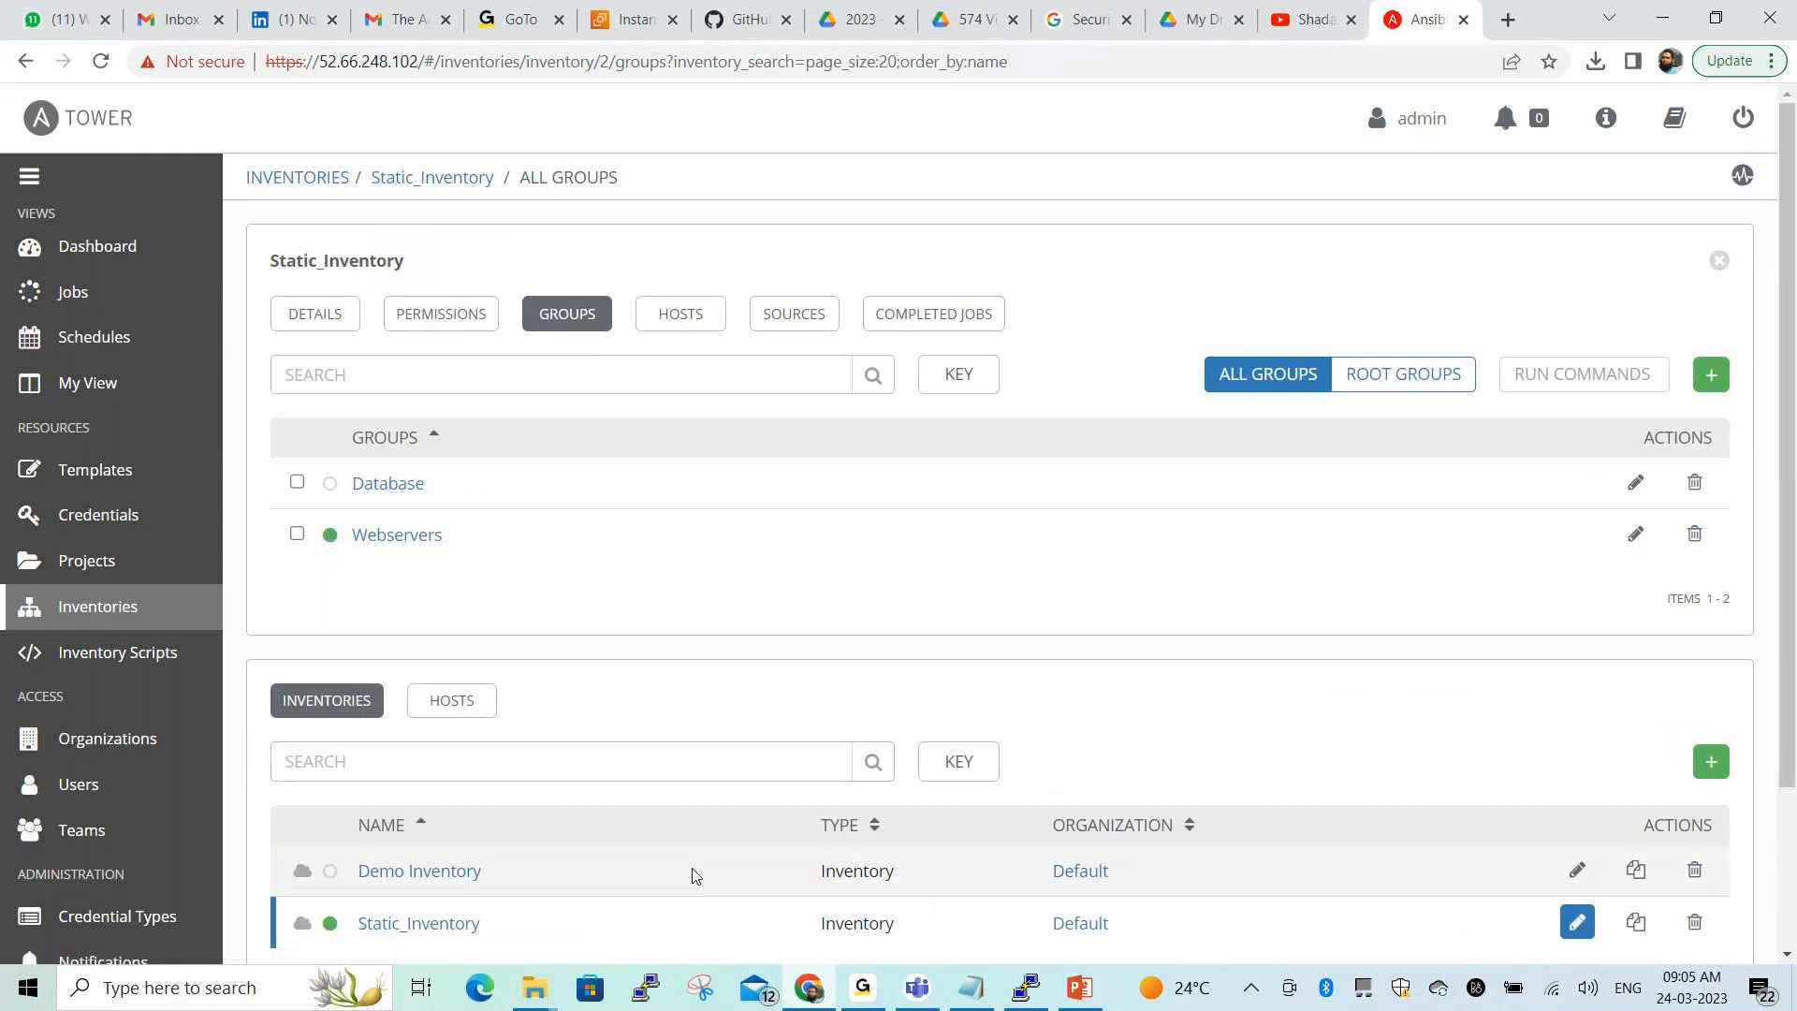
key(ctrl+2)
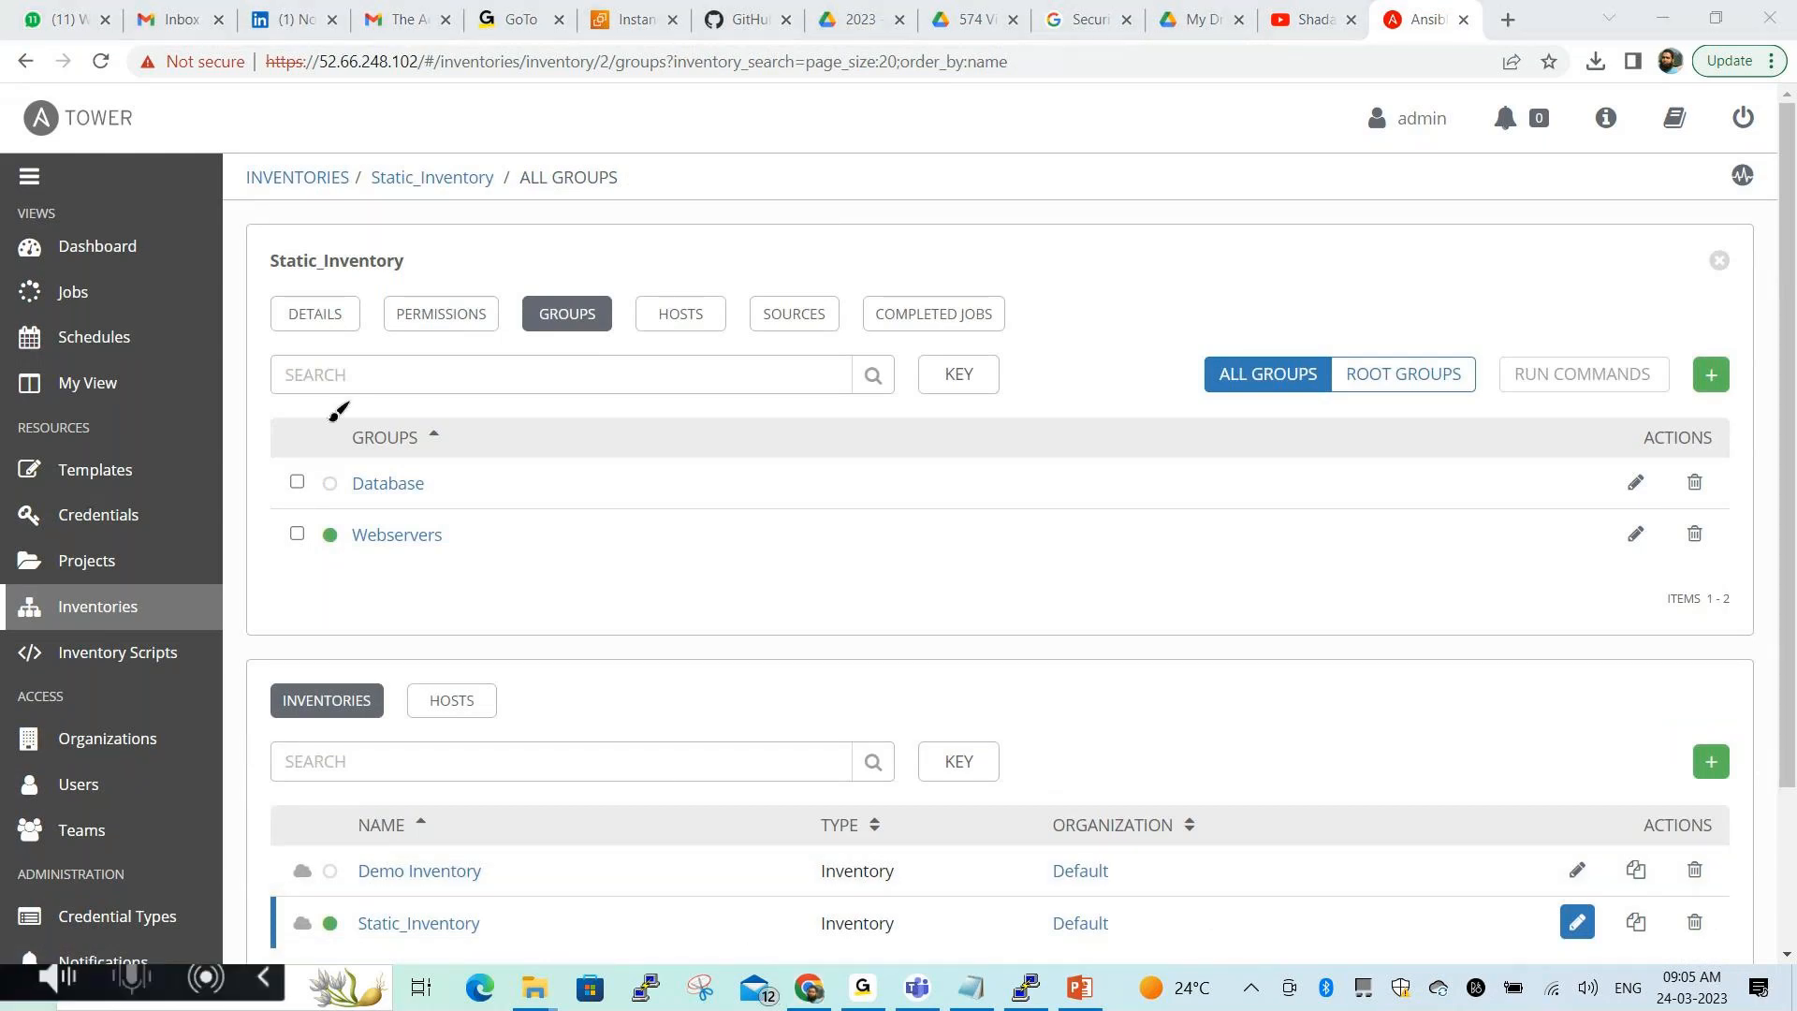
mouse_move(290, 410)
mouse_down()
mouse_move(296, 559)
mouse_move(461, 561)
mouse_move(469, 382)
mouse_move(298, 395)
mouse_up()
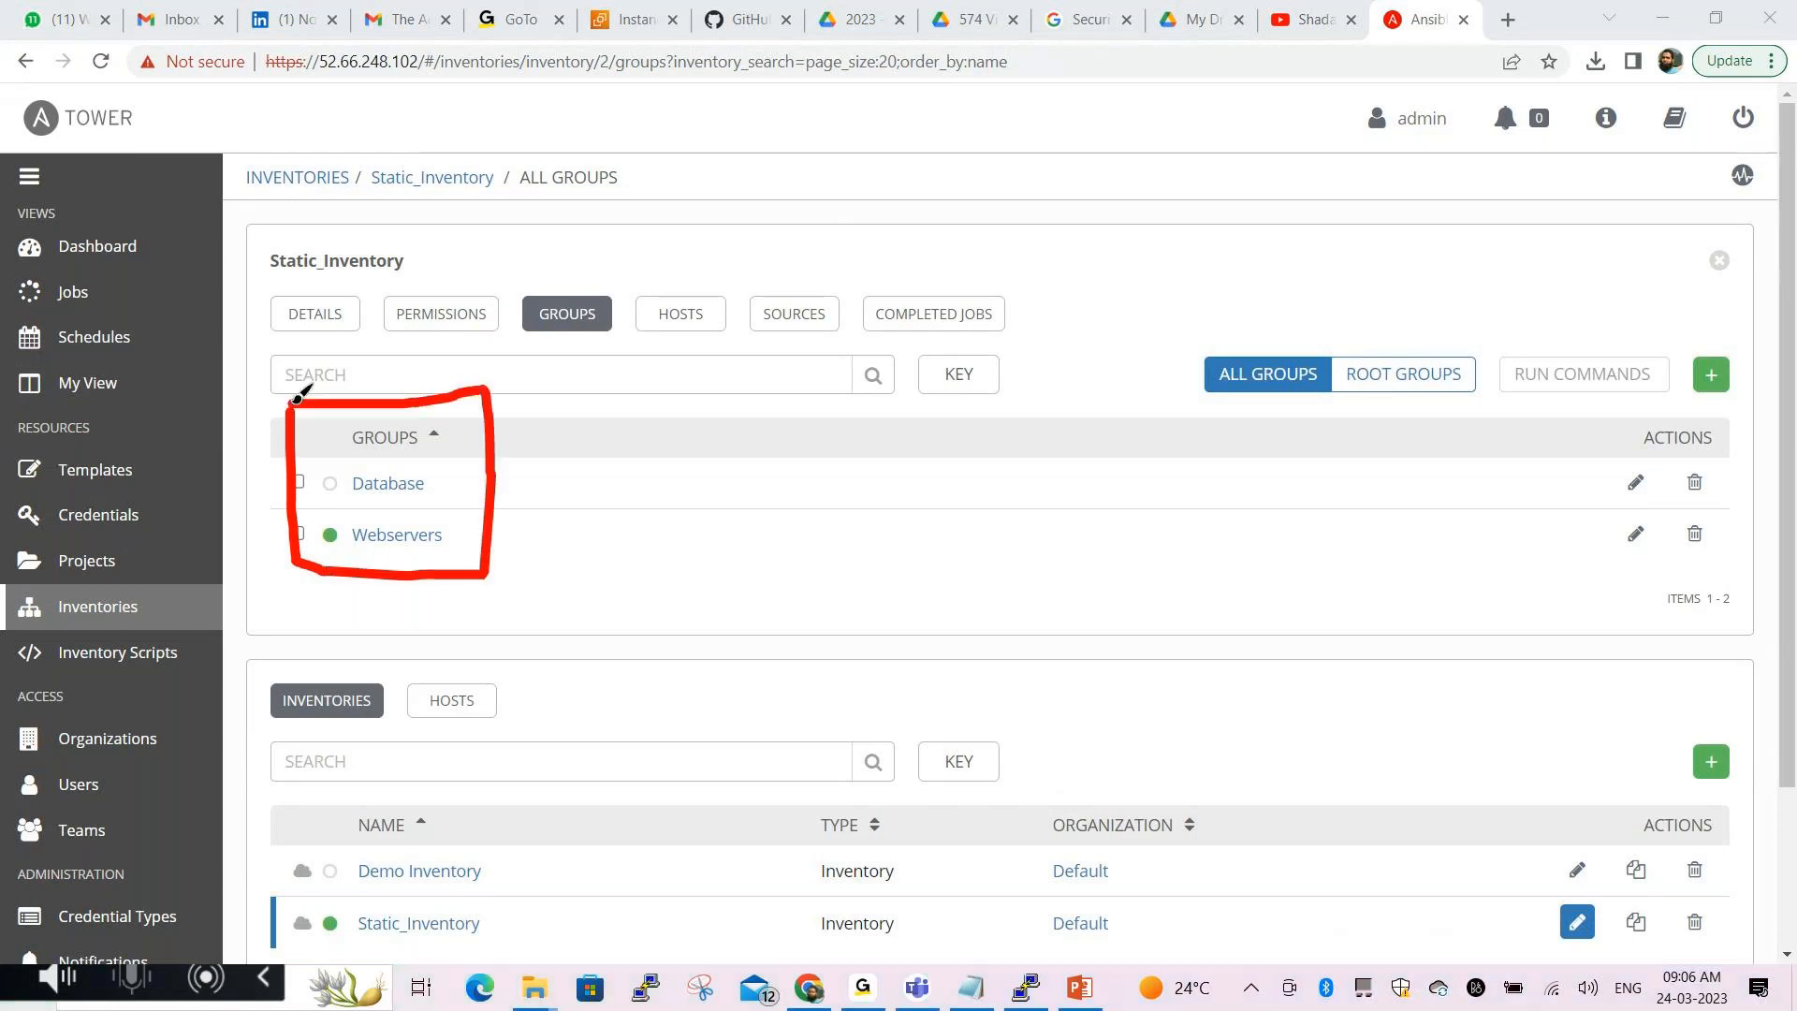
click(763, 933)
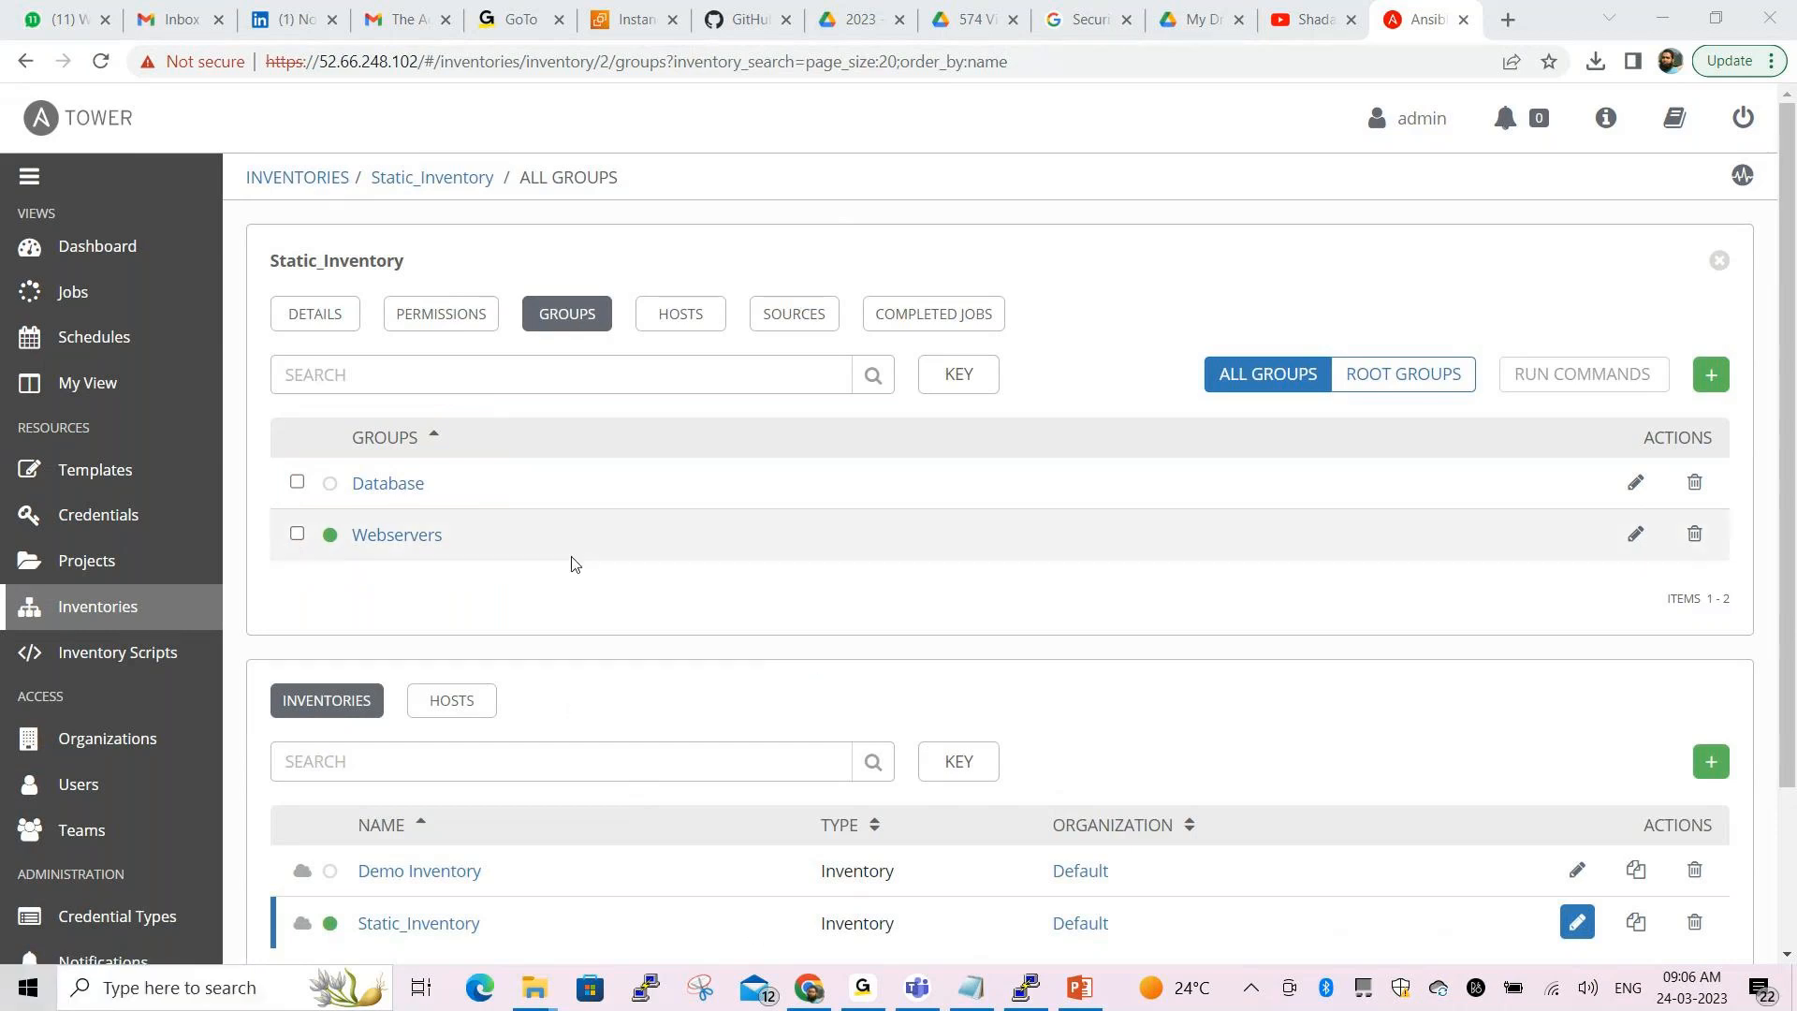
click(420, 487)
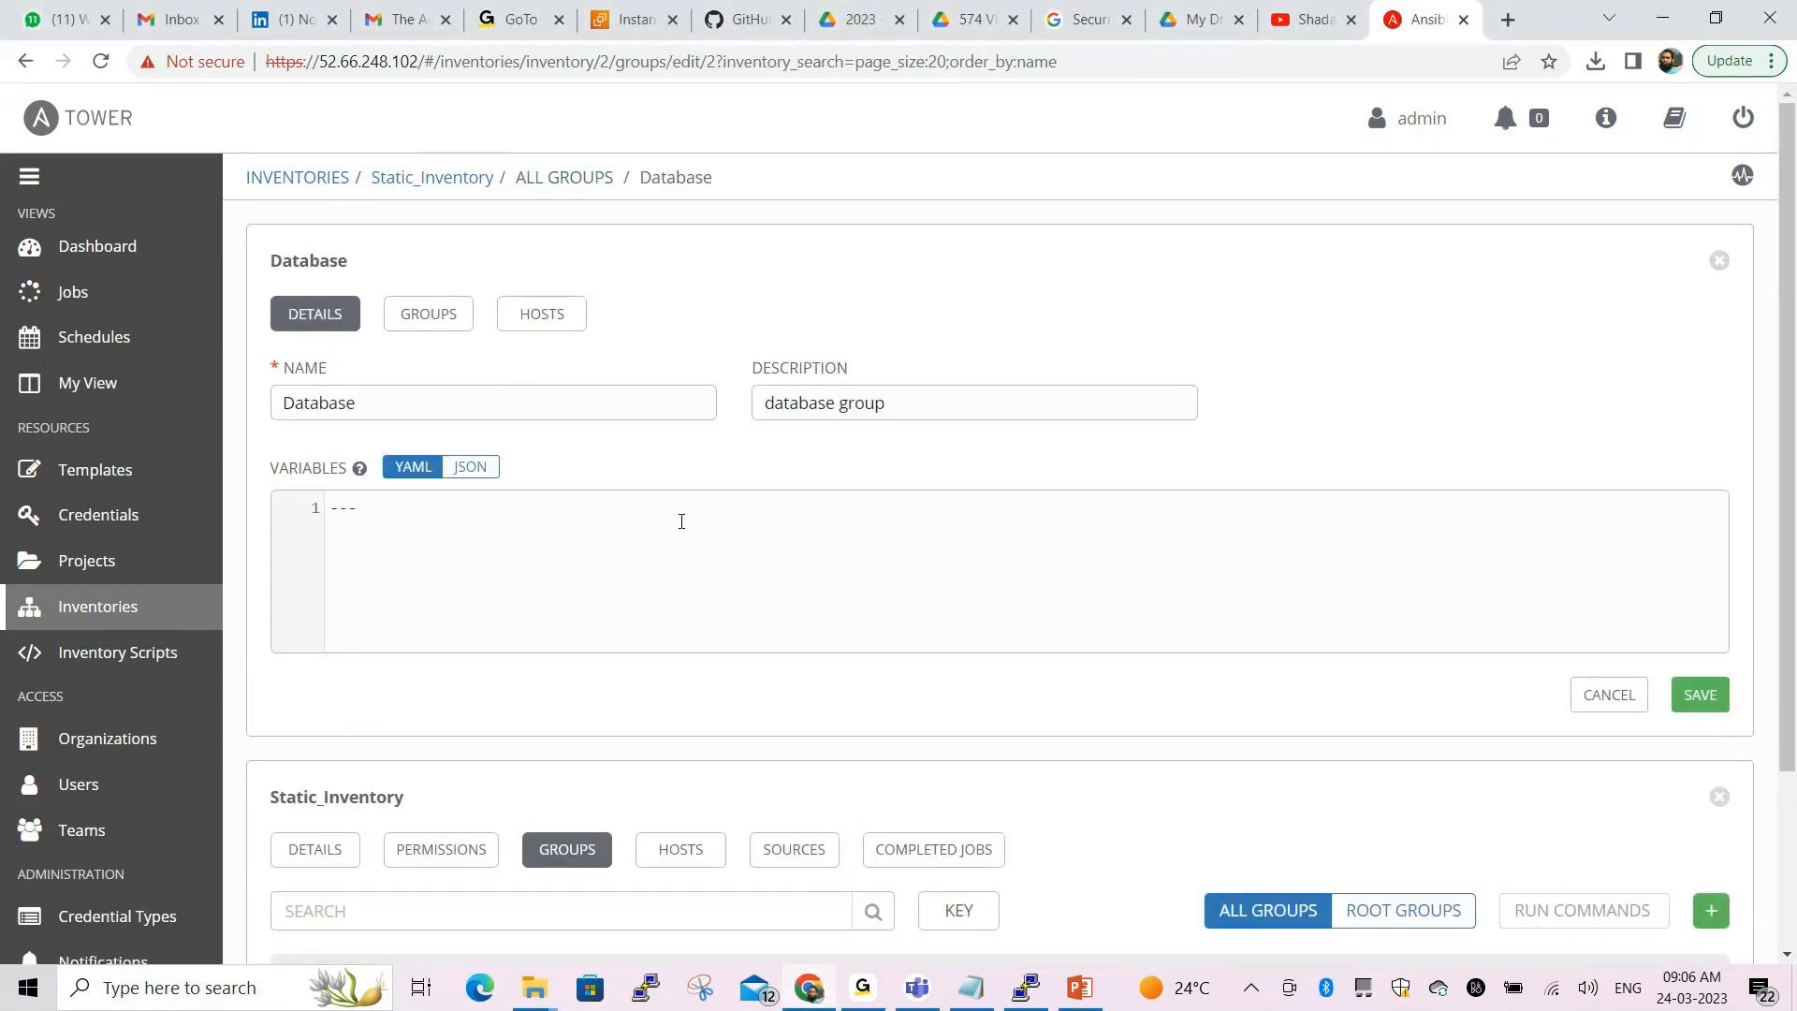
Add a new host db01.example.com with description database1 to the Database group
click(555, 331)
click(1710, 378)
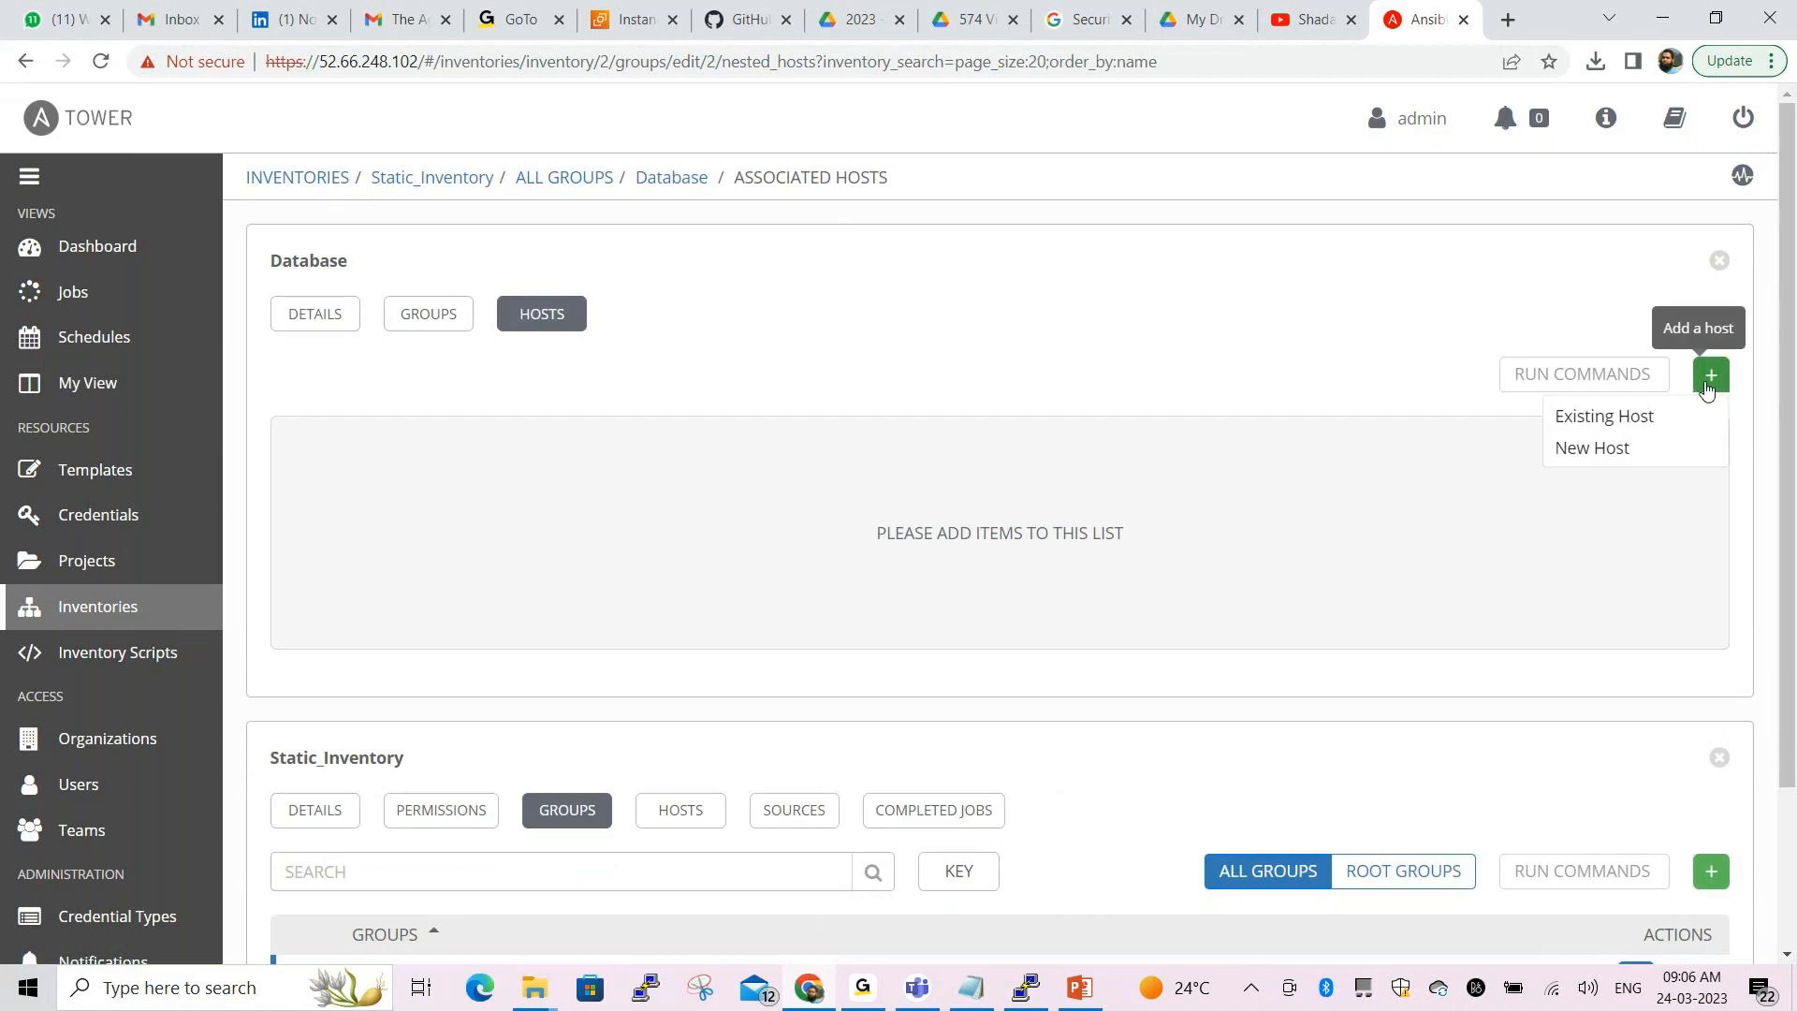
click(1584, 453)
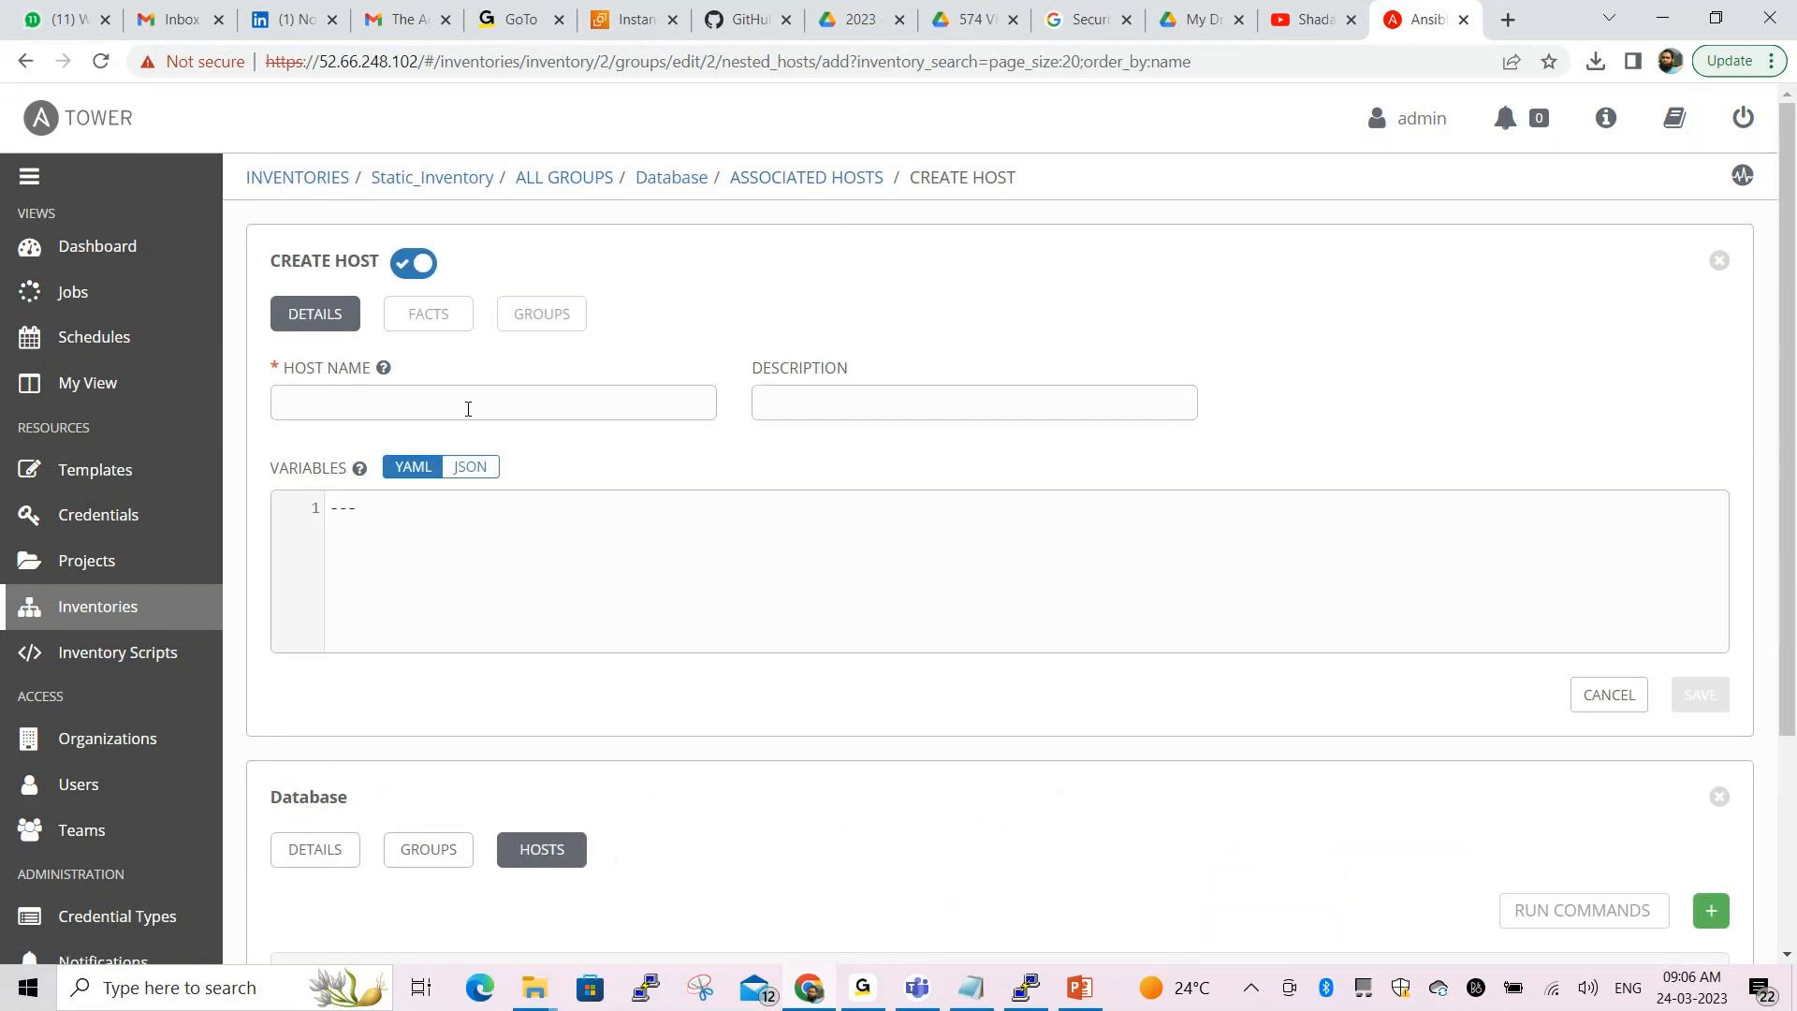
text(db)
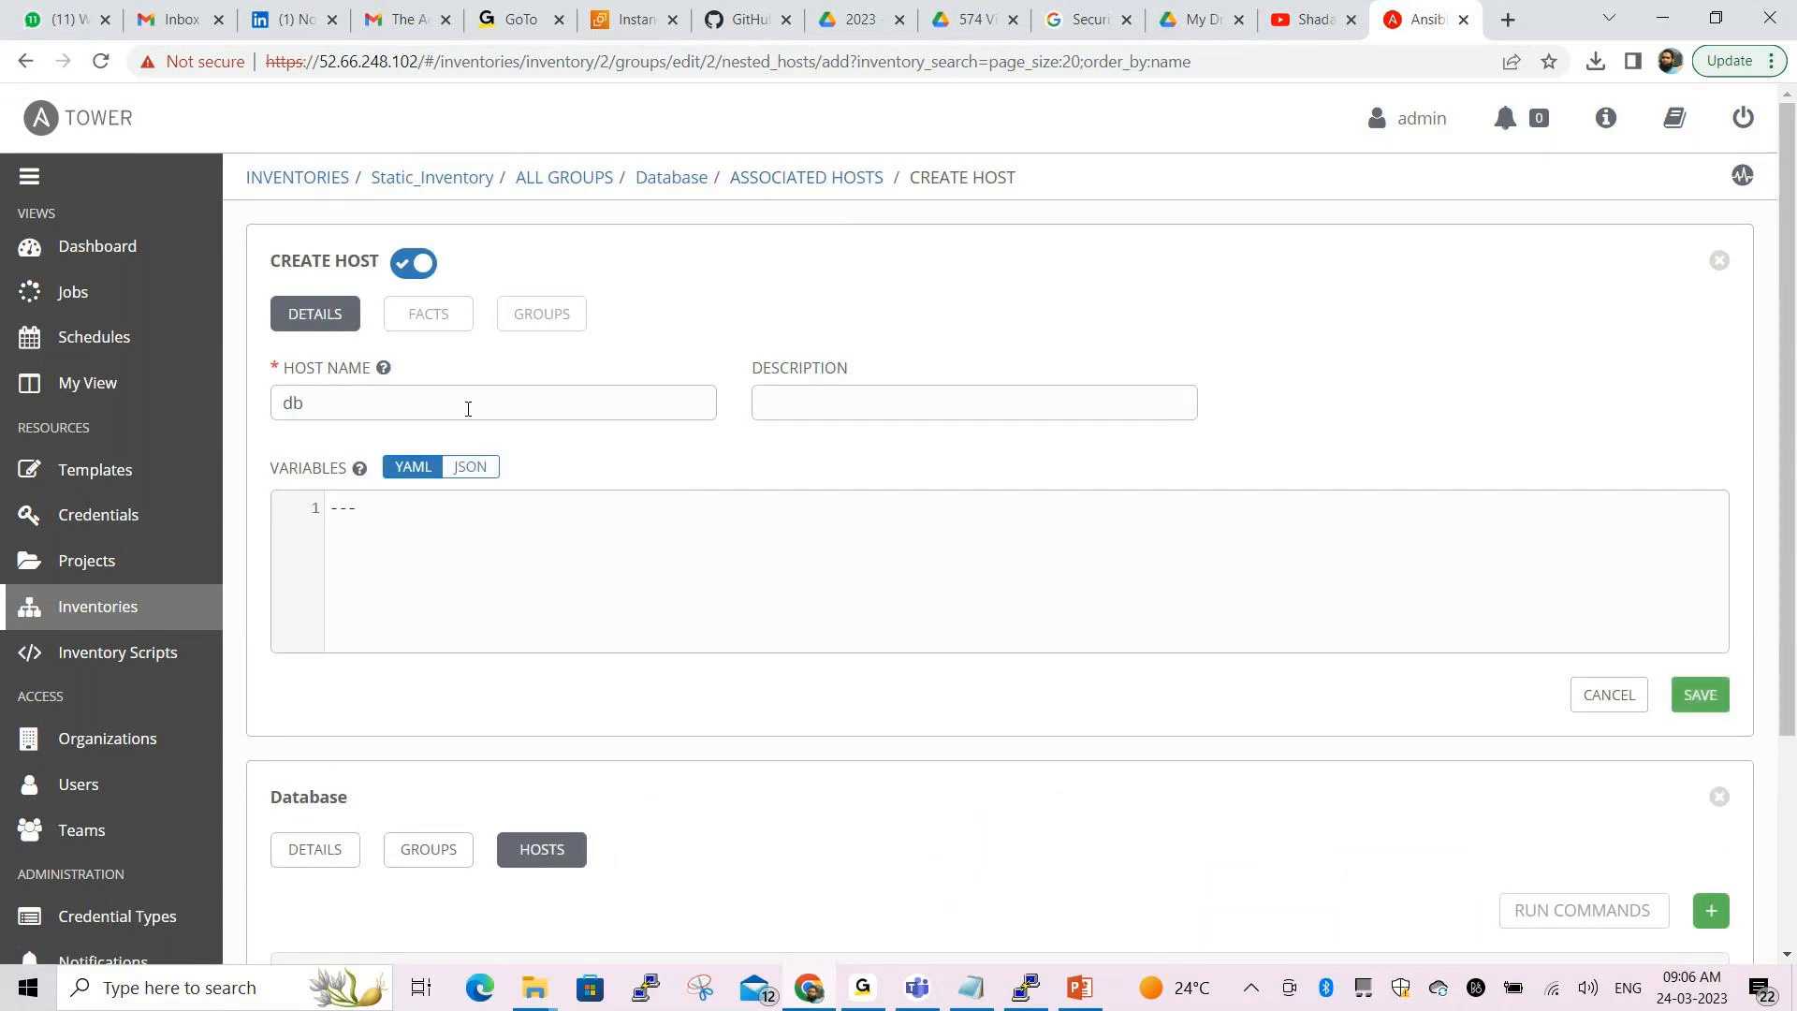
text(01.example.com)
click(822, 414)
text(database1)
click(1702, 700)
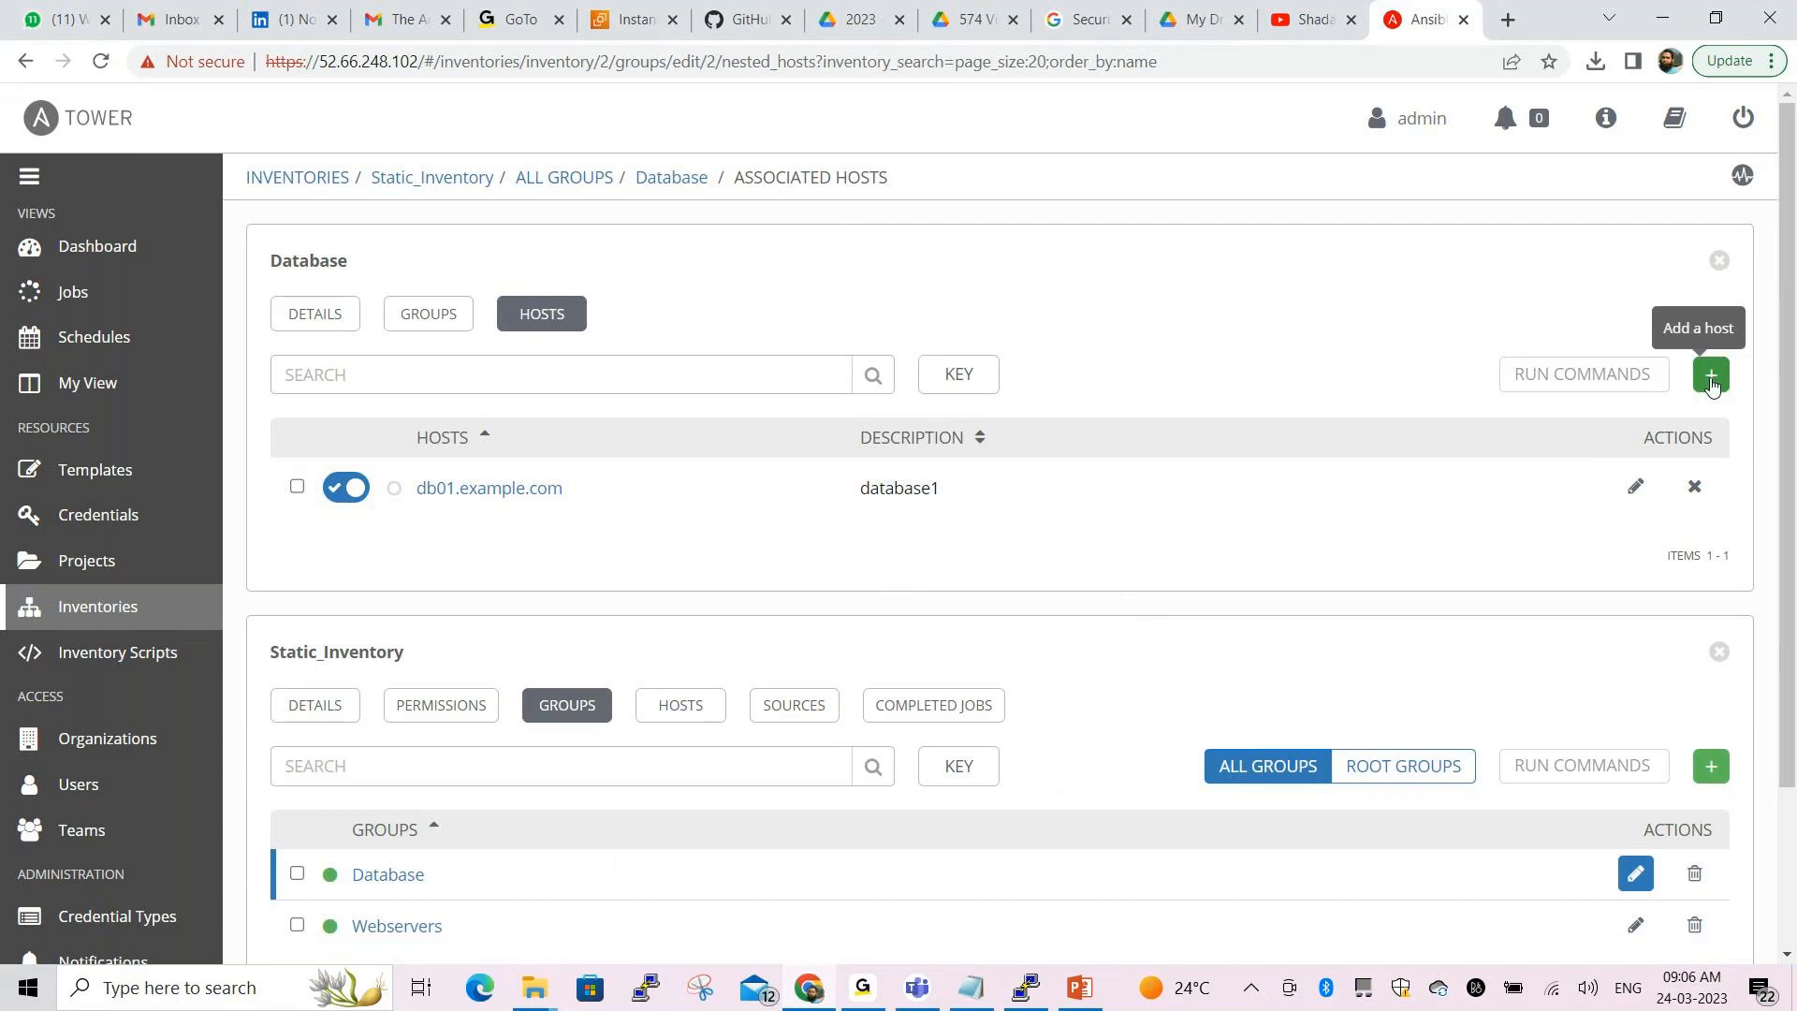
Browse the Database group's subgroups and hosts tabs via the ALL GROUPS list
click(431, 313)
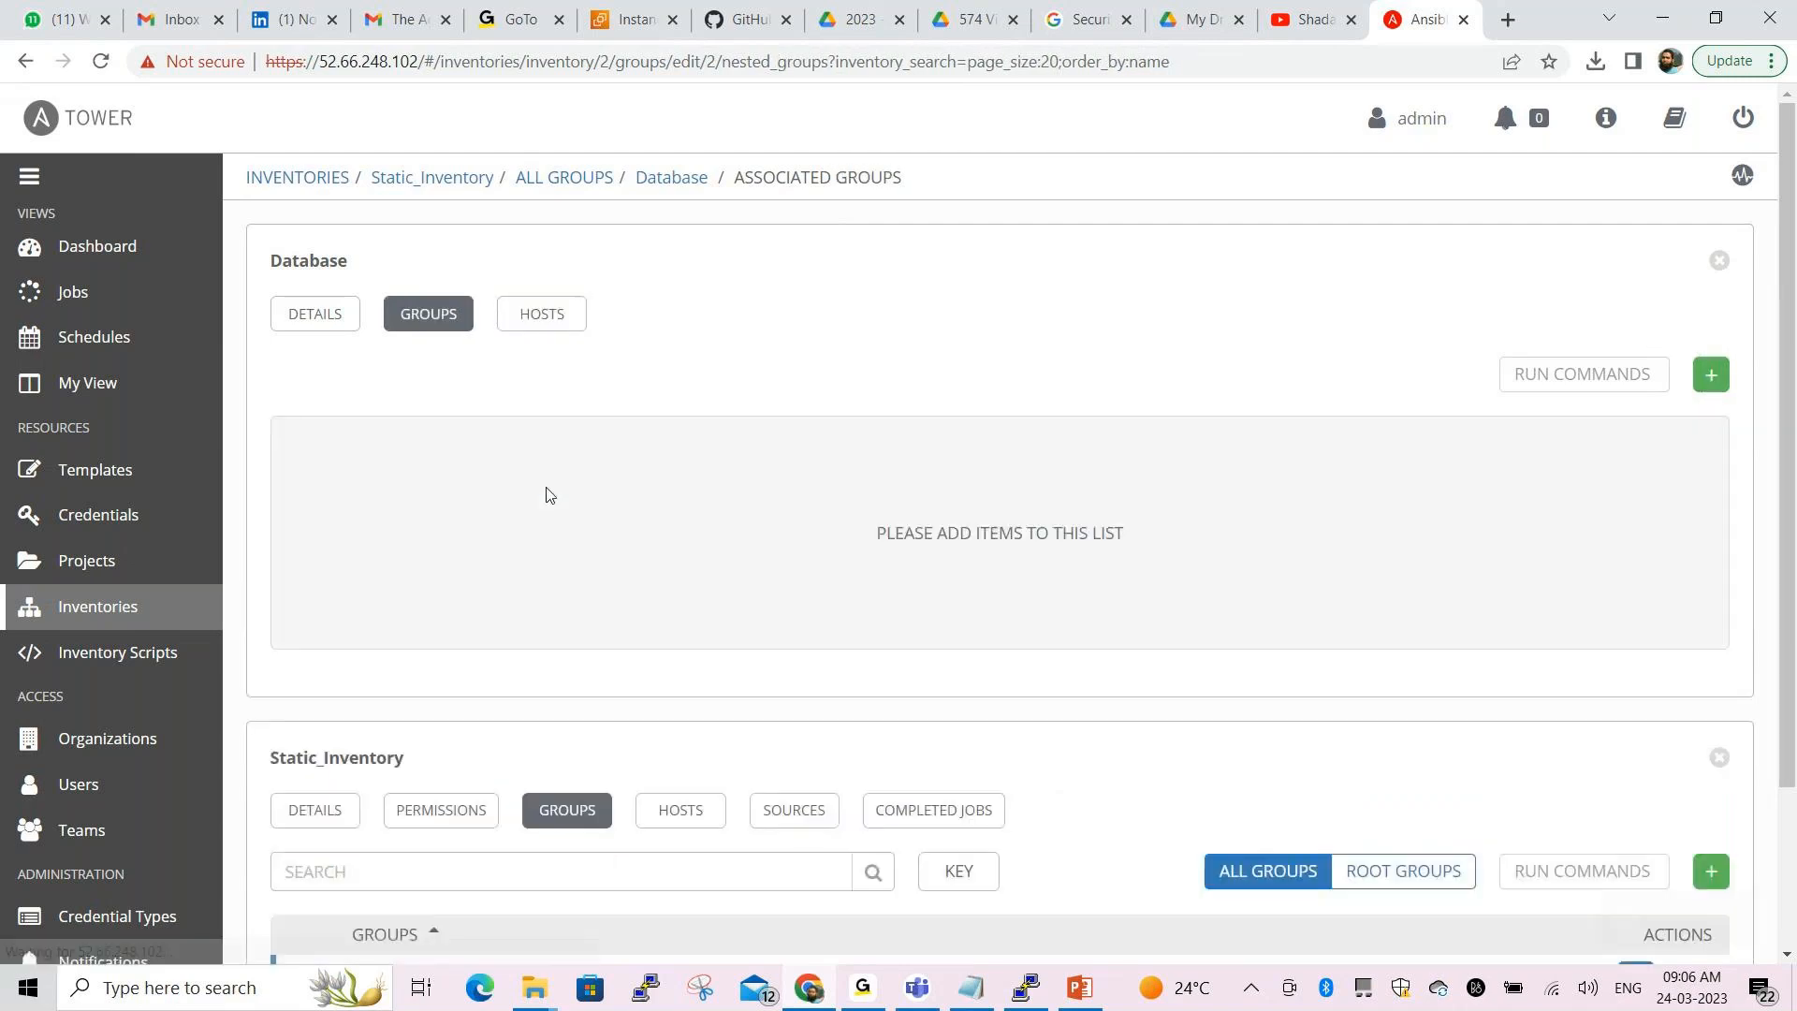
click(566, 178)
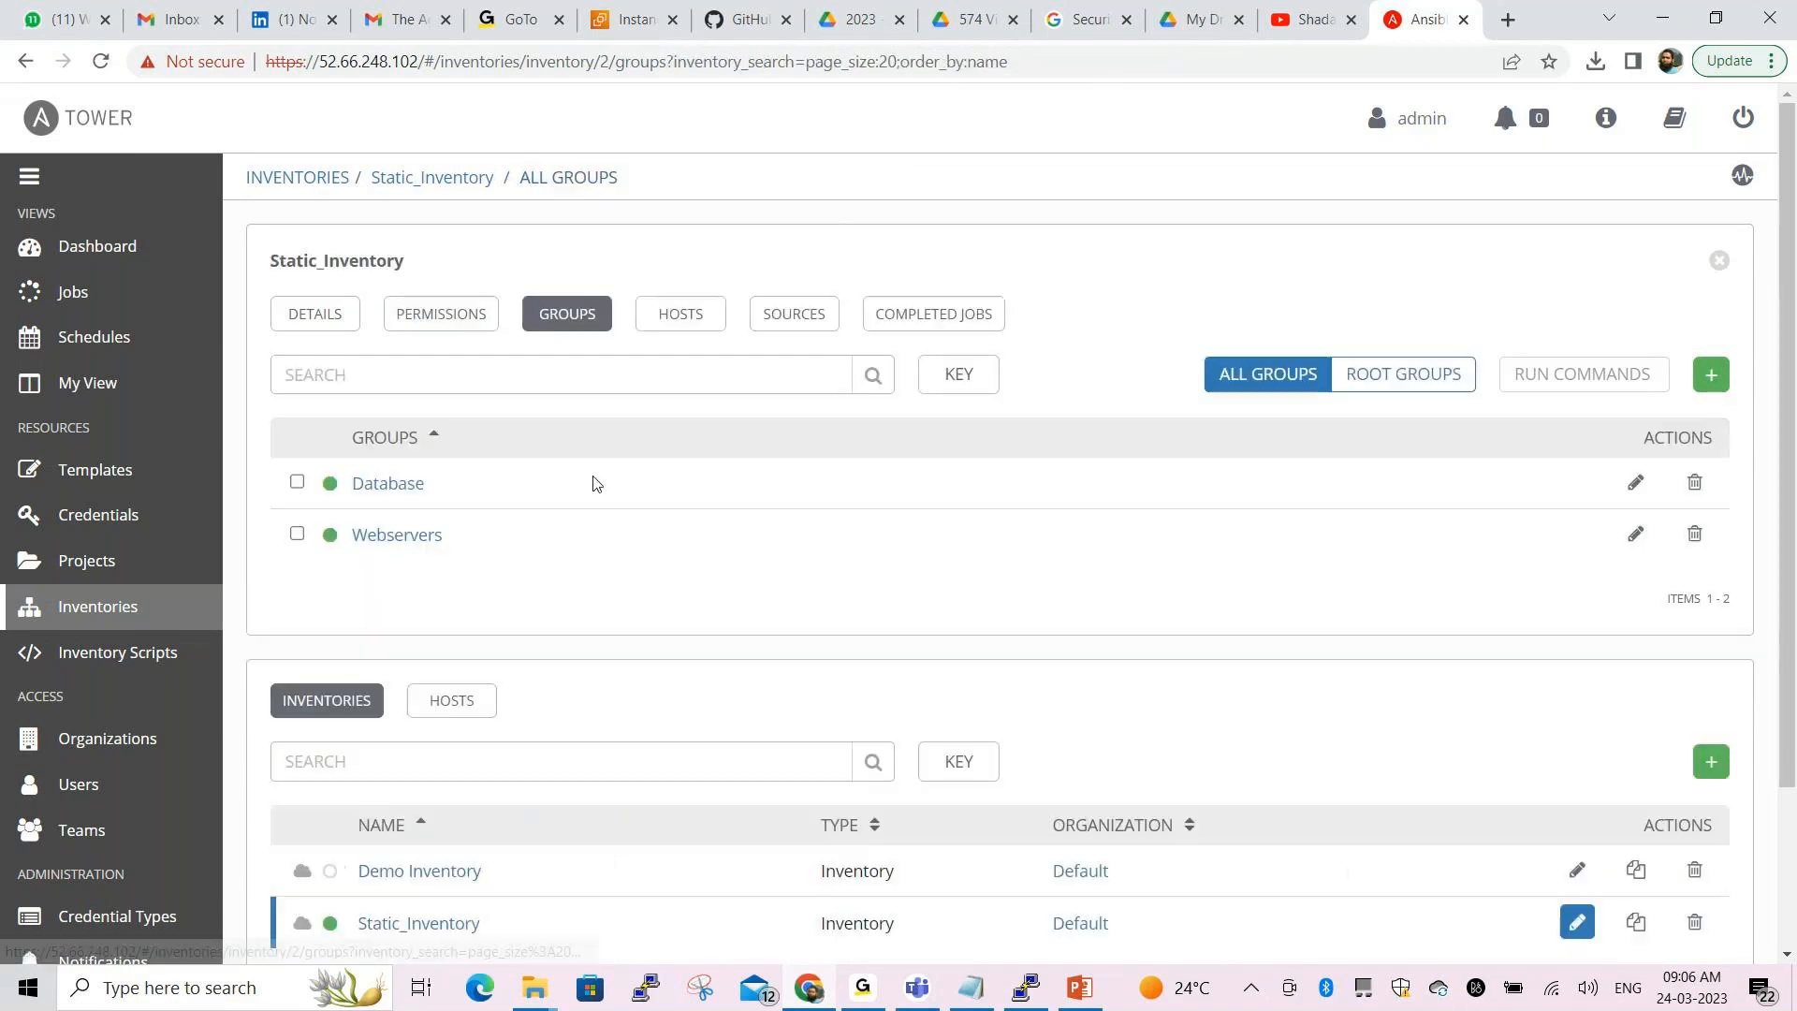
click(440, 487)
scroll(681, 557, down, 1)
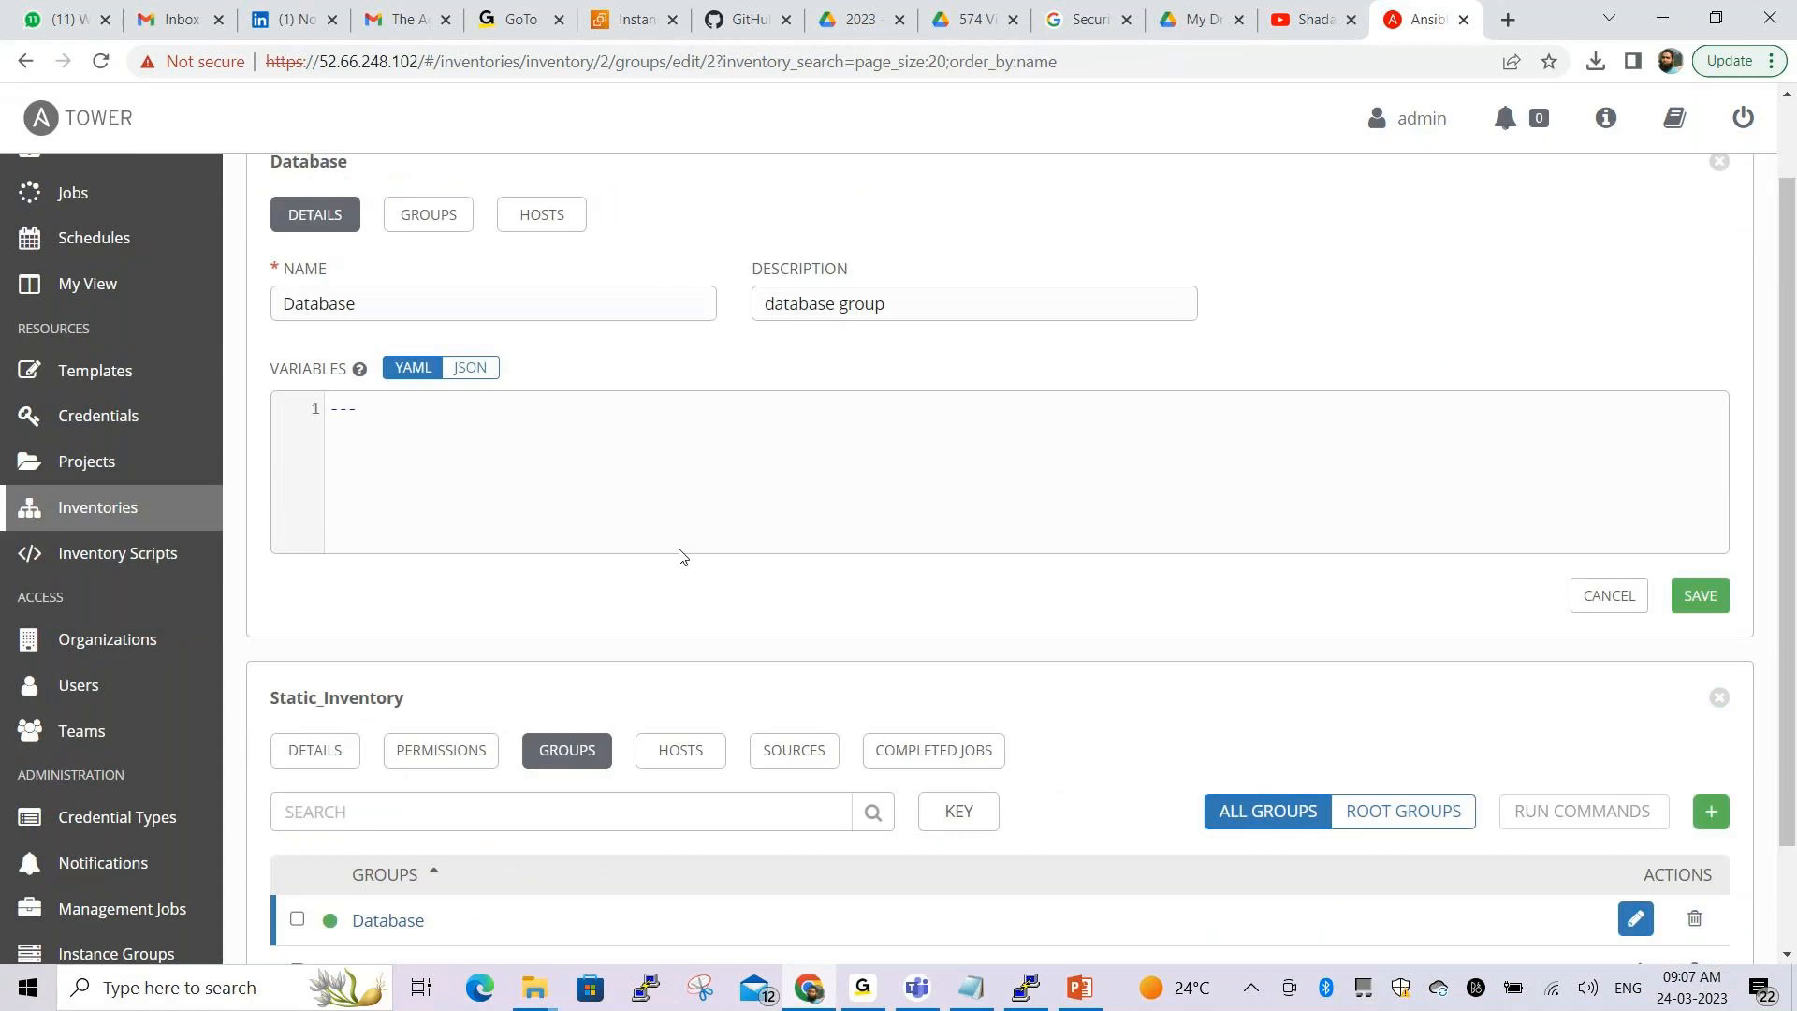
scroll(682, 557, down, 1)
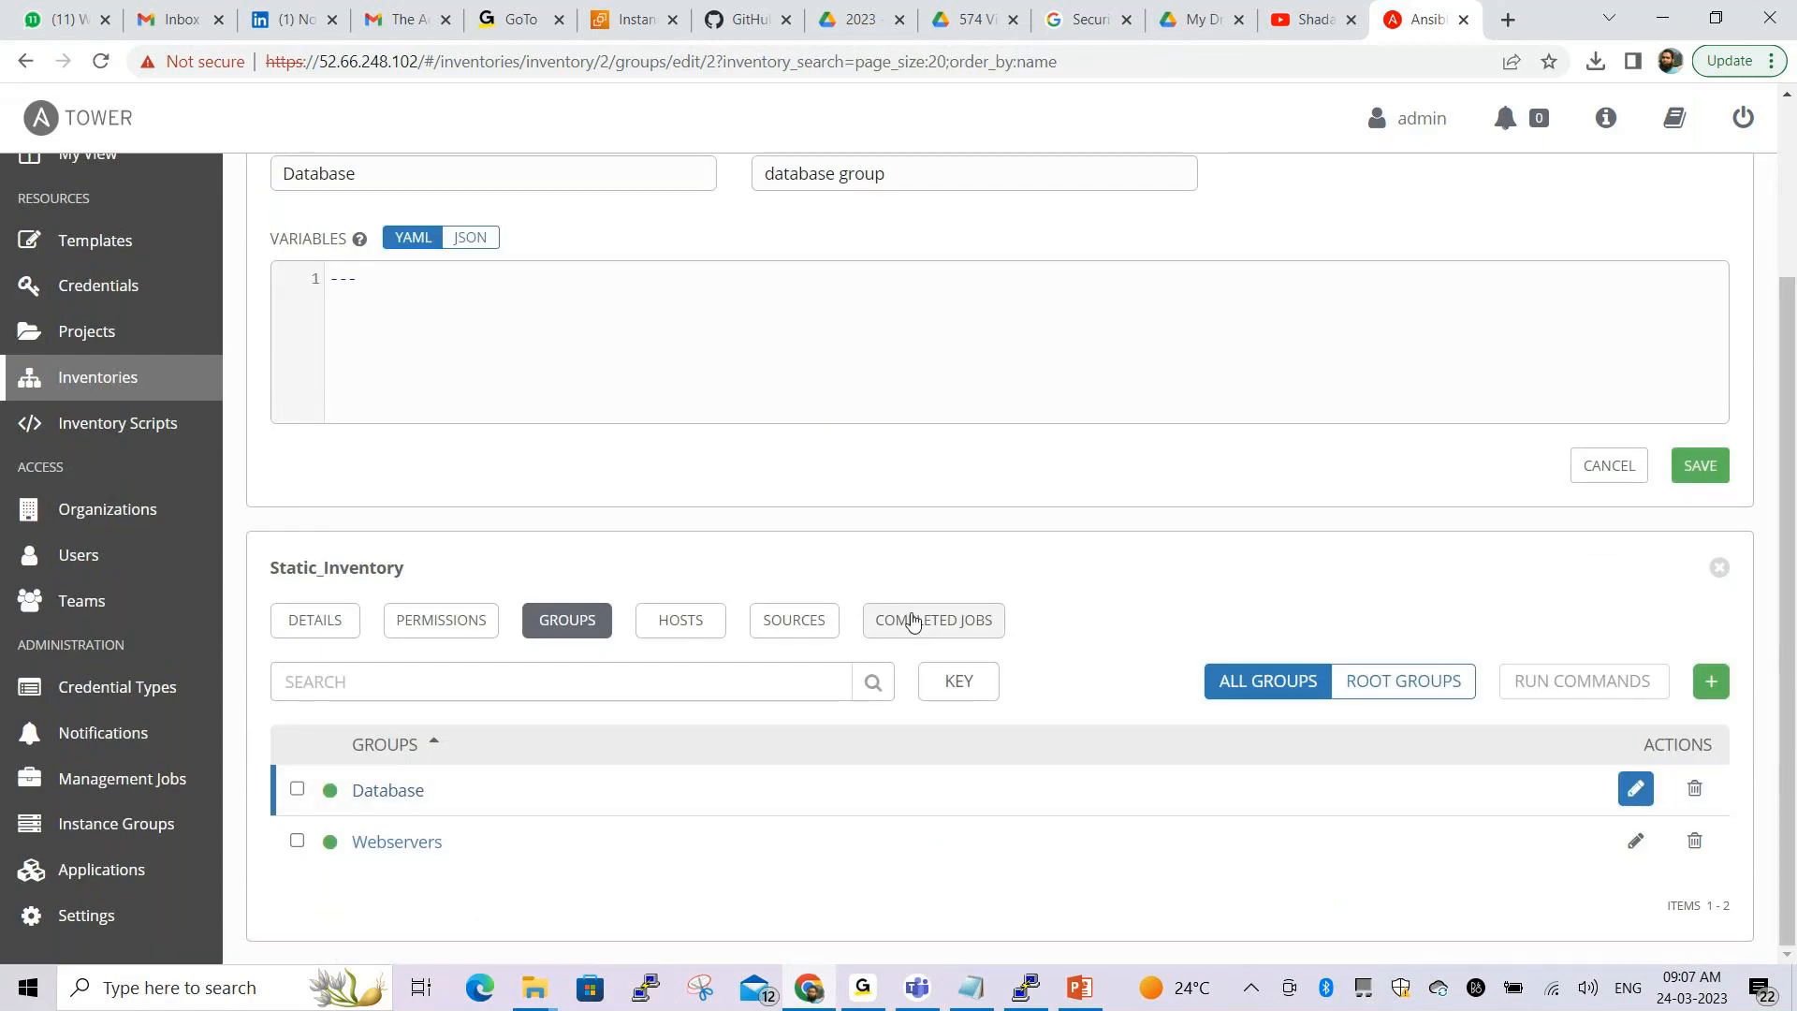
scroll(820, 418, up, 2)
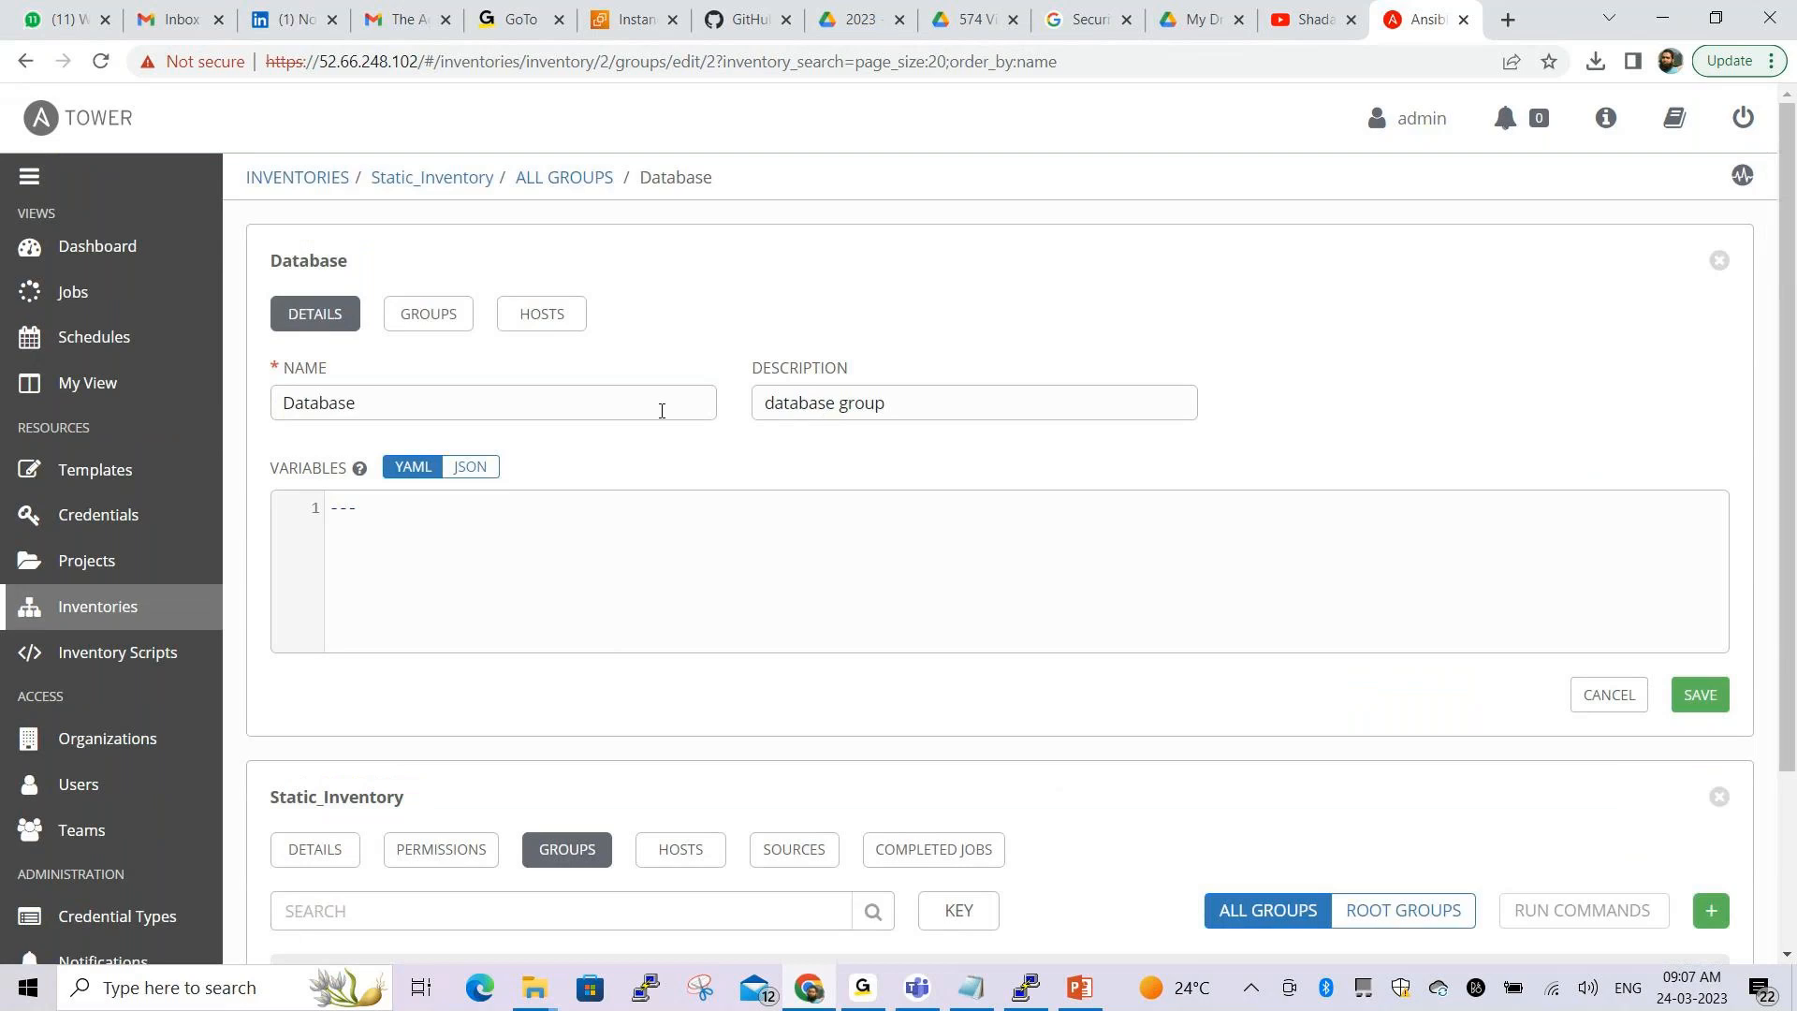
click(433, 321)
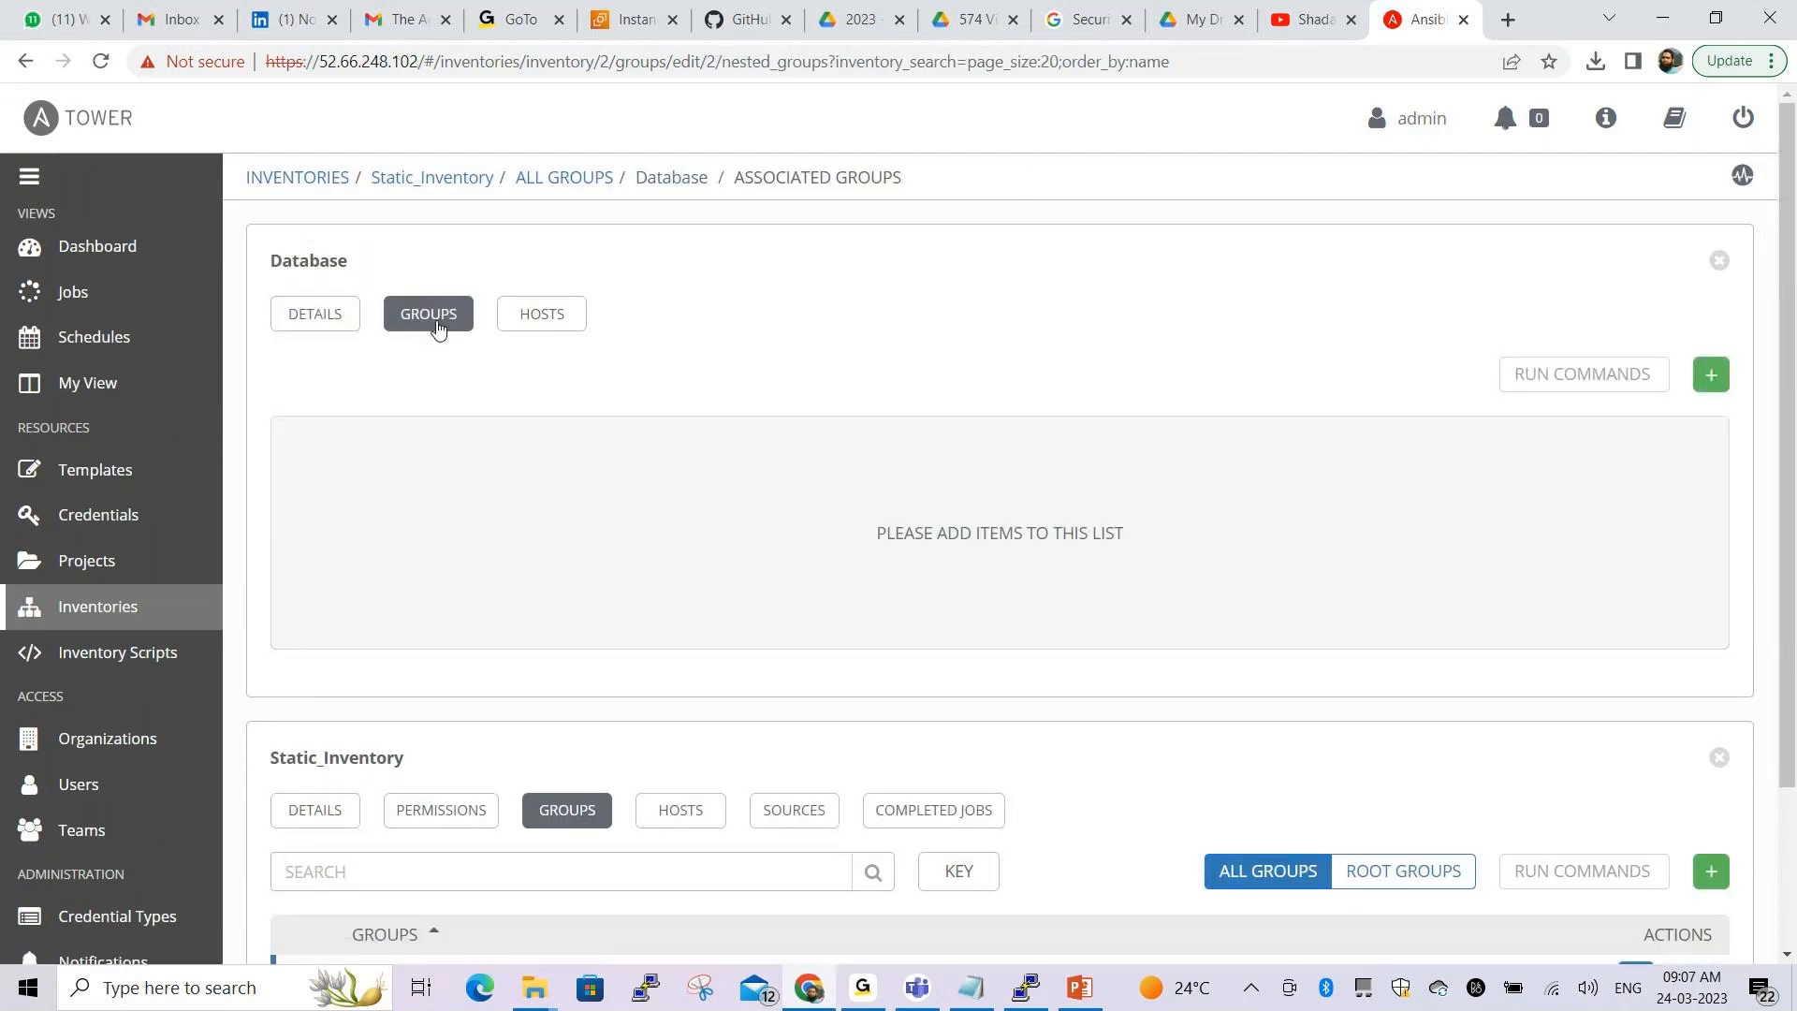
scroll(811, 486, down, 2)
scroll(817, 509, up, 2)
click(545, 329)
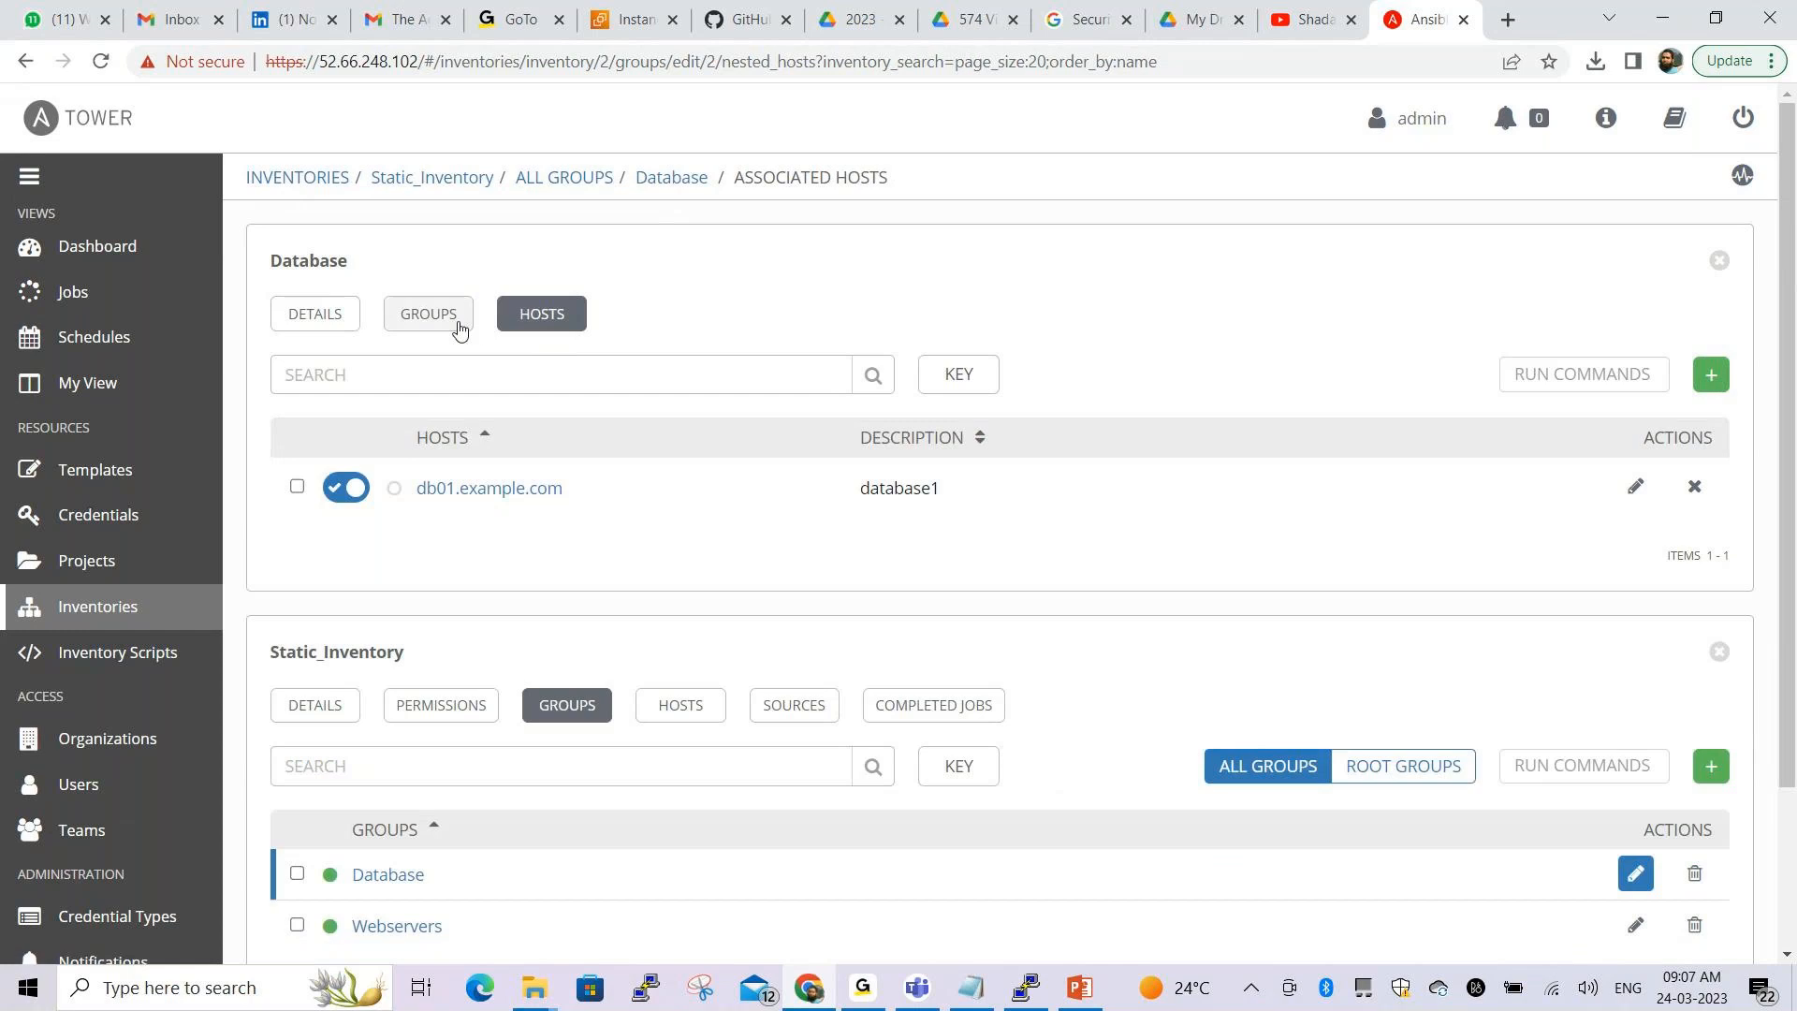
Revisit the Database group's details and its subgroups view
click(677, 179)
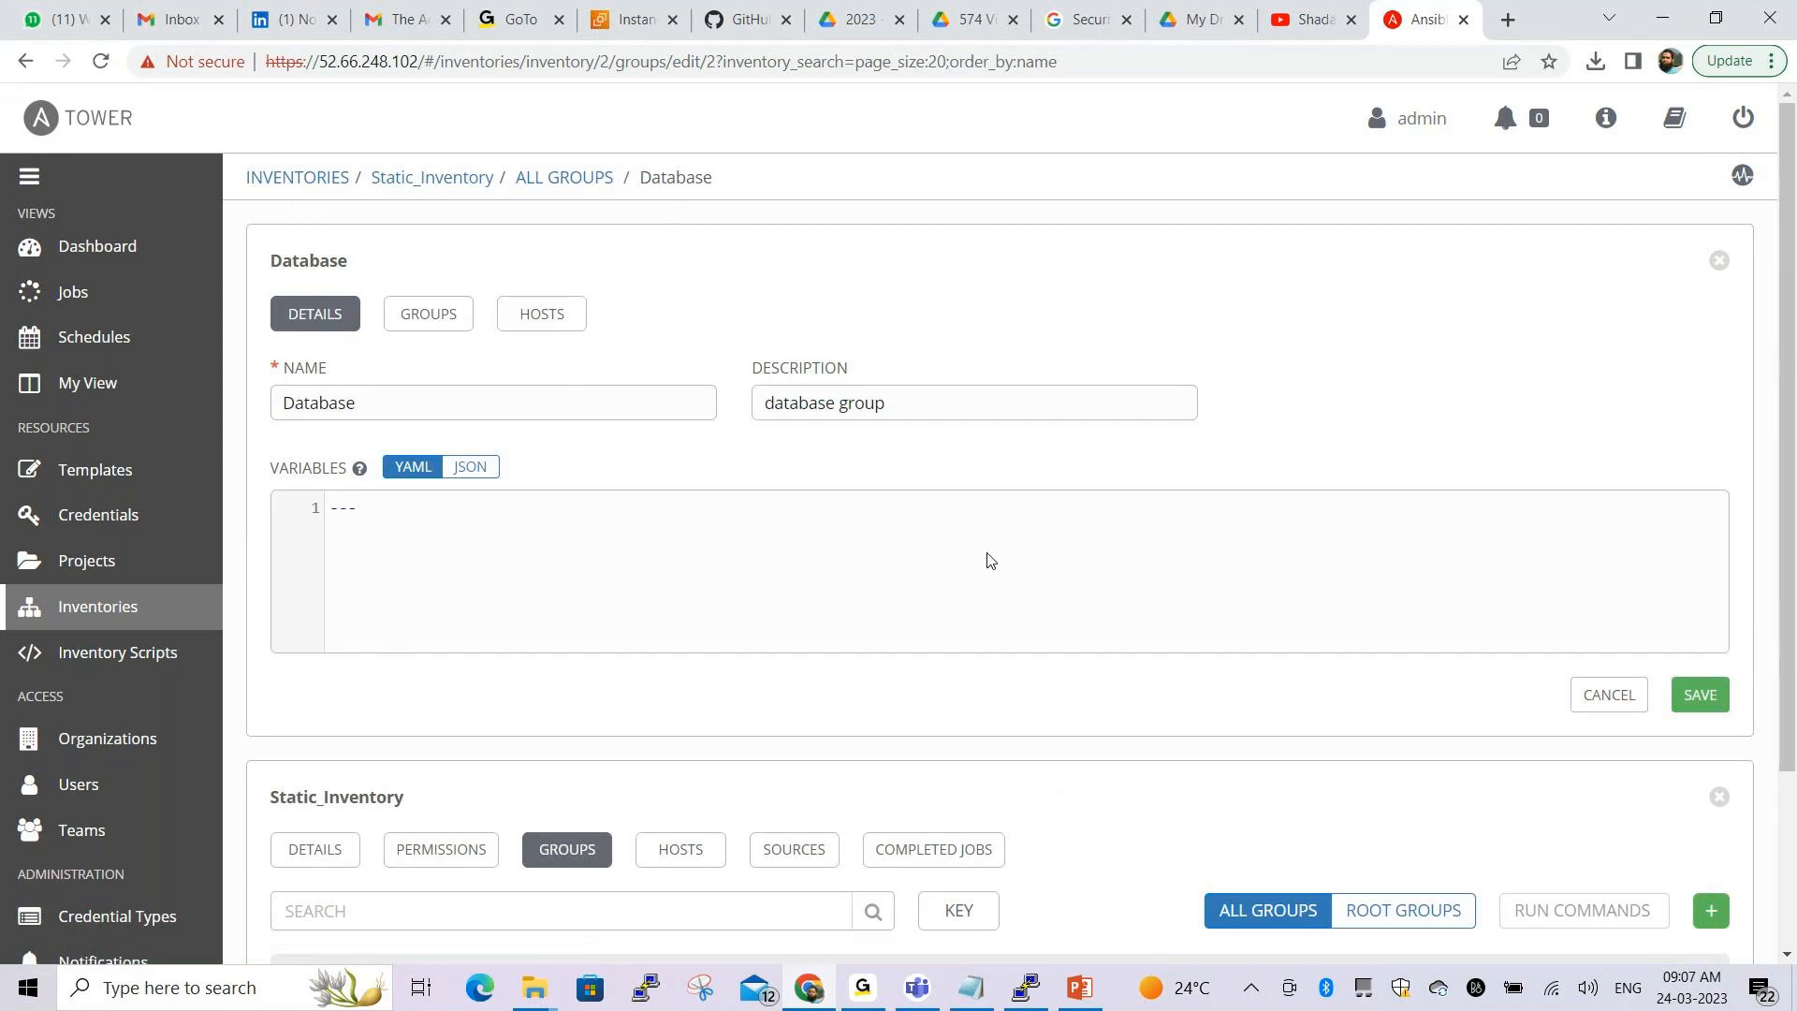
scroll(989, 559, down, 3)
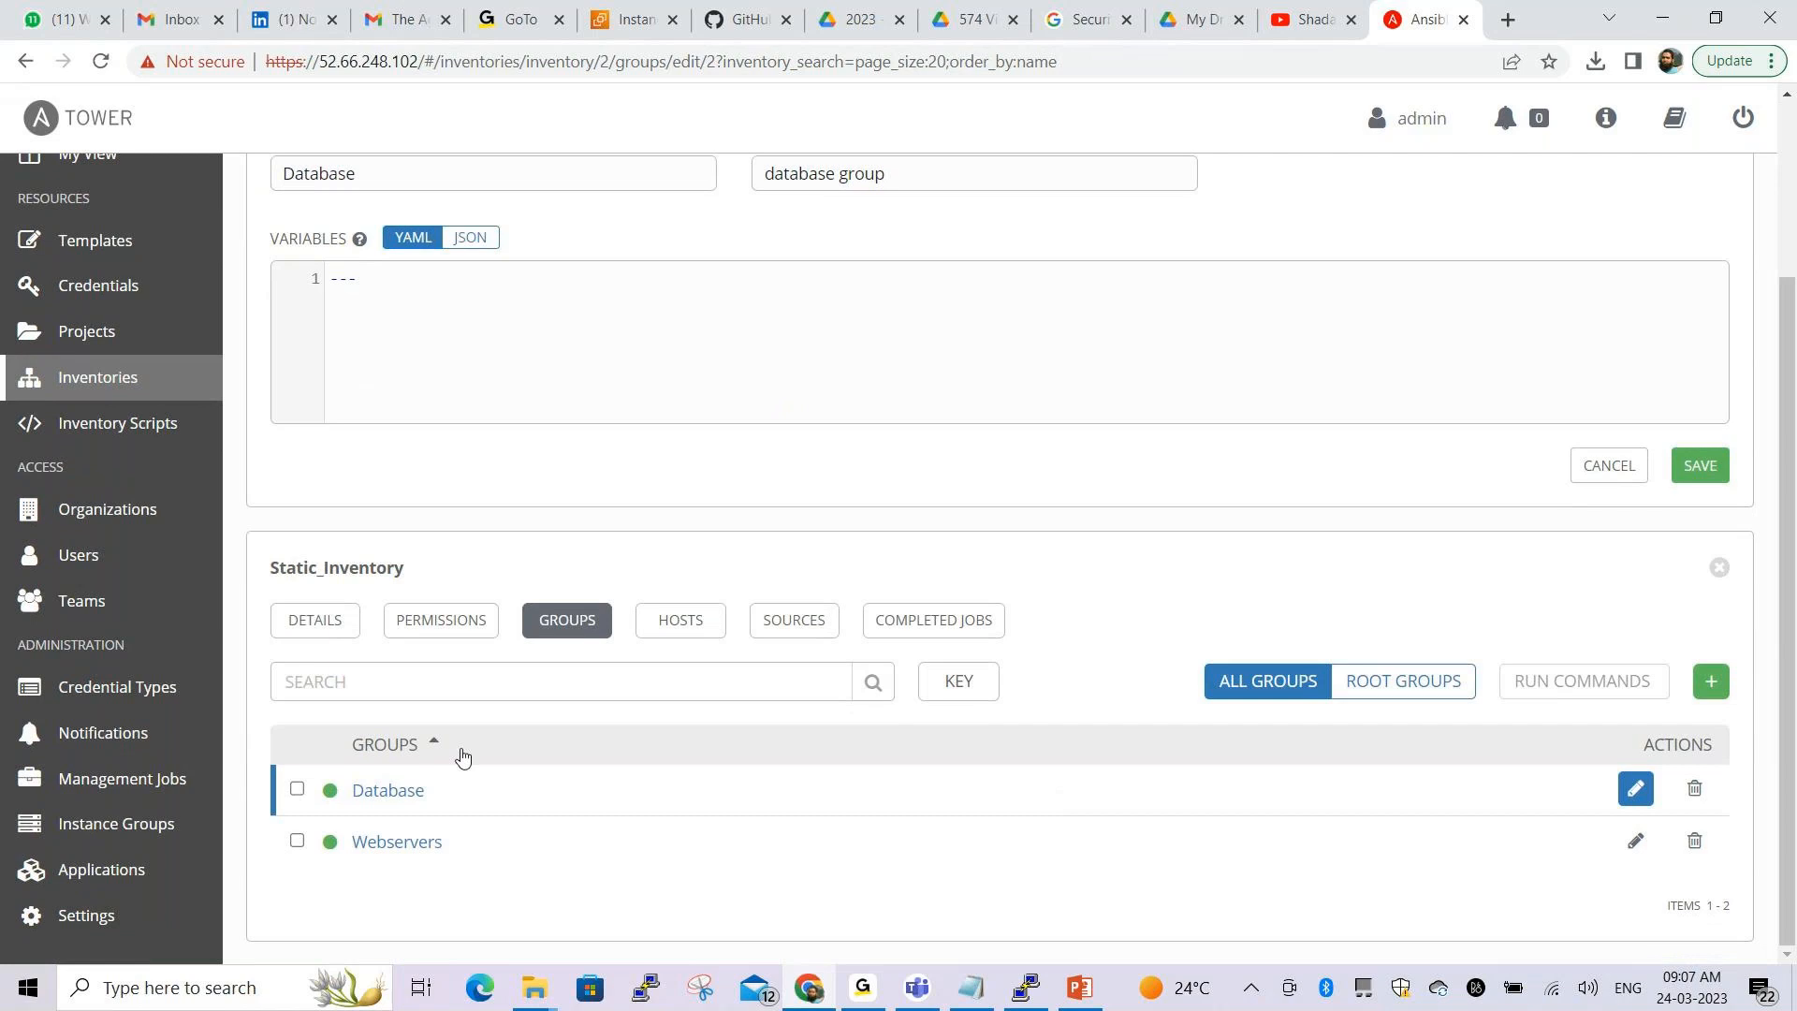
click(403, 791)
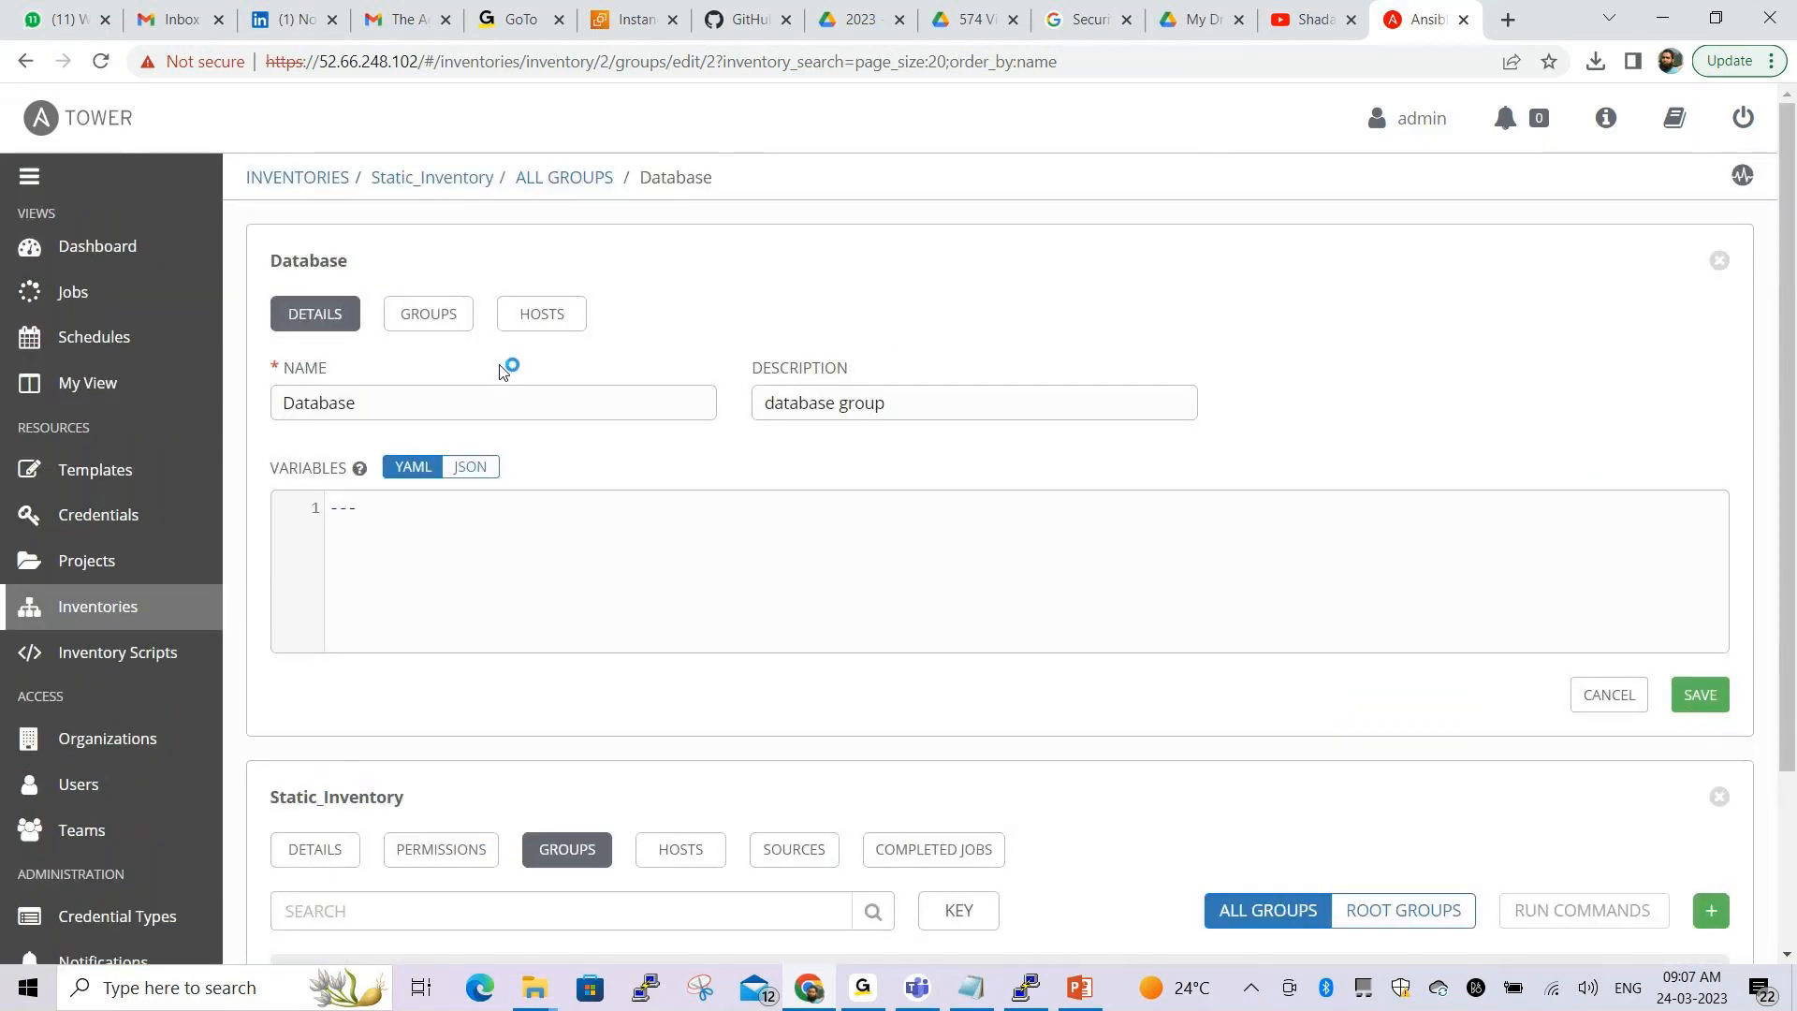
click(428, 314)
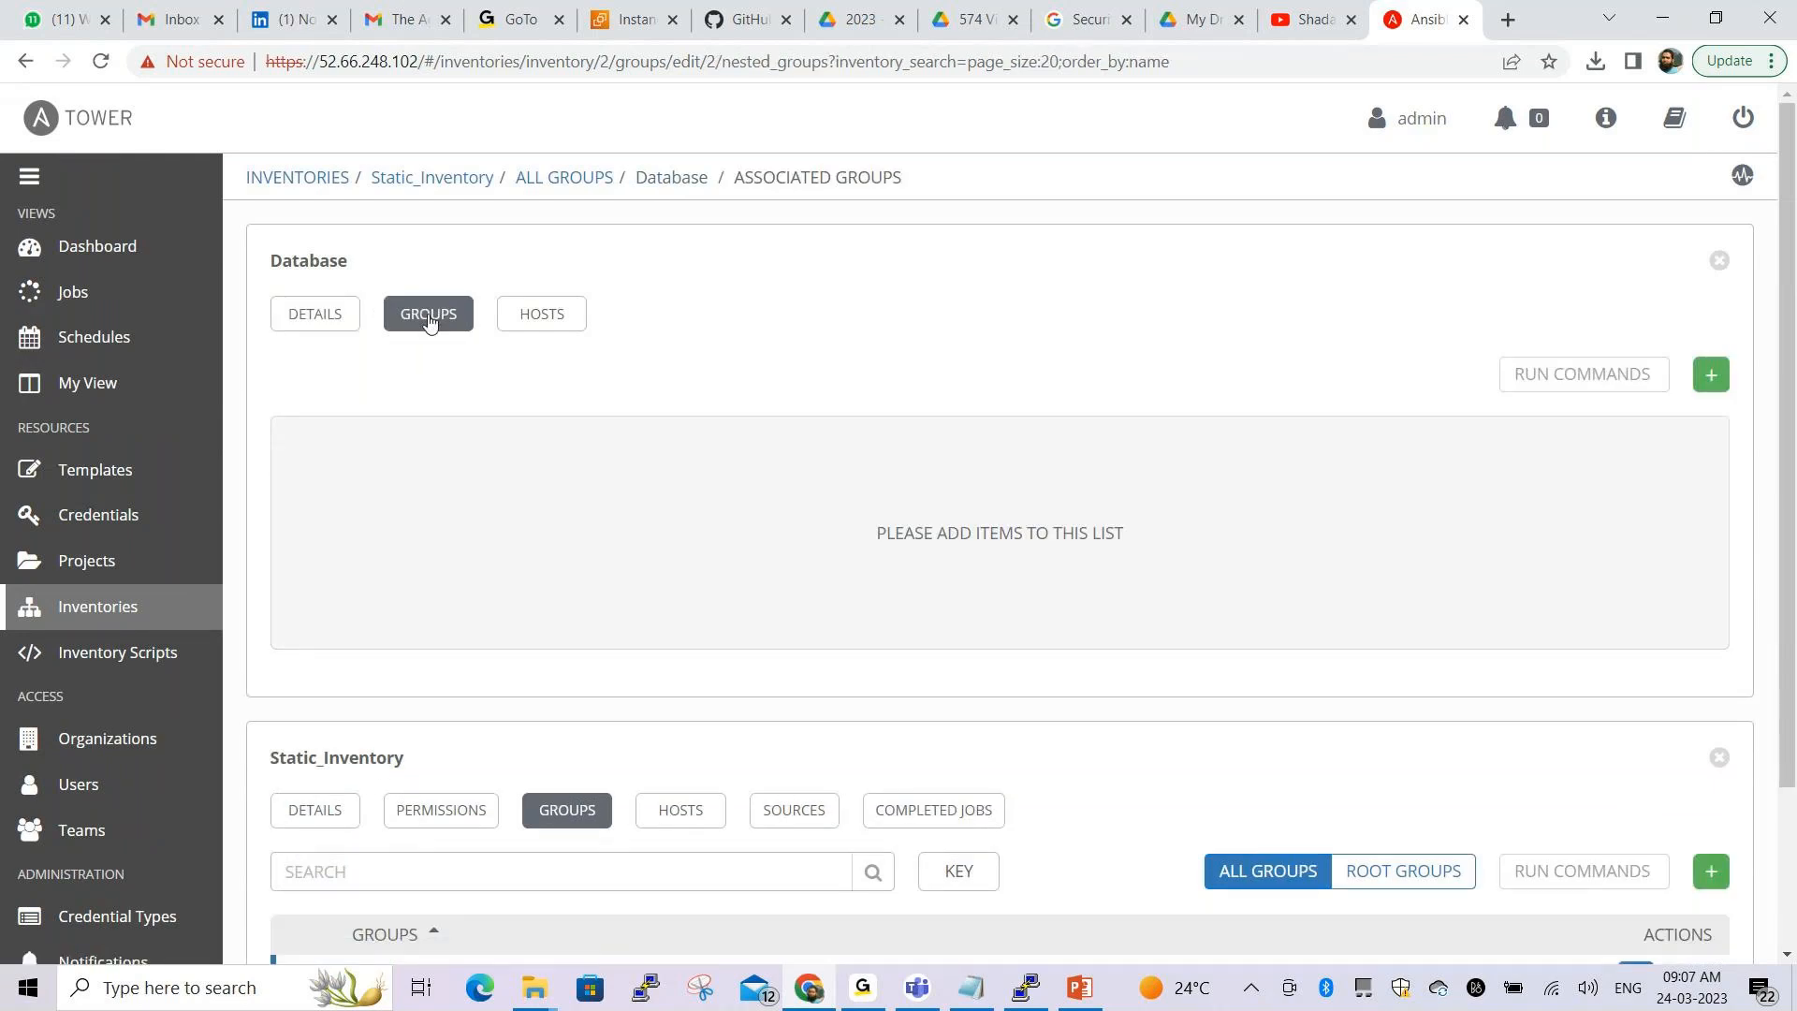
scroll(1221, 514, down, 2)
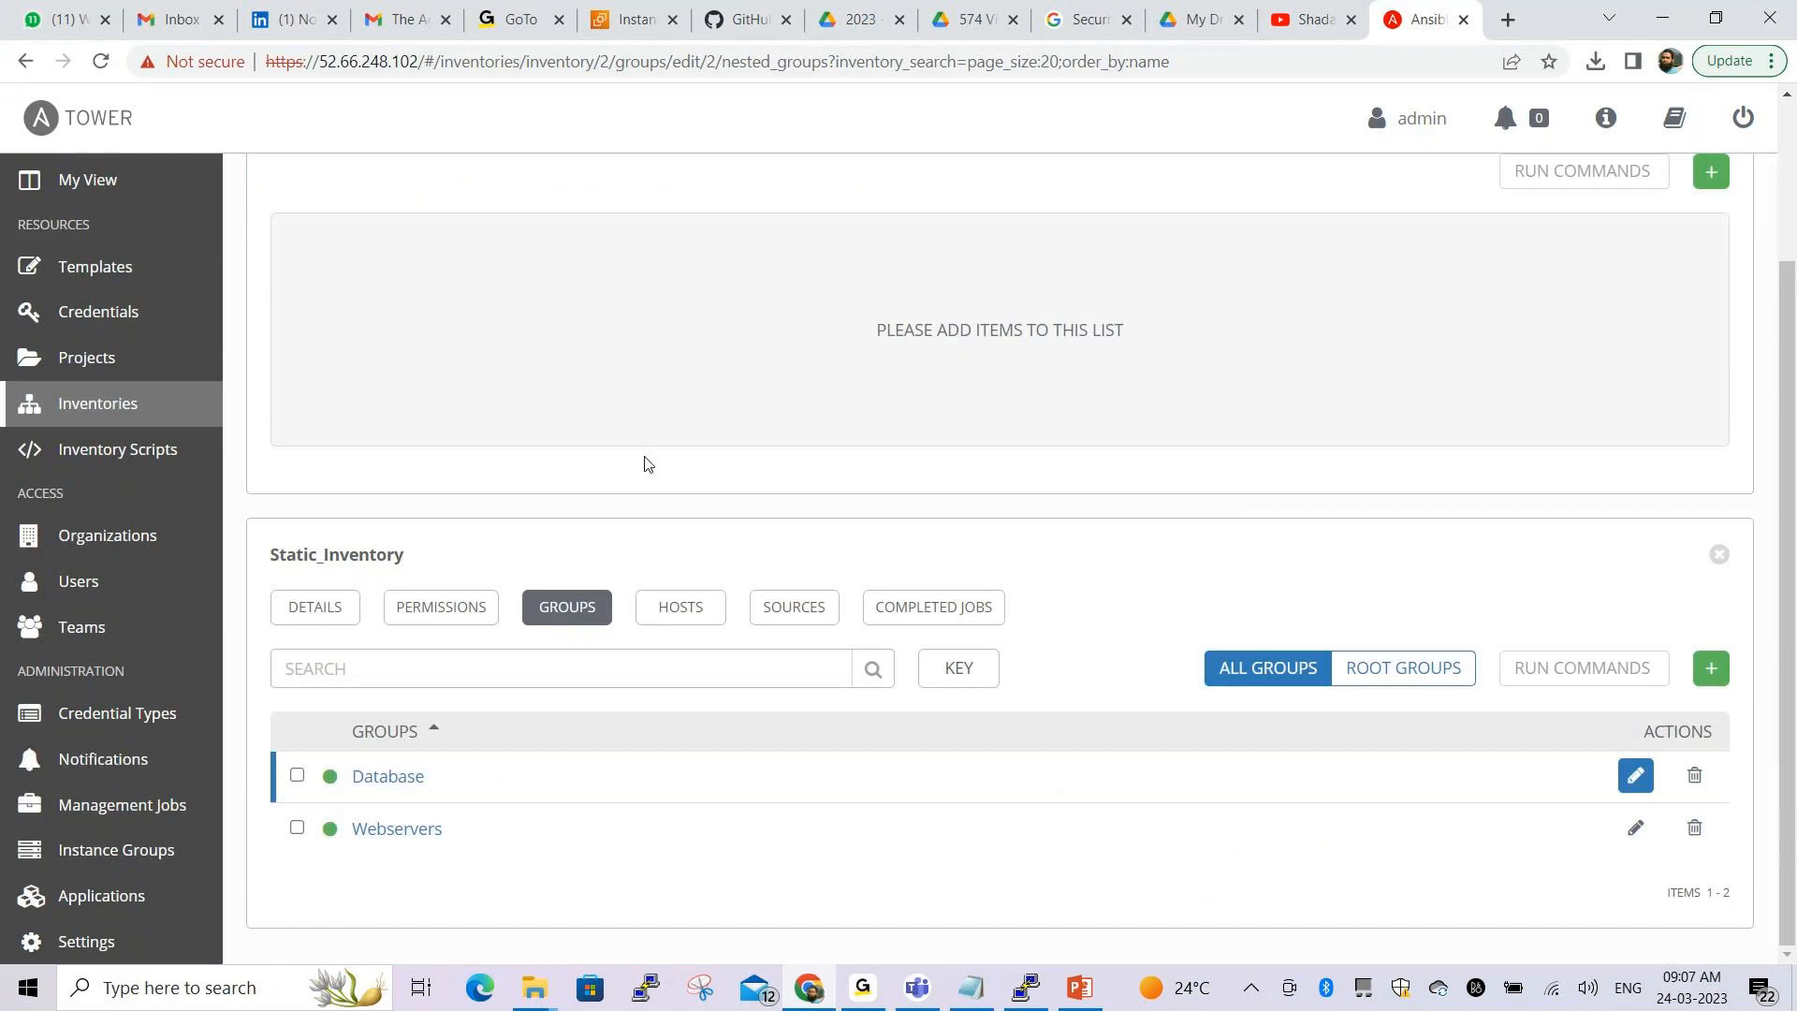
click(511, 925)
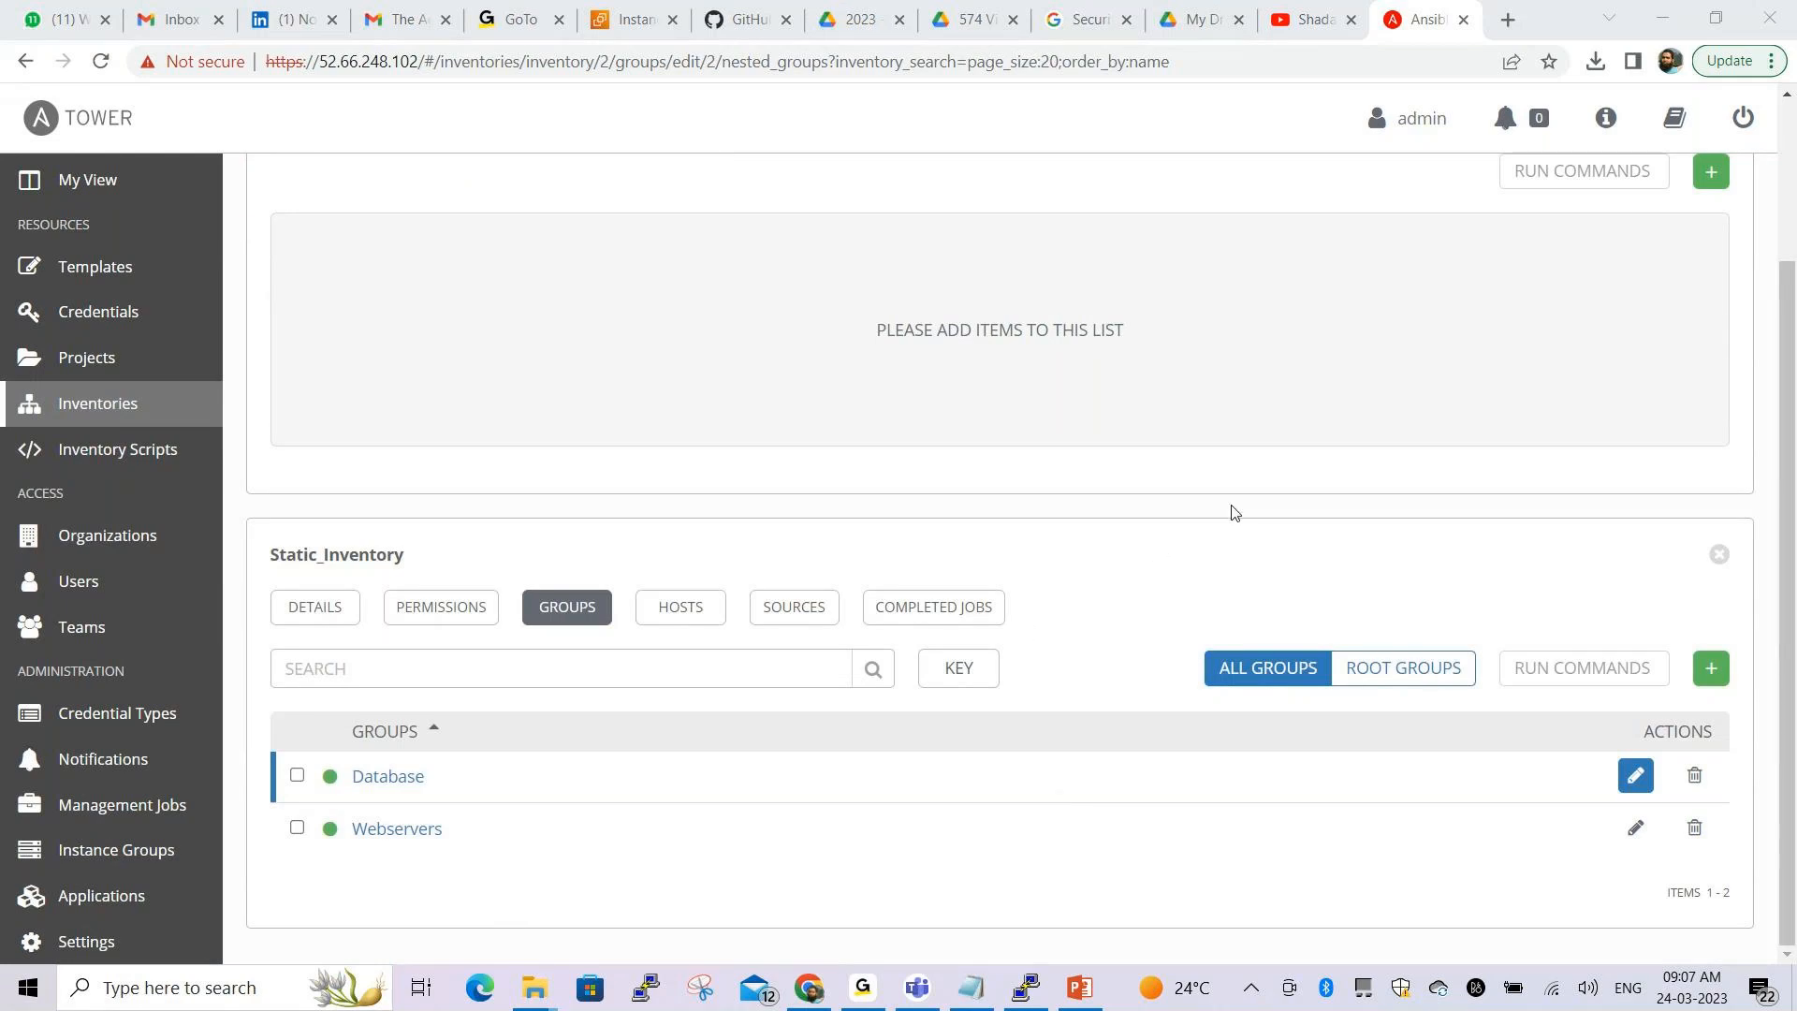
scroll(1233, 513, up, 3)
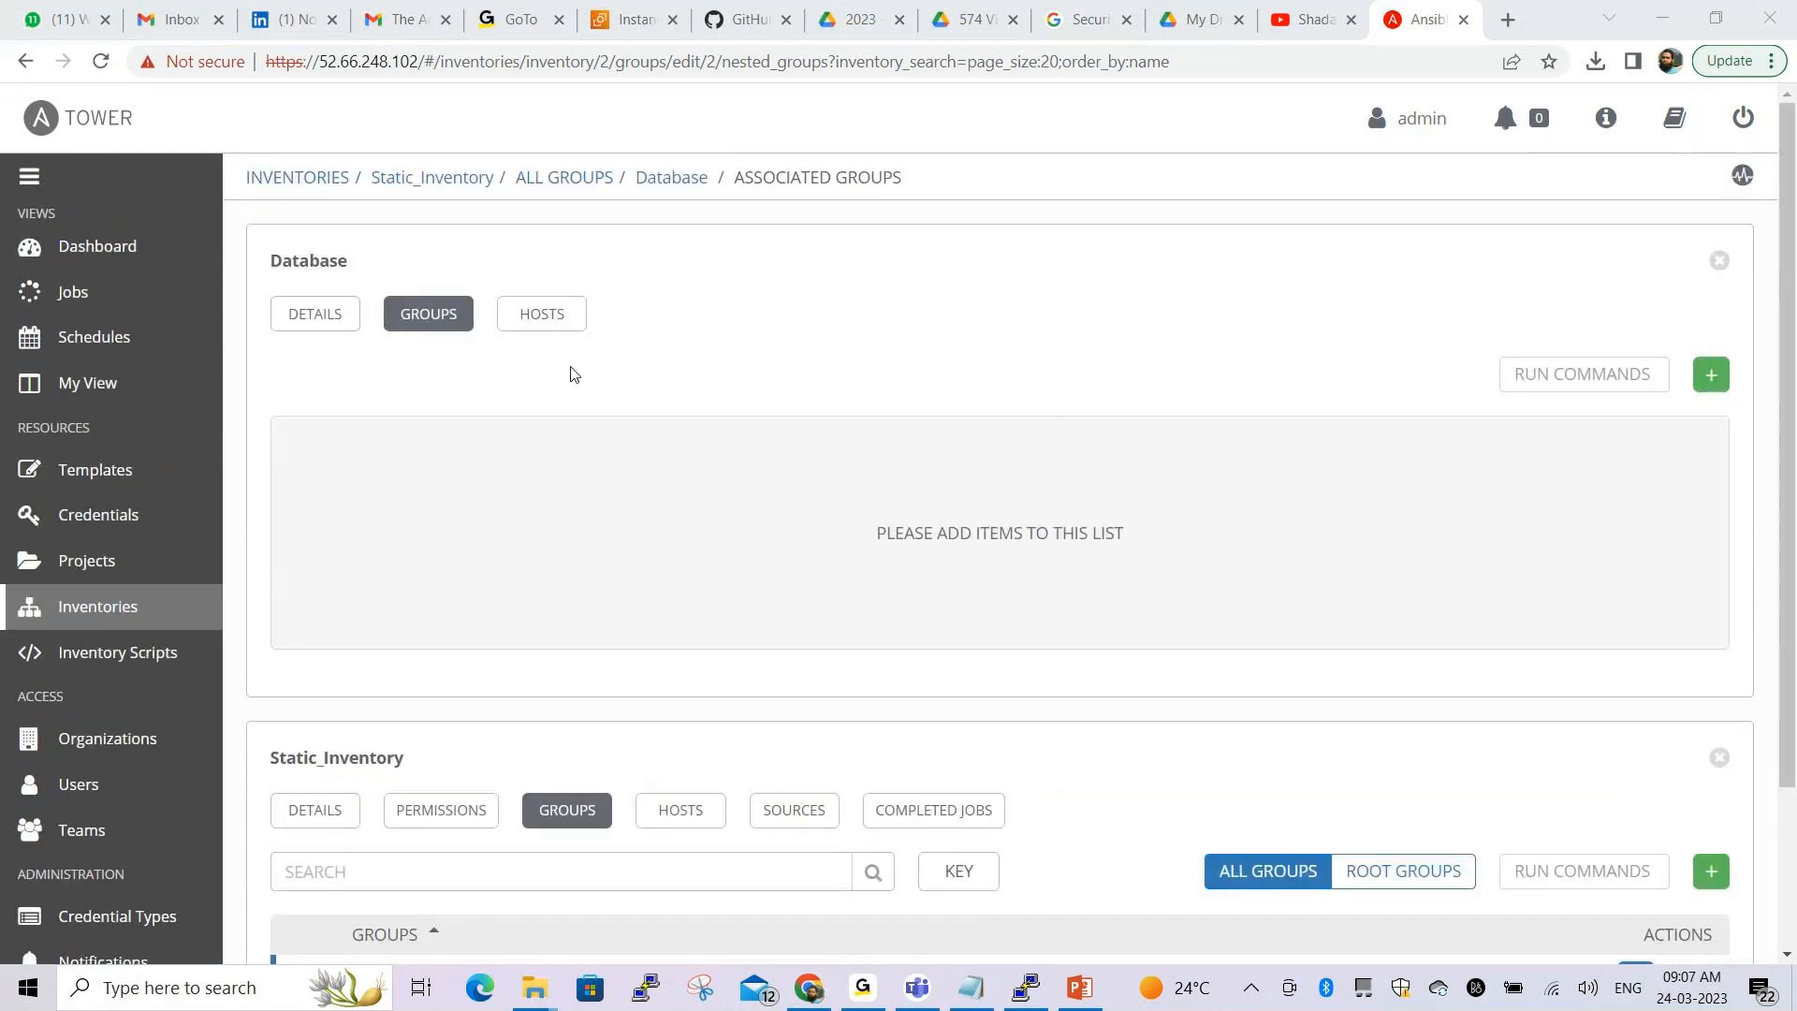
Reopen Database from the Static_Inventory groups list and show its host db01.example.com
click(556, 188)
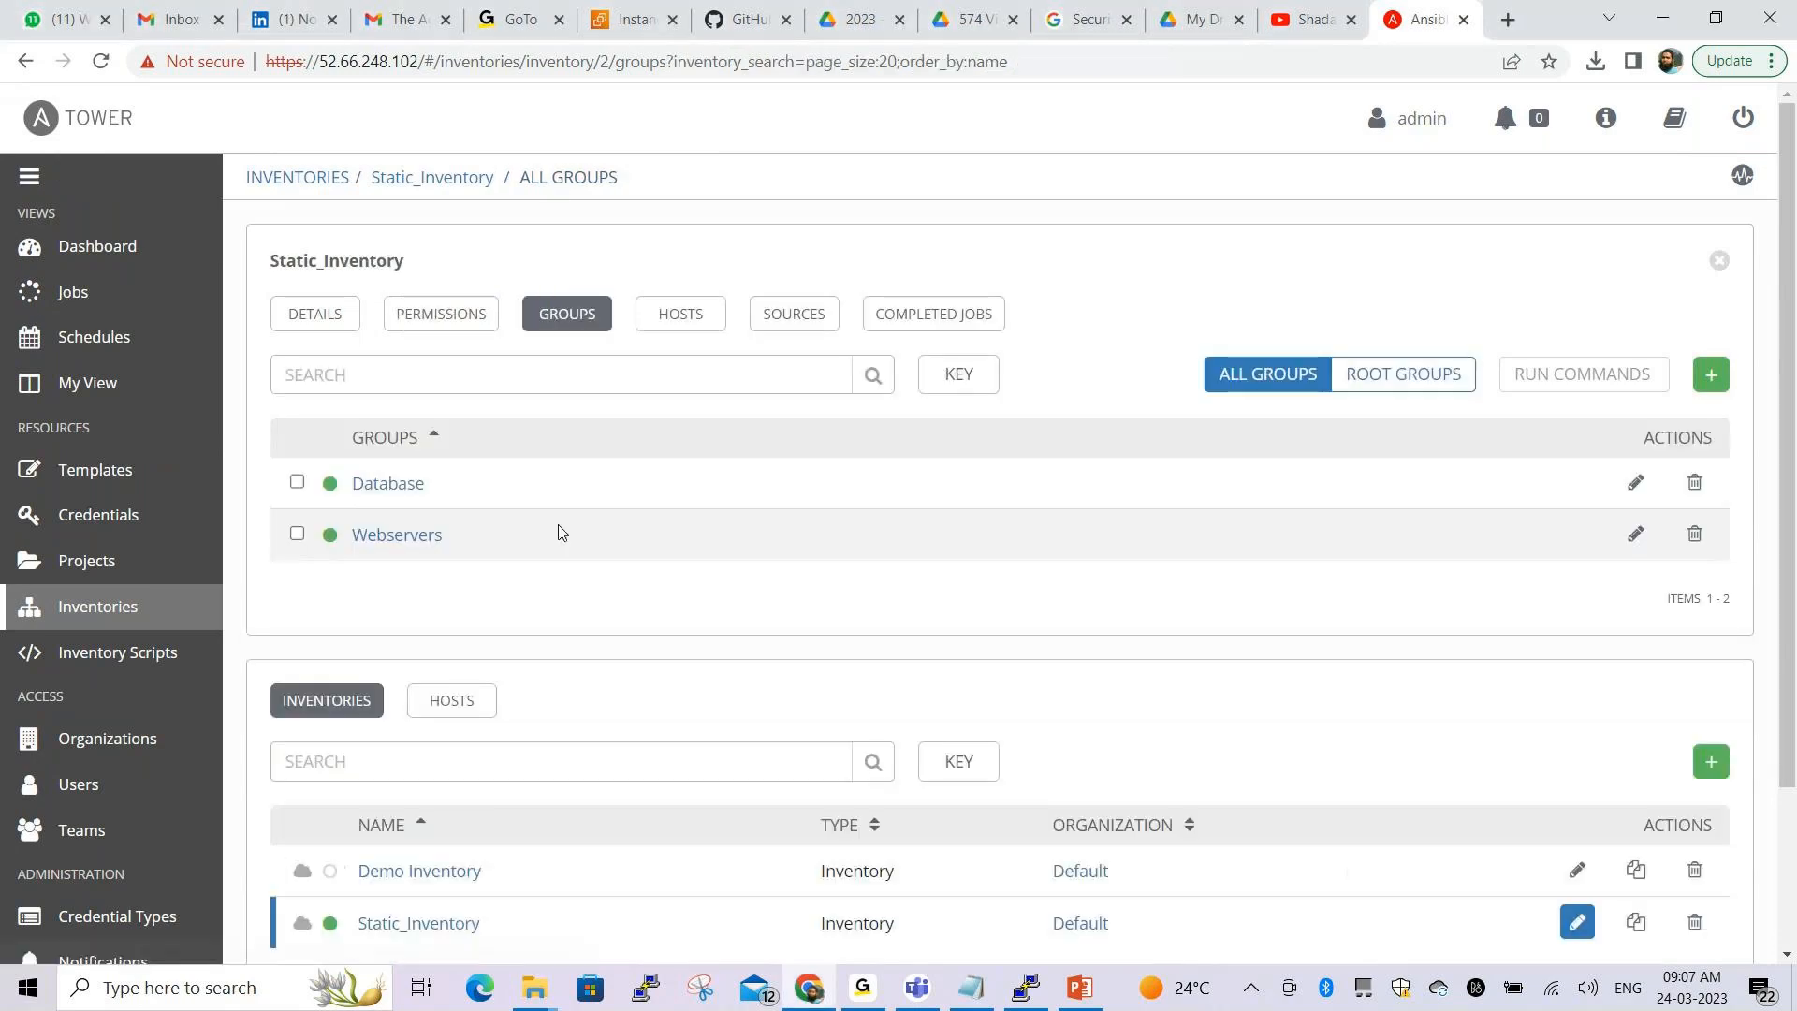
click(297, 483)
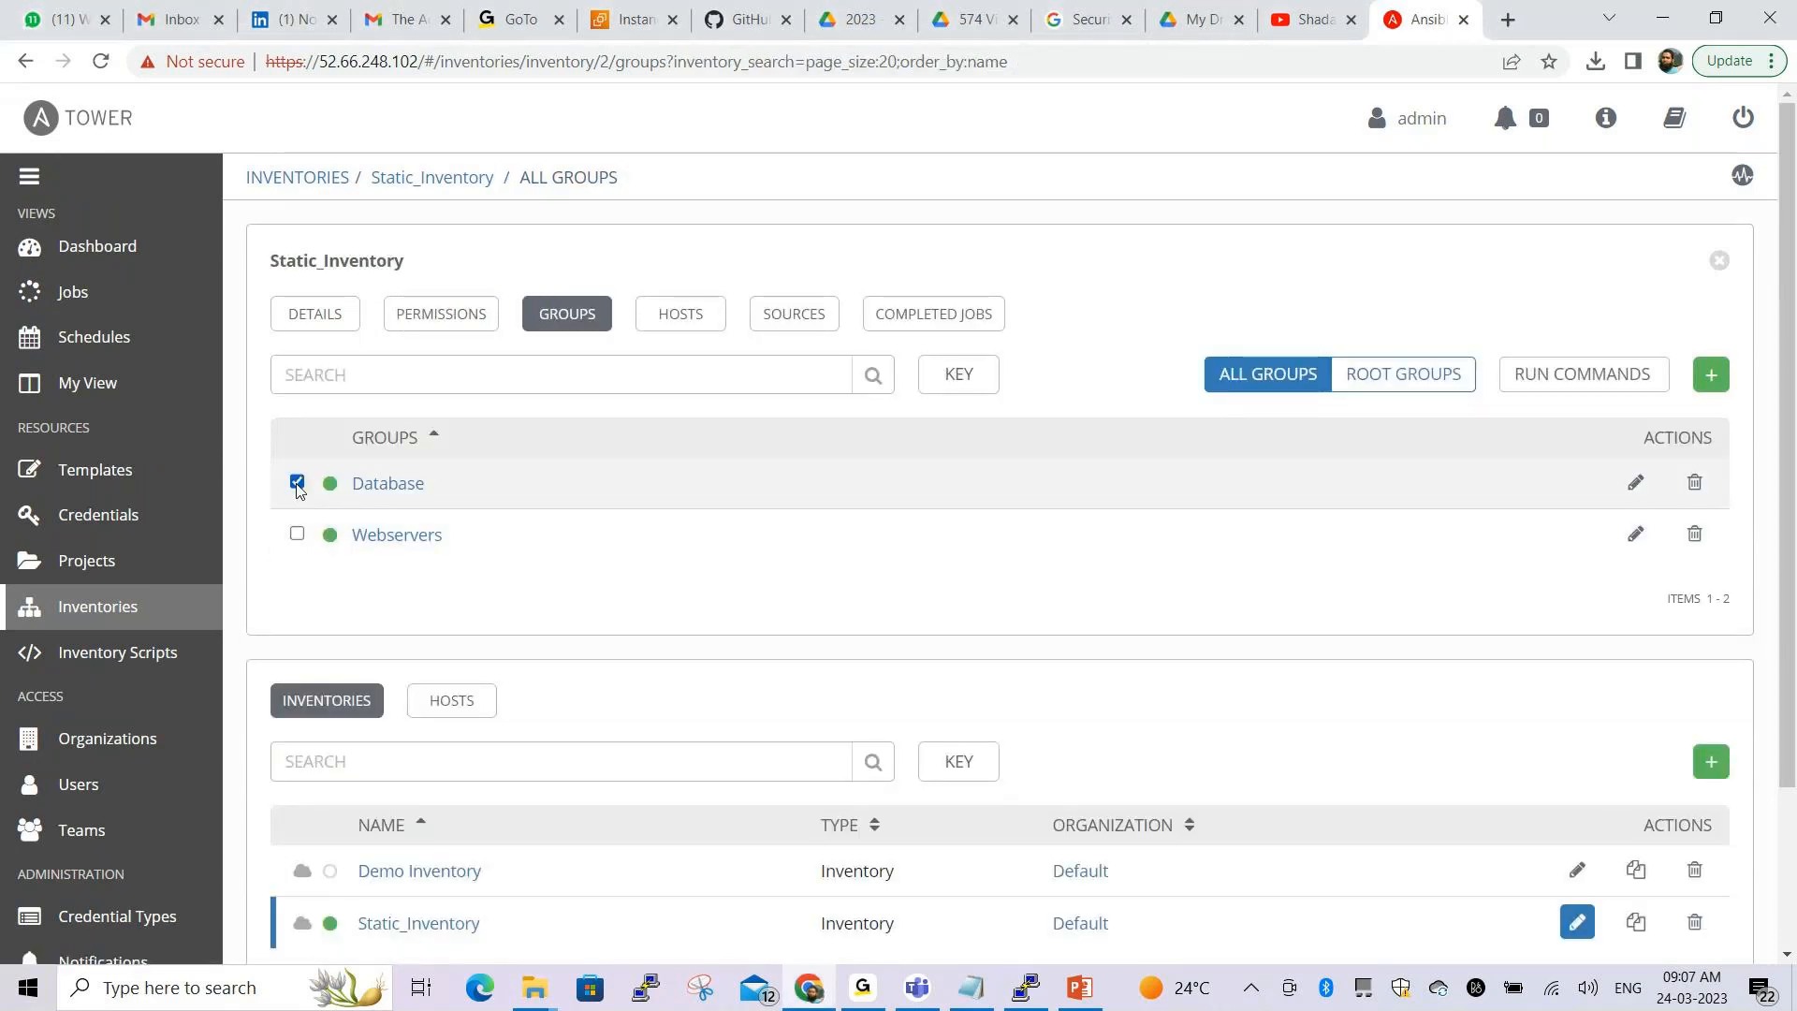
click(383, 494)
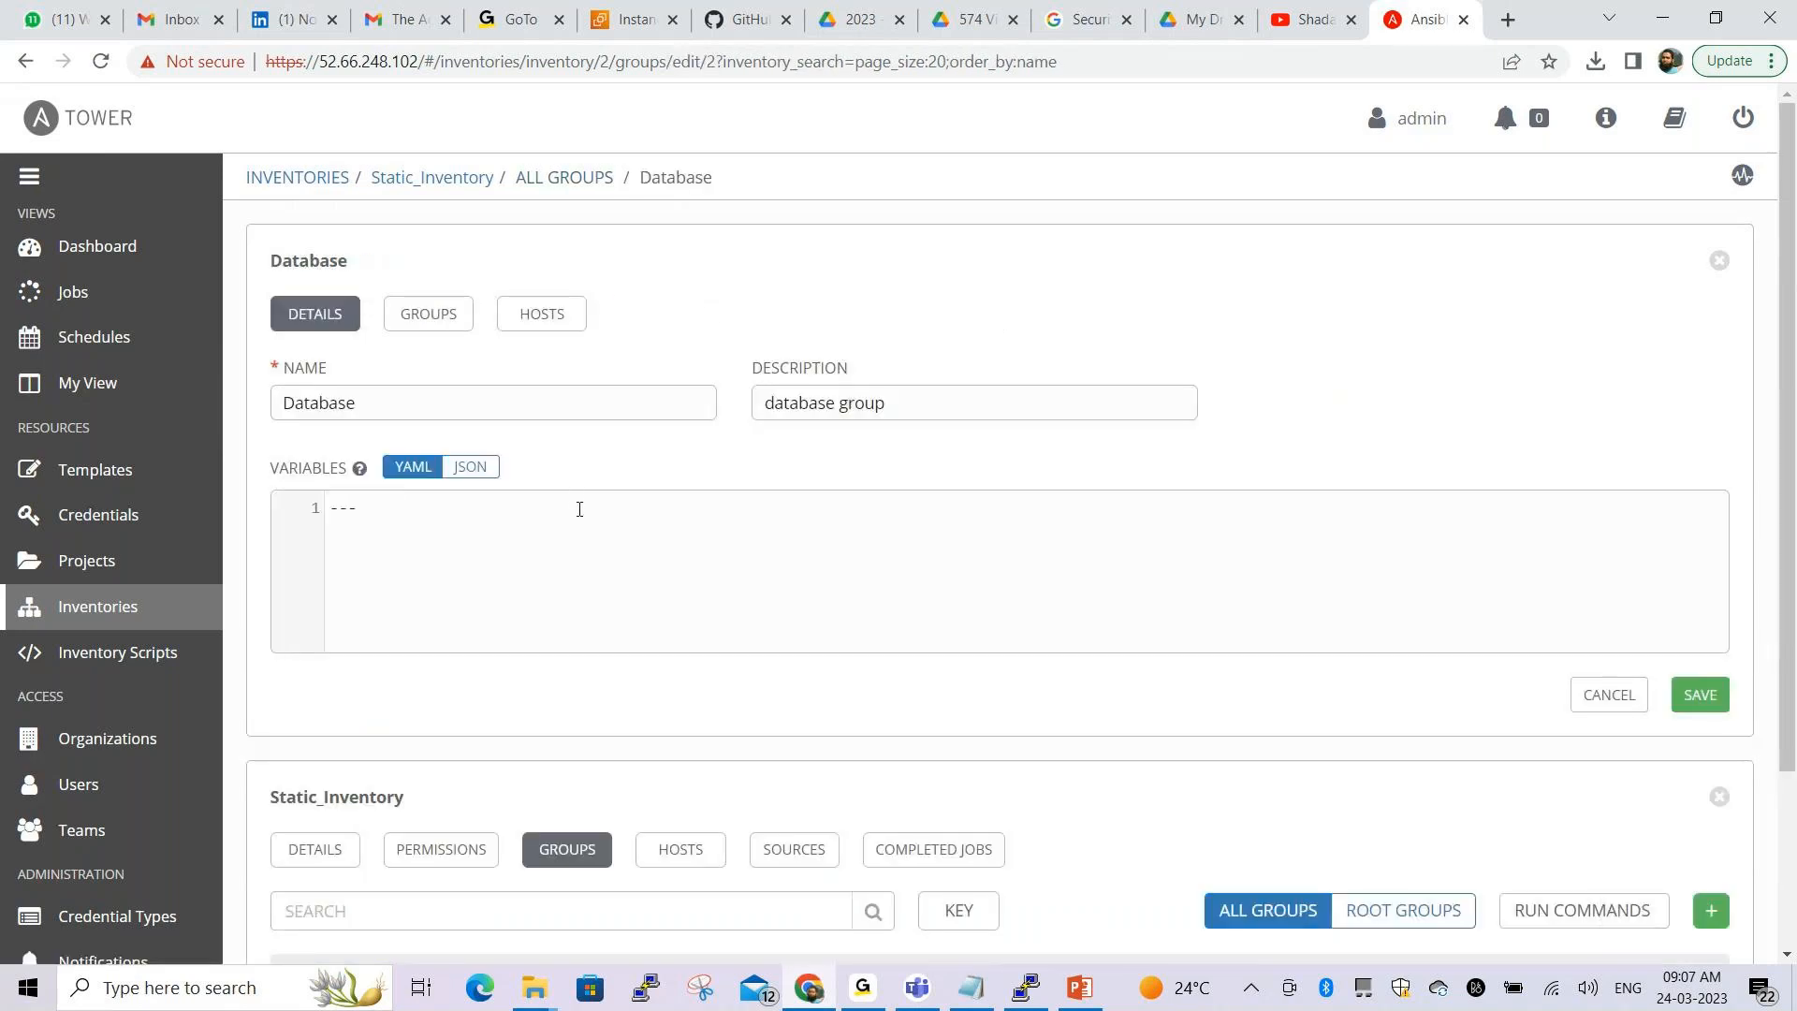
scroll(580, 515, down, 3)
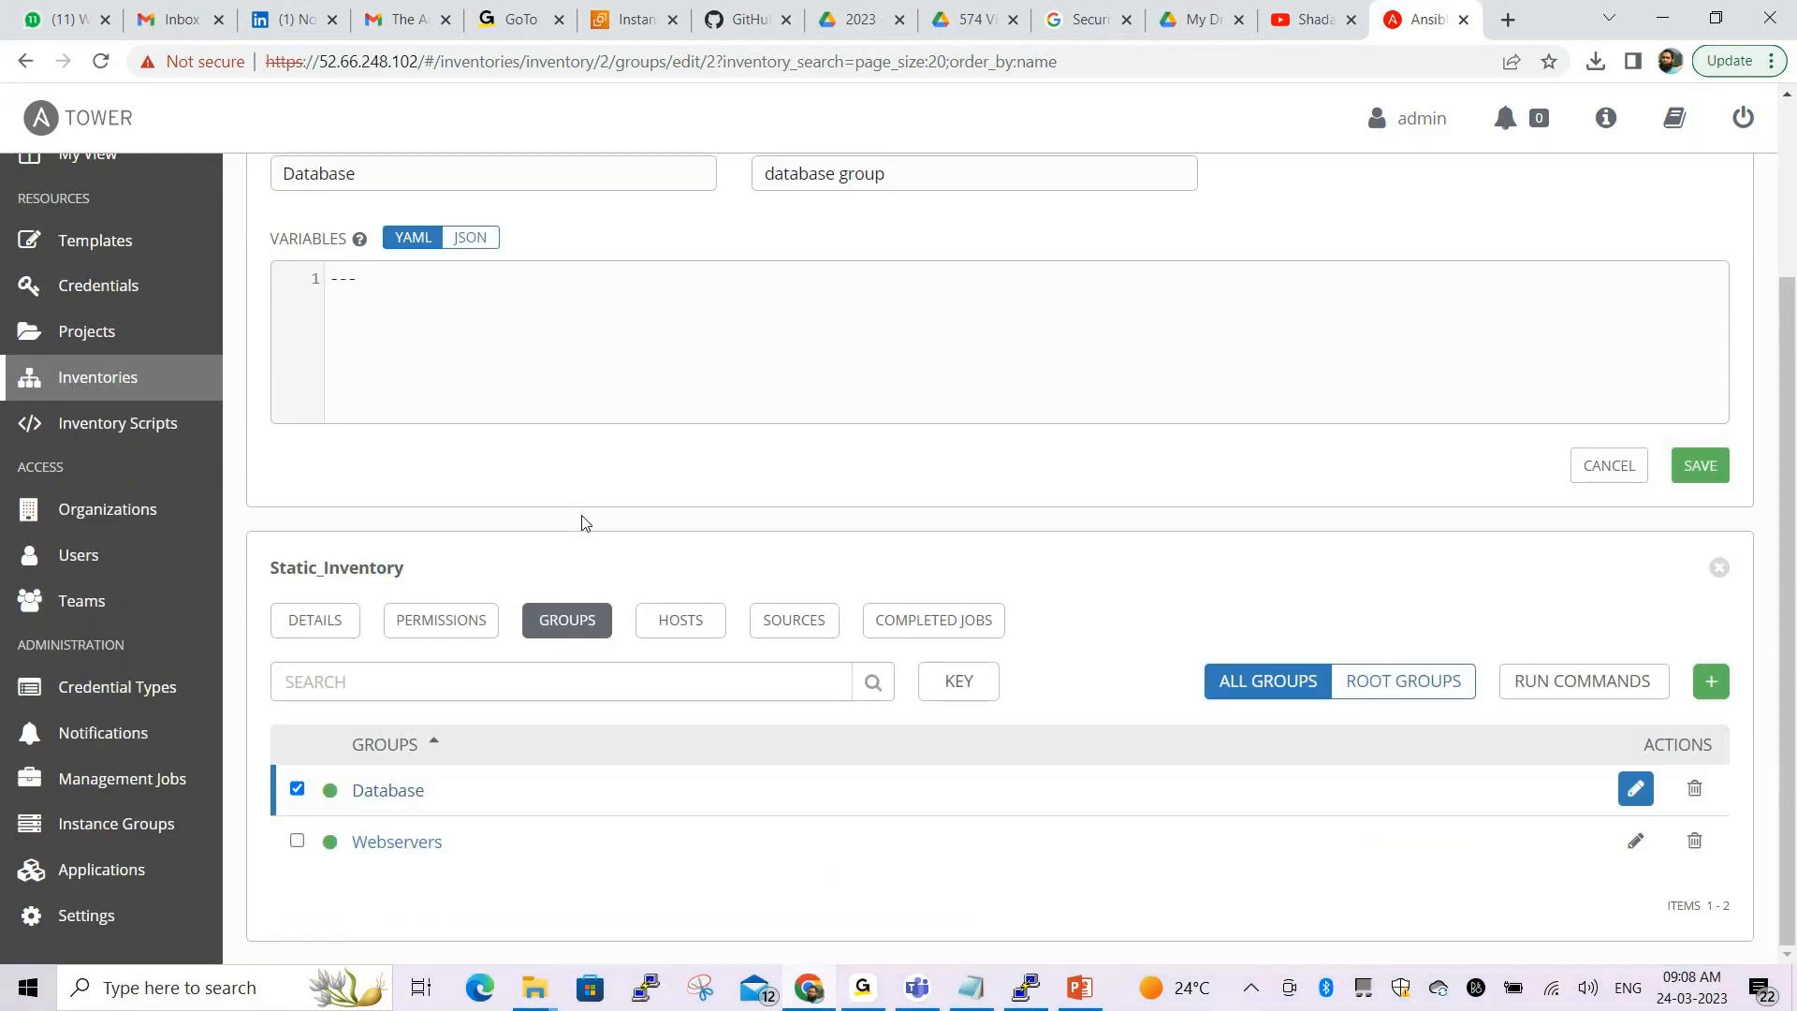
scroll(582, 506, up, 3)
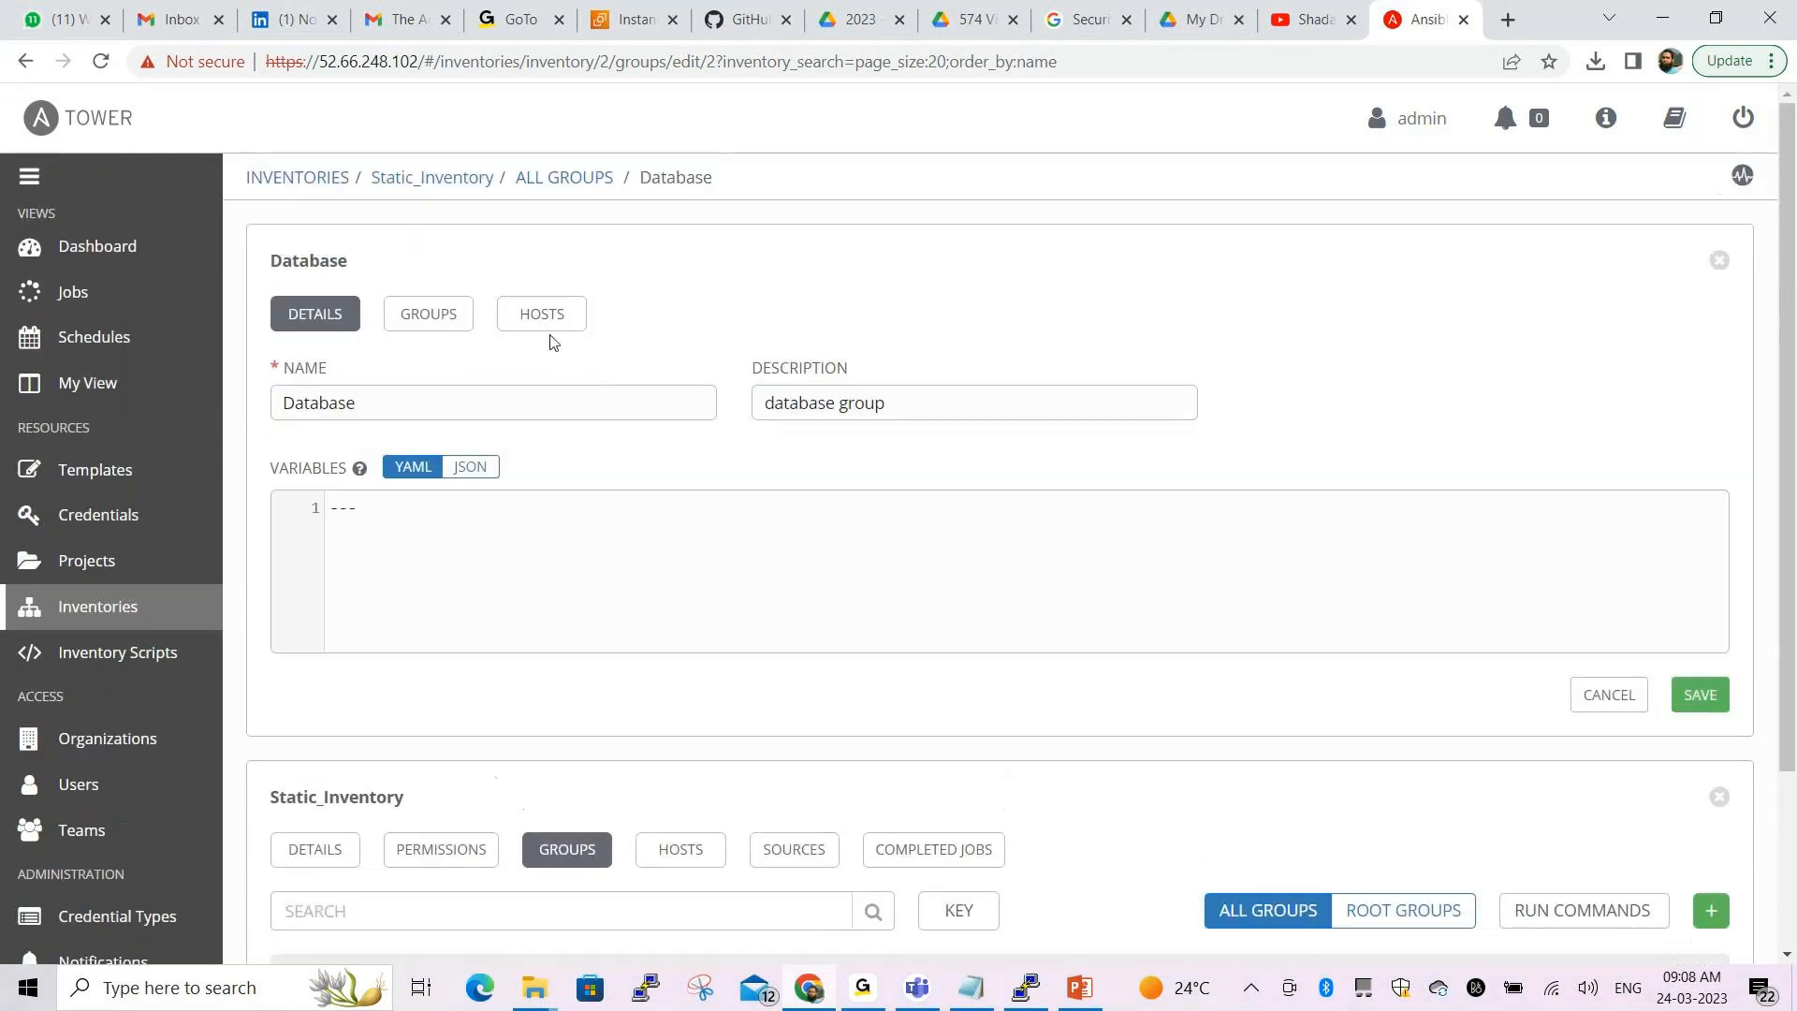
click(548, 321)
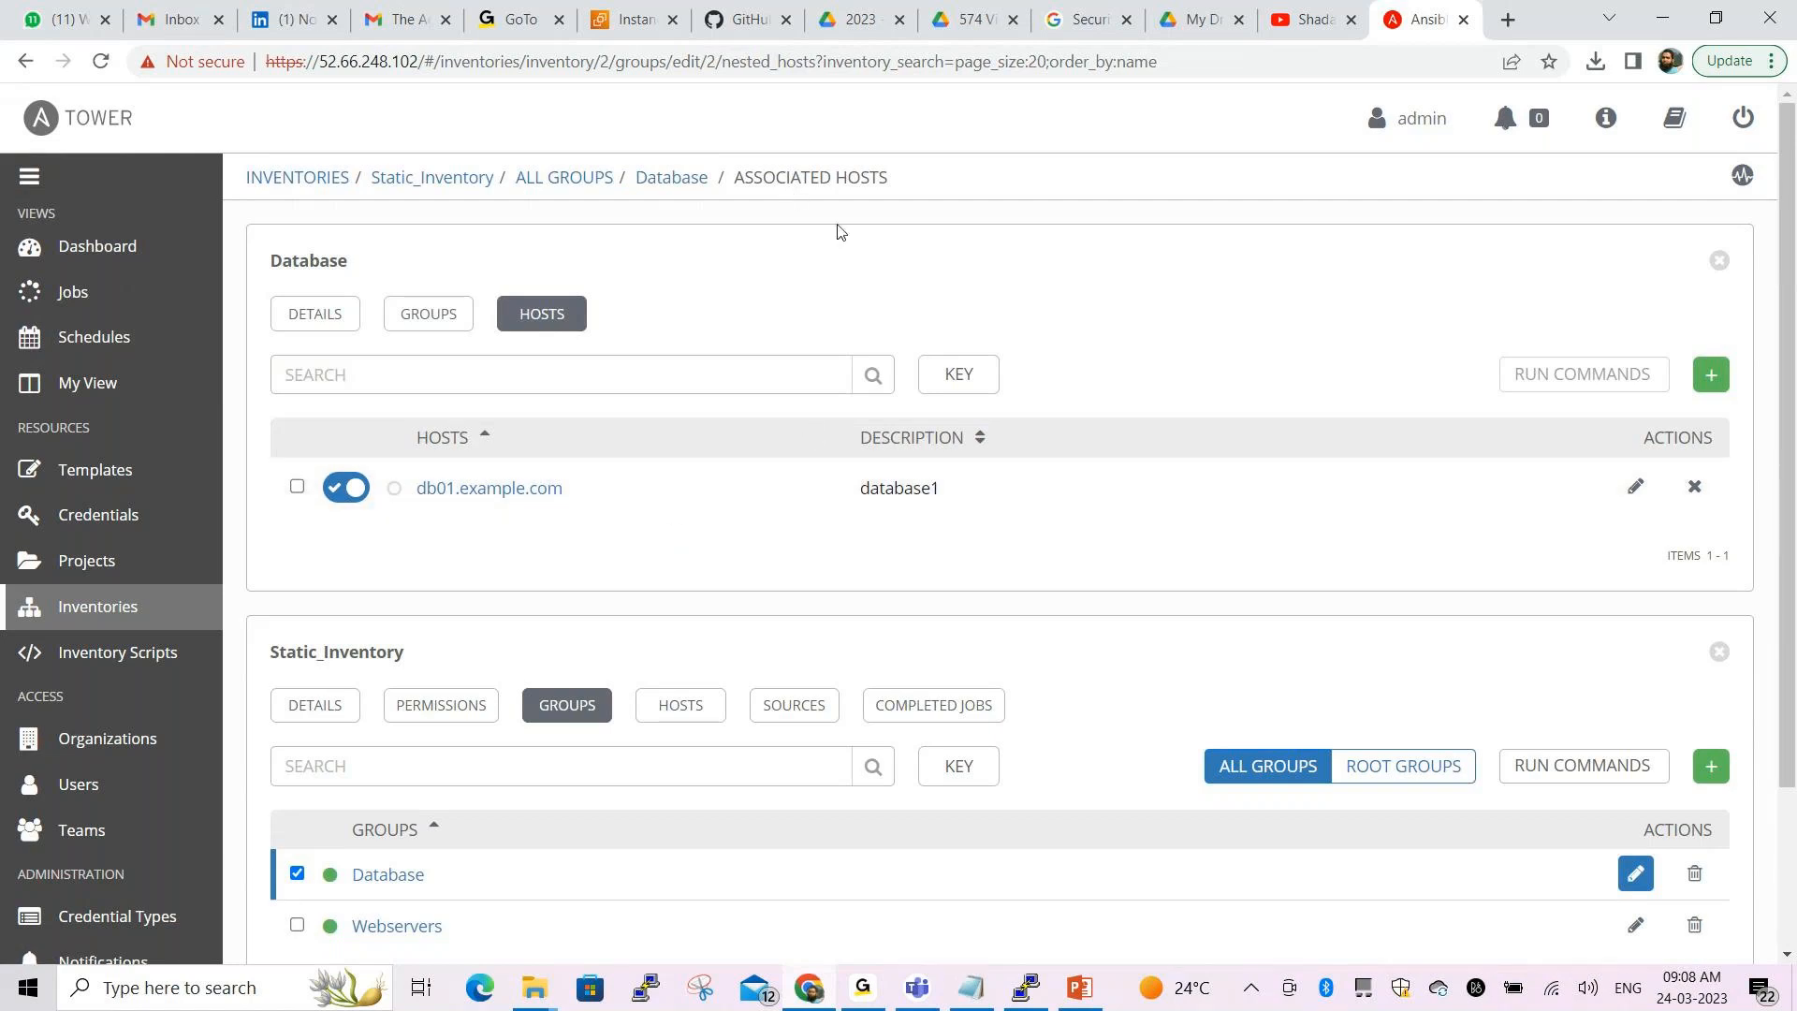
scroll(869, 558, down, 2)
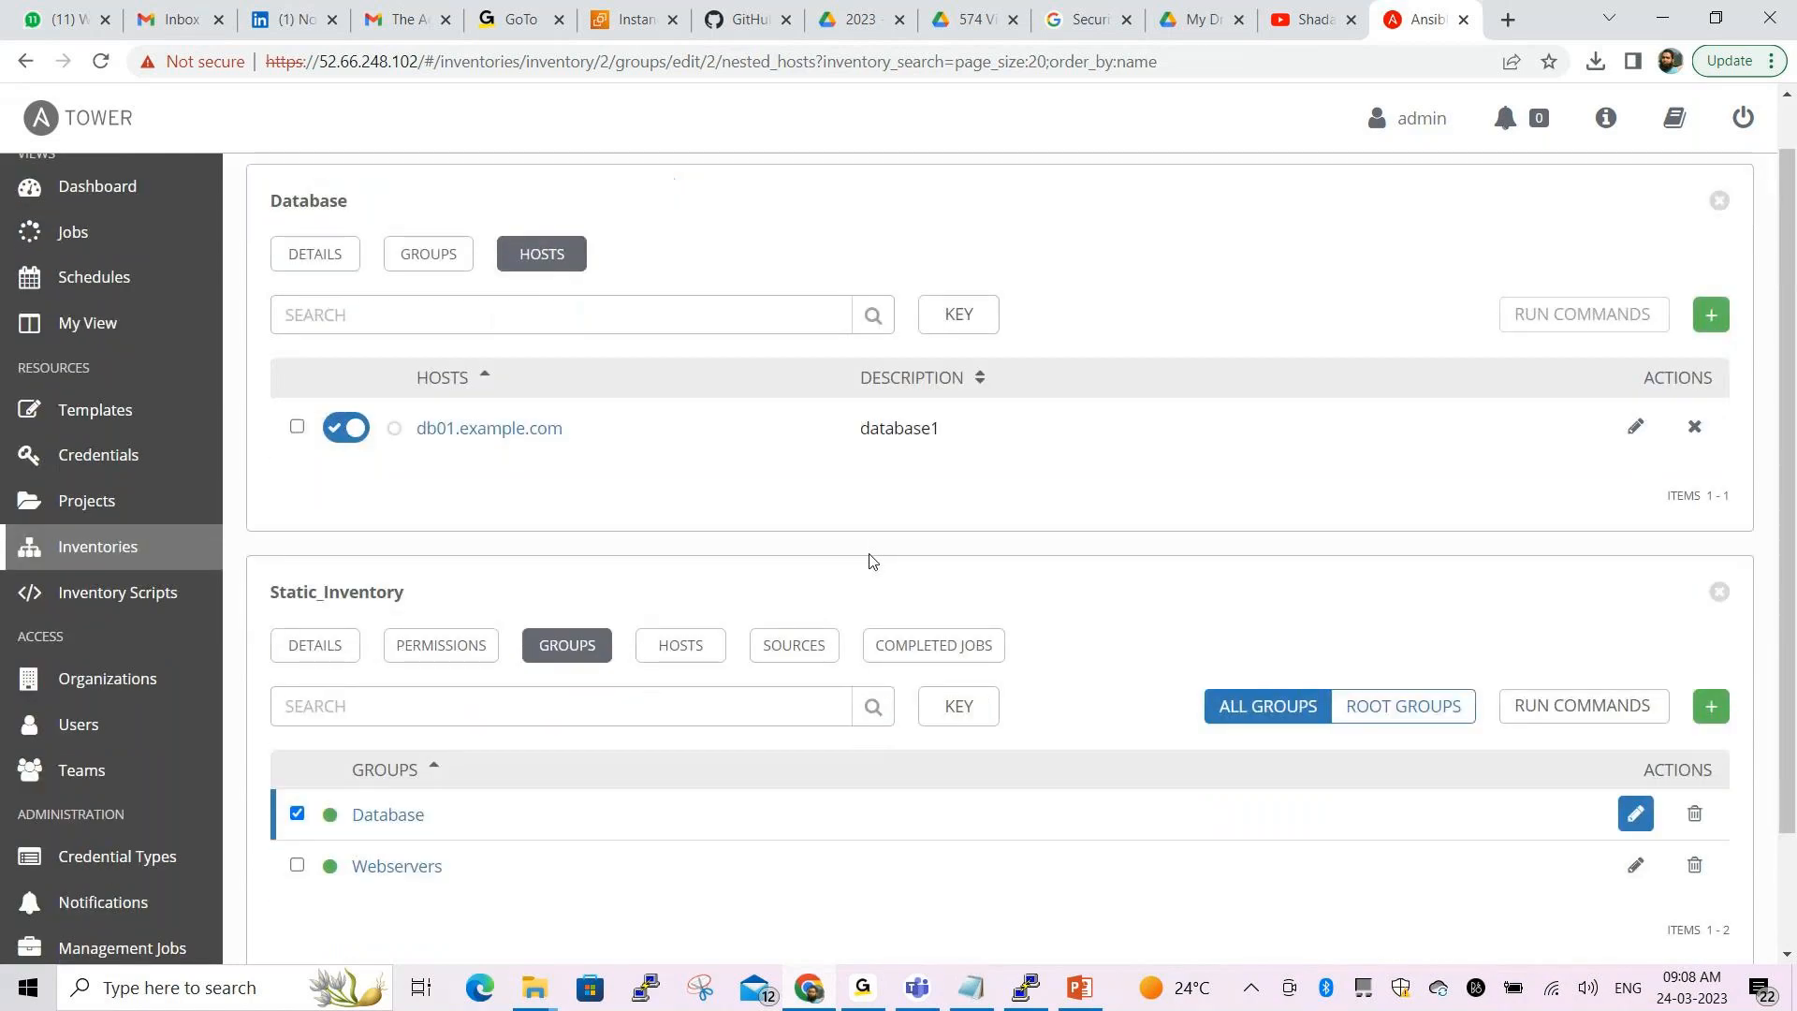
scroll(869, 553, up, 2)
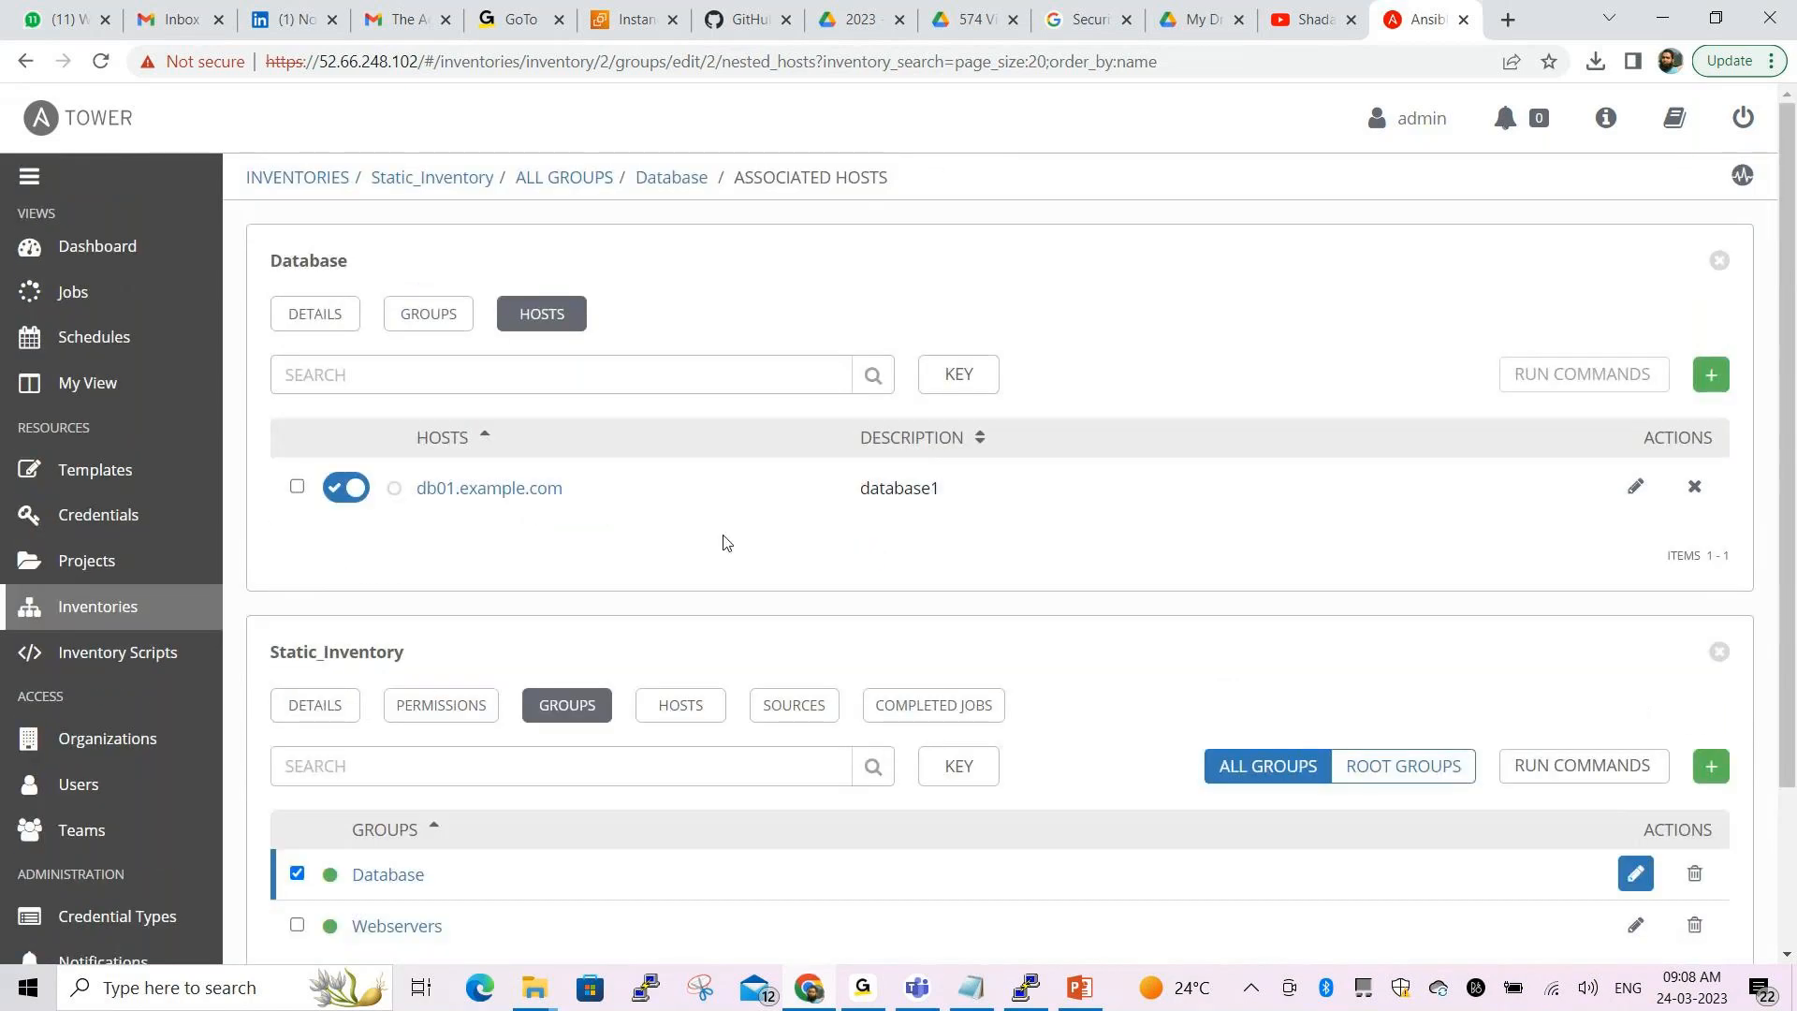
Create host db02.example.com with description database2 in Database, then return to Notepad
click(1713, 382)
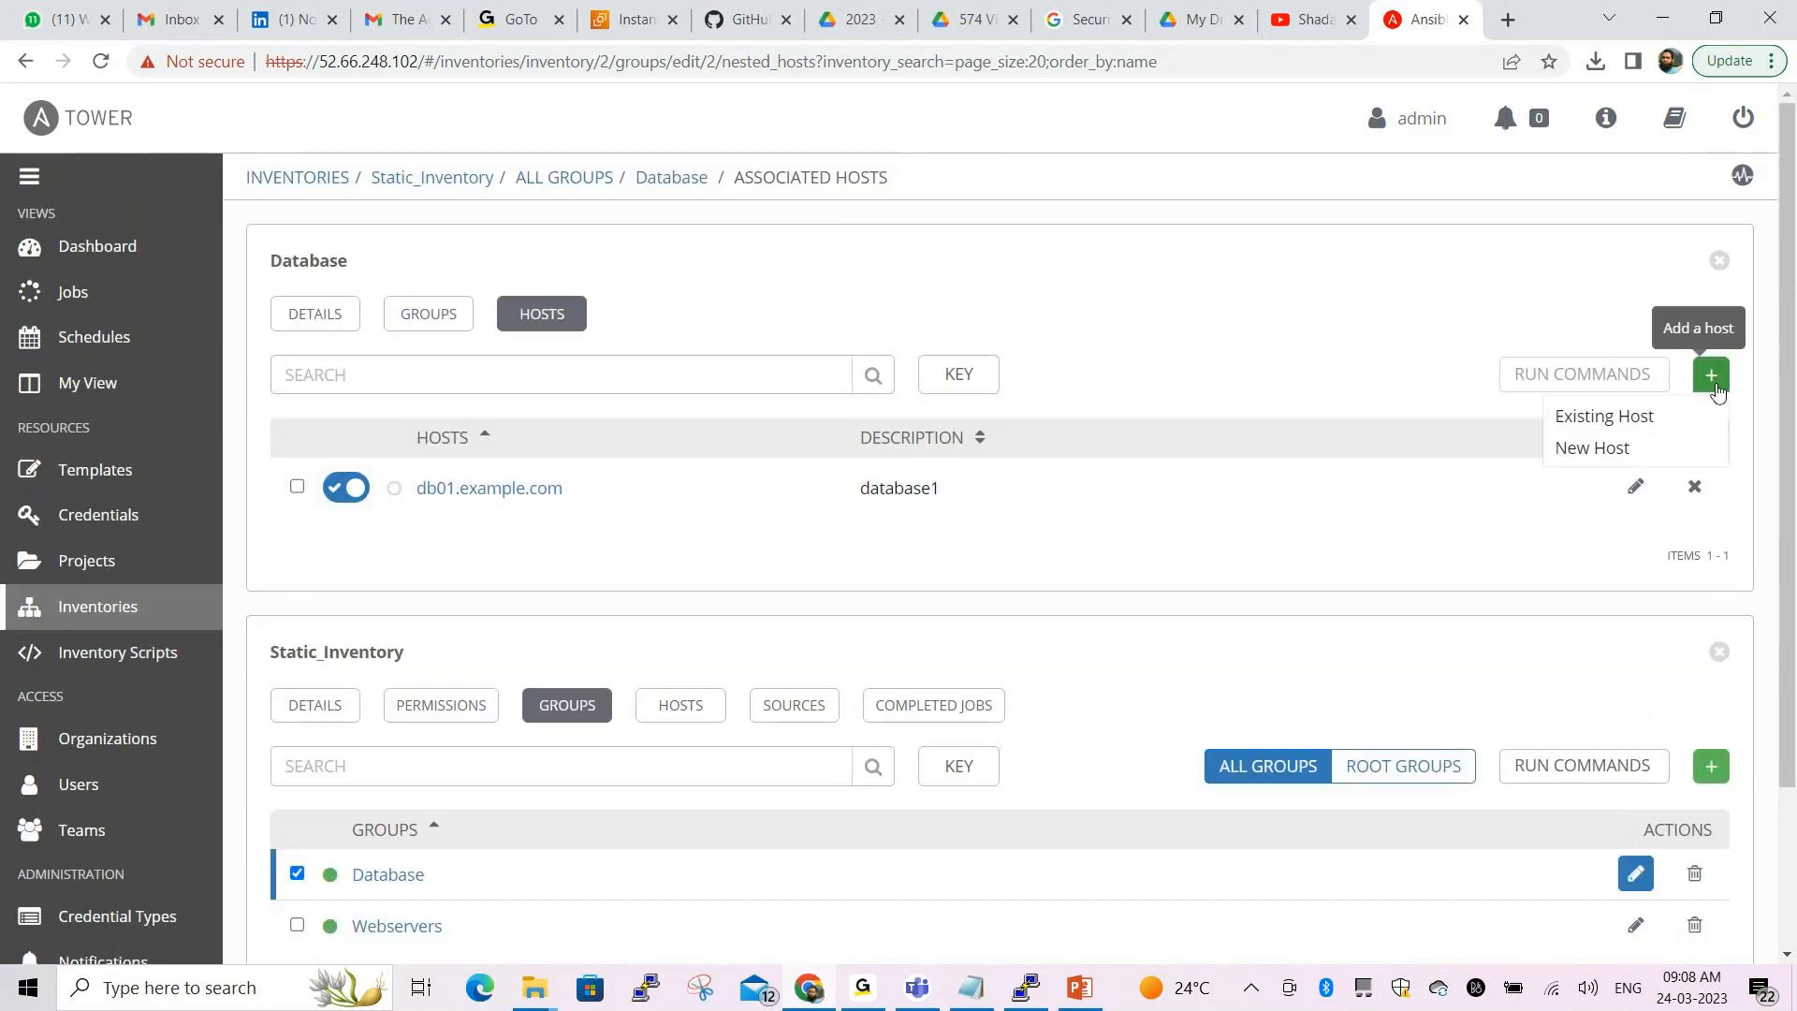
click(1592, 450)
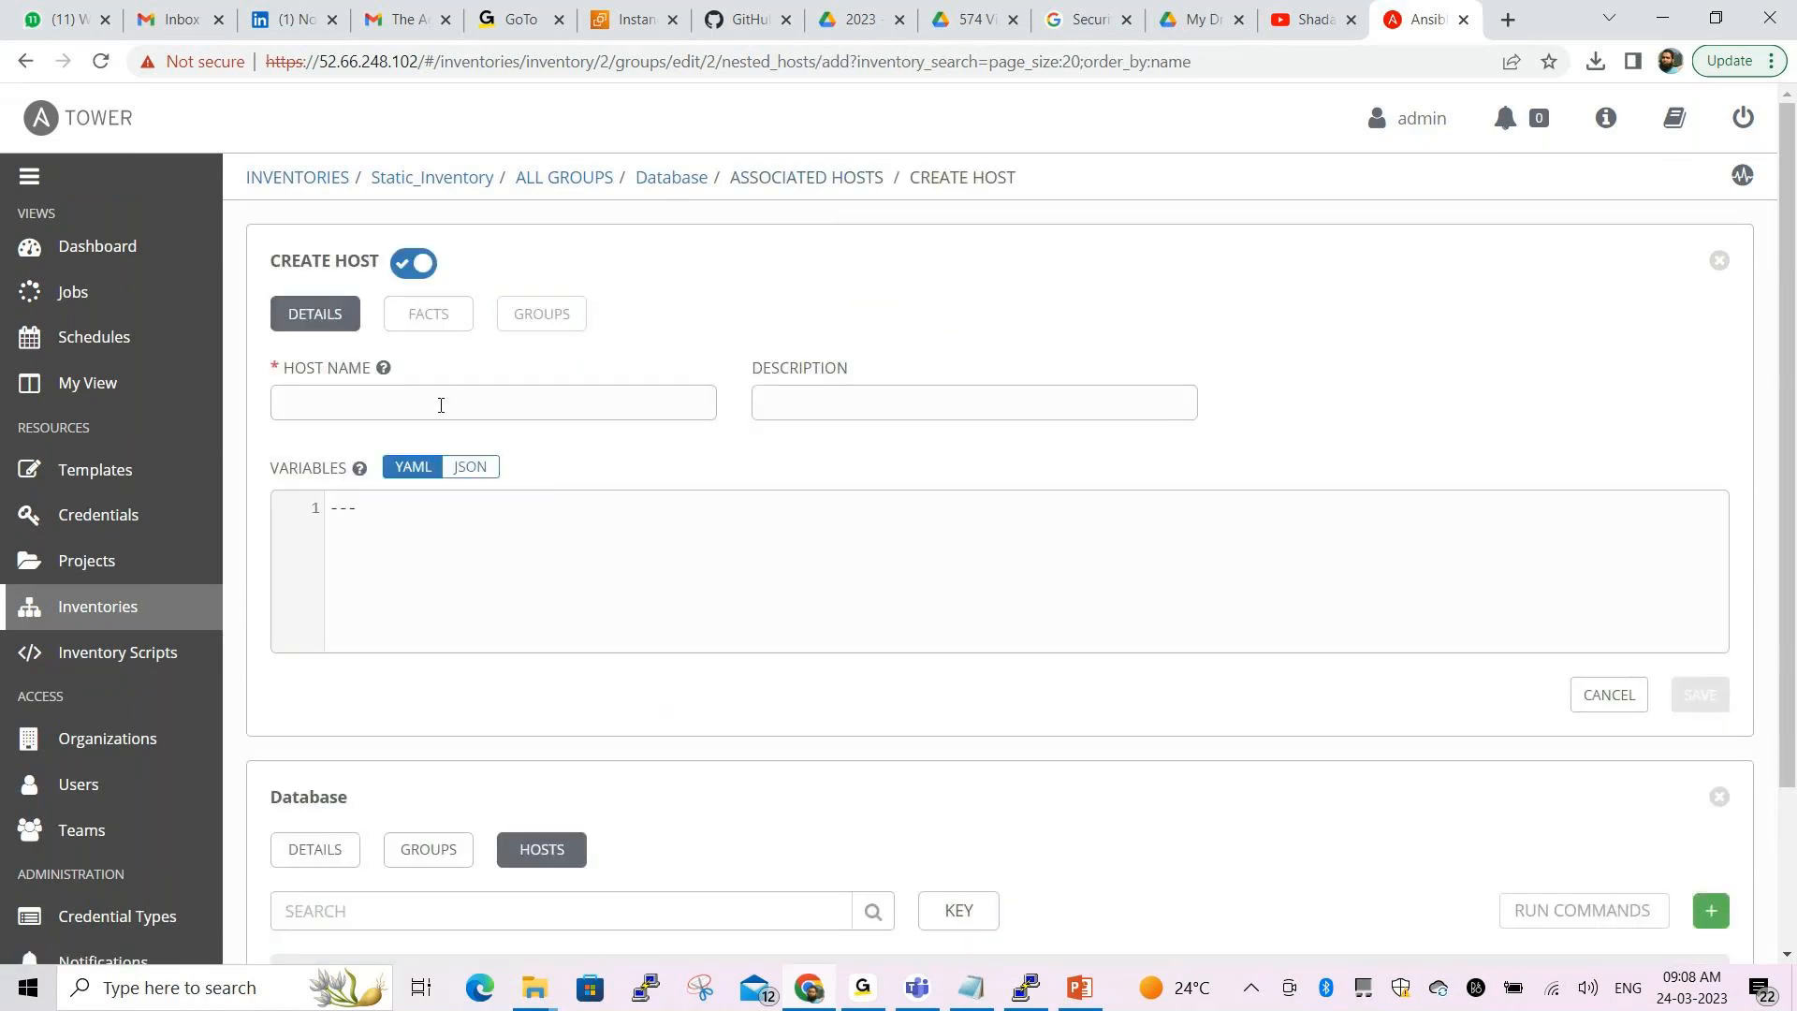
text(d)
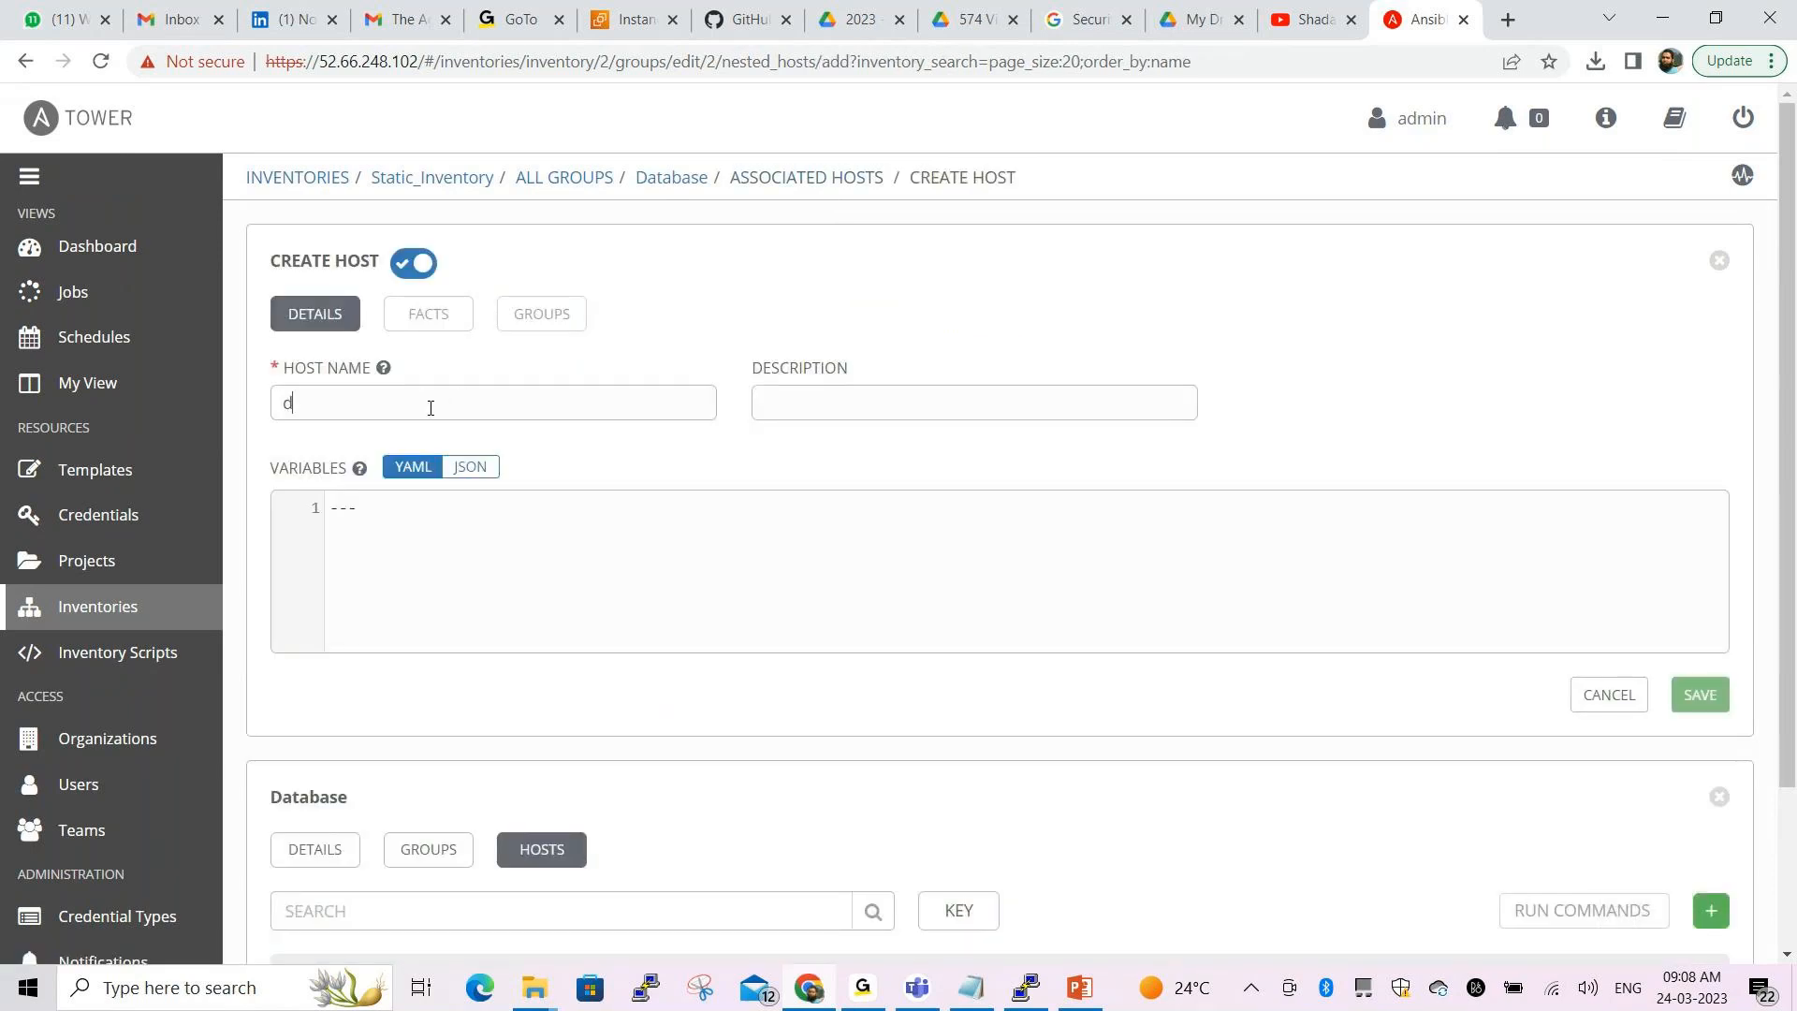
text(b02)
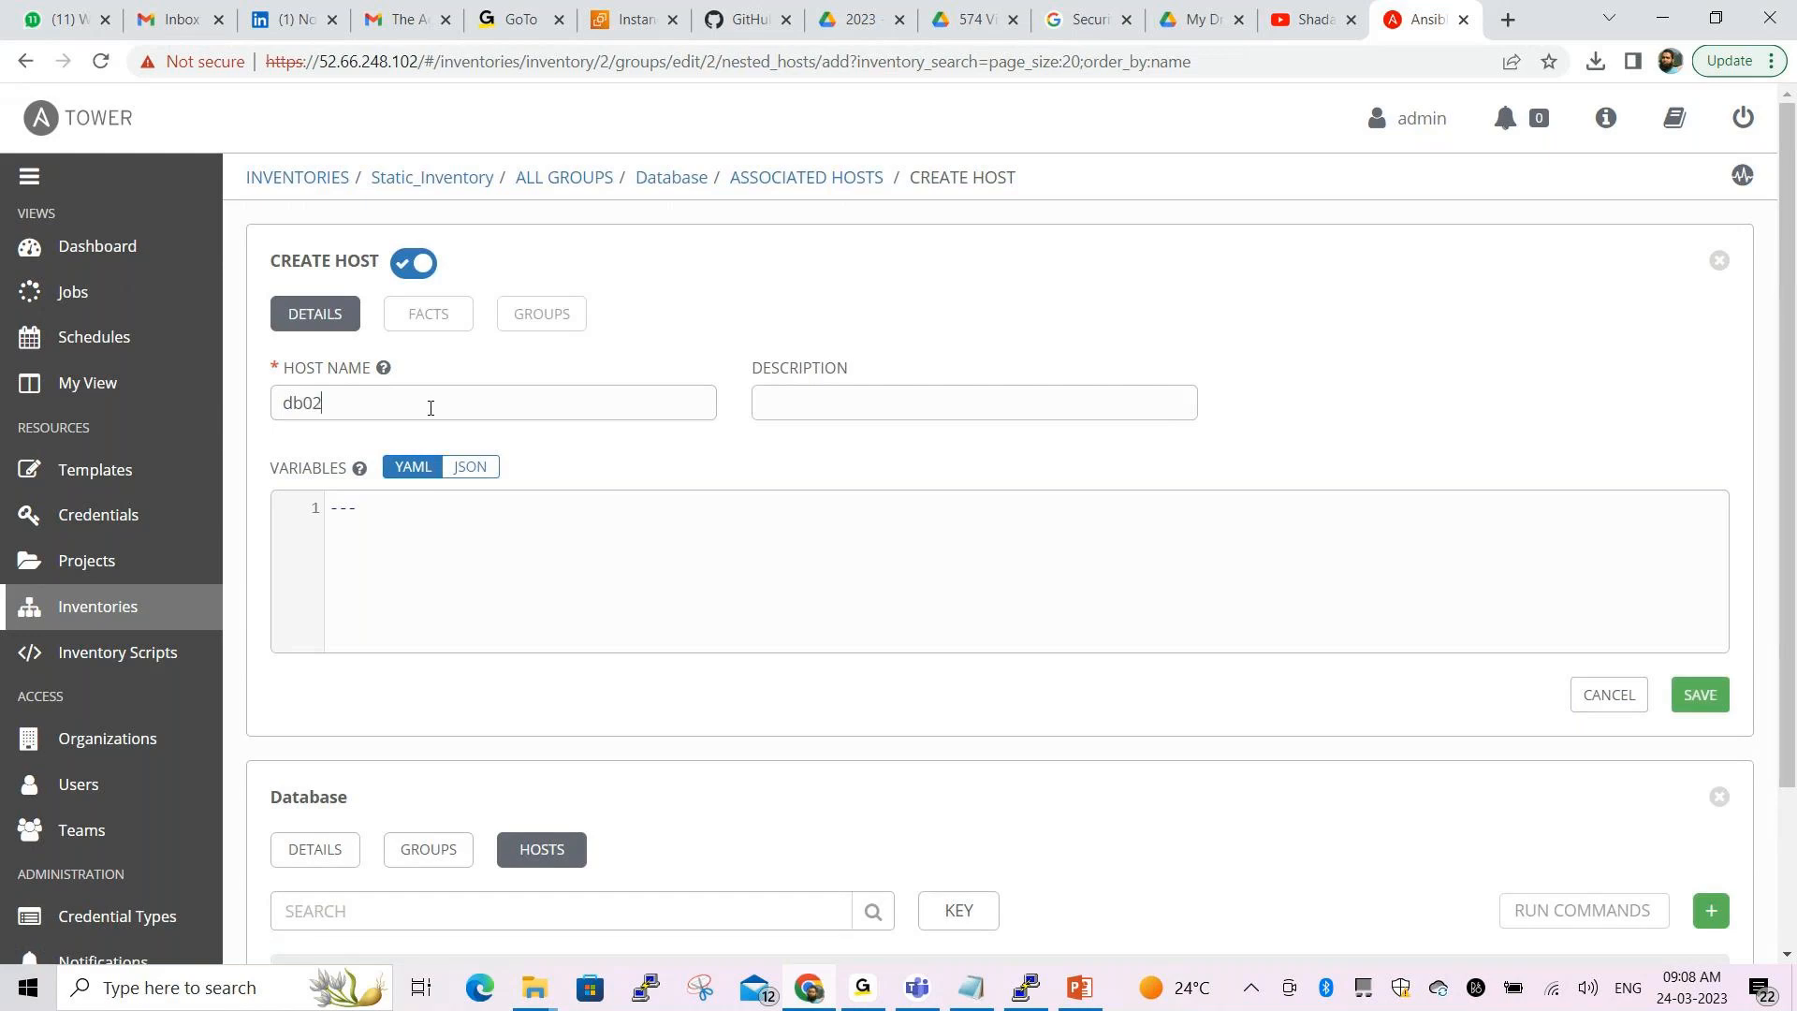
text(.example.com)
click(893, 410)
text(database2)
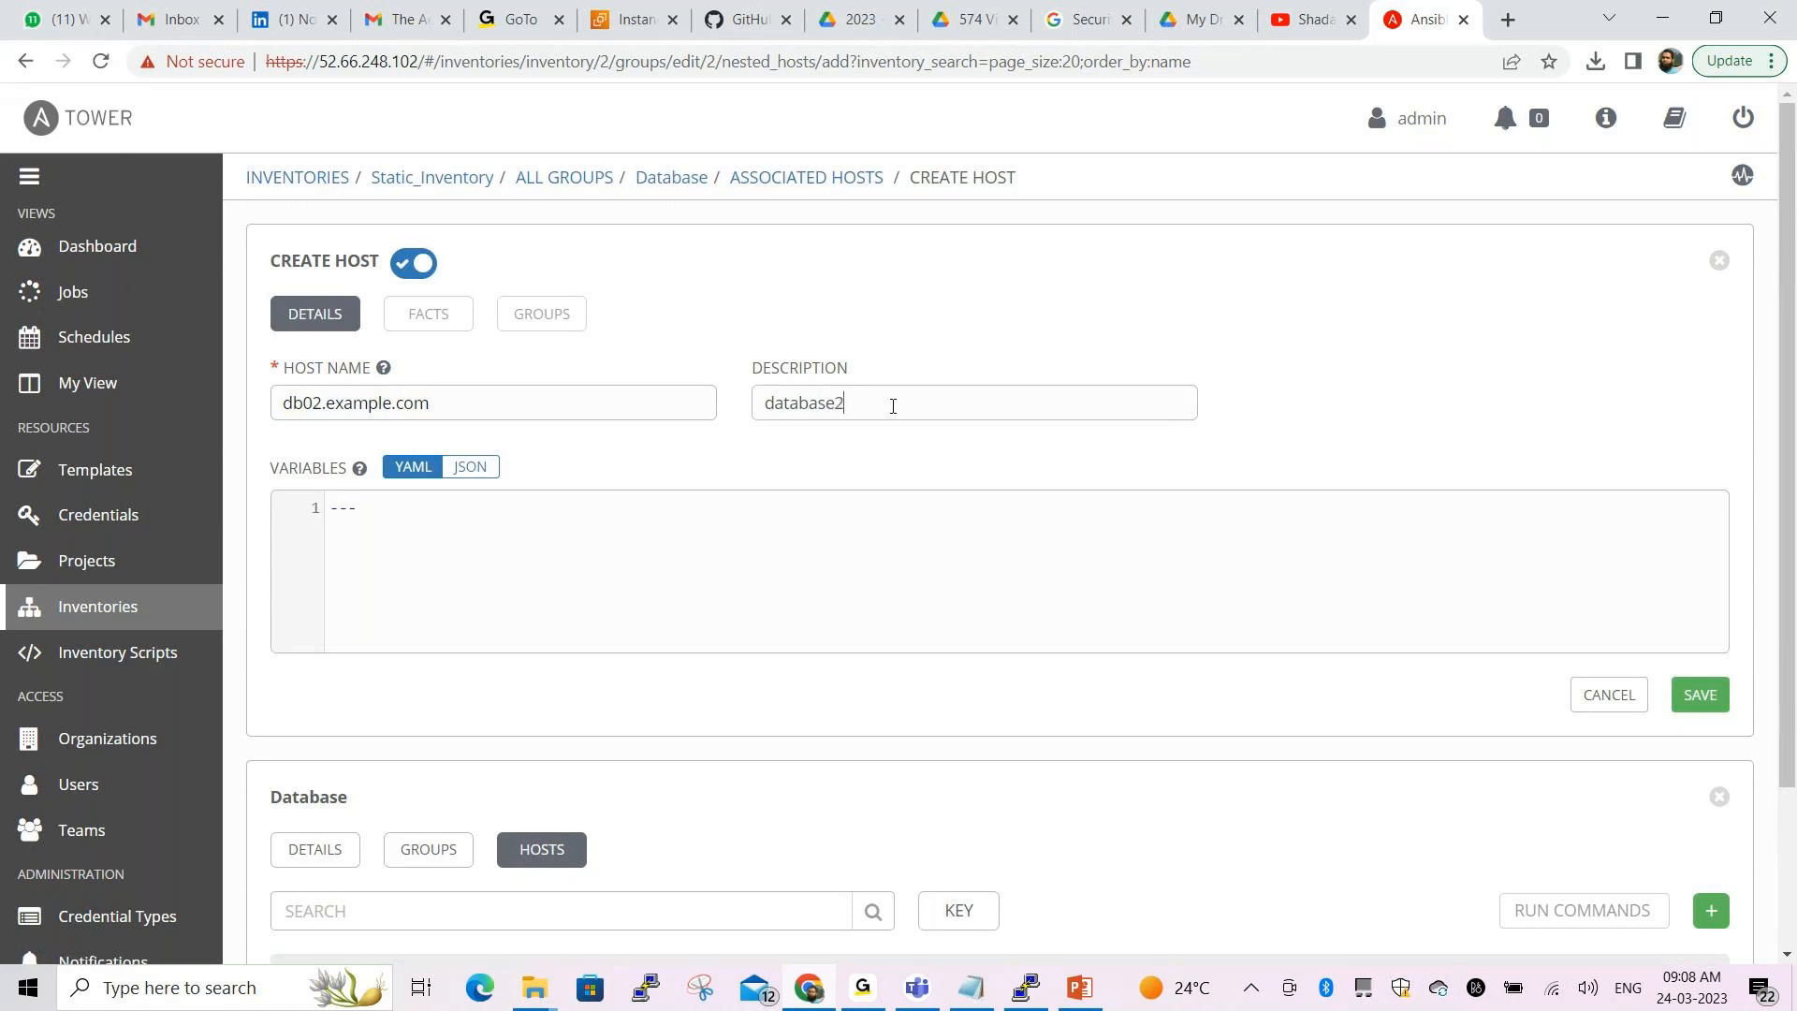
click(1688, 711)
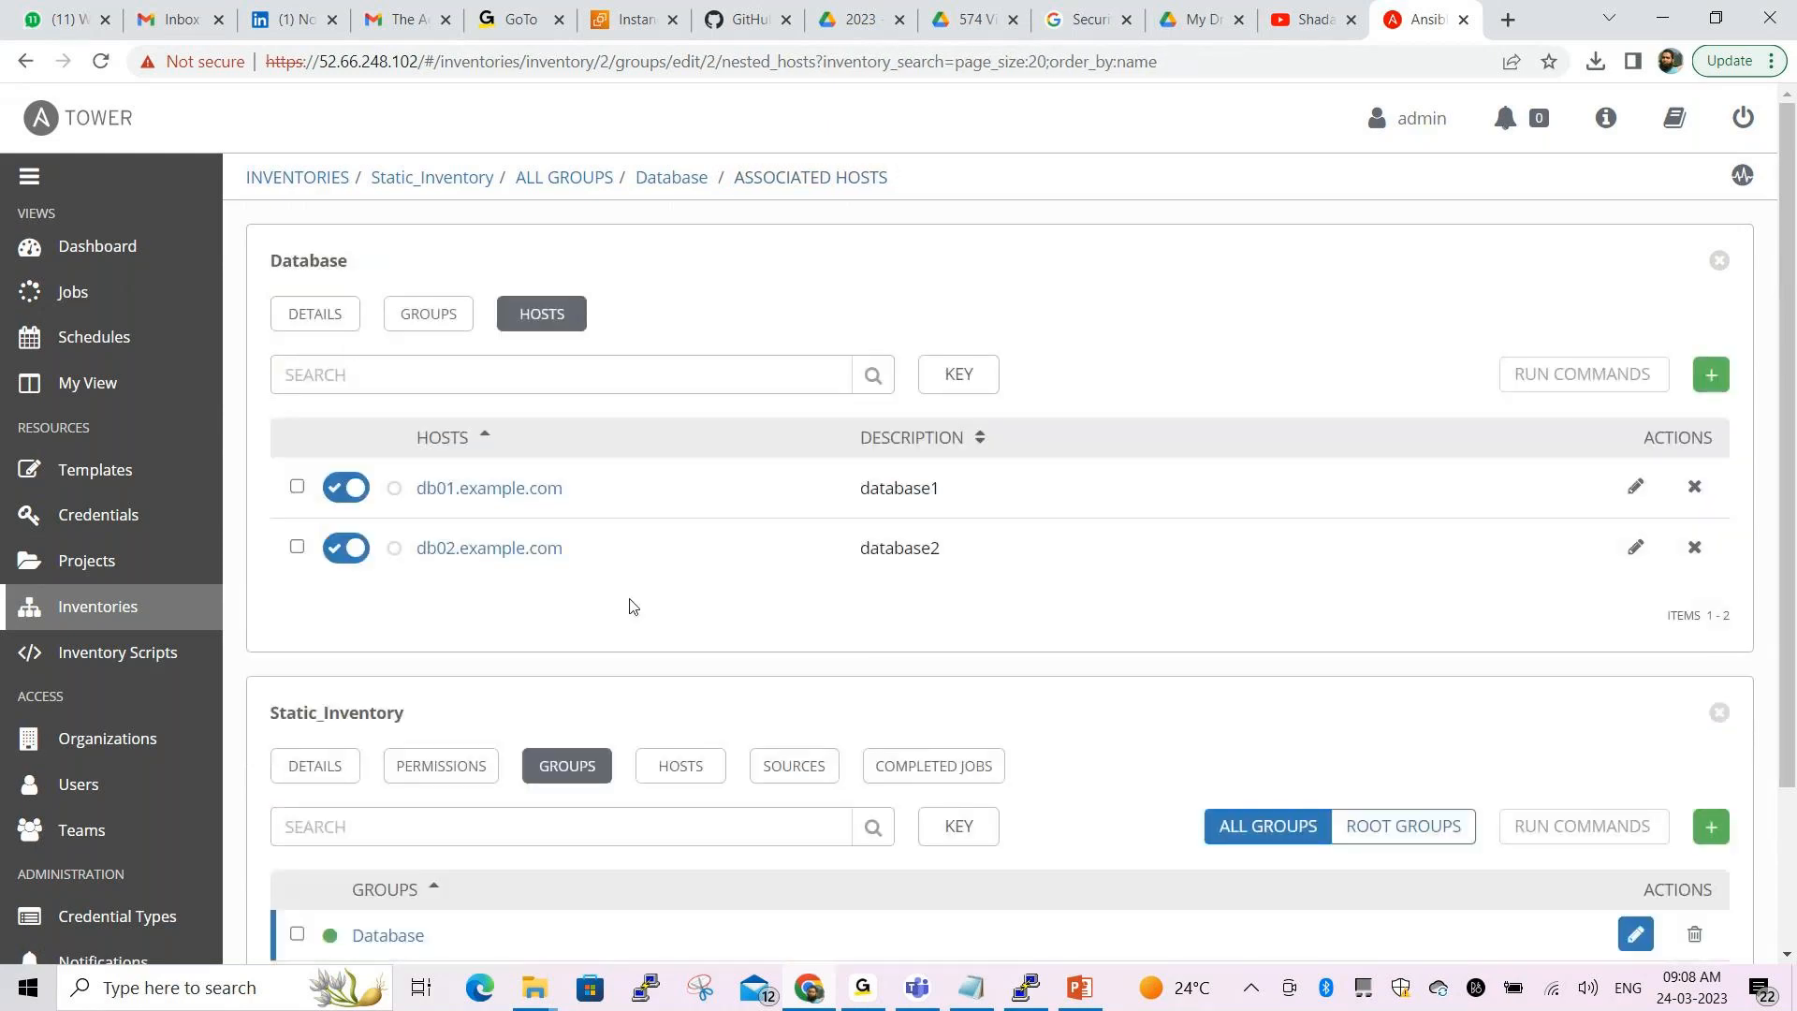
key(alt+Tab)
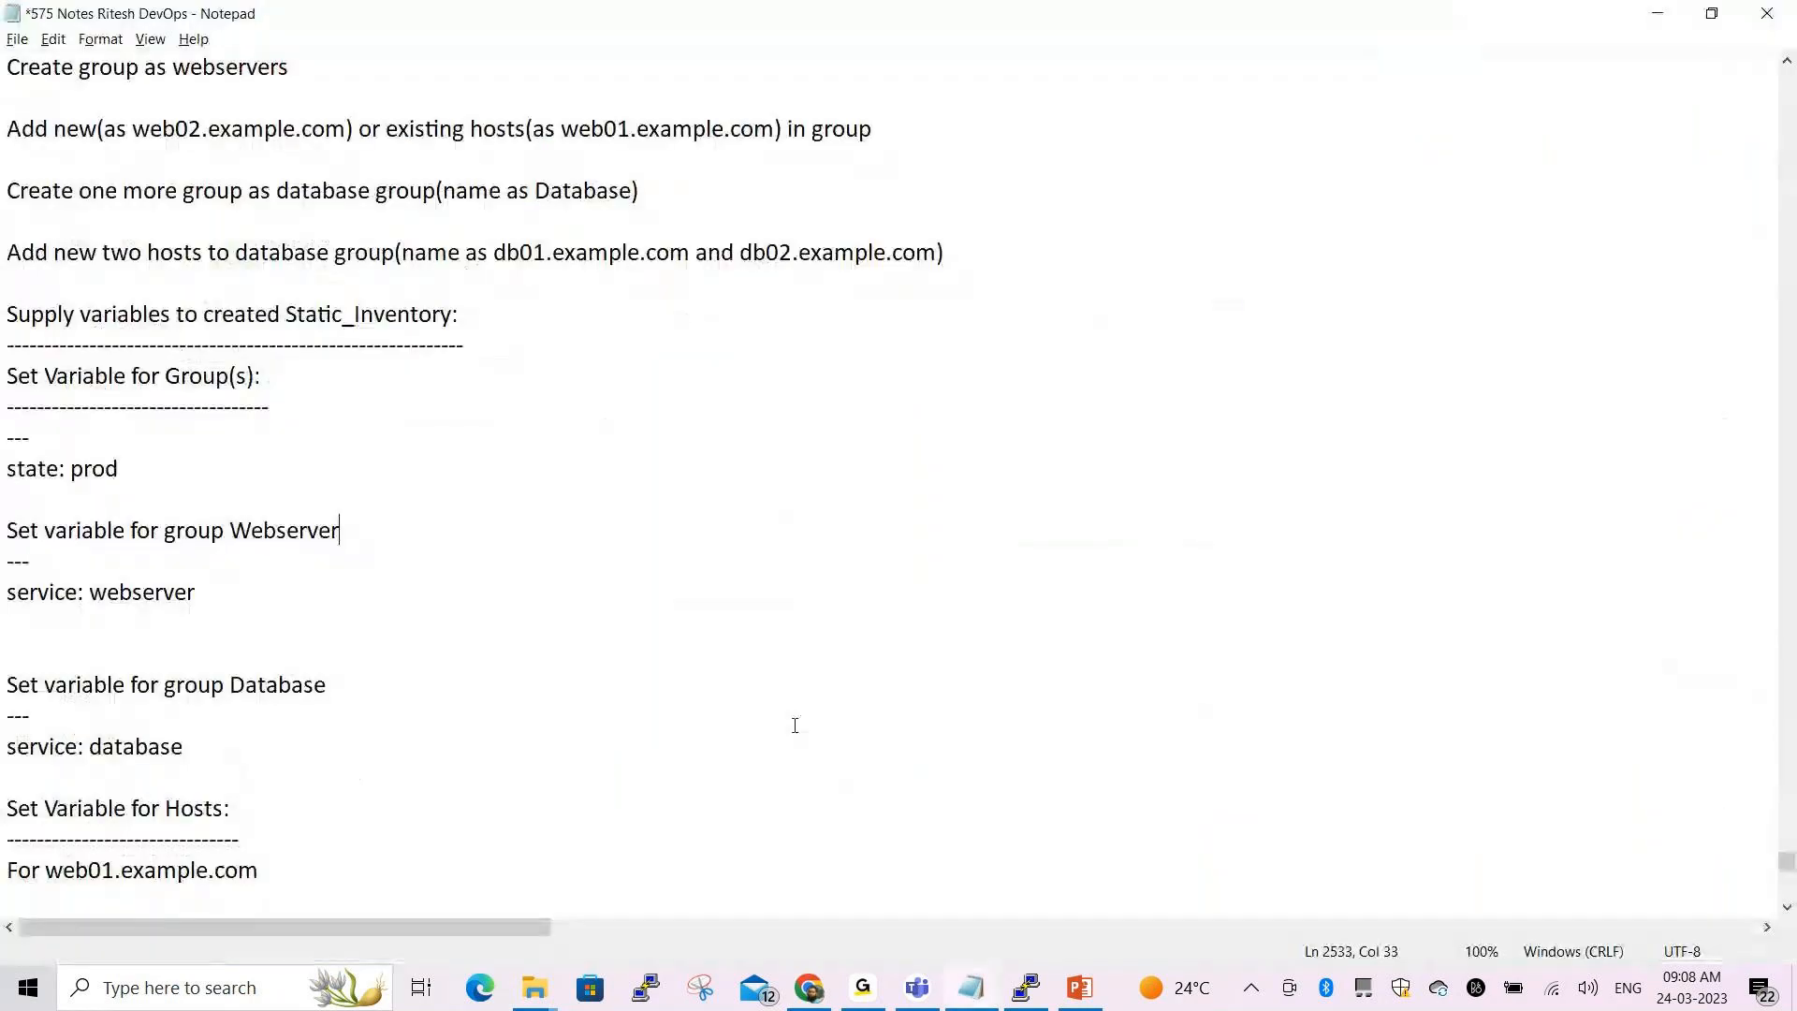
With the red pen, handwrite 'Inventory' and 'Static' over the notes
key(ctrl+2)
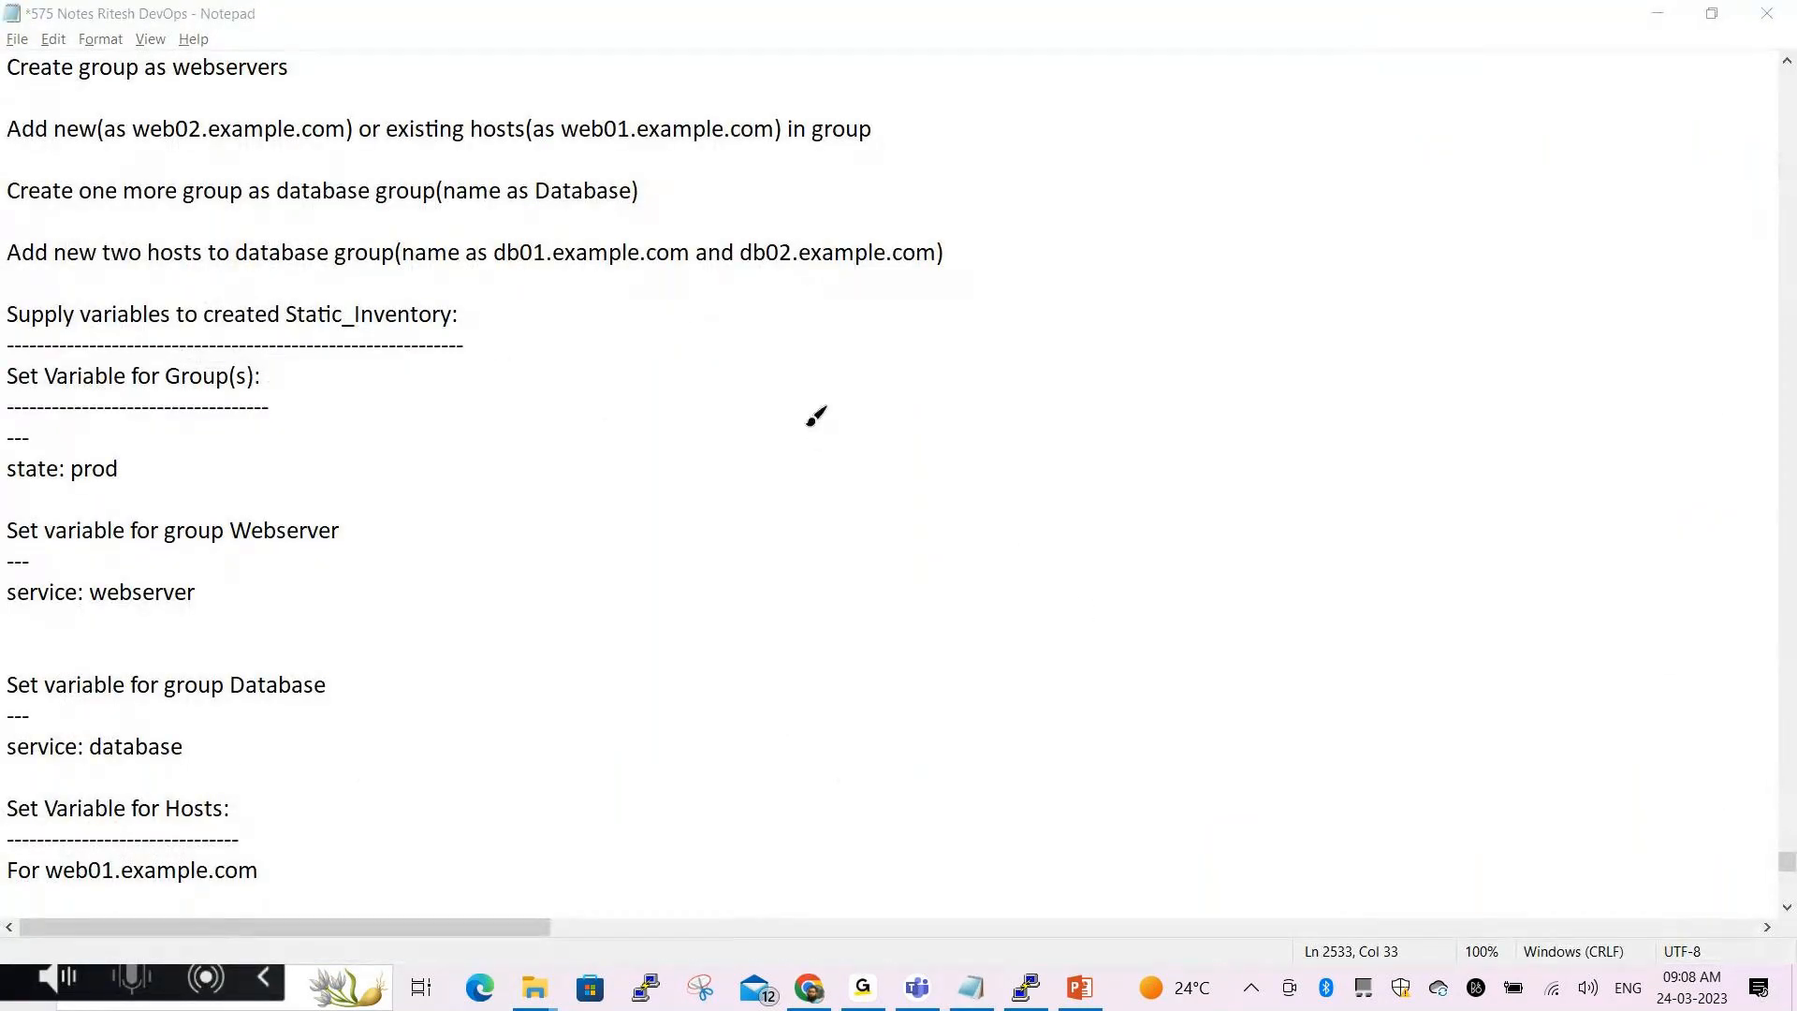
mouse_move(756, 343)
mouse_down()
mouse_move(794, 326)
mouse_move(783, 384)
mouse_move(801, 378)
mouse_up()
drag(726, 215, 850, 136)
mouse_move(793, 192)
mouse_down()
mouse_move(829, 267)
mouse_move(854, 255)
mouse_up()
drag(869, 216, 906, 253)
drag(992, 174, 1029, 170)
drag(1070, 195, 1142, 211)
drag(1152, 148, 1243, 180)
drag(1251, 69, 1315, 177)
mouse_move(1238, 121)
mouse_down()
mouse_move(1322, 99)
mouse_move(1337, 148)
mouse_move(1376, 107)
mouse_move(1432, 139)
mouse_up()
mouse_move(1425, 117)
mouse_down()
mouse_move(1490, 89)
mouse_move(1537, 176)
mouse_up()
drag(1095, 323, 1075, 417)
drag(1121, 290, 1172, 398)
drag(1100, 360, 1161, 330)
mouse_move(1217, 276)
mouse_down()
mouse_move(1224, 356)
mouse_move(1292, 389)
mouse_up()
mouse_move(1189, 375)
mouse_down()
mouse_move(1319, 217)
mouse_move(1399, 298)
mouse_up()
drag(1509, 229, 1503, 242)
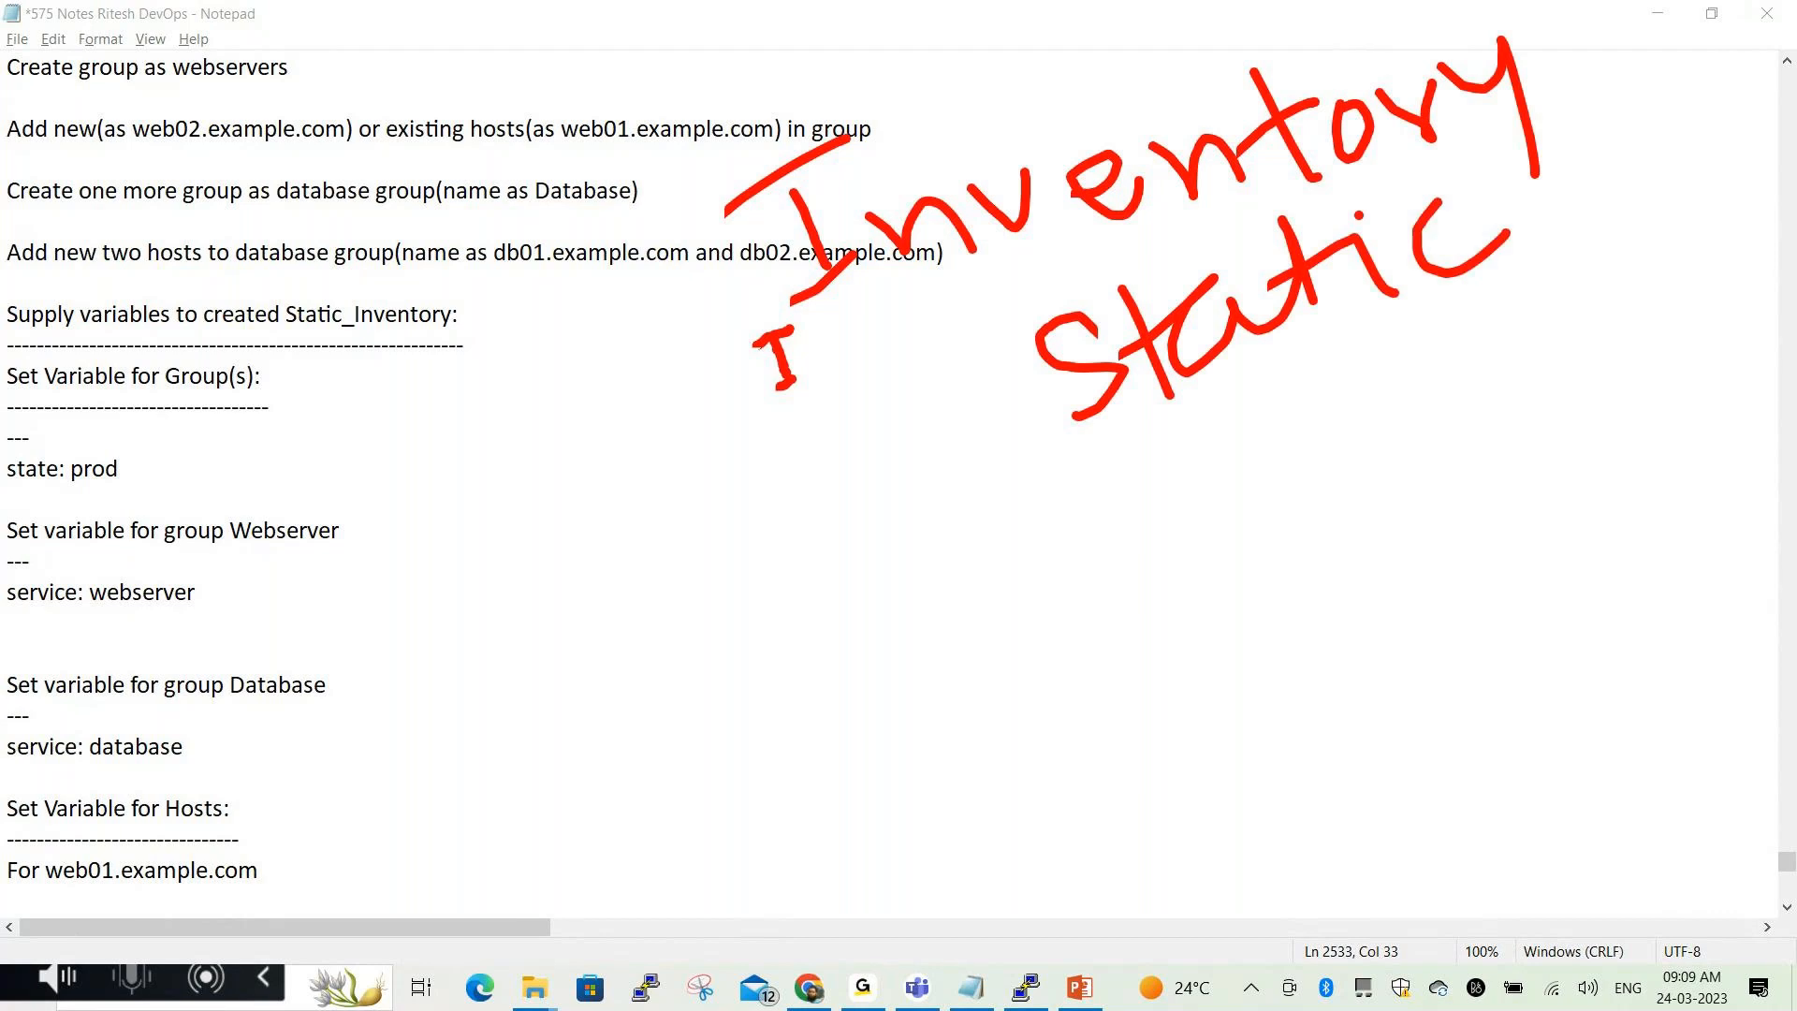
Handwrite '3 Webservs' and '2 Database' below Static
mouse_move(923, 550)
mouse_down()
mouse_move(1017, 618)
mouse_move(962, 643)
mouse_up()
mouse_move(1102, 492)
mouse_down()
mouse_move(1135, 570)
mouse_move(1219, 468)
mouse_move(1340, 496)
mouse_up()
drag(1334, 393, 1376, 473)
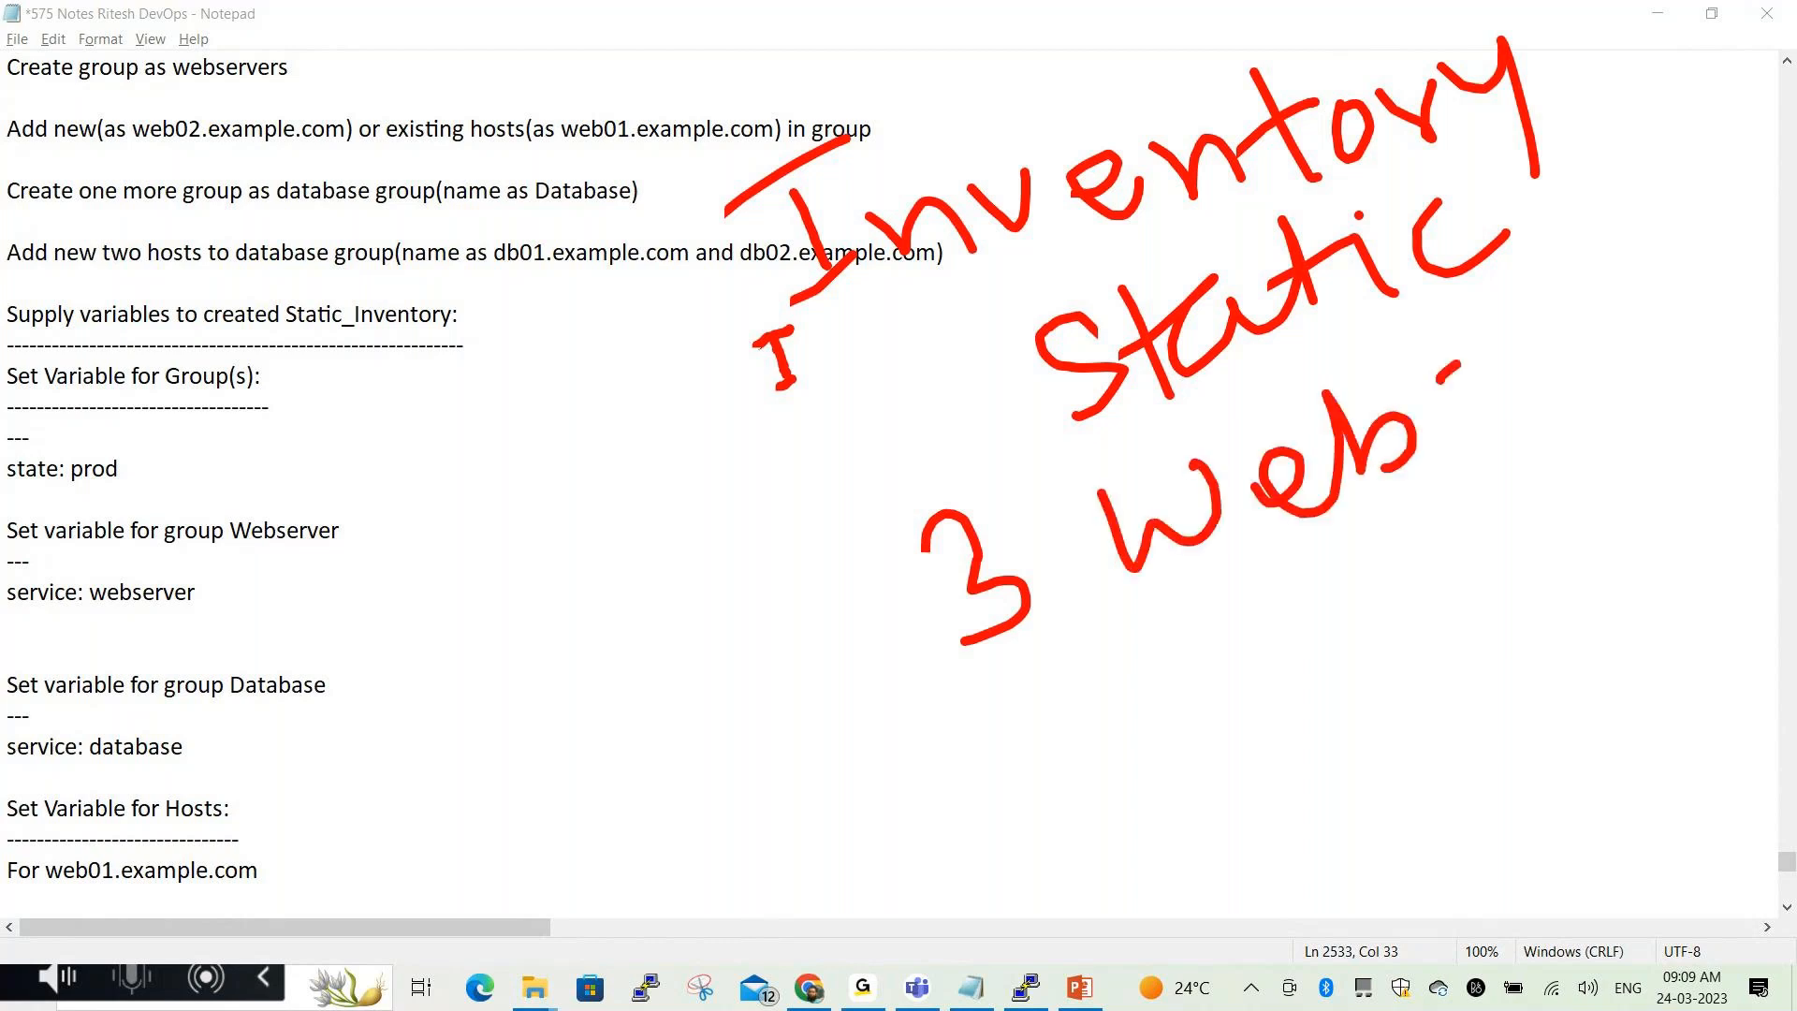
drag(1465, 367, 1441, 454)
drag(1497, 393, 1545, 412)
drag(1559, 398, 1608, 386)
mouse_move(1606, 323)
mouse_down()
mouse_move(1671, 297)
mouse_move(1685, 364)
mouse_up()
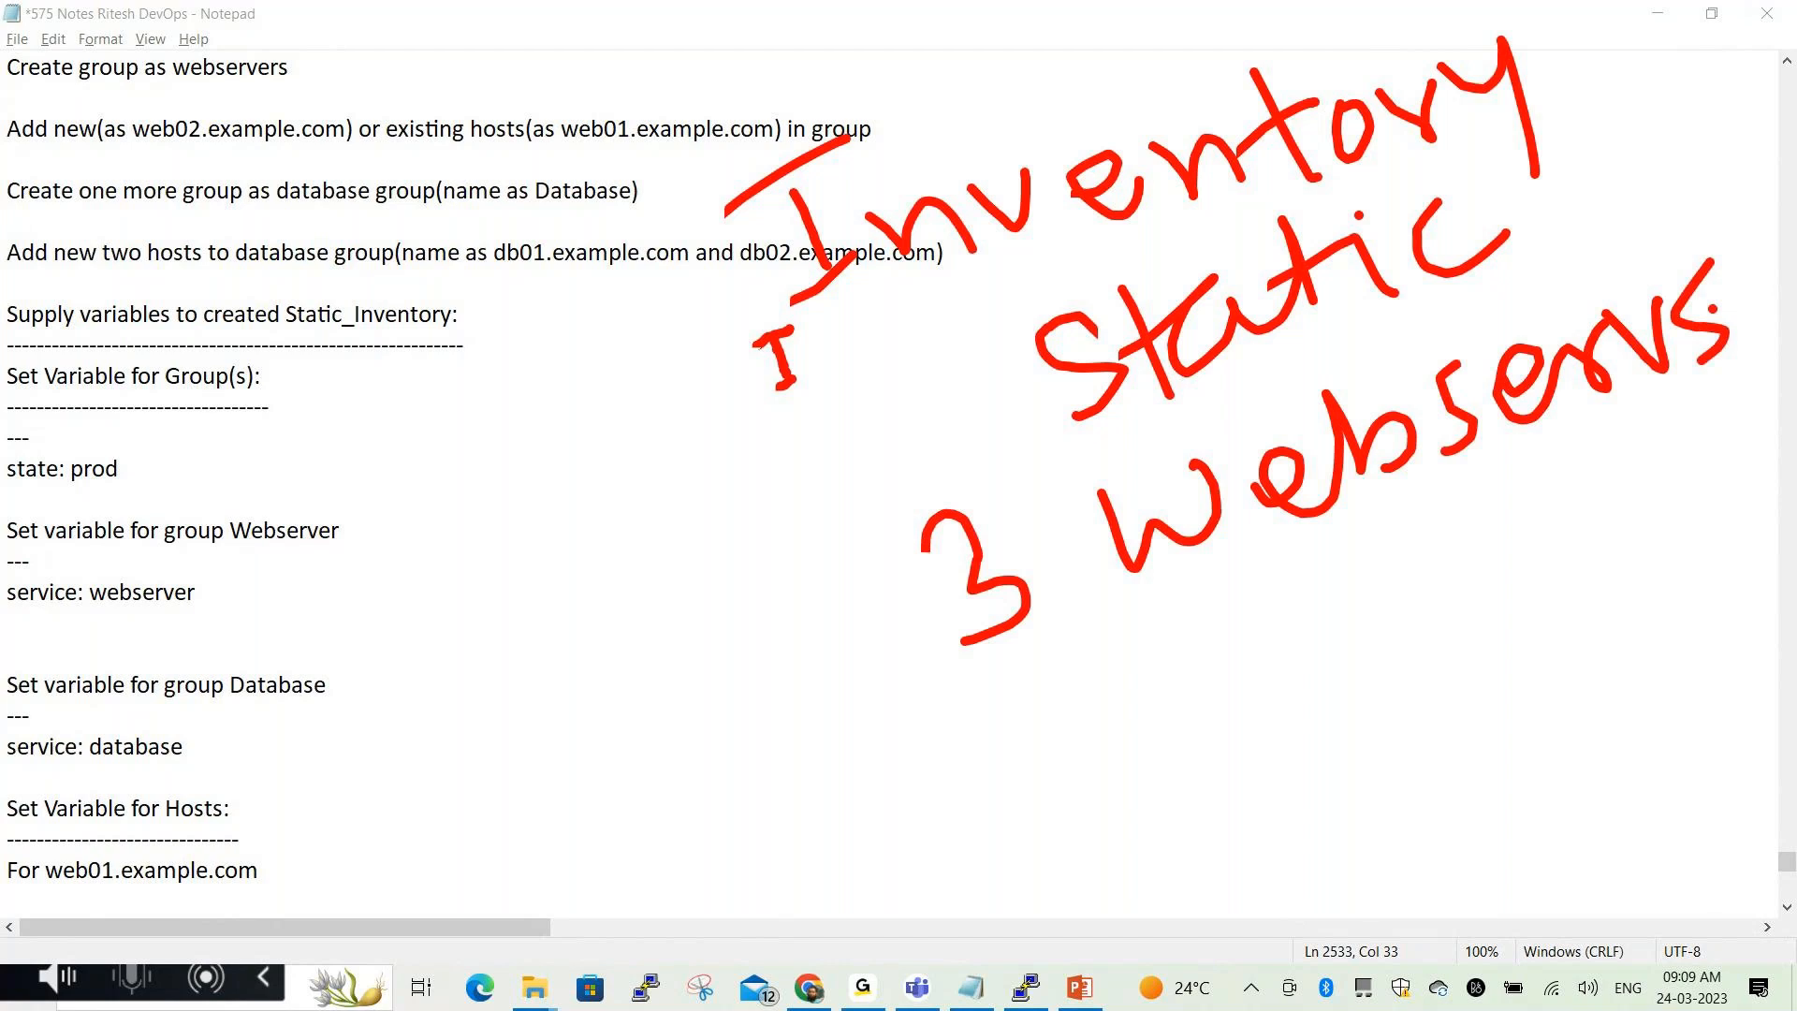
drag(1009, 731, 1109, 744)
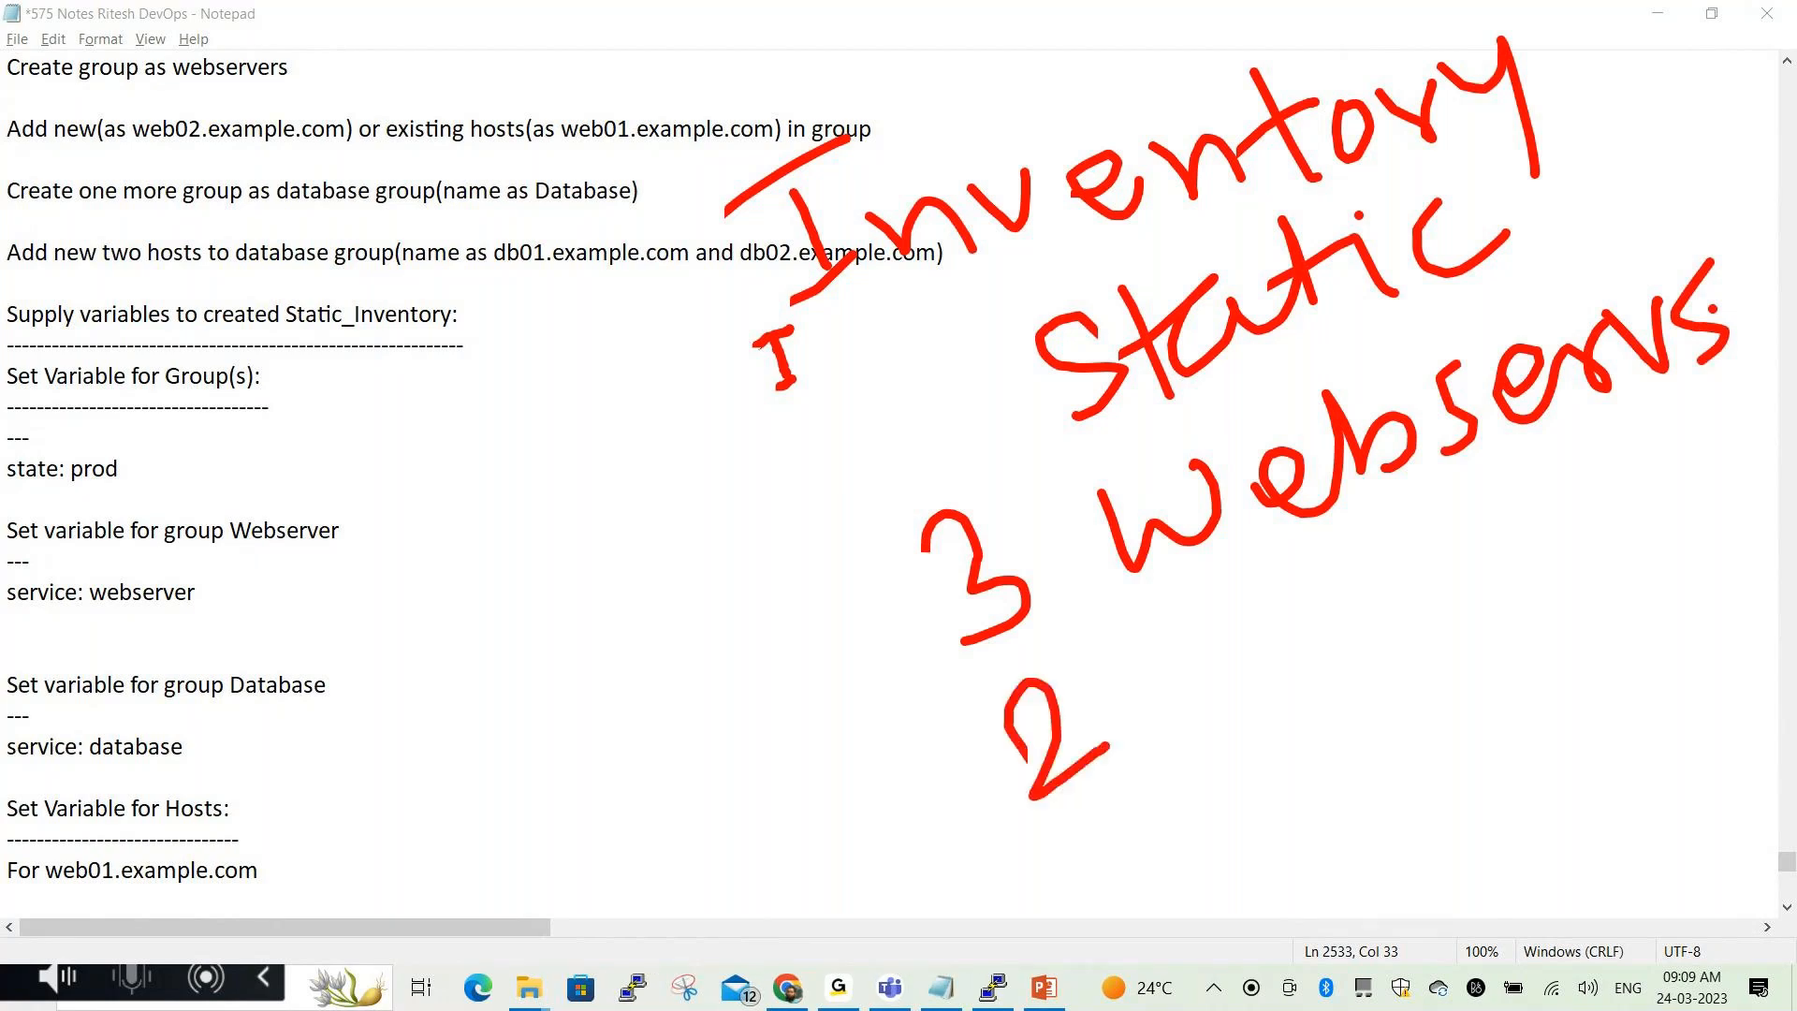
click(1179, 637)
drag(1183, 632, 1226, 740)
mouse_move(1306, 646)
mouse_down()
mouse_move(1266, 693)
mouse_move(1326, 638)
mouse_move(1401, 640)
mouse_move(1429, 536)
mouse_up()
mouse_move(1493, 548)
mouse_down()
mouse_move(1517, 479)
mouse_move(1547, 580)
mouse_up()
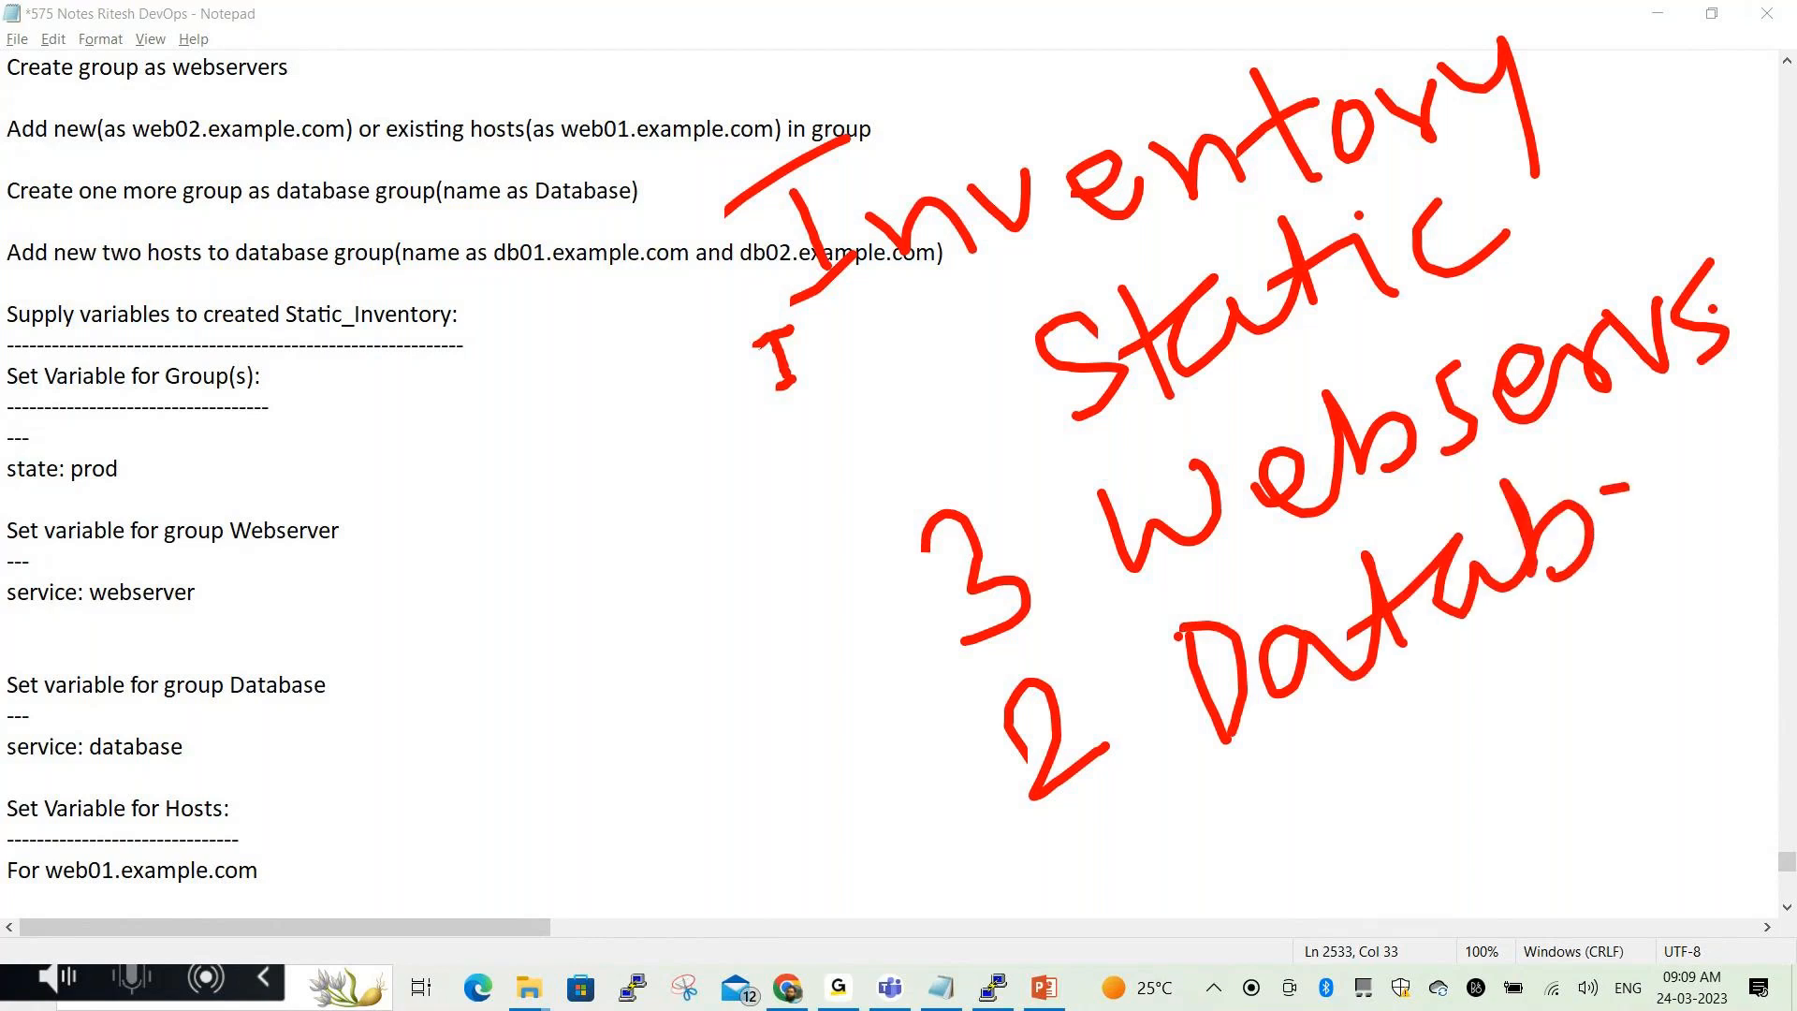
drag(1648, 501, 1662, 539)
drag(1683, 439, 1792, 456)
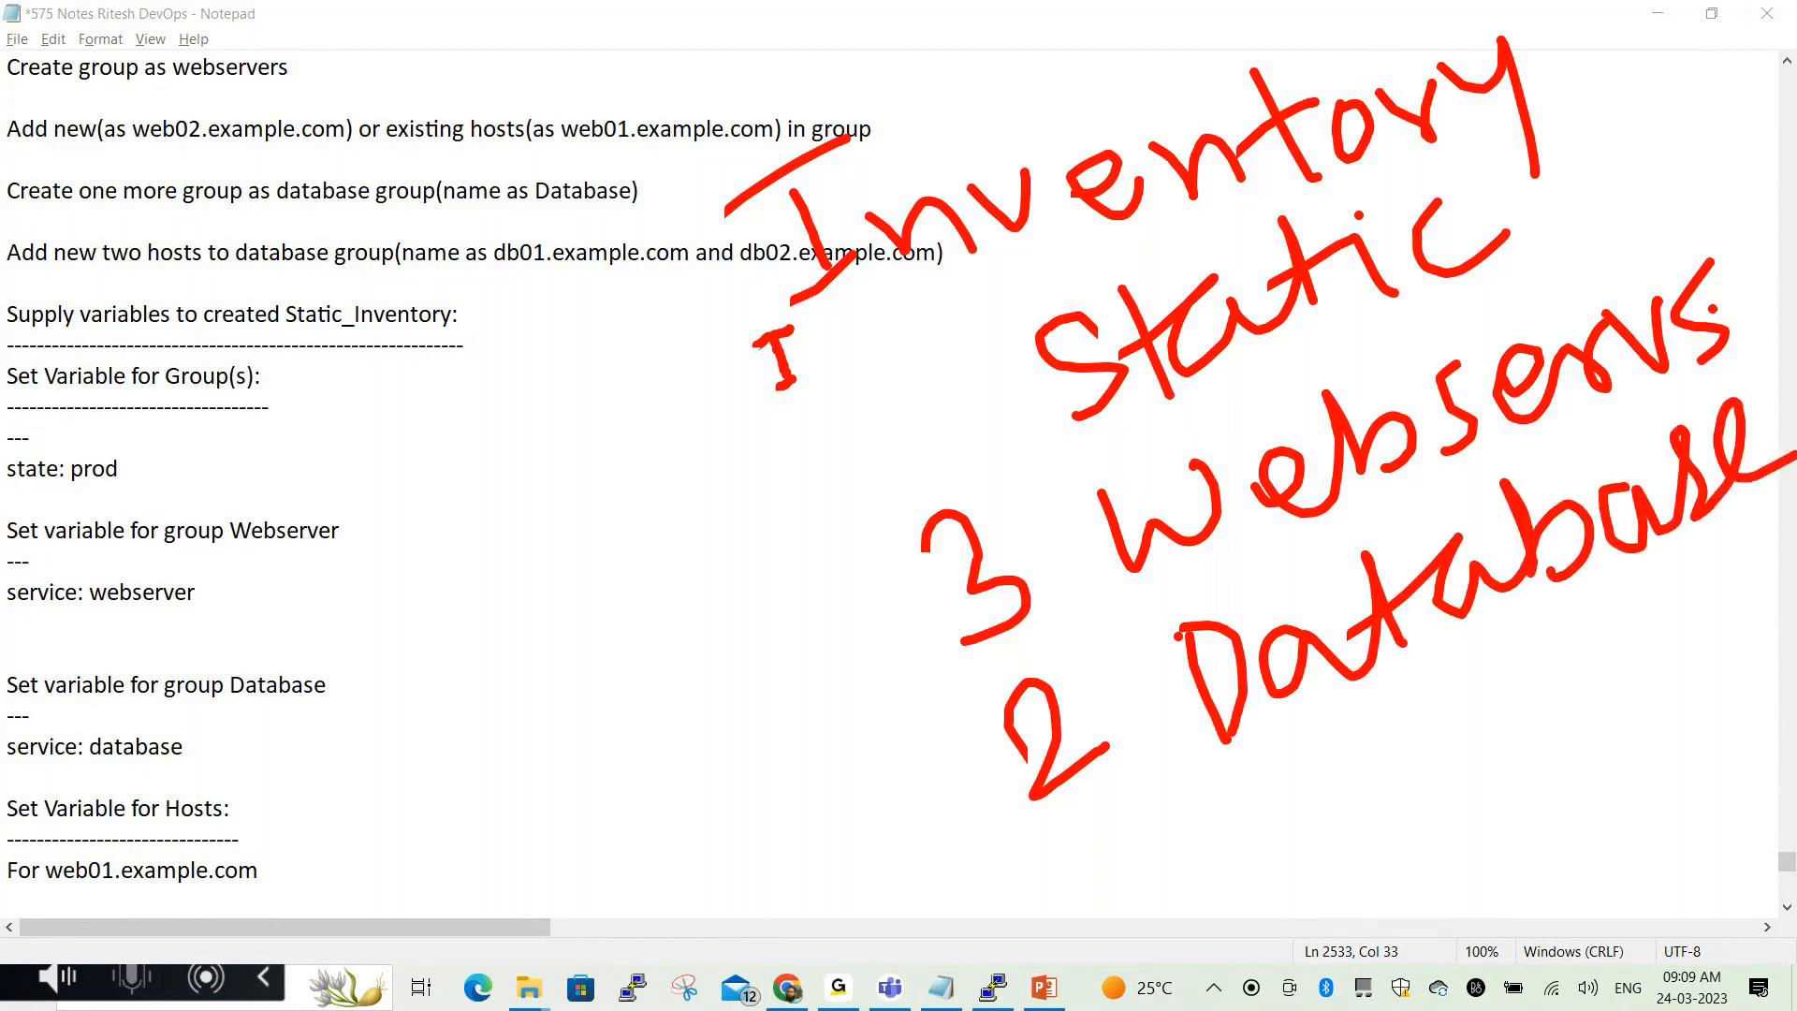
Tick the Webservs line, write 'Group' with arrows to both counts, and underline Database
mouse_move(792, 628)
mouse_down()
mouse_move(830, 672)
mouse_move(894, 551)
mouse_up()
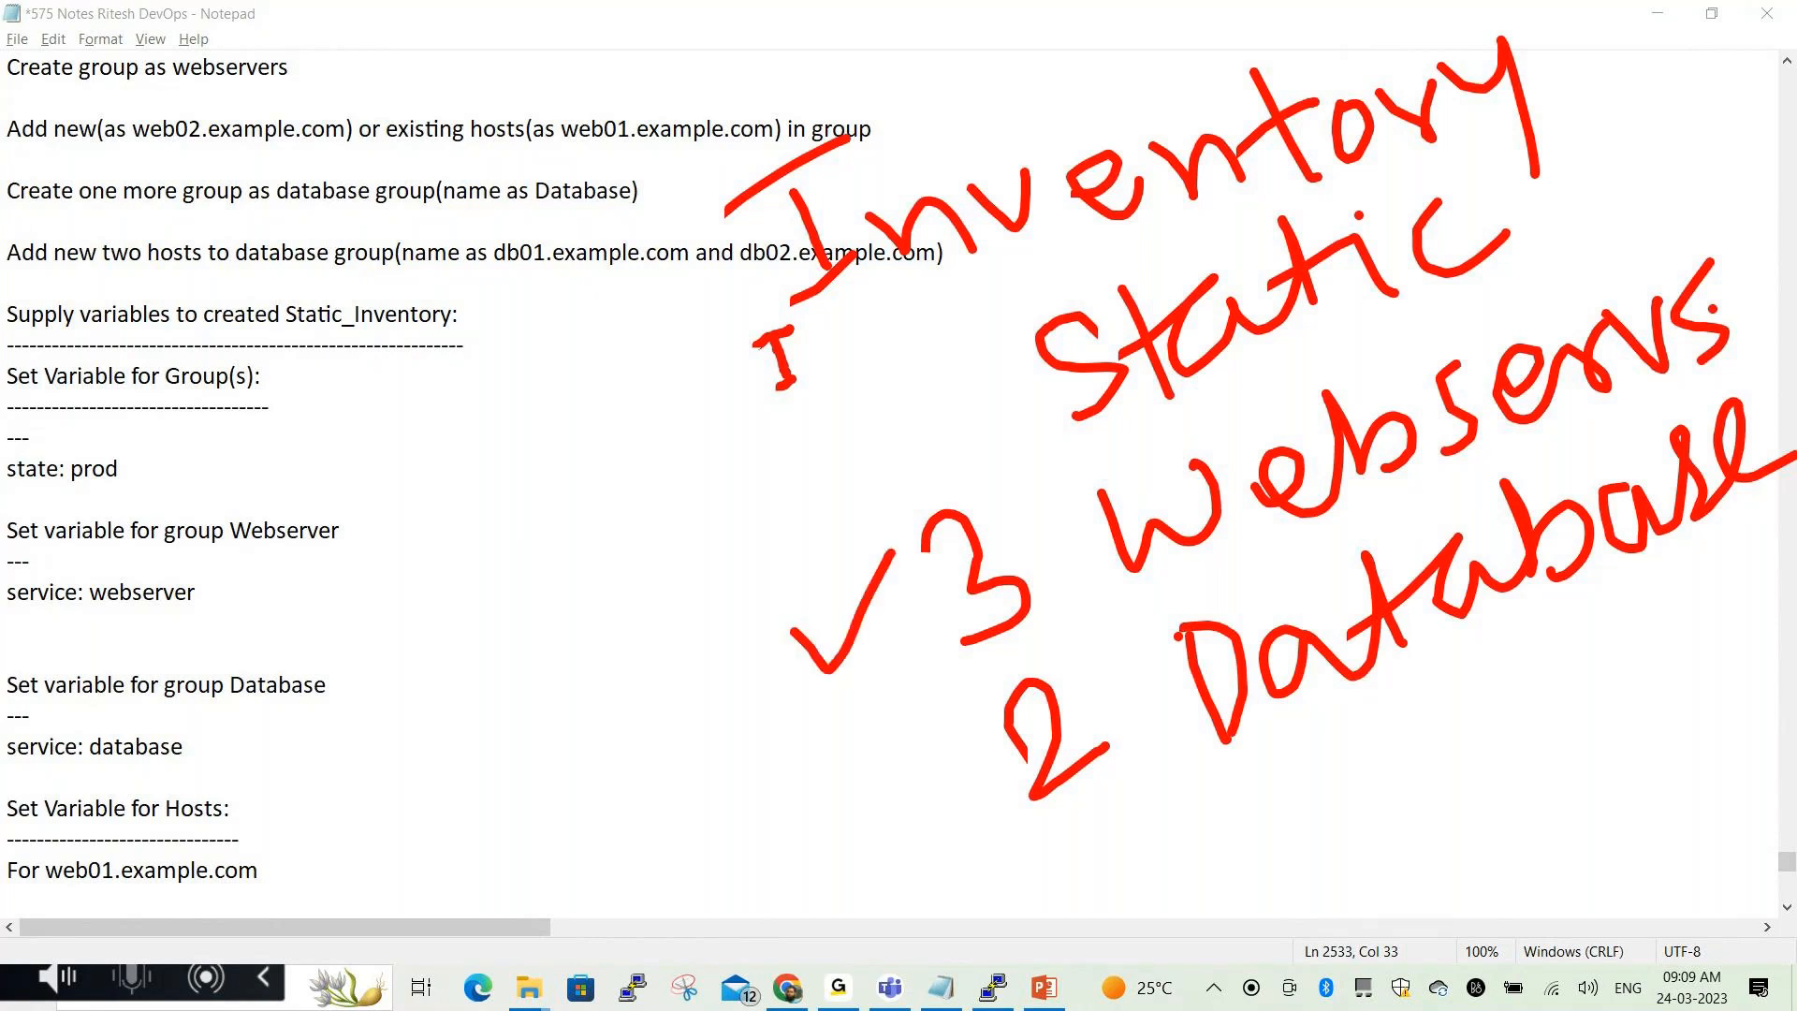
mouse_move(474, 483)
mouse_down()
mouse_move(492, 606)
mouse_move(563, 613)
mouse_up()
drag(555, 539, 620, 488)
mouse_move(684, 486)
mouse_down()
mouse_move(860, 496)
mouse_move(863, 405)
mouse_up()
drag(641, 610, 772, 666)
drag(680, 730, 765, 671)
drag(723, 659, 756, 734)
mouse_move(702, 730)
mouse_down()
mouse_move(721, 786)
mouse_move(852, 804)
mouse_move(880, 851)
mouse_up()
drag(1250, 789, 1541, 635)
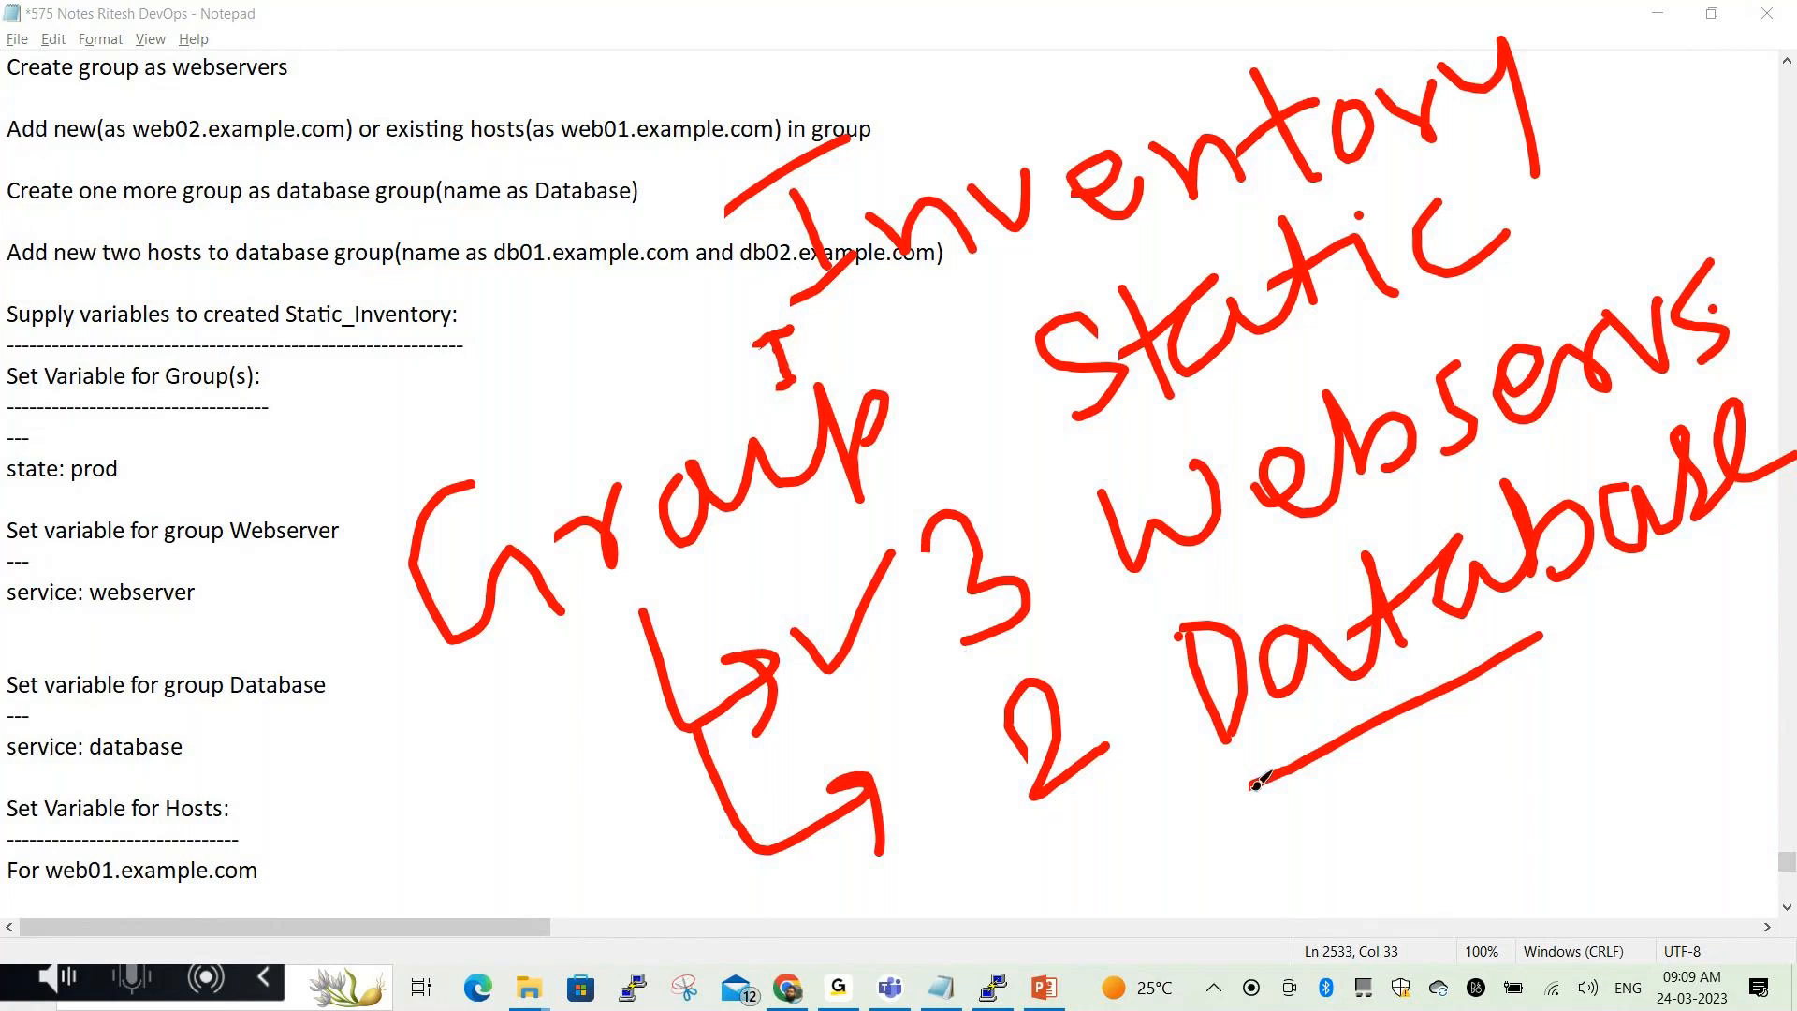
click(755, 929)
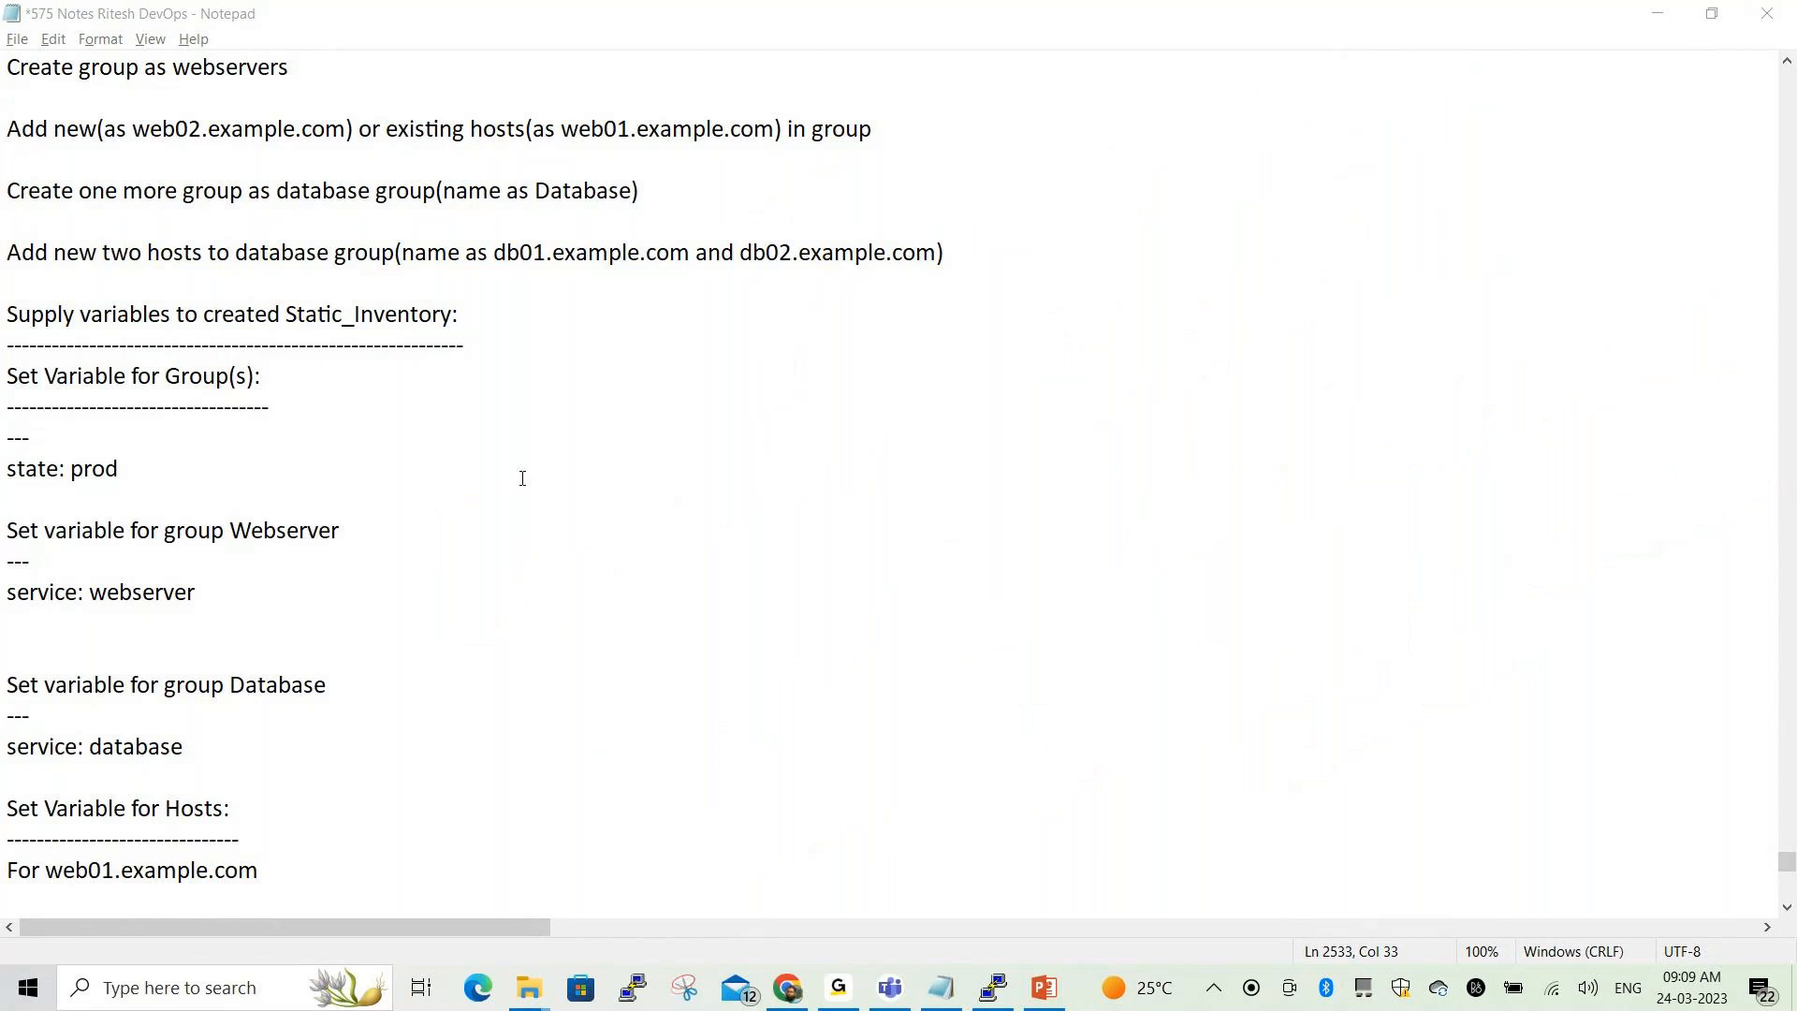
scroll(454, 436, up, 1)
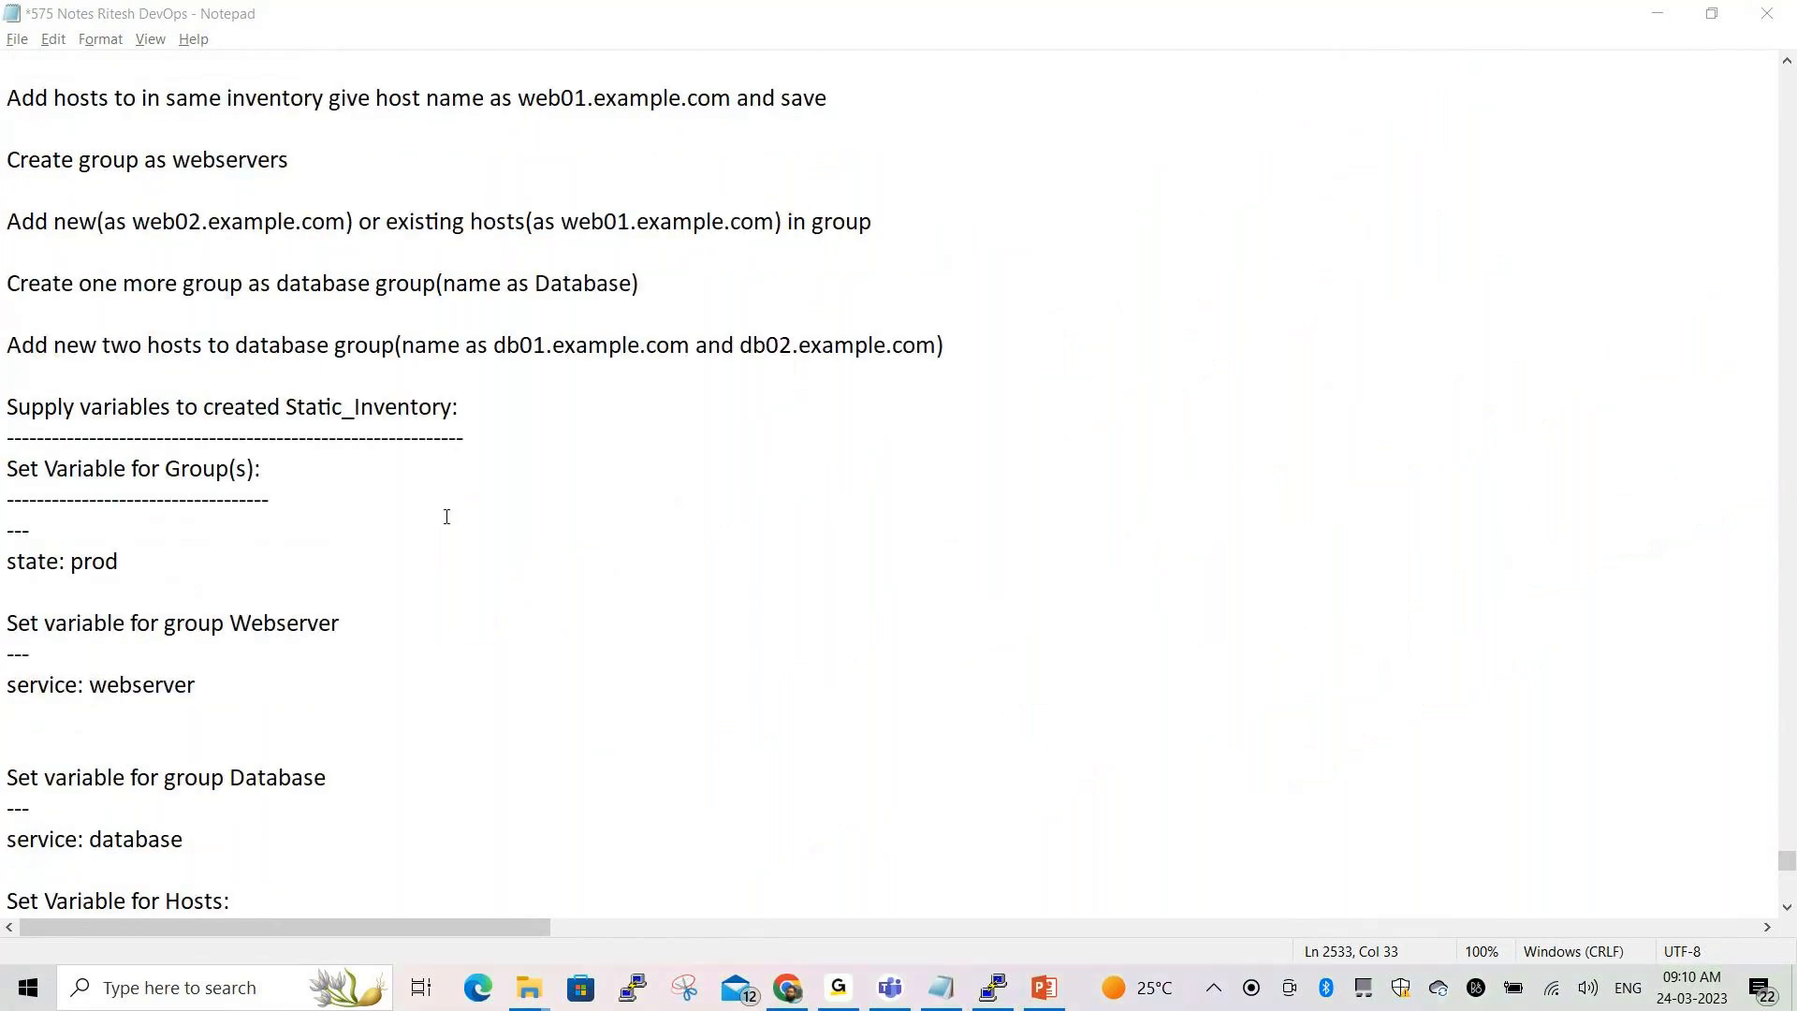
drag(7, 405, 461, 409)
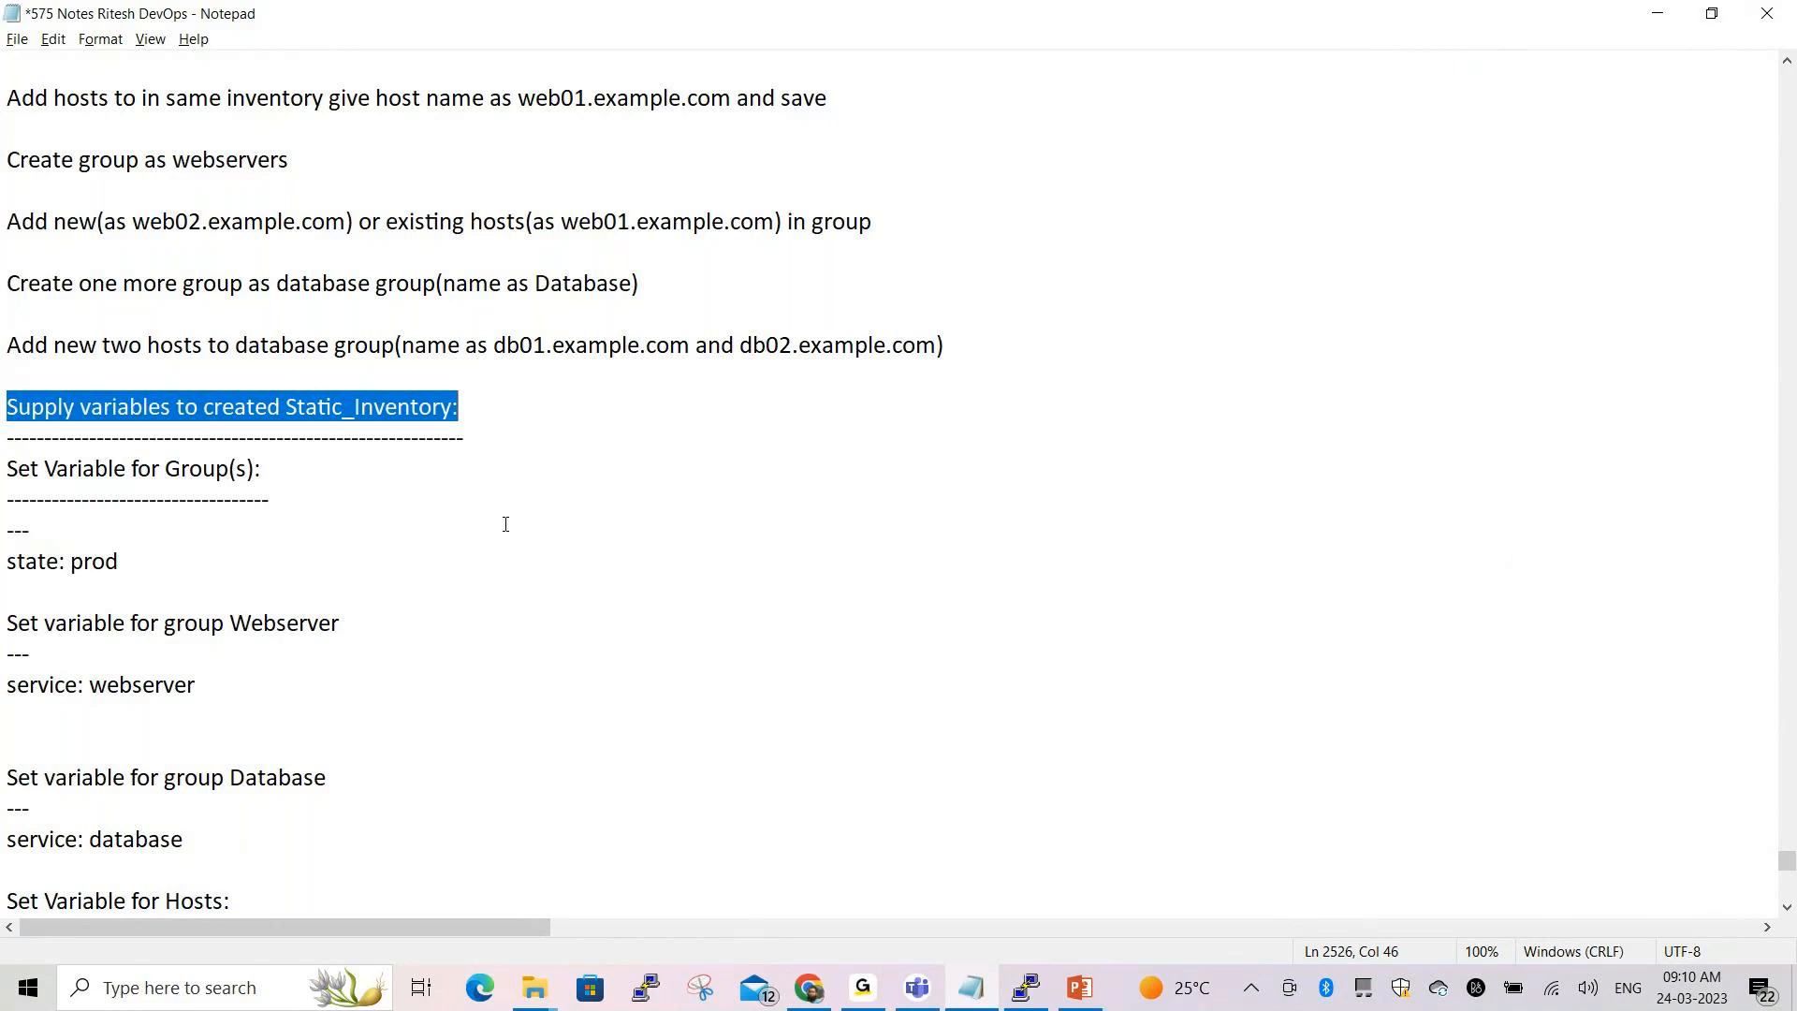
scroll(506, 524, down, 1)
drag(5, 390, 274, 386)
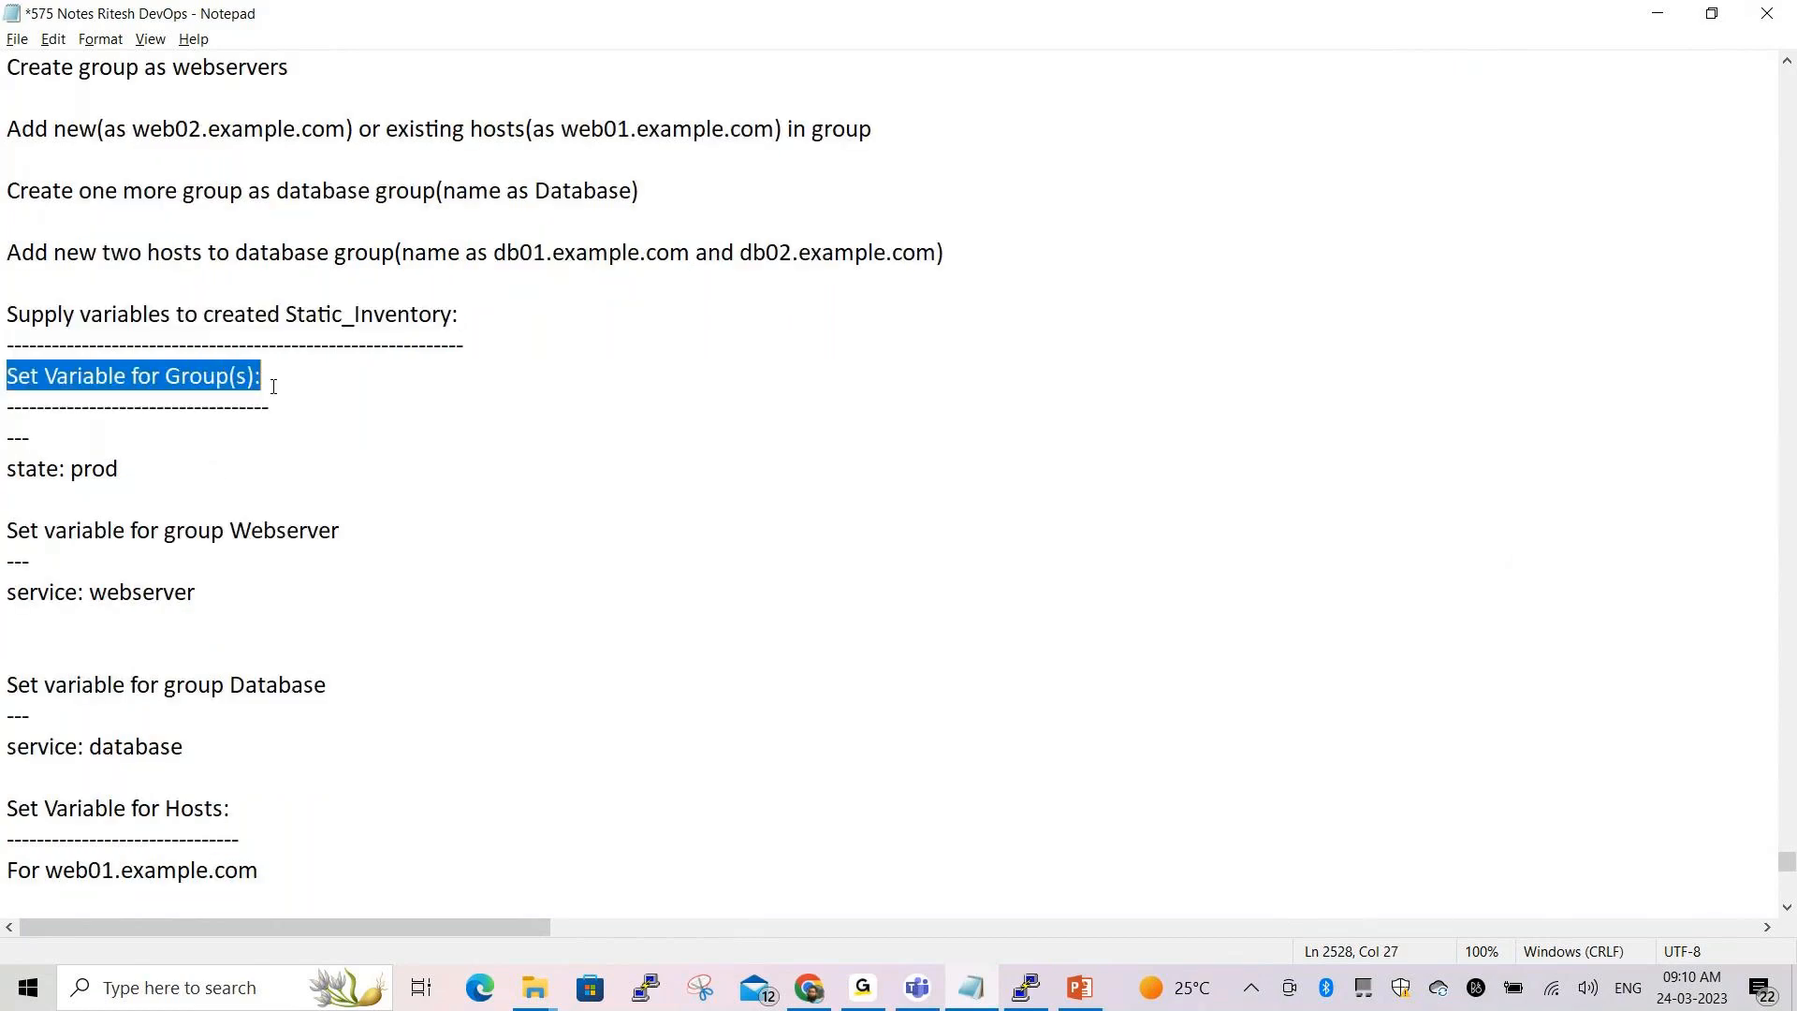
click(457, 516)
scroll(285, 510, down, 1)
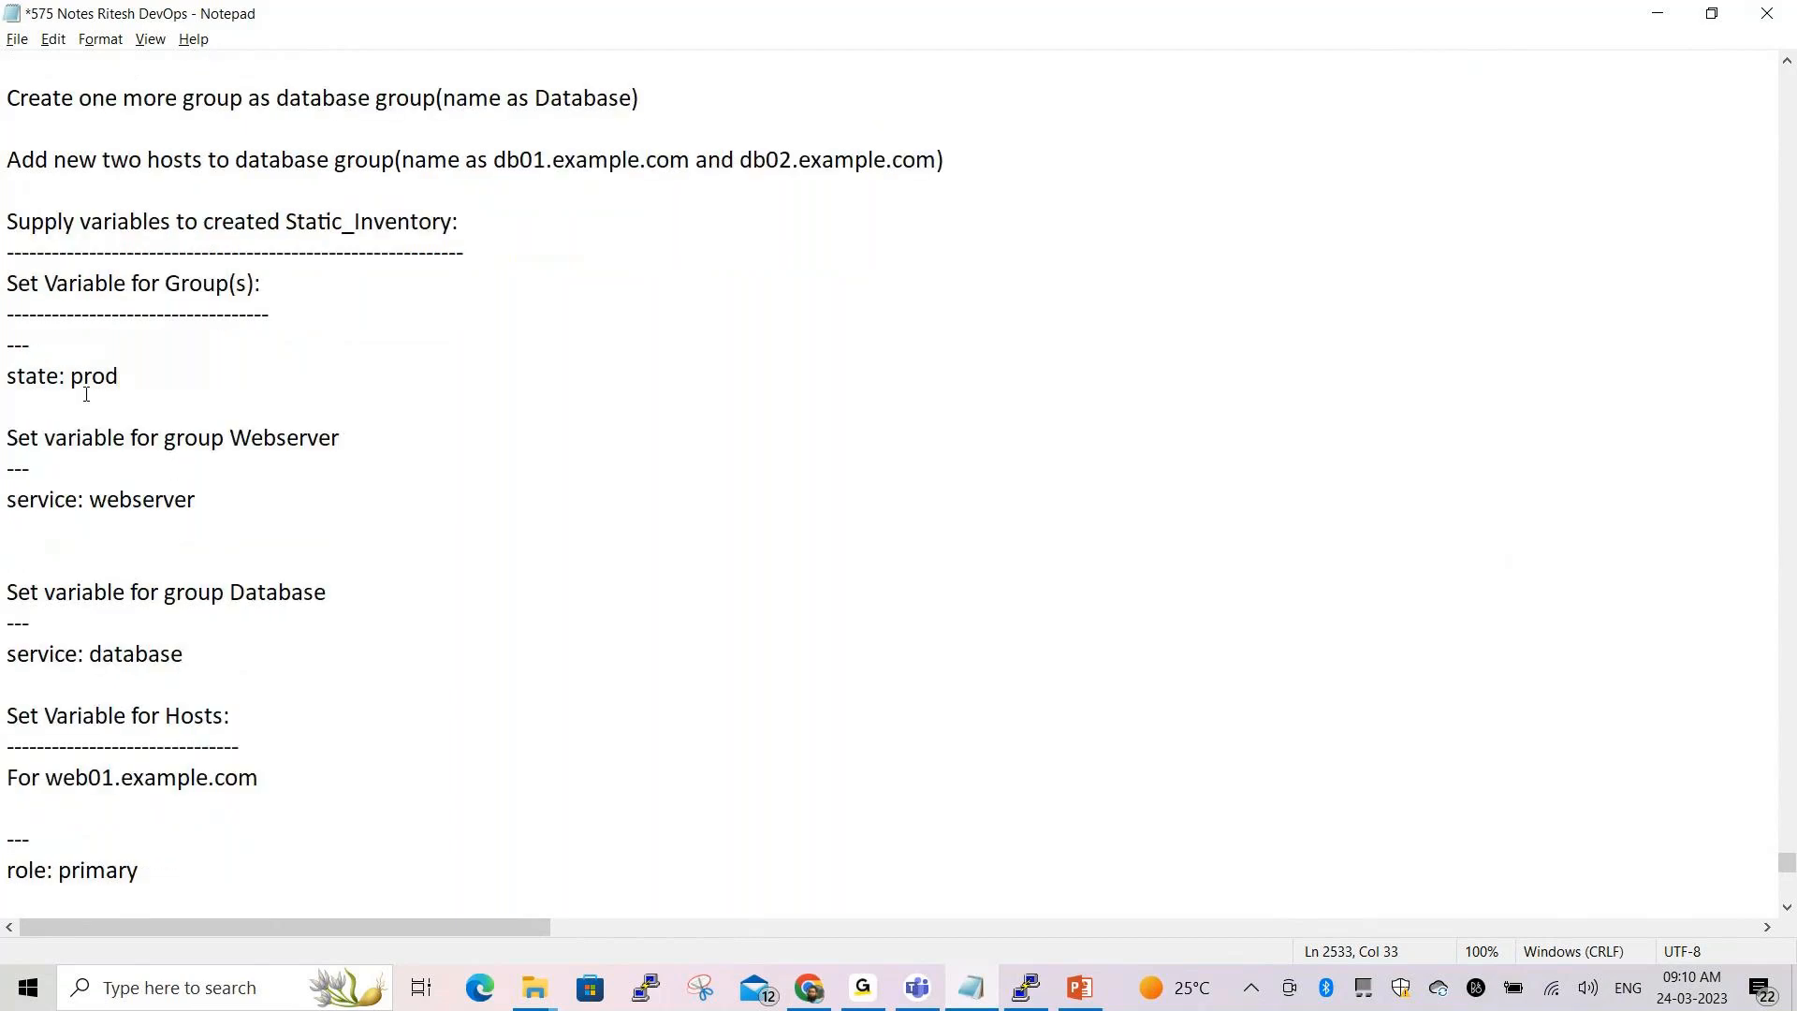
drag(3, 373, 186, 383)
click(515, 927)
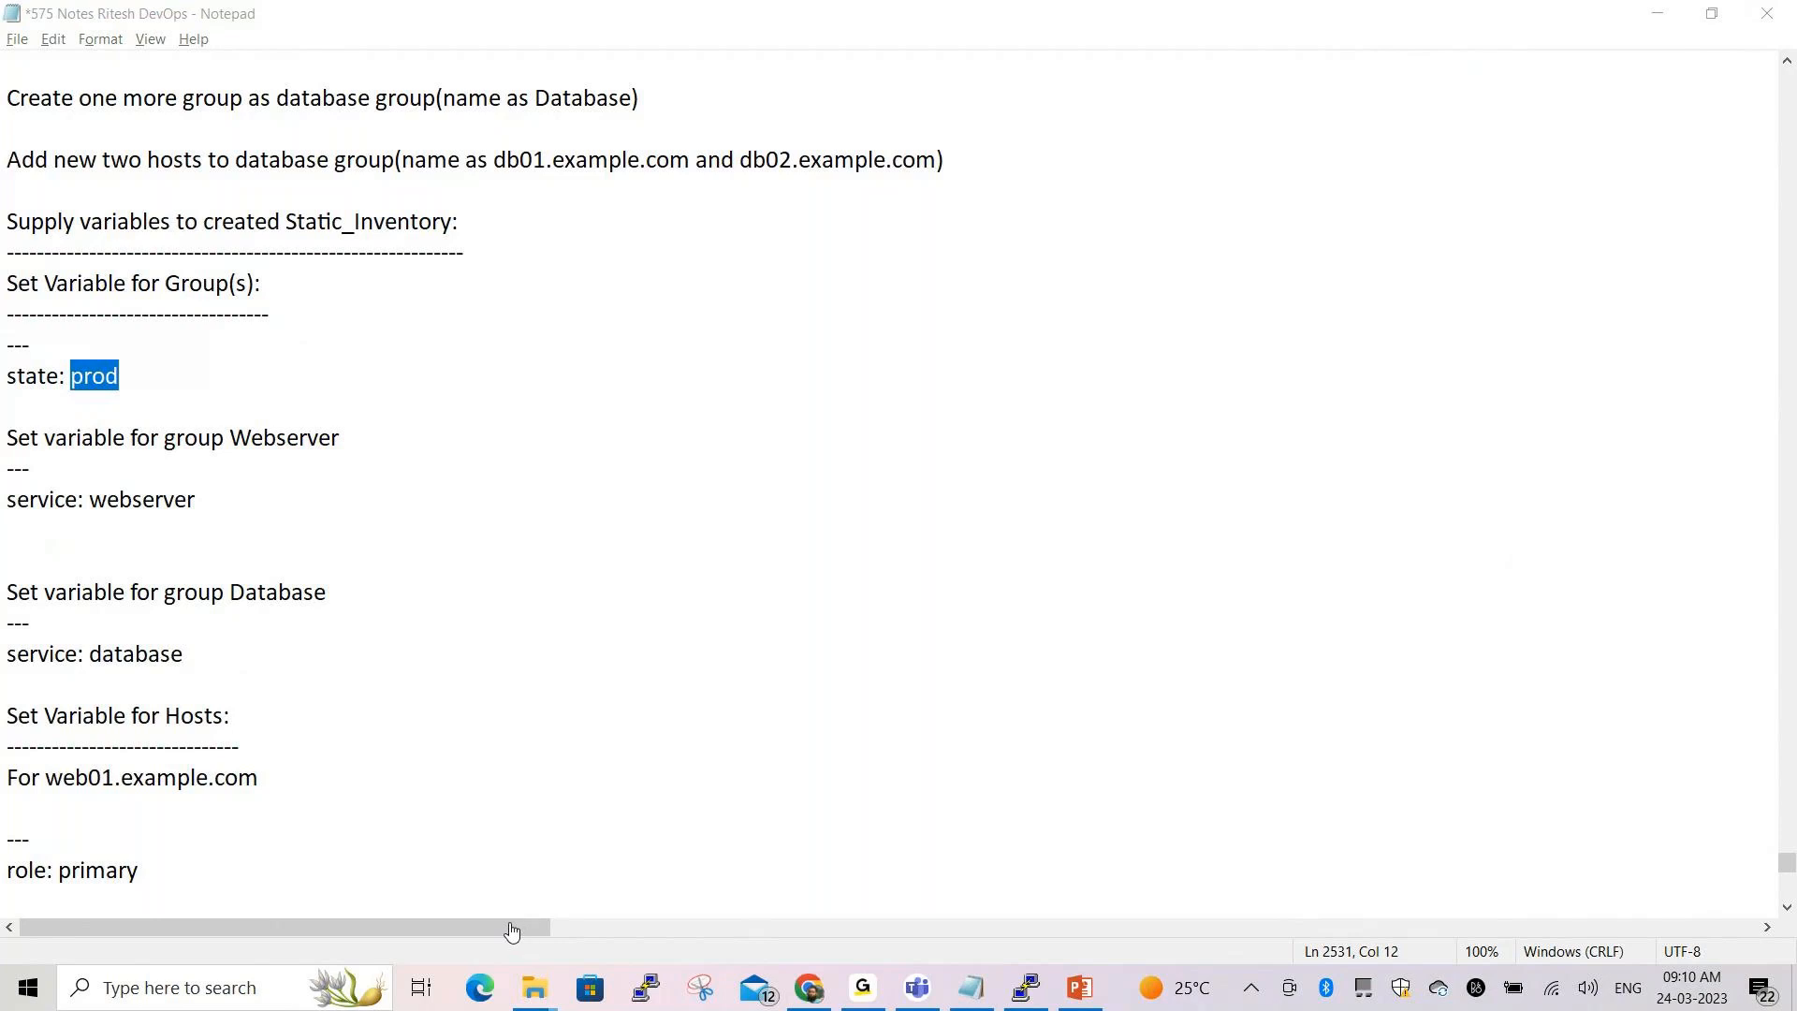
click(561, 422)
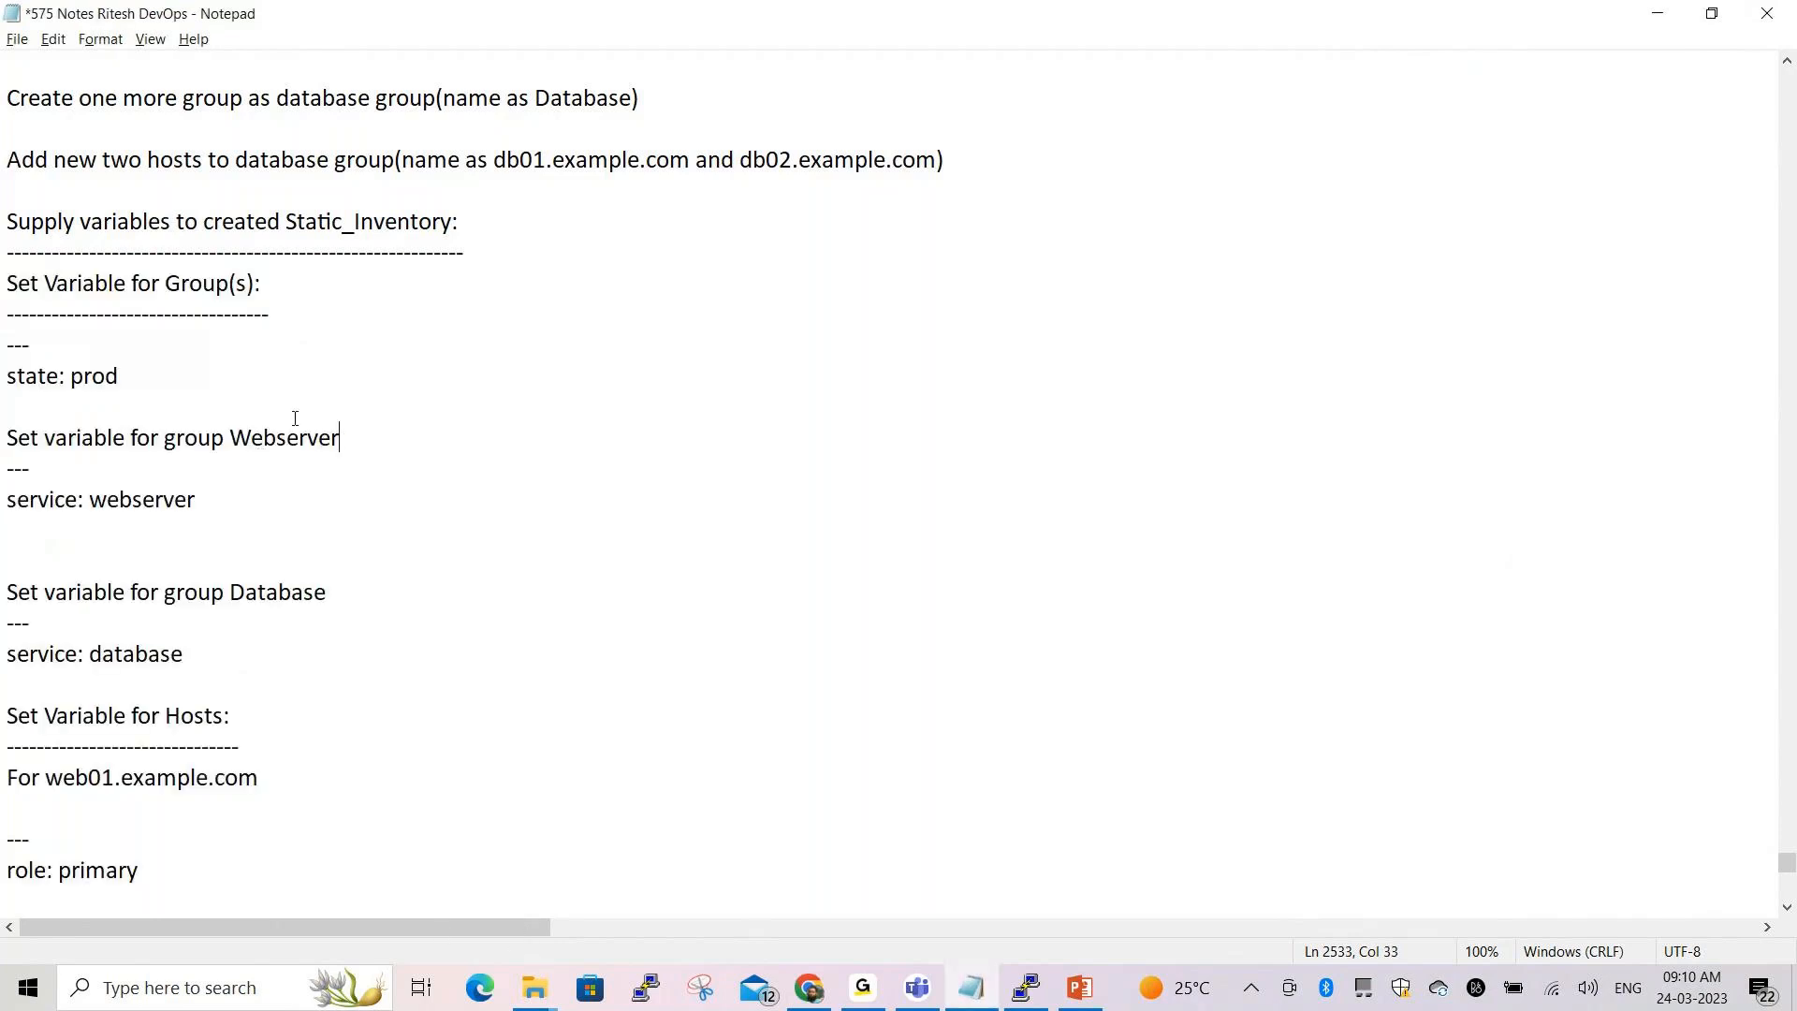
drag(10, 221, 466, 228)
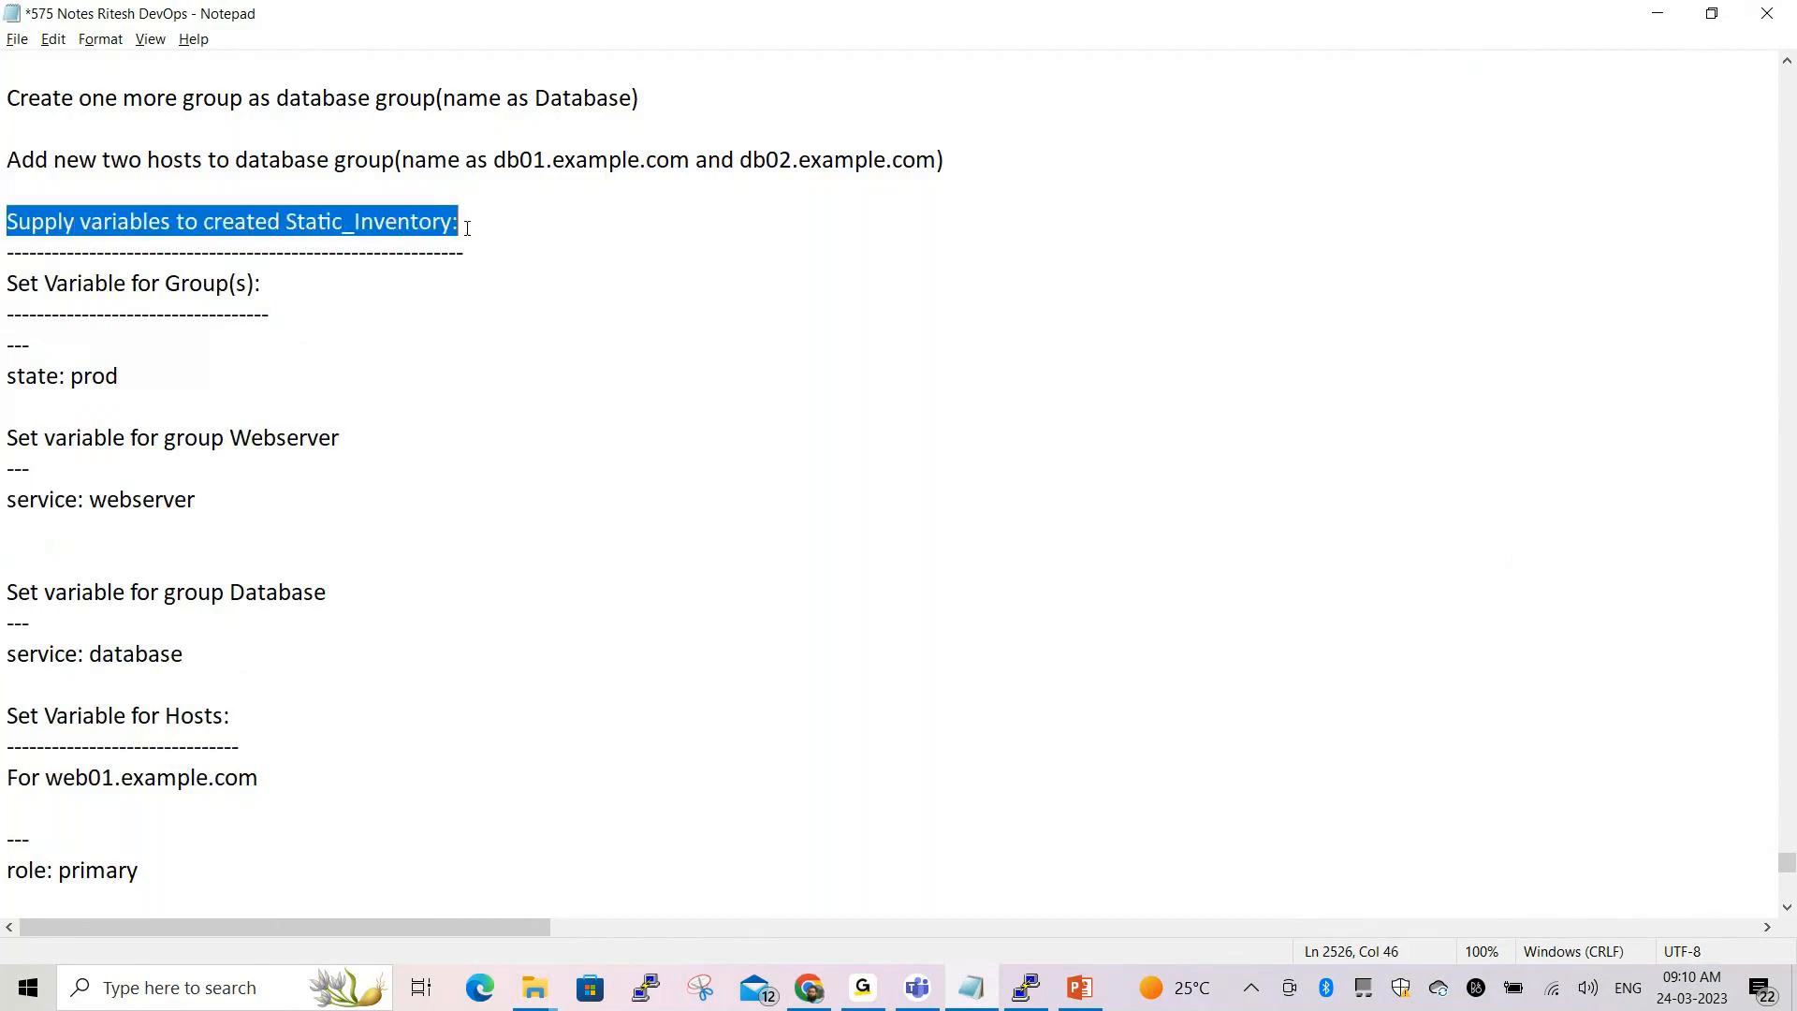
click(479, 375)
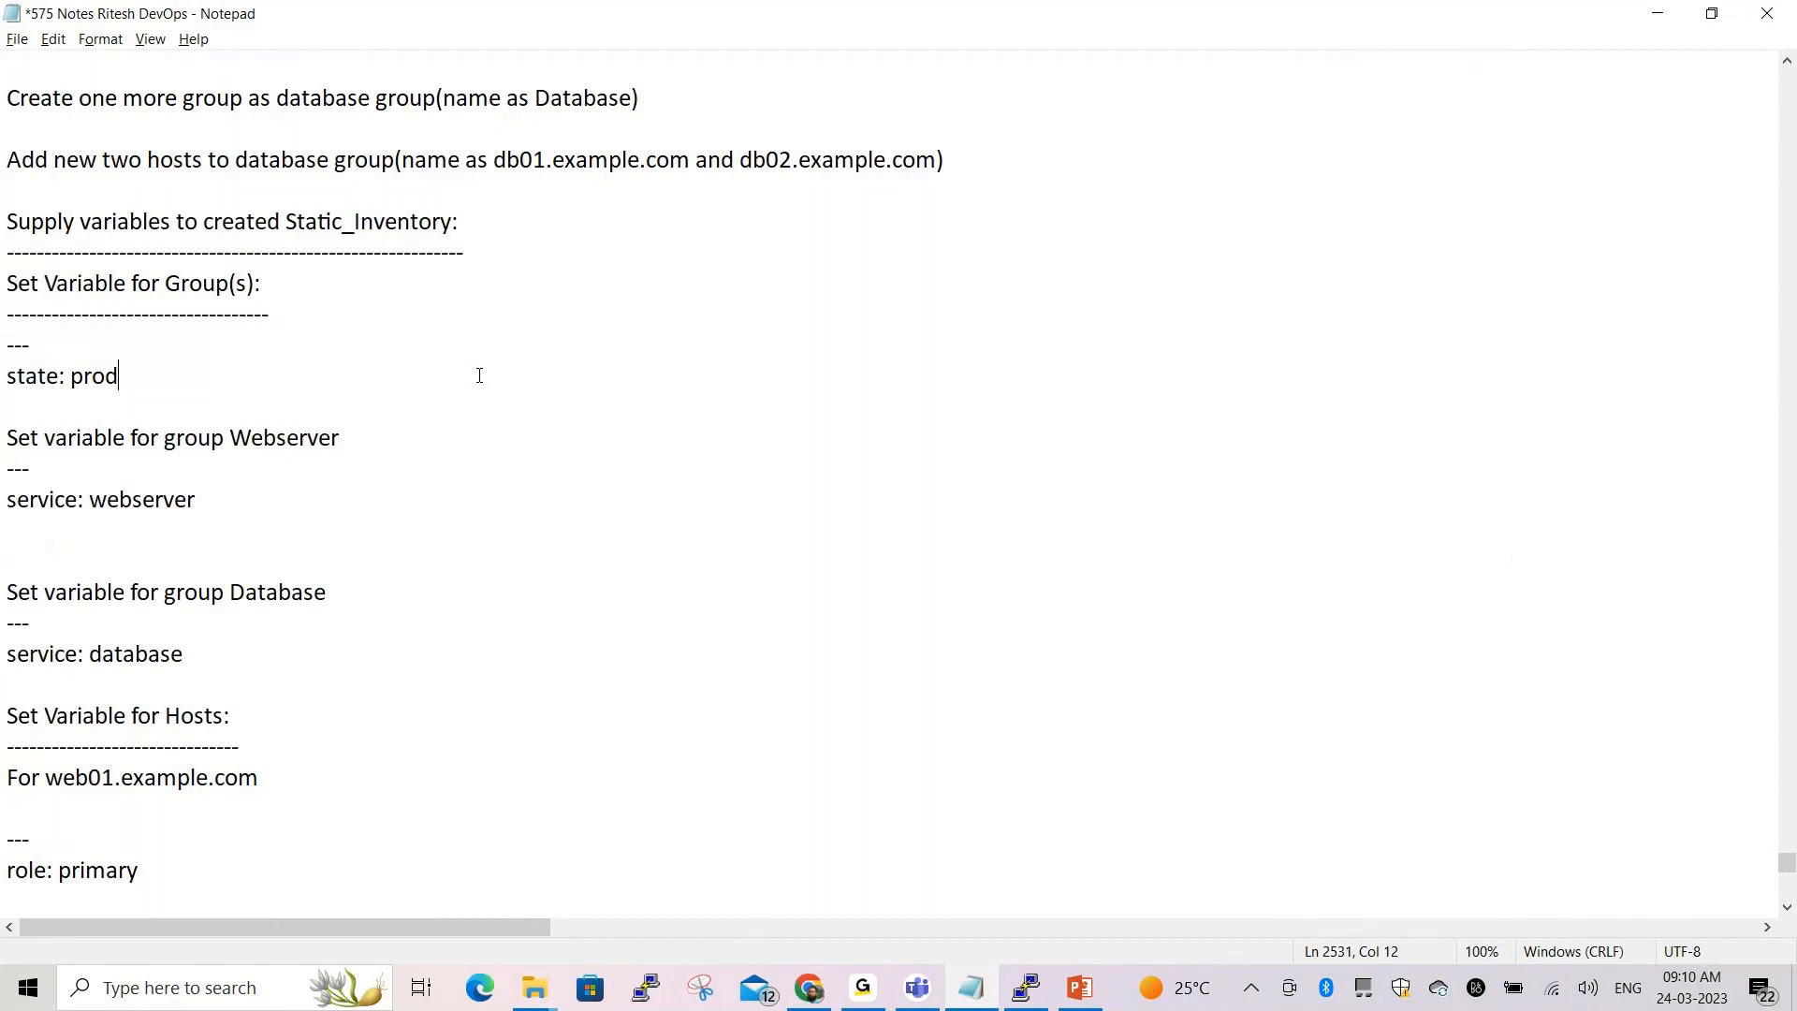
drag(3, 286, 301, 353)
click(326, 348)
Back in Tower, open the Webservers group from the Static_Inventory groups list
key(alt+Tab)
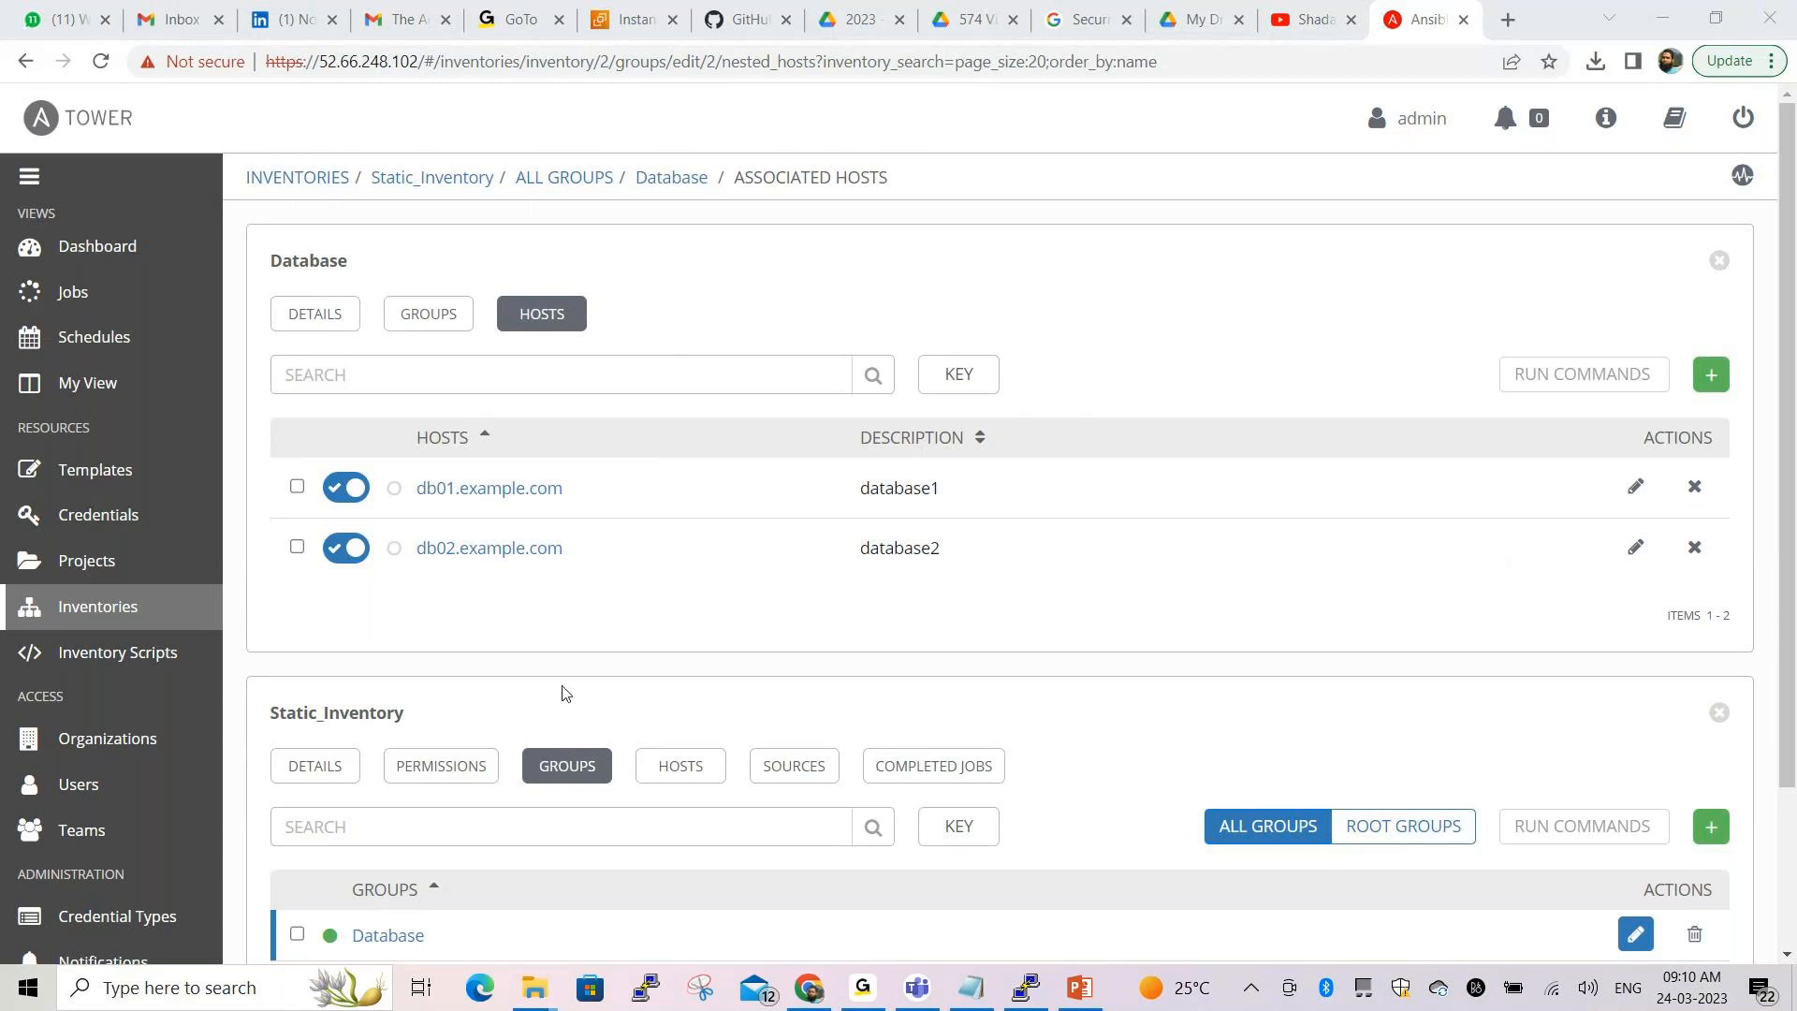
scroll(94, 778, down, 3)
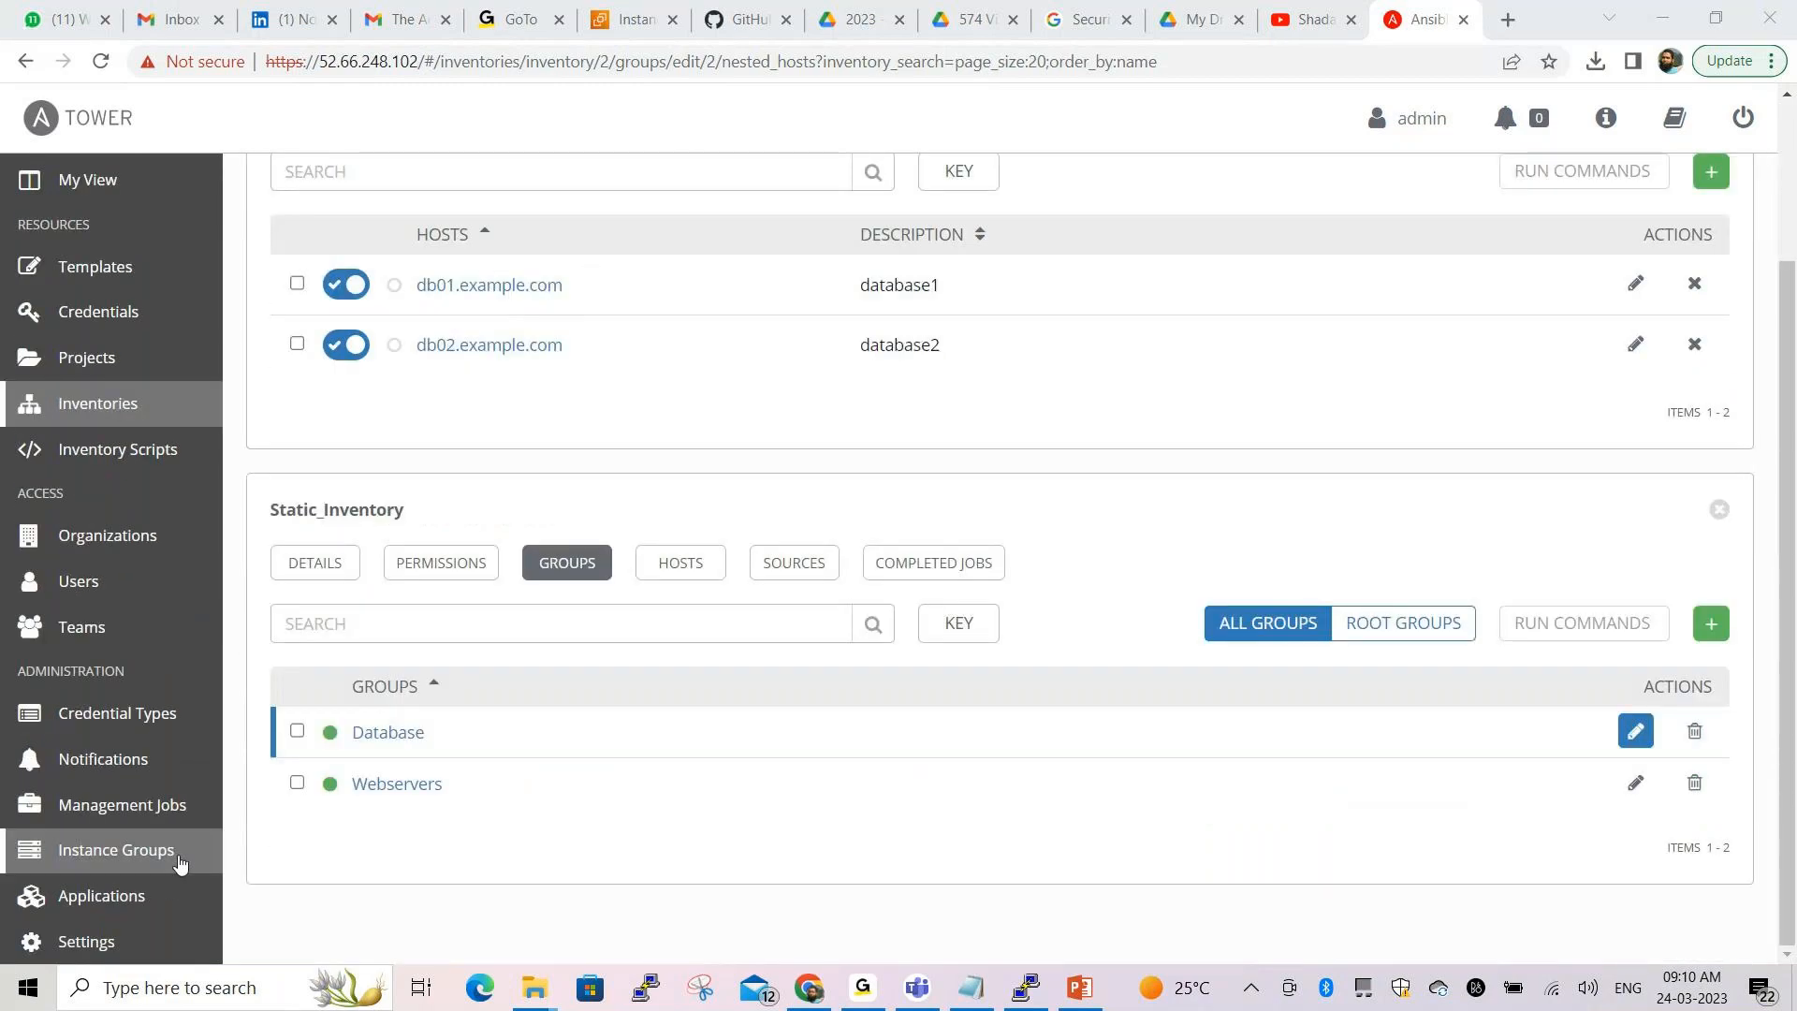
scroll(181, 862, up, 3)
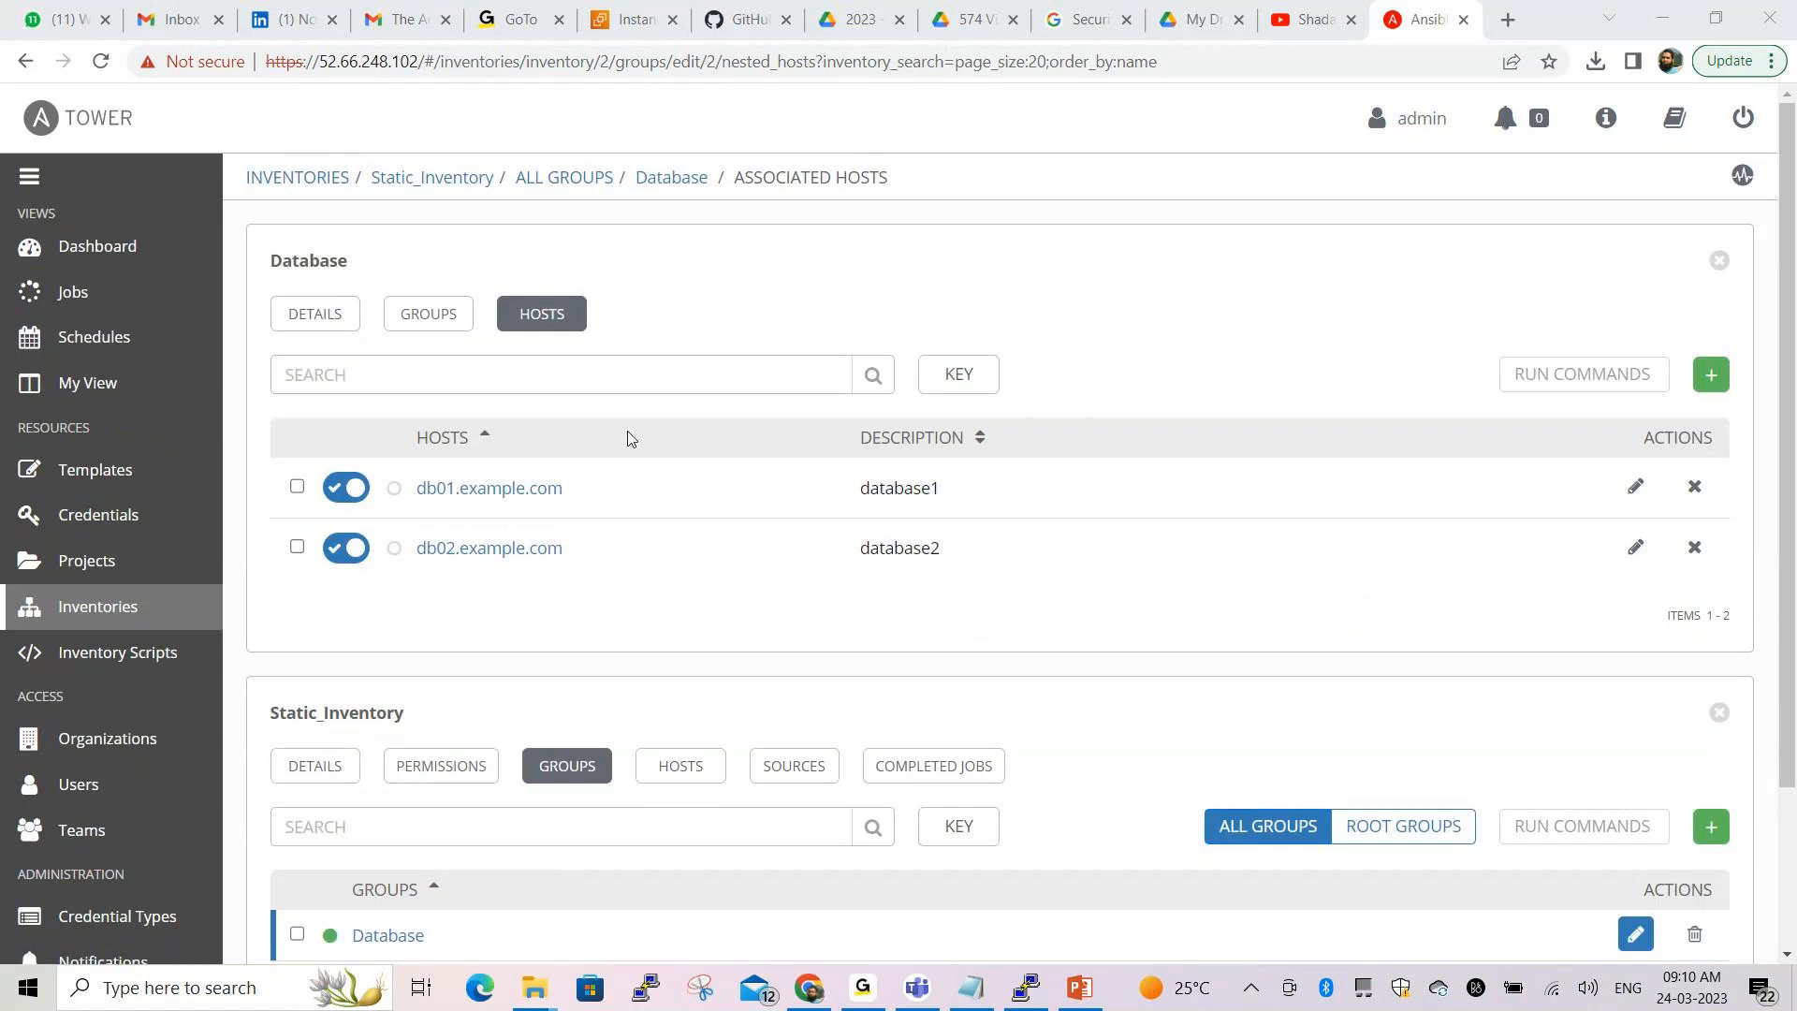
click(557, 177)
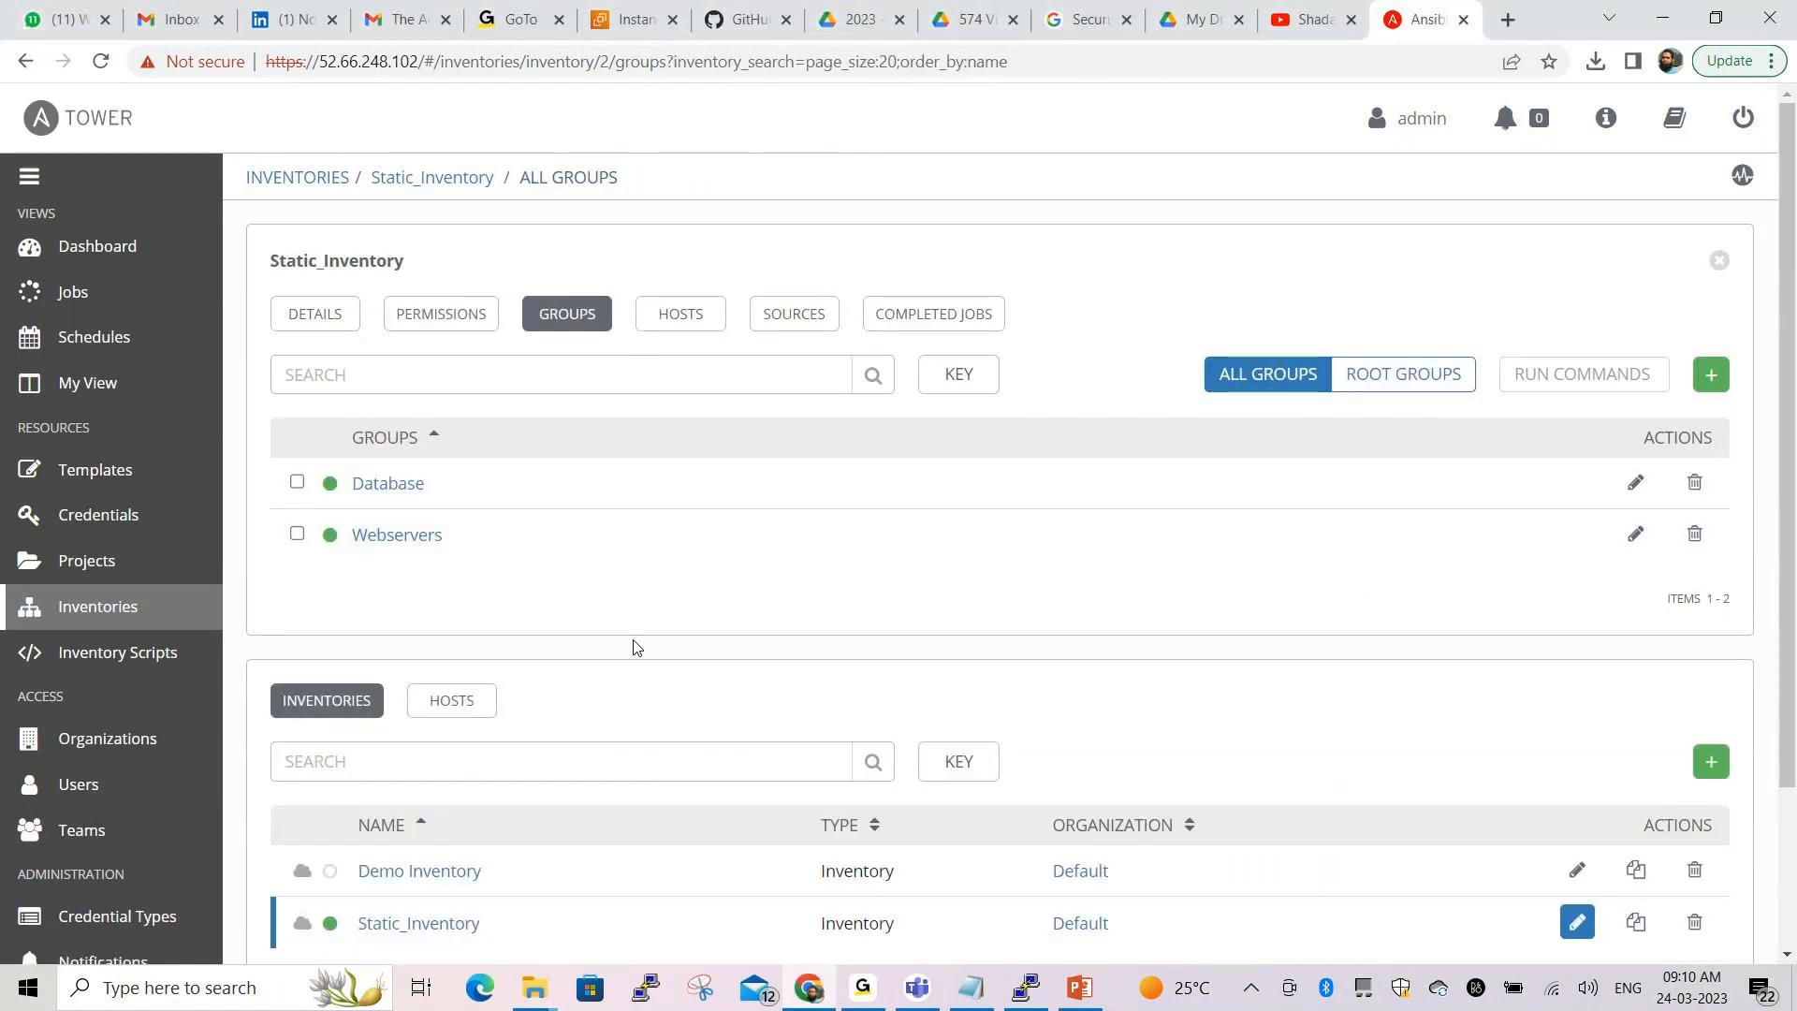
scroll(633, 647, down, 3)
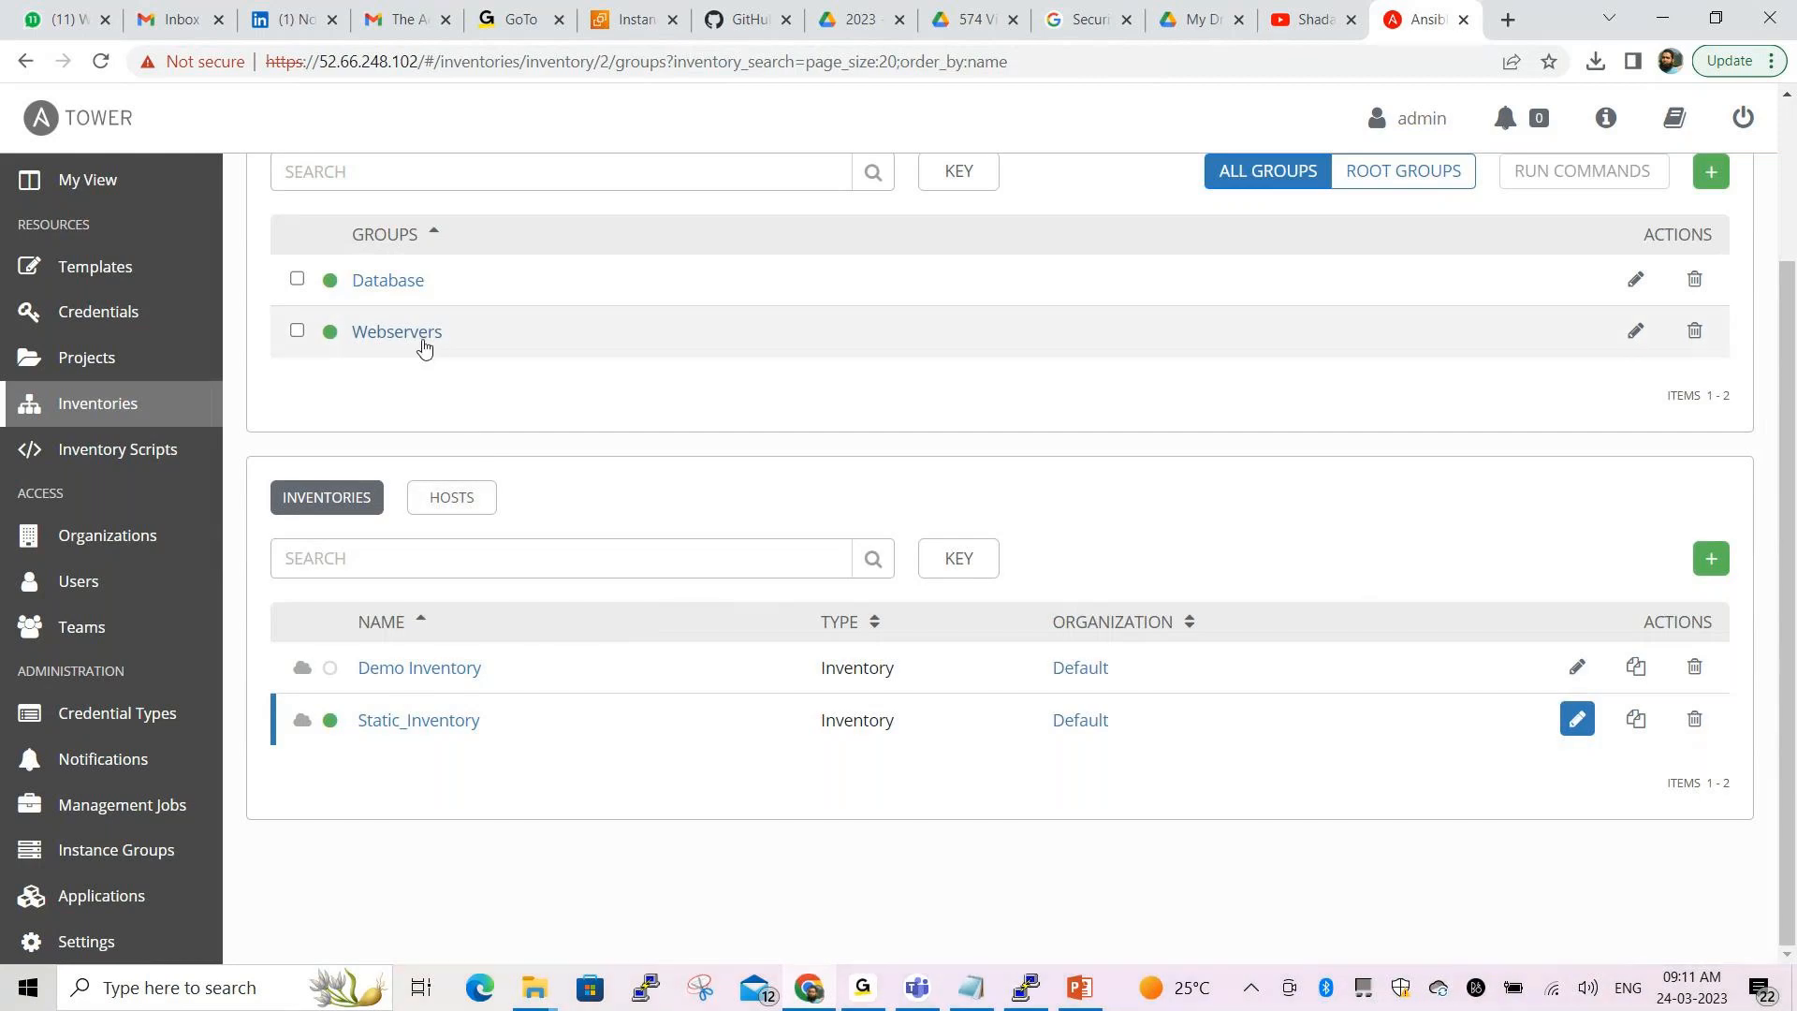
click(395, 332)
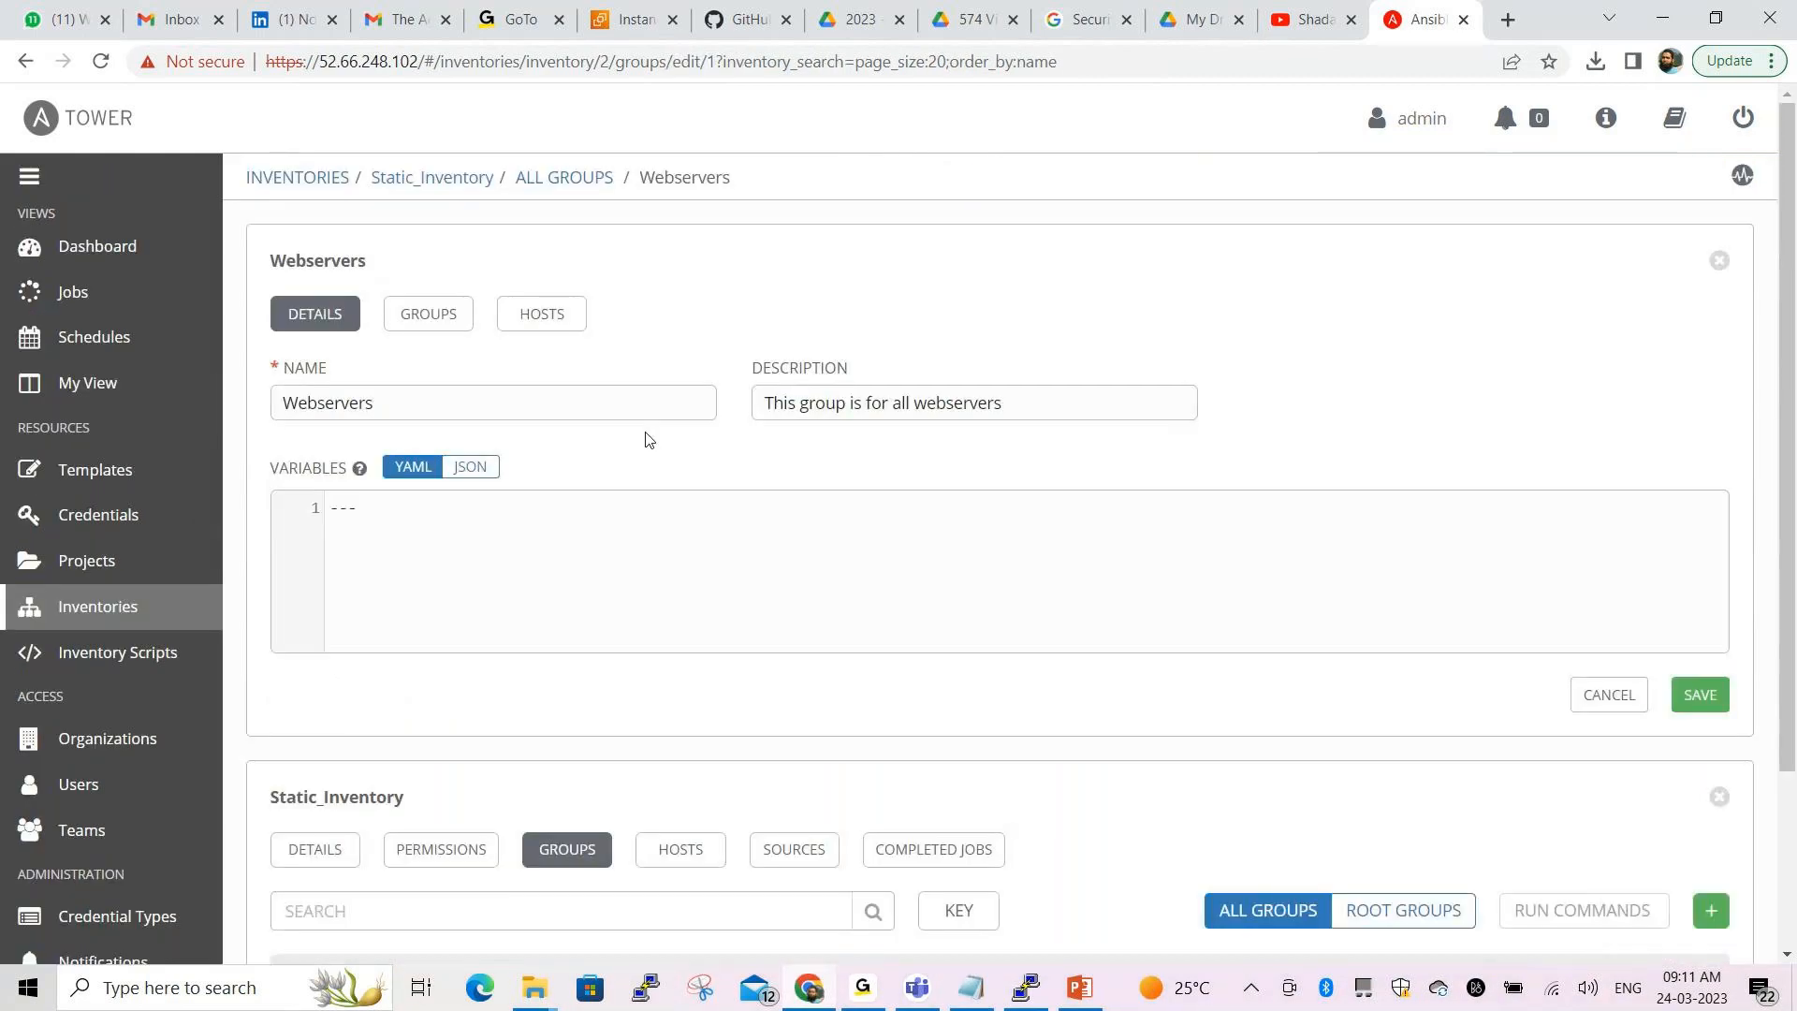
scroll(797, 547, down, 1)
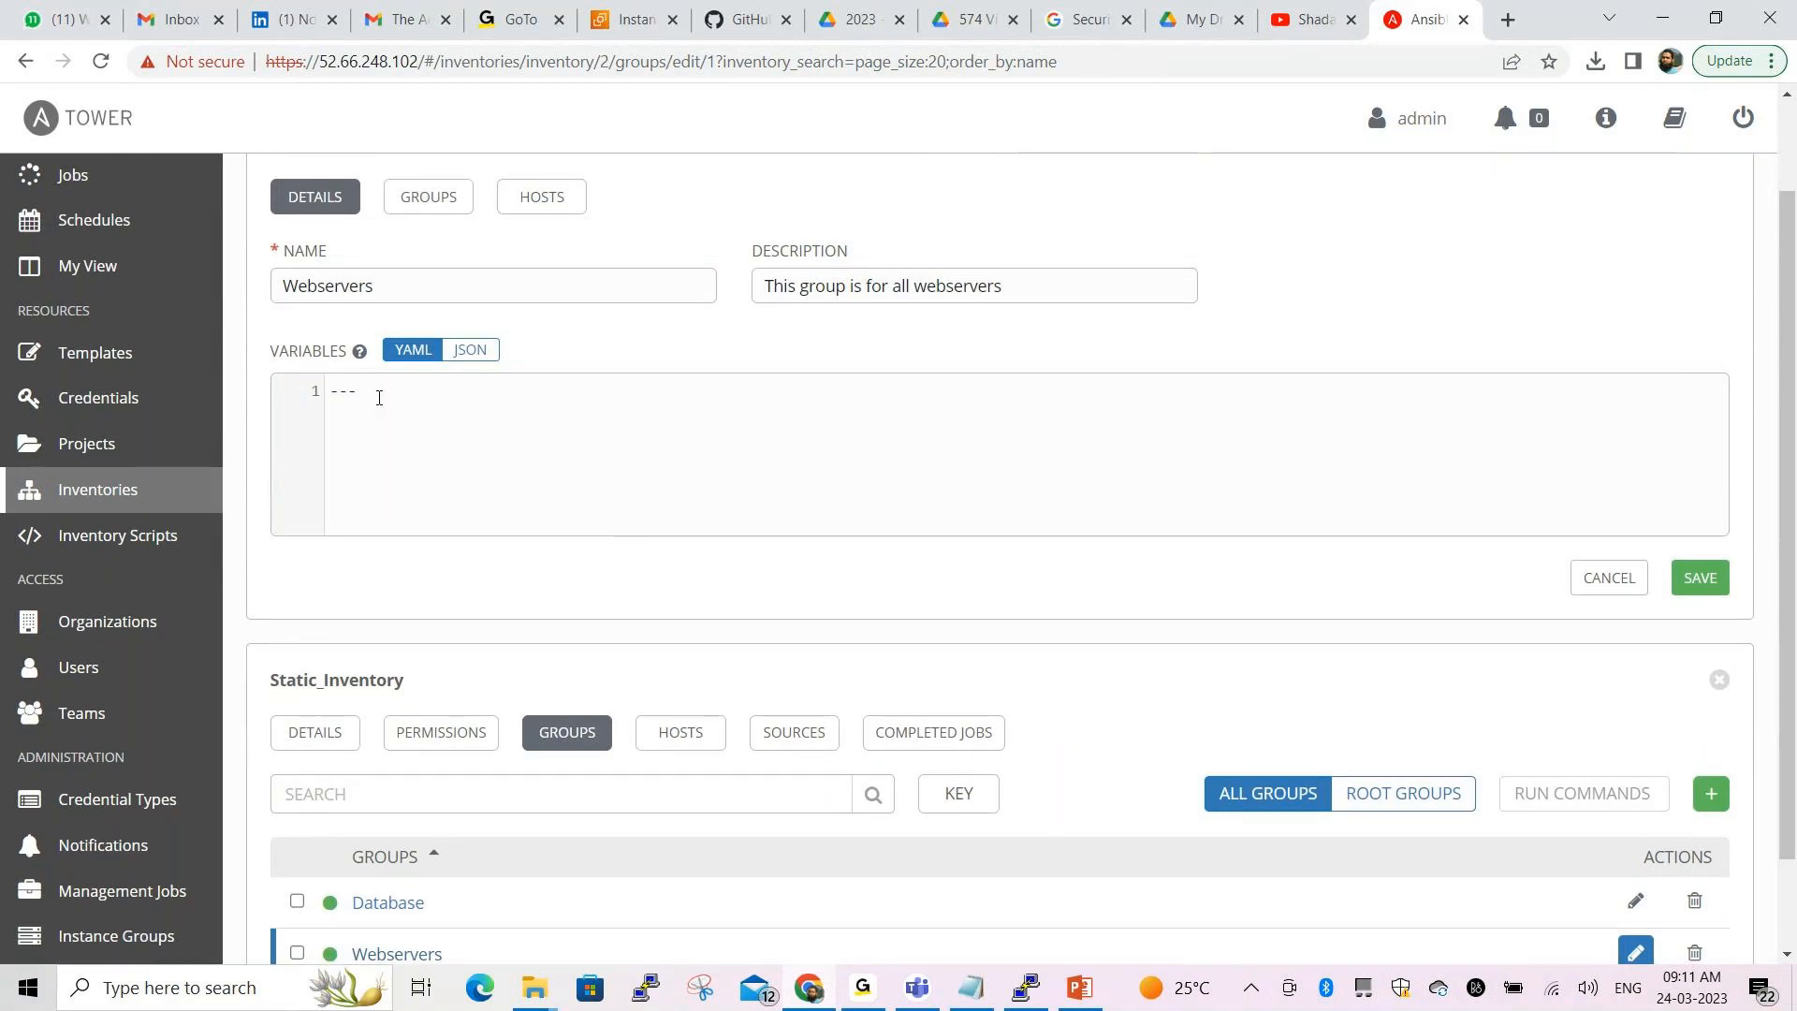
Add a new variables line and select 'state: prod' in the Notepad notes
key(Return)
key(alt+Tab)
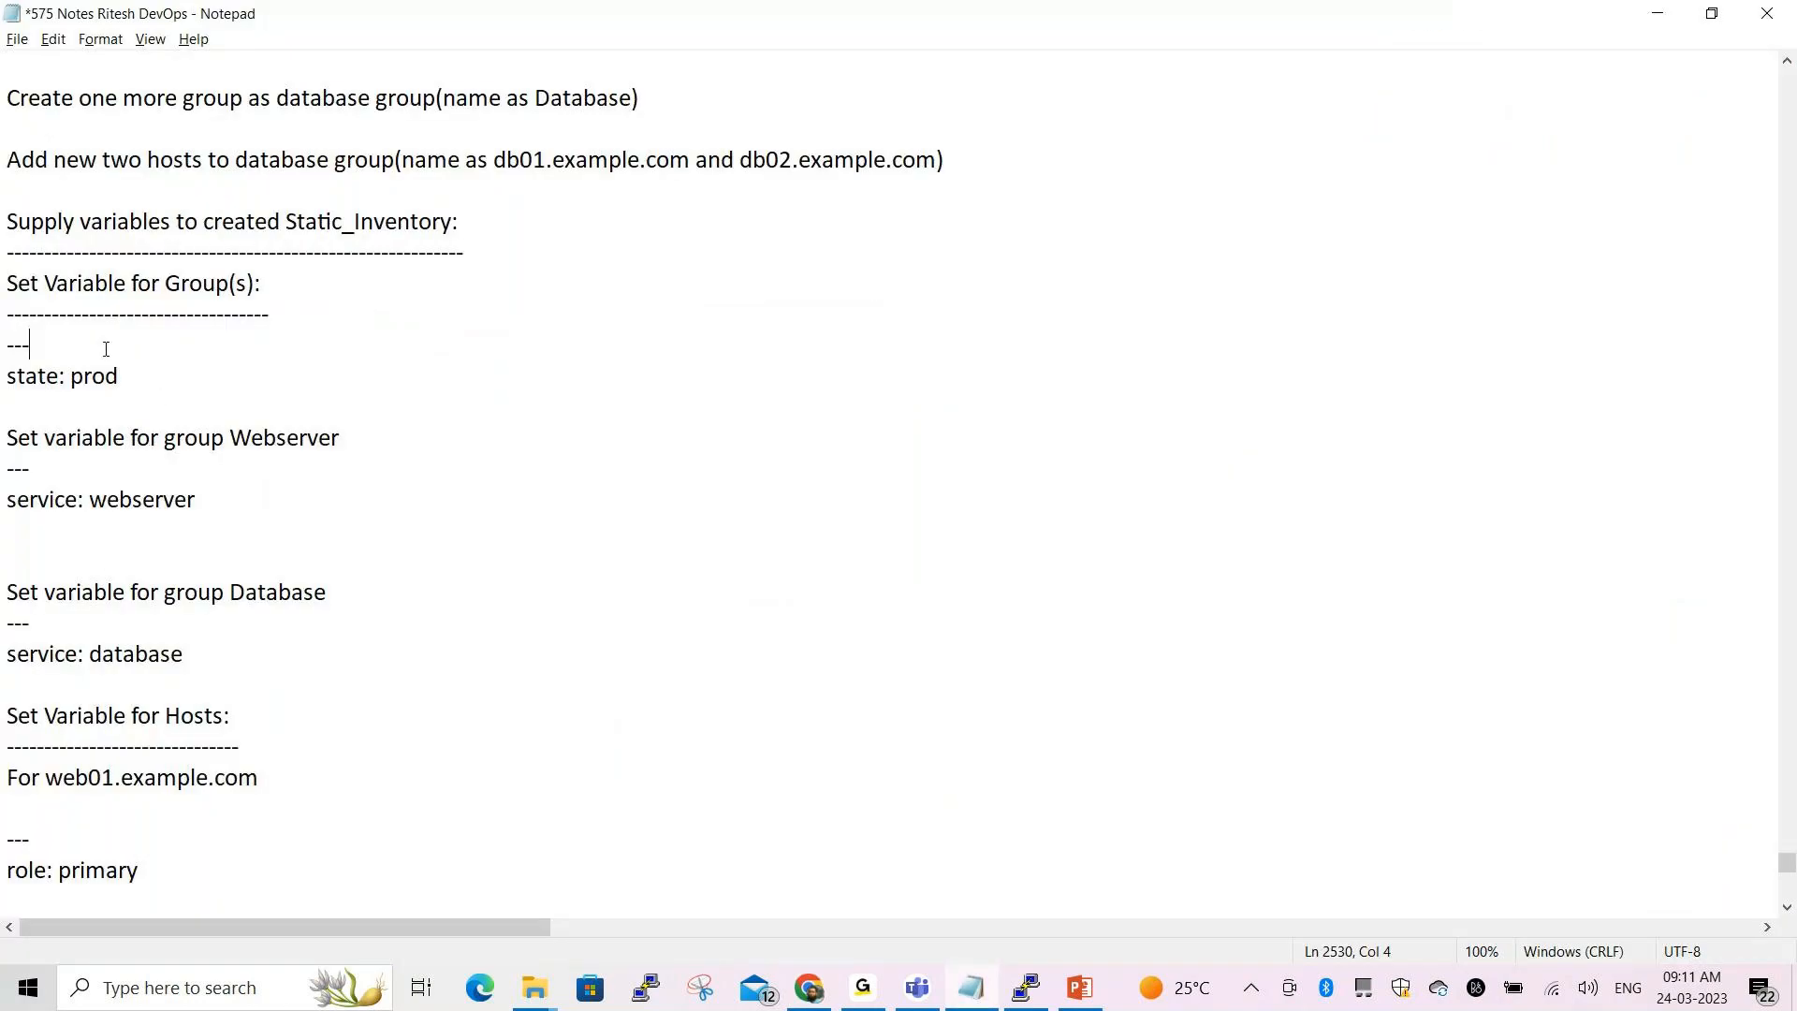
drag(120, 375, 5, 344)
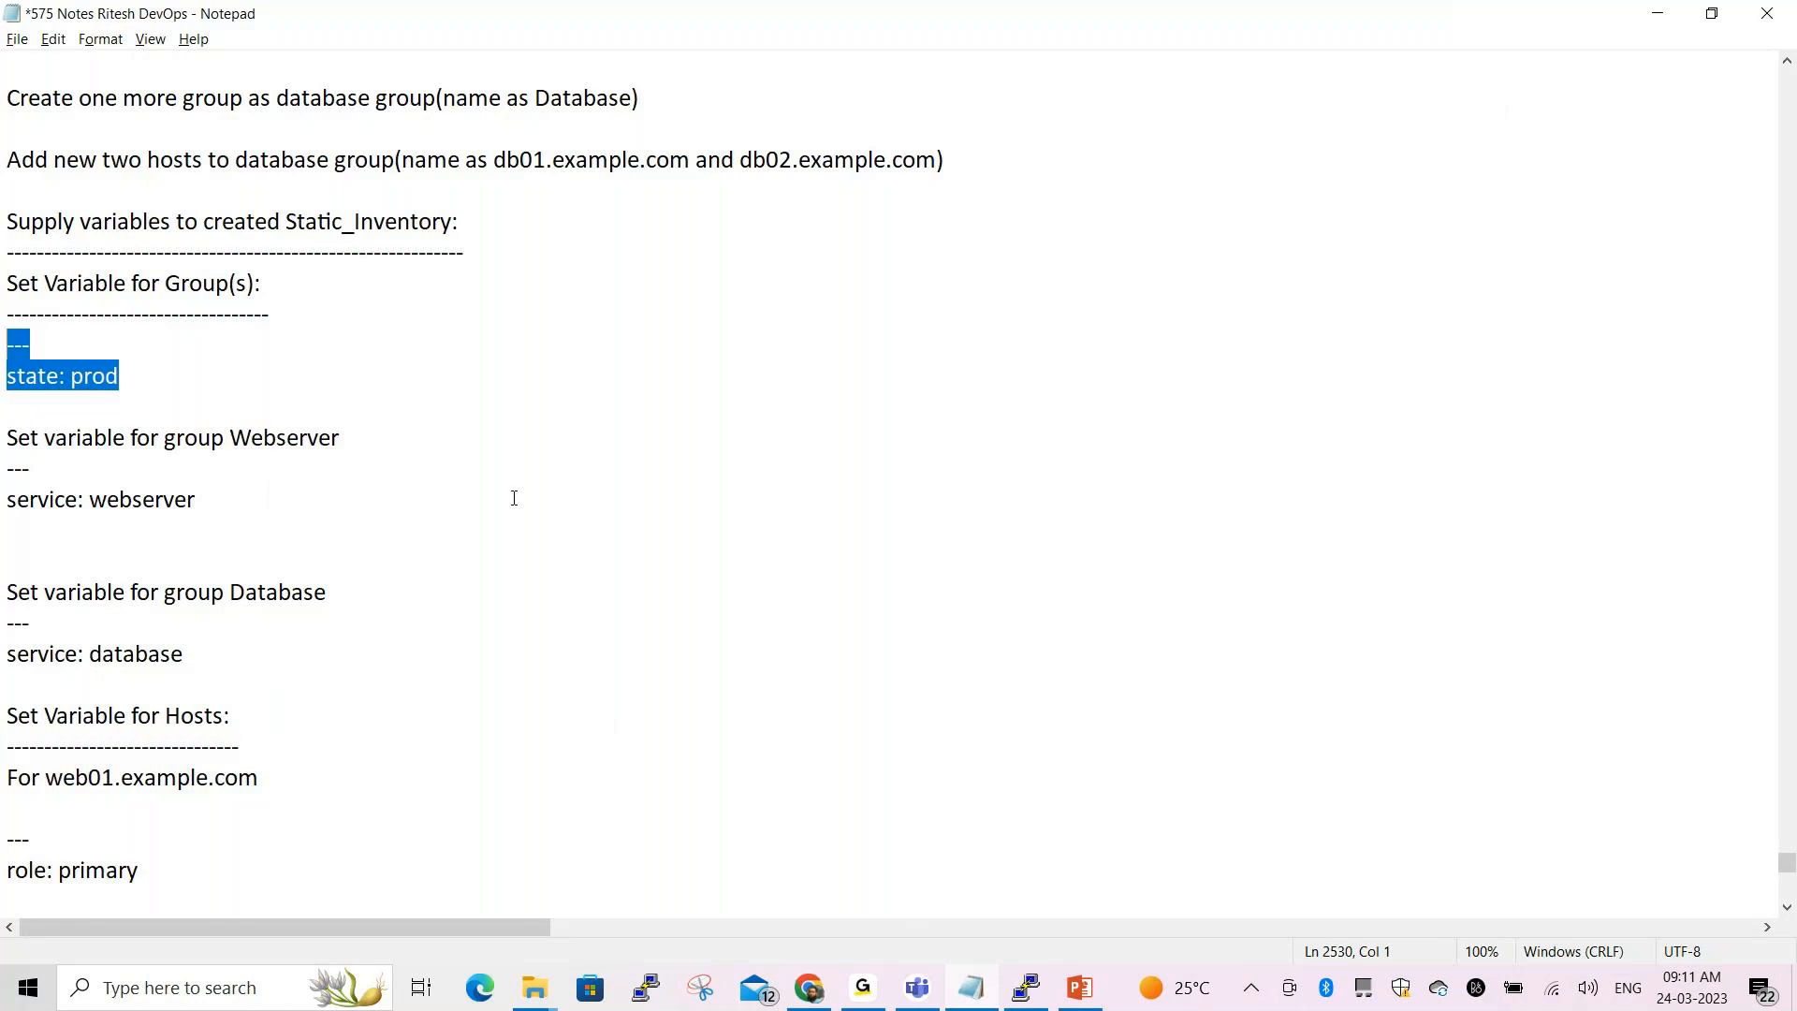
drag(121, 376, 5, 376)
key(ctrl+c)
Paste 'state: prod' into the Webservers group variables and save the group
key(alt+Tab)
key(ctrl+v)
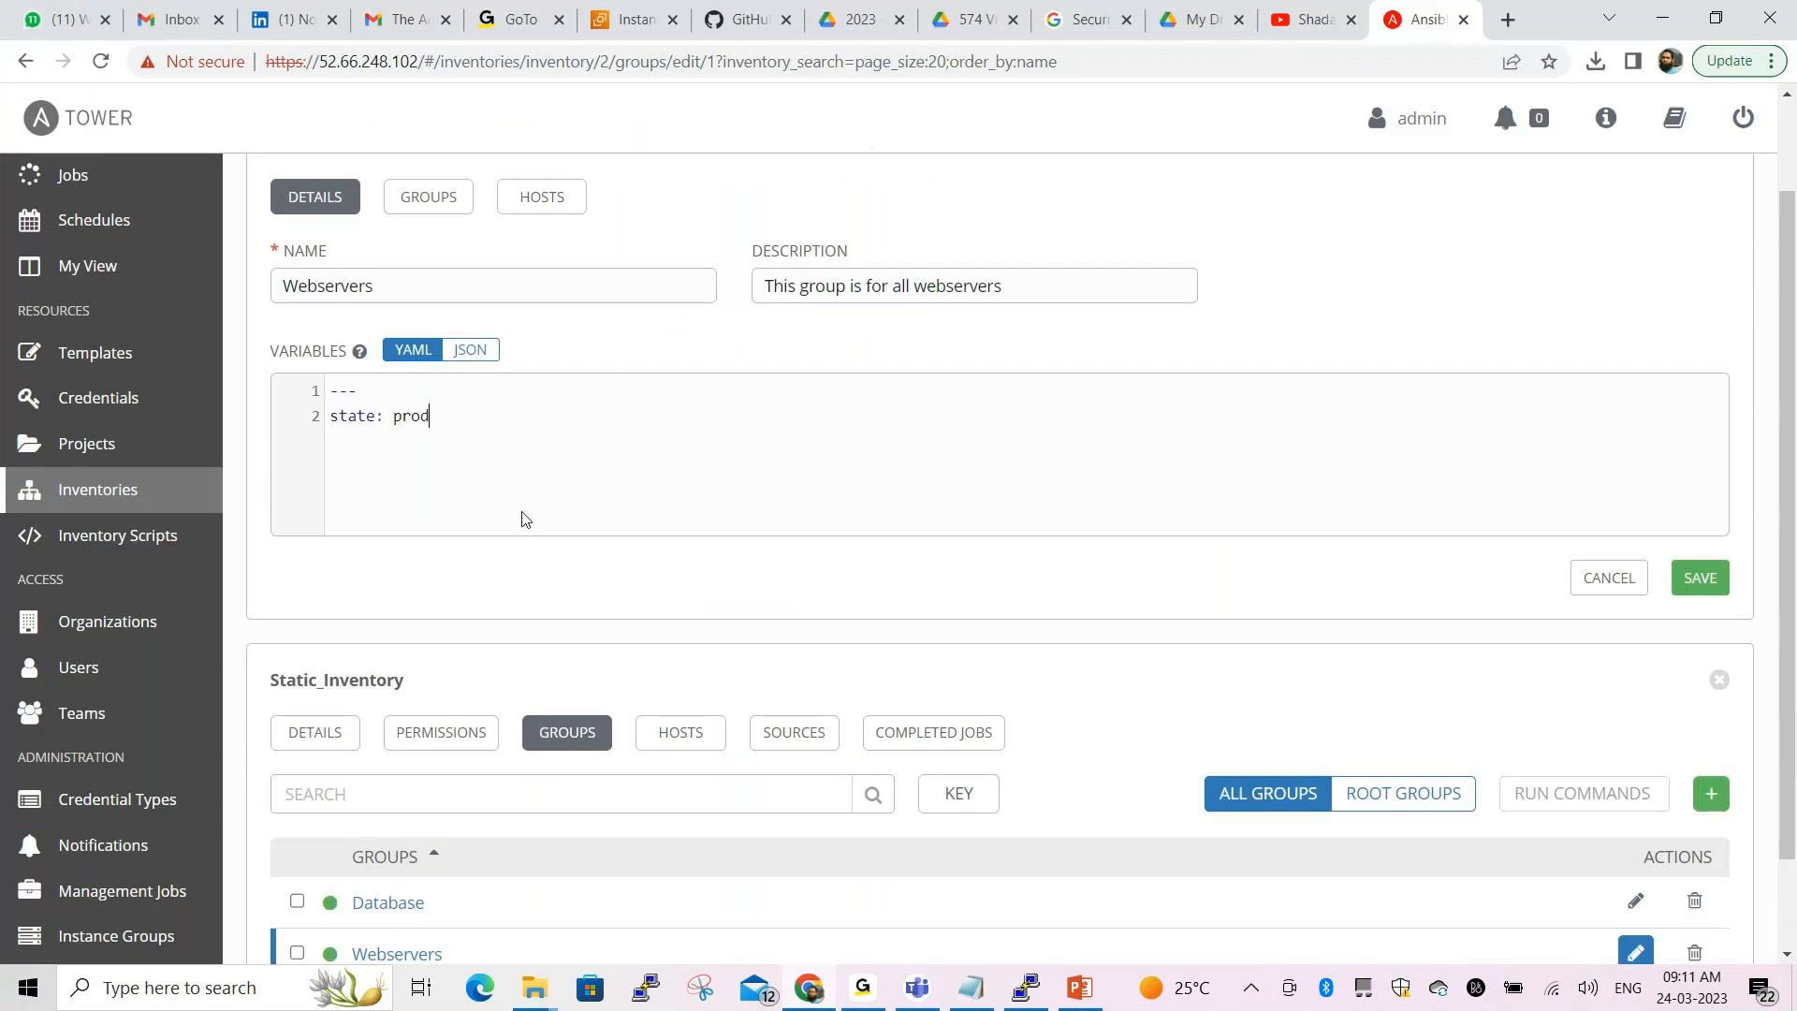
scroll(522, 519, up, 2)
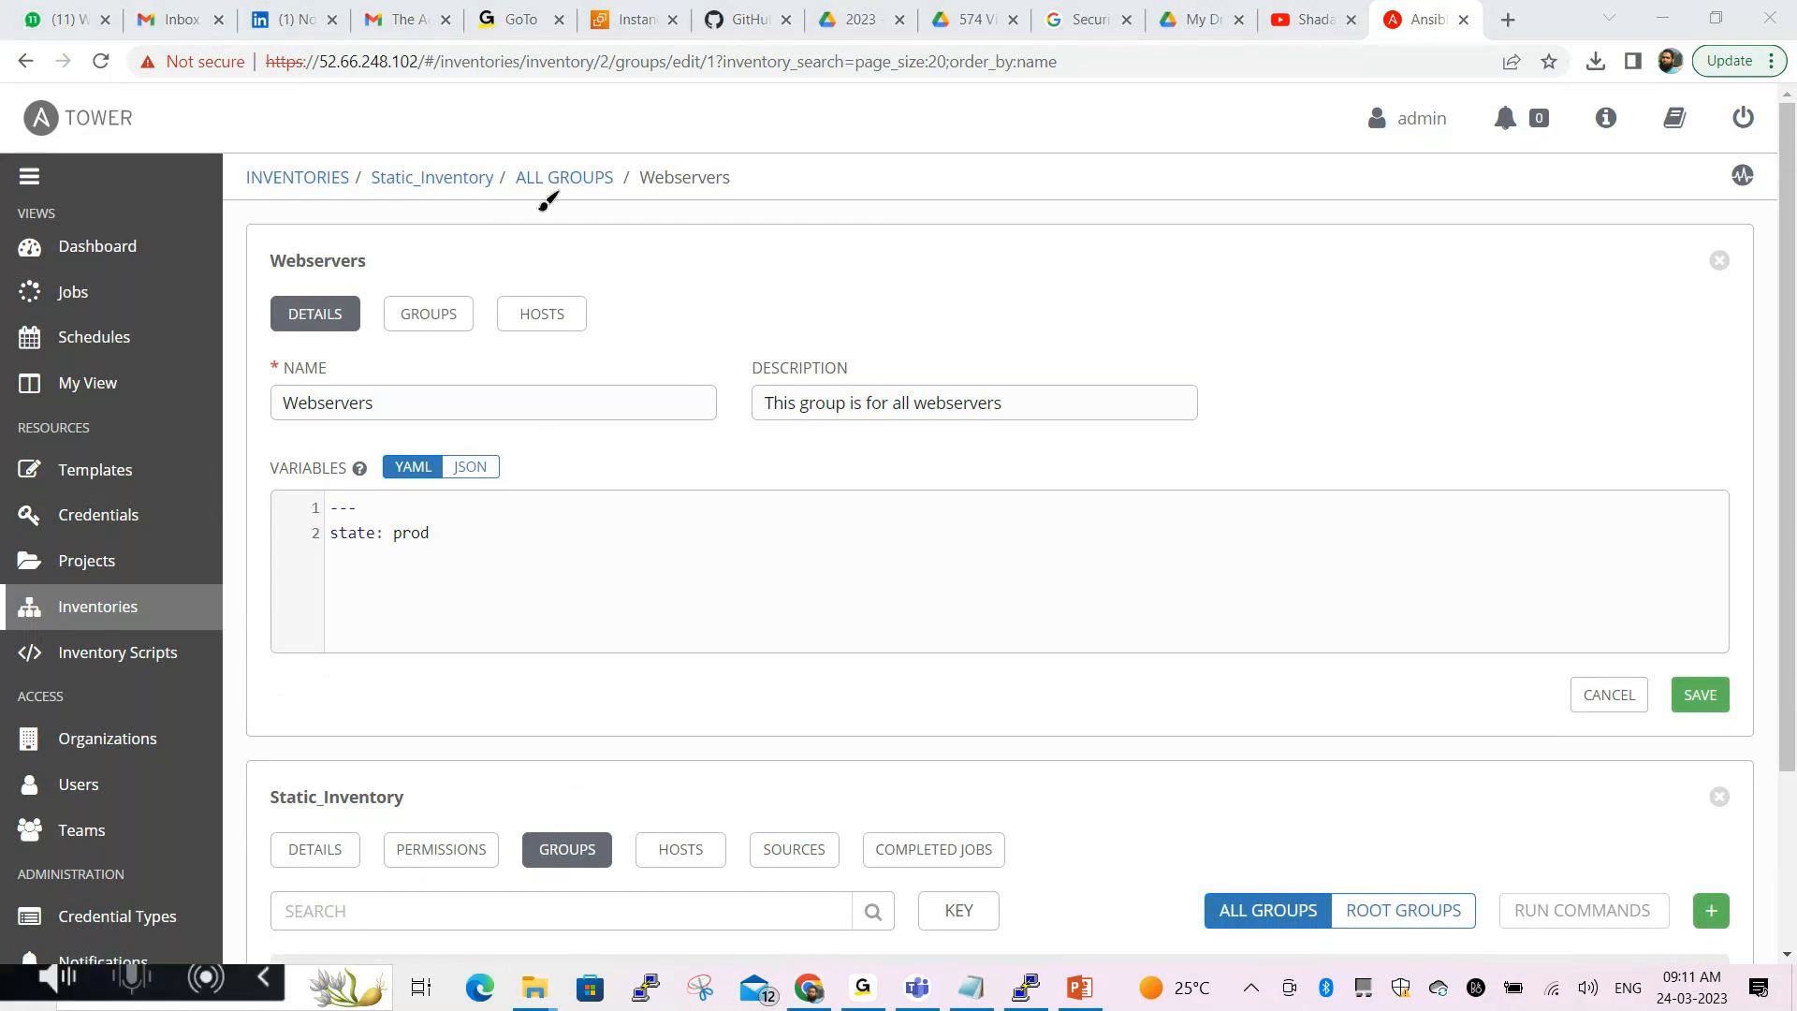
drag(520, 199, 702, 197)
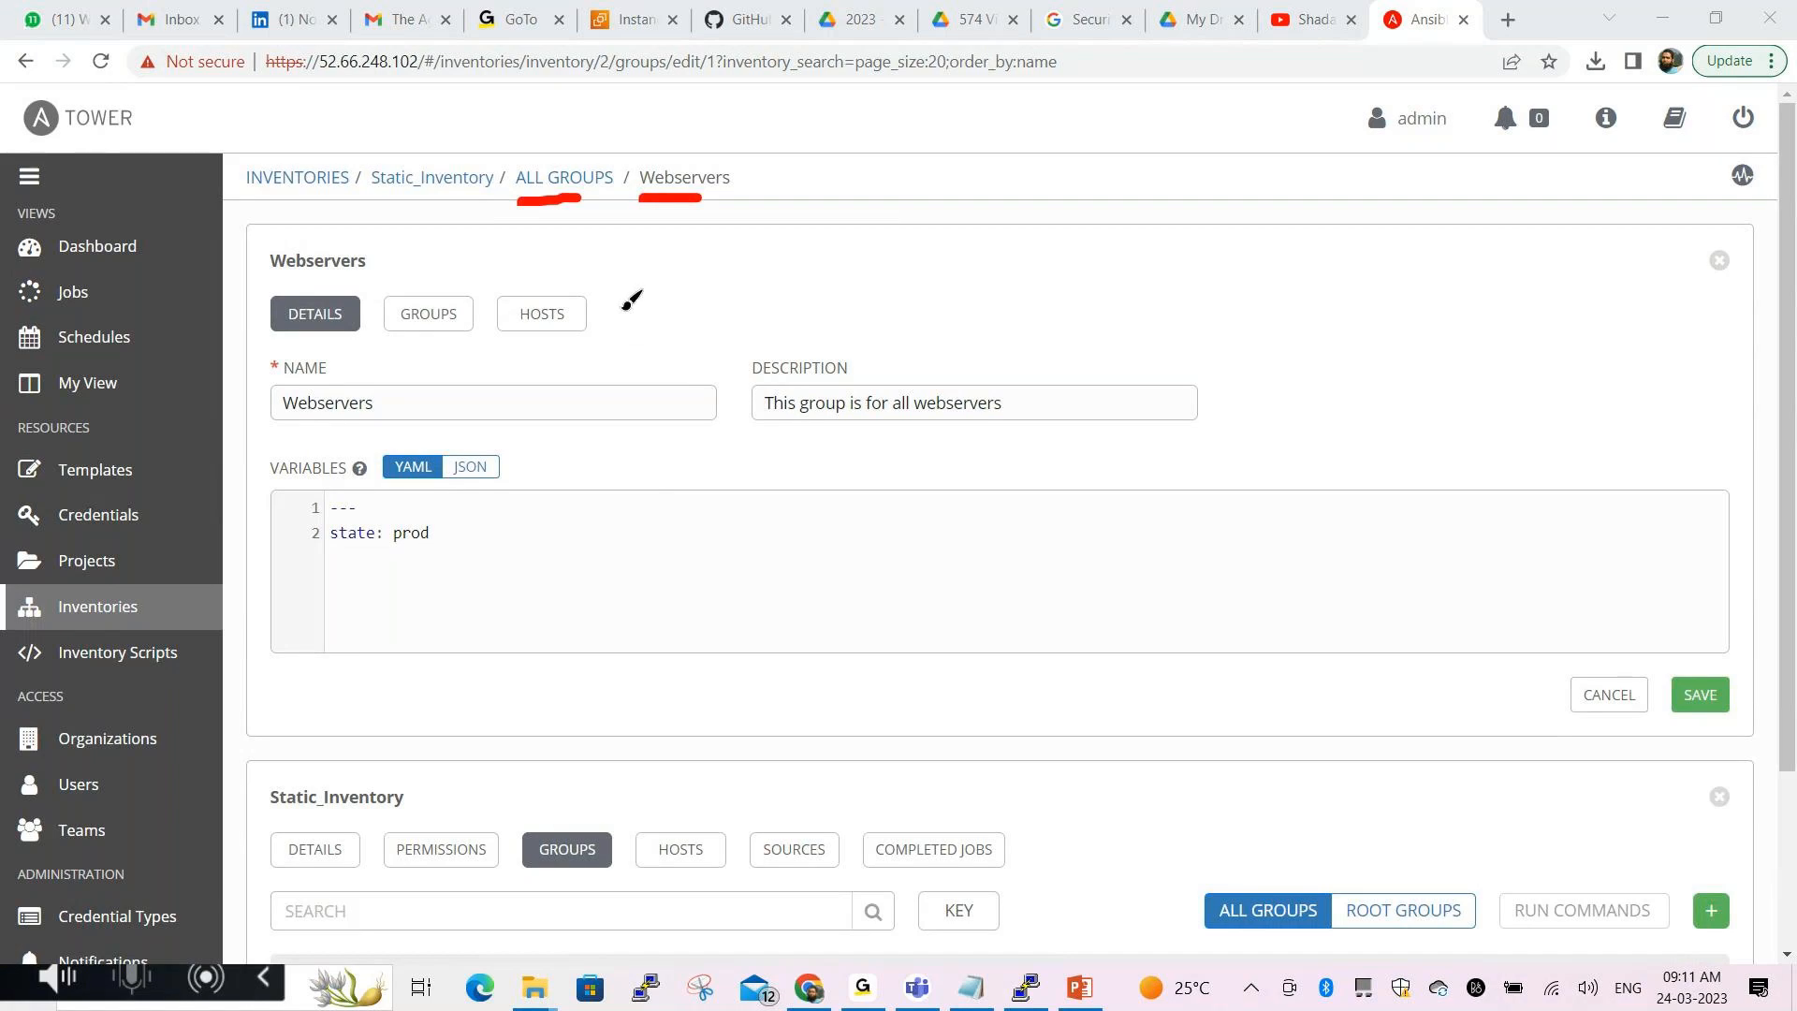
drag(347, 560, 417, 560)
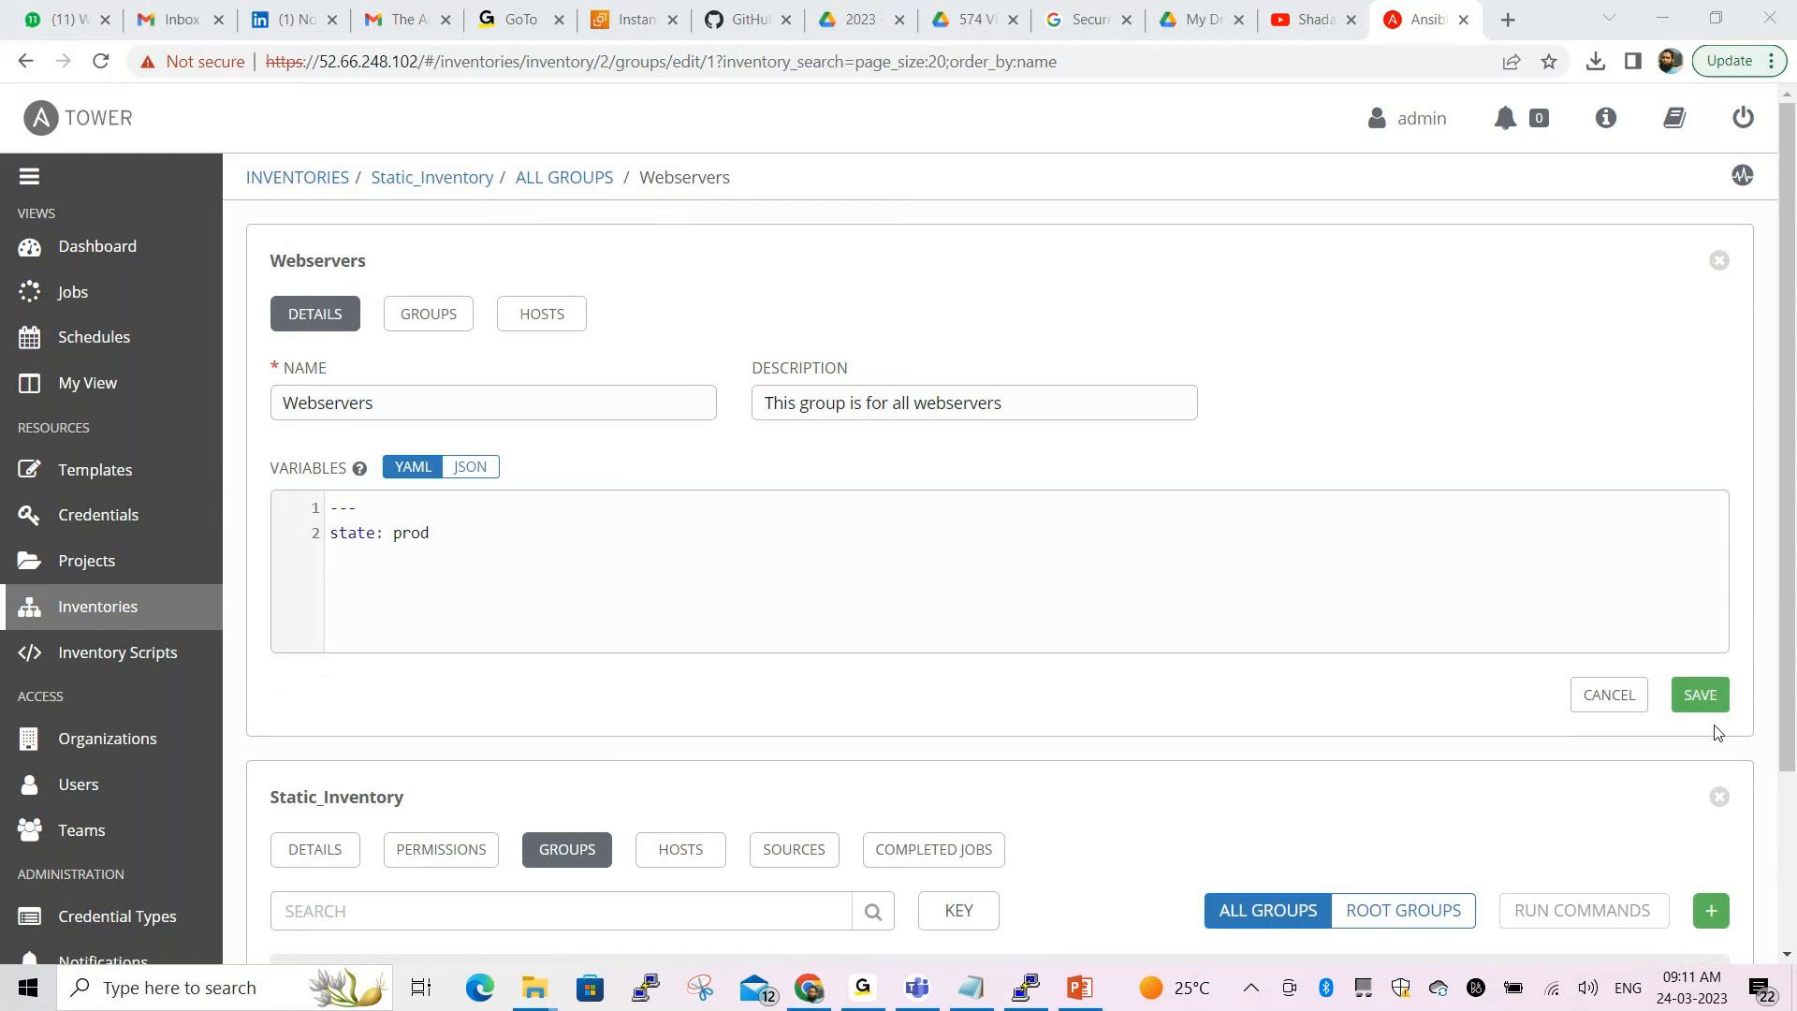
click(1701, 697)
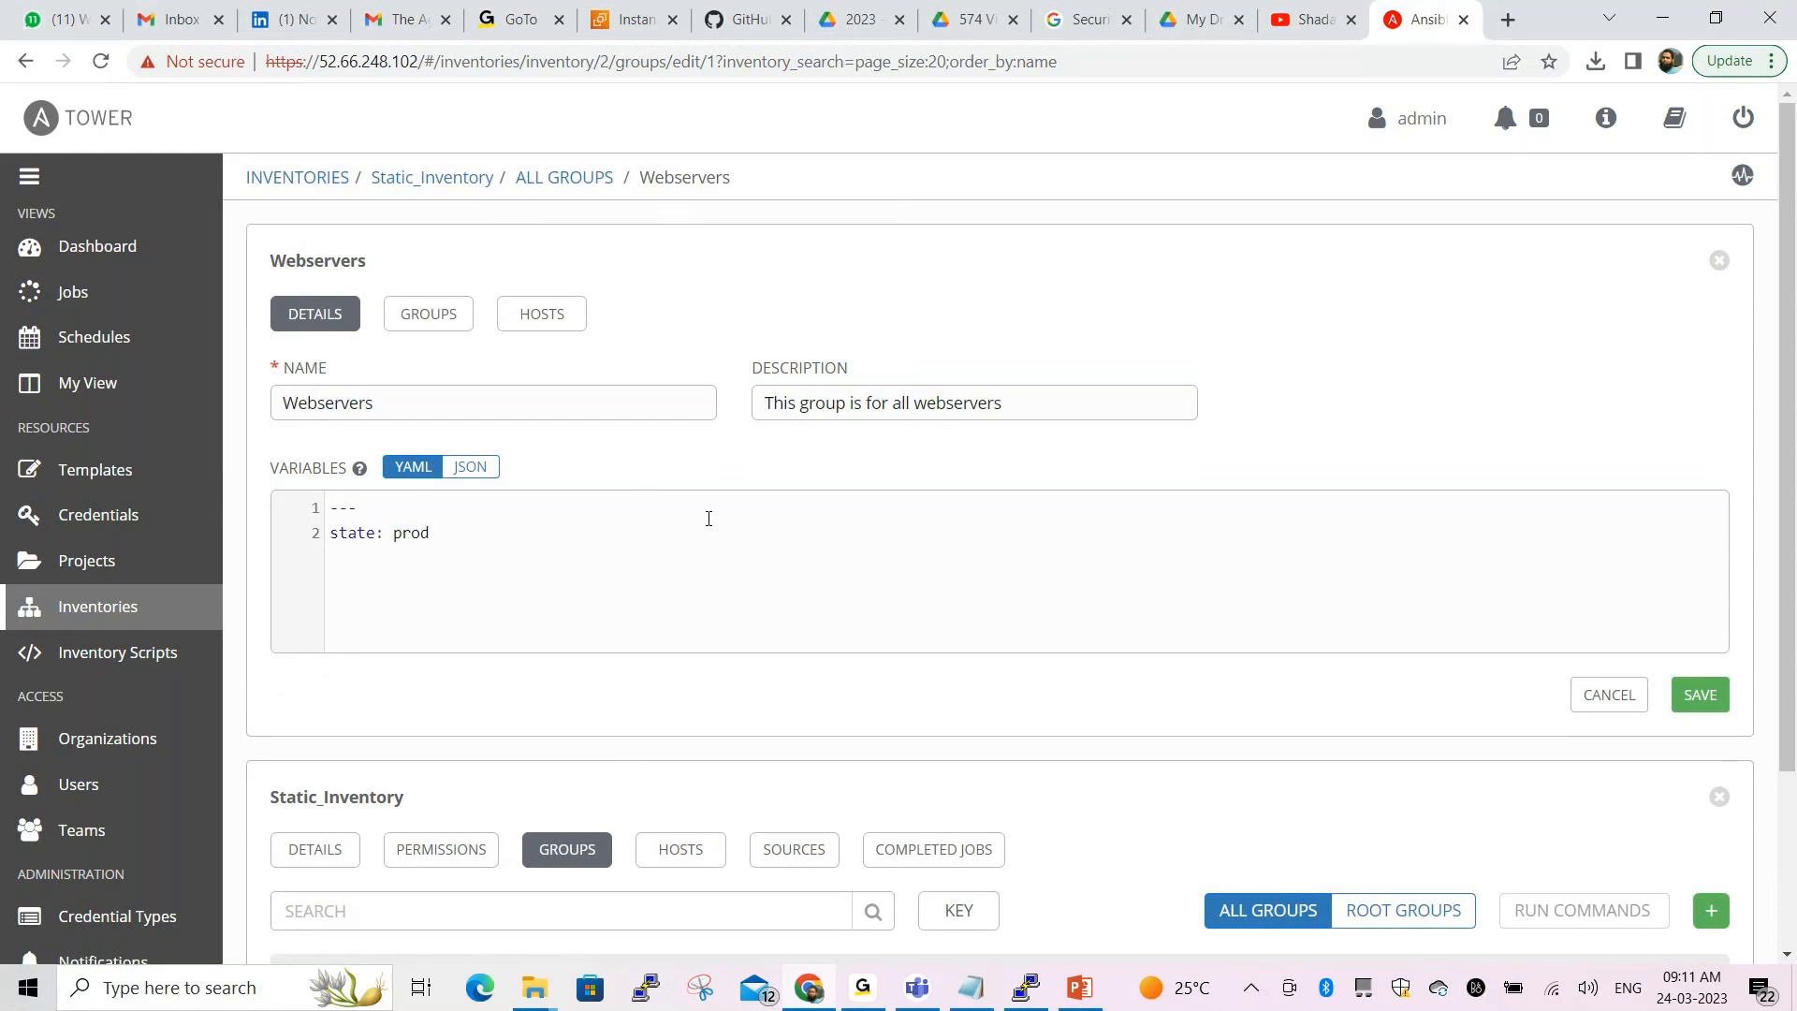
key(alt+Tab)
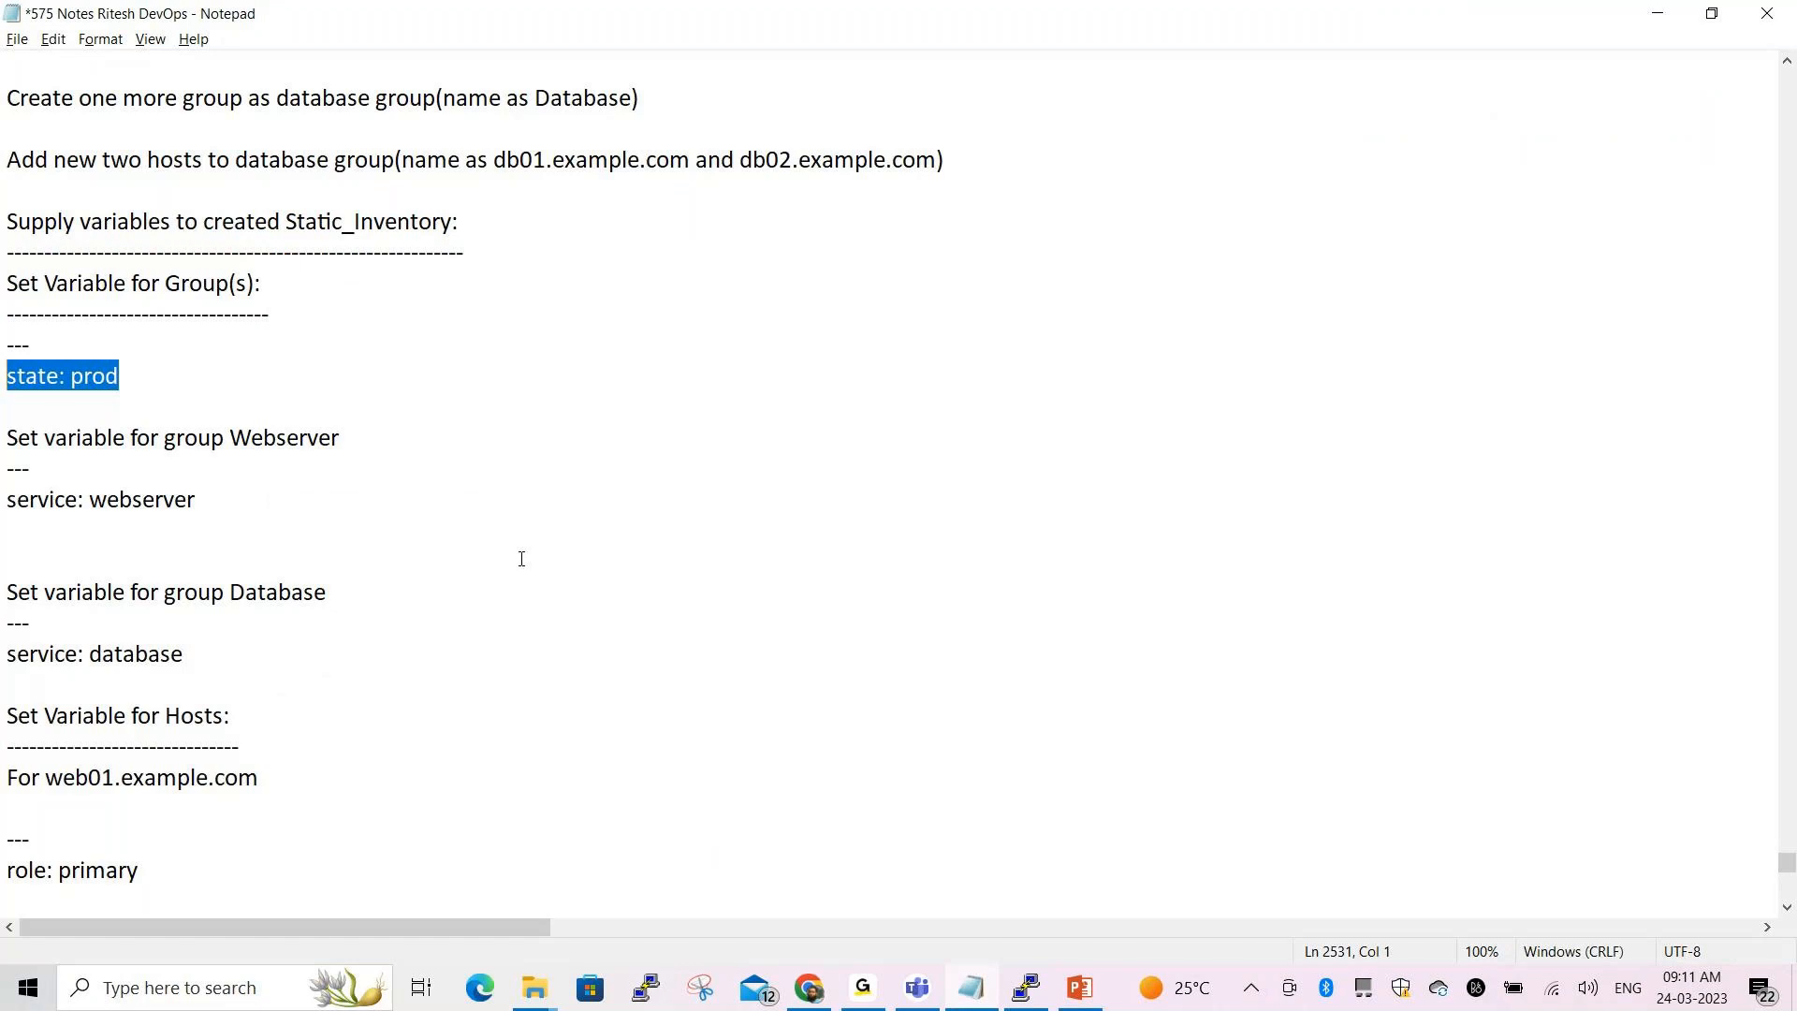
Copy 'service: database' from the notes into the Database group's variables and save
scroll(305, 667, down, 2)
drag(3, 472, 205, 479)
key(ctrl+c)
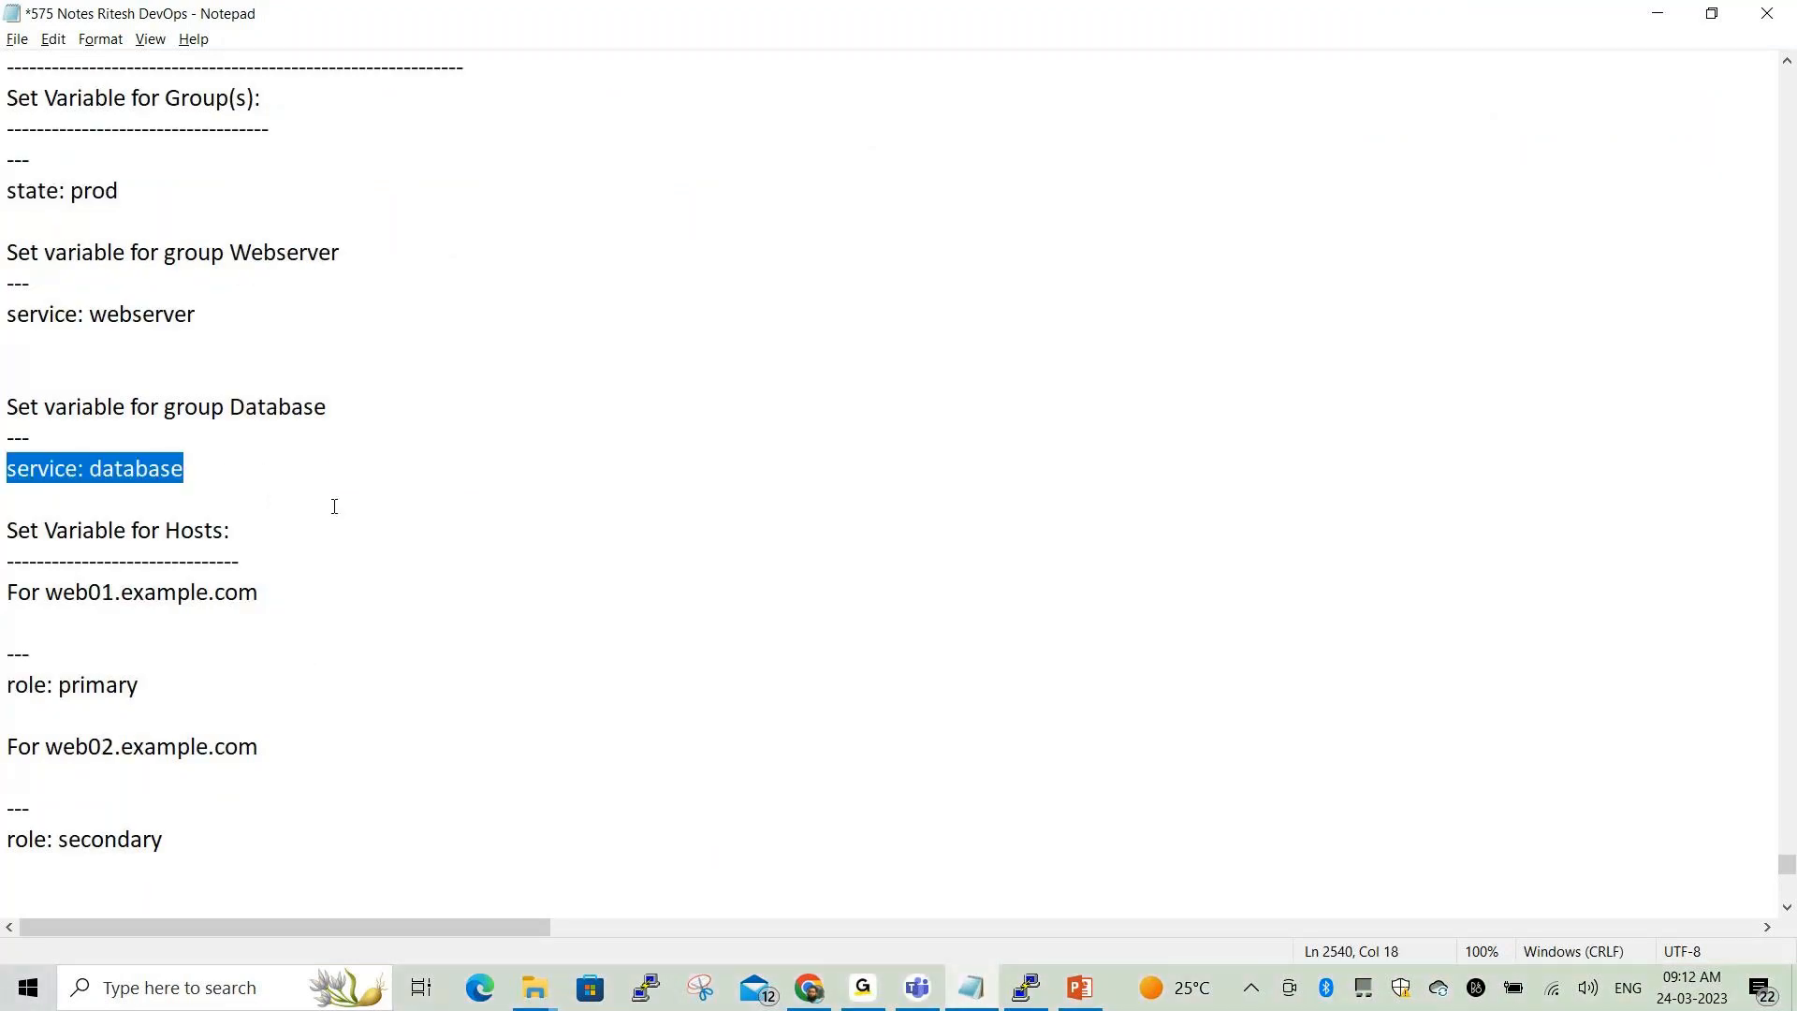
key(alt+Tab)
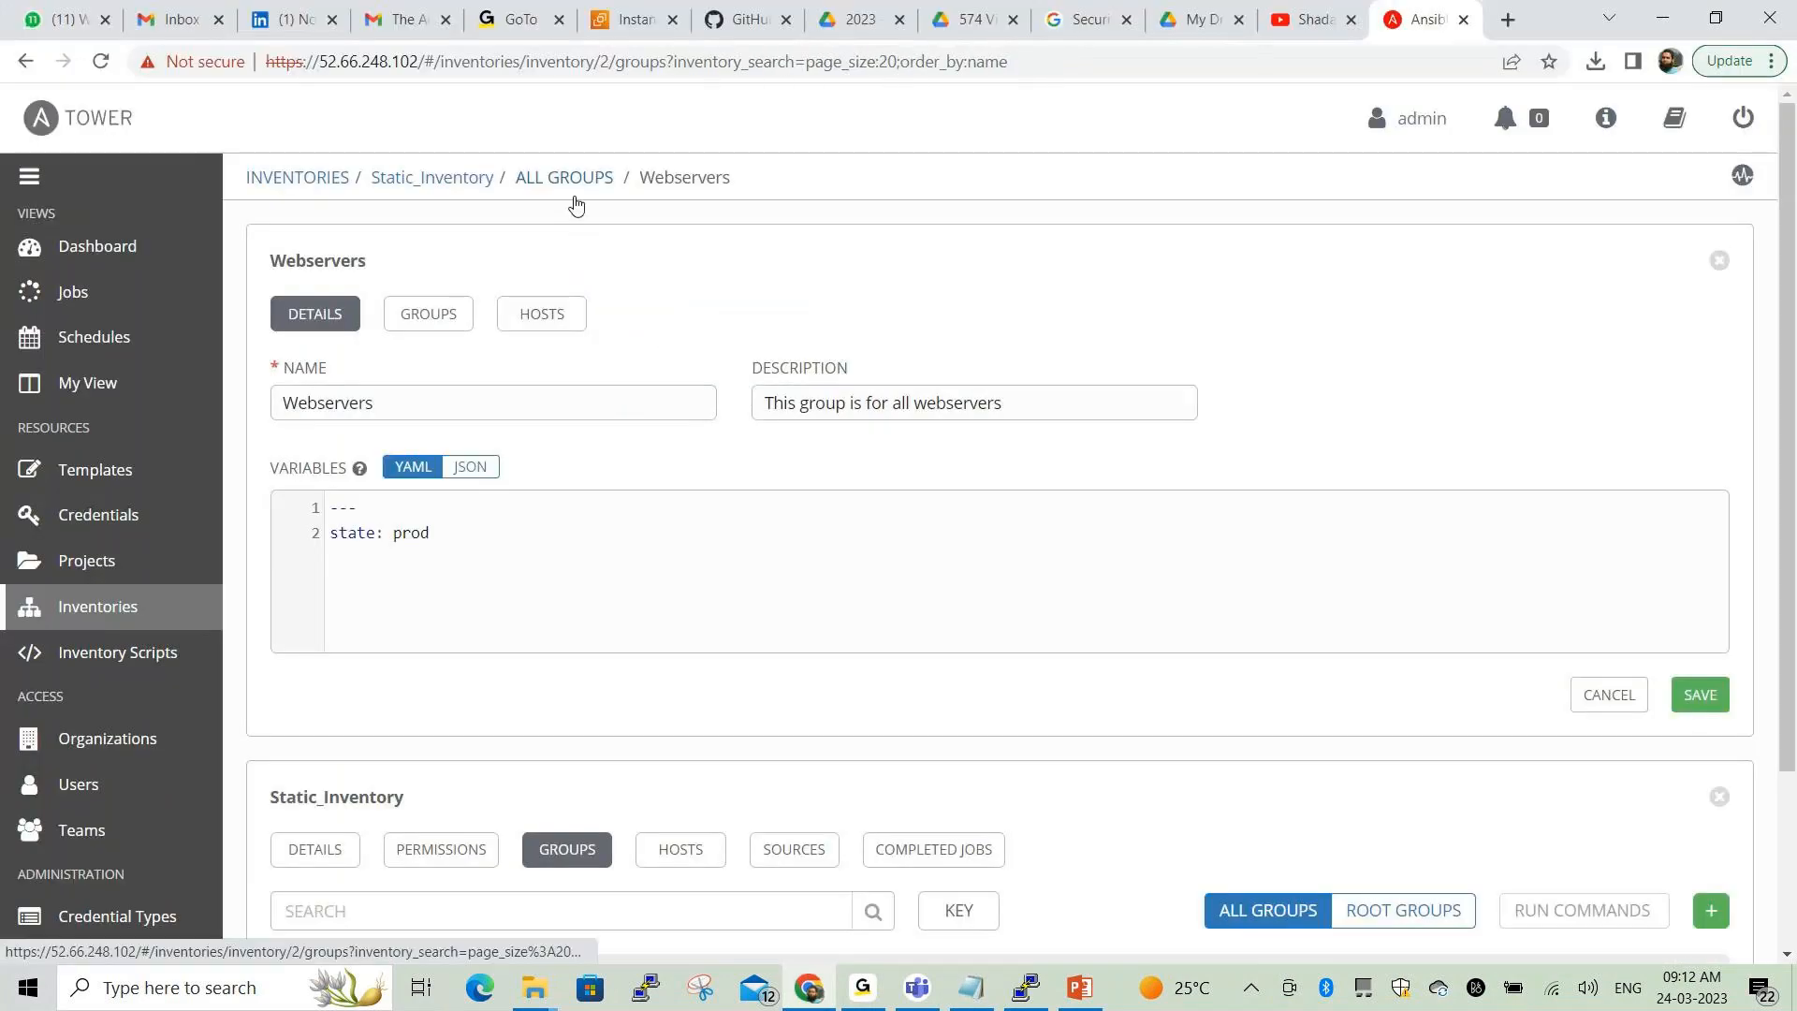
click(574, 192)
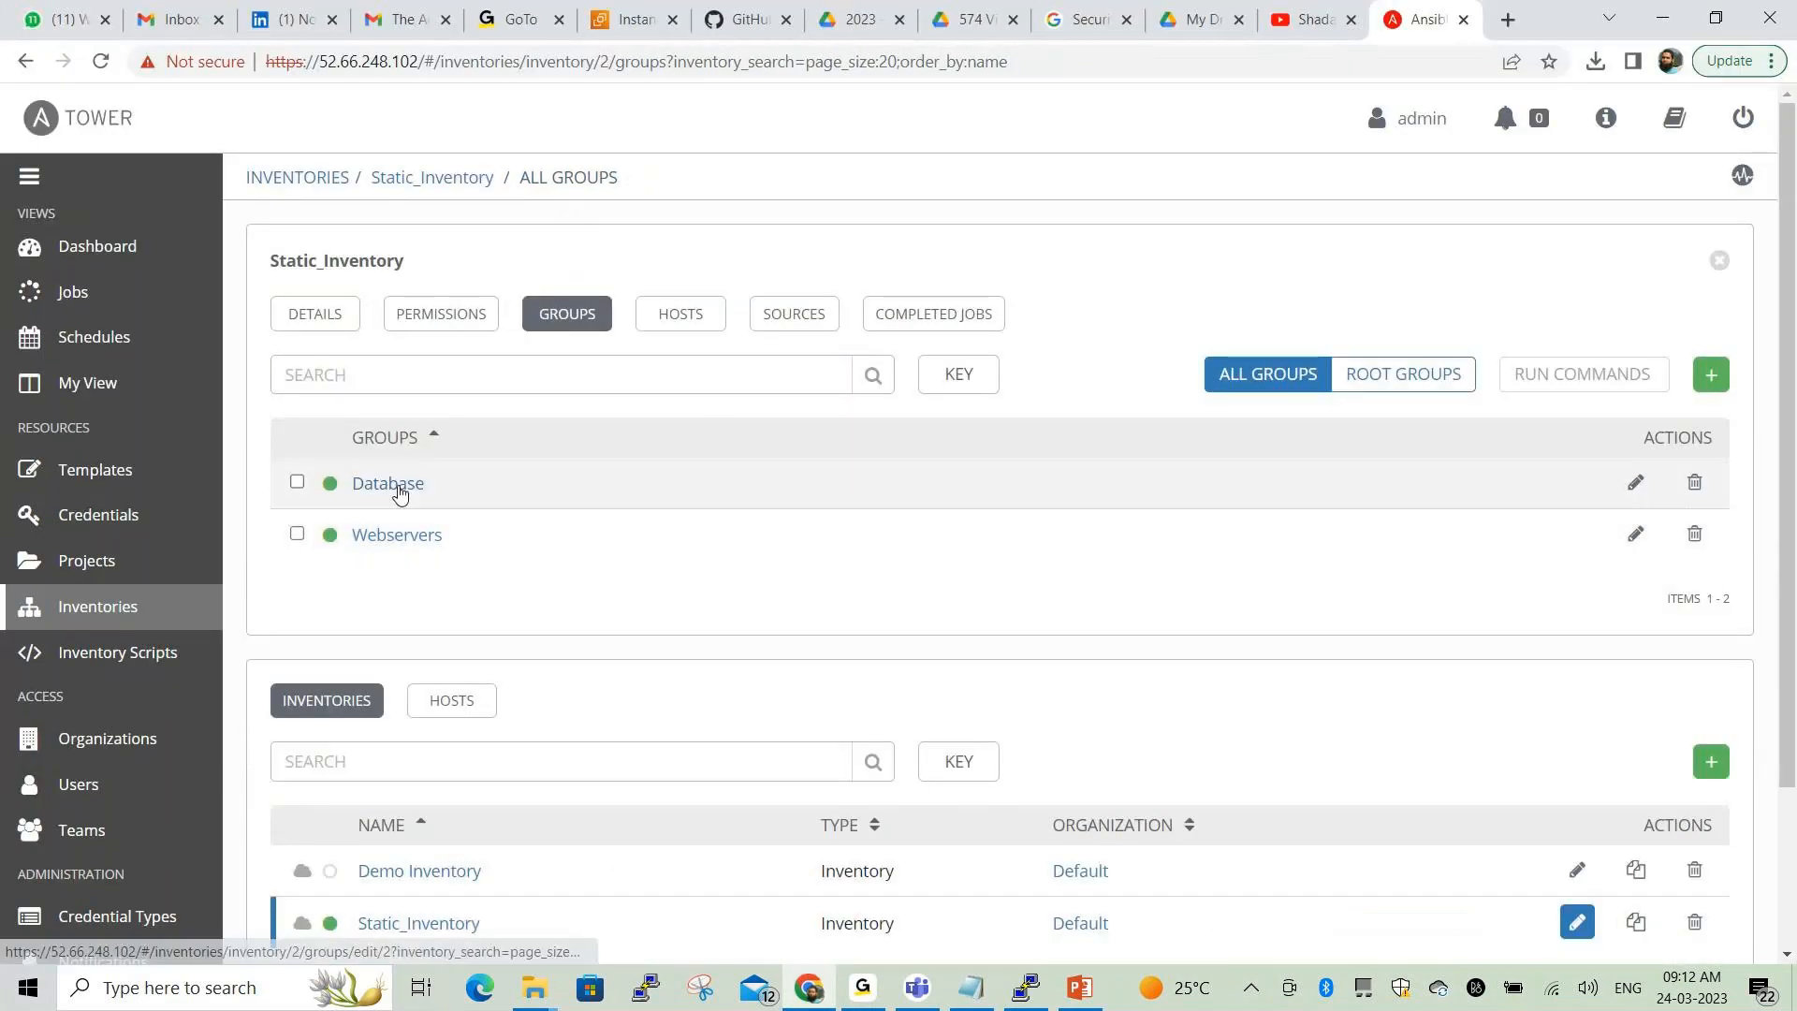
click(399, 494)
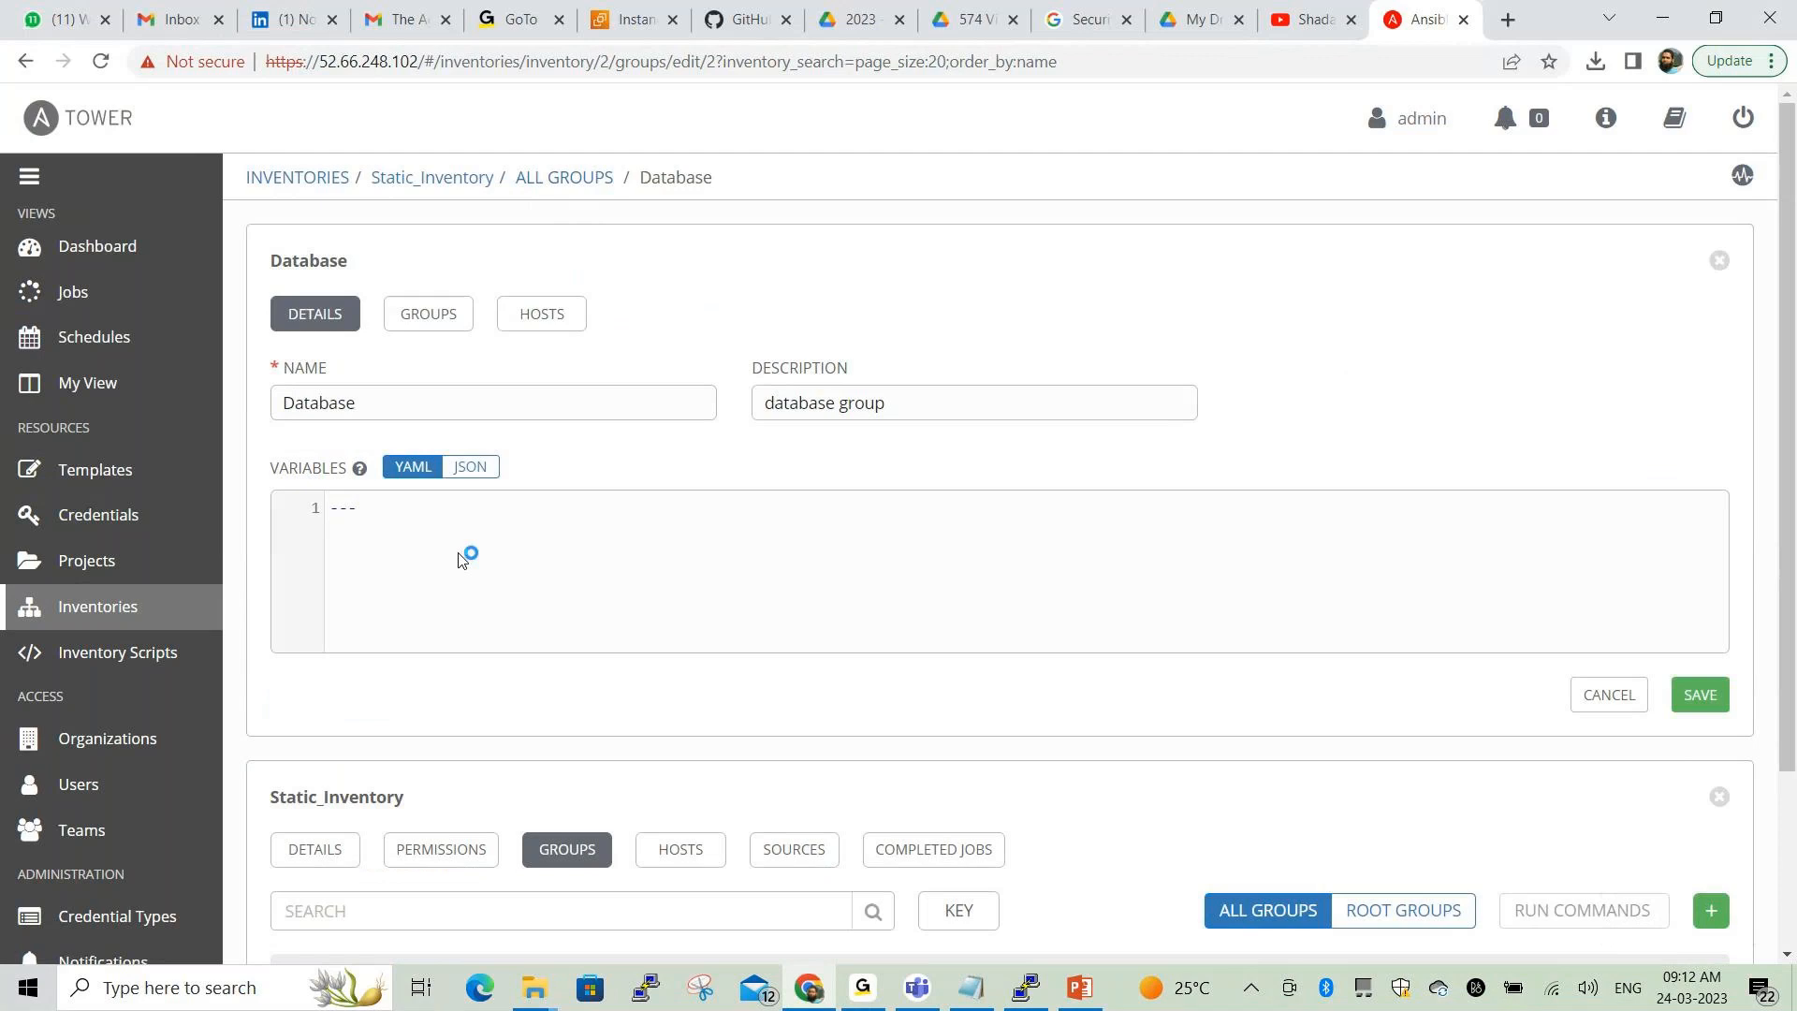
click(371, 537)
key(Return)
key(ctrl+v)
click(1700, 696)
Copy the 'role: primary' line from the host-variable notes and return to Tower
key(alt+Tab)
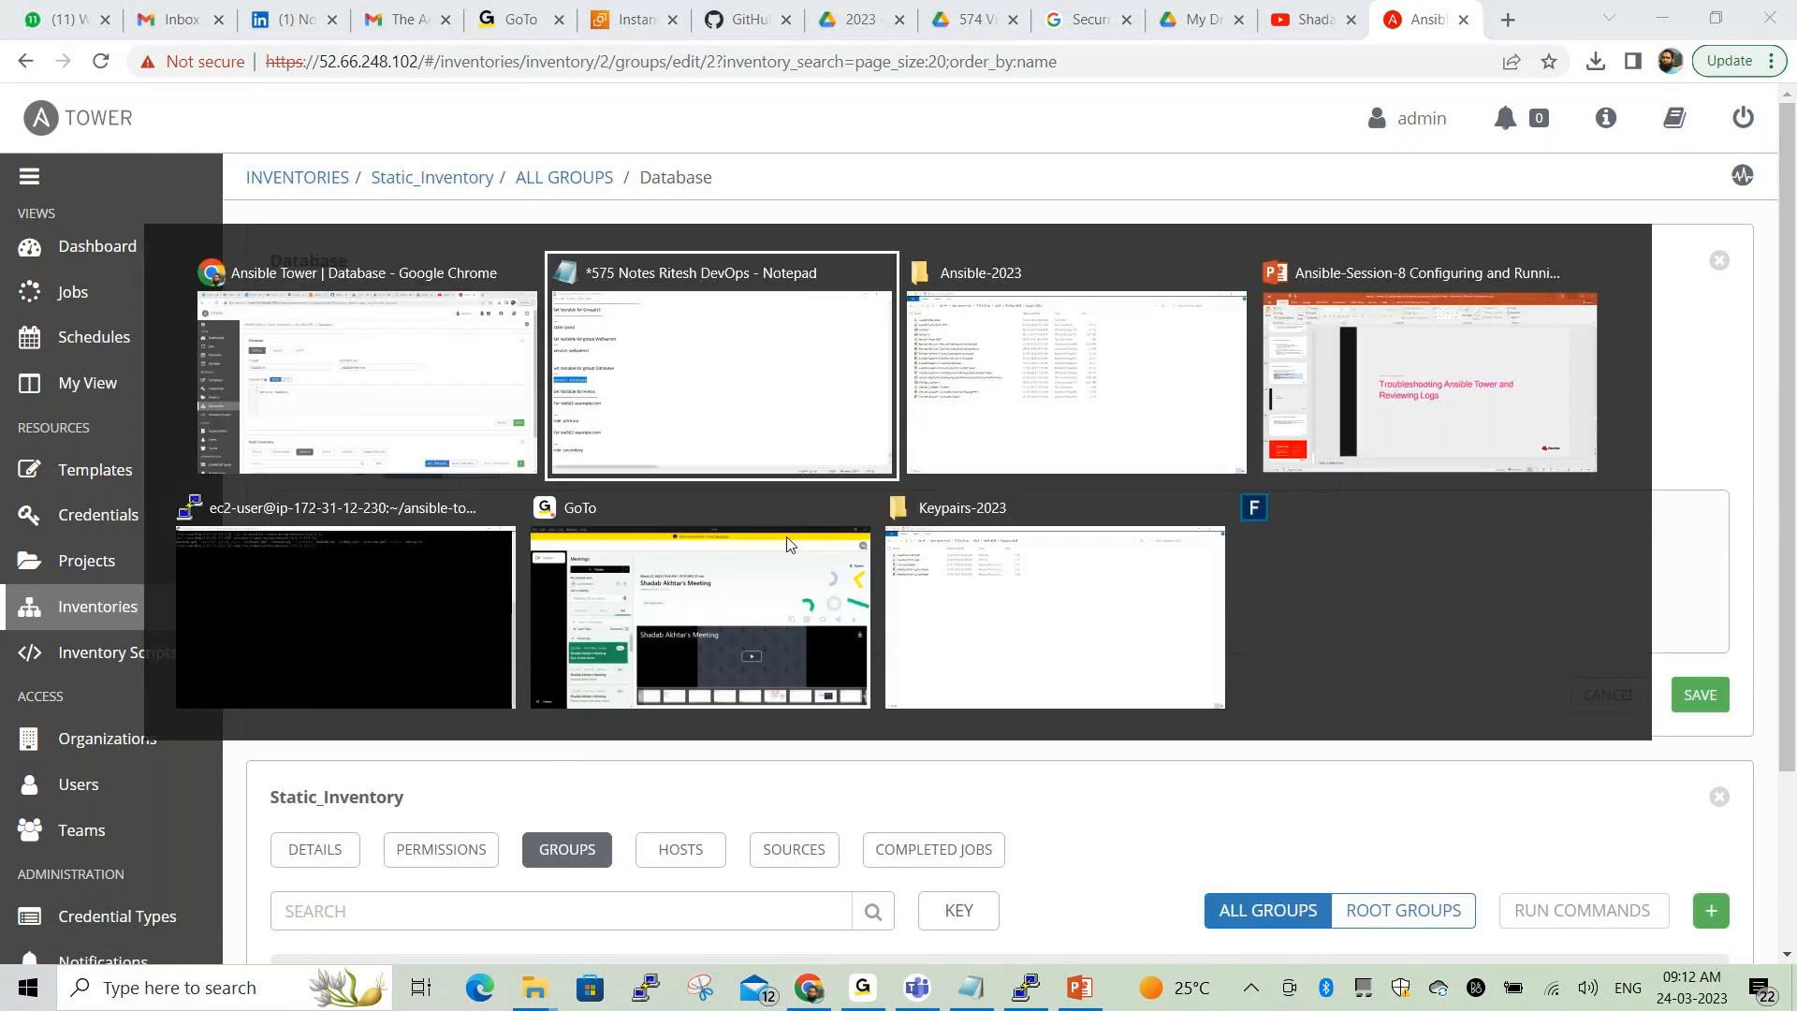
scroll(333, 595, down, 2)
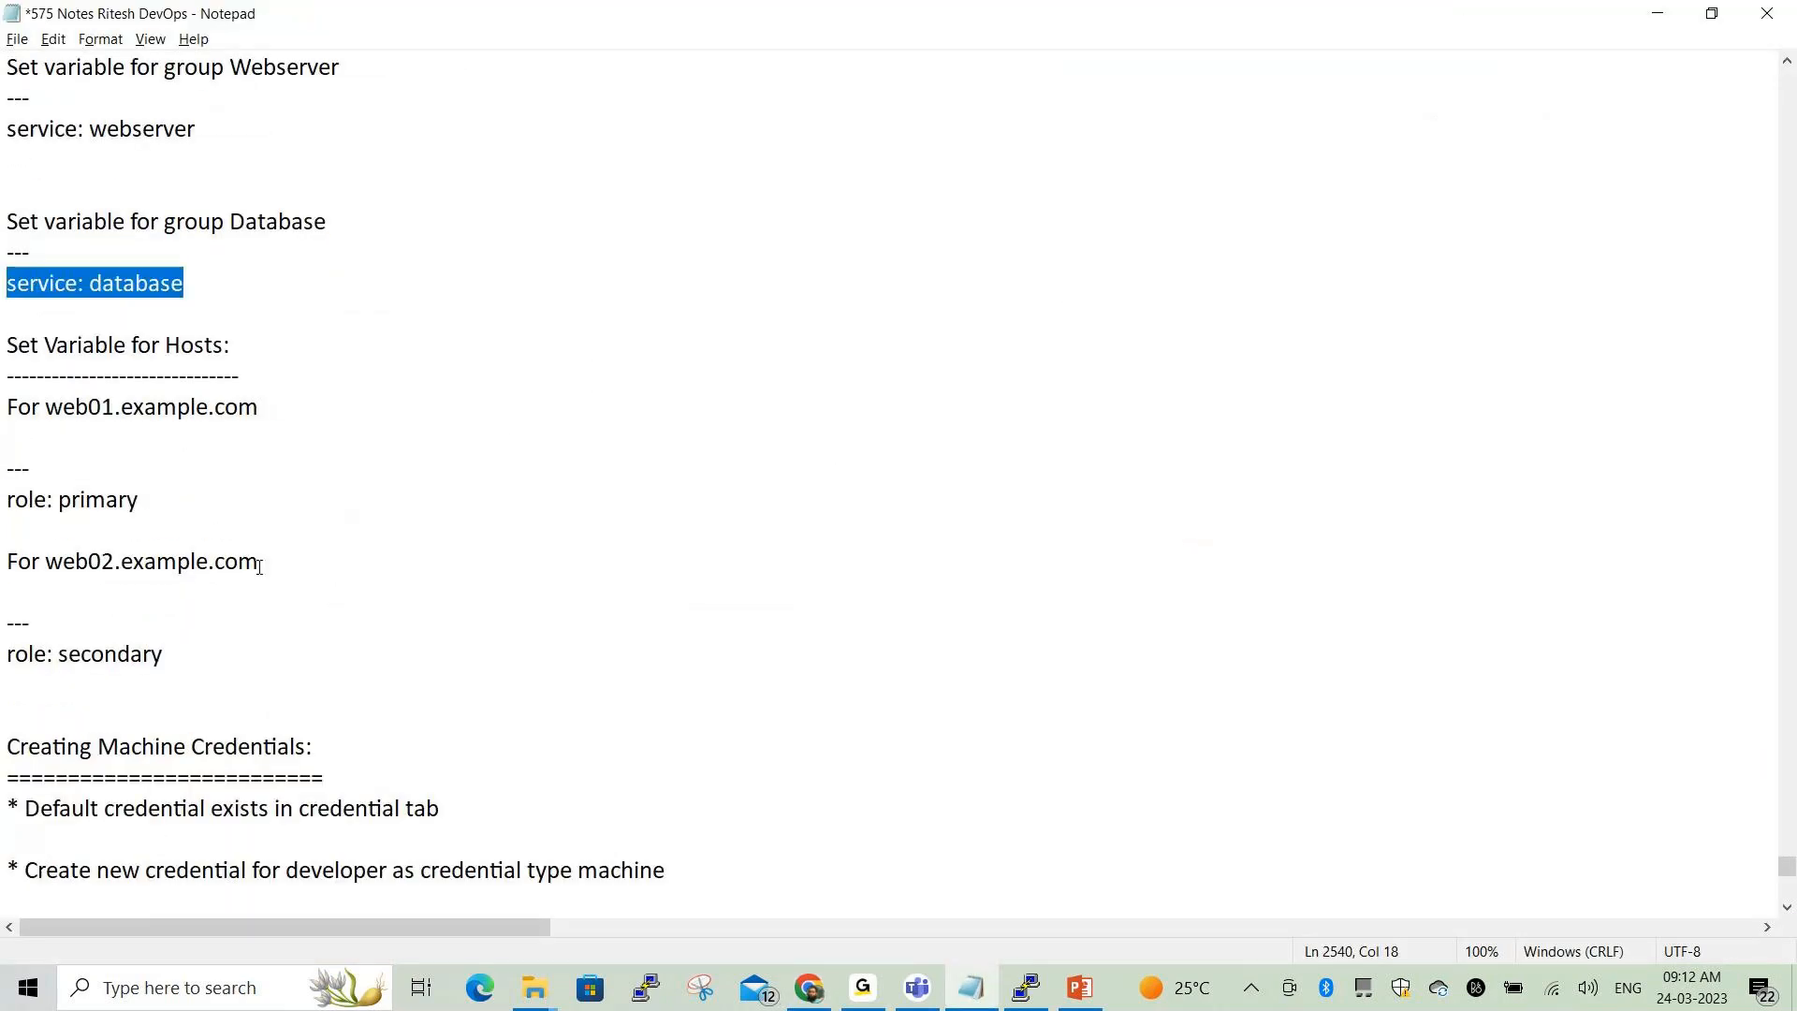
drag(7, 345, 227, 345)
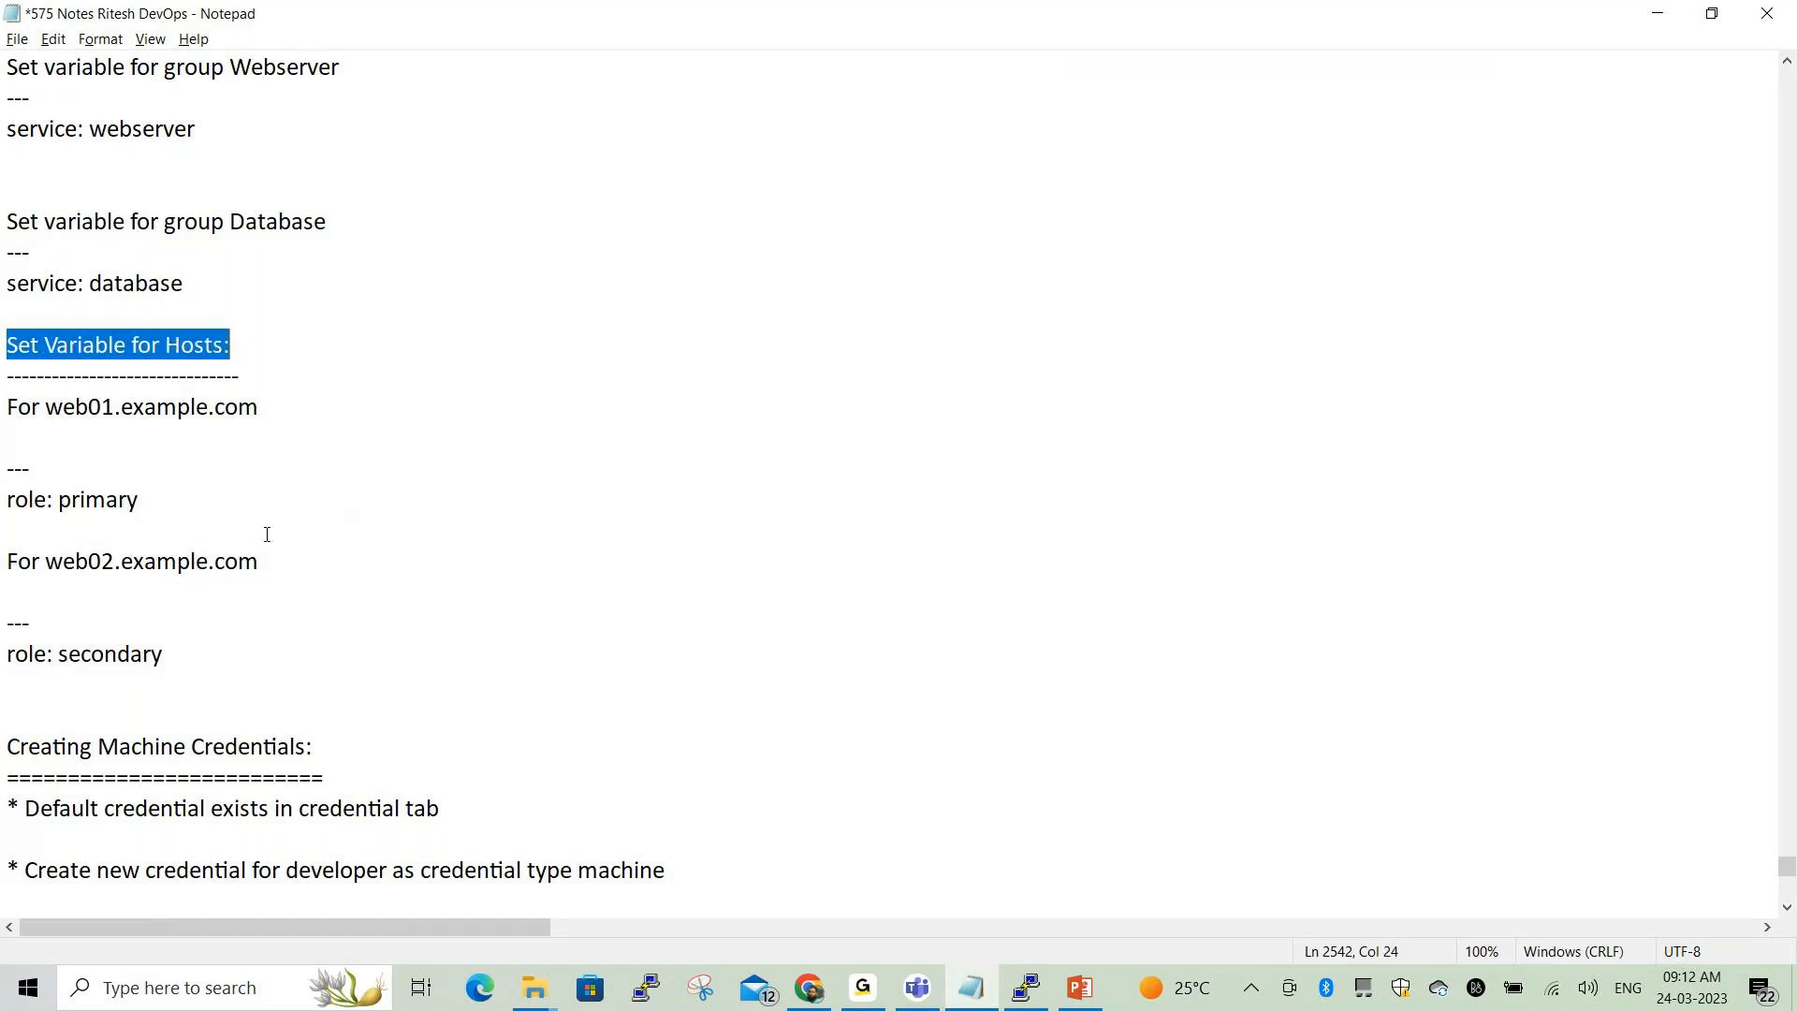
scroll(267, 534, down, 1)
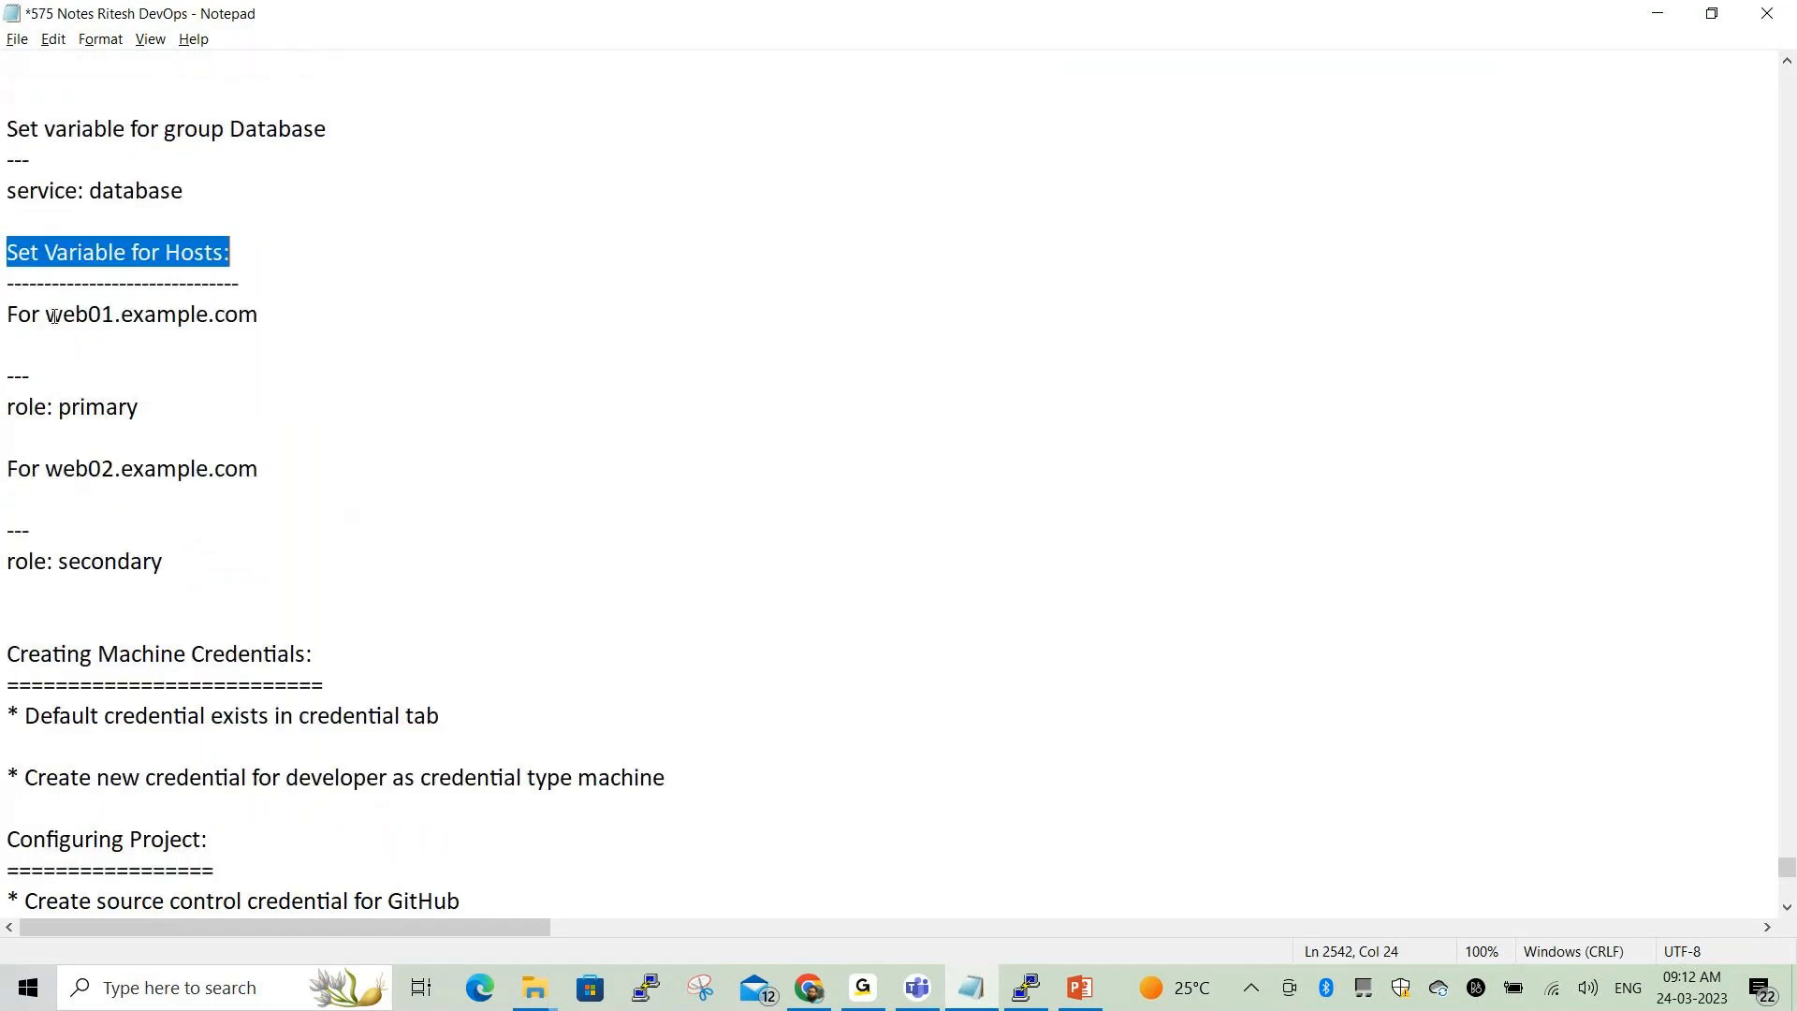
drag(46, 314, 259, 309)
drag(7, 407, 153, 407)
key(ctrl+c)
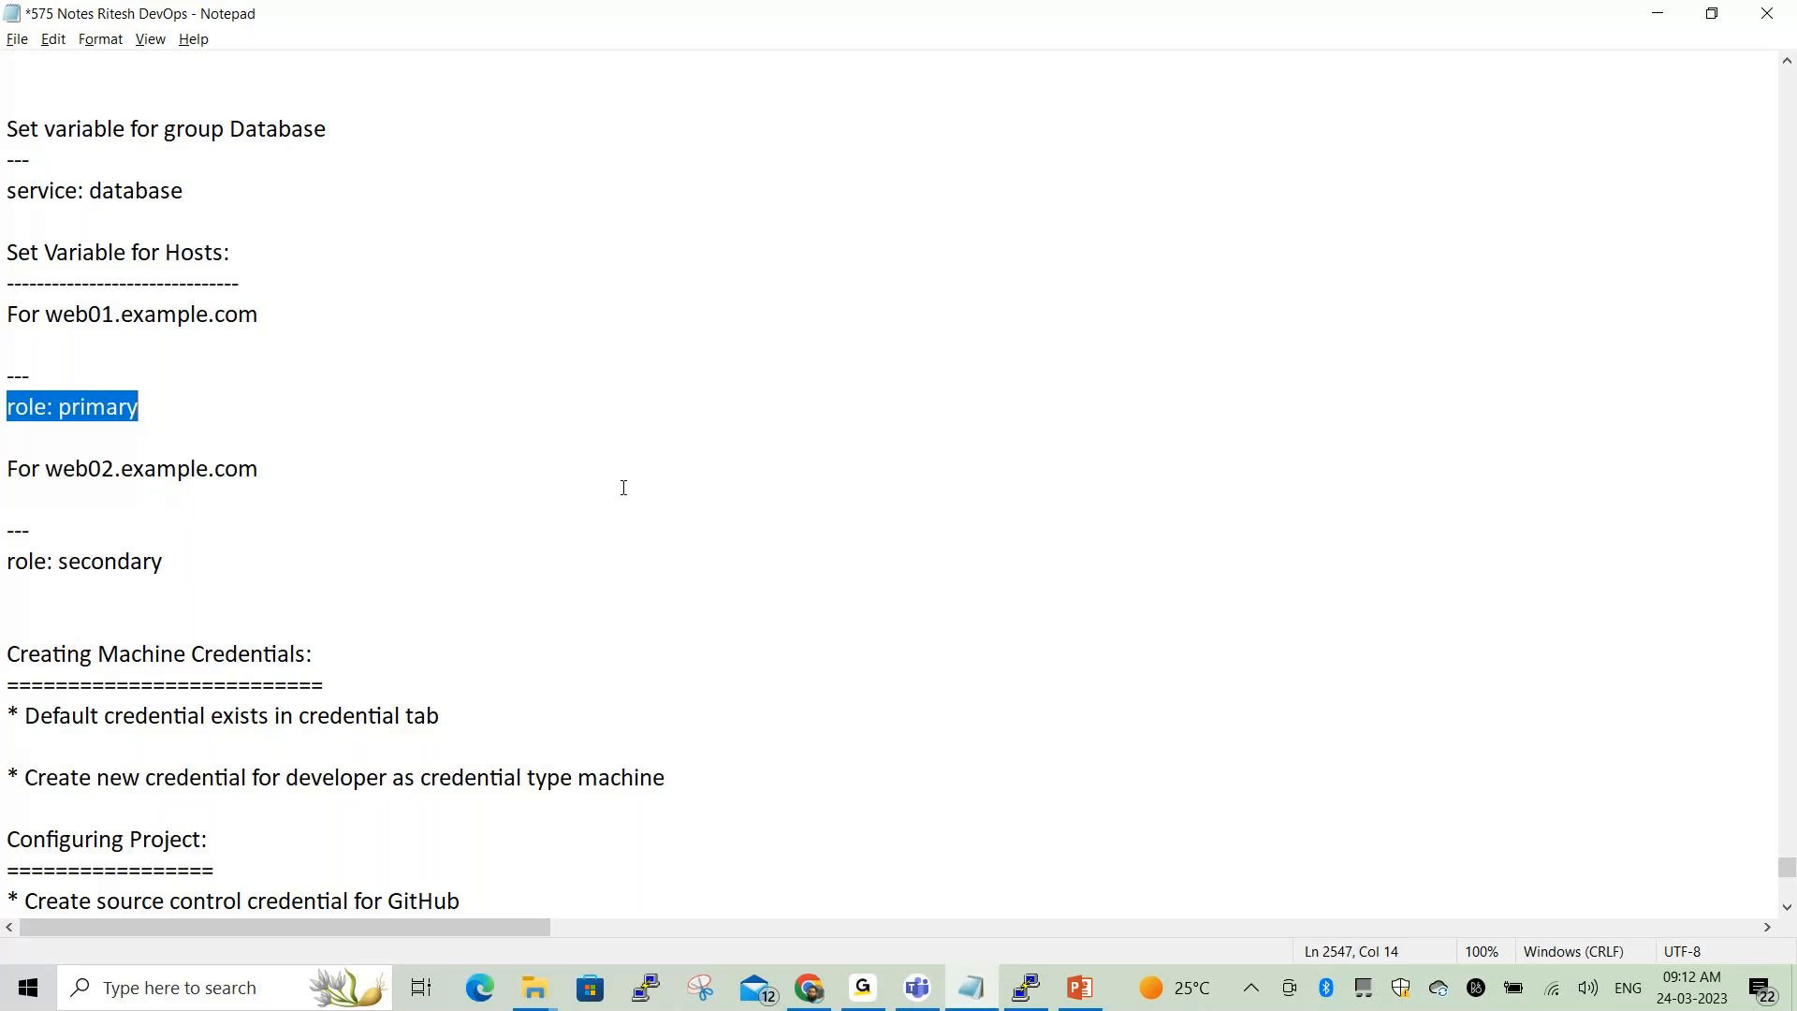
key(alt+Tab)
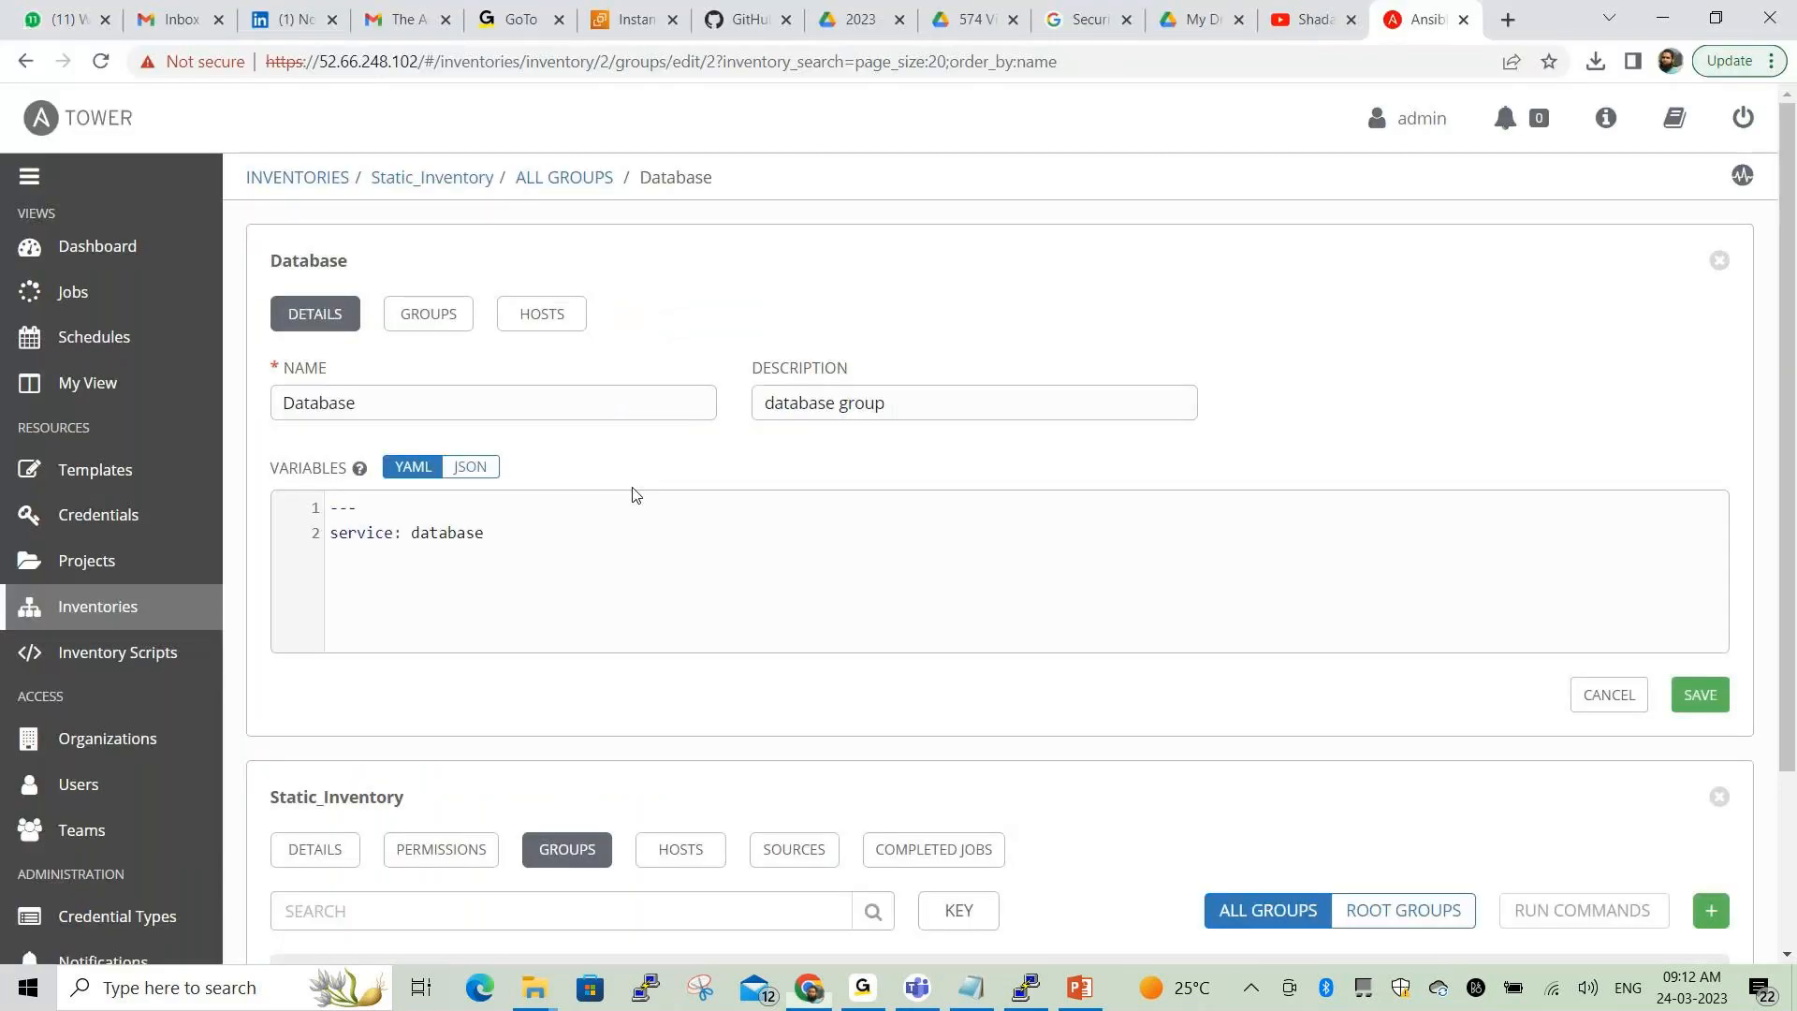
Check the Database group's hosts, then show the Webservers group's hosts web01–web03.example.com
click(542, 313)
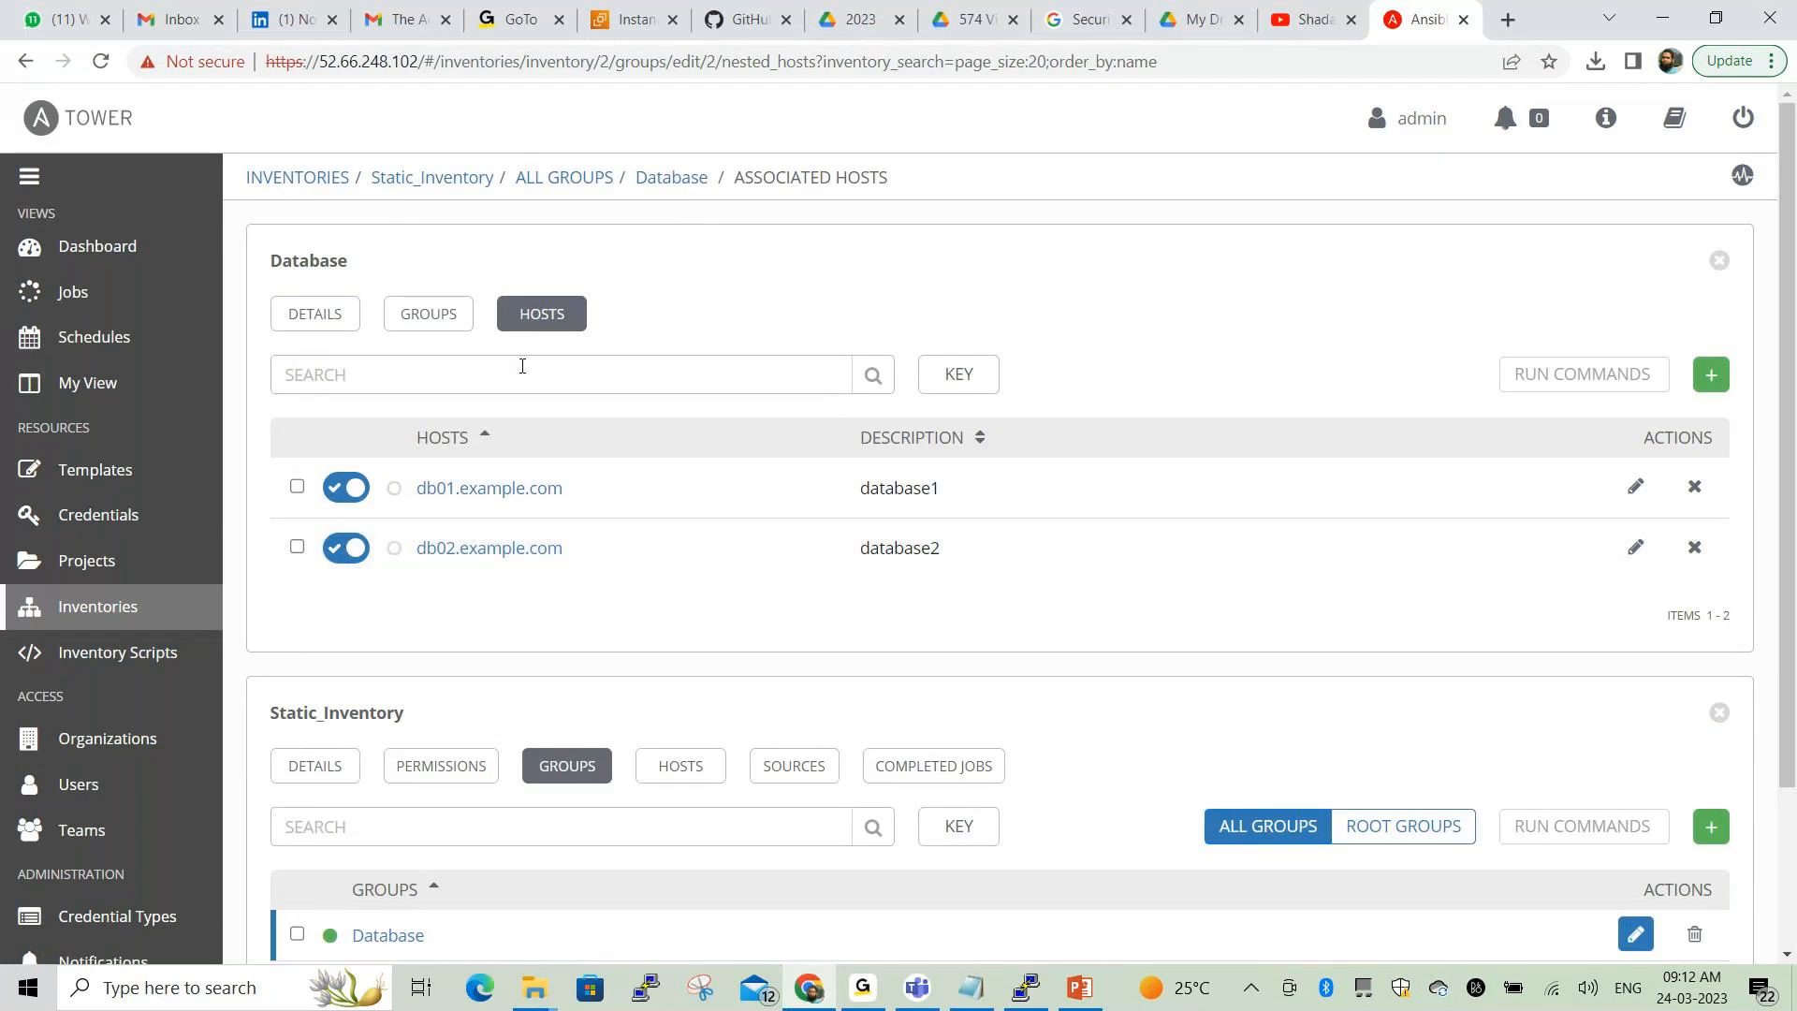
click(539, 180)
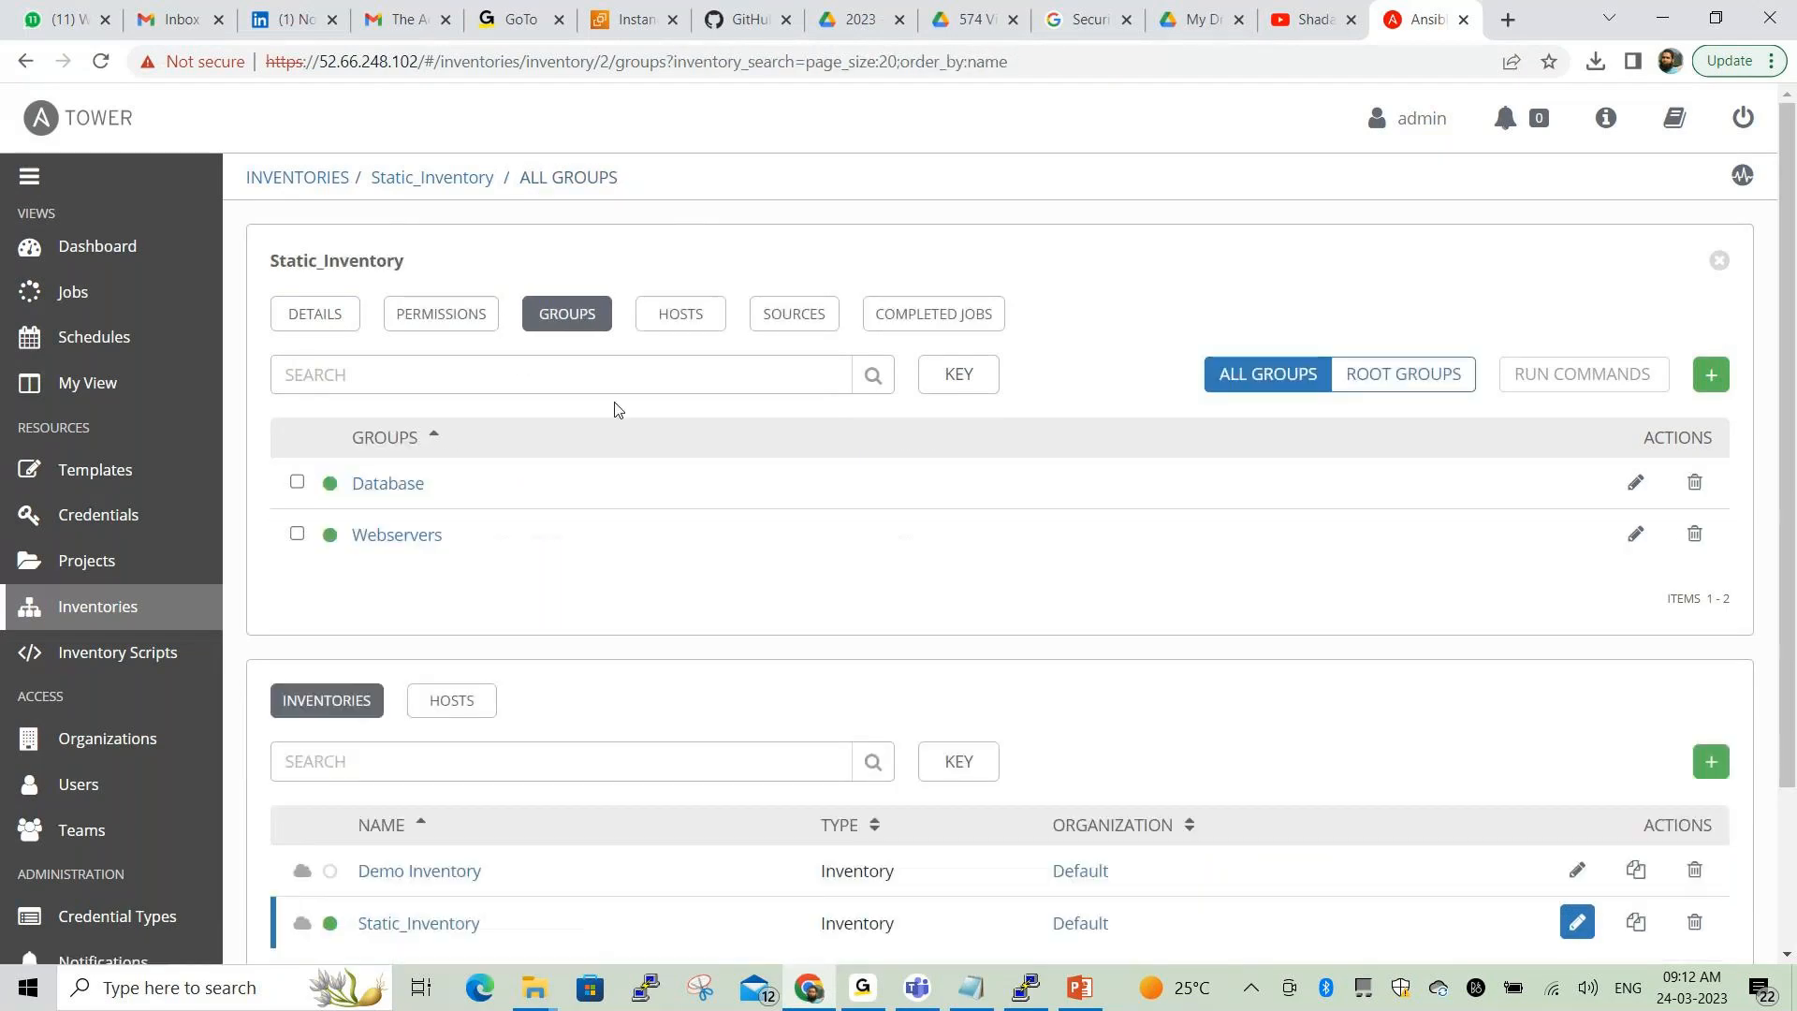
click(413, 535)
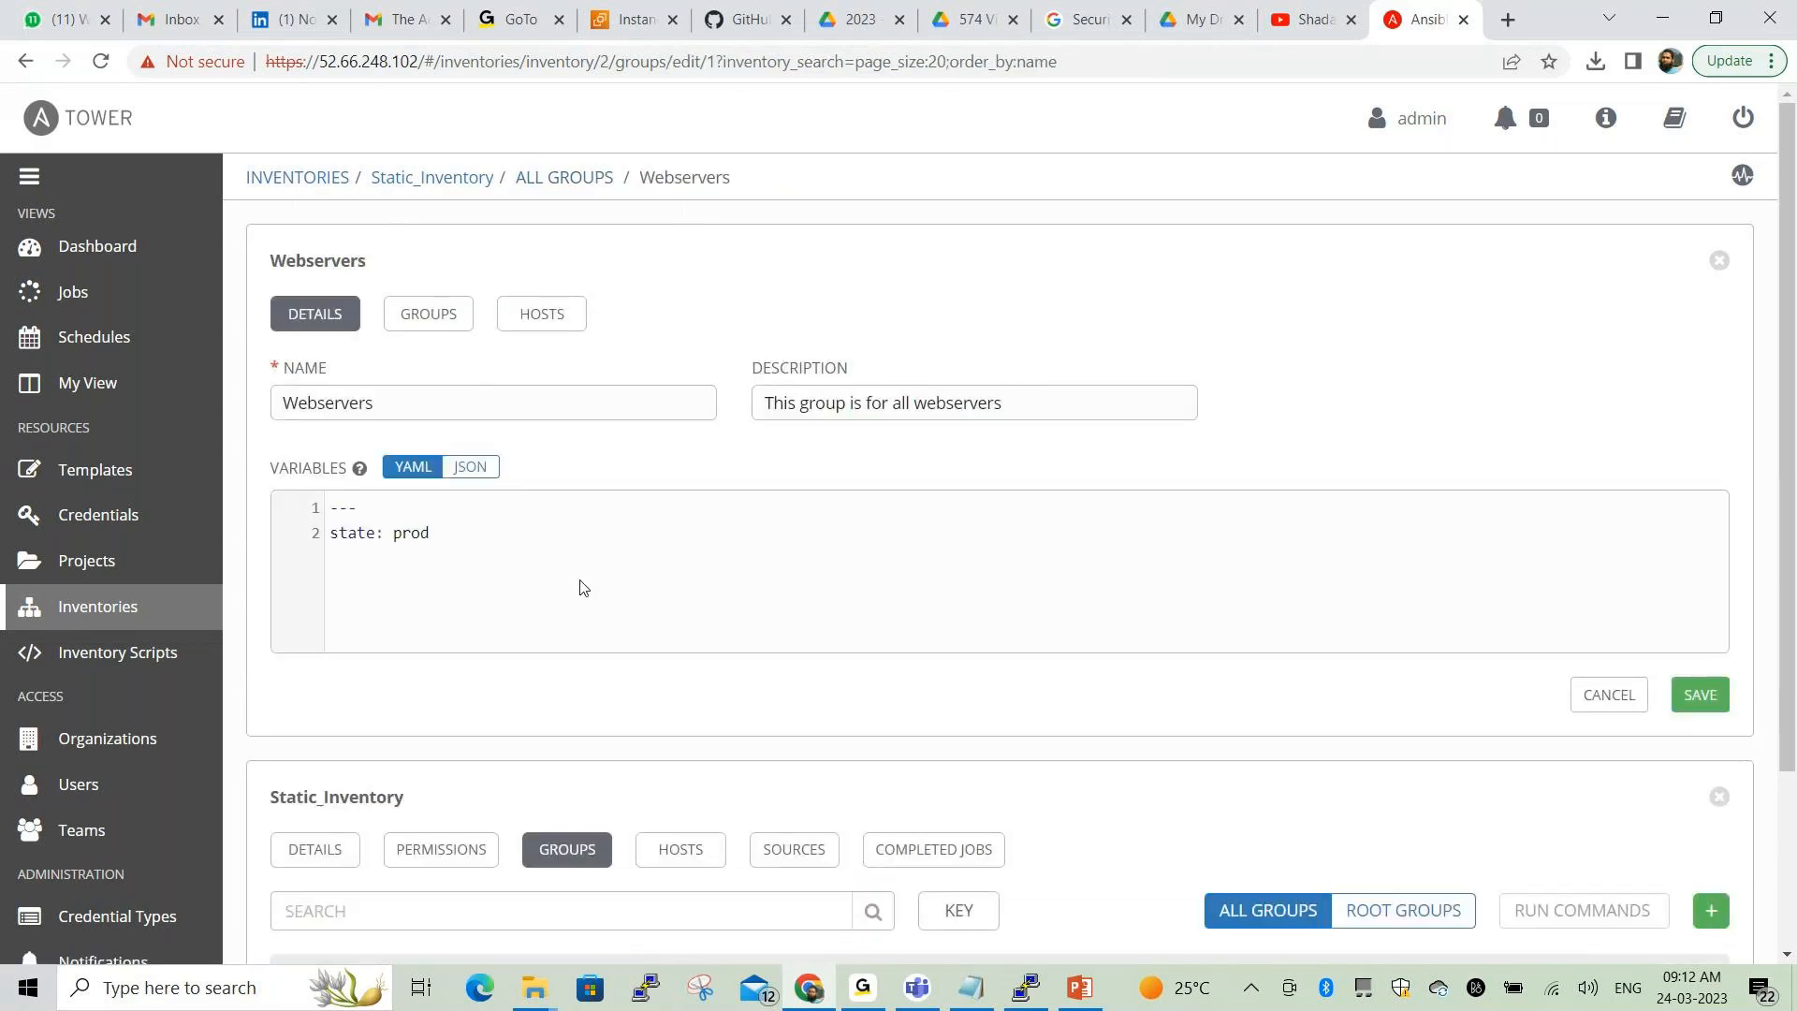
click(554, 319)
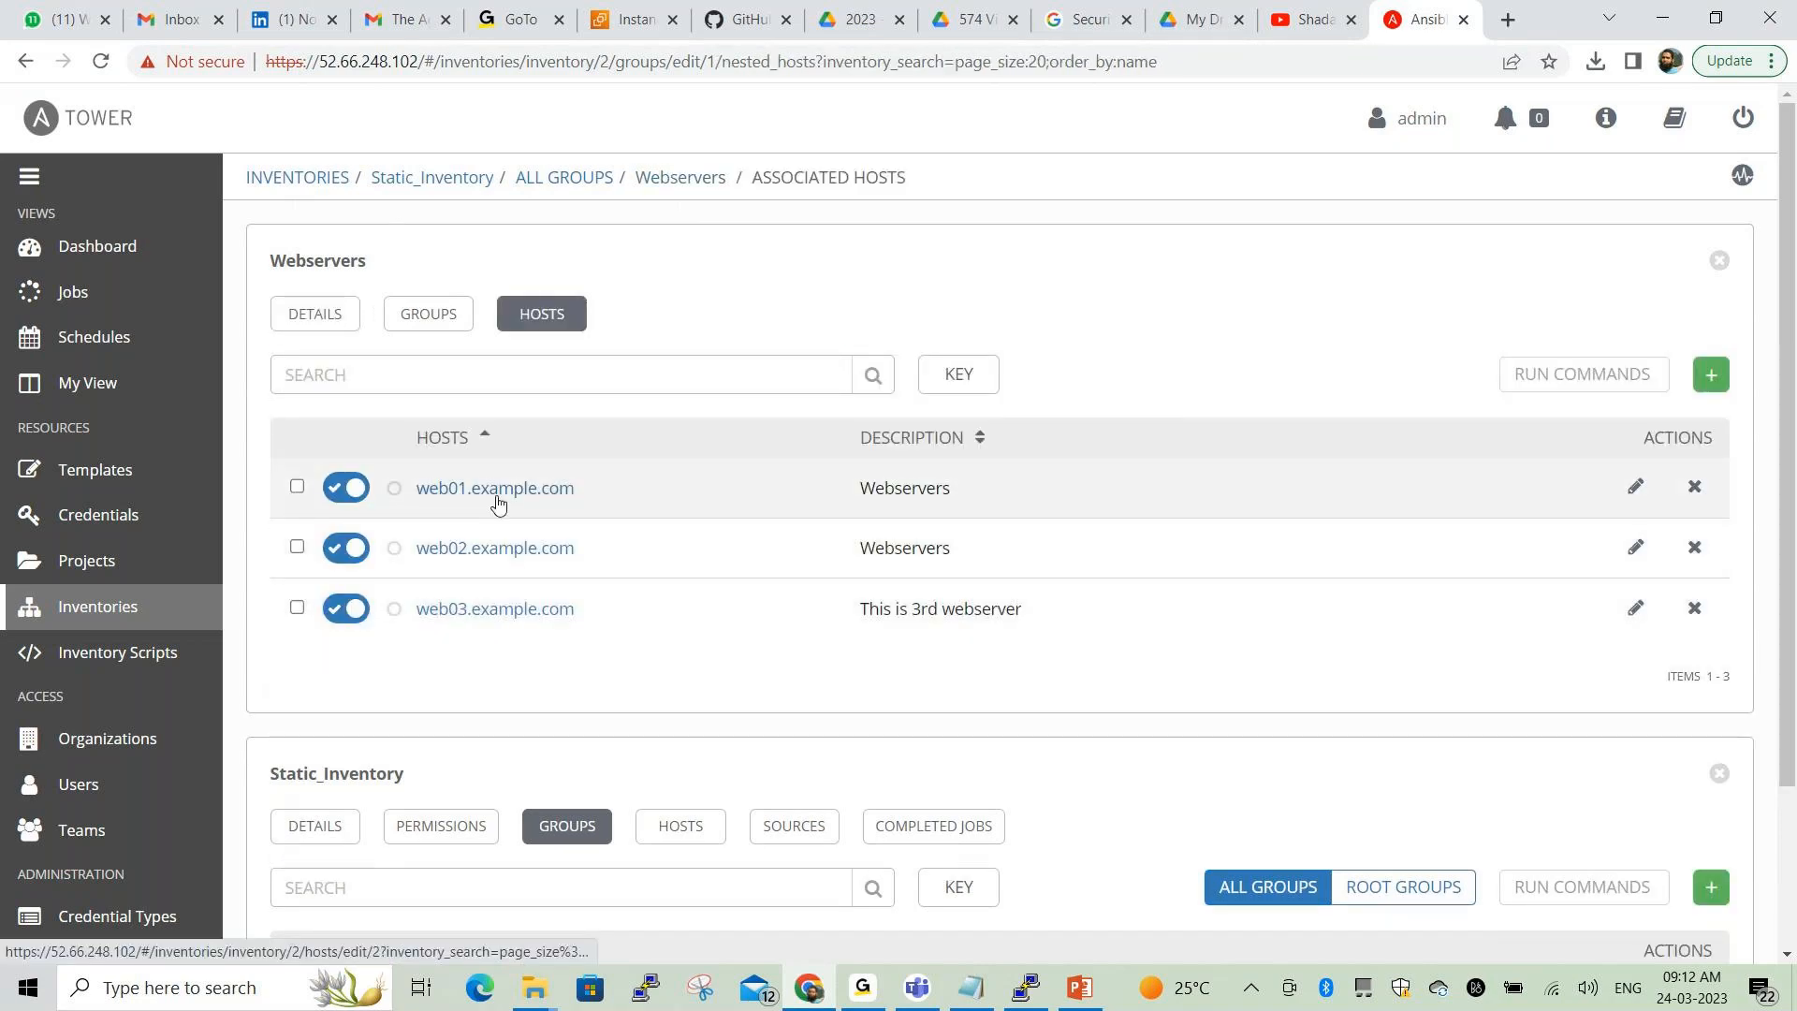
Paste 'role: primary' into web01.example.com's variables and save the host
click(525, 488)
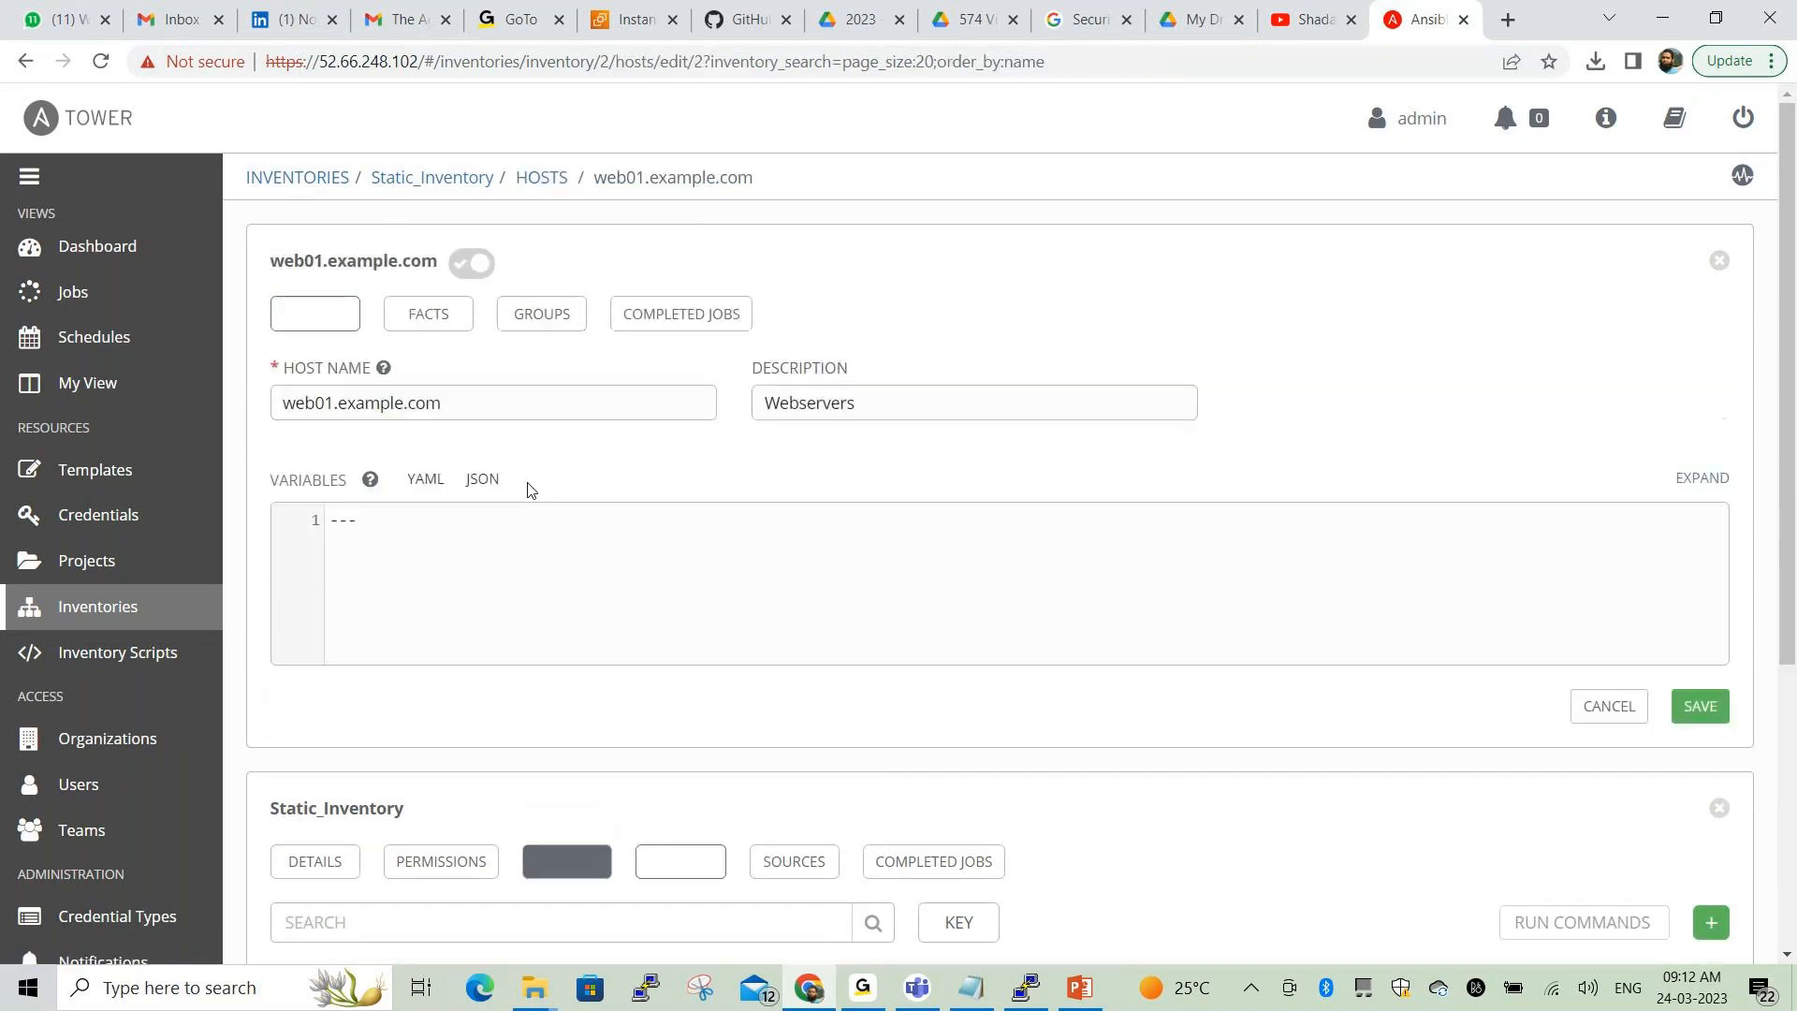
click(406, 532)
key(ctrl+v)
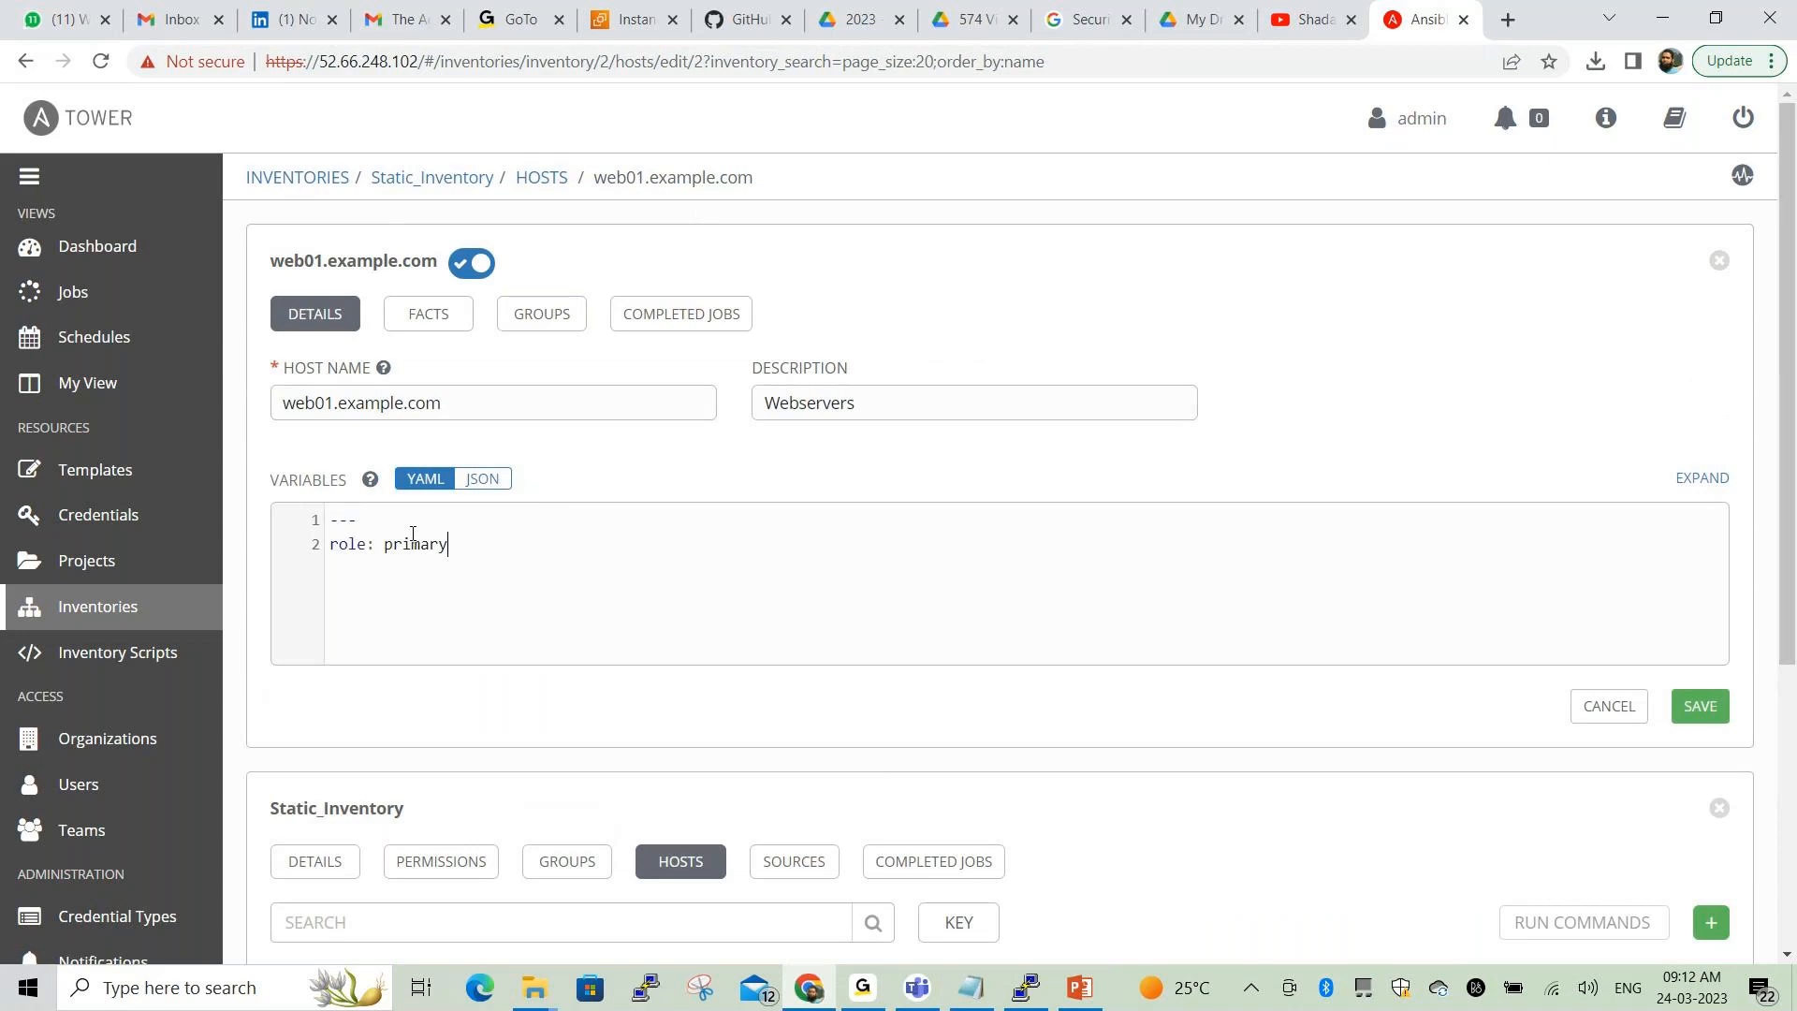
click(1700, 706)
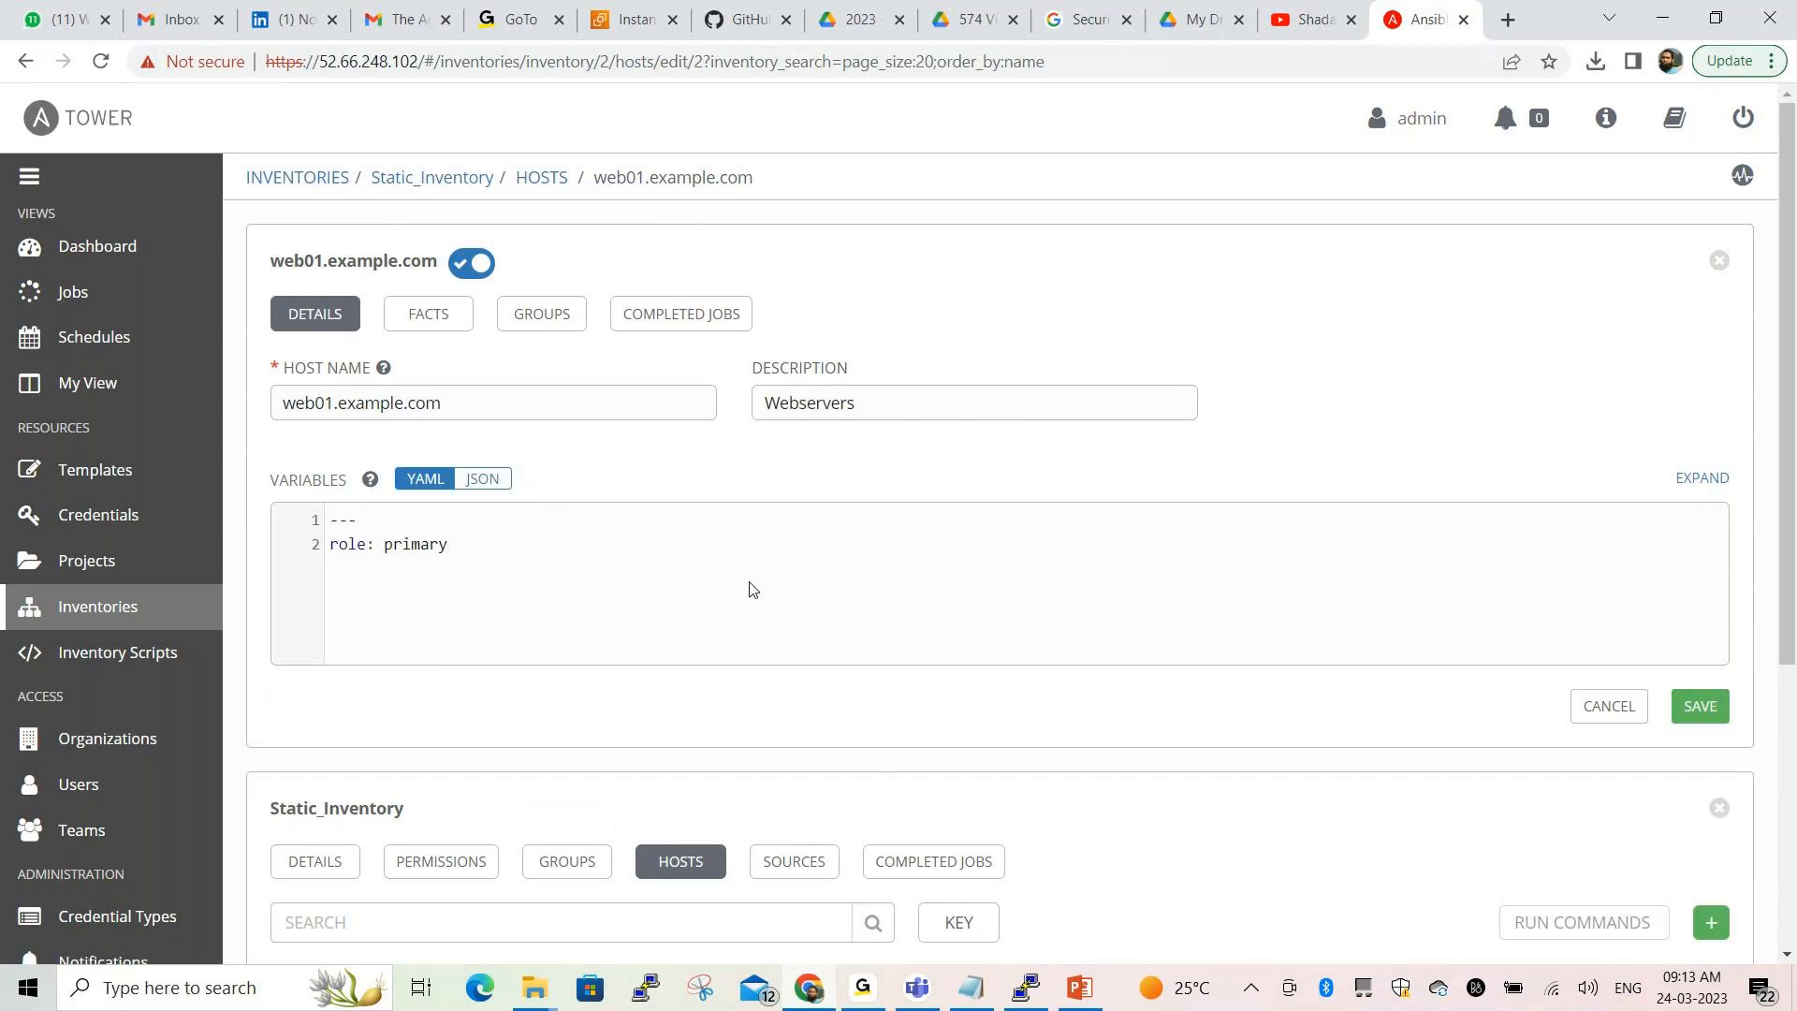
Give web02.example.com the variable 'role: secondary' and save it
click(542, 180)
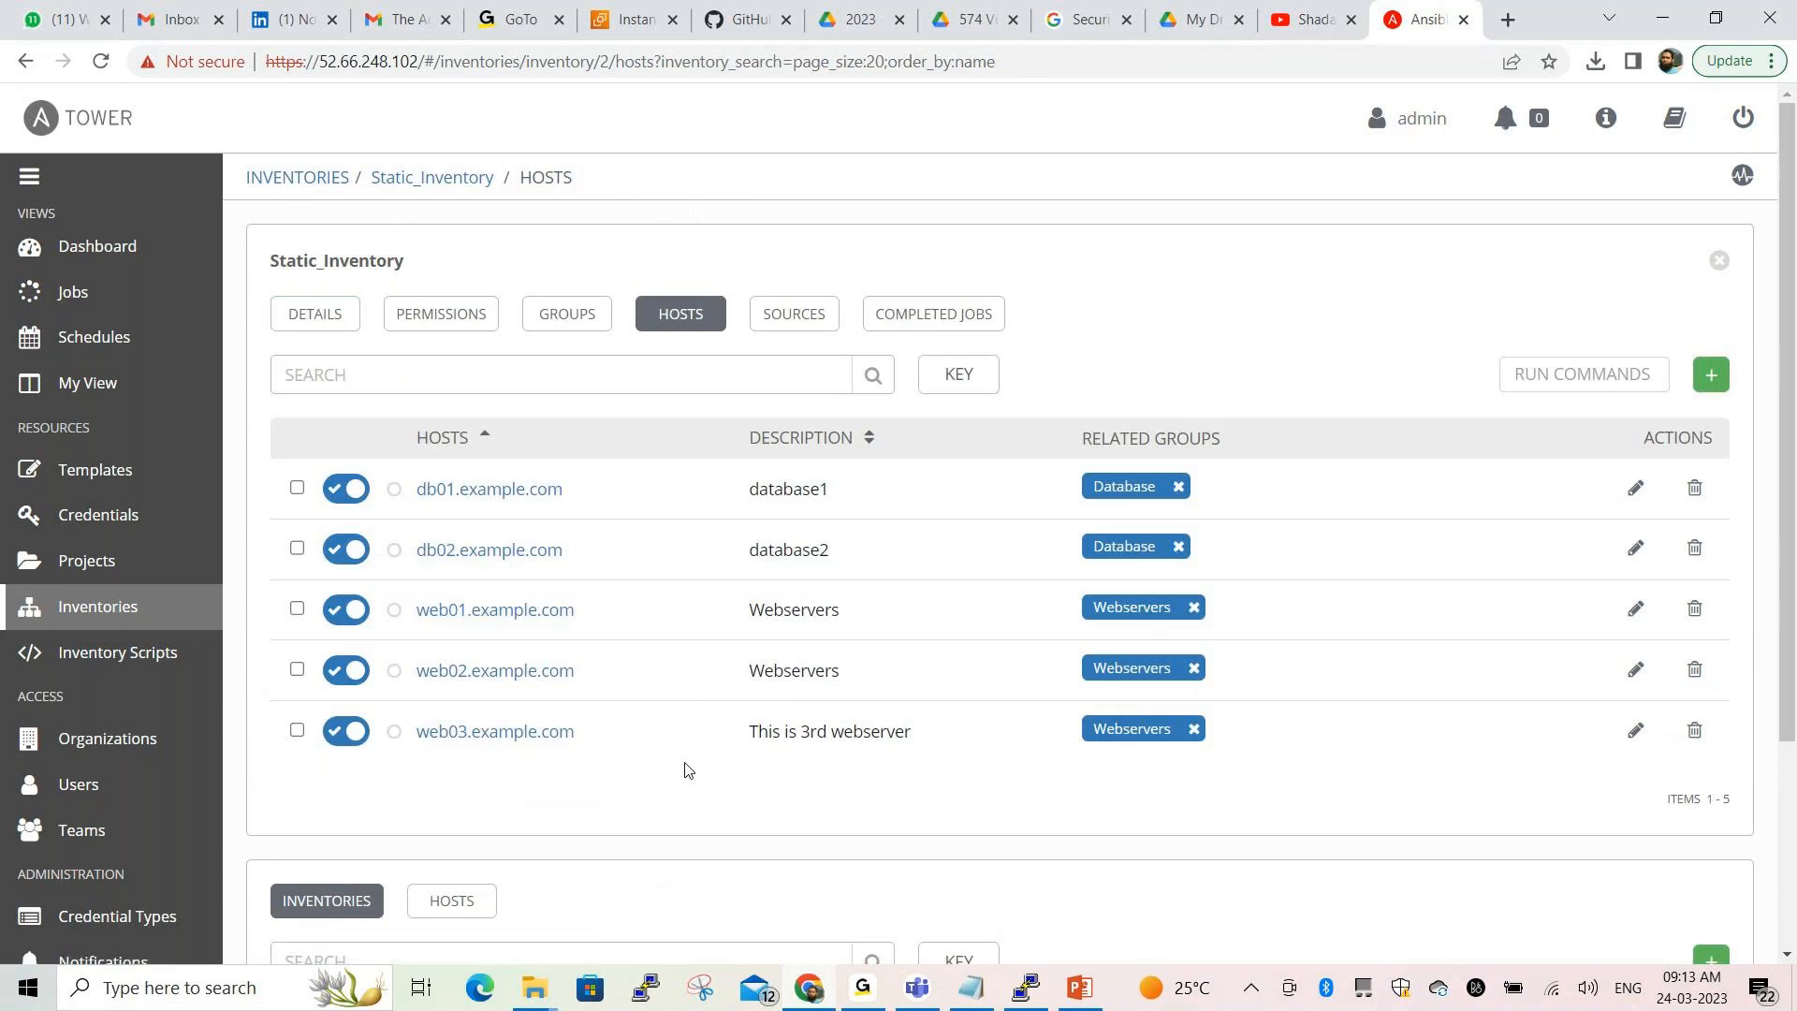
click(526, 673)
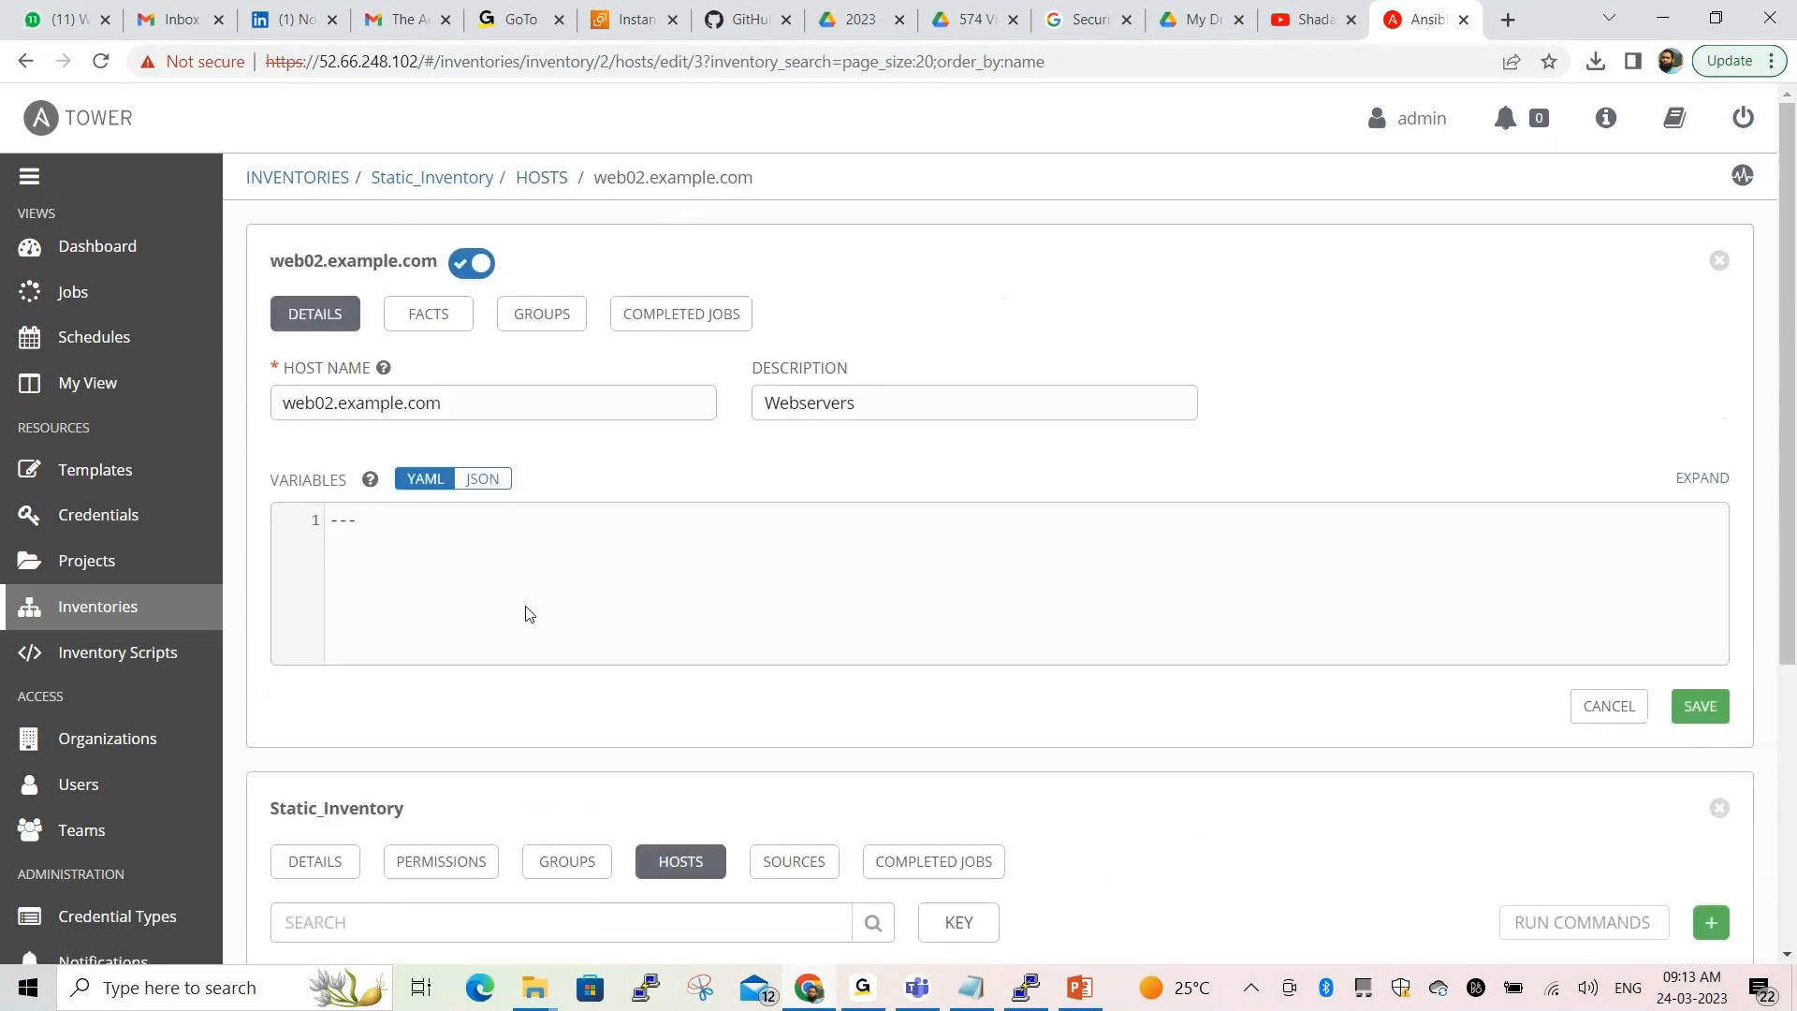
click(365, 553)
key(Return)
text(role: secondary)
click(1696, 708)
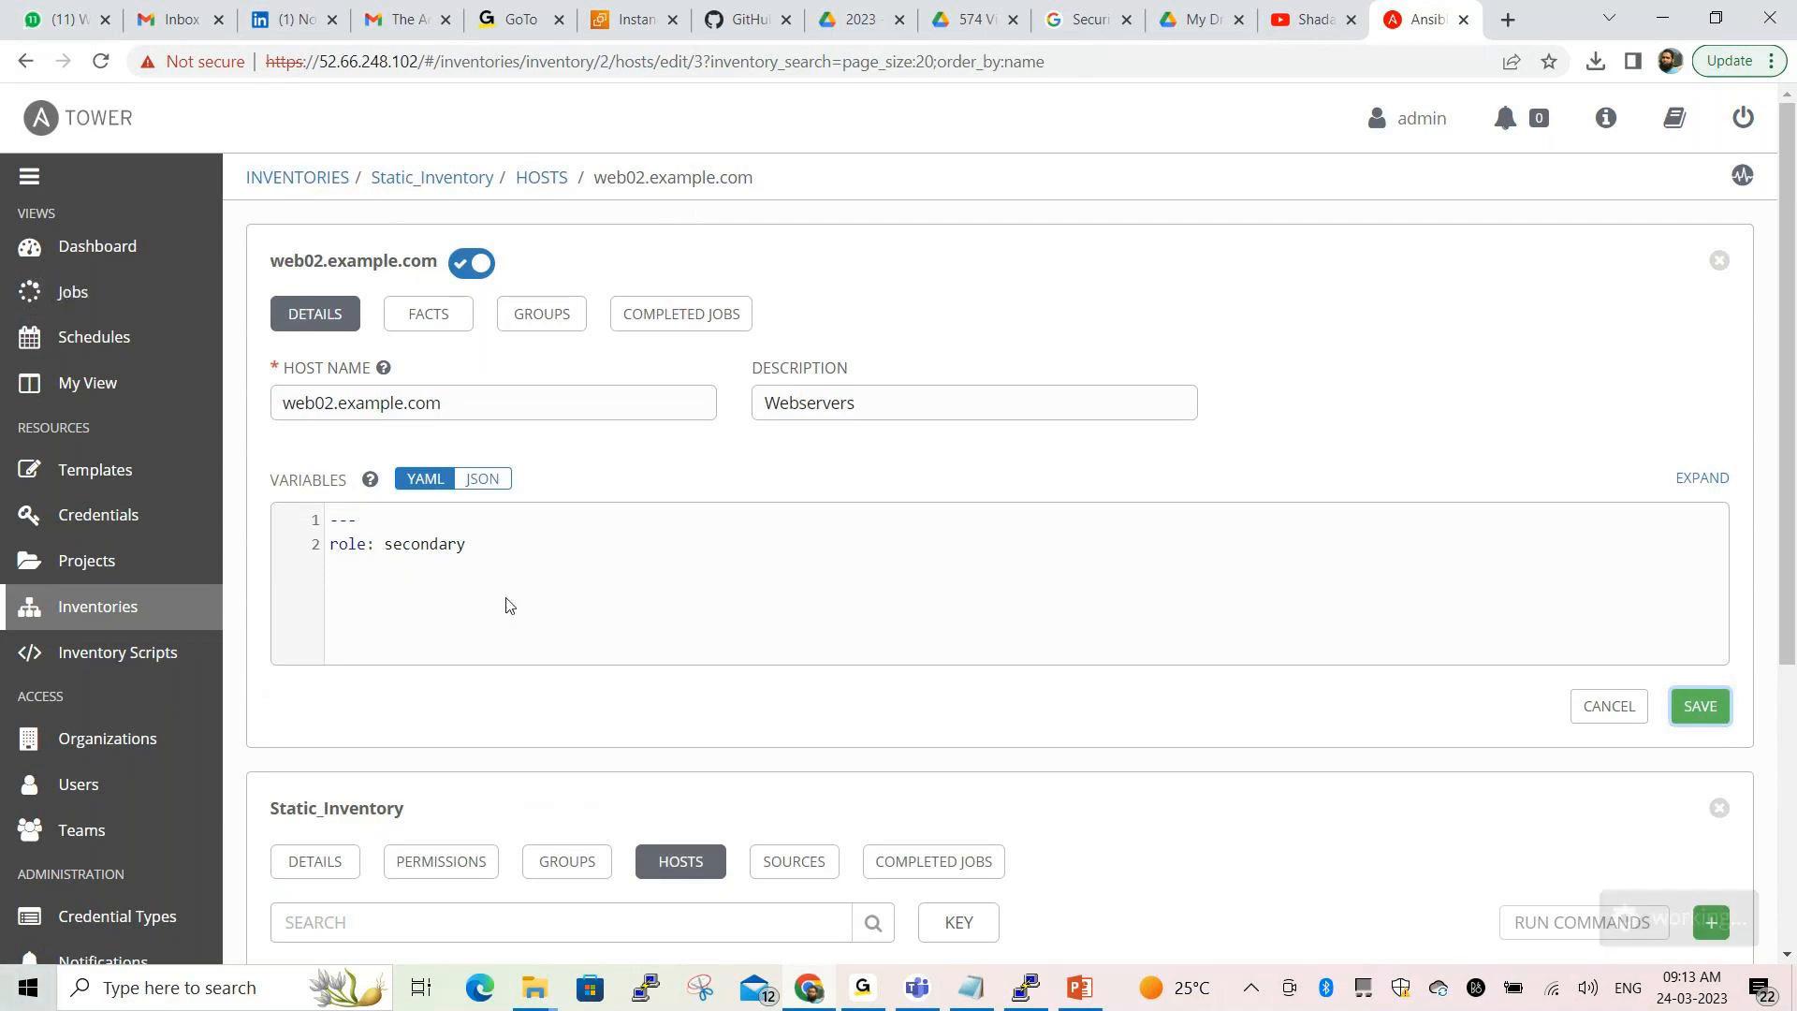
key(alt+Tab)
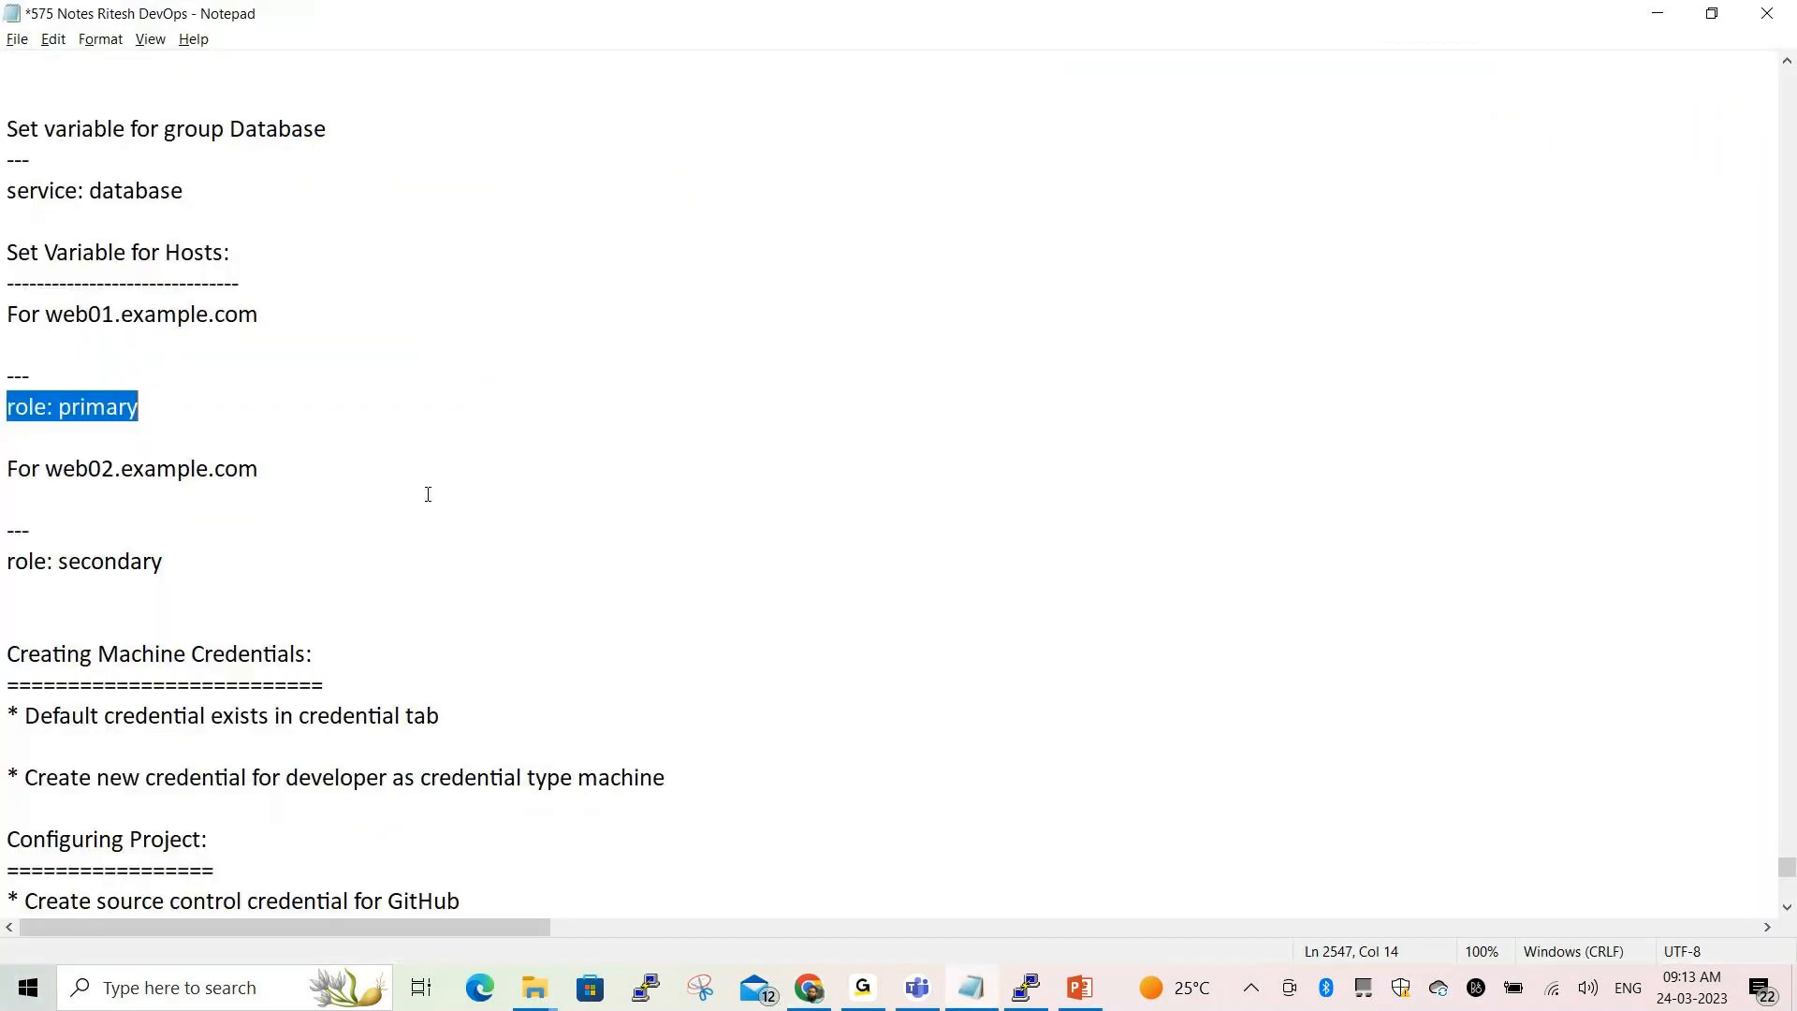
Review the Creating Machine Credentials notes, highlighting the developer step and default credential note
scroll(428, 494, down, 4)
scroll(649, 389, up, 2)
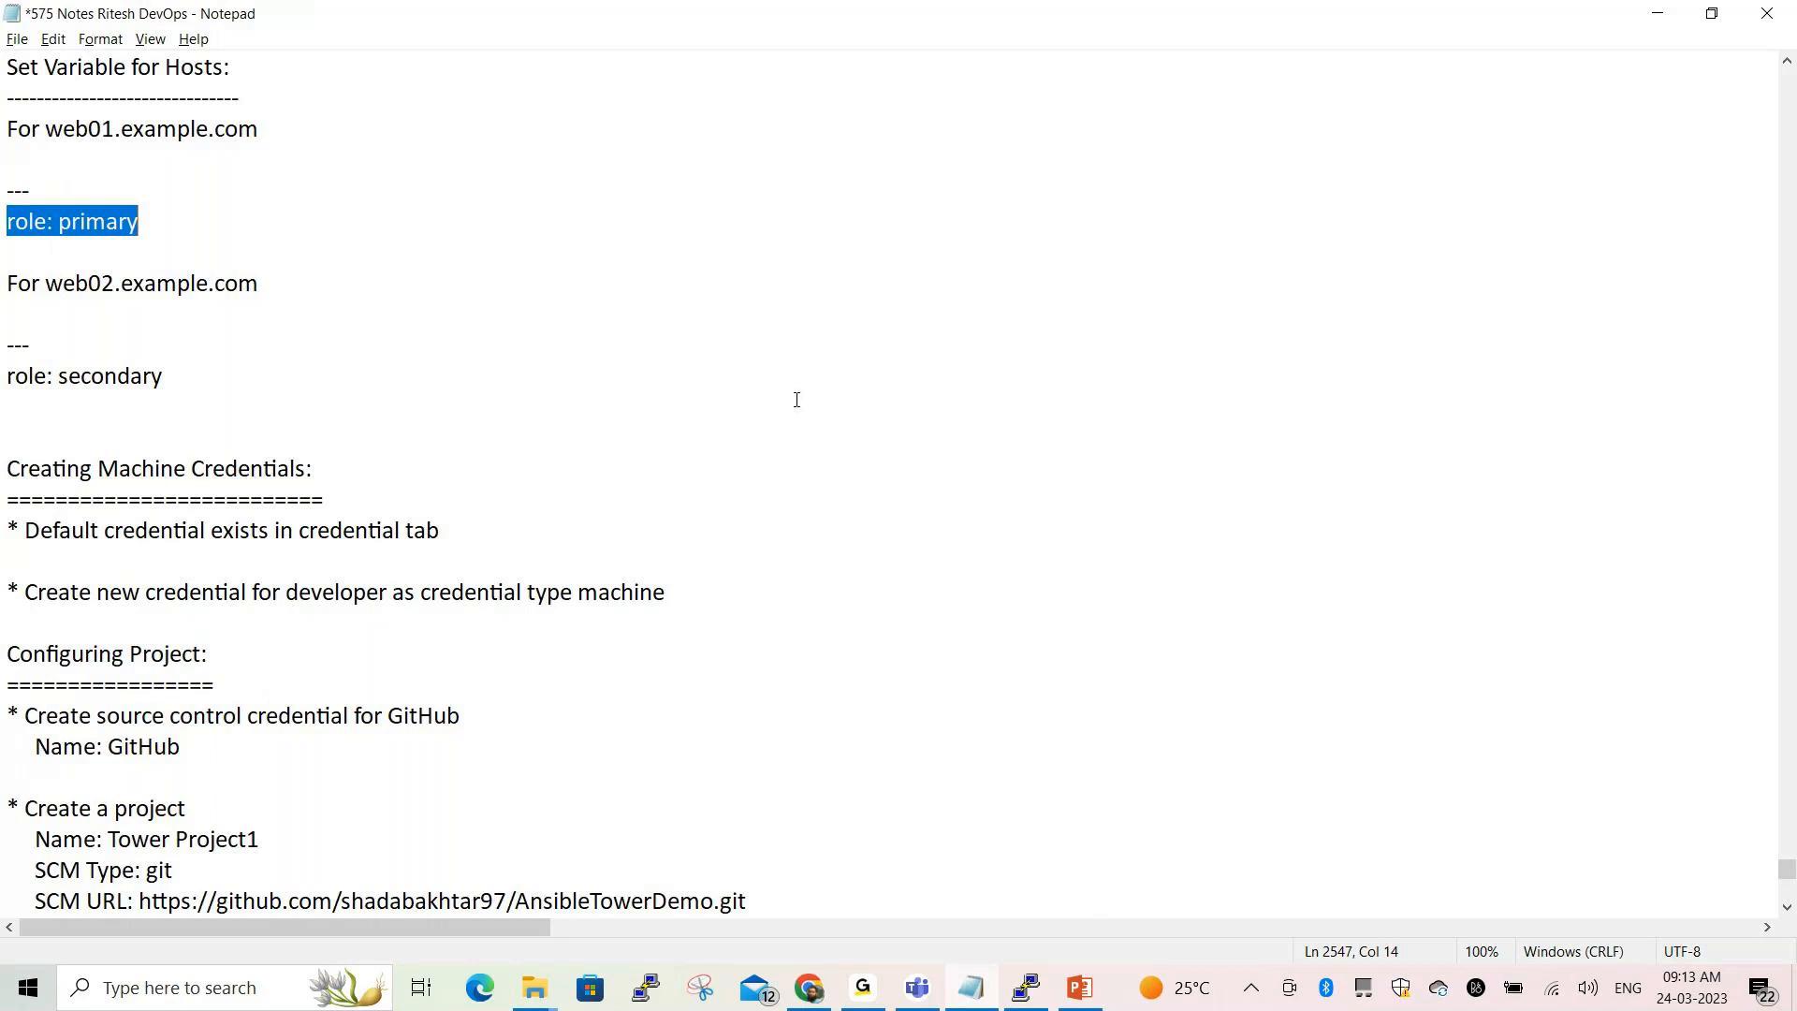
scroll(796, 400, down, 3)
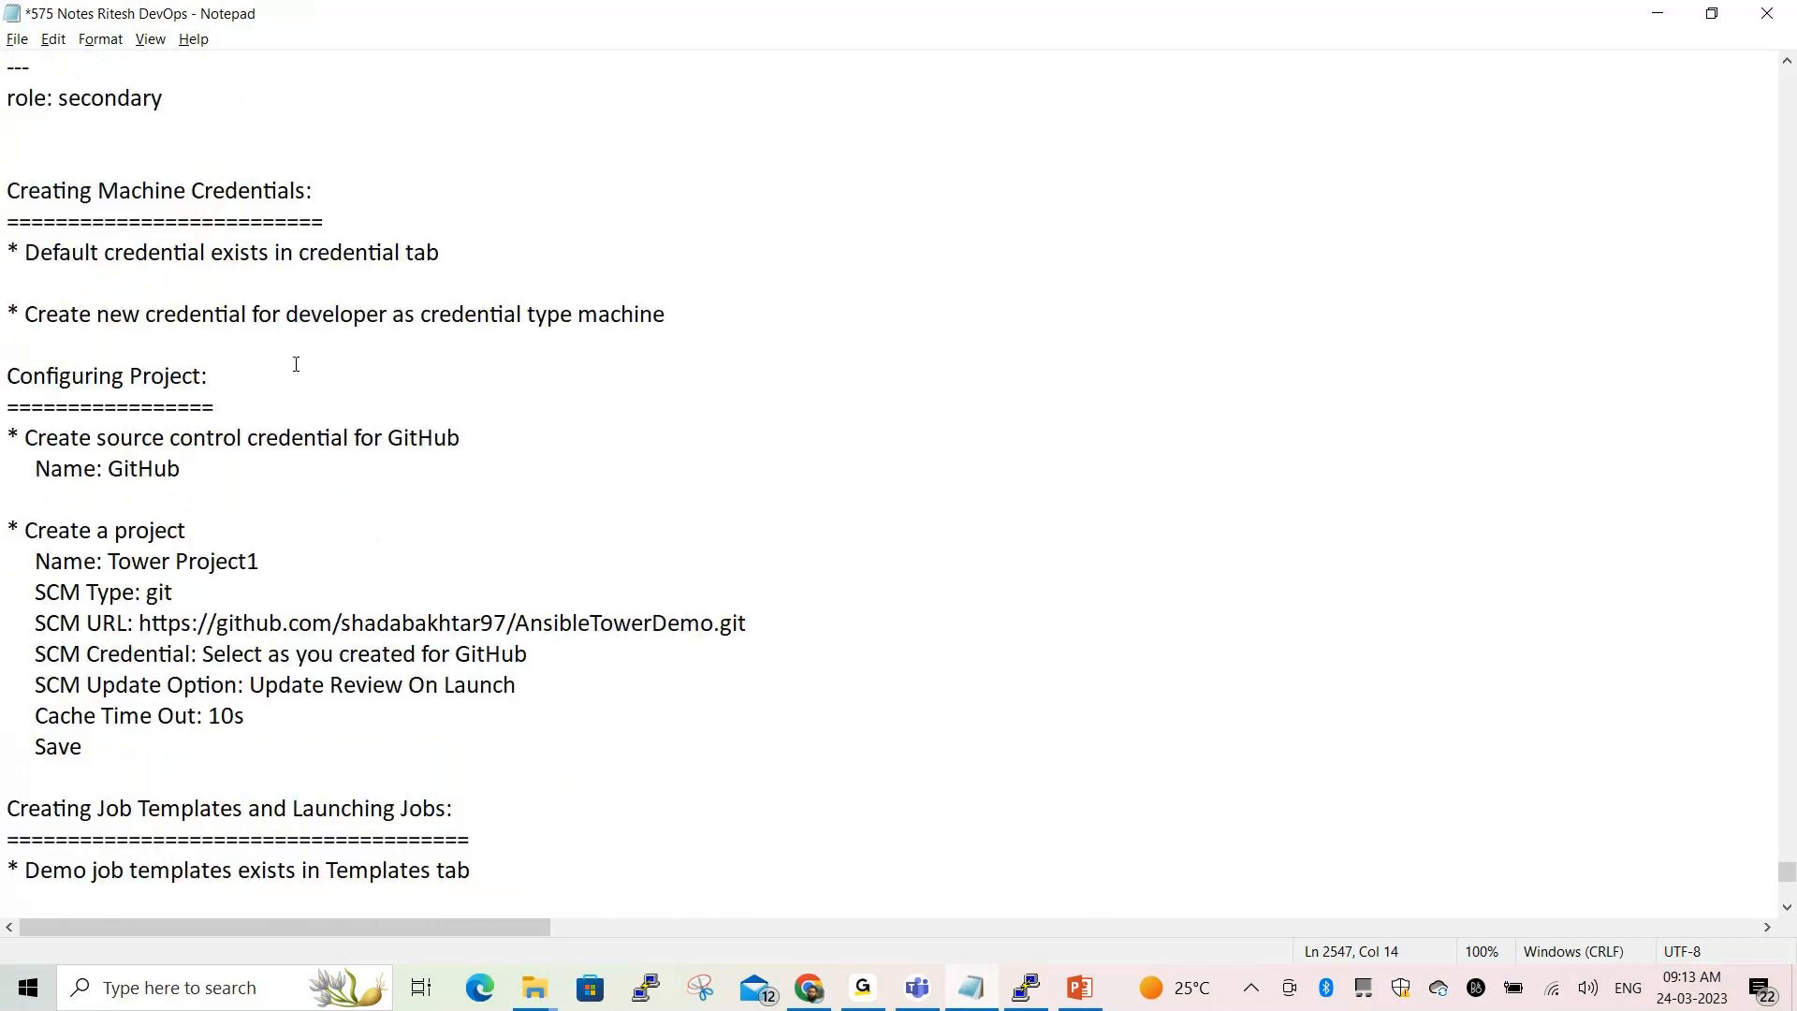
drag(8, 191, 315, 193)
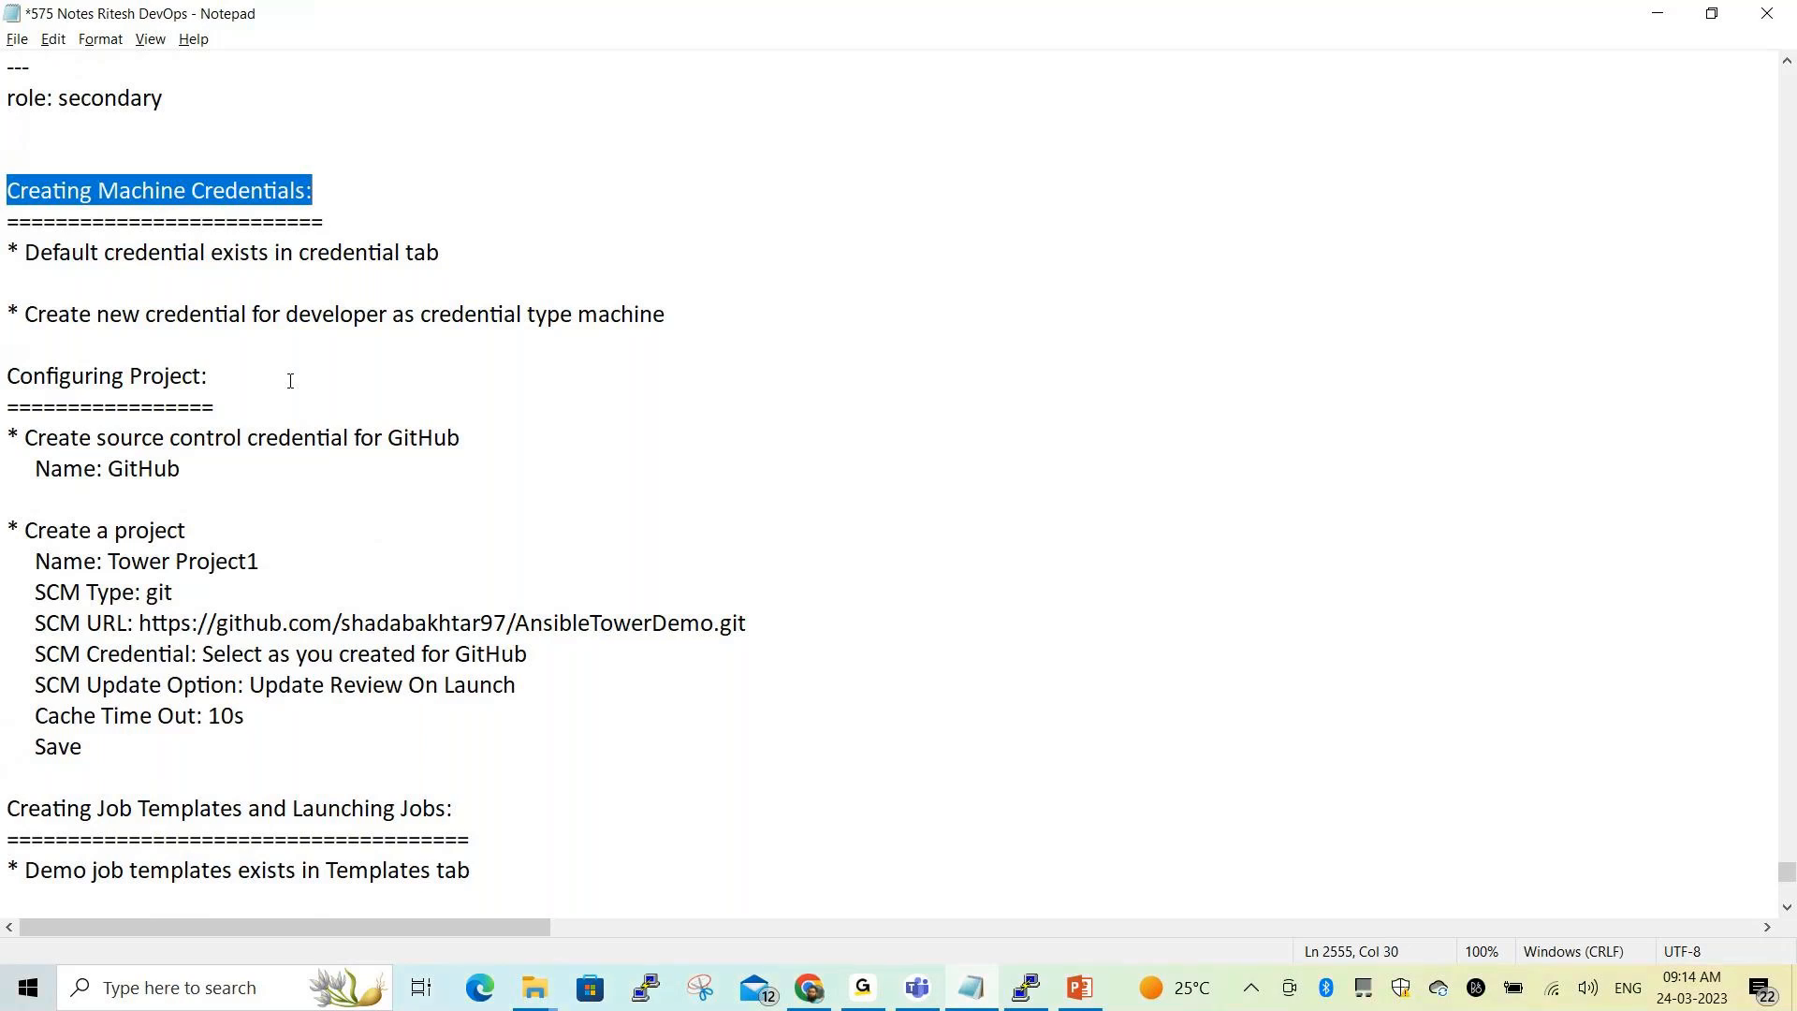
drag(6, 314, 452, 309)
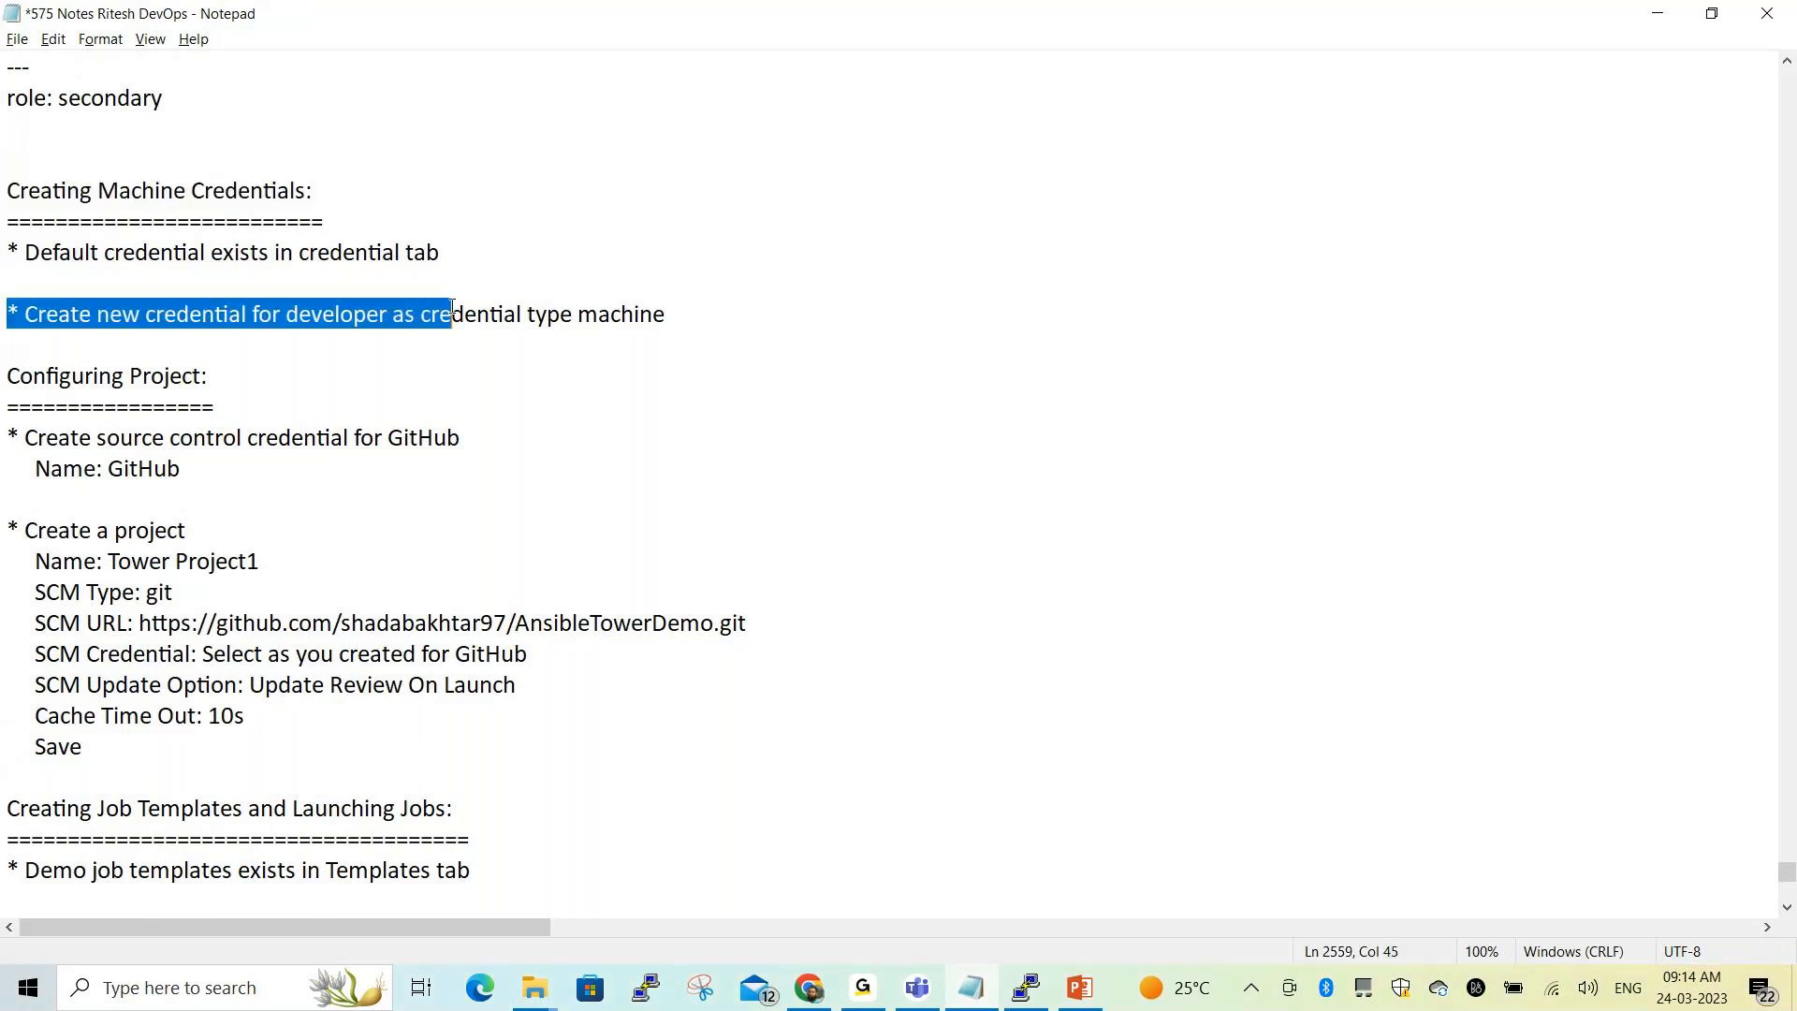
click(346, 347)
drag(285, 314, 385, 312)
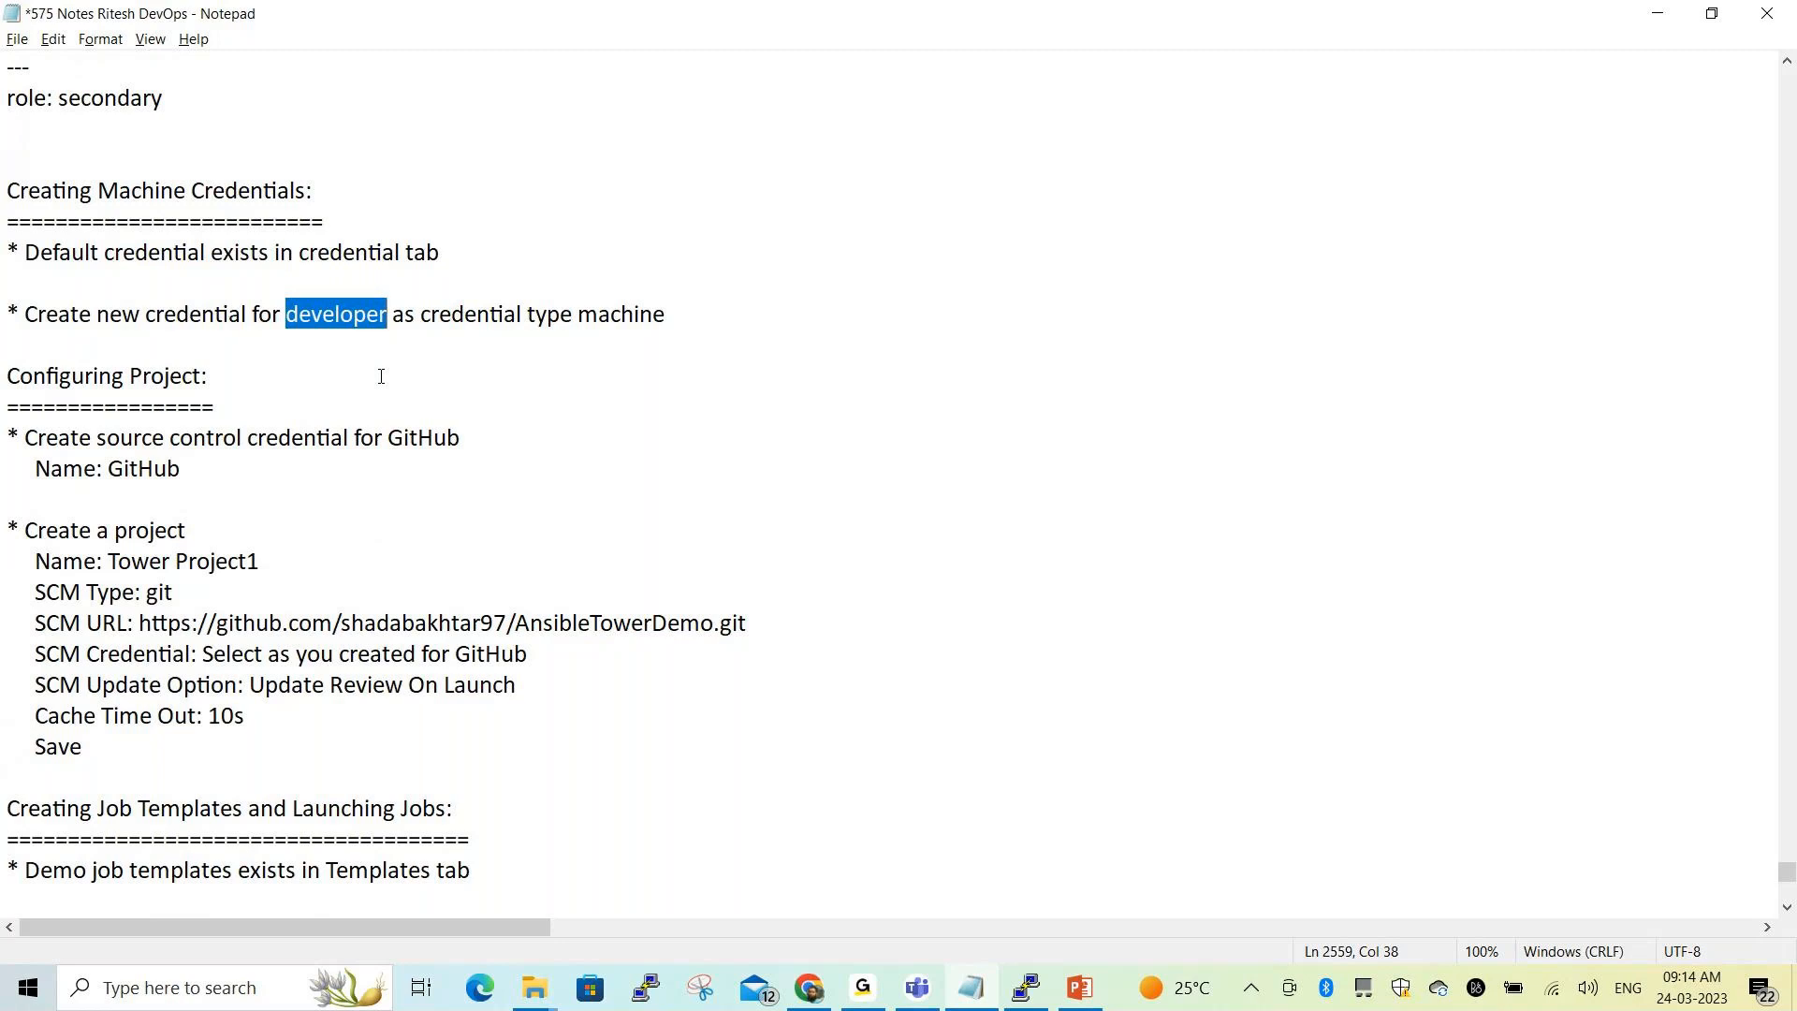
drag(3, 241, 510, 239)
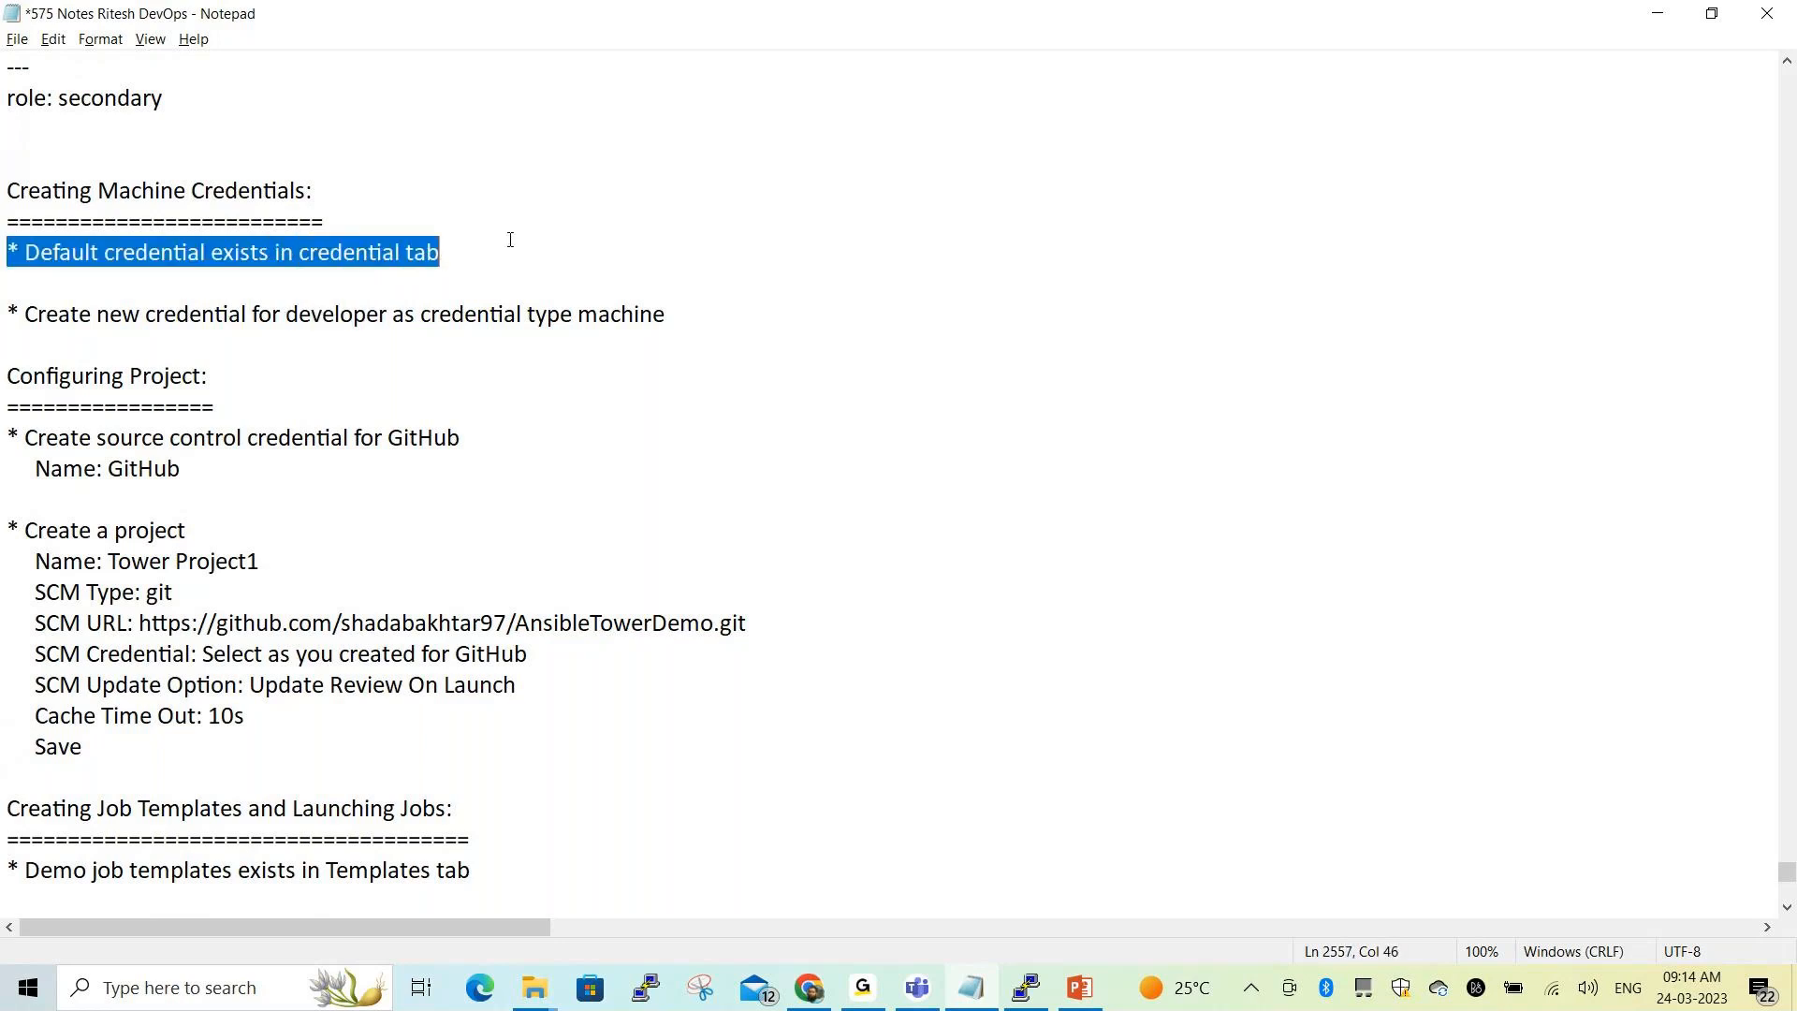
key(alt+Tab)
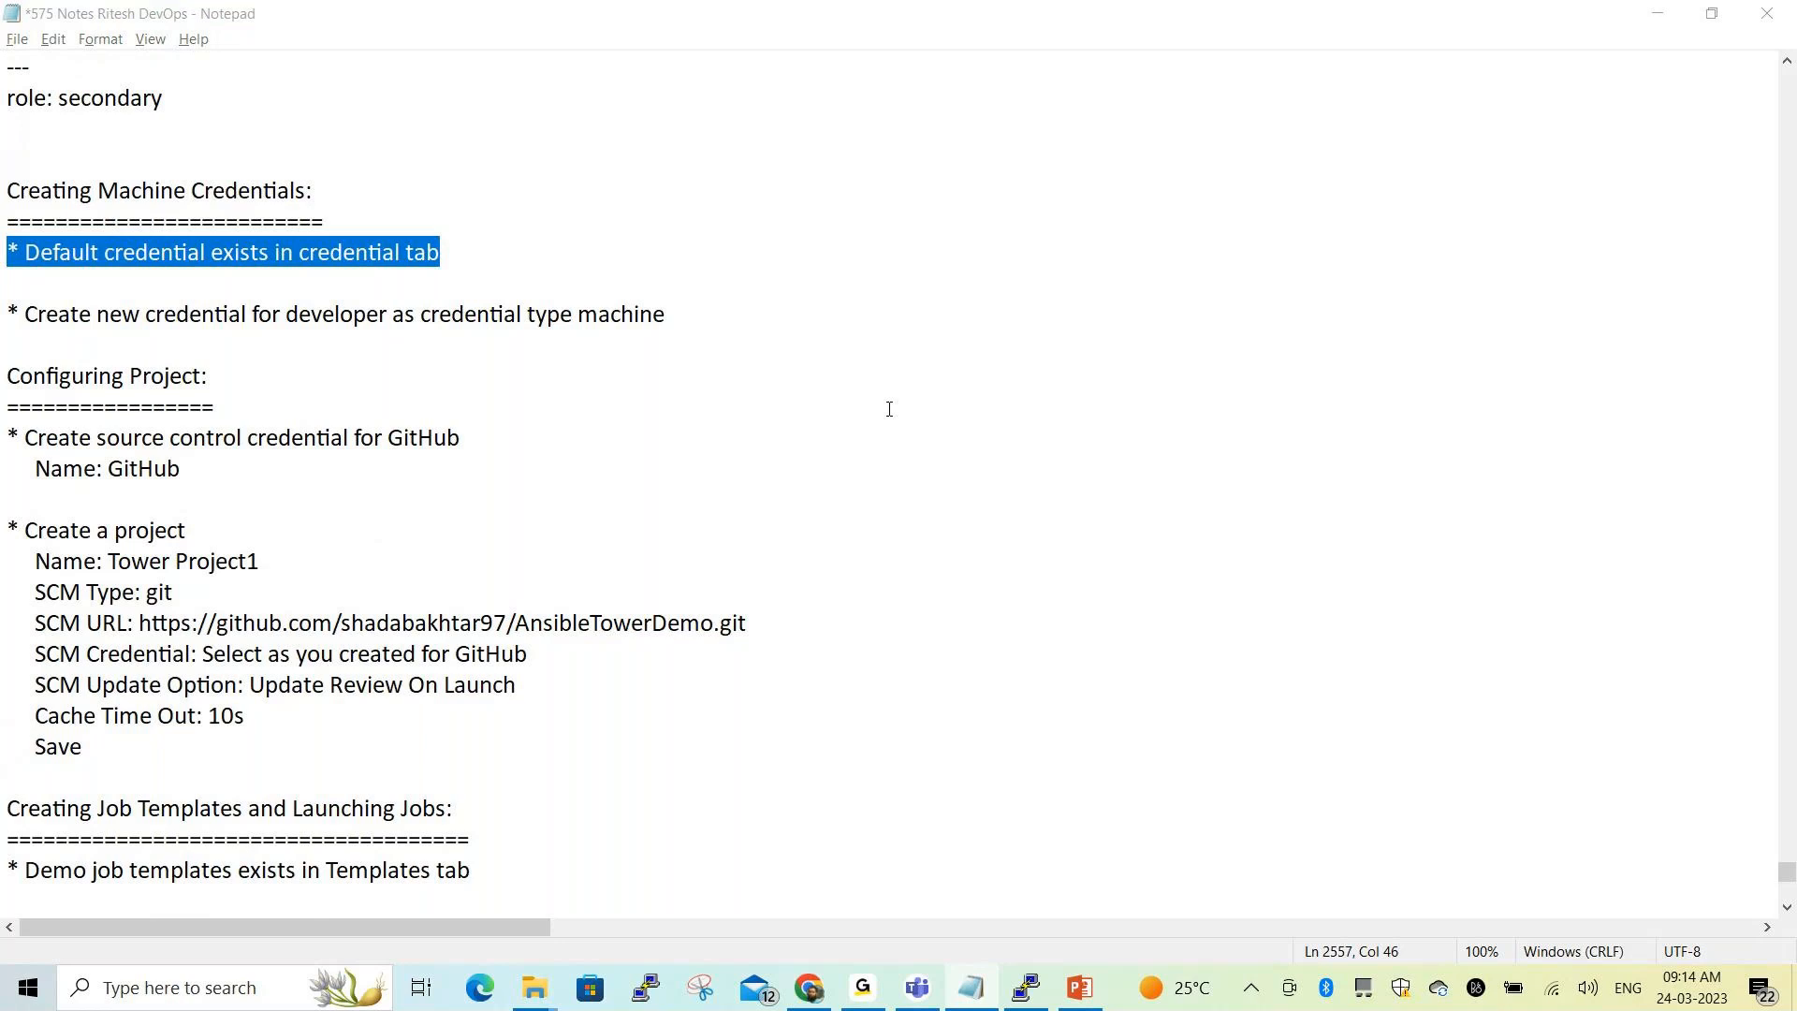
key(alt+Tab)
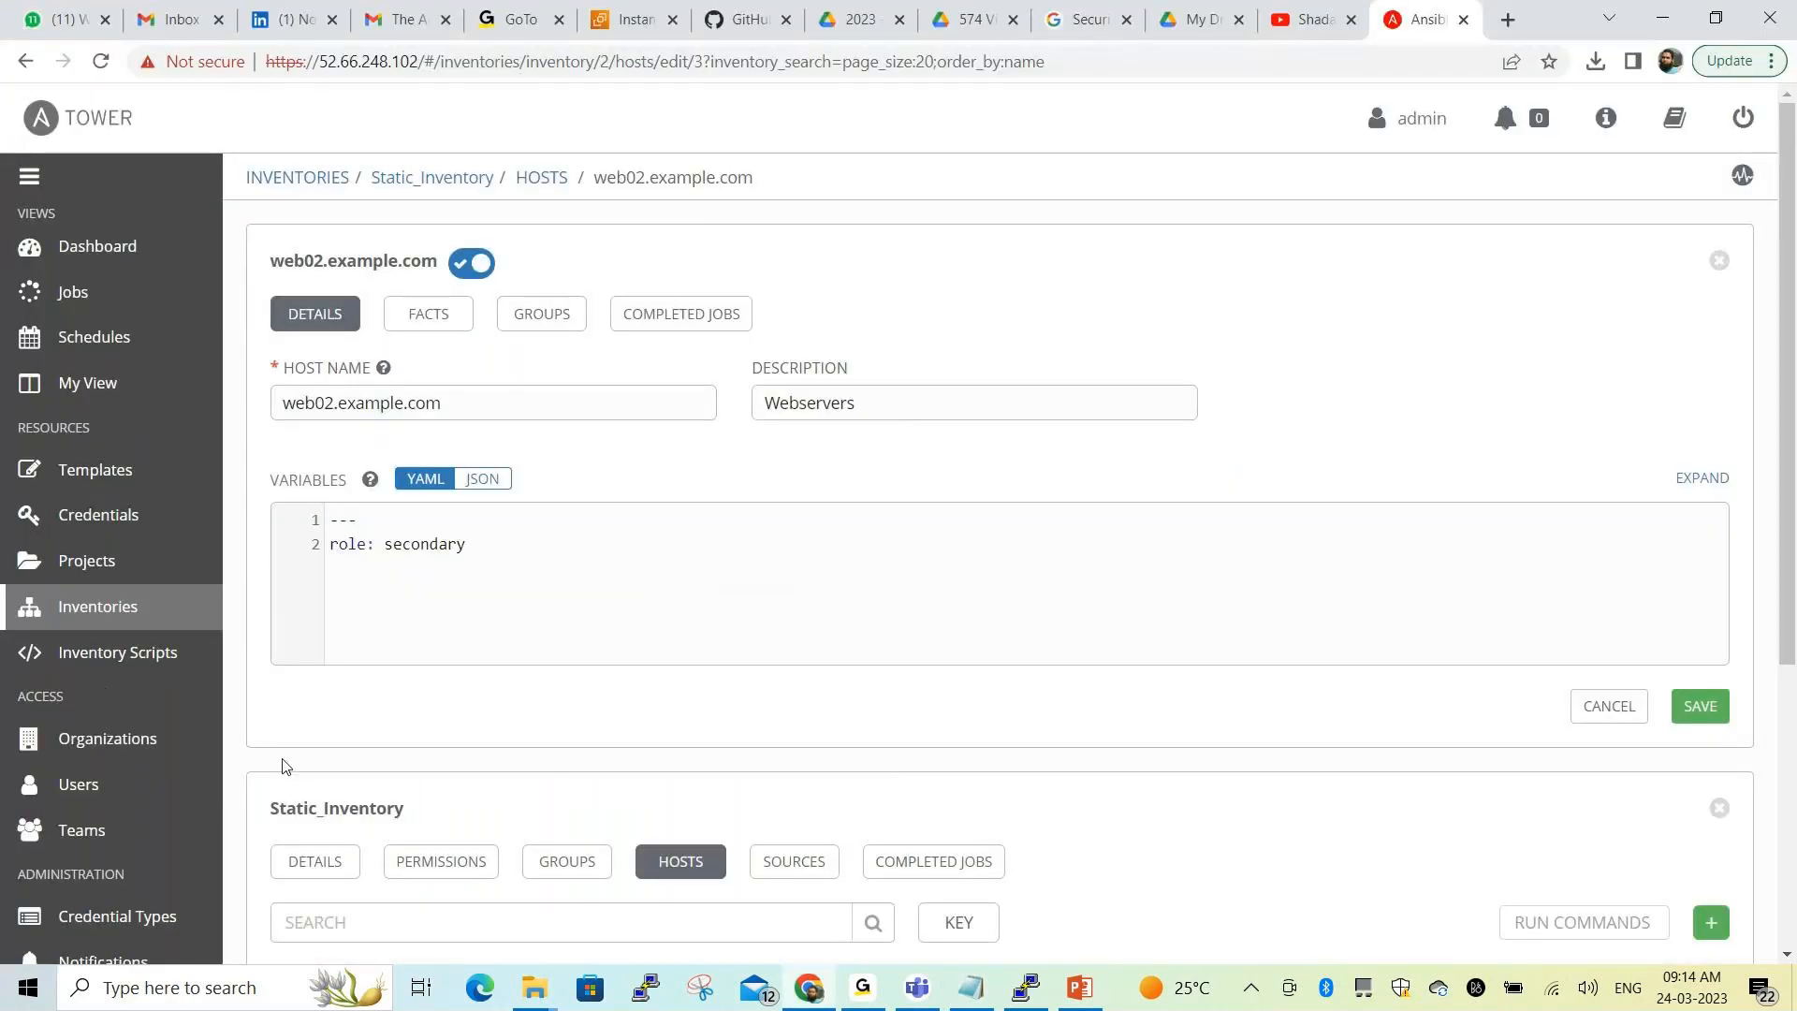
Go to Credentials, review the Machine-type Demo Credential, and start a new credential
click(565, 946)
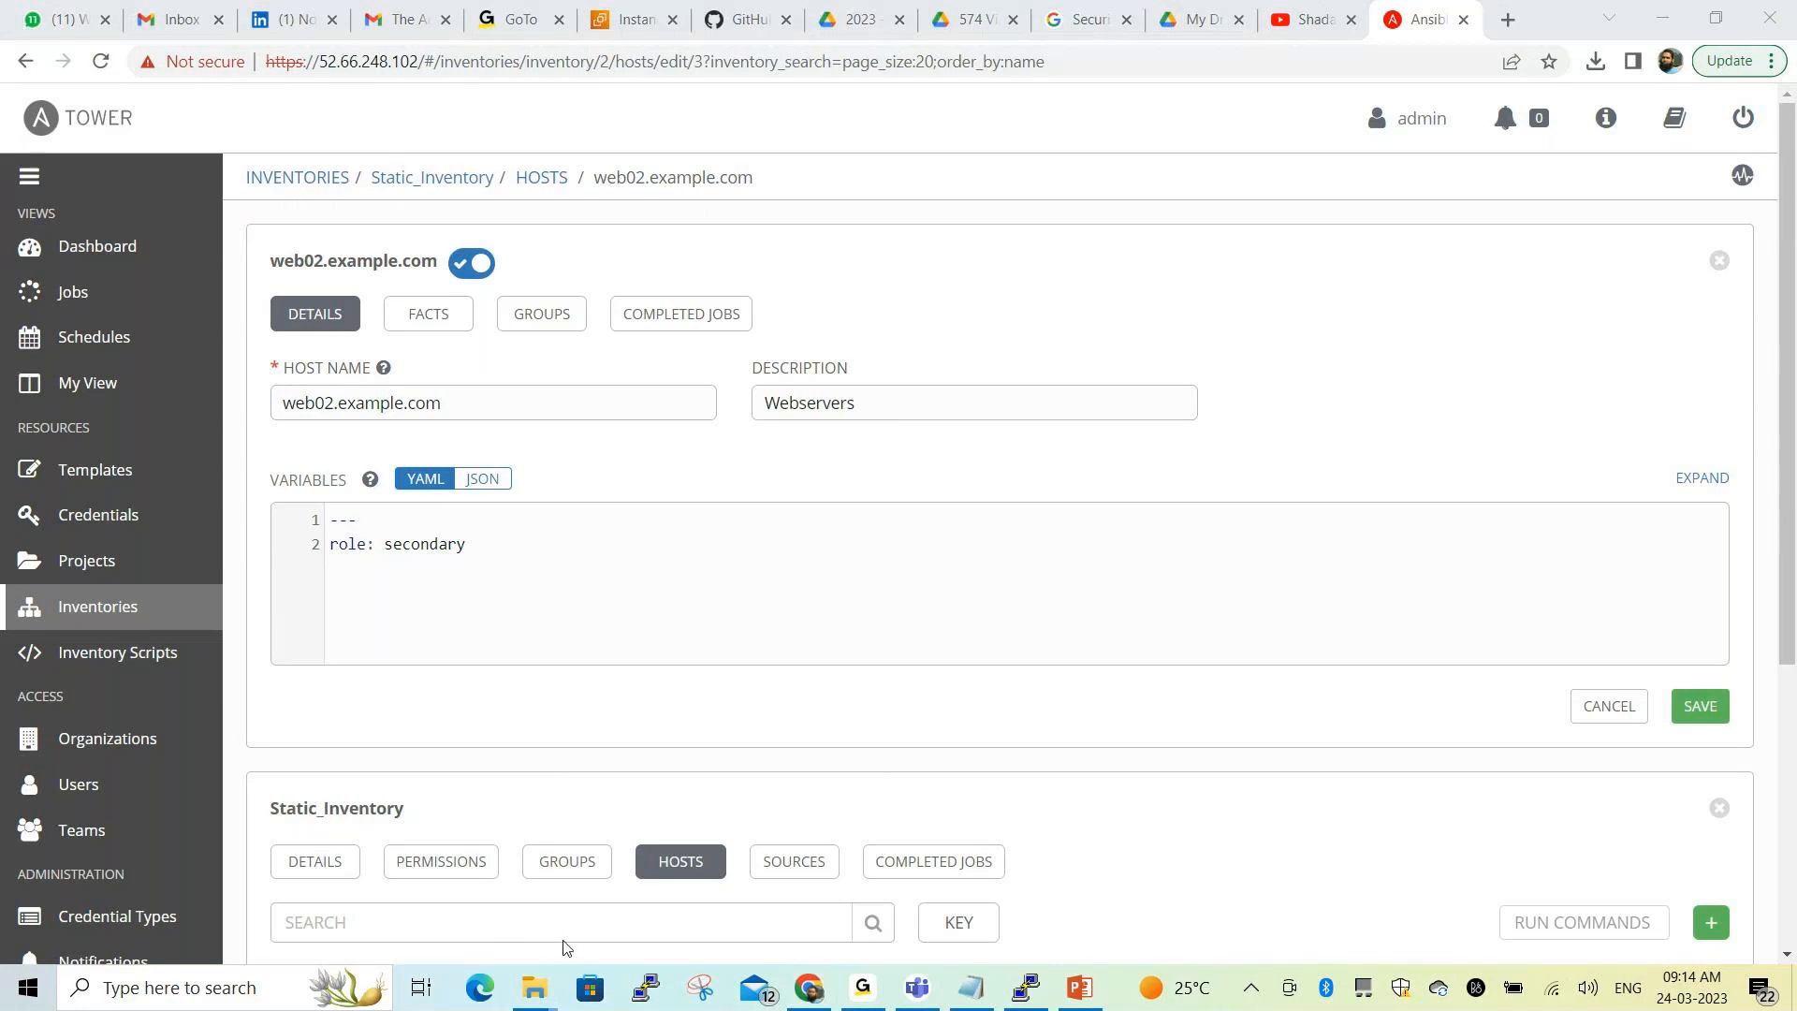
mouse_move(47, 483)
mouse_down()
mouse_move(49, 535)
mouse_move(145, 542)
mouse_move(169, 484)
mouse_move(59, 484)
mouse_up()
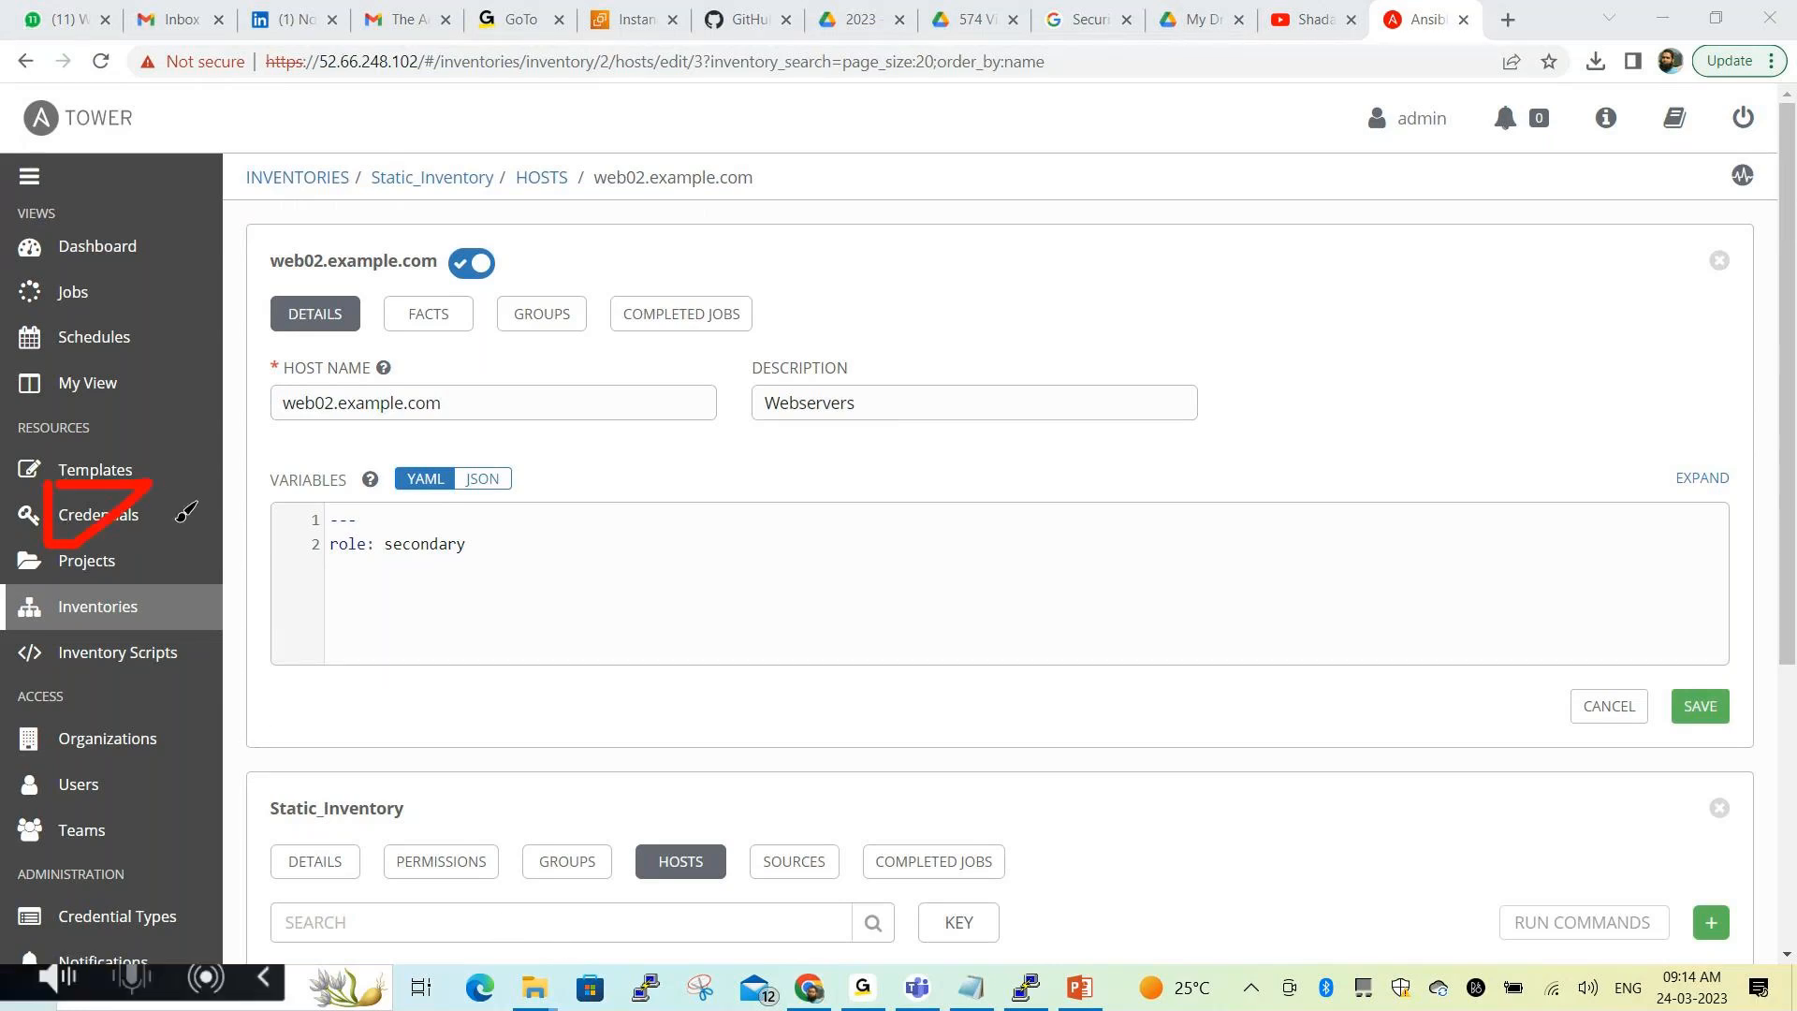
click(574, 951)
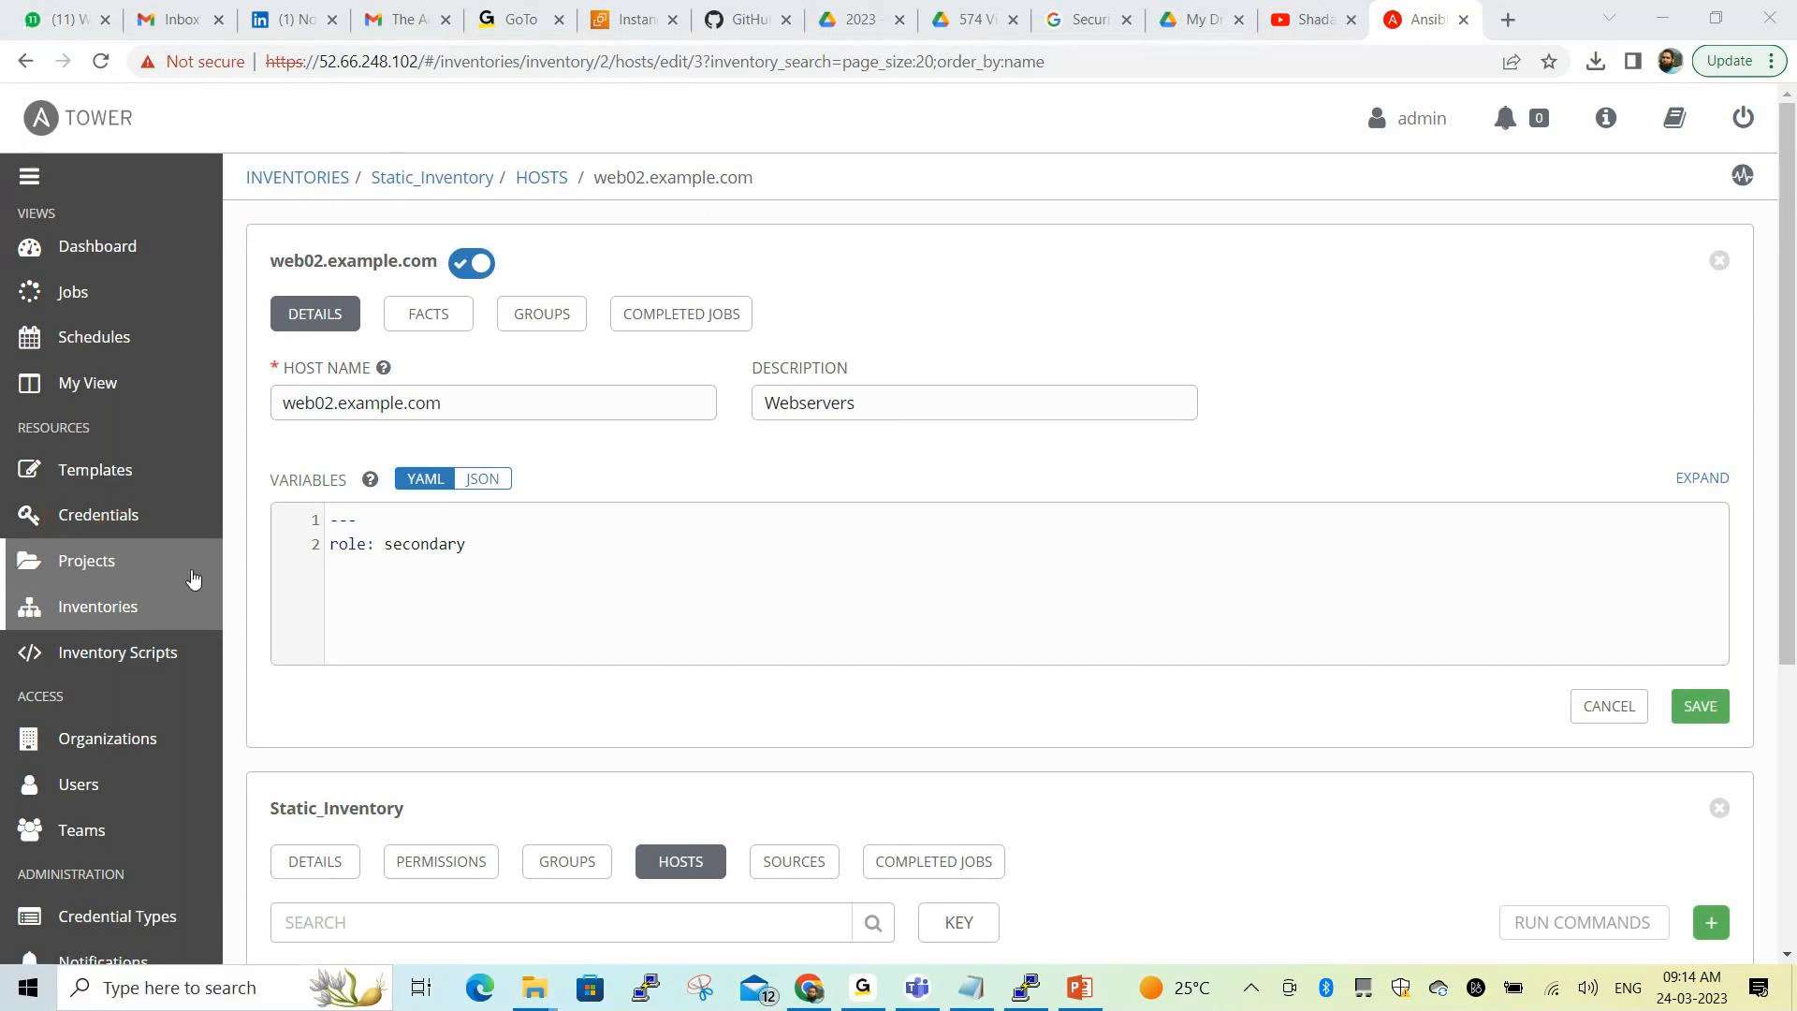
click(103, 515)
click(565, 939)
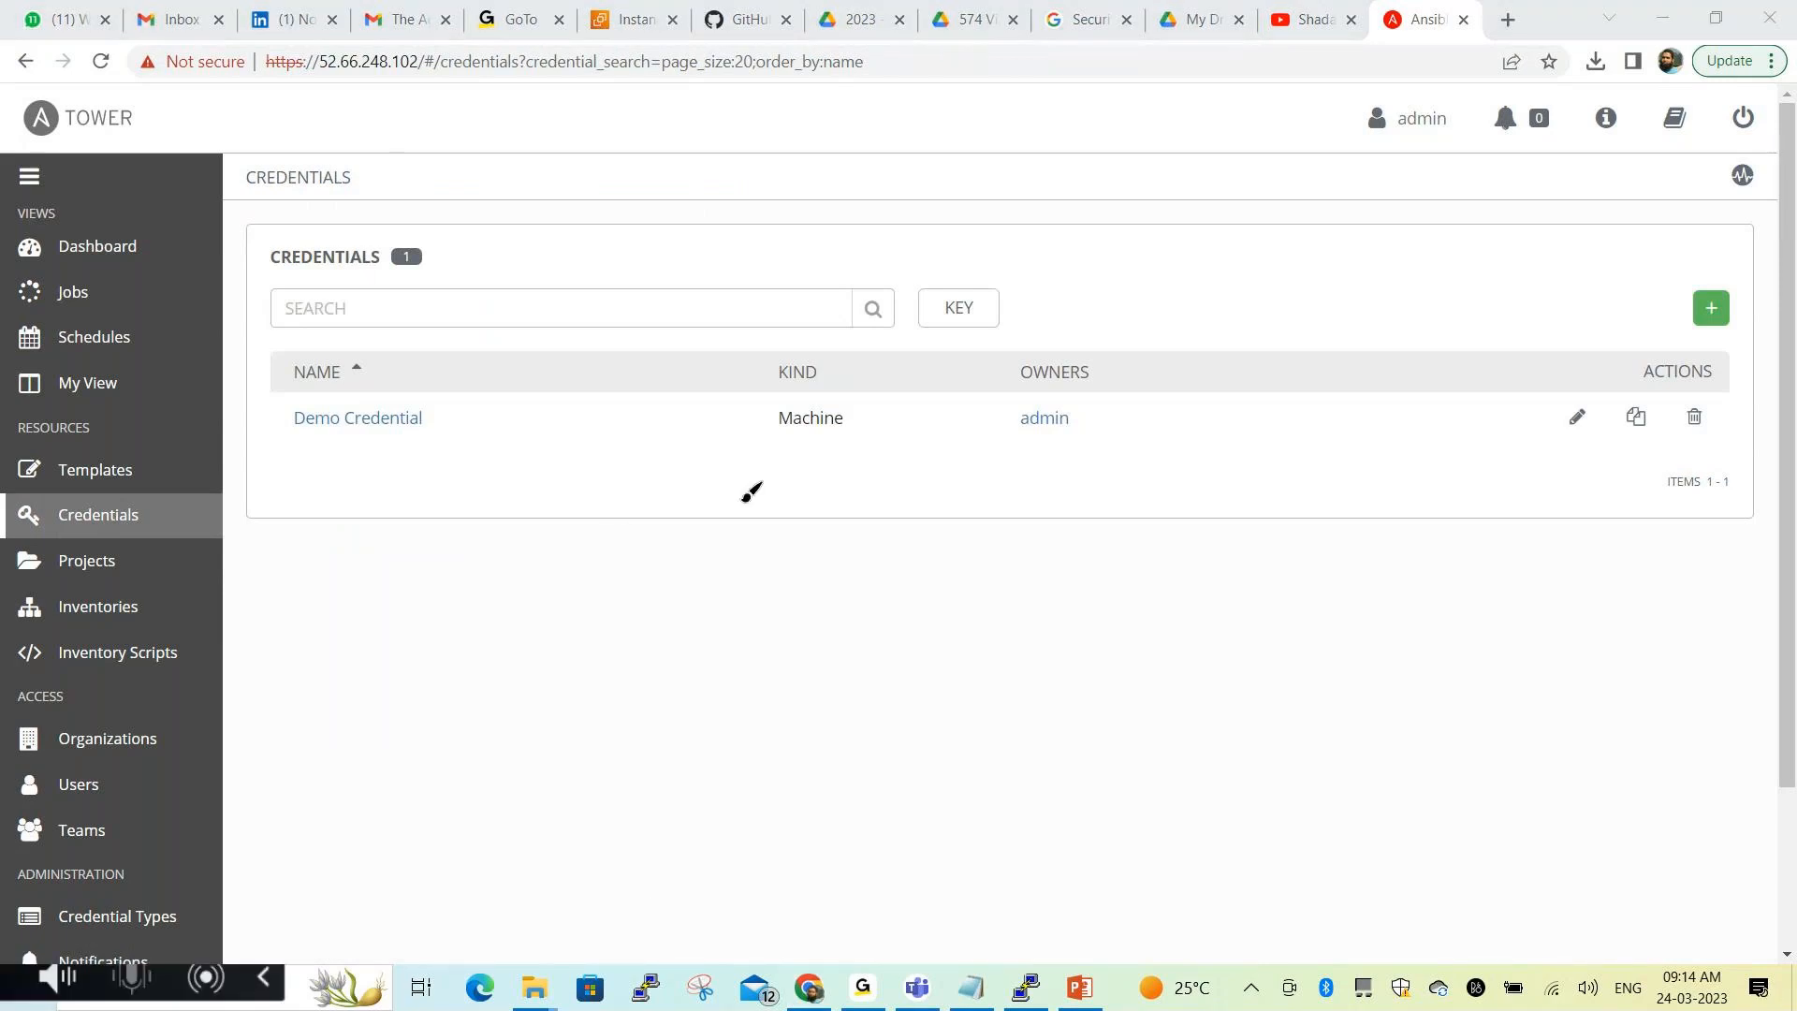
mouse_move(753, 351)
mouse_down()
mouse_move(866, 453)
mouse_move(777, 352)
mouse_up()
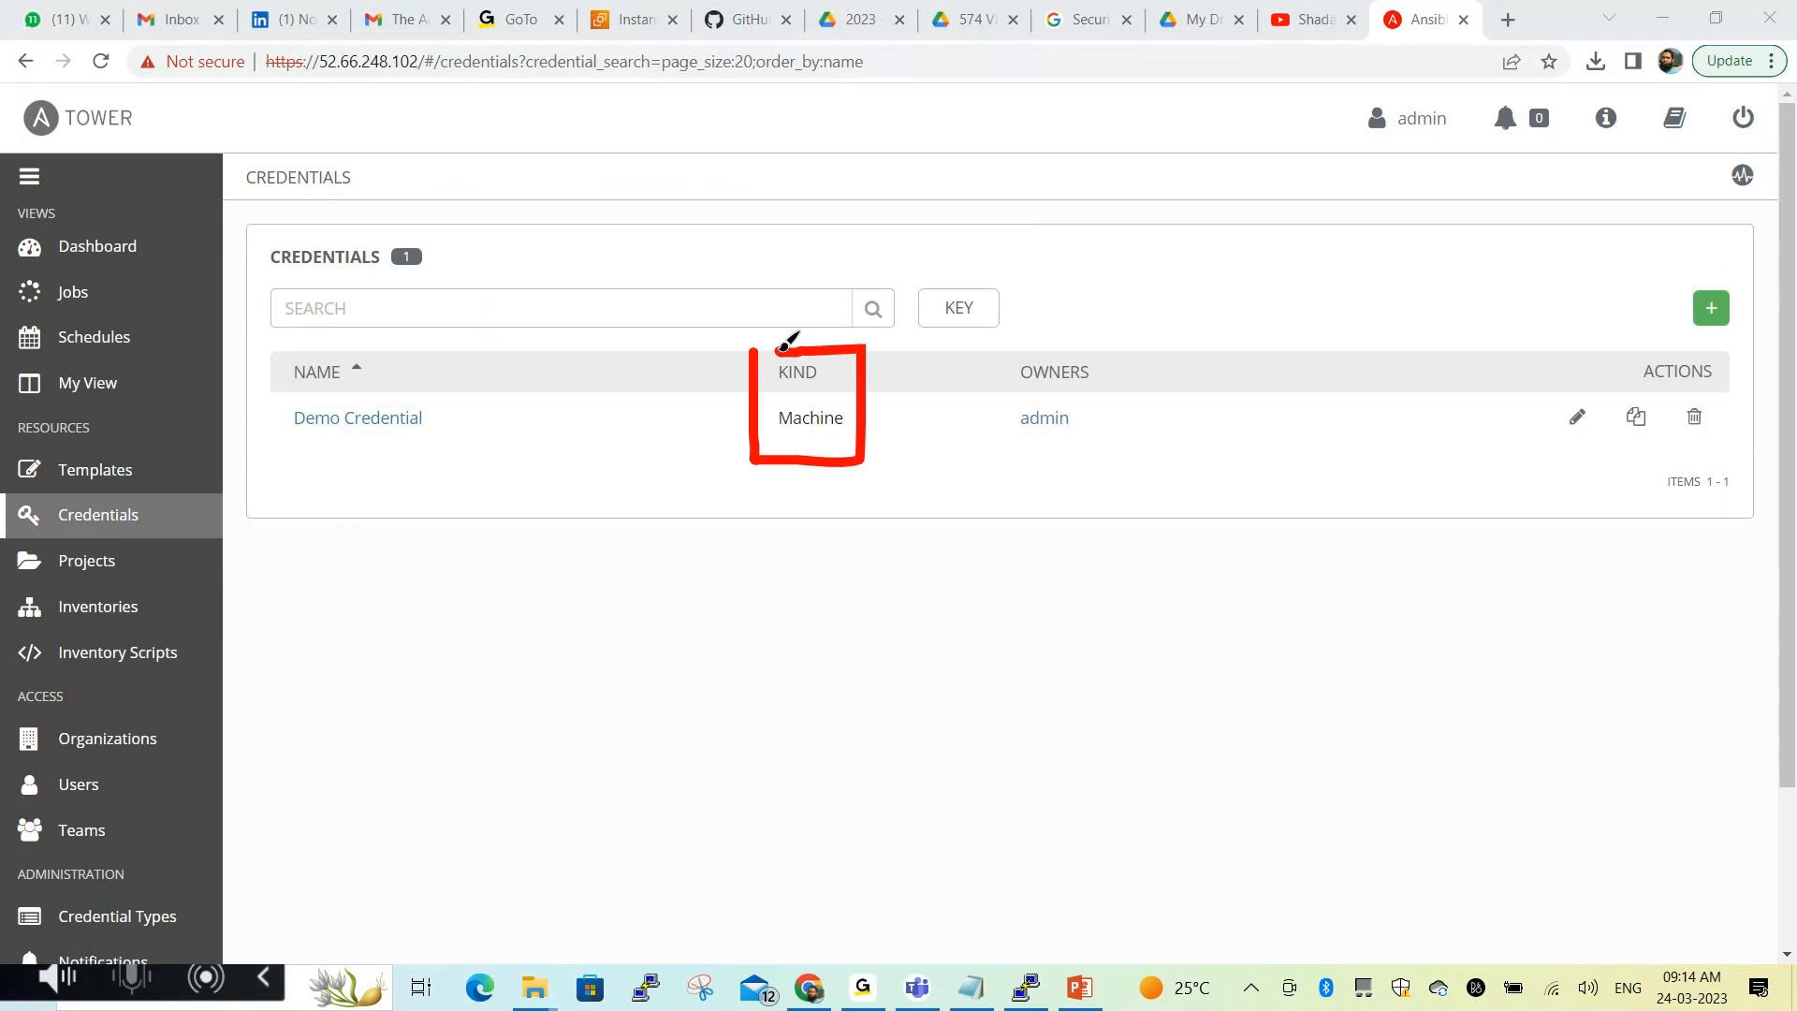
click(592, 940)
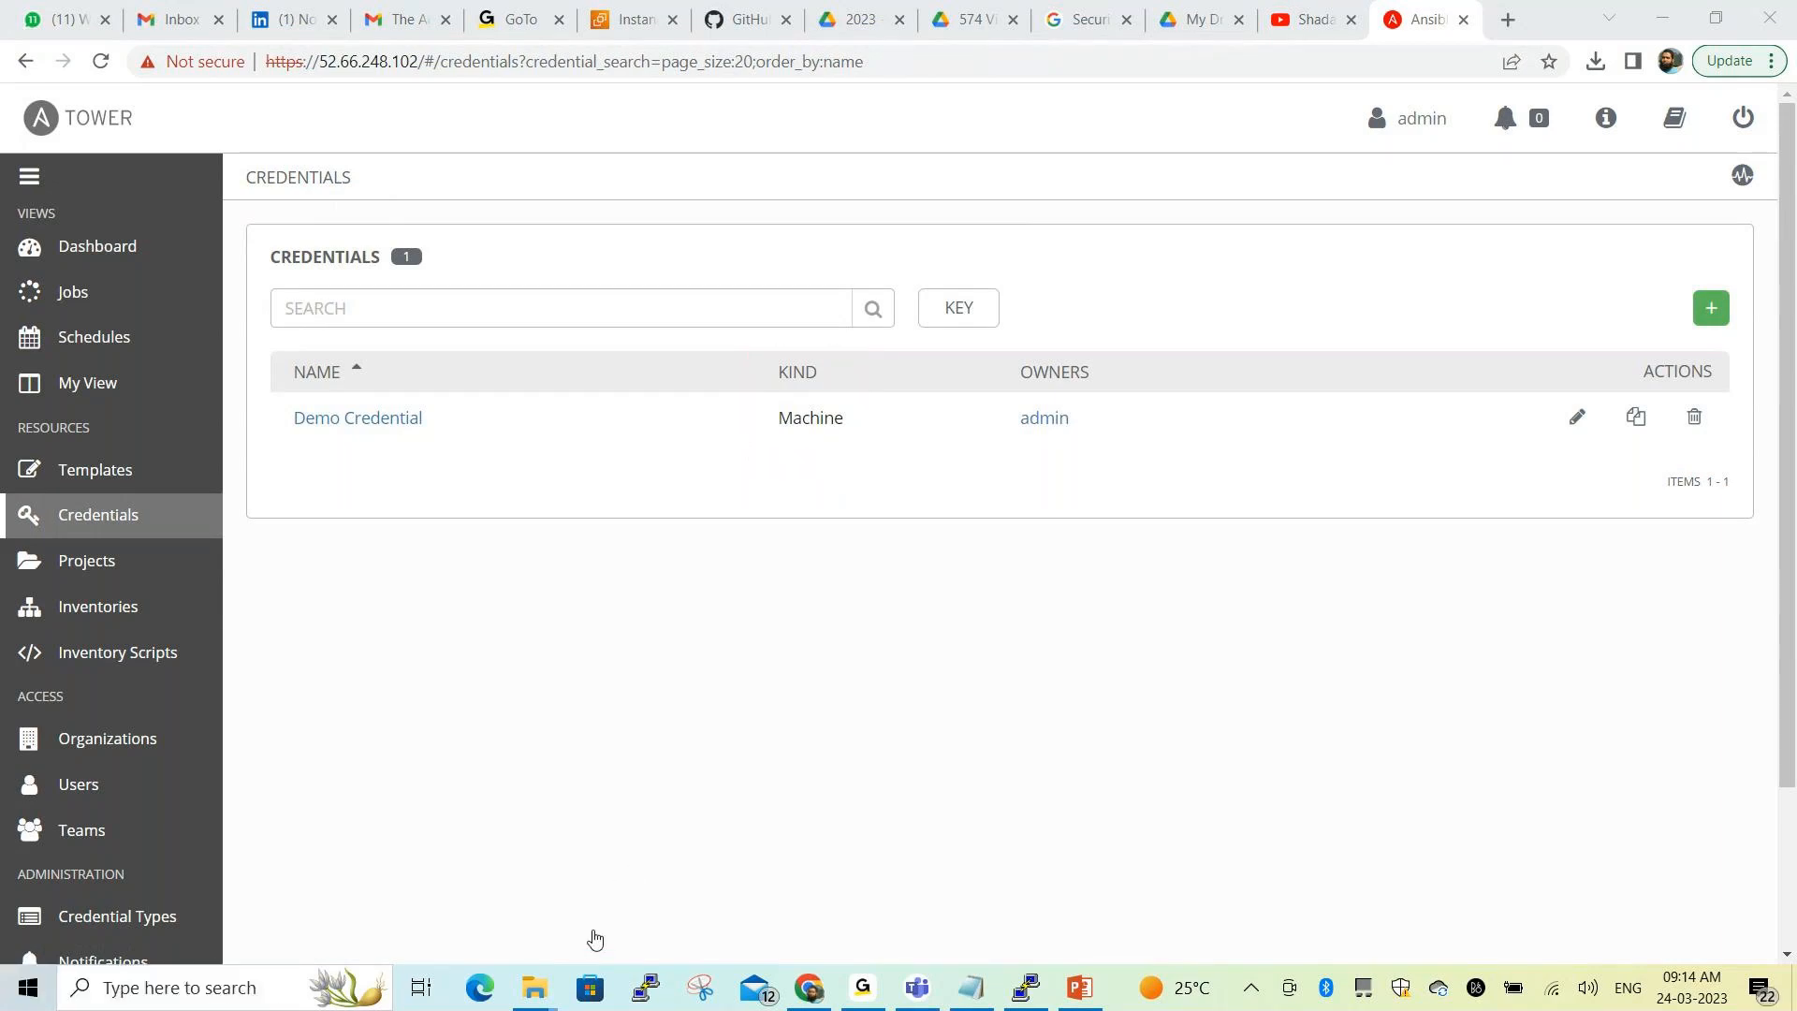
click(1713, 312)
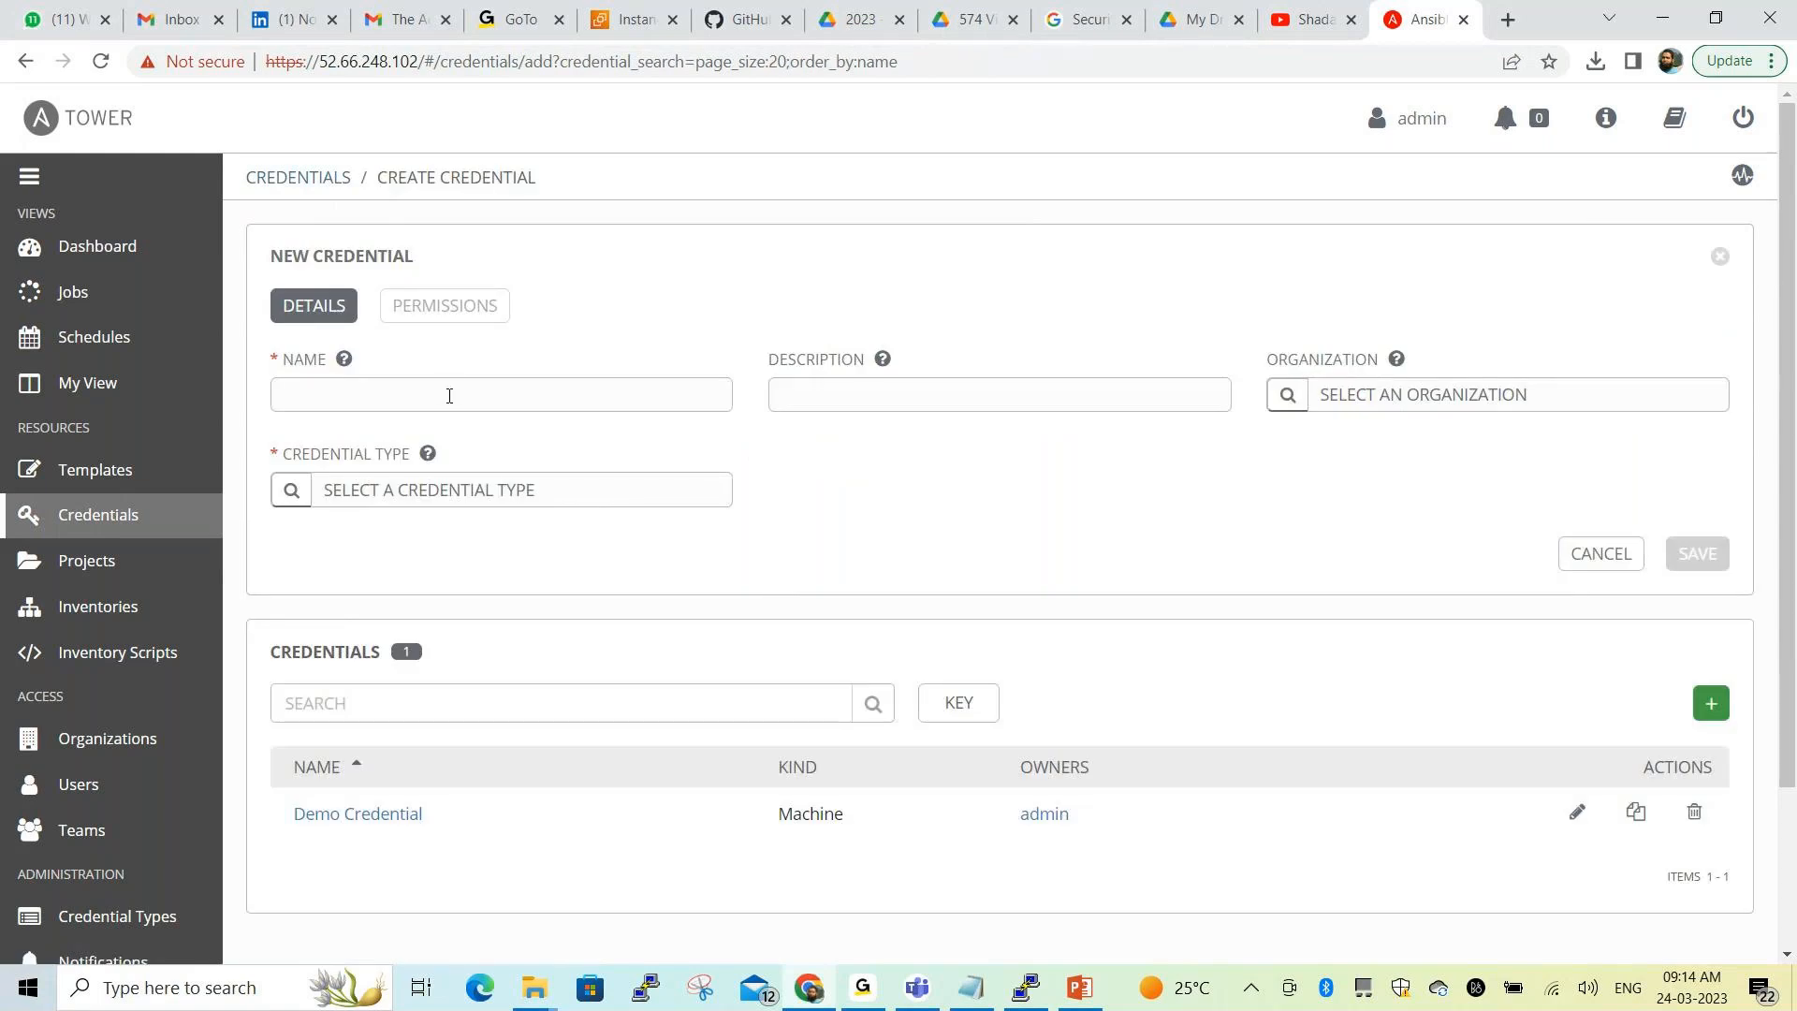
Name the new credential 'developer', copying the word from the notes
click(449, 391)
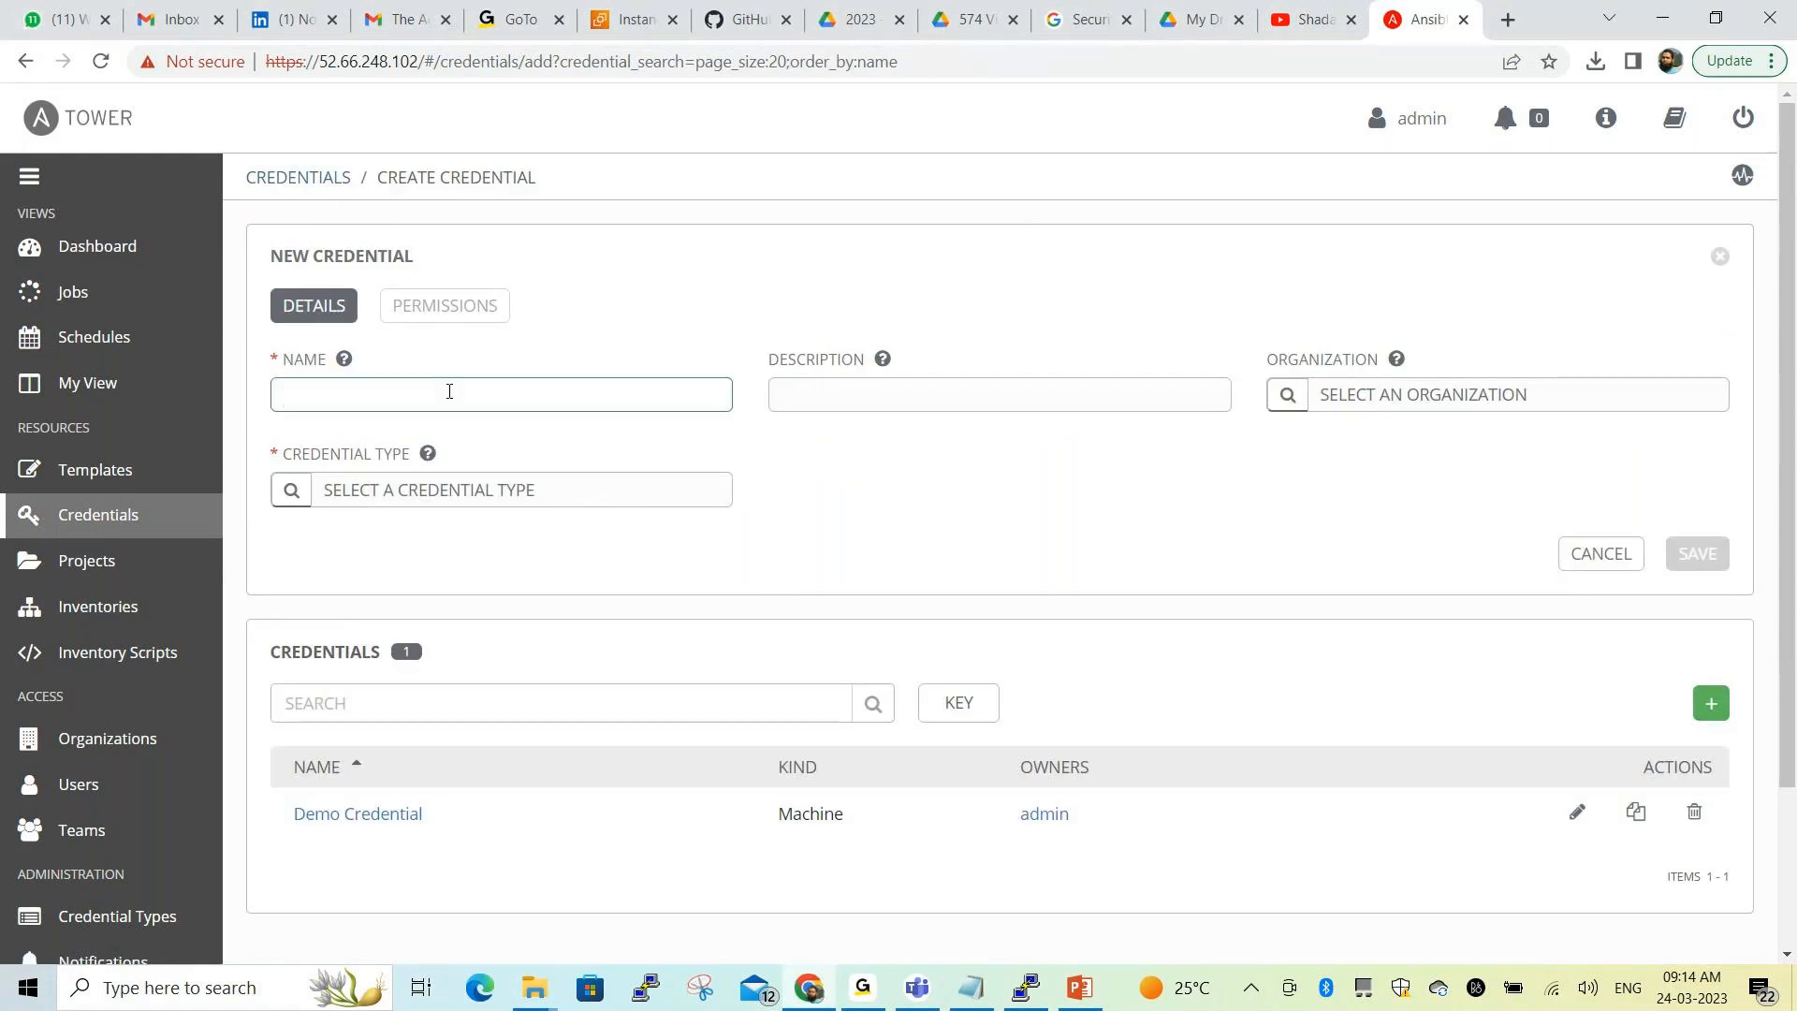
key(alt+Tab)
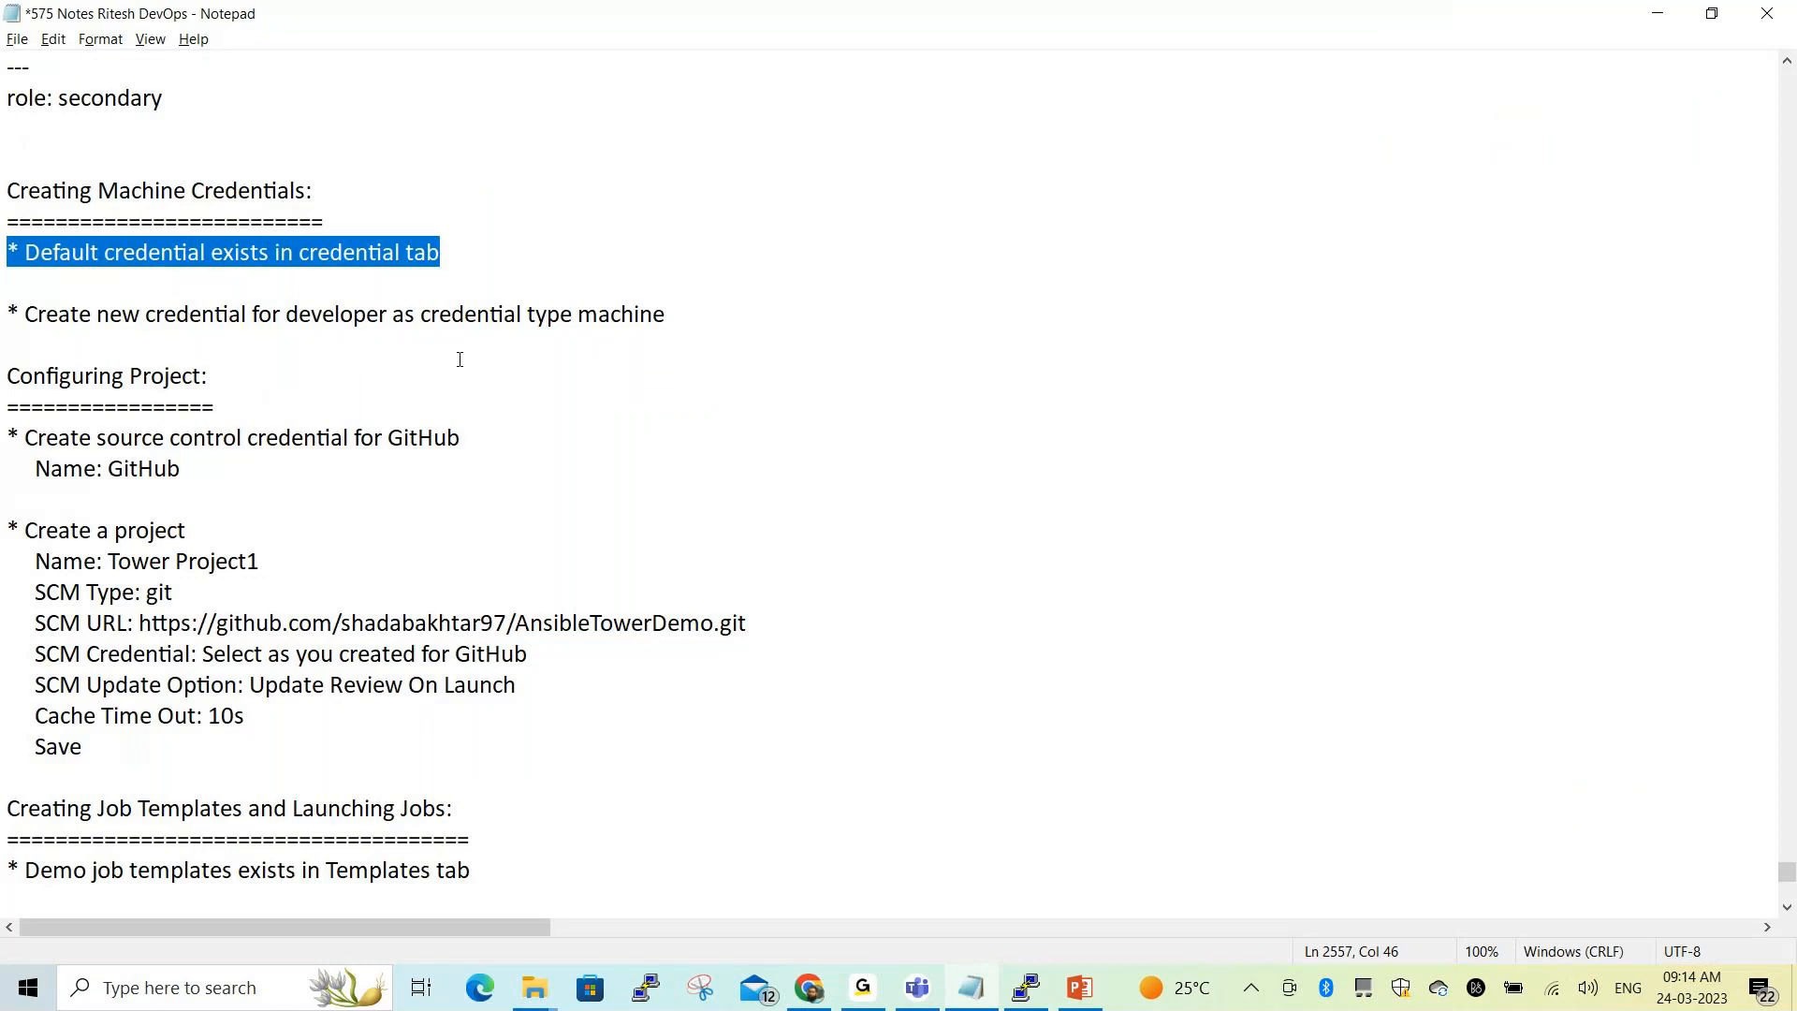
drag(291, 315, 389, 317)
key(ctrl+c)
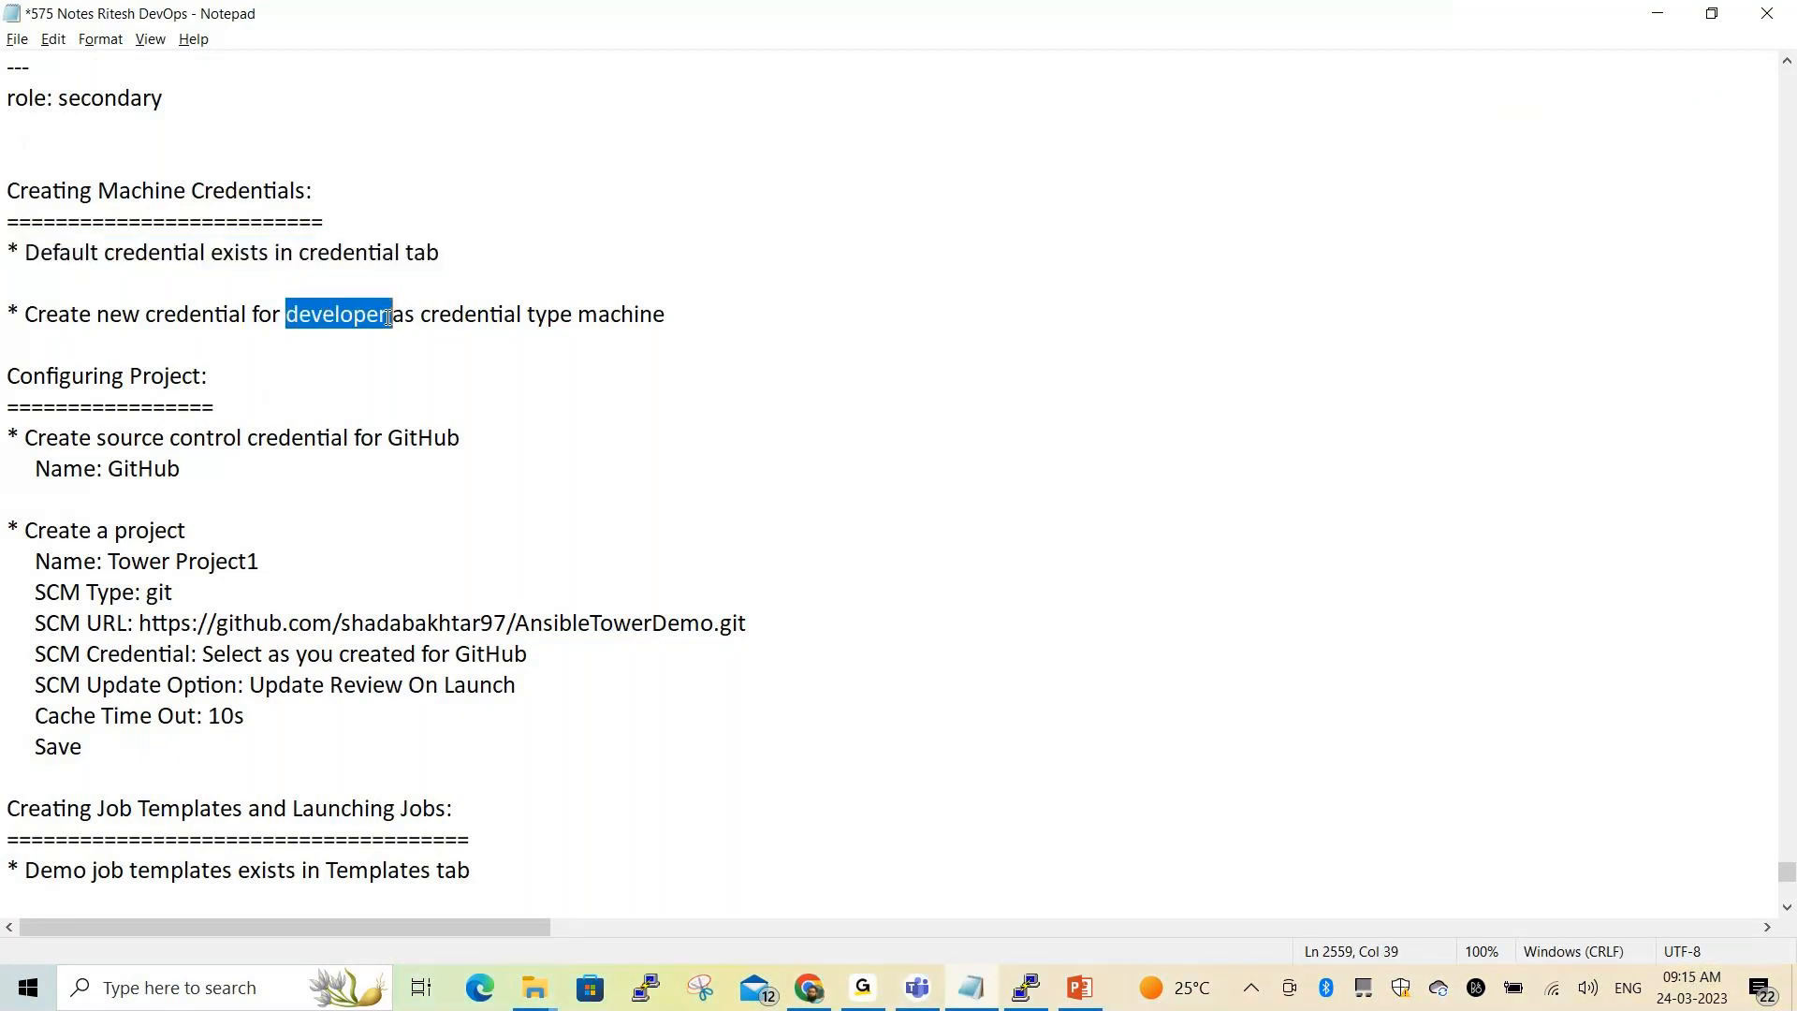
key(alt+Tab)
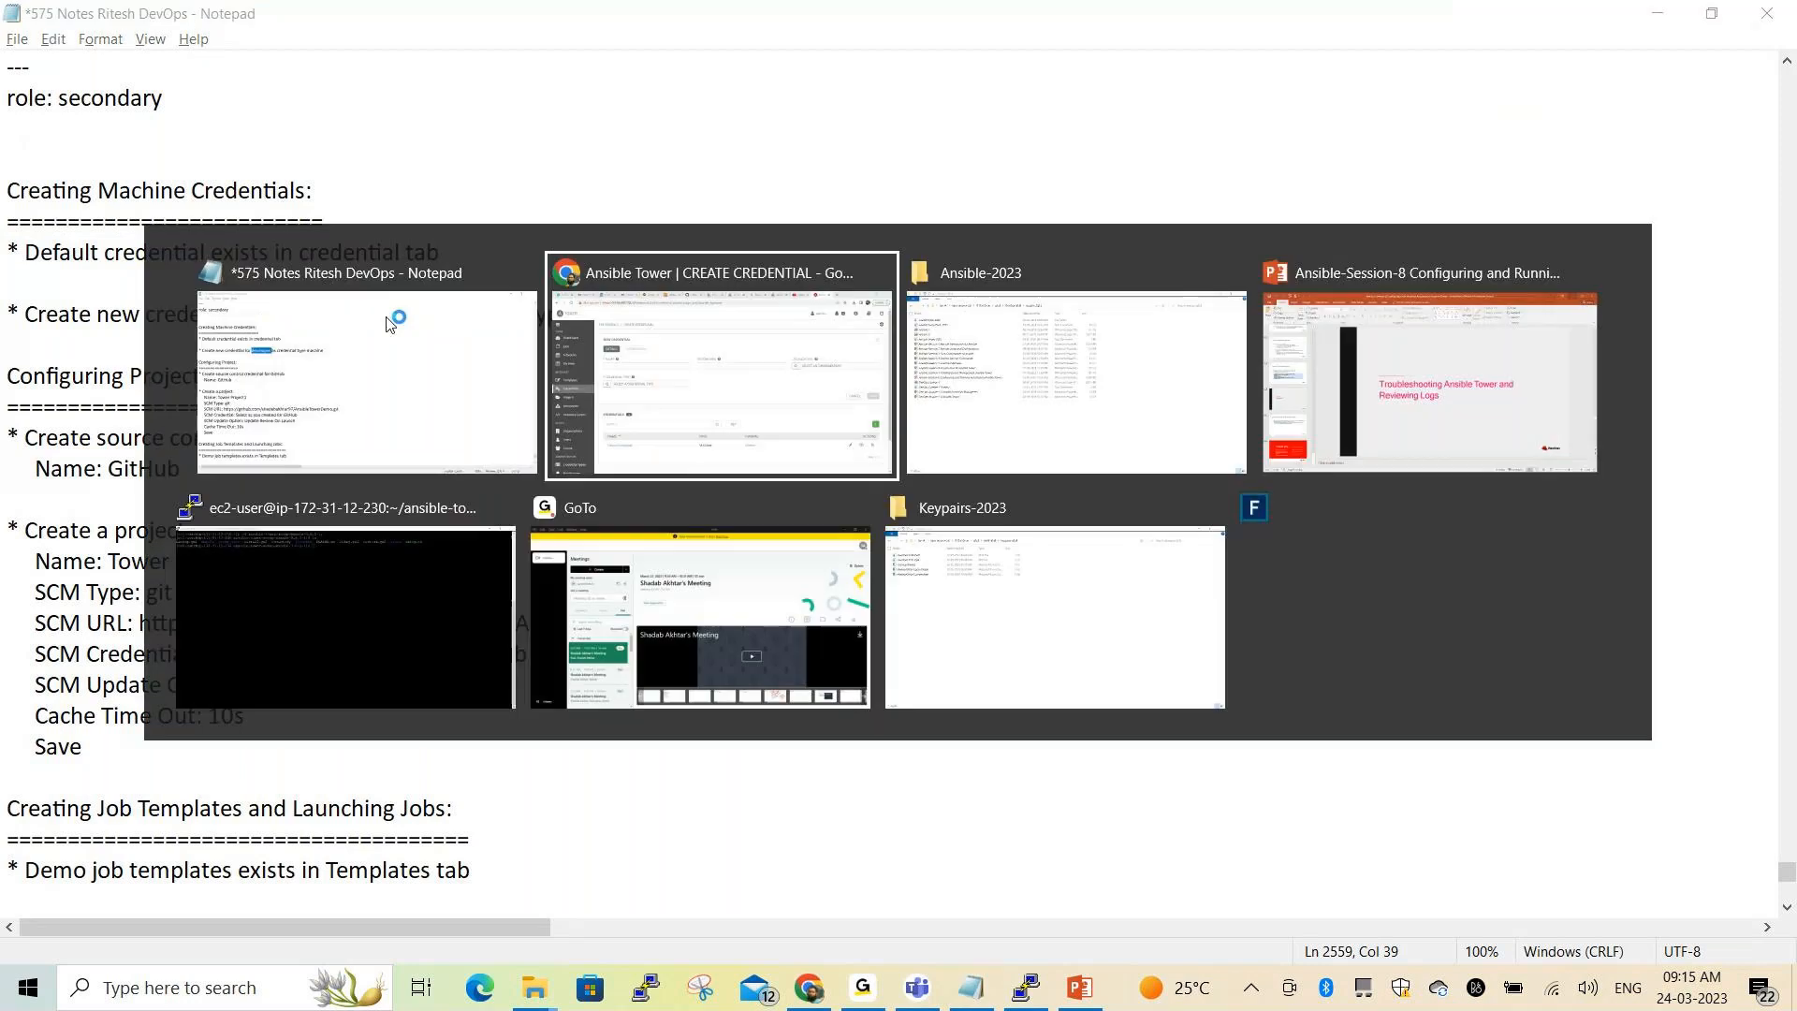
key(ctrl+v)
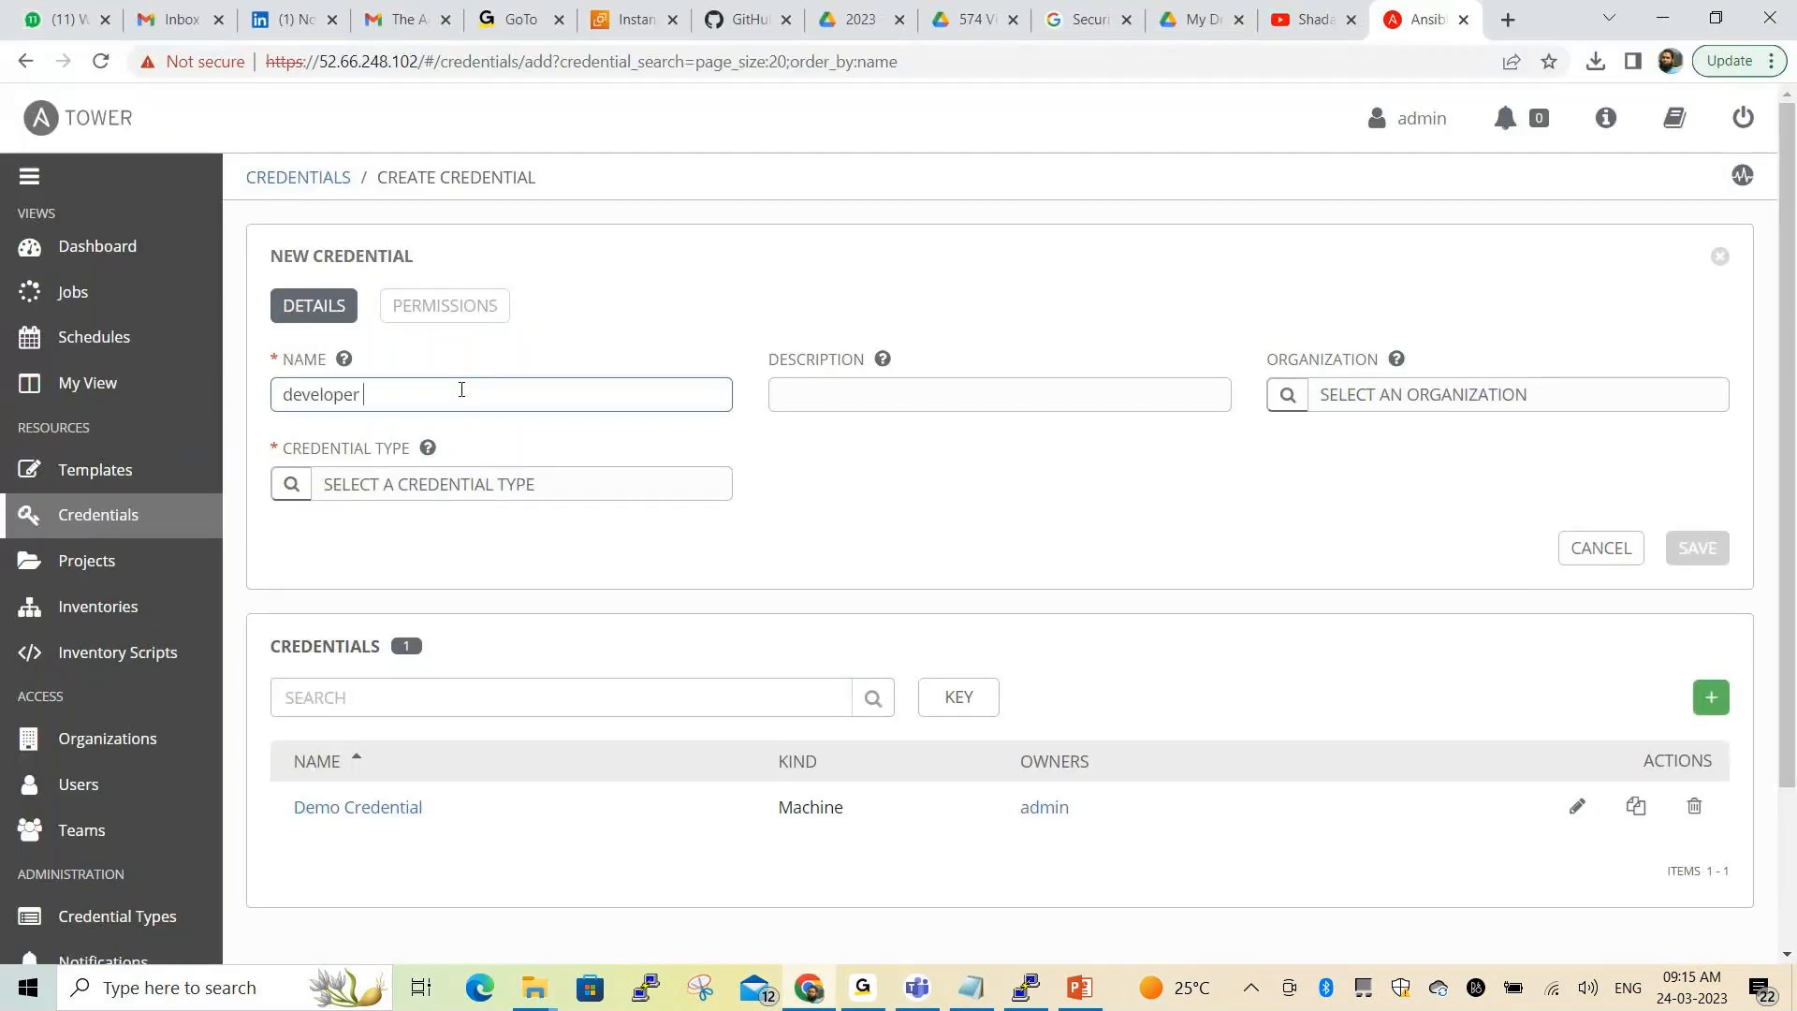
Set the description 'access credentails for developer' and choose the Default organization
click(879, 388)
text(access for developer)
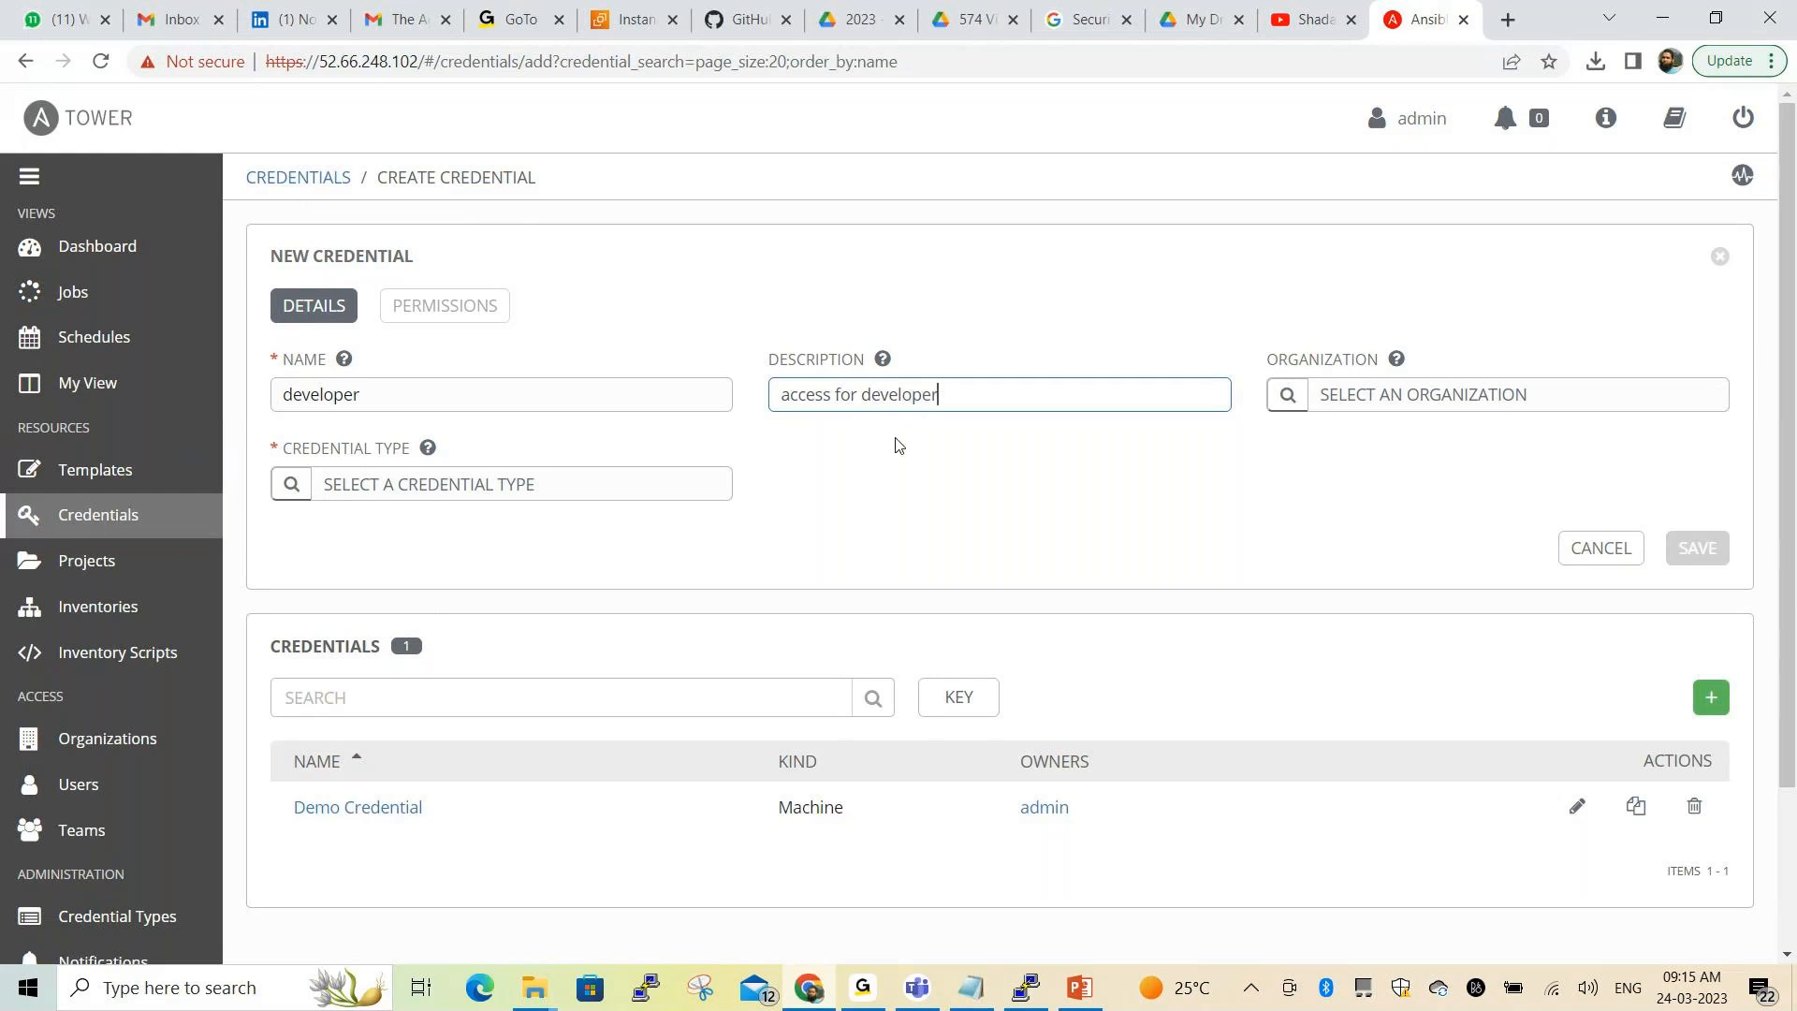
click(834, 395)
text(cre)
text(dentail)
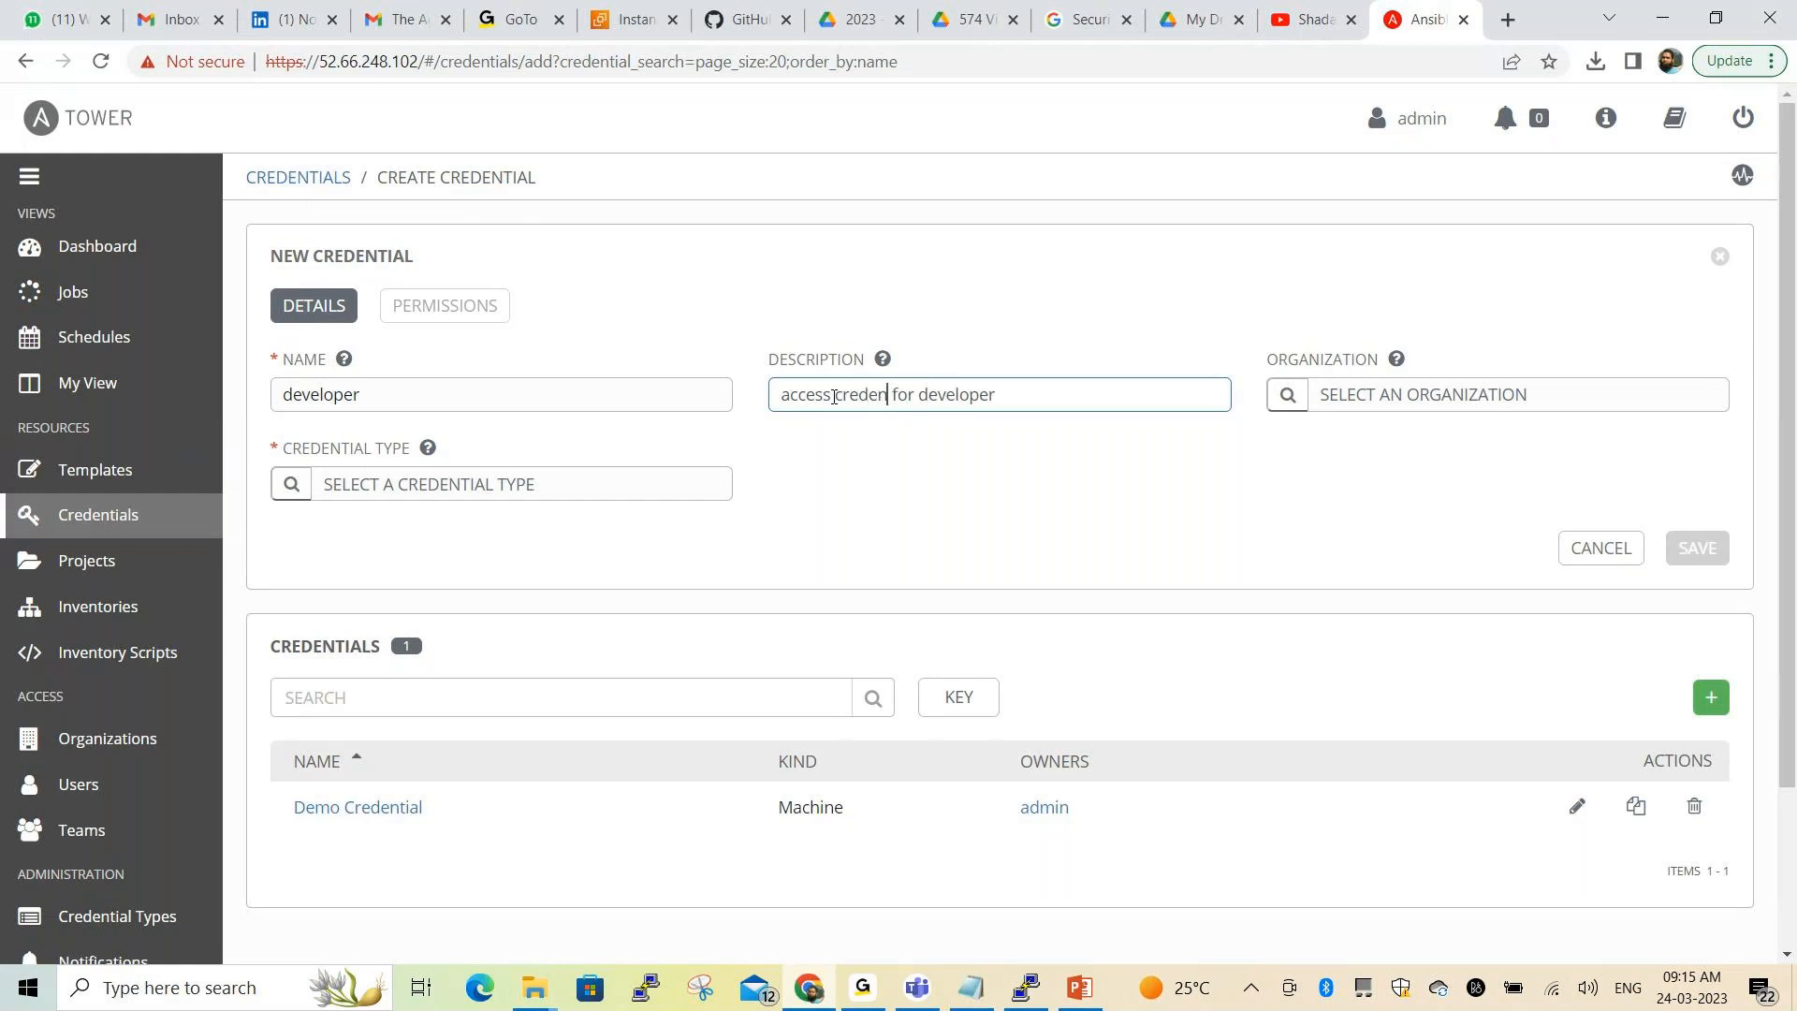
text(s)
click(823, 502)
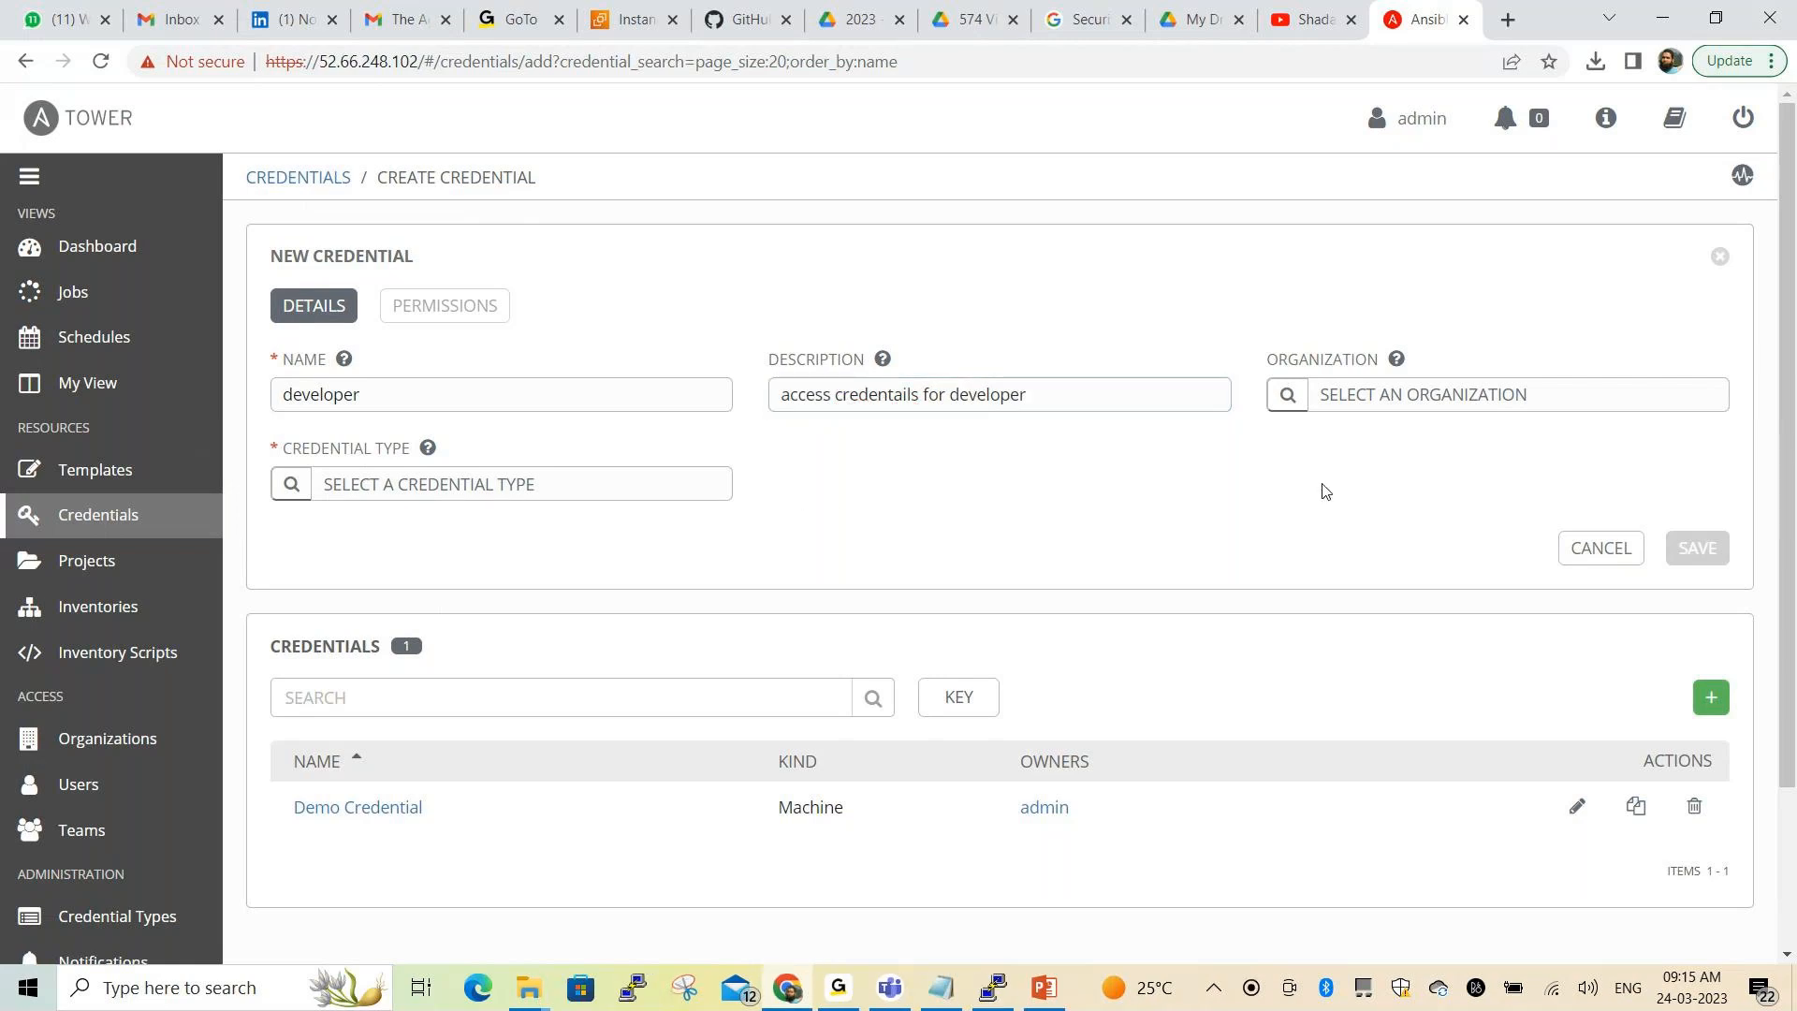
click(1300, 401)
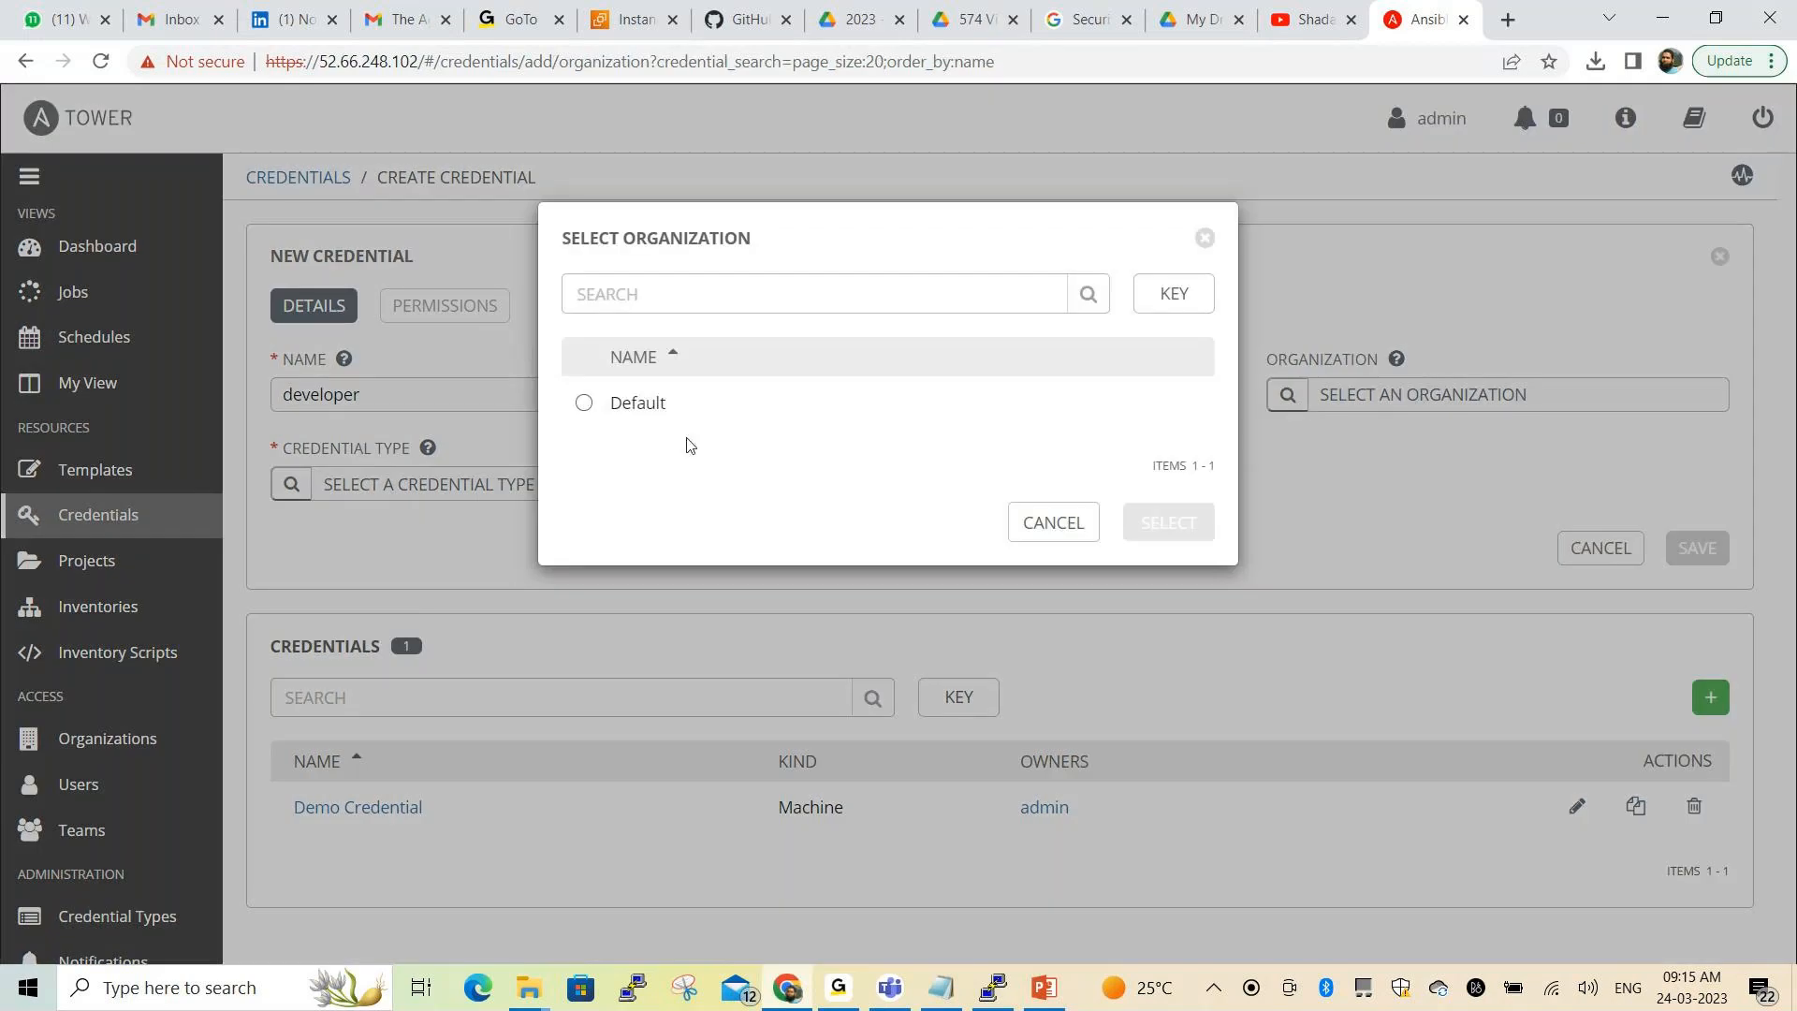
click(648, 402)
click(1166, 537)
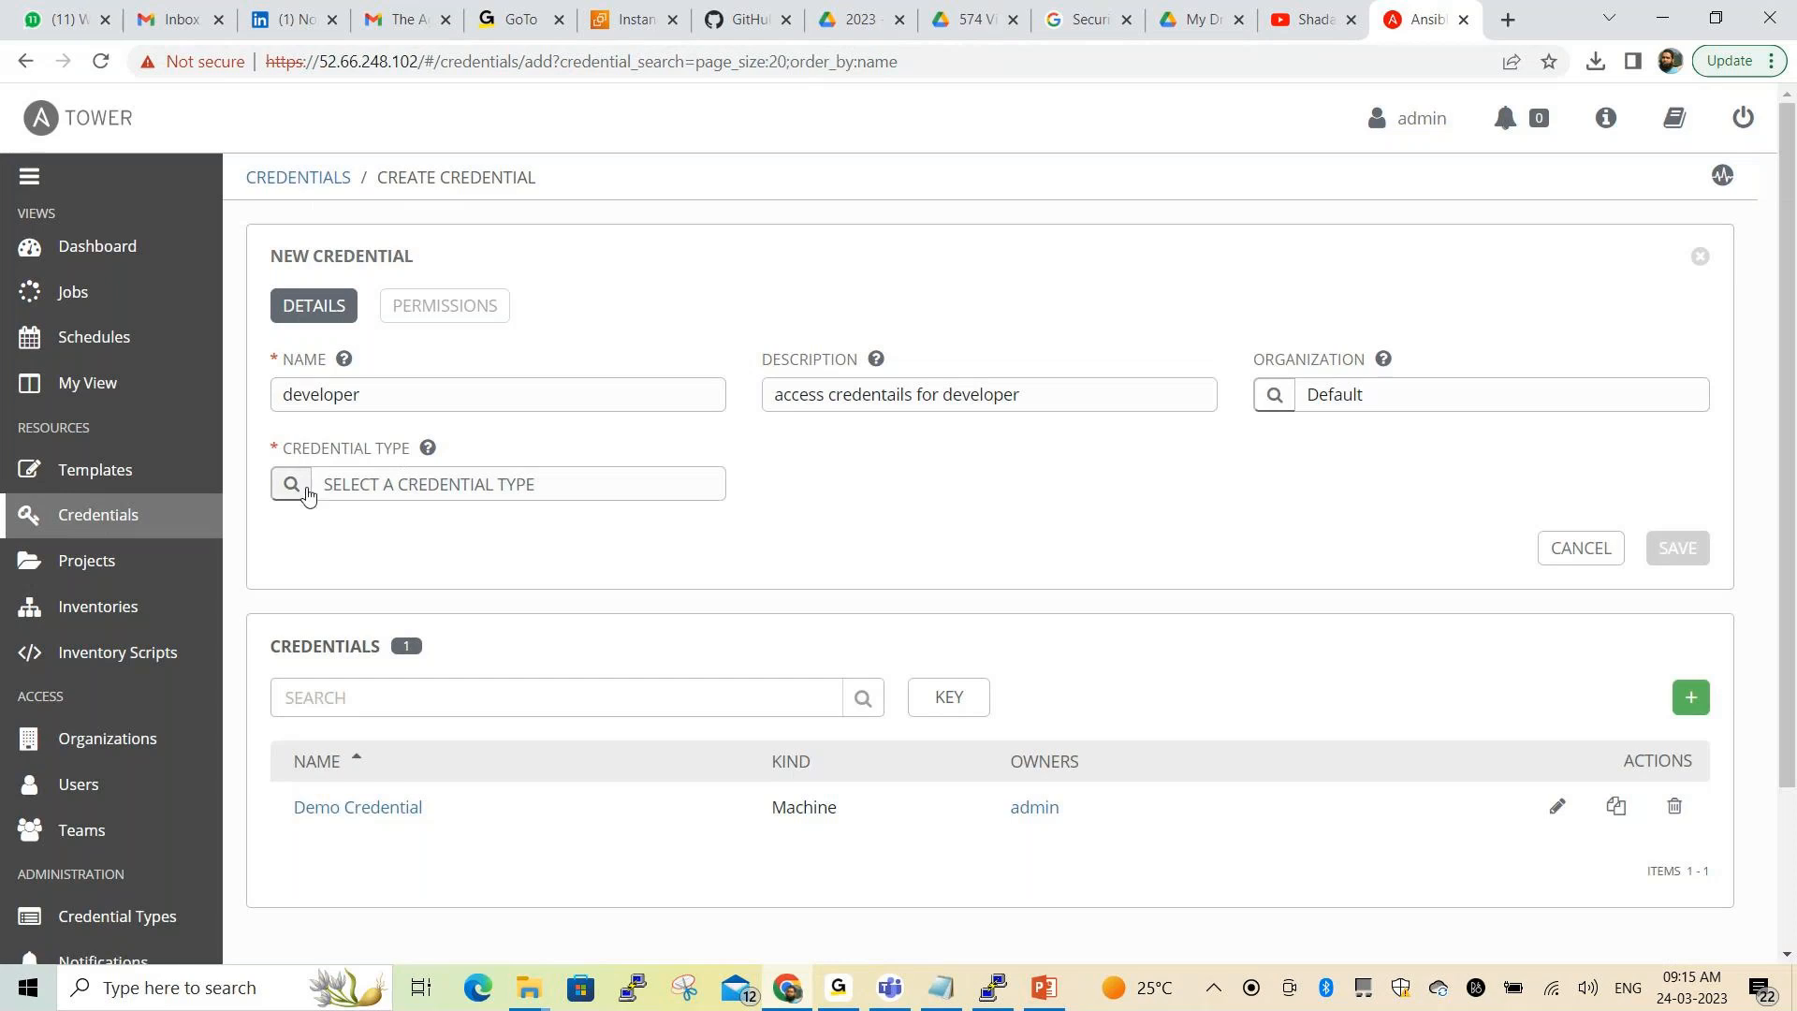
Browse the credential type list and check the notes for the type to use
click(304, 488)
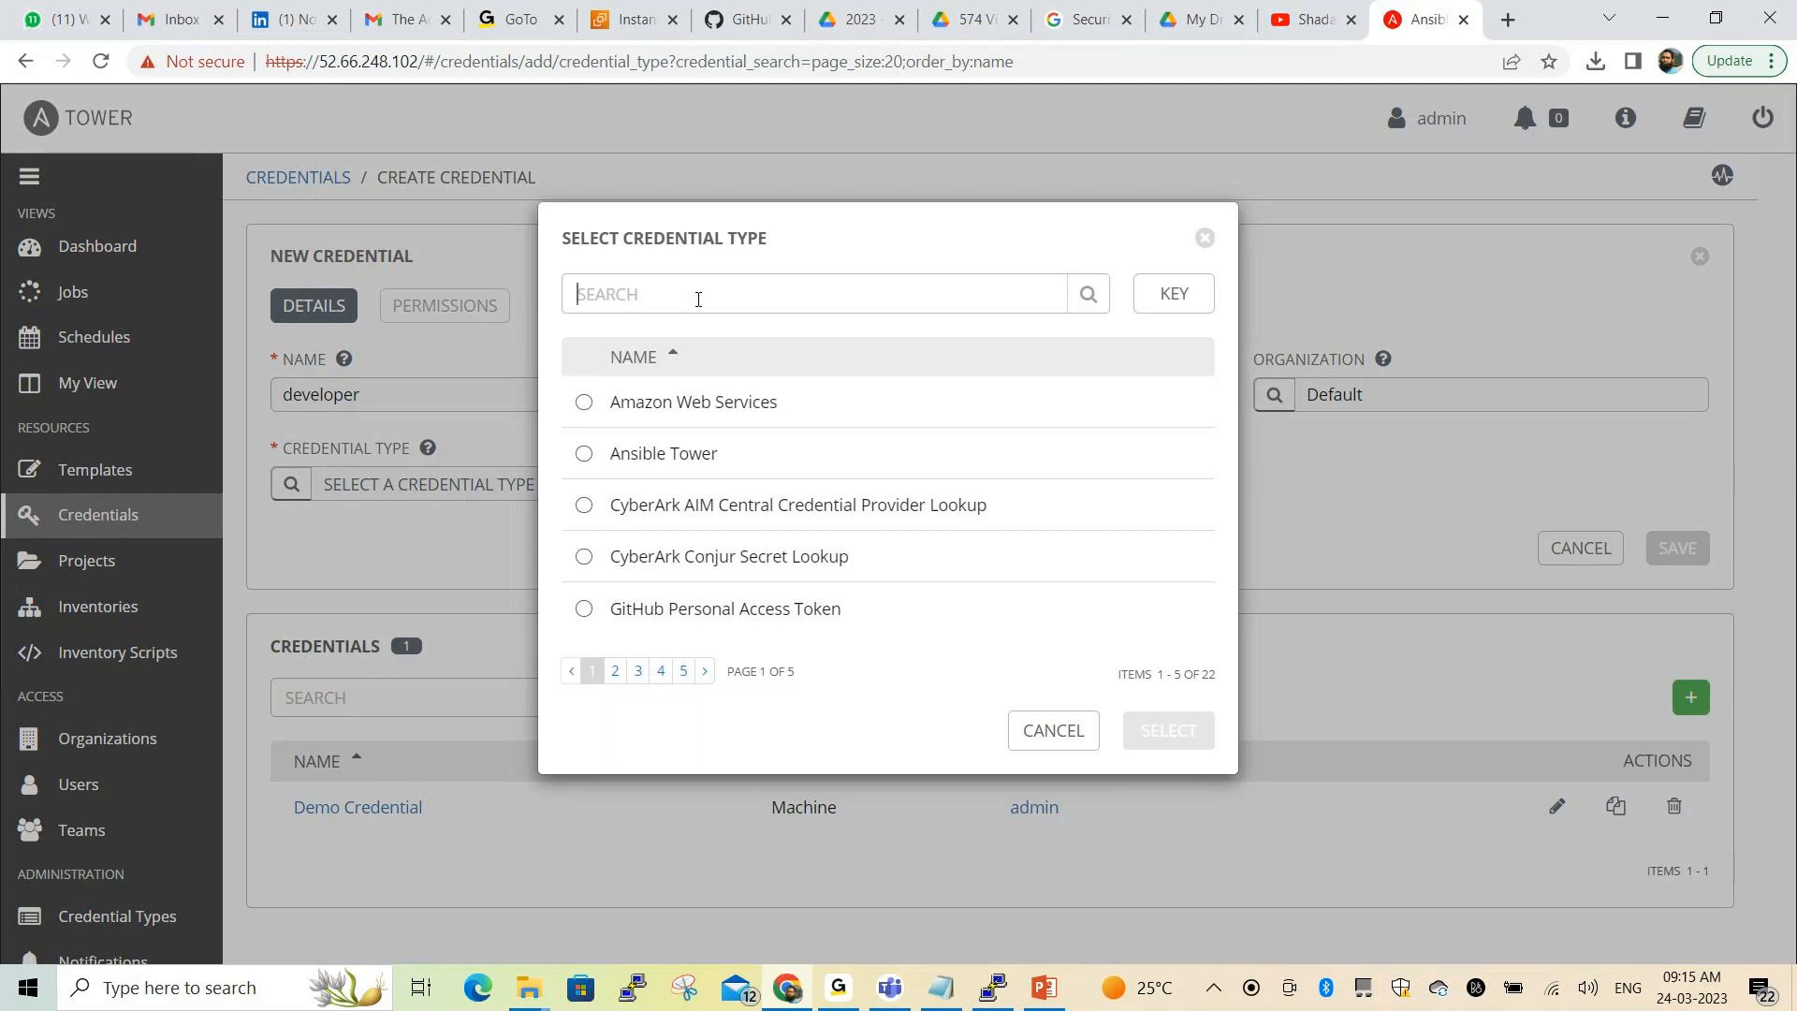
click(1205, 238)
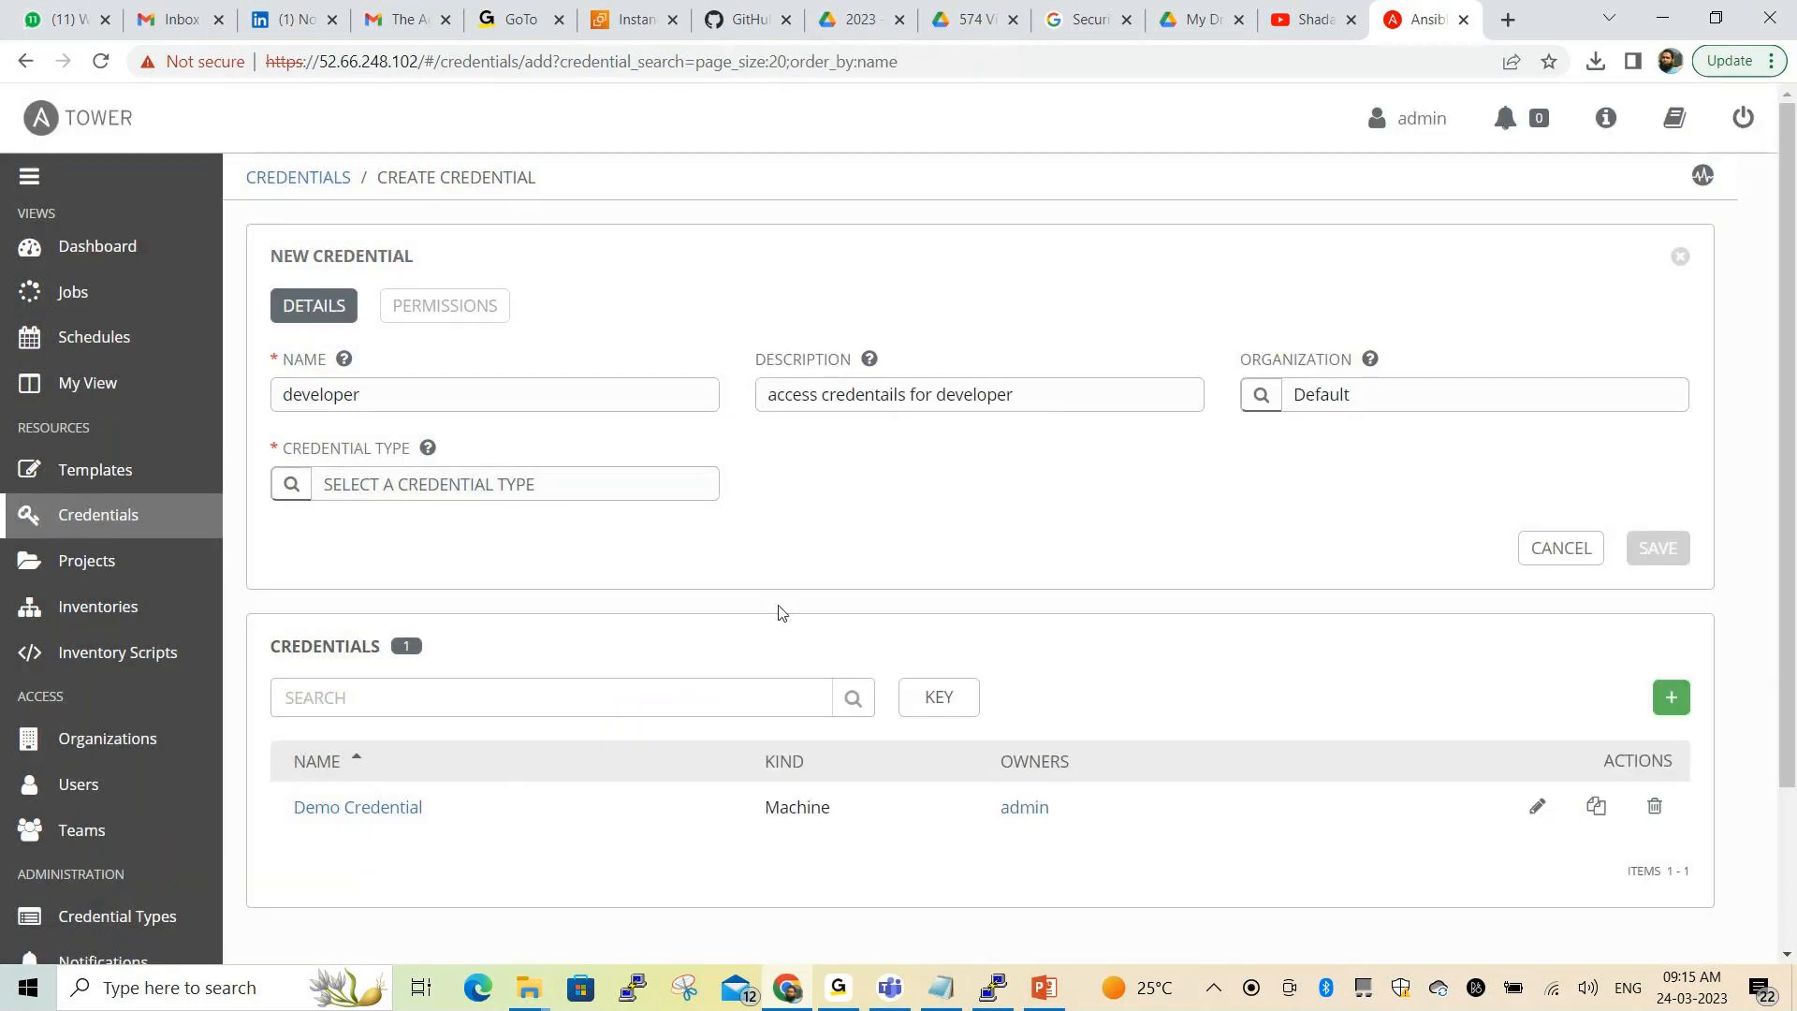
key(alt+Tab)
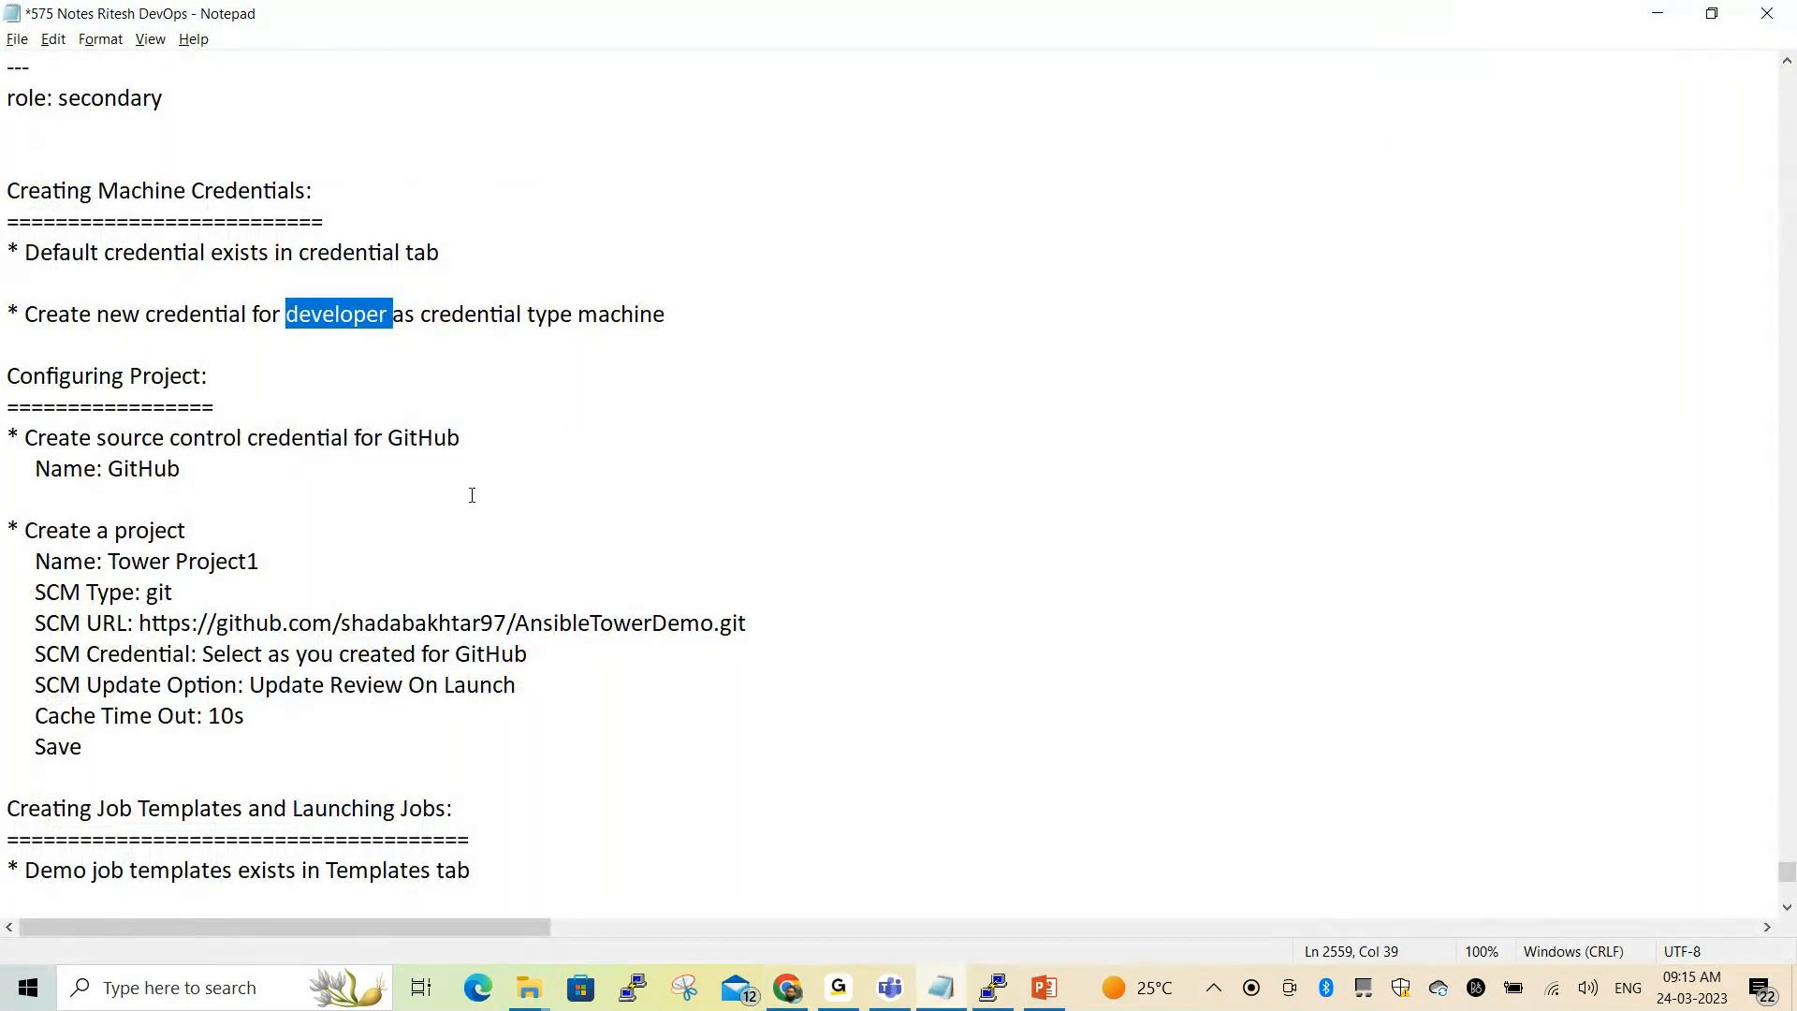
key(alt+Tab)
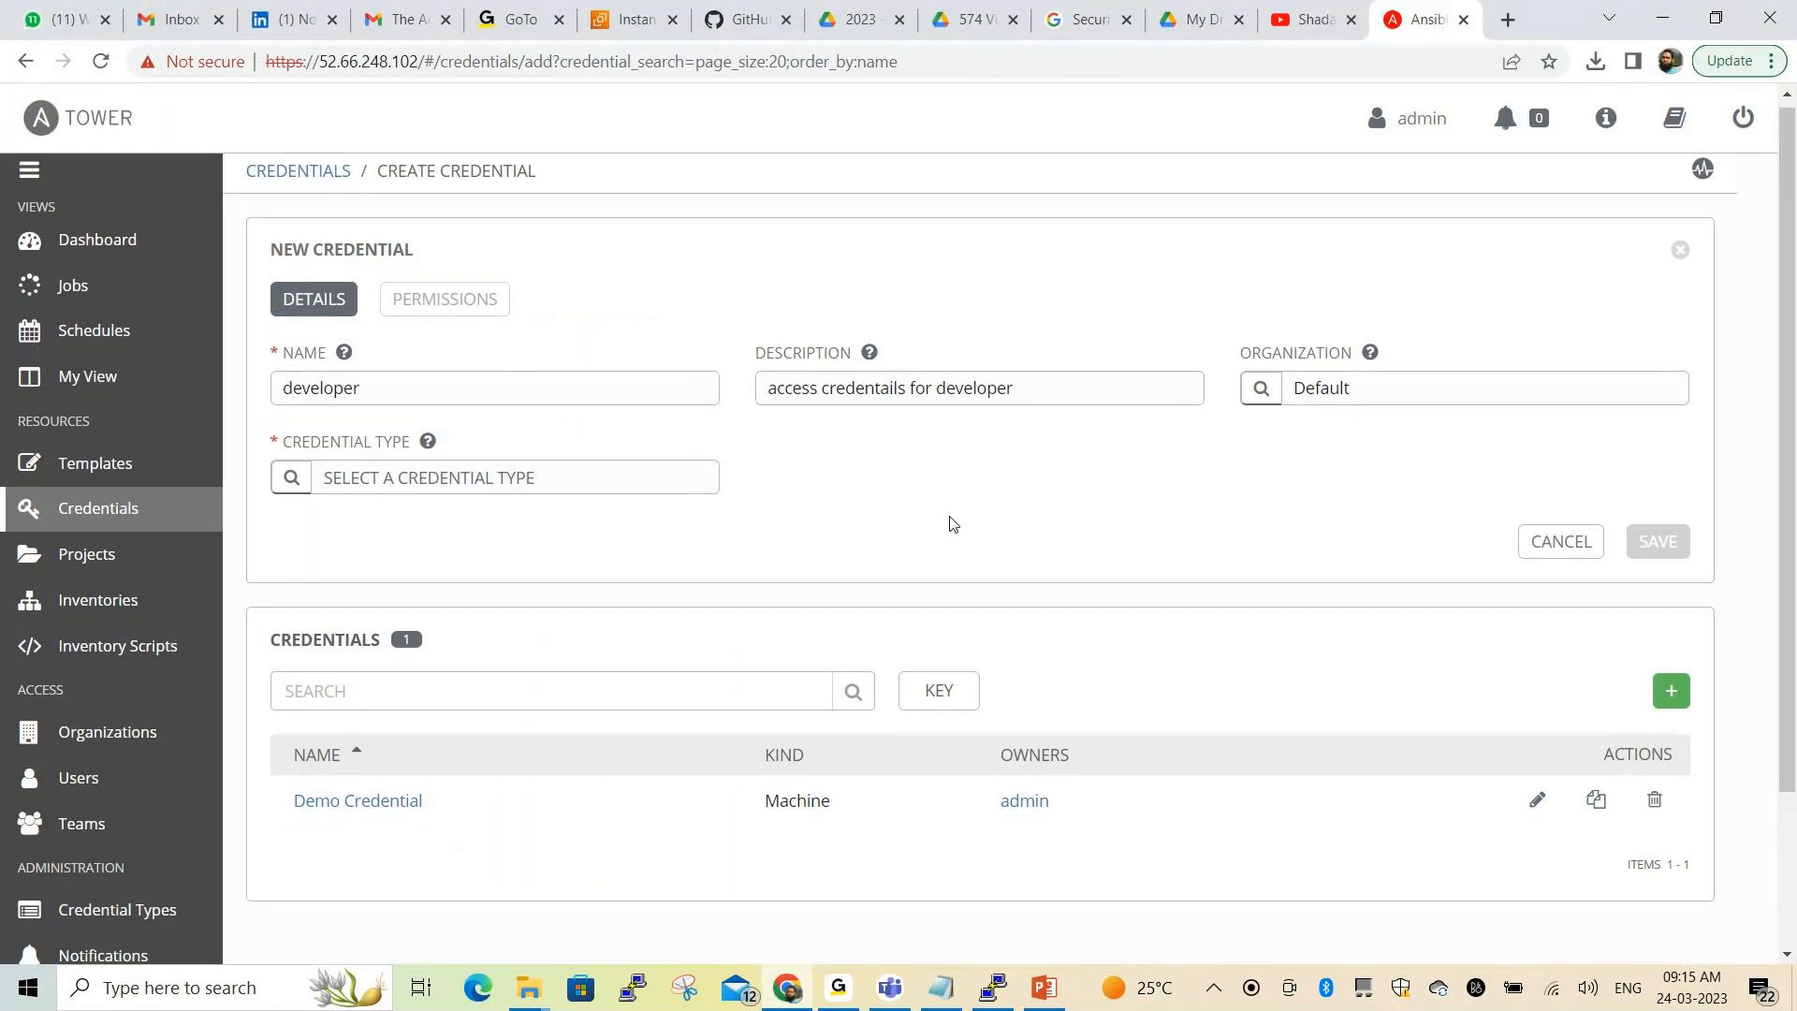
scroll(953, 524, down, 2)
scroll(953, 524, up, 3)
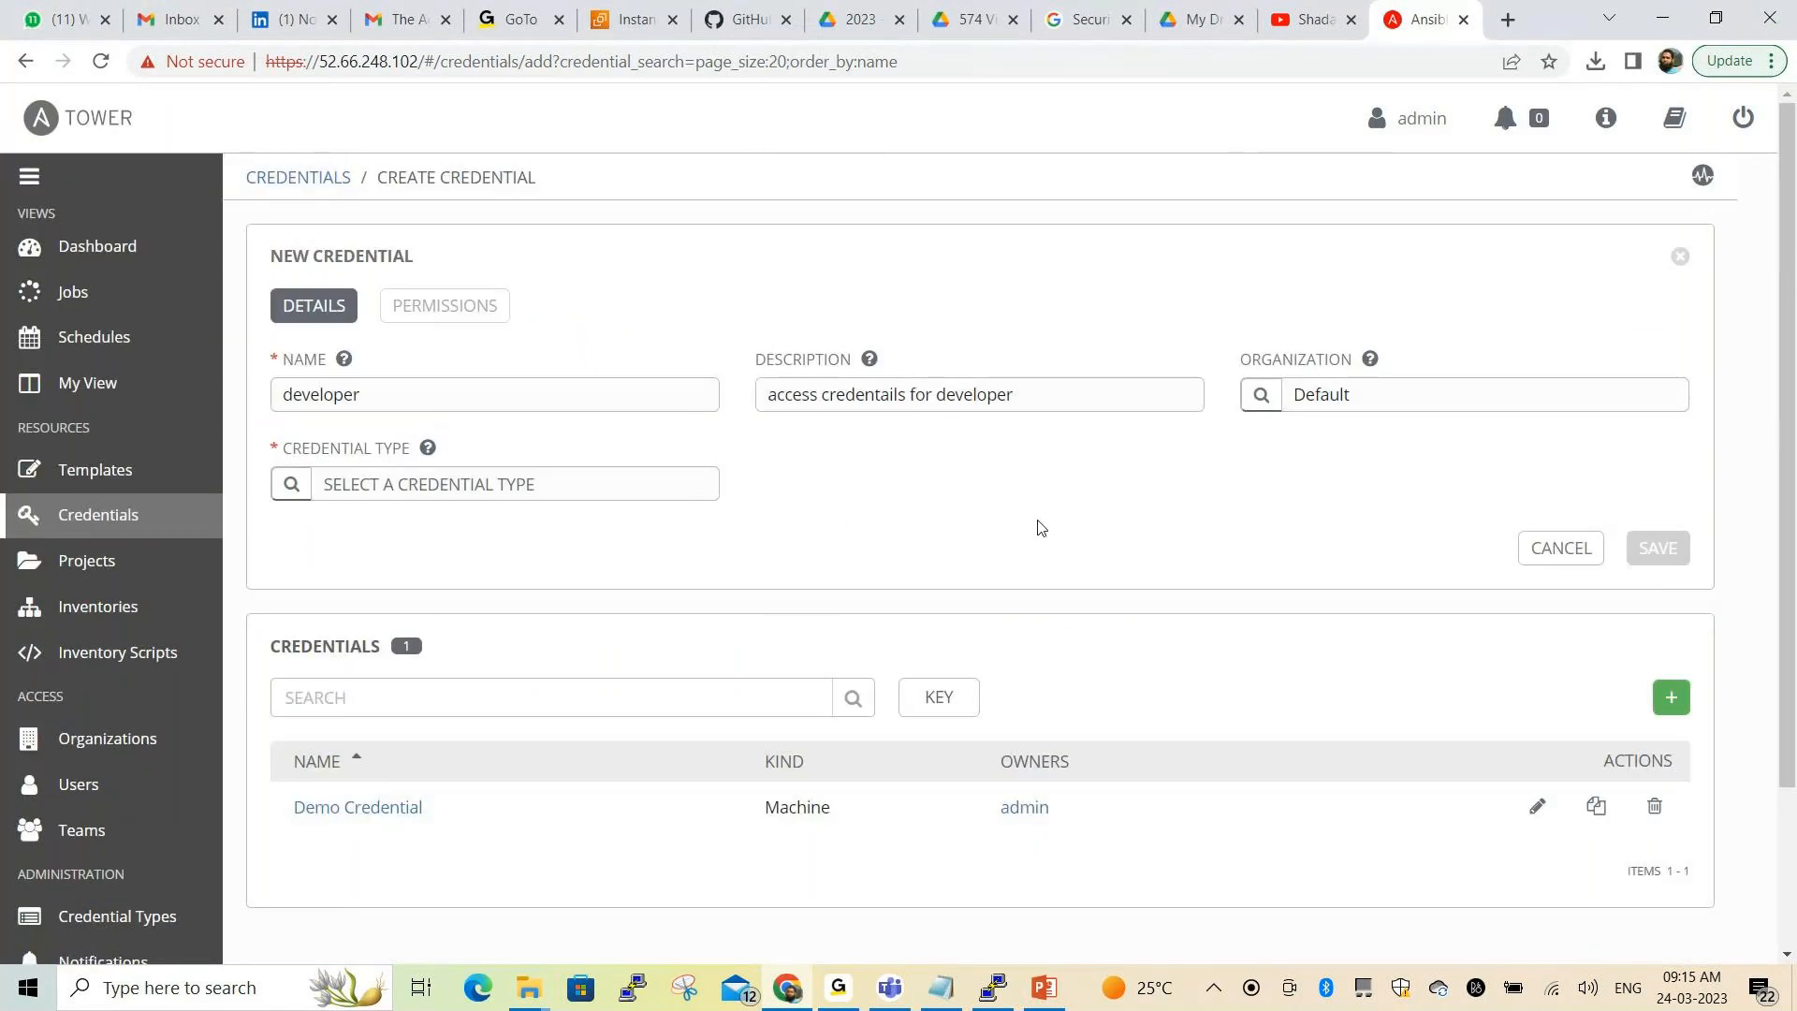
scroll(688, 551, down, 2)
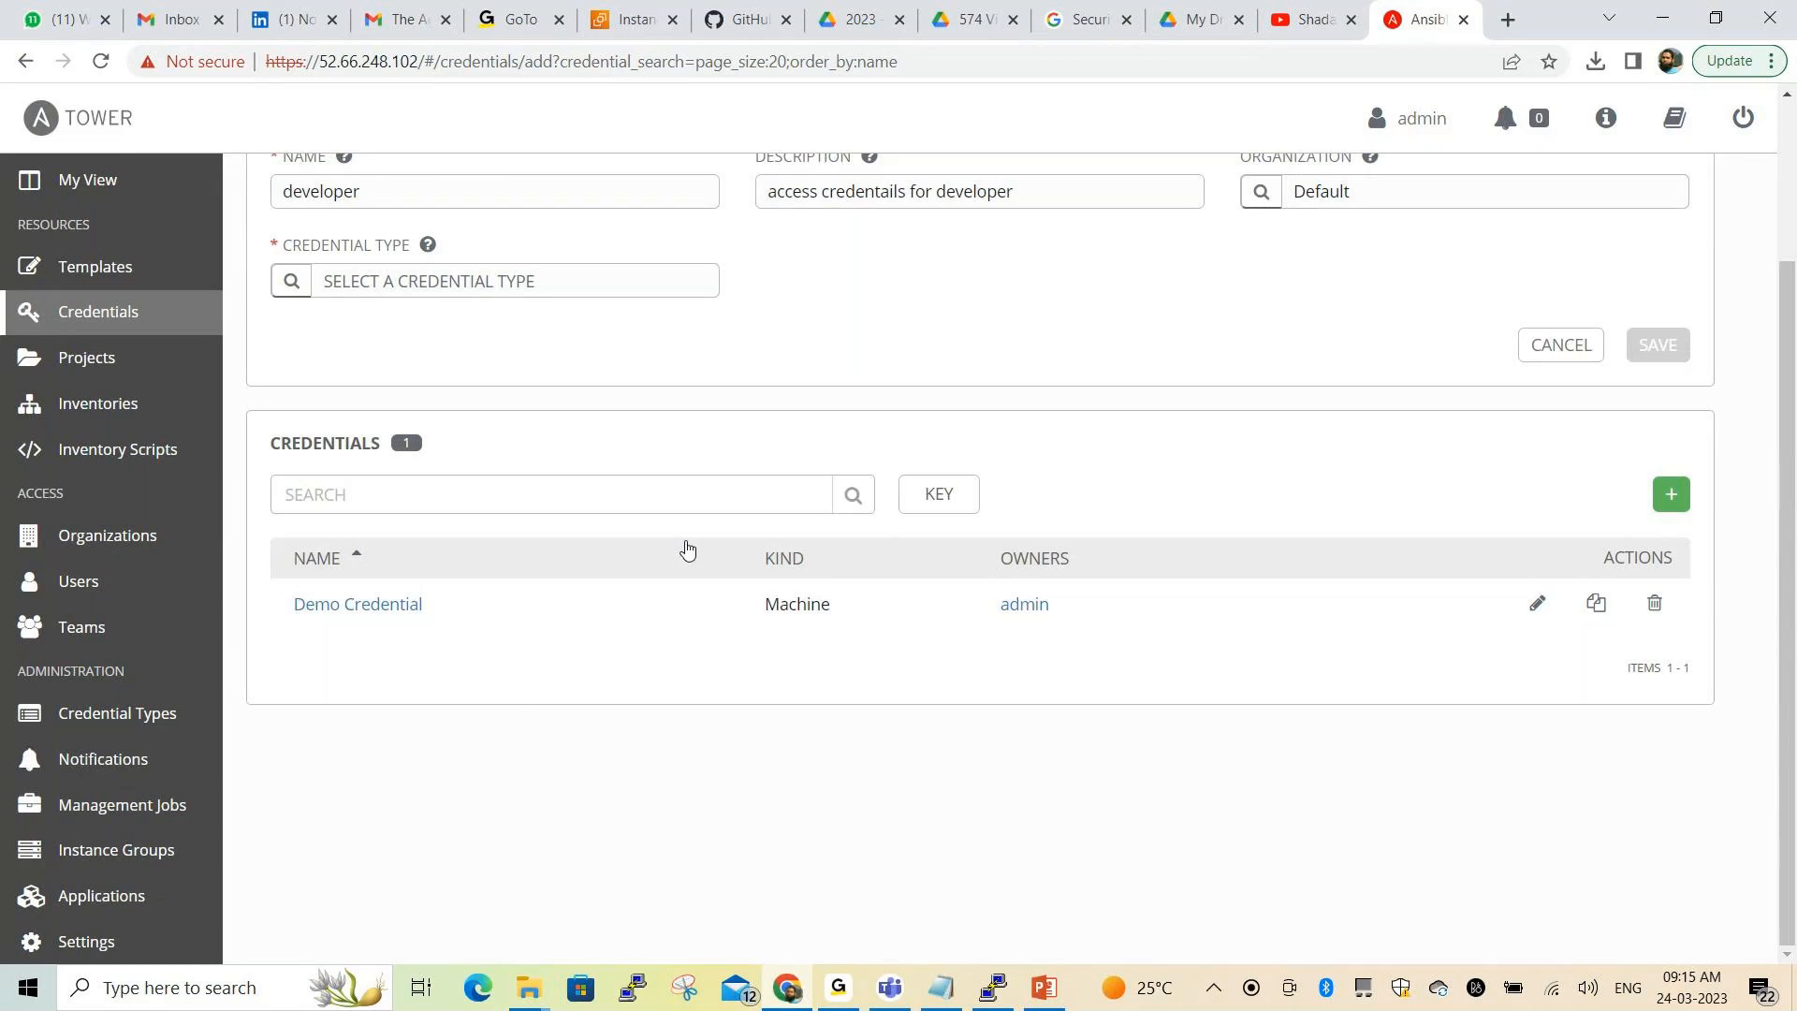
scroll(796, 416, up, 2)
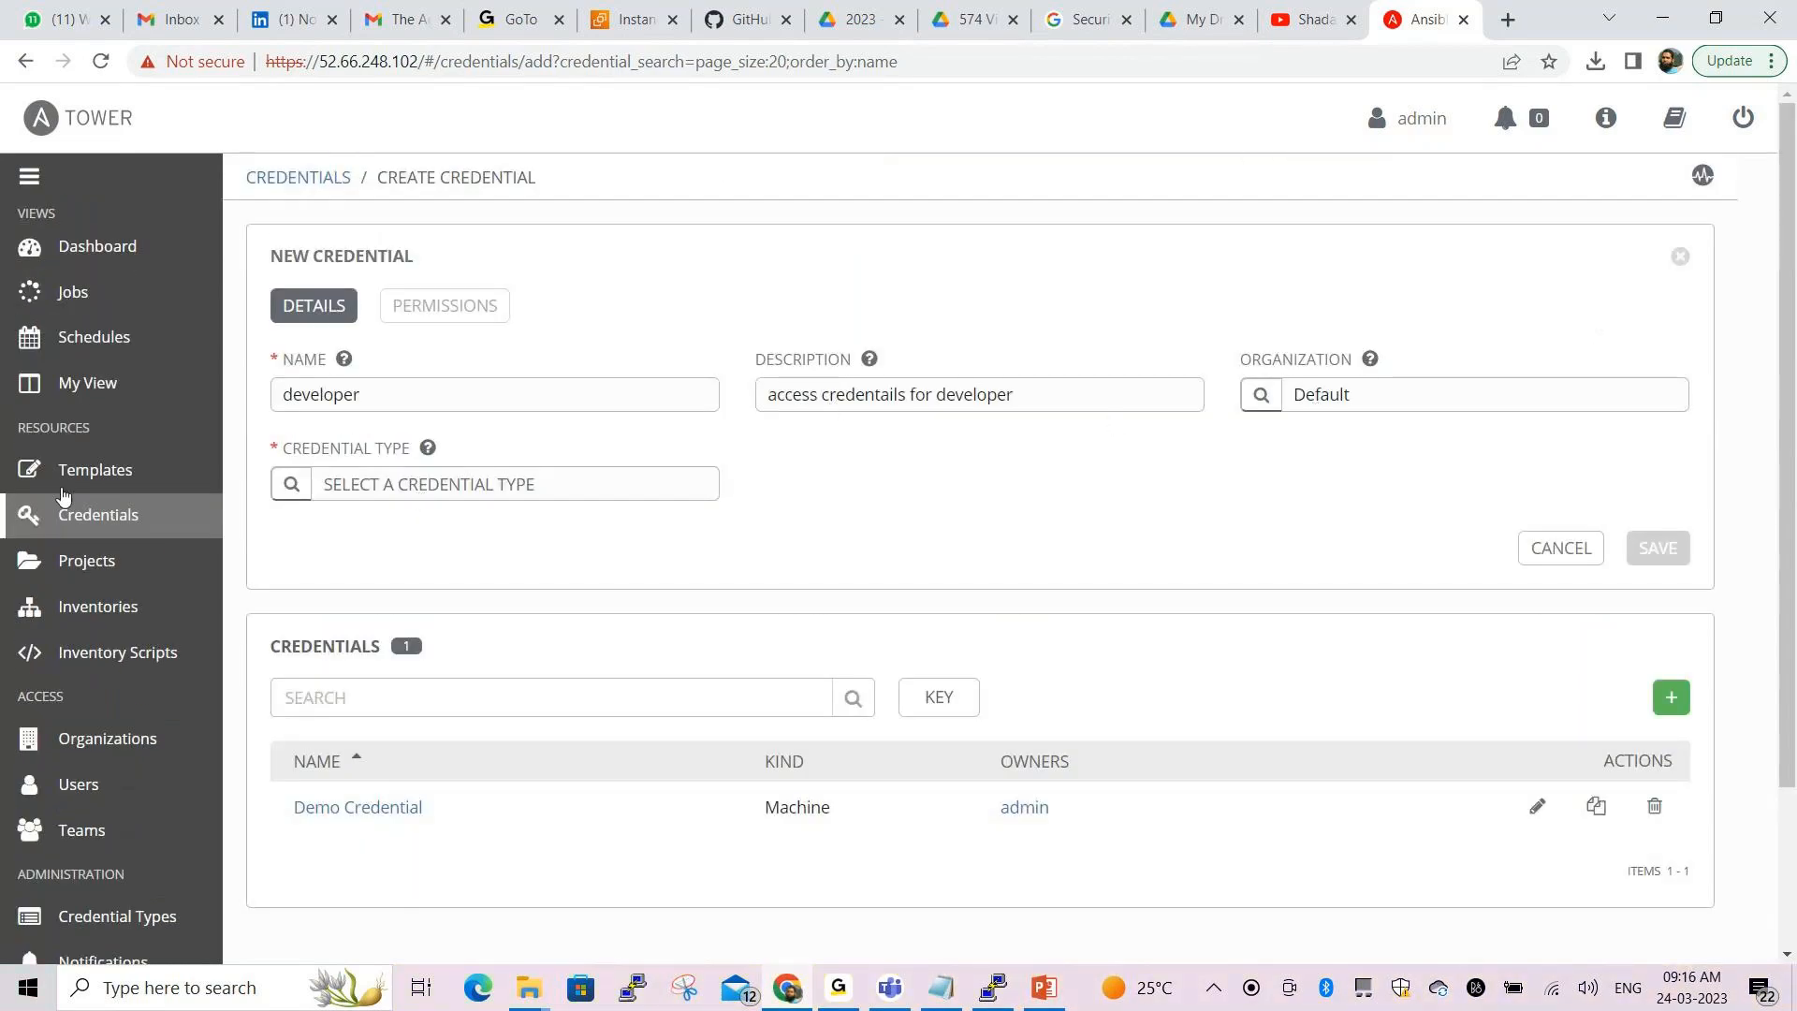
Search credential types for 'source' and select Source Control
click(292, 484)
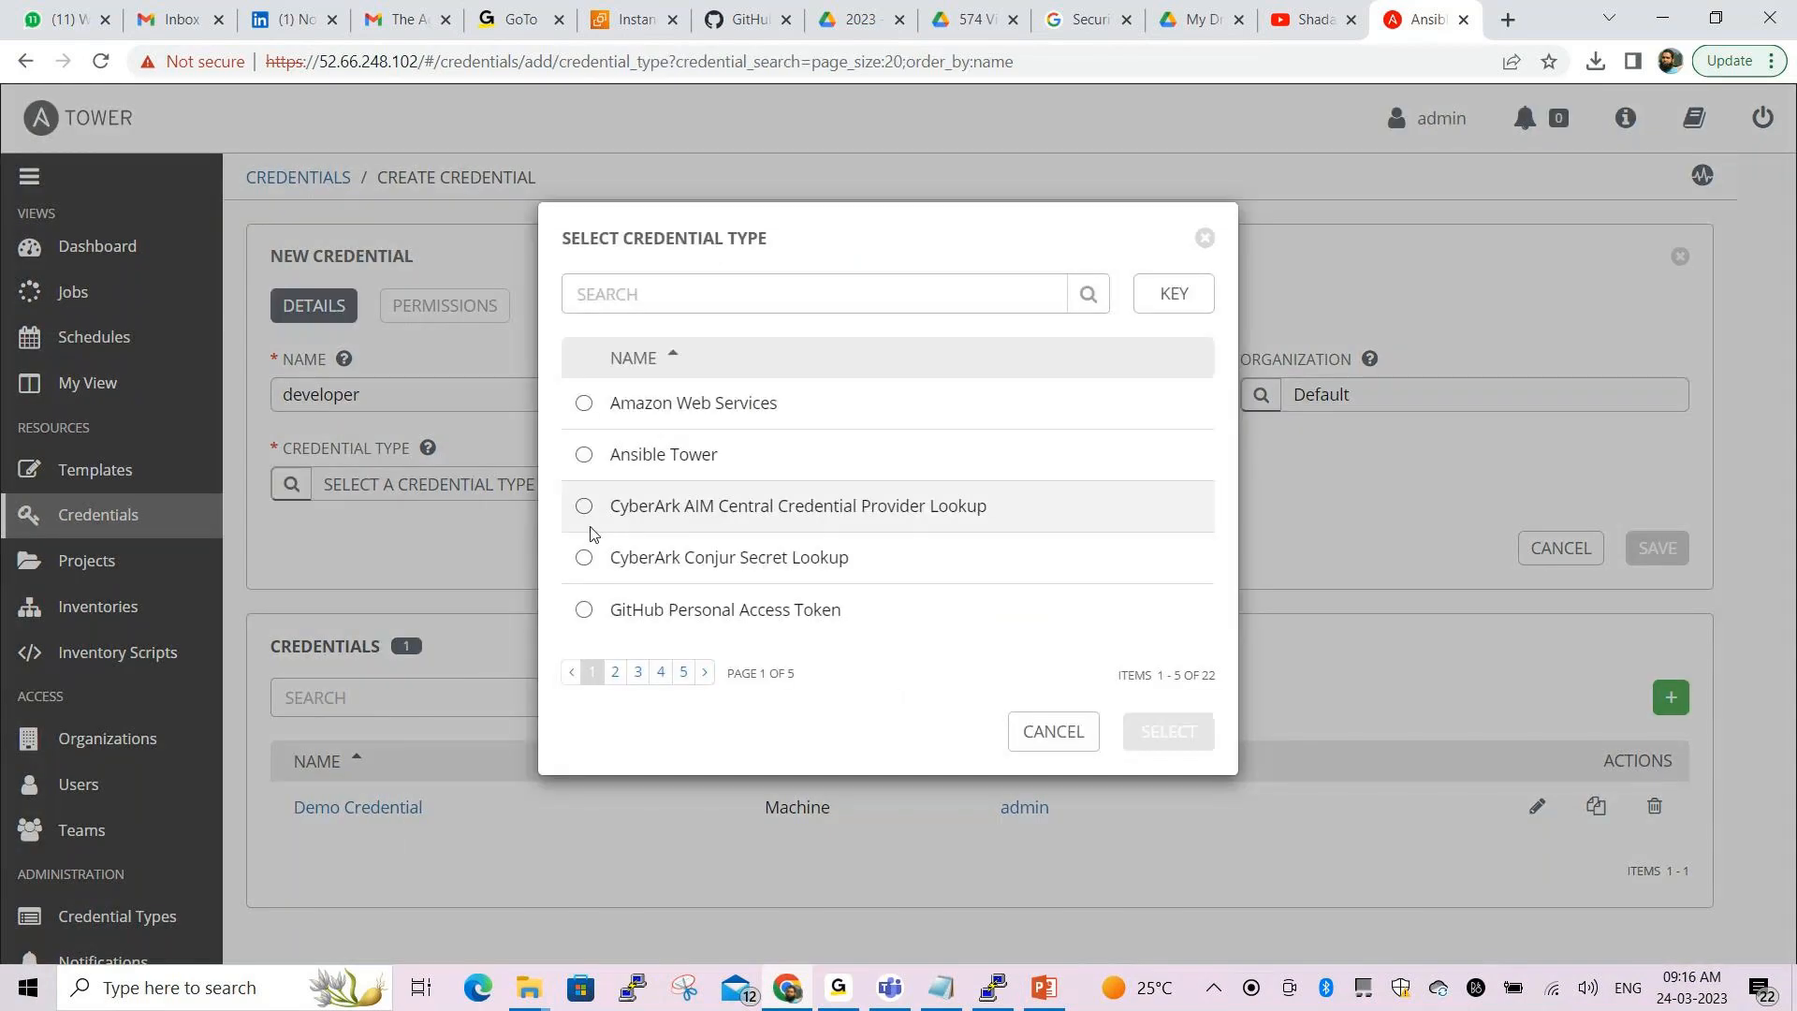
click(771, 300)
text(so)
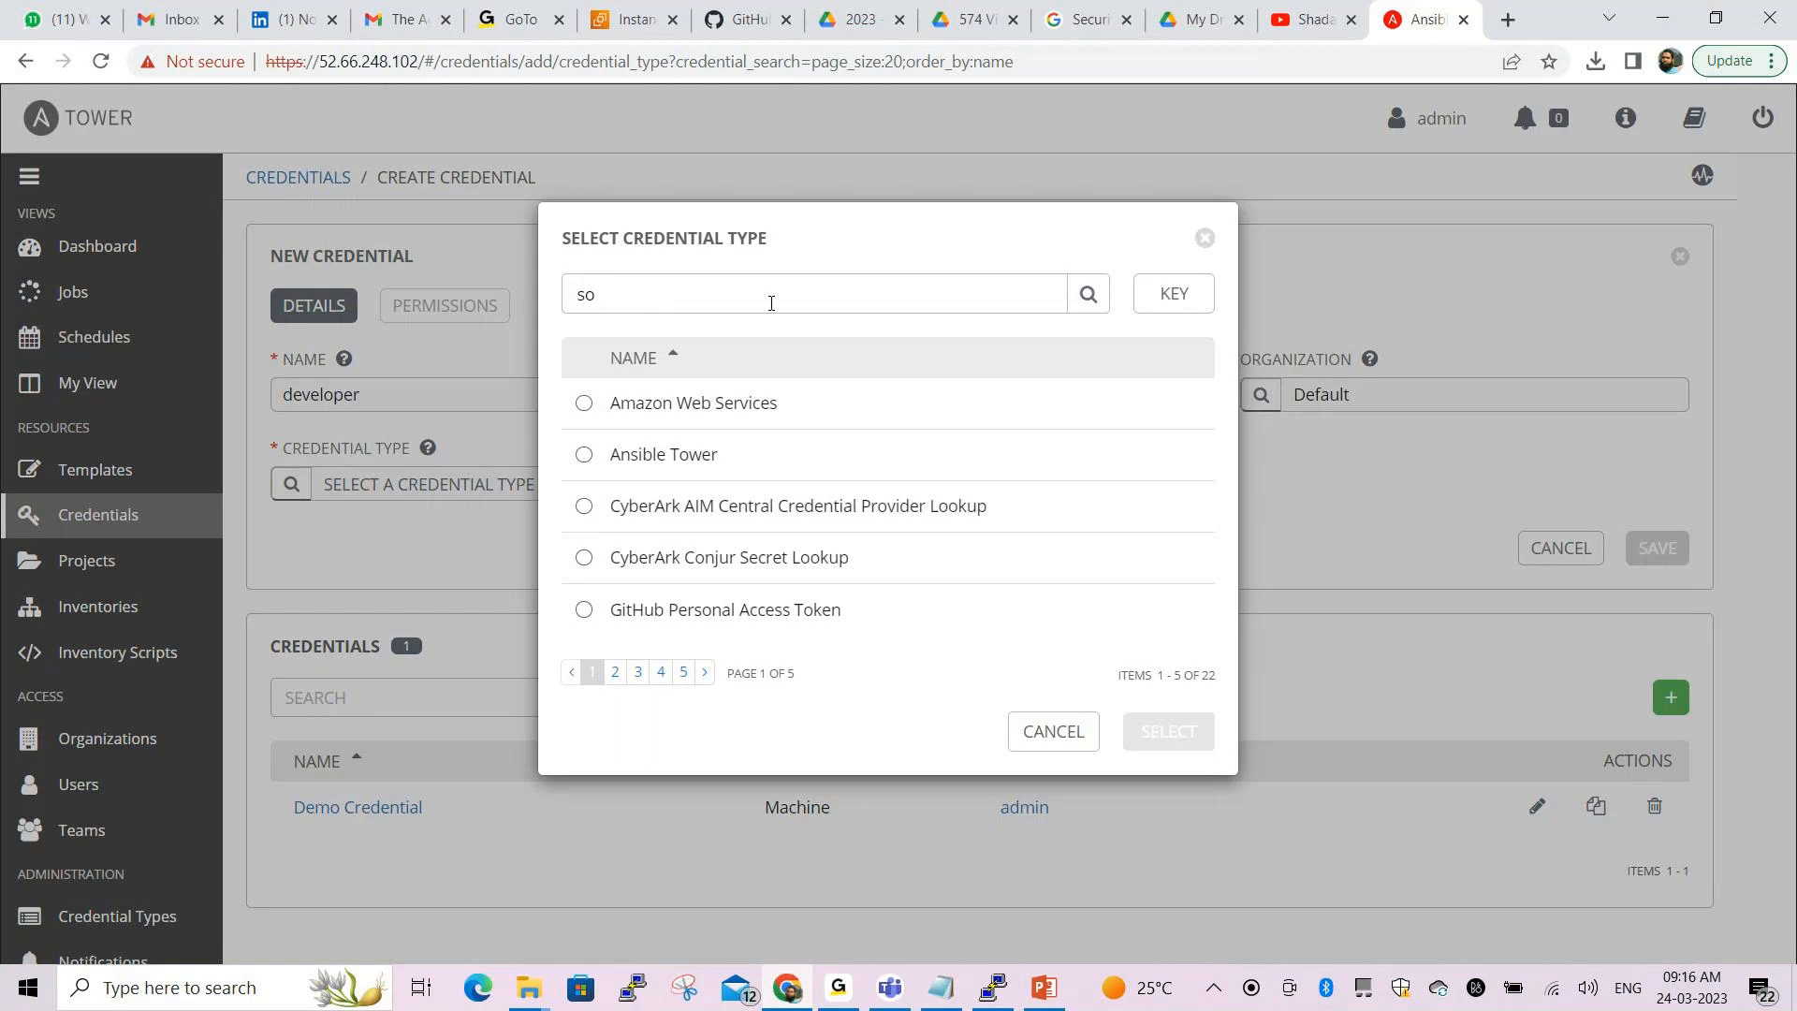
text(u)
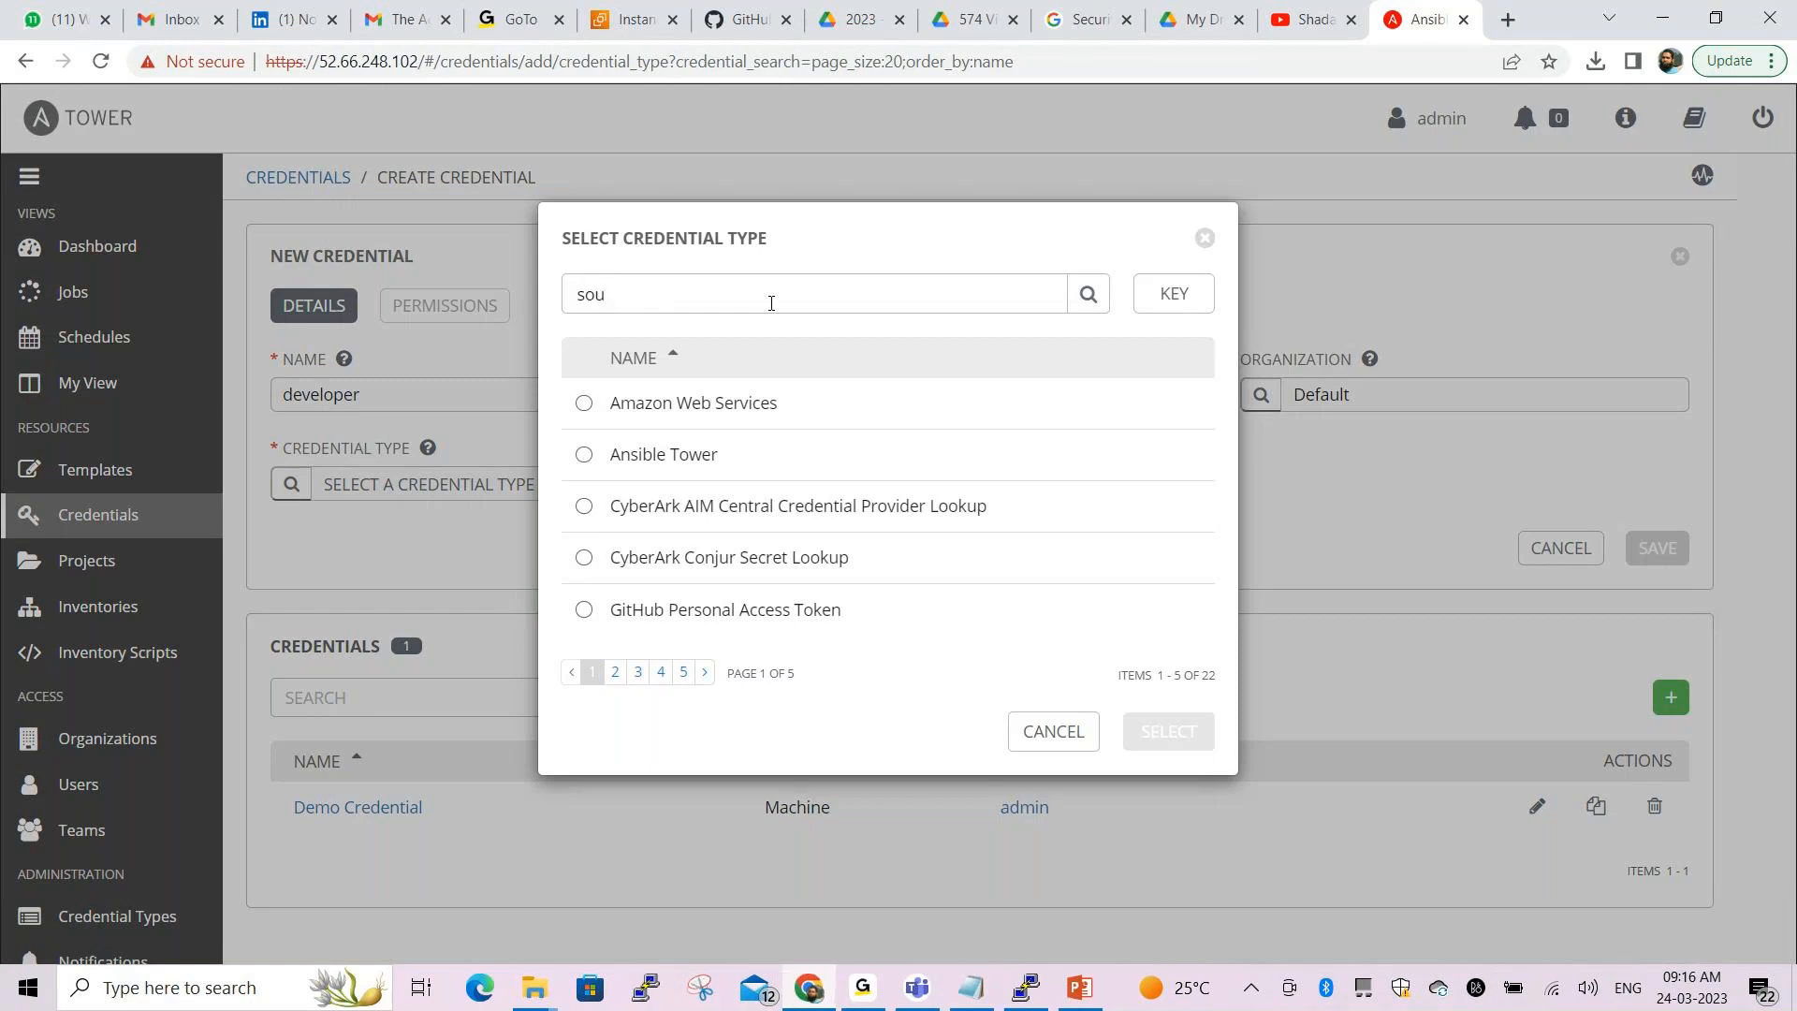
text(rce)
key(Return)
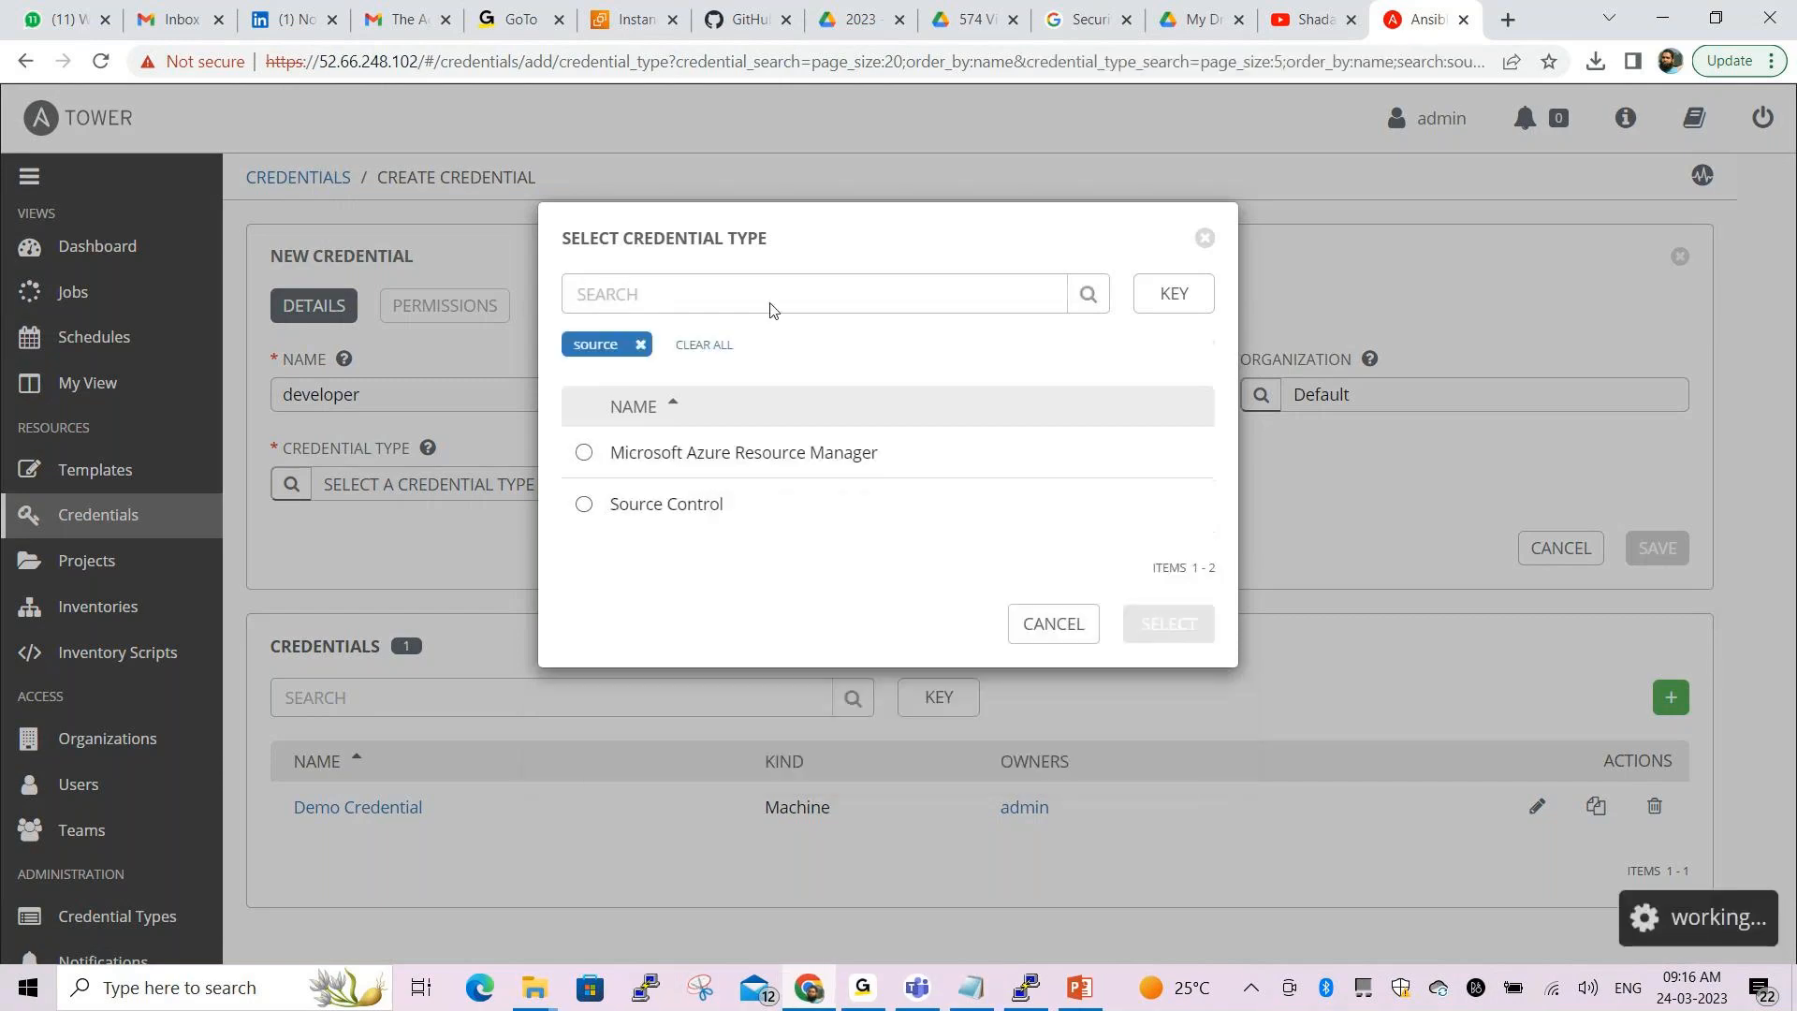
click(586, 507)
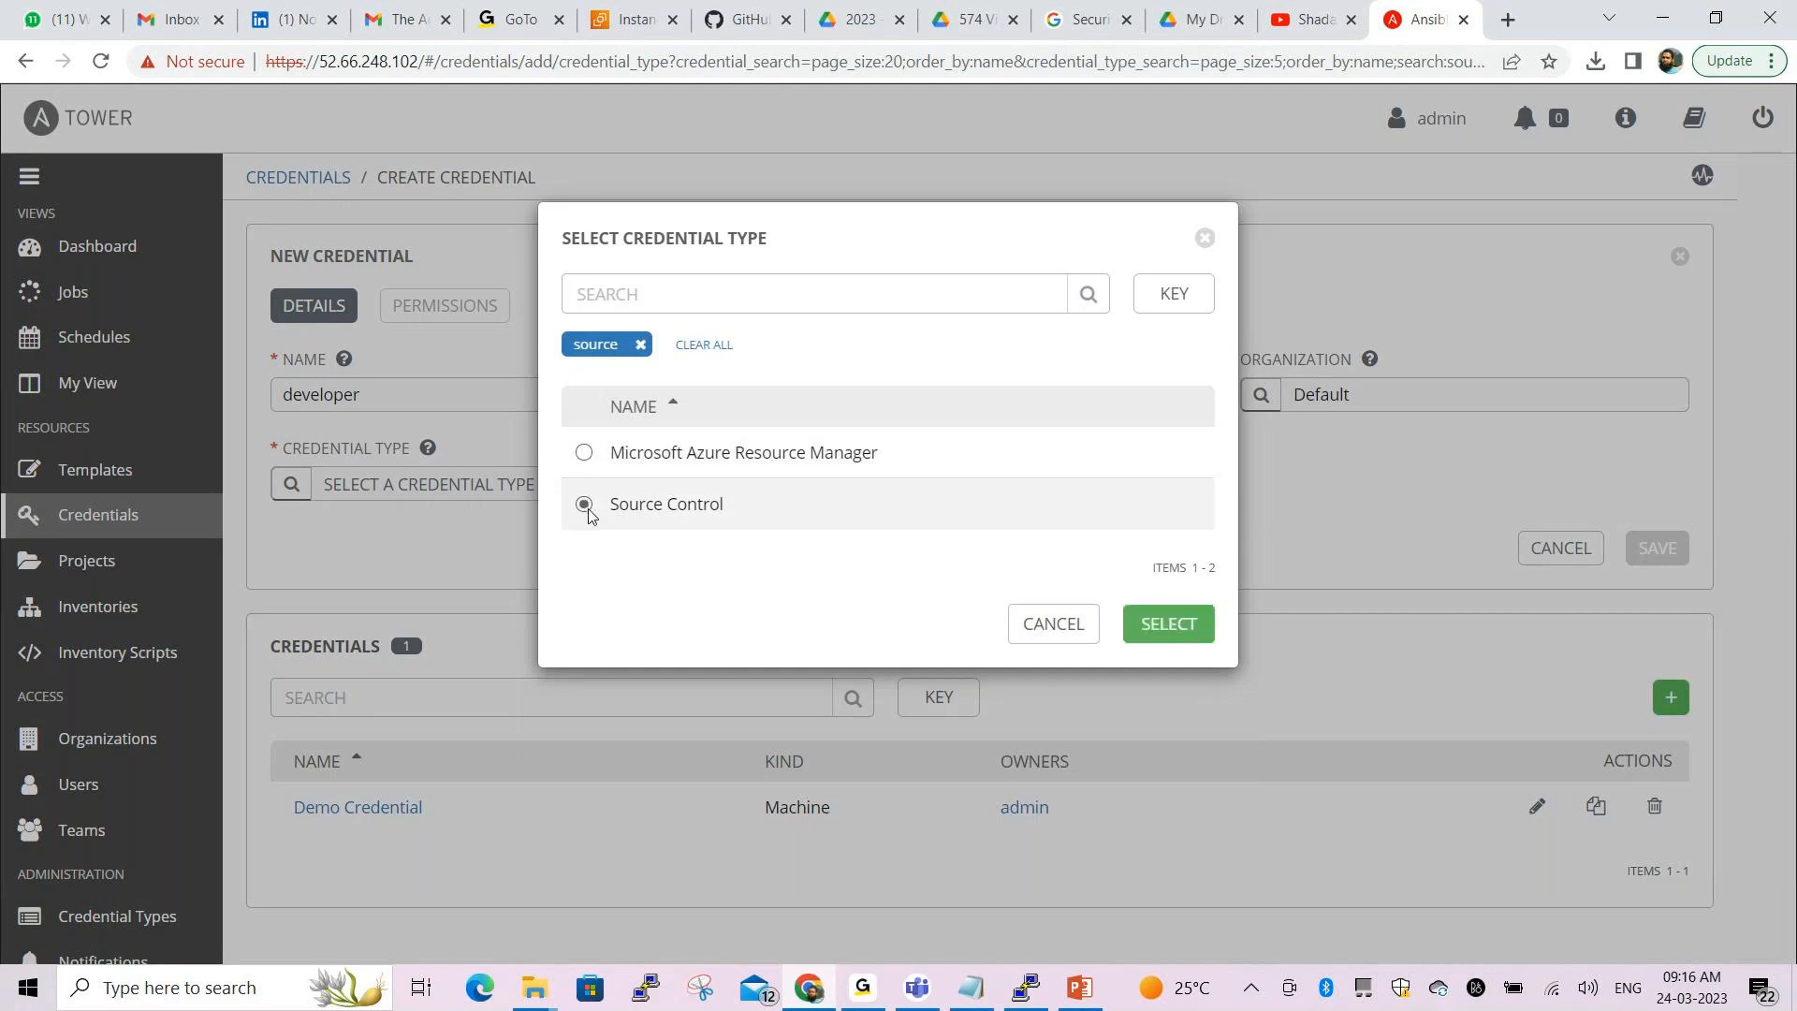
click(1189, 624)
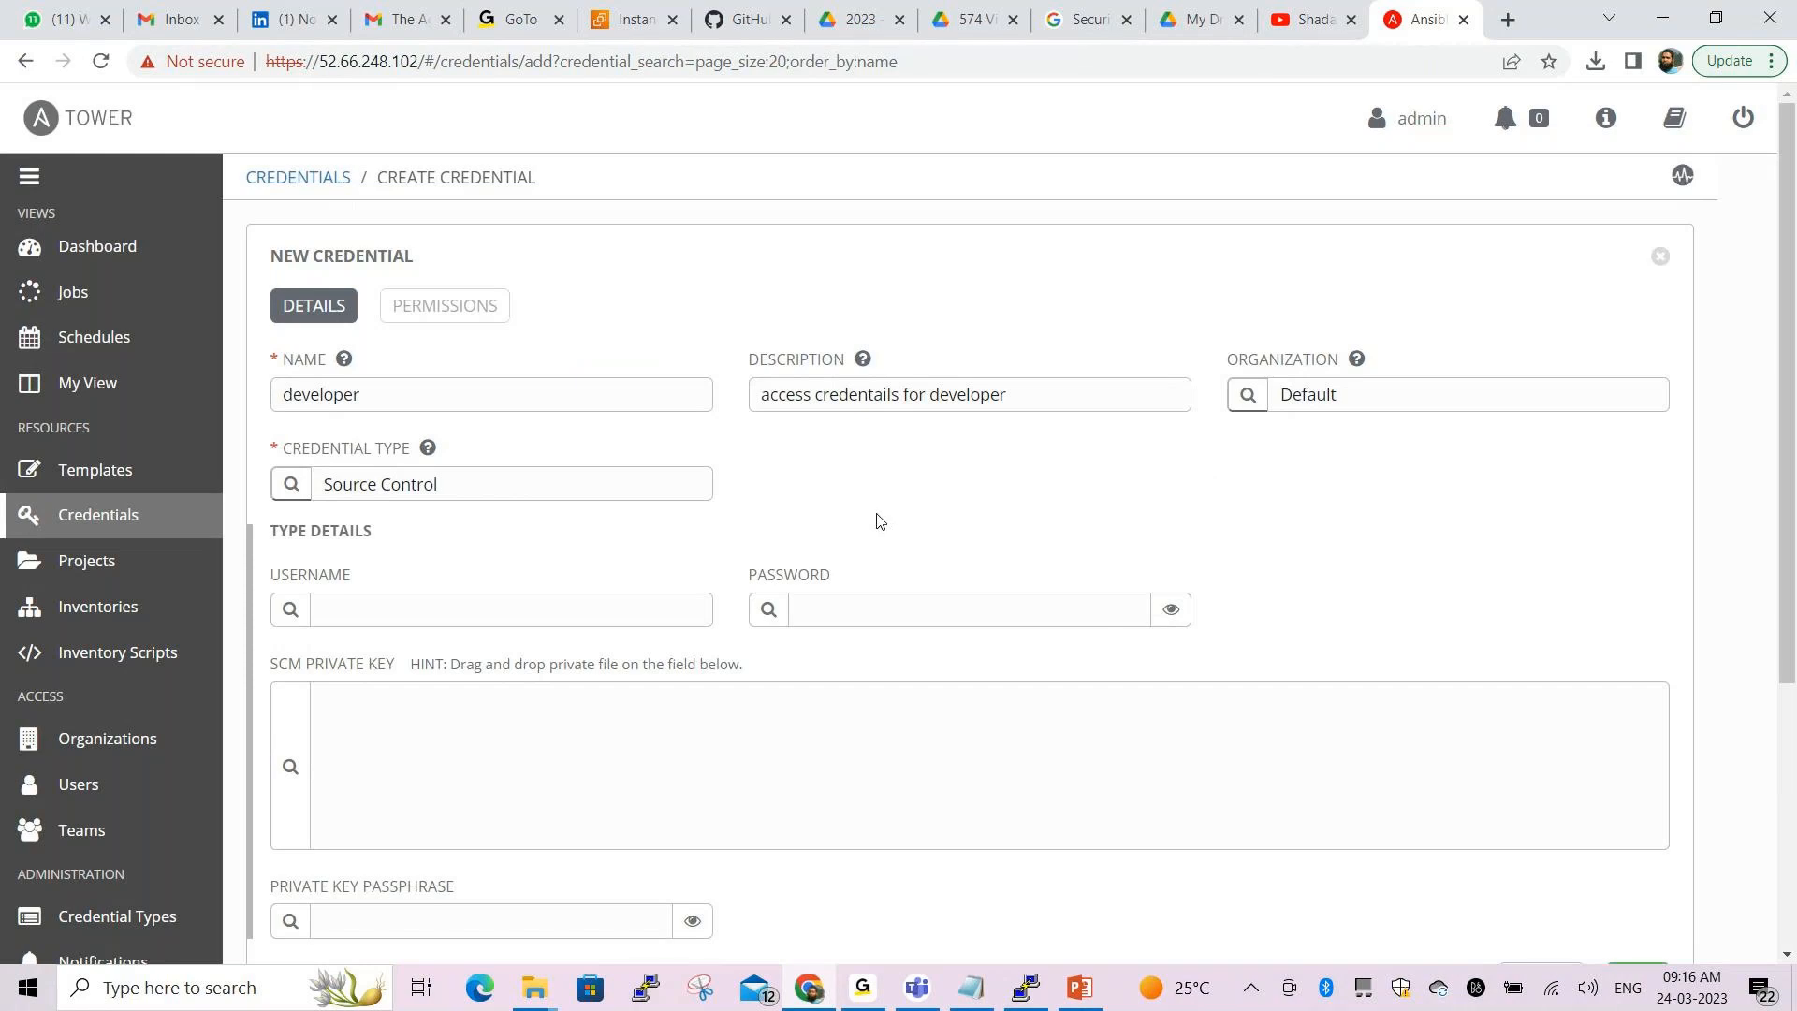
Enter 'developer' as the Source Control credential's username
scroll(880, 522, down, 3)
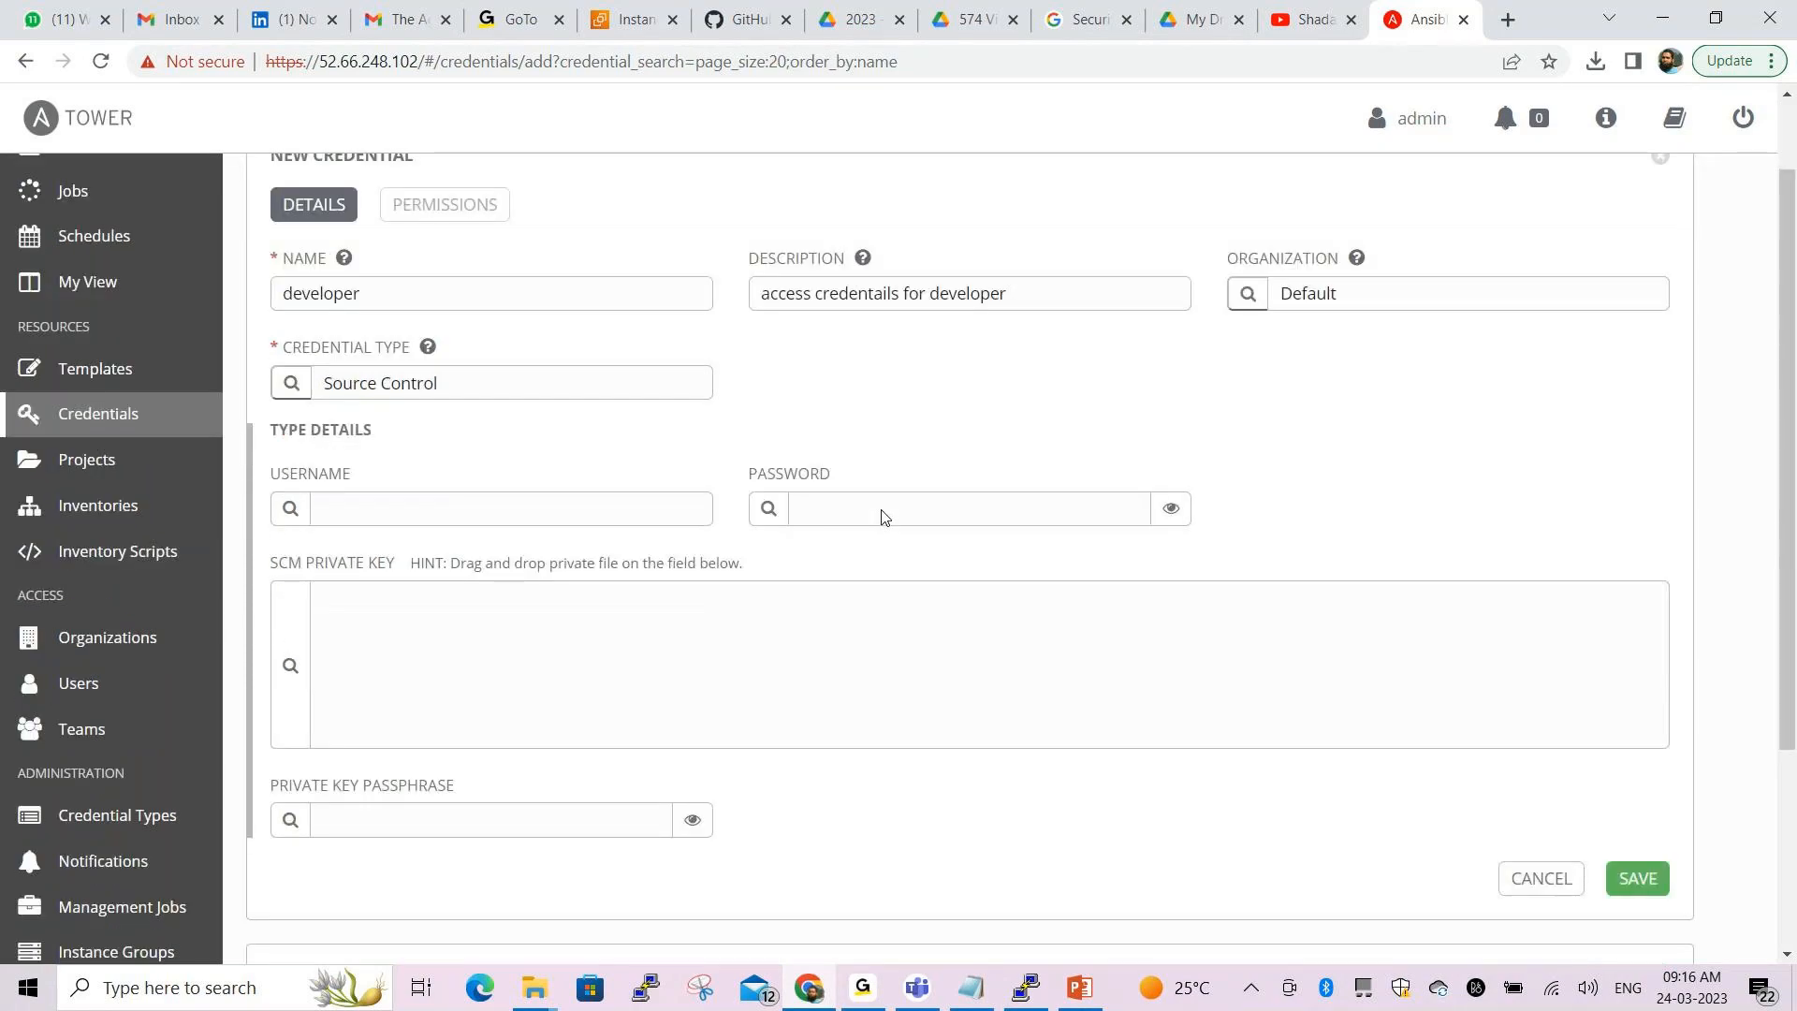
click(558, 383)
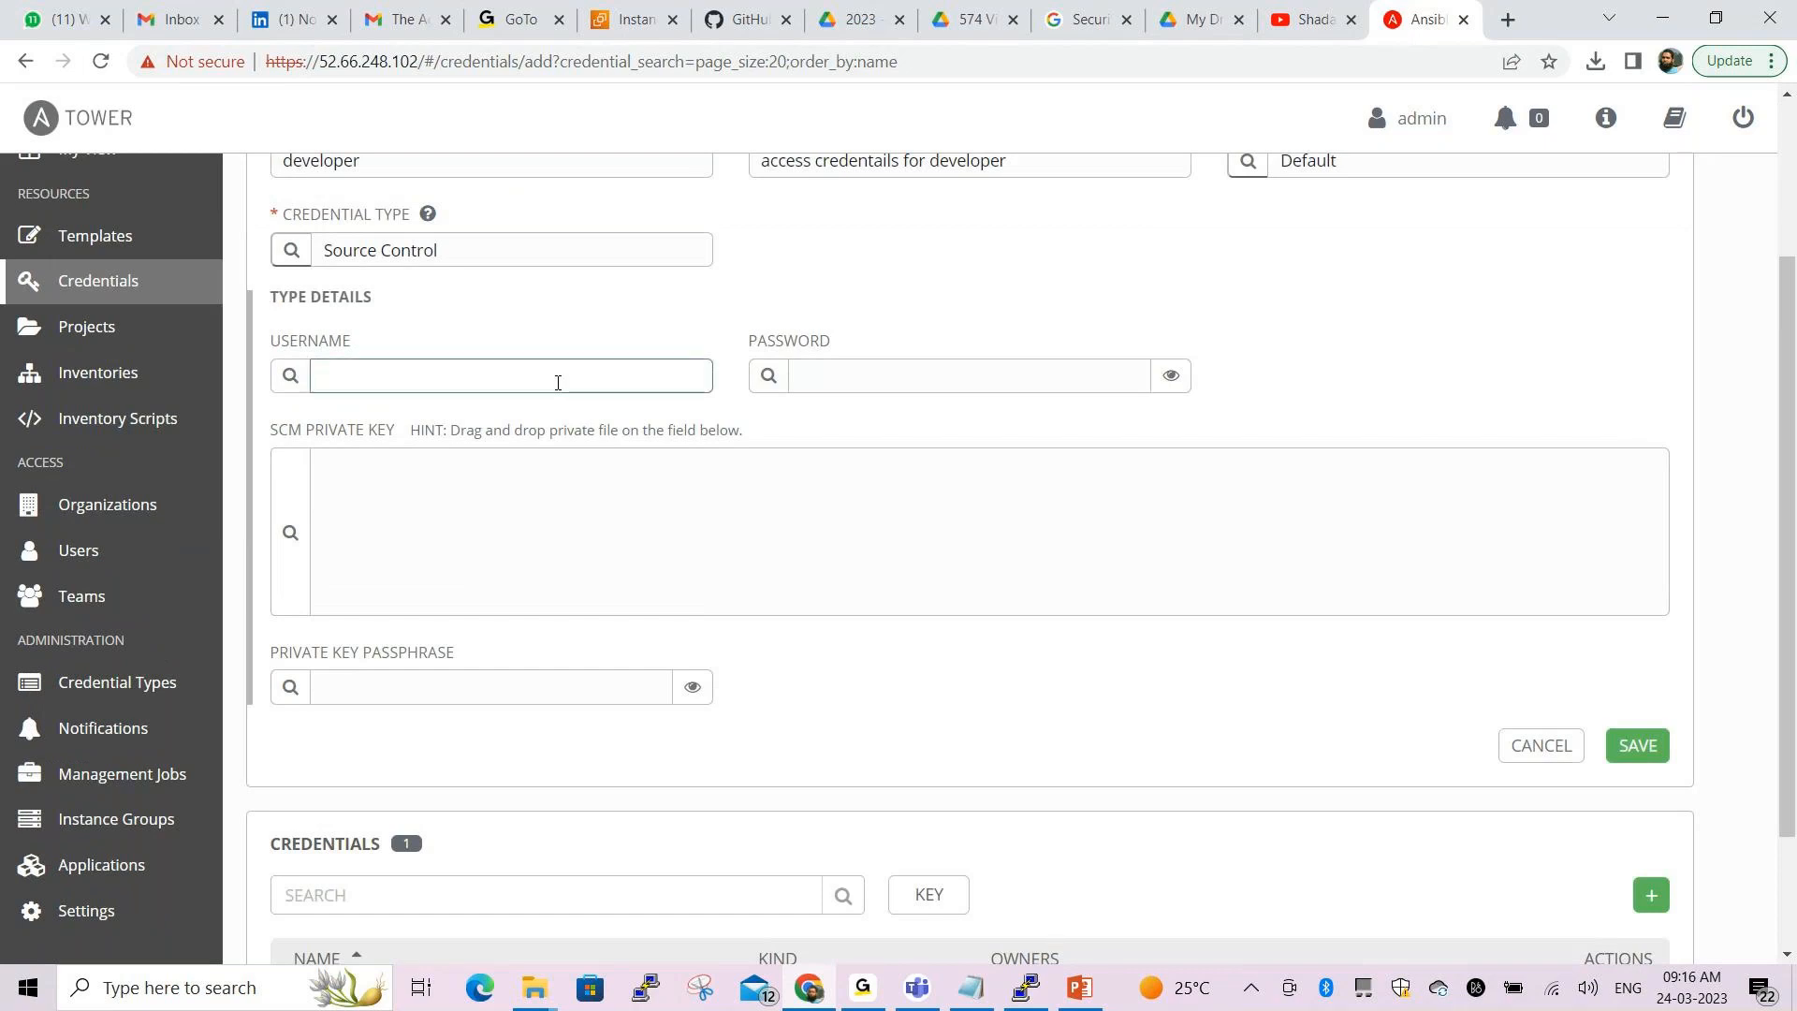
text(d)
key(BackSpace)
text(developer)
Fill in the credential password, save the credential, and return to the Credentials list
scroll(1104, 466, up, 3)
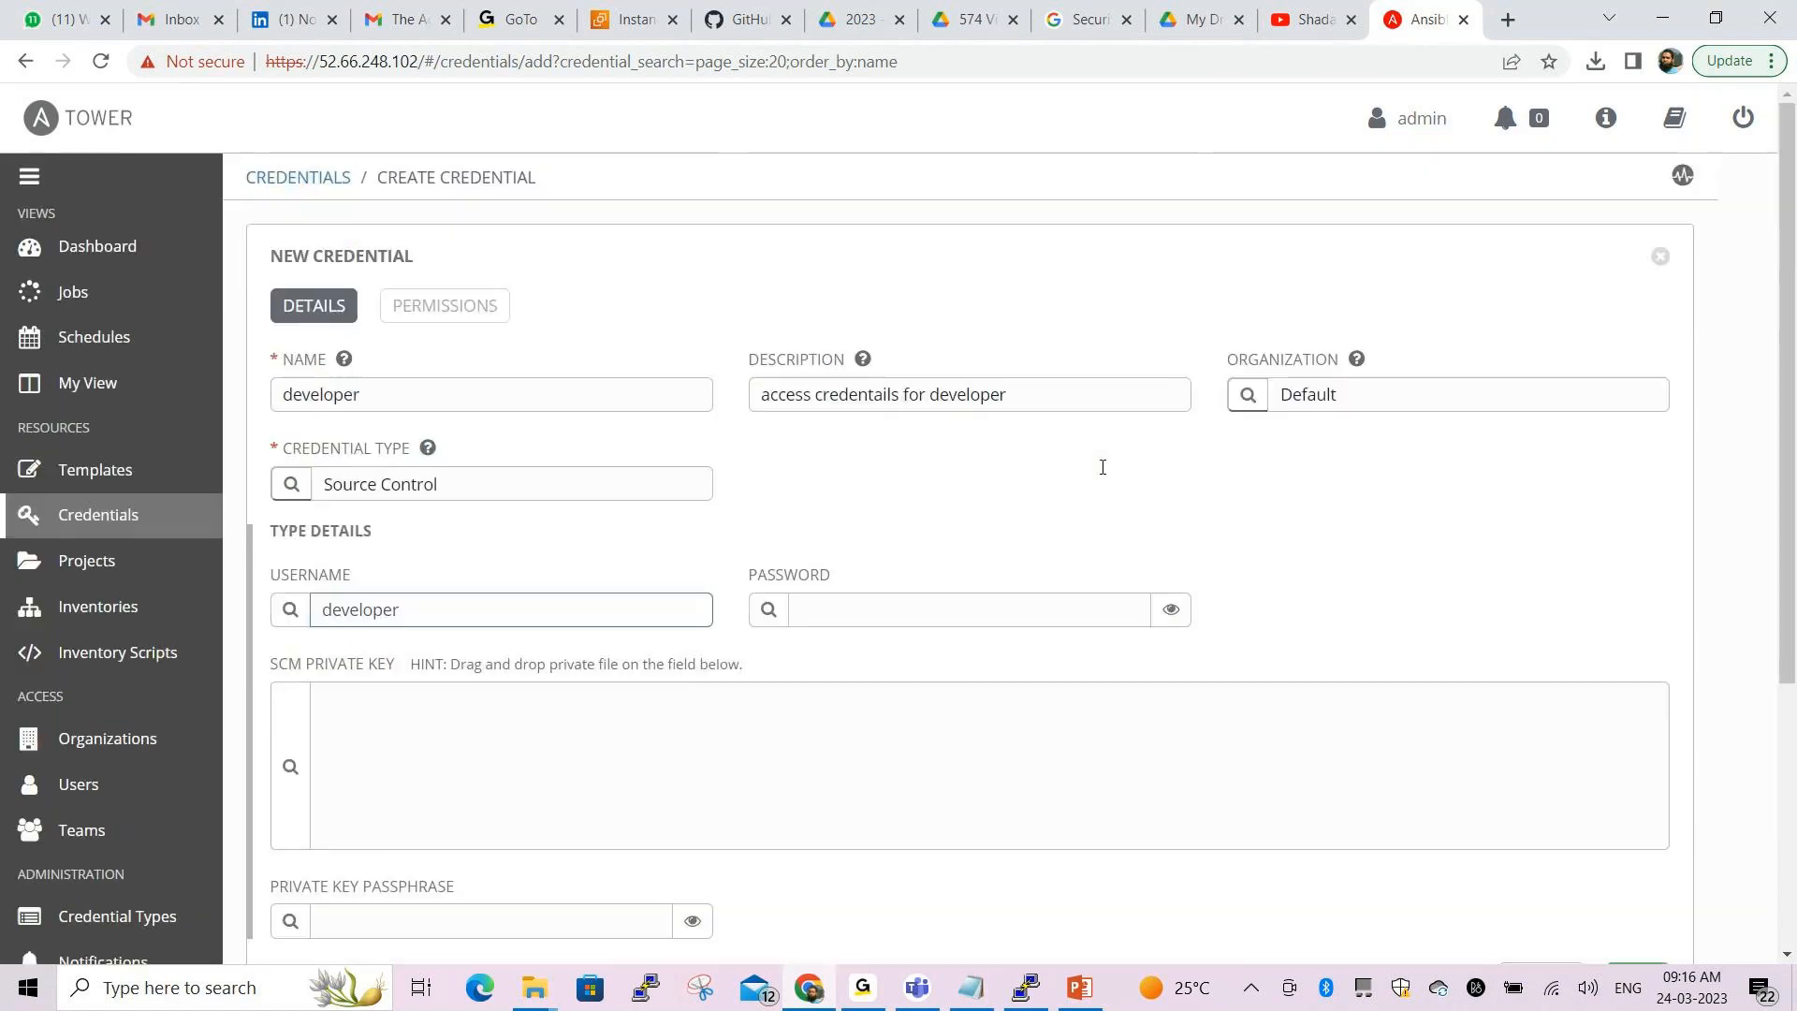
click(1171, 610)
click(1047, 609)
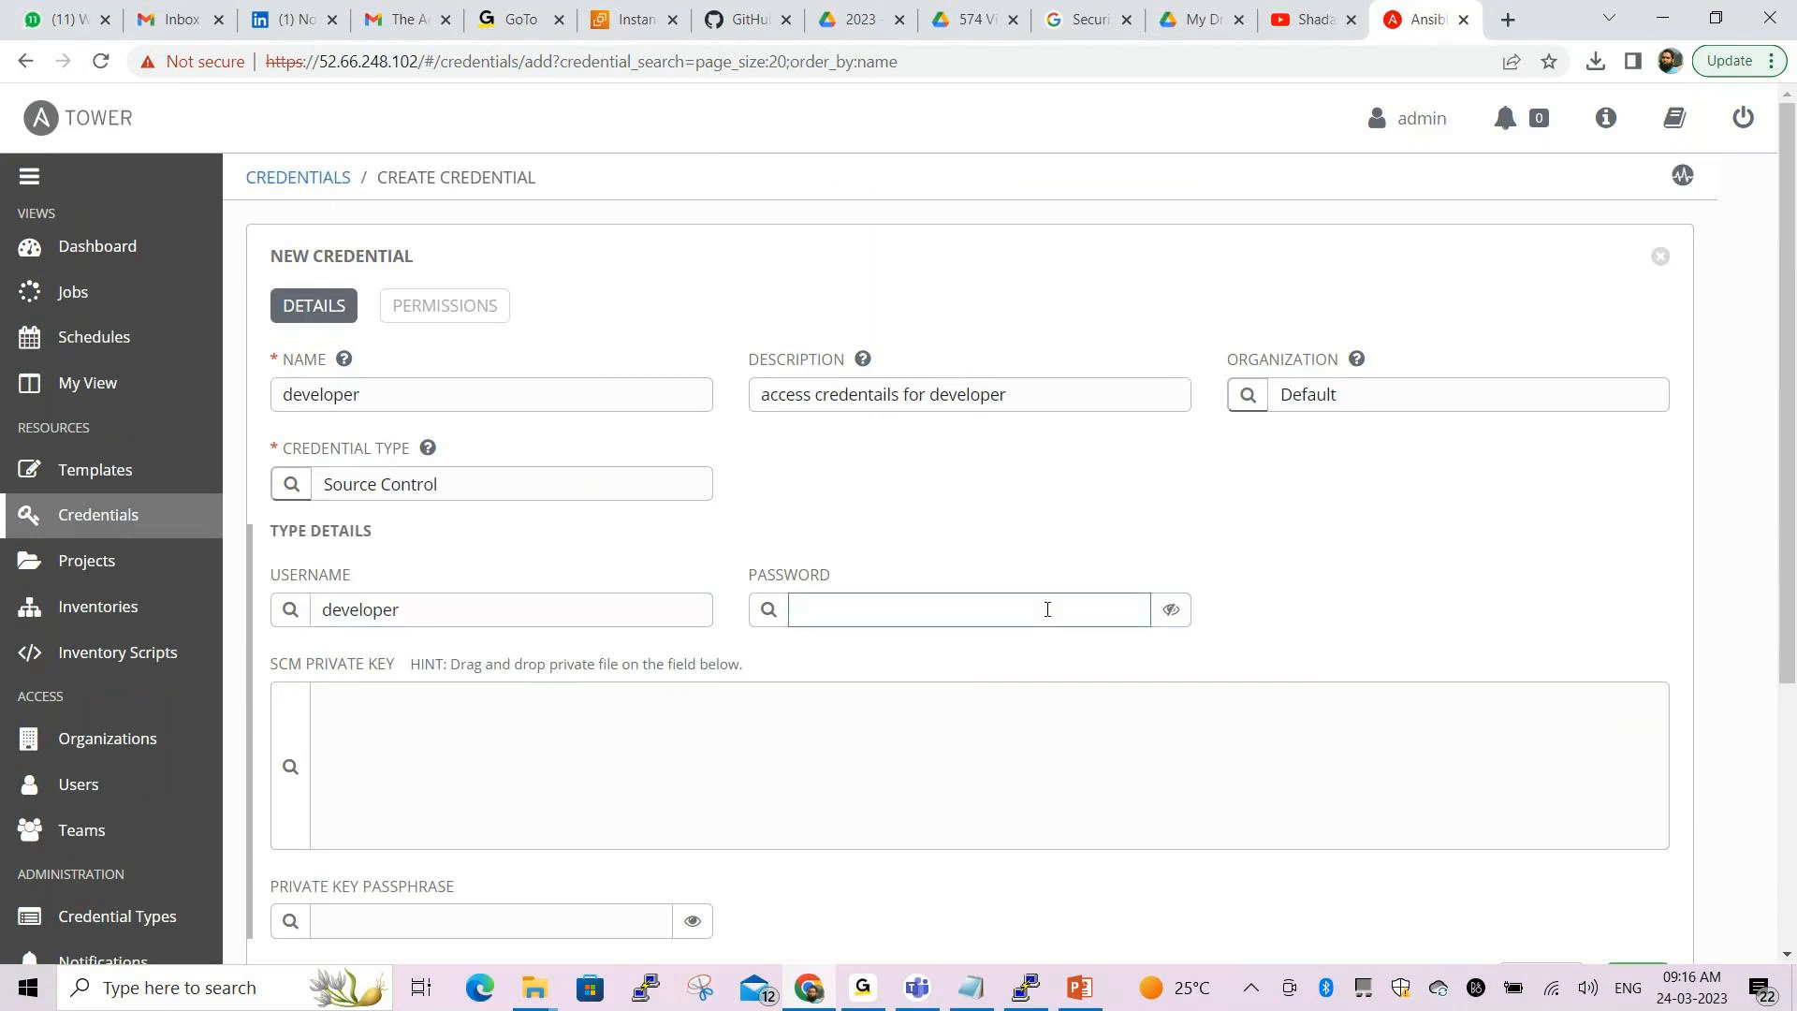
text(developer)
click(1171, 609)
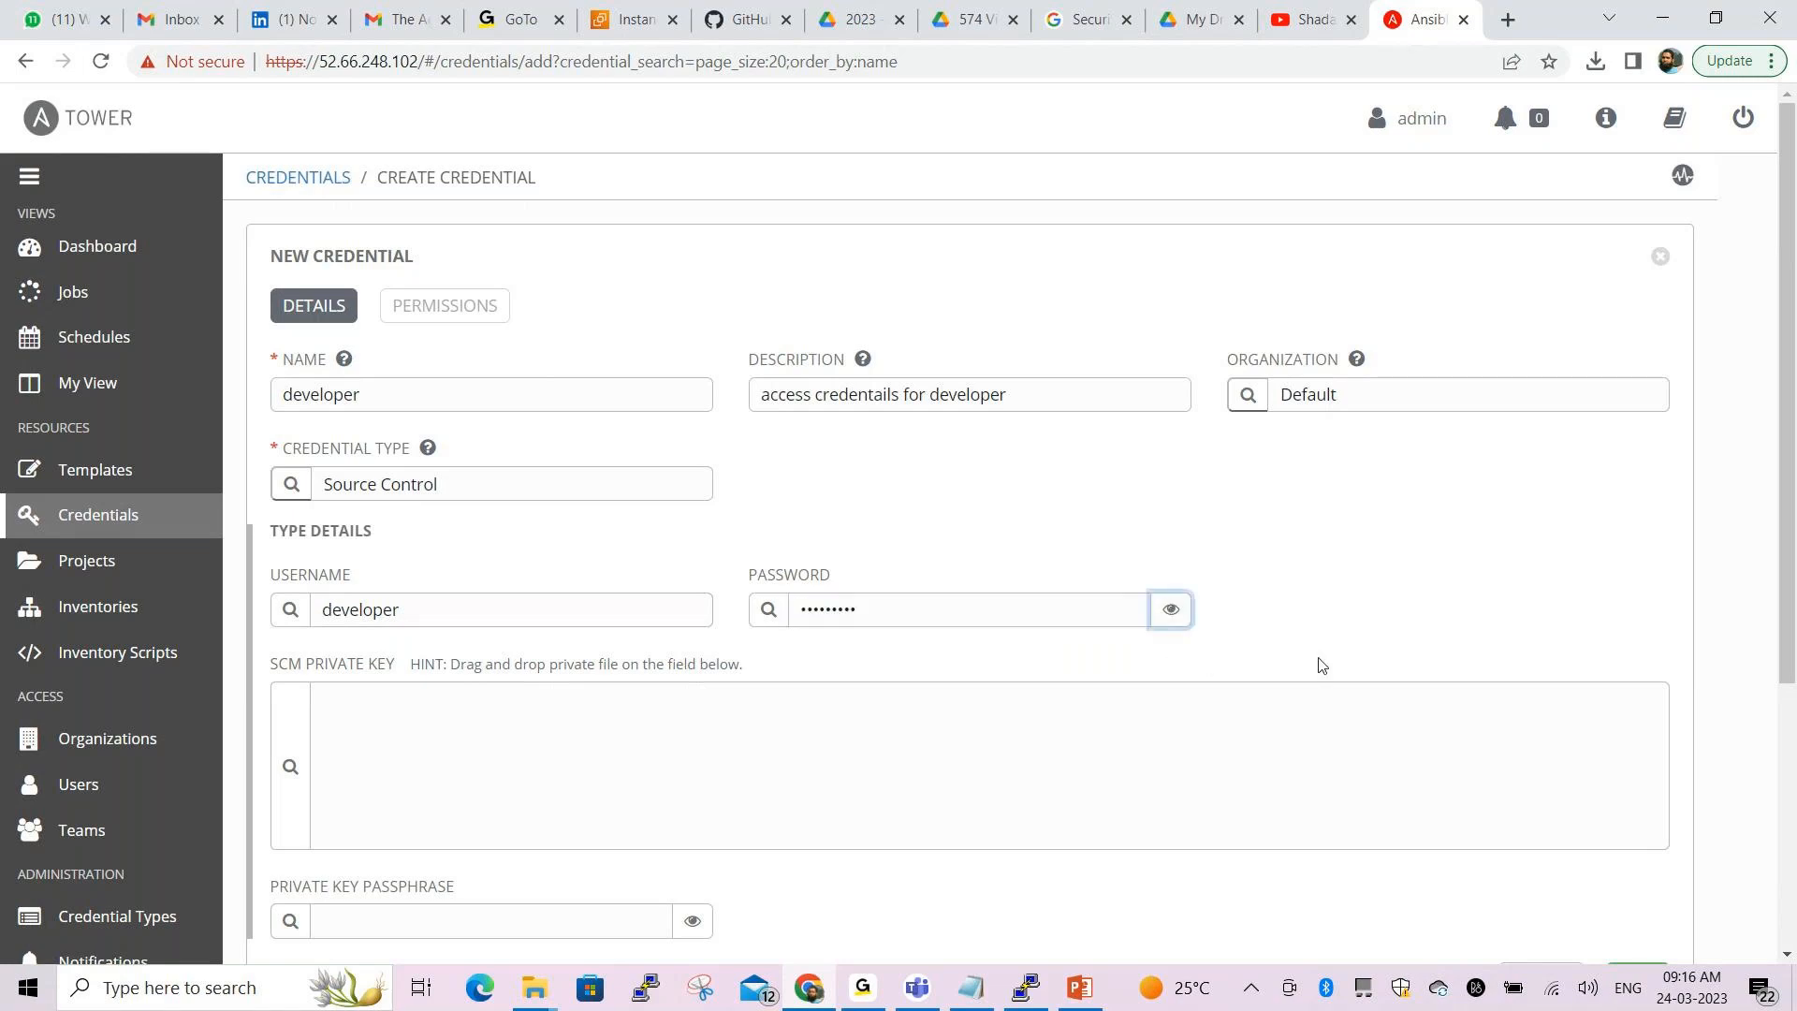
scroll(1320, 663, down, 2)
scroll(1324, 663, down, 1)
click(1634, 747)
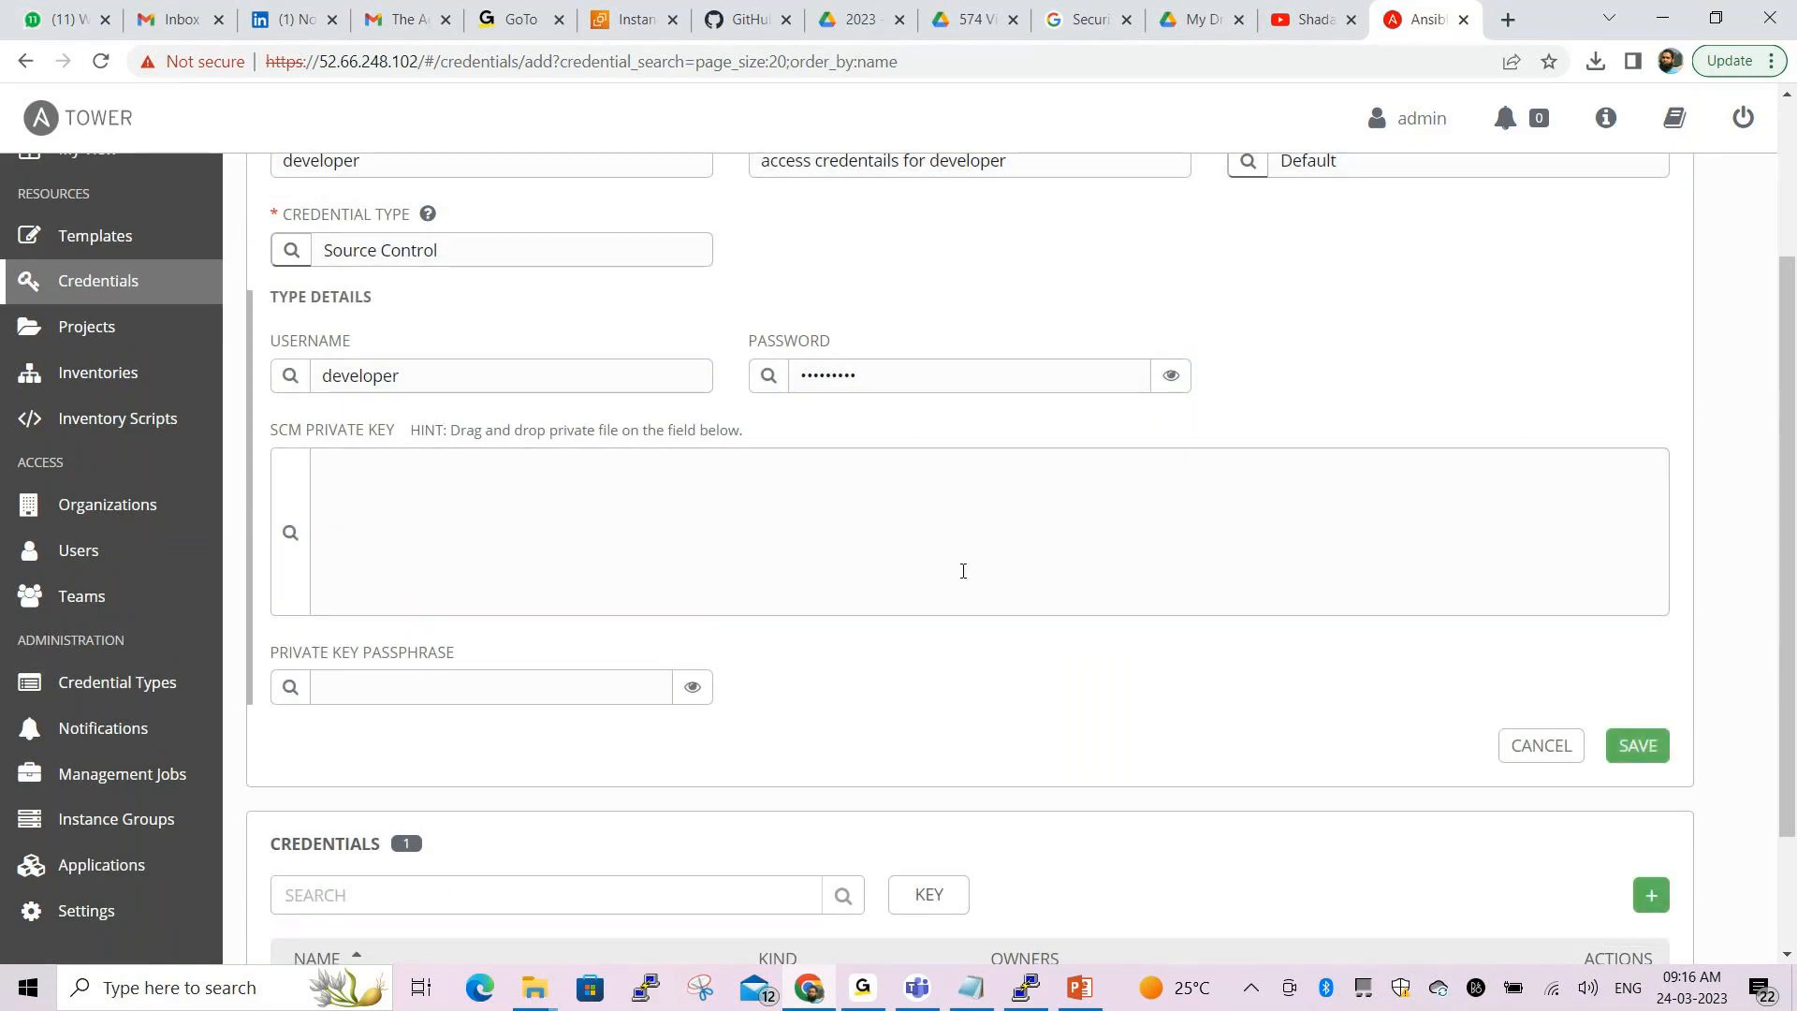
scroll(953, 552, down, 5)
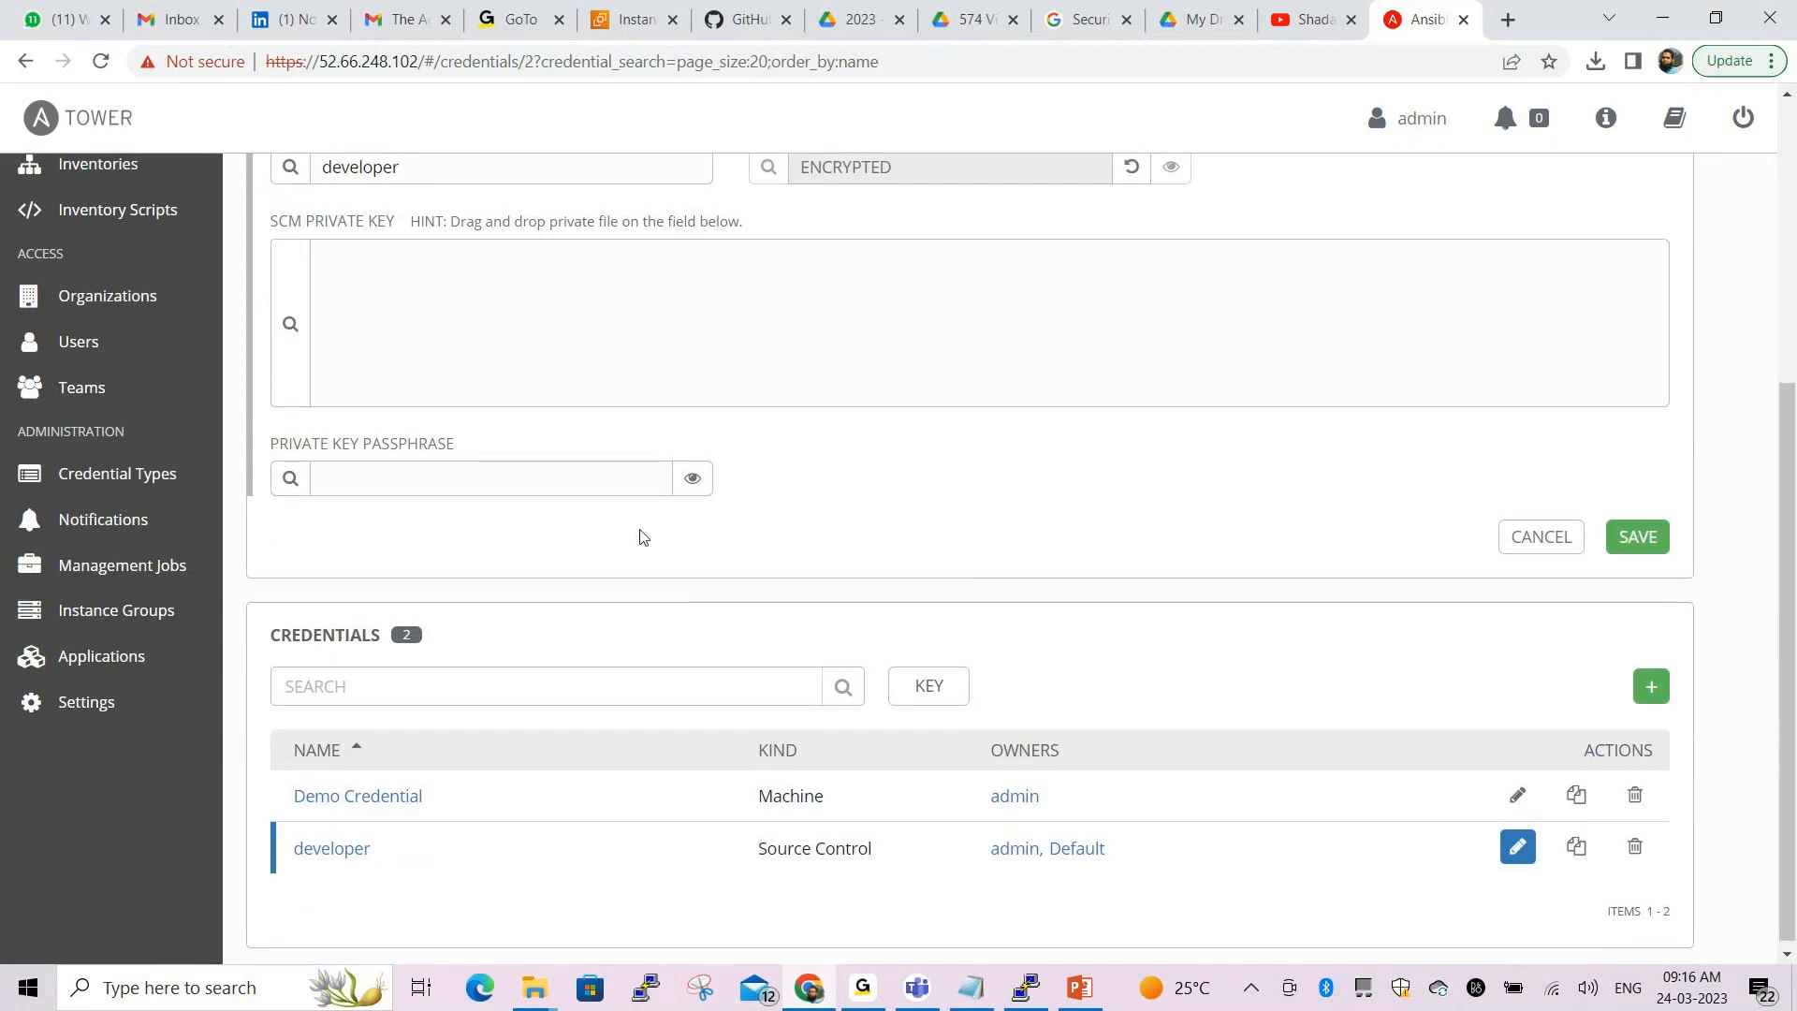
scroll(622, 541, up, 5)
click(101, 529)
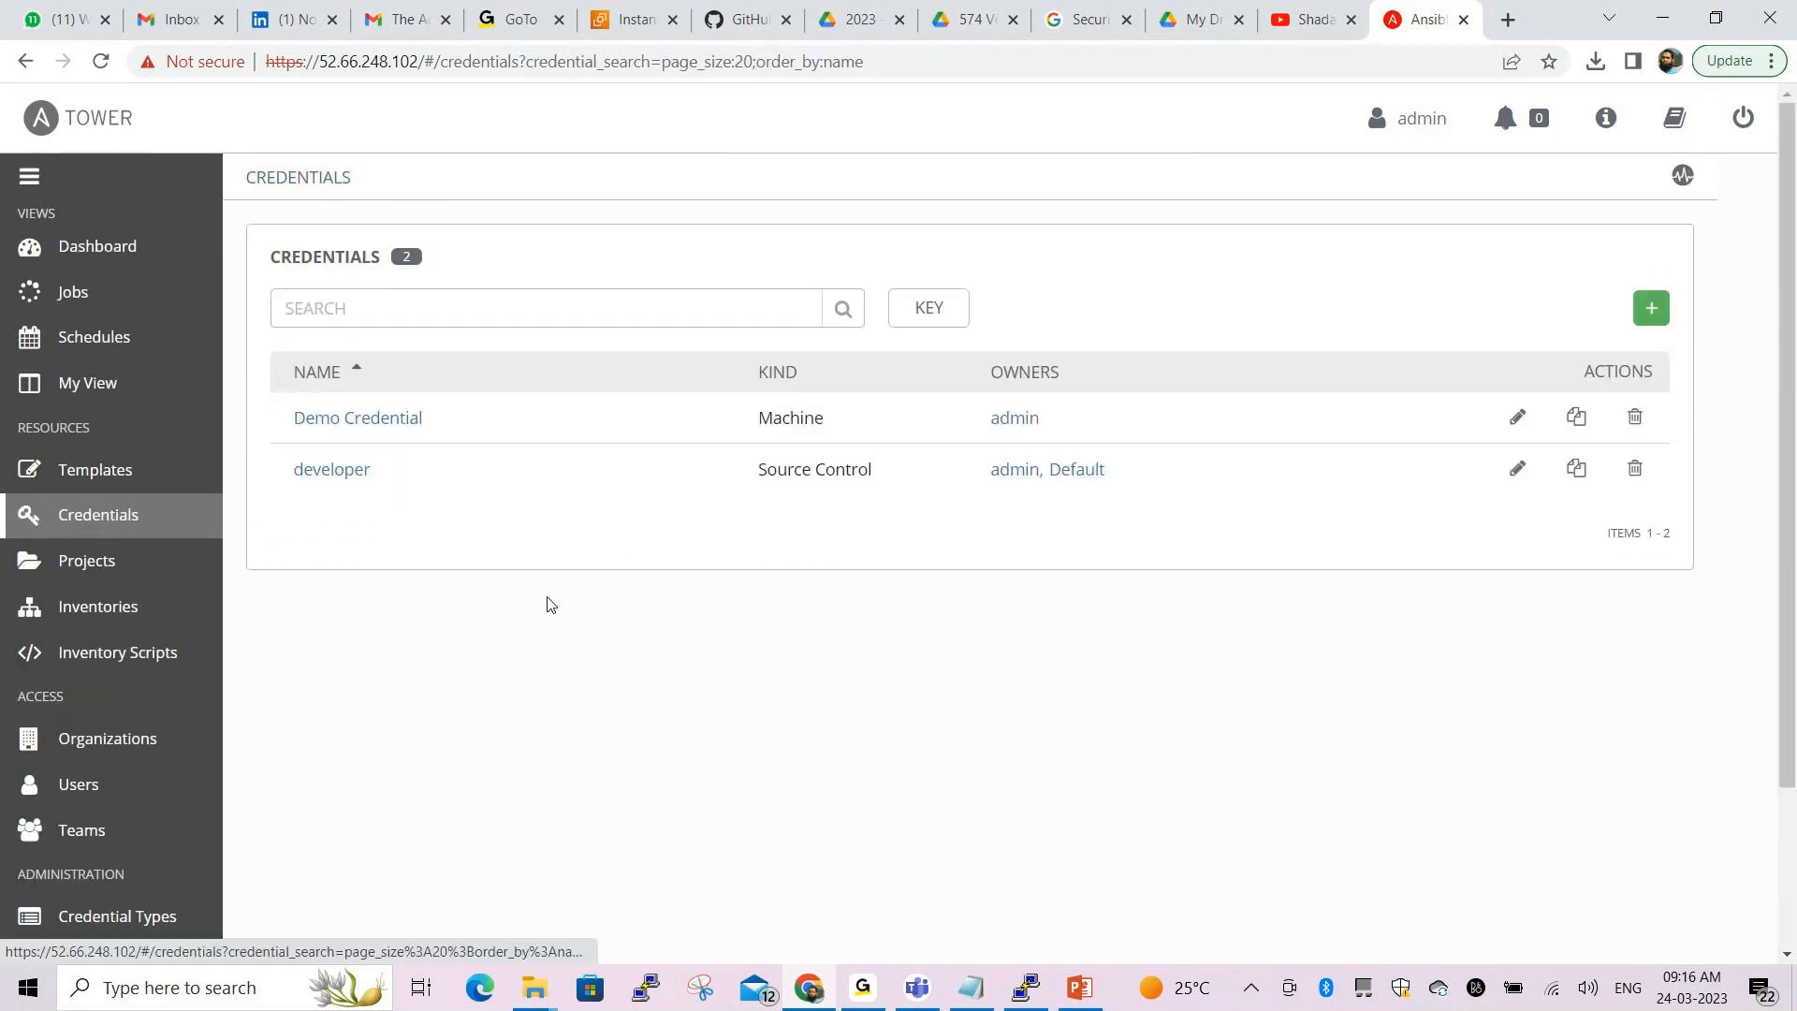
Start a second new credential from the list holding Demo Credential and developer
click(567, 940)
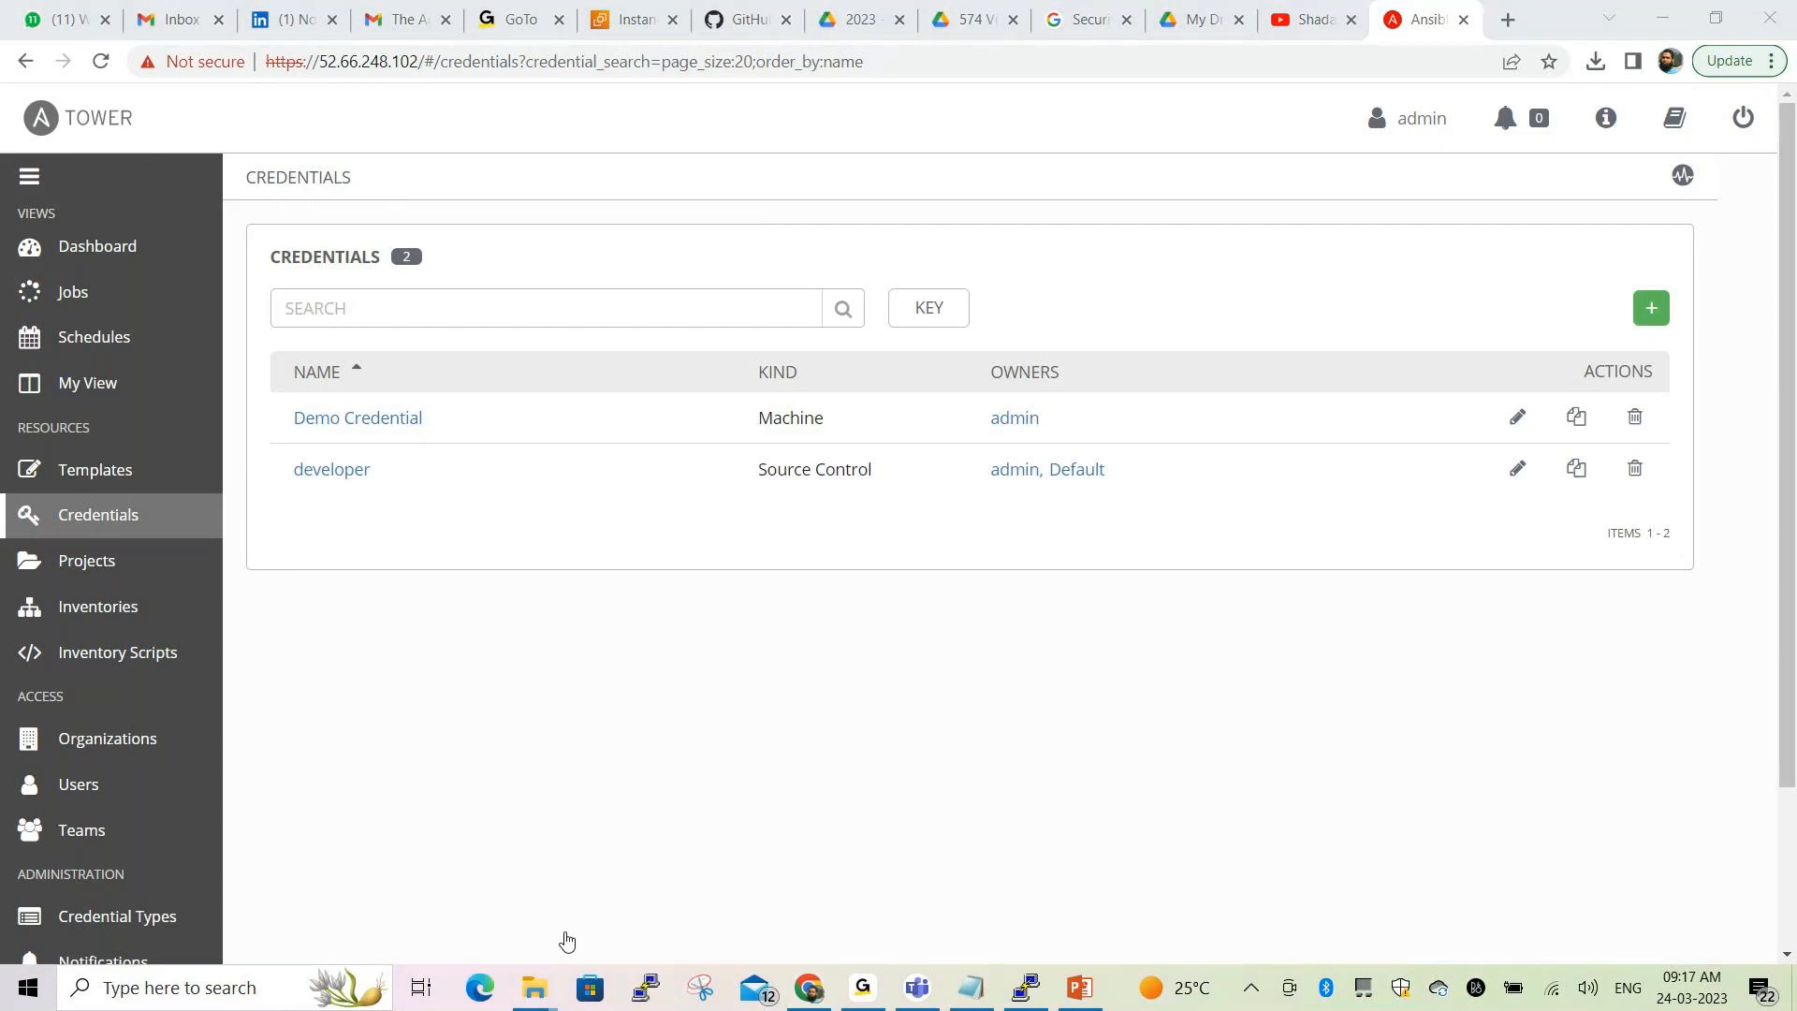
mouse_move(278, 435)
mouse_down()
mouse_move(273, 509)
mouse_move(562, 521)
mouse_move(1477, 509)
mouse_move(1701, 474)
mouse_move(1609, 417)
mouse_move(283, 413)
mouse_move(279, 447)
mouse_up()
click(566, 945)
click(1651, 308)
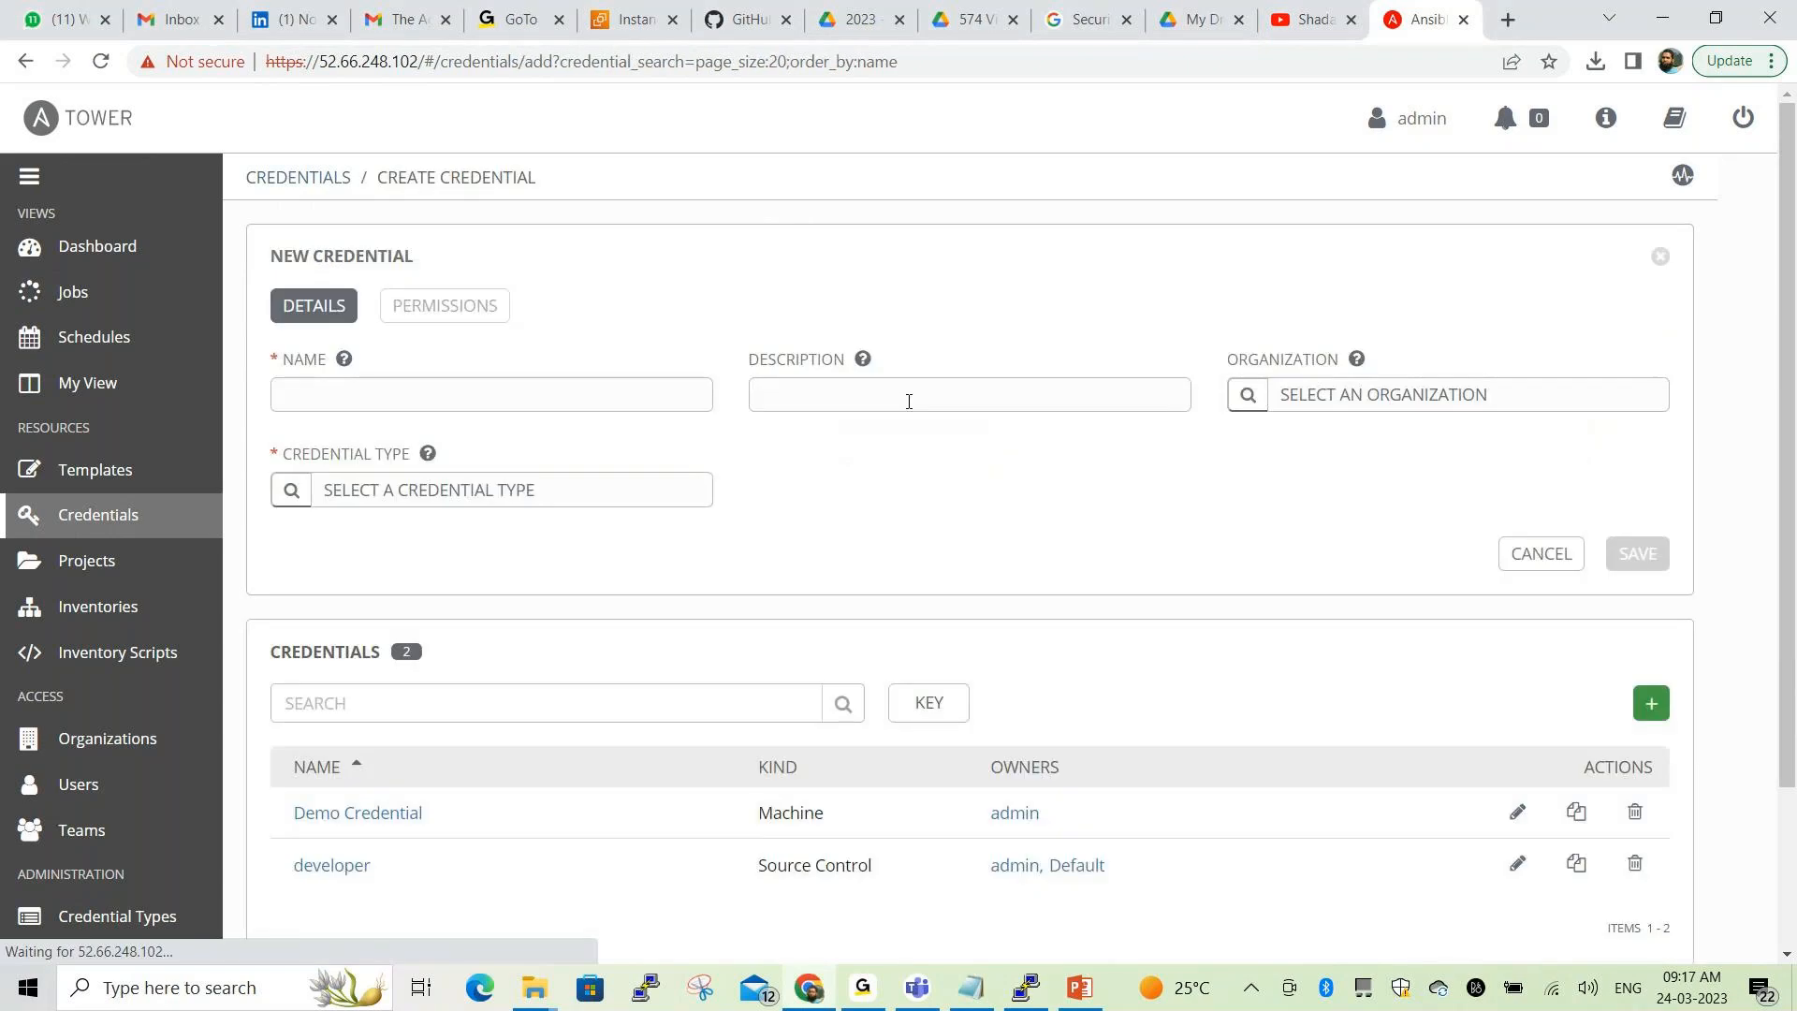
Name the new credential 'developer' with the description 'for machine'
click(454, 397)
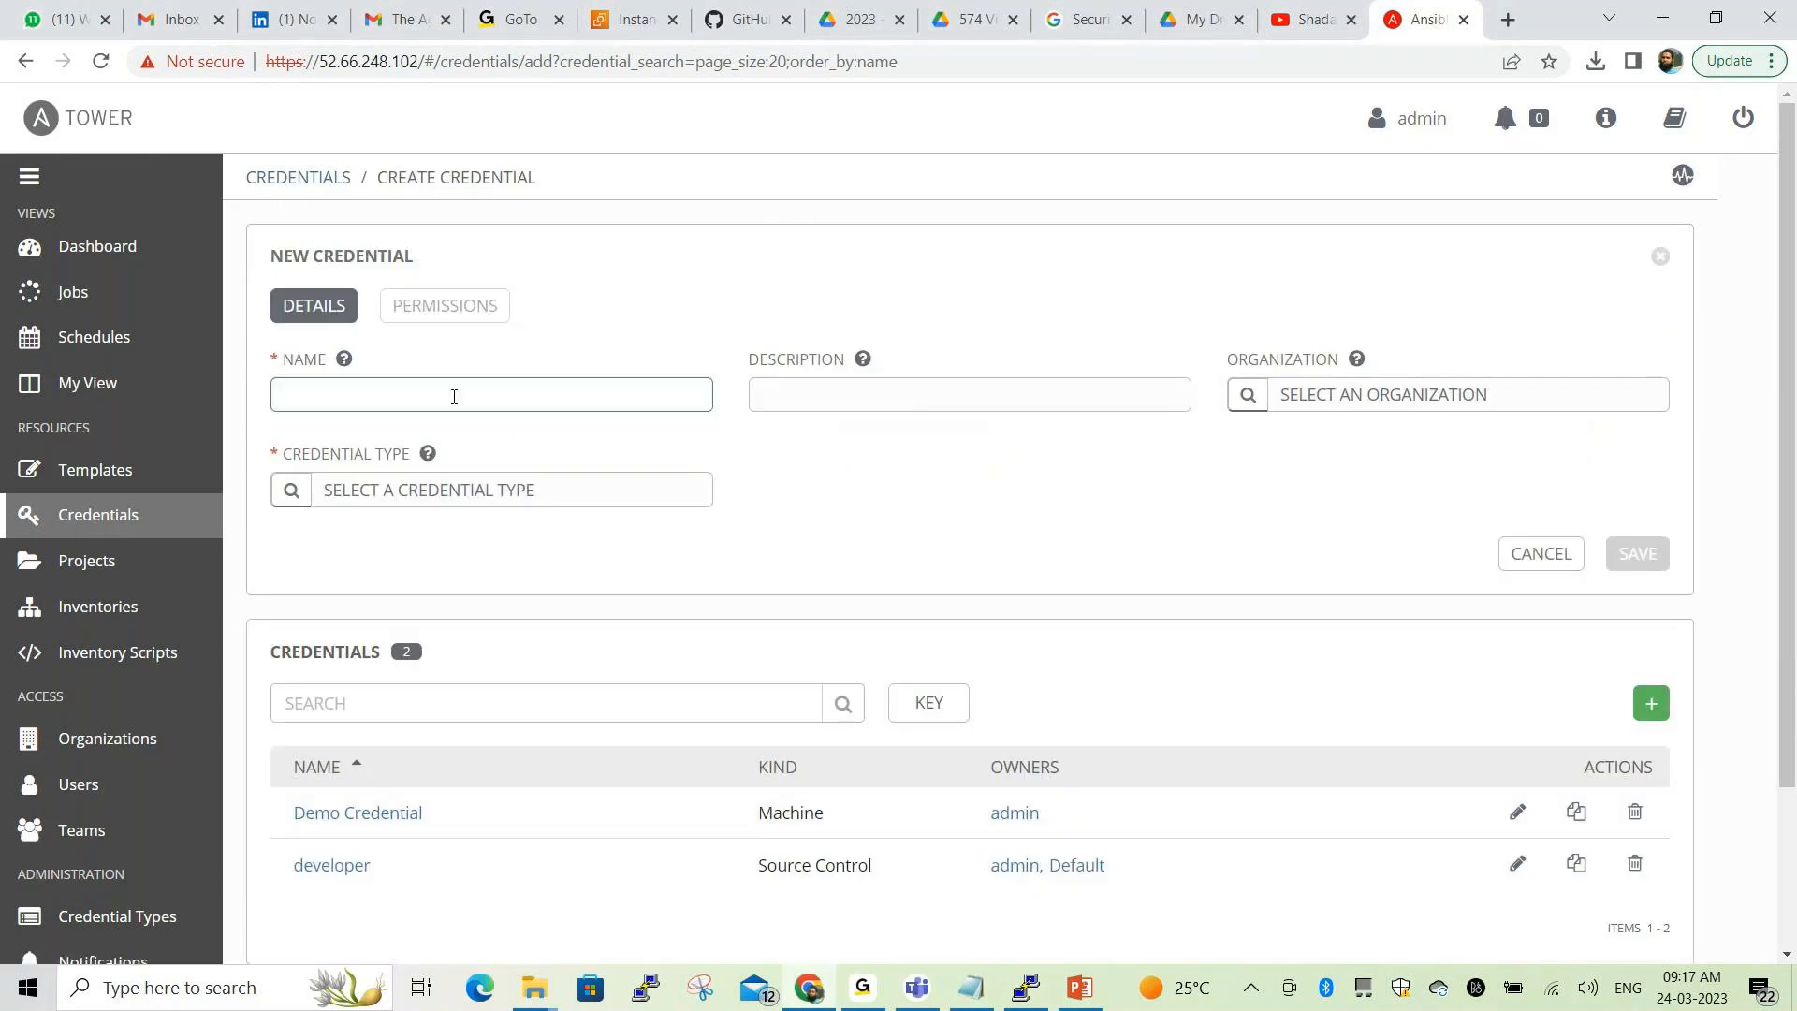
text(devel)
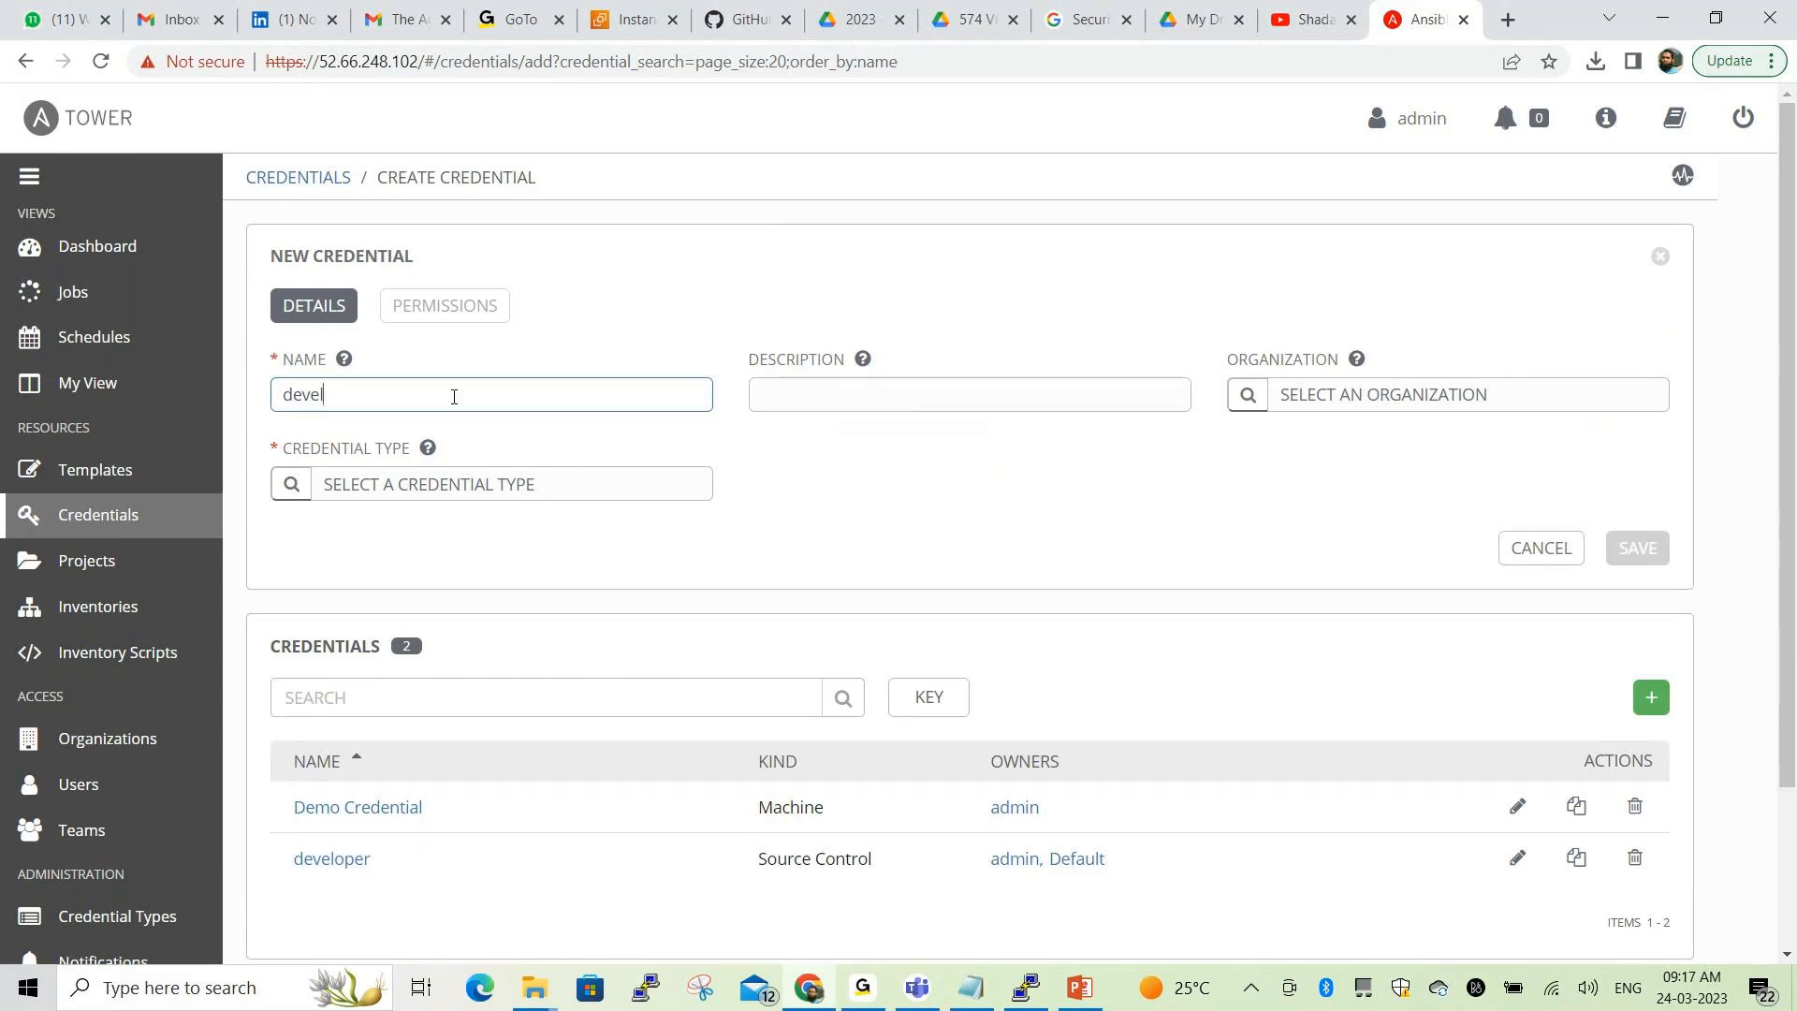
text(oper)
click(822, 390)
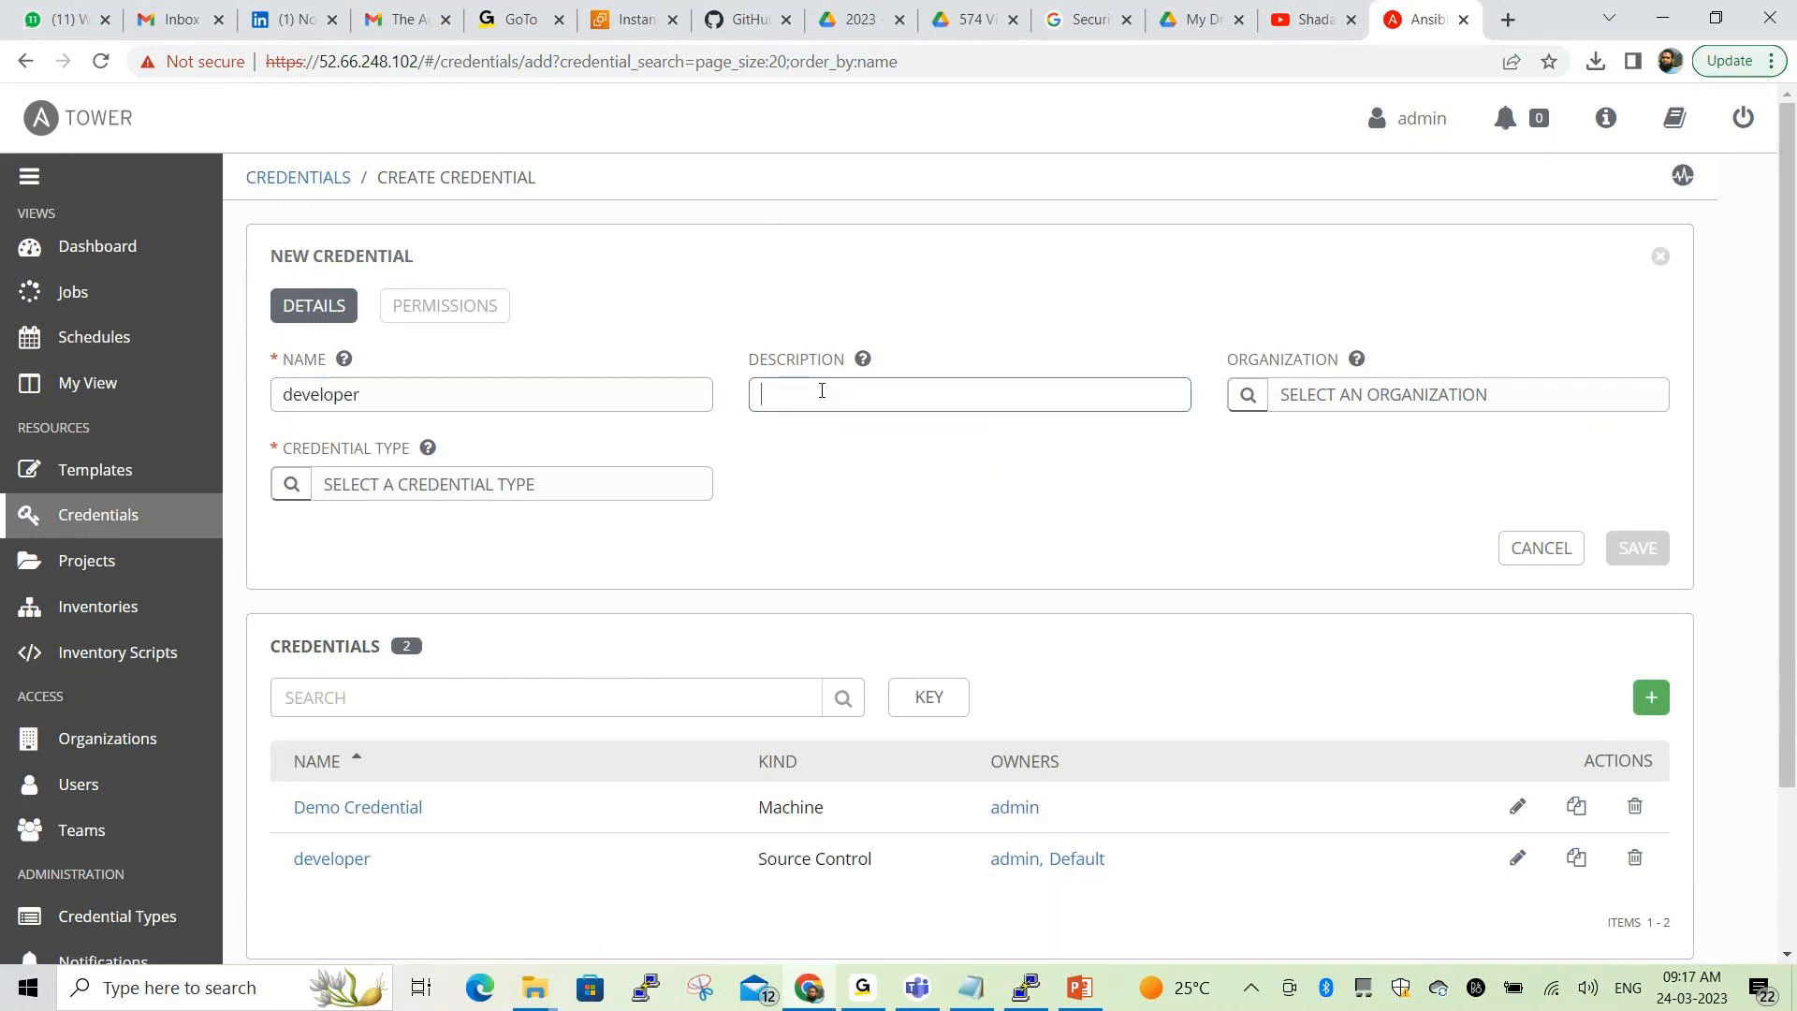
text(for machine)
Set the credential's organization to Default and start filtering the credential types
click(1236, 402)
click(660, 403)
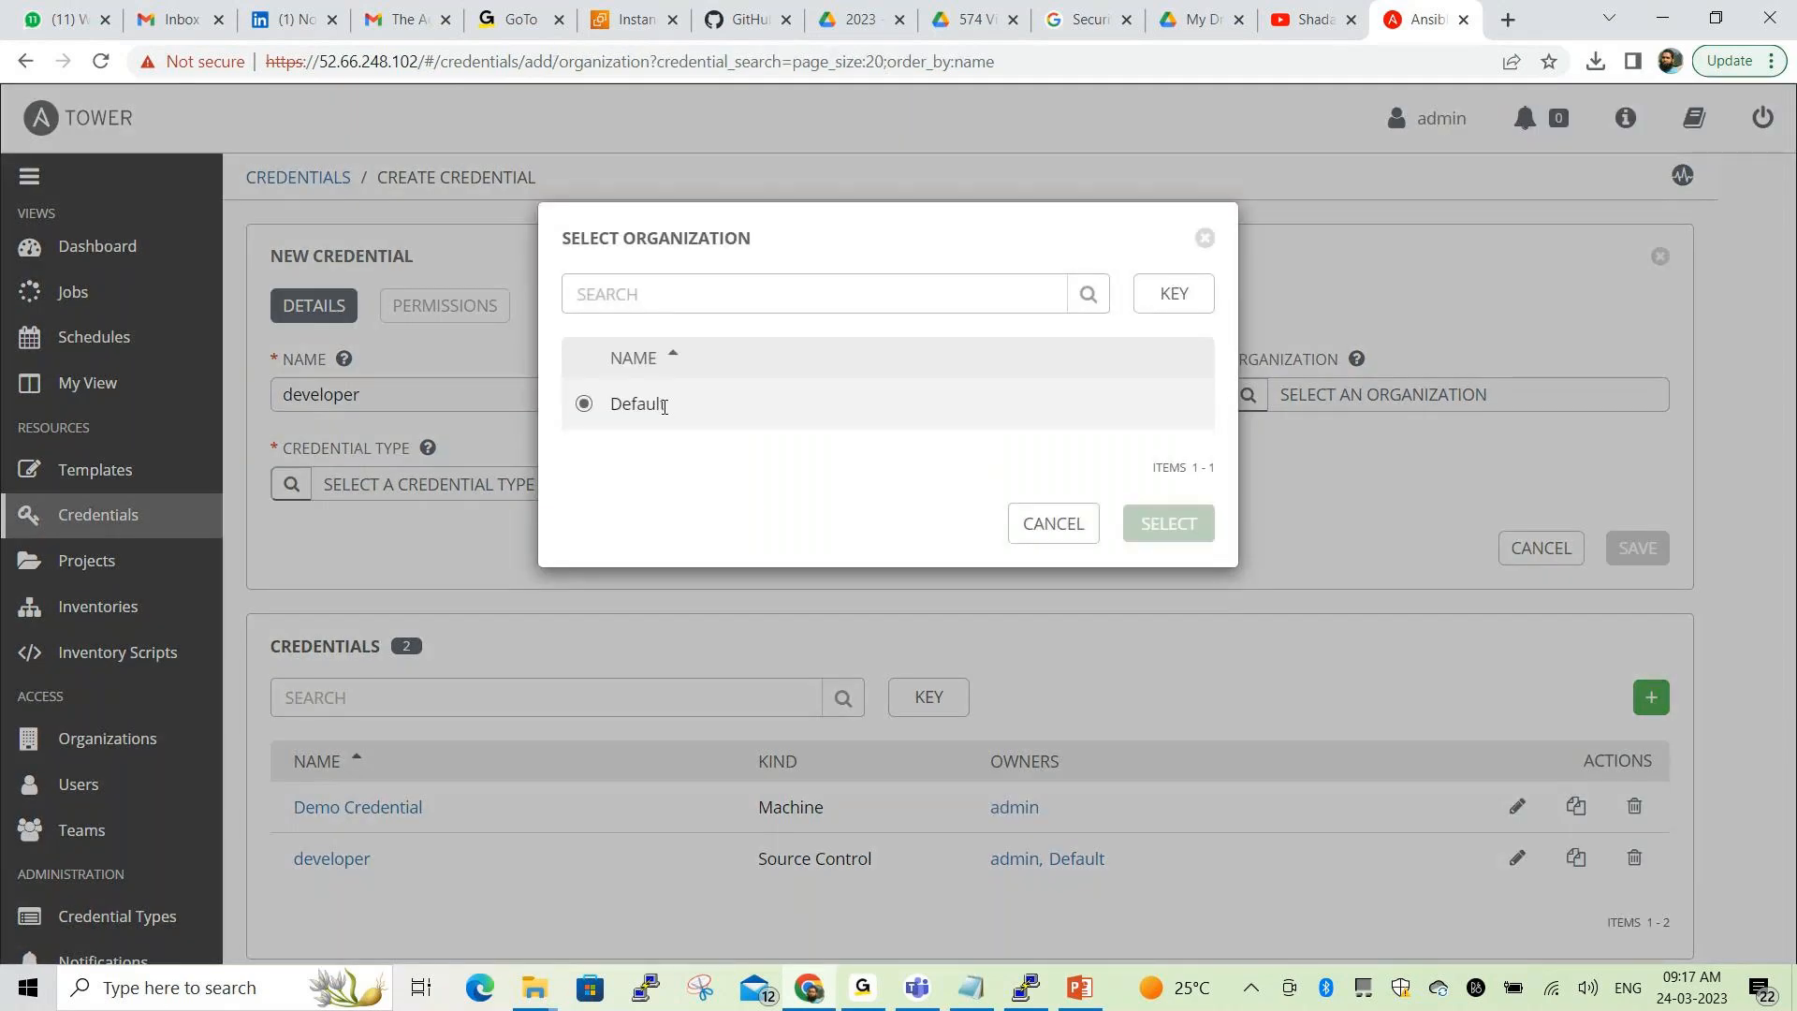
click(1168, 532)
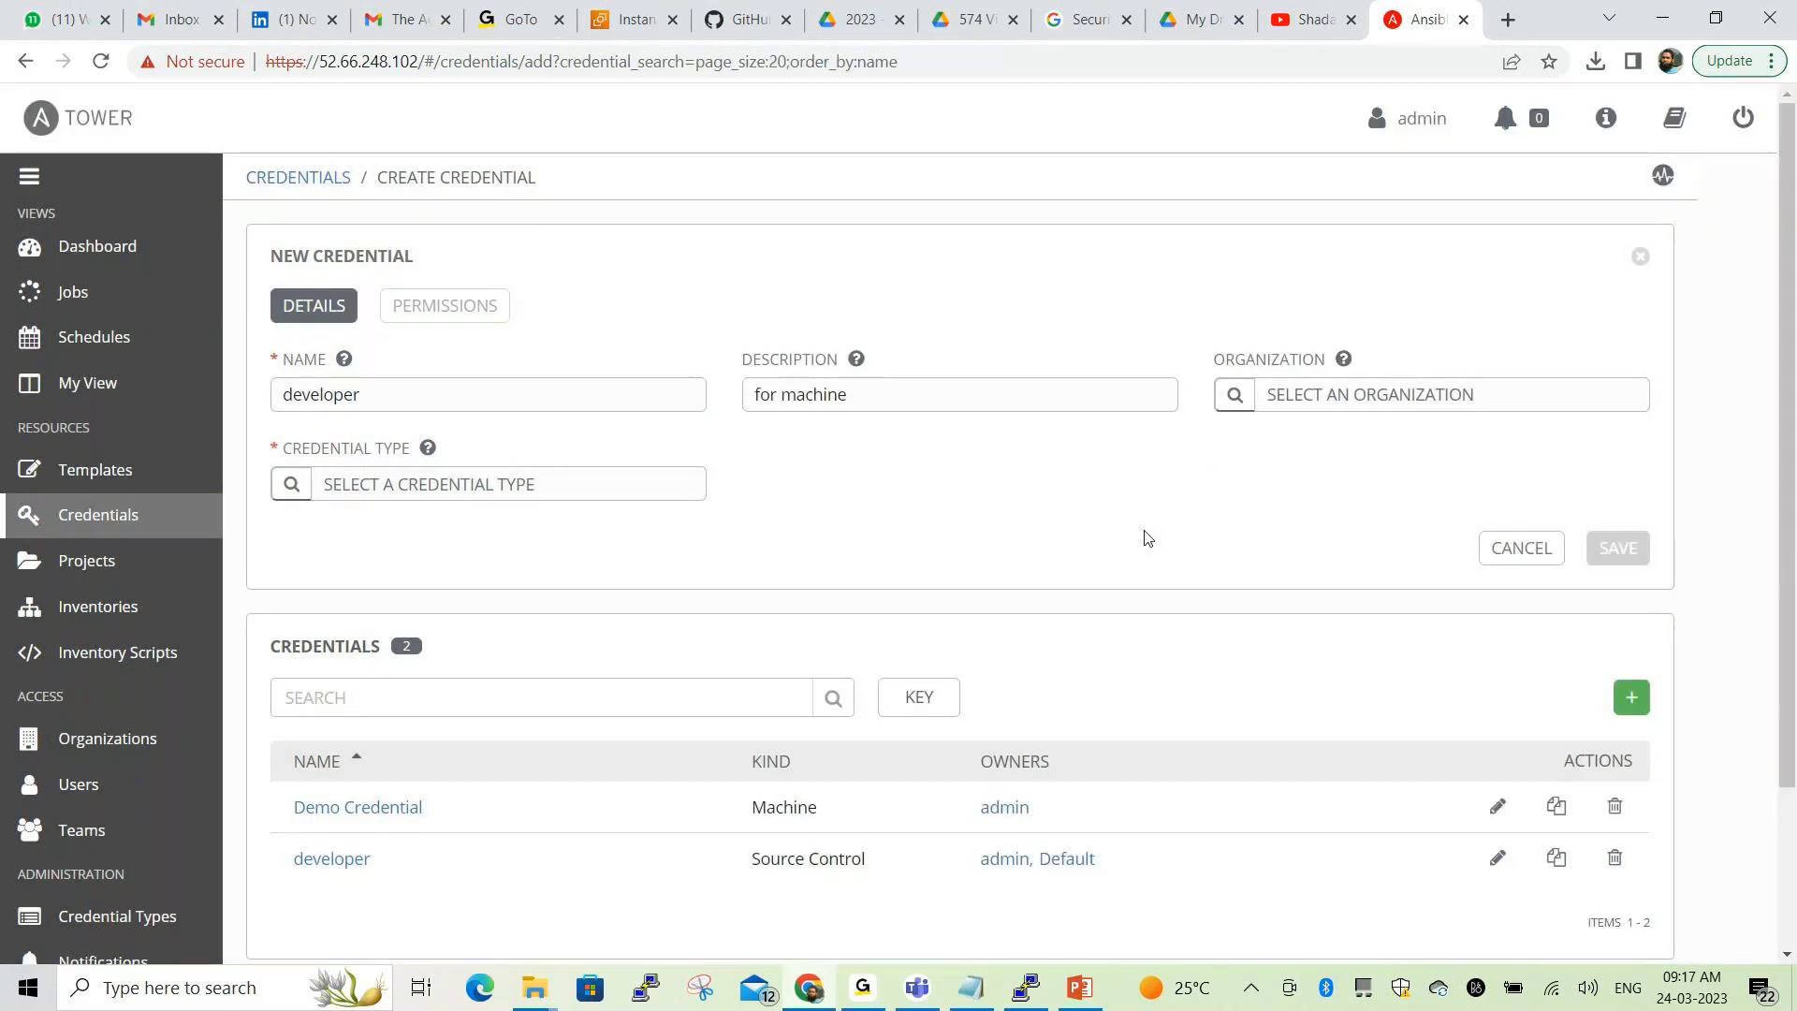
click(290, 489)
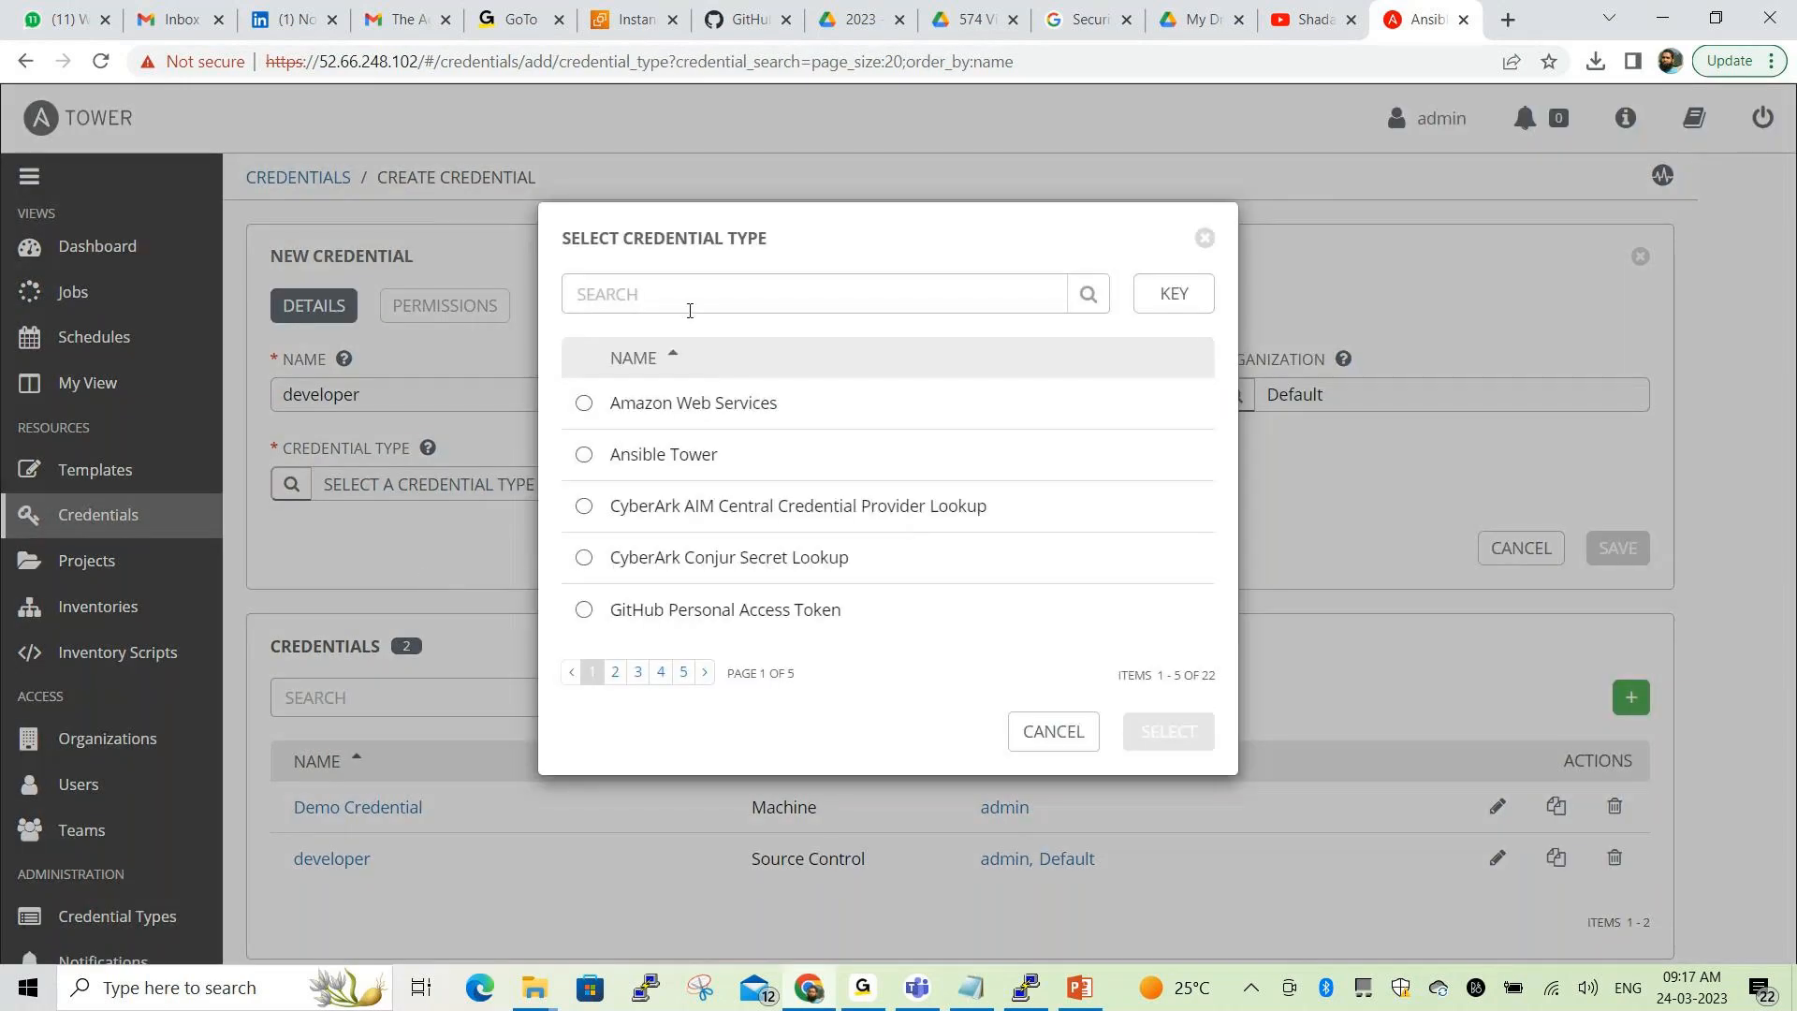
click(681, 296)
Search for 'machine' and set the credential type to Machine
text(machine)
key(Return)
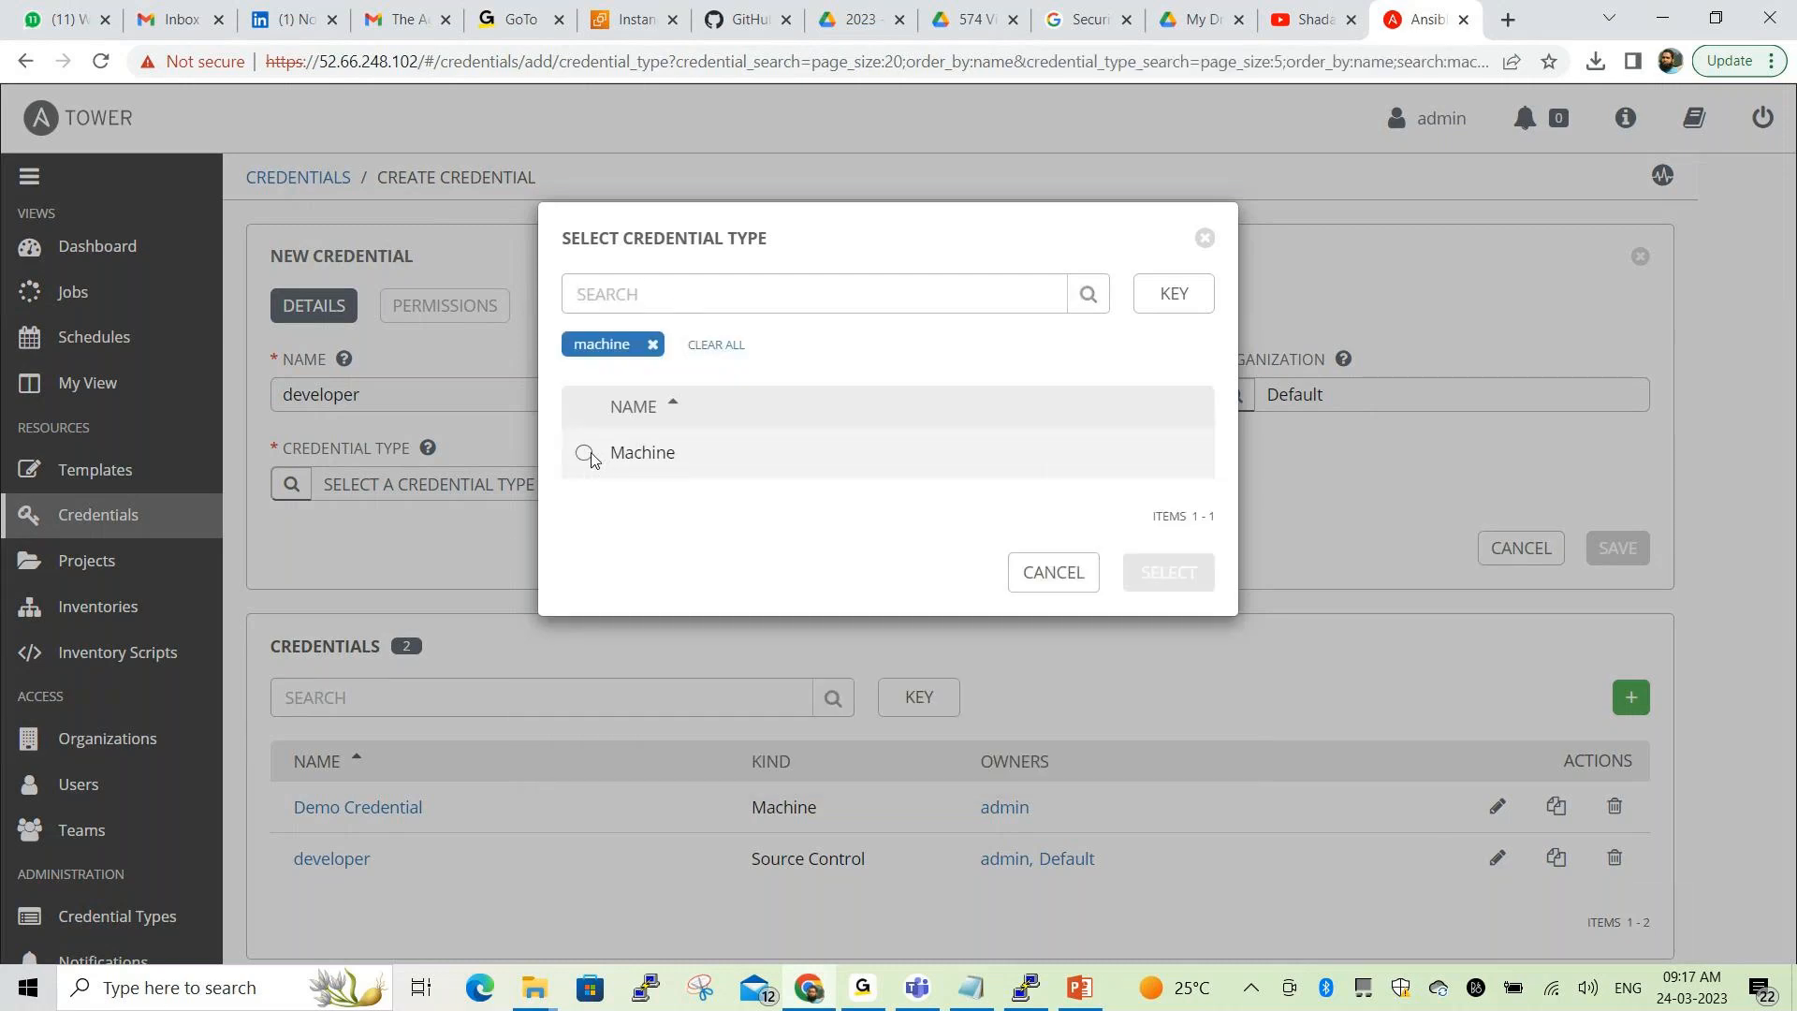
click(584, 453)
click(1169, 574)
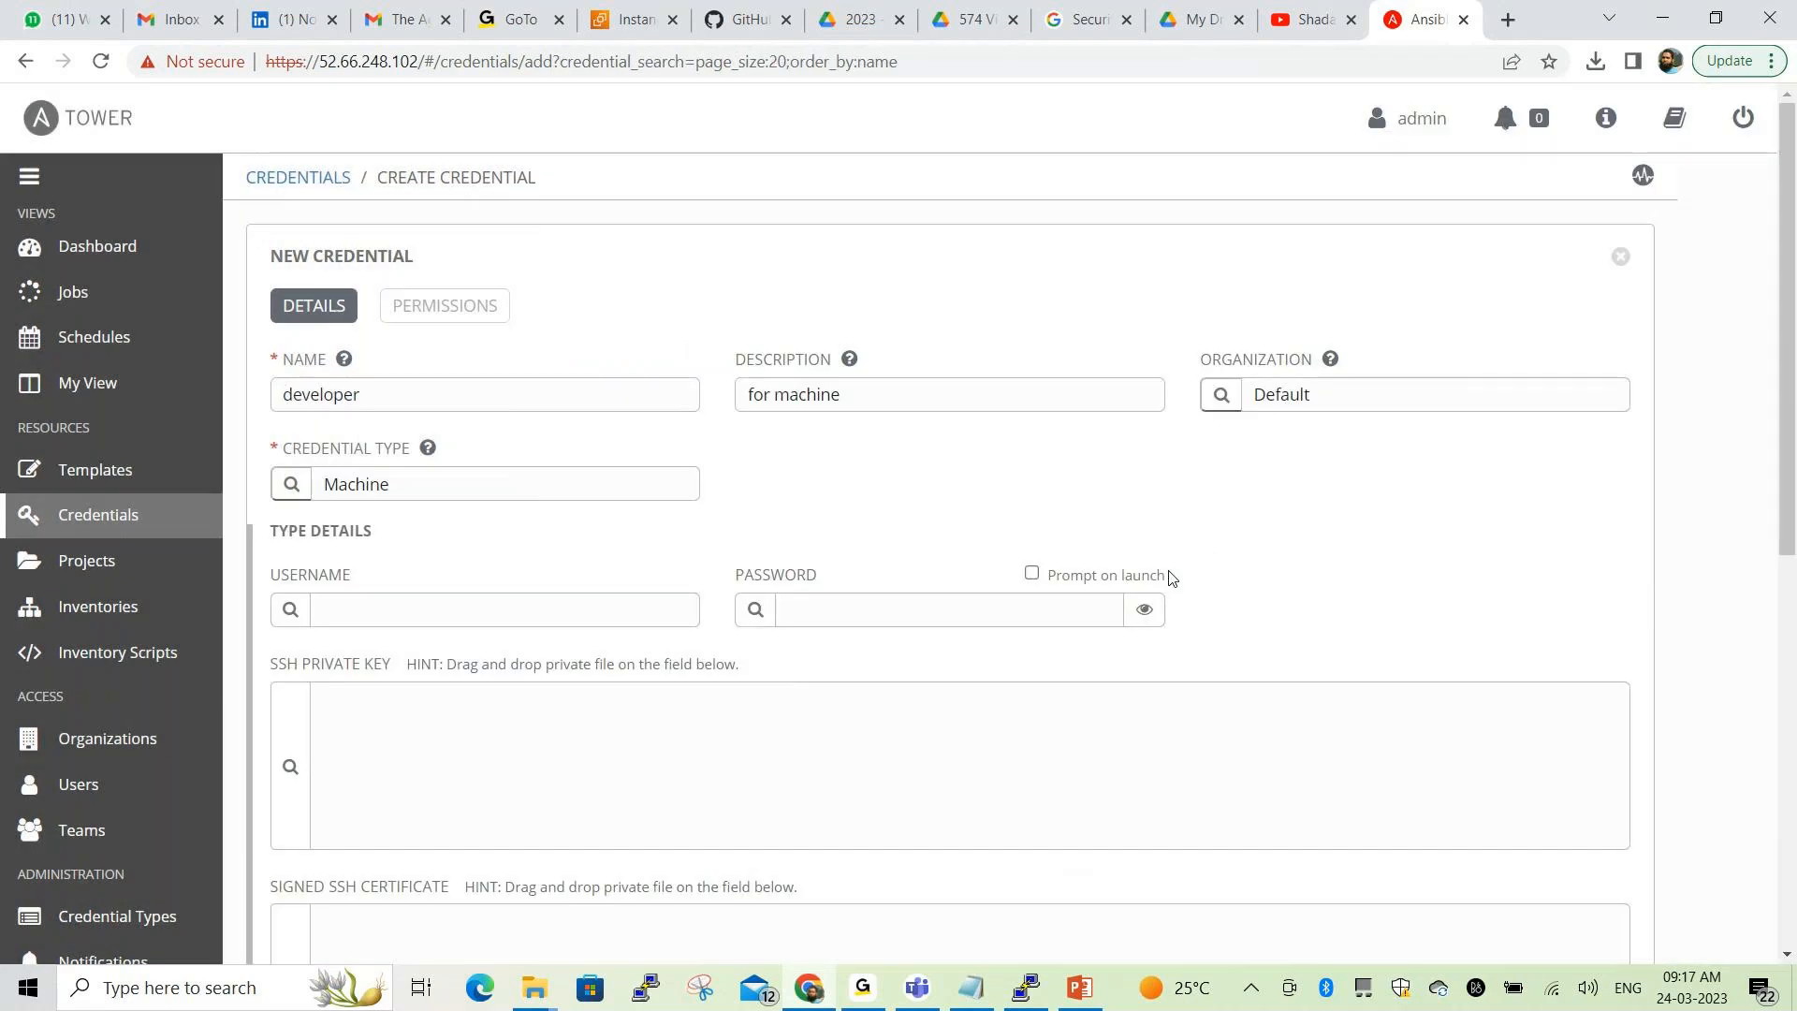
Enter username 'developer' and a password, then save the Machine credential
click(458, 609)
text(deve)
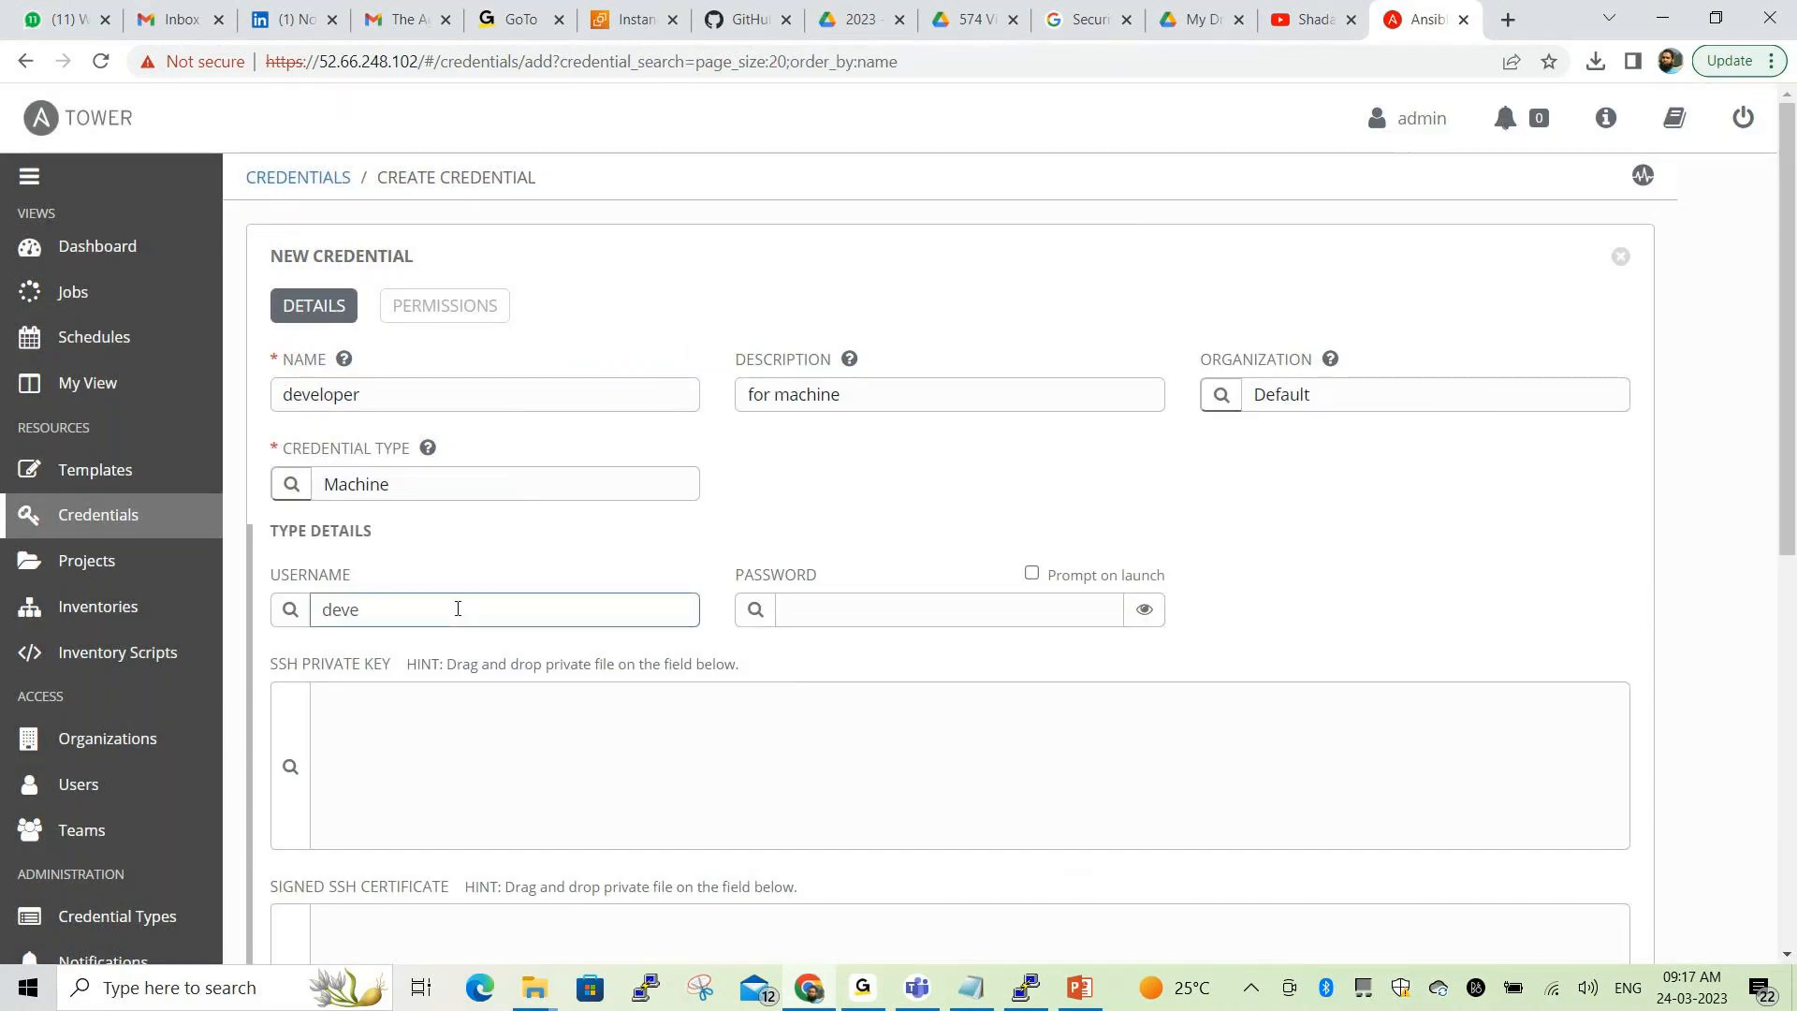
text(loper)
click(823, 610)
text(•••)
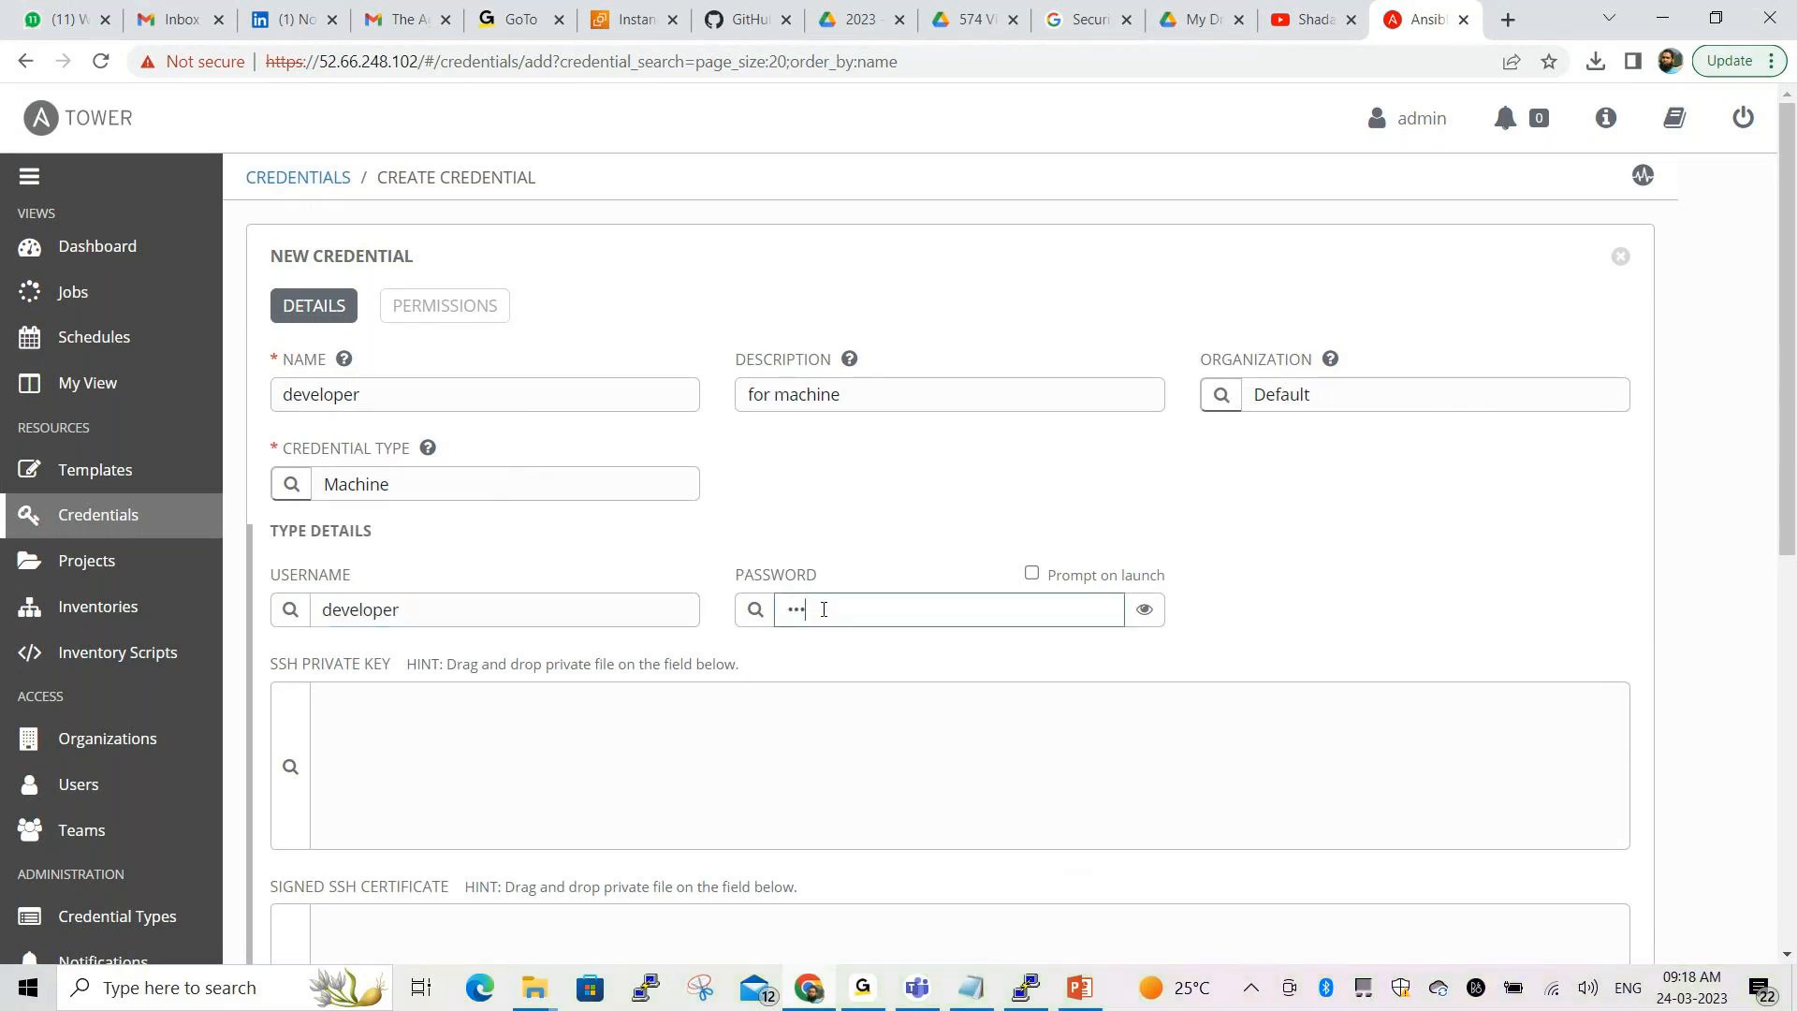
text(••••••)
click(1146, 613)
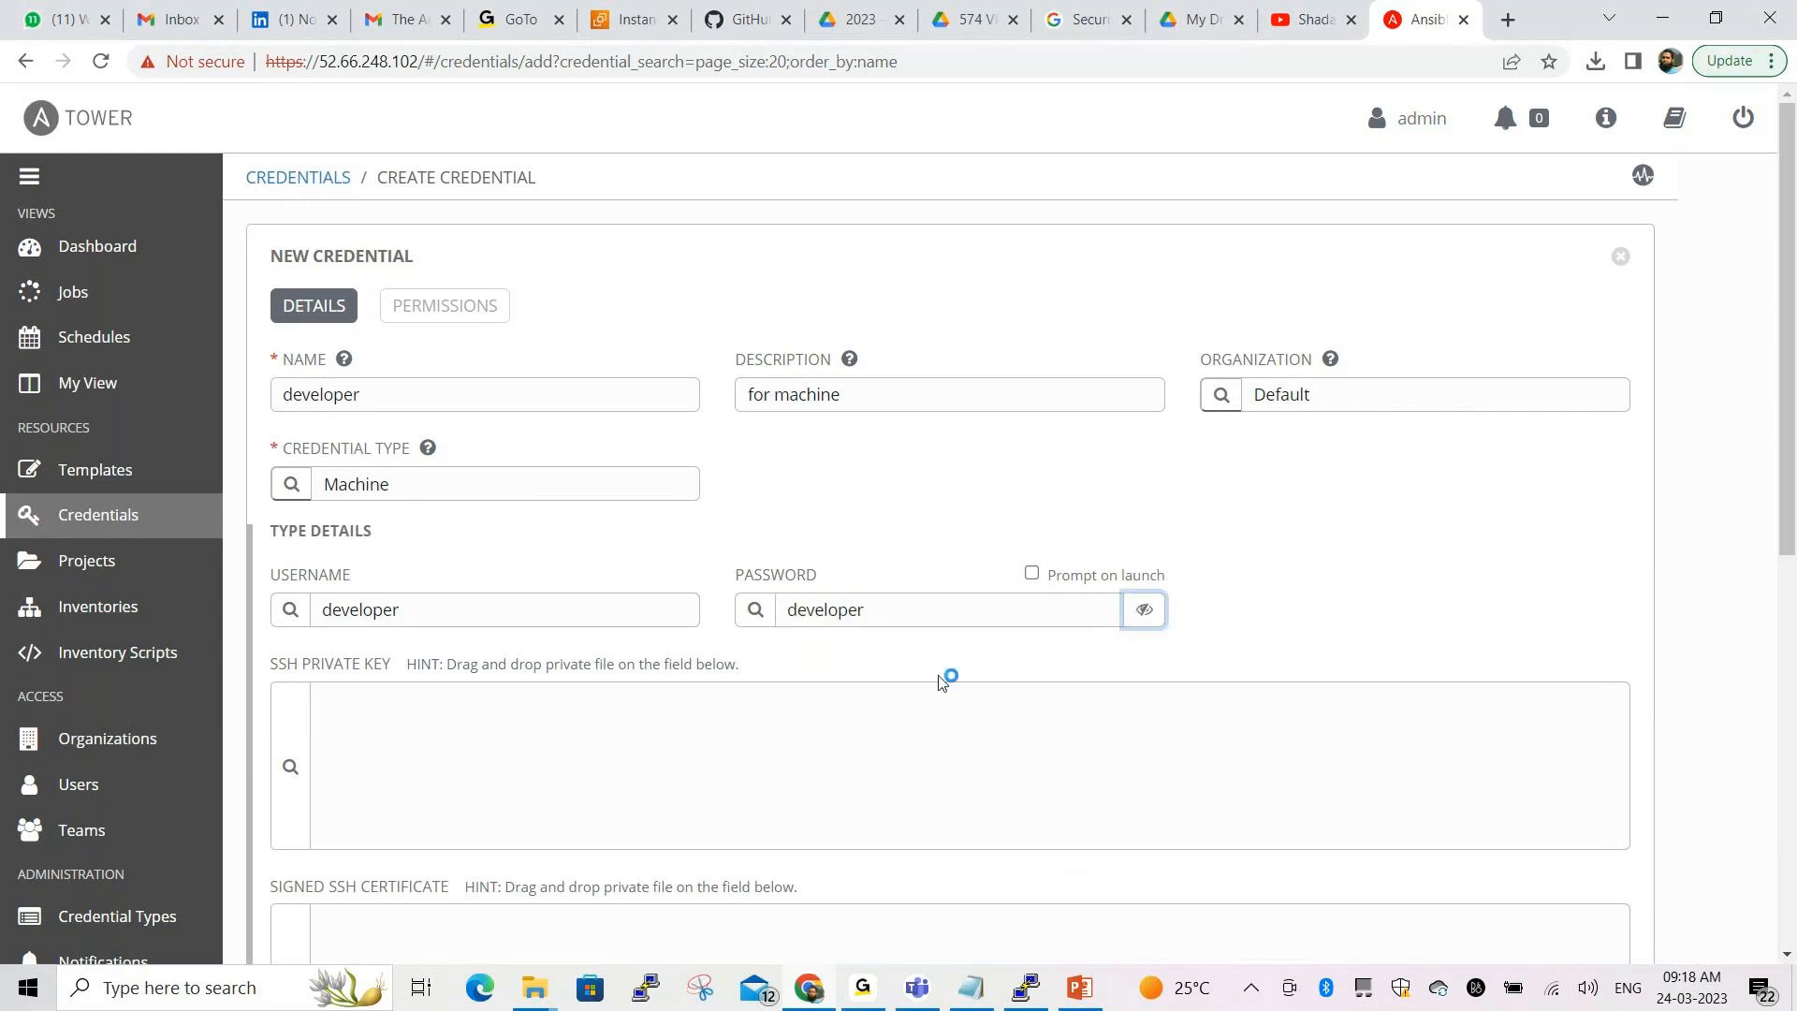
scroll(1260, 667, down, 3)
click(1144, 376)
scroll(1380, 545, down, 5)
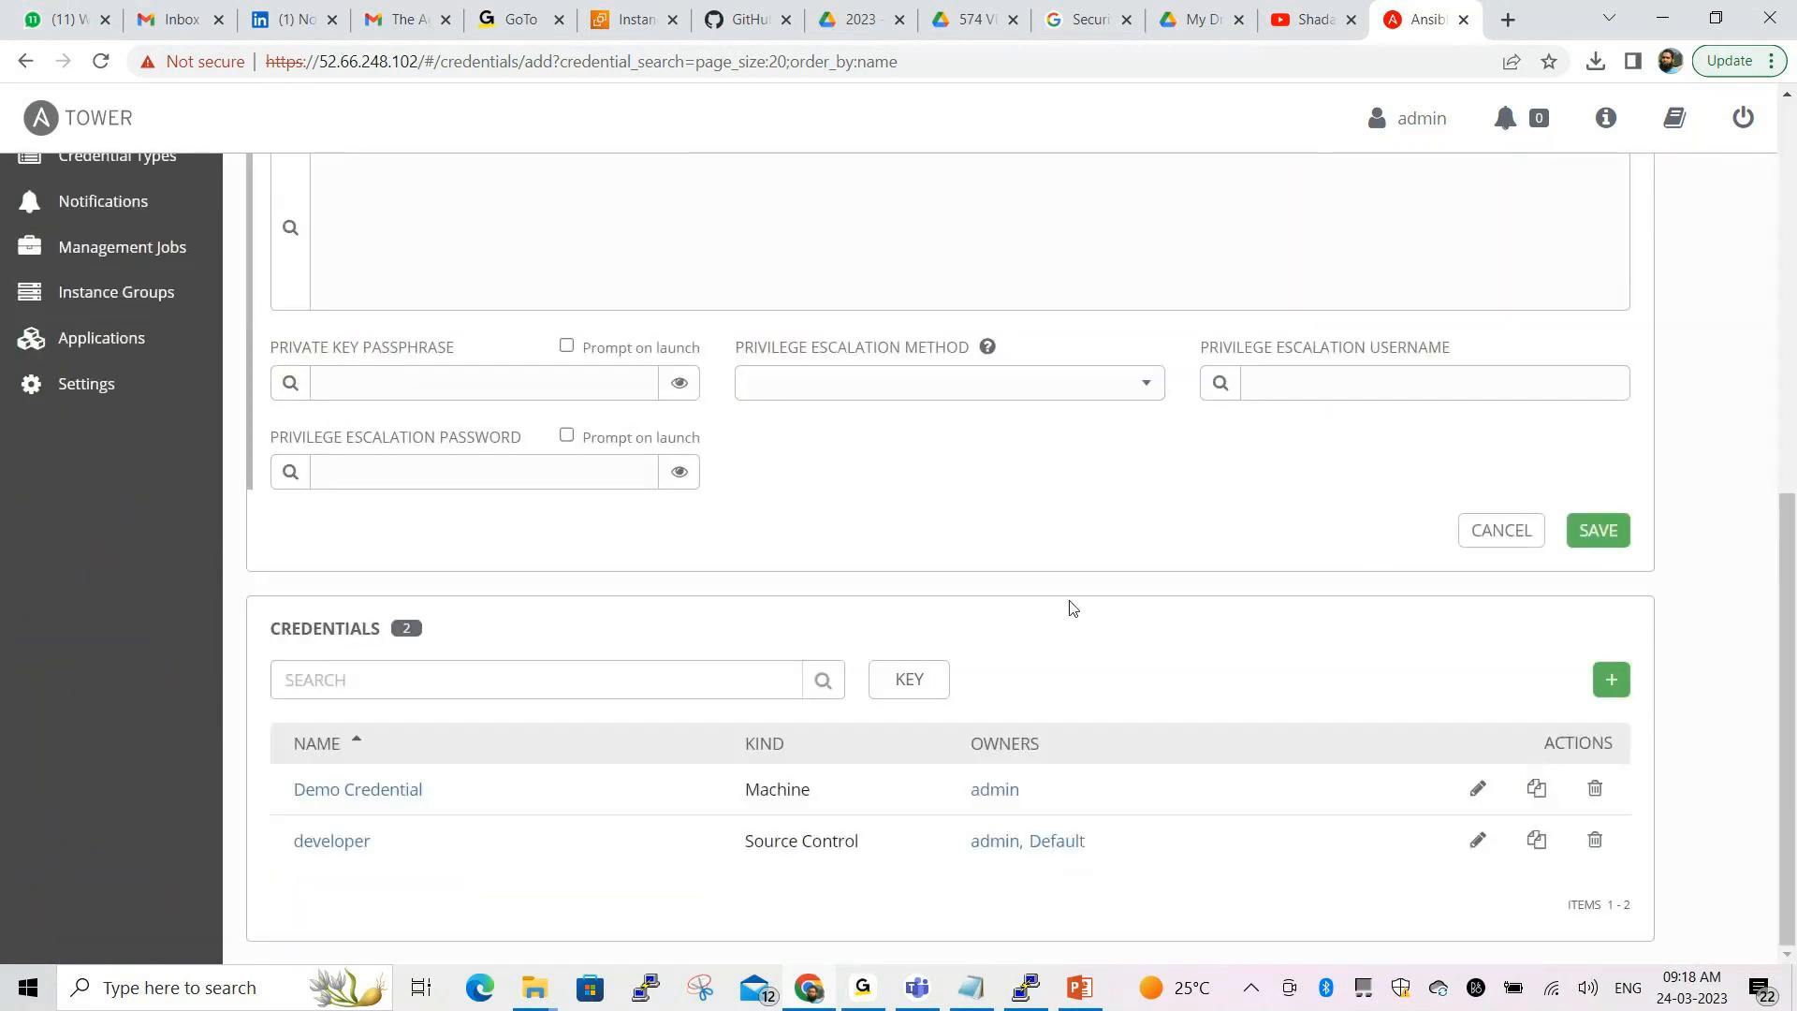
click(1597, 531)
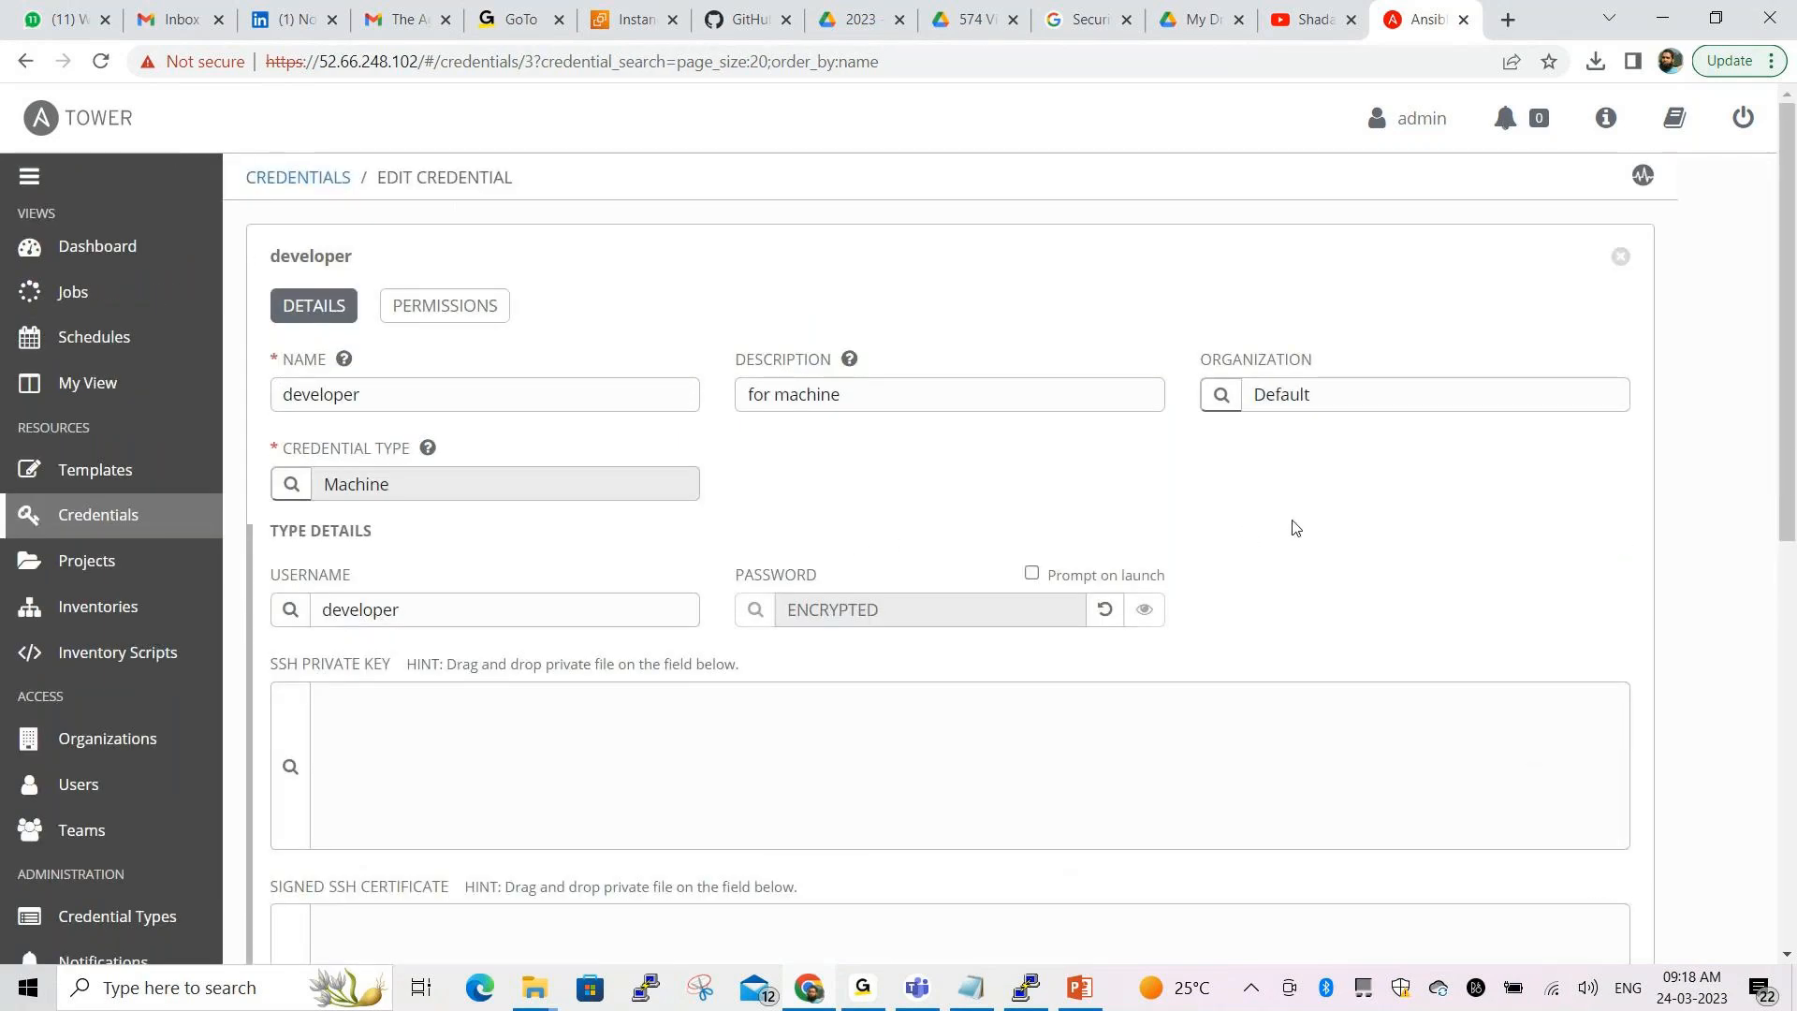
Save the Machine credential again and return to the Credentials list
scroll(1337, 522, down, 5)
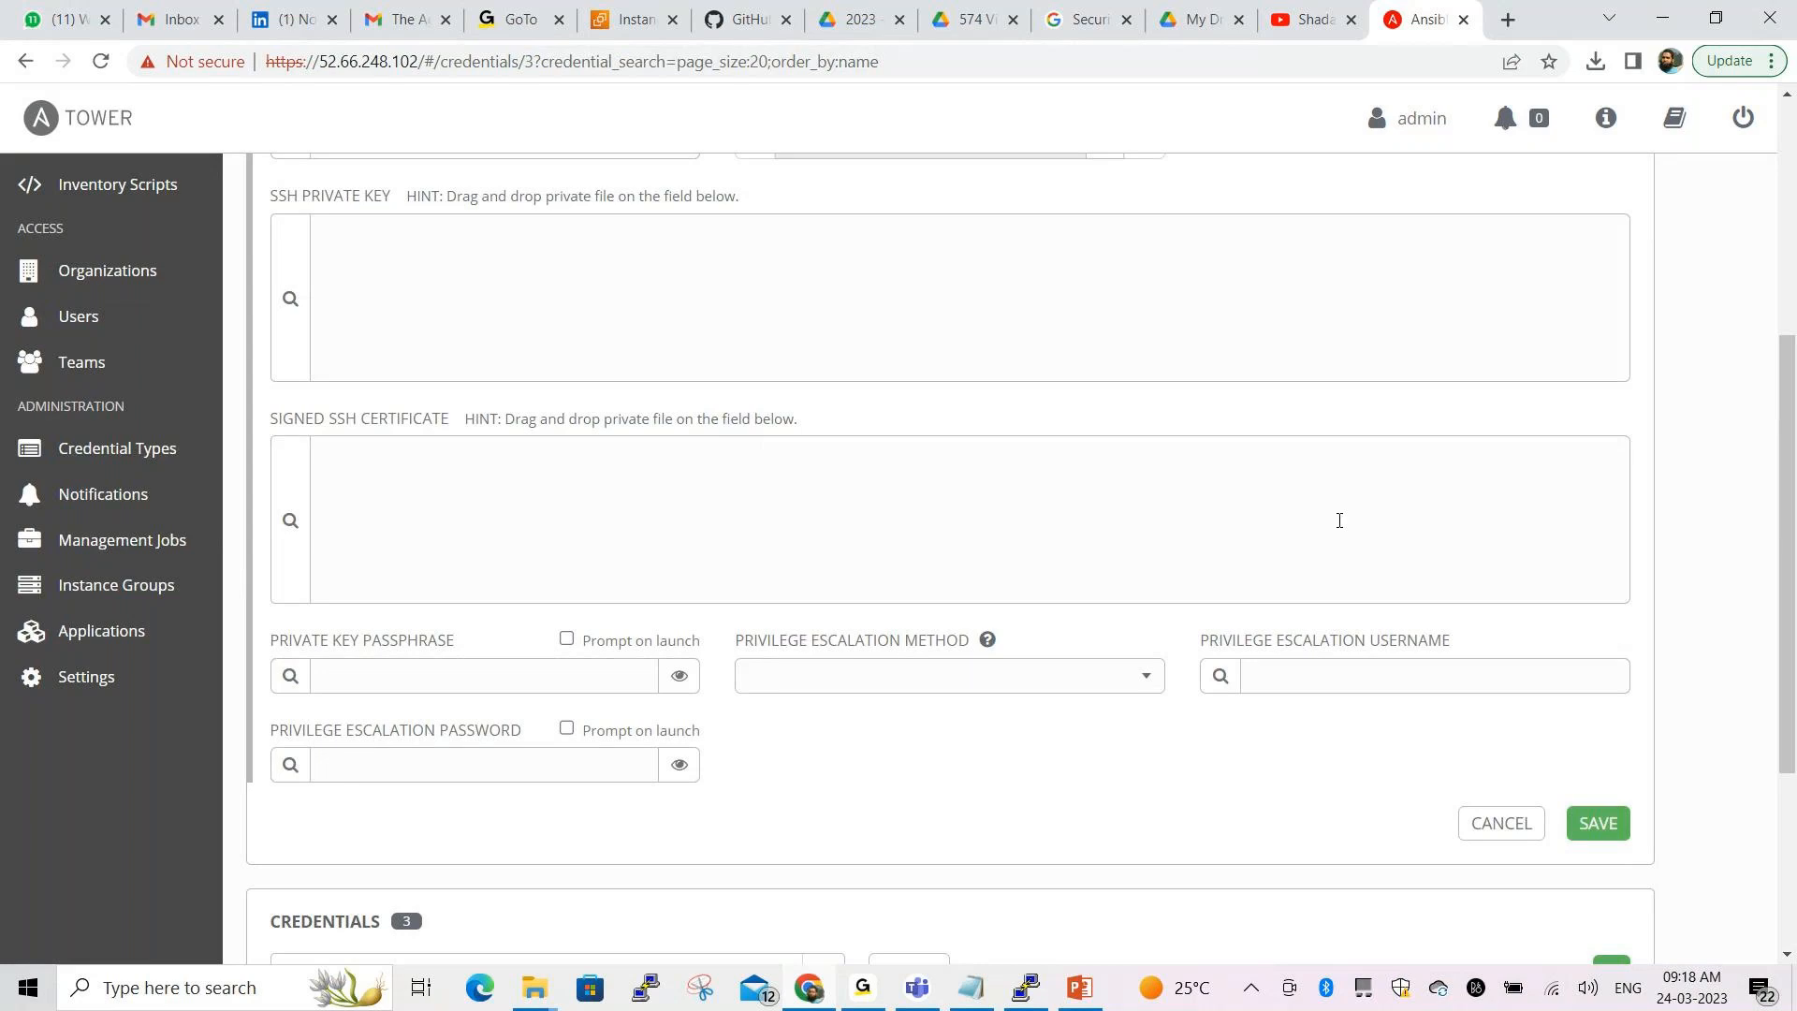
scroll(1344, 525, up, 5)
scroll(1344, 525, down, 5)
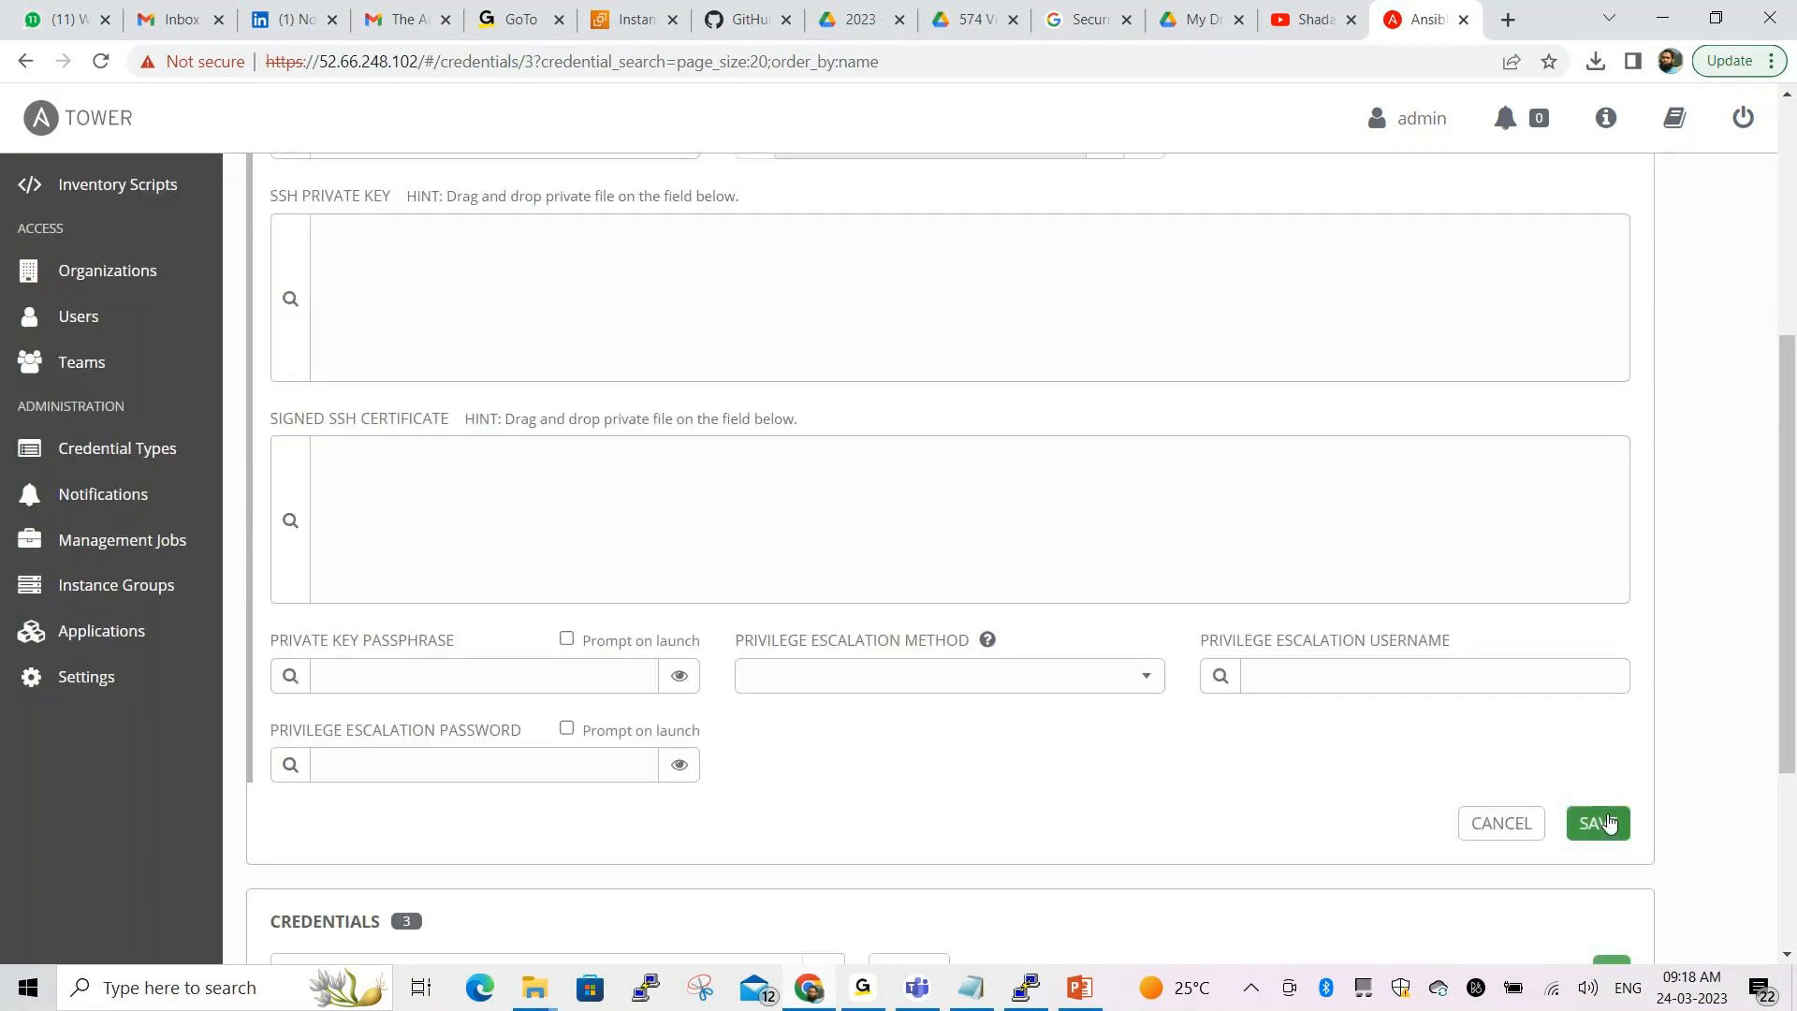
click(1598, 823)
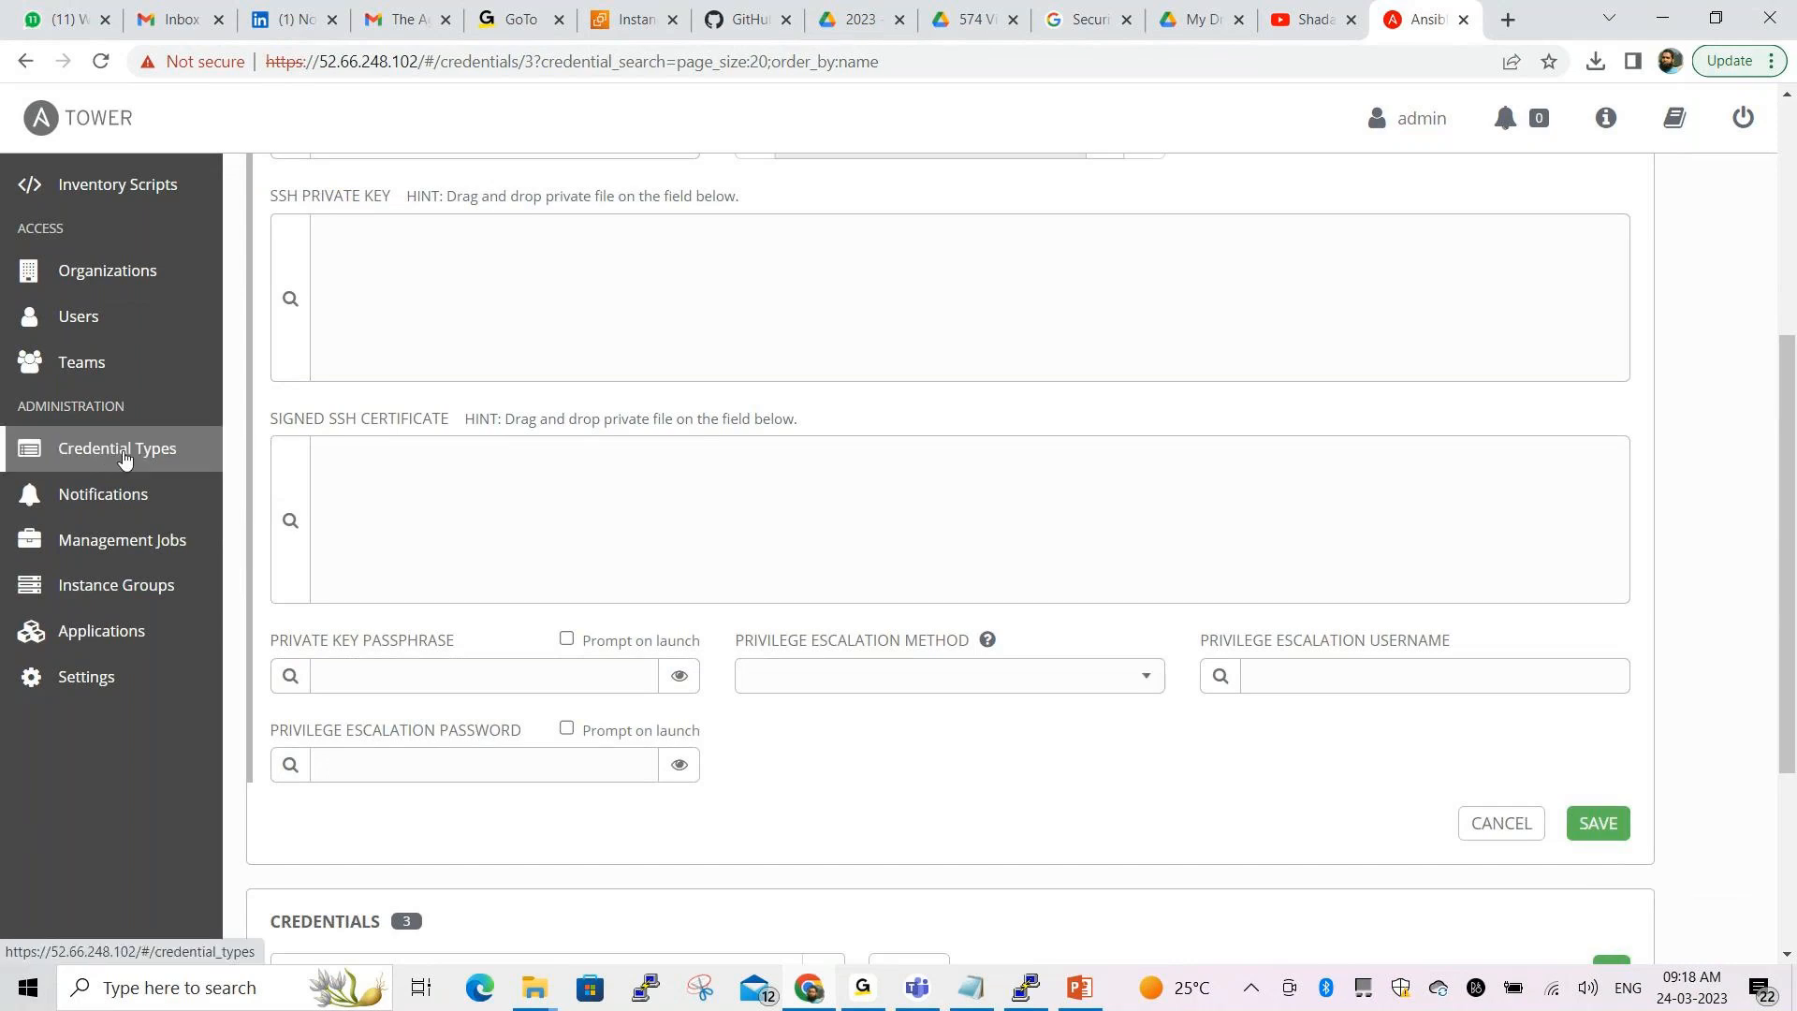
scroll(124, 457, up, 5)
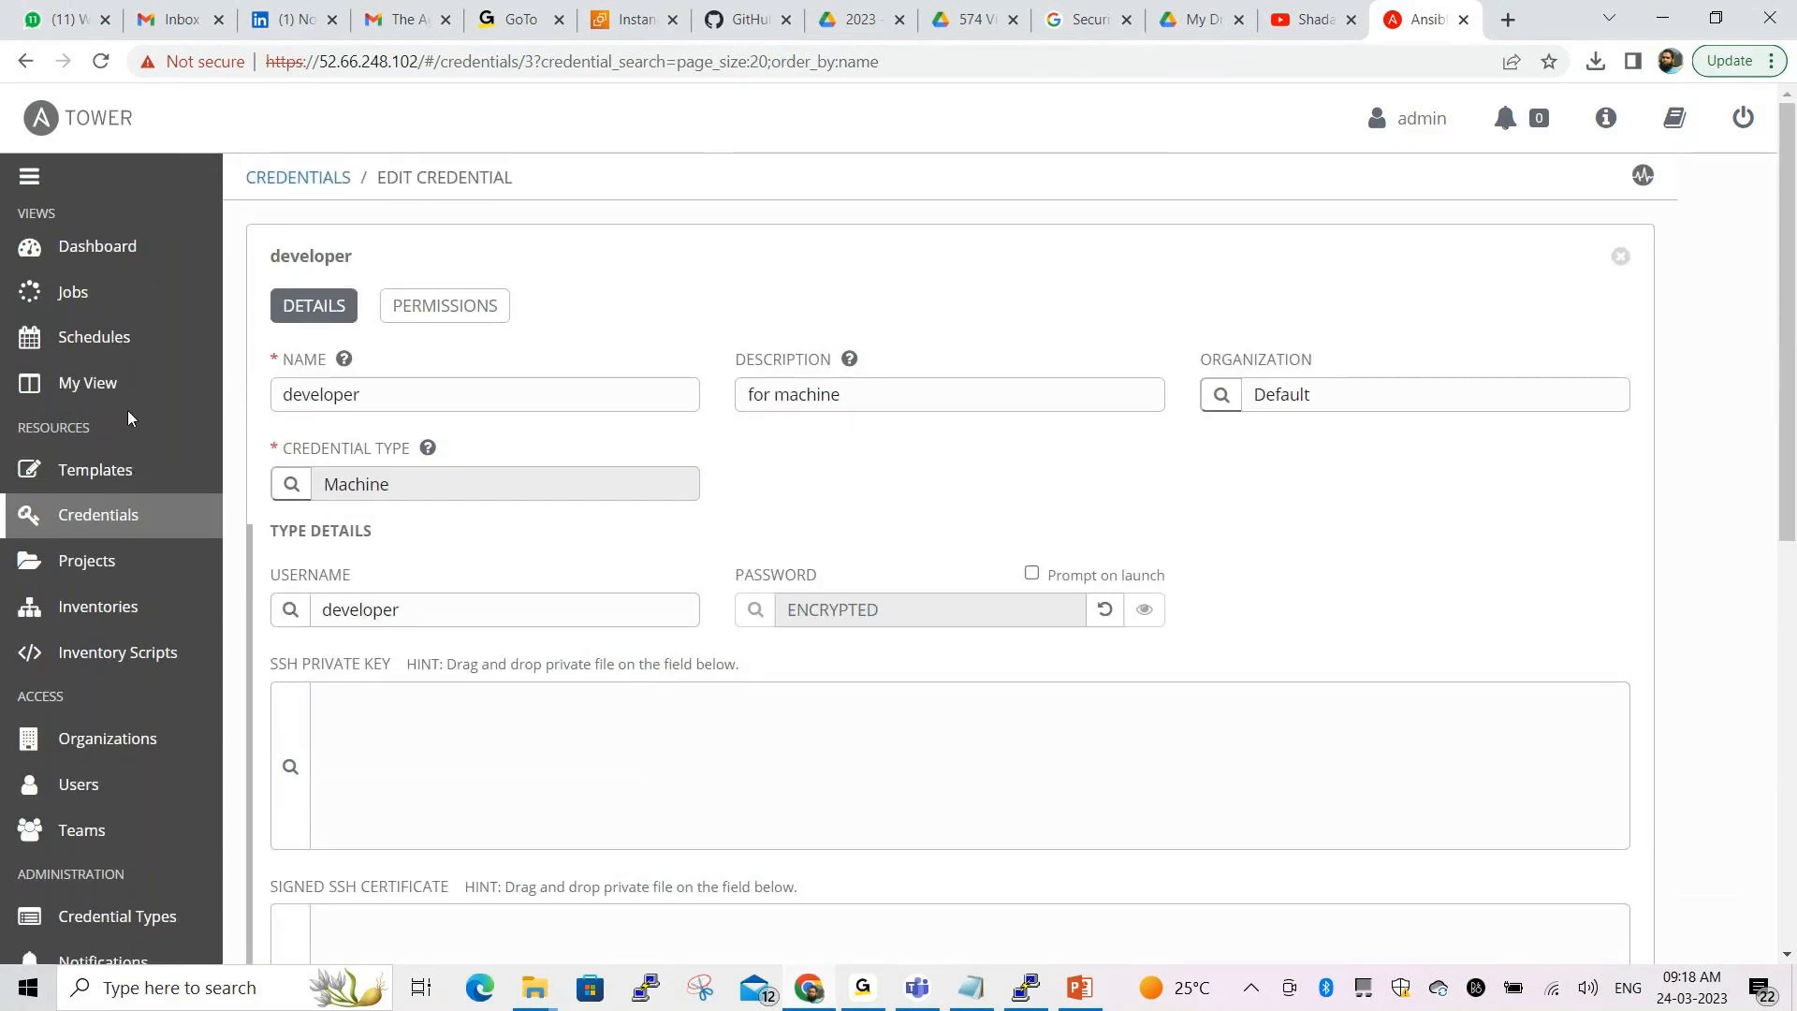
click(106, 529)
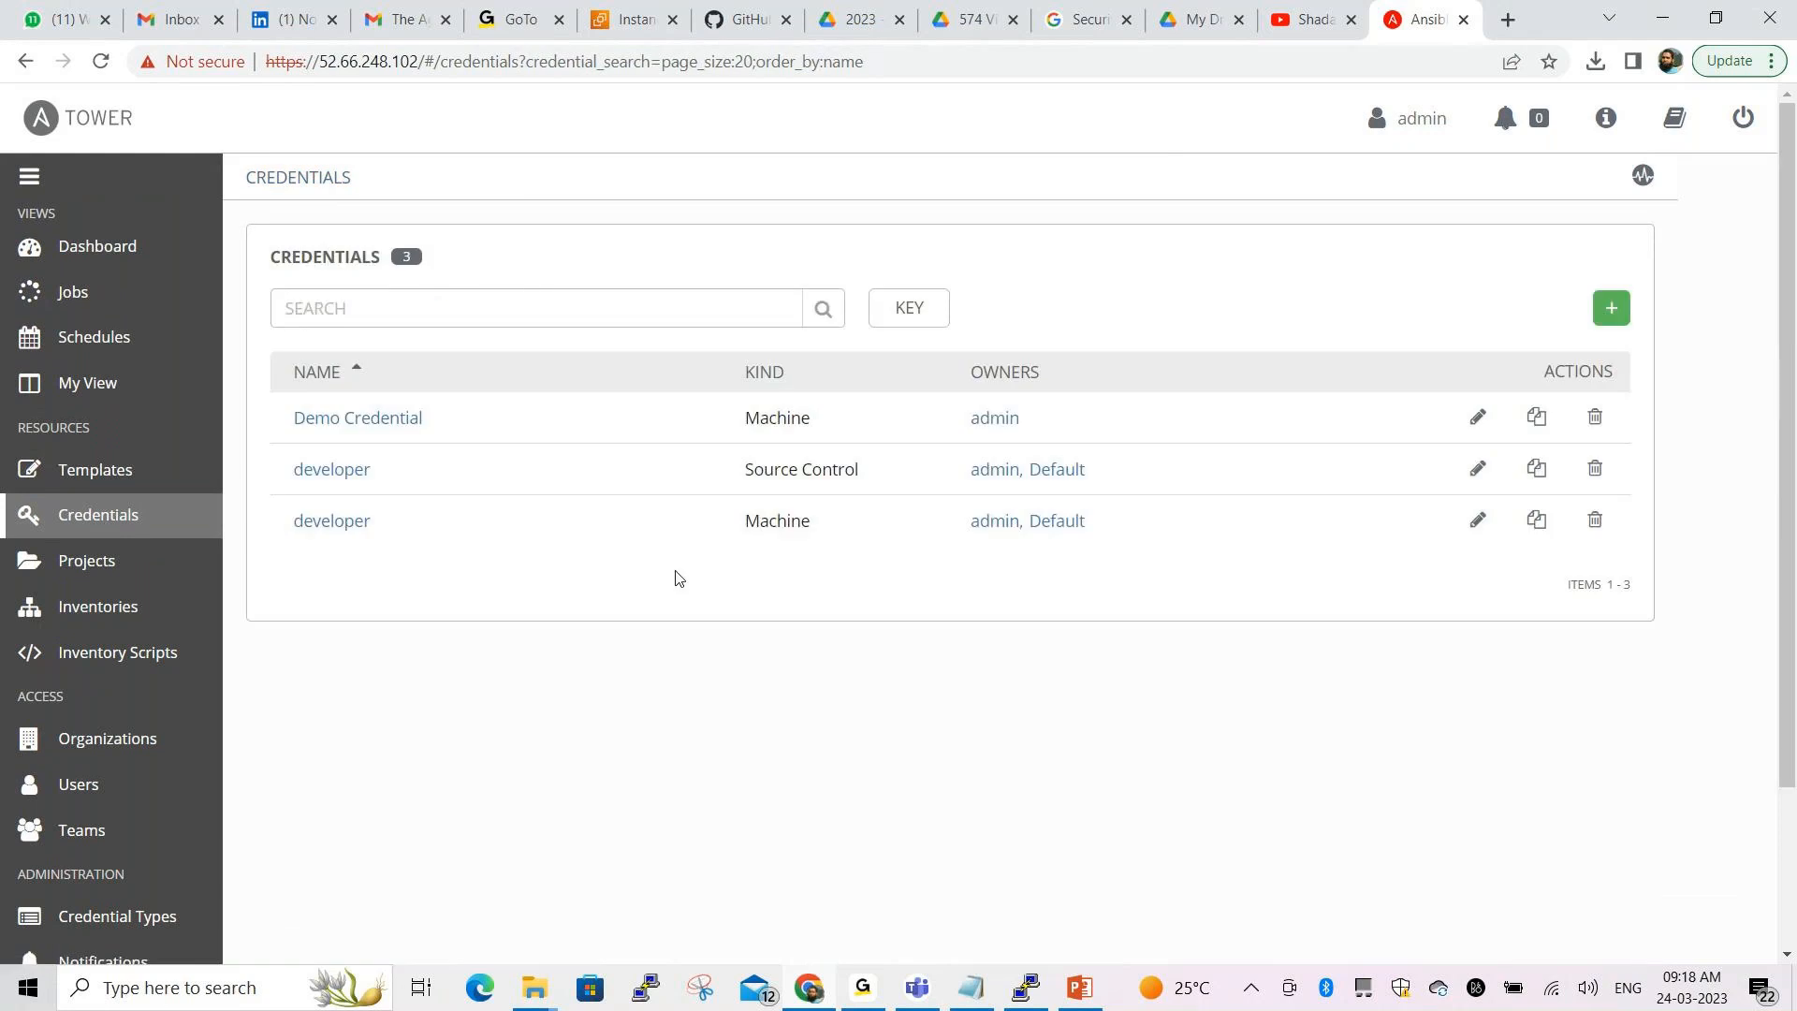
Check the three credentials listed, then bring the Notepad notes to the front
click(575, 949)
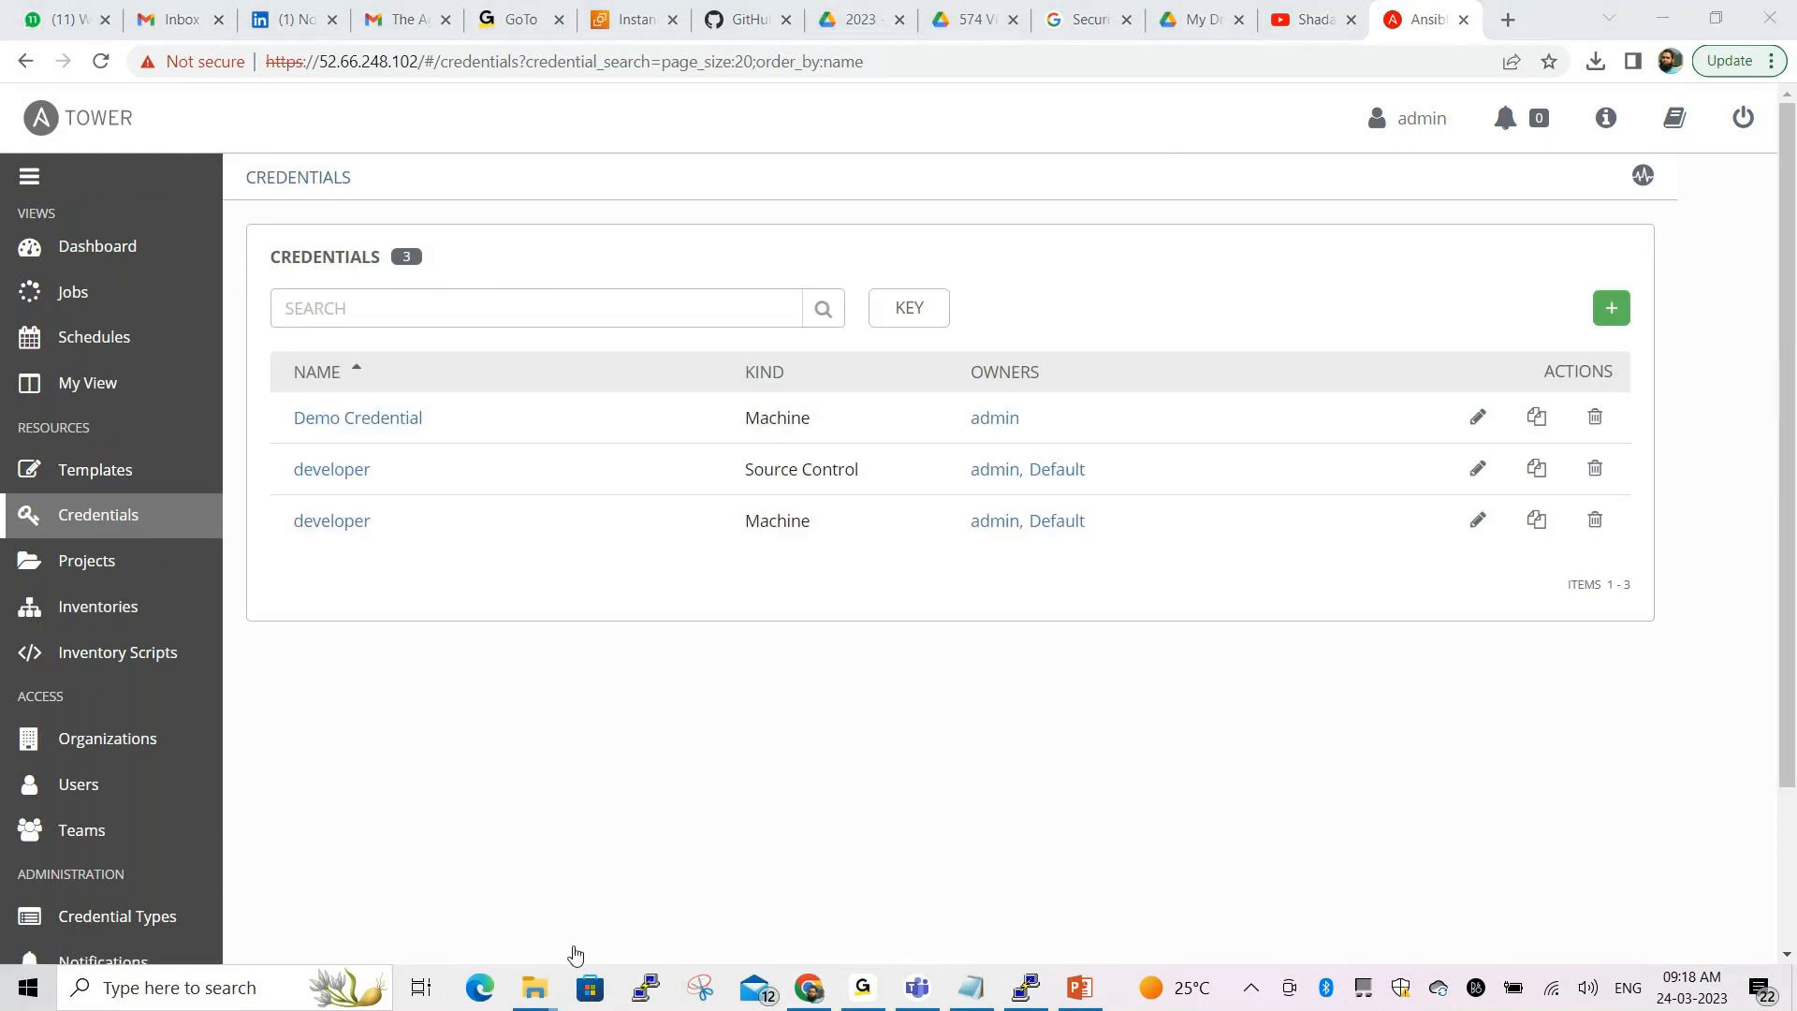
click(586, 892)
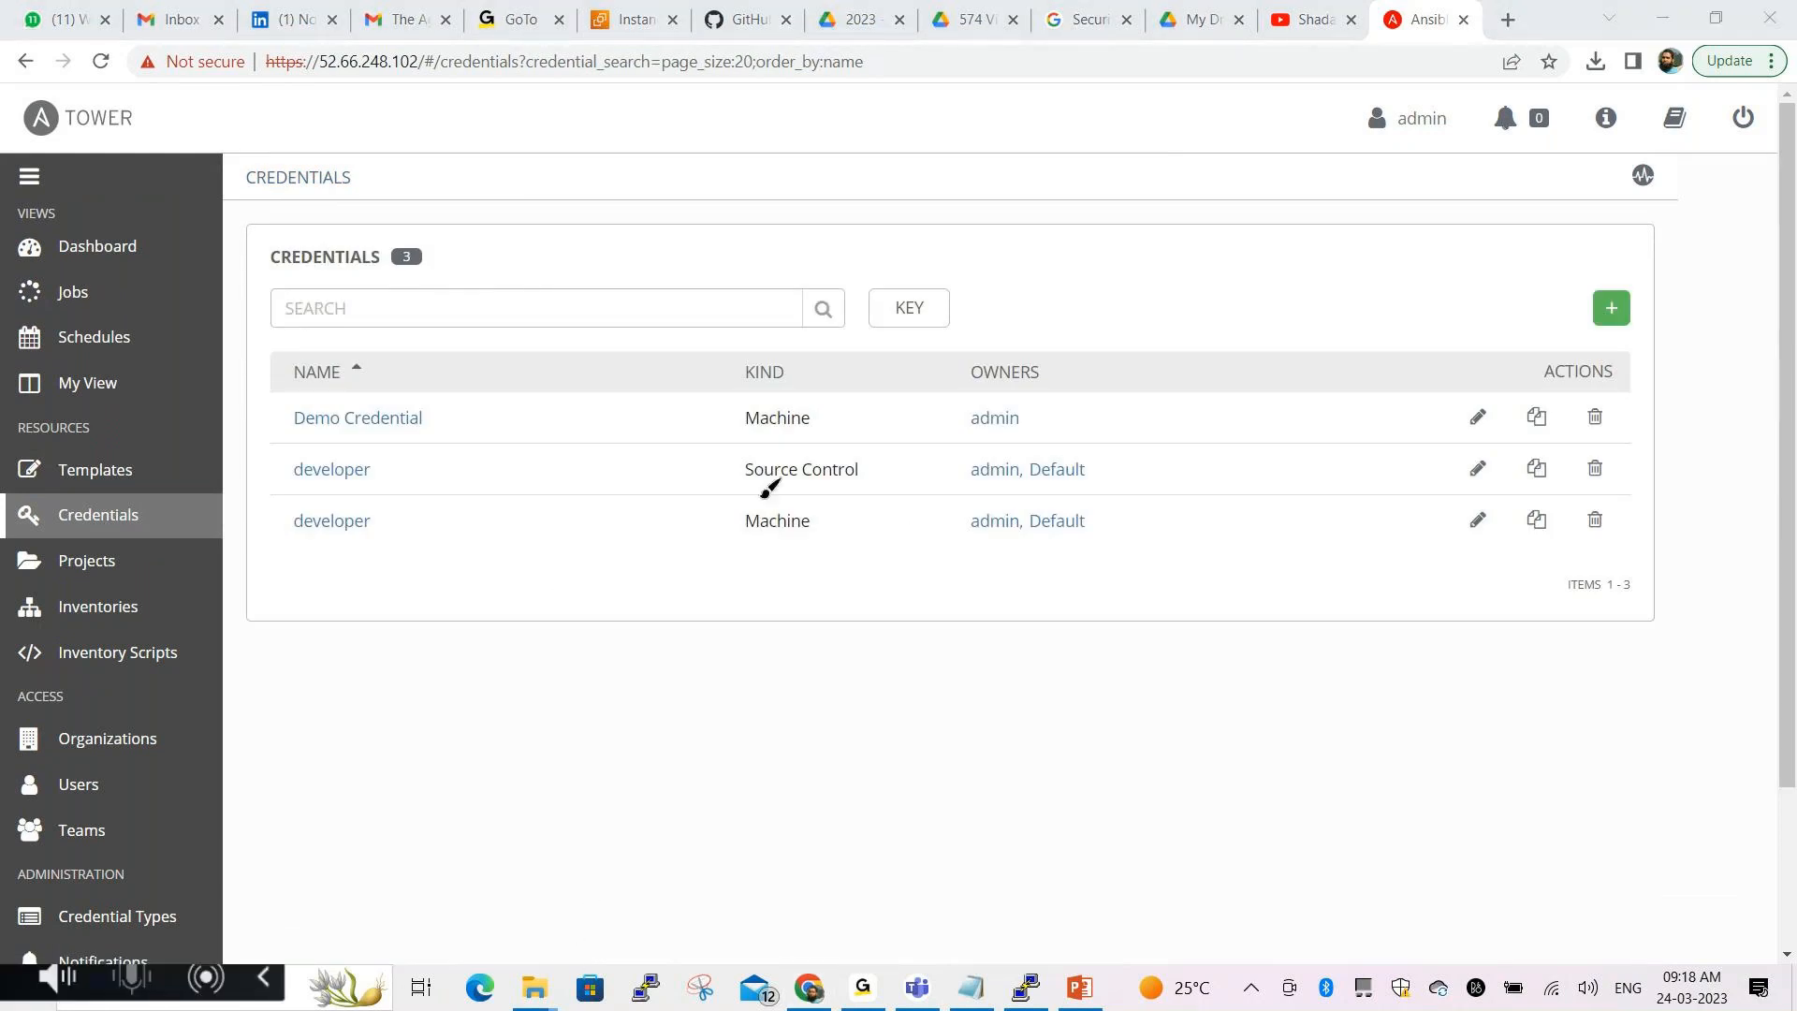
drag(741, 490, 833, 491)
drag(742, 547, 813, 550)
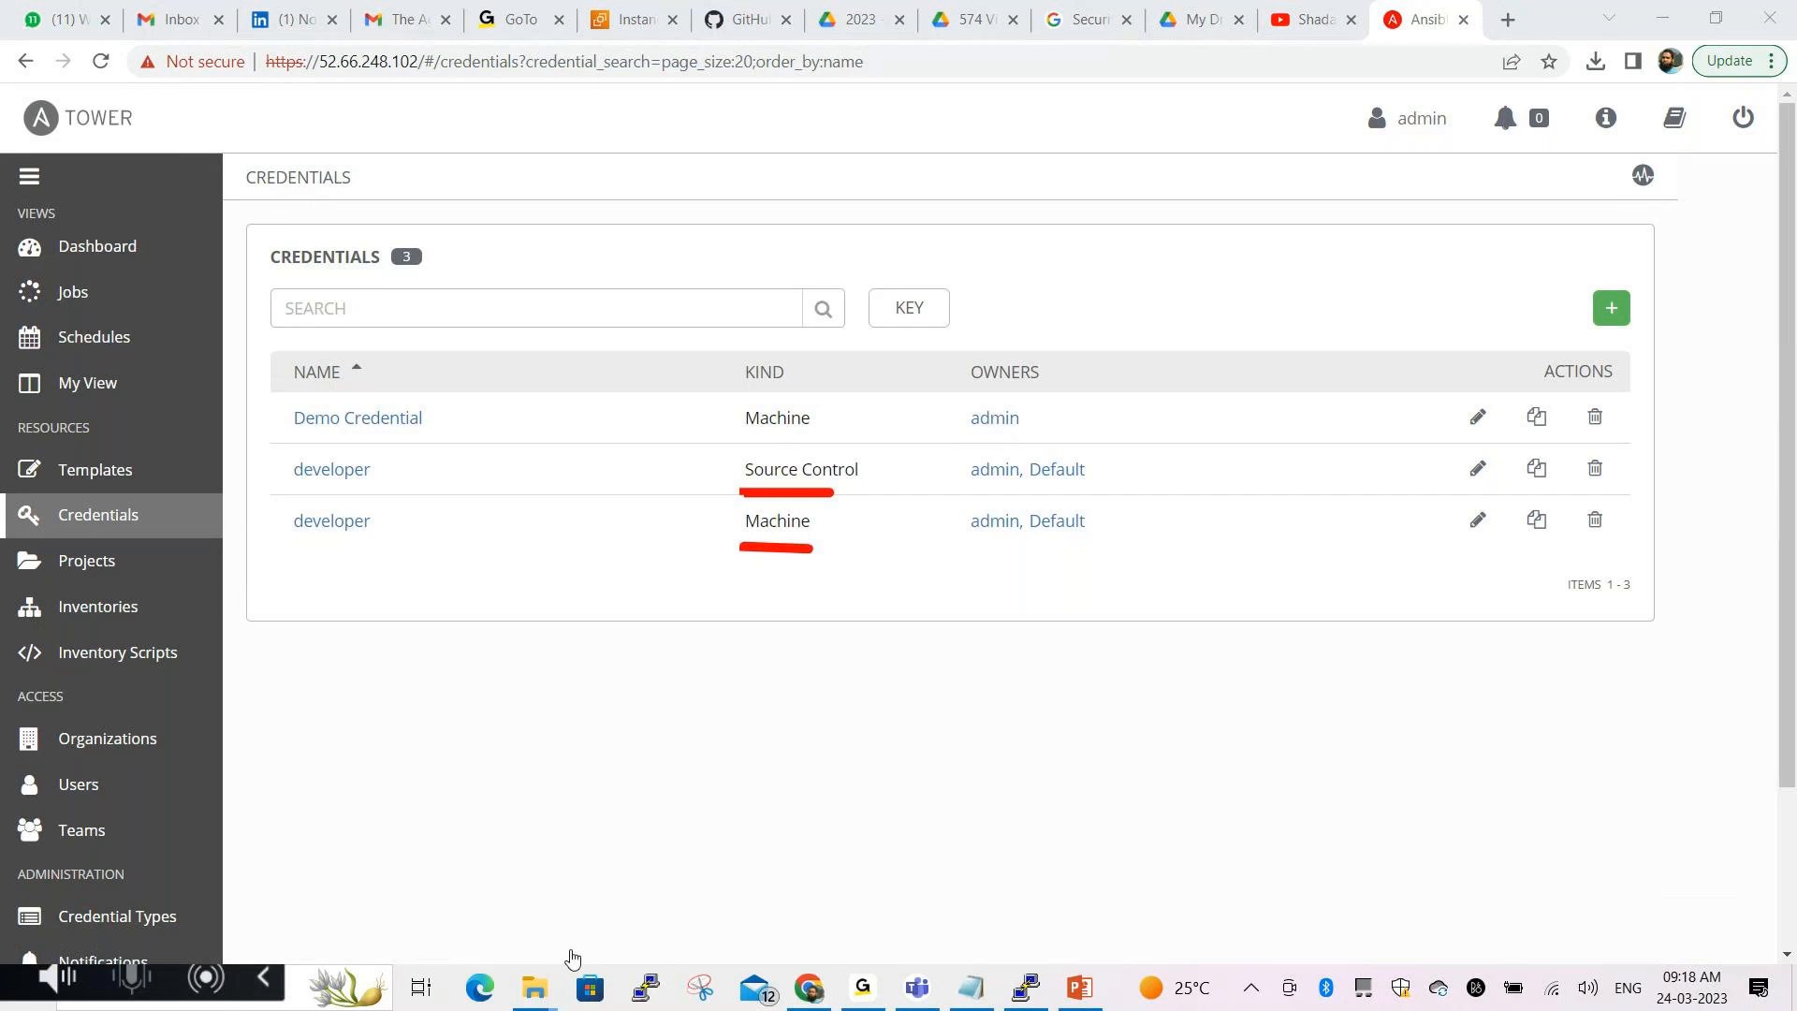
click(573, 960)
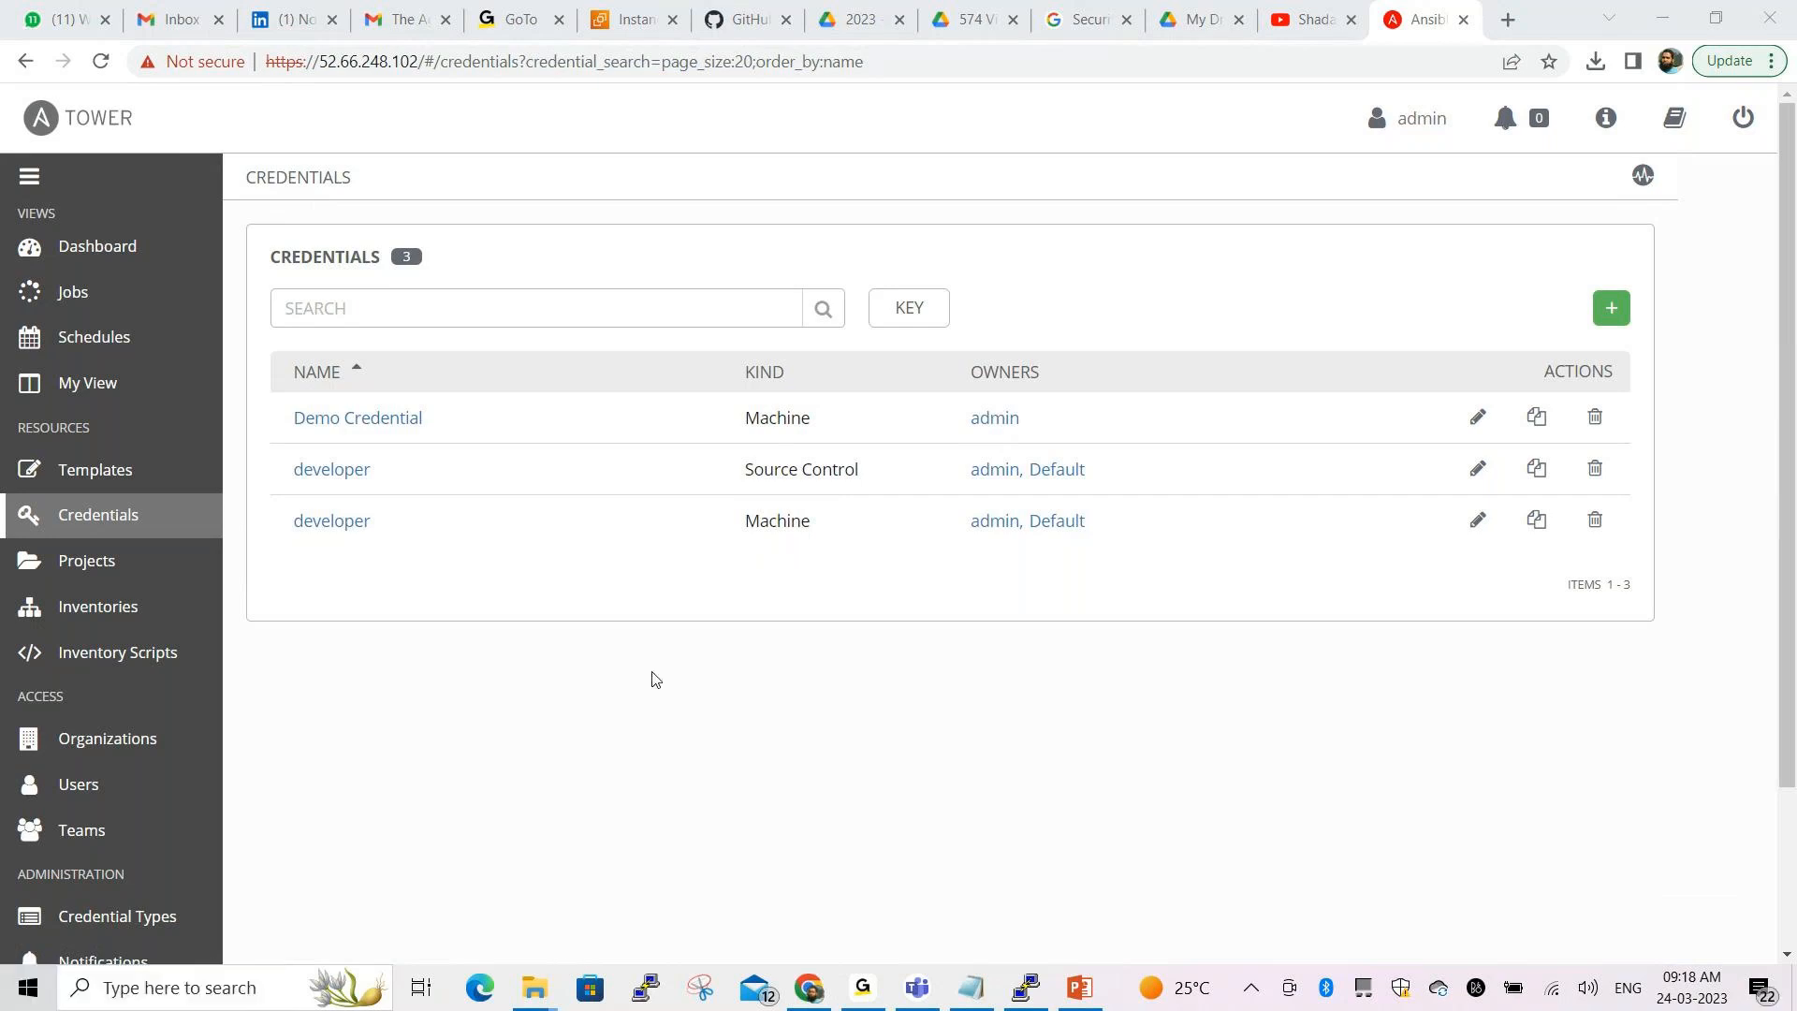
key(alt+Tab)
click(420, 496)
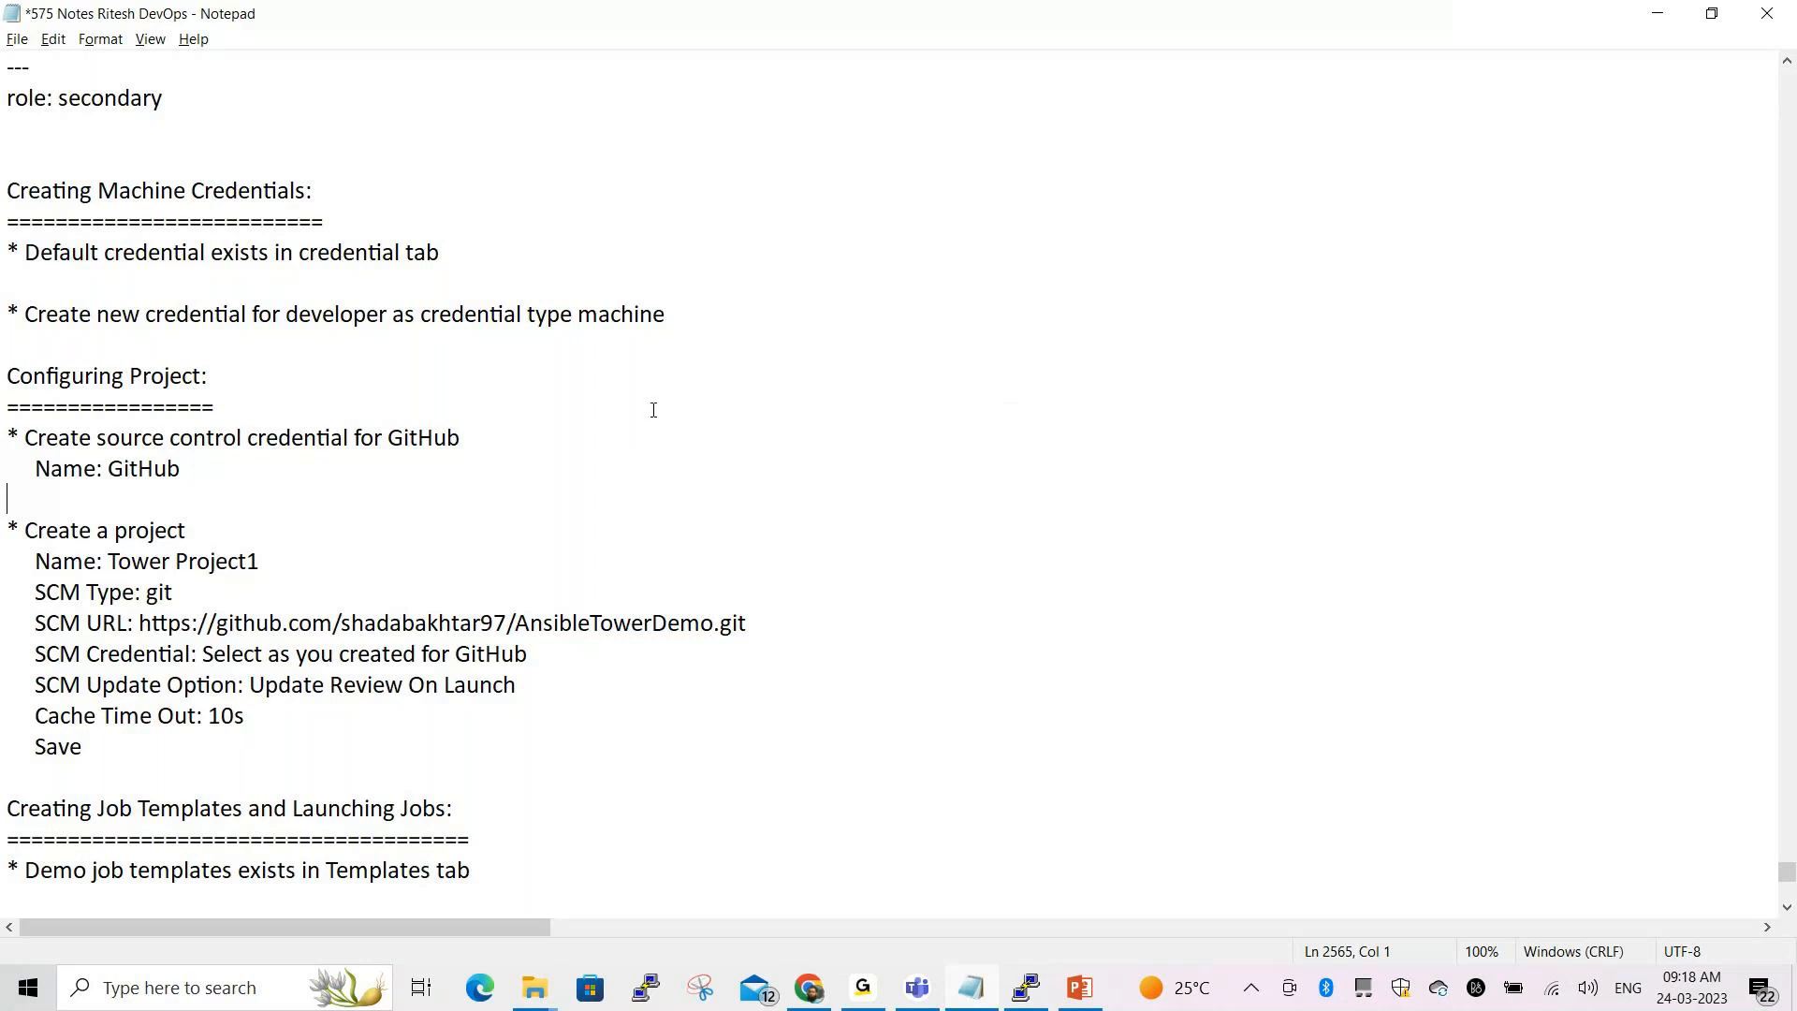
Review the Configuring Project section of the Notepad notes, then return to the Tower credentials page
scroll(653, 410, down, 2)
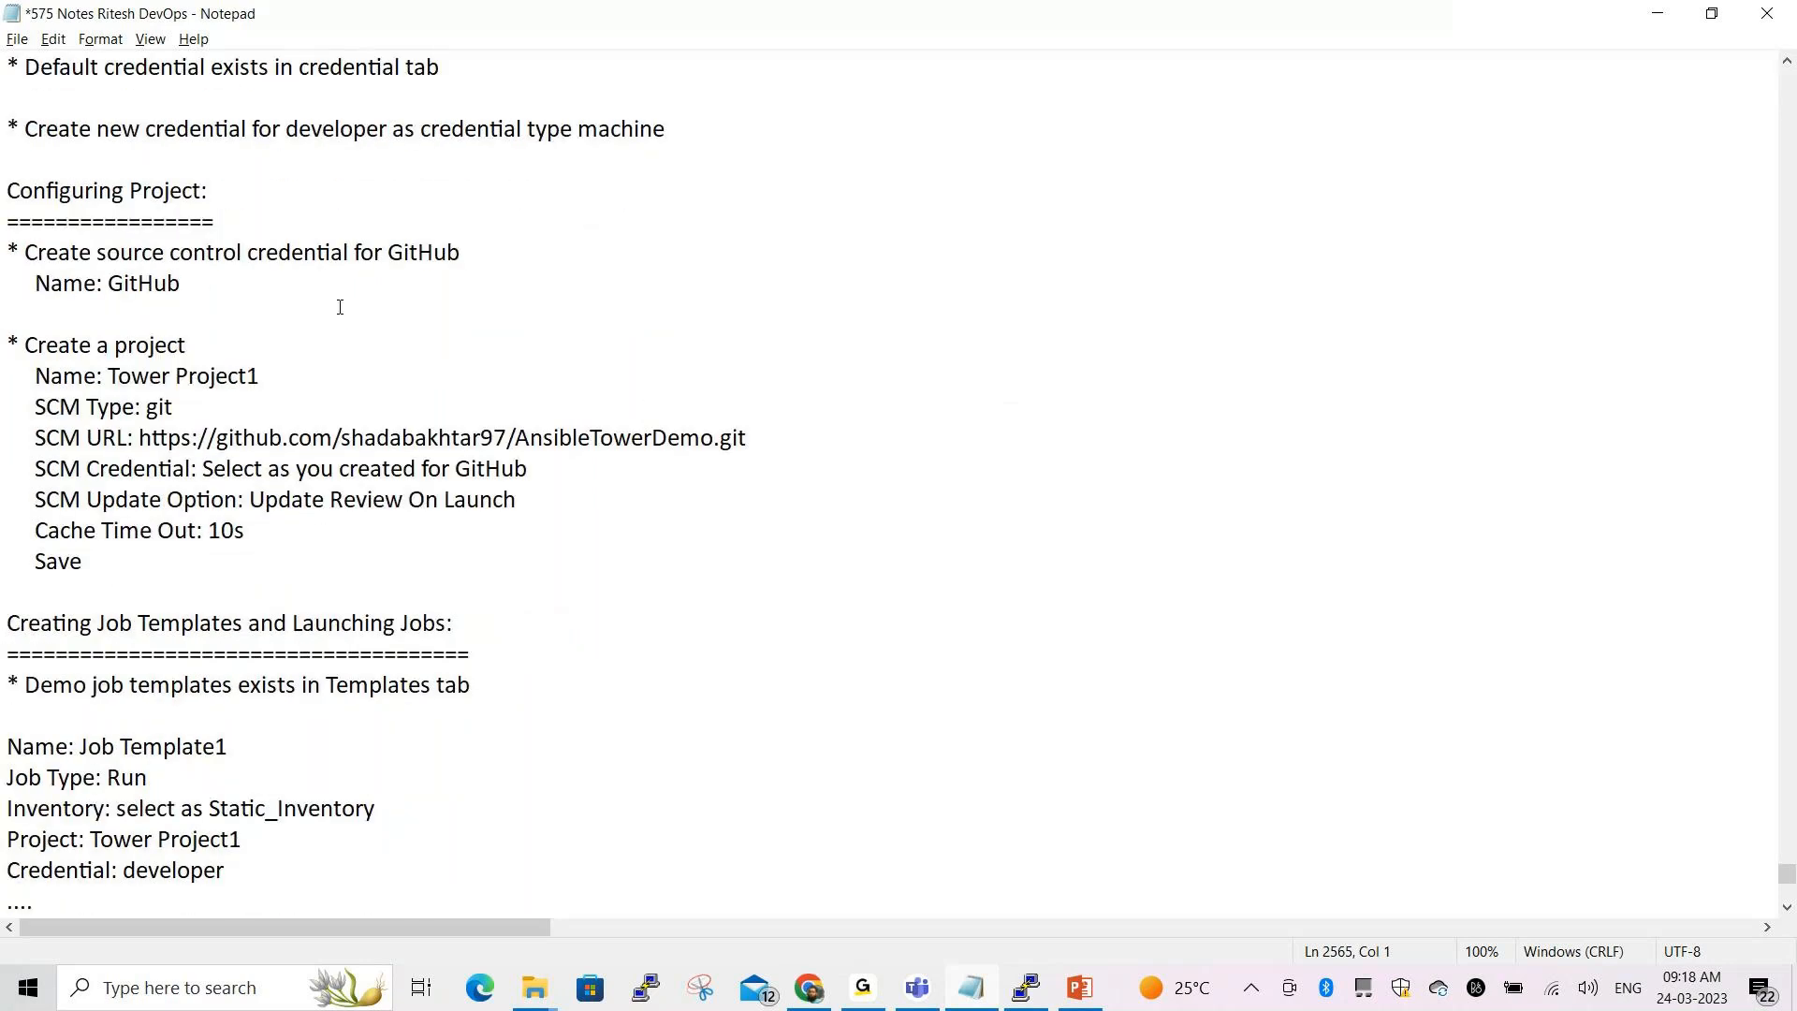
drag(7, 194, 223, 217)
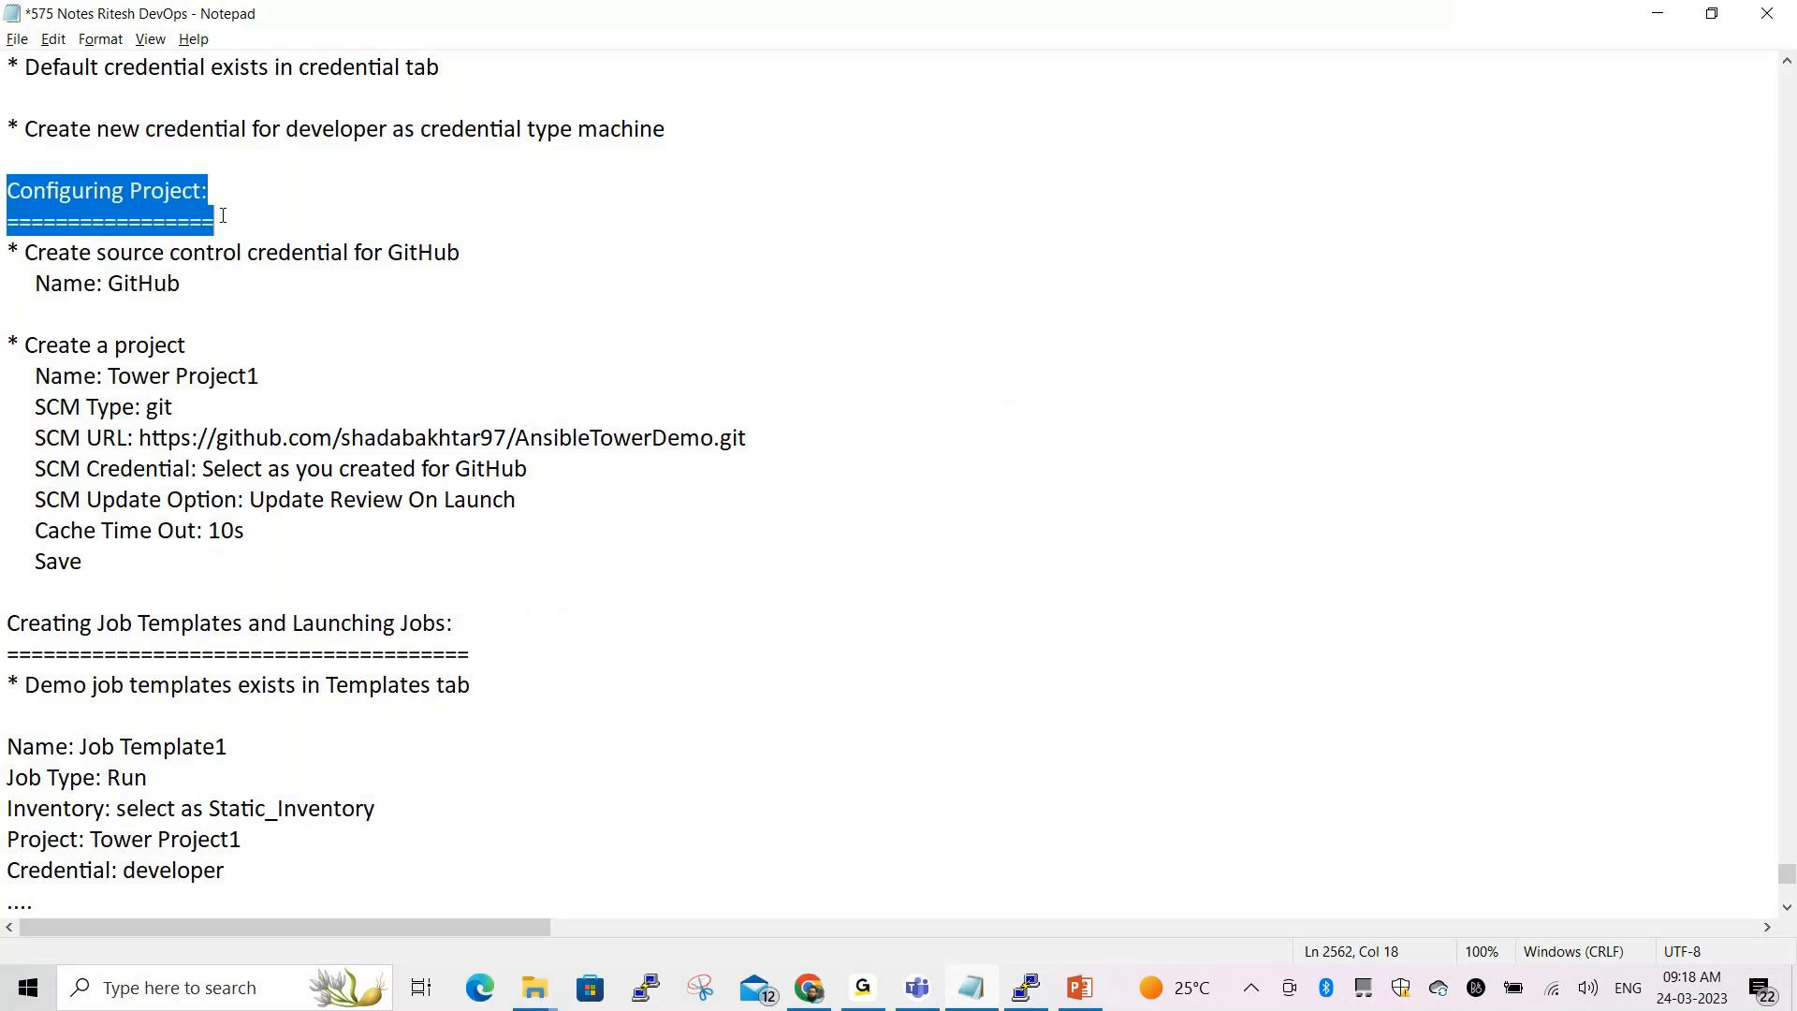
click(522, 389)
key(alt+Tab)
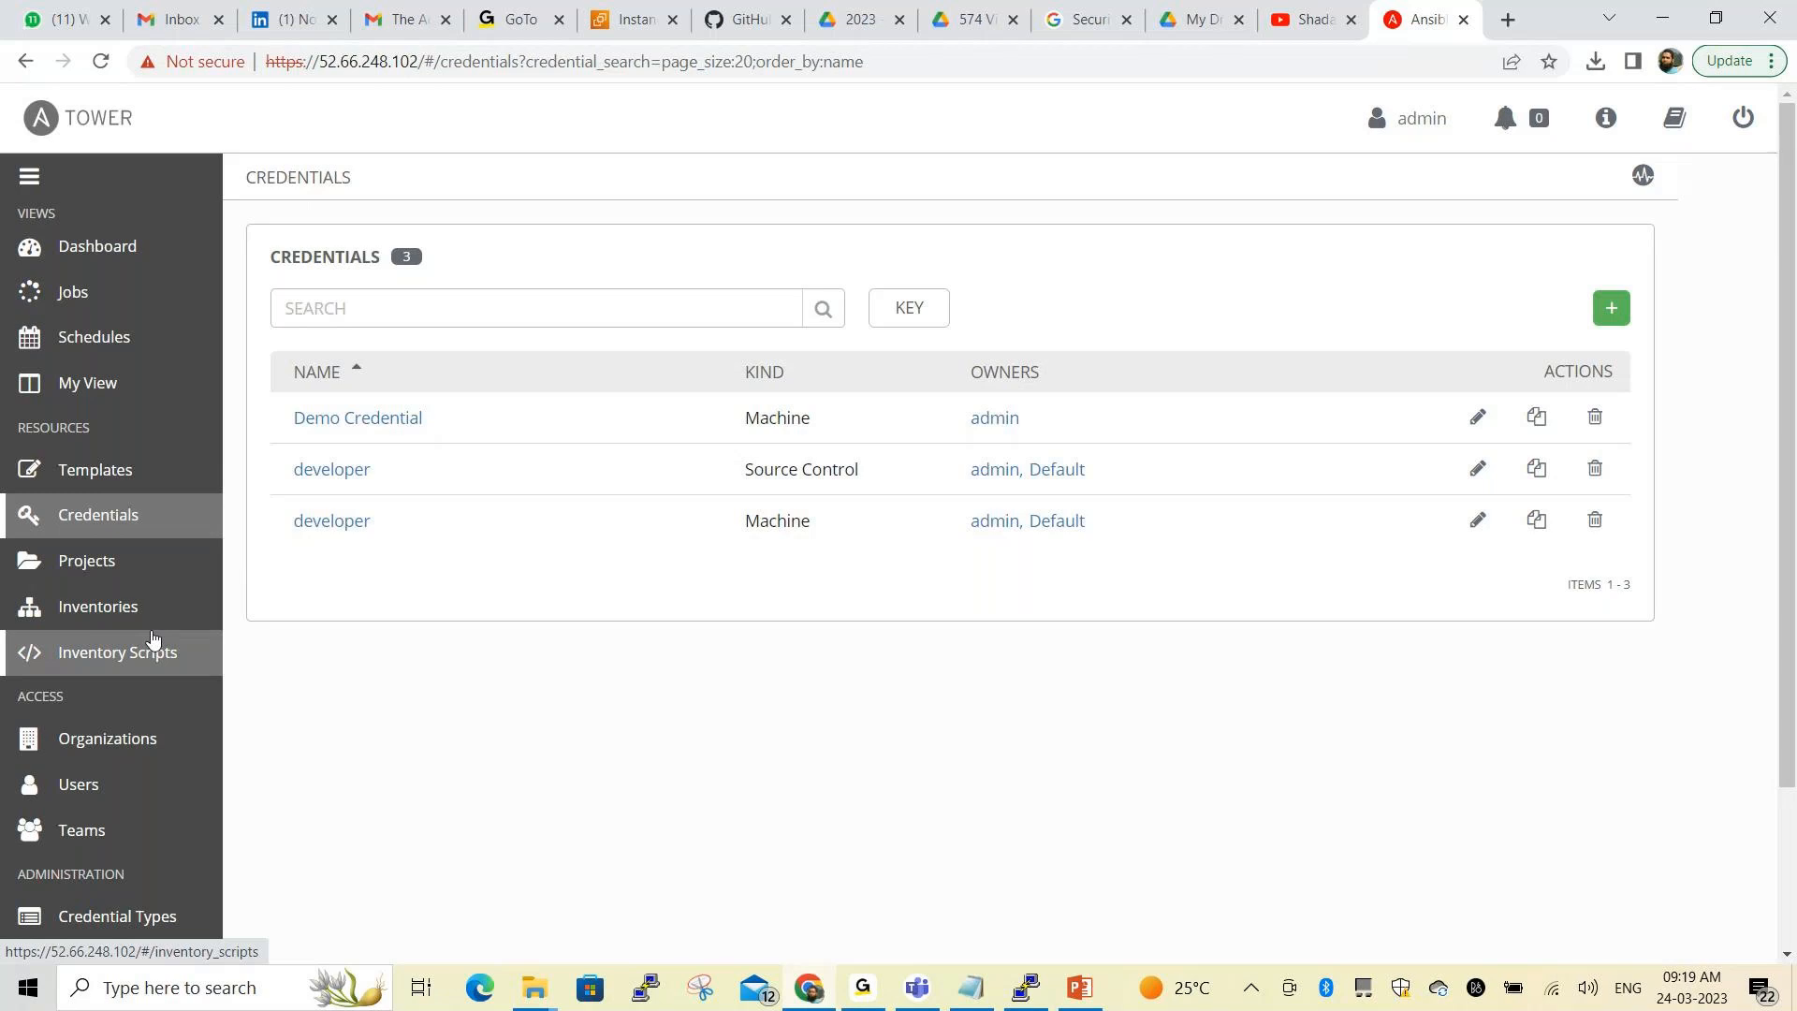
Point out the sidebar for viewers and show the Projects list, which holds only Demo Project
scroll(153, 637, down, 2)
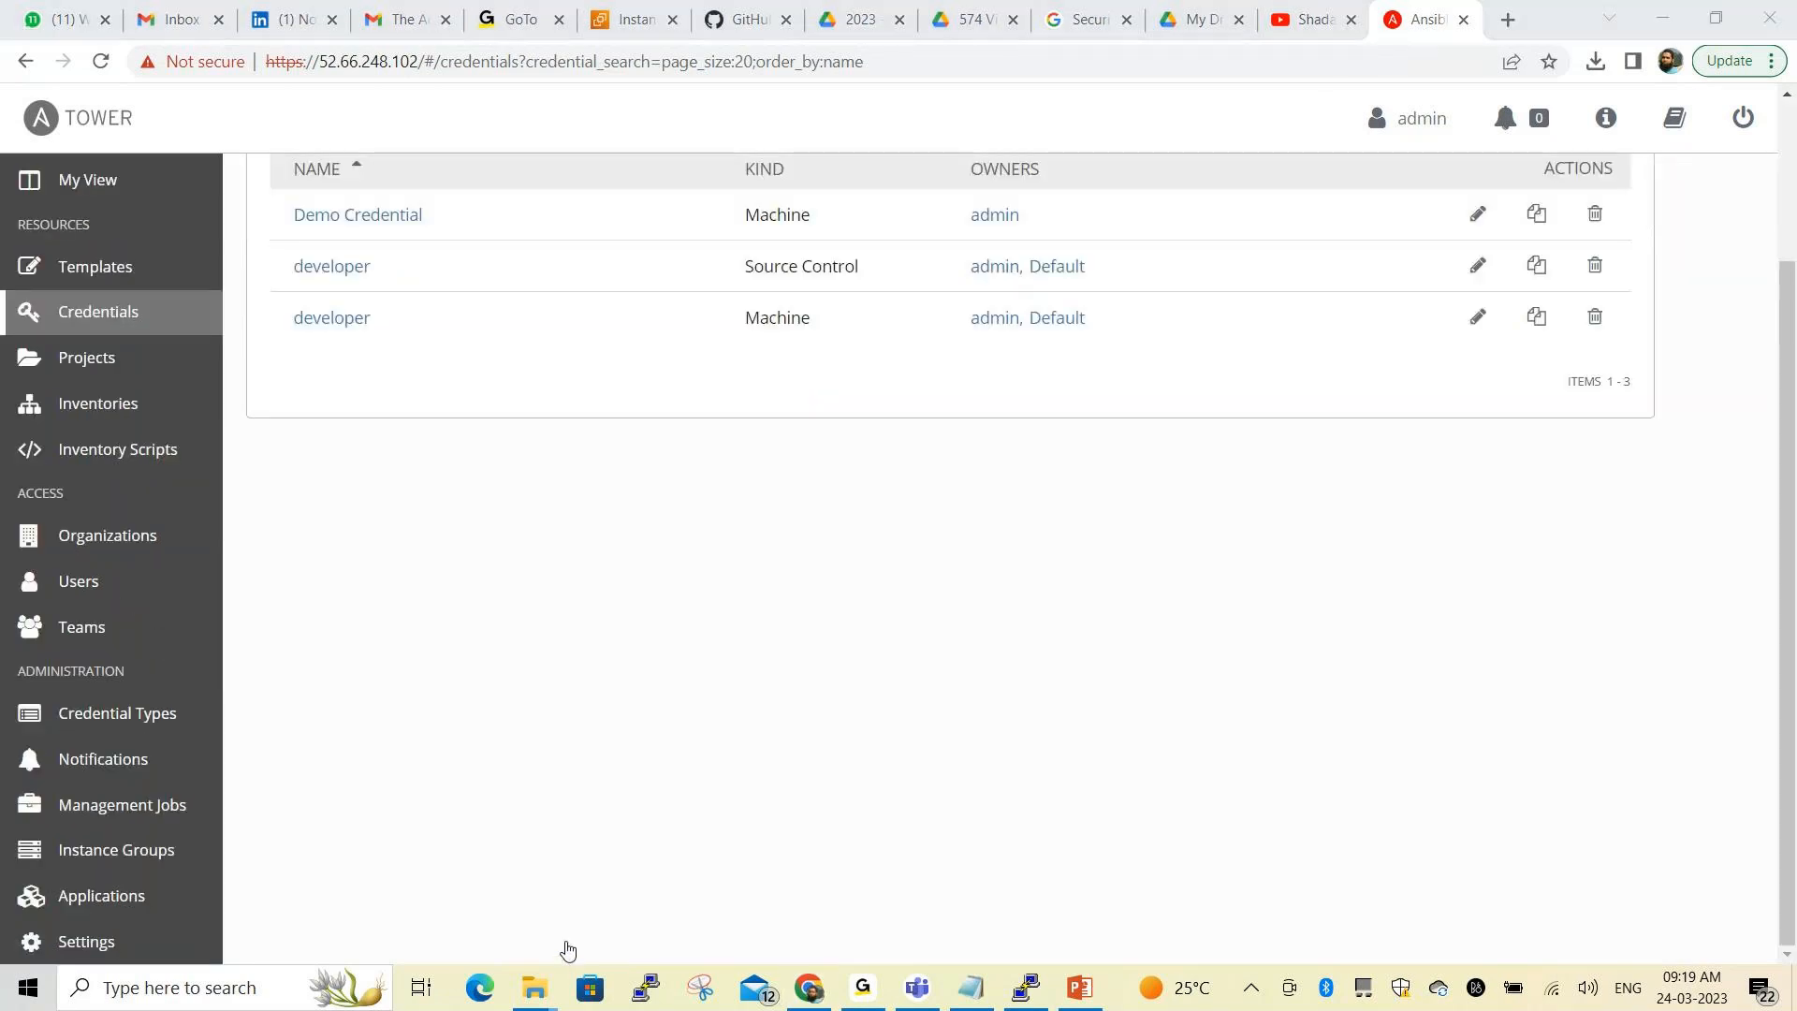
key(ctrl+2)
mouse_move(13, 335)
mouse_down()
mouse_move(13, 366)
mouse_move(52, 377)
mouse_move(142, 335)
mouse_move(24, 327)
mouse_up()
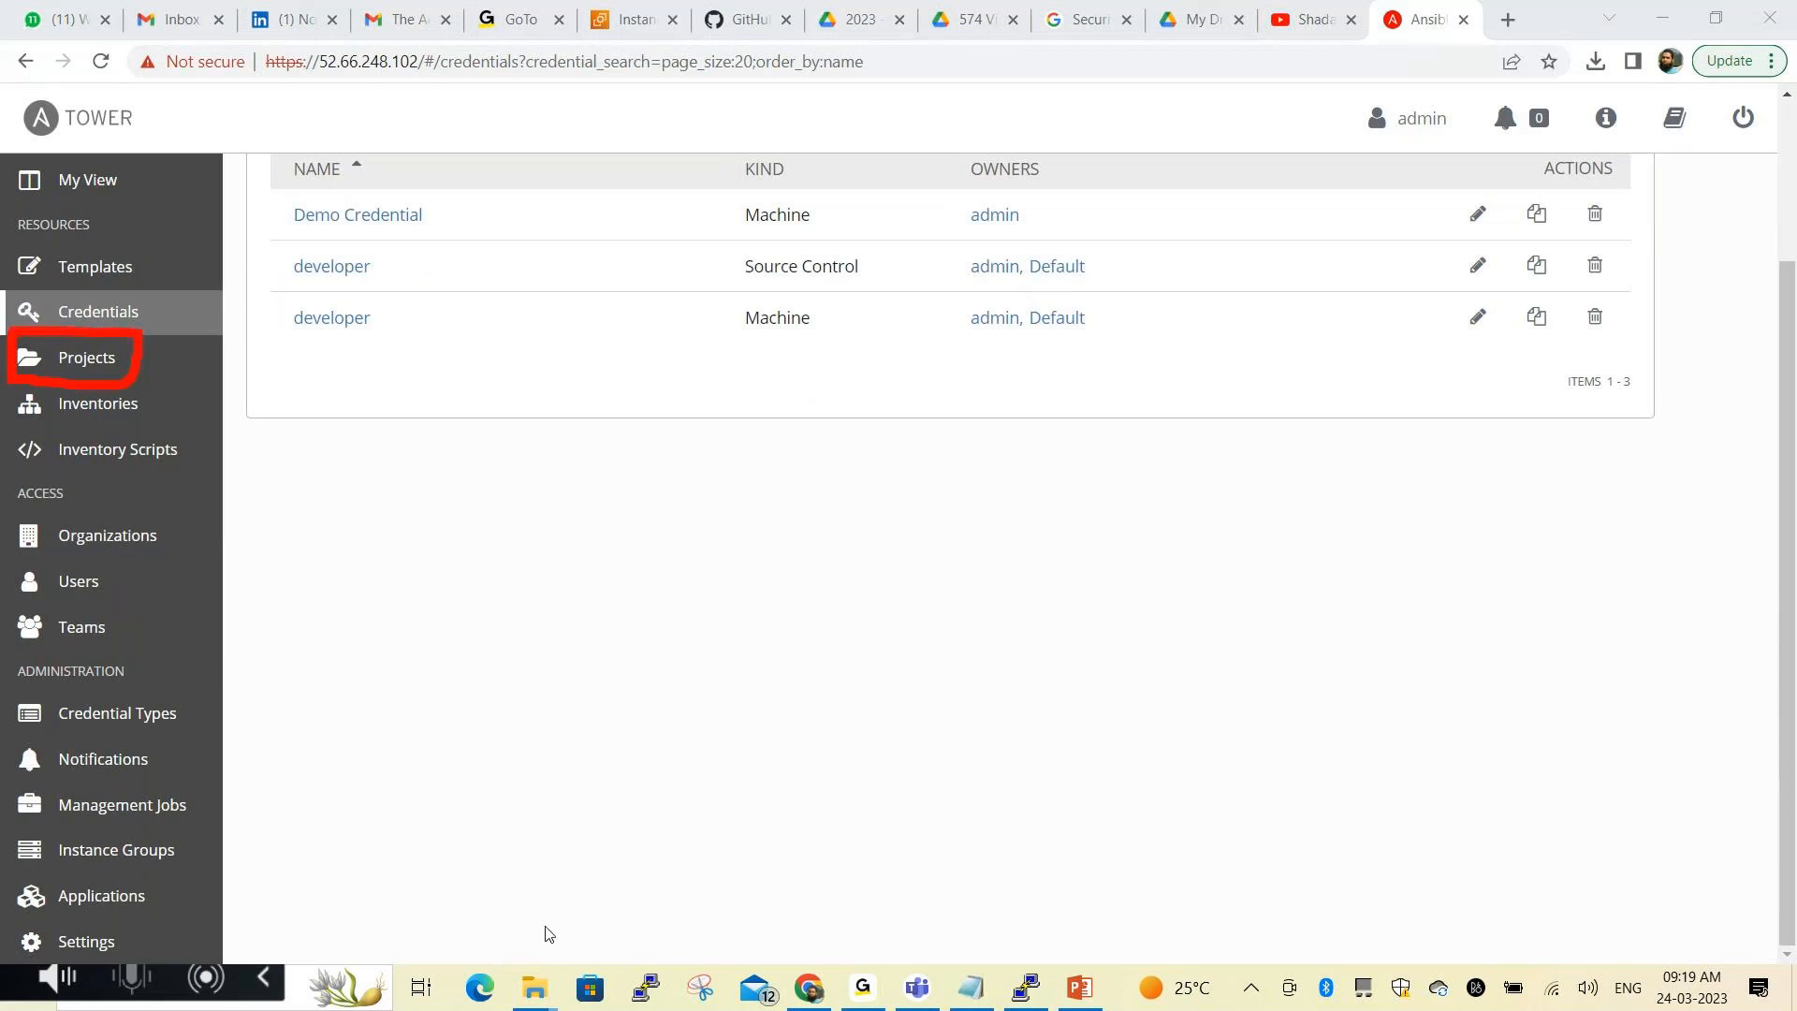
key(Escape)
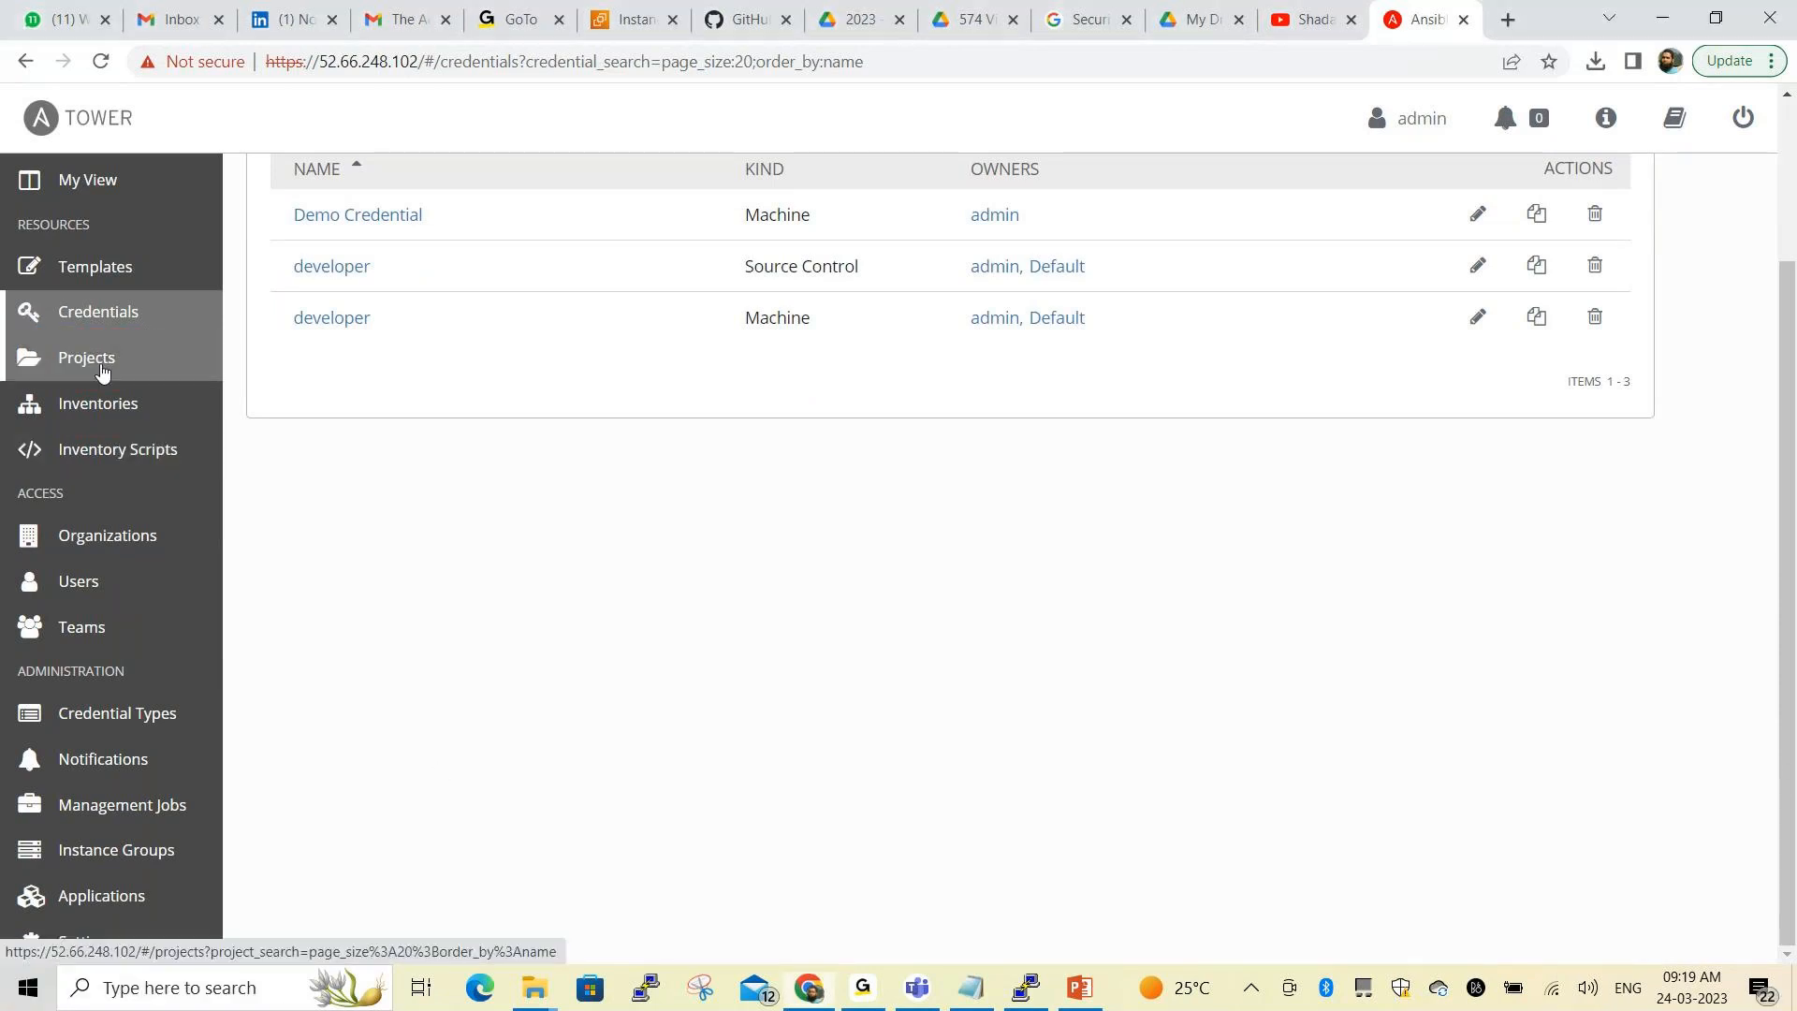
click(103, 371)
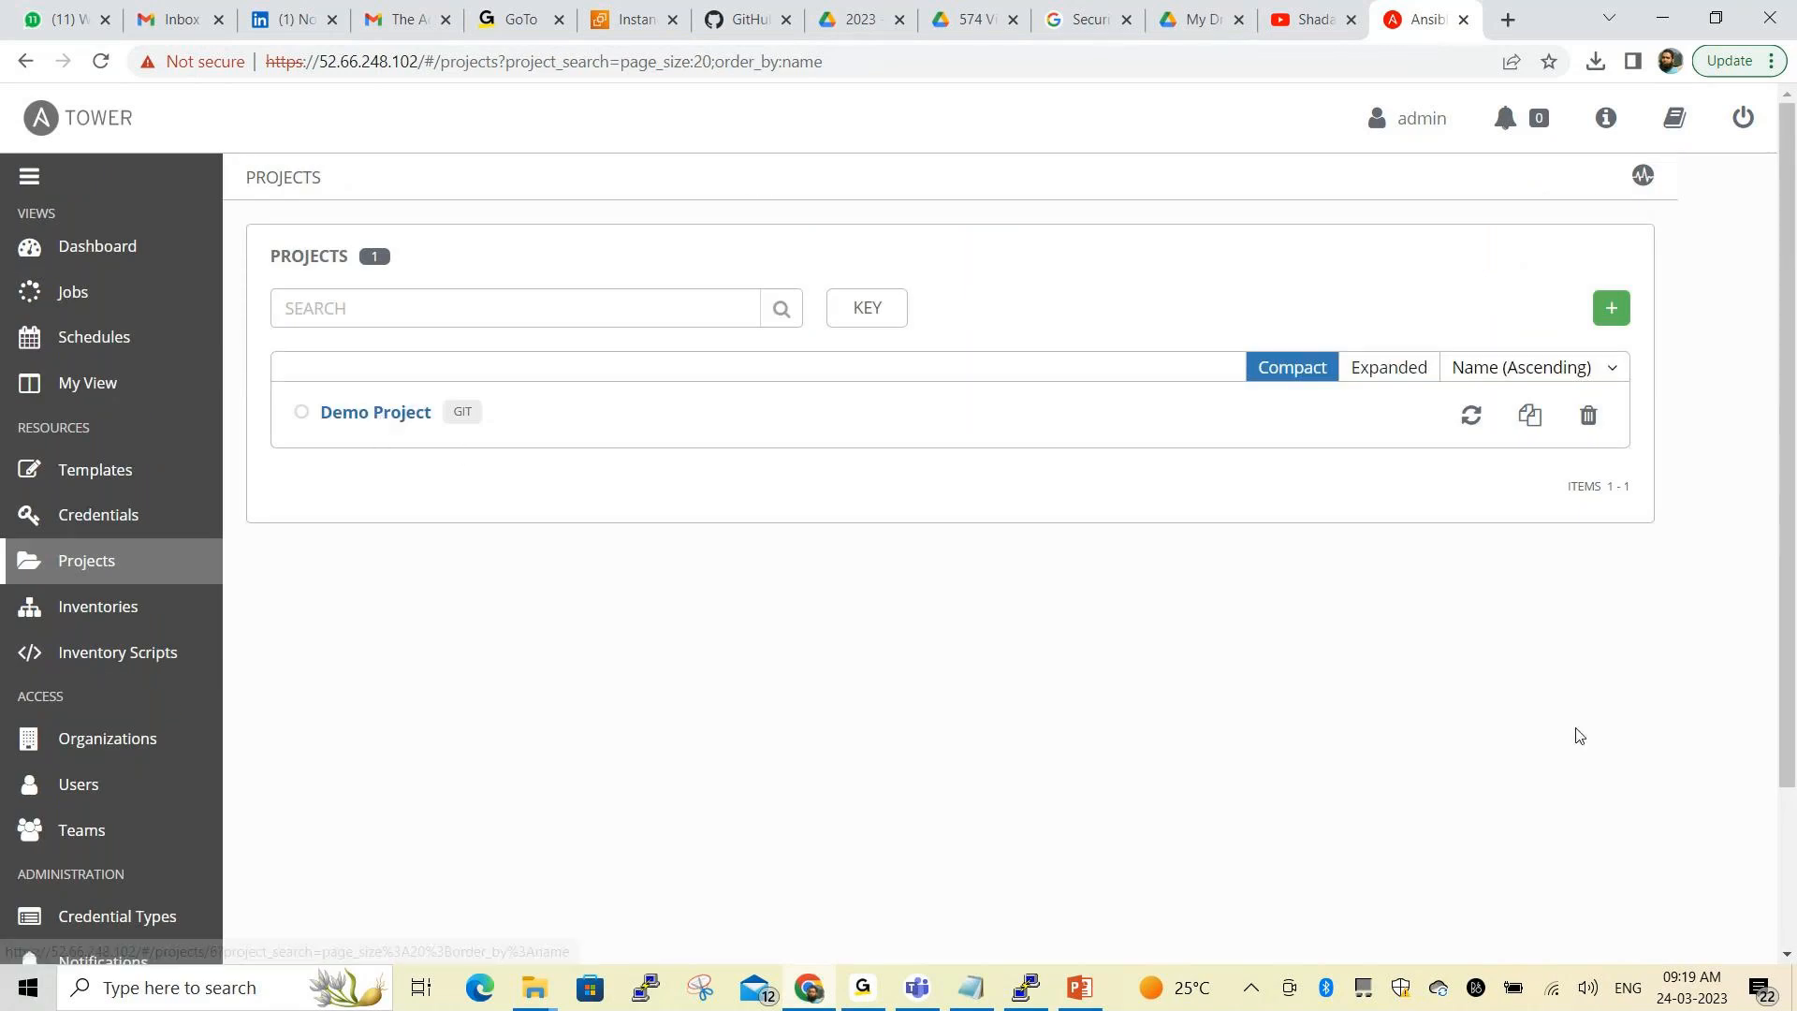
Start a new project named Tower Project1, copying the name from the Notepad notes
click(1611, 308)
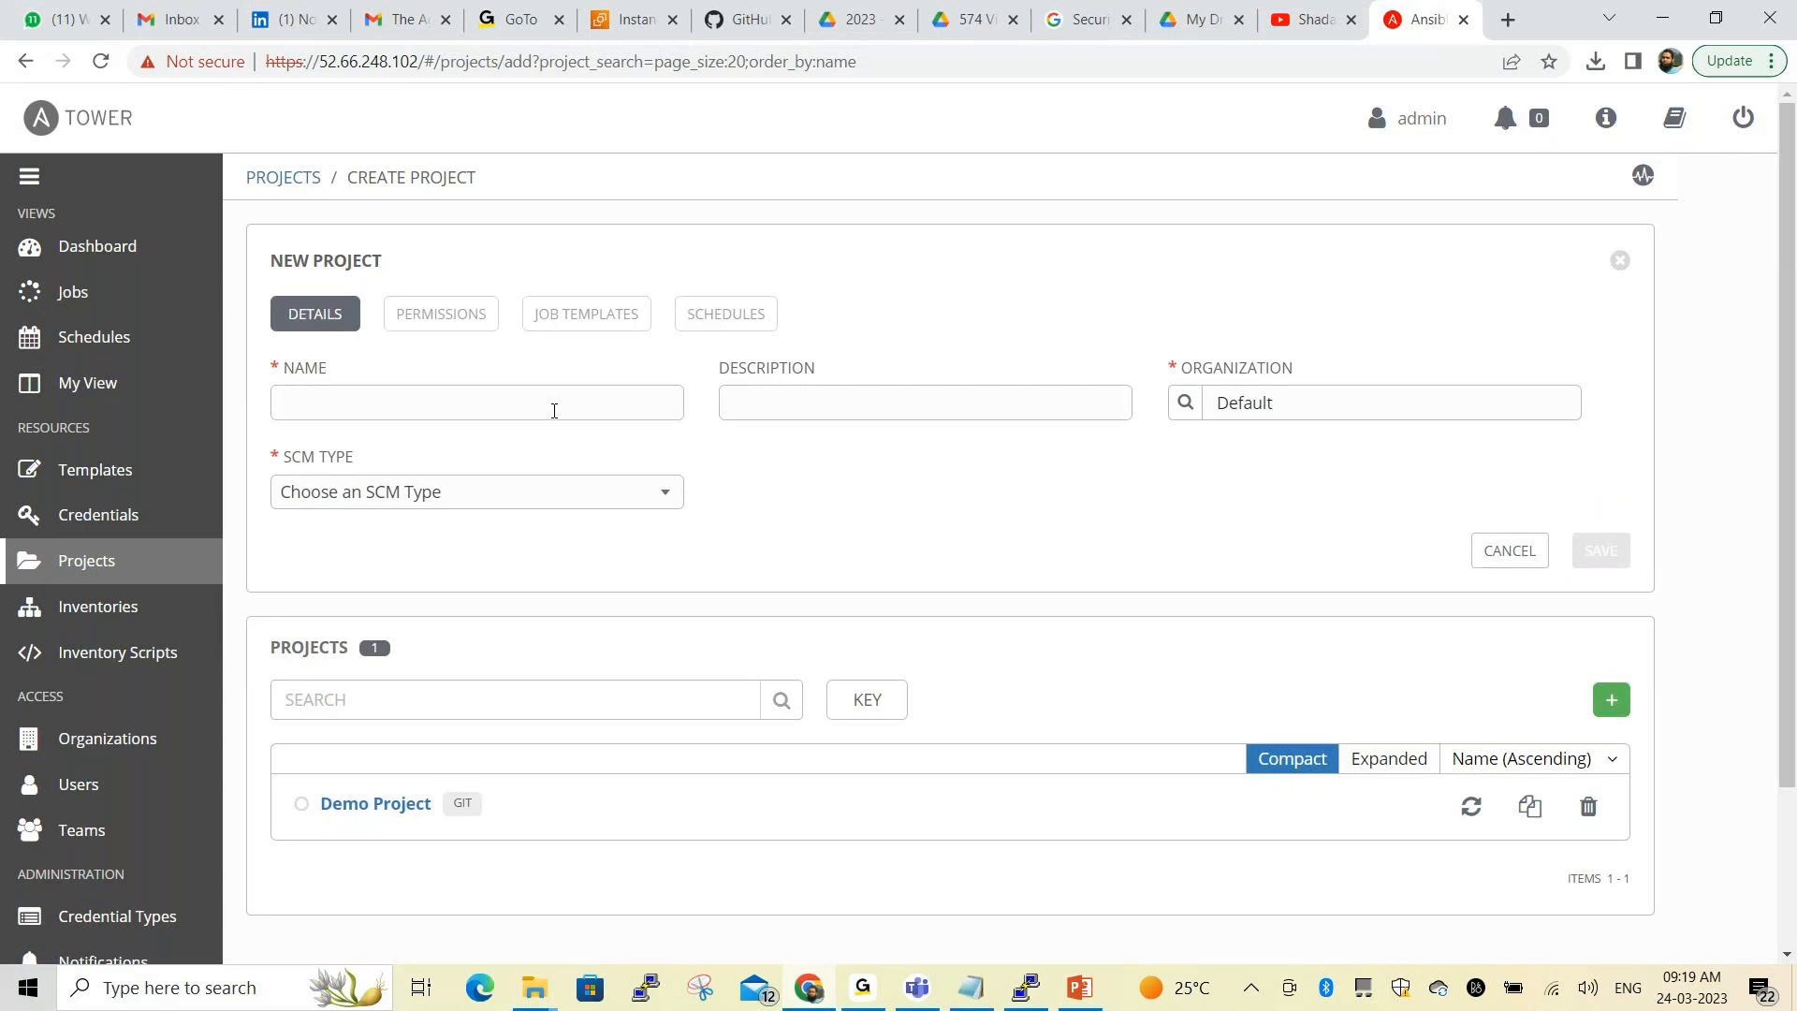
key(alt+Tab)
drag(132, 379, 260, 376)
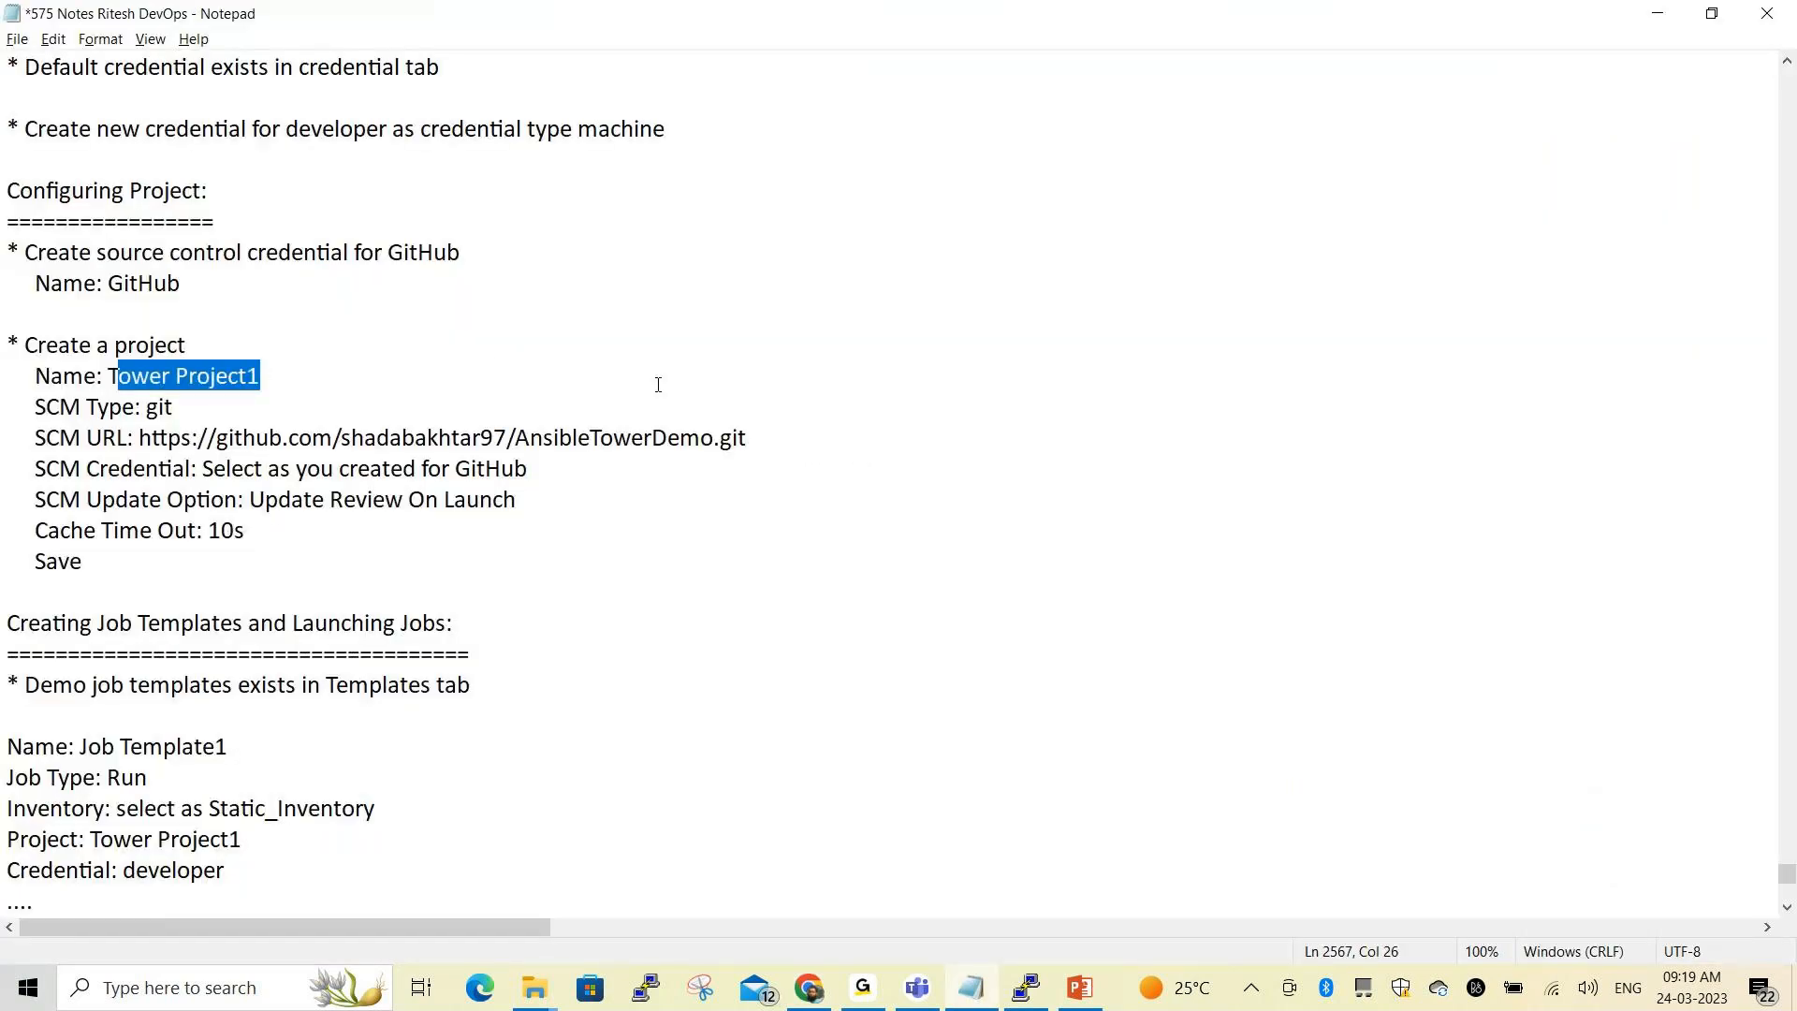
key(ctrl+c)
key(alt+Tab)
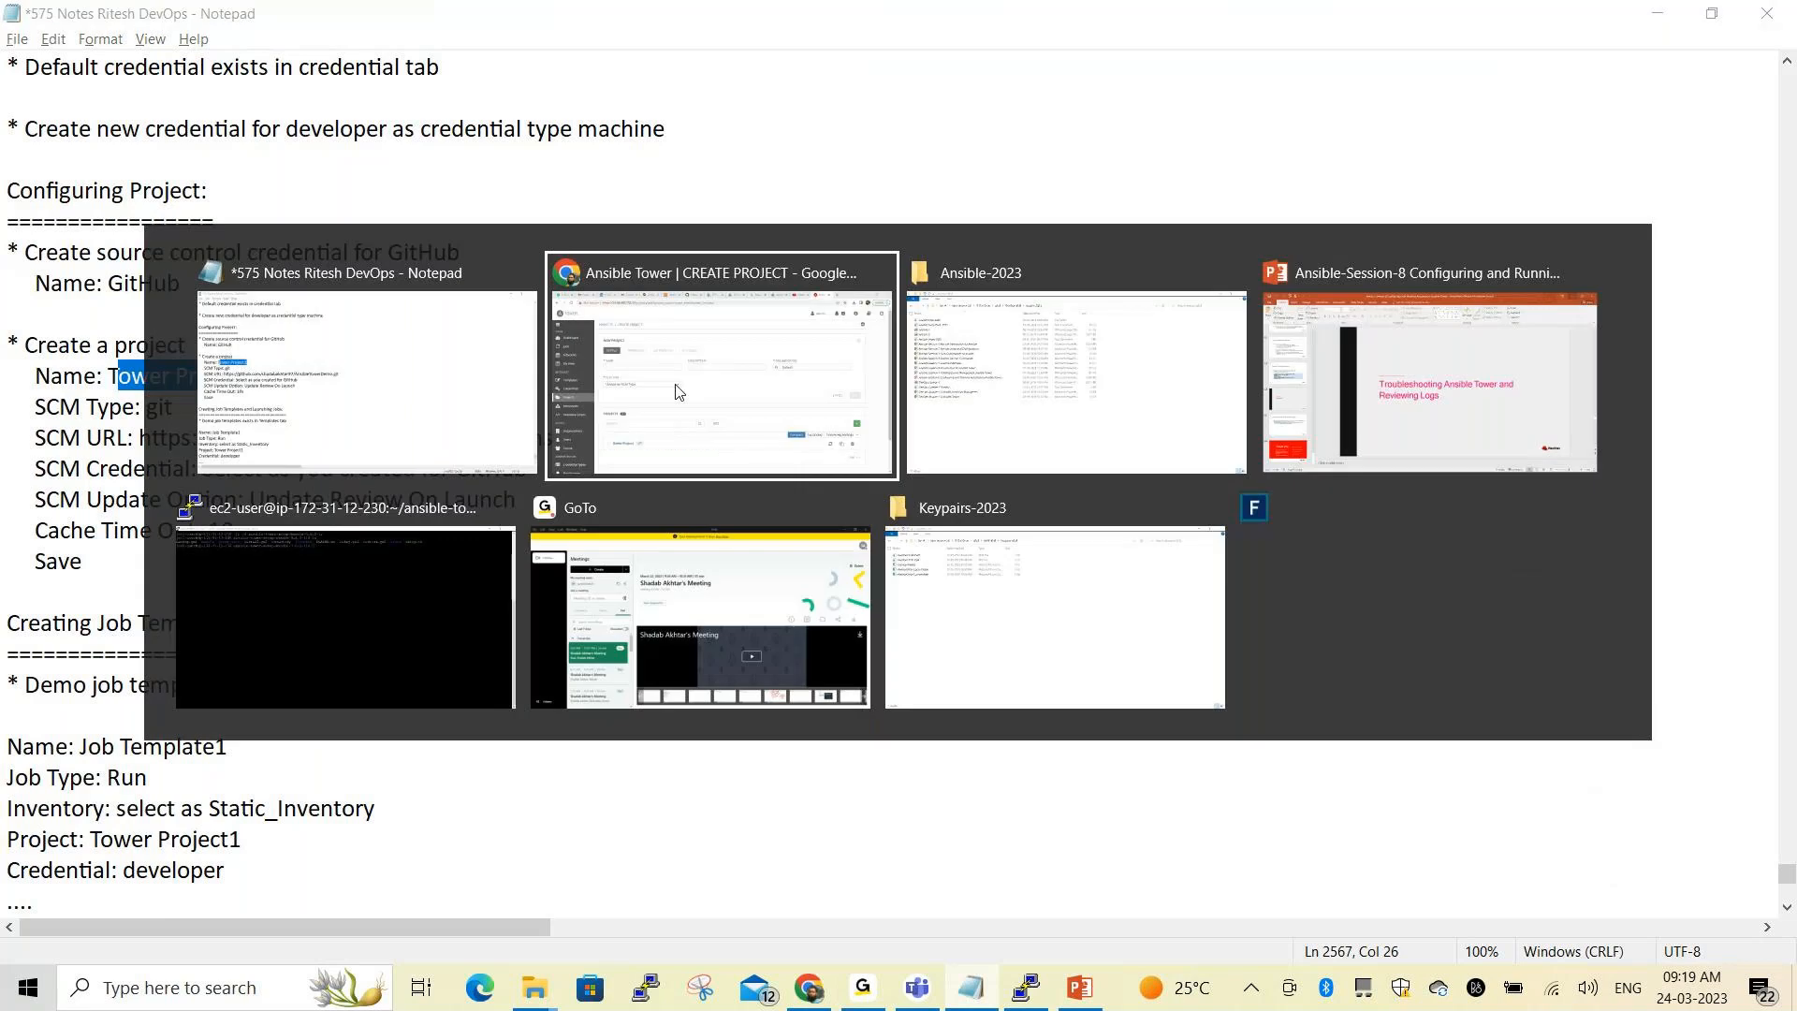
click(433, 402)
key(ctrl+v)
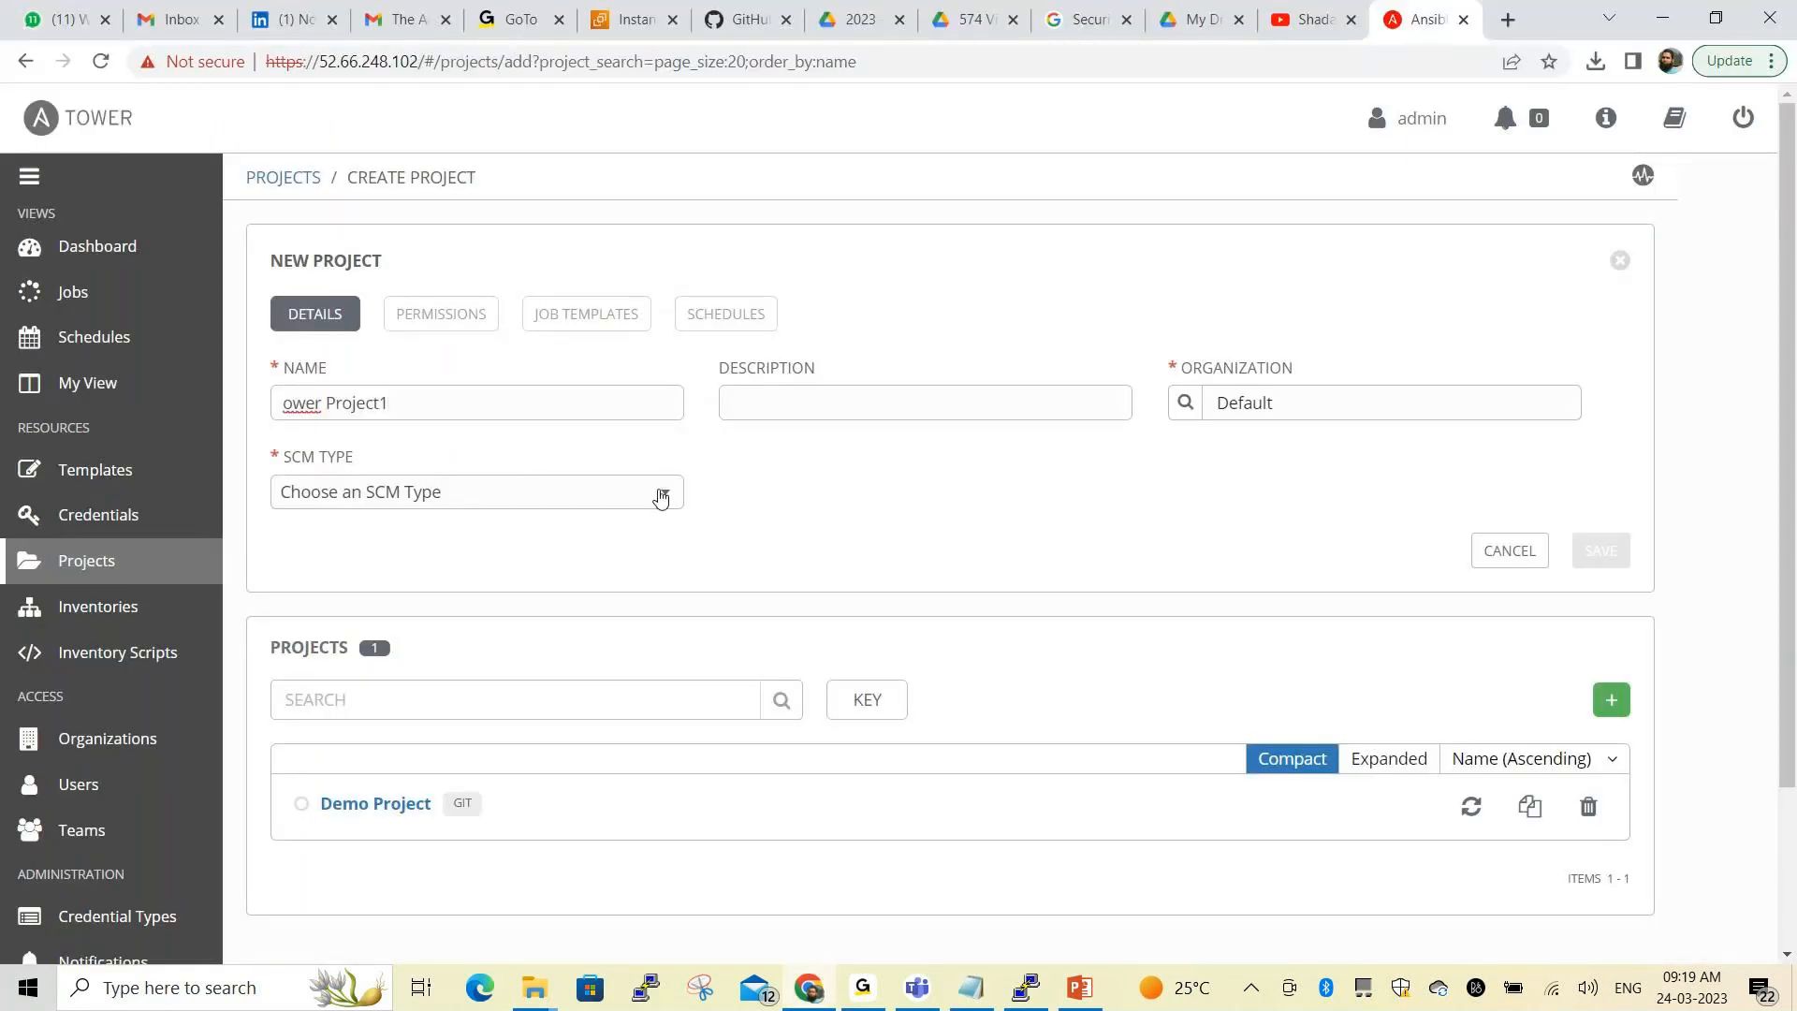
Give the project the description 'This is Ansible Tower Project' and SCM type Git
click(286, 403)
text(T)
text(Thi)
text(s is Ansb)
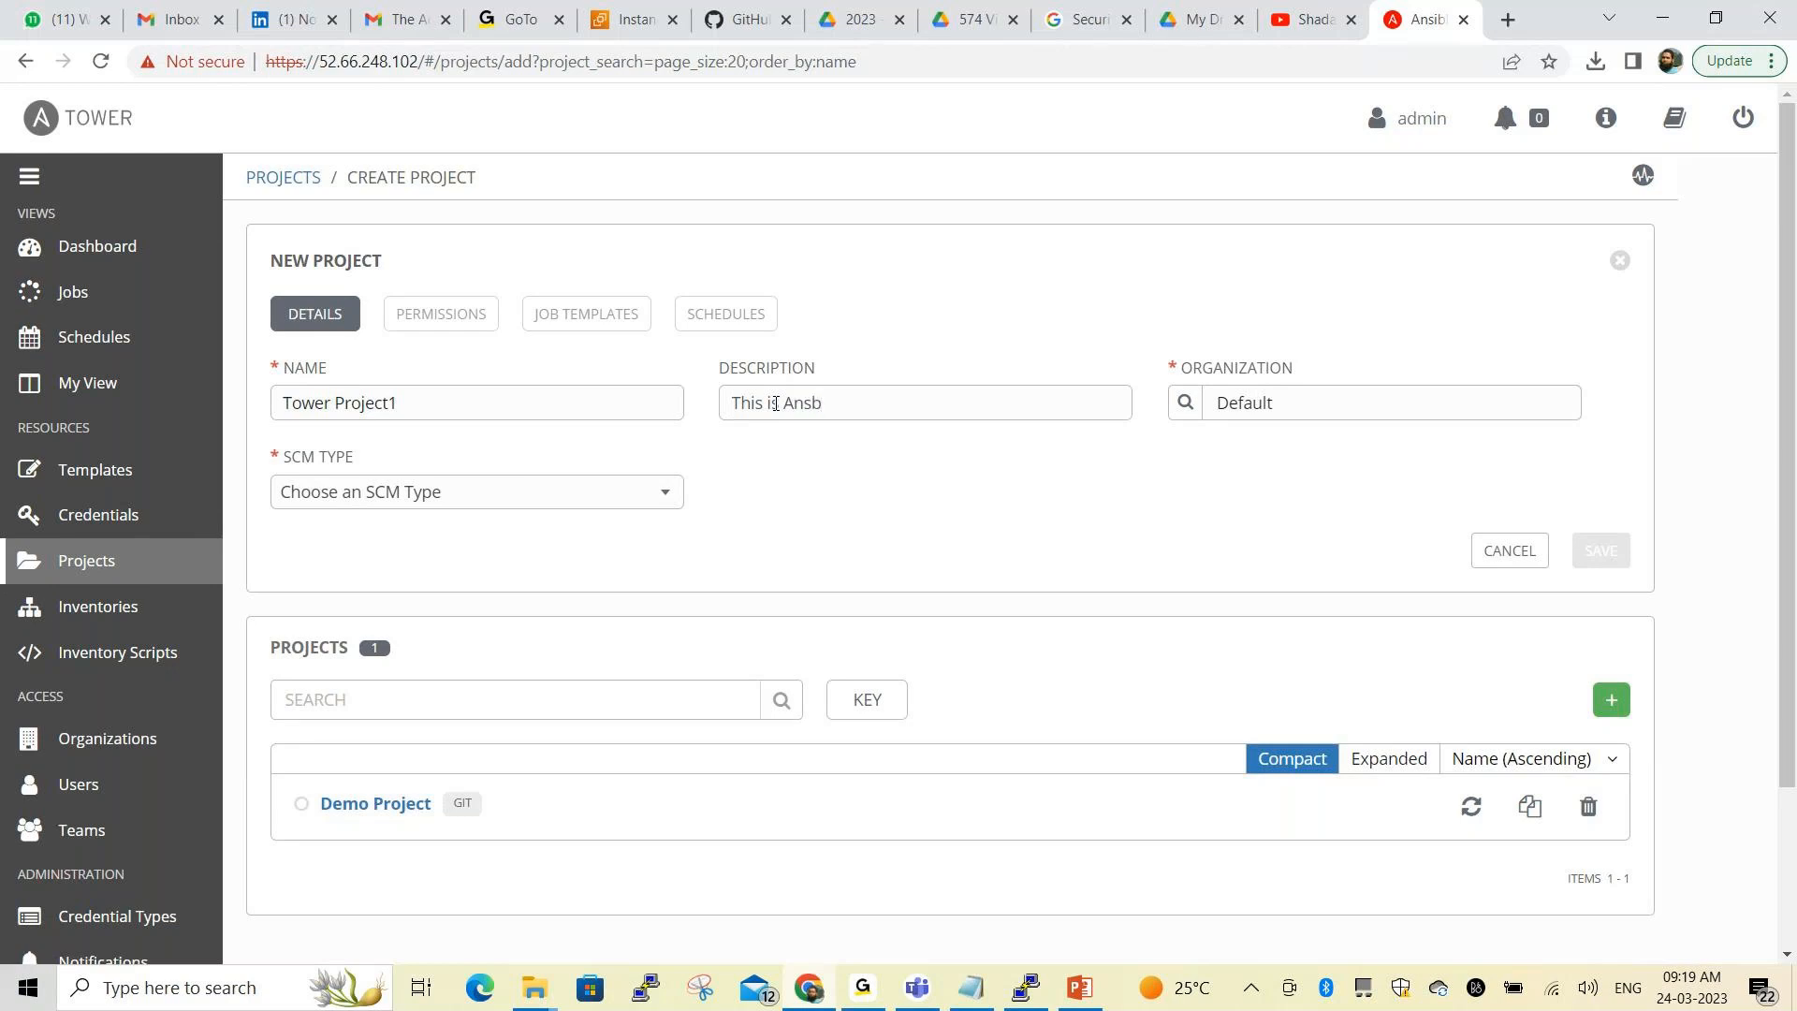
key(BackSpace)
text(ible)
text( Tower)
text( Proe)
text(ject)
click(417, 504)
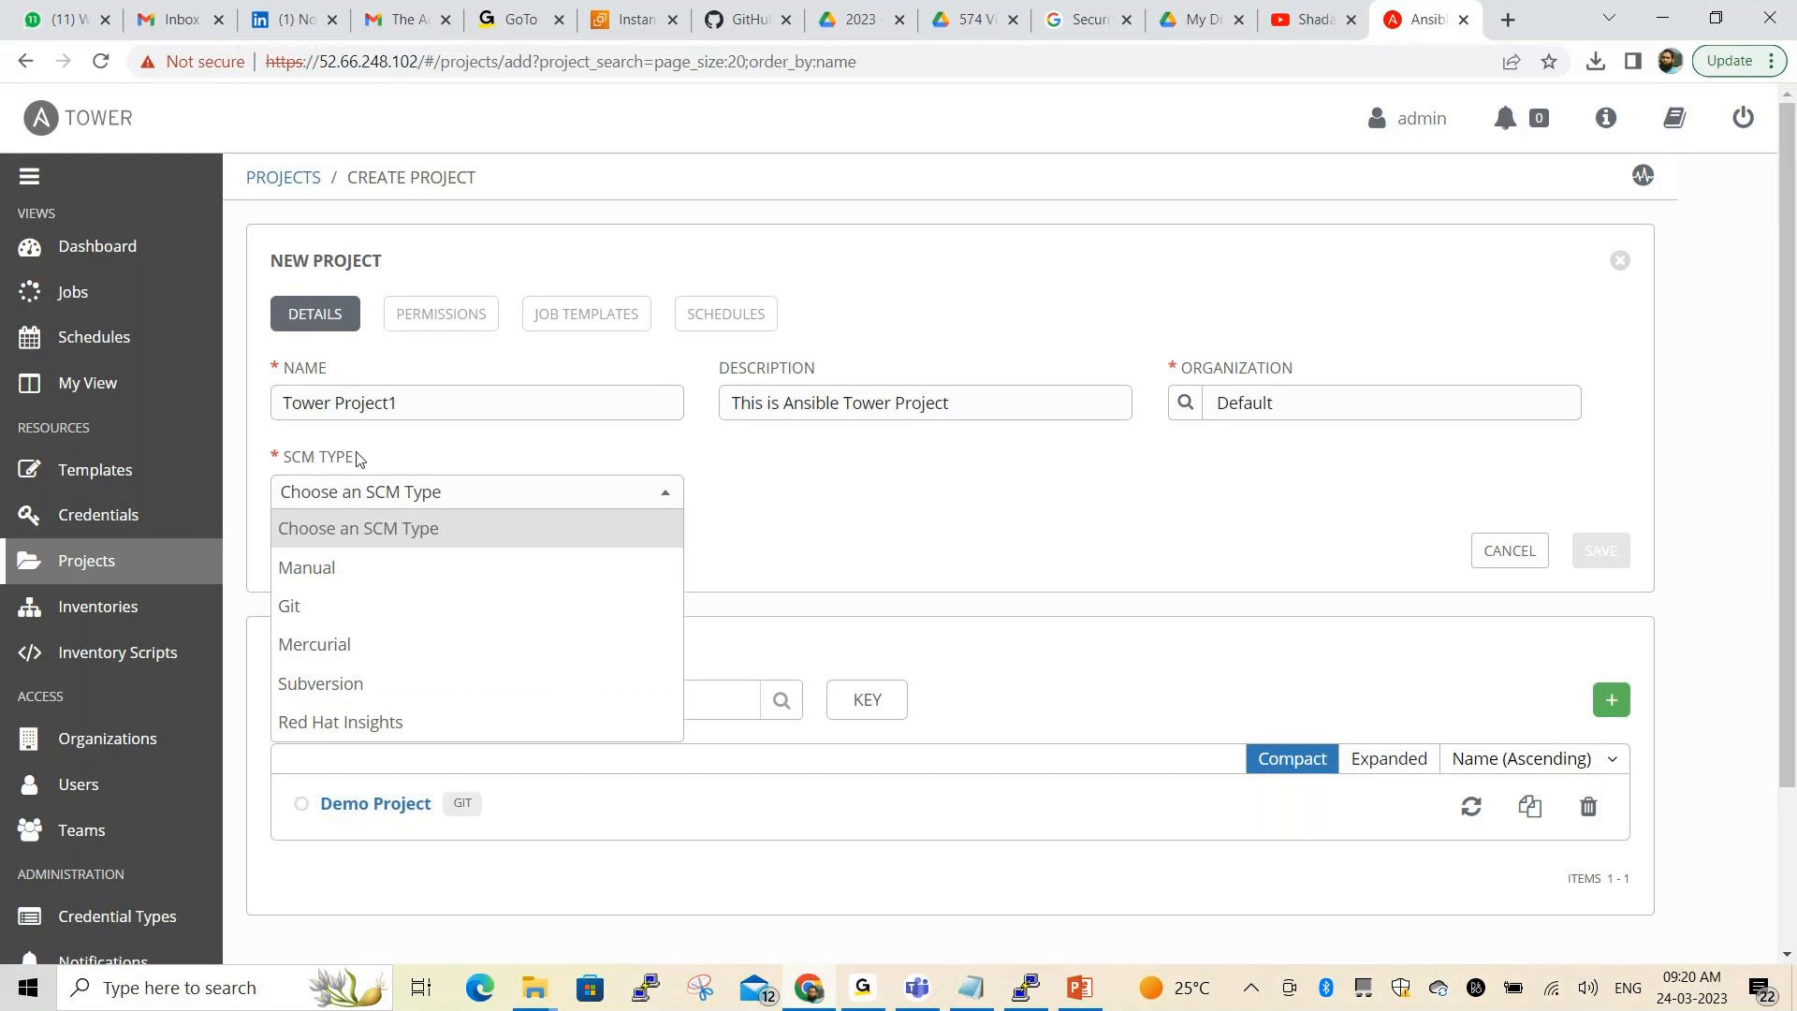
click(341, 607)
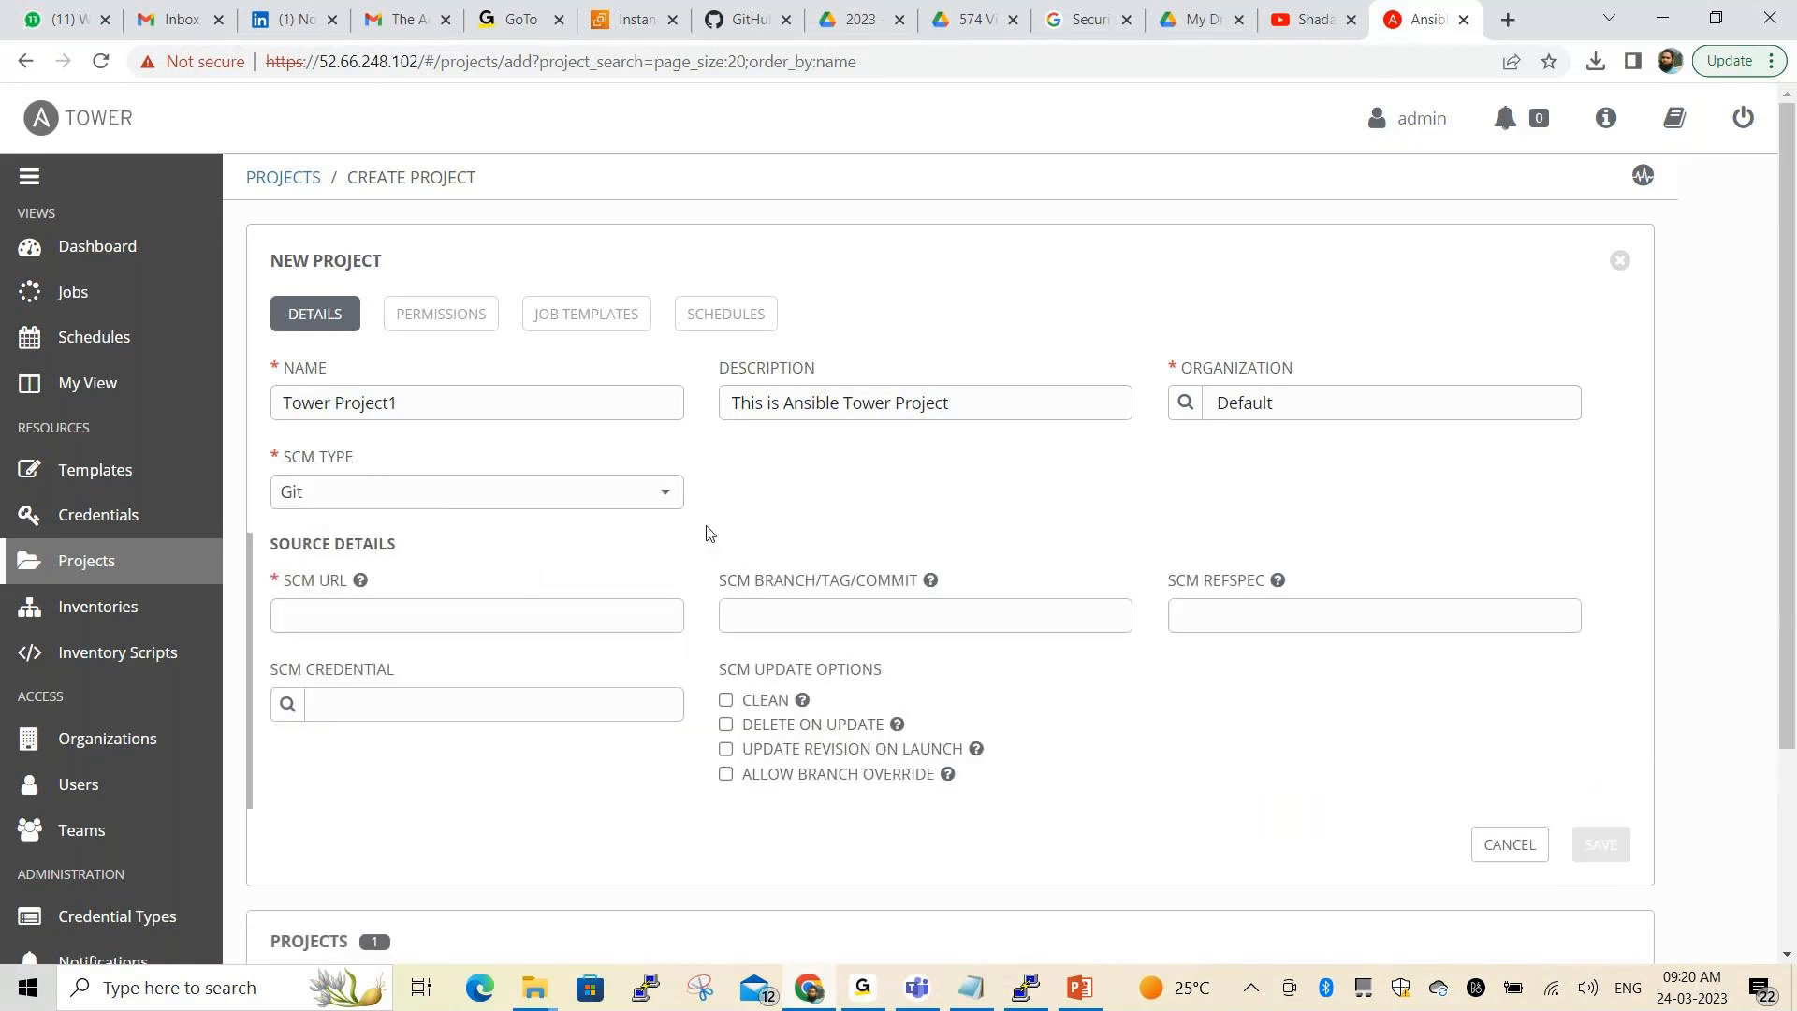
Leave the unfinished project form and switch to the GitHub browser tab
scroll(707, 532, down, 3)
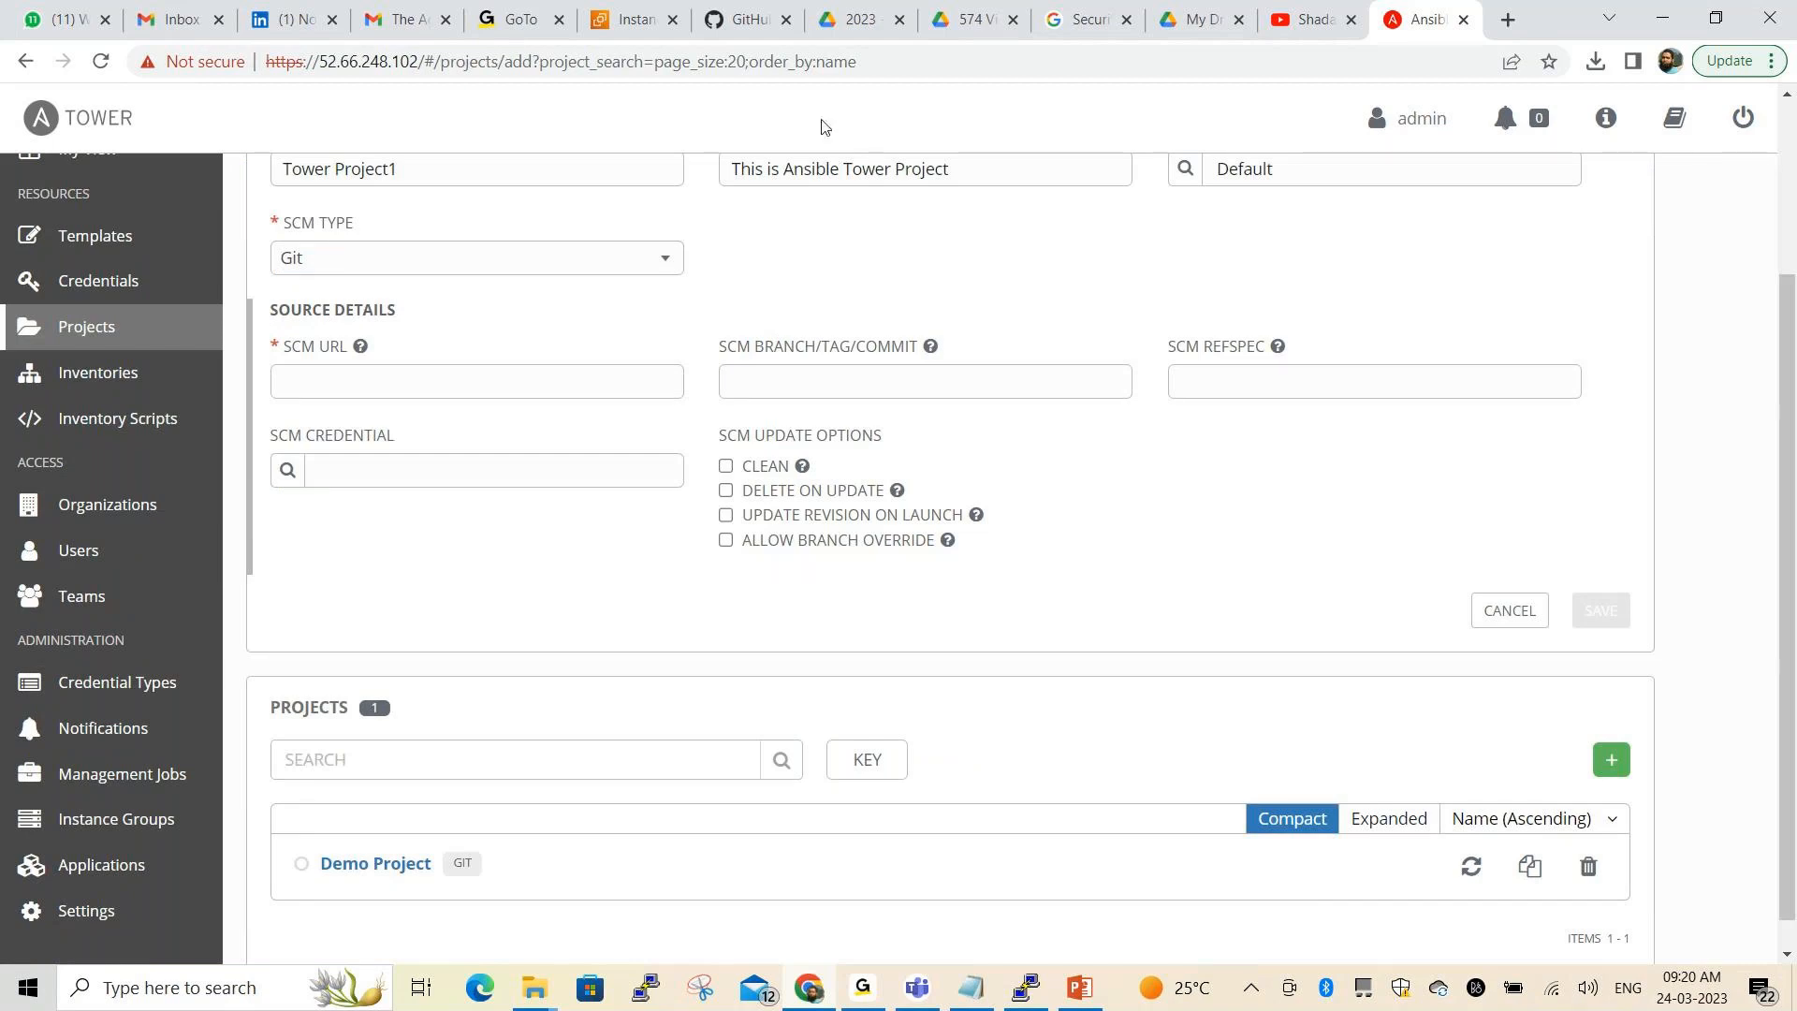
click(747, 28)
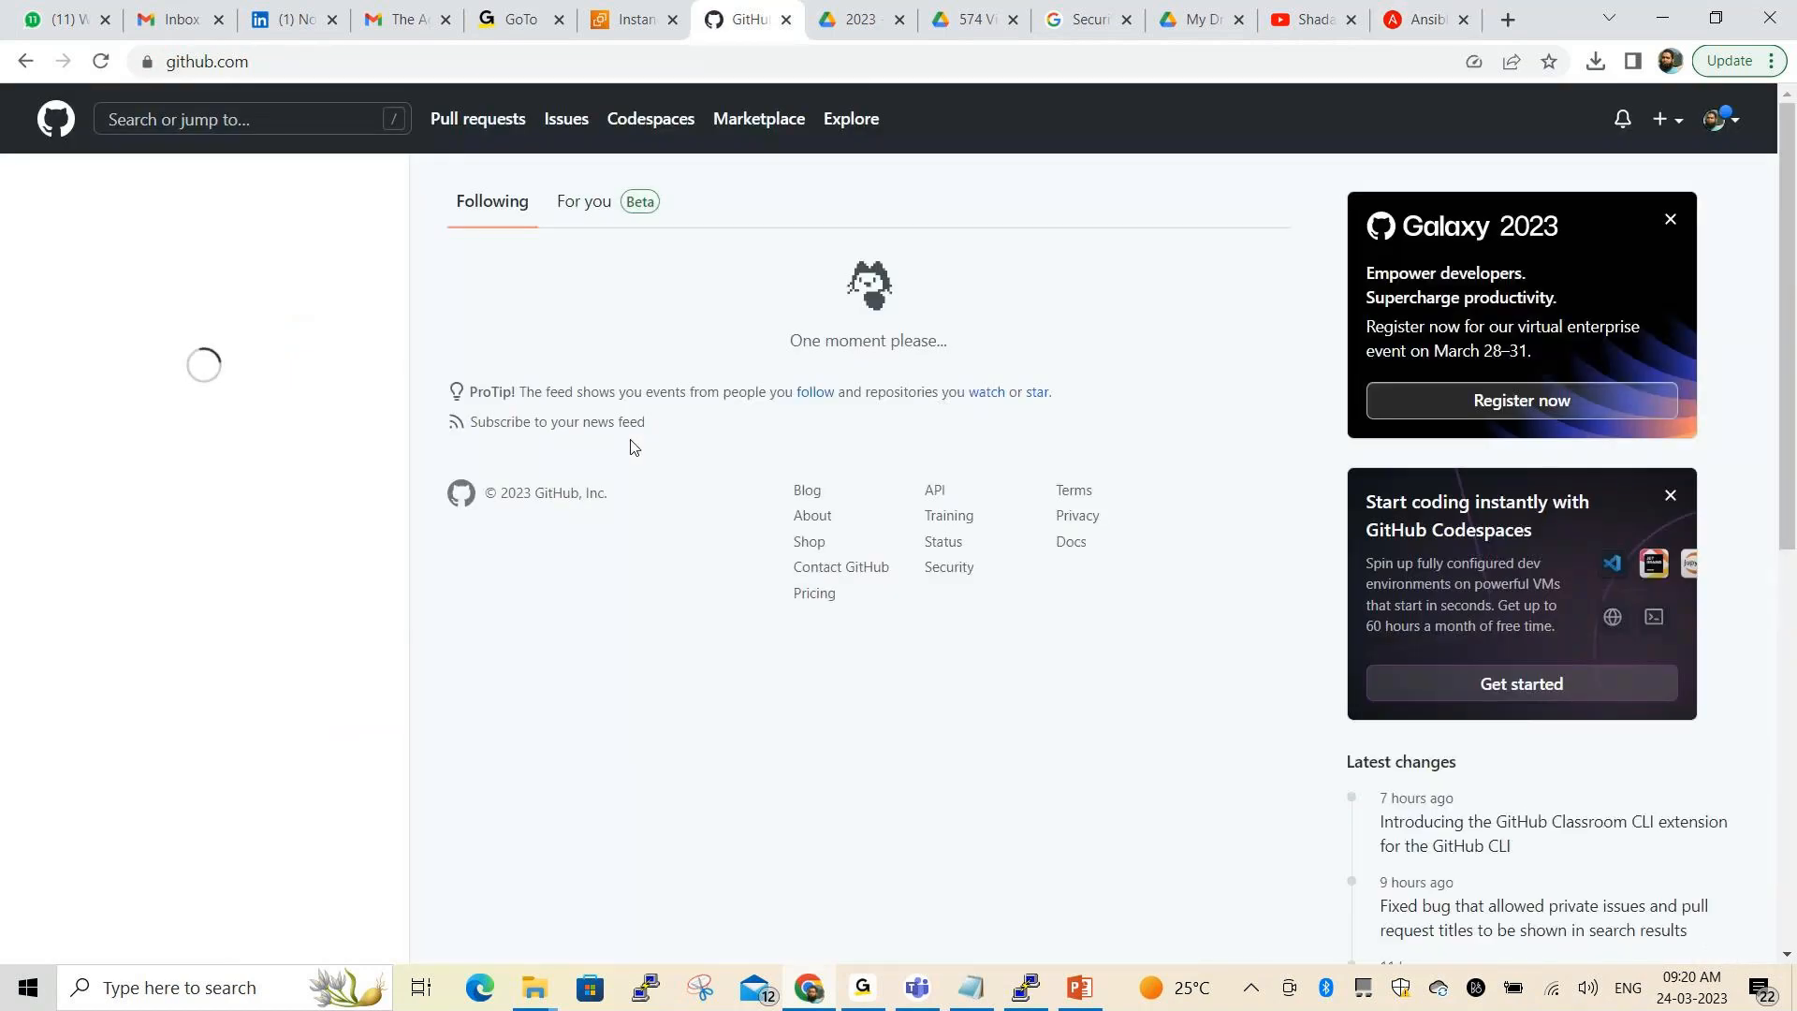
Filter the GitHub repositories by 'ansible' and open the AnsibleTowerDemo repository
click(80, 548)
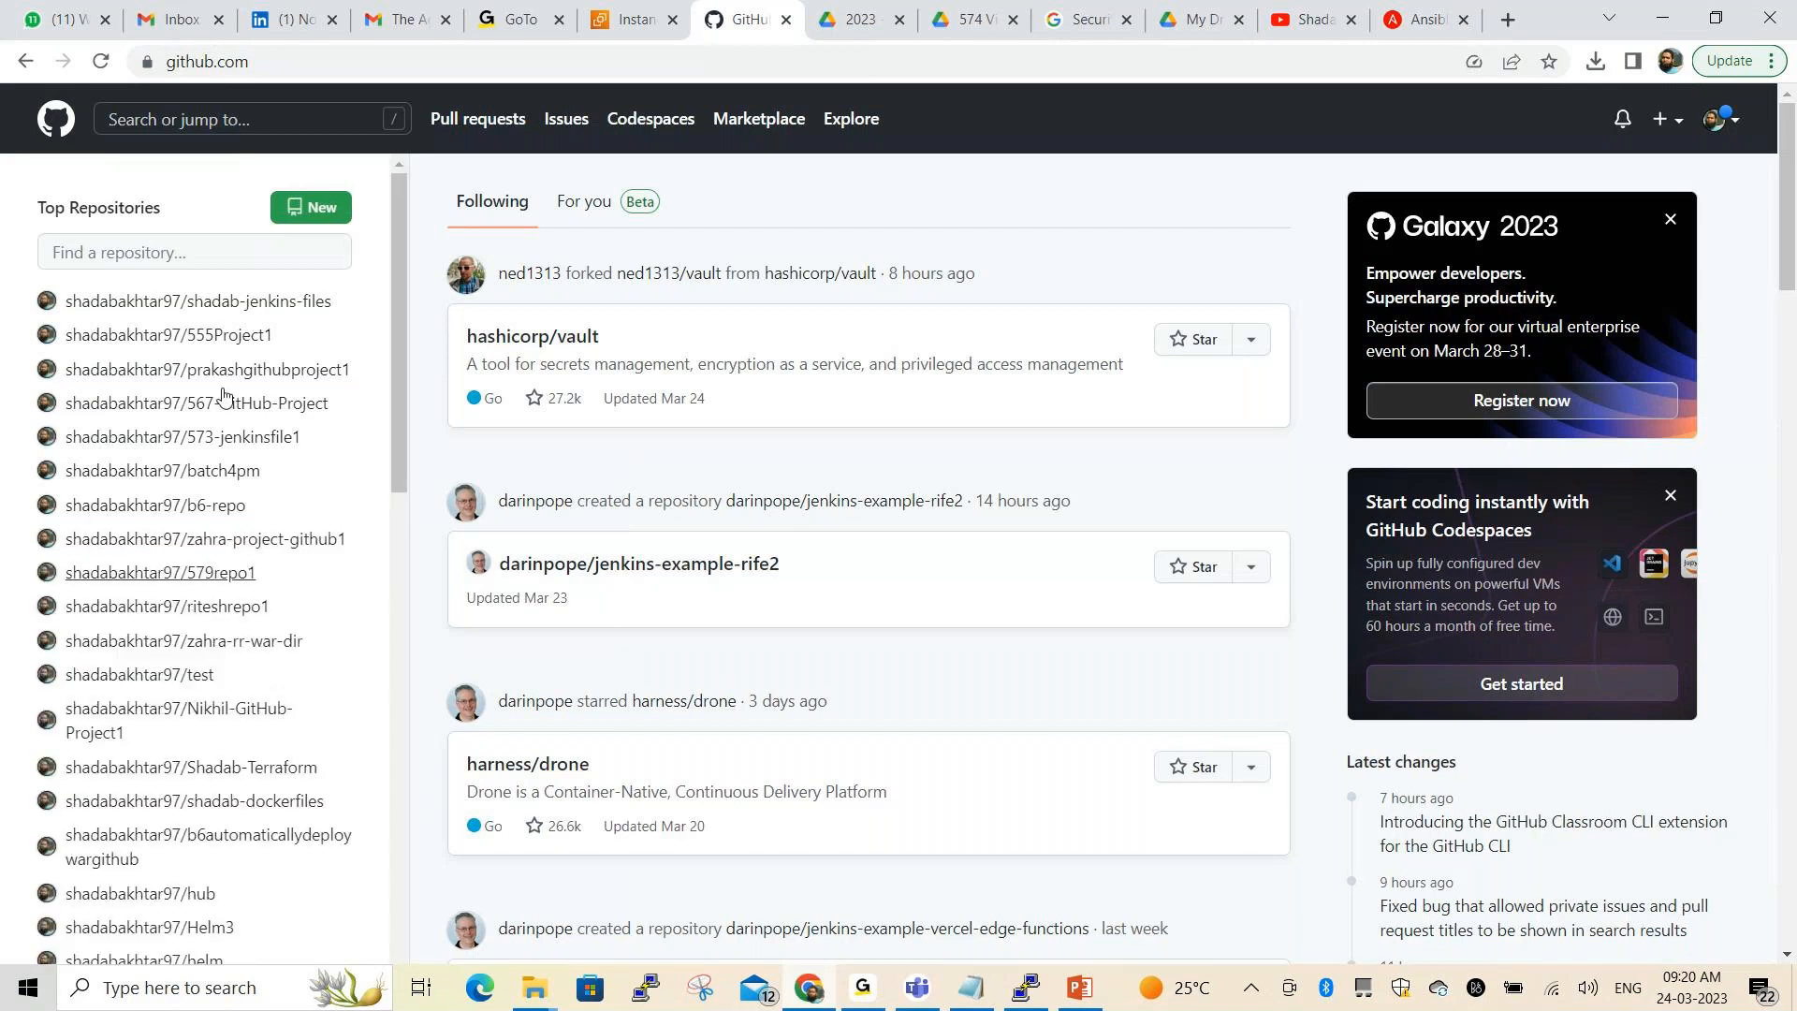
click(204, 248)
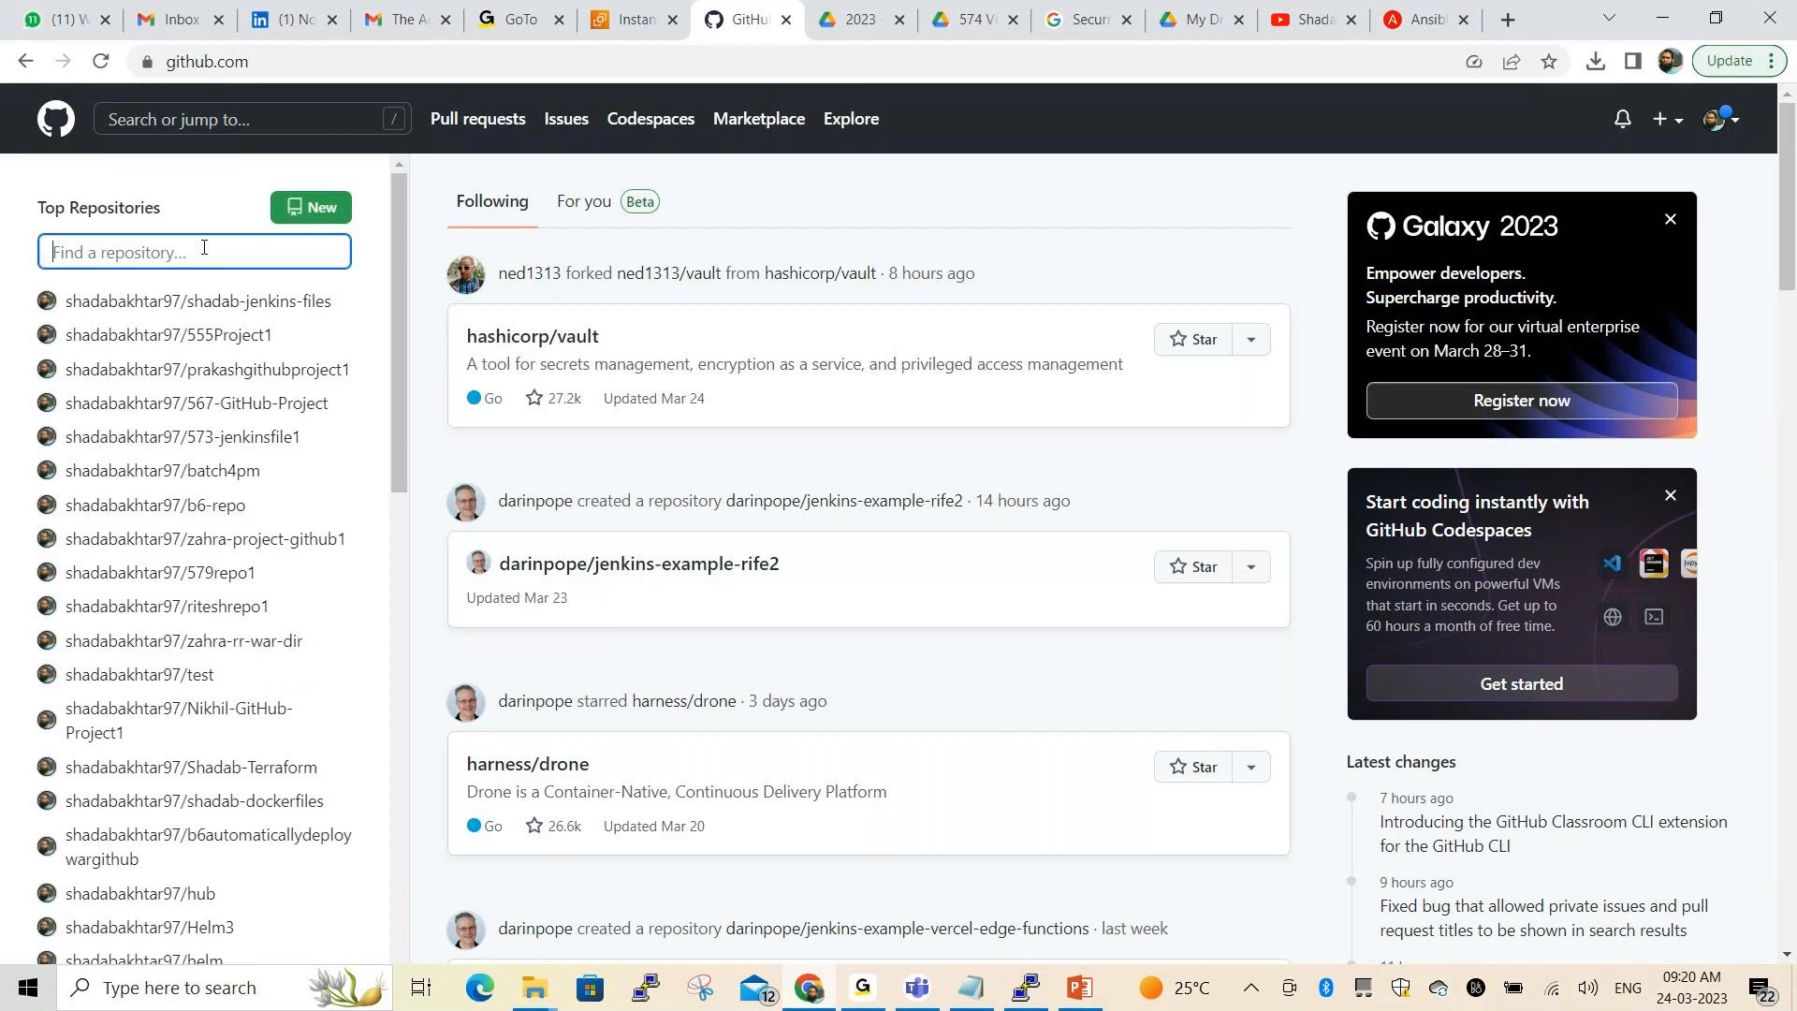
text(ansible)
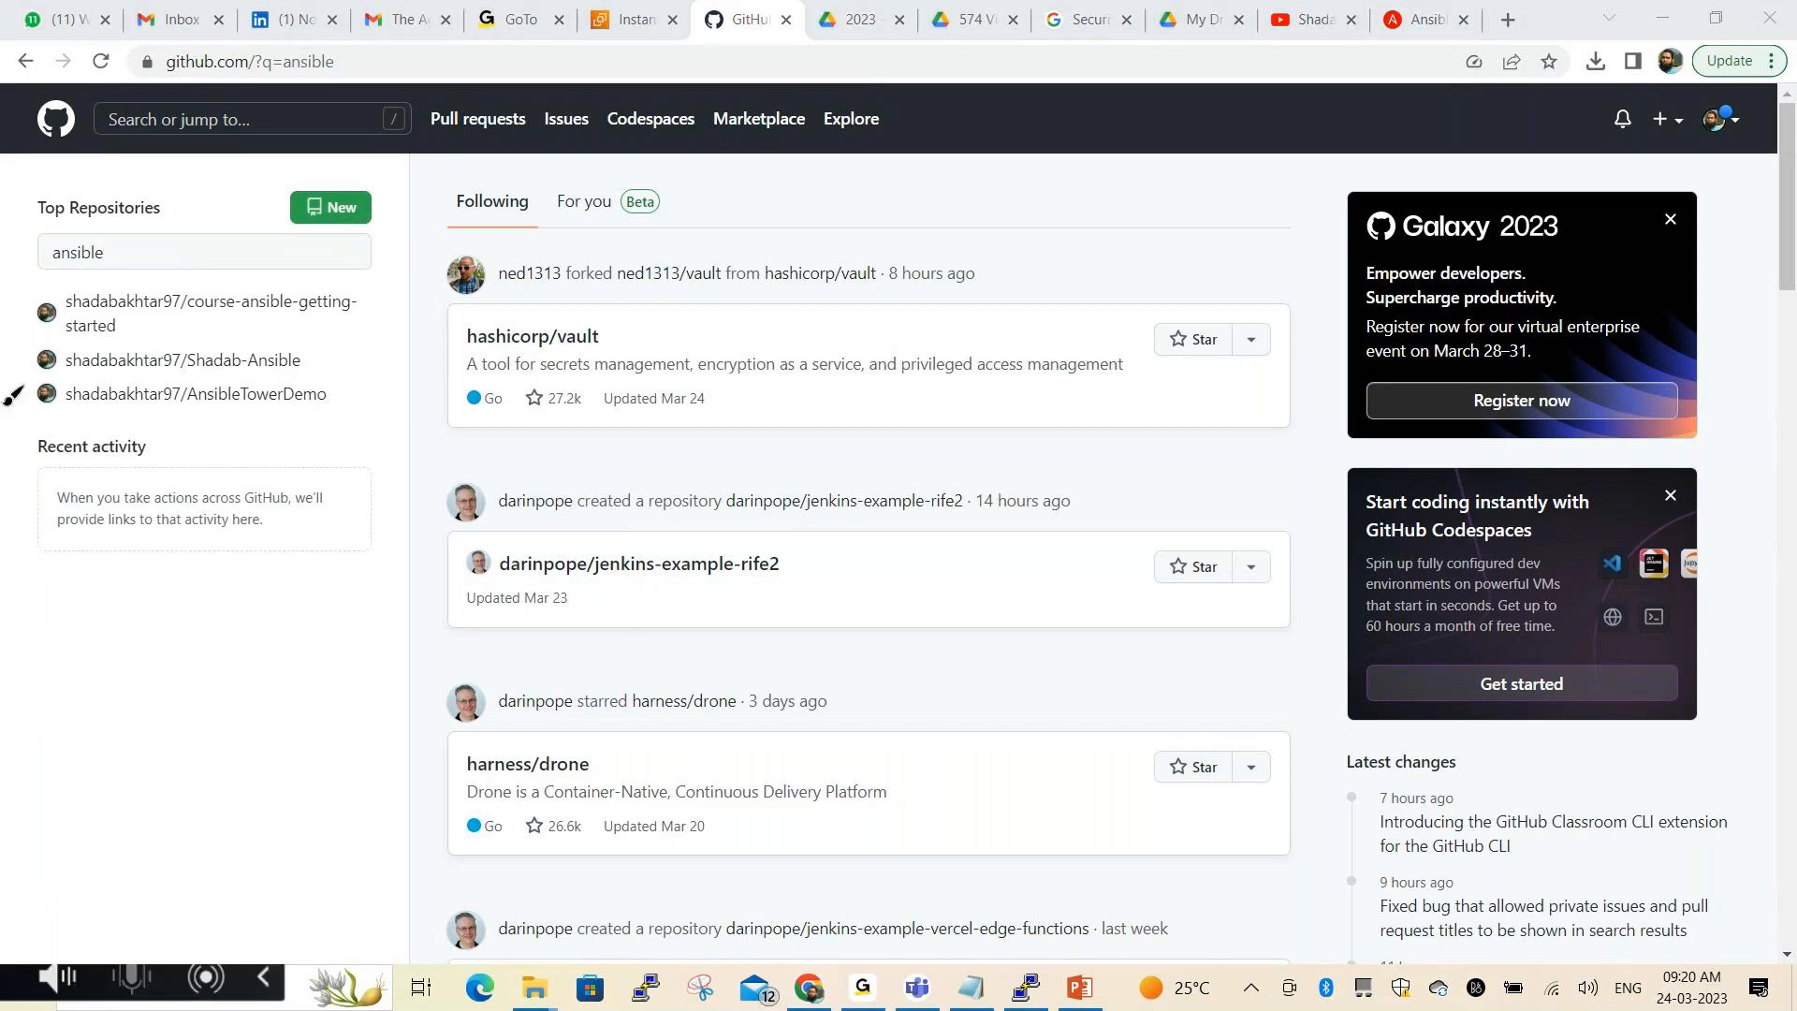
mouse_move(19, 365)
mouse_down()
mouse_move(20, 418)
mouse_move(141, 424)
mouse_move(346, 388)
mouse_move(33, 356)
mouse_up()
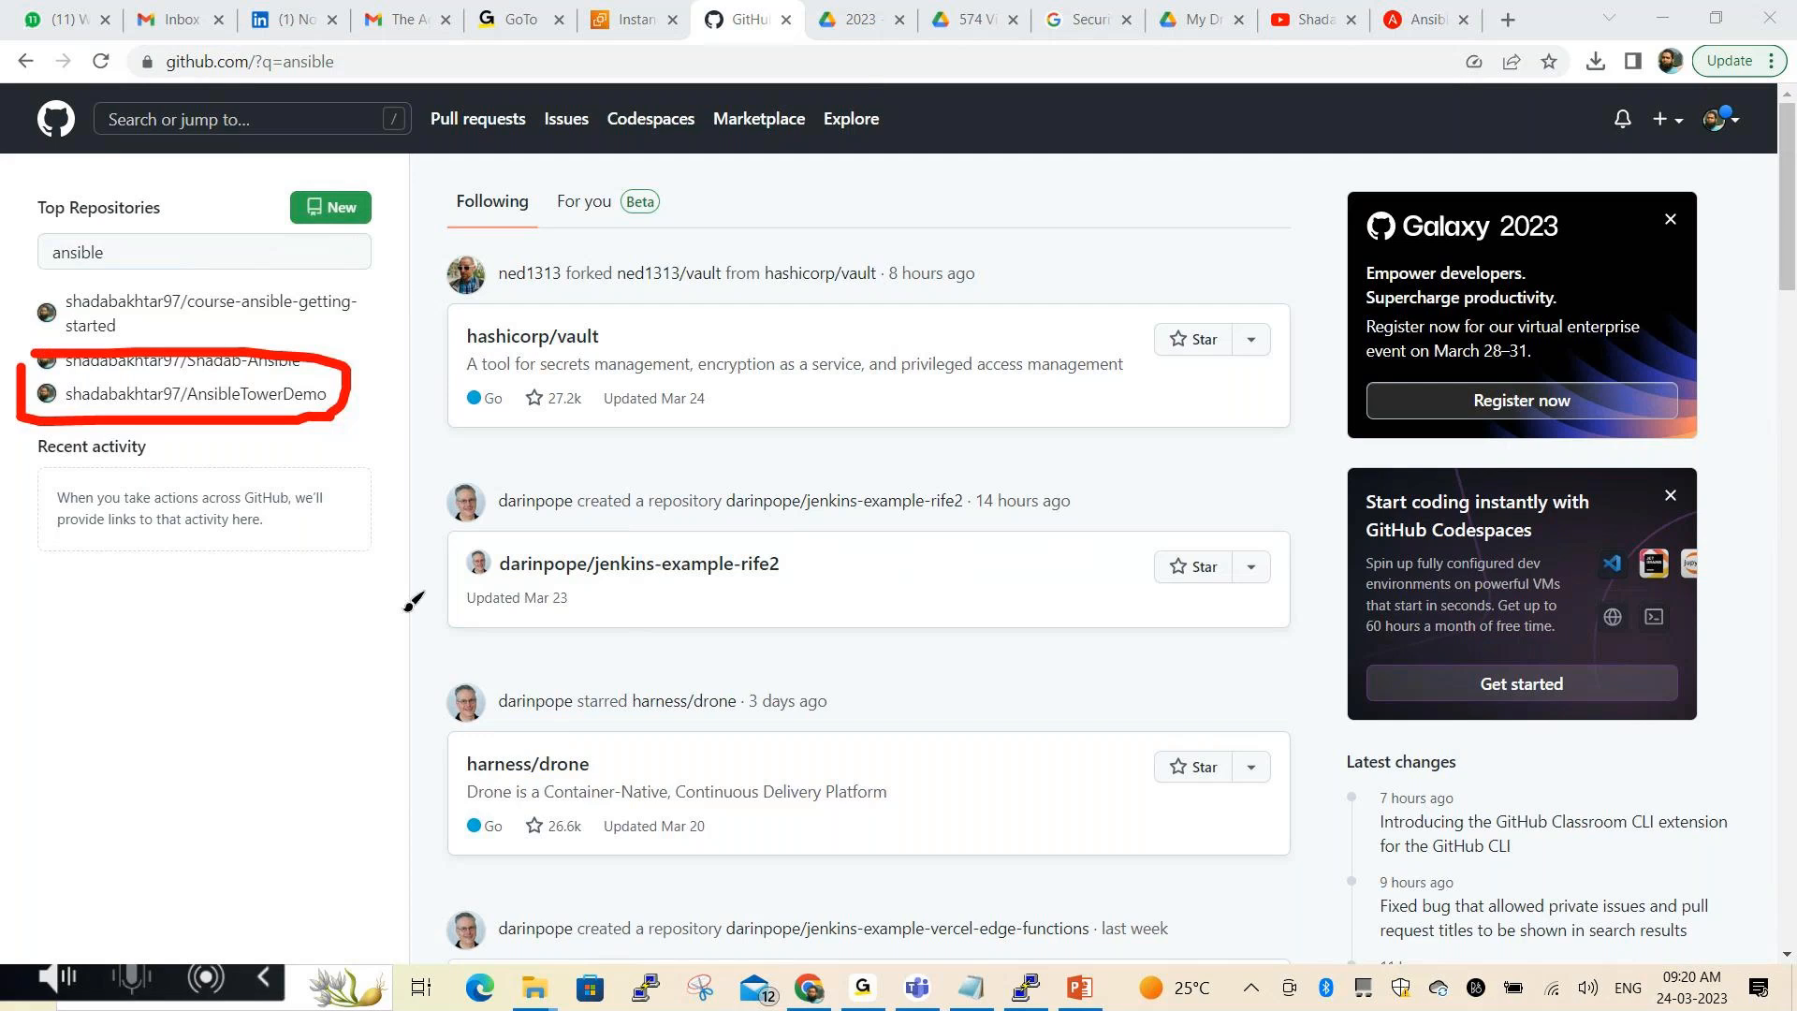
key(Escape)
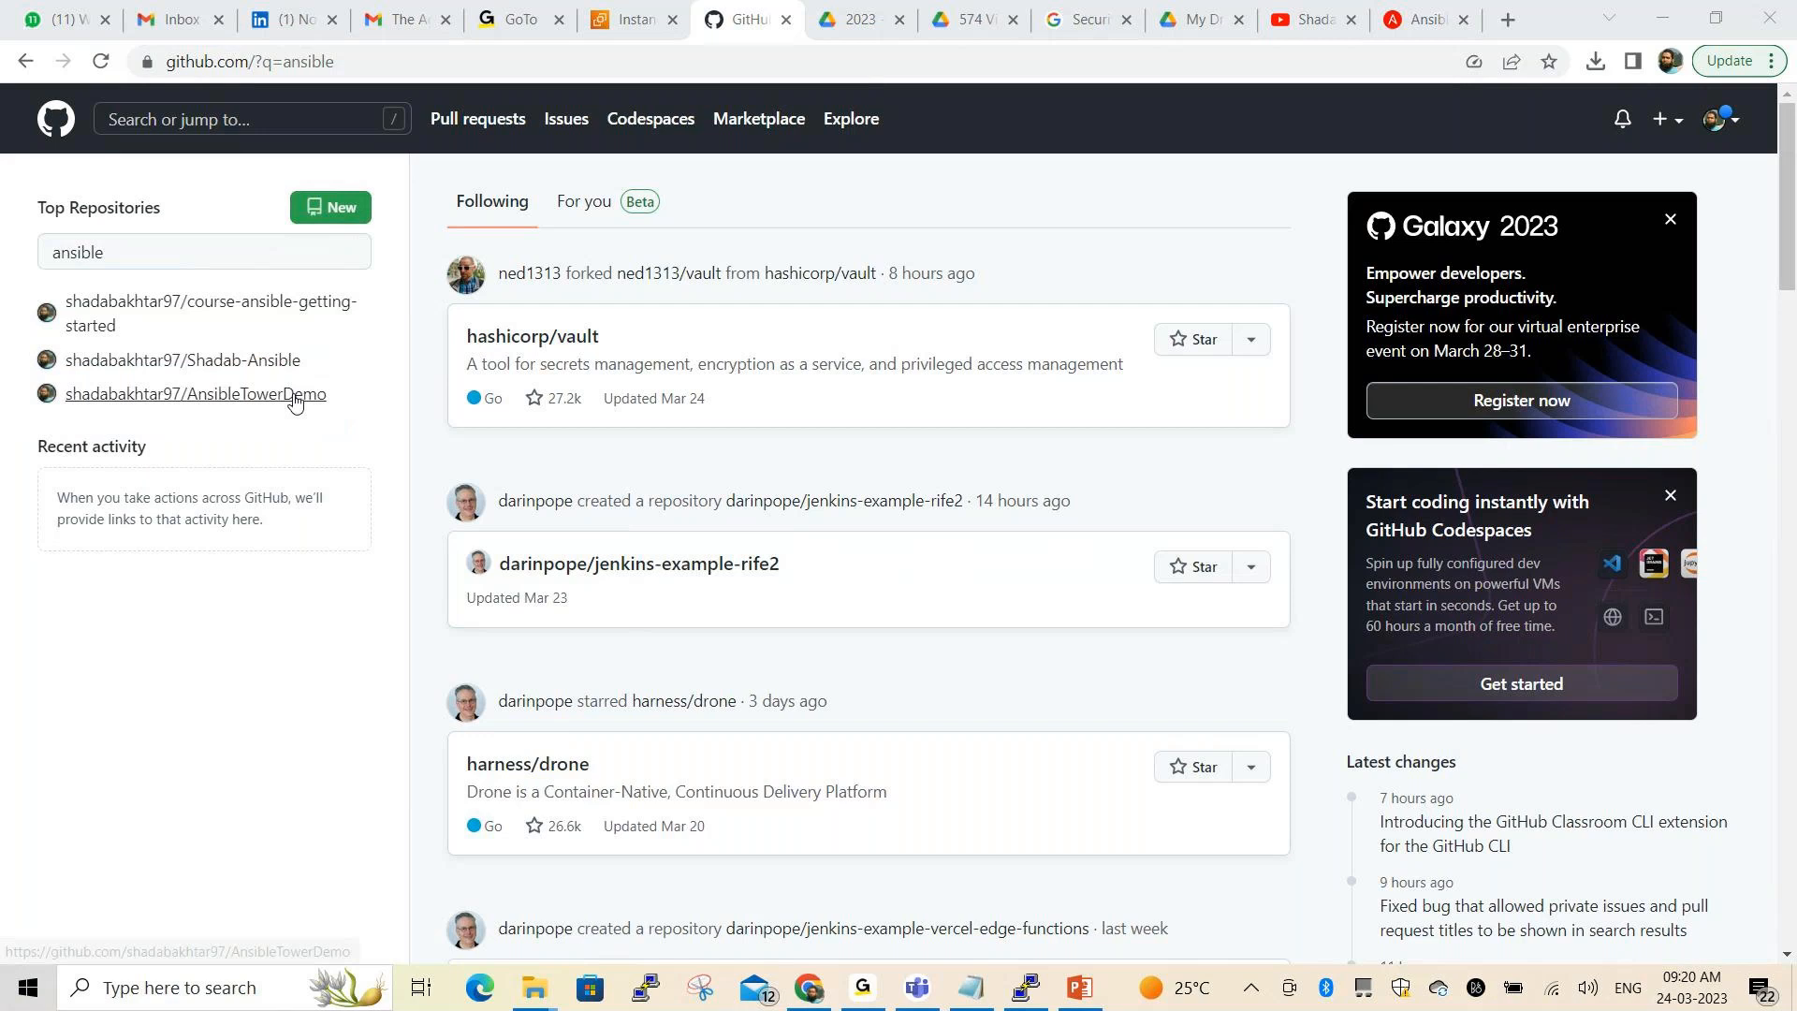
click(295, 398)
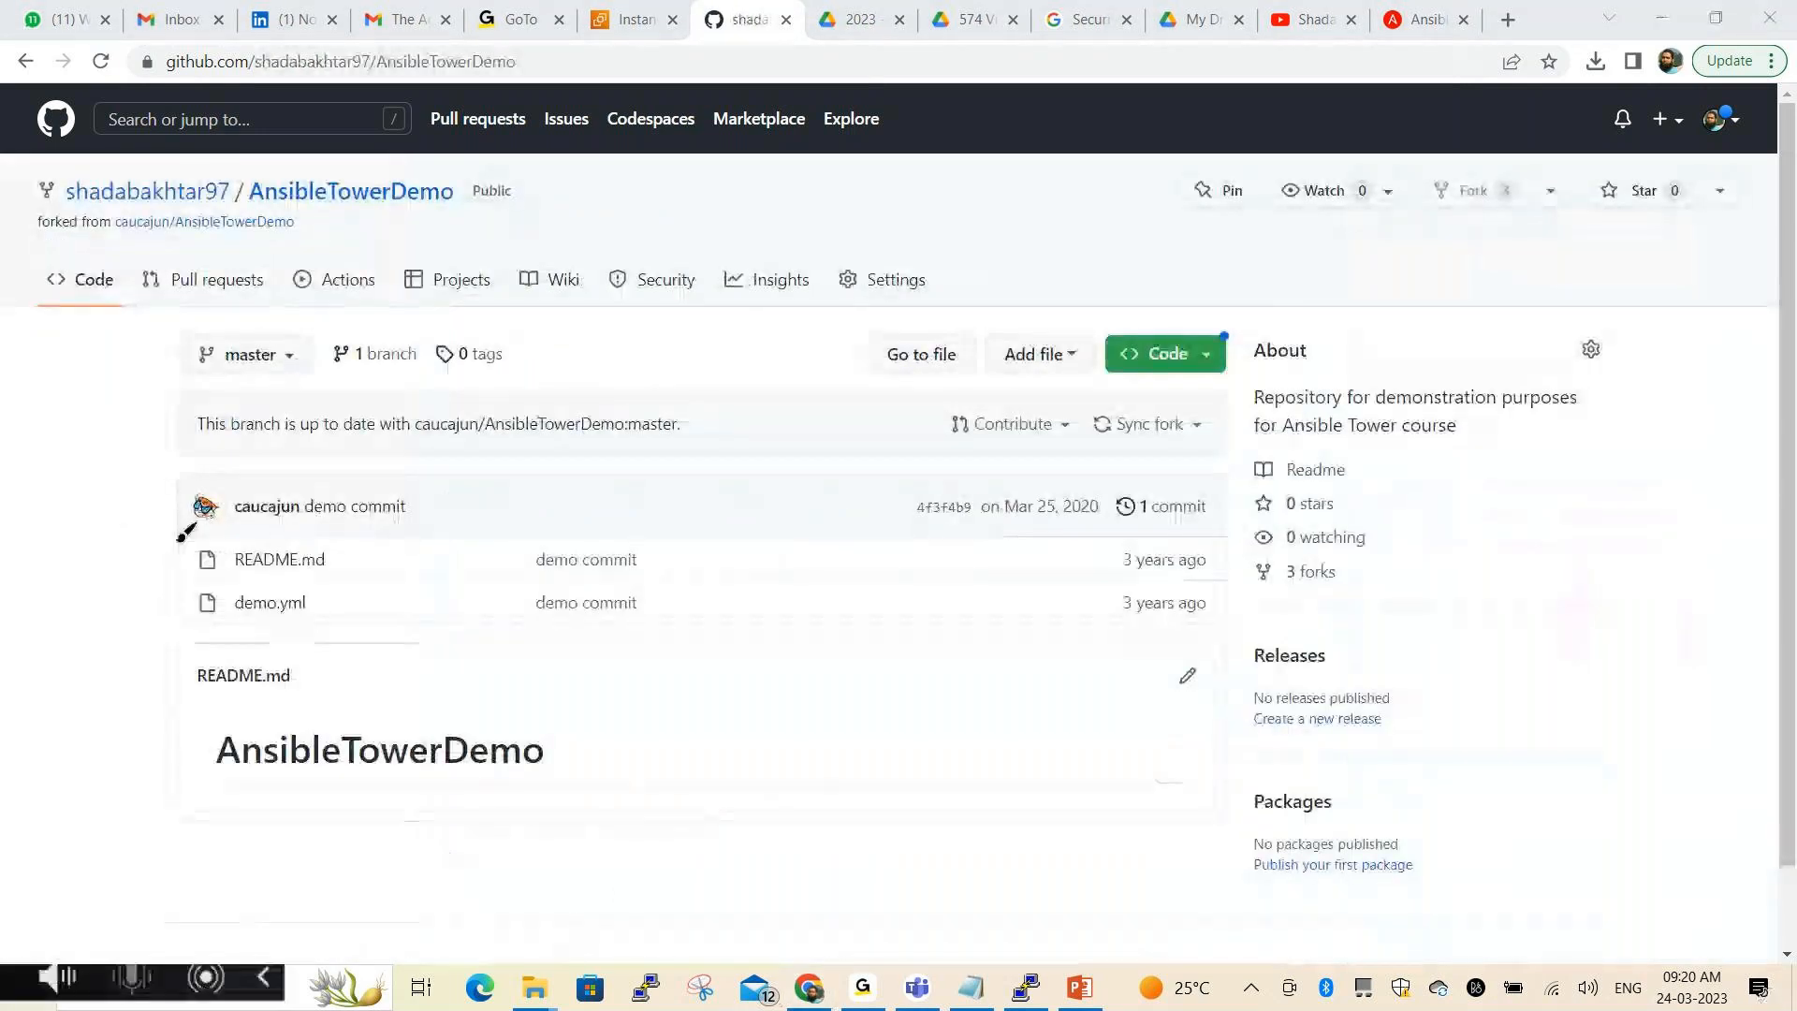
Copy the AnsibleTowerDemo repository's HTTPS clone URL from the Code dropdown
mouse_move(177, 527)
mouse_down()
mouse_move(179, 633)
mouse_move(361, 599)
mouse_move(360, 564)
mouse_move(169, 520)
mouse_up()
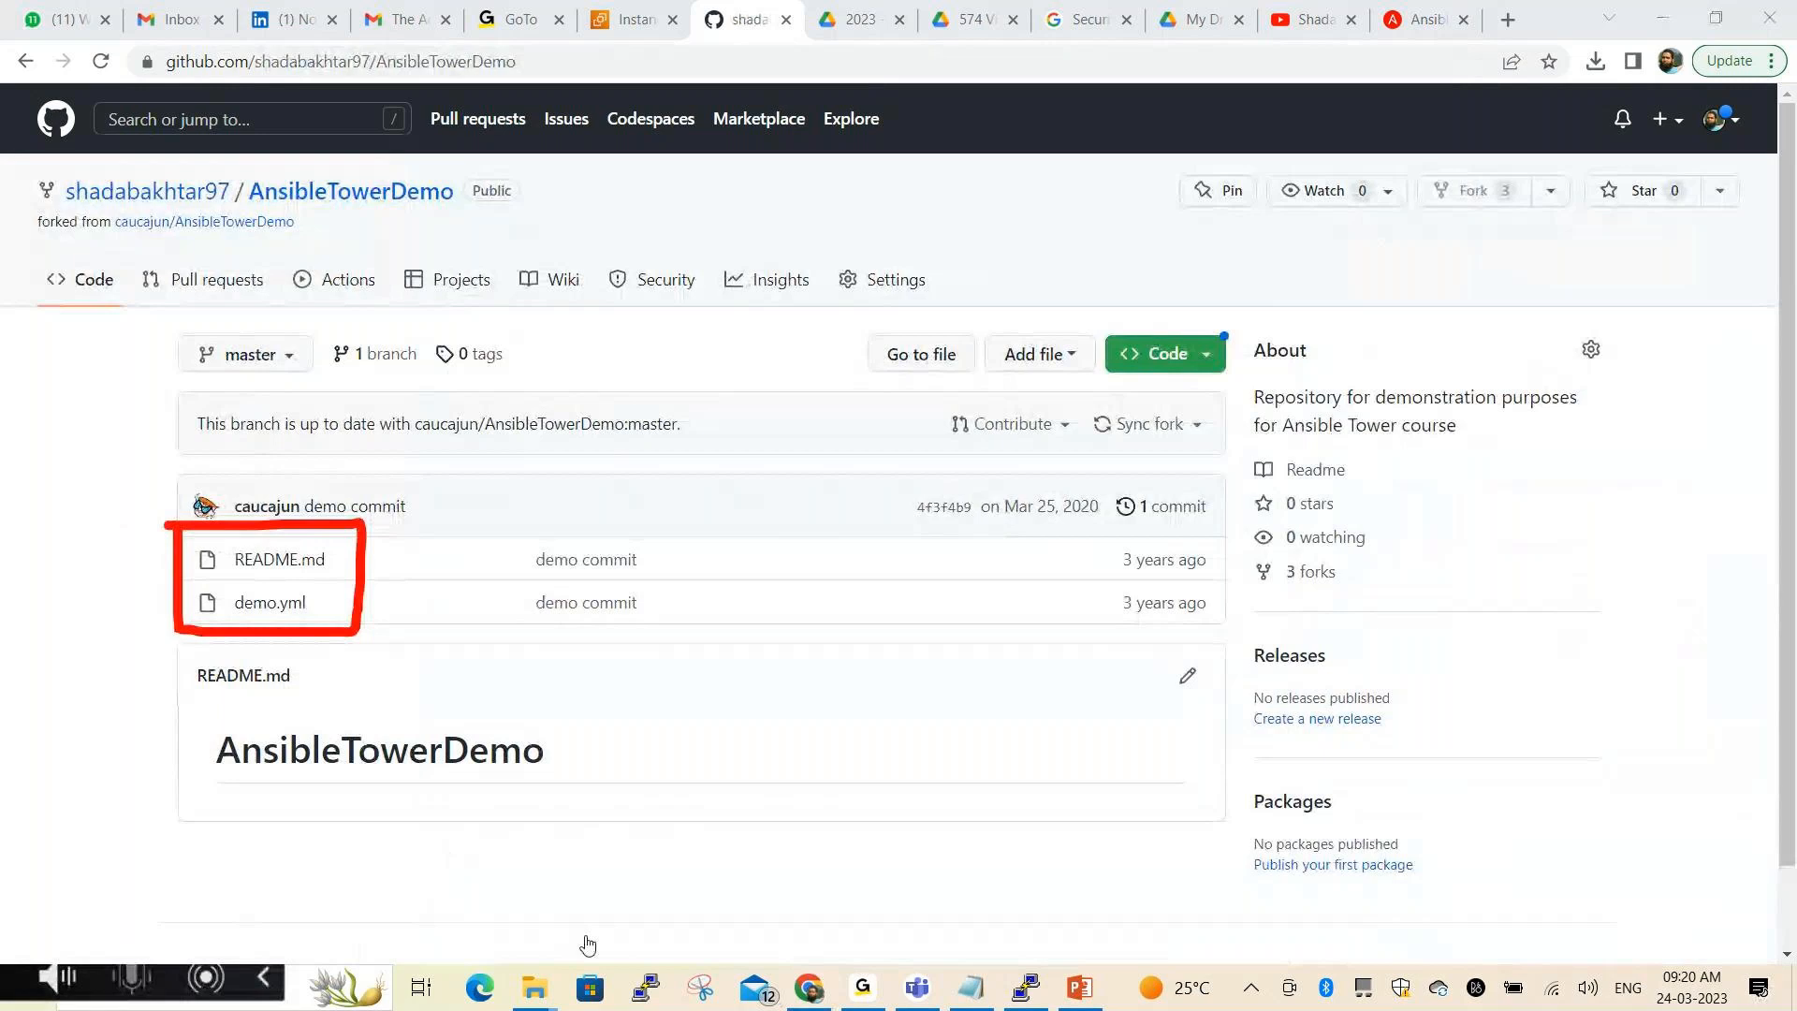
key(Escape)
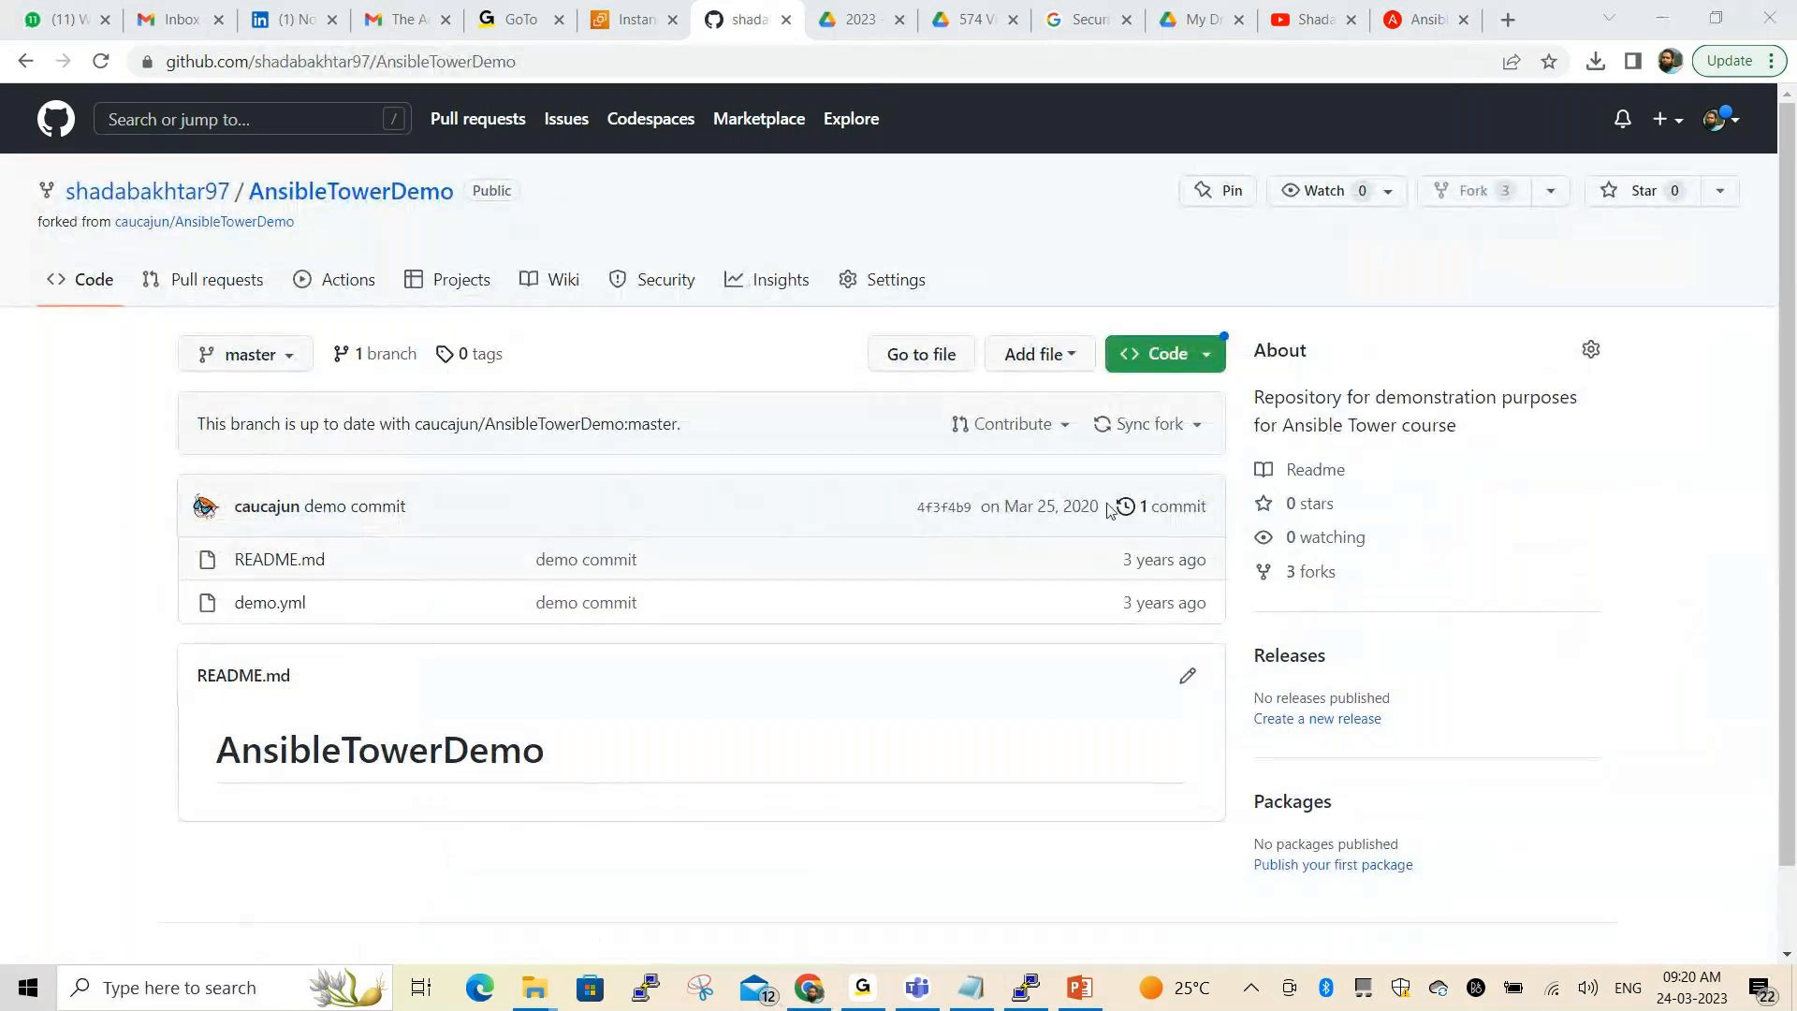
click(1166, 353)
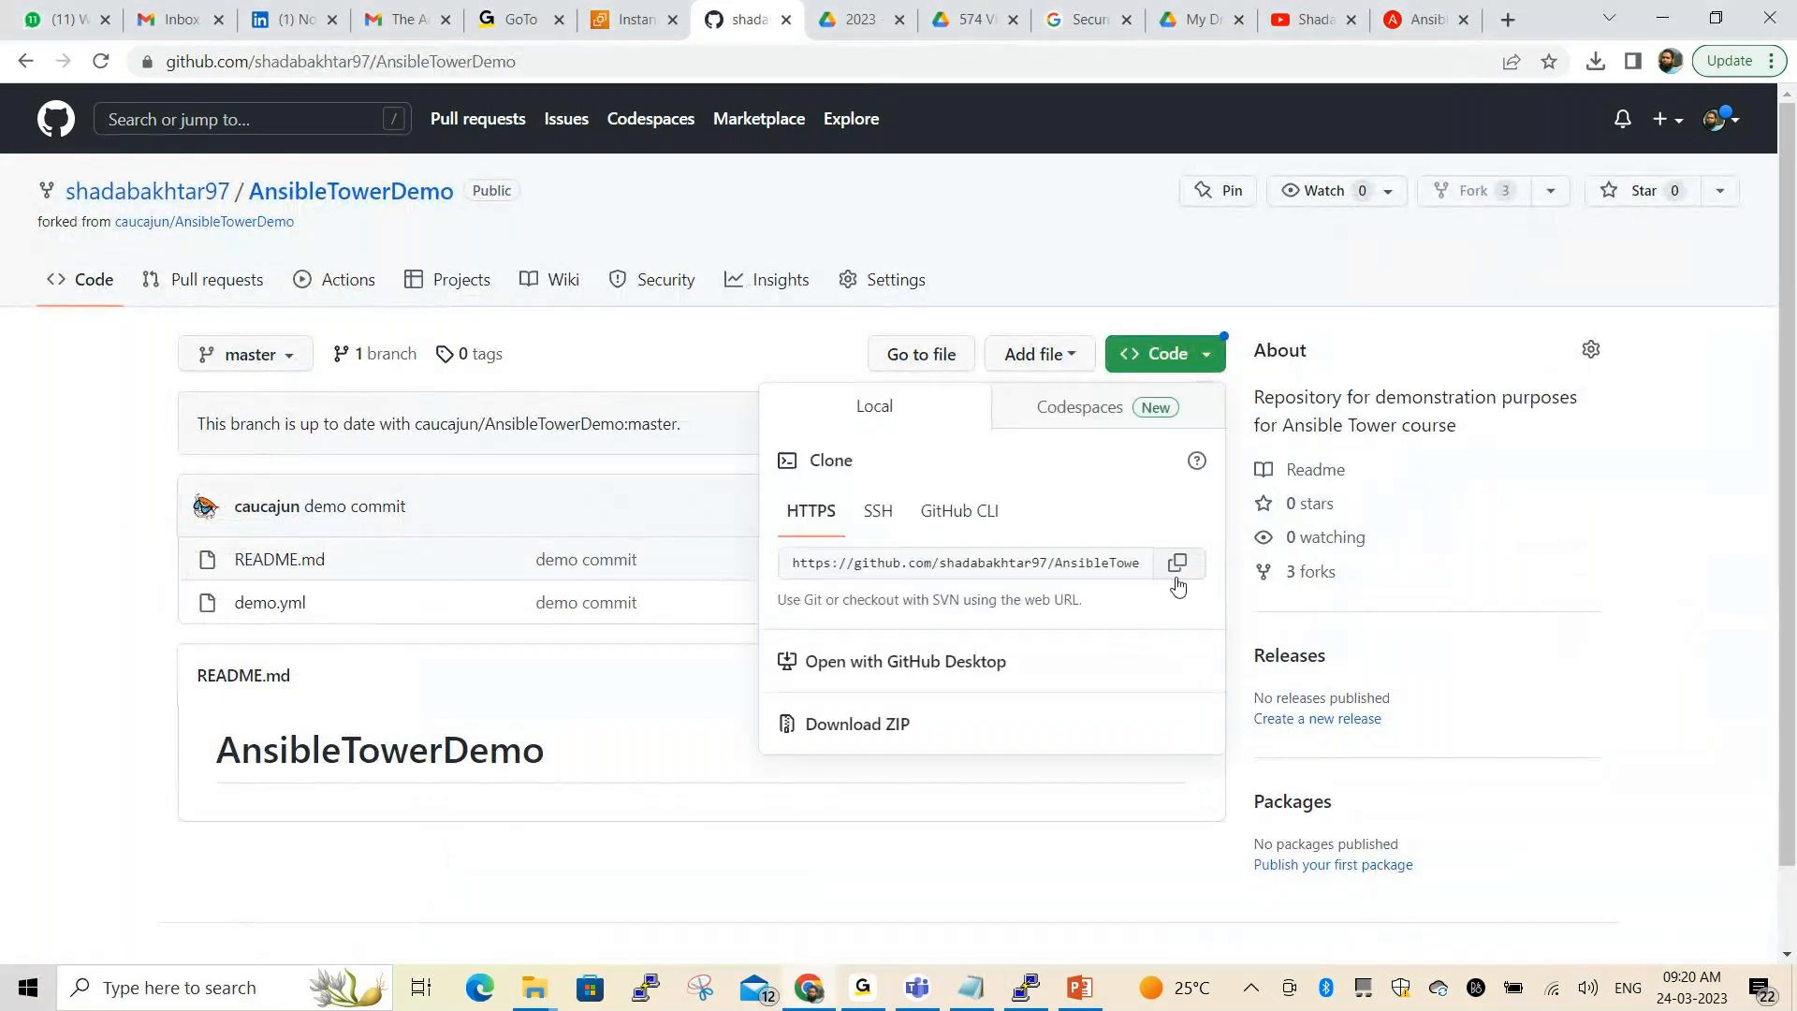
click(1178, 563)
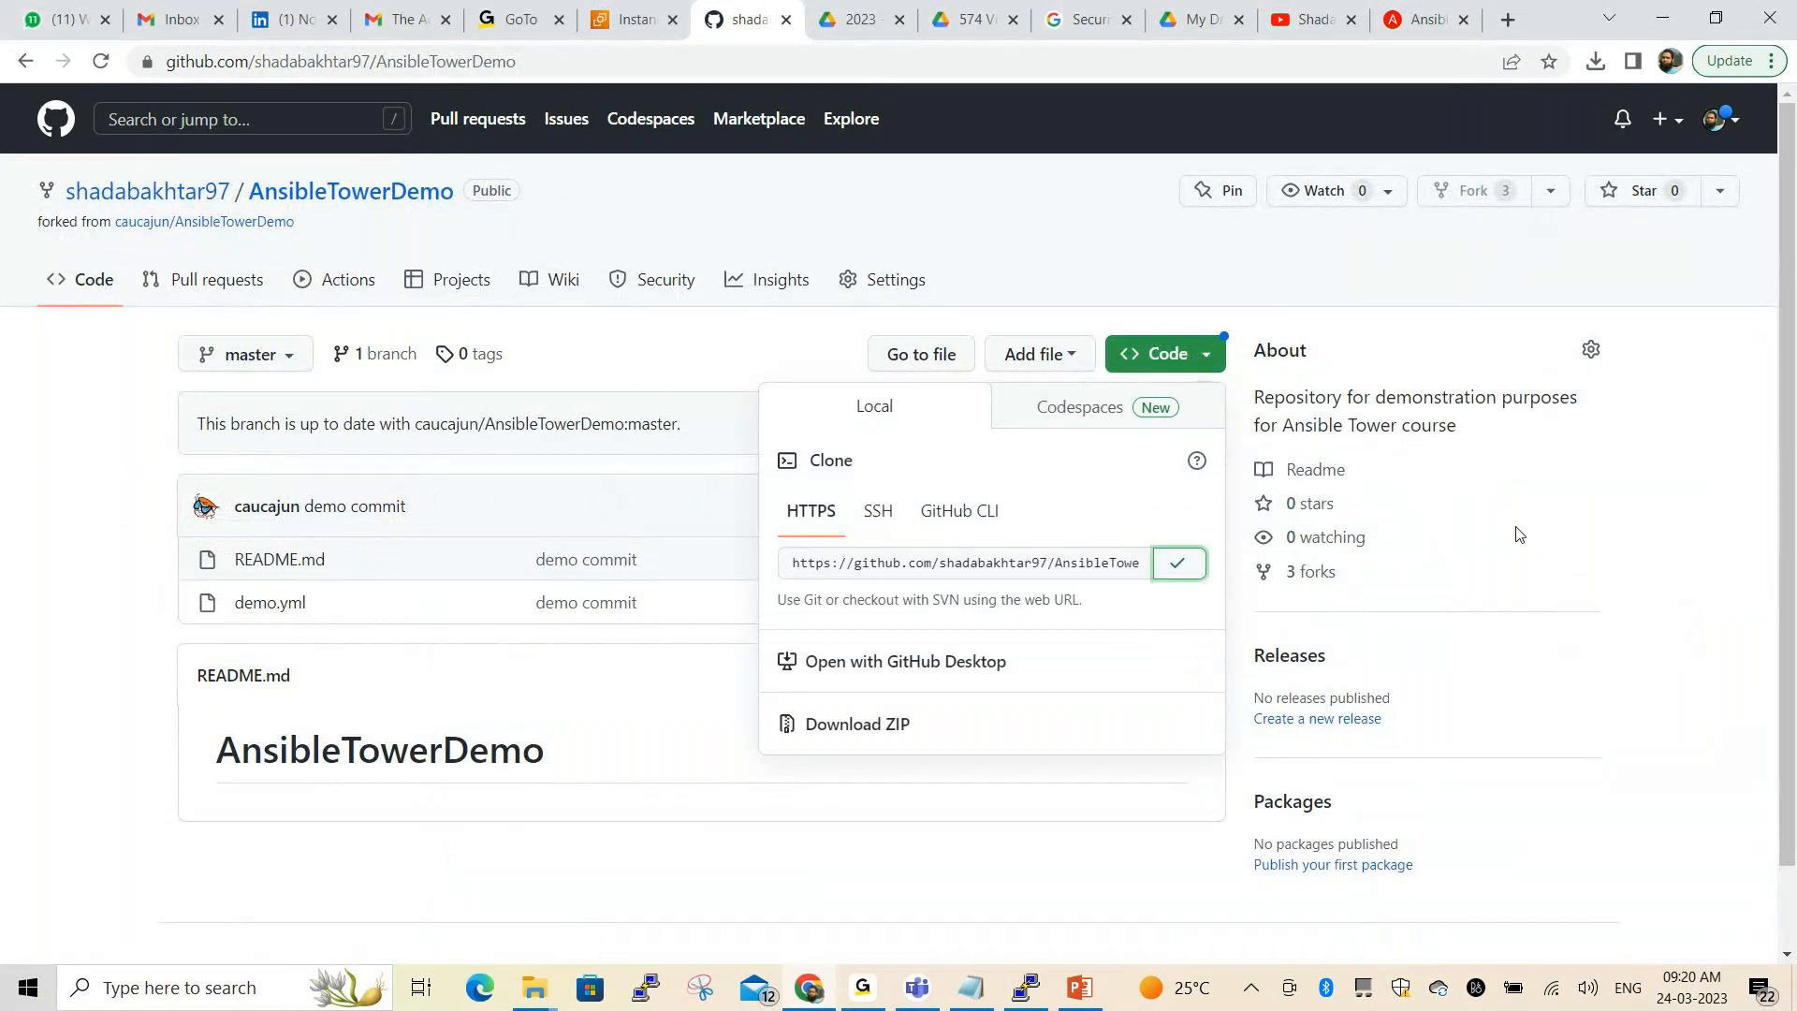
key(alt+Tab)
Paste the clone URL as SCM URL, enable Update Revision on Launch, and set cache timeout to 10
click(1415, 28)
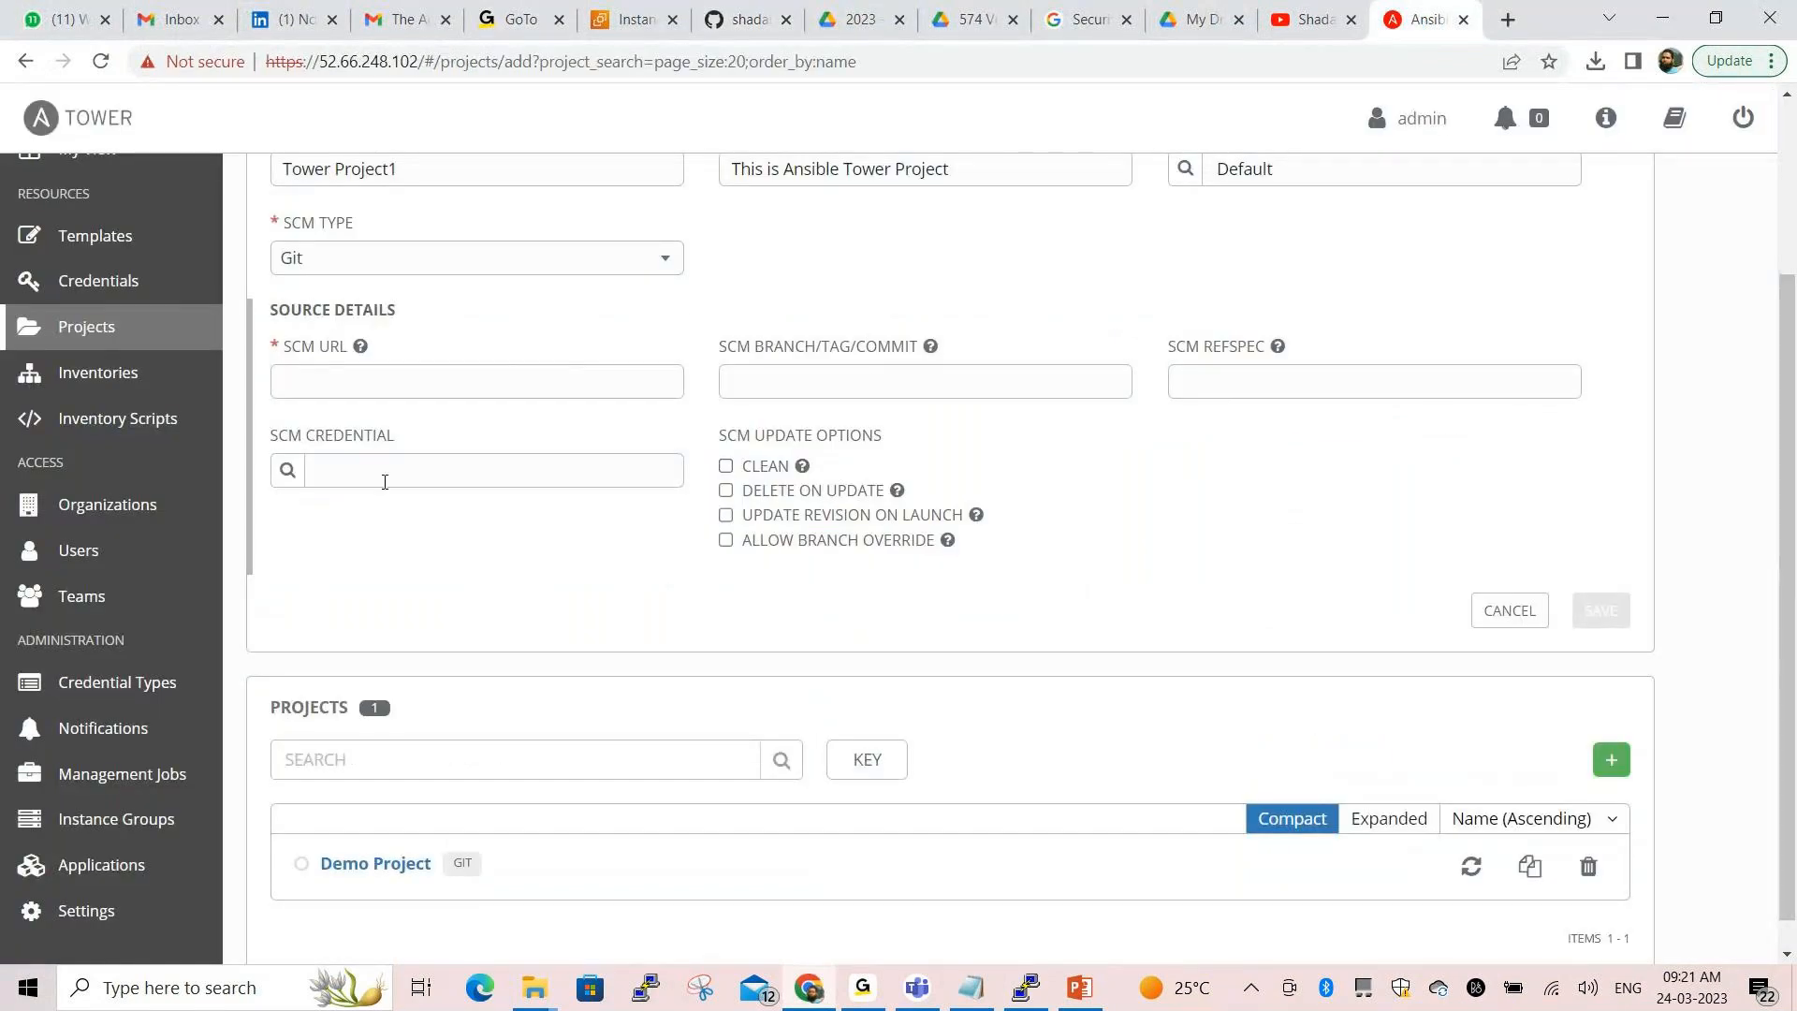
click(365, 371)
key(ctrl+v)
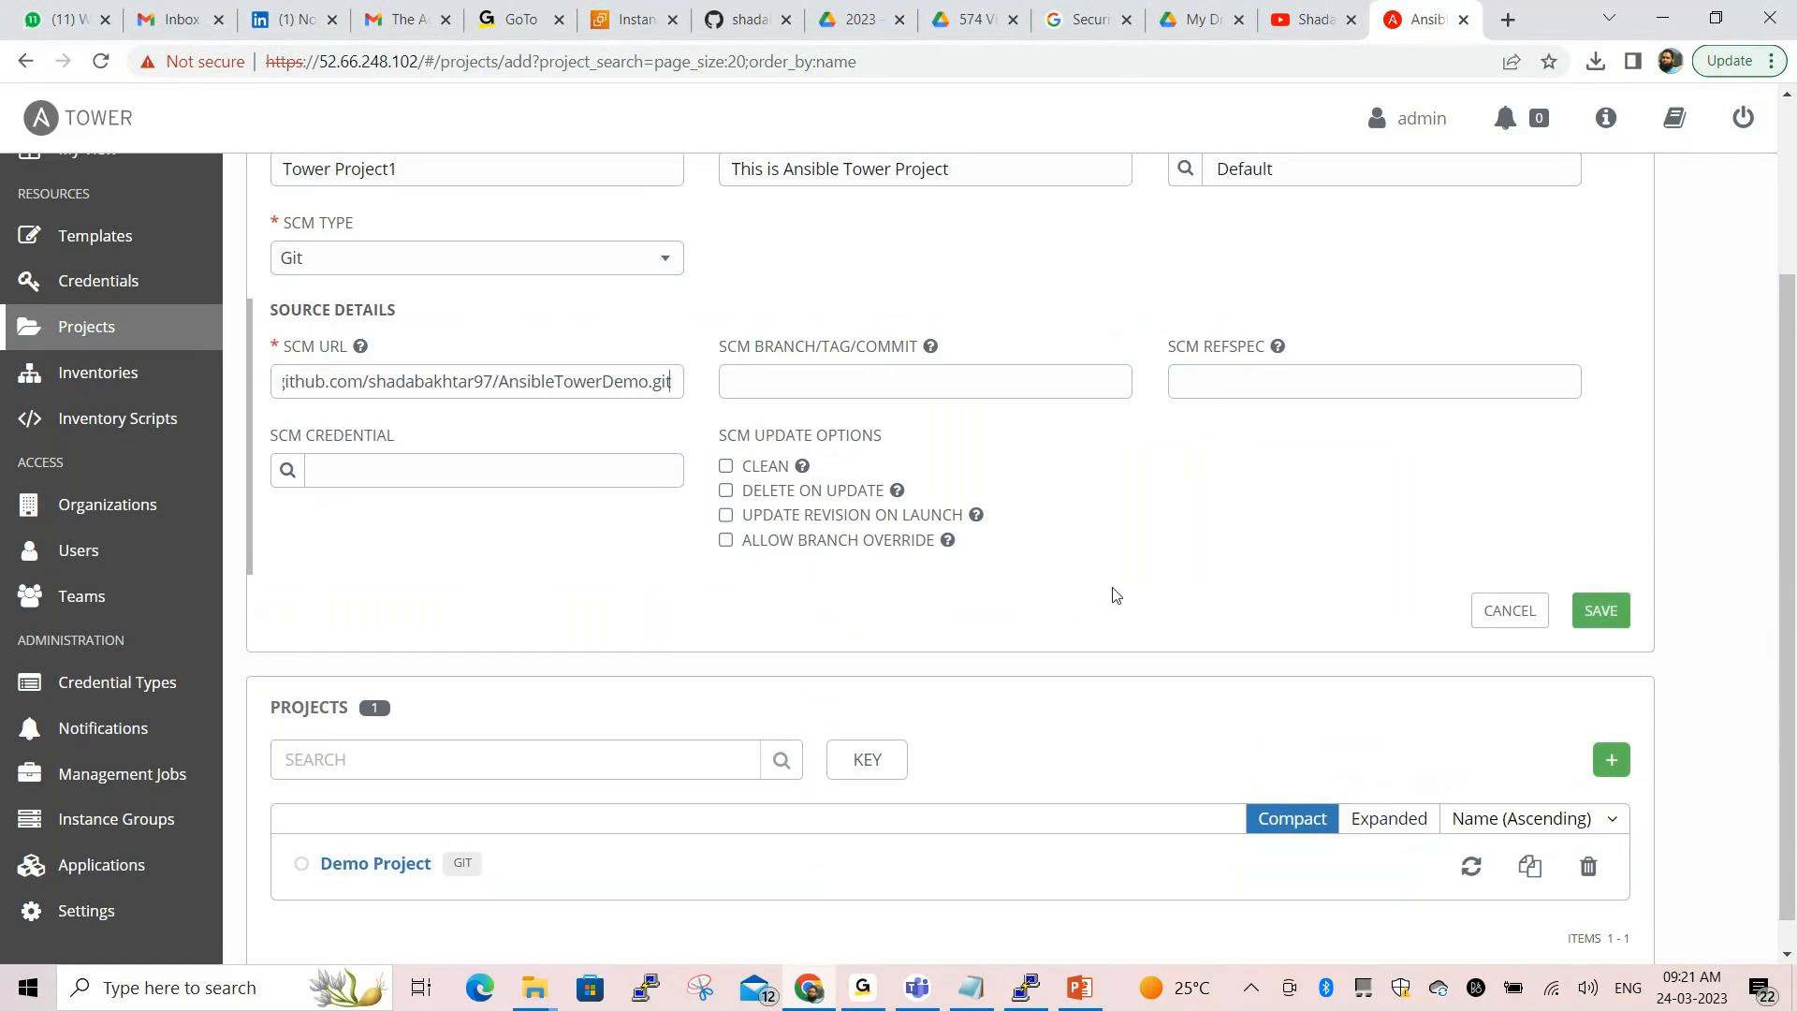
scroll(1114, 595, up, 1)
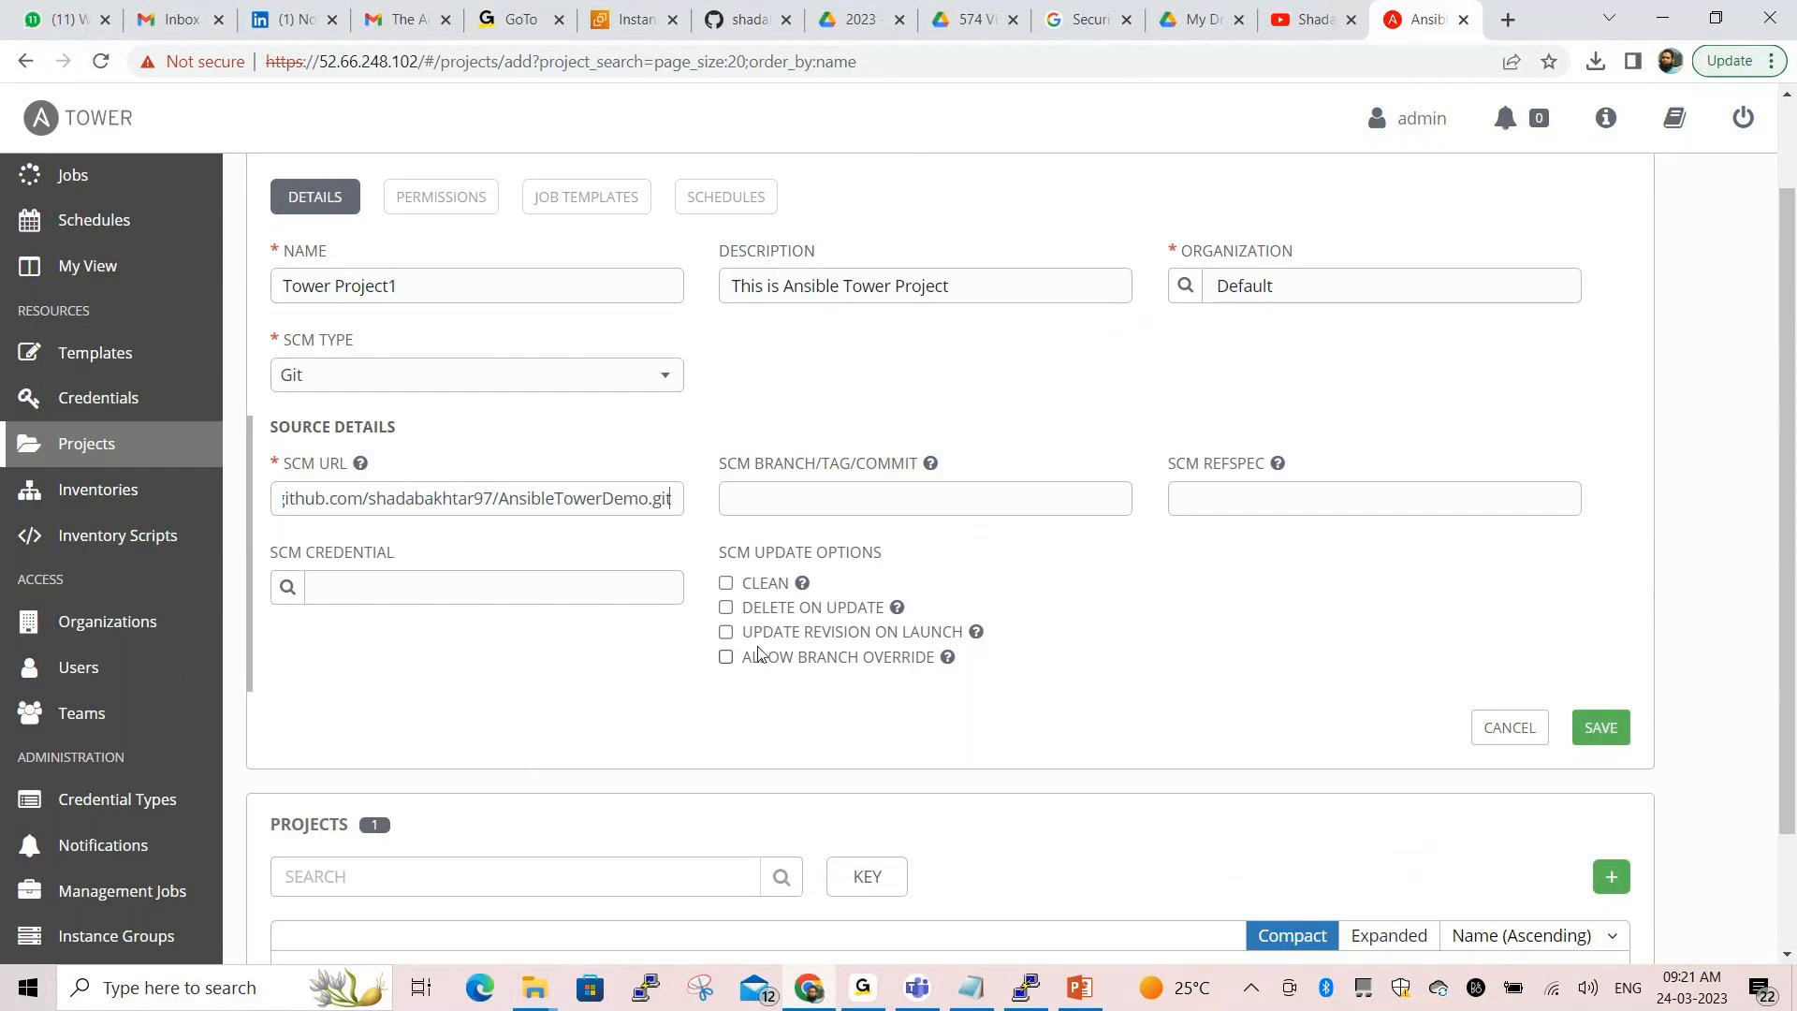
click(727, 633)
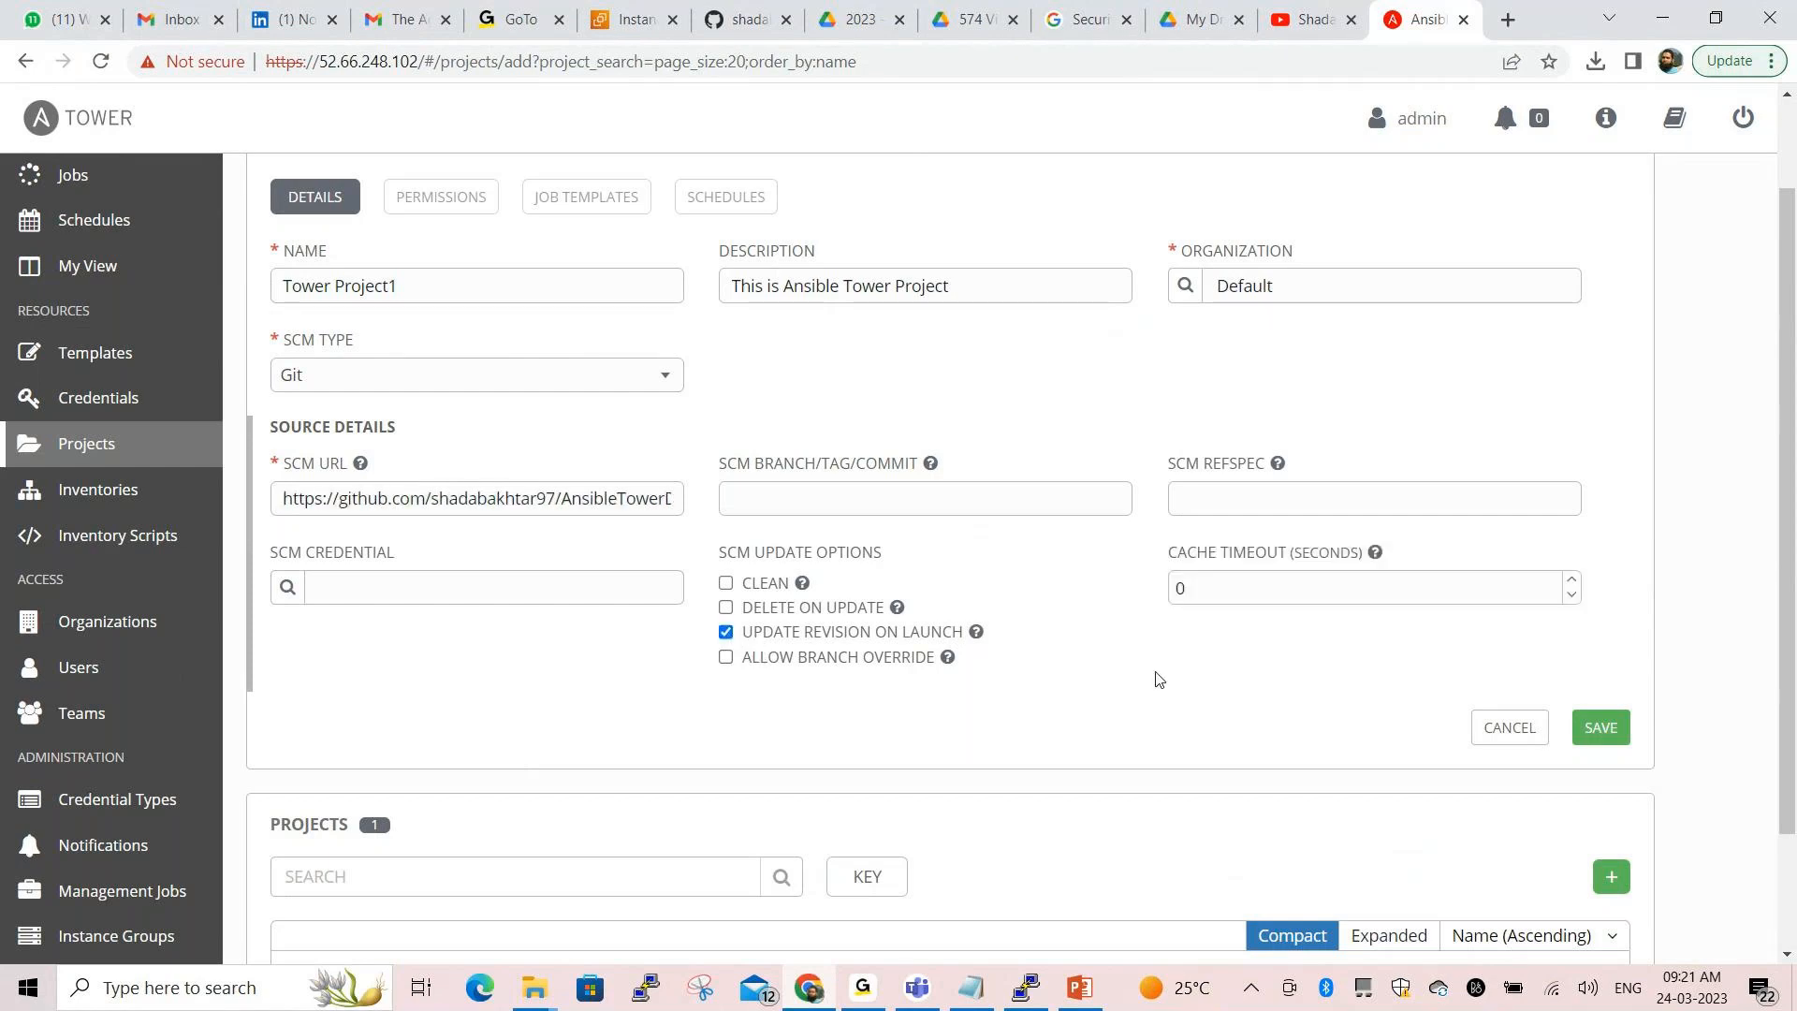
double_click(1196, 591)
text(10)
Set the project's SCM credential to developer
click(289, 587)
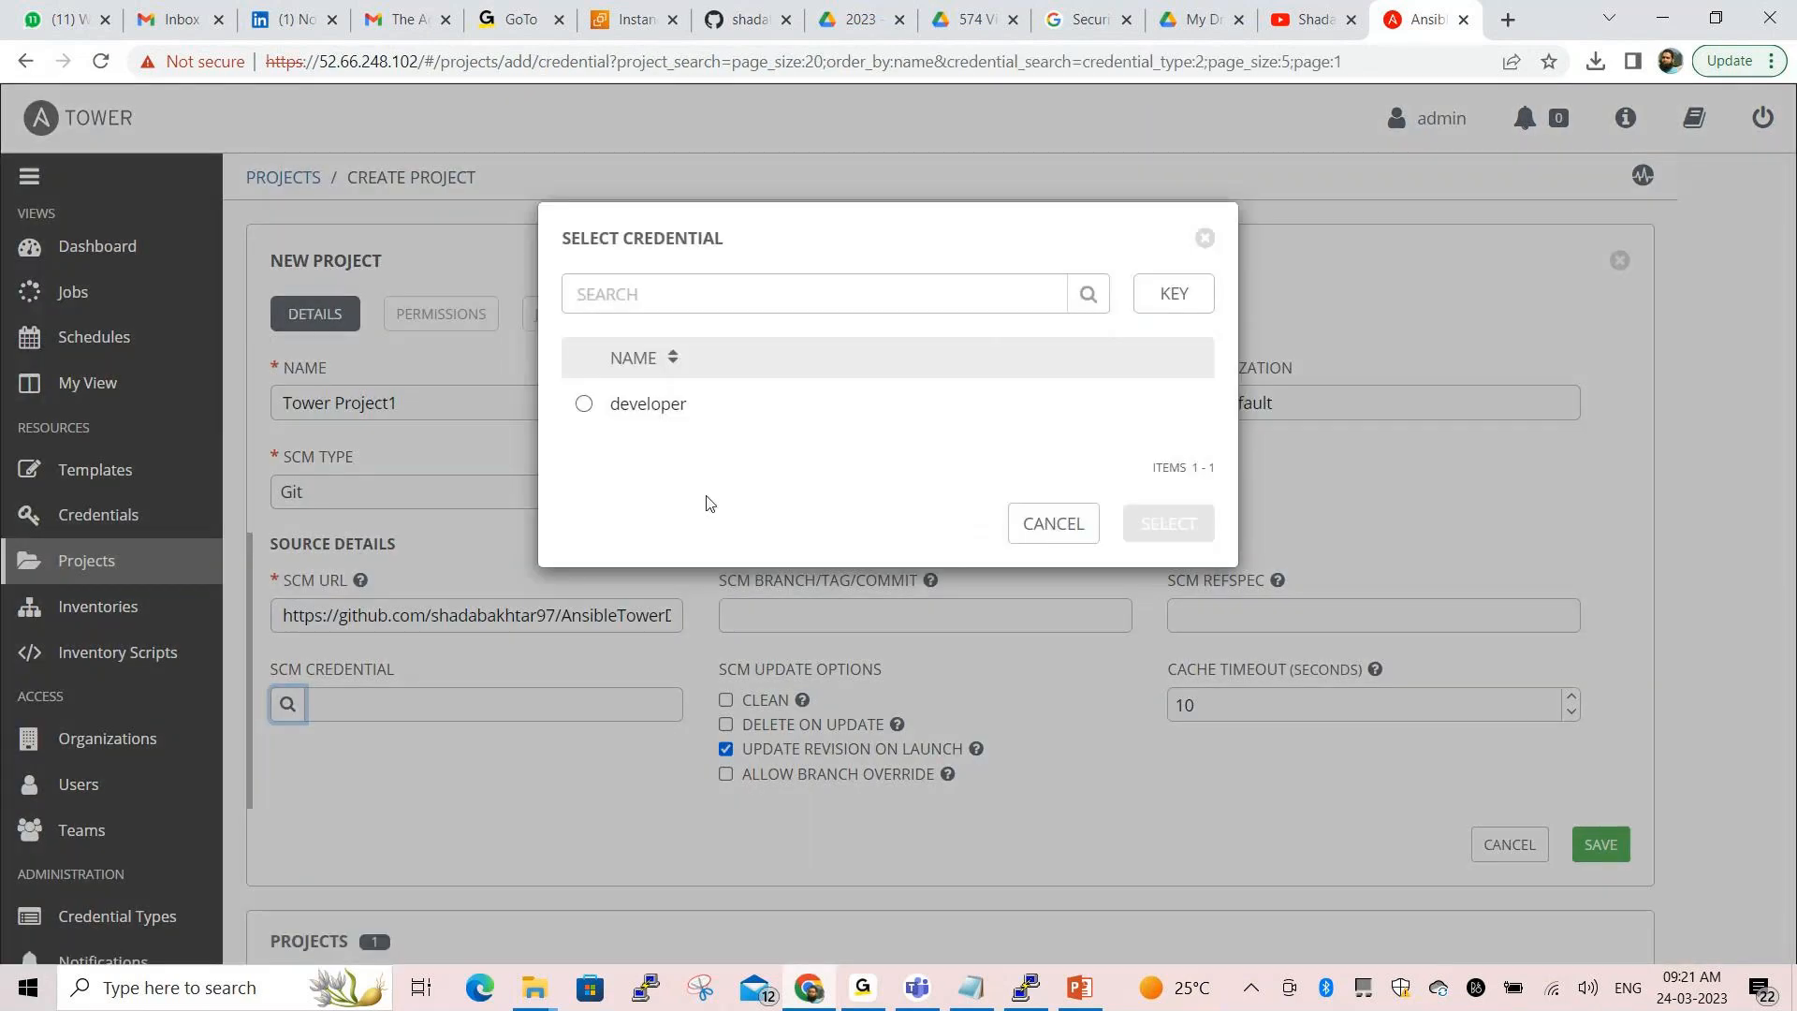
click(587, 407)
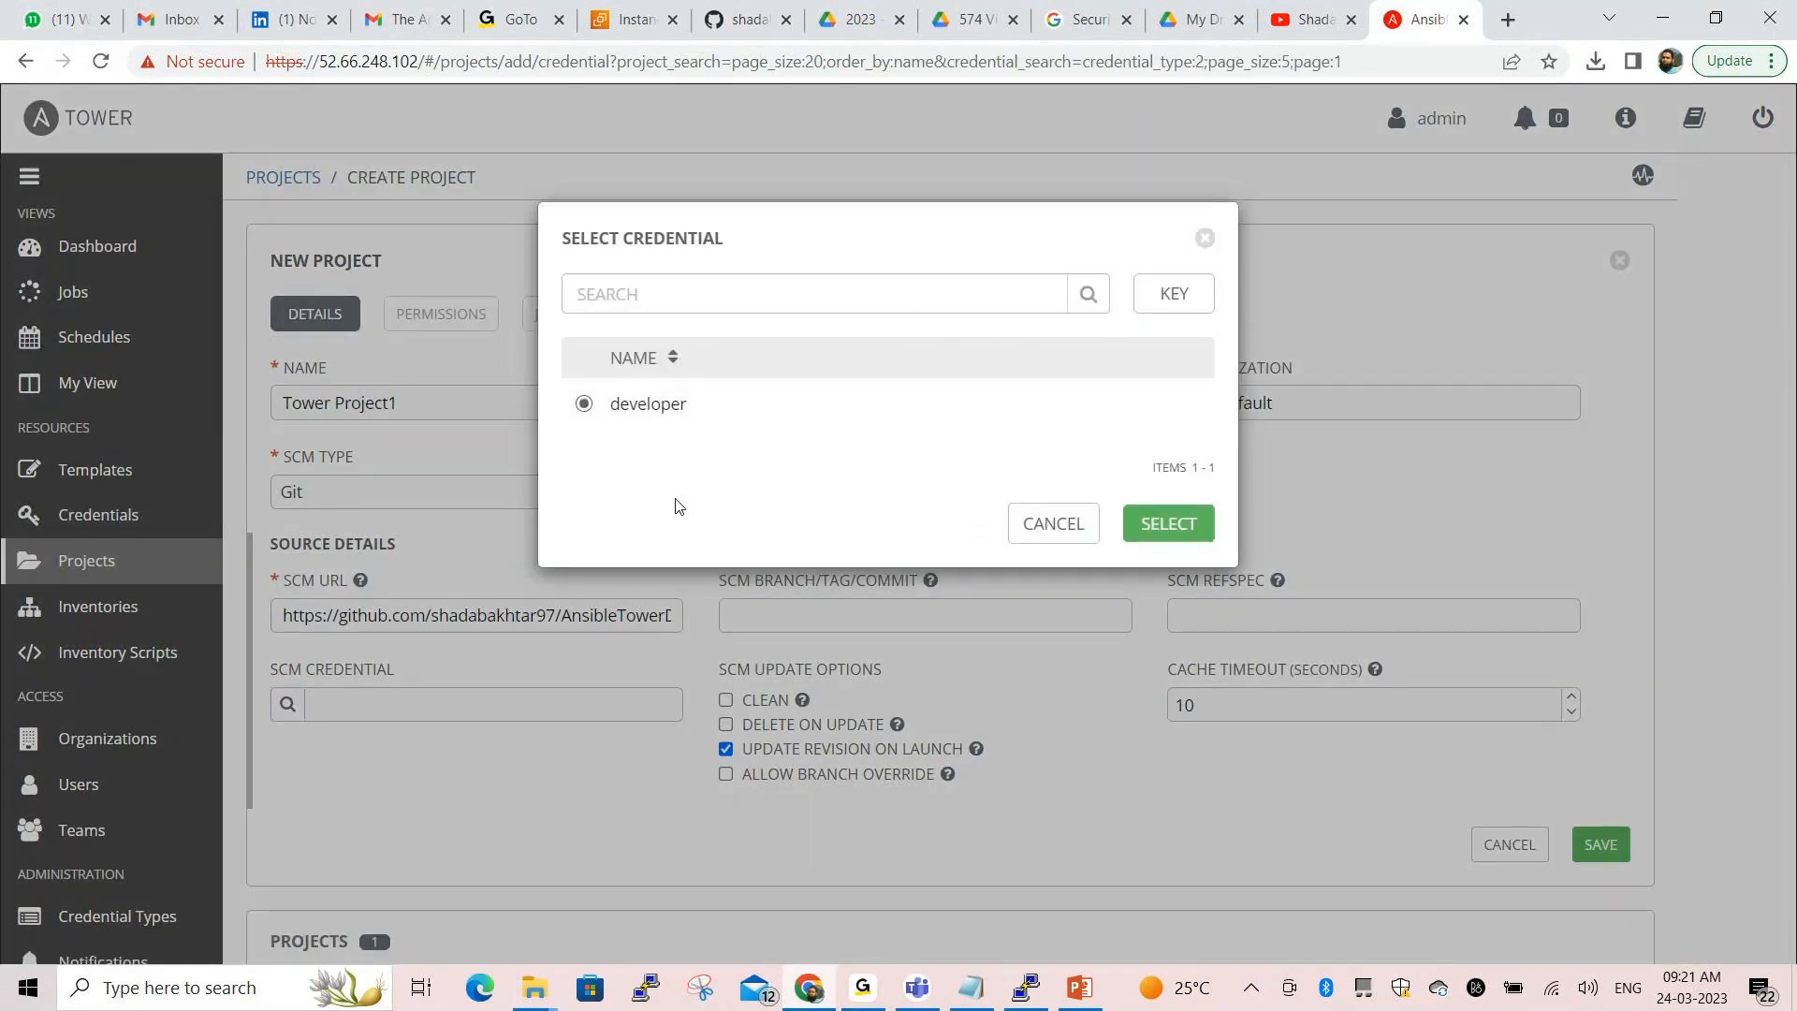
click(1158, 540)
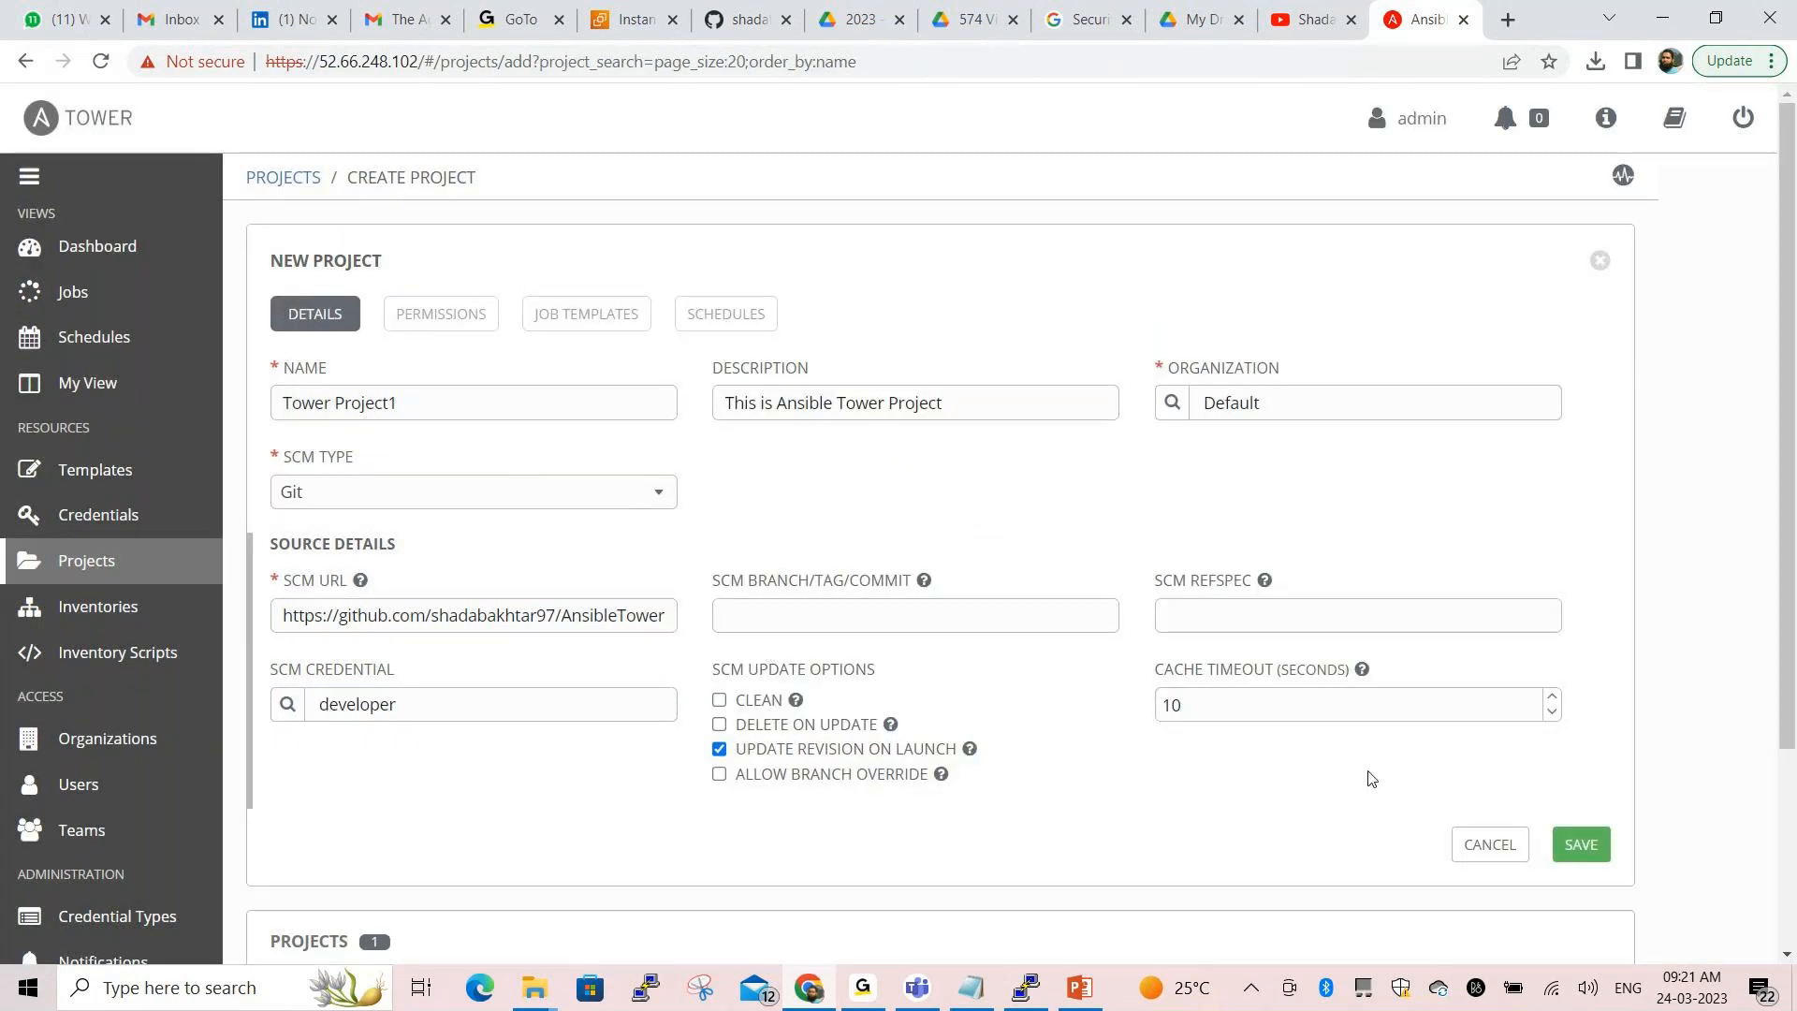
scroll(1367, 777, down, 3)
Compare the form with the 'SCM Type: git' line in the notes, then bring the notes forward again
key(alt+Tab)
drag(35, 406, 183, 405)
key(alt+Tab)
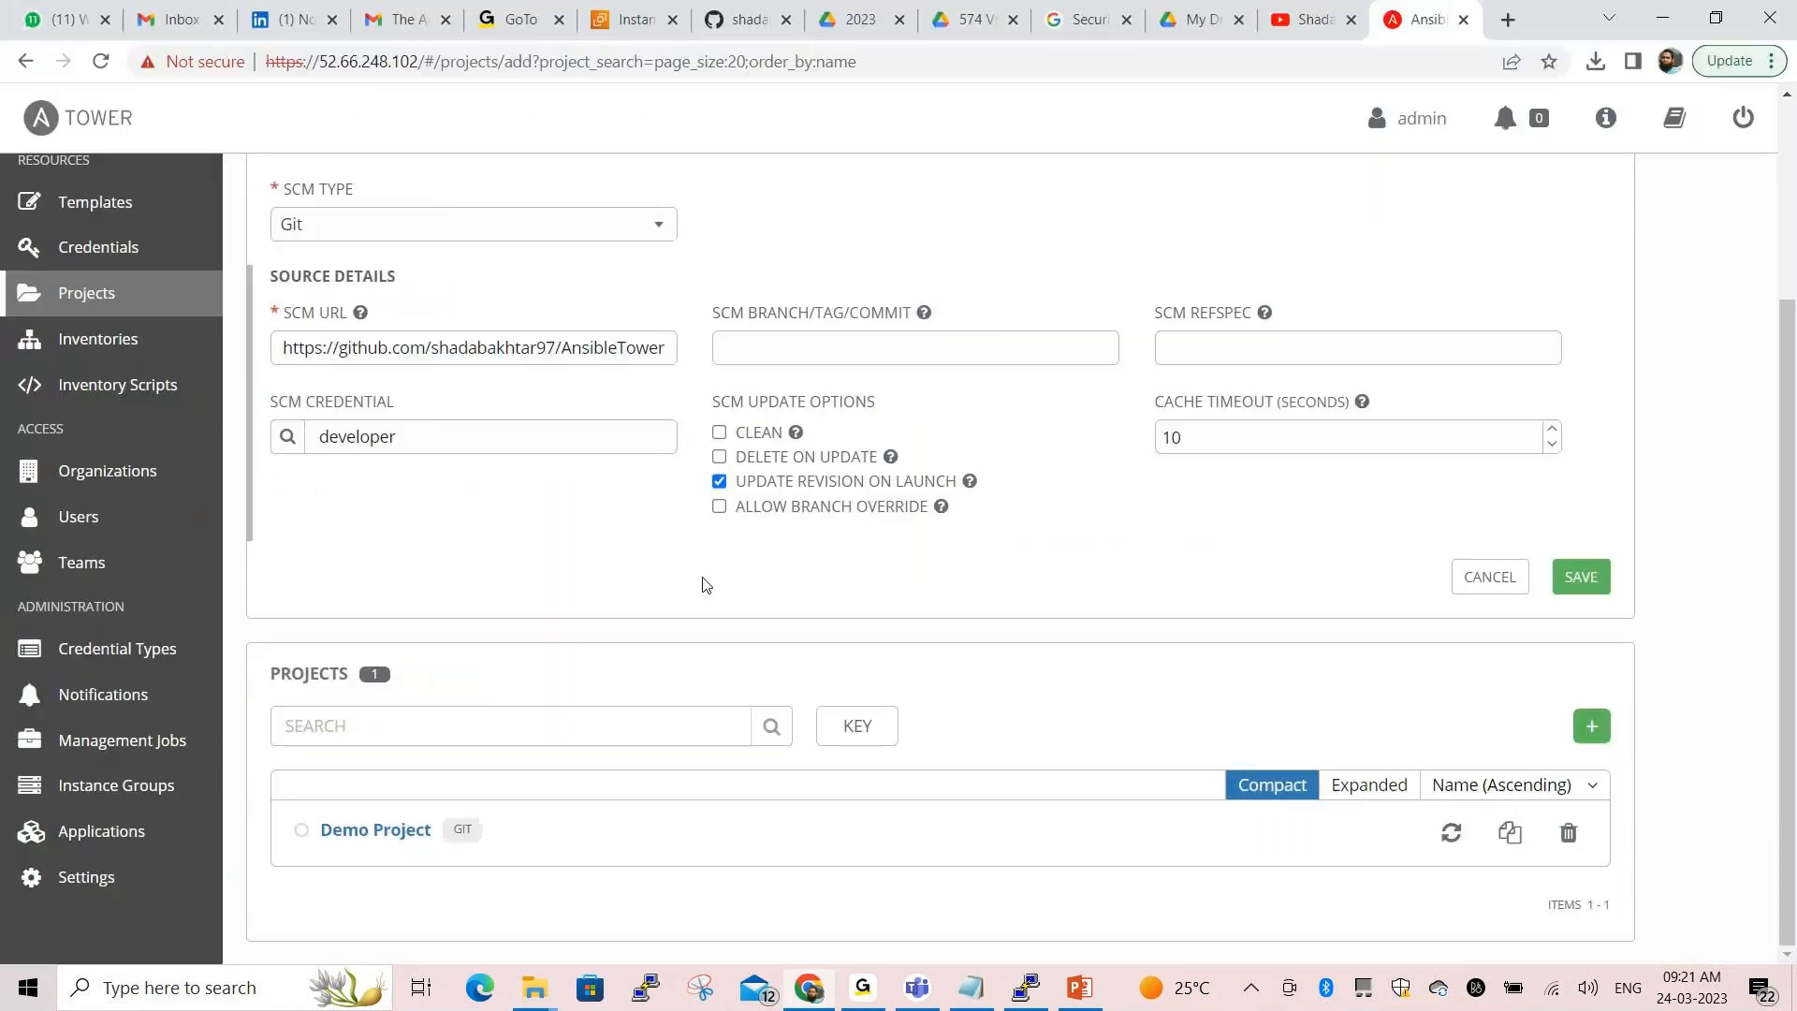
scroll(655, 599, up, 3)
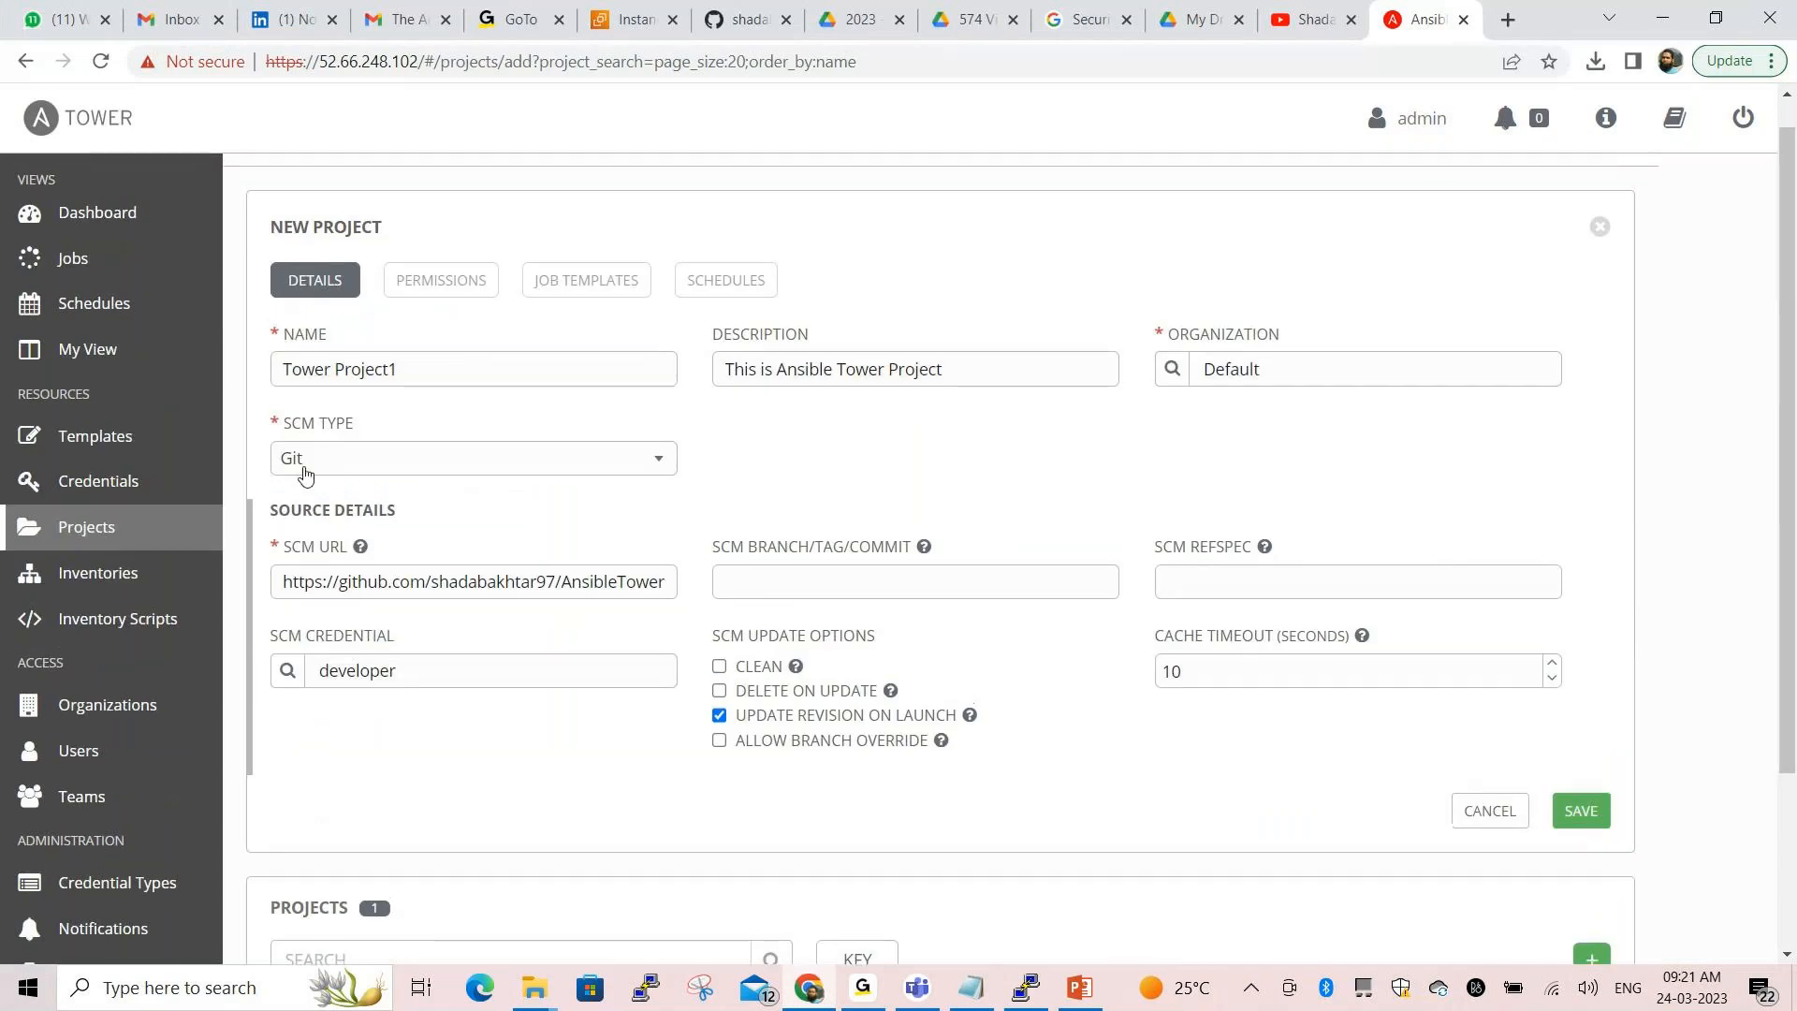
click(543, 984)
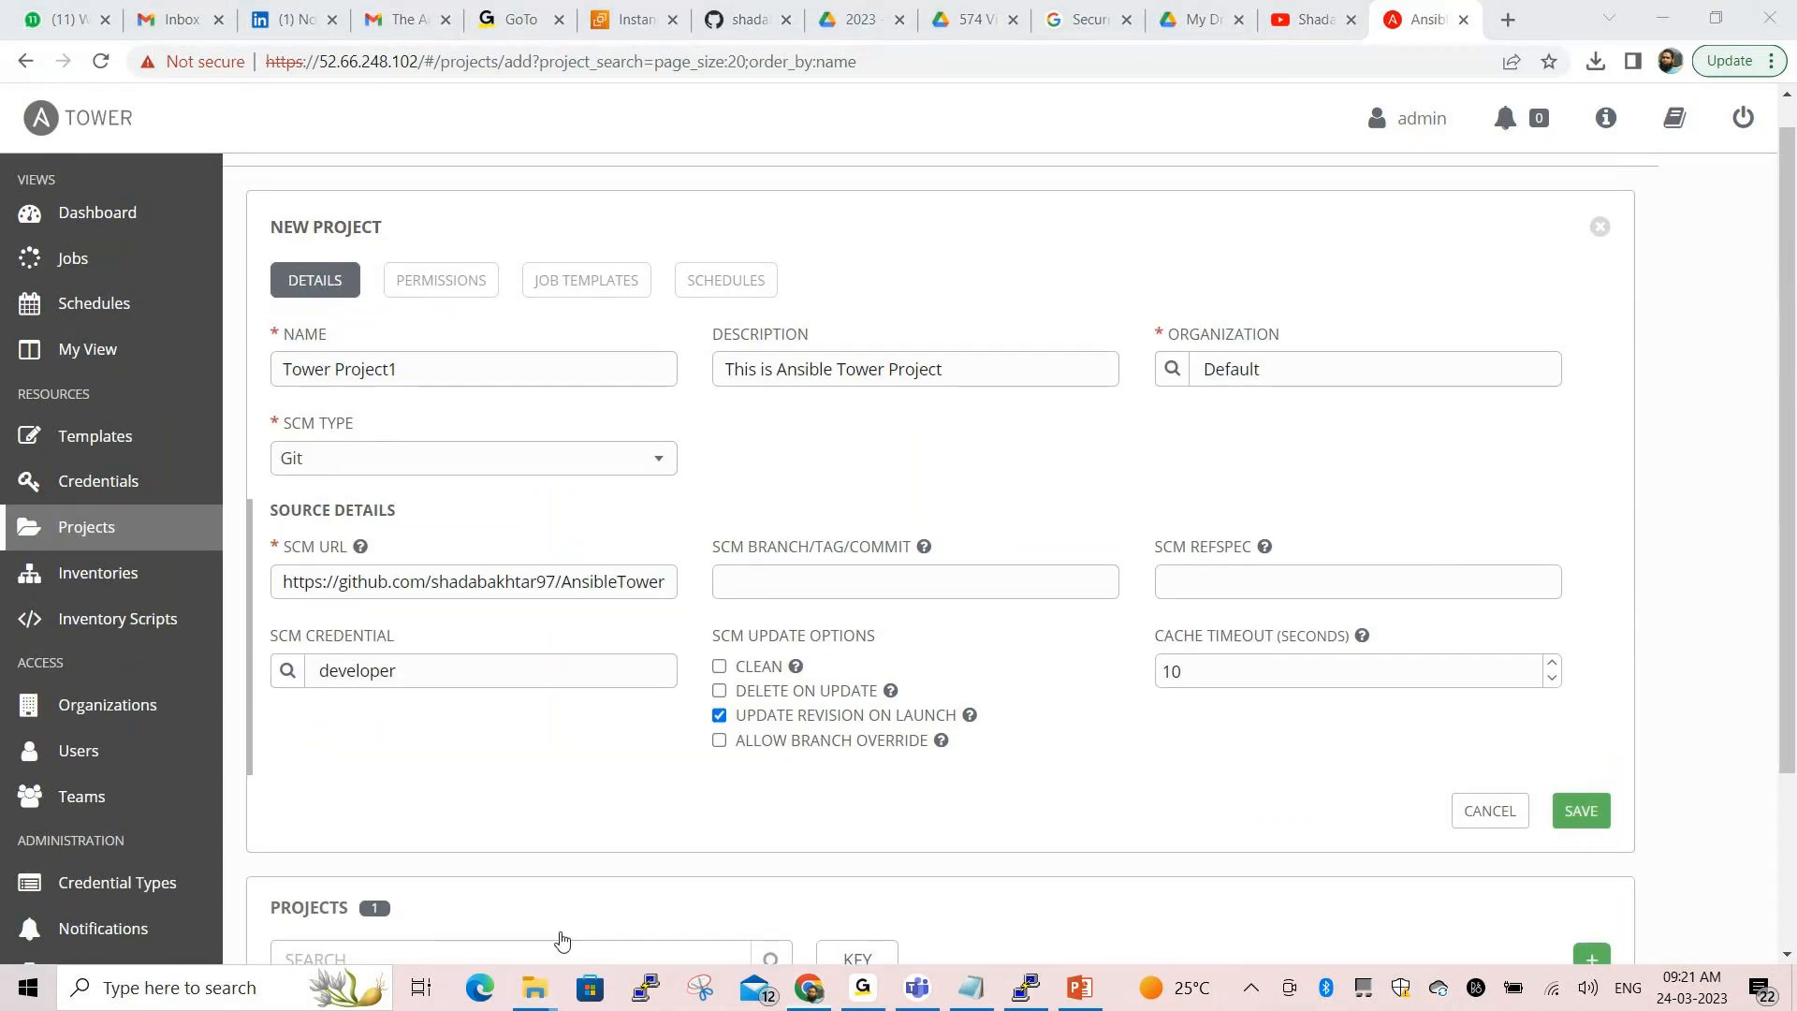
mouse_move(261, 397)
mouse_down()
mouse_move(364, 489)
mouse_move(281, 401)
mouse_move(240, 394)
mouse_up()
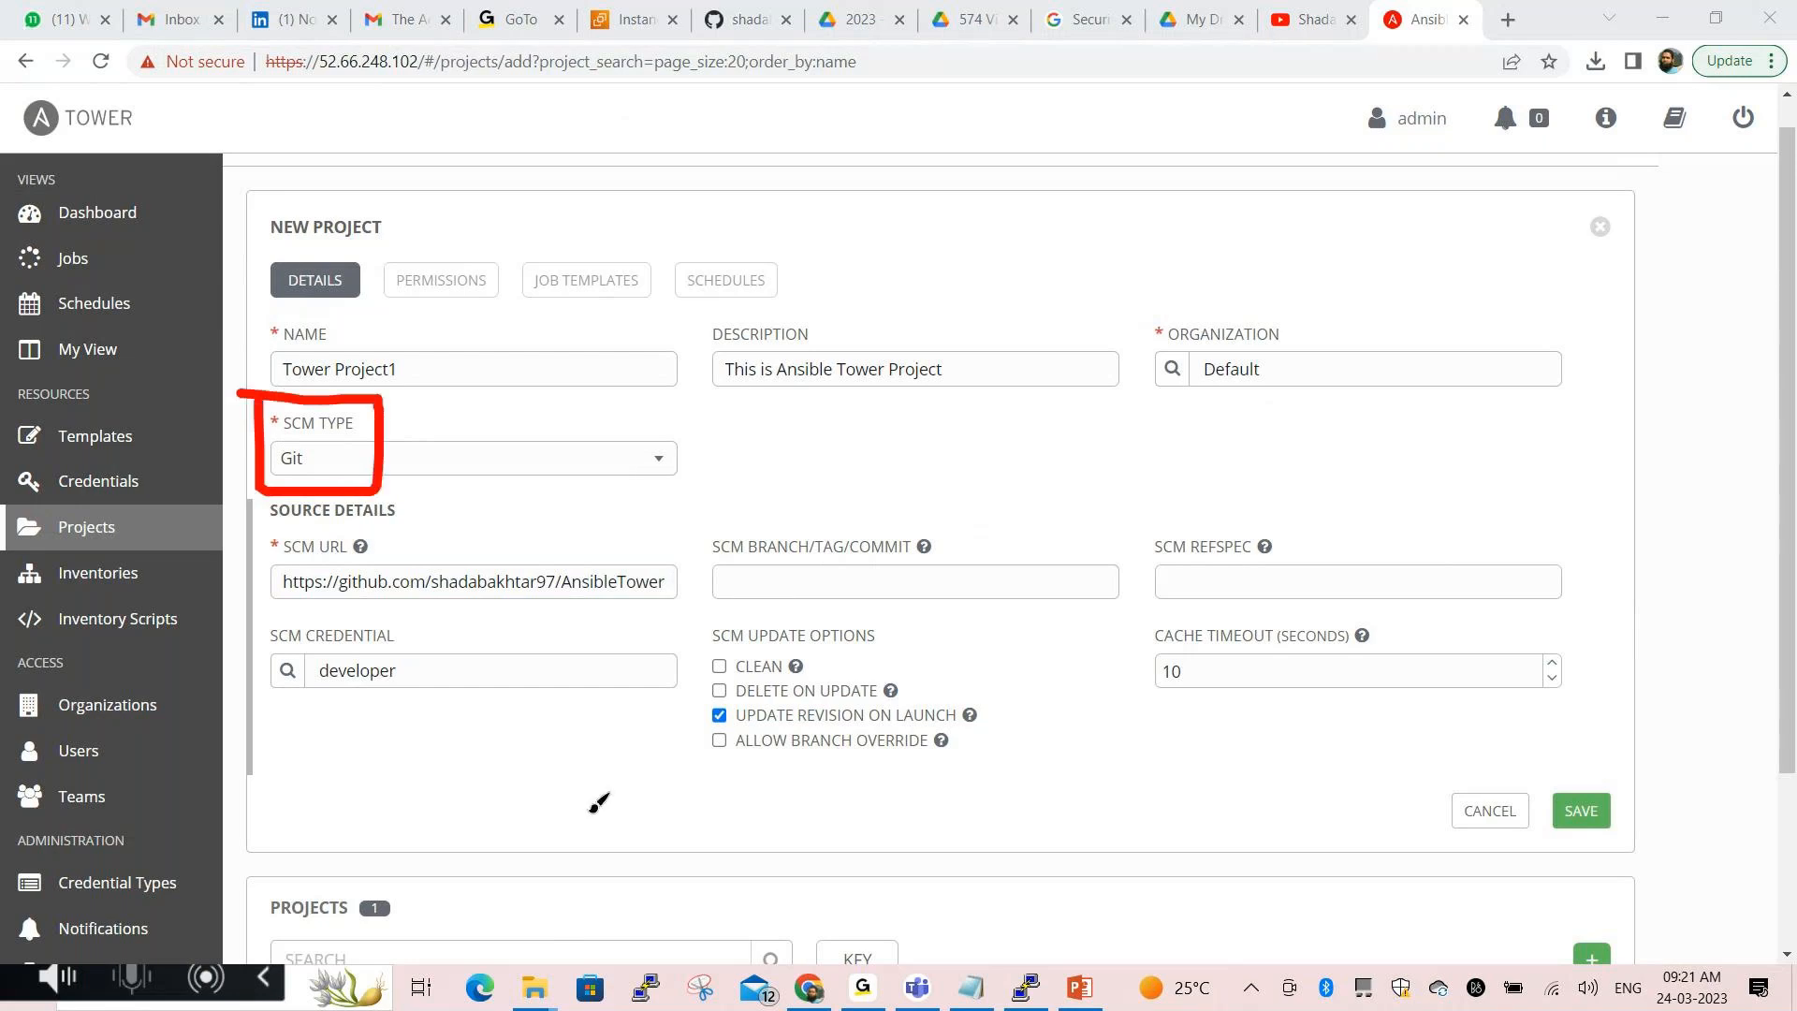
click(569, 953)
click(535, 710)
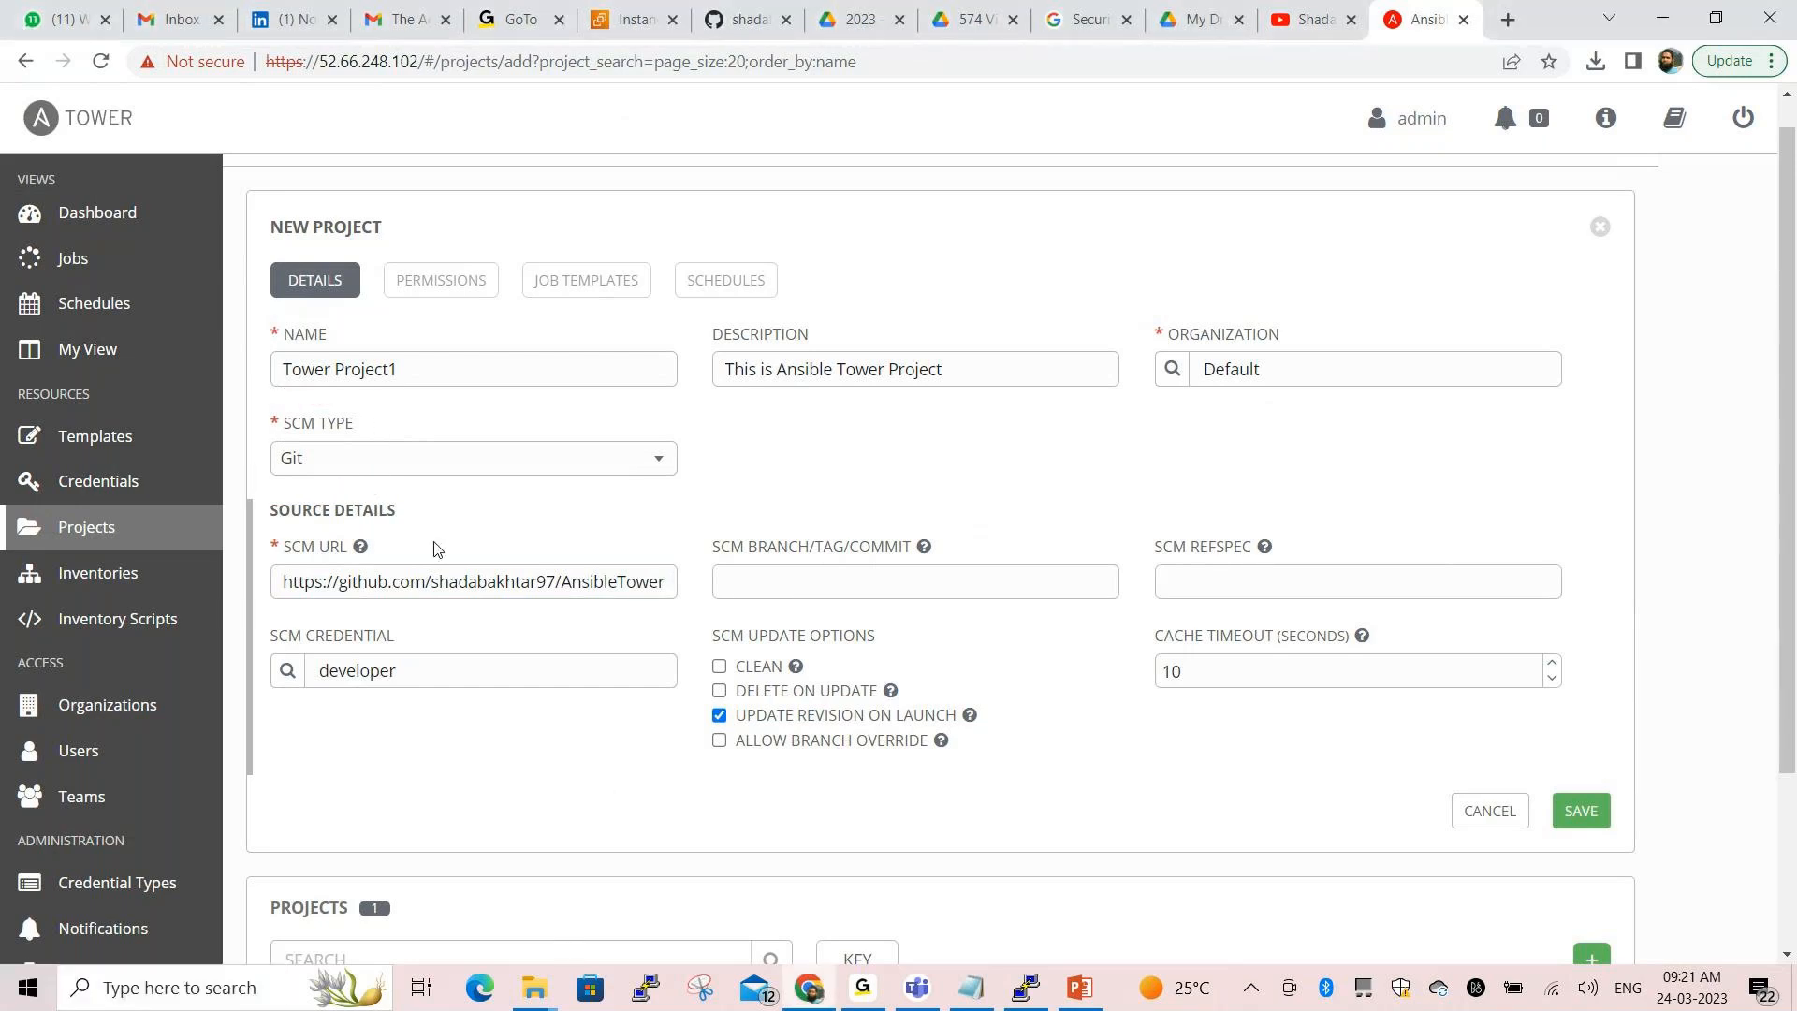
key(alt+Tab)
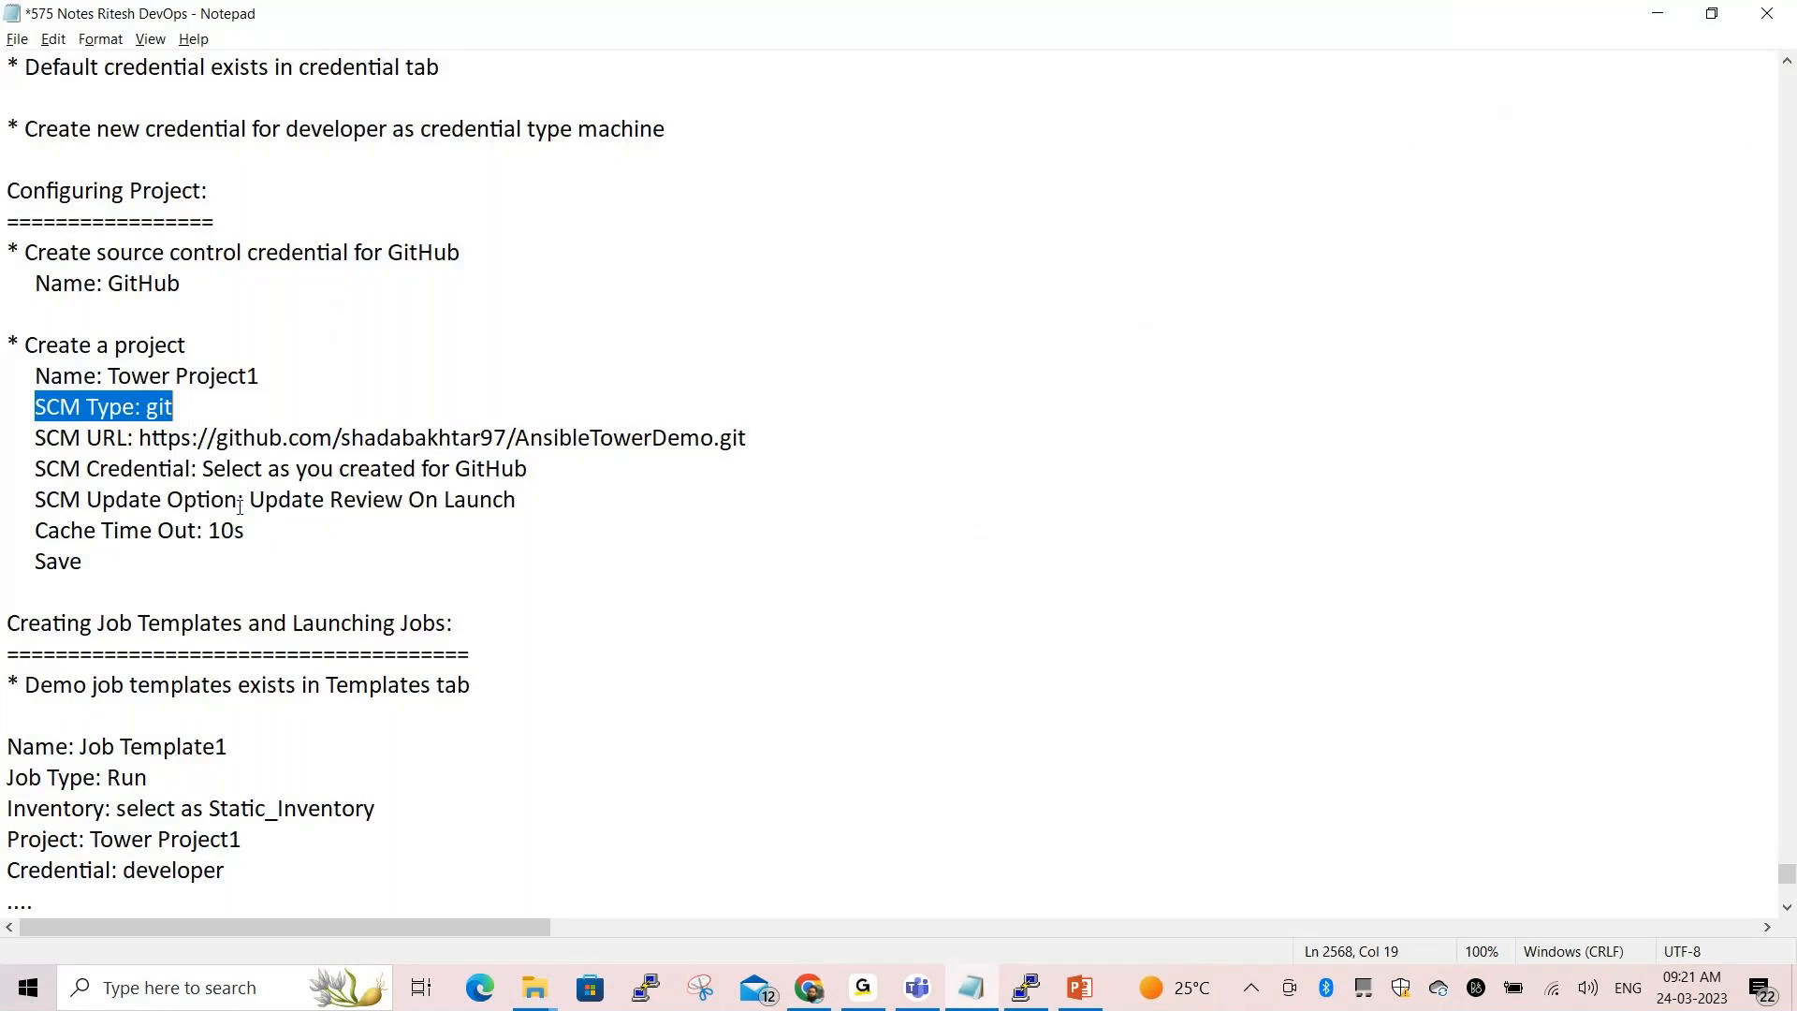
Check the SCM URL ending in AnsibleTowerDemo.git in the notes against the form
drag(38, 437, 767, 442)
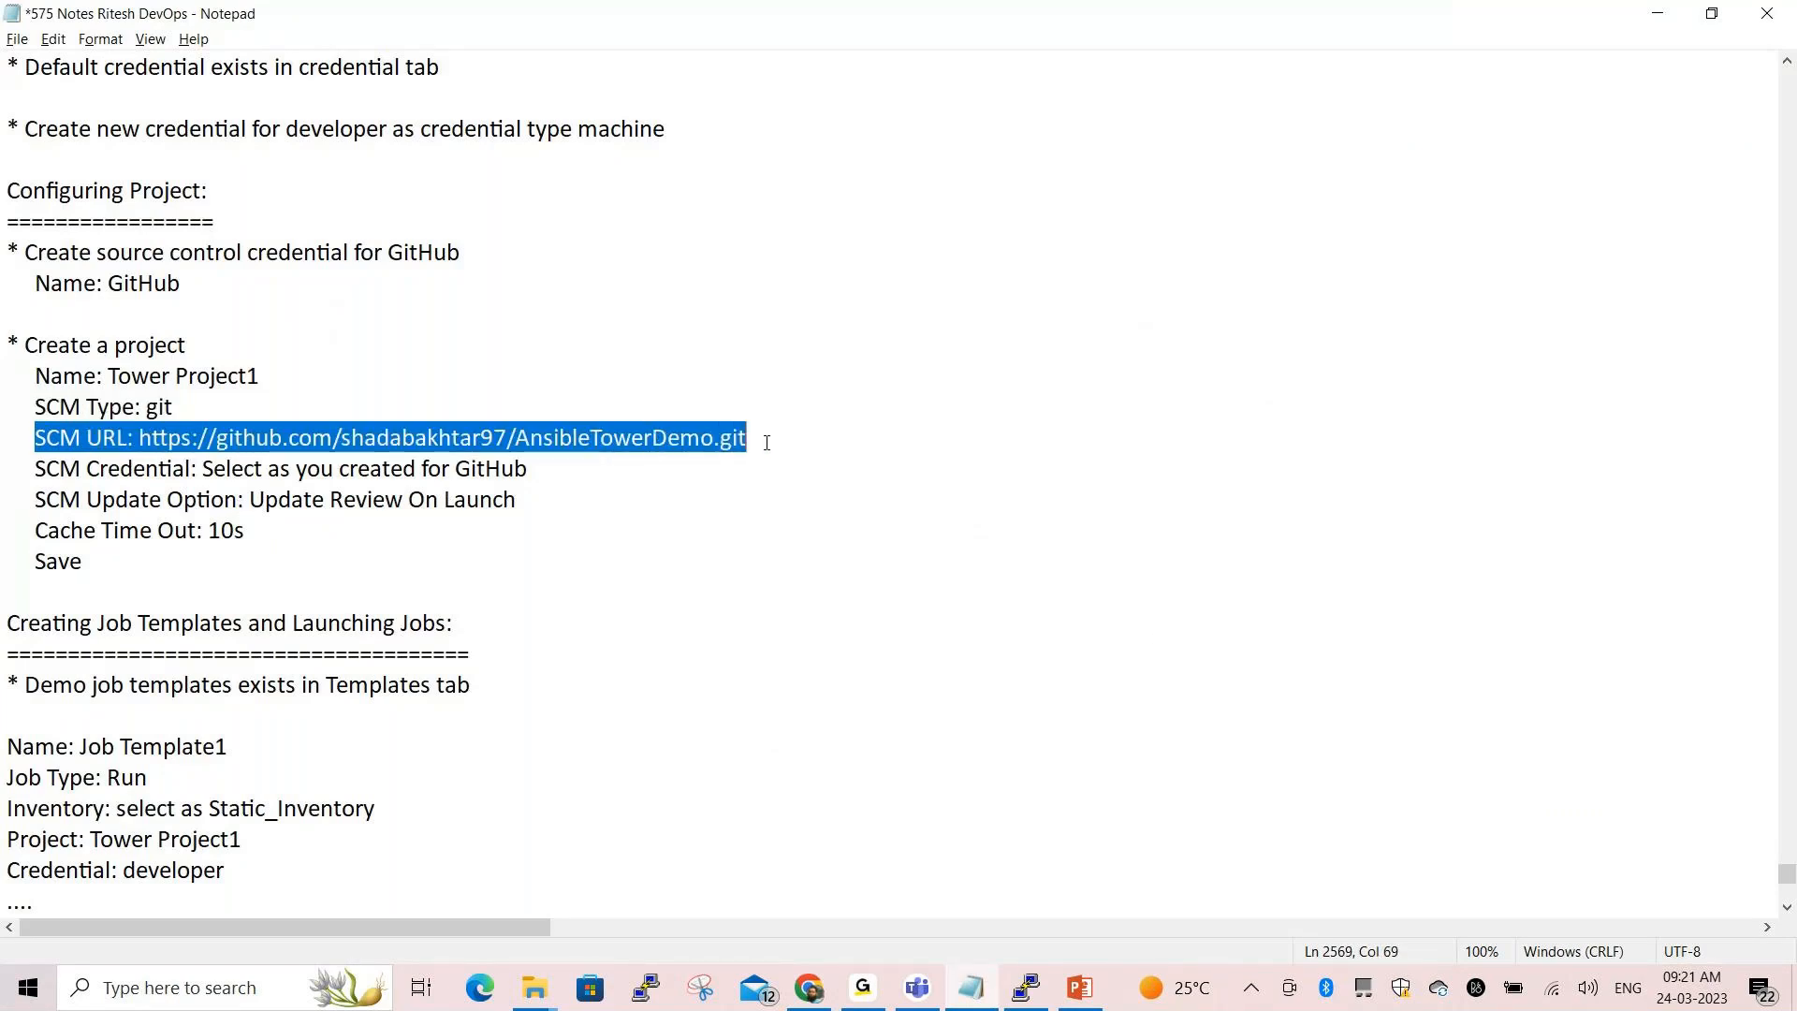
click(331, 501)
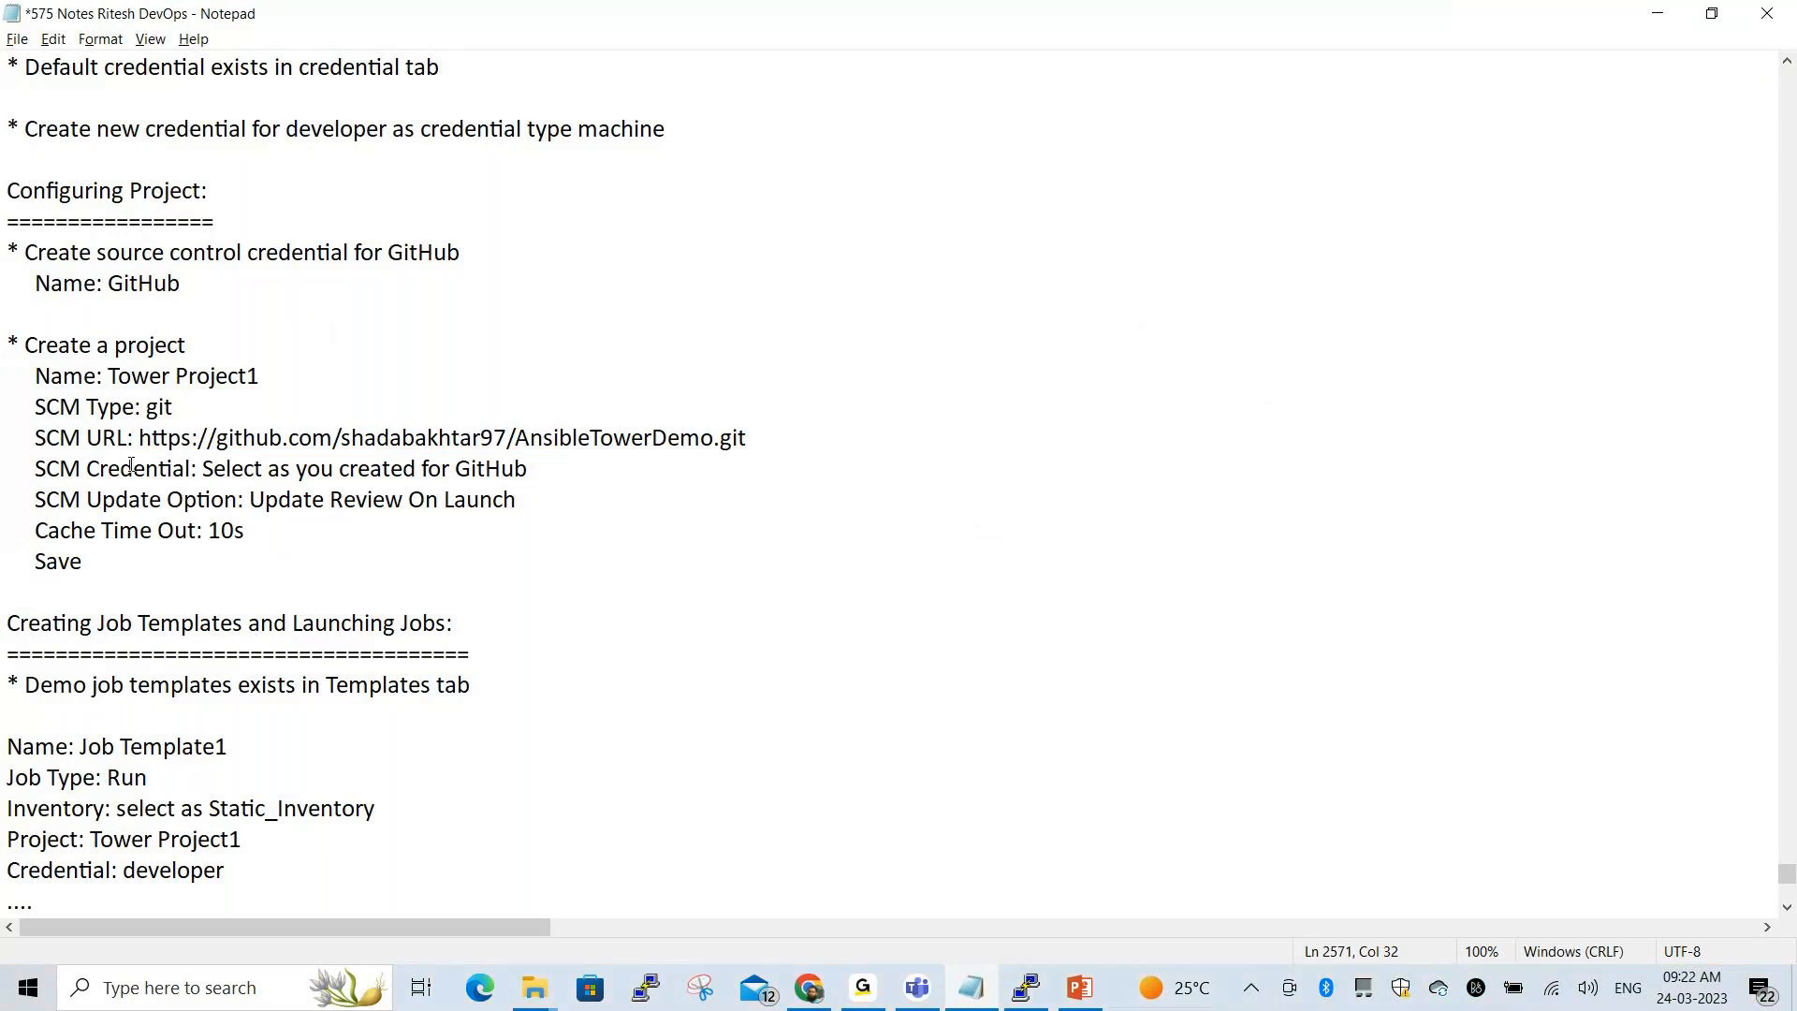
drag(86, 439, 777, 435)
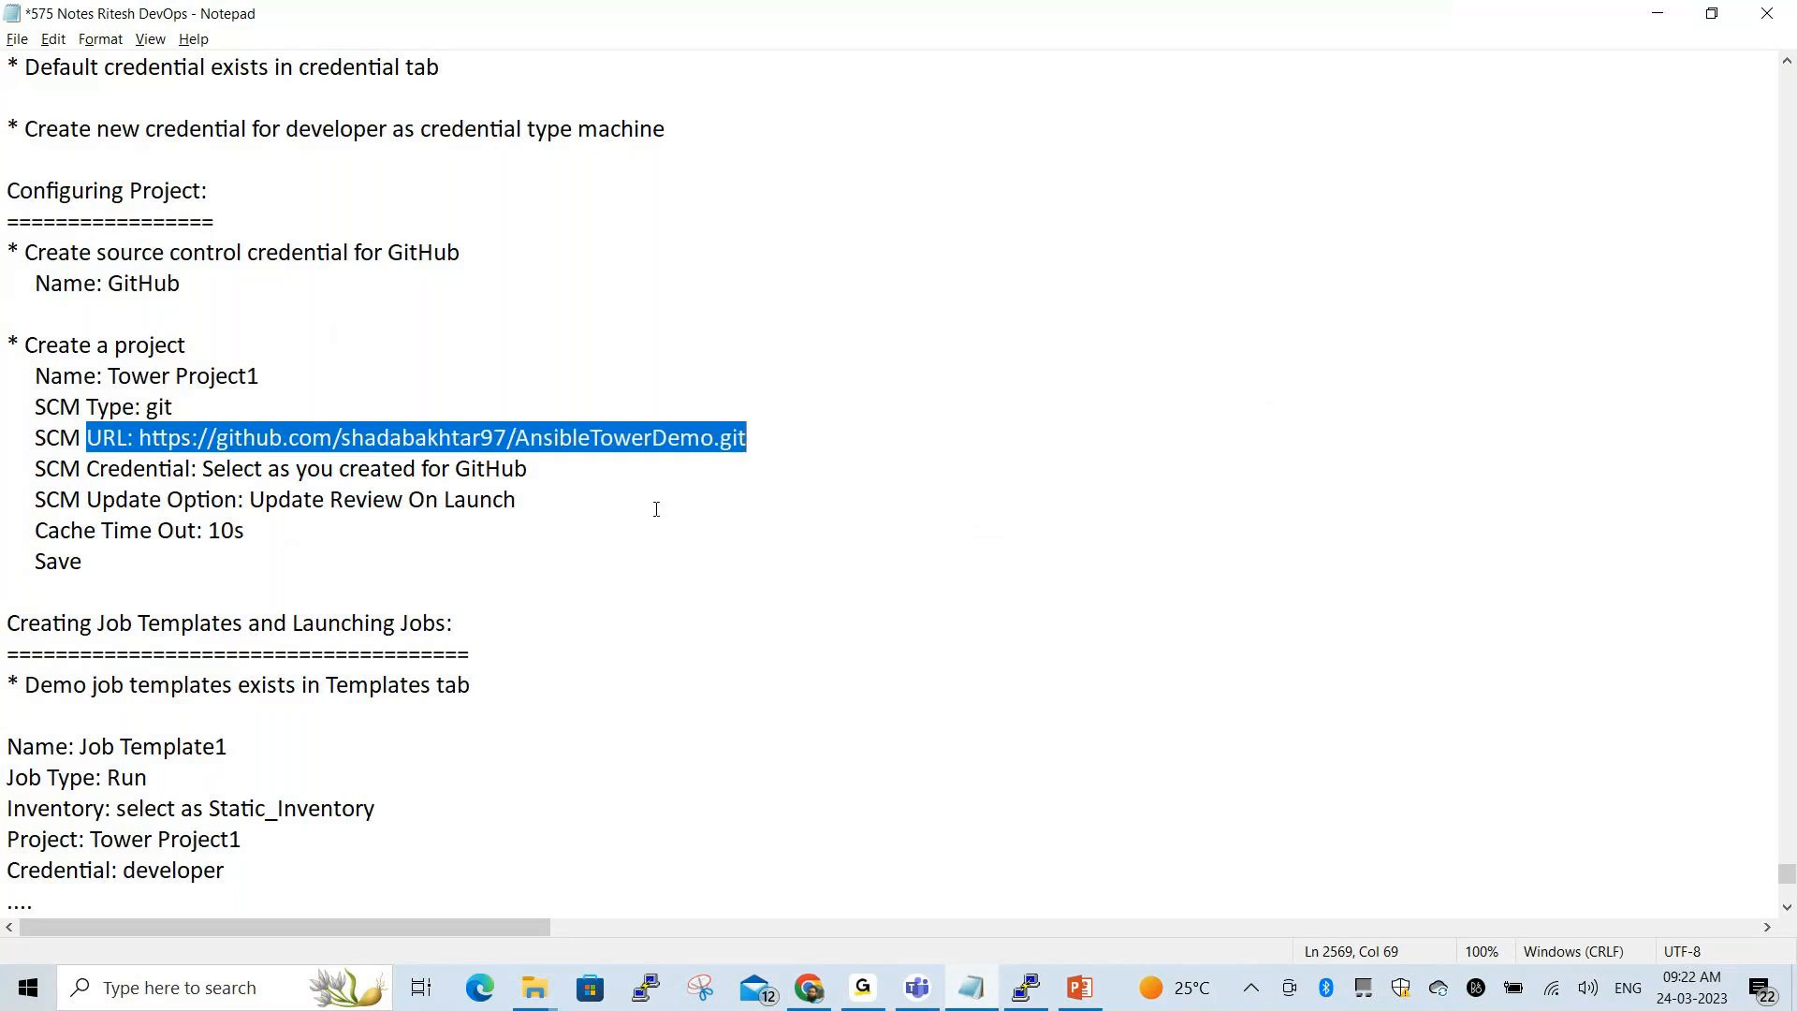
click(591, 517)
drag(518, 439, 749, 439)
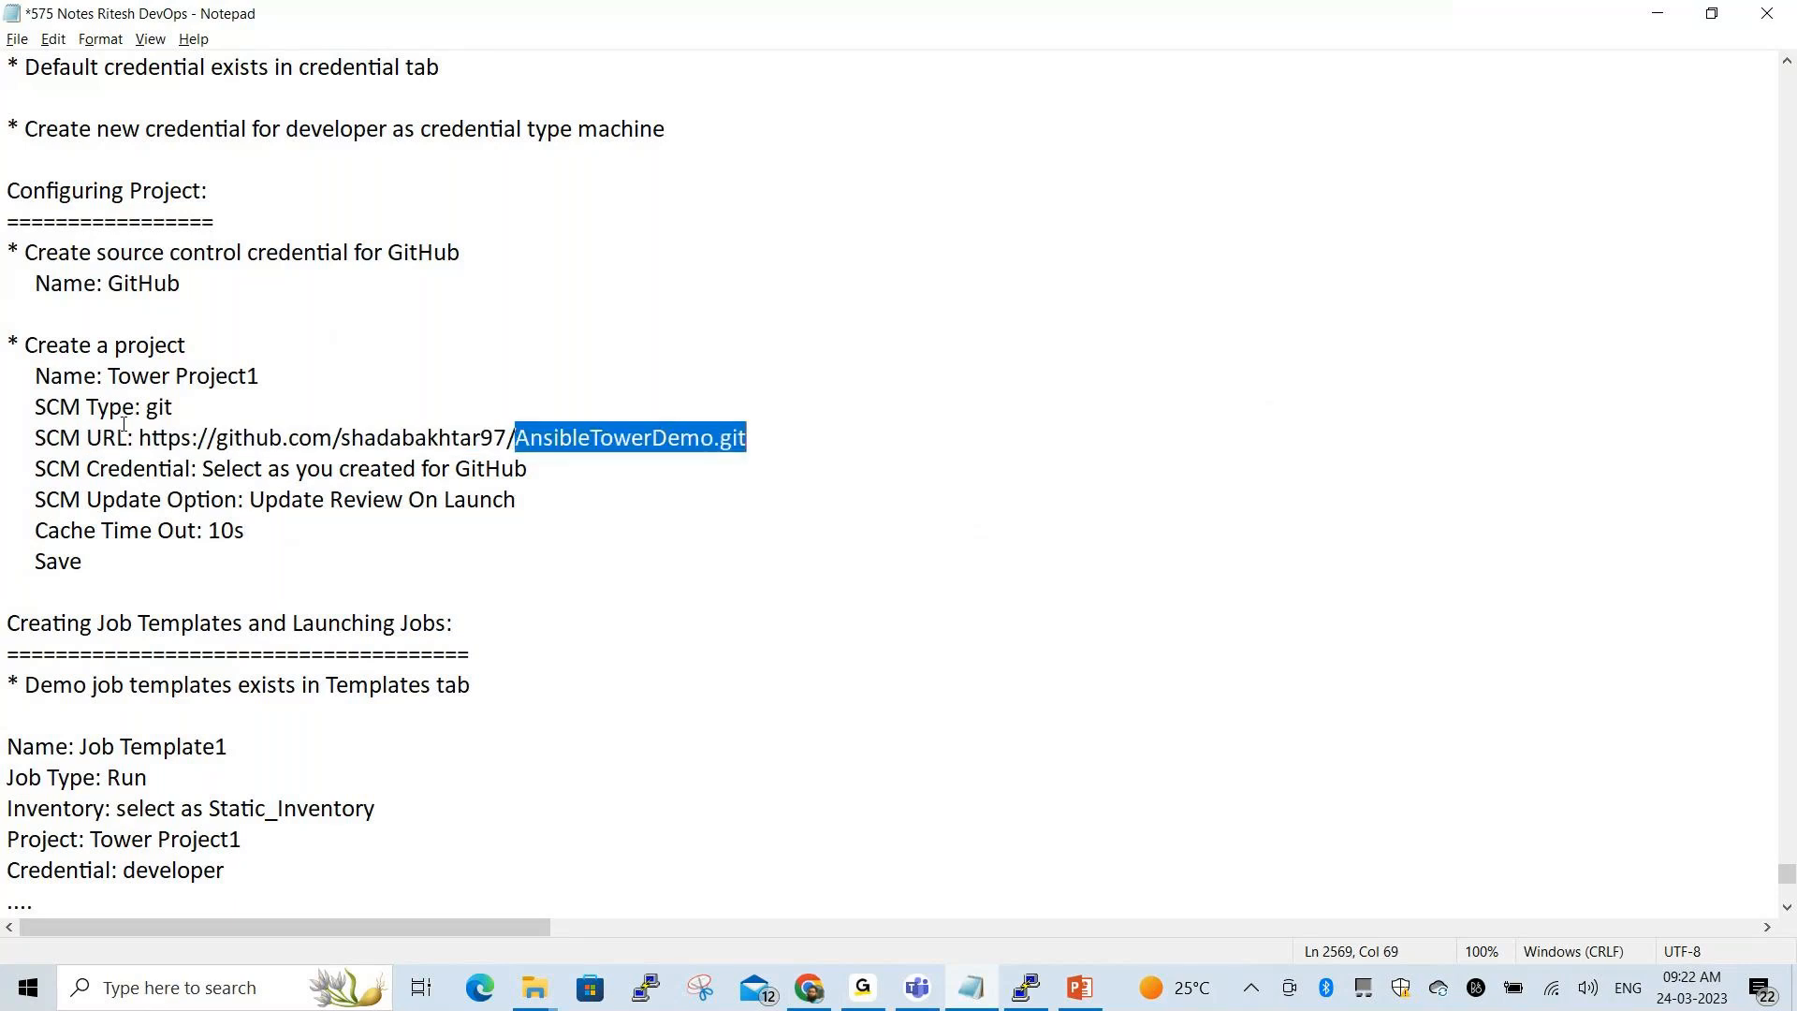
drag(87, 438, 400, 442)
drag(522, 440, 747, 440)
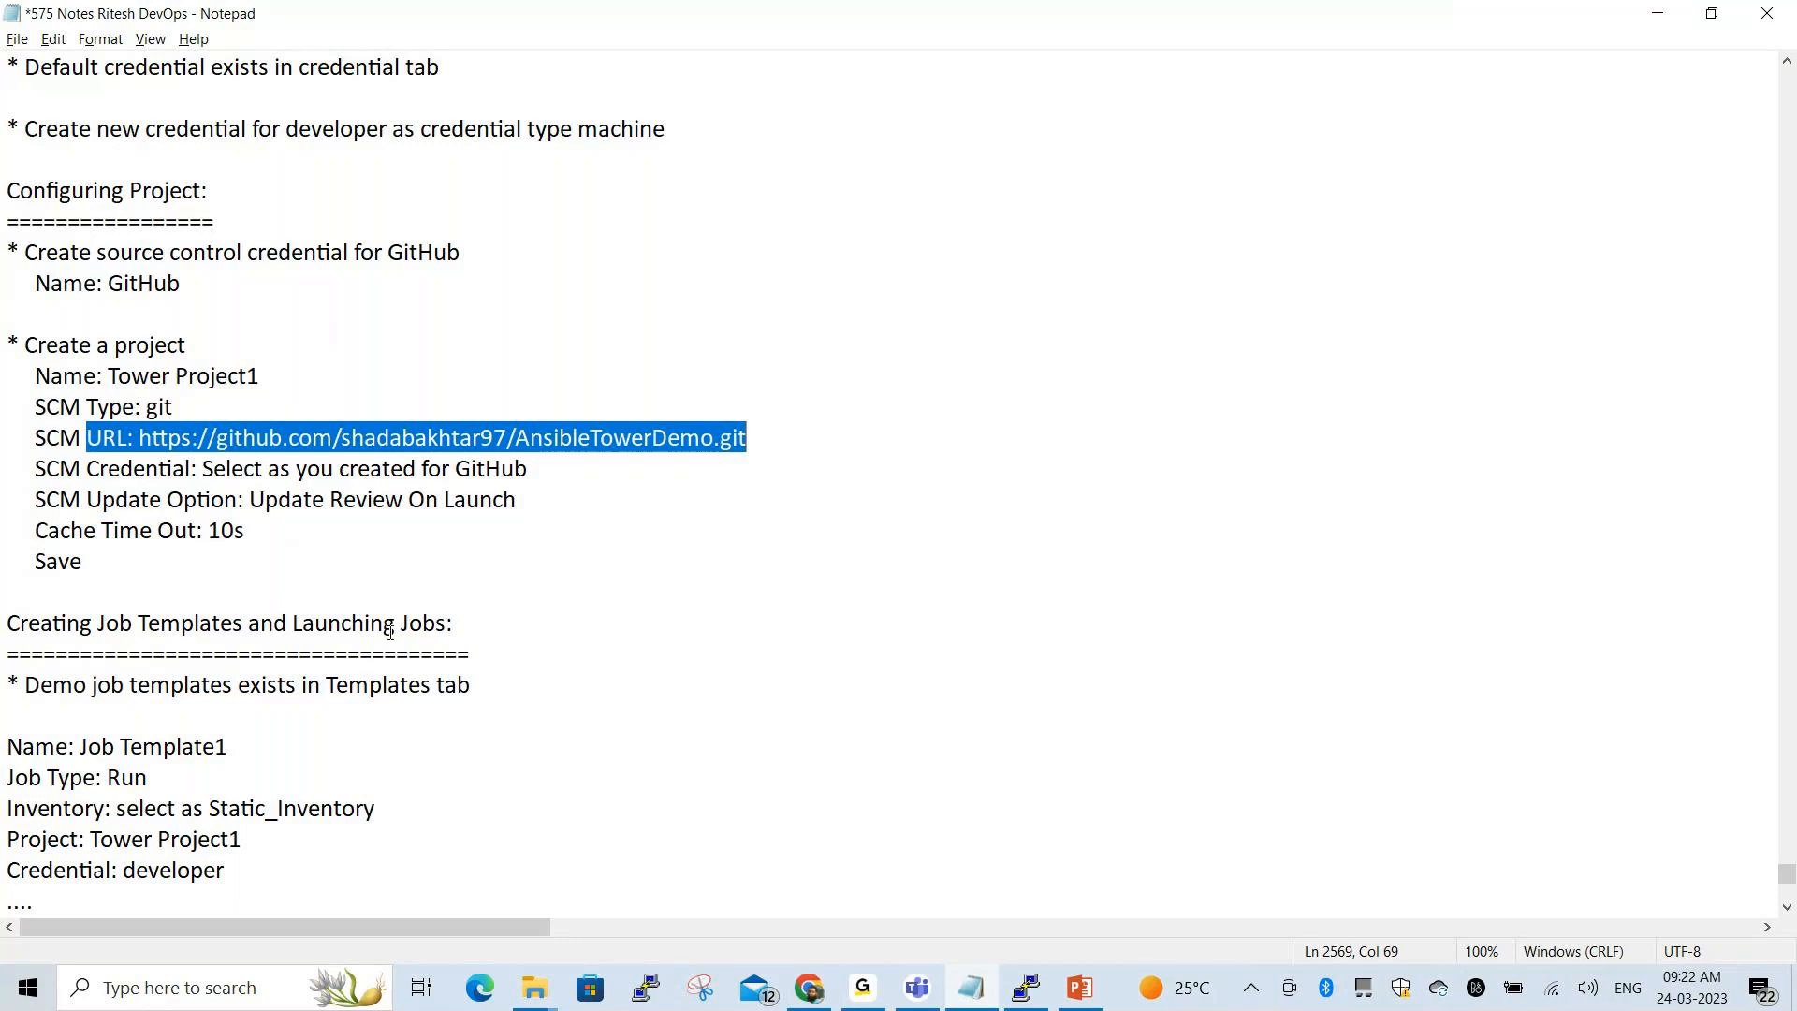
Verify the developer credential, update option and 10s cache timeout match the notes, then return to the form
drag(35, 470, 558, 474)
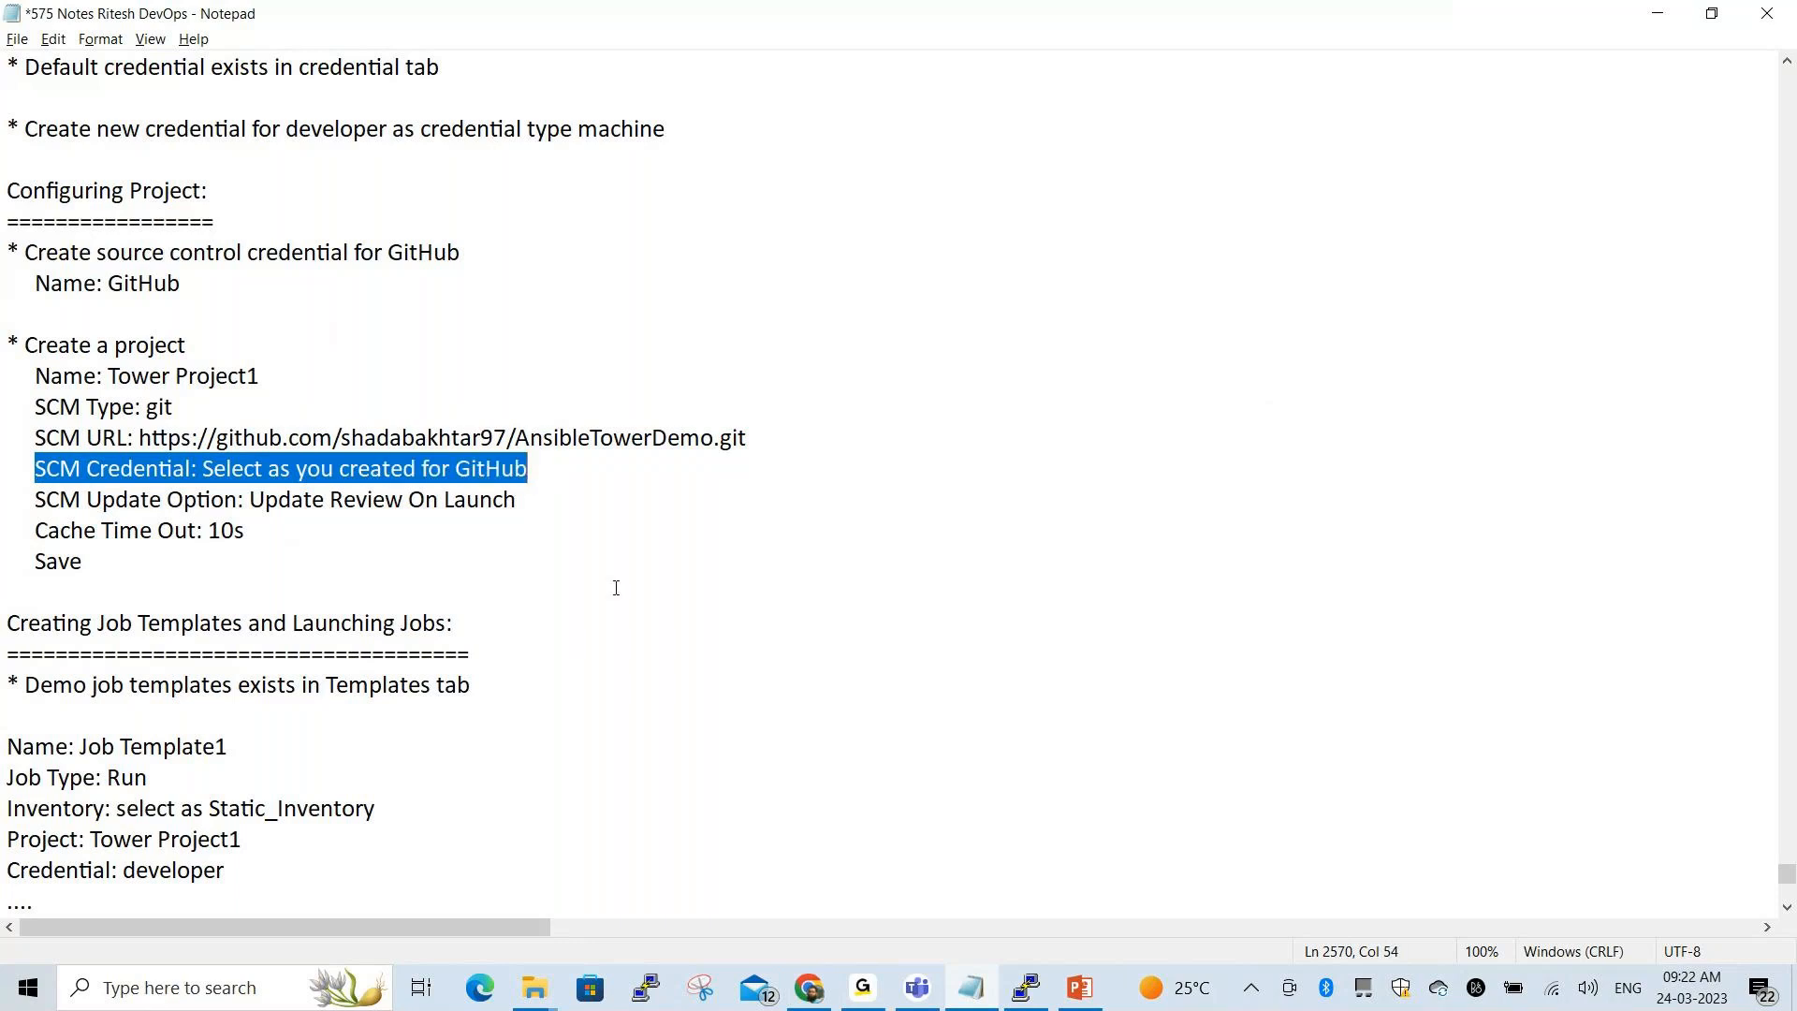
key(alt+Tab)
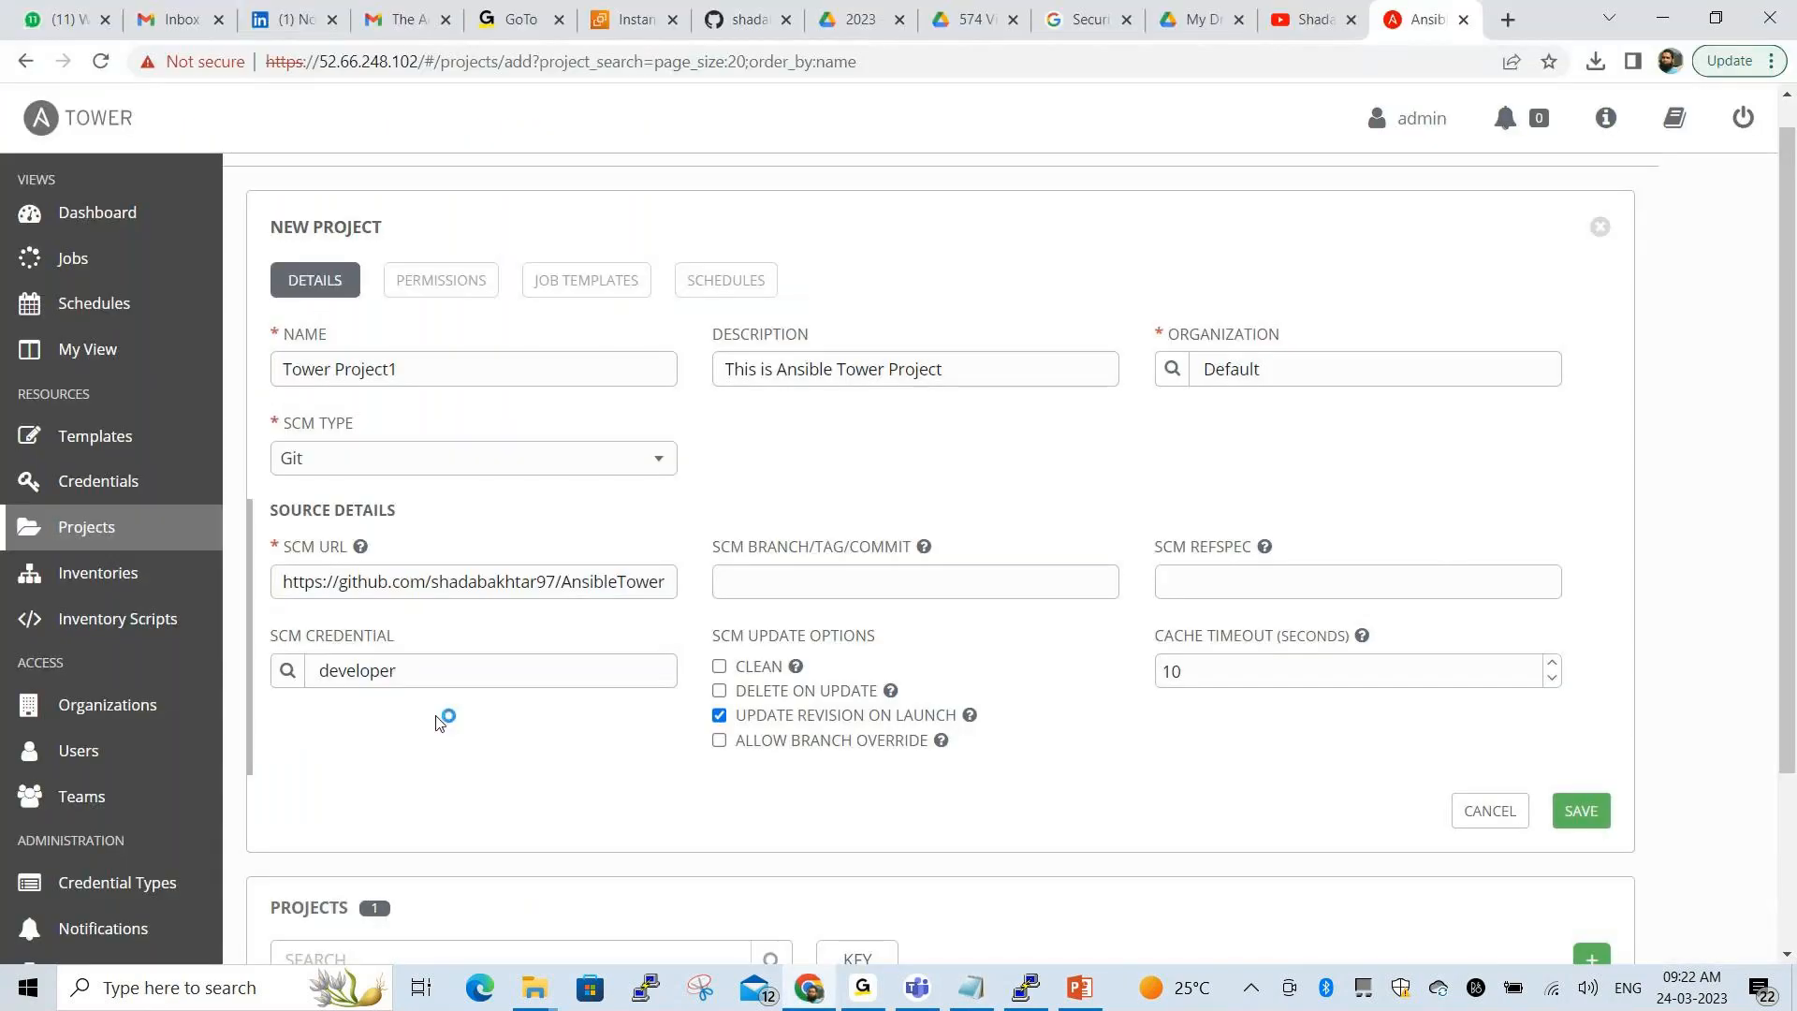
double_click(389, 670)
key(alt+Tab)
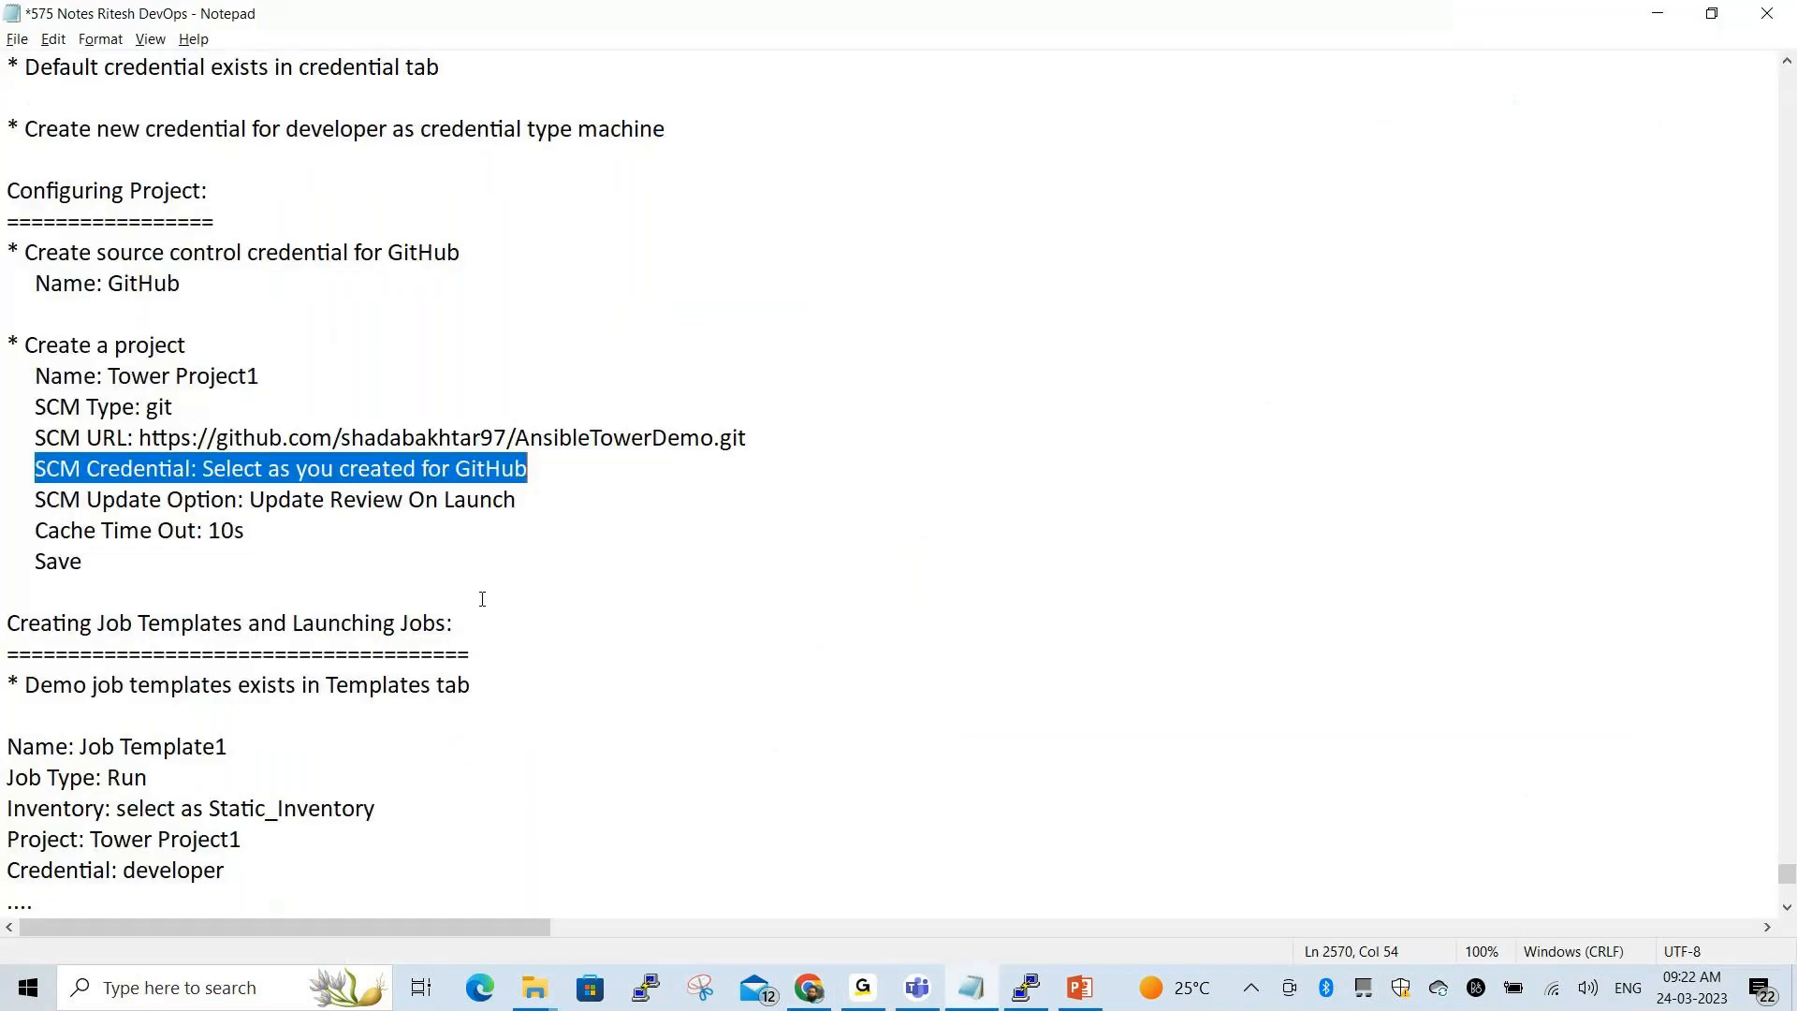
drag(31, 506, 505, 503)
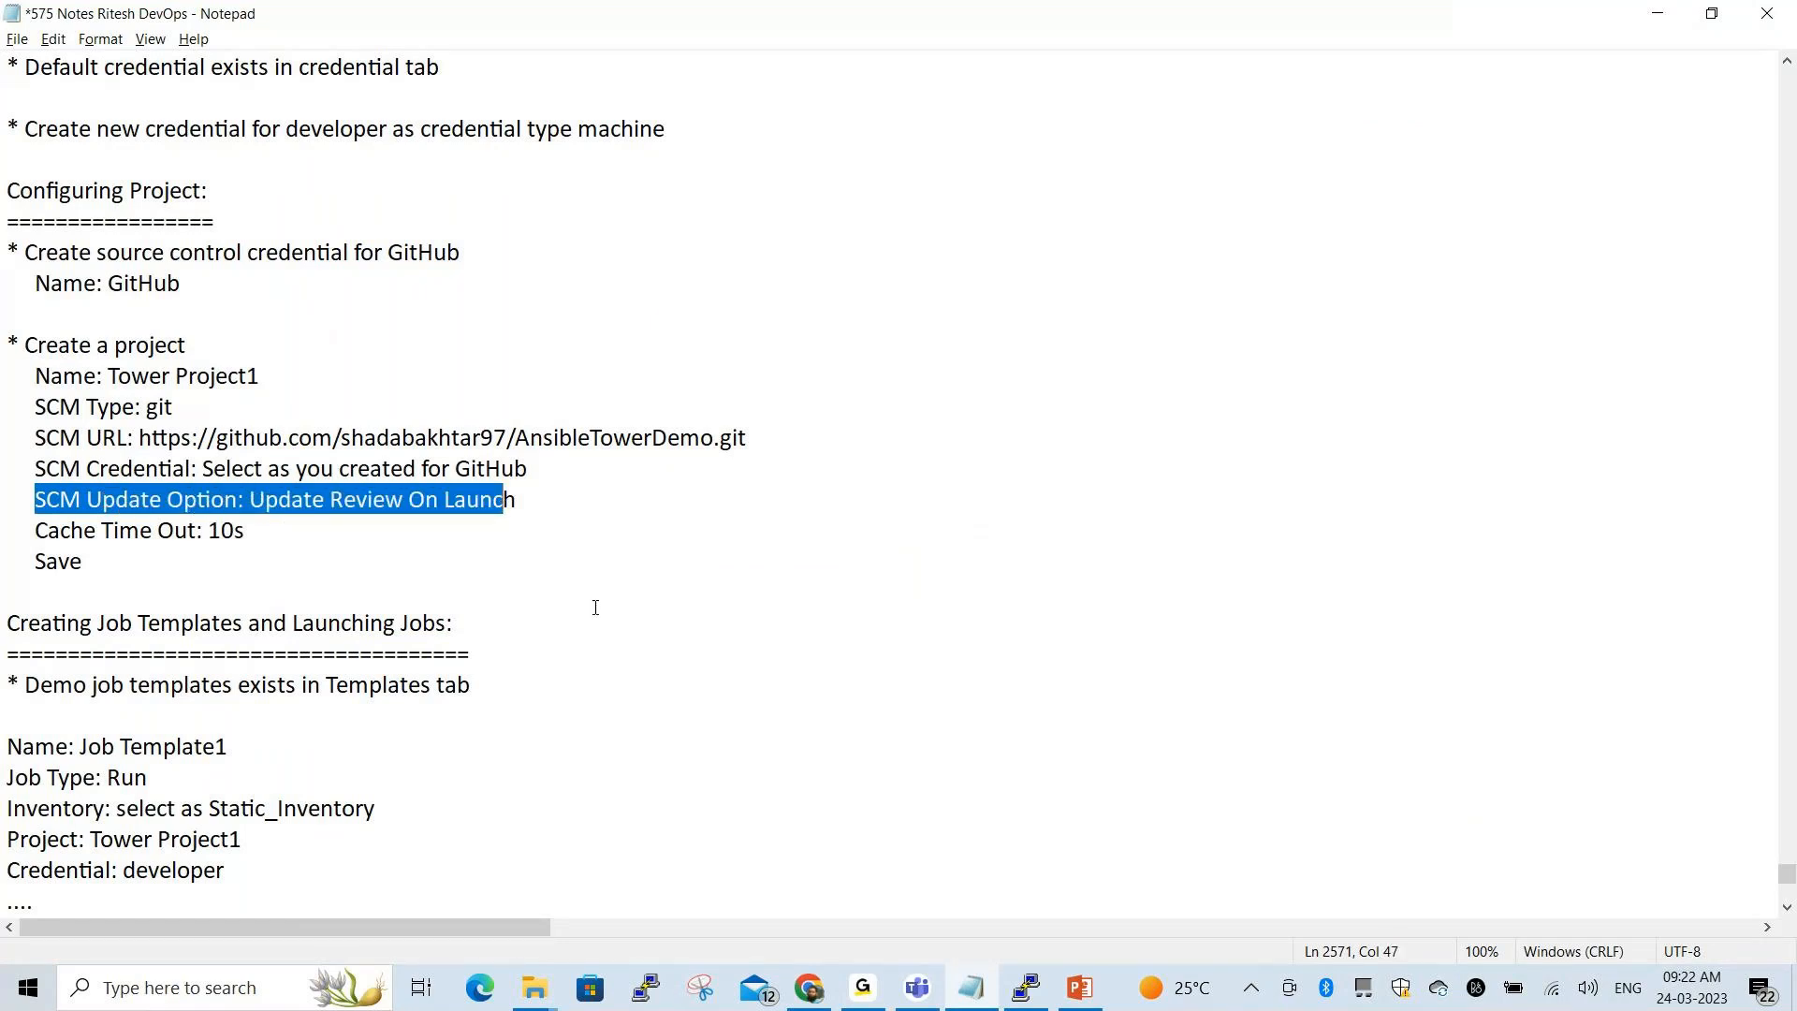
drag(216, 531, 272, 531)
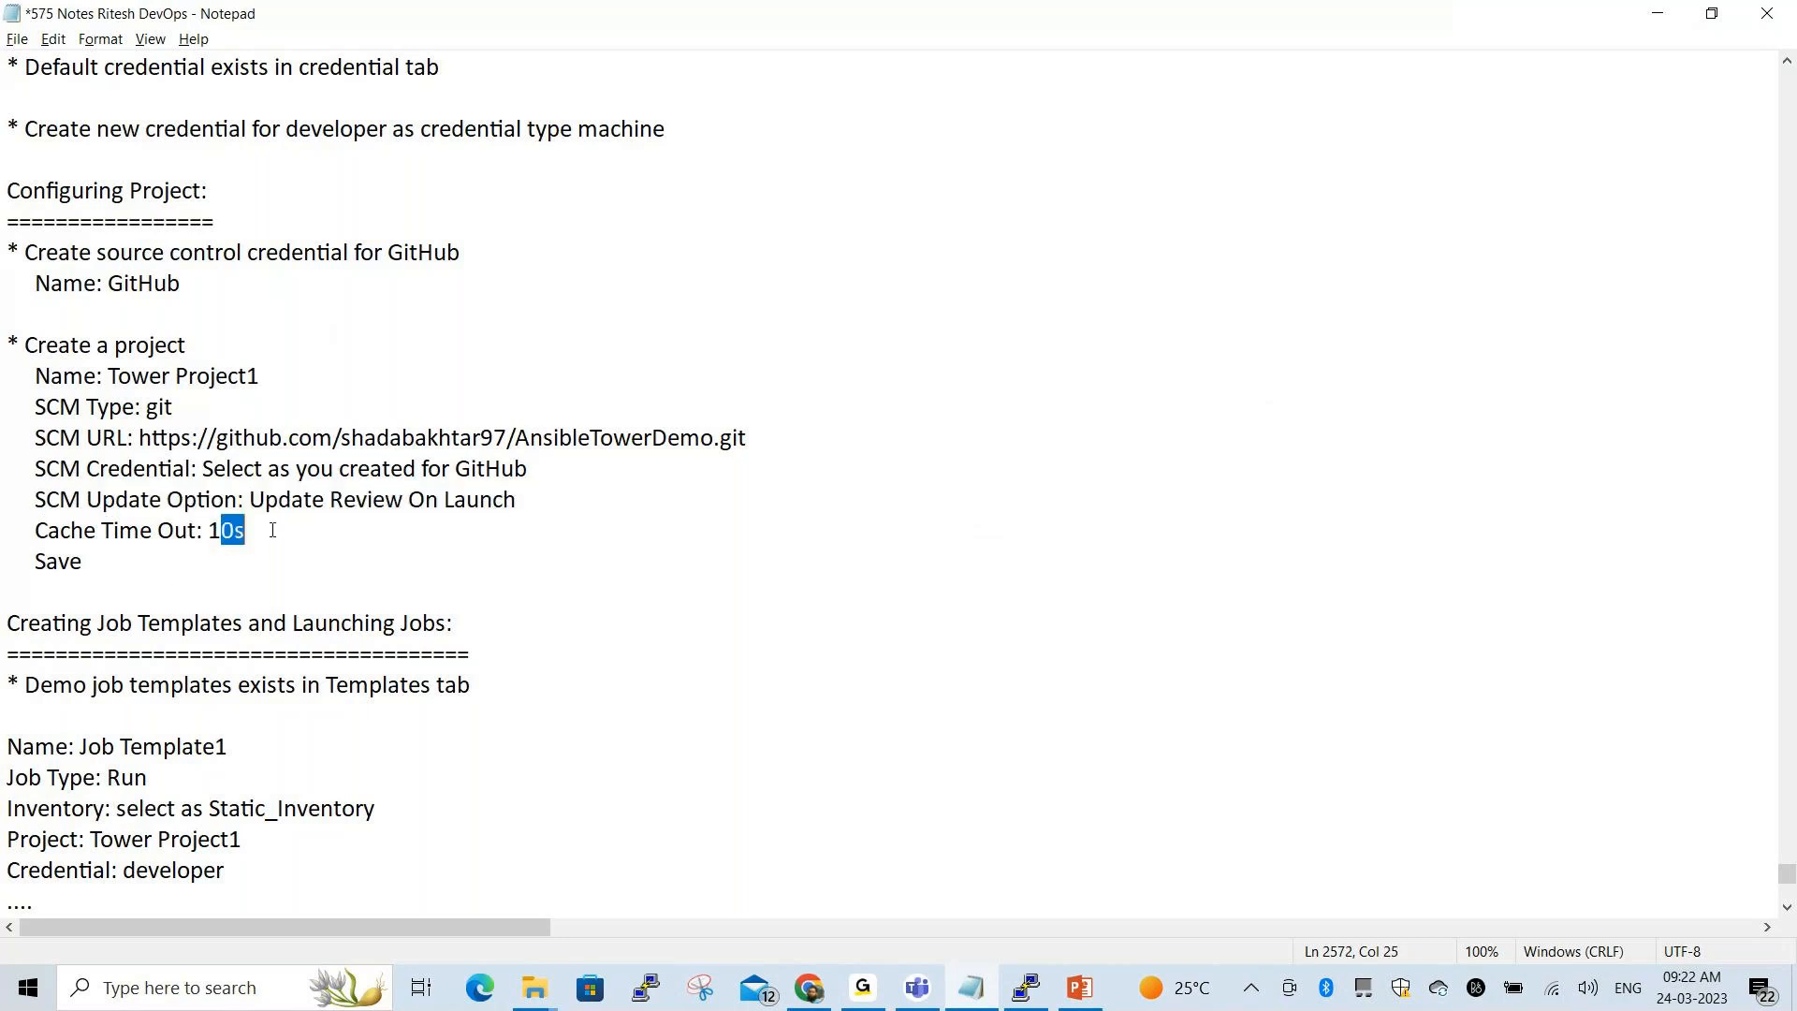
key(alt+Tab)
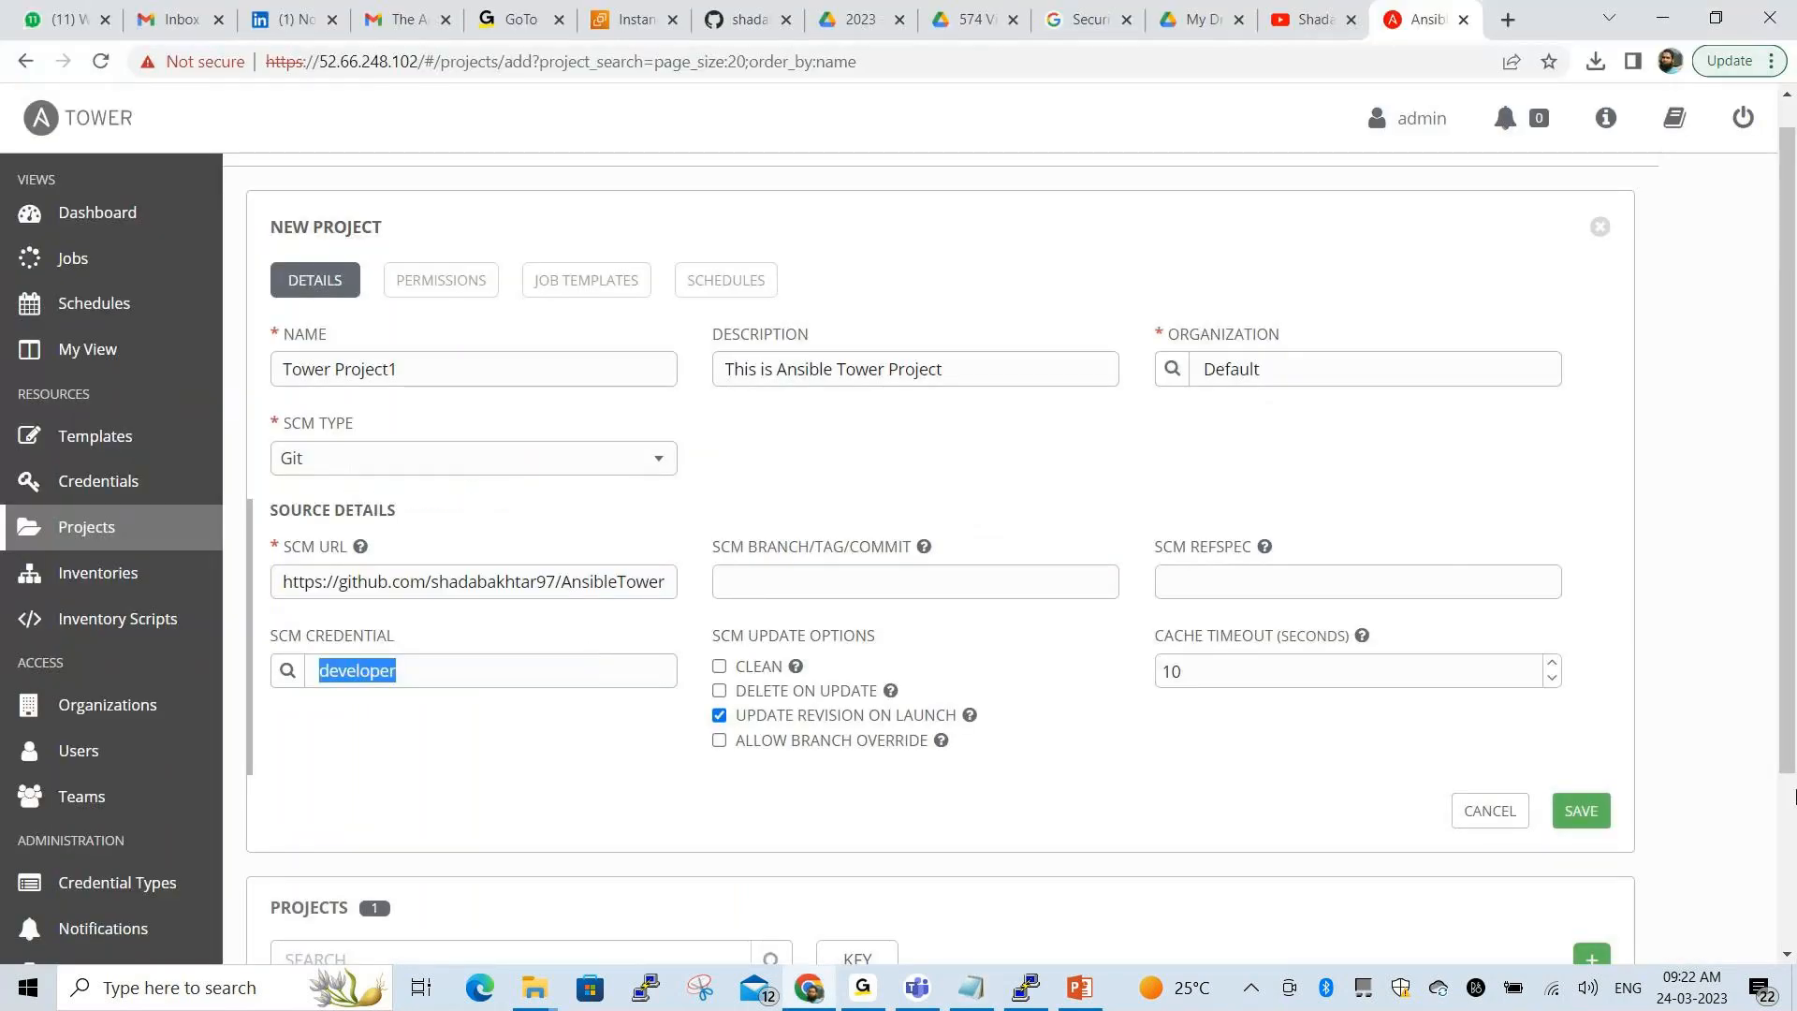
Save Tower Project1, confirm its successful sync in Projects, then highlight the Creating Job Templates notes
click(1590, 812)
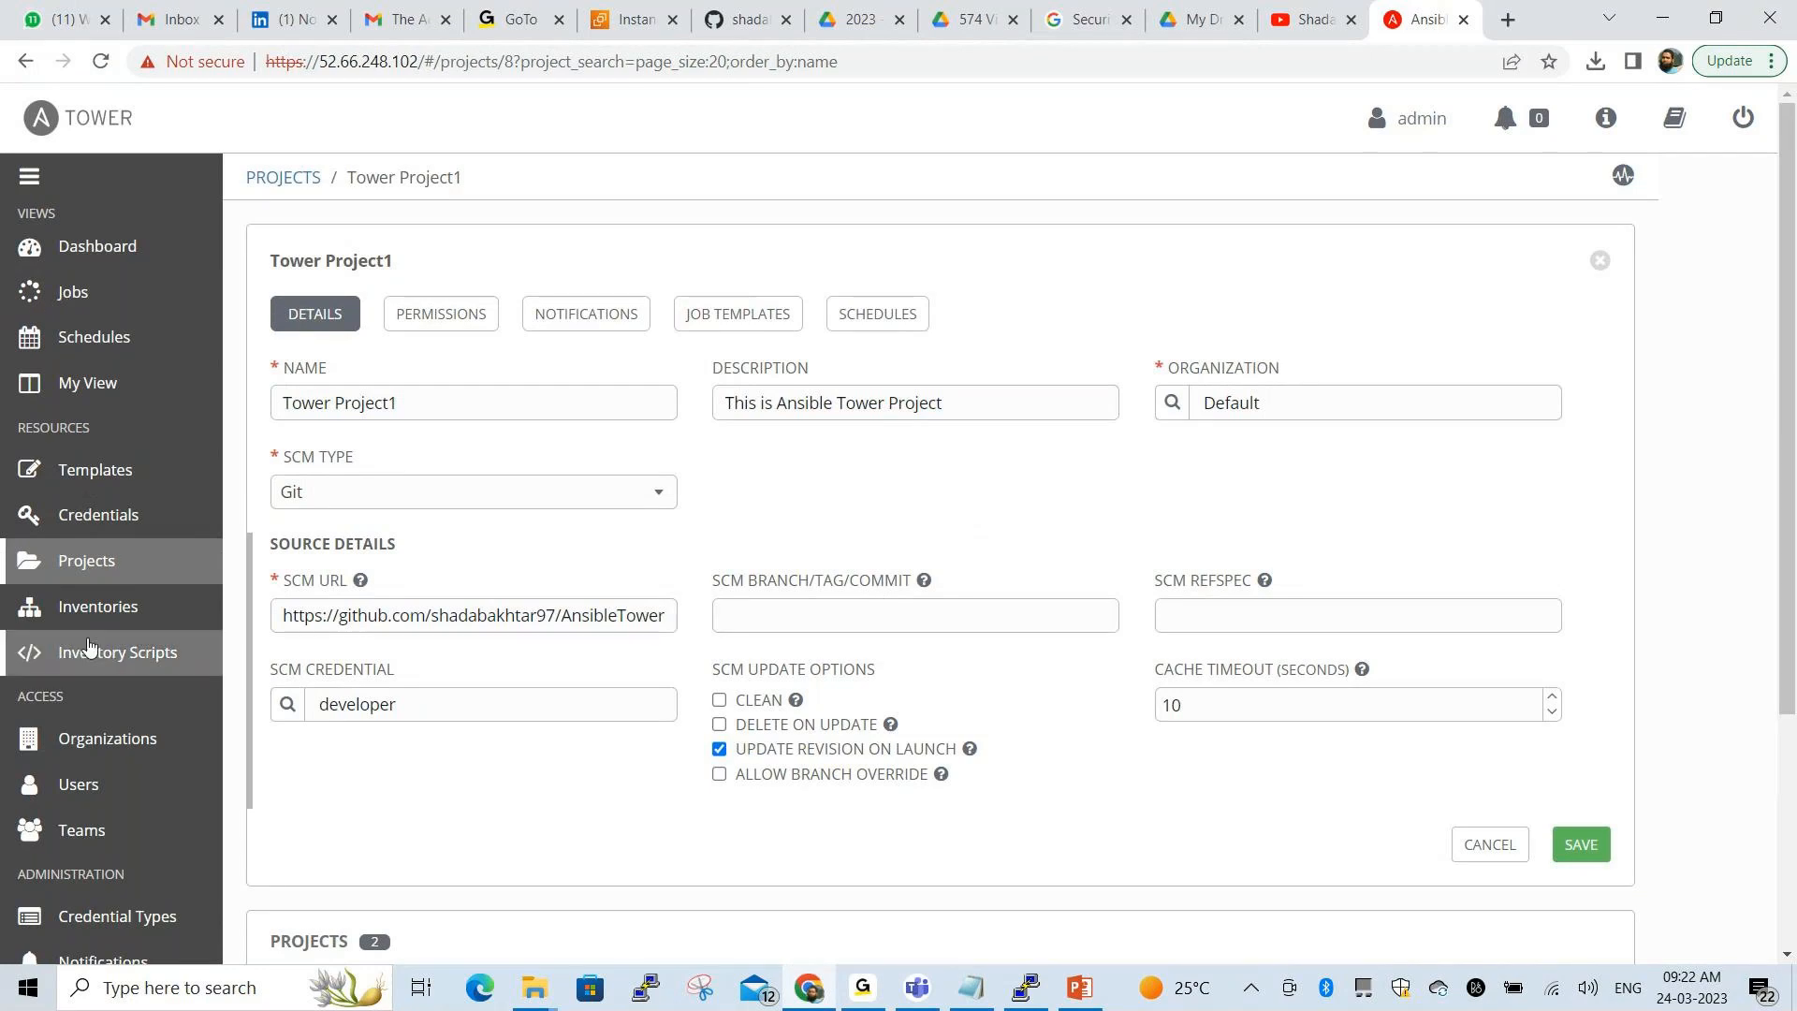
click(100, 573)
click(581, 927)
mouse_move(284, 446)
mouse_down()
mouse_move(383, 513)
mouse_move(501, 473)
mouse_move(499, 454)
mouse_move(277, 448)
mouse_up()
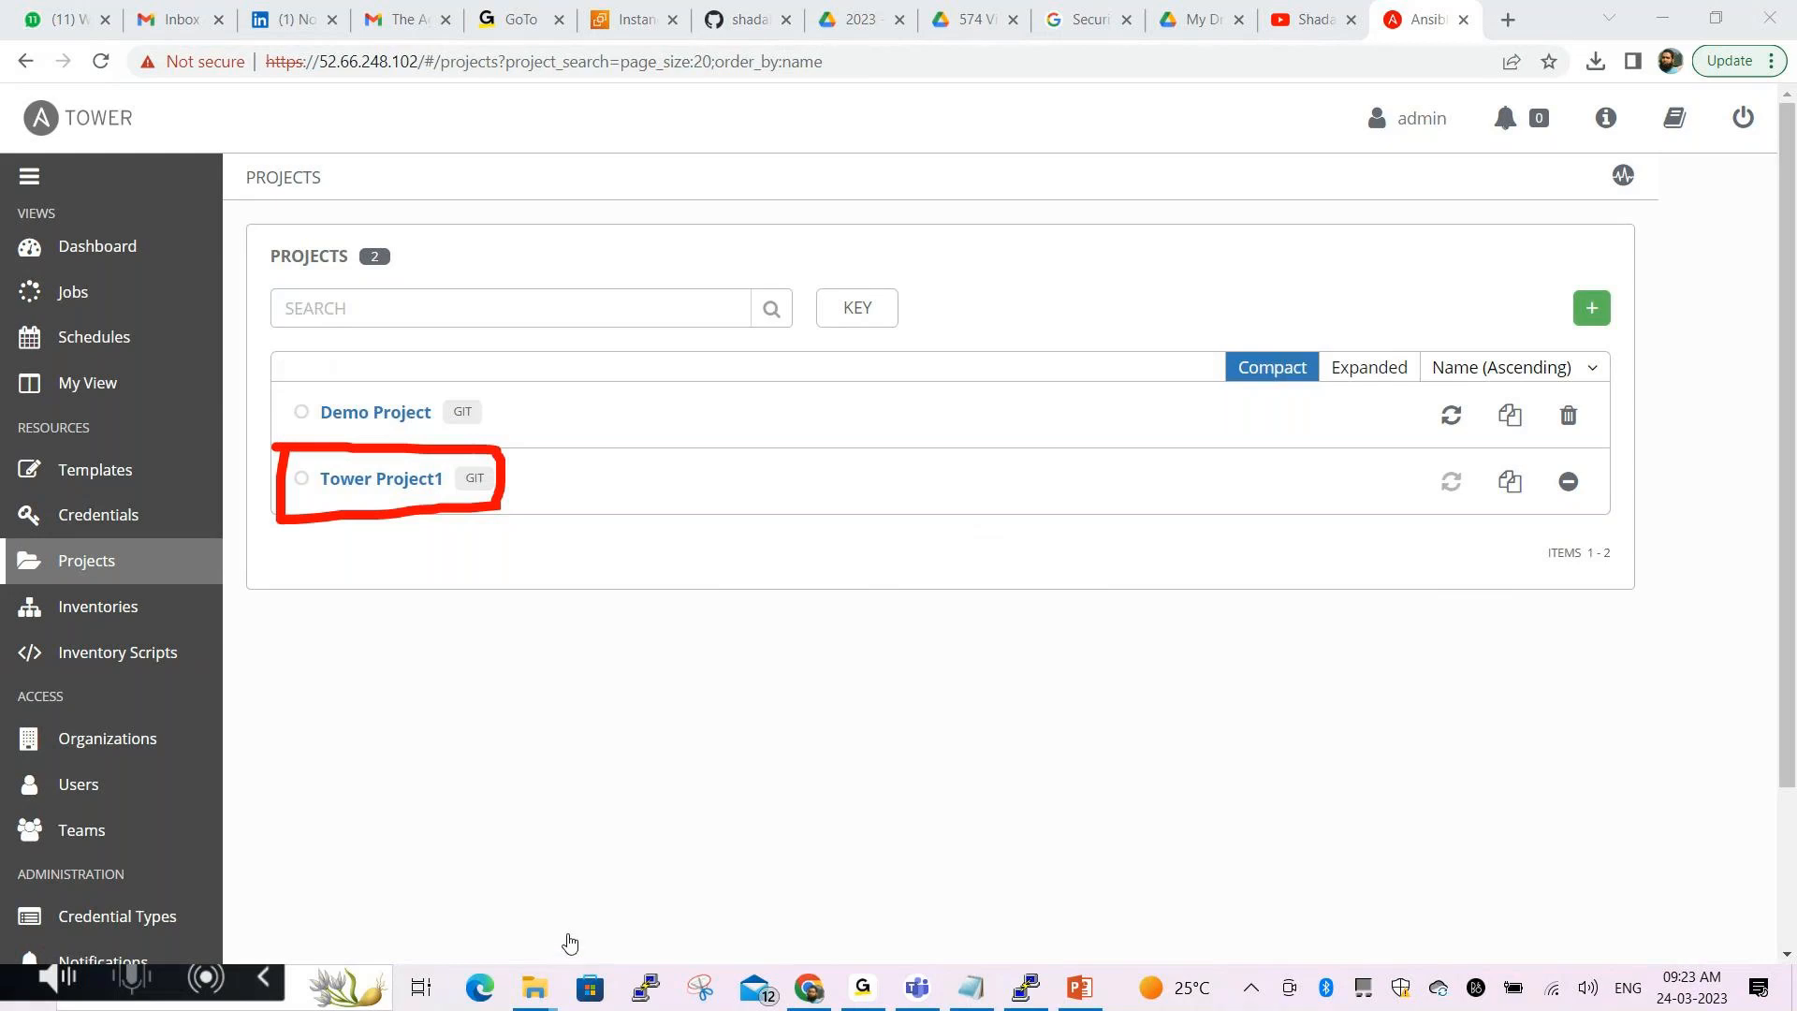
click(570, 941)
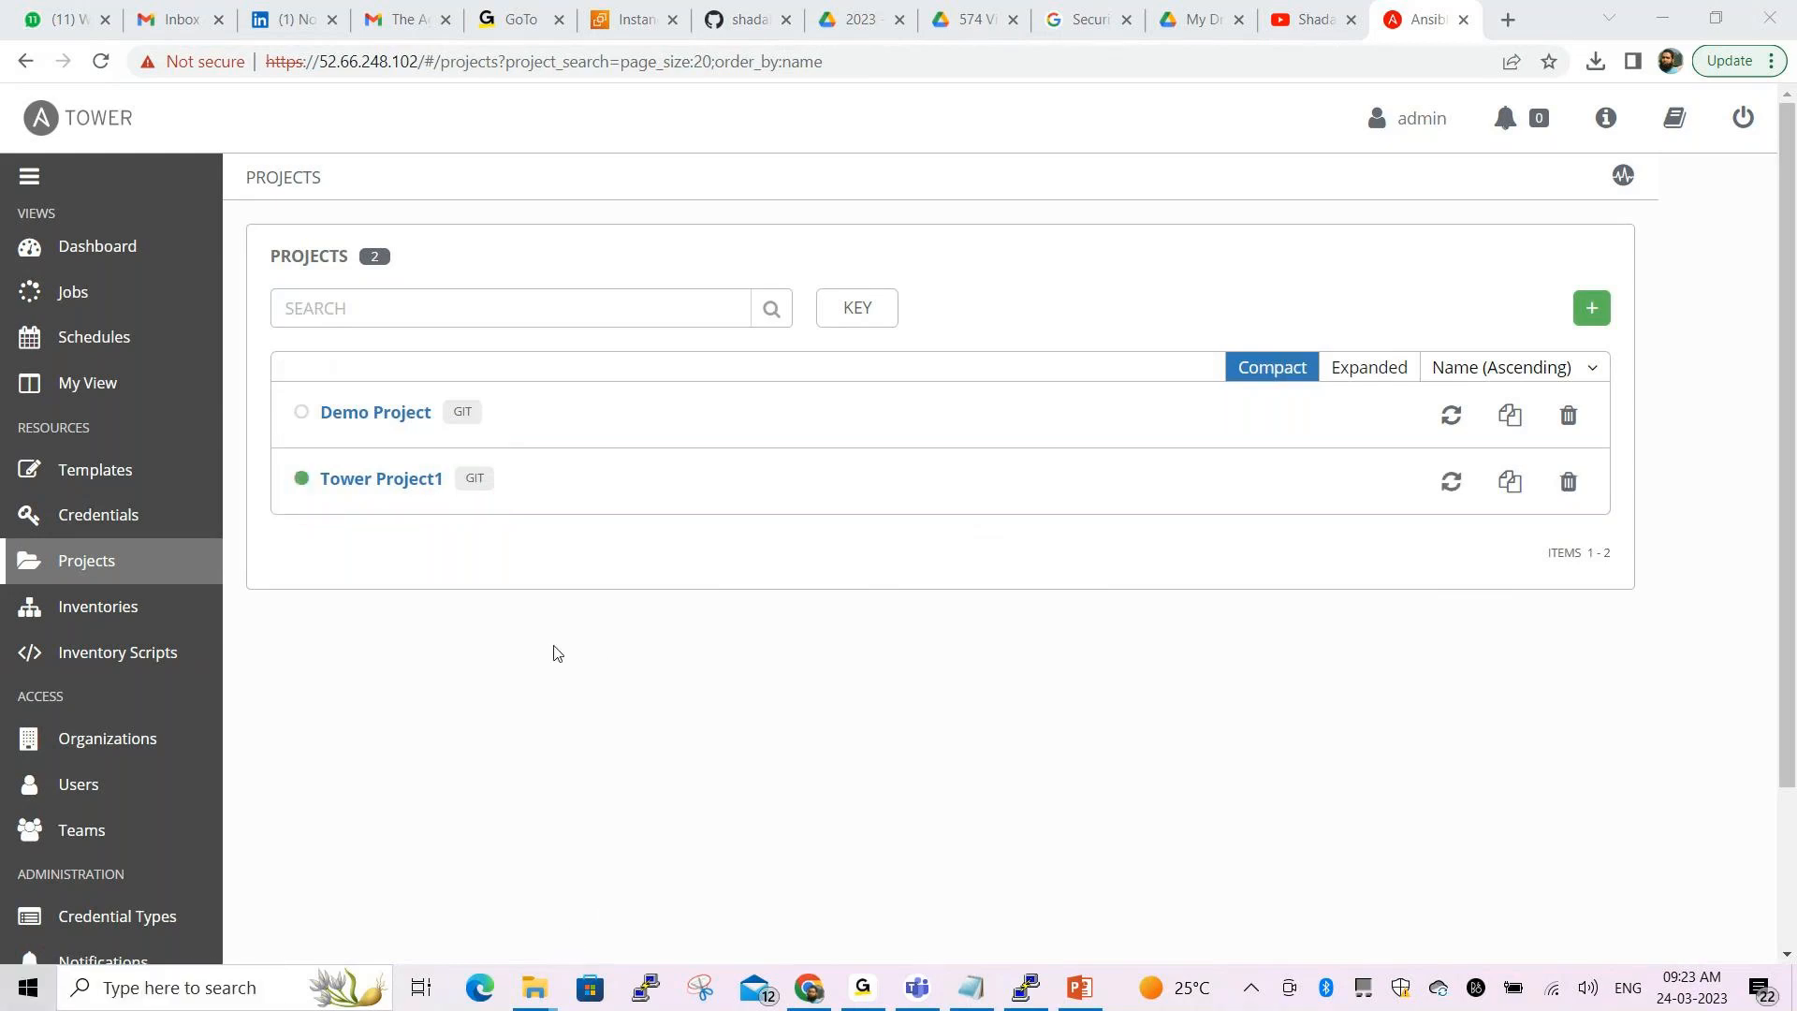
key(alt+Tab)
drag(8, 346, 460, 365)
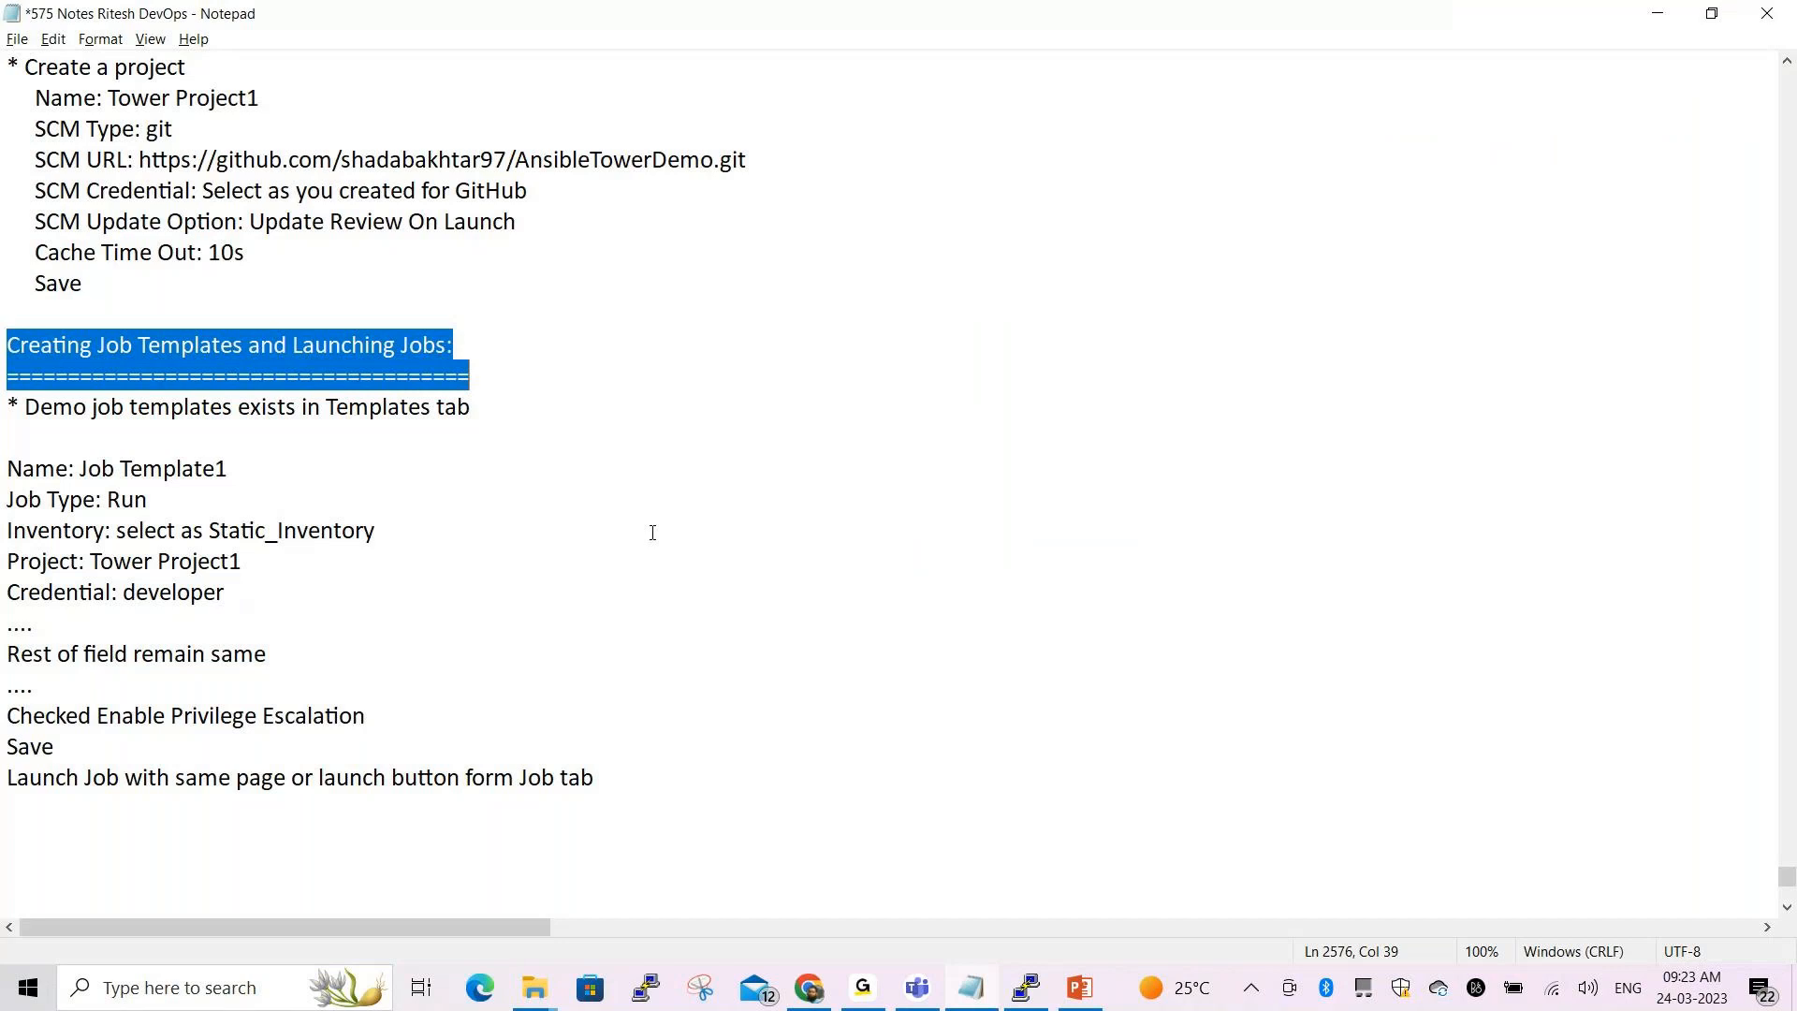
Back in Ansible Tower, start a new Job Template from the Templates list containing Demo Job Template
click(829, 540)
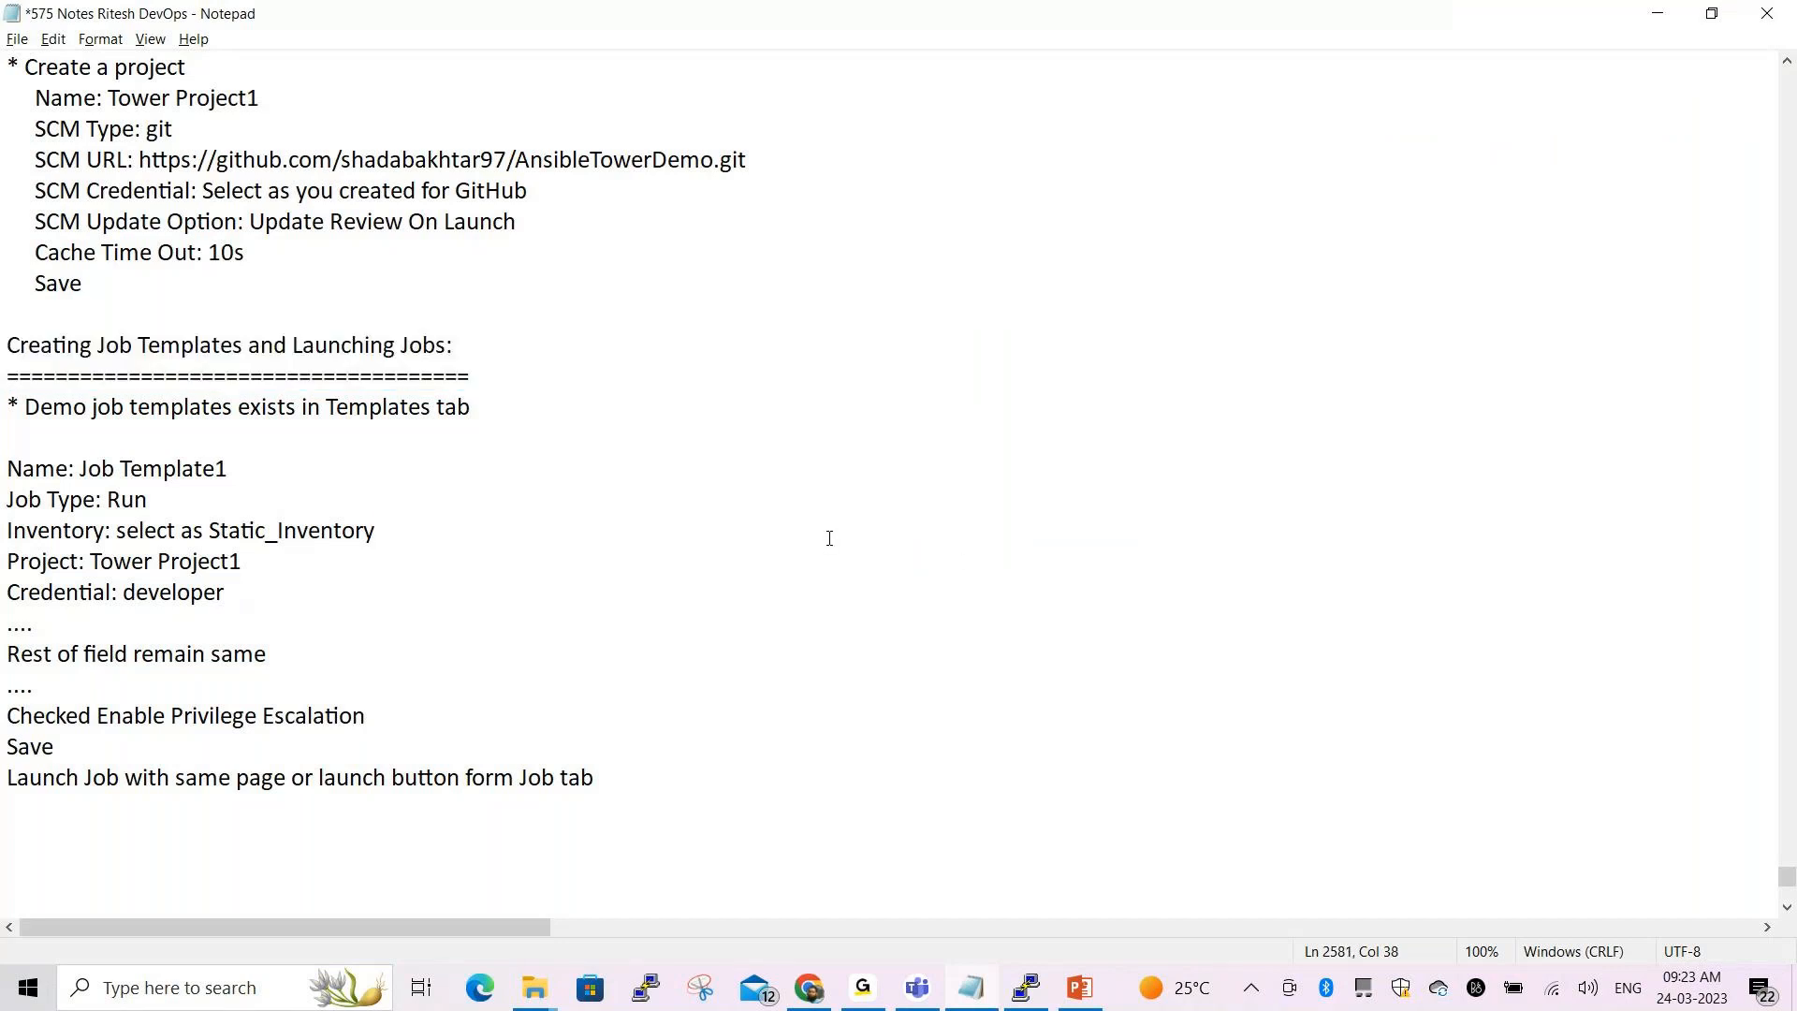
key(alt+Tab)
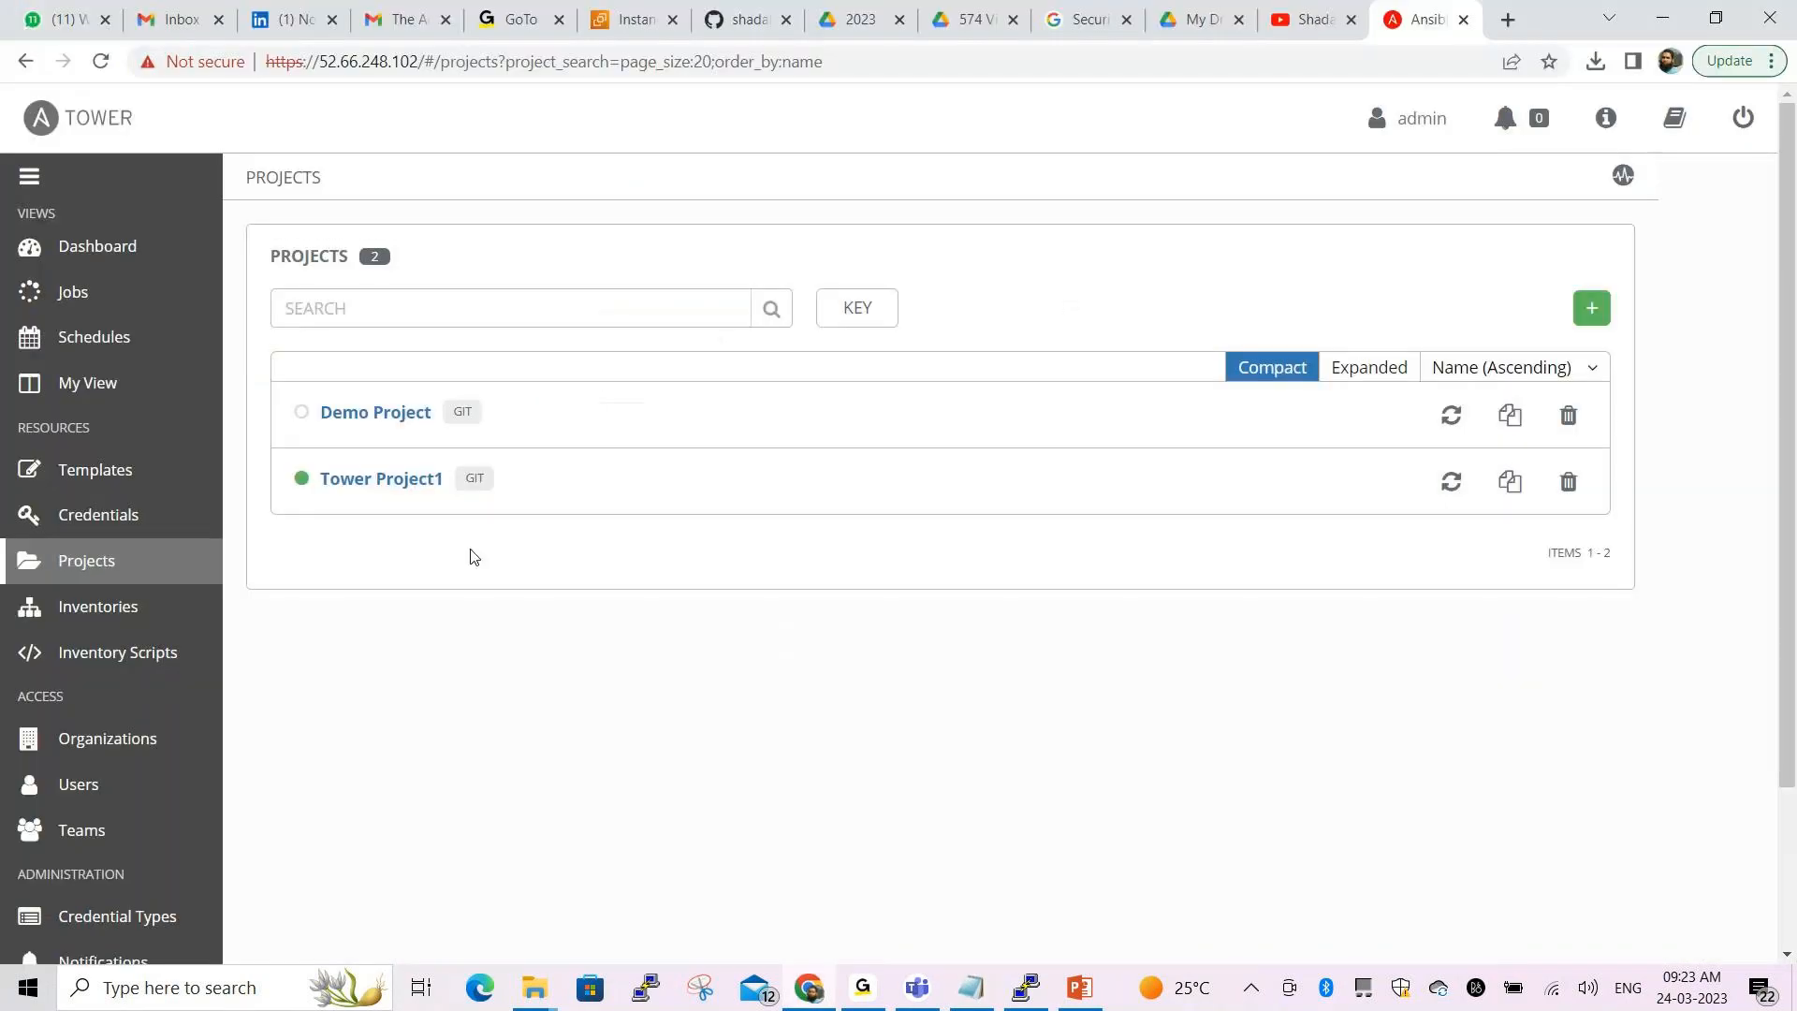
click(103, 469)
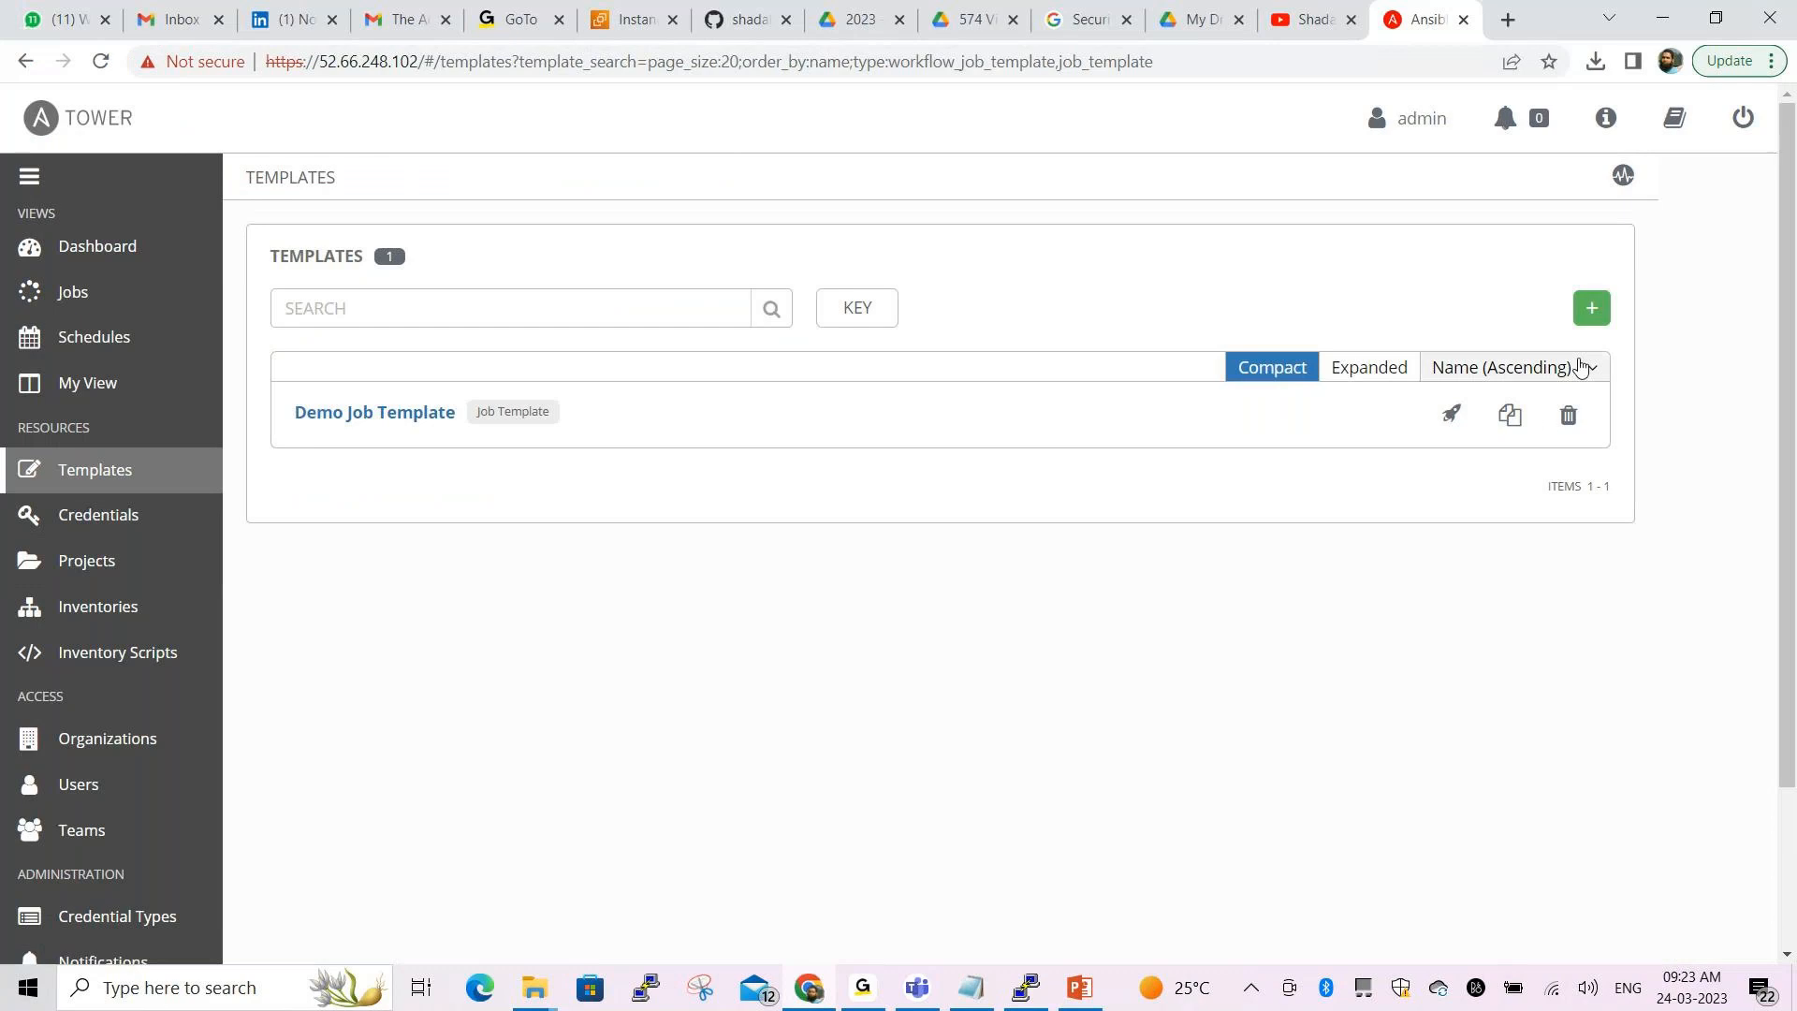
click(1594, 311)
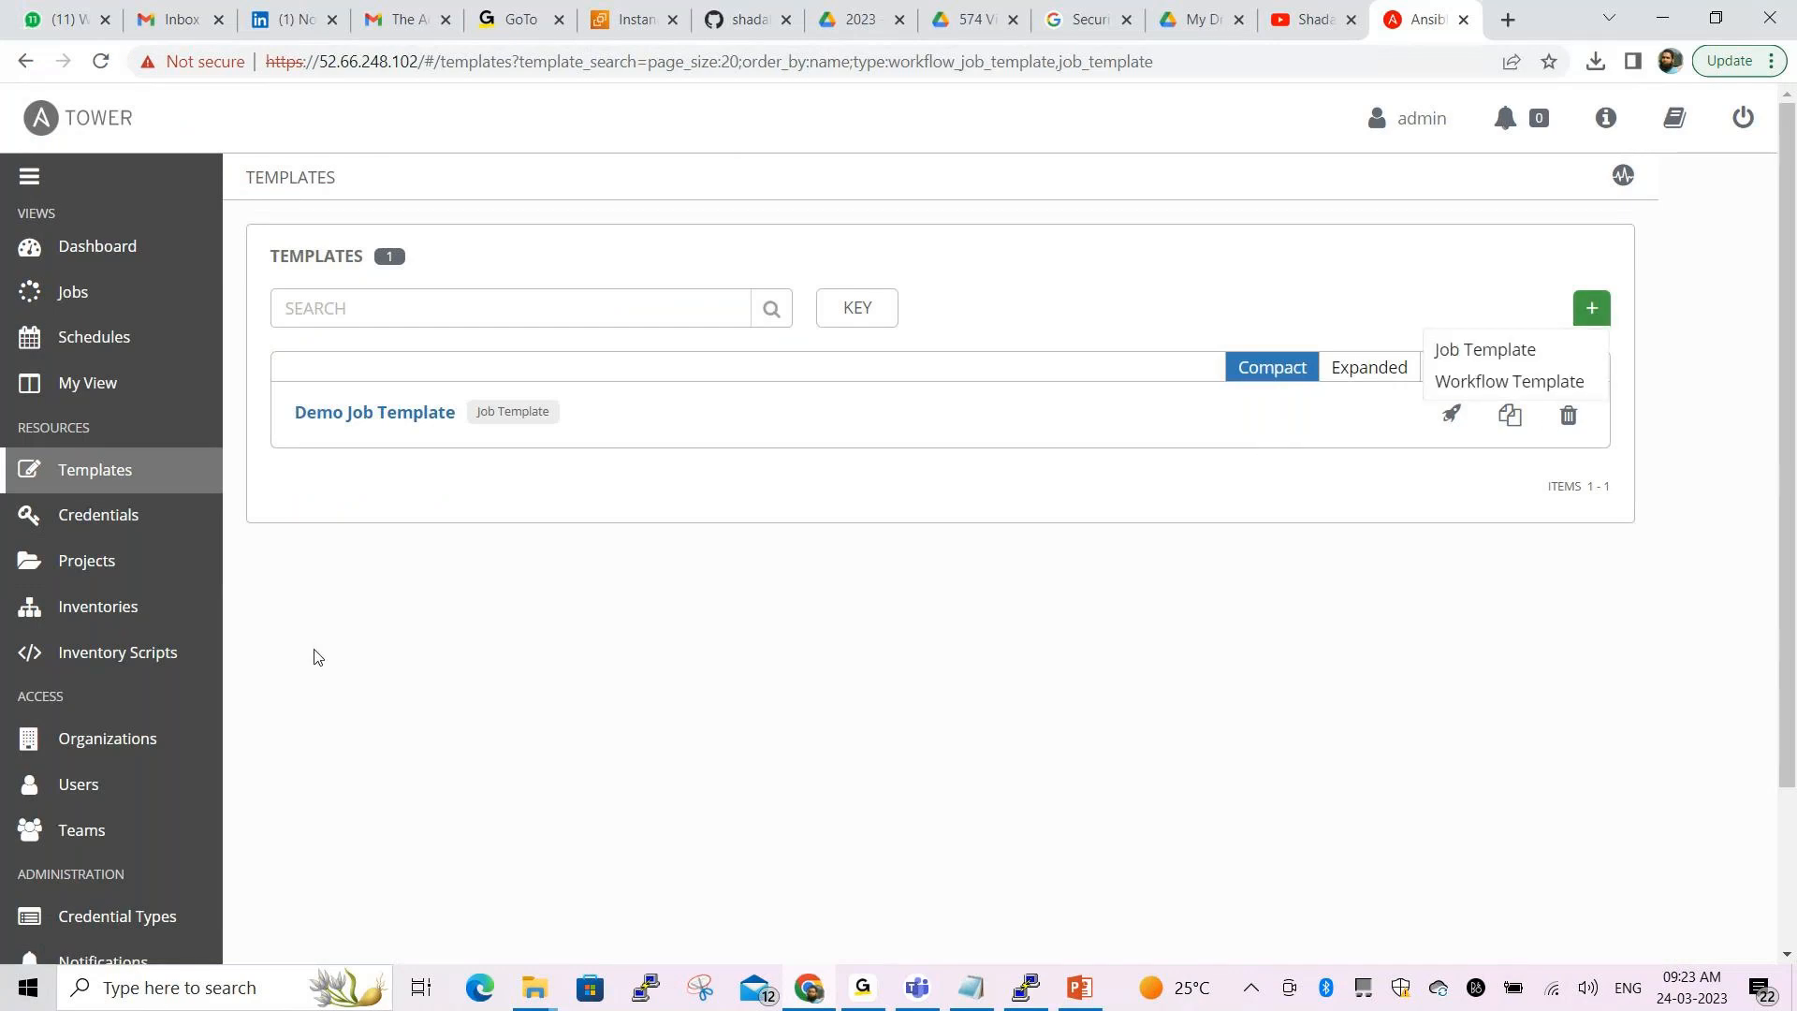
click(1470, 357)
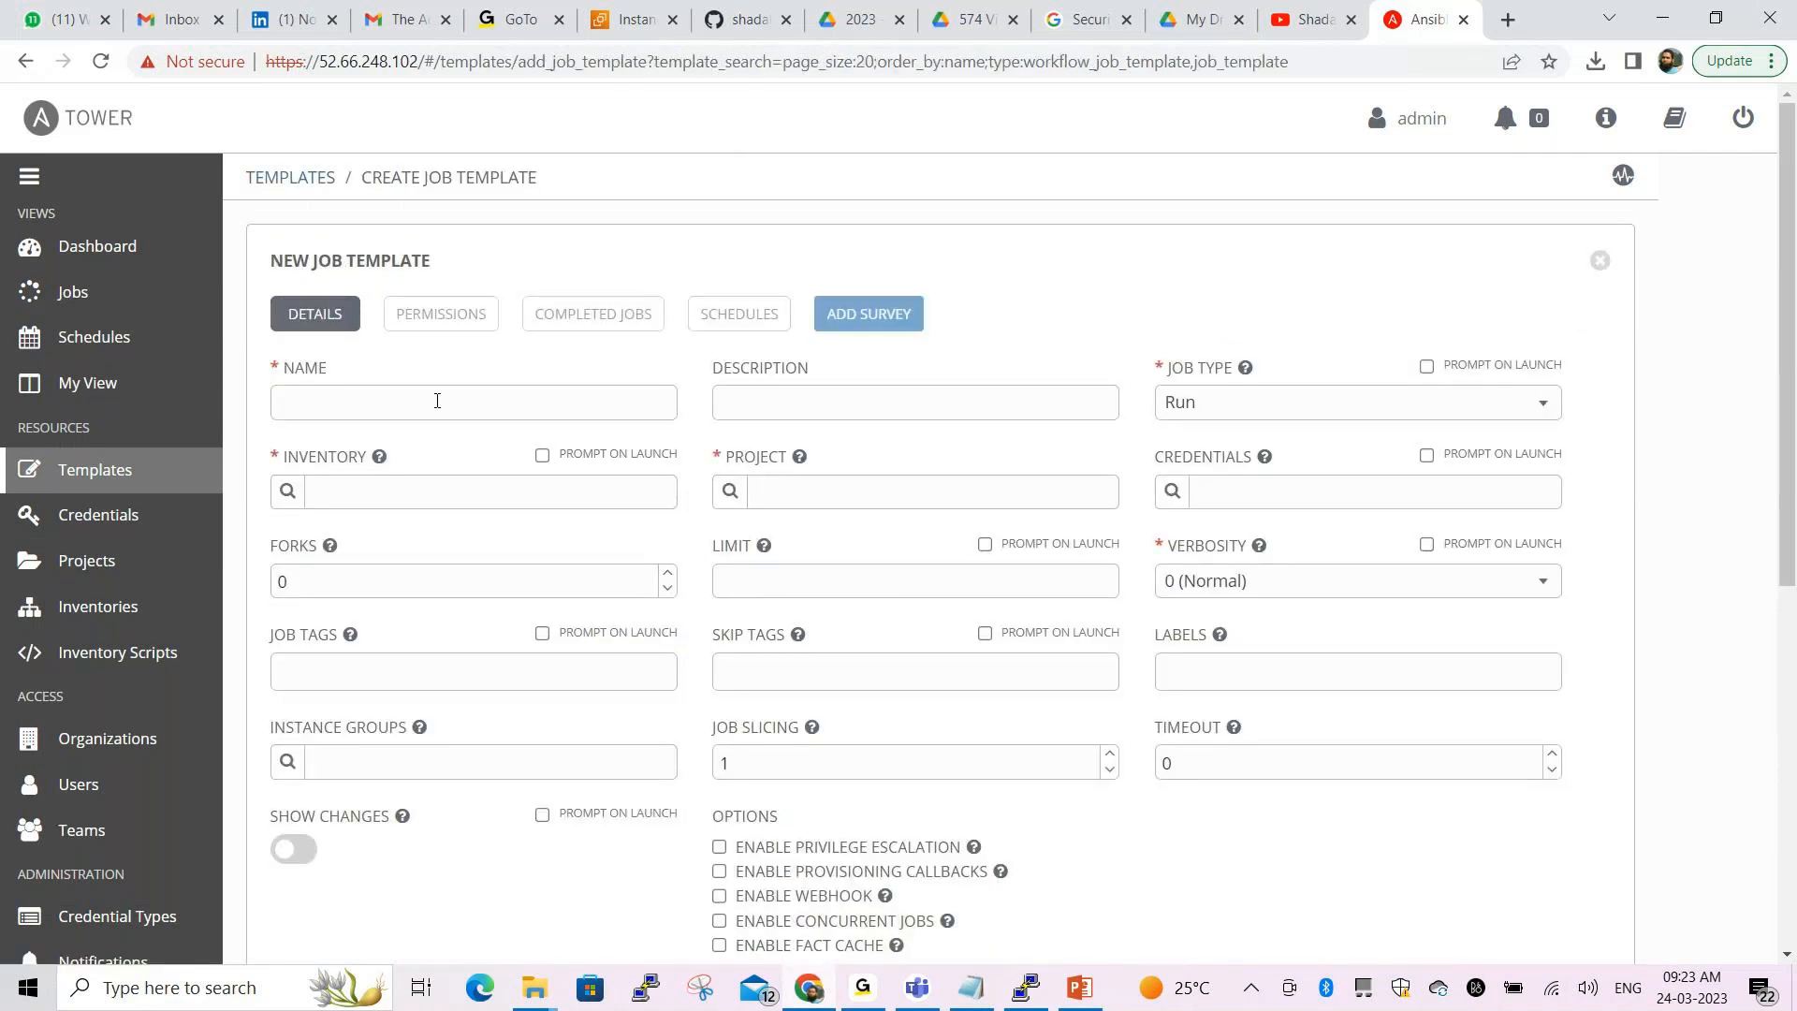
Name the template 'Job Template1' with description 'This first Job', copying the name from Notepad
key(alt+Tab)
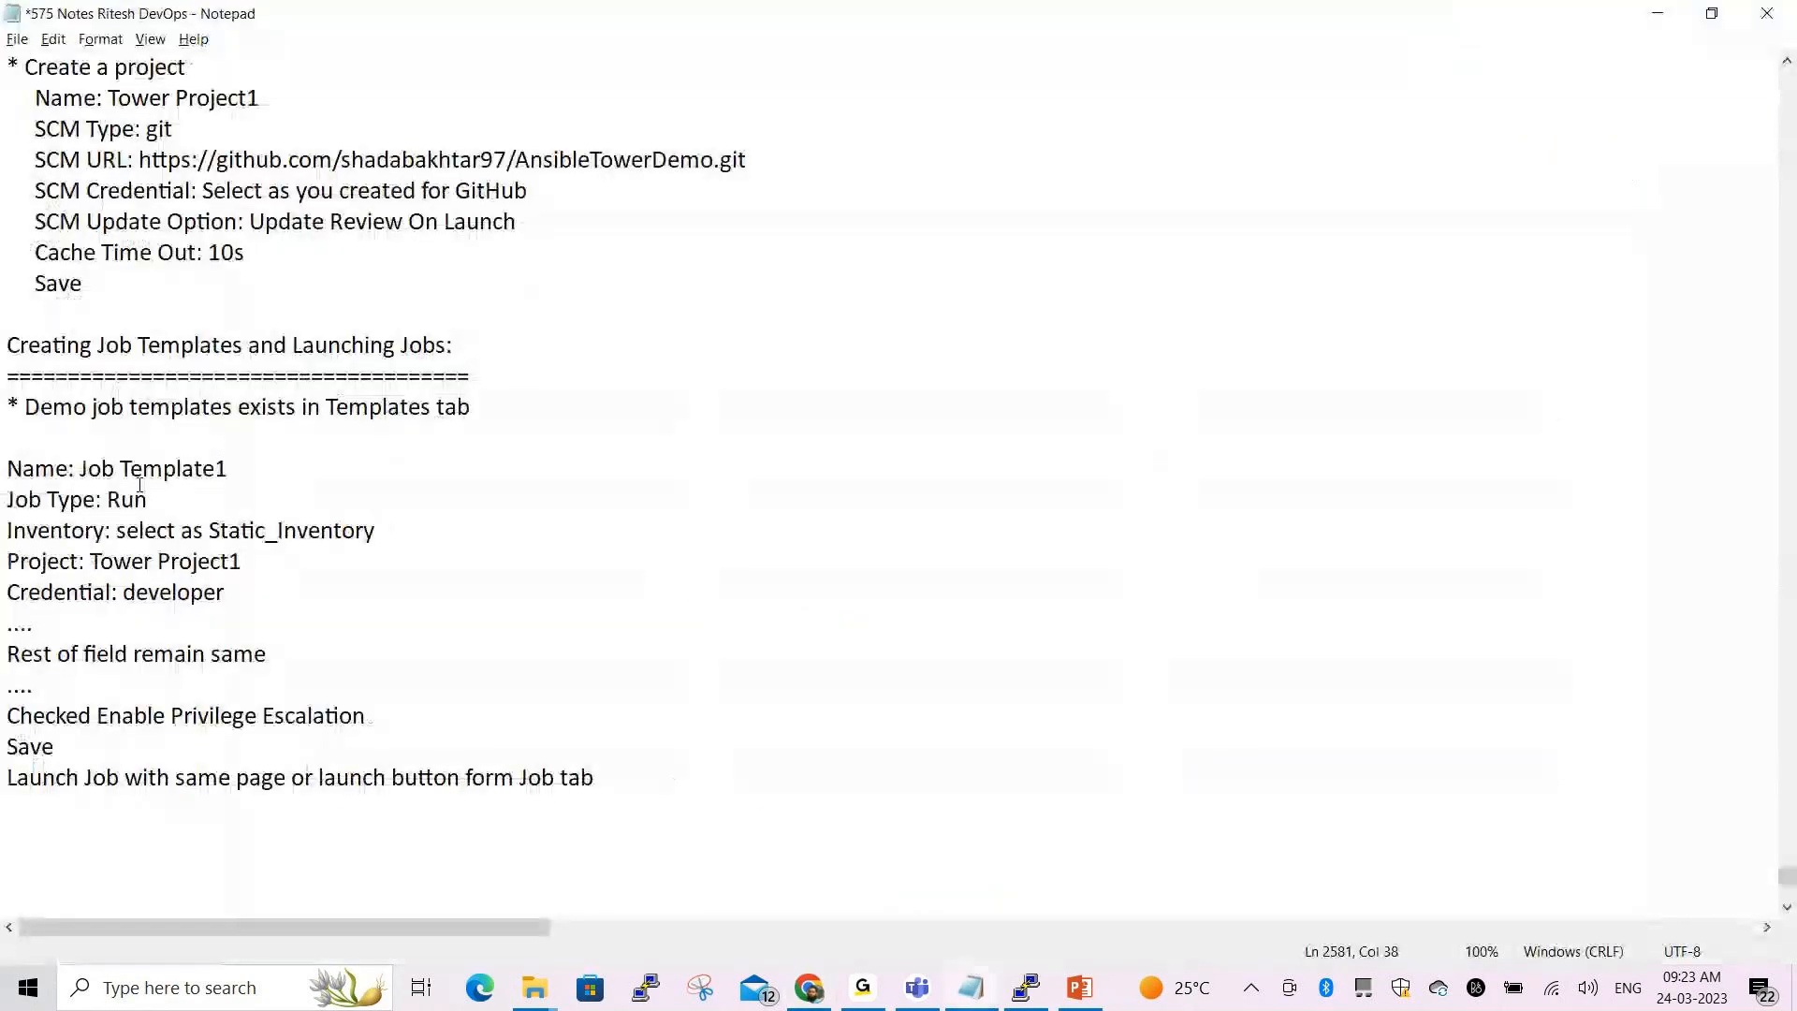
drag(80, 474, 249, 472)
key(ctrl+c)
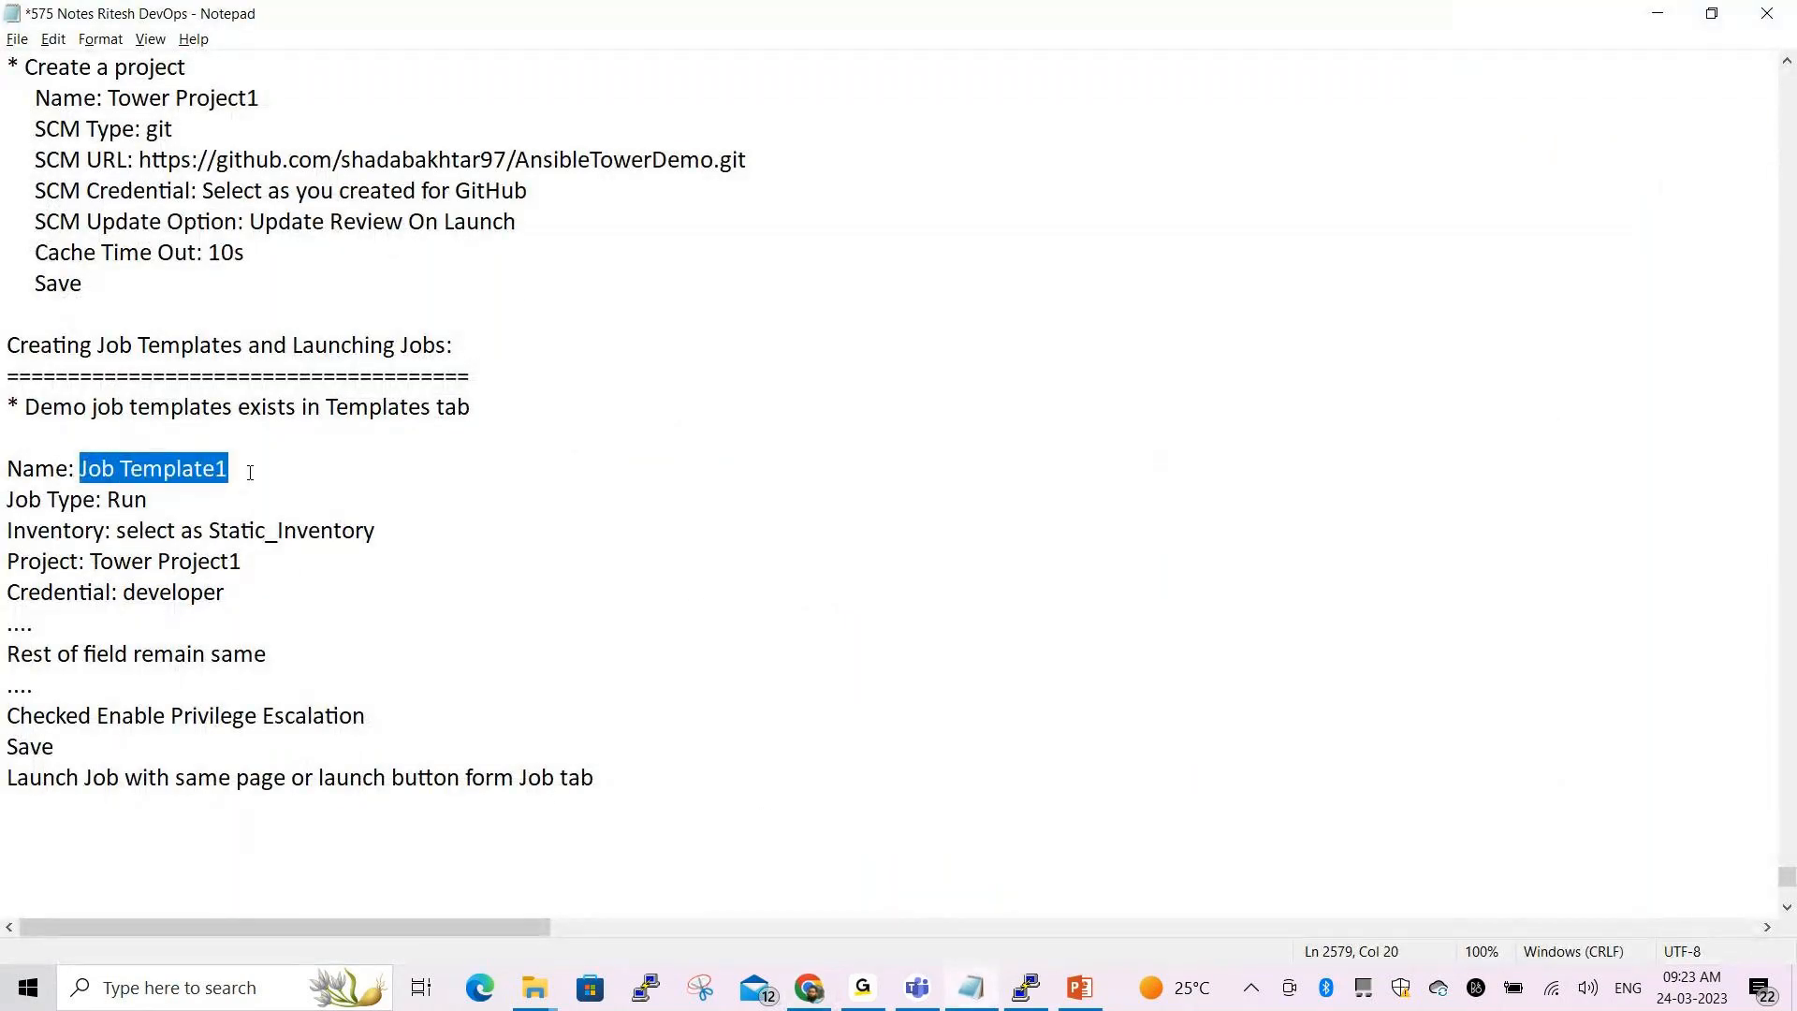
key(alt+Tab)
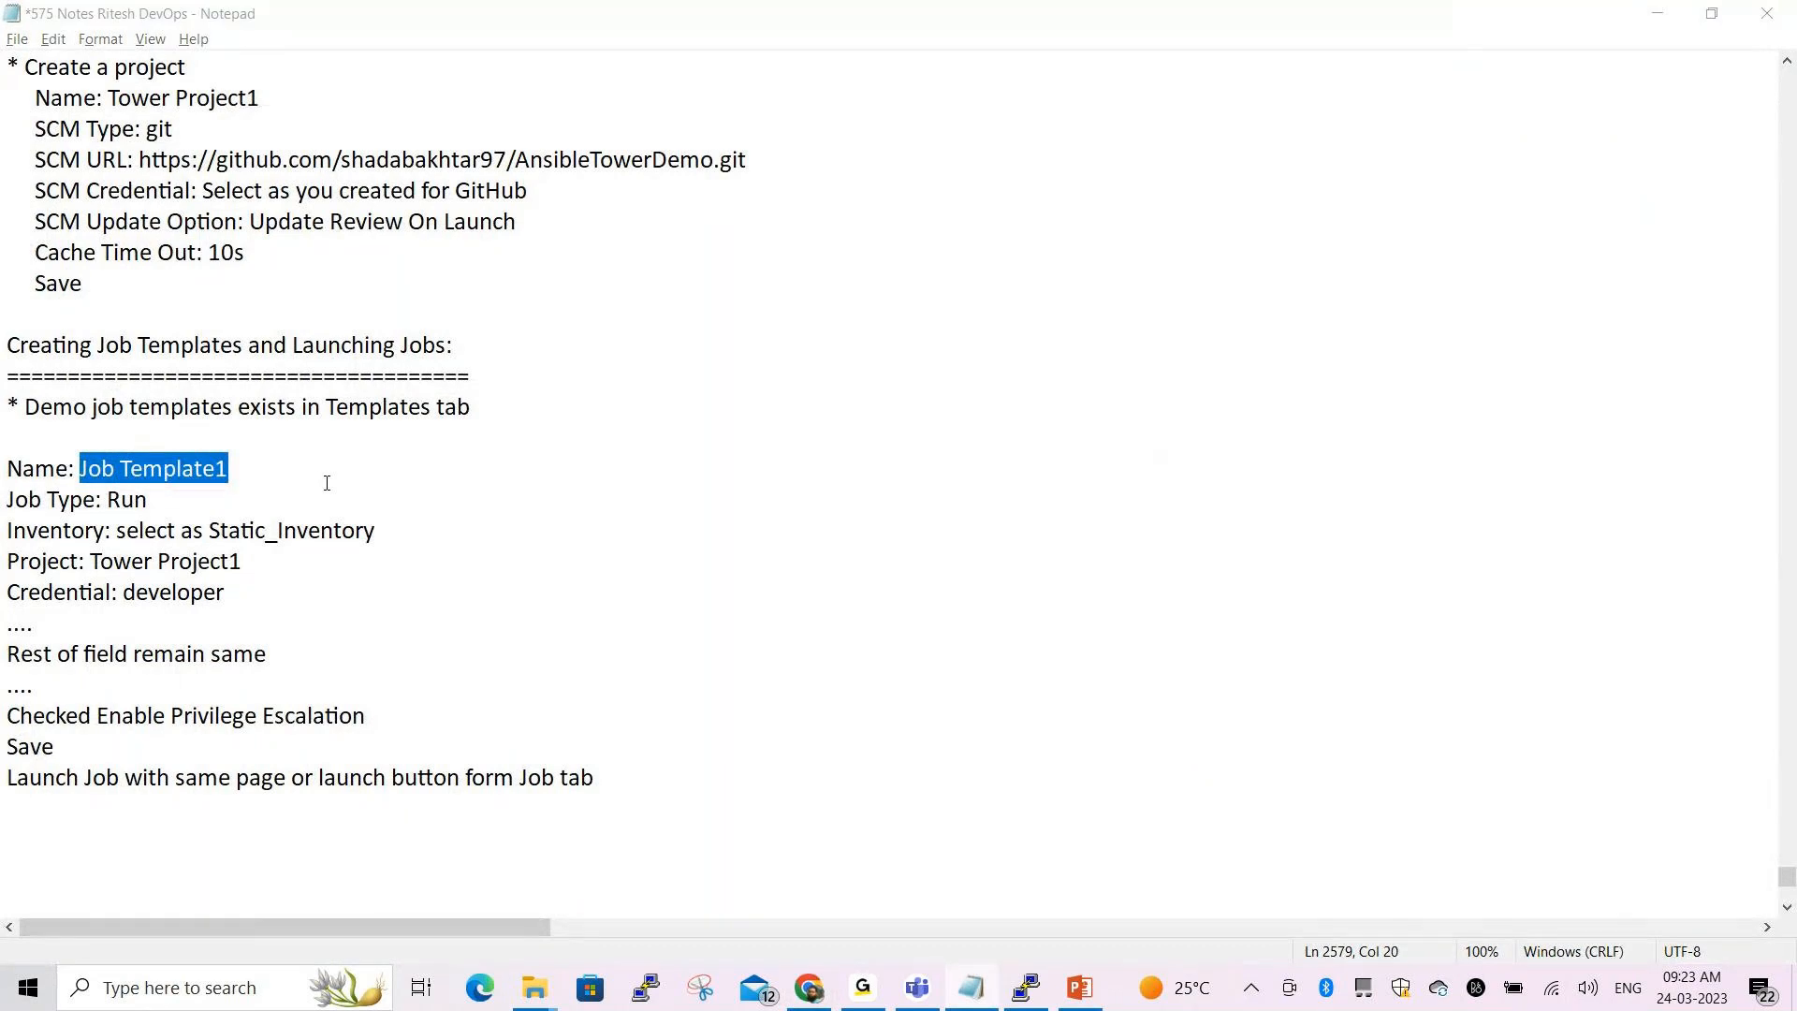
key(ctrl+v)
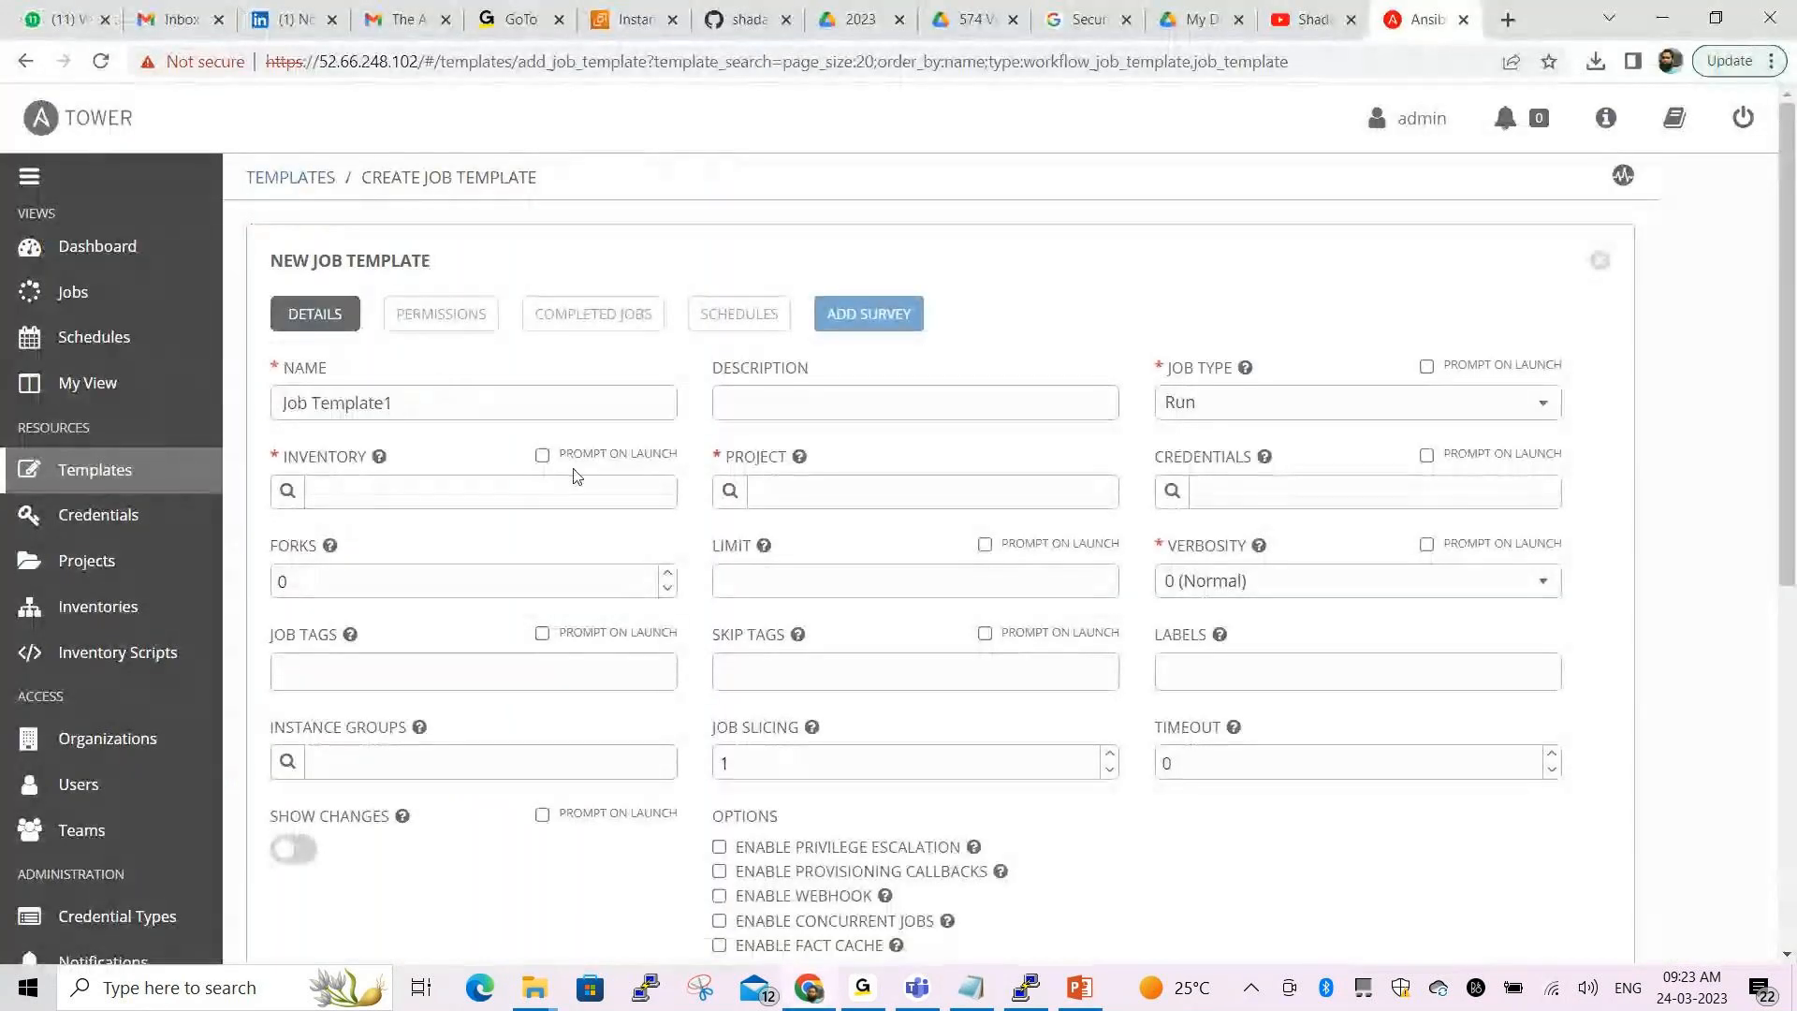
click(780, 397)
text(Th)
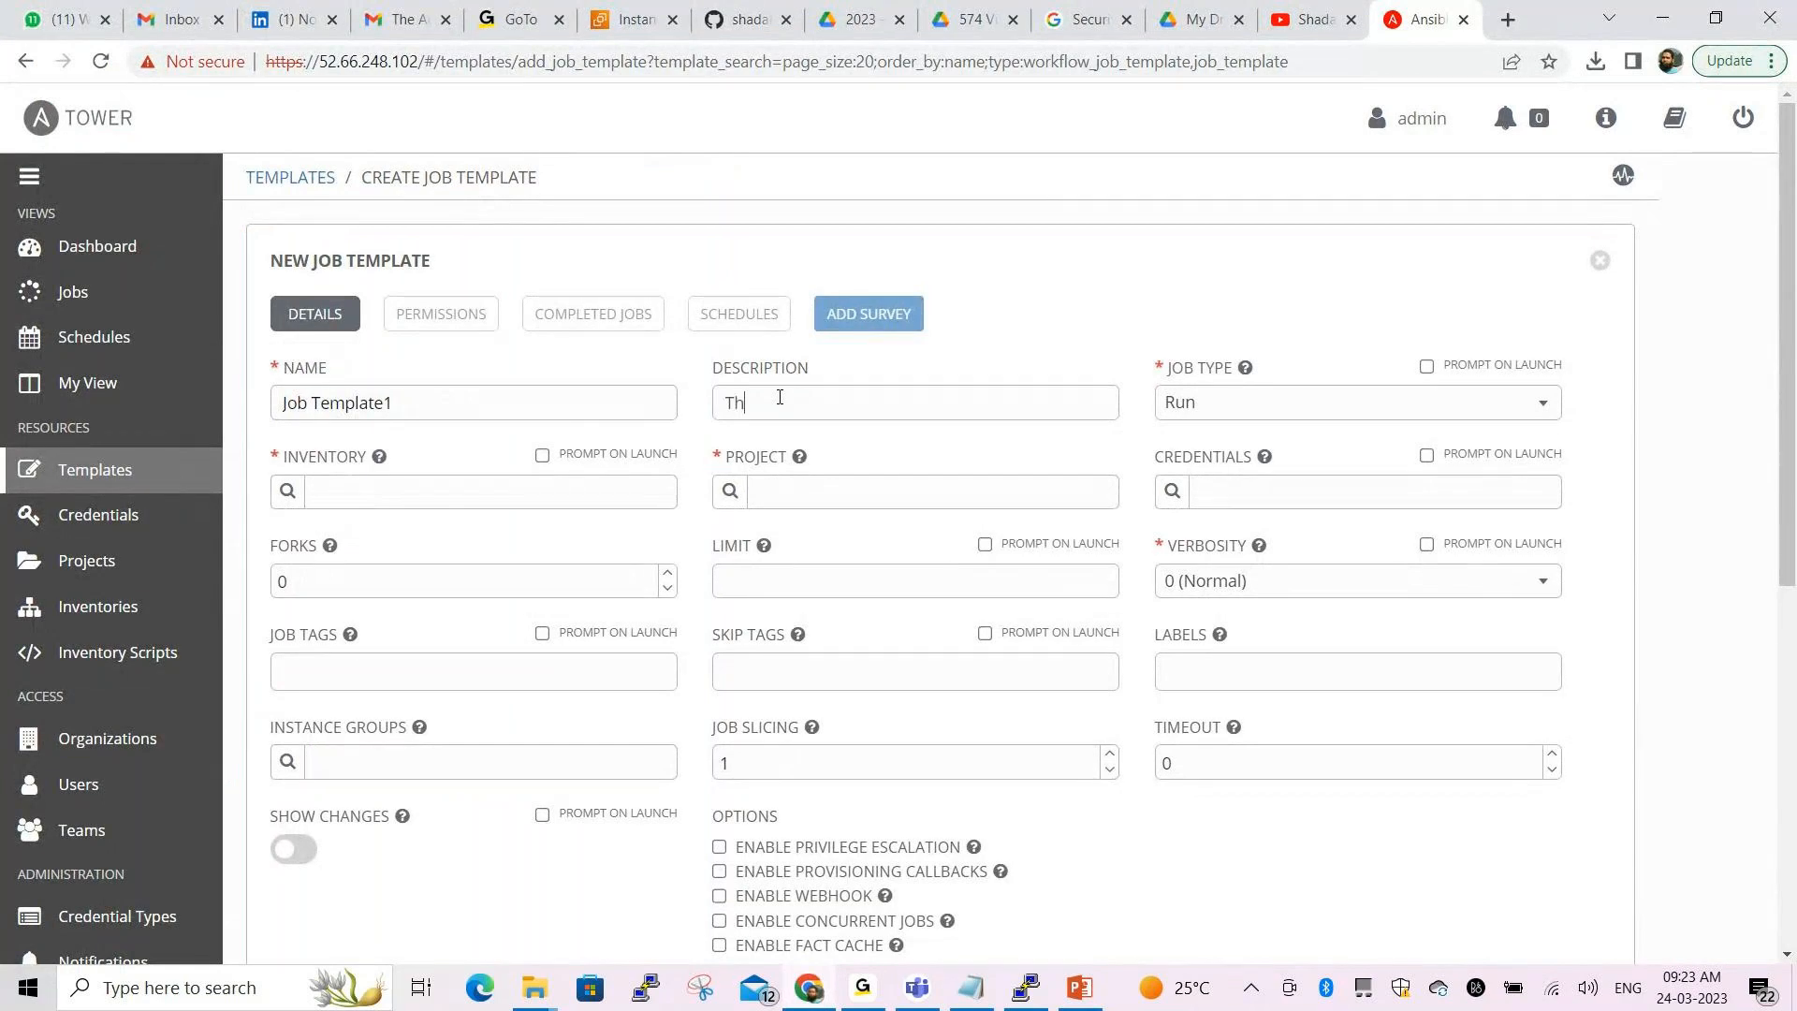
text(is first Job)
Select Static_Inventory as the template's inventory
click(288, 492)
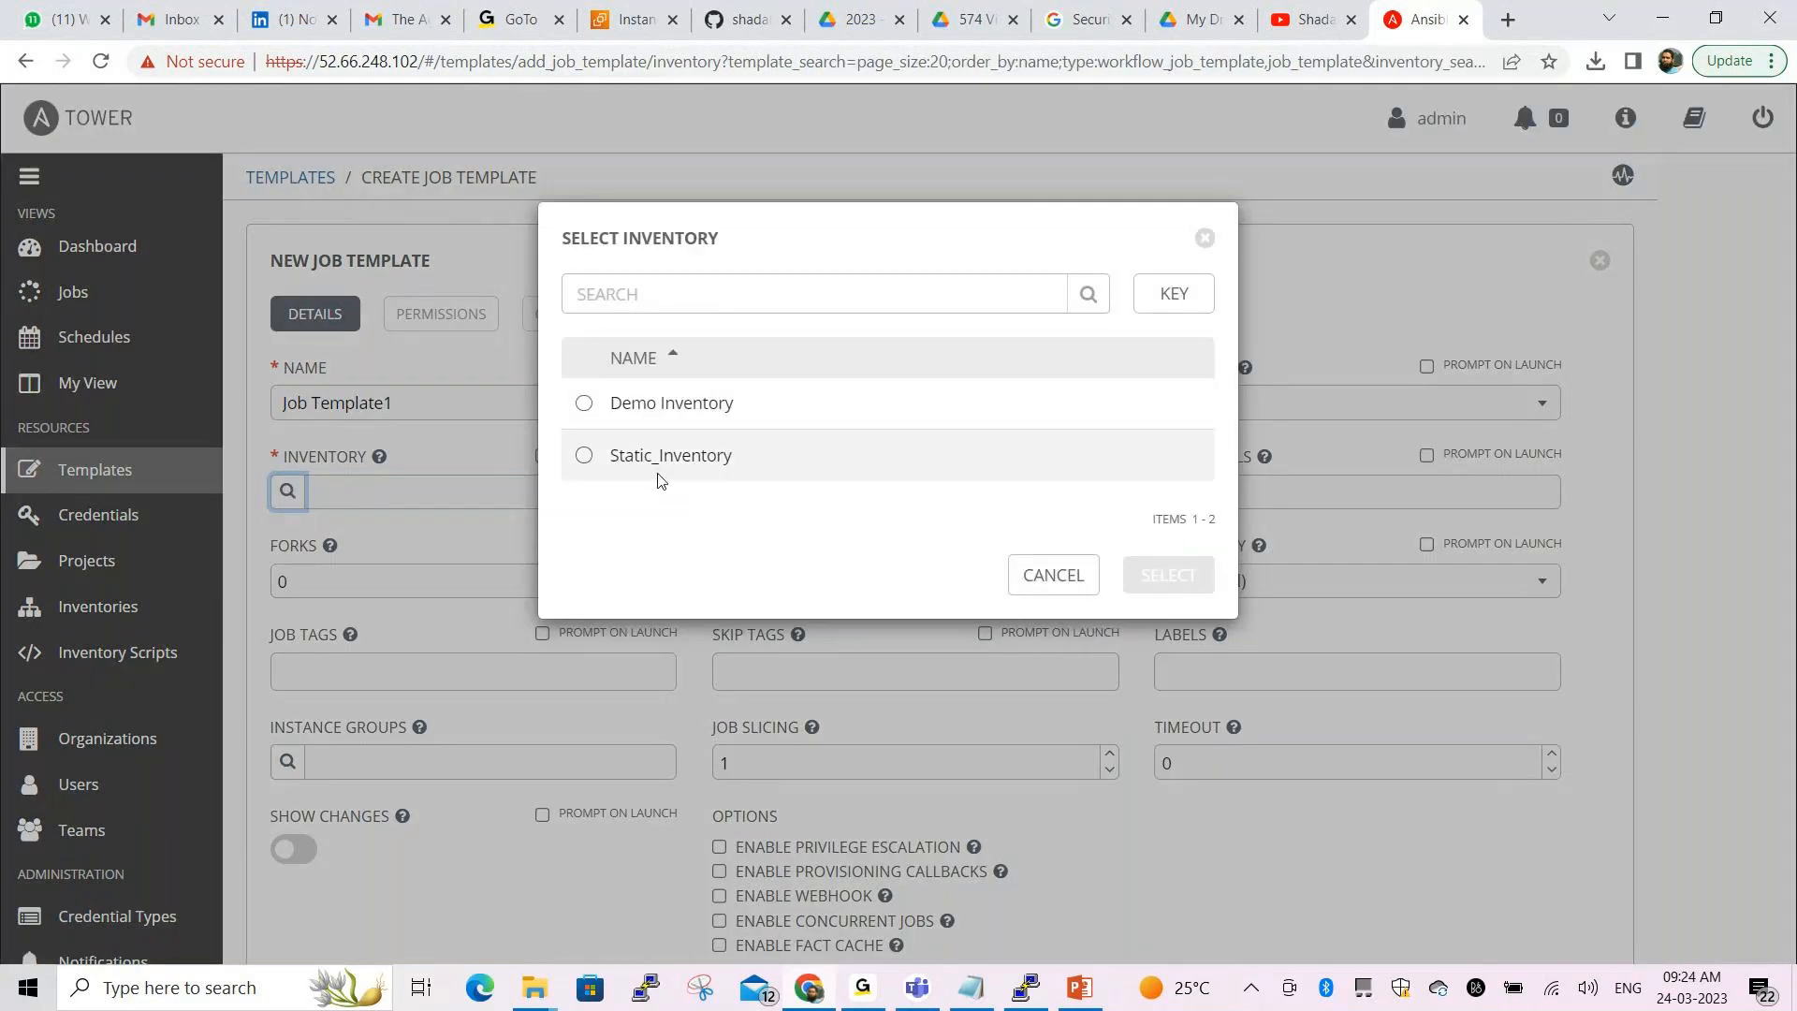
click(661, 473)
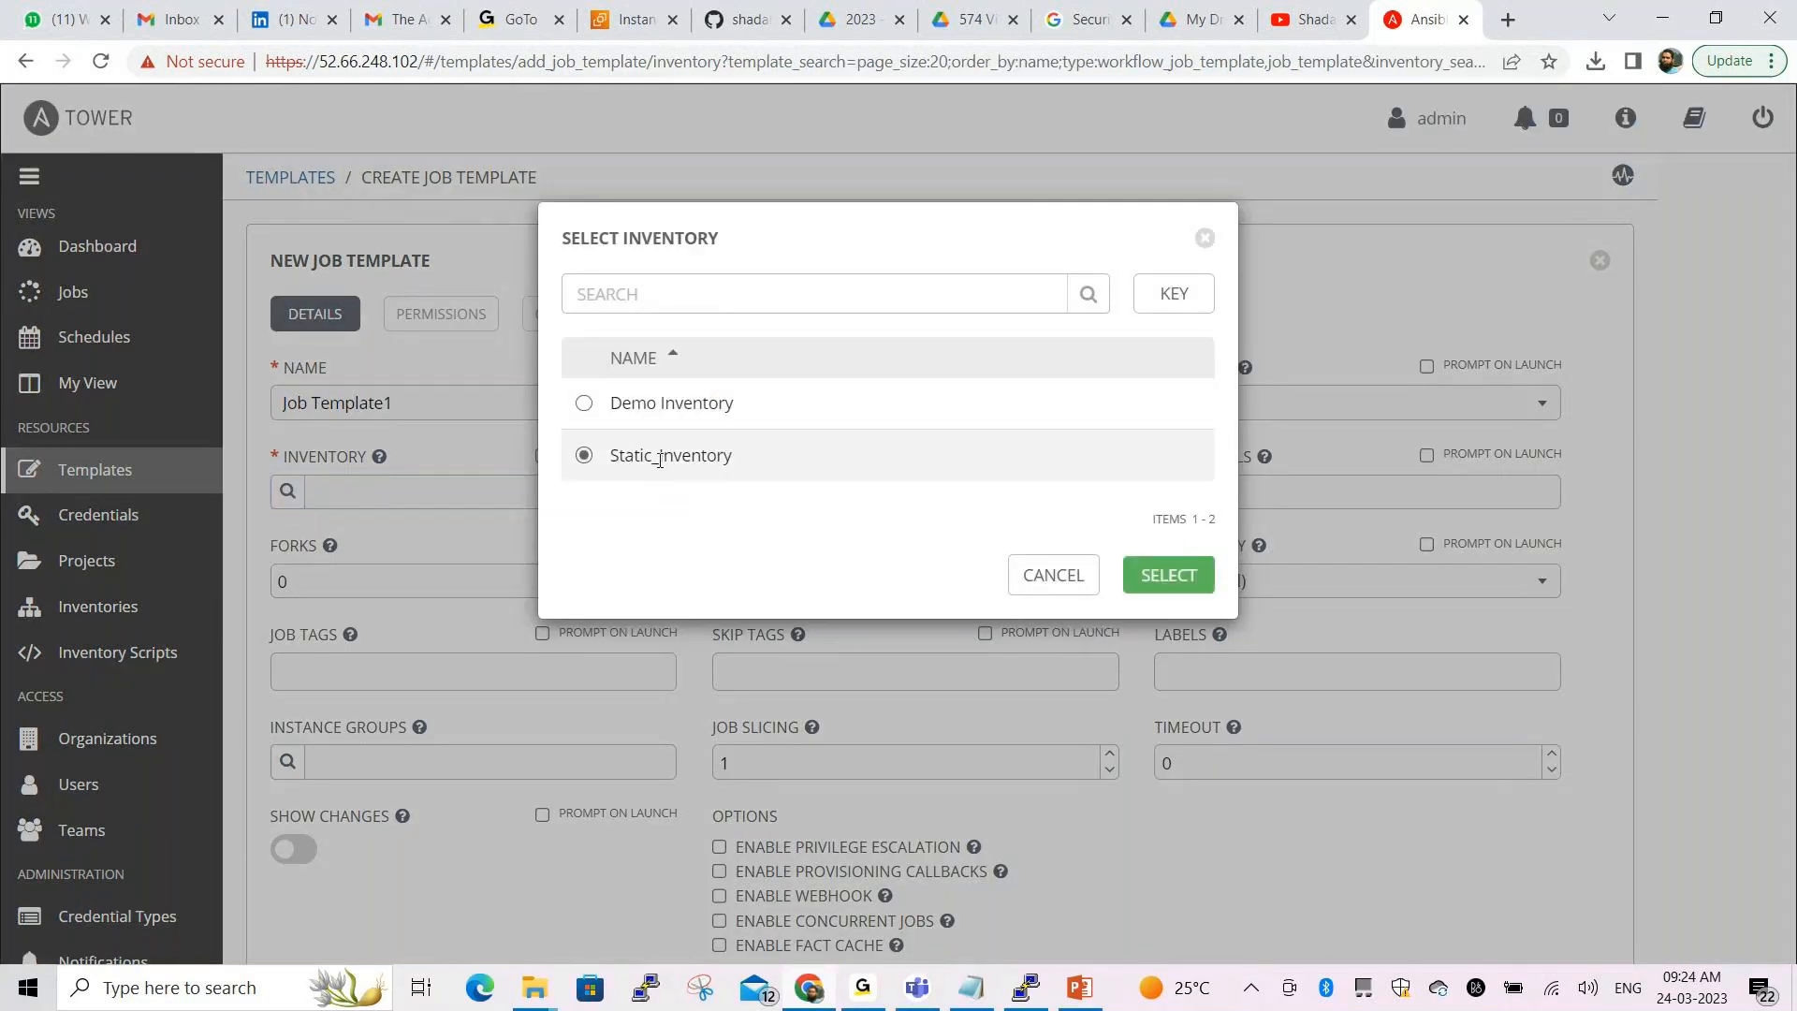
click(1184, 576)
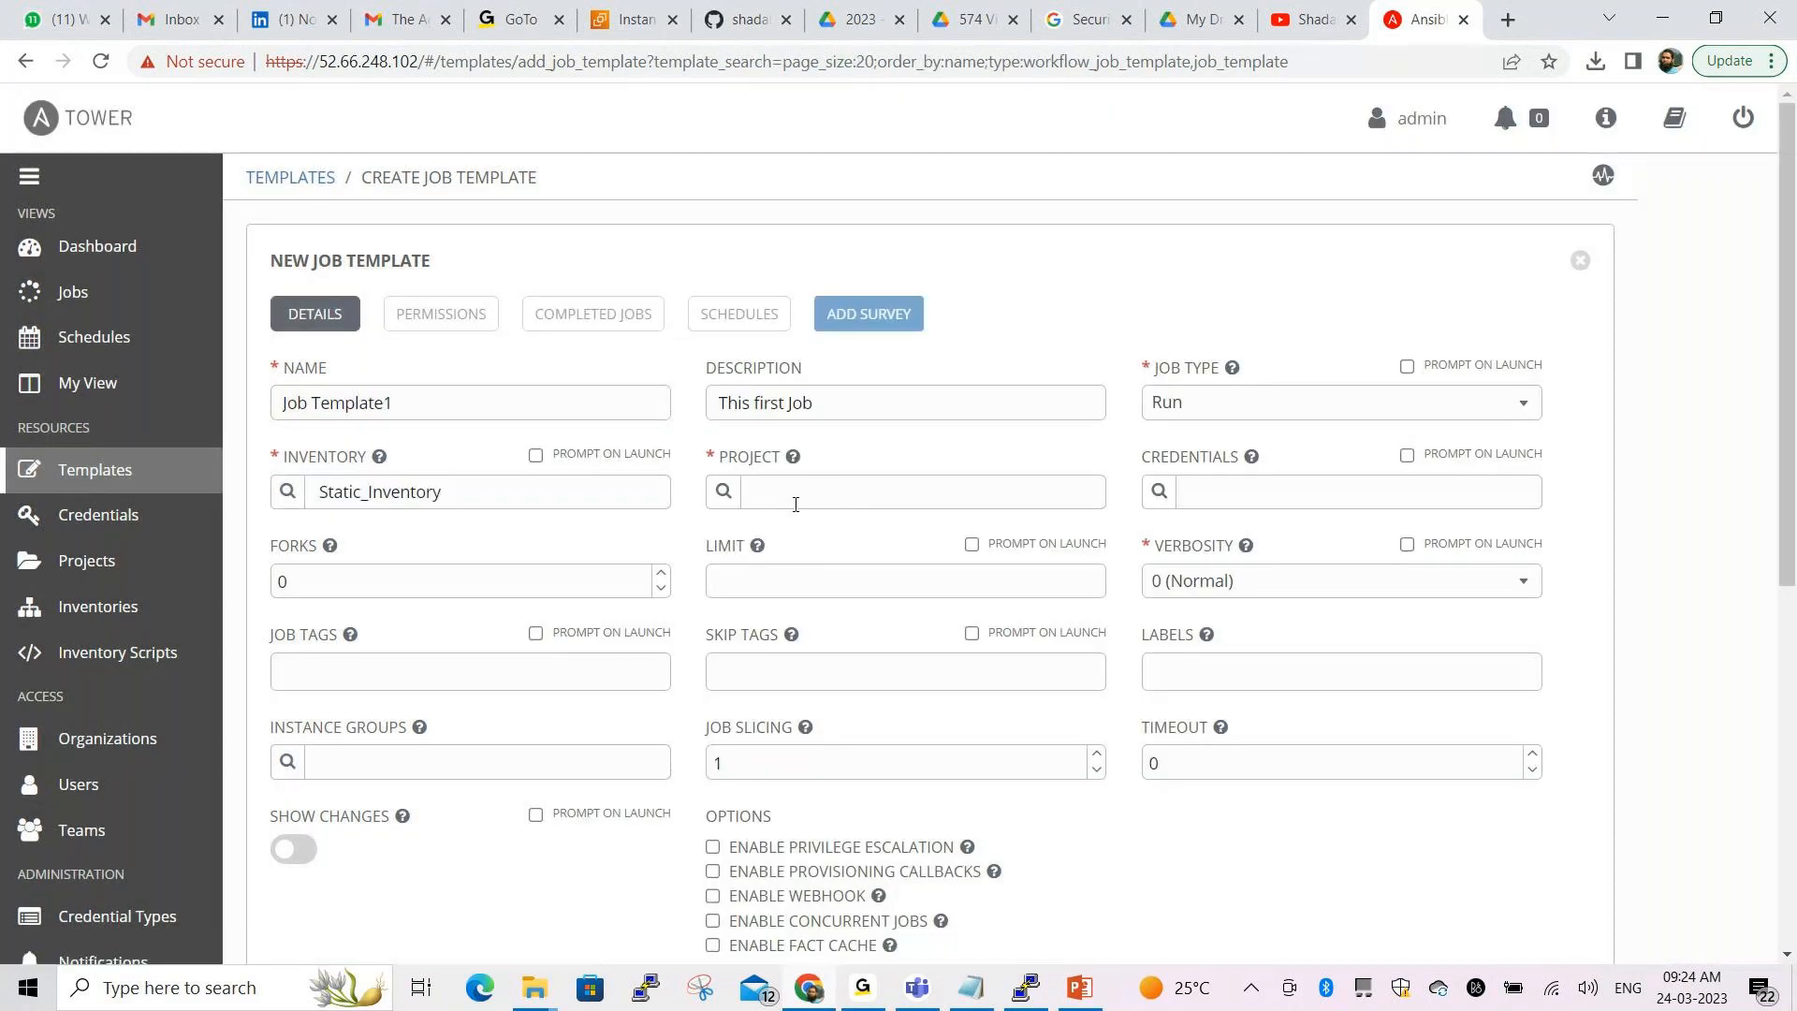
Choose Tower Project1 as the project and demo.yml as its playbook
click(796, 493)
key(alt+Tab)
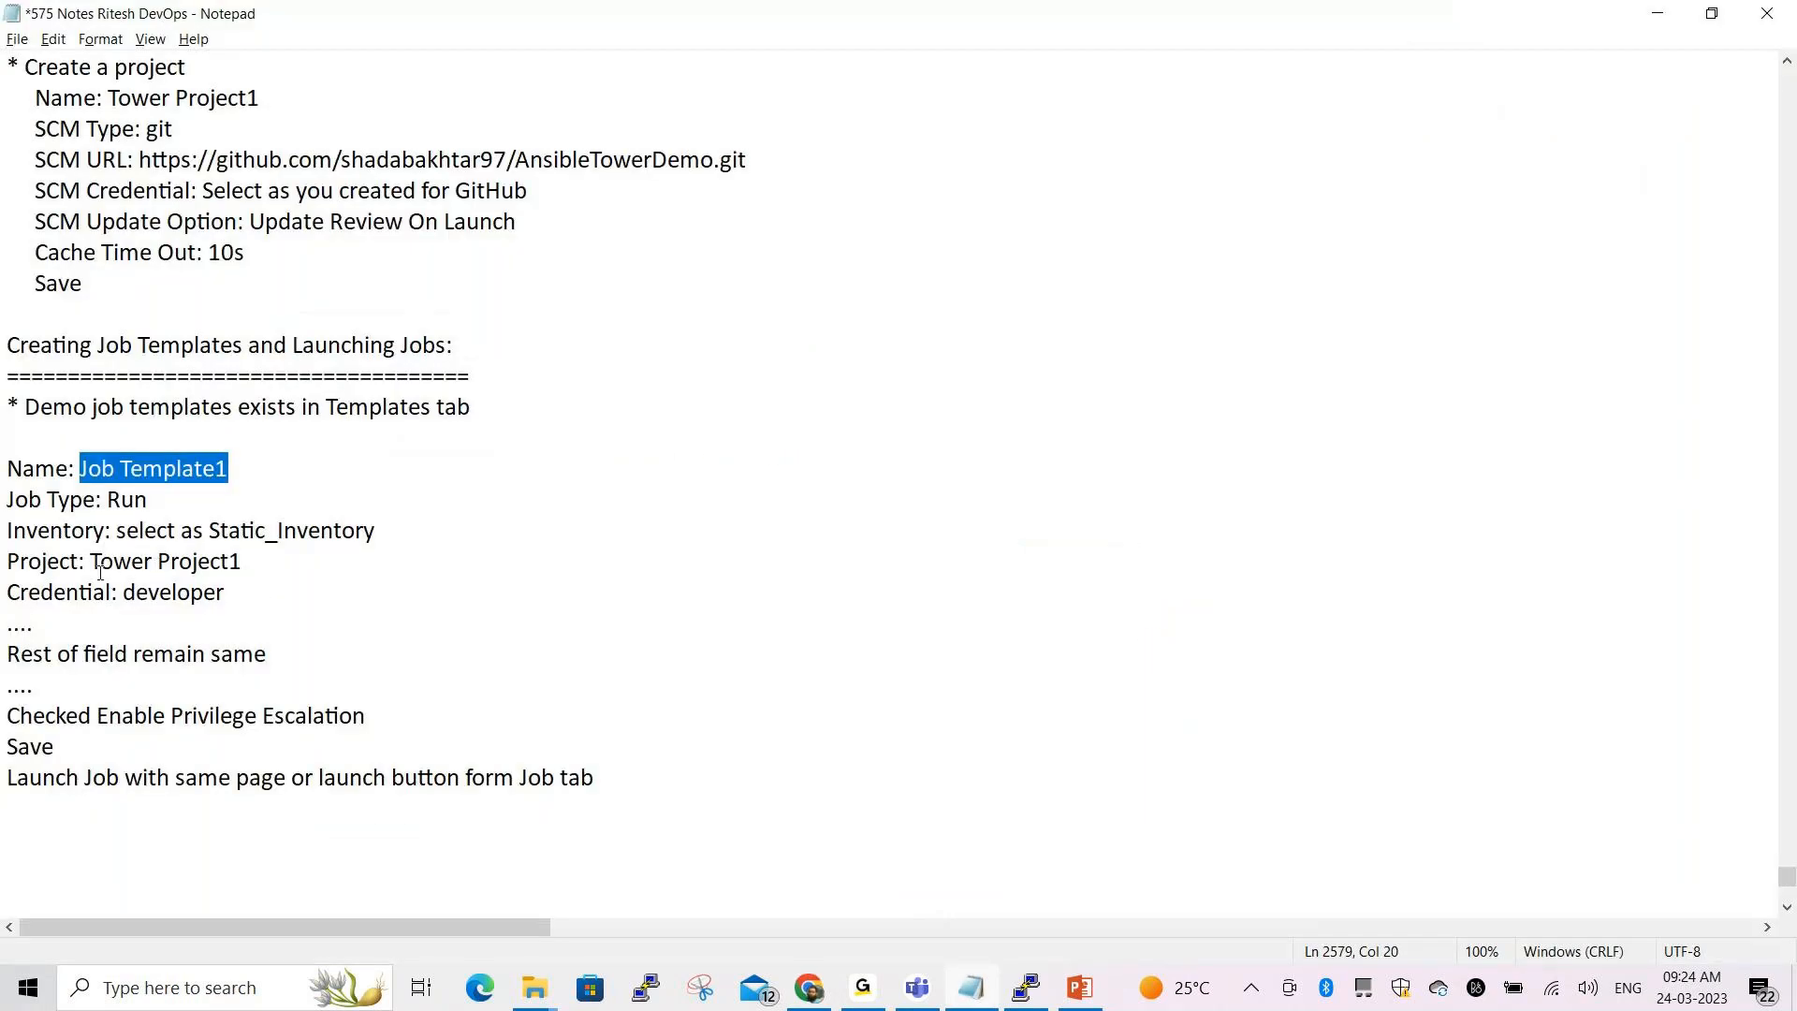
drag(91, 562, 252, 562)
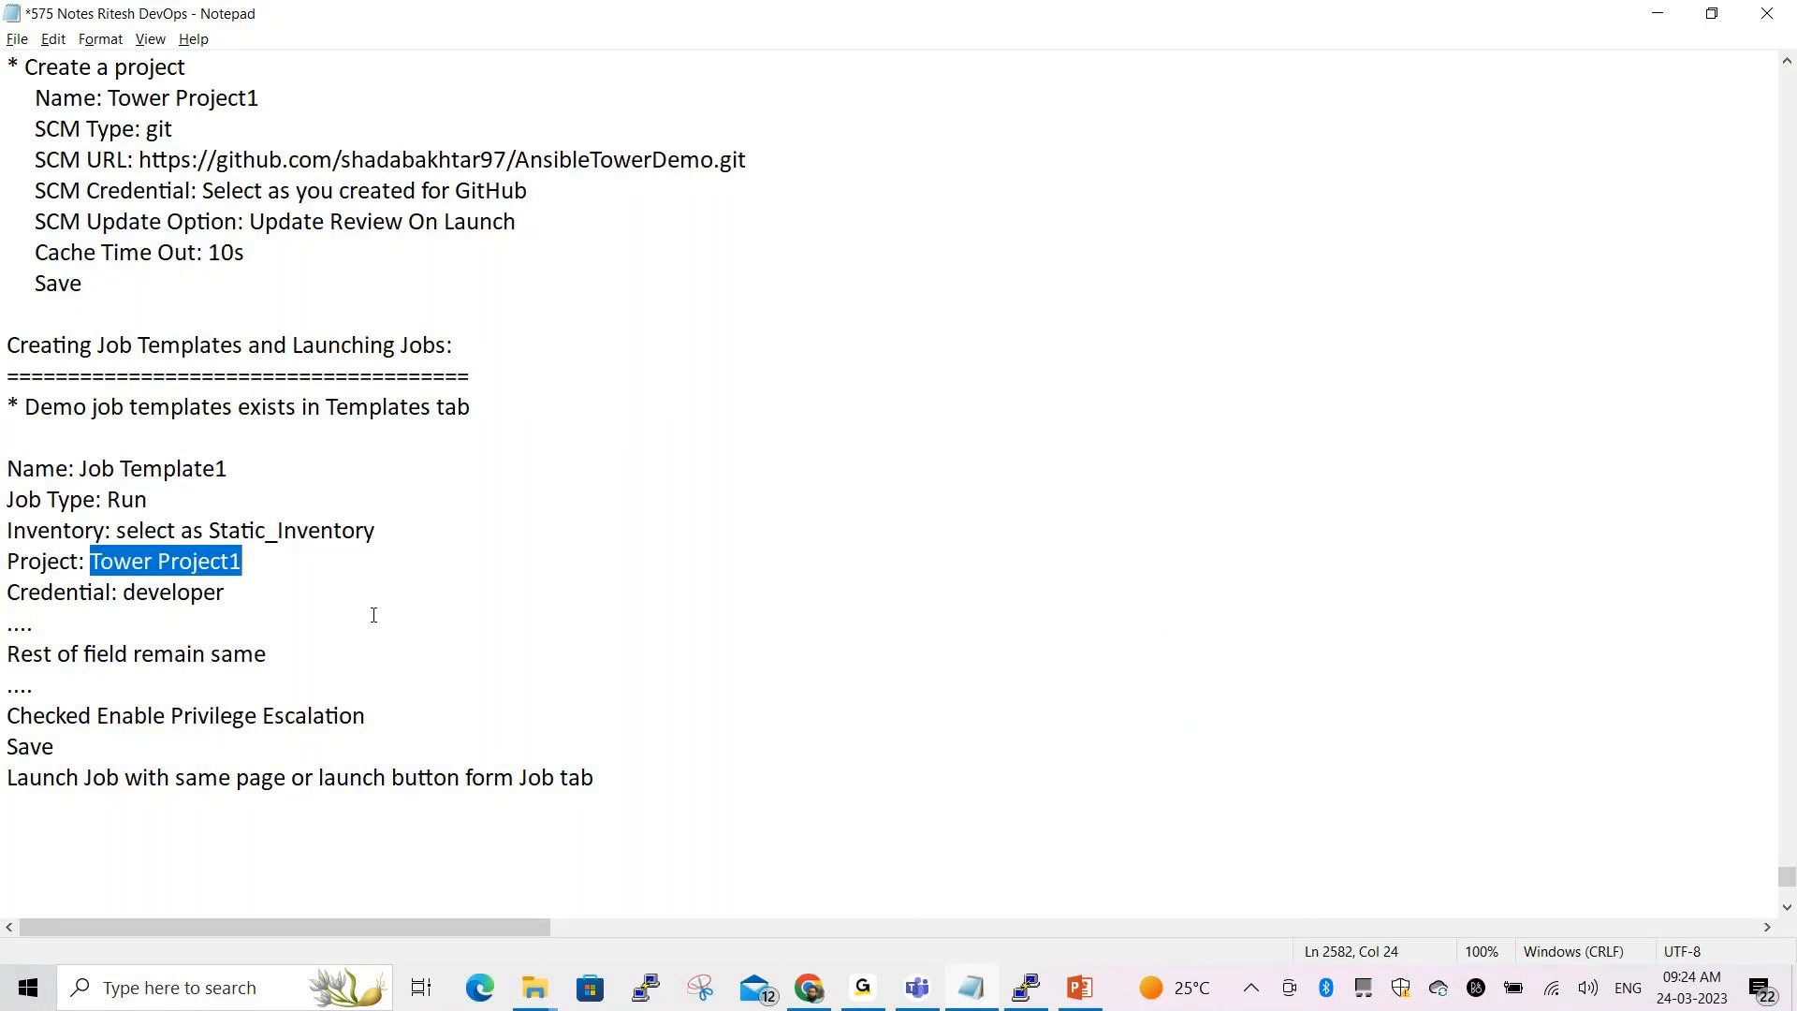
key(alt+Tab)
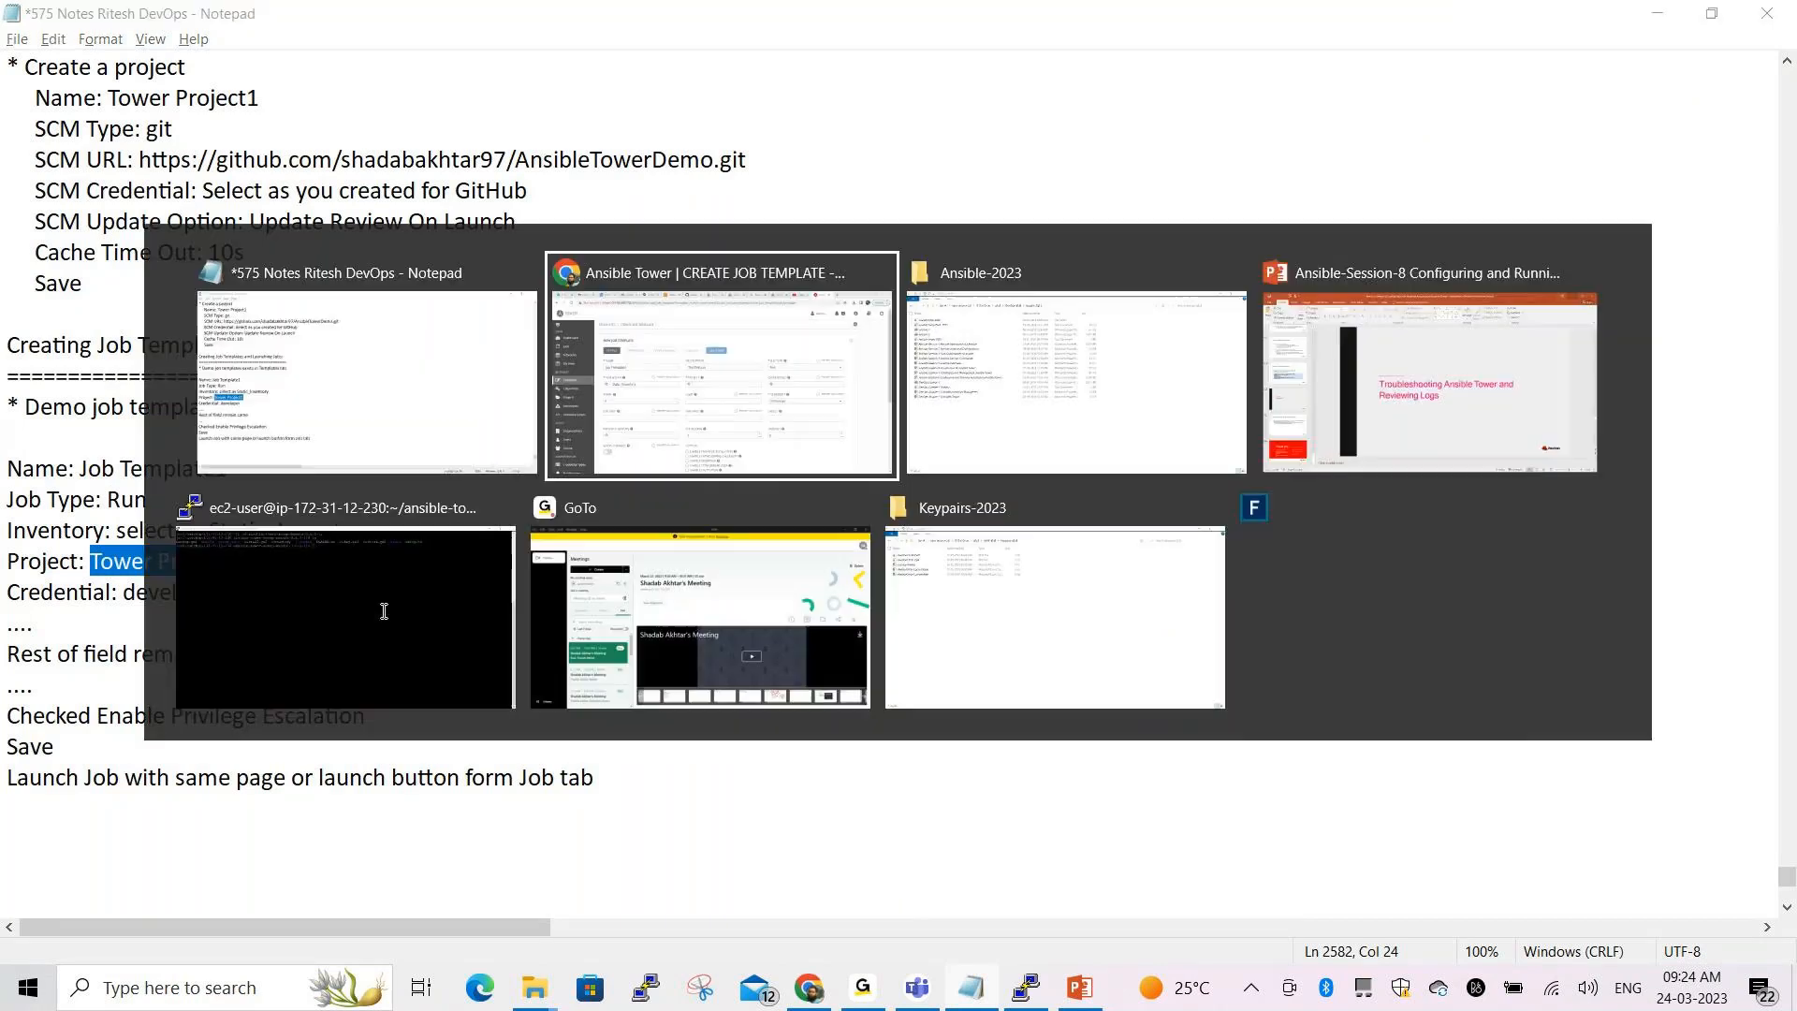
click(725, 493)
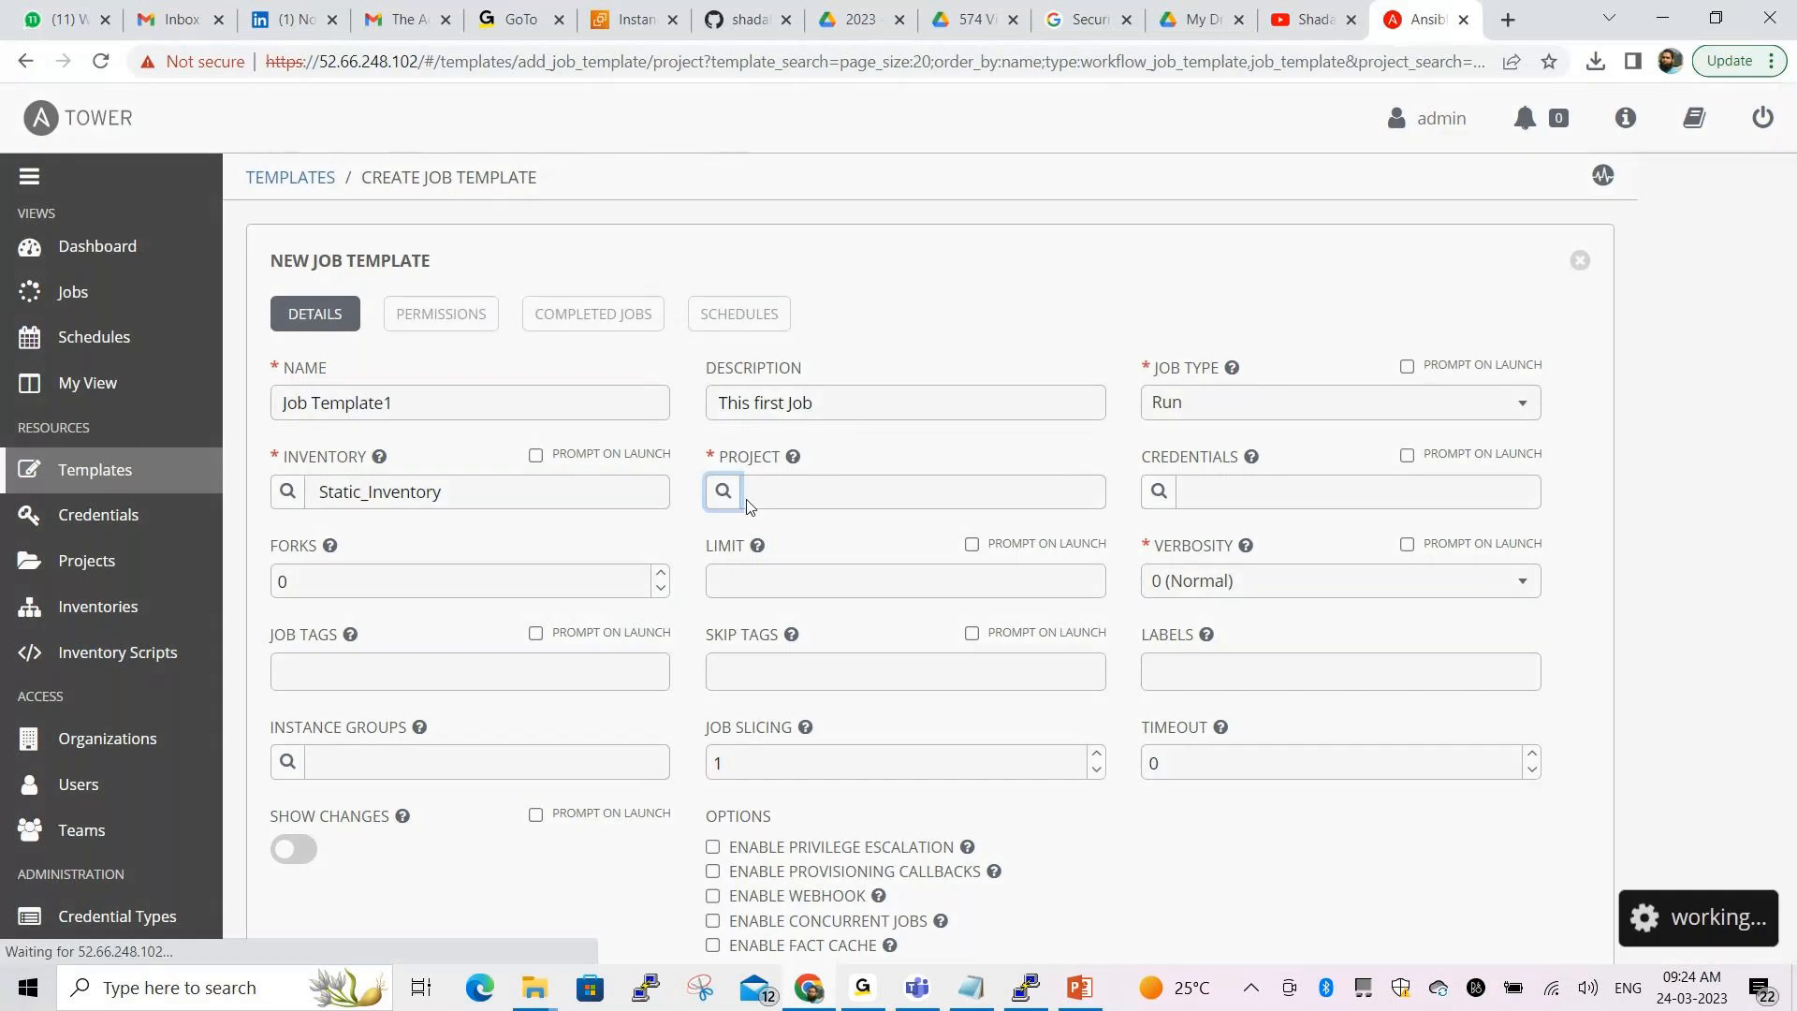
click(712, 456)
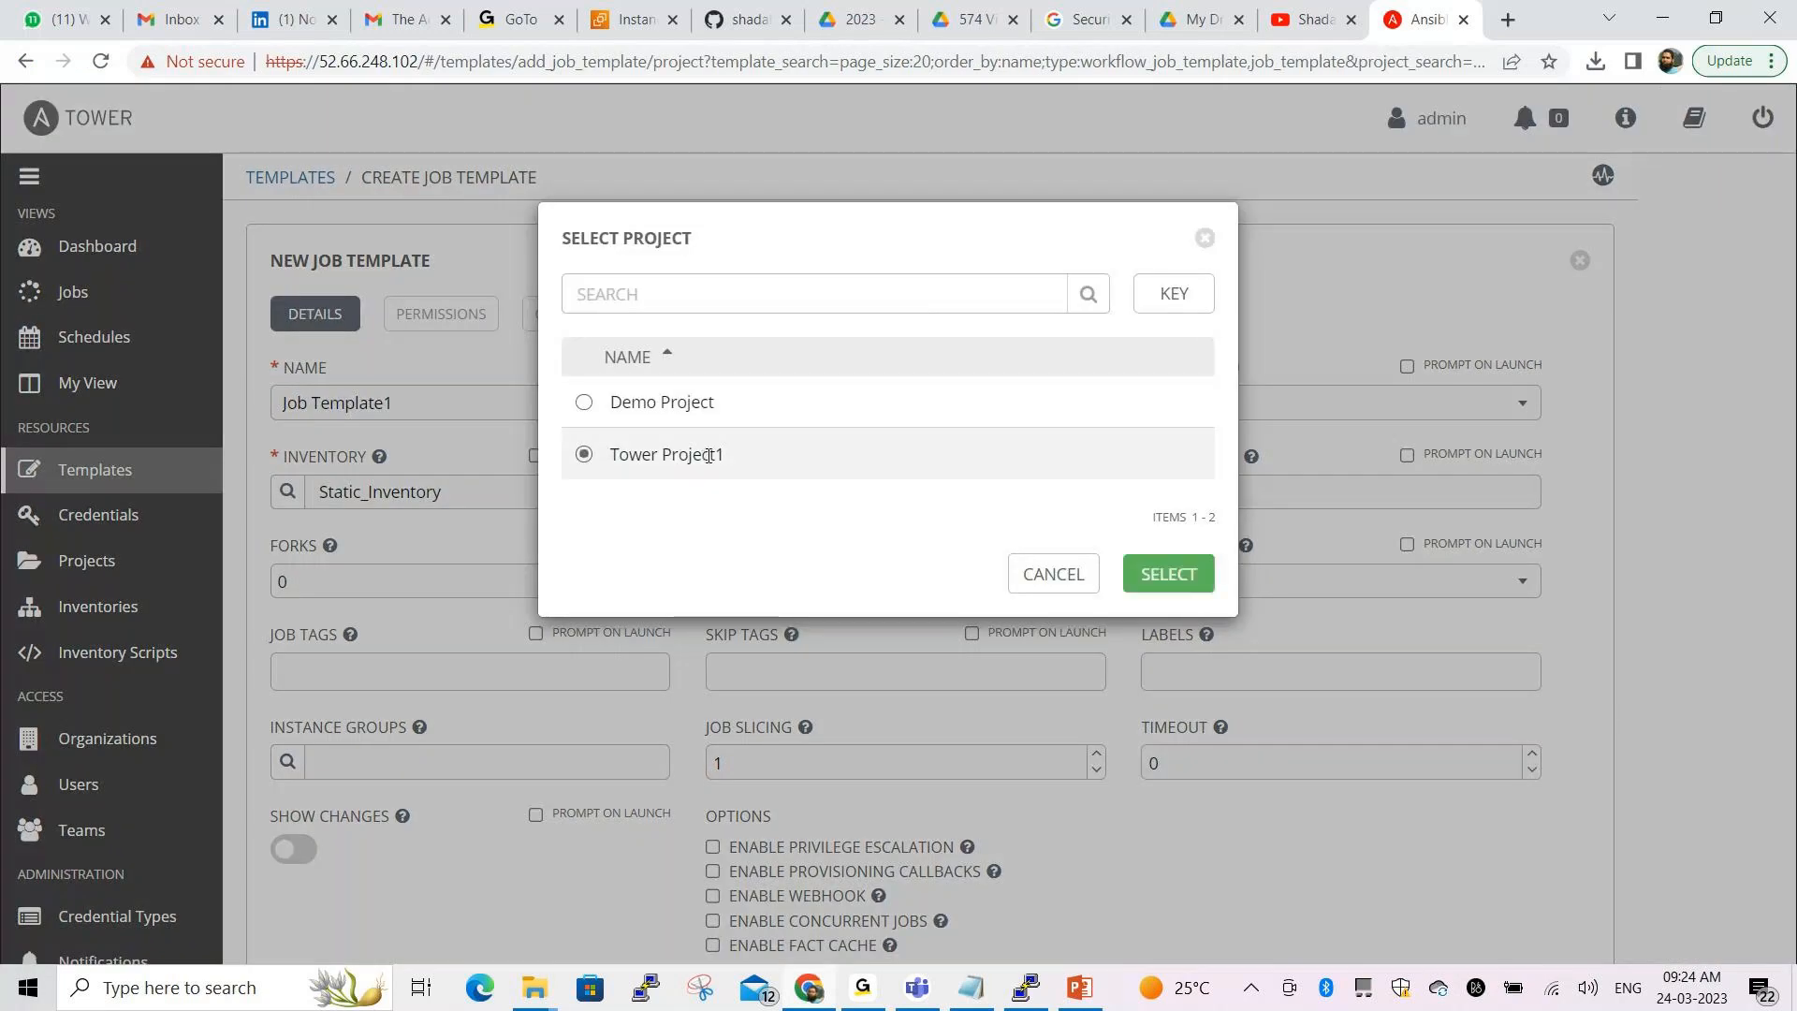
click(1168, 574)
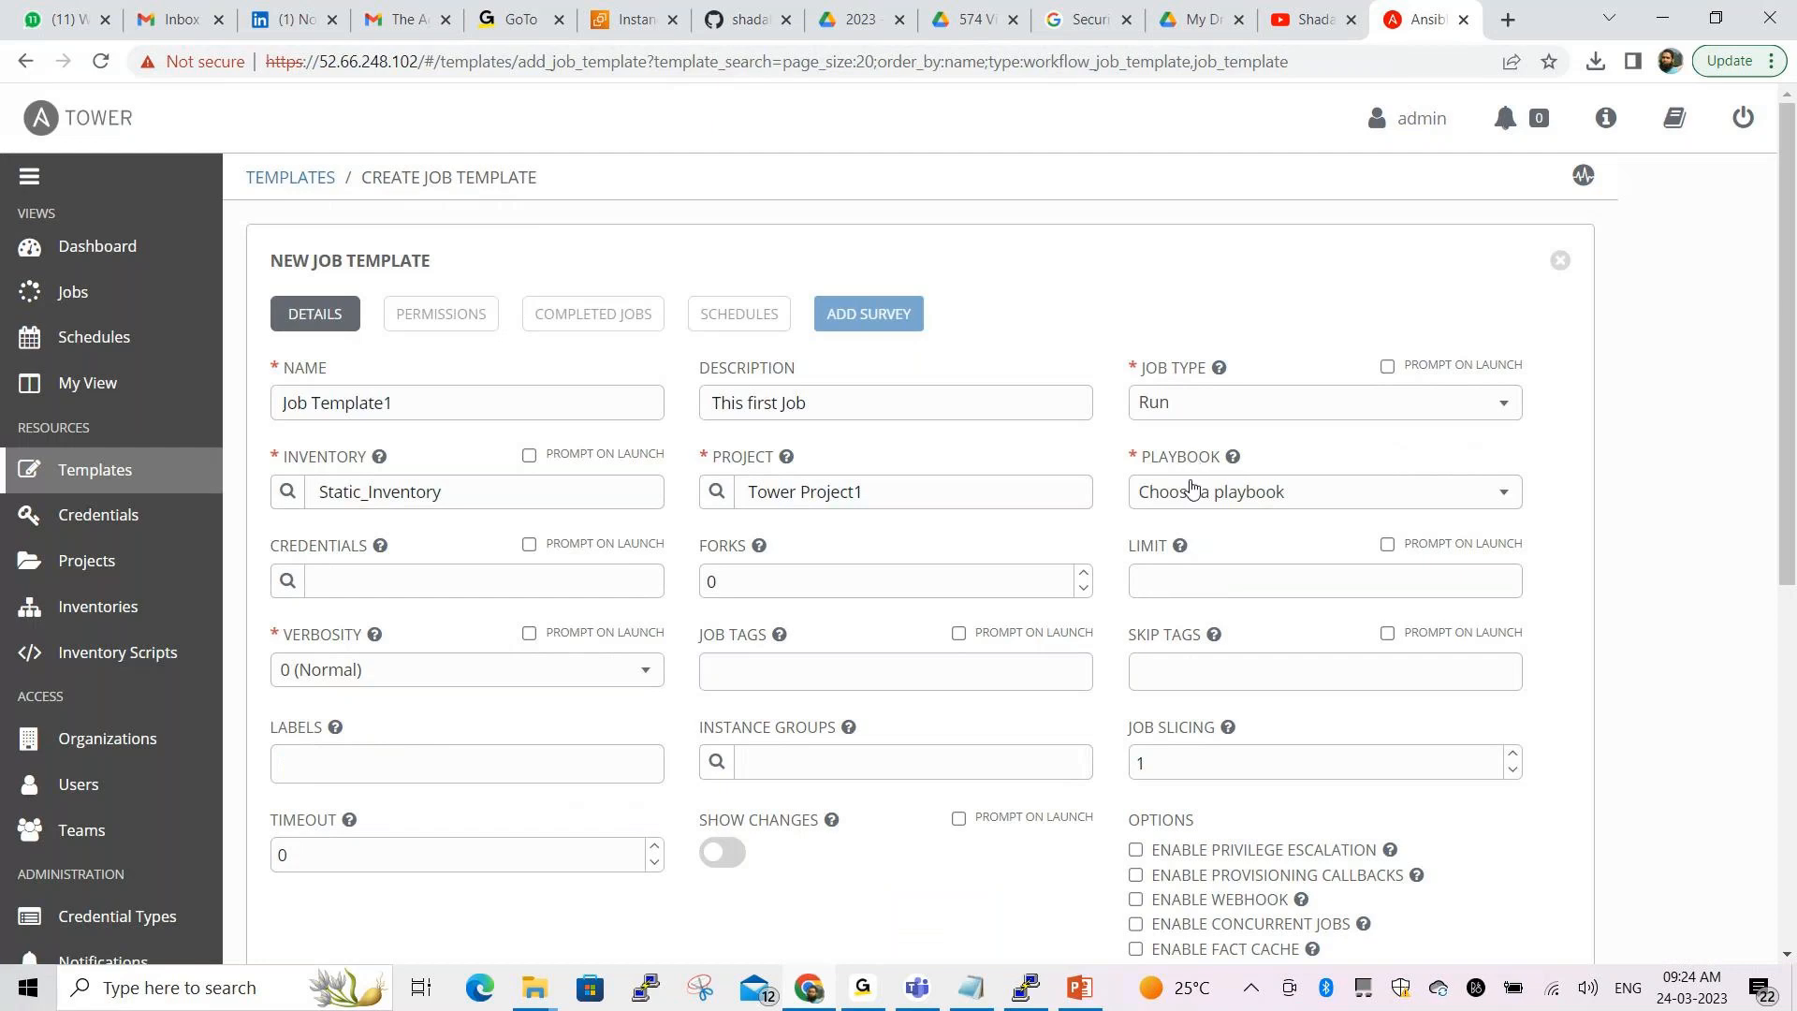
mouse_move(1234, 460)
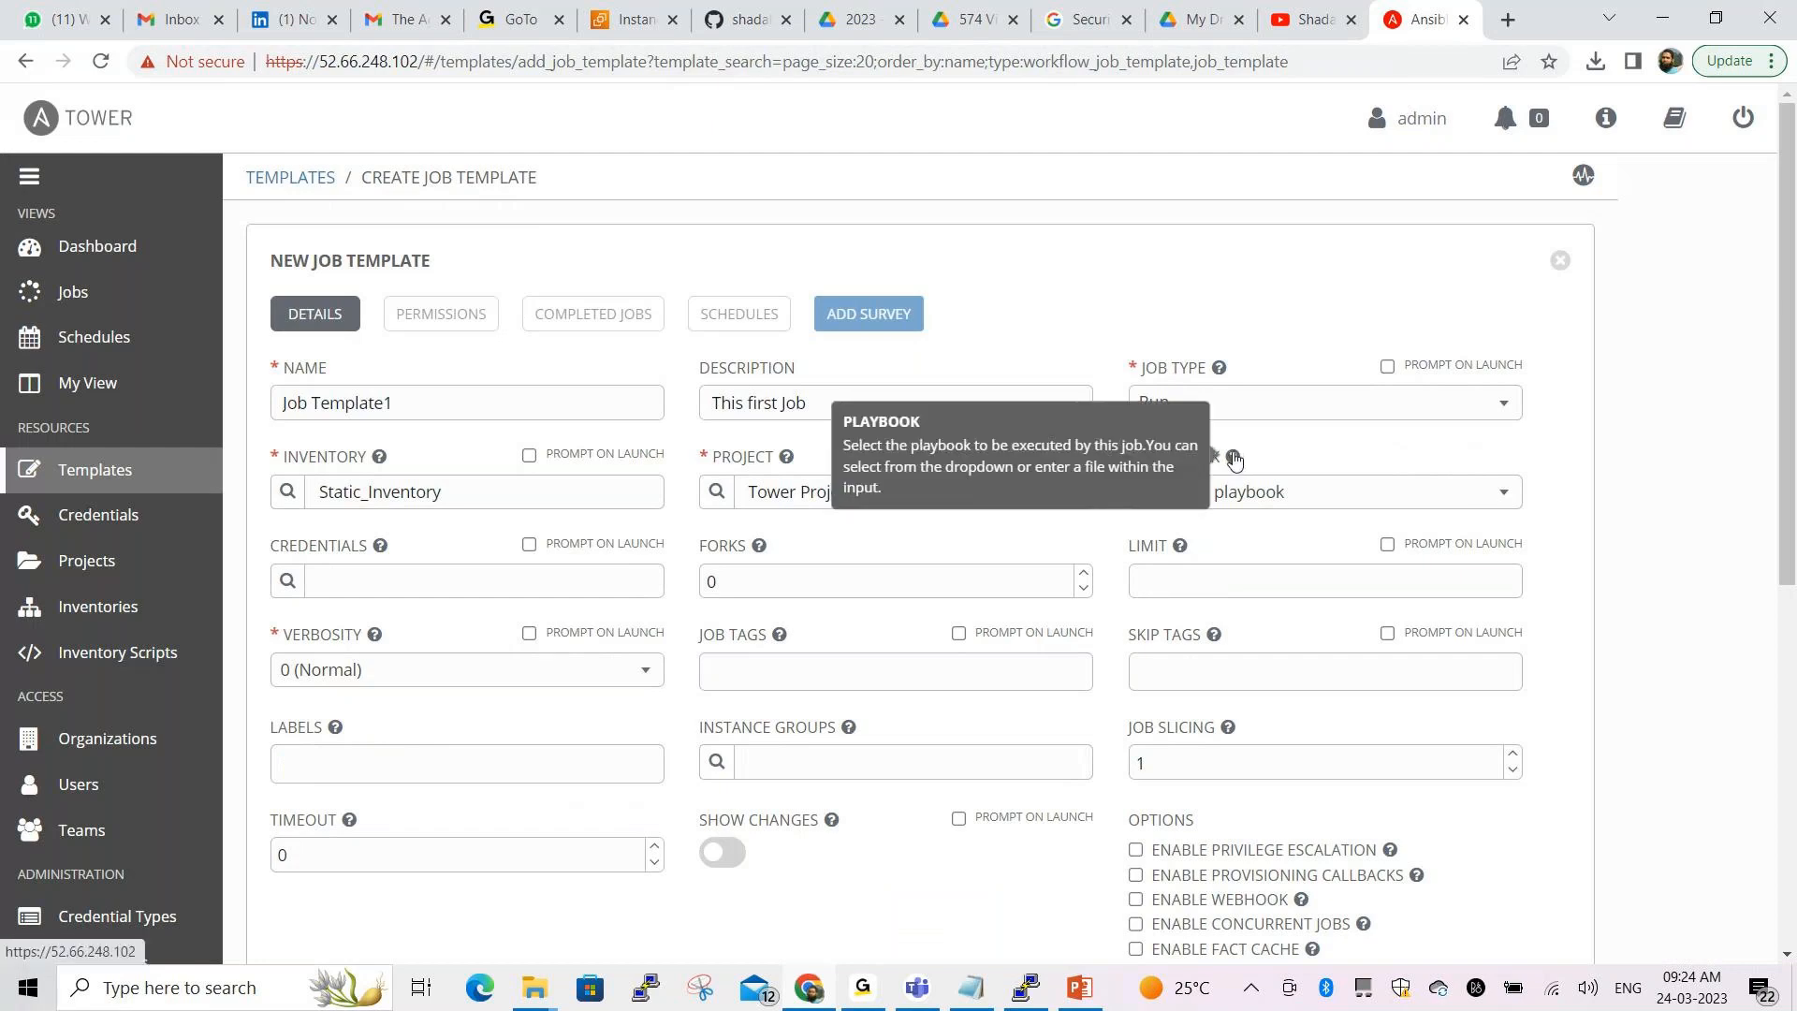
click(1263, 494)
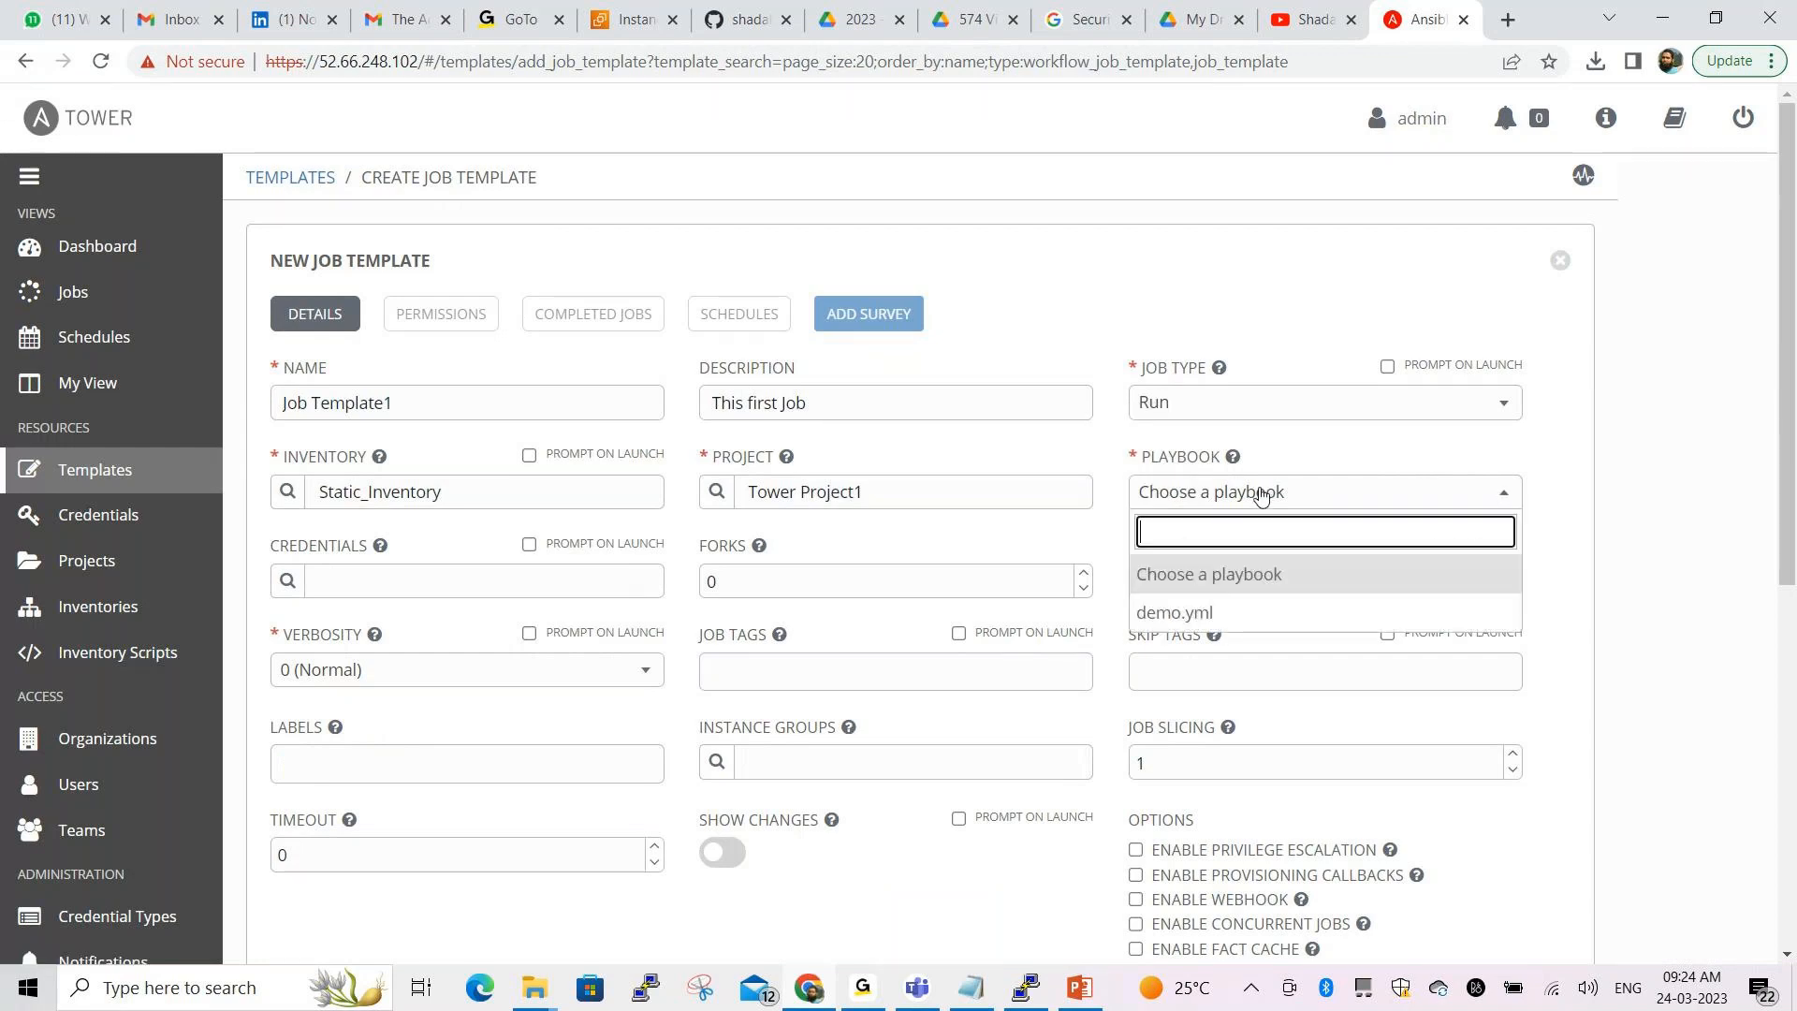
click(1192, 618)
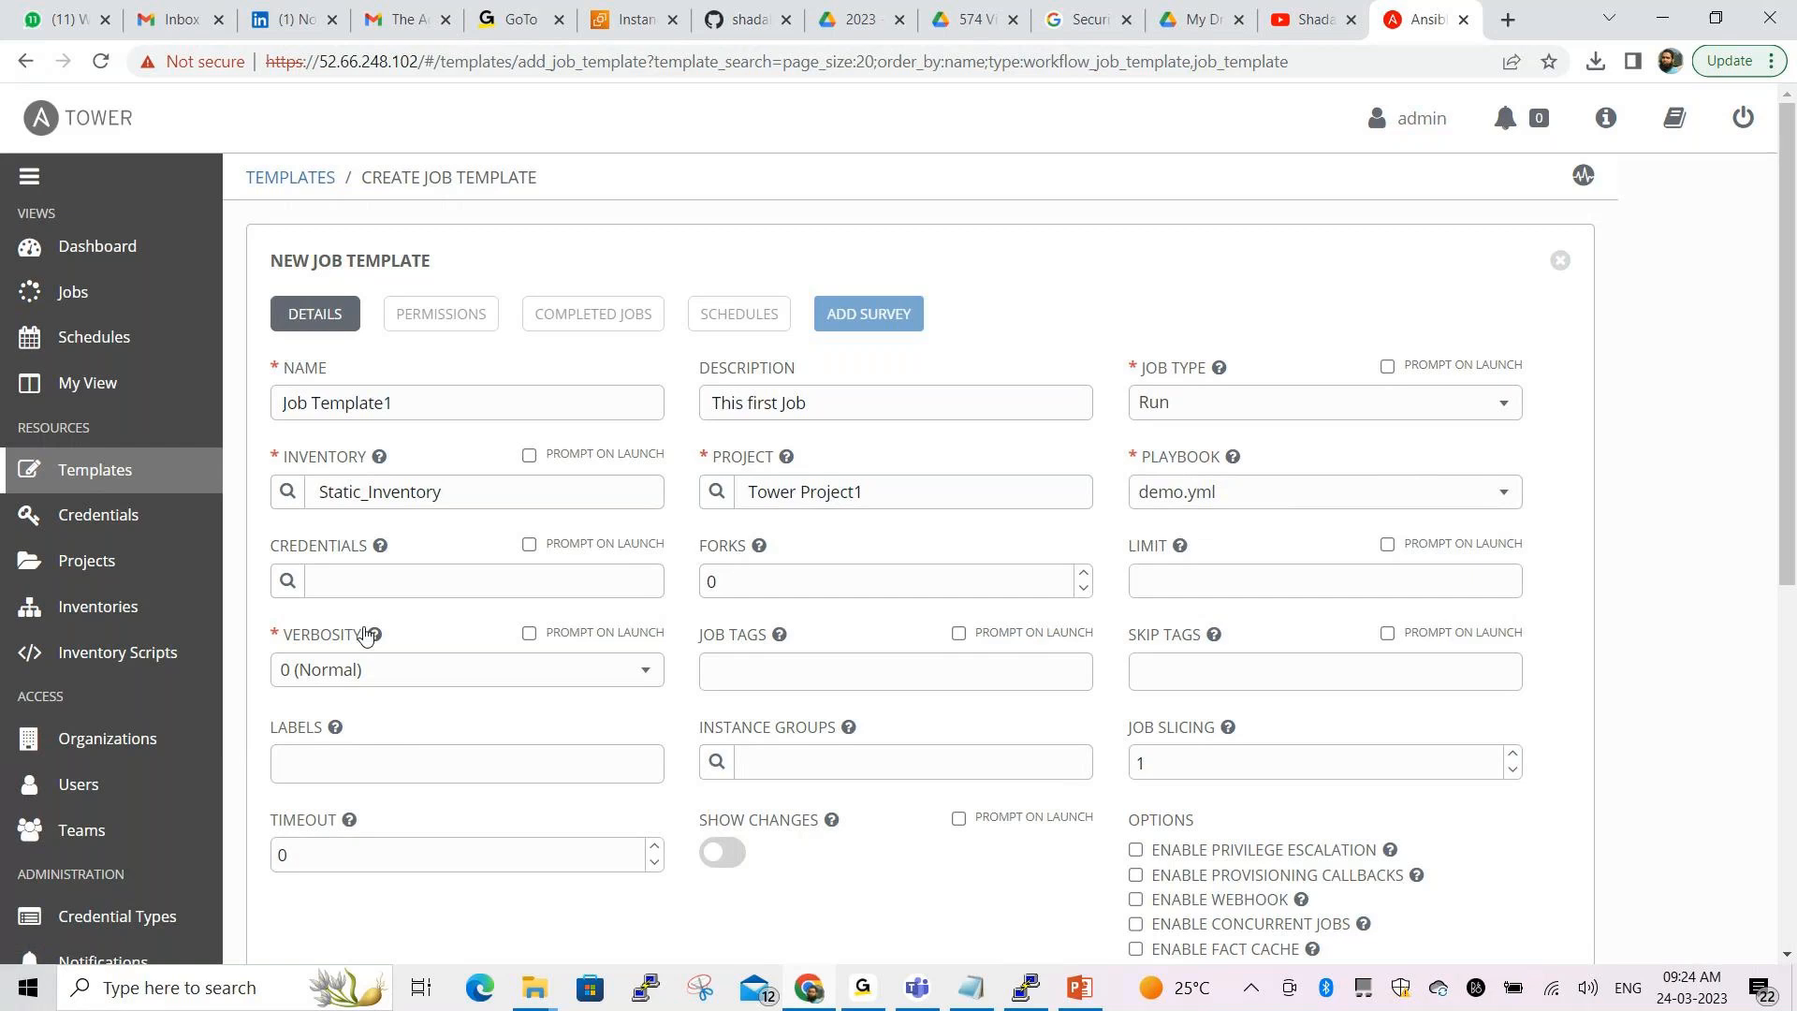
Assign the developer credential to the template
click(285, 581)
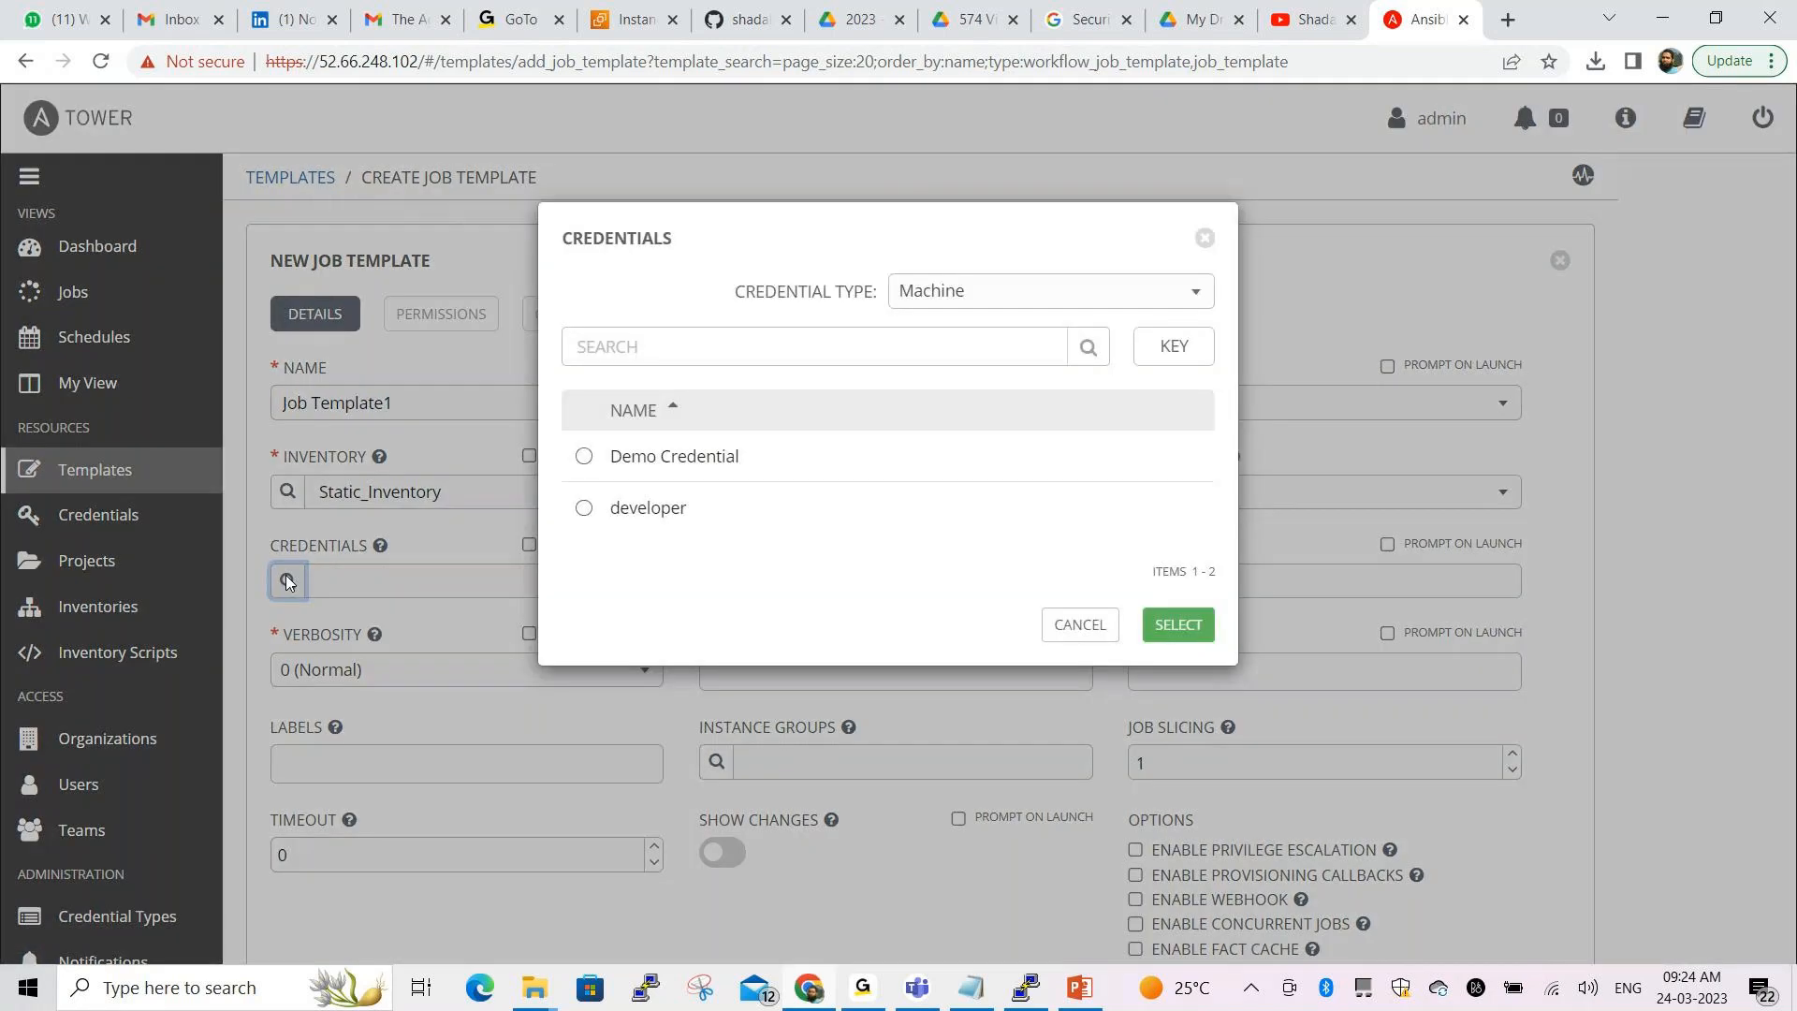
click(670, 512)
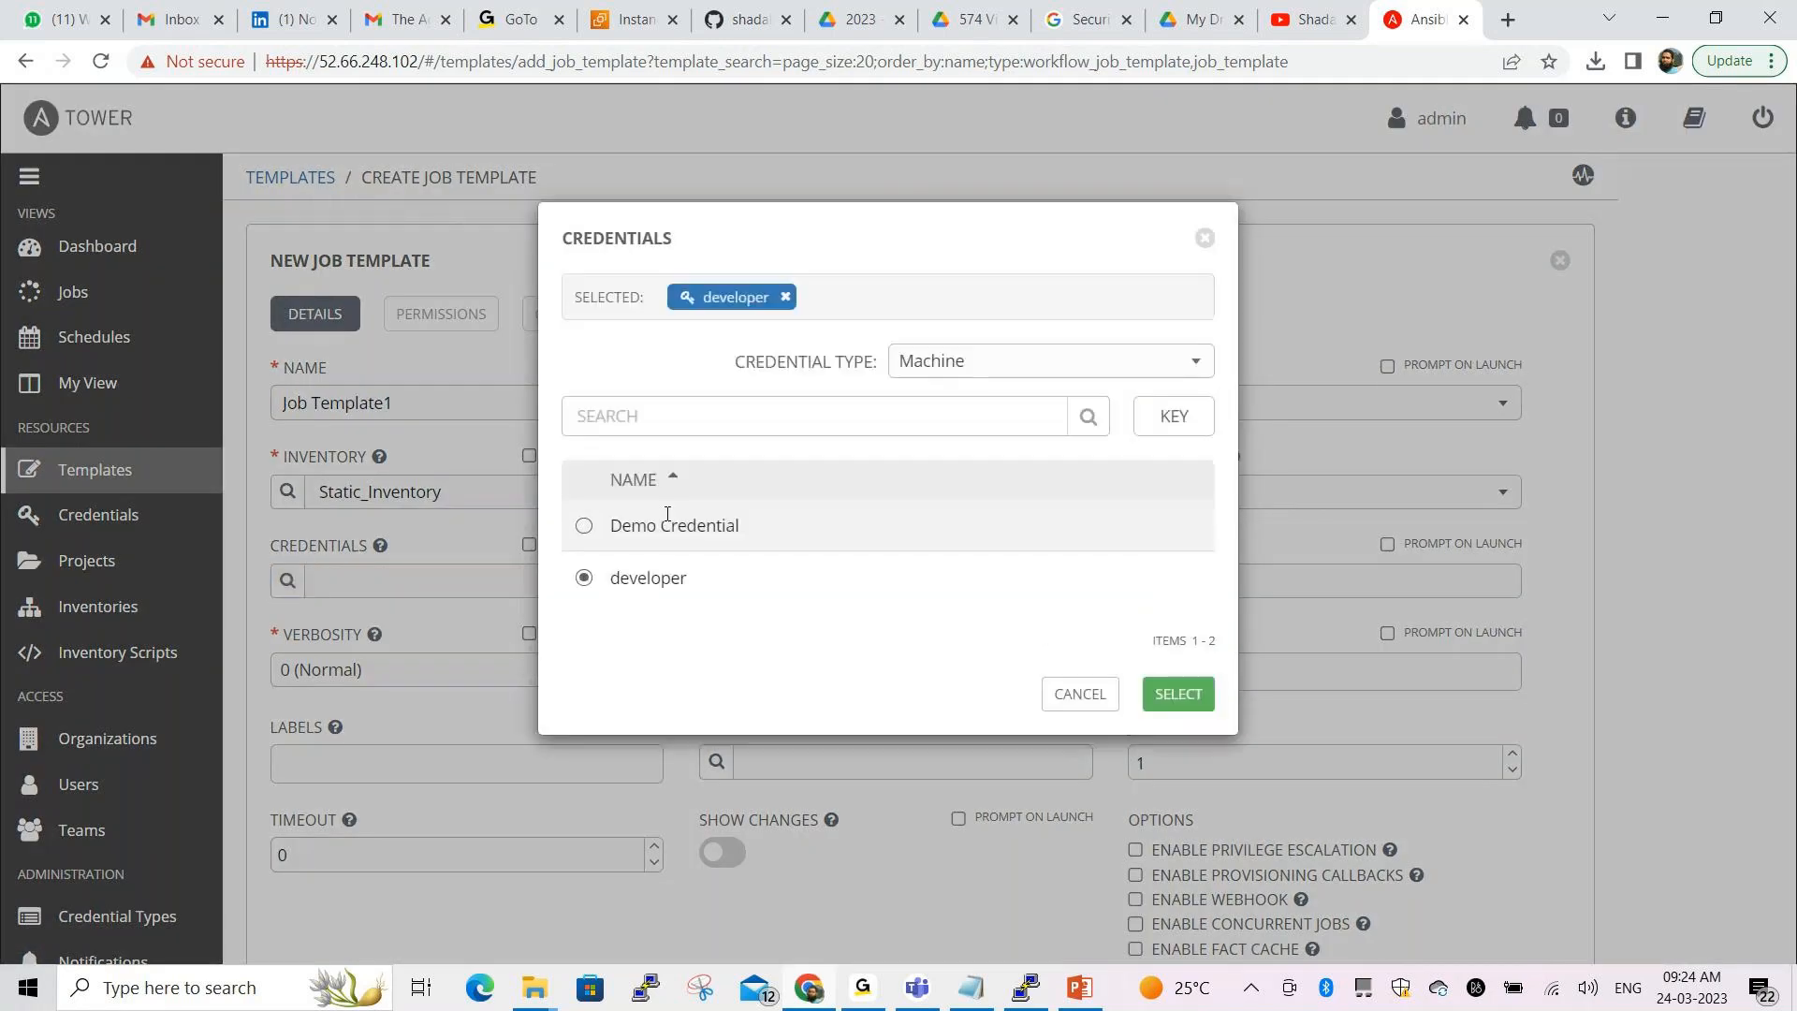
click(1175, 696)
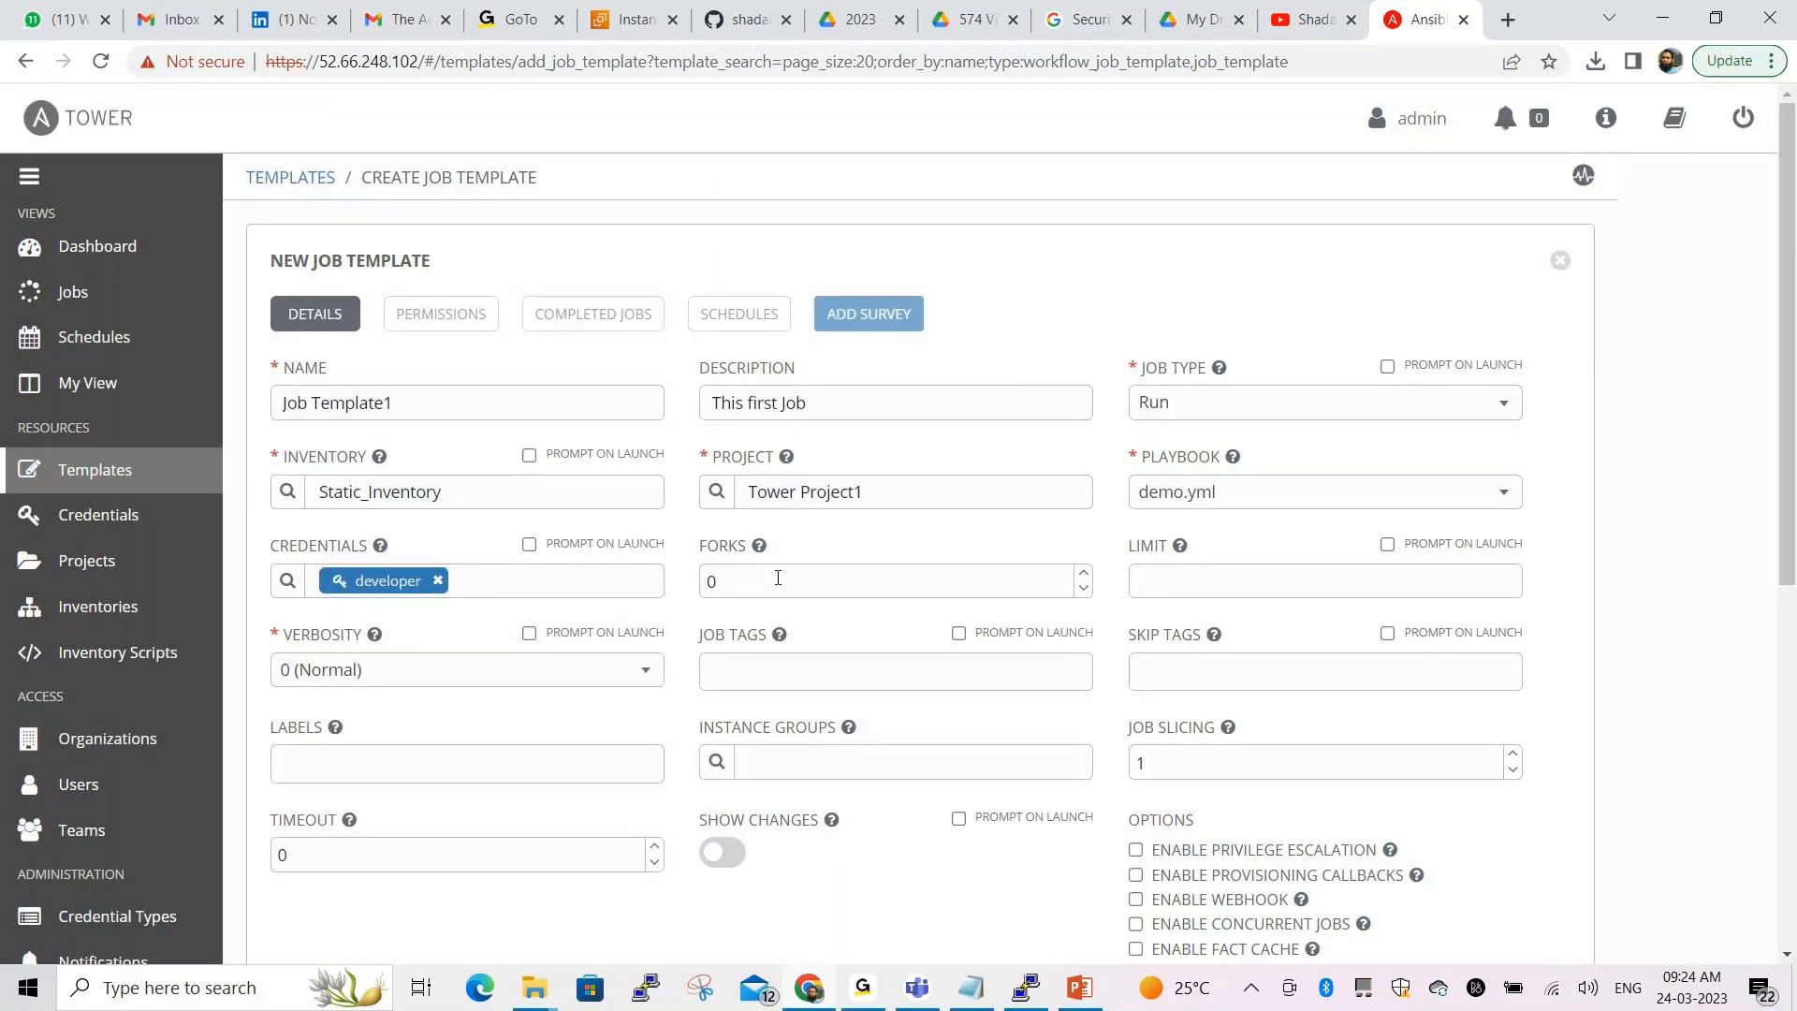
Enable Privilege Escalation under Options and scroll down to the Save button
scroll(1088, 607, down, 1)
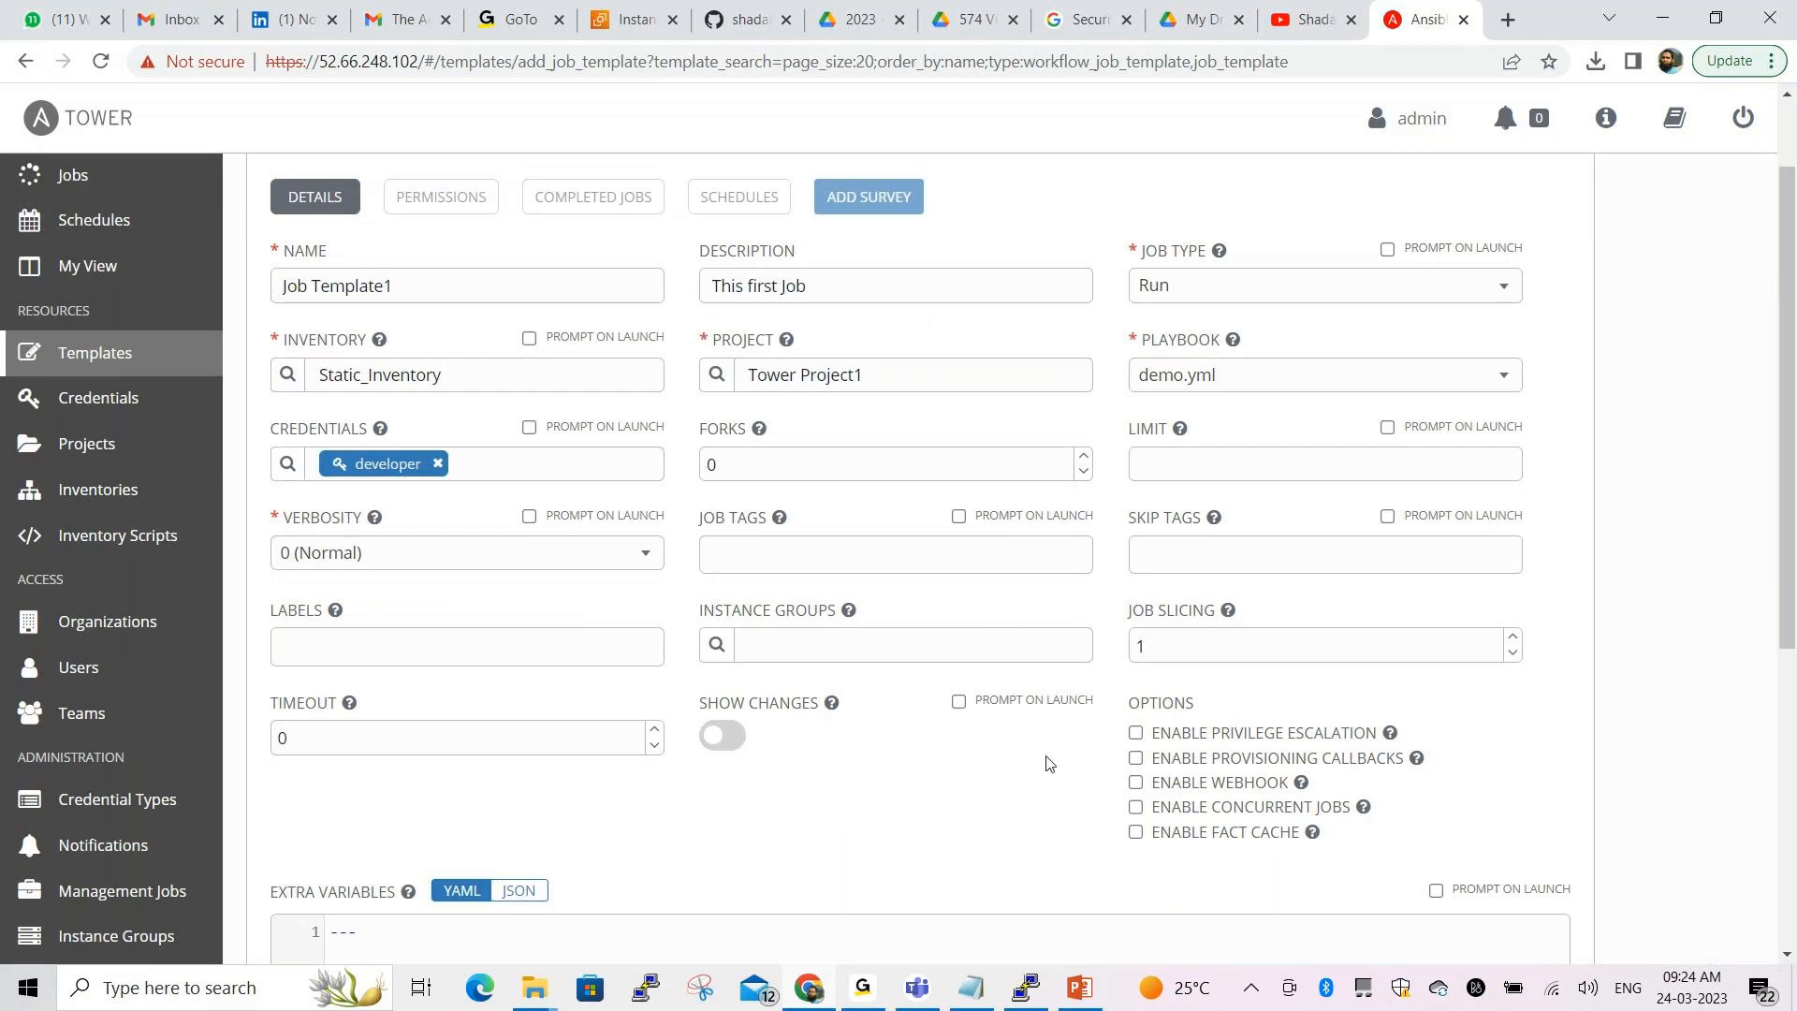
scroll(1046, 763, down, 1)
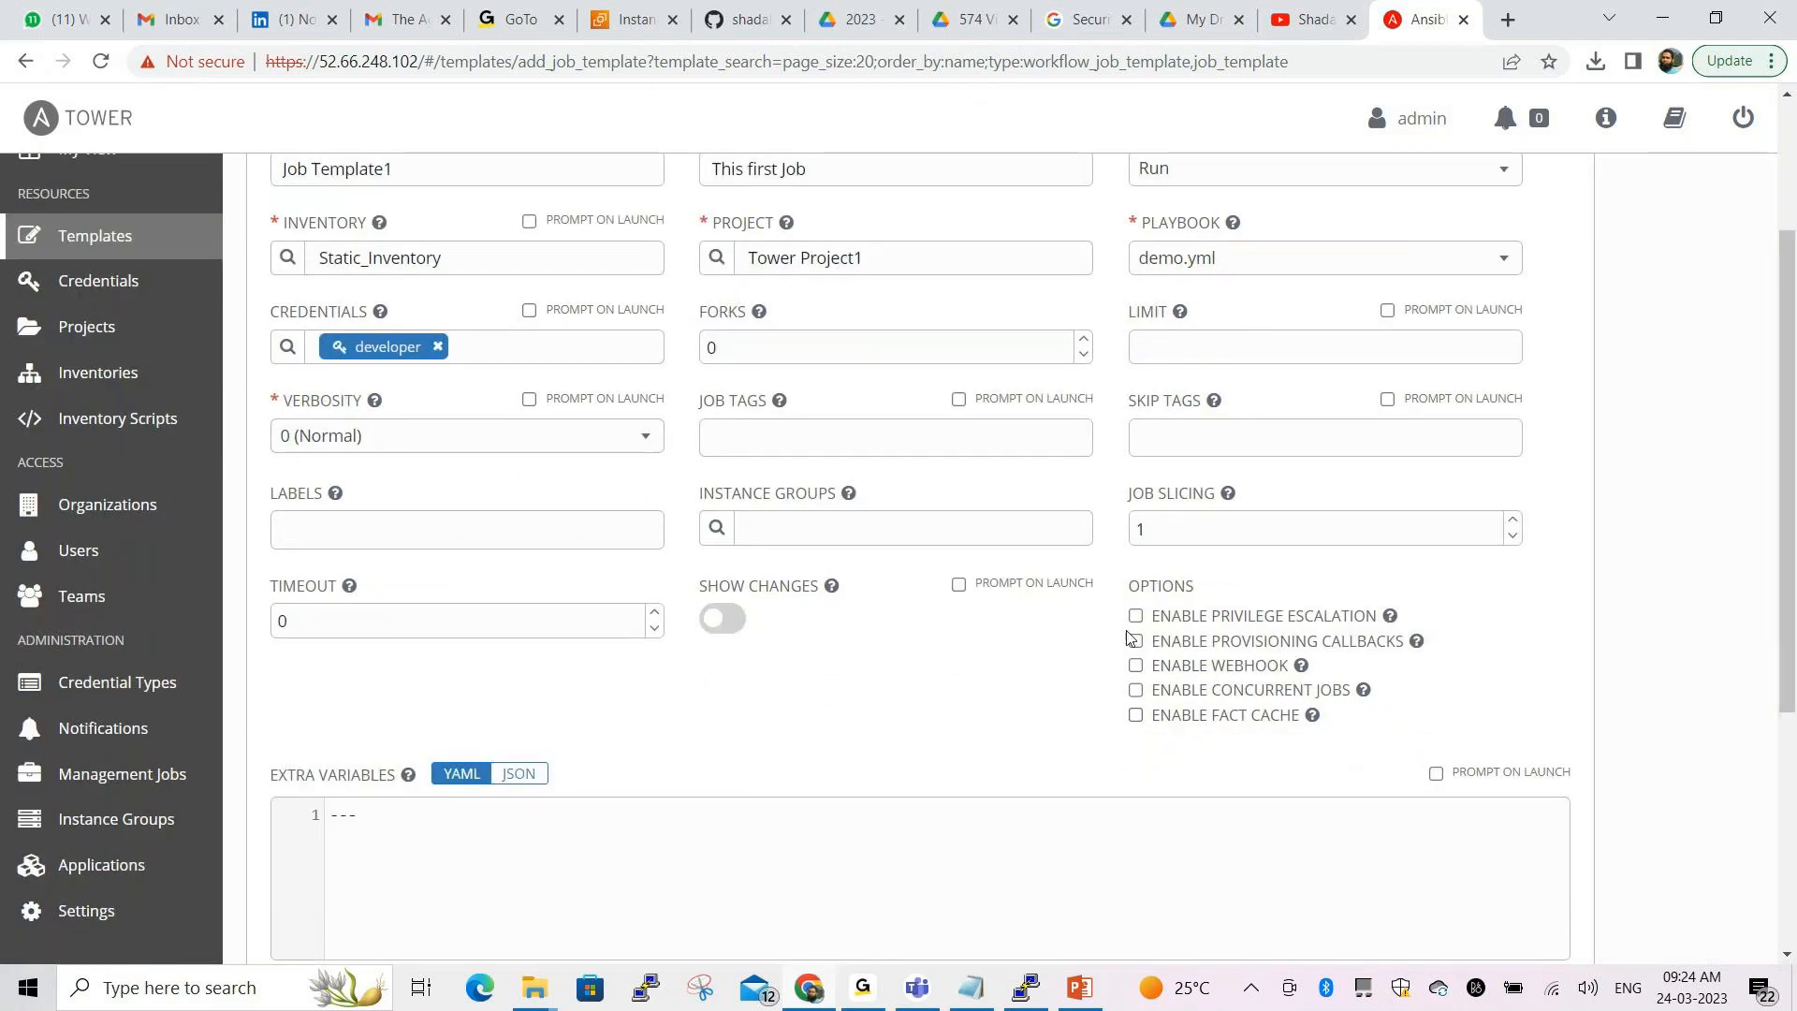
click(1135, 618)
scroll(978, 697, up, 1)
scroll(978, 698, up, 3)
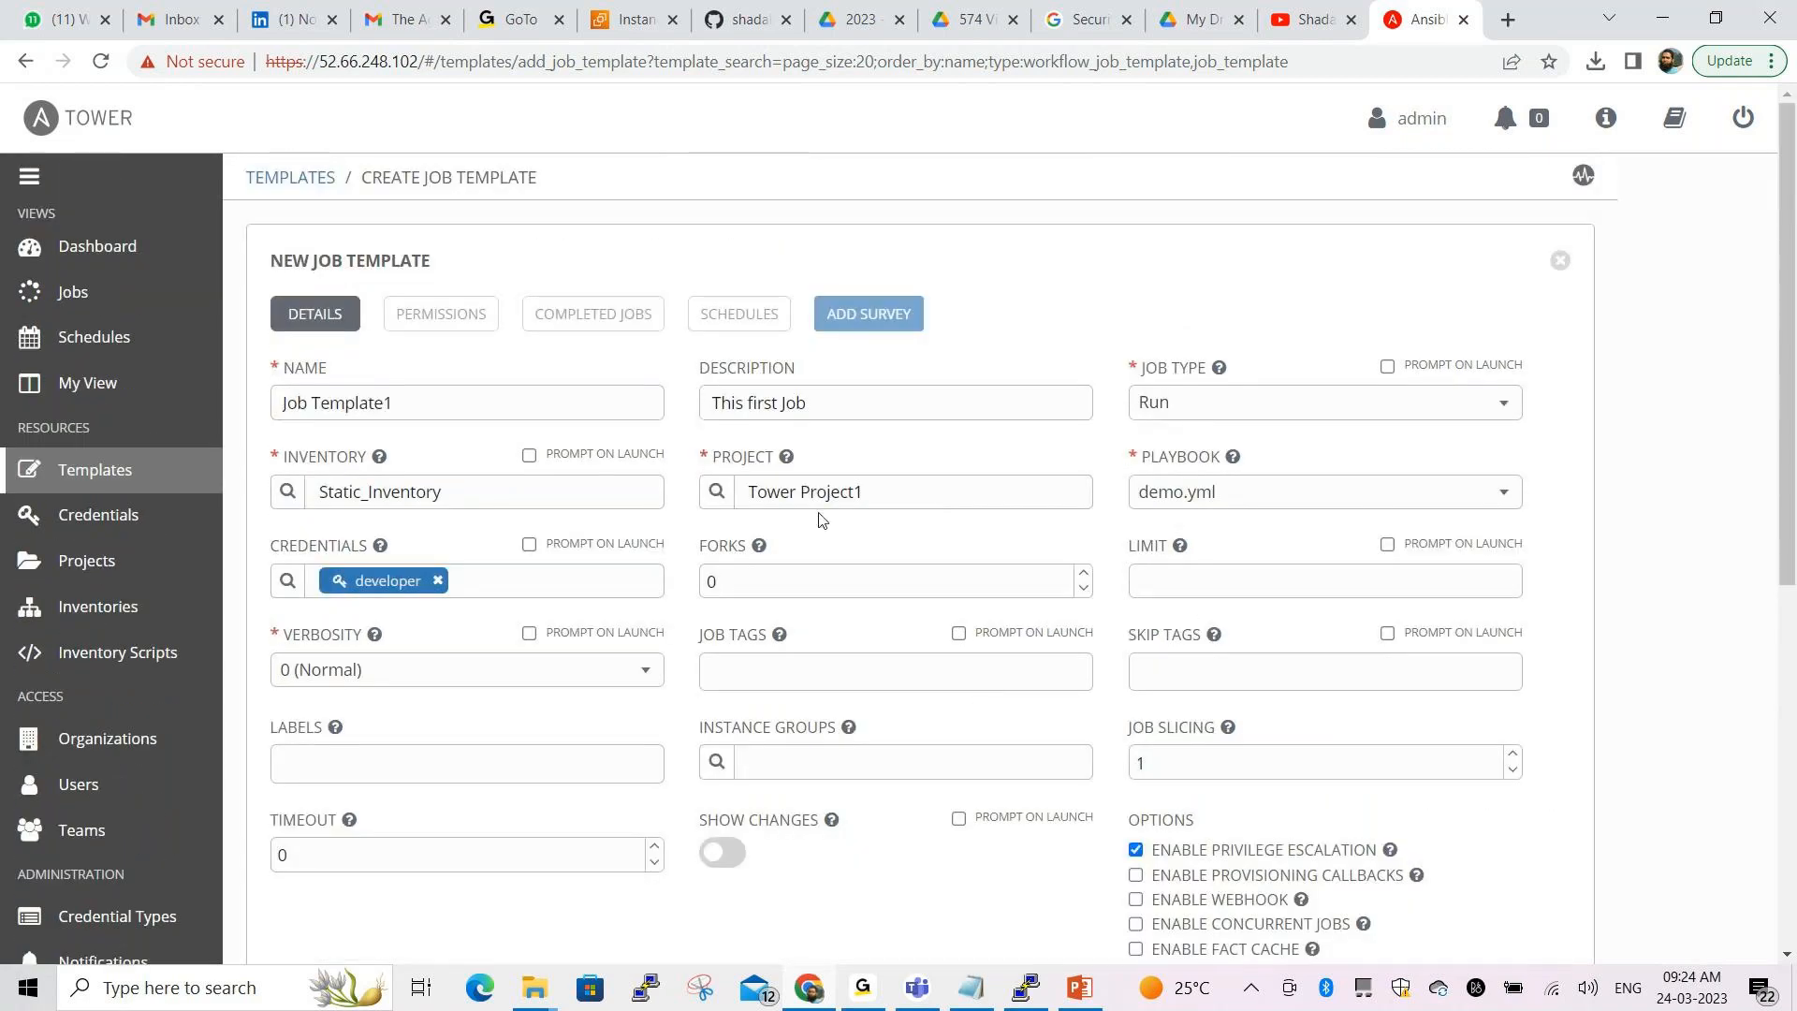
scroll(821, 520, down, 5)
scroll(858, 507, down, 2)
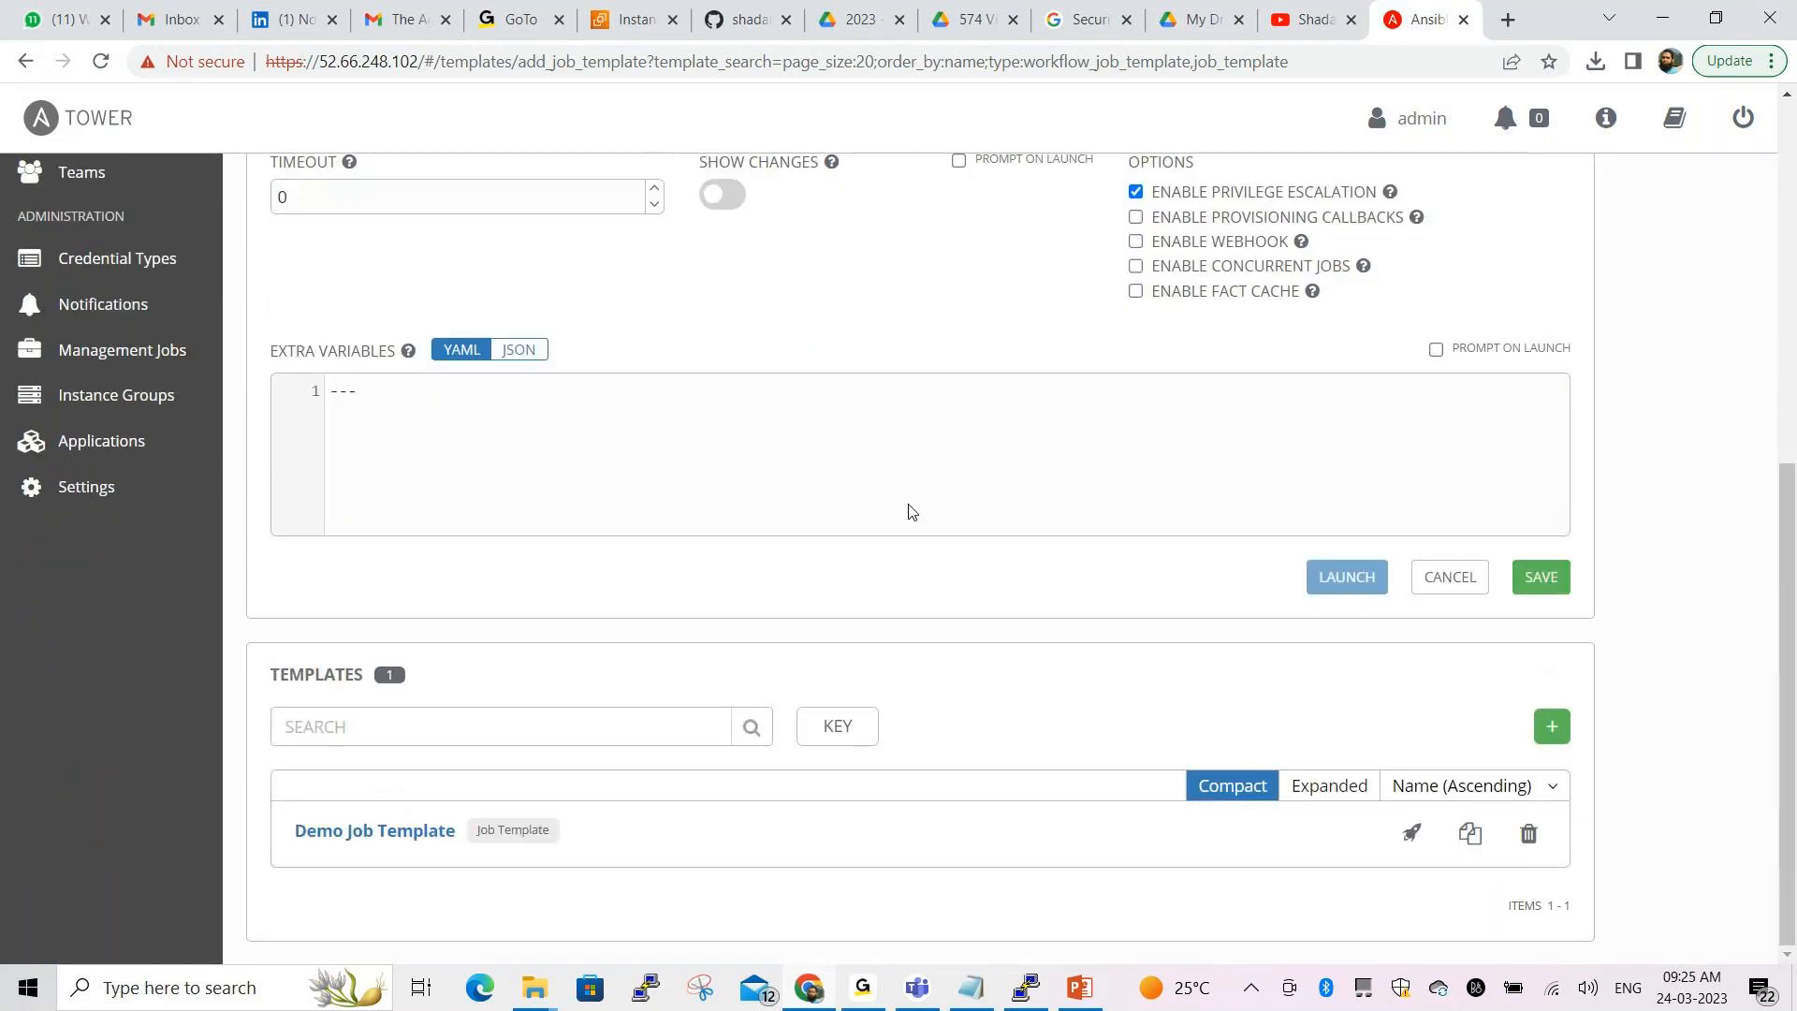
Save Job Template1 and check it is listed next to Demo Job Template
click(1523, 592)
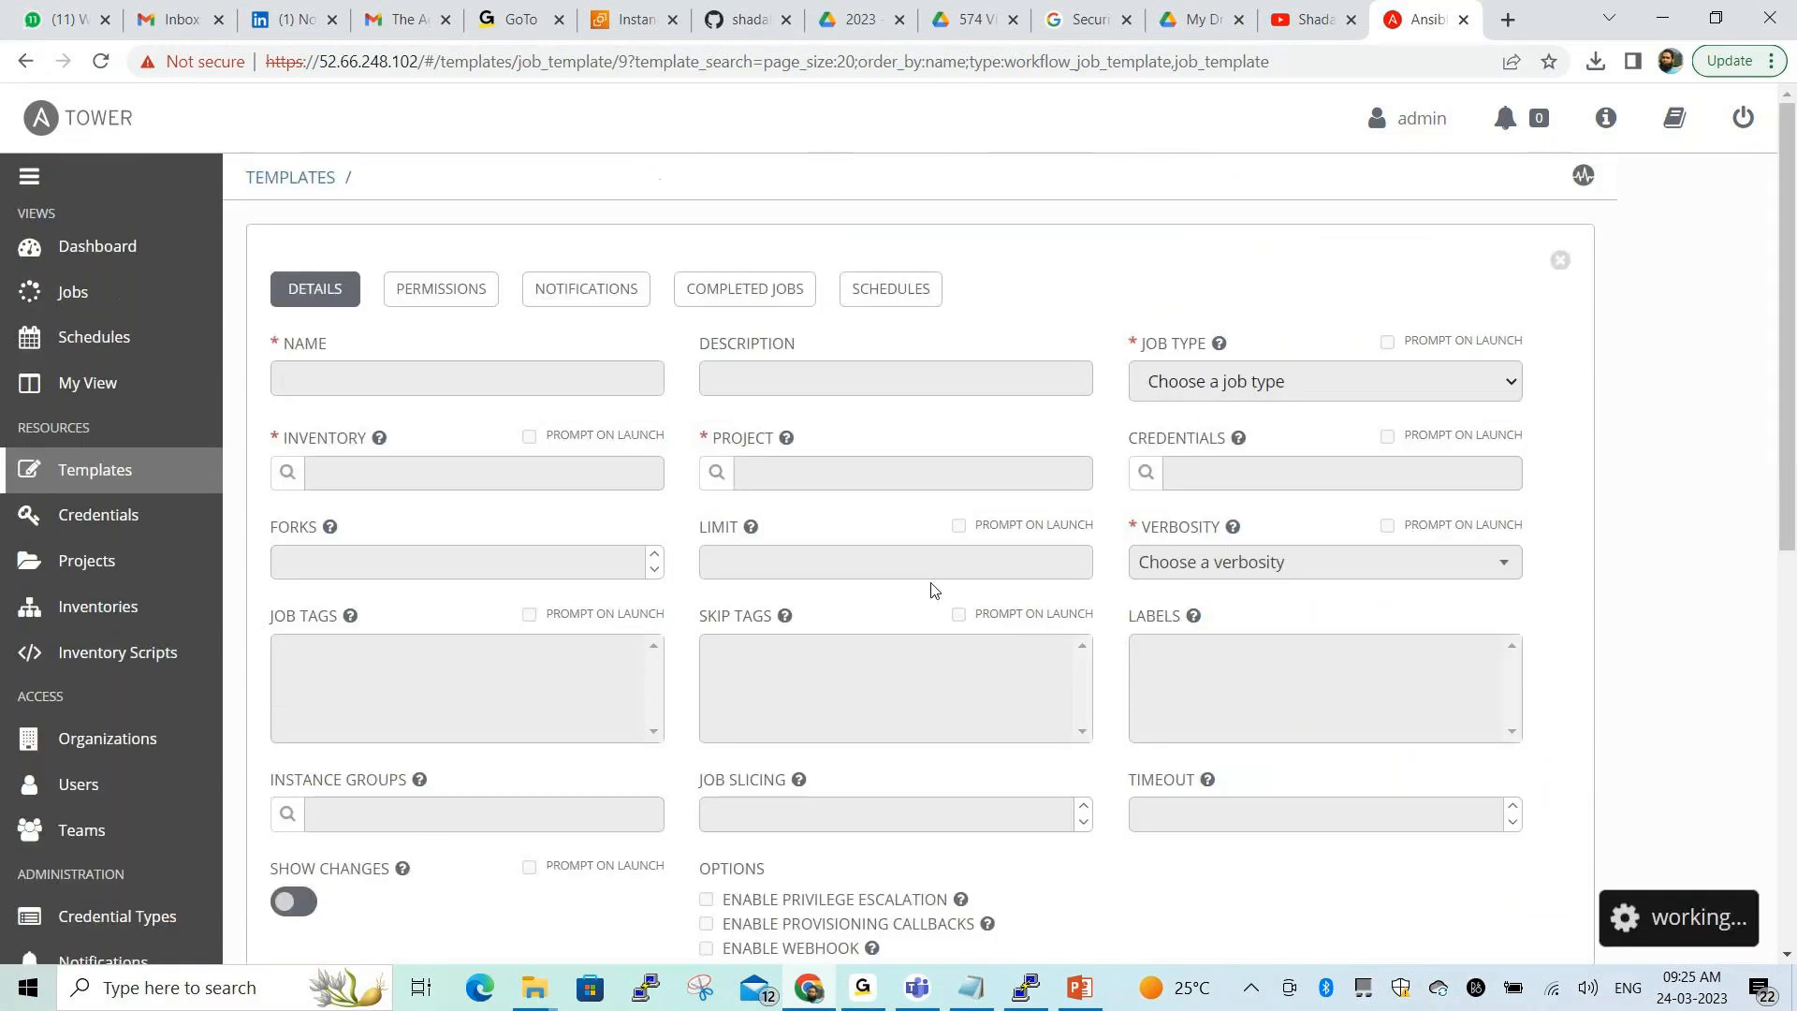
scroll(970, 538, down, 8)
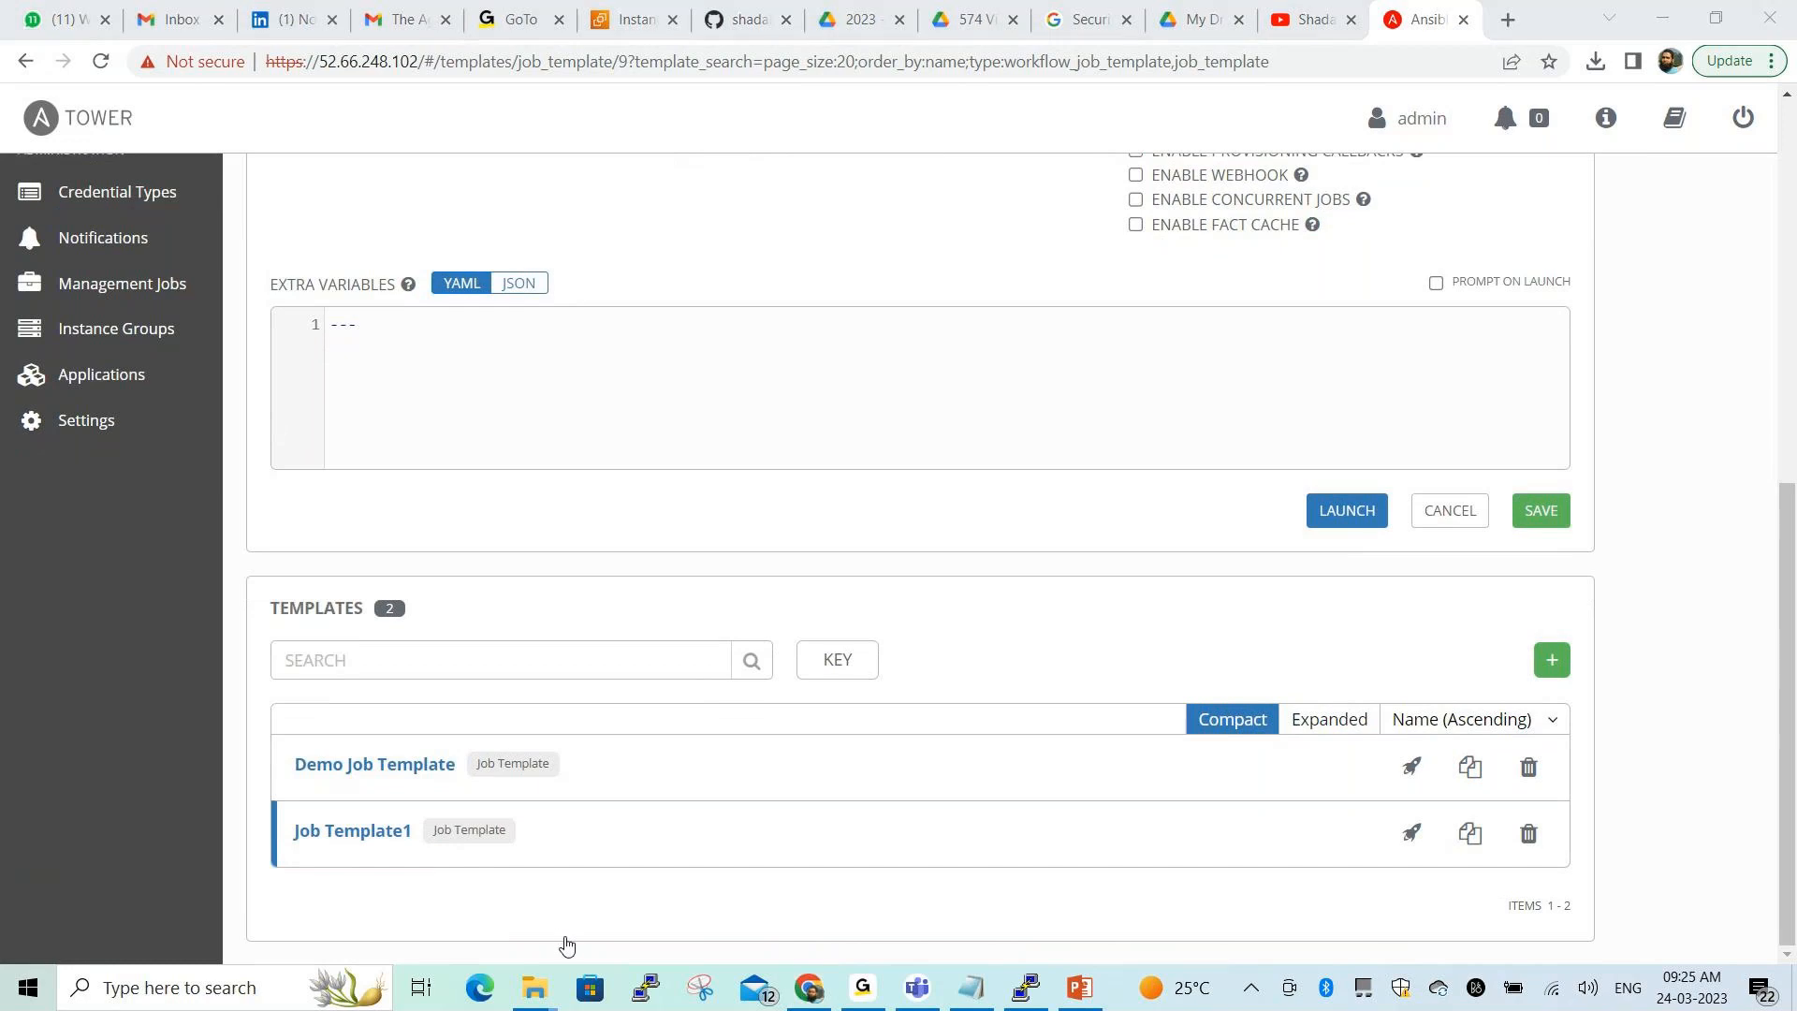
click(567, 946)
mouse_move(277, 796)
mouse_down()
mouse_move(275, 817)
mouse_move(426, 871)
mouse_move(763, 862)
mouse_move(1495, 896)
mouse_move(1587, 807)
mouse_move(262, 798)
mouse_up()
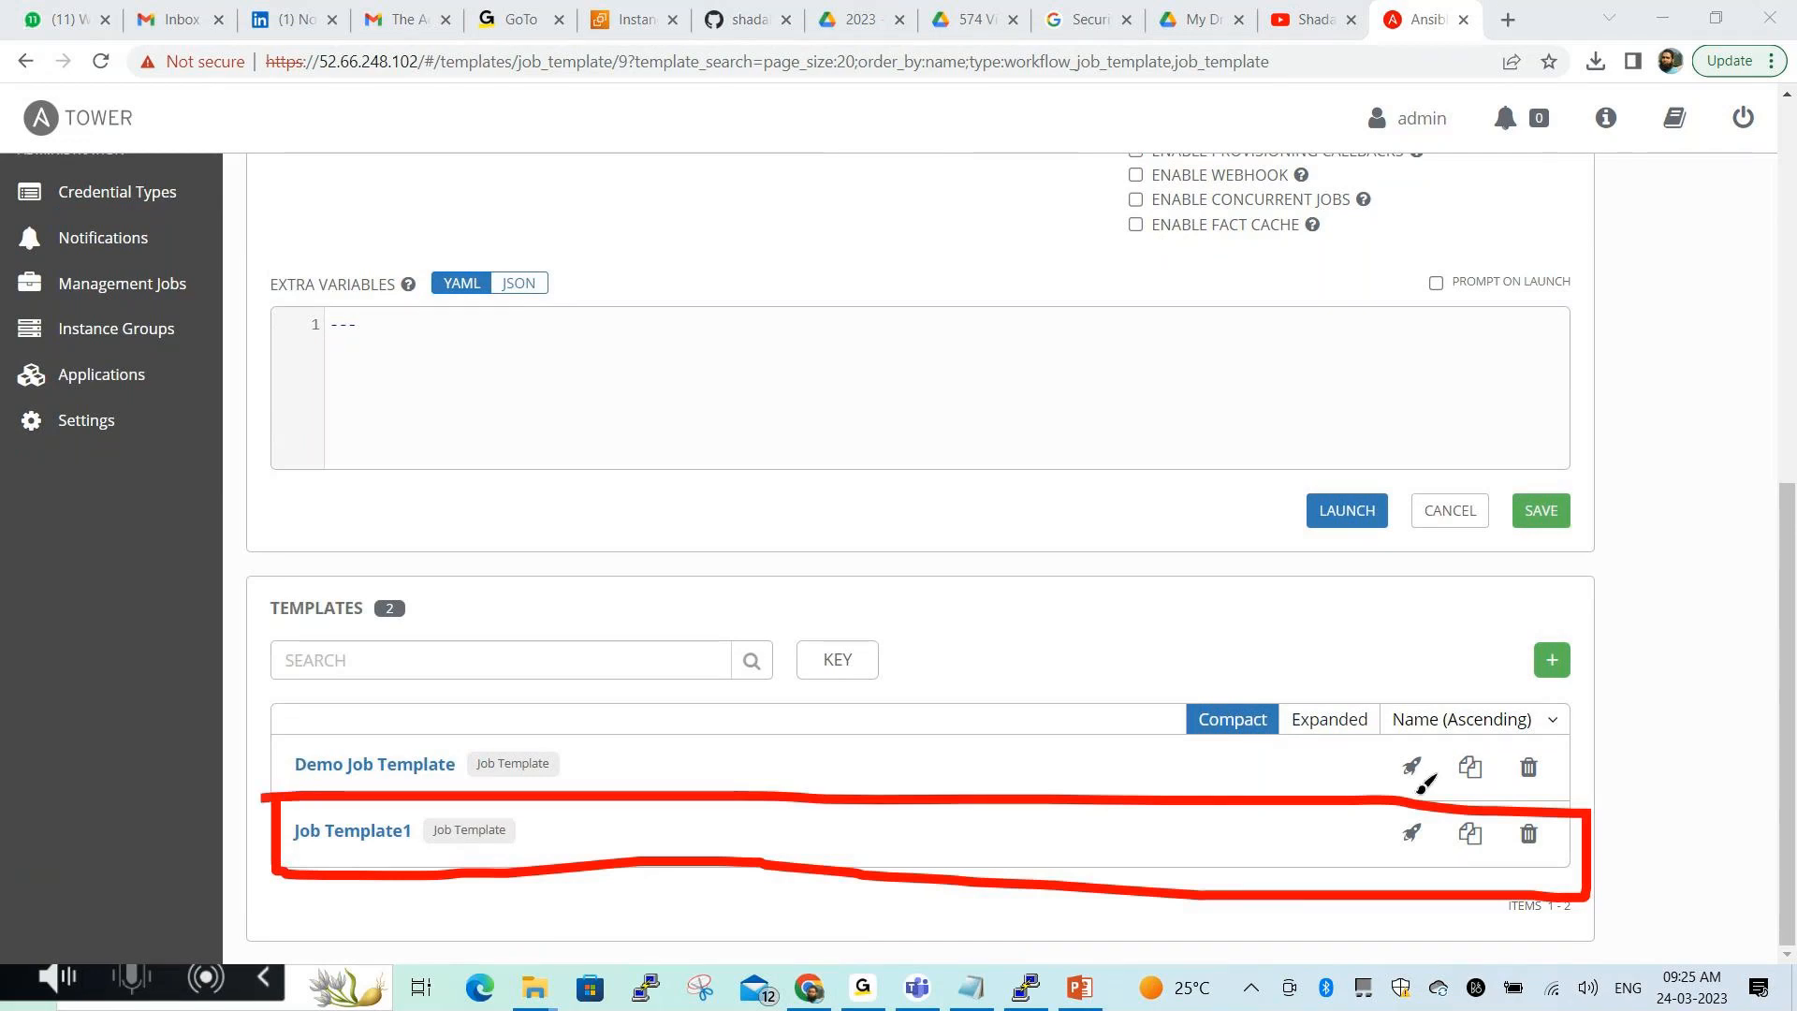
mouse_move(1422, 789)
mouse_down()
mouse_move(1421, 863)
mouse_move(1410, 791)
mouse_up()
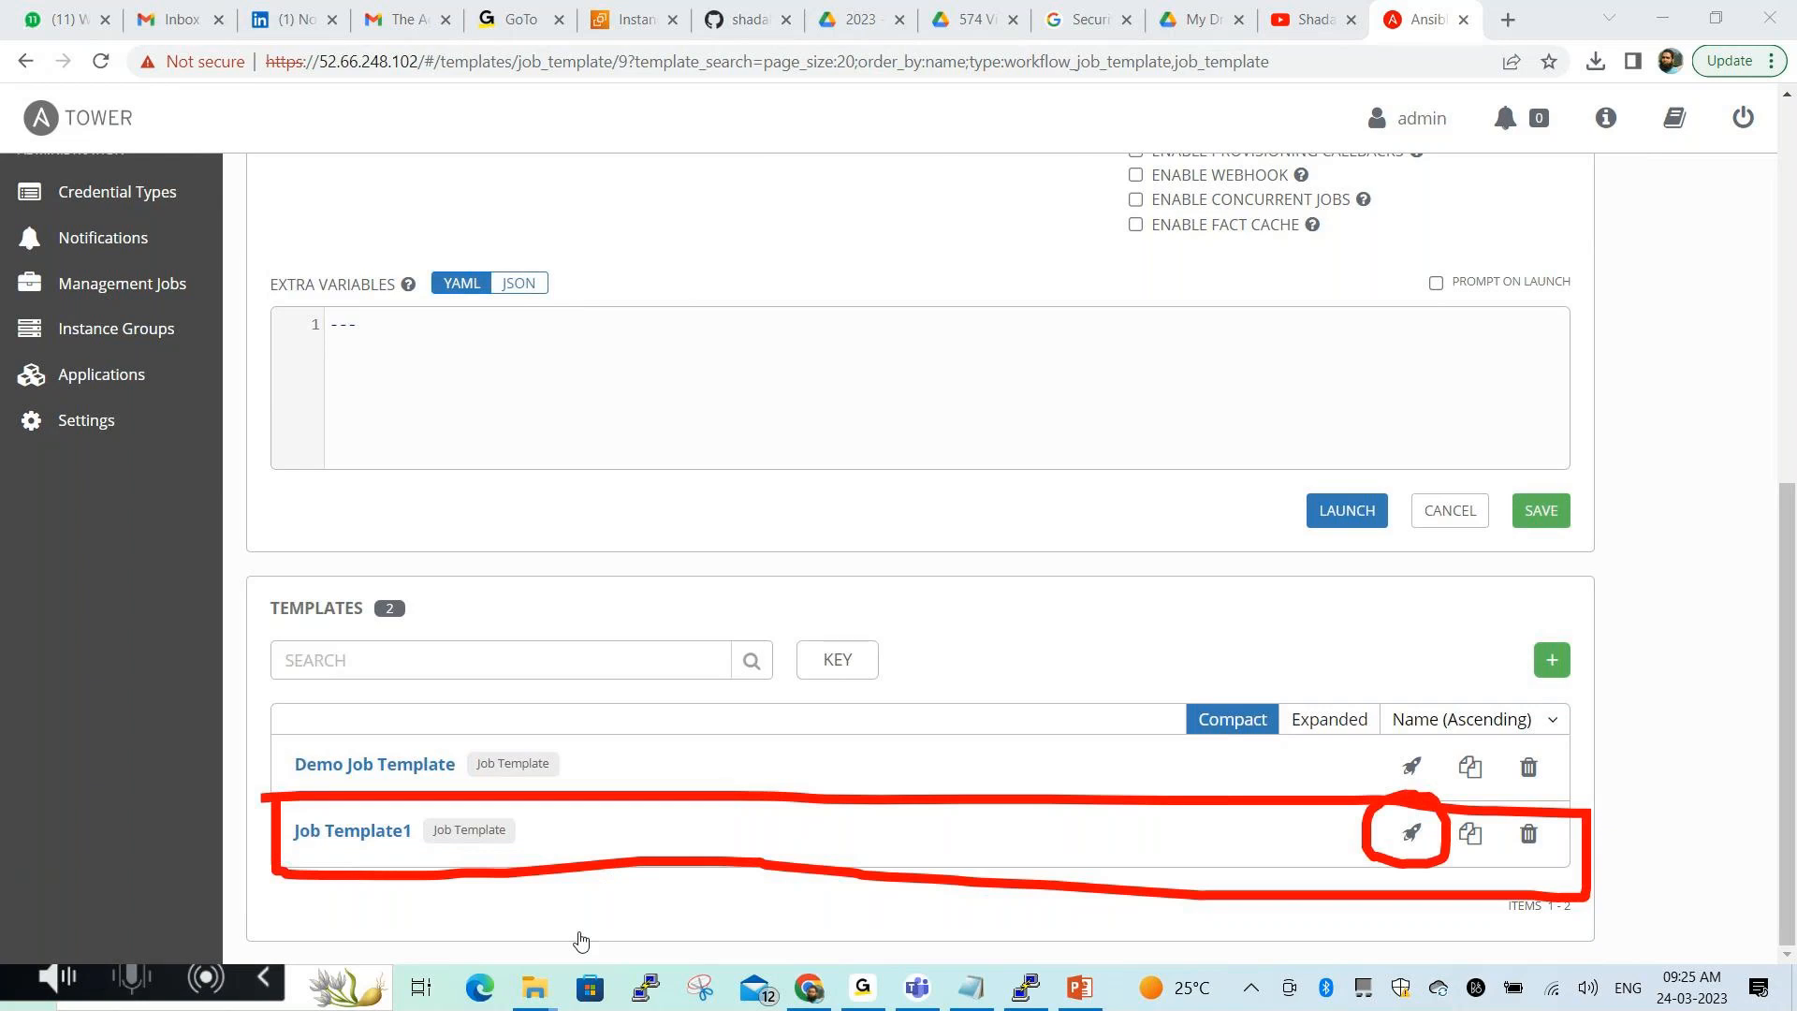
key(Escape)
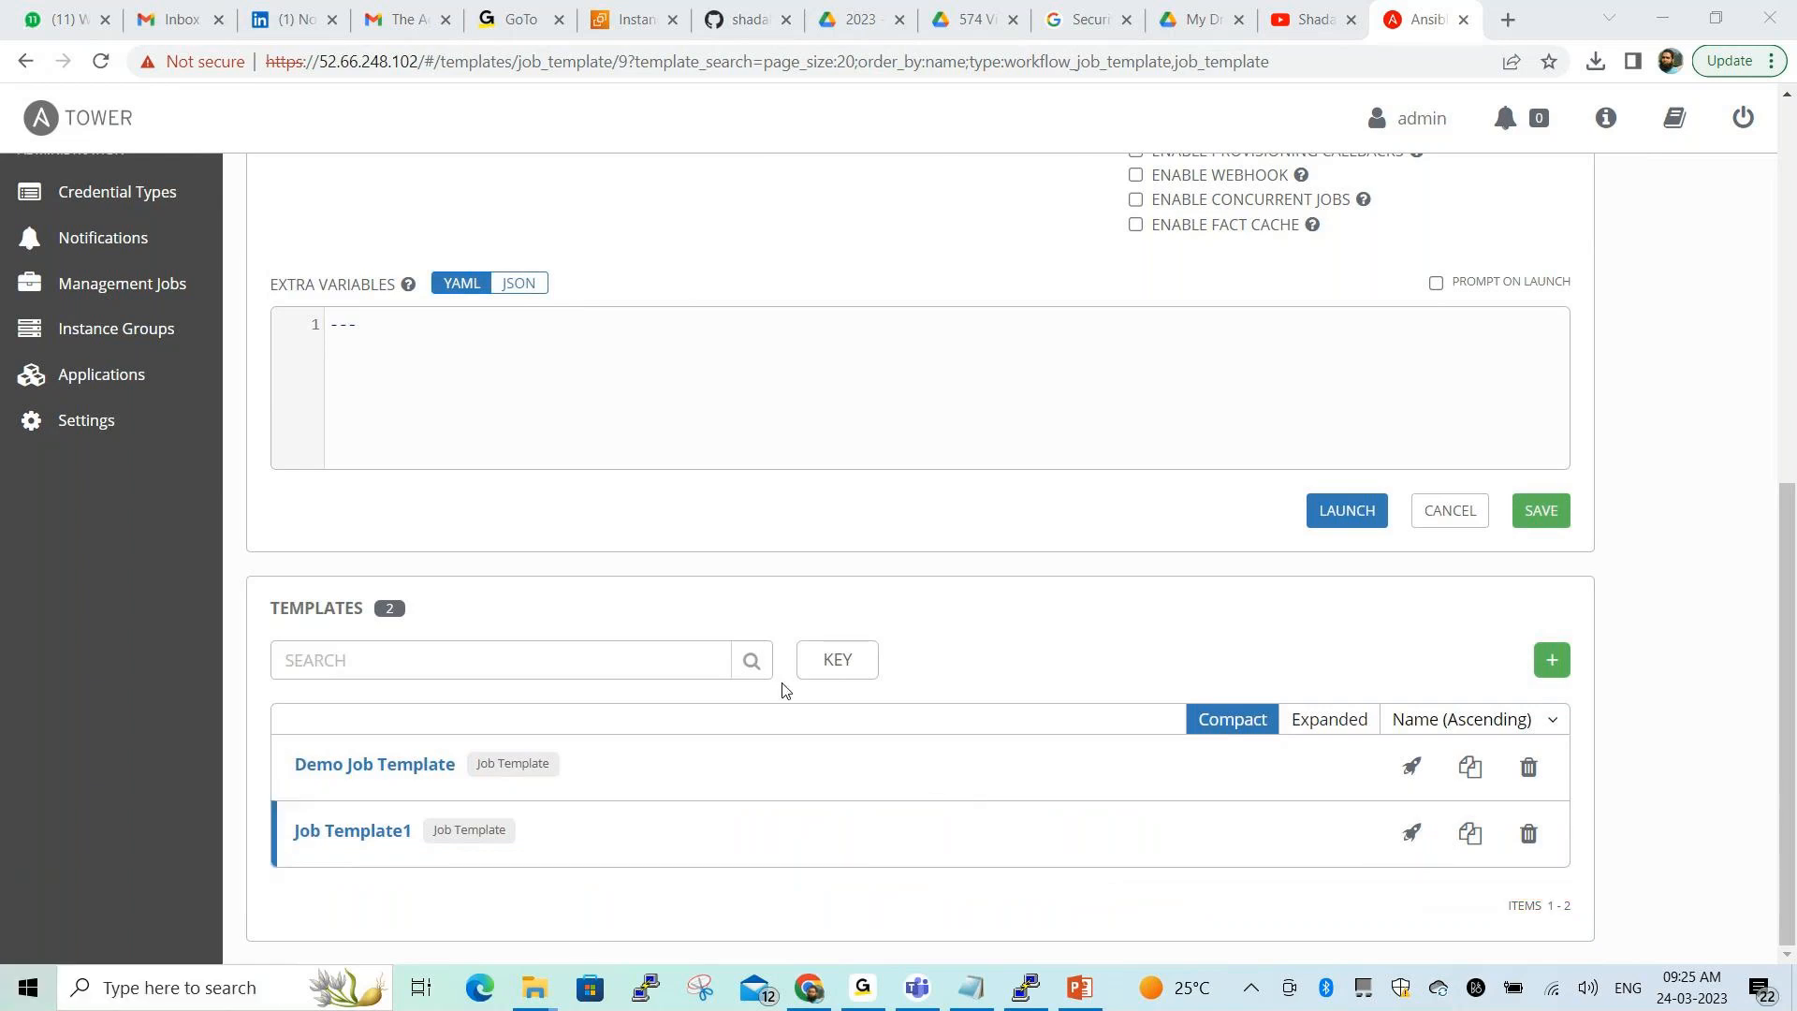
scroll(660, 517, up, 6)
scroll(660, 517, up, 3)
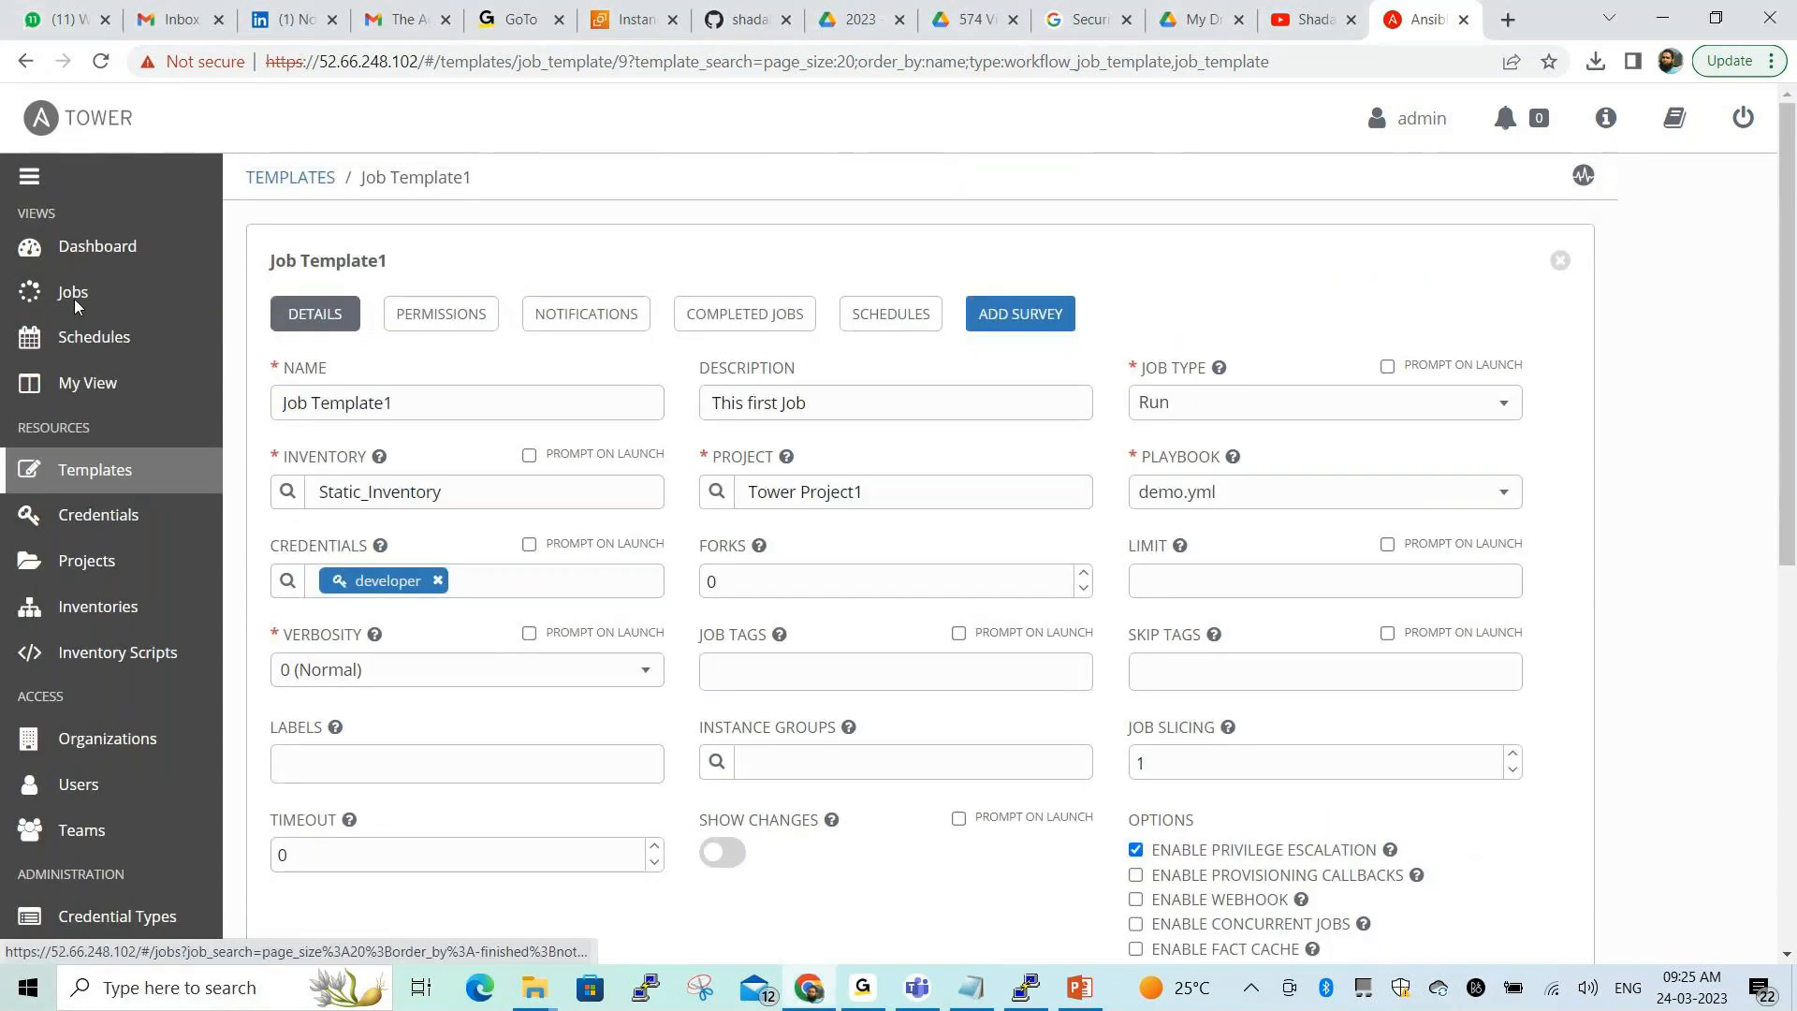
Go to the Jobs page, which lists the 1 - Tower Project1 SCM Update
click(75, 292)
click(565, 940)
mouse_move(276, 388)
mouse_down()
mouse_move(272, 448)
mouse_move(602, 390)
mouse_move(306, 367)
mouse_move(279, 402)
mouse_up()
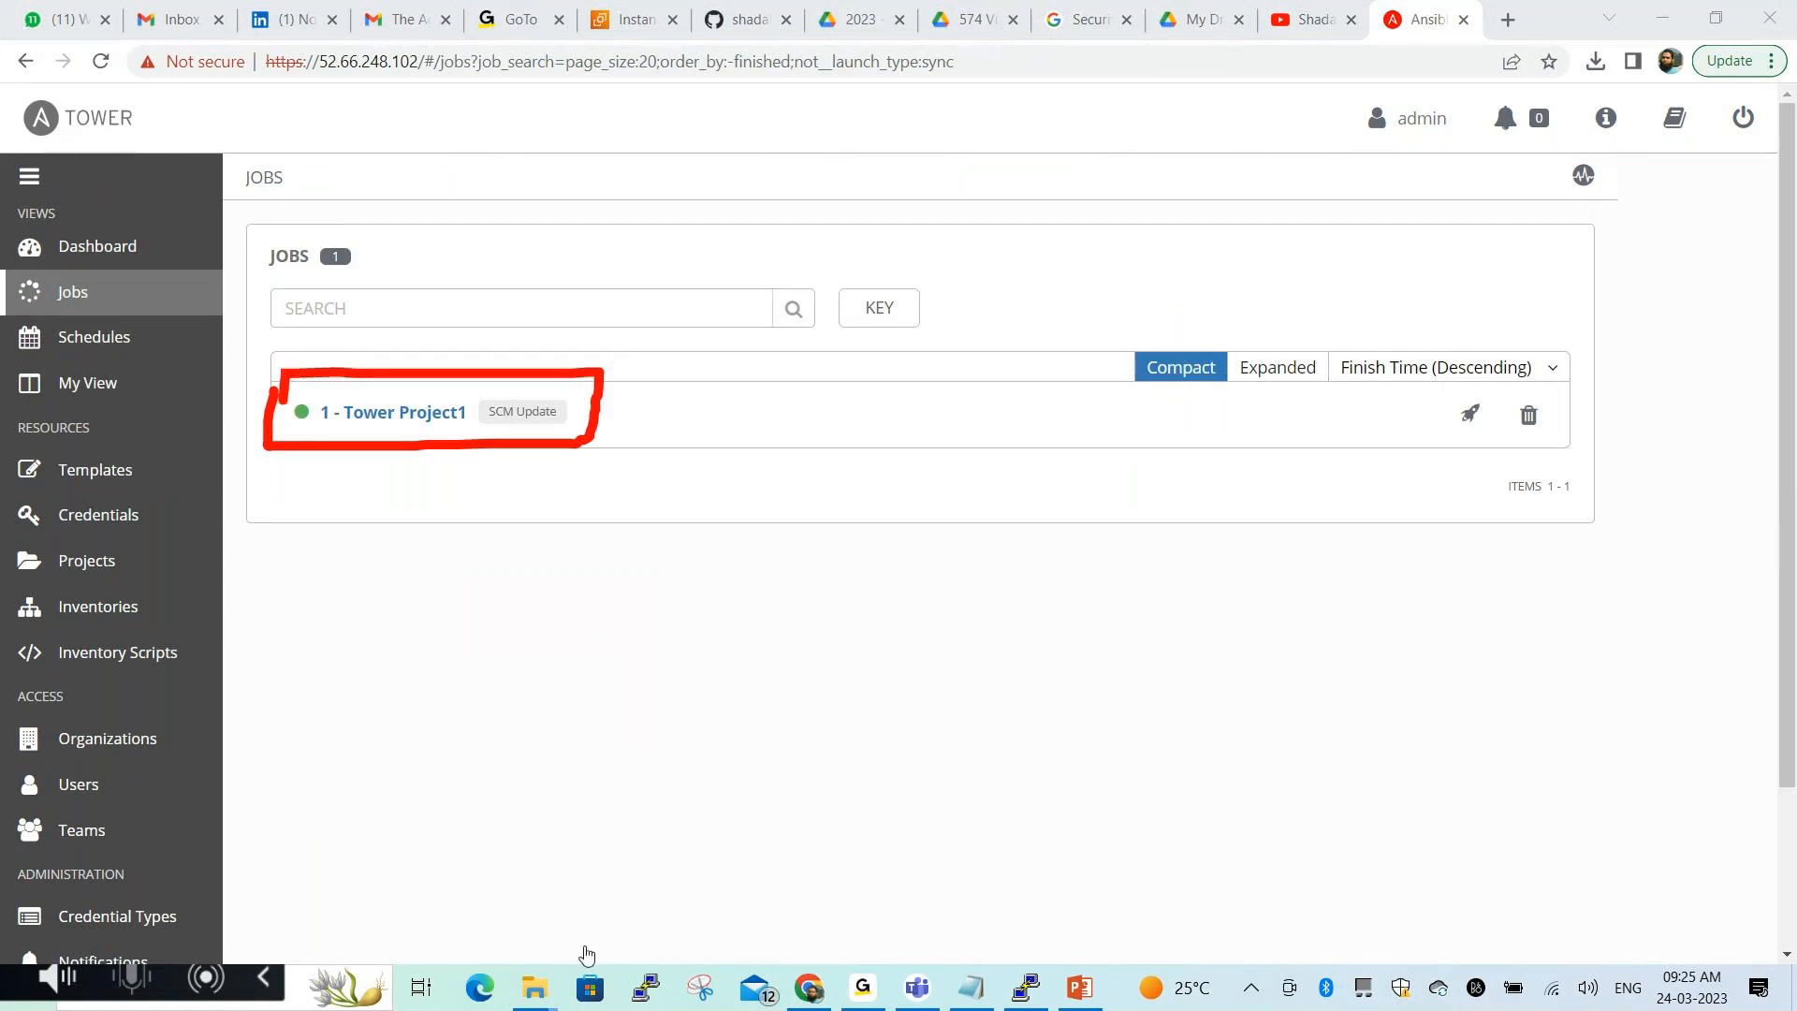
Relaunch the Tower Project1 update and open job 2's details showing Successful
click(587, 955)
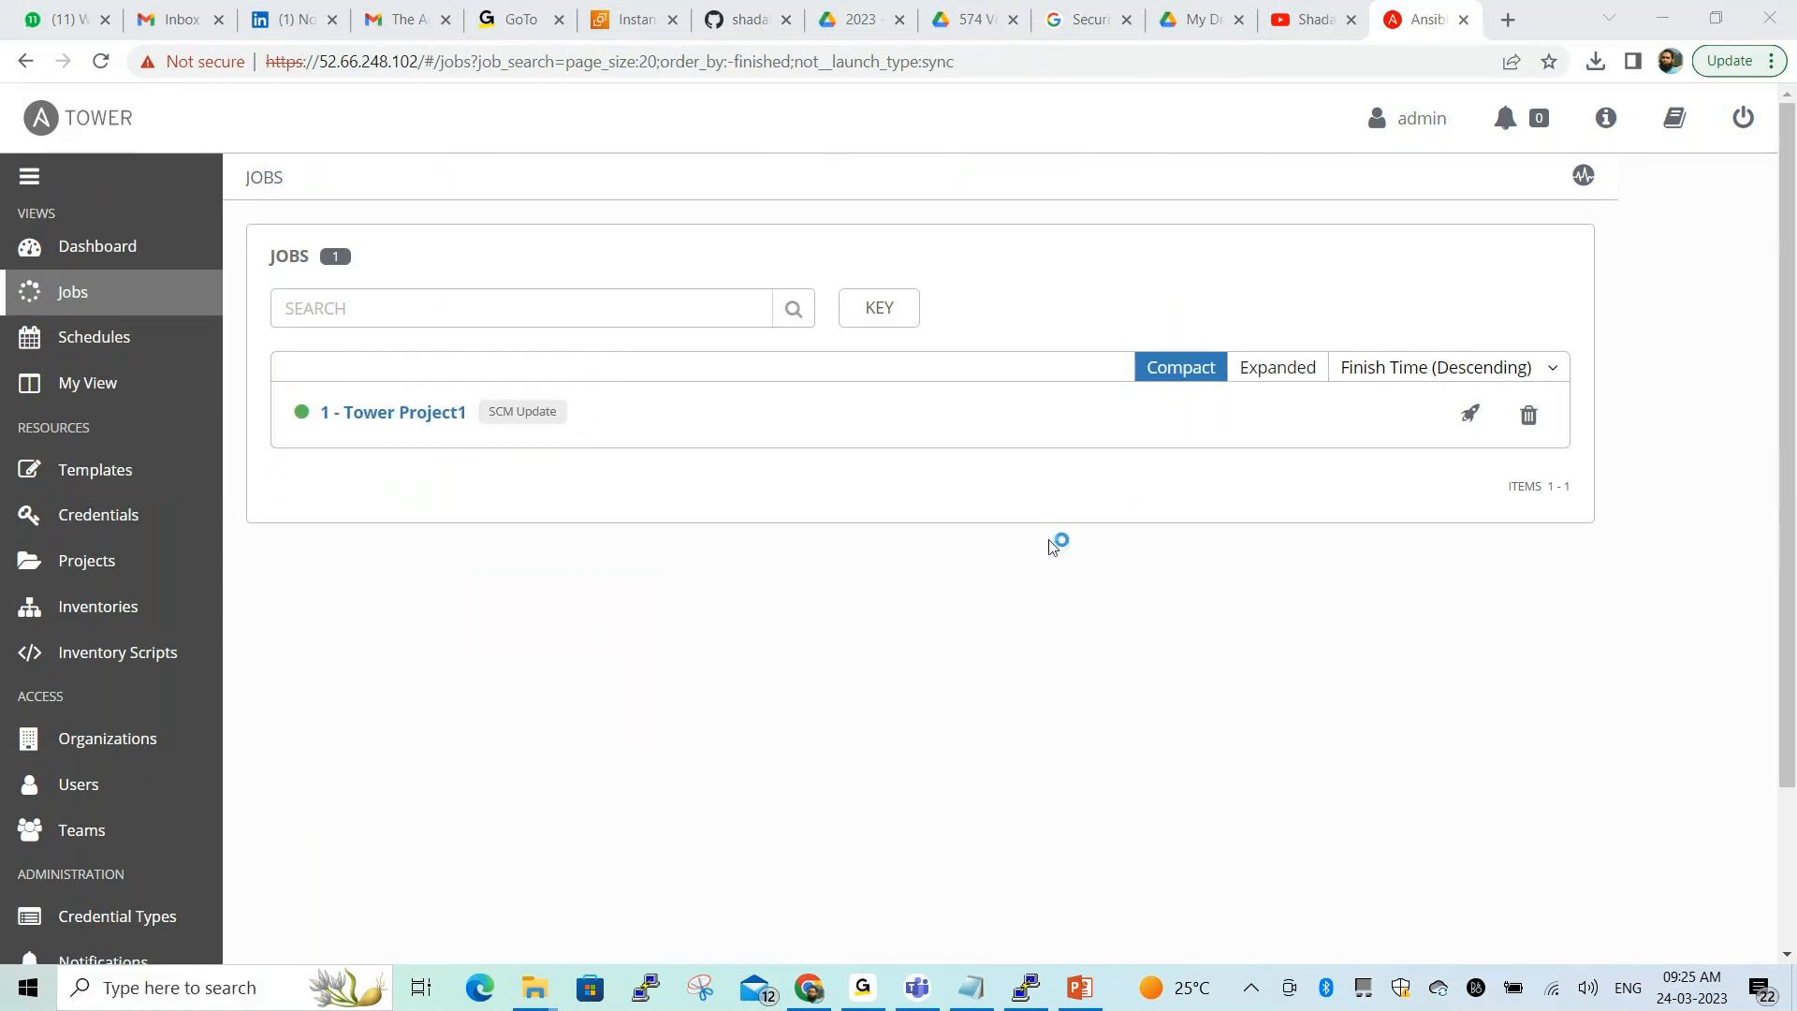
click(1473, 422)
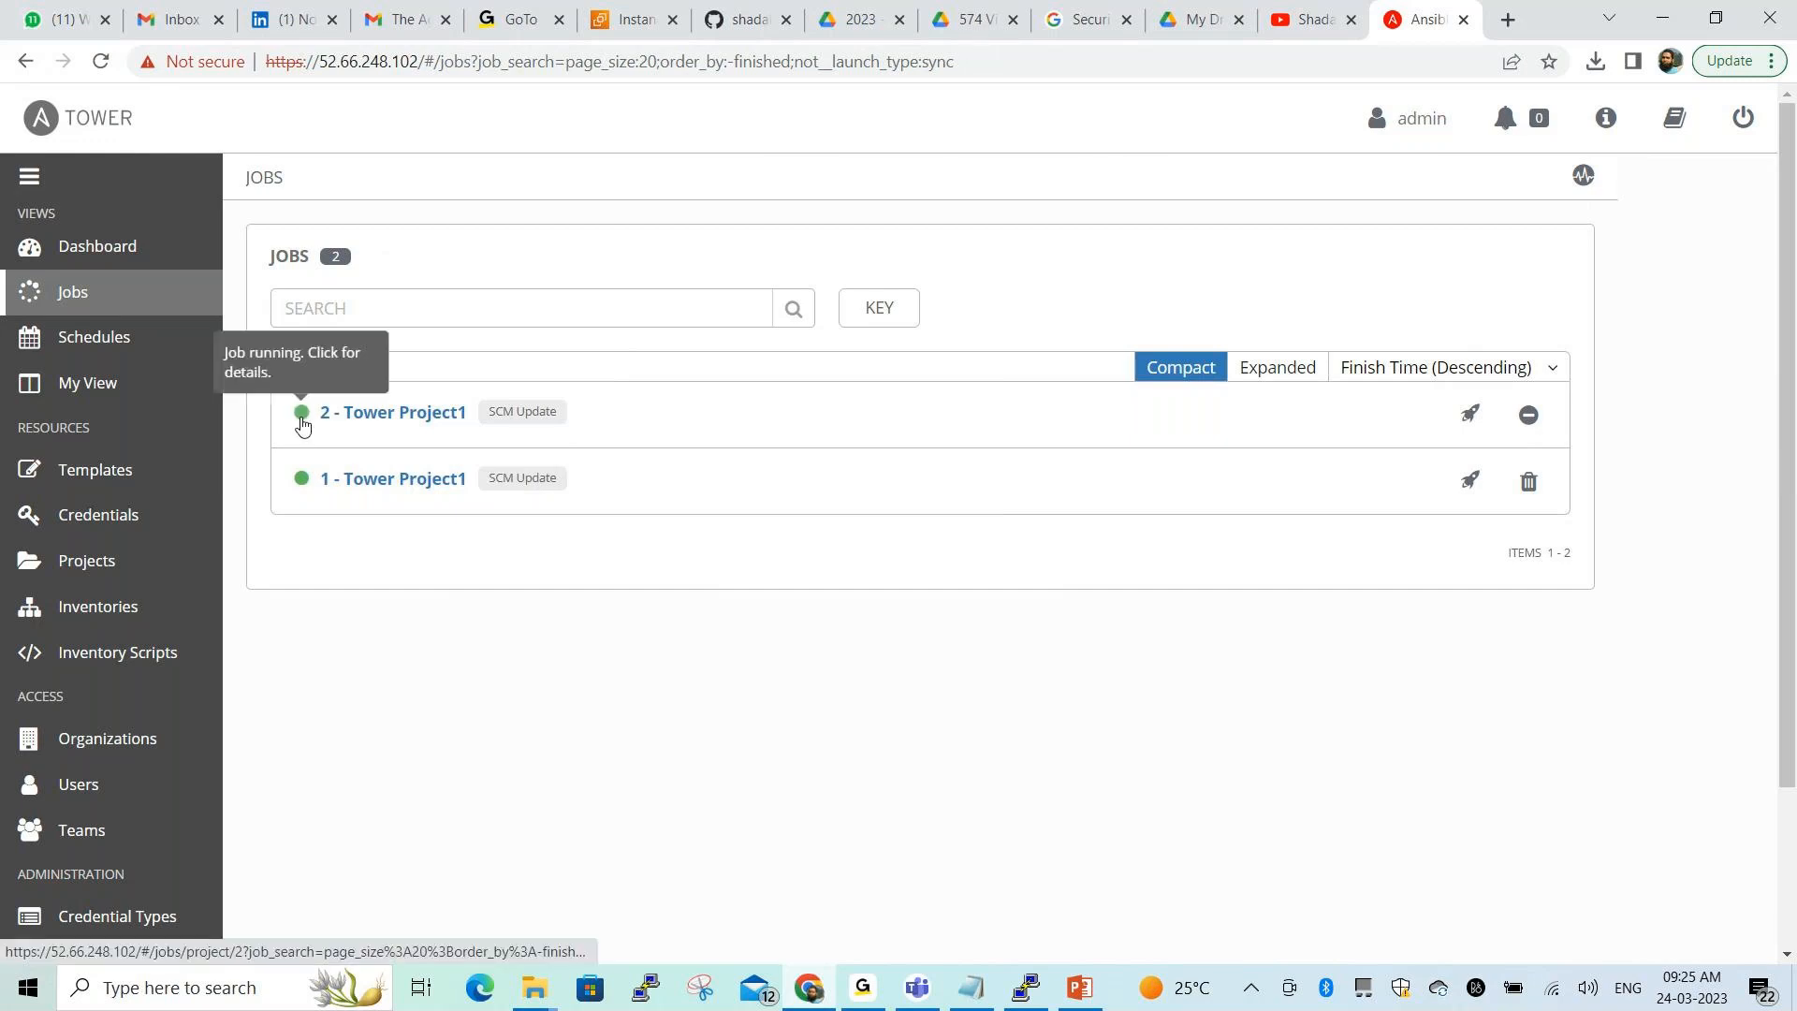
click(384, 413)
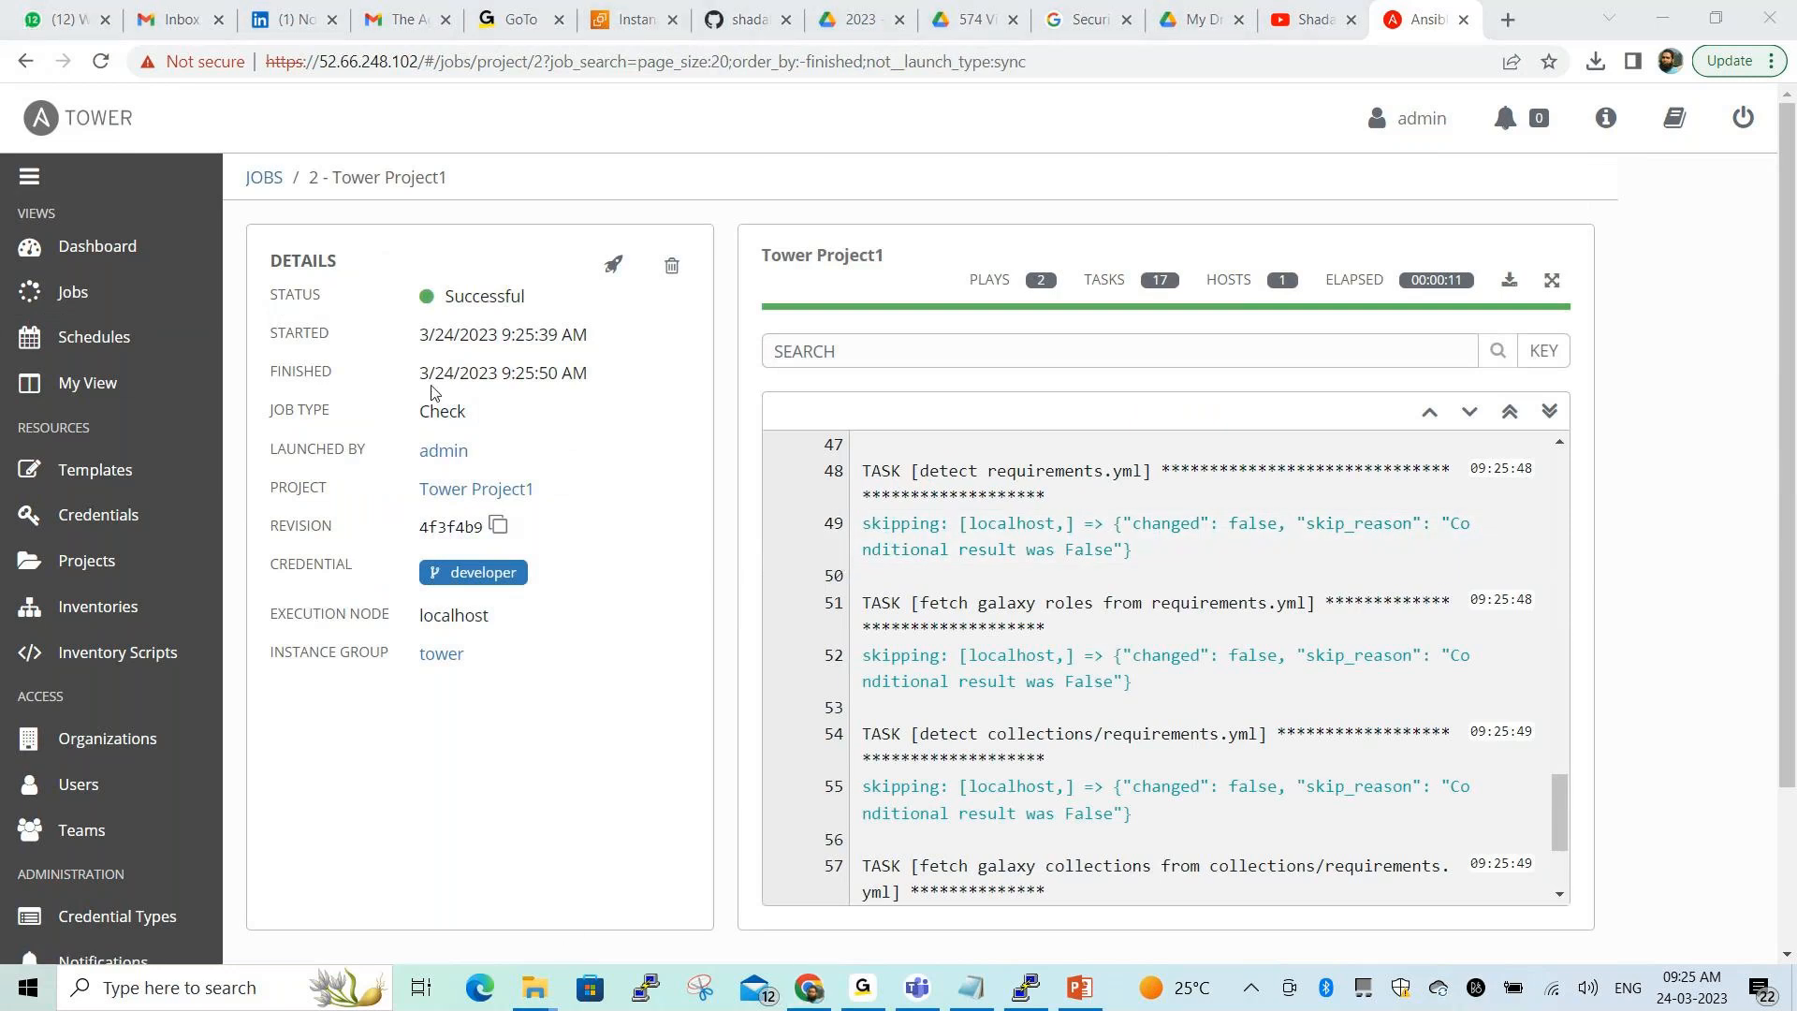
mouse_move(402, 274)
mouse_down()
mouse_move(406, 312)
mouse_move(551, 274)
mouse_move(412, 274)
mouse_up()
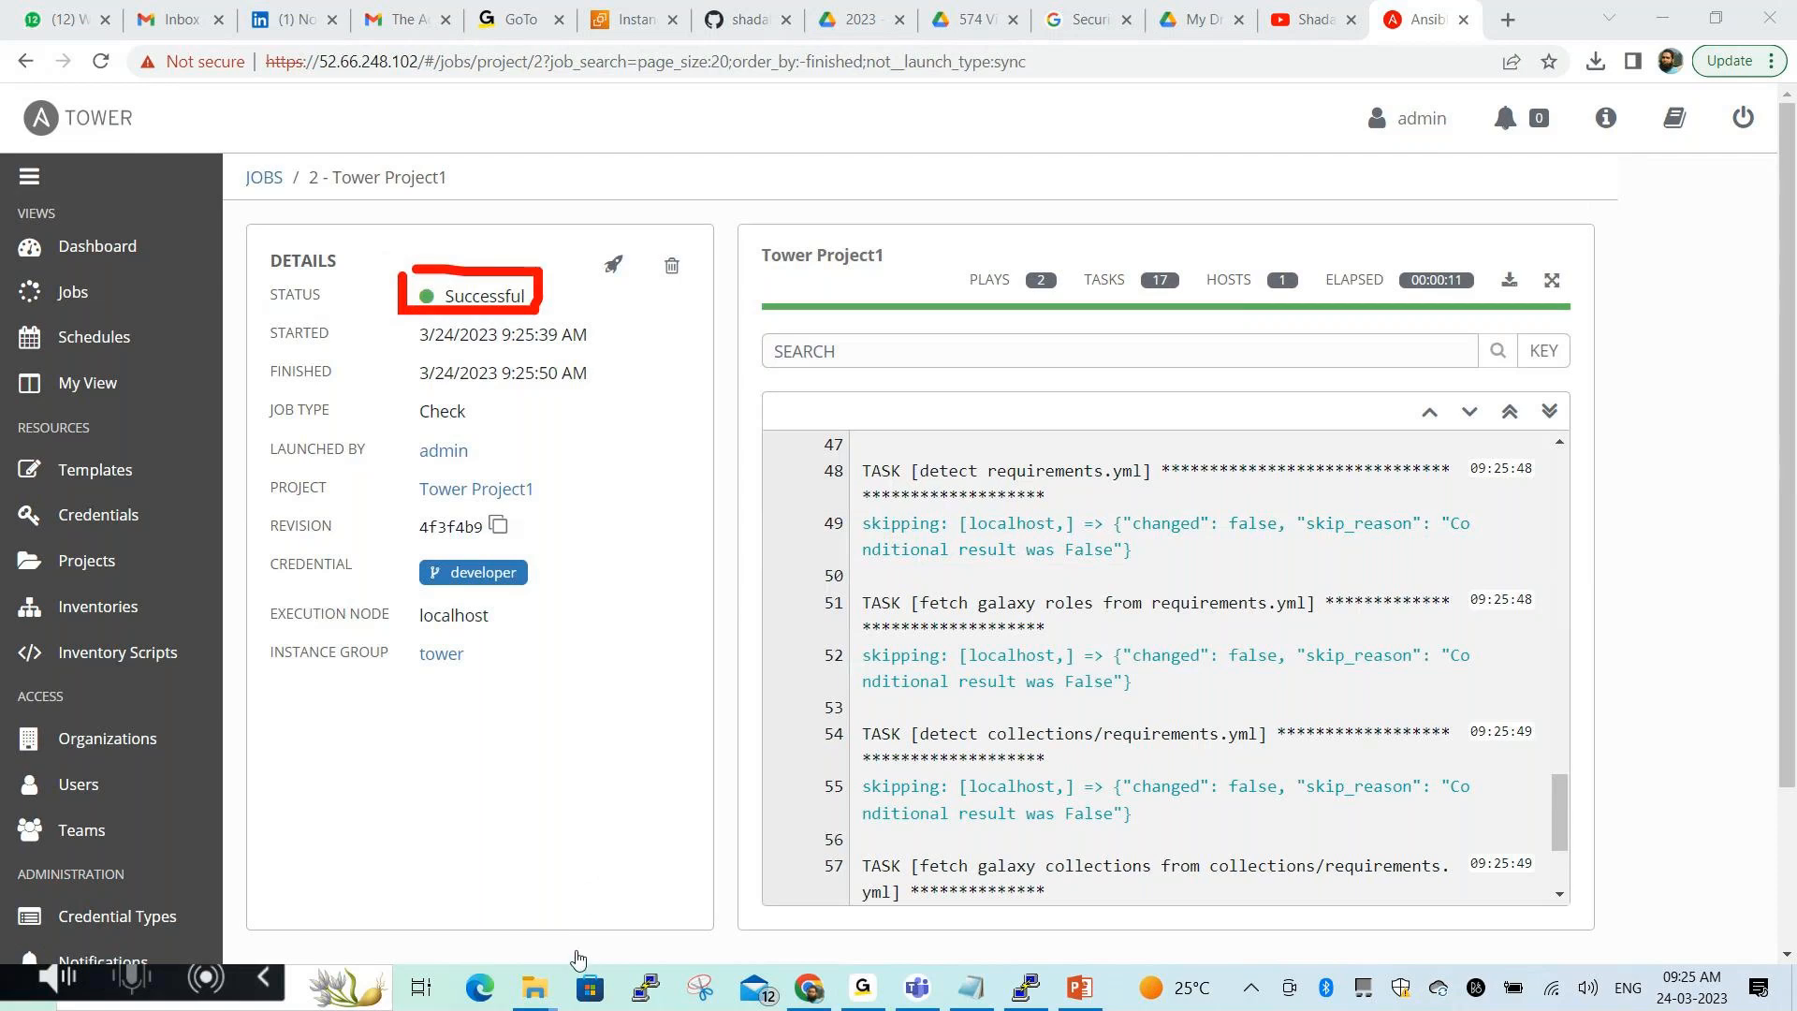
click(578, 953)
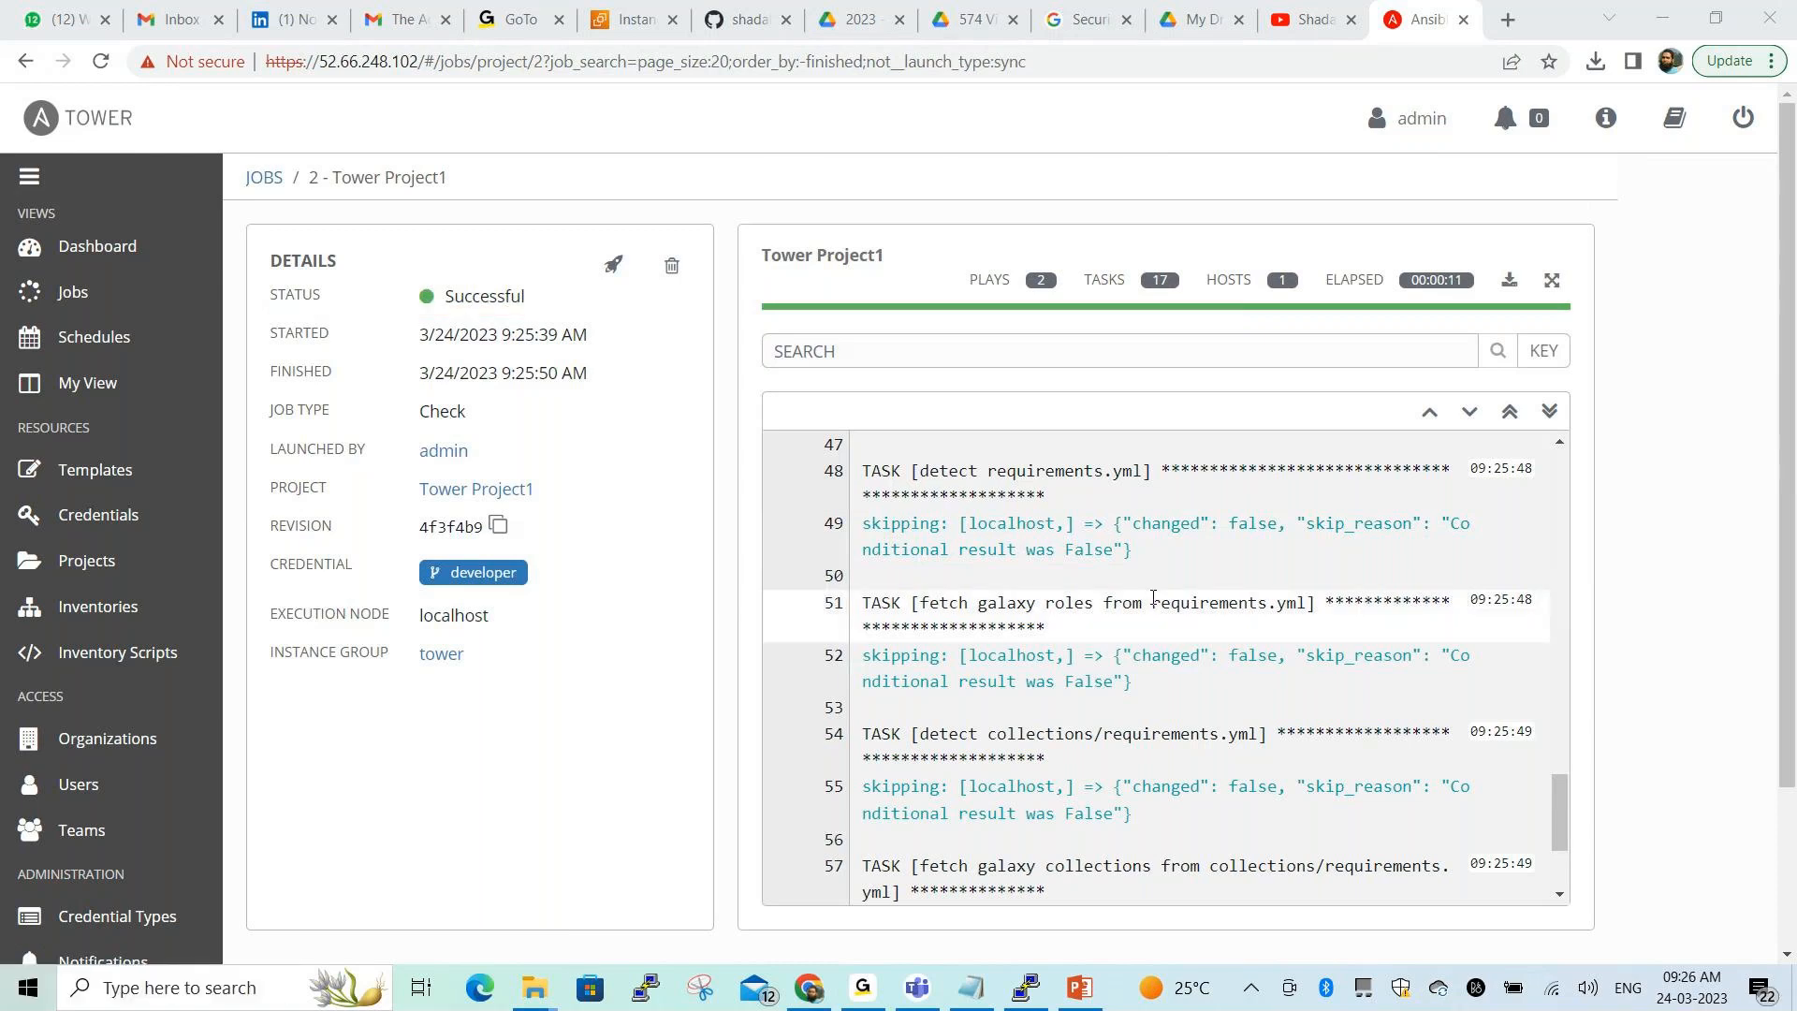
key(ctrl+shift+d)
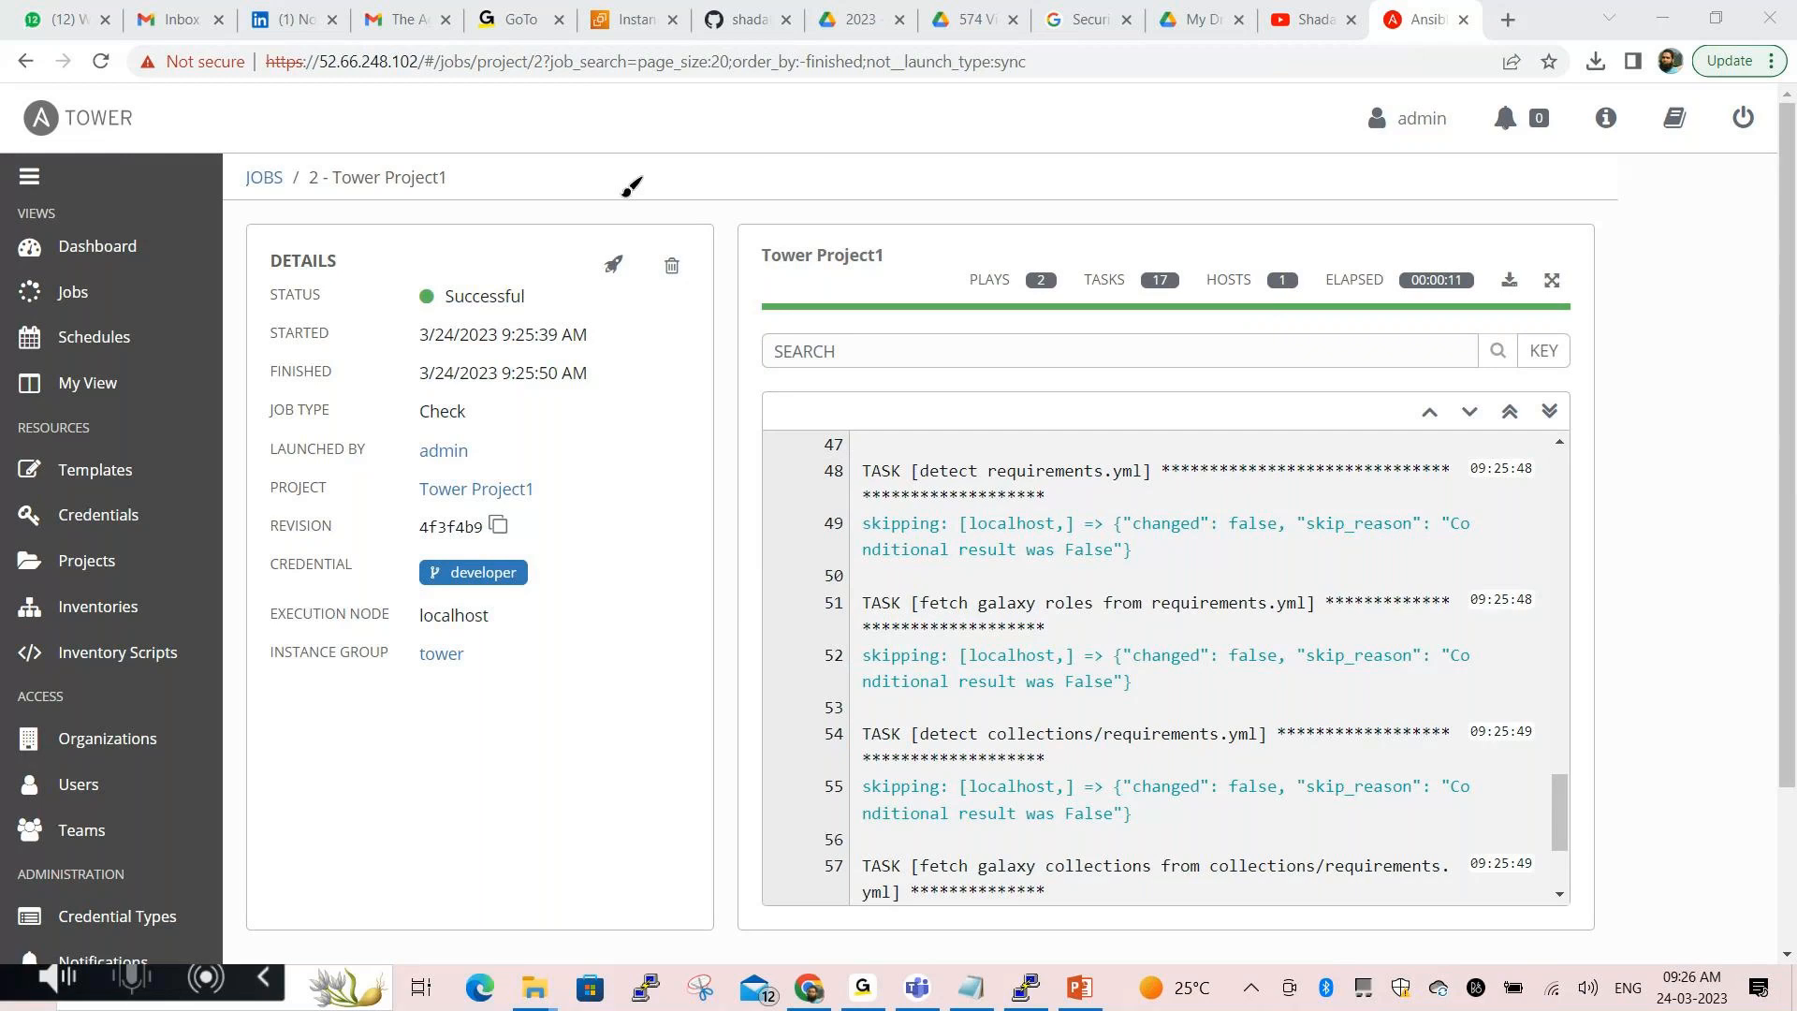
mouse_move(613, 175)
mouse_down()
mouse_move(629, 200)
mouse_move(616, 175)
mouse_move(703, 119)
mouse_up()
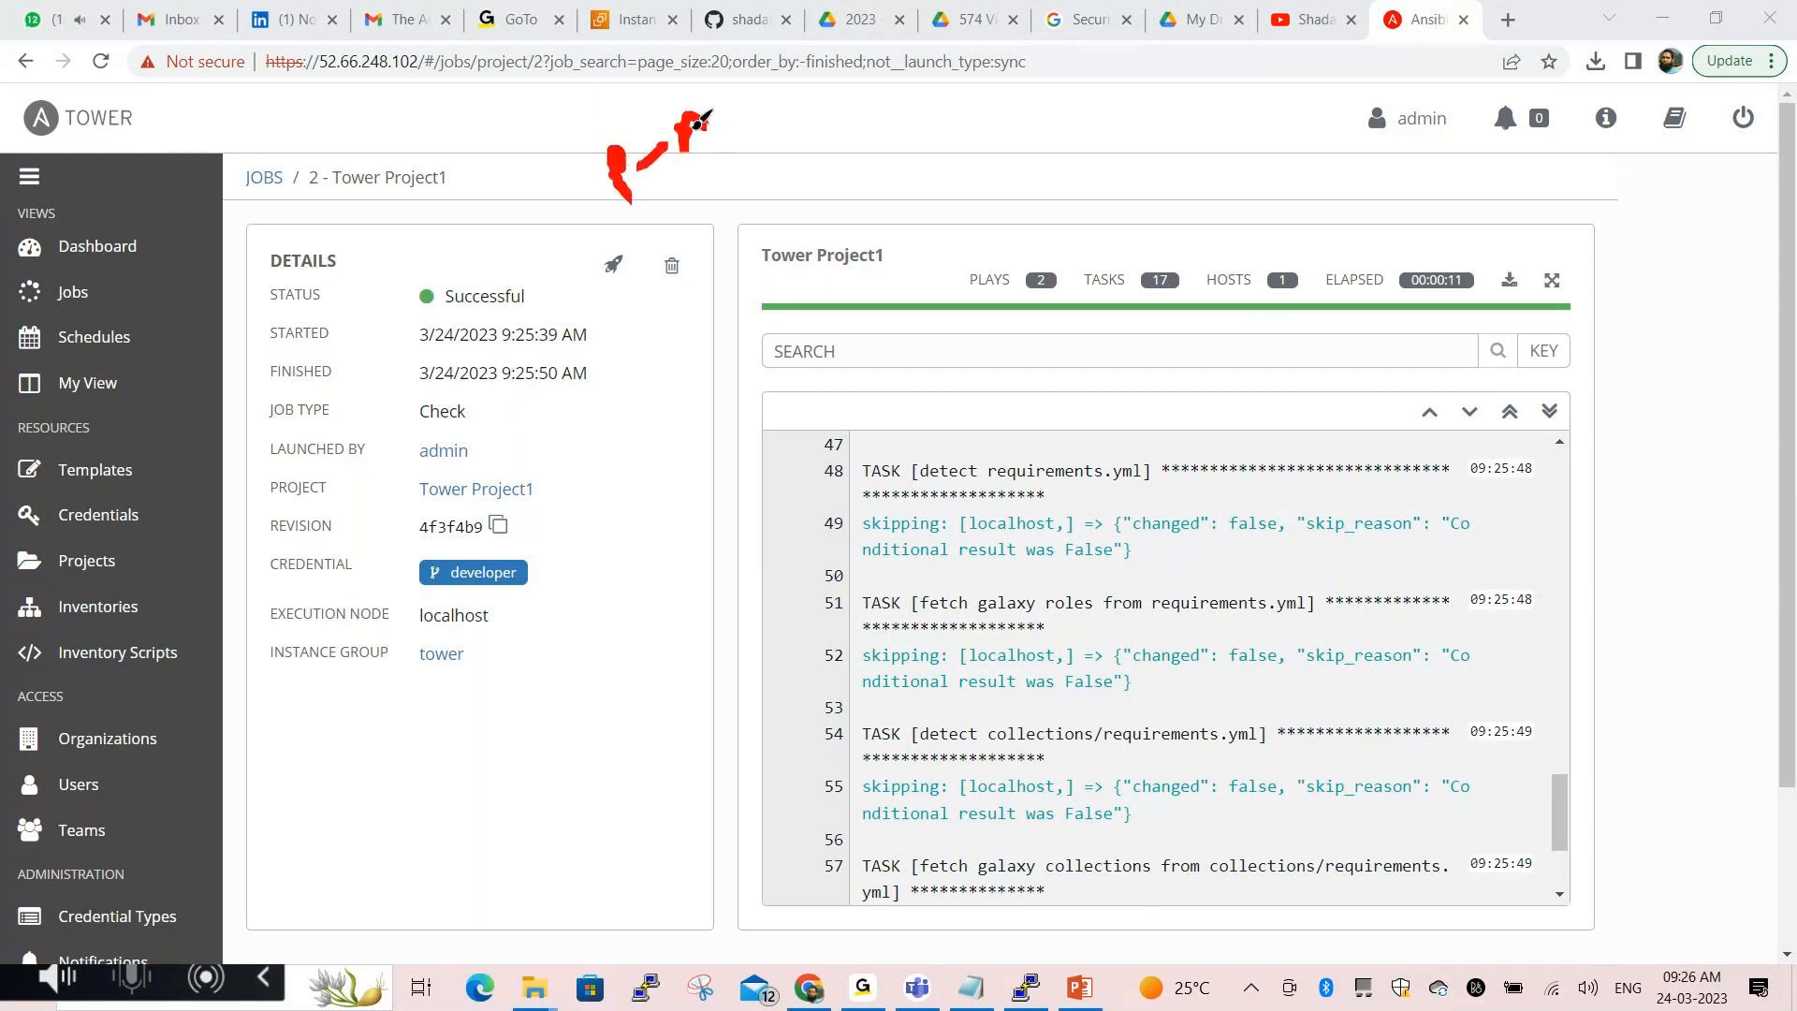
drag(749, 112, 792, 87)
mouse_move(742, 222)
mouse_down()
mouse_move(740, 277)
mouse_move(811, 275)
mouse_move(901, 229)
mouse_move(781, 224)
mouse_up()
mouse_move(950, 229)
mouse_down()
mouse_move(950, 314)
mouse_move(1580, 309)
mouse_move(1568, 249)
mouse_move(955, 251)
mouse_up()
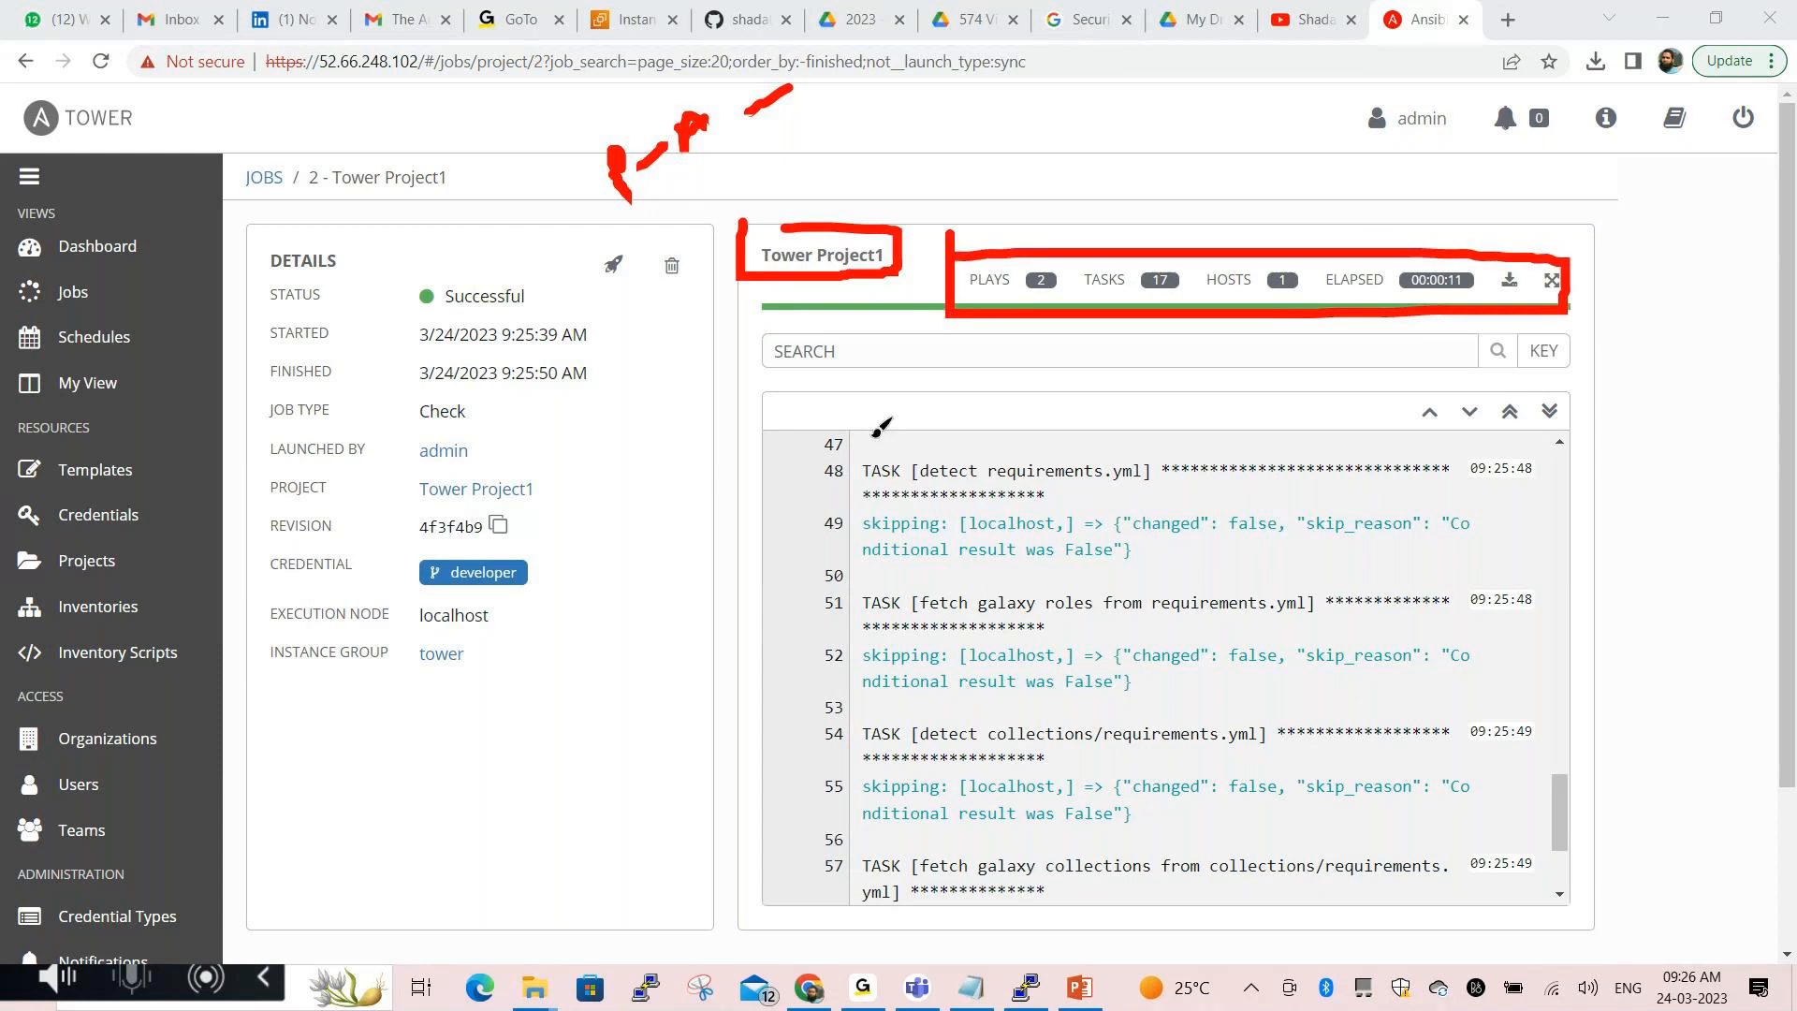
click(575, 946)
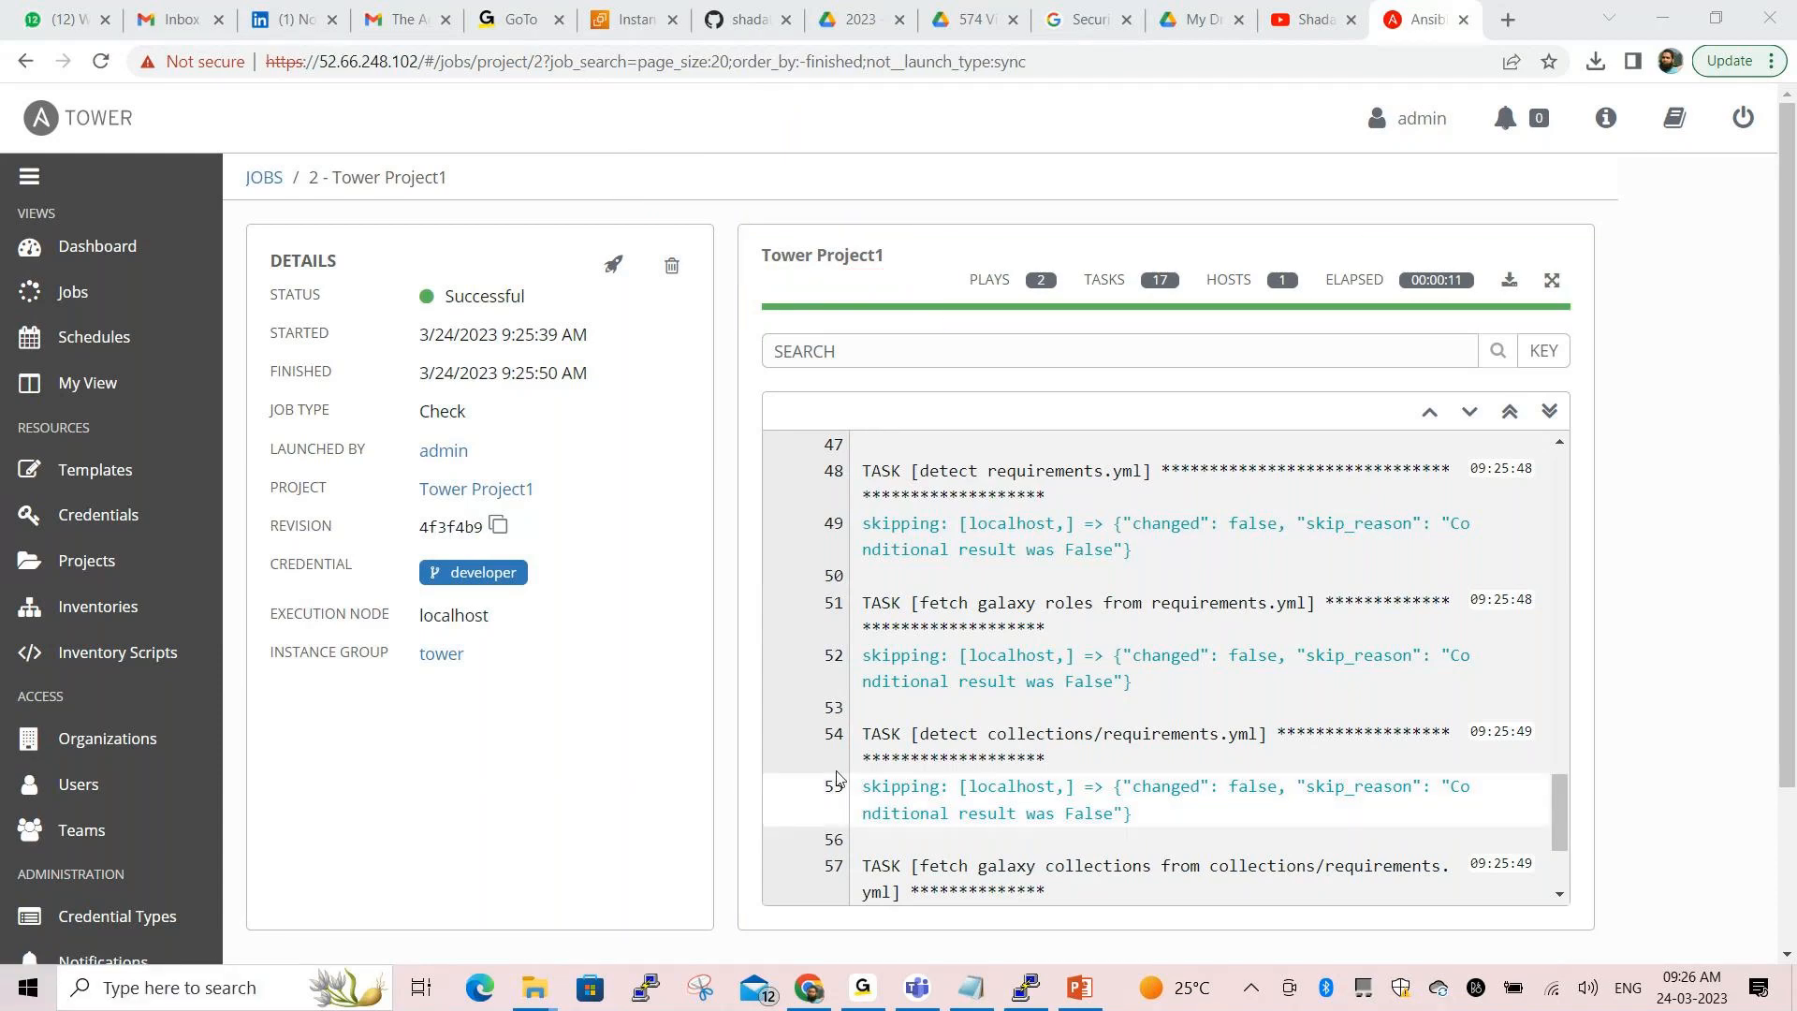
scroll(1219, 527, up, 10)
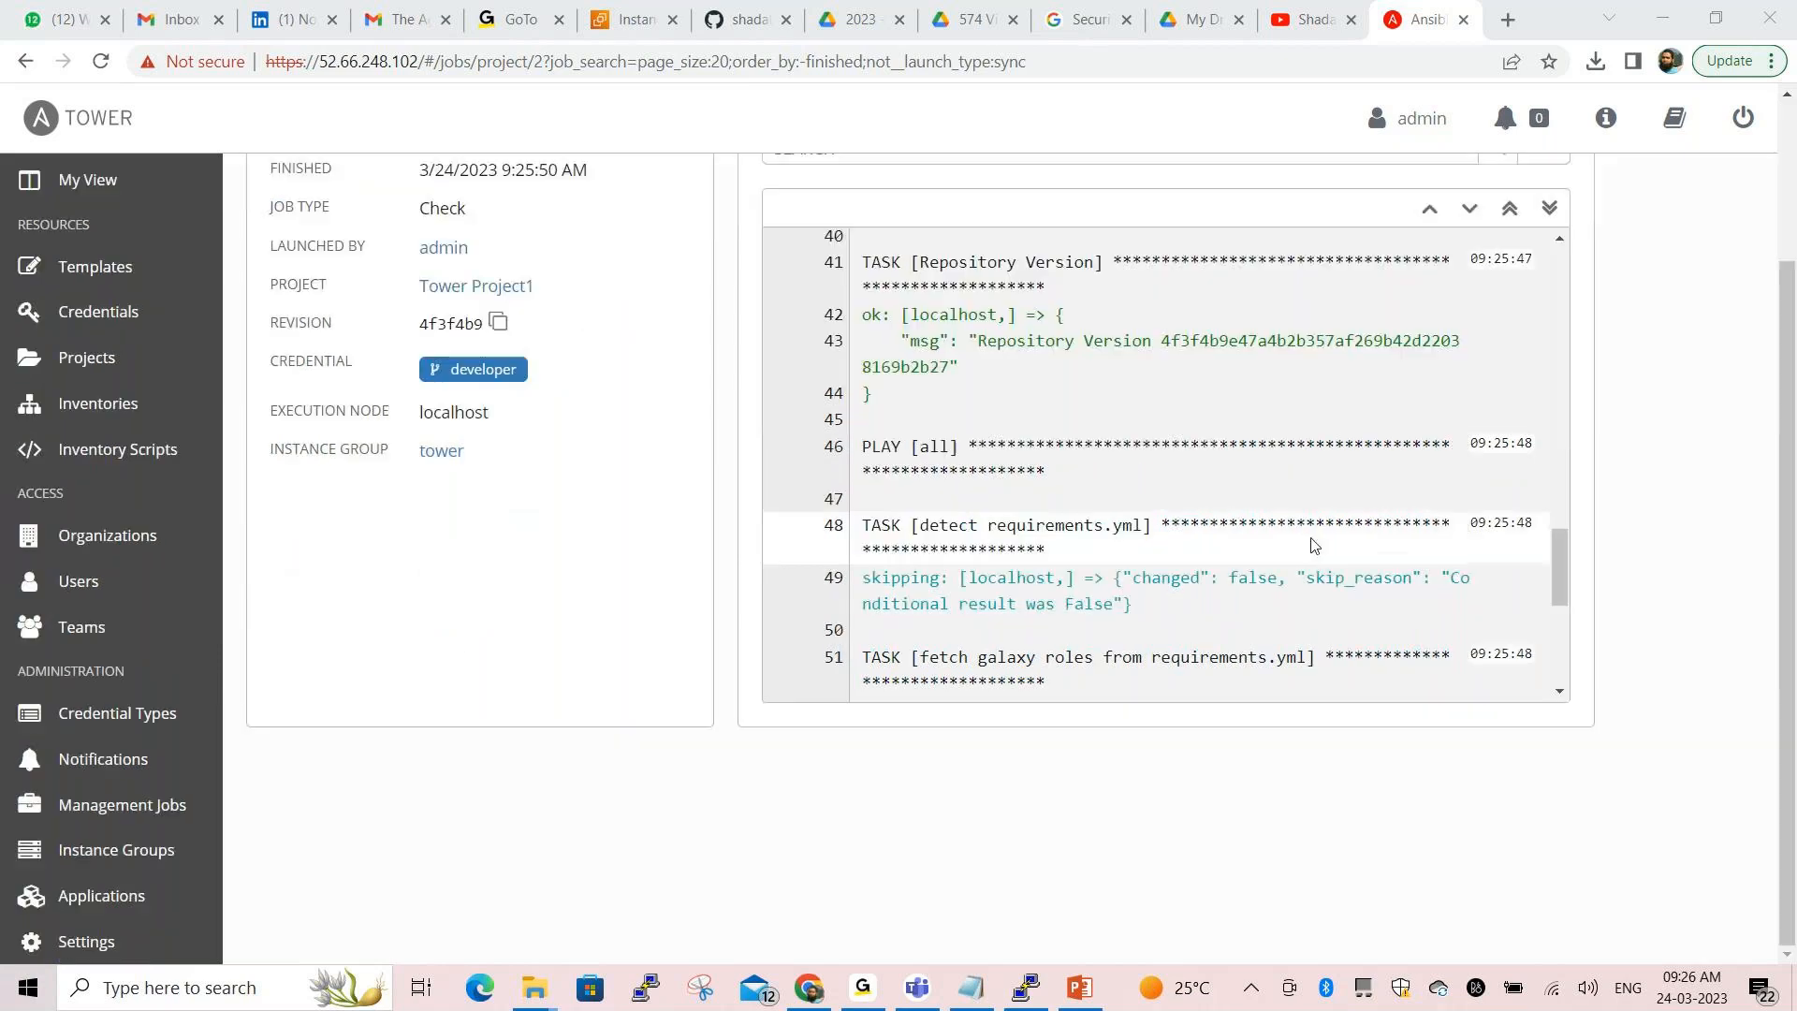
scroll(1319, 528, up, 5)
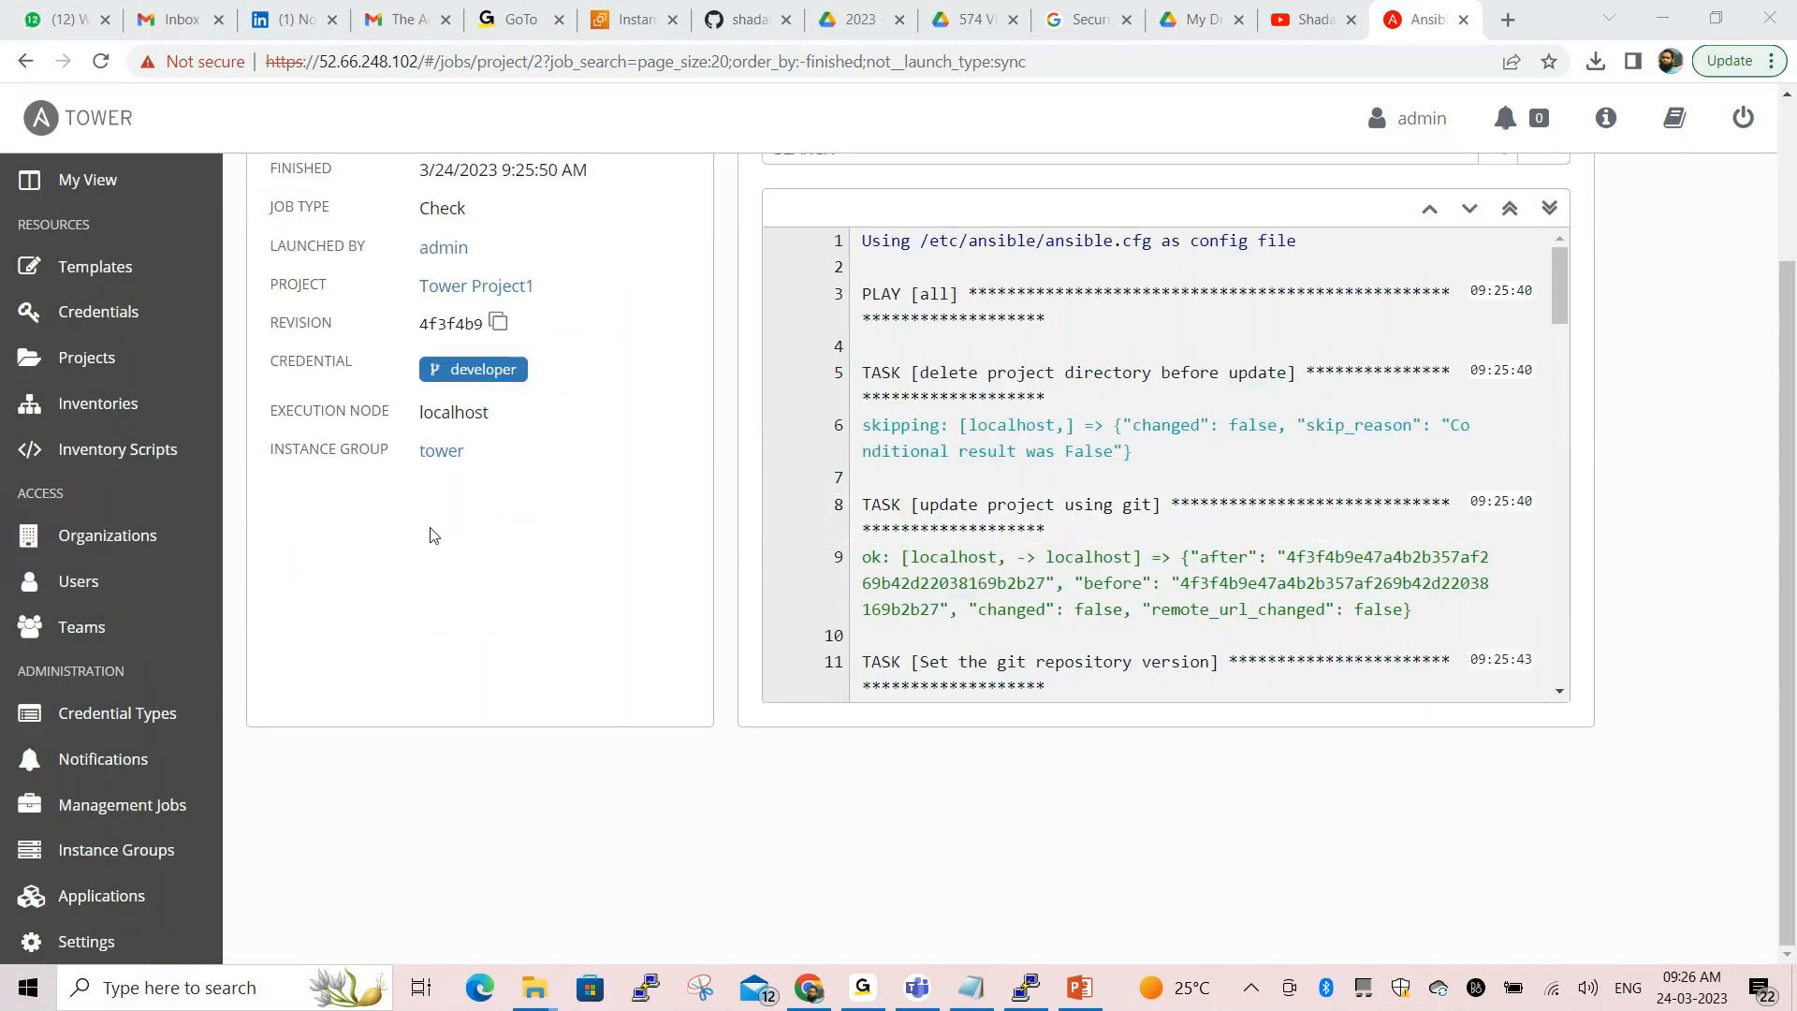
scroll(473, 540, up, 1)
drag(445, 296, 559, 323)
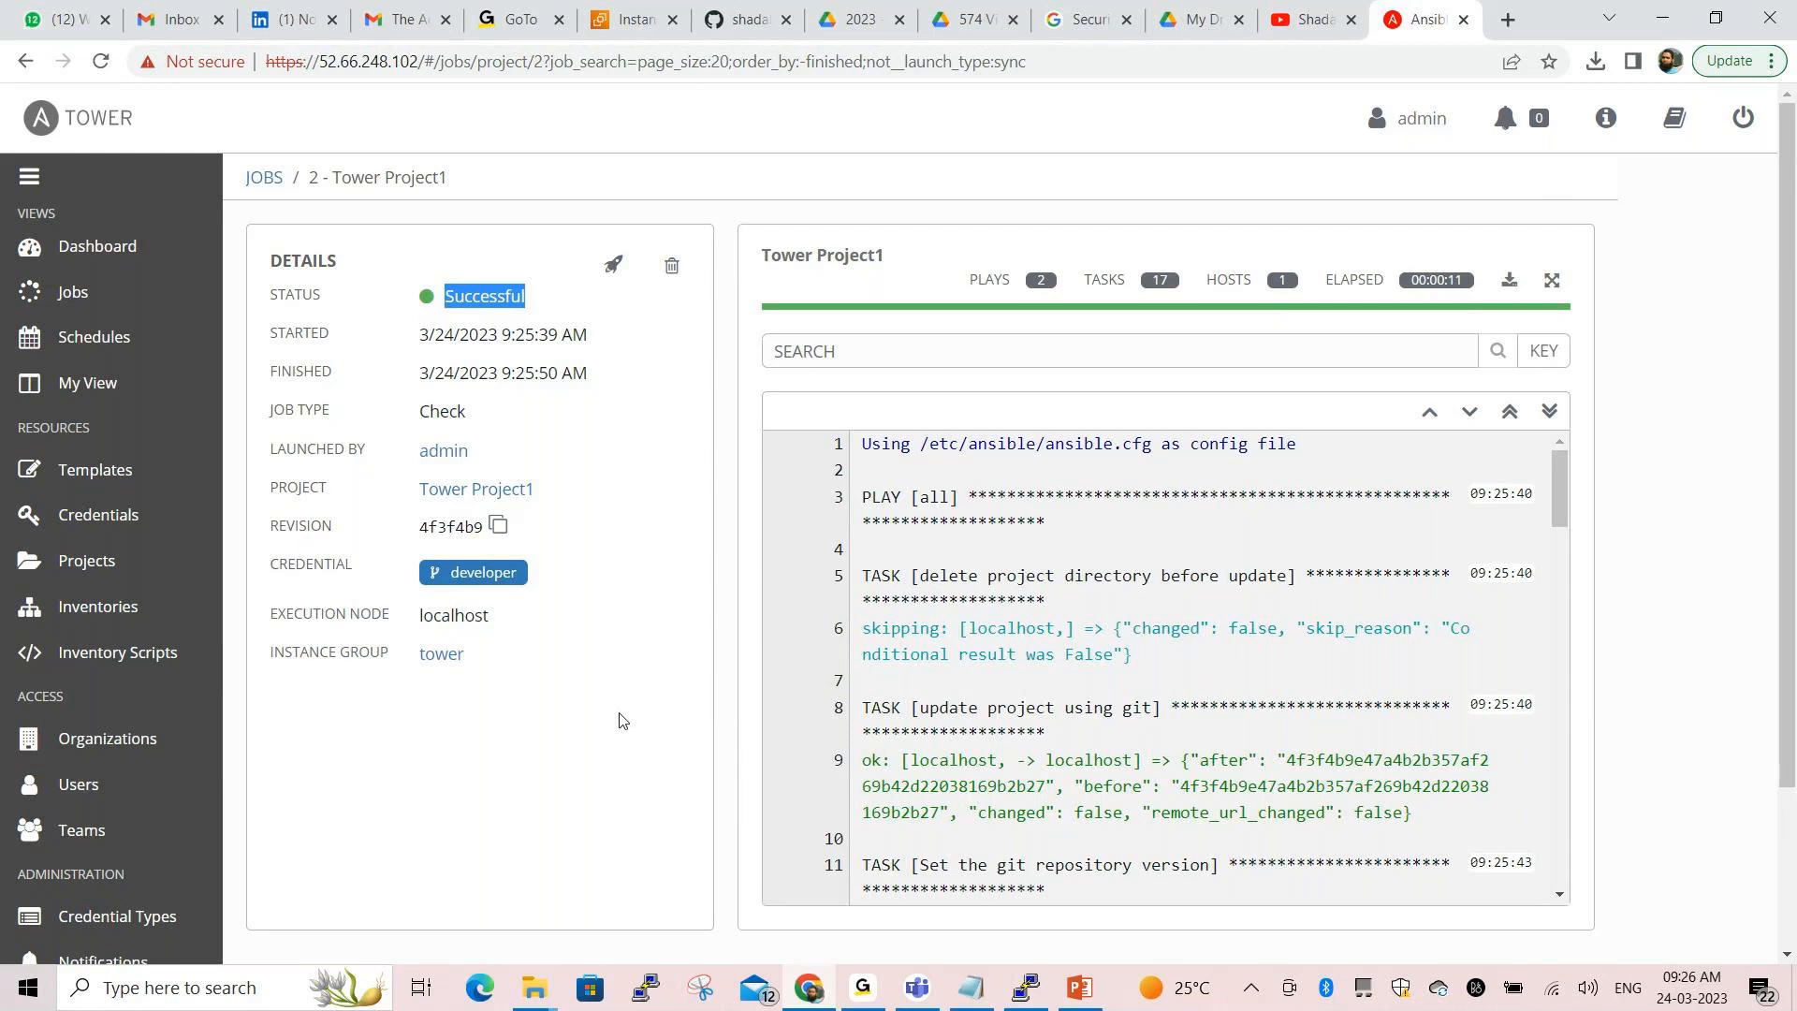
key(alt+Tab)
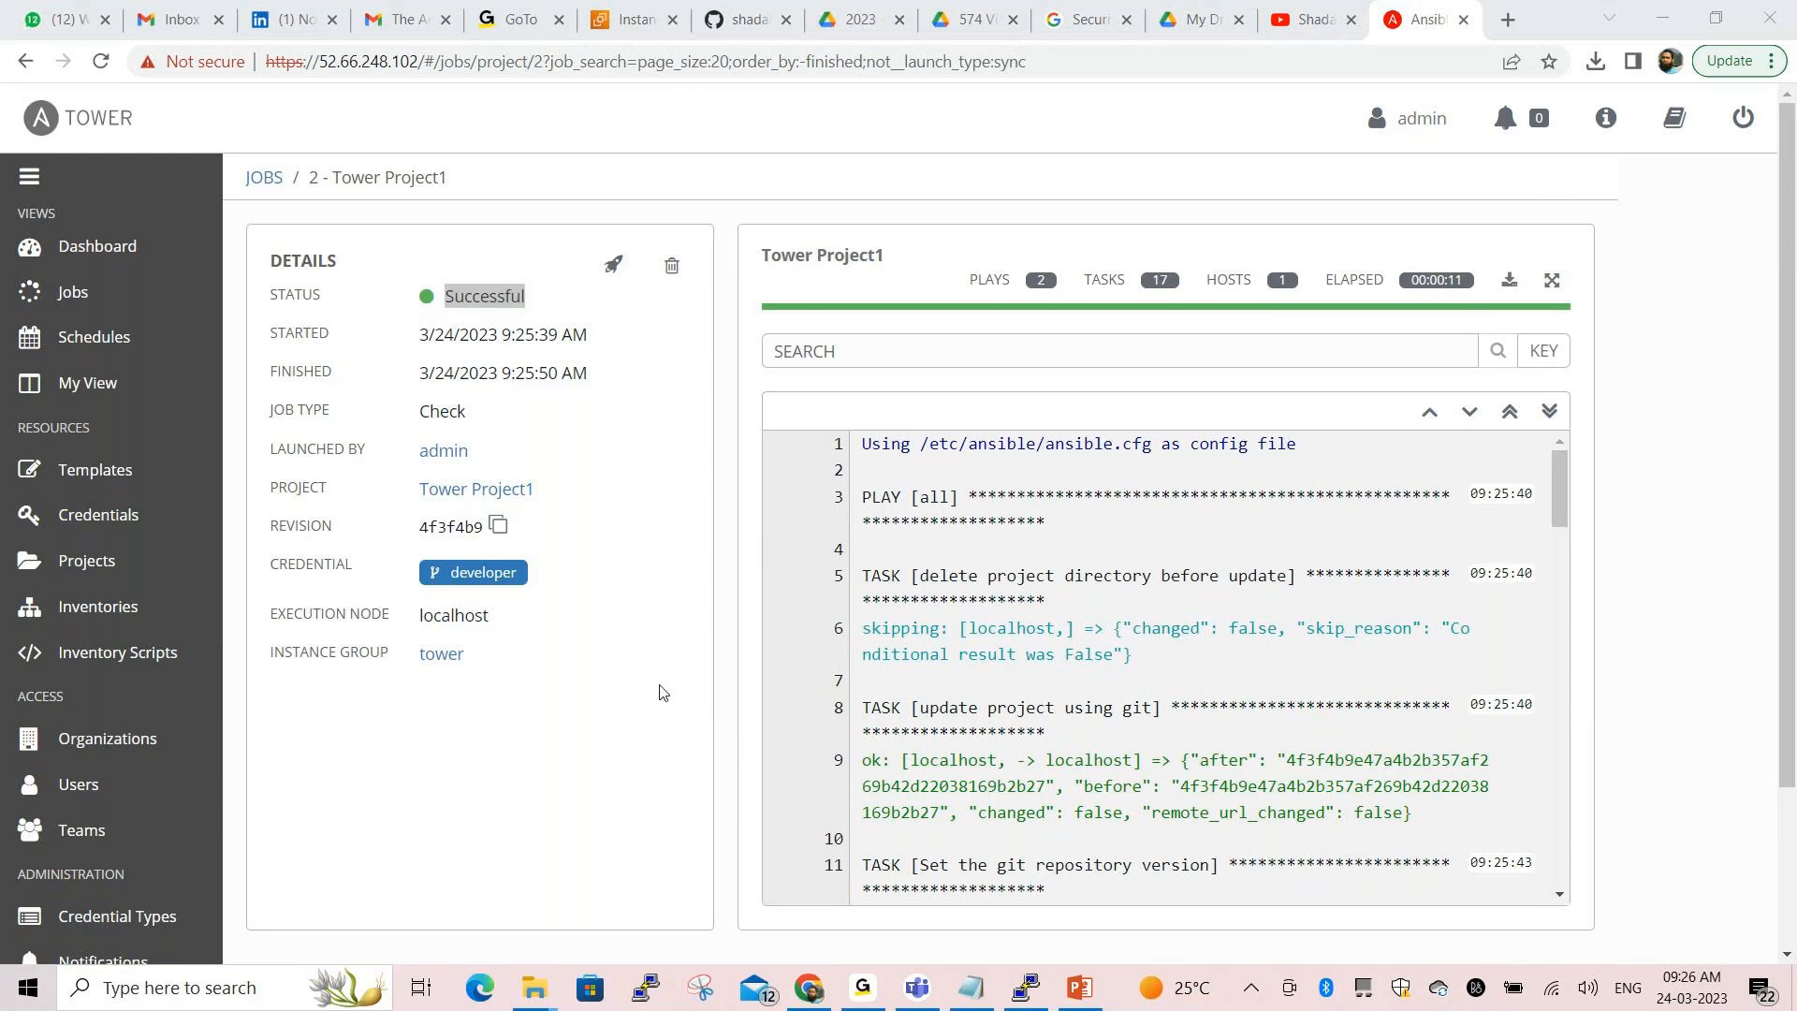